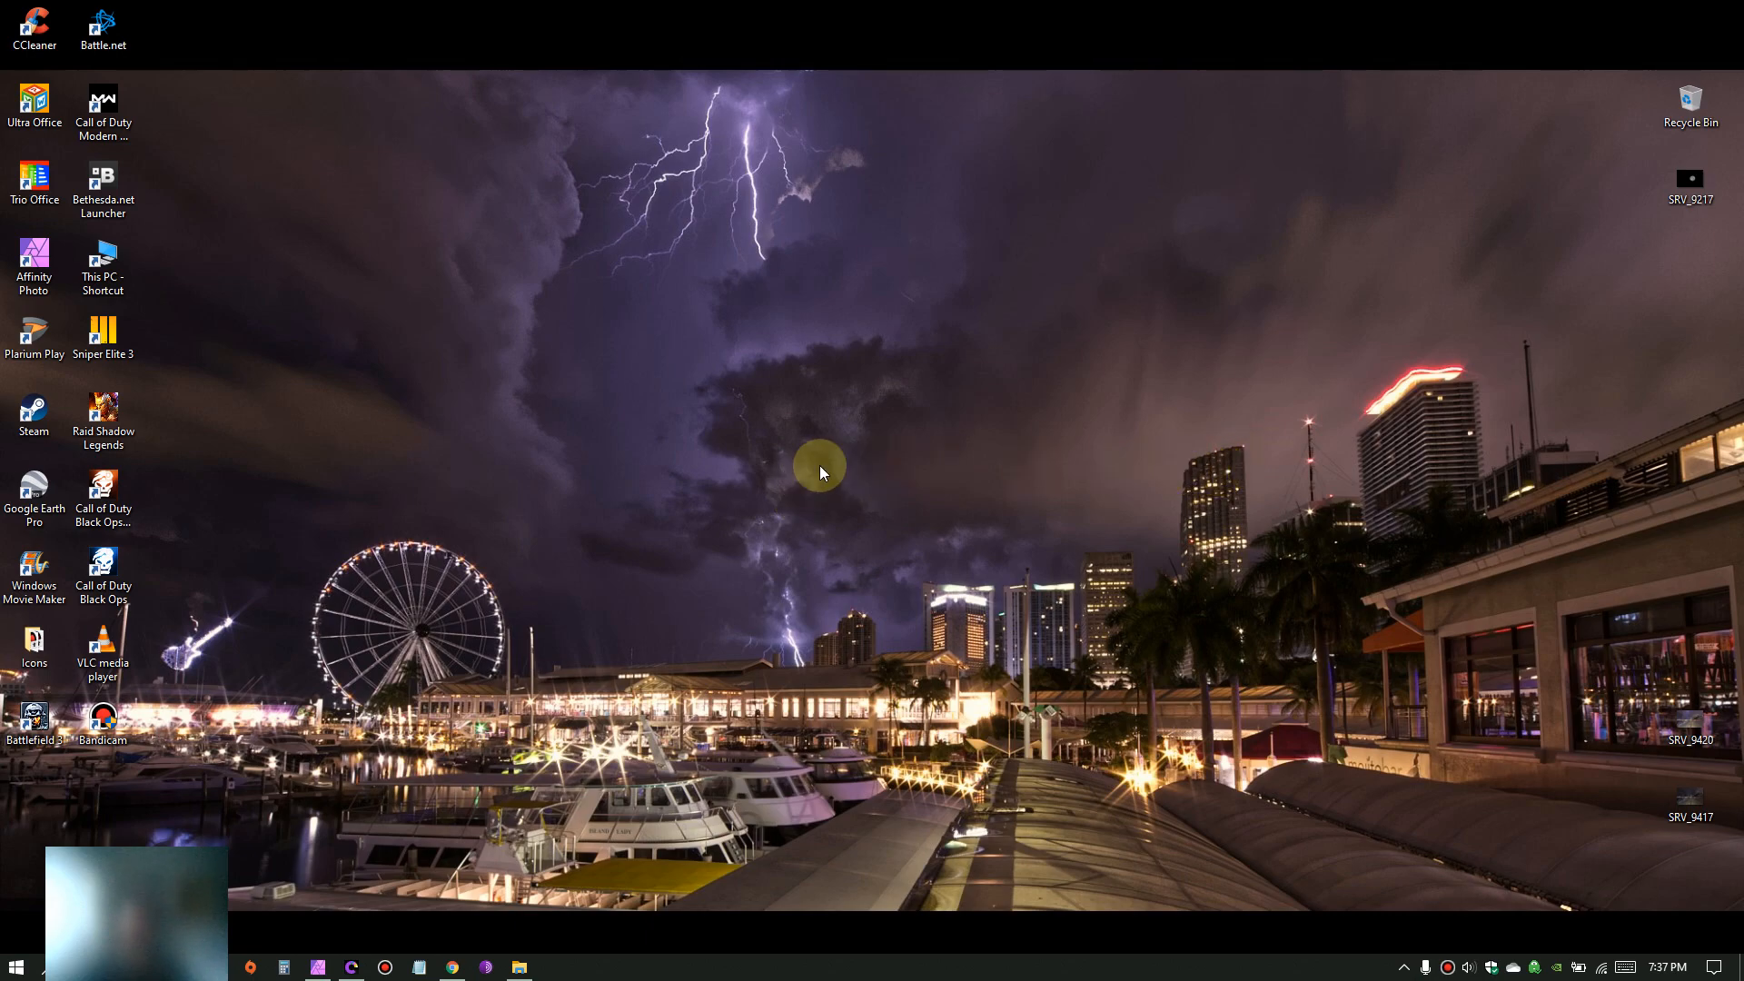
Bring Affinity Photo back on screen and open the raw file SRV_9420 in the Develop persona.
click(317, 966)
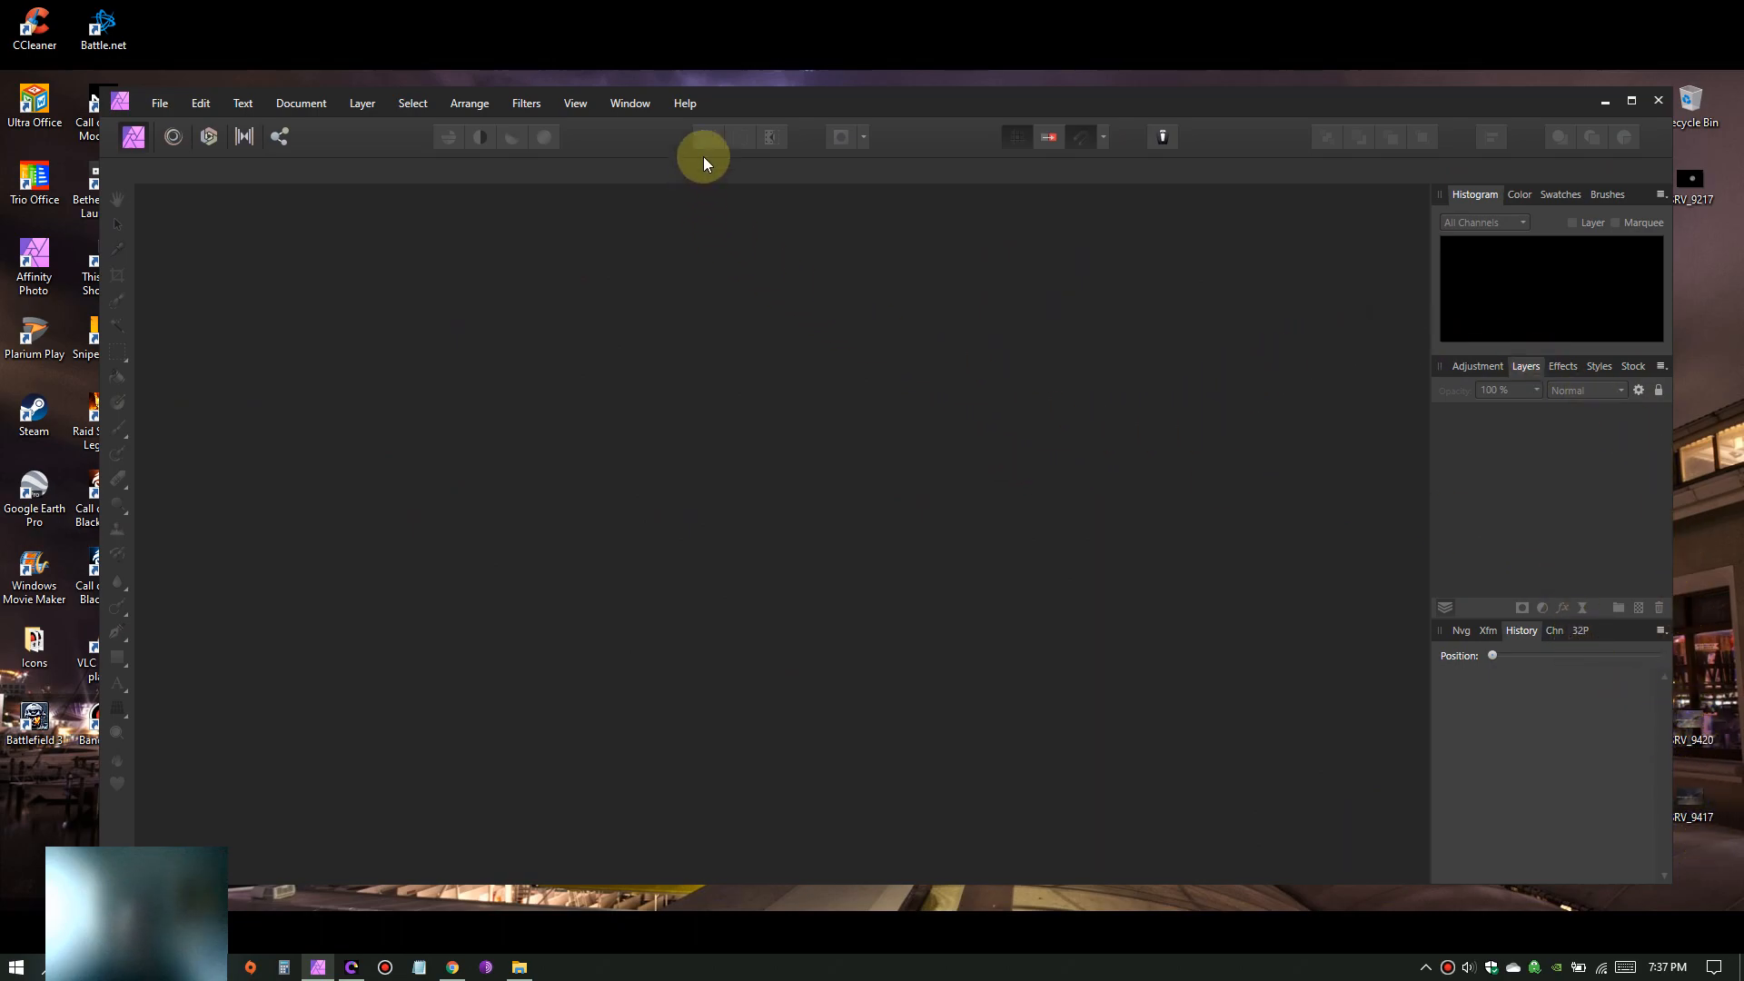
drag(1701, 736, 787, 586)
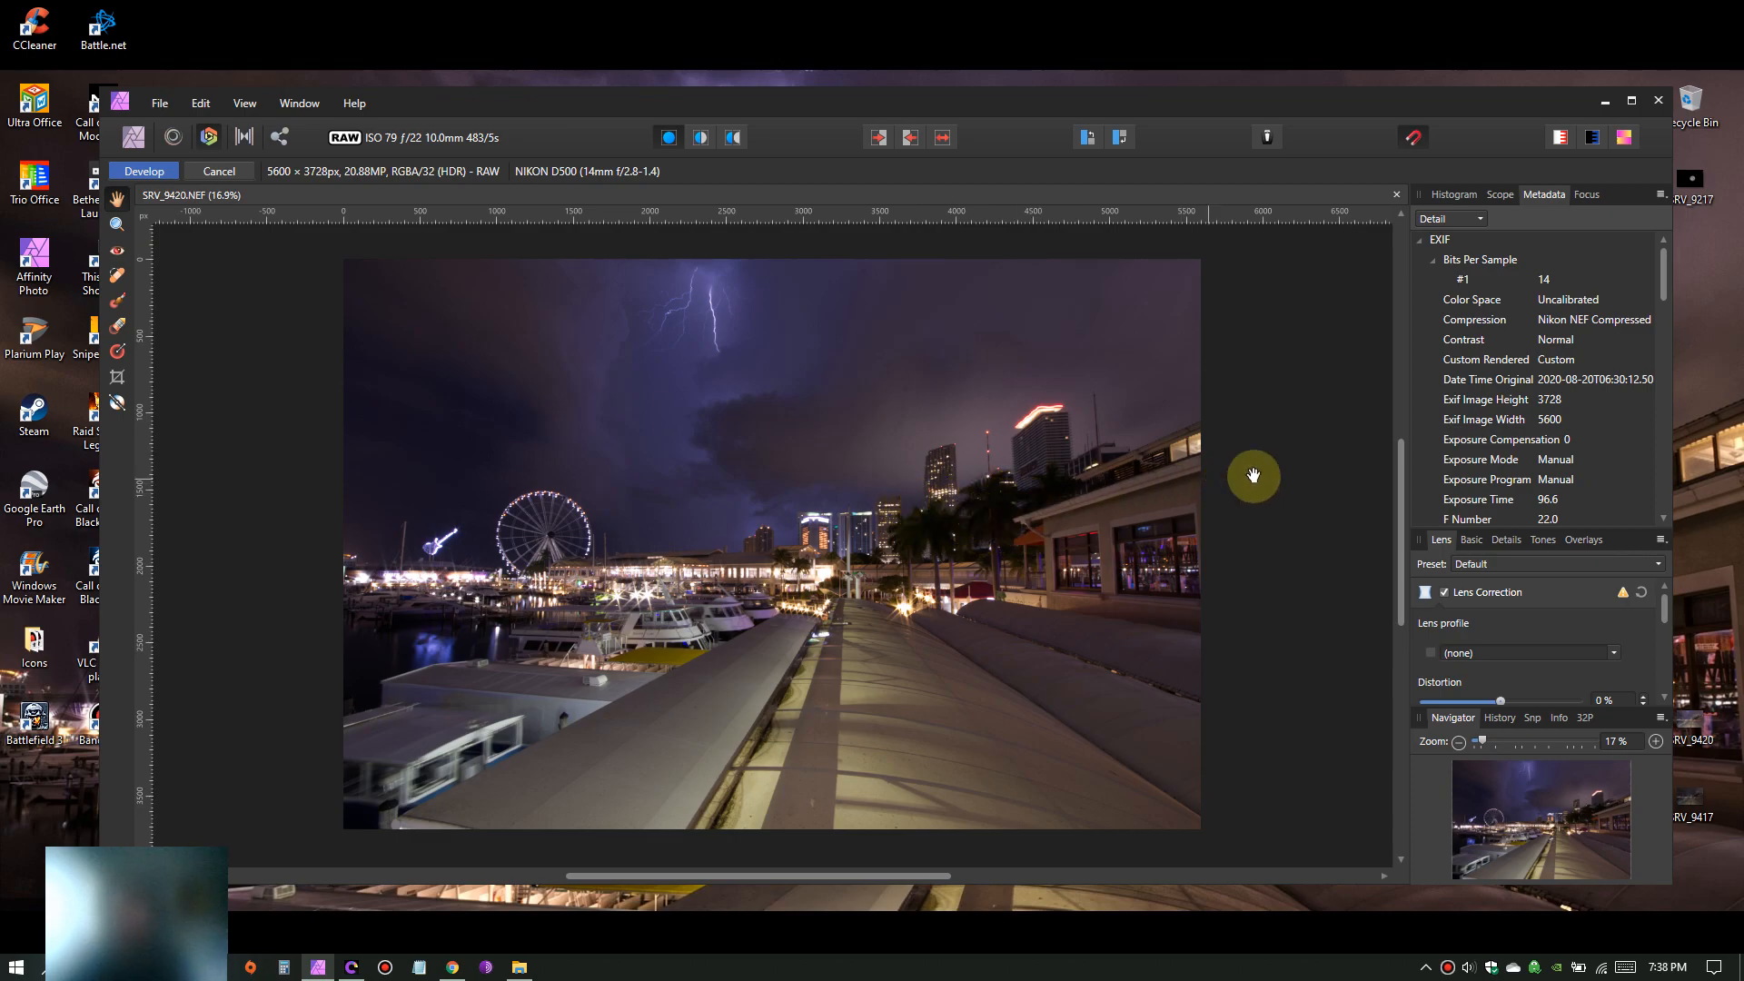
Switch the Metadata panel's detail view to the EXIF summary for SRV_9420.
click(1482, 220)
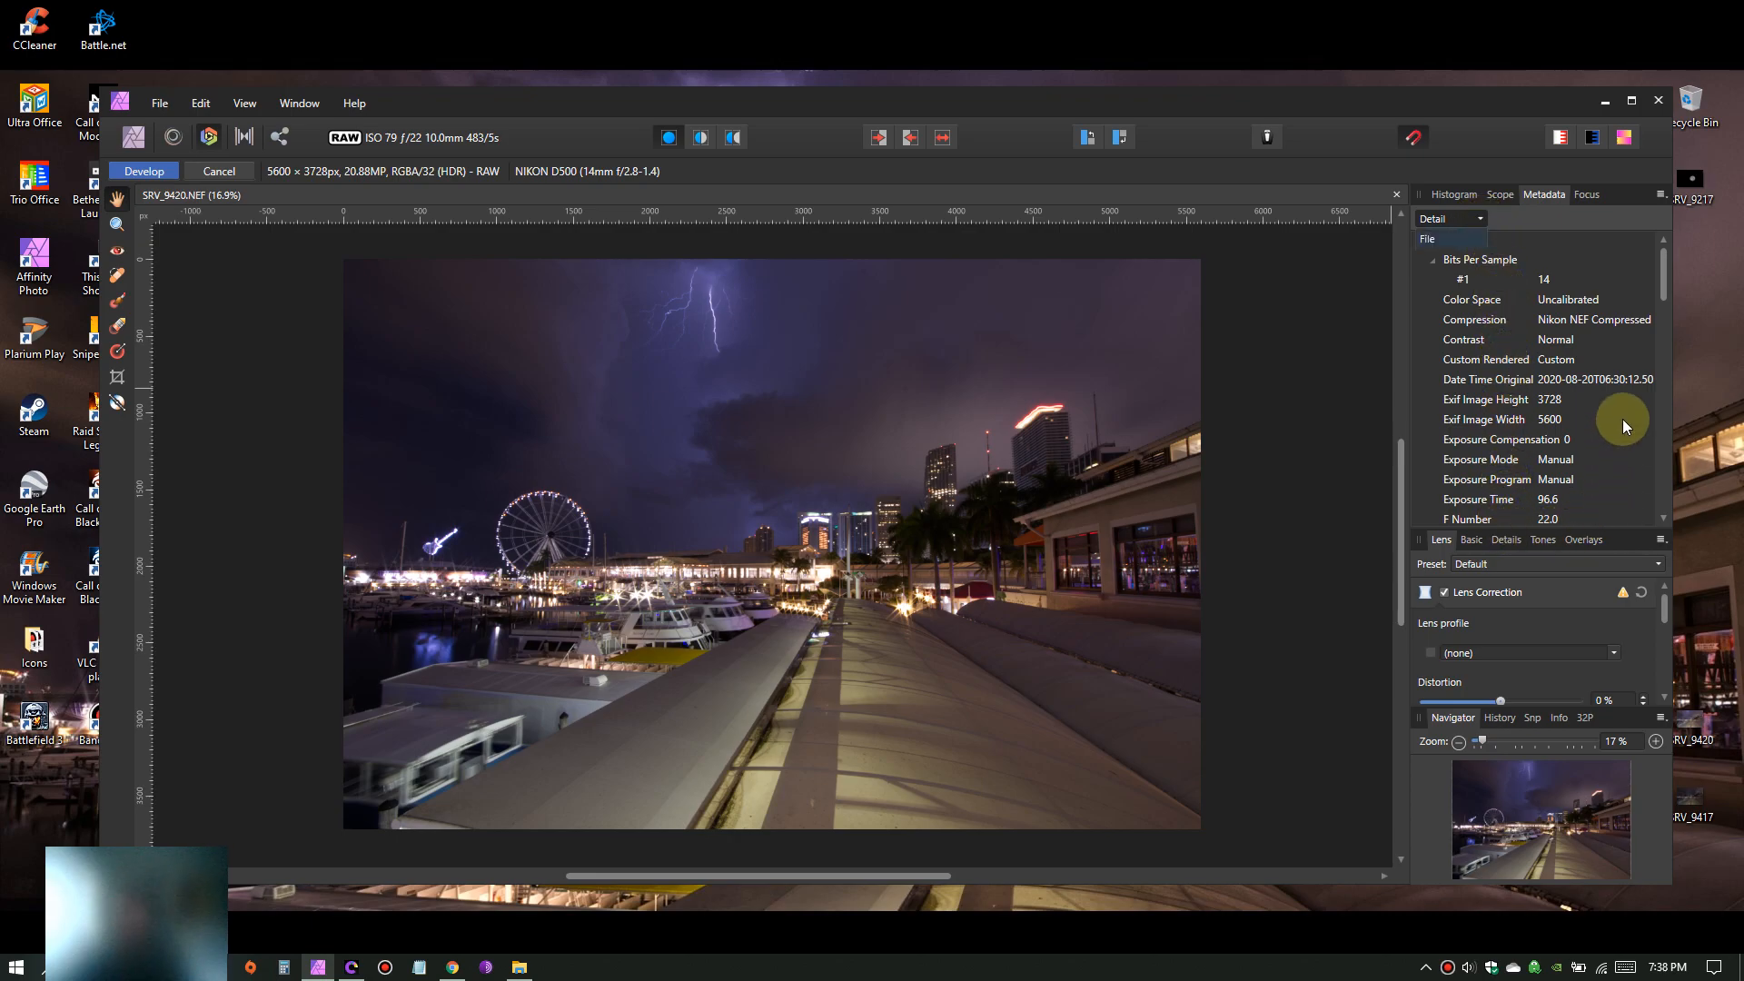
click(1482, 221)
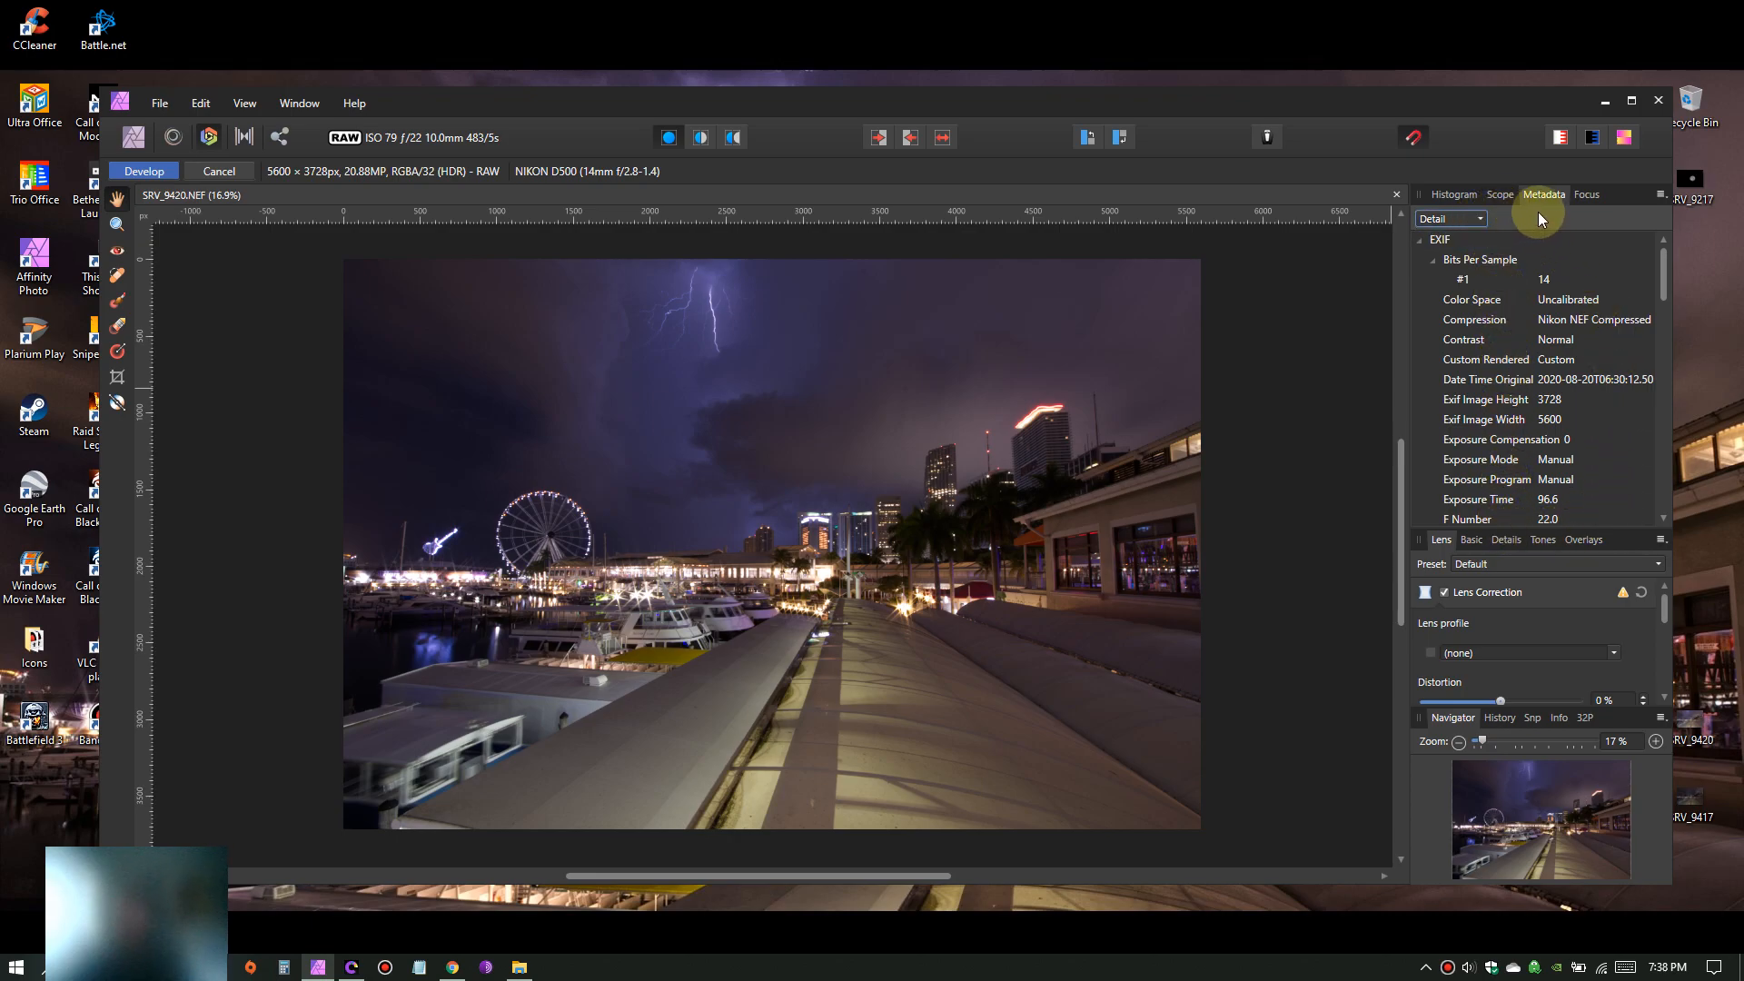
click(1418, 240)
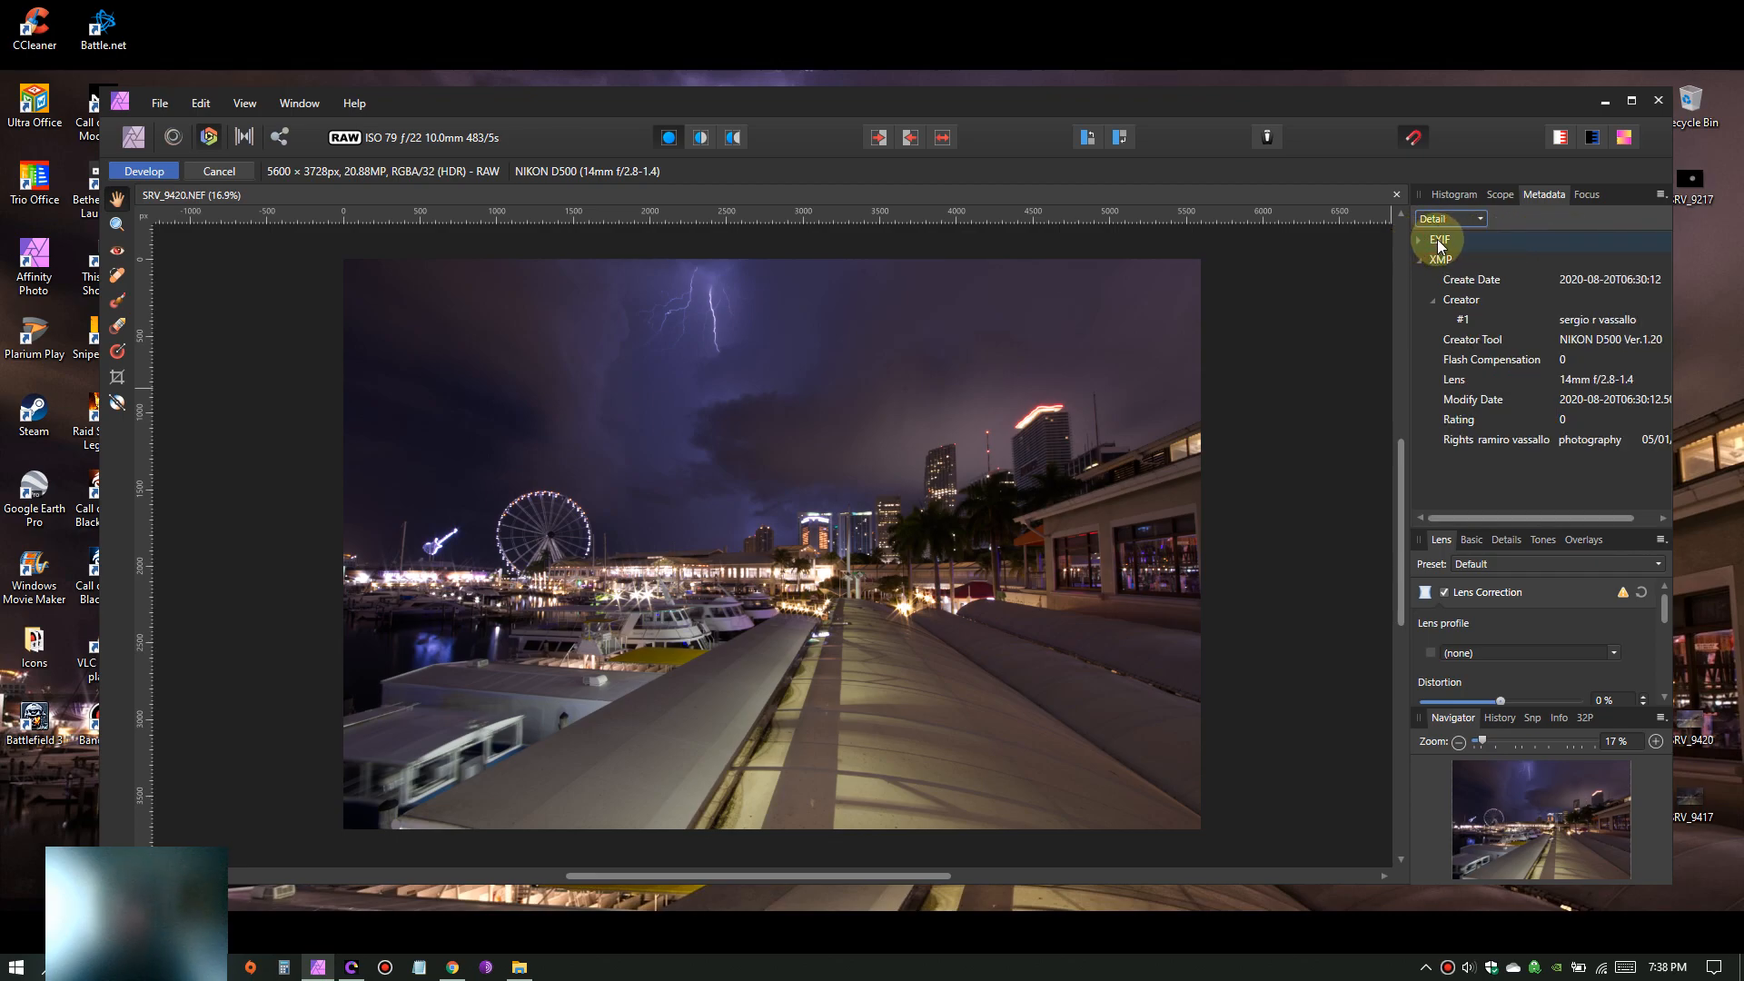
click(1478, 218)
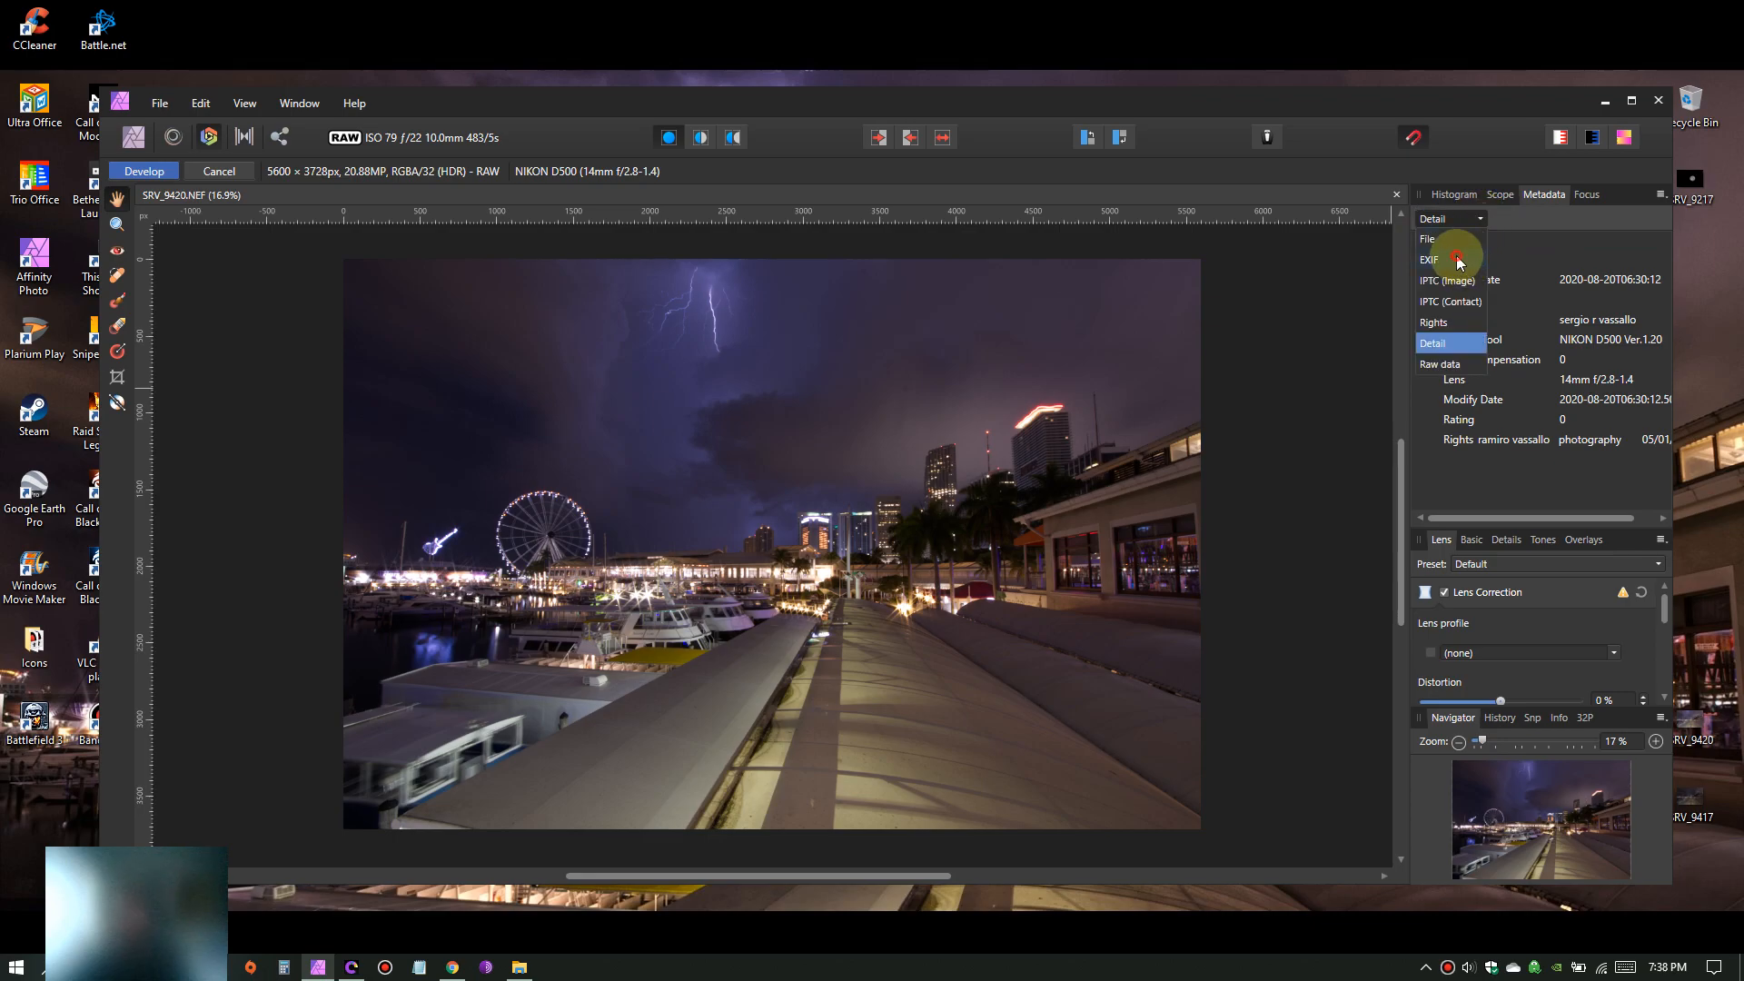
click(1457, 262)
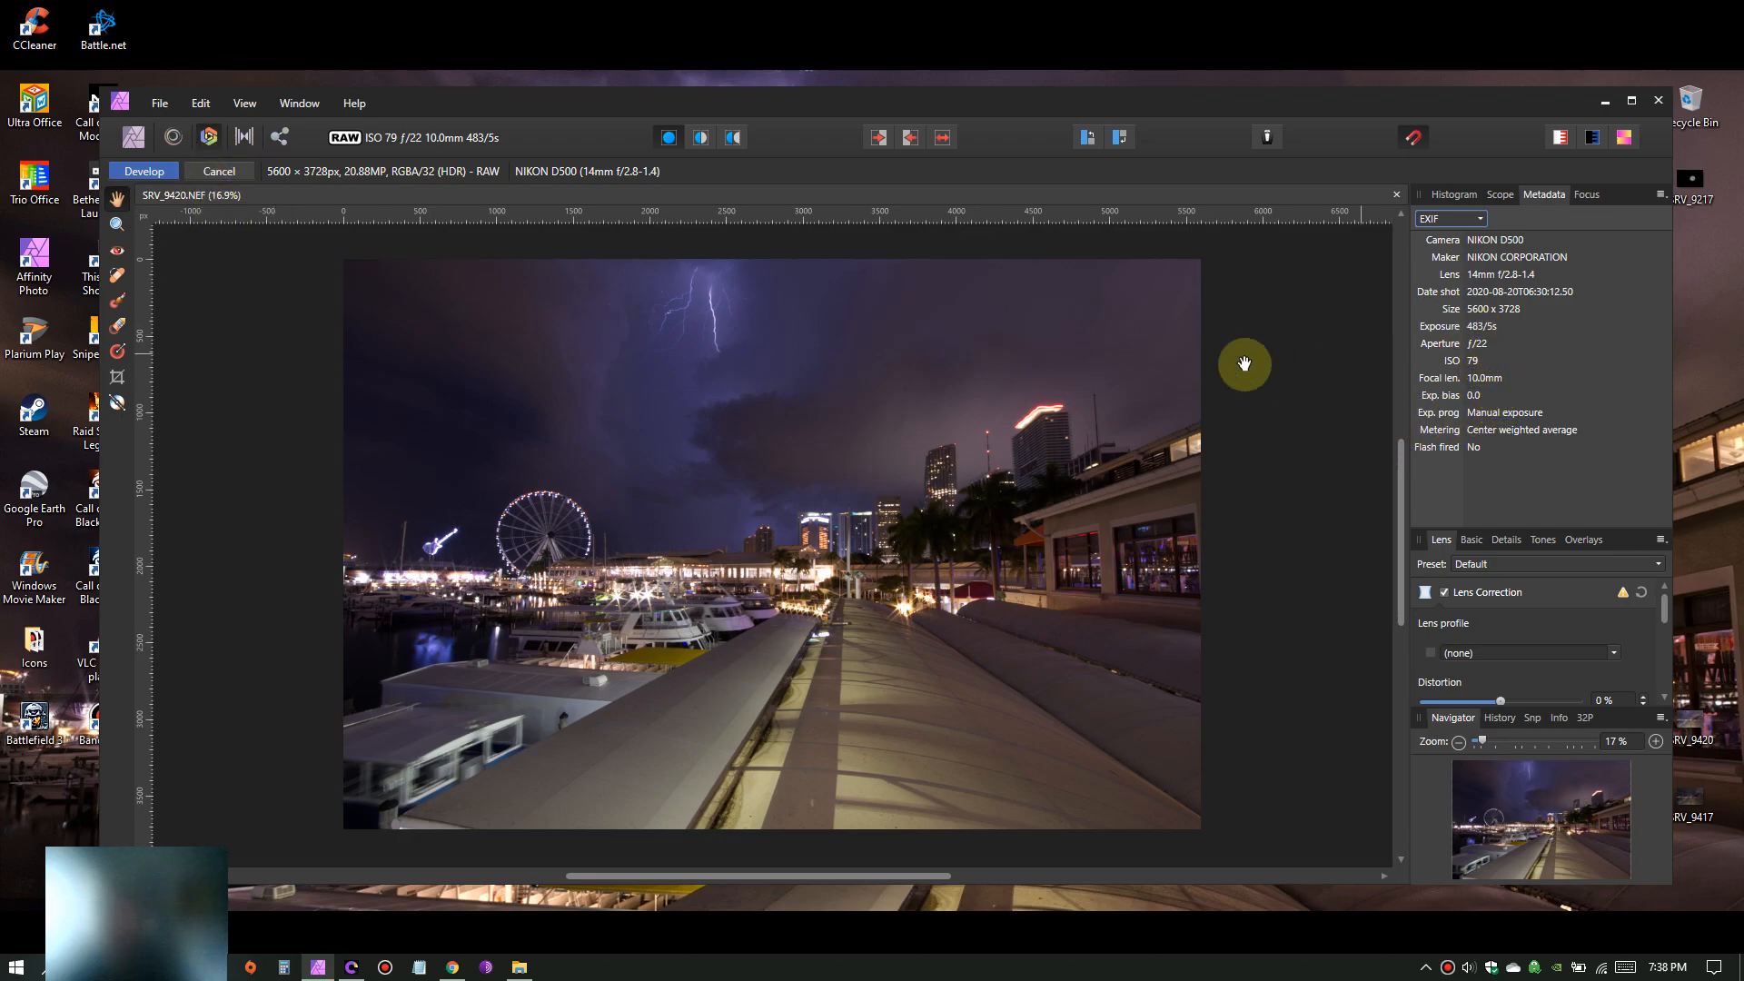
Maximize the Affinity Photo window, then zoom and pan around the marina photo to inspect it.
scroll(761, 531, up, 2)
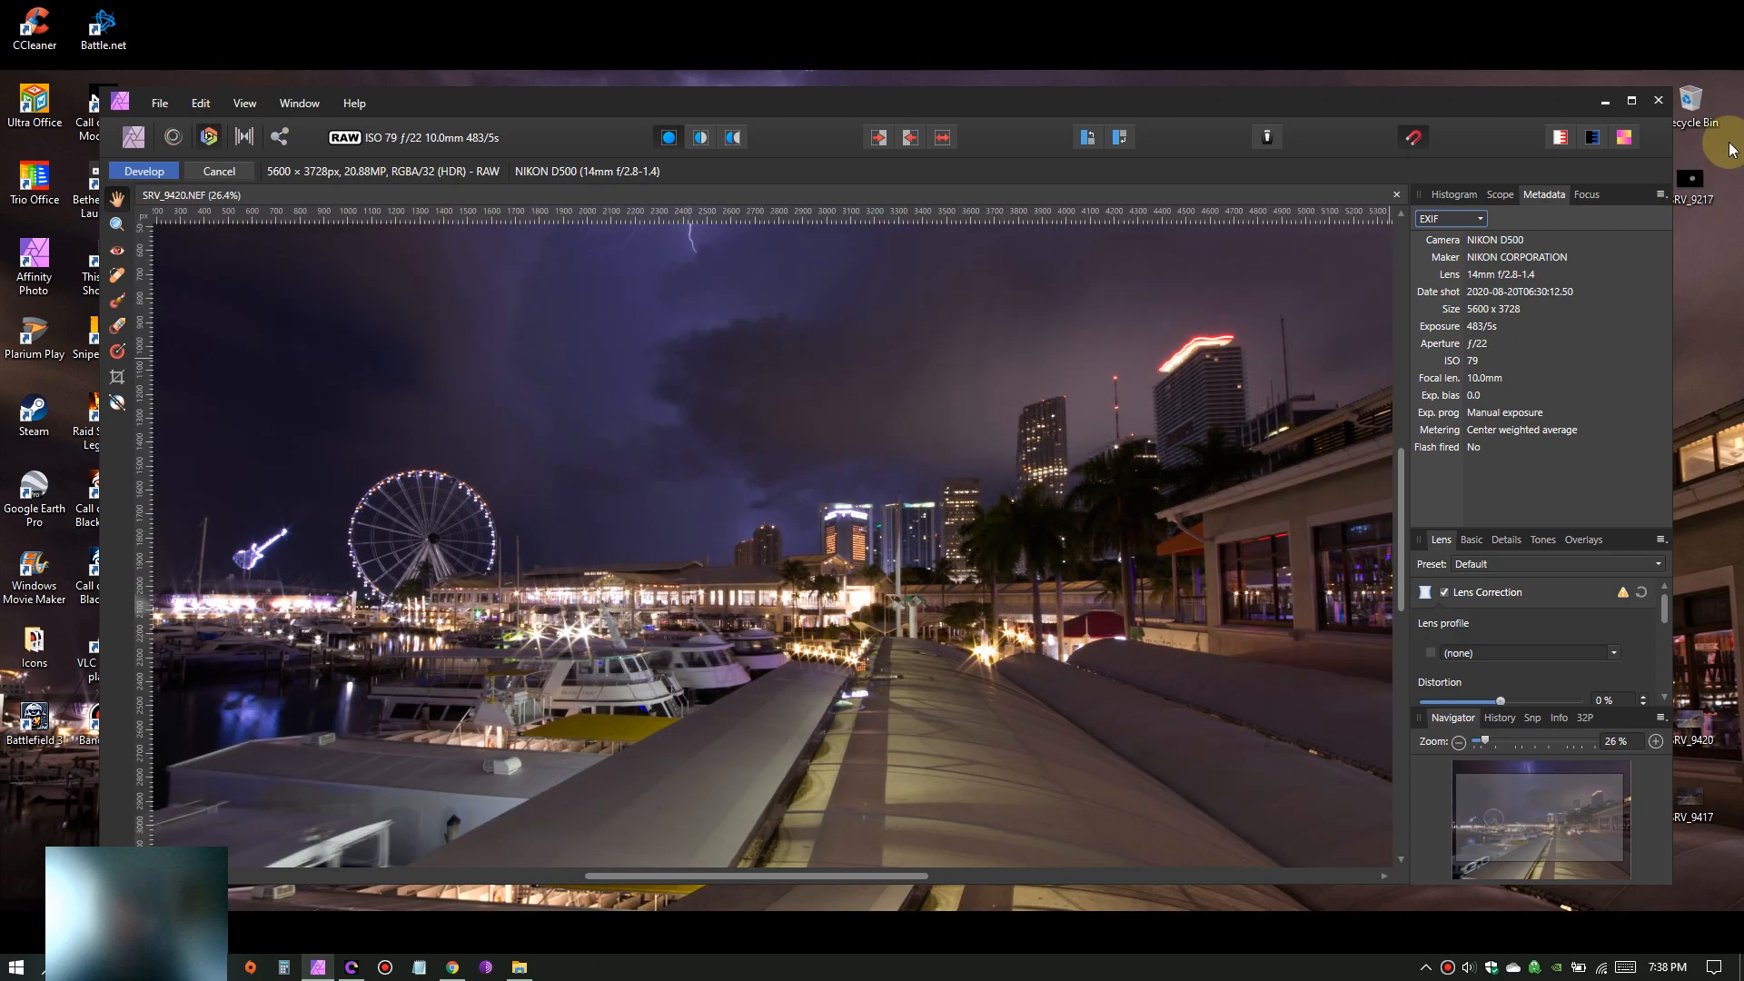
click(1629, 99)
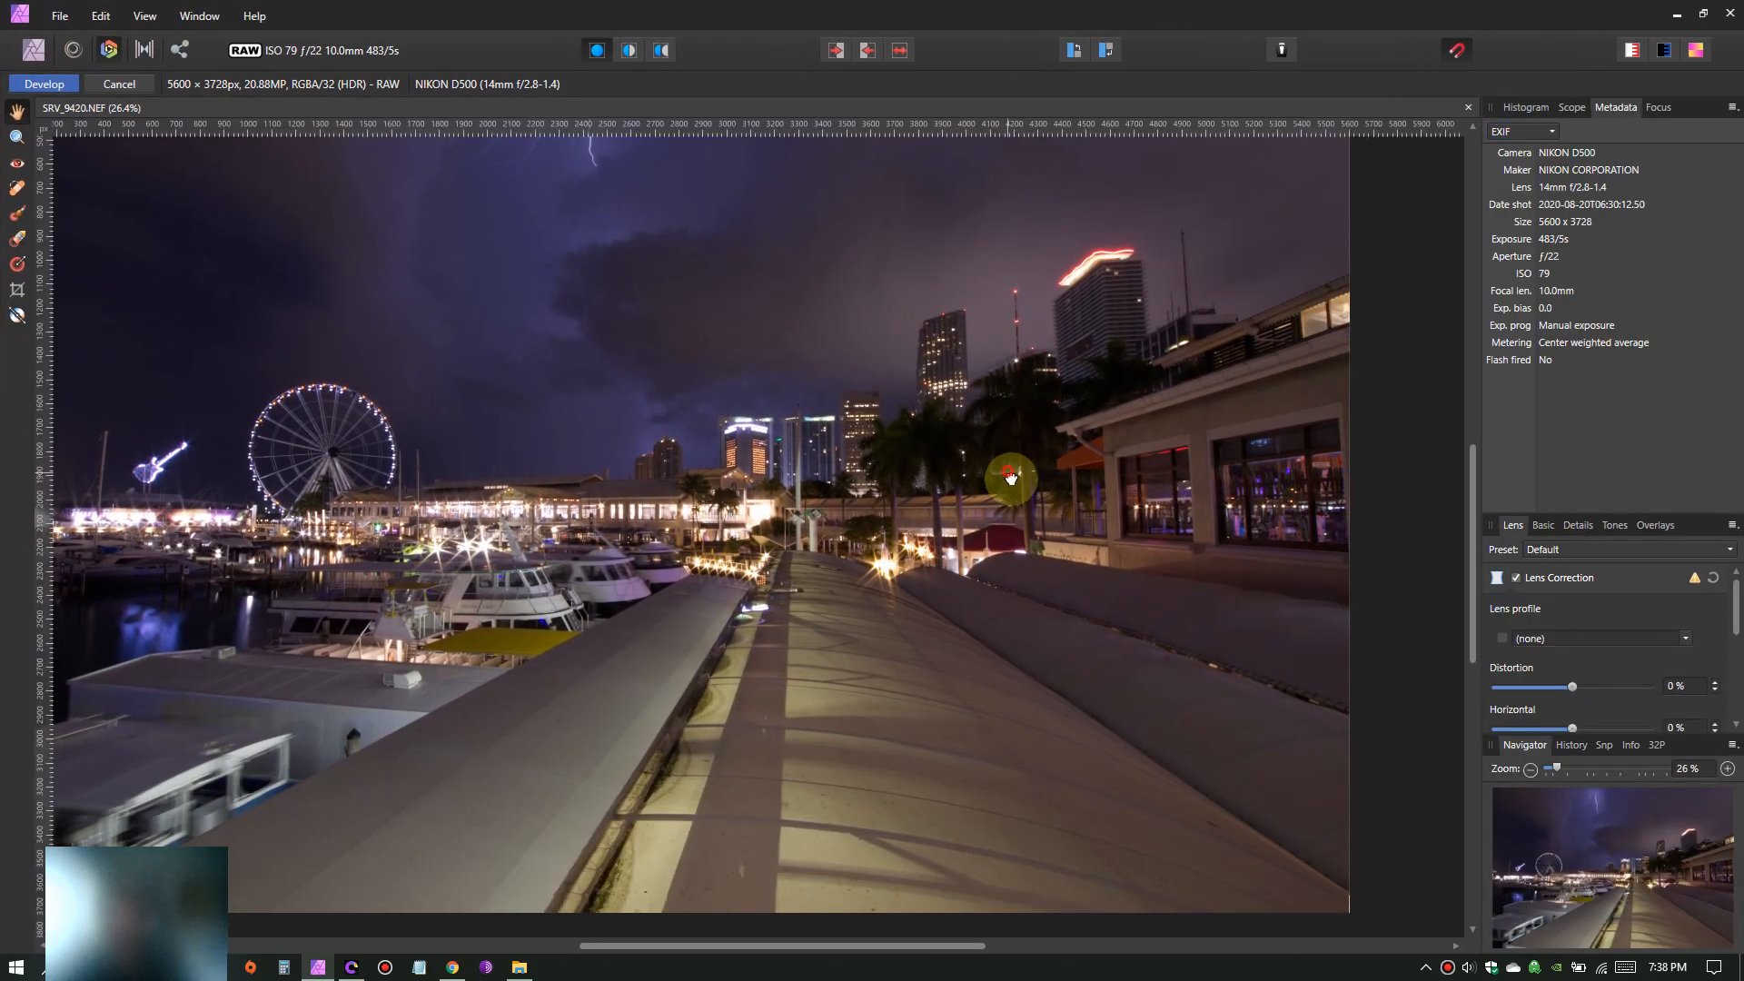
scroll(1101, 545, down, 2)
drag(1109, 509, 1059, 521)
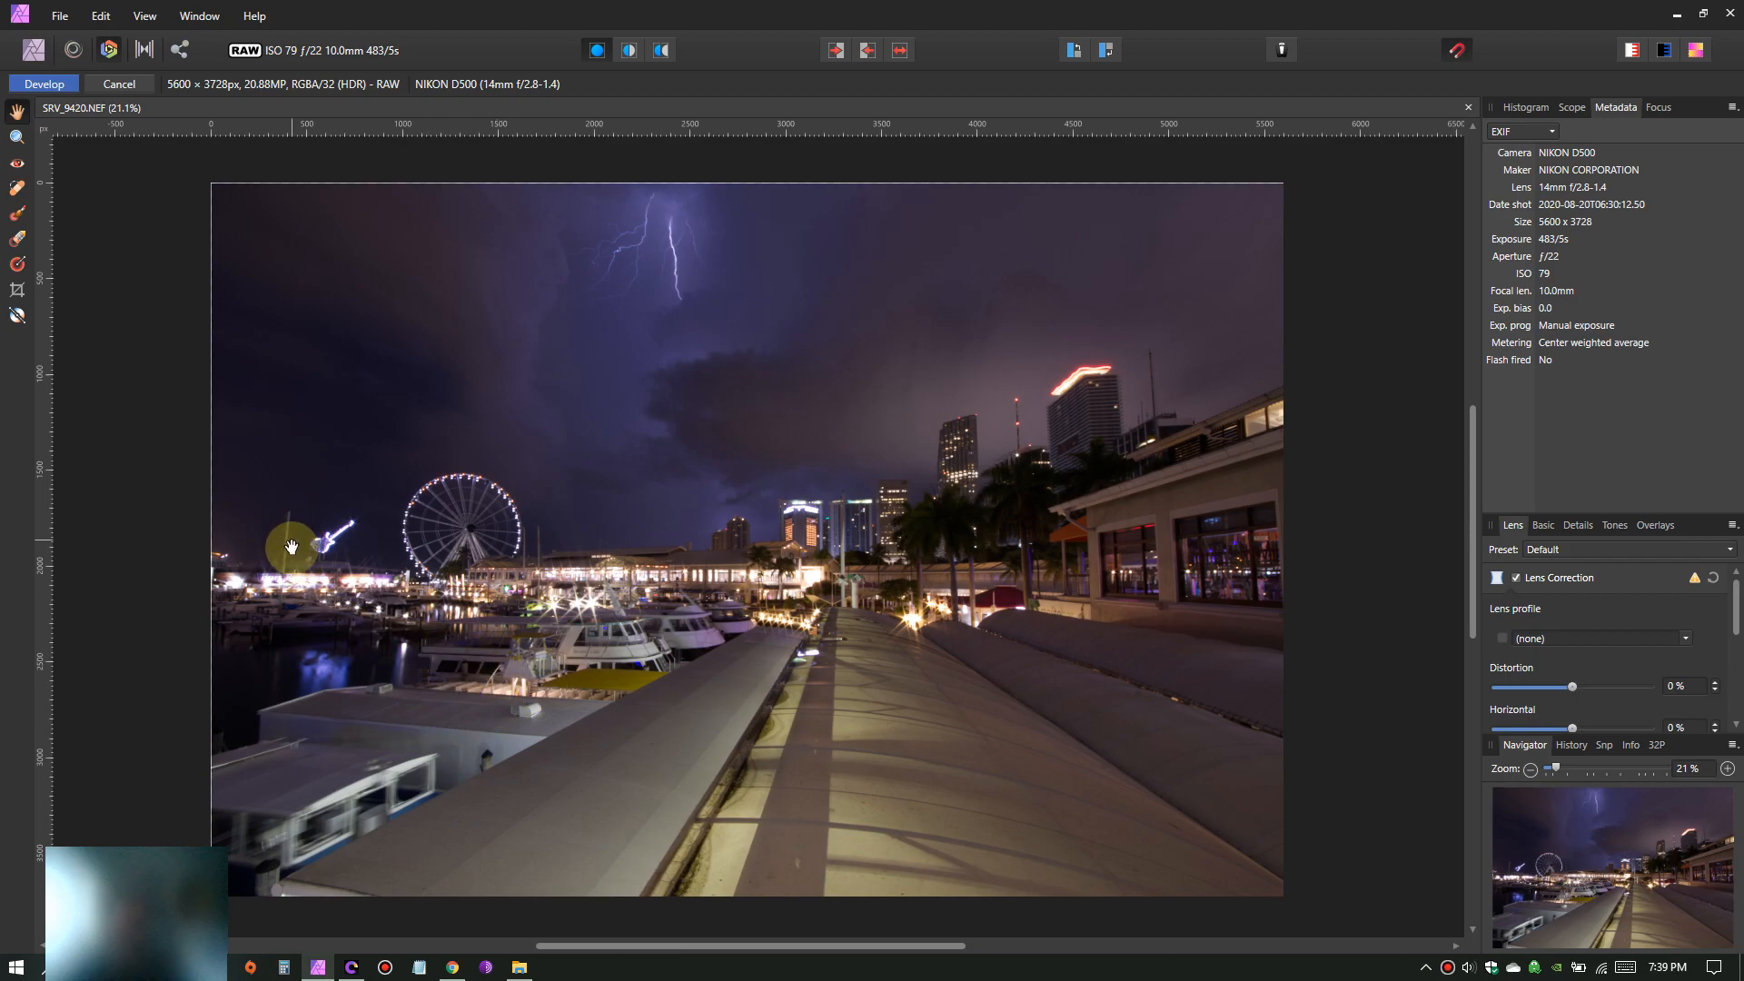
scroll(300, 614, up, 2)
scroll(302, 618, up, 2)
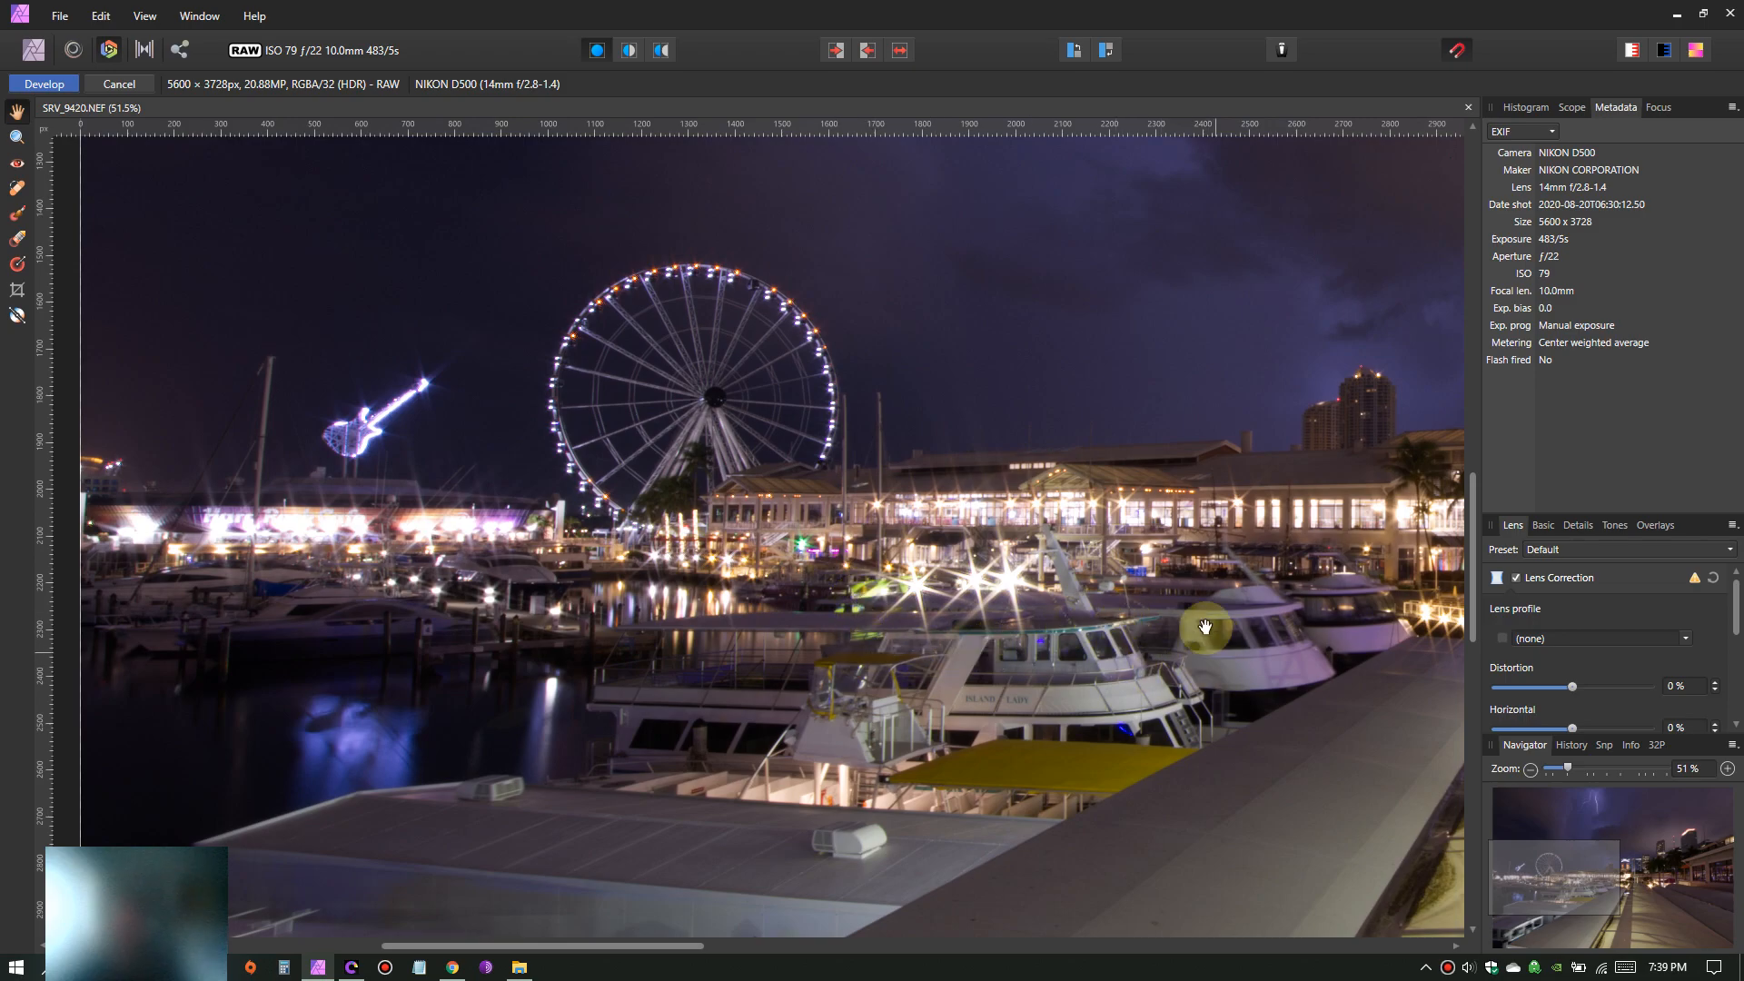
scroll(1188, 579, down, 3)
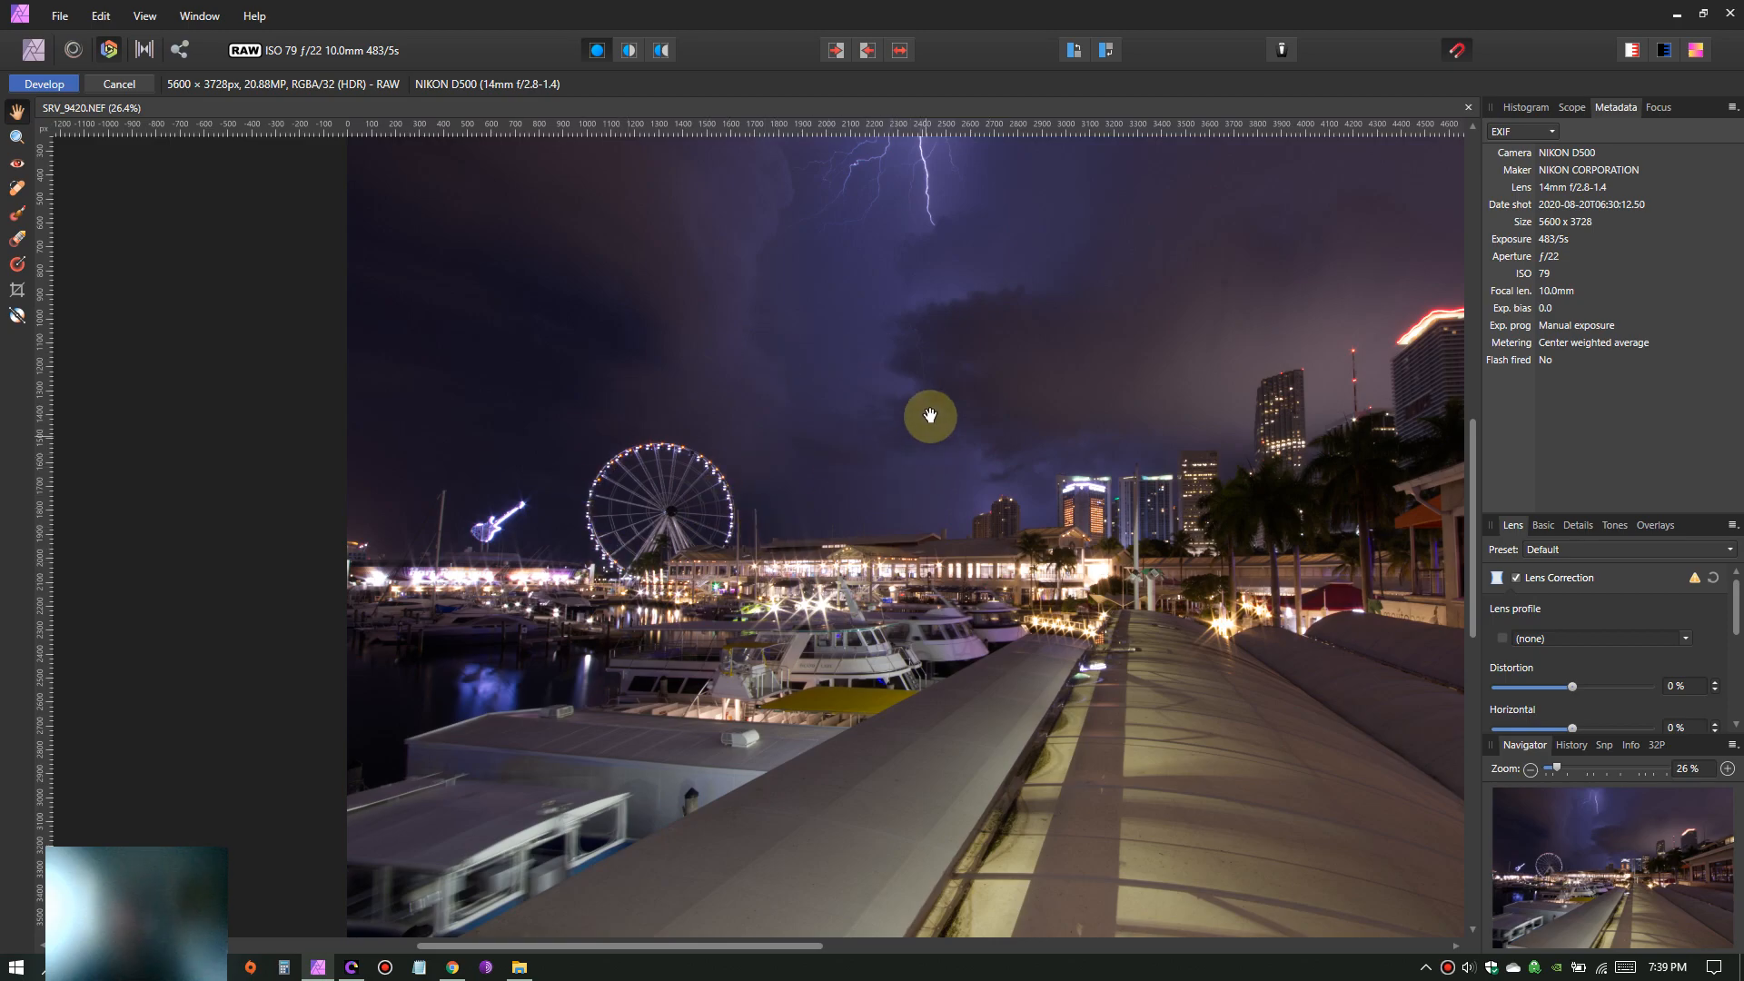
scroll(929, 415, down, 4)
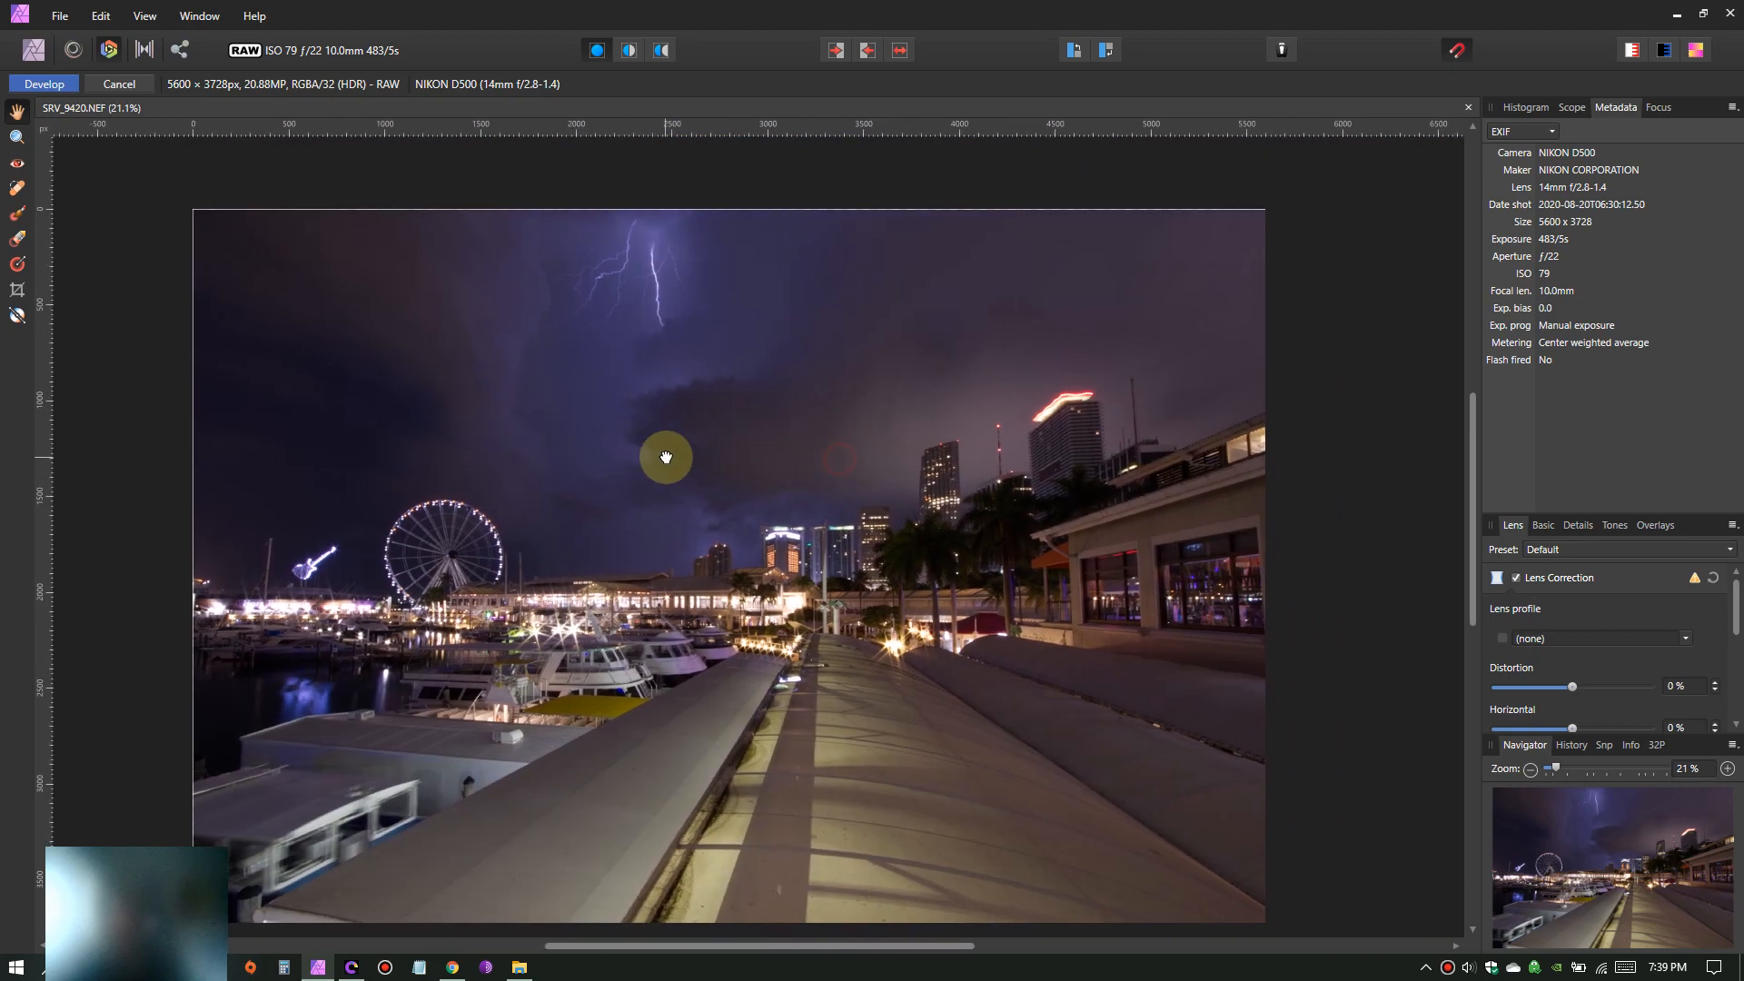
drag(665, 456, 667, 451)
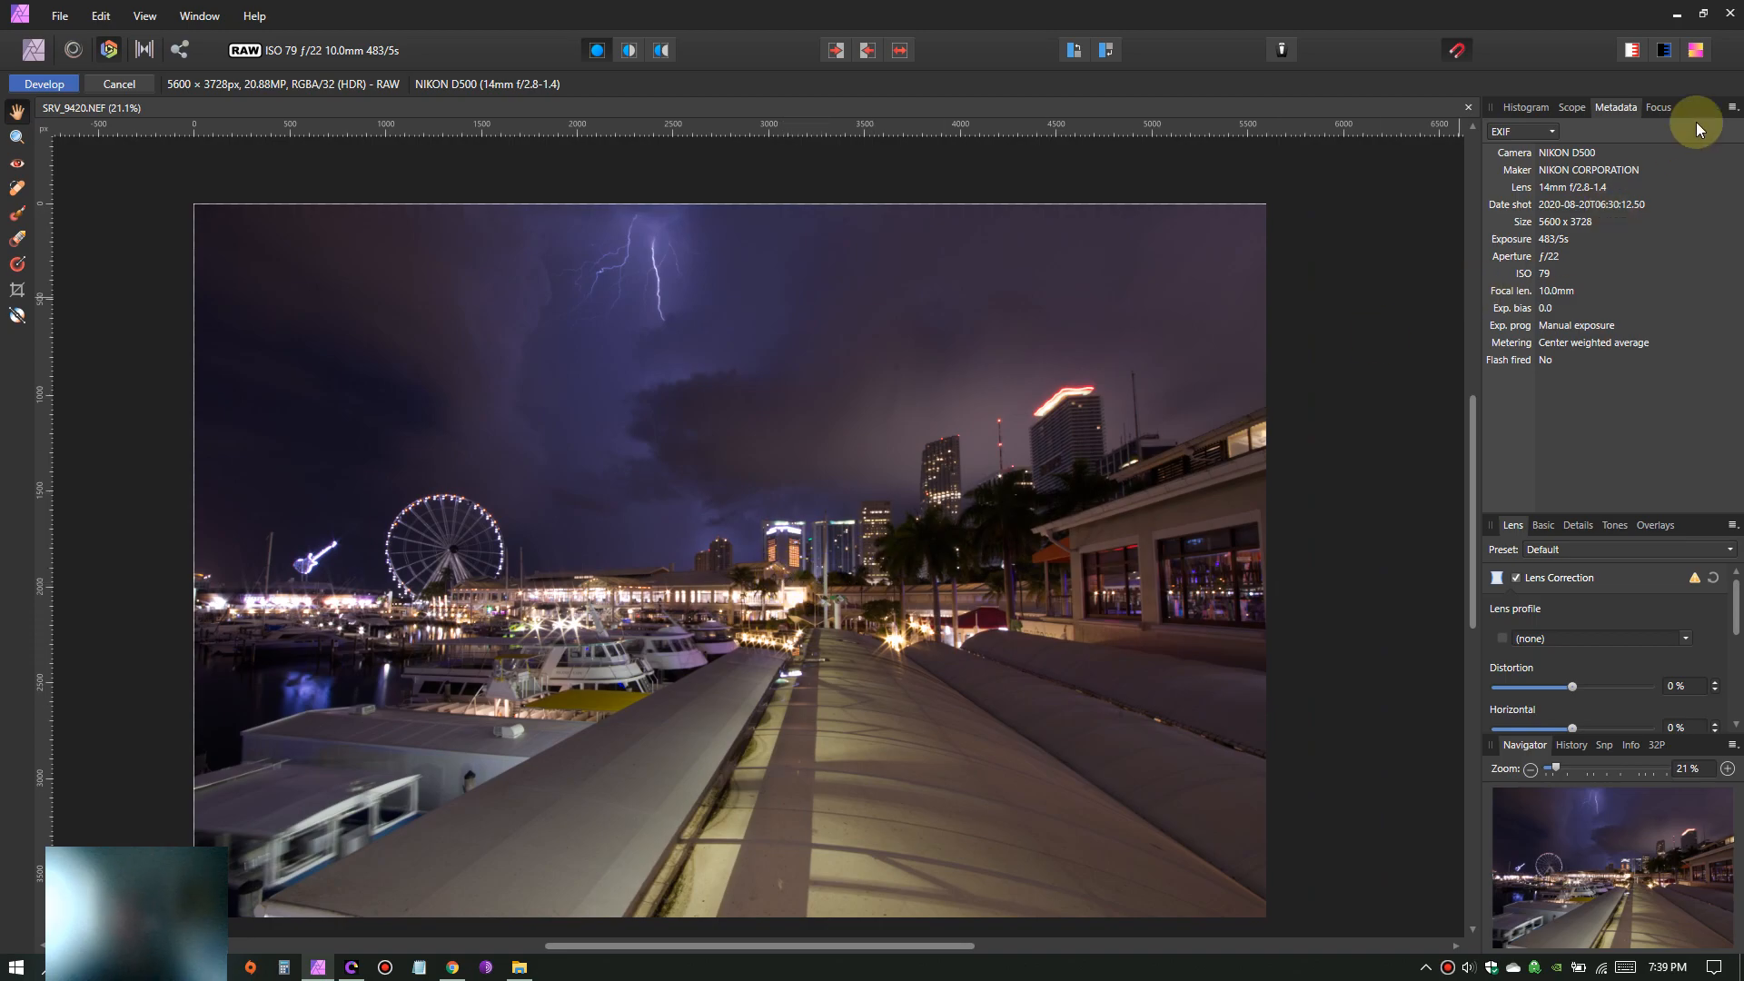
Minimize Affinity Photo to reveal the desktop with the storm wallpaper.
click(1680, 16)
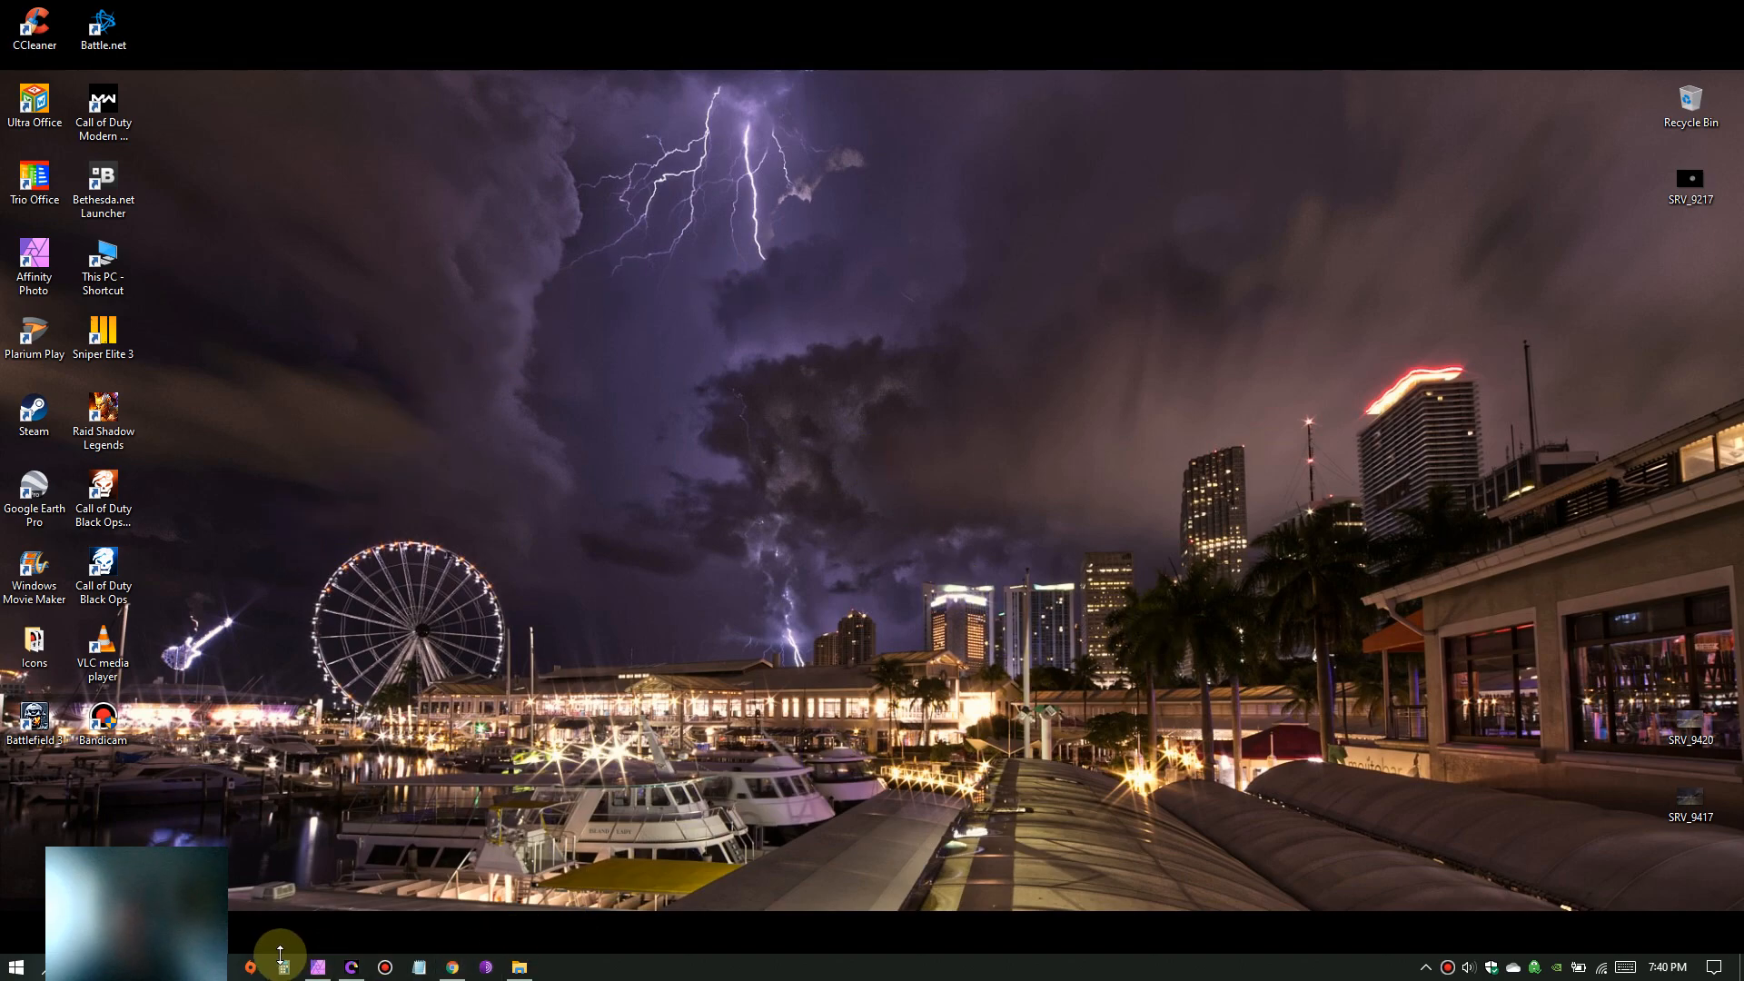
Restore Affinity Photo and show the Histogram panel for SRV_9420.NEF.
click(317, 968)
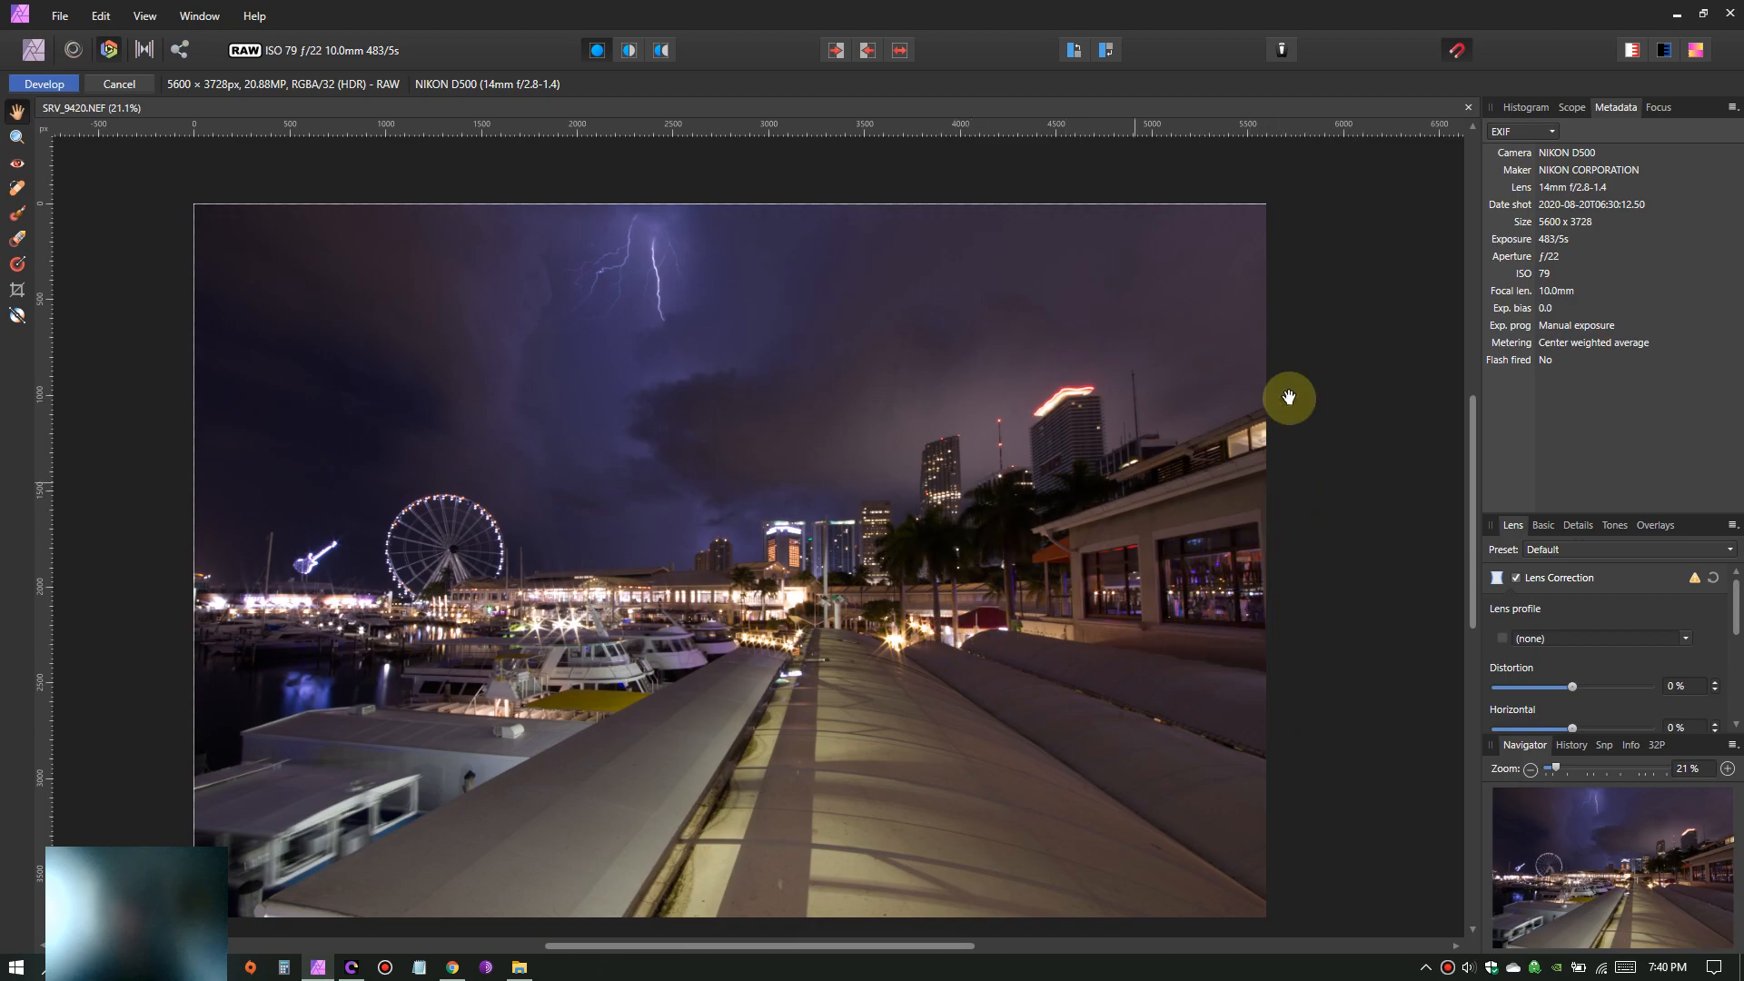
click(1526, 107)
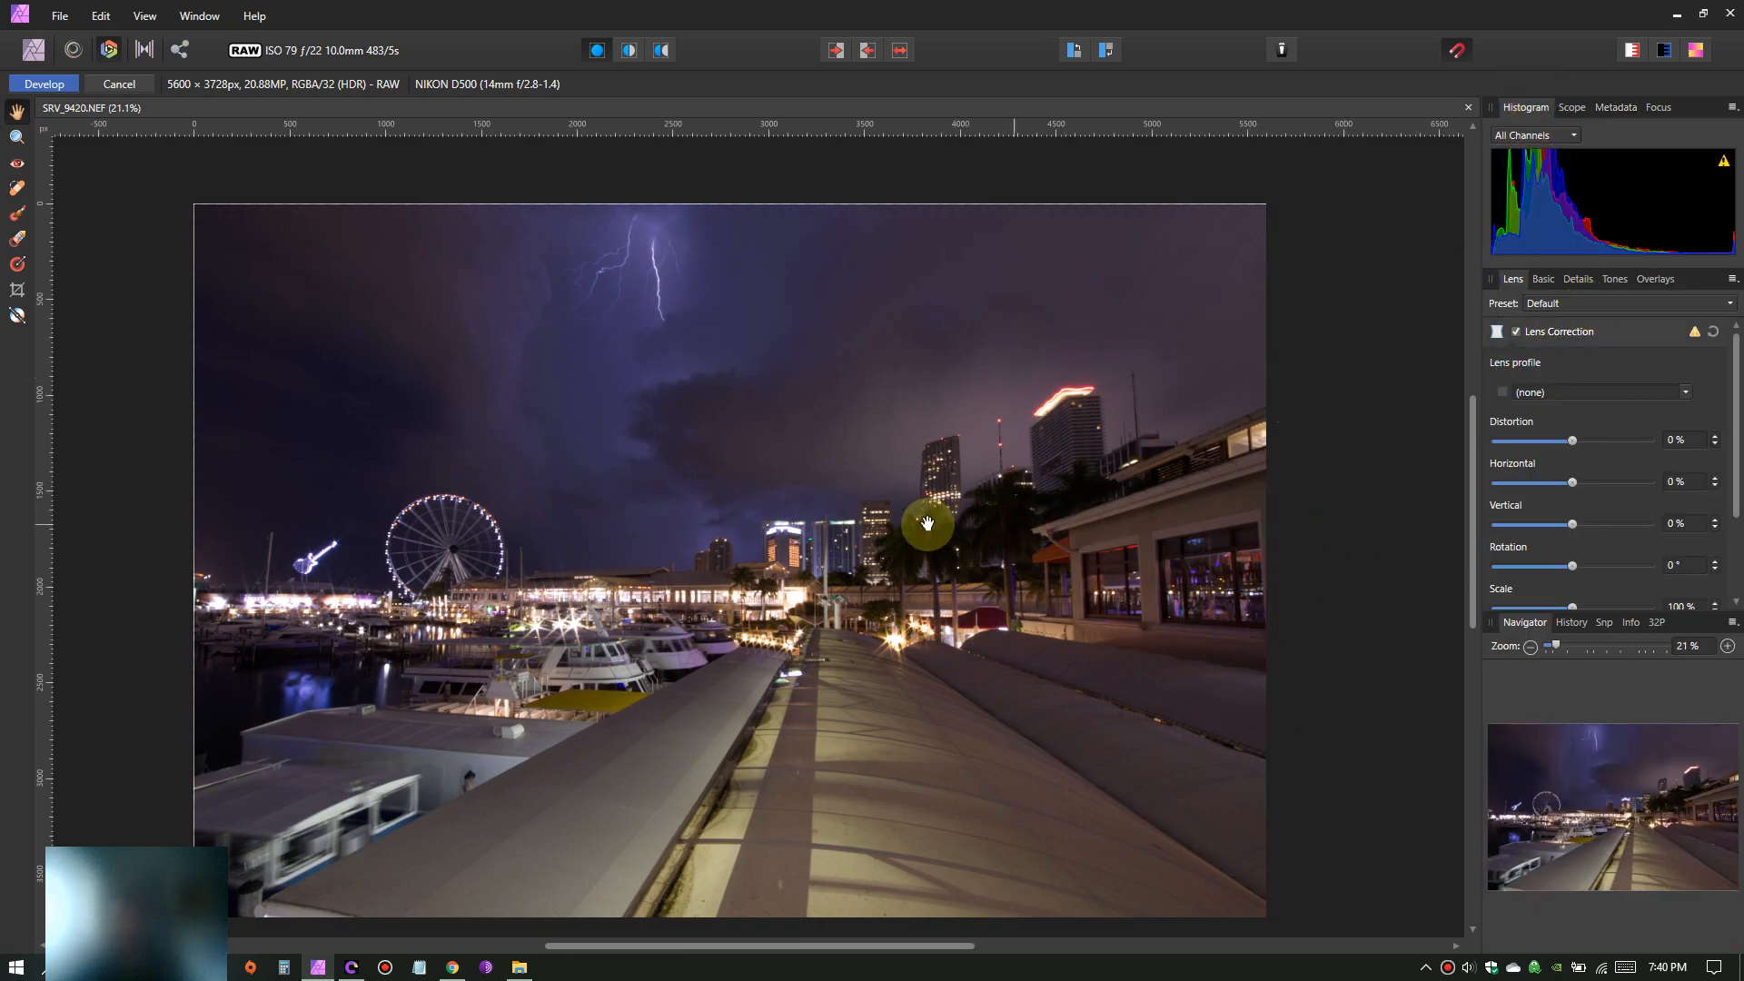
scroll(865, 518, down, 1)
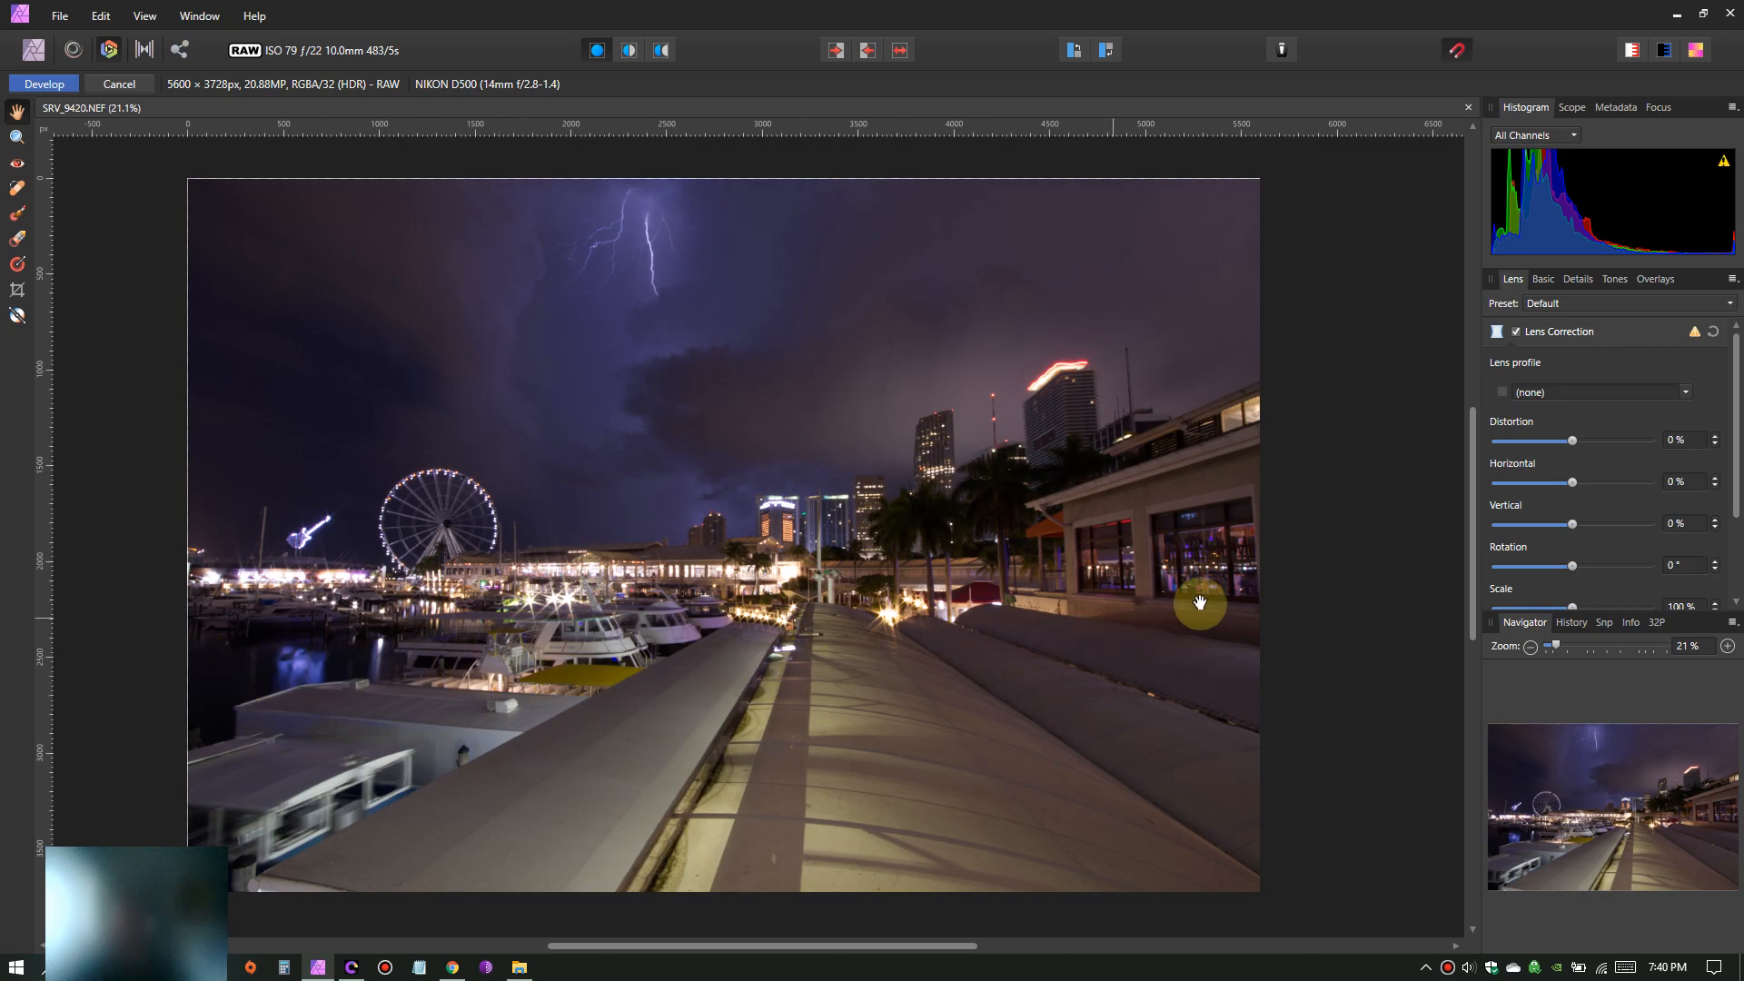
Crop the lower walkway off the photo, leaving a 5600 × 2661 px panorama.
click(16, 290)
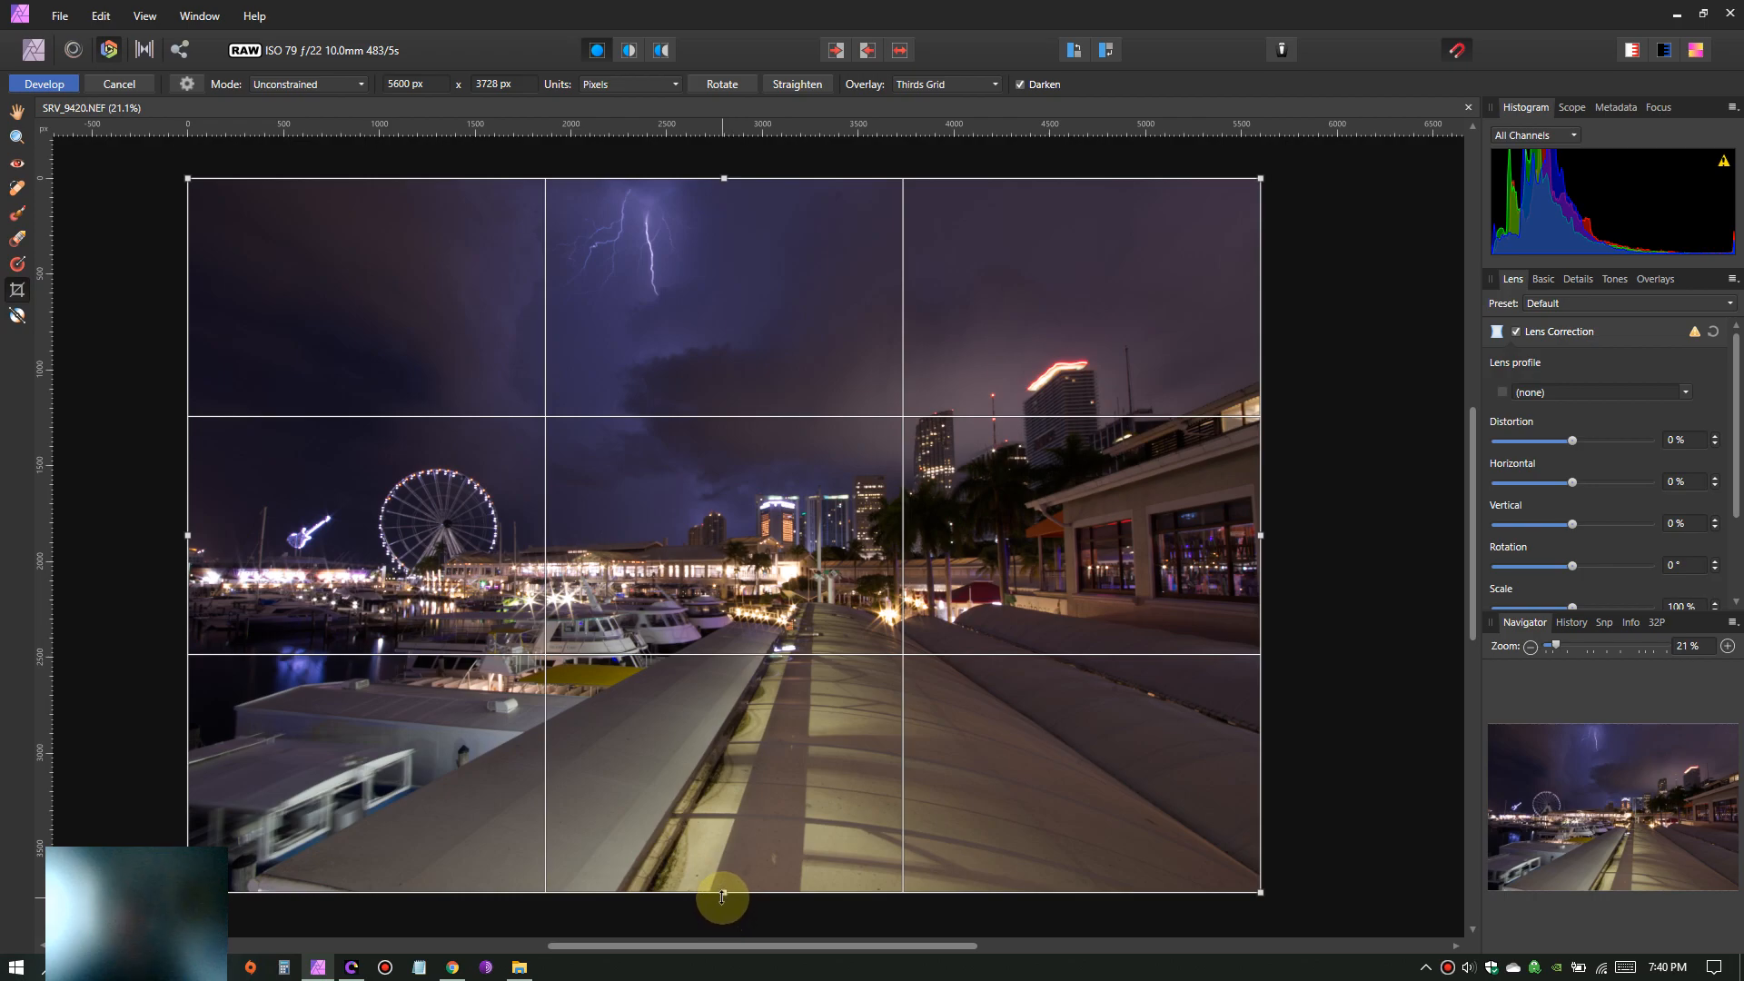
drag(724, 893, 746, 690)
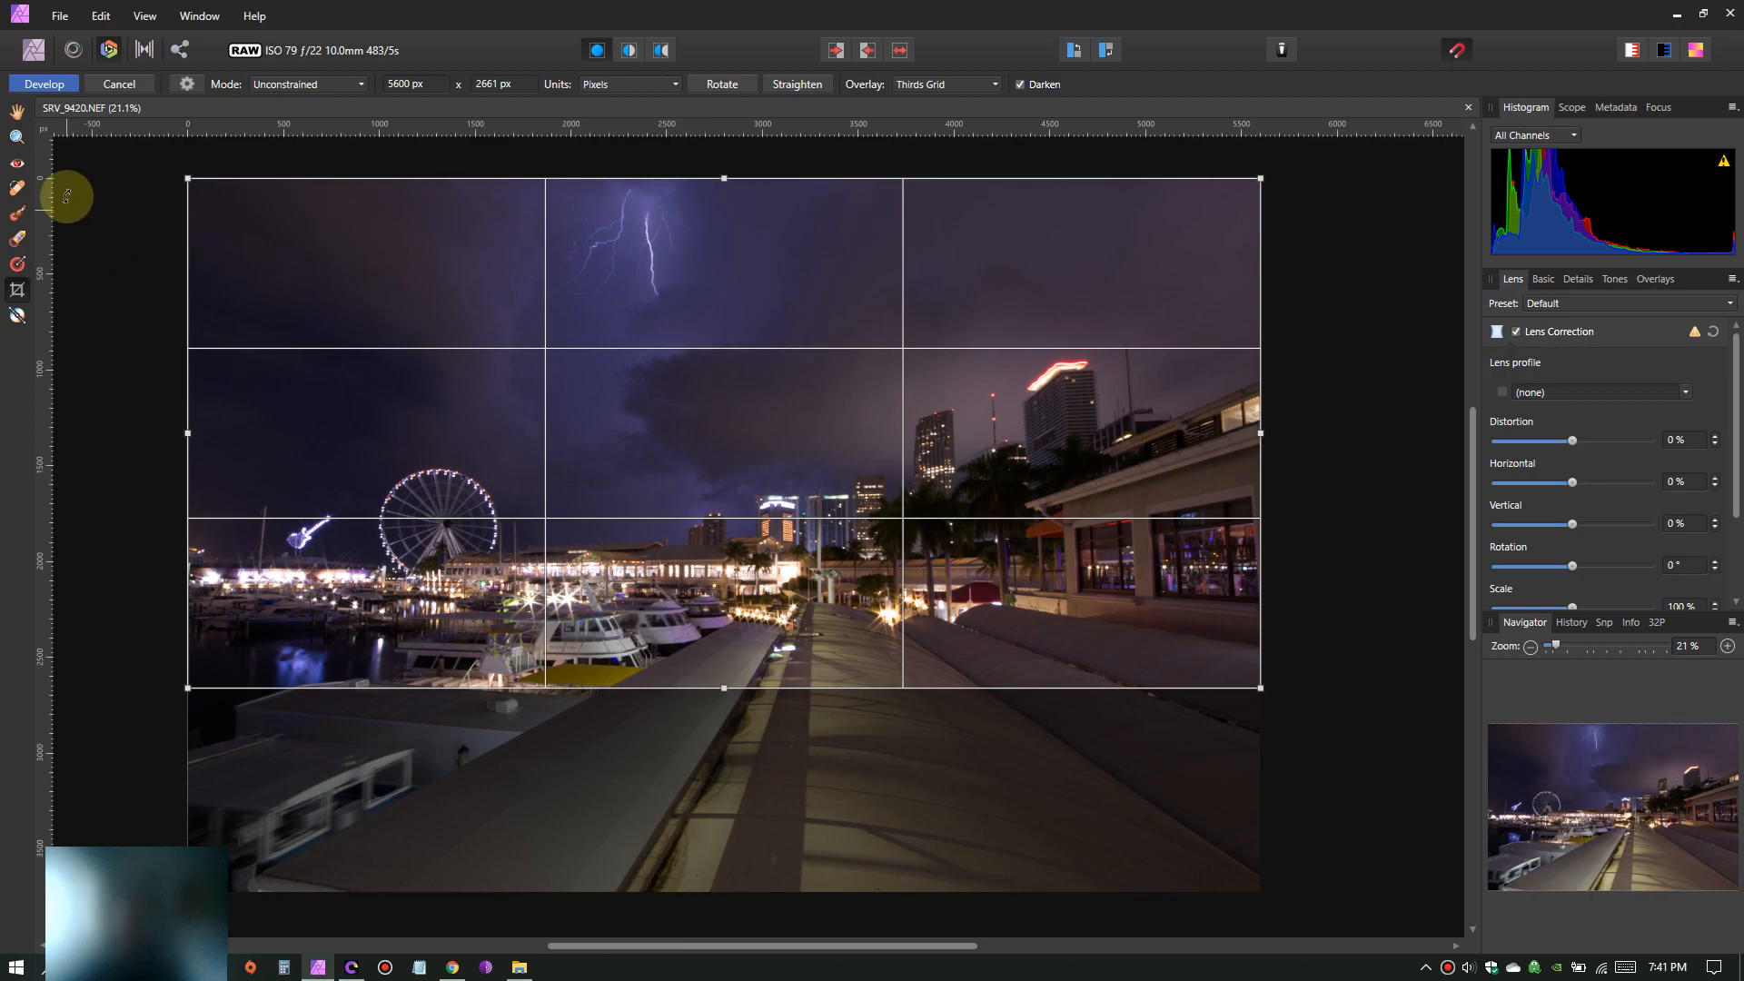
click(18, 114)
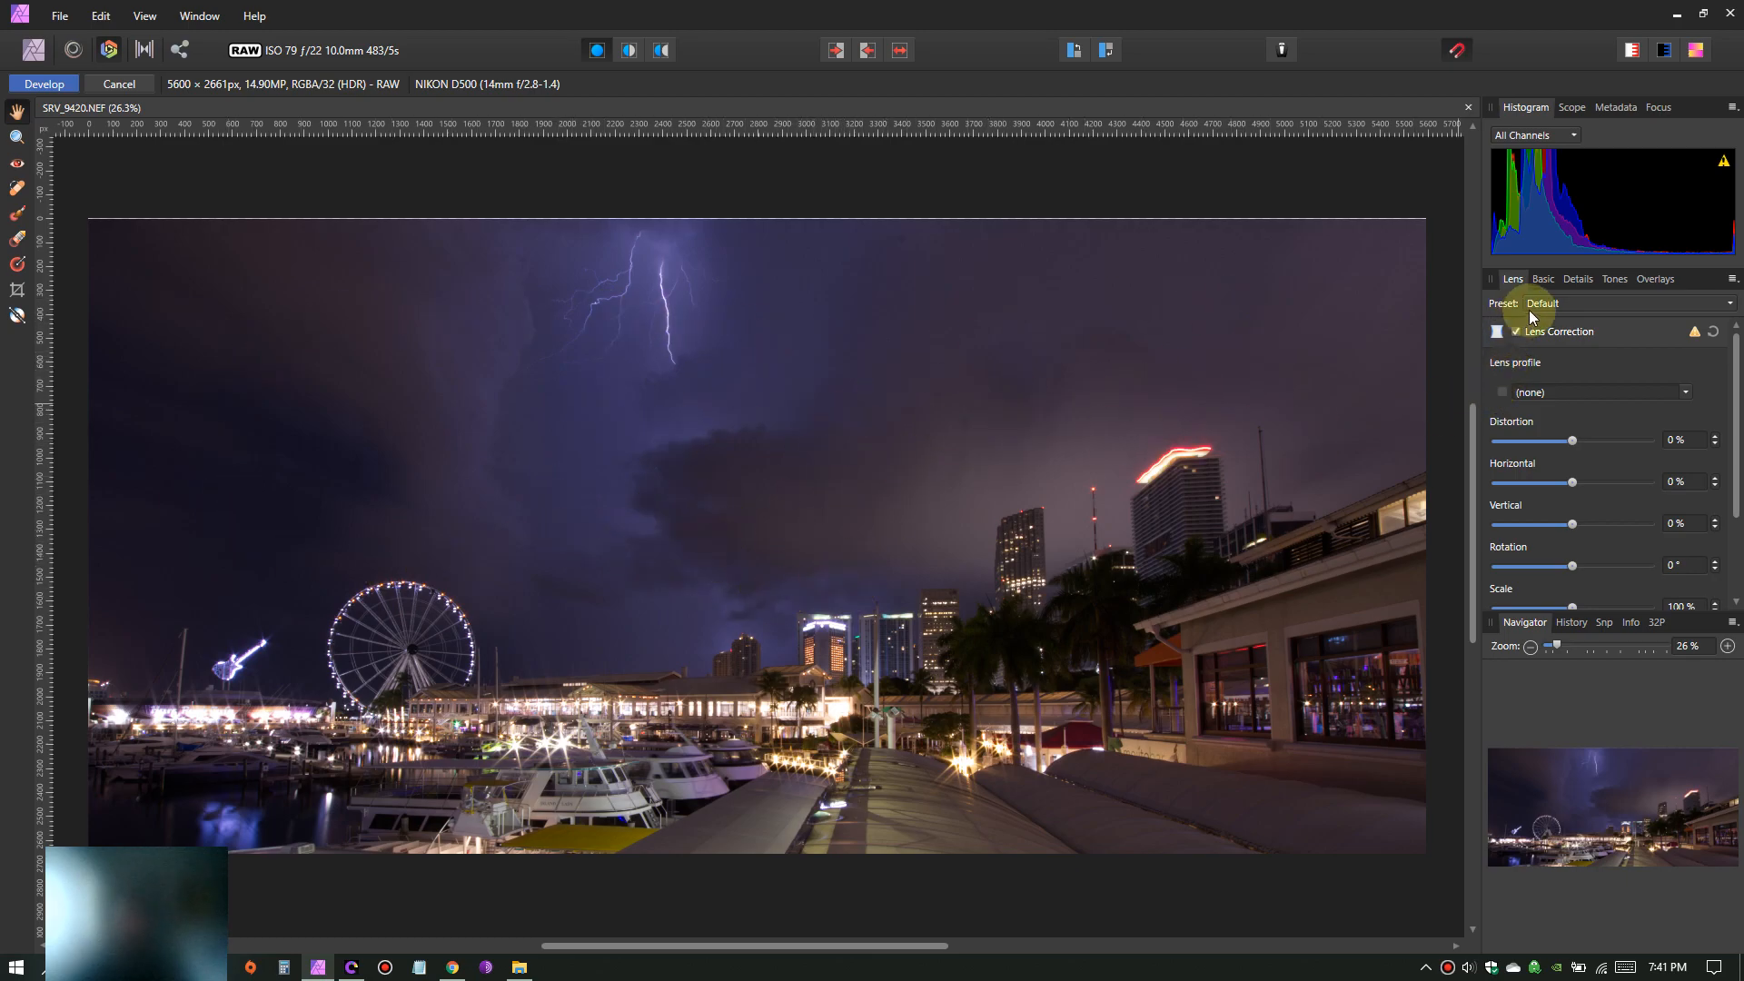
Raise Clarity in the Basic adjustments to 100% and zoom in on the storm clouds.
click(1544, 282)
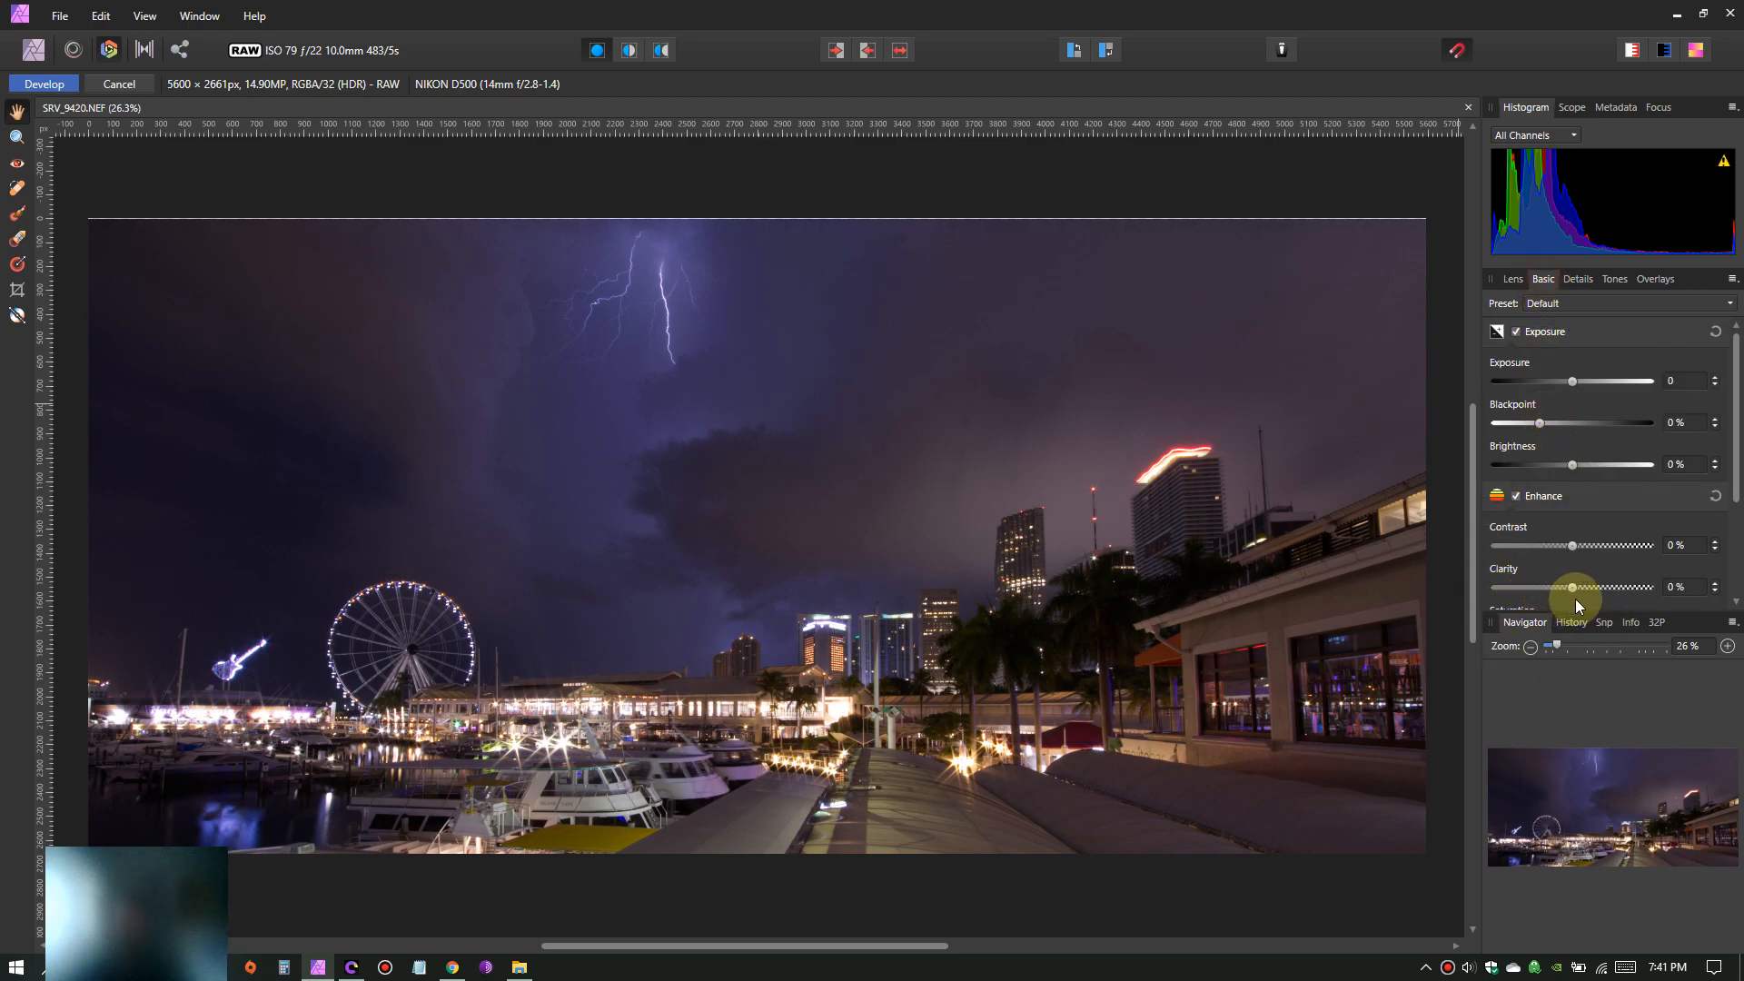
drag(1571, 590, 1583, 586)
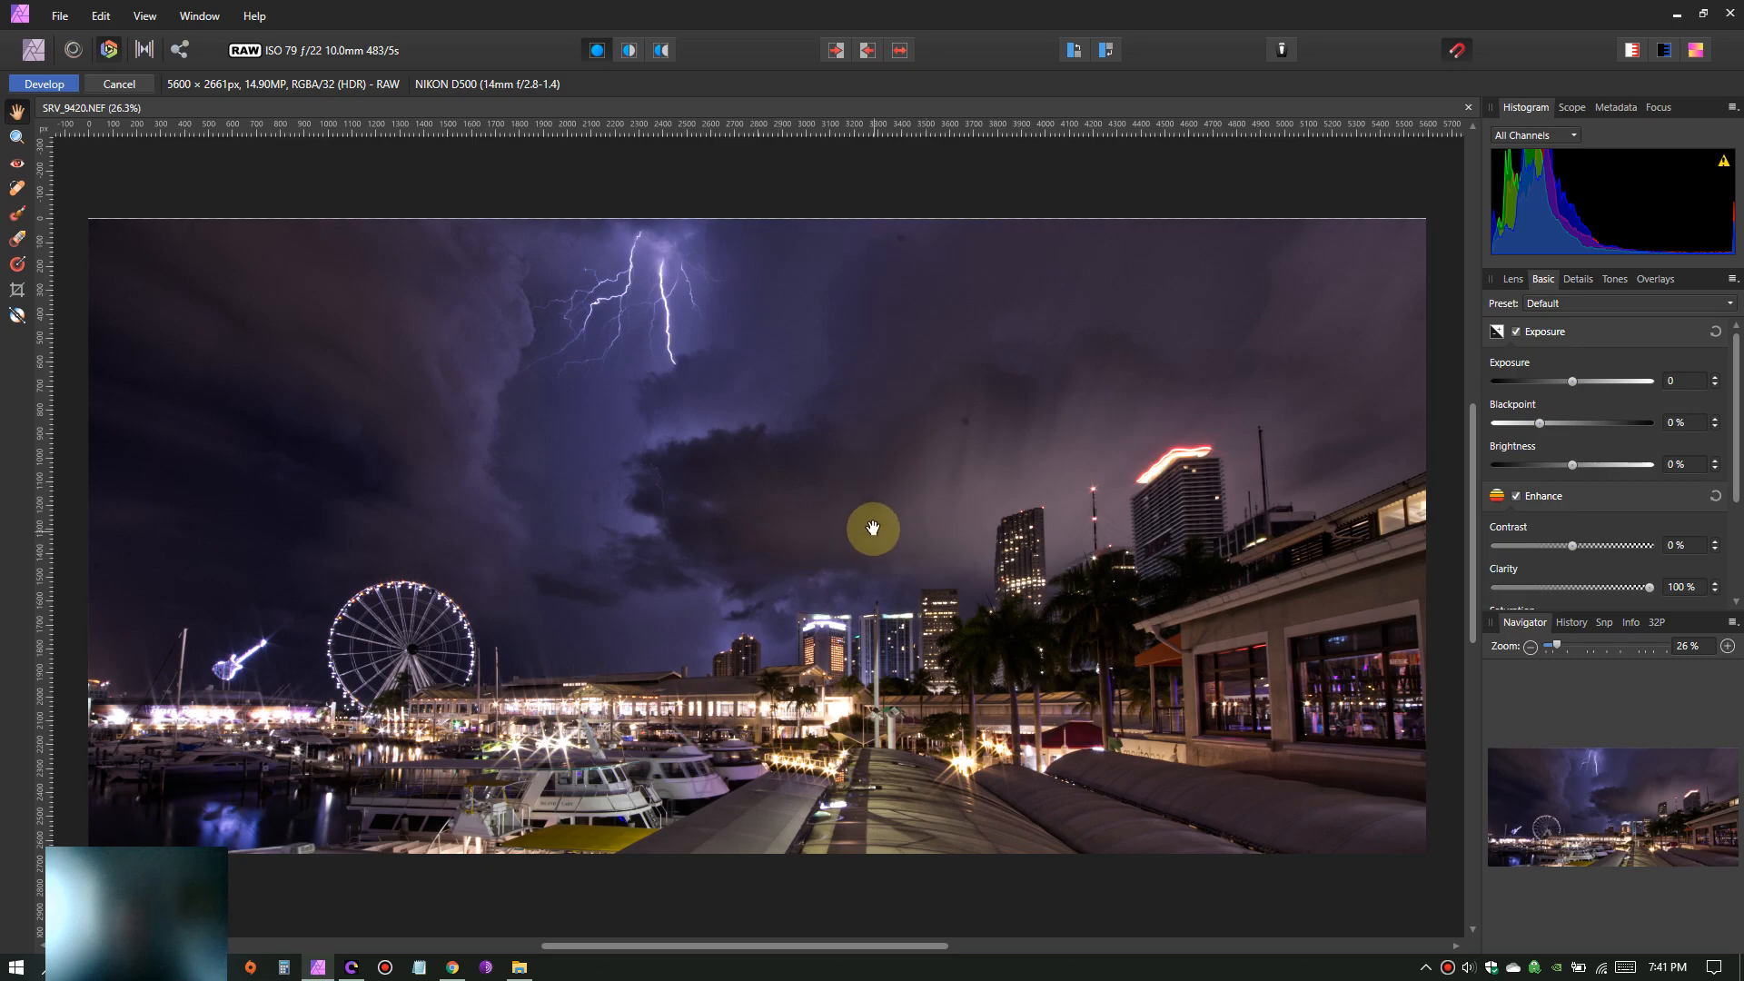
scroll(873, 532, up, 3)
drag(567, 477, 824, 550)
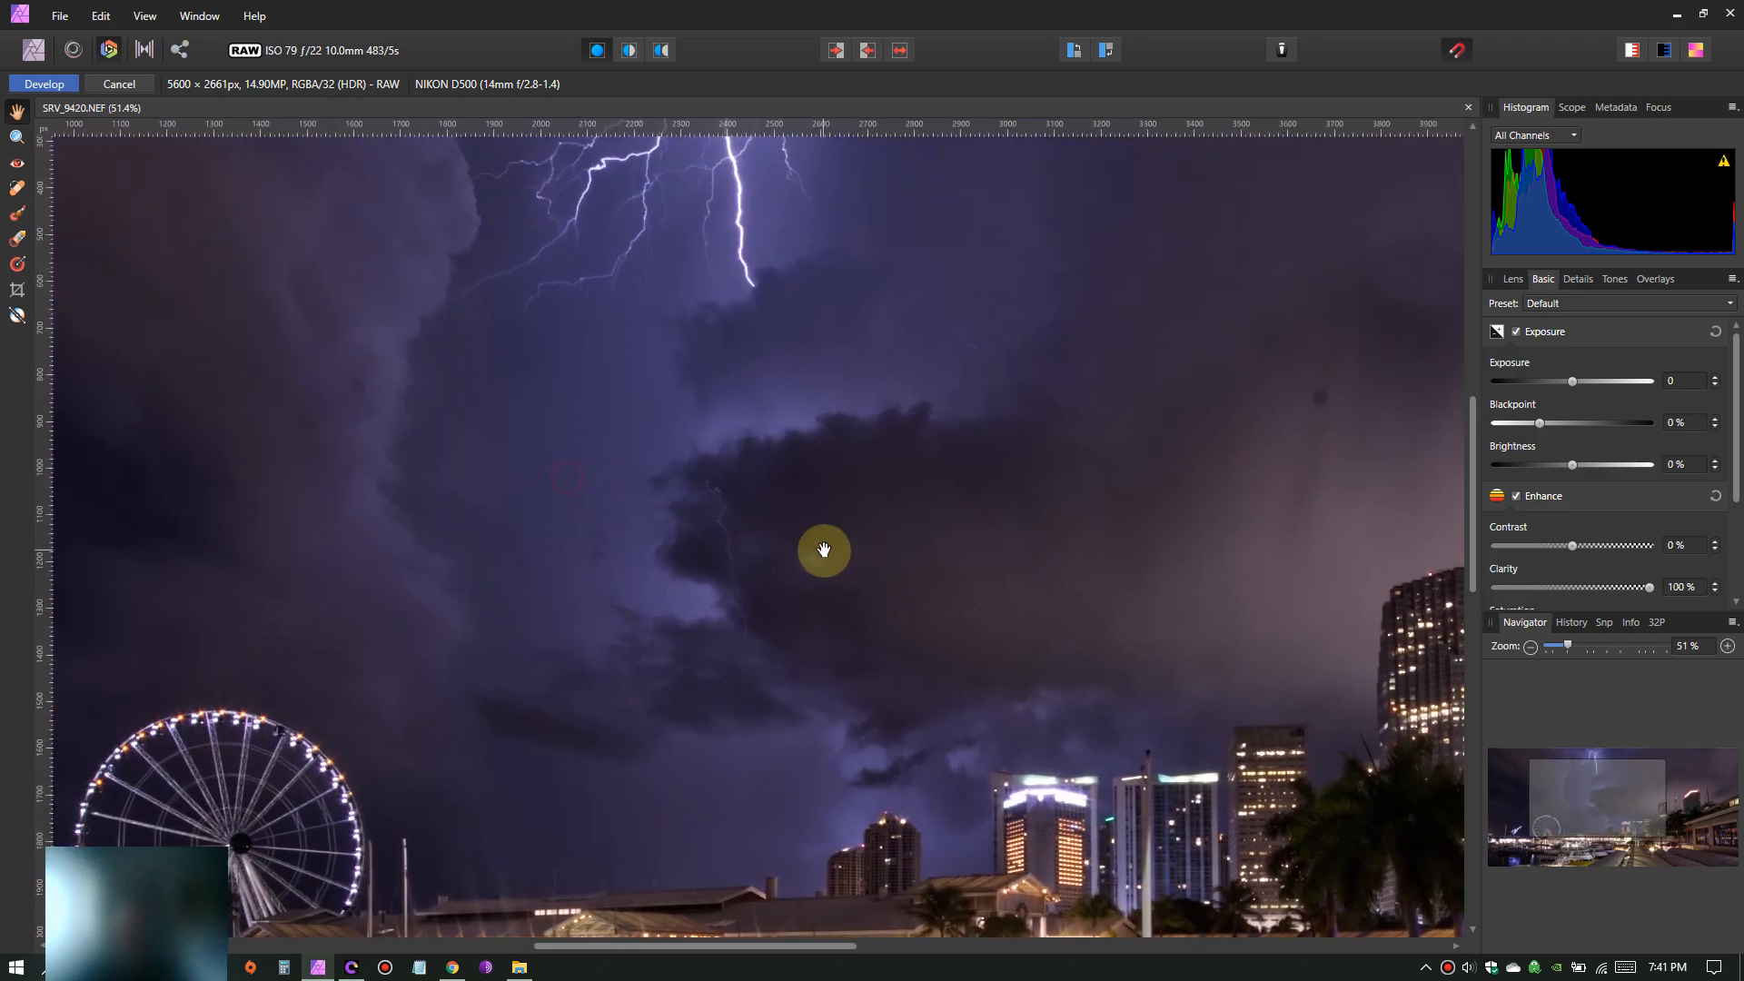
drag(829, 374, 902, 641)
drag(581, 584, 825, 546)
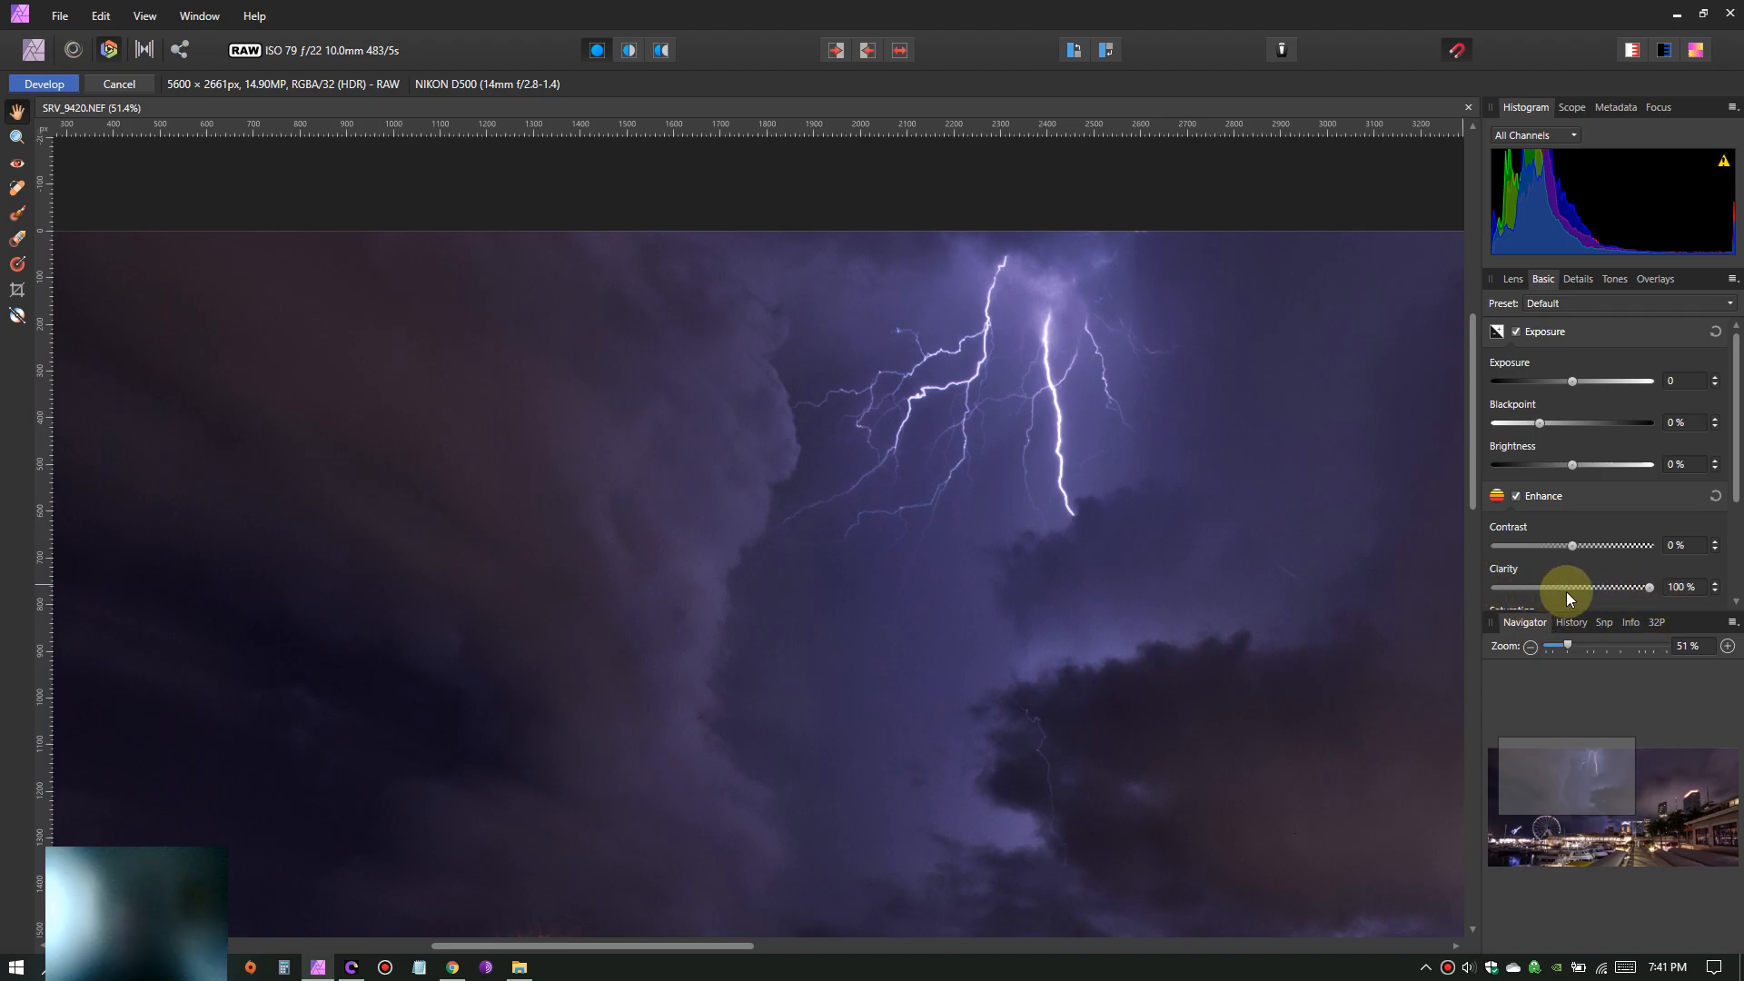
Pan over the Ferris wheel, lightning, city towers and marina, then recentre the panorama.
drag(806, 521, 994, 426)
drag(948, 624, 727, 502)
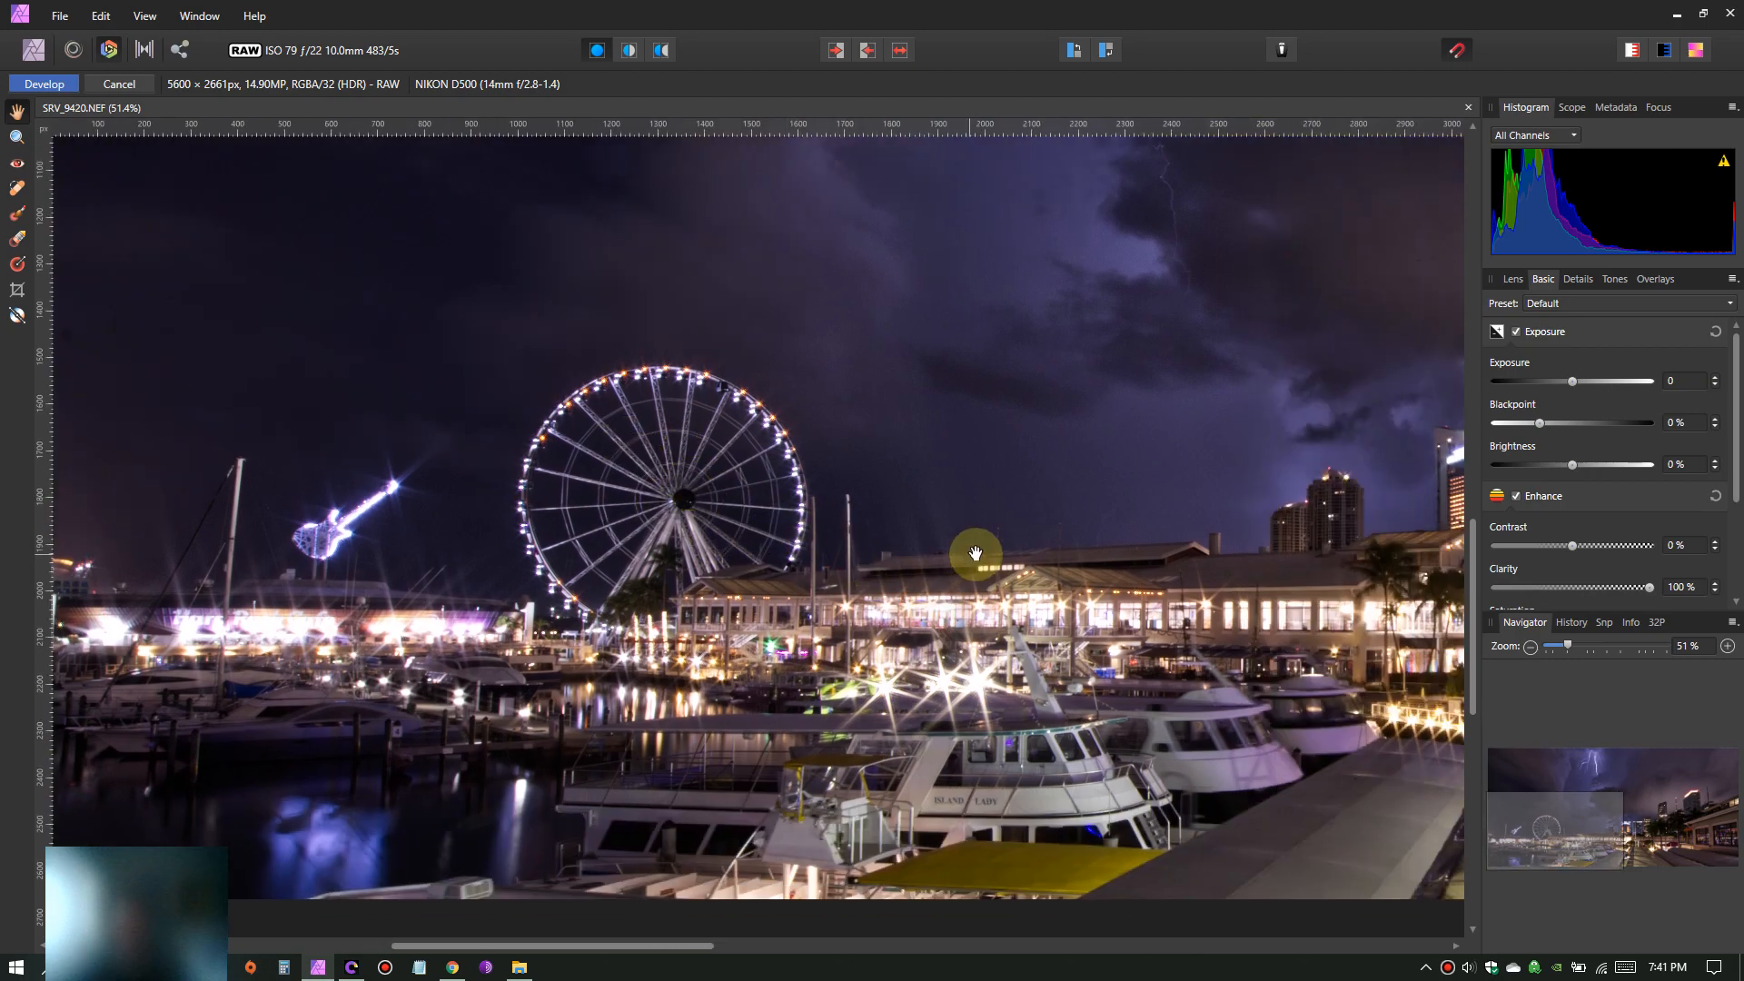
drag(1129, 482, 841, 564)
drag(1185, 438, 959, 706)
drag(1106, 513, 929, 654)
drag(1044, 530, 1047, 685)
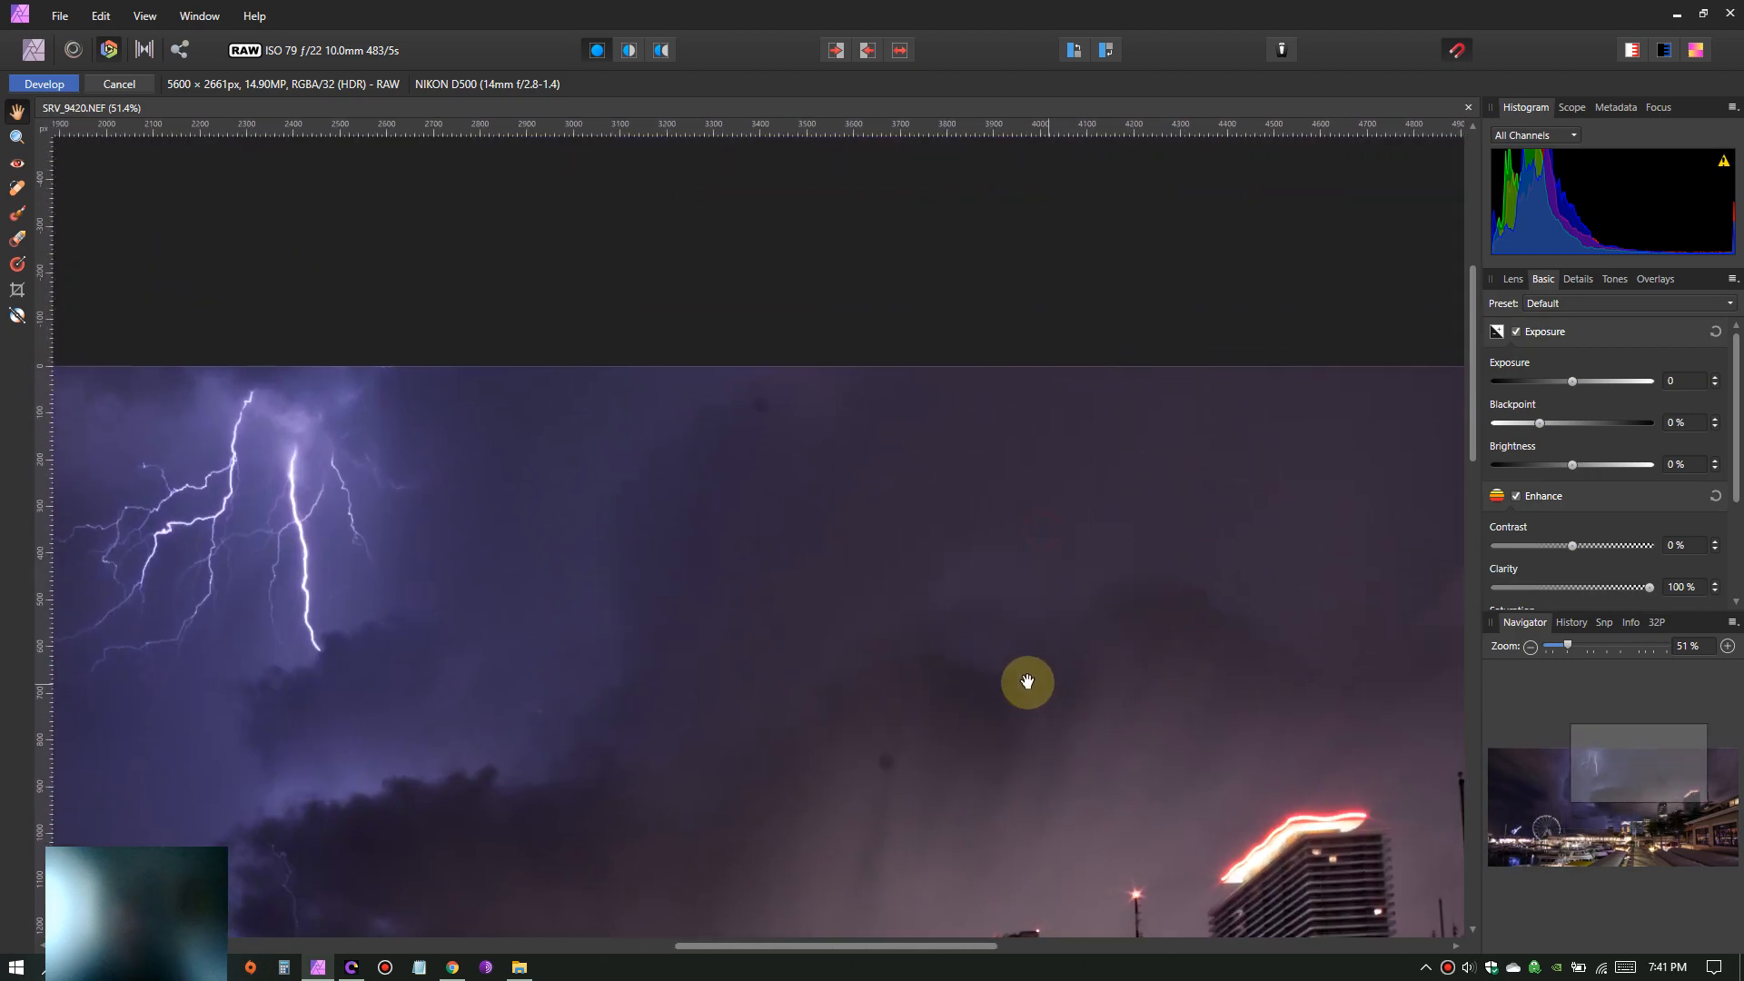
drag(1106, 614, 673, 588)
drag(682, 706, 675, 534)
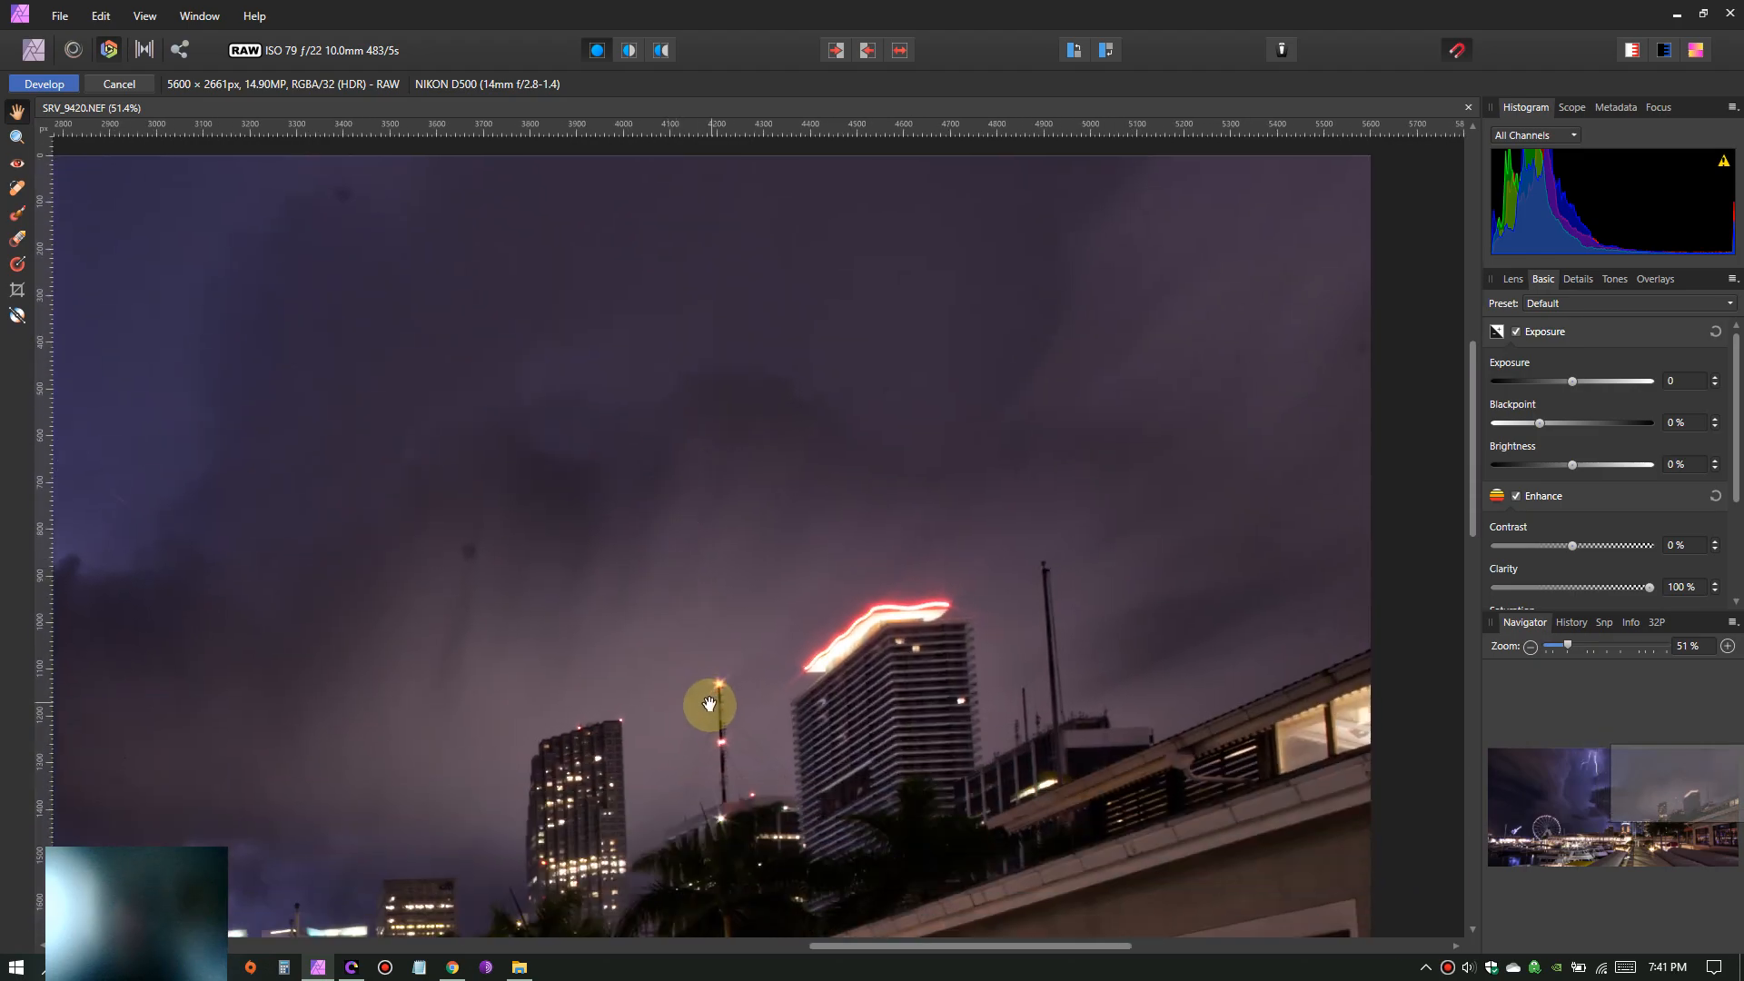
drag(644, 693, 839, 564)
drag(471, 615, 732, 596)
drag(571, 583, 847, 501)
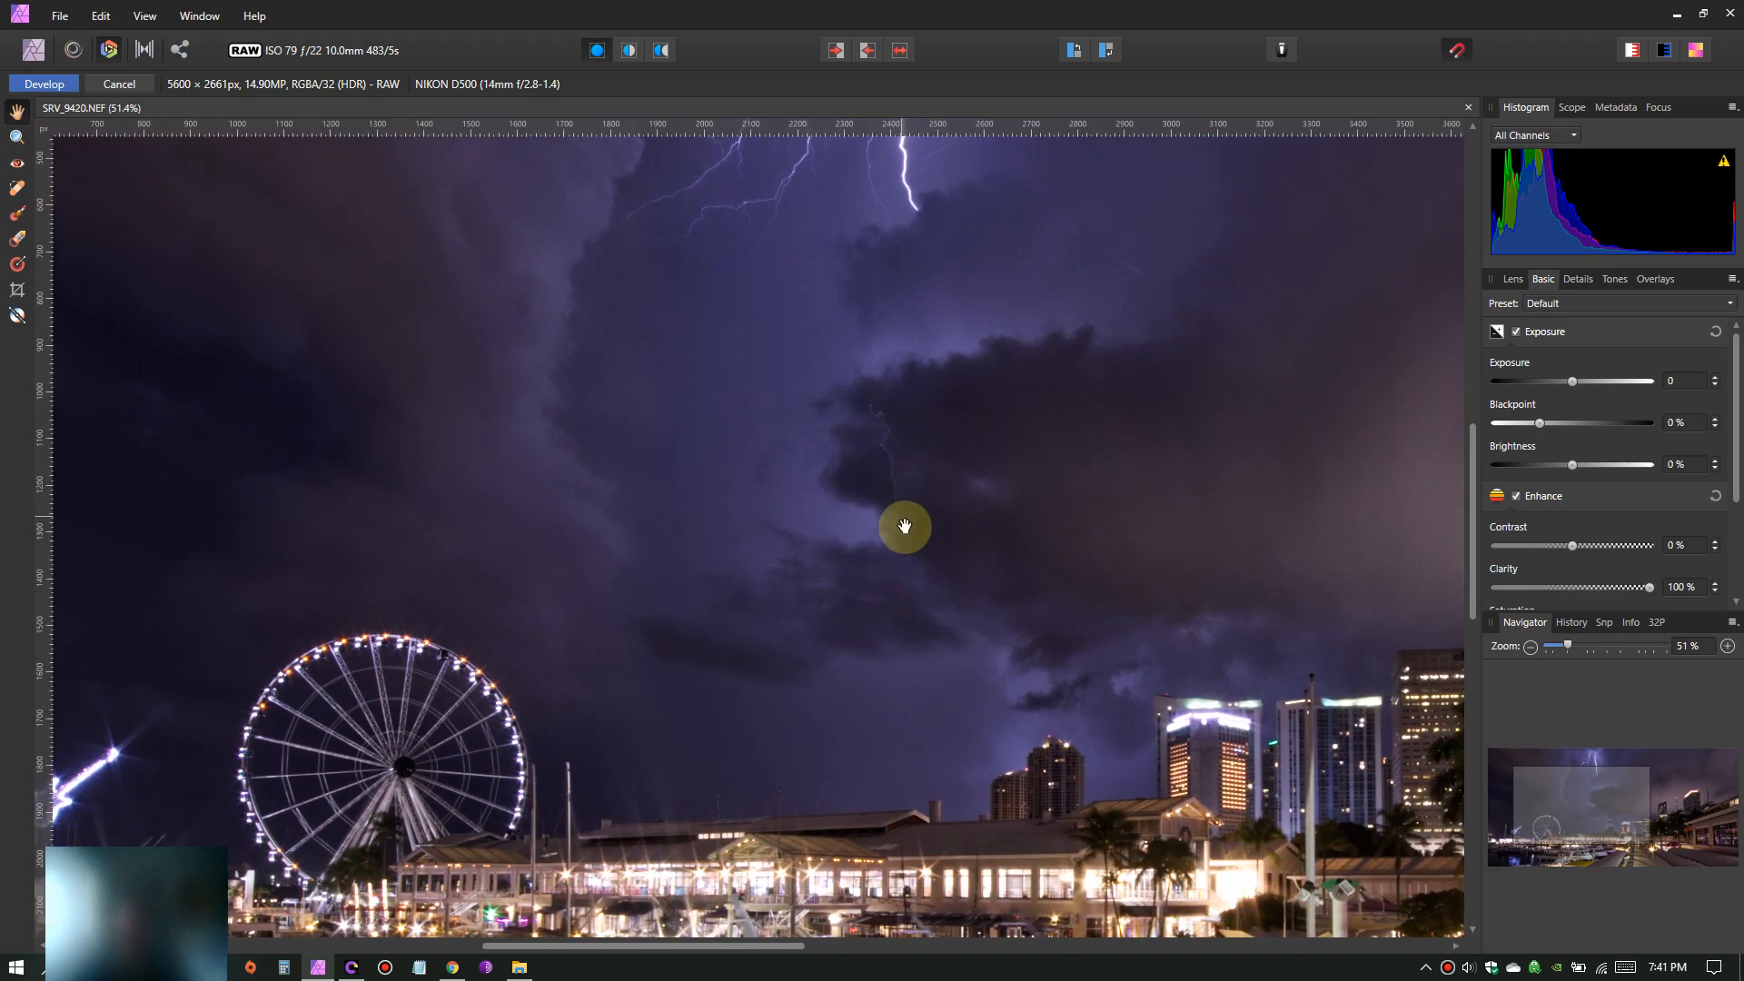
drag(864, 342, 885, 771)
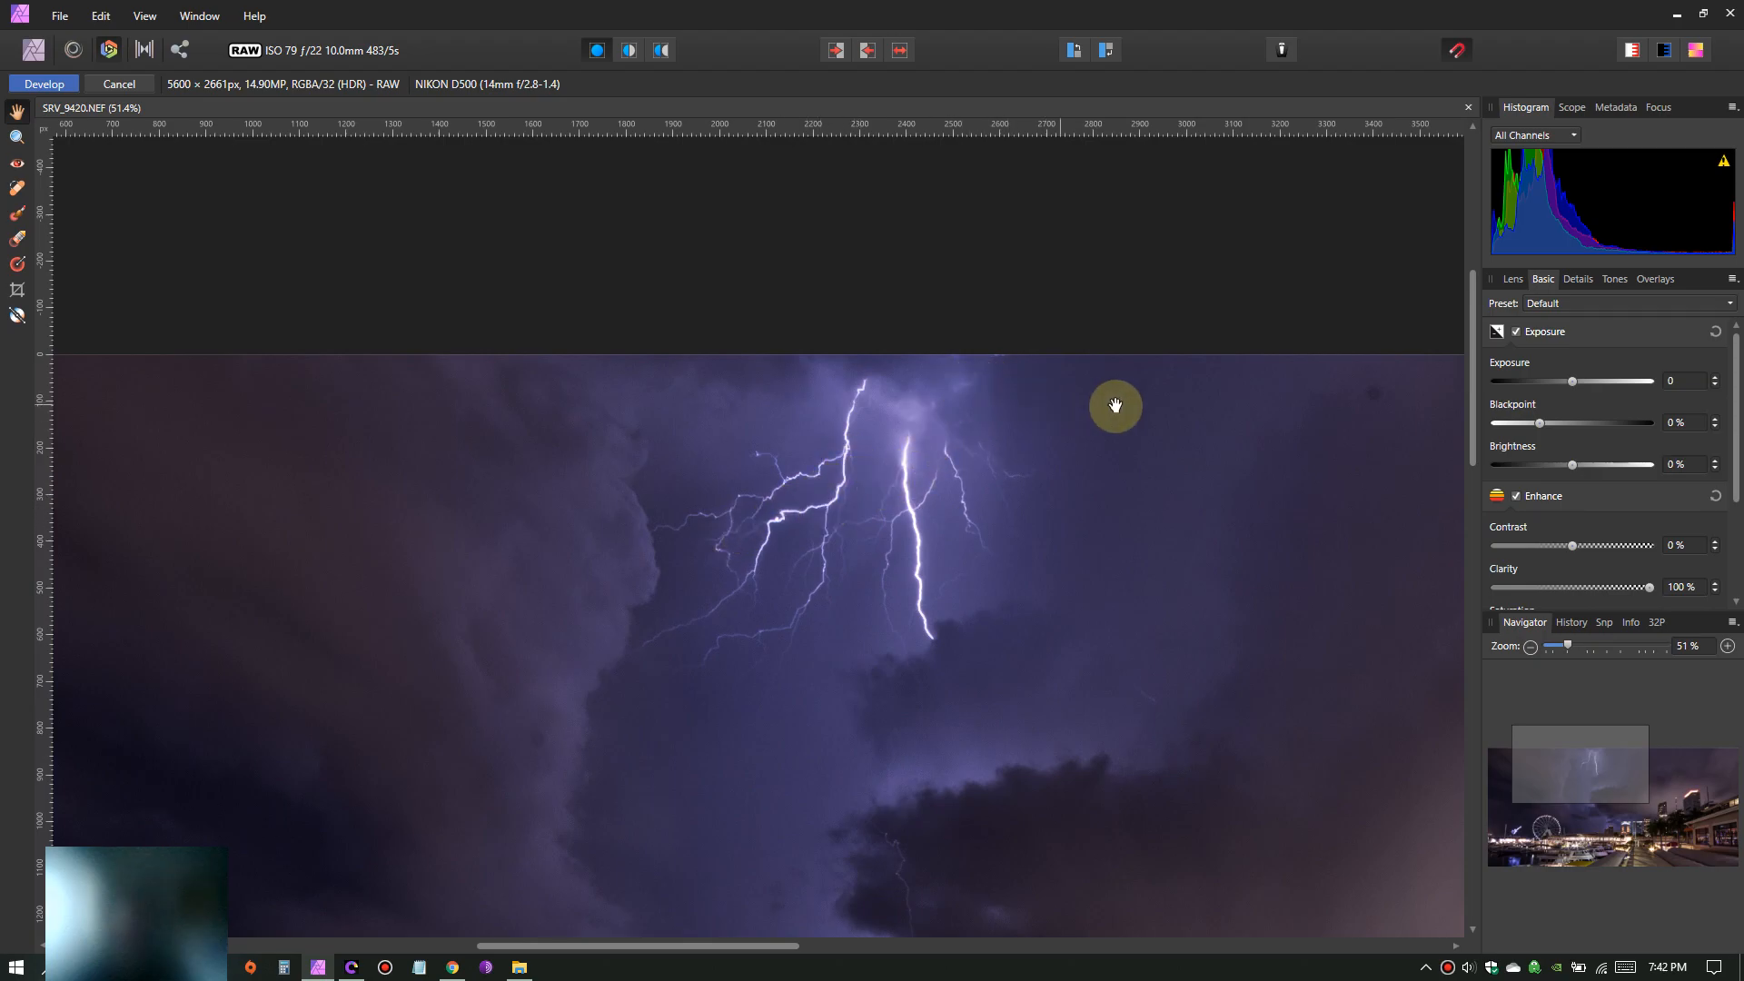
drag(578, 720, 636, 526)
scroll(803, 618, down, 3)
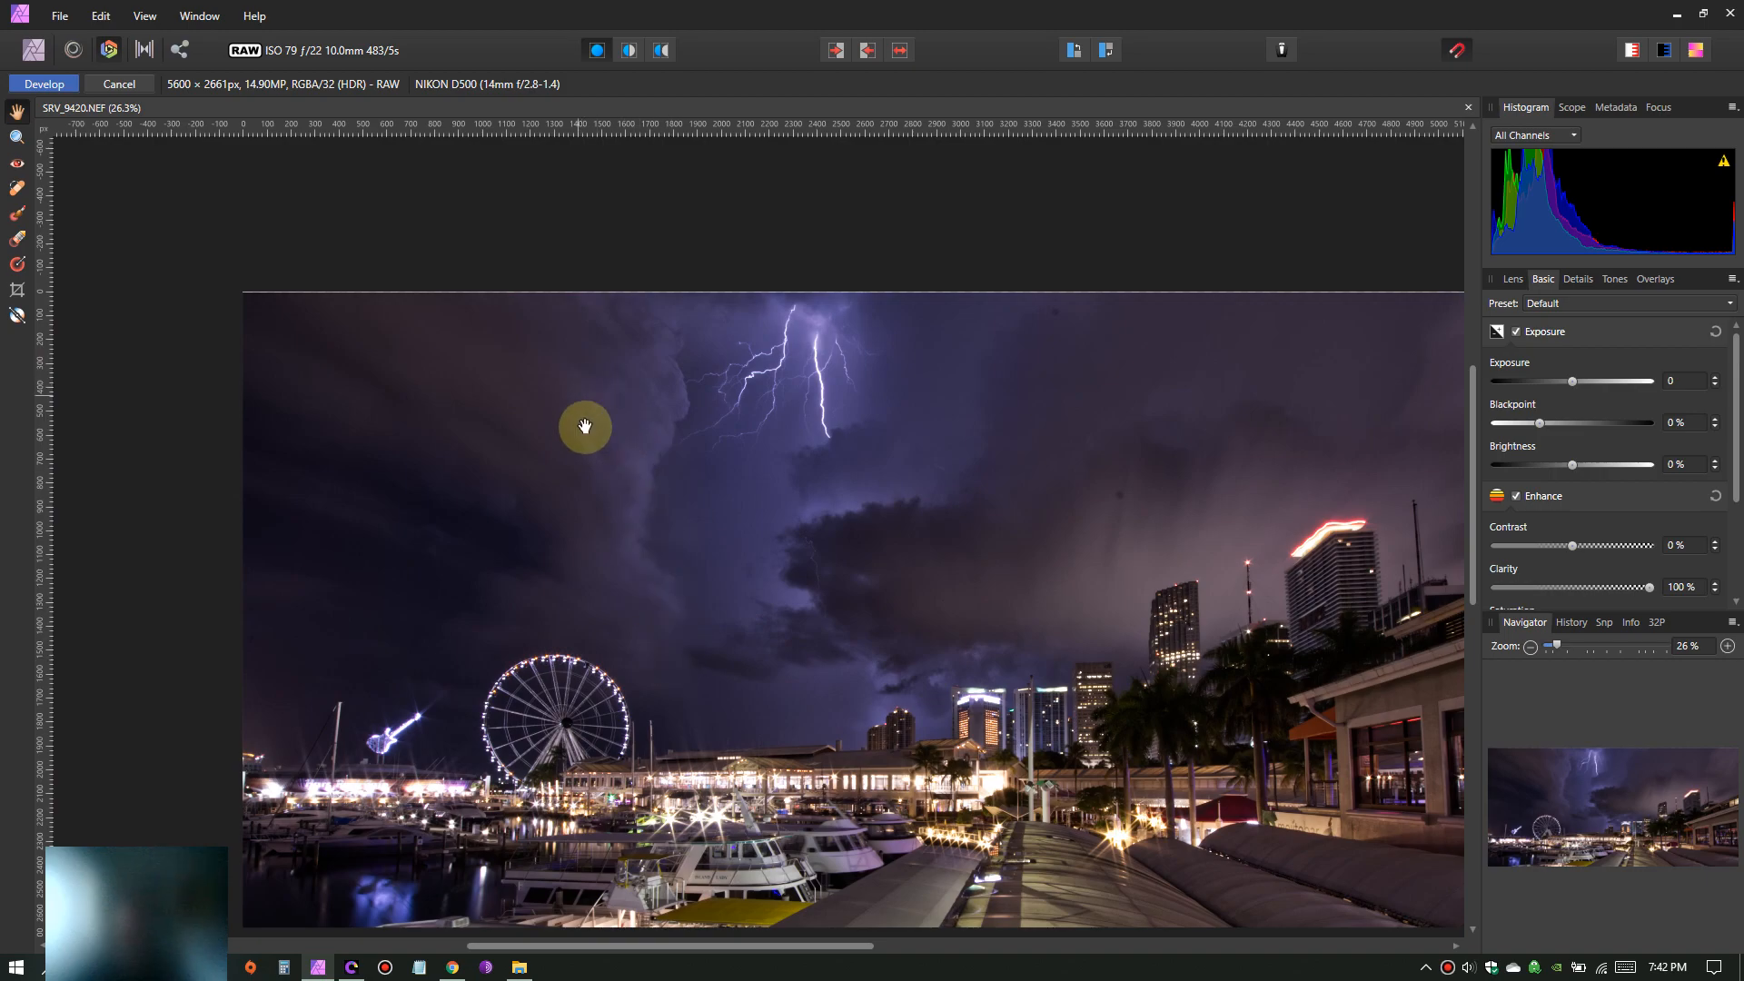
drag(706, 561, 595, 530)
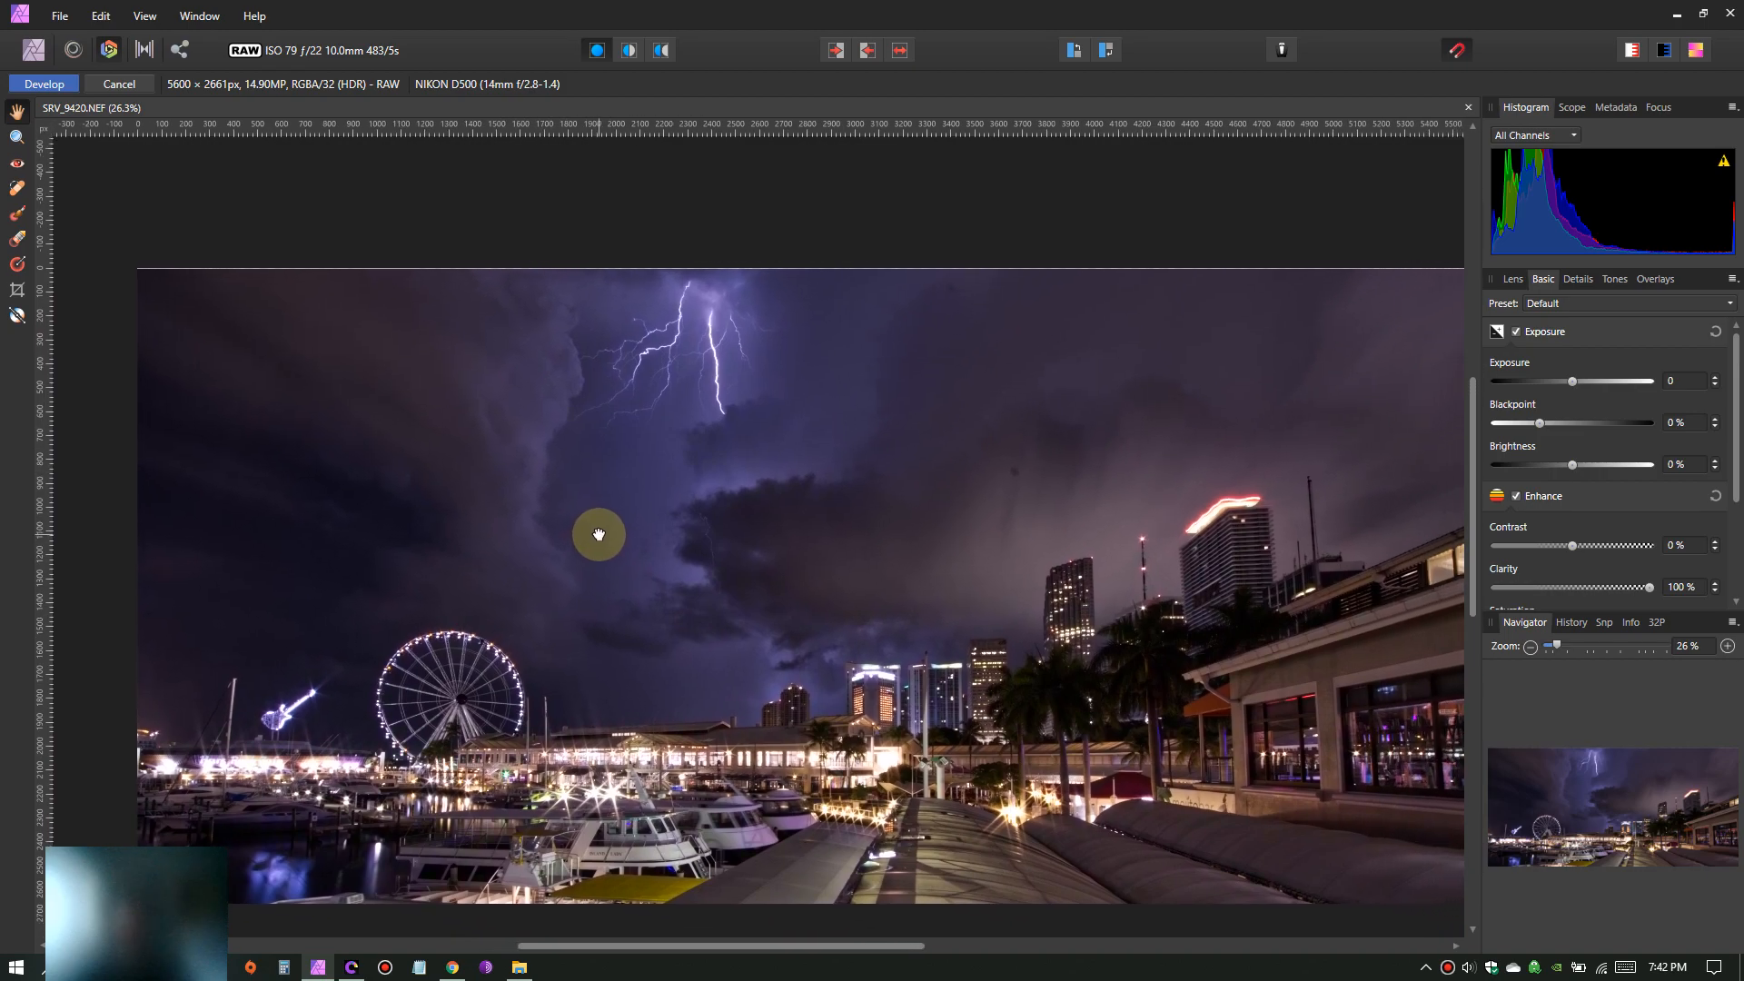
drag(844, 548, 819, 509)
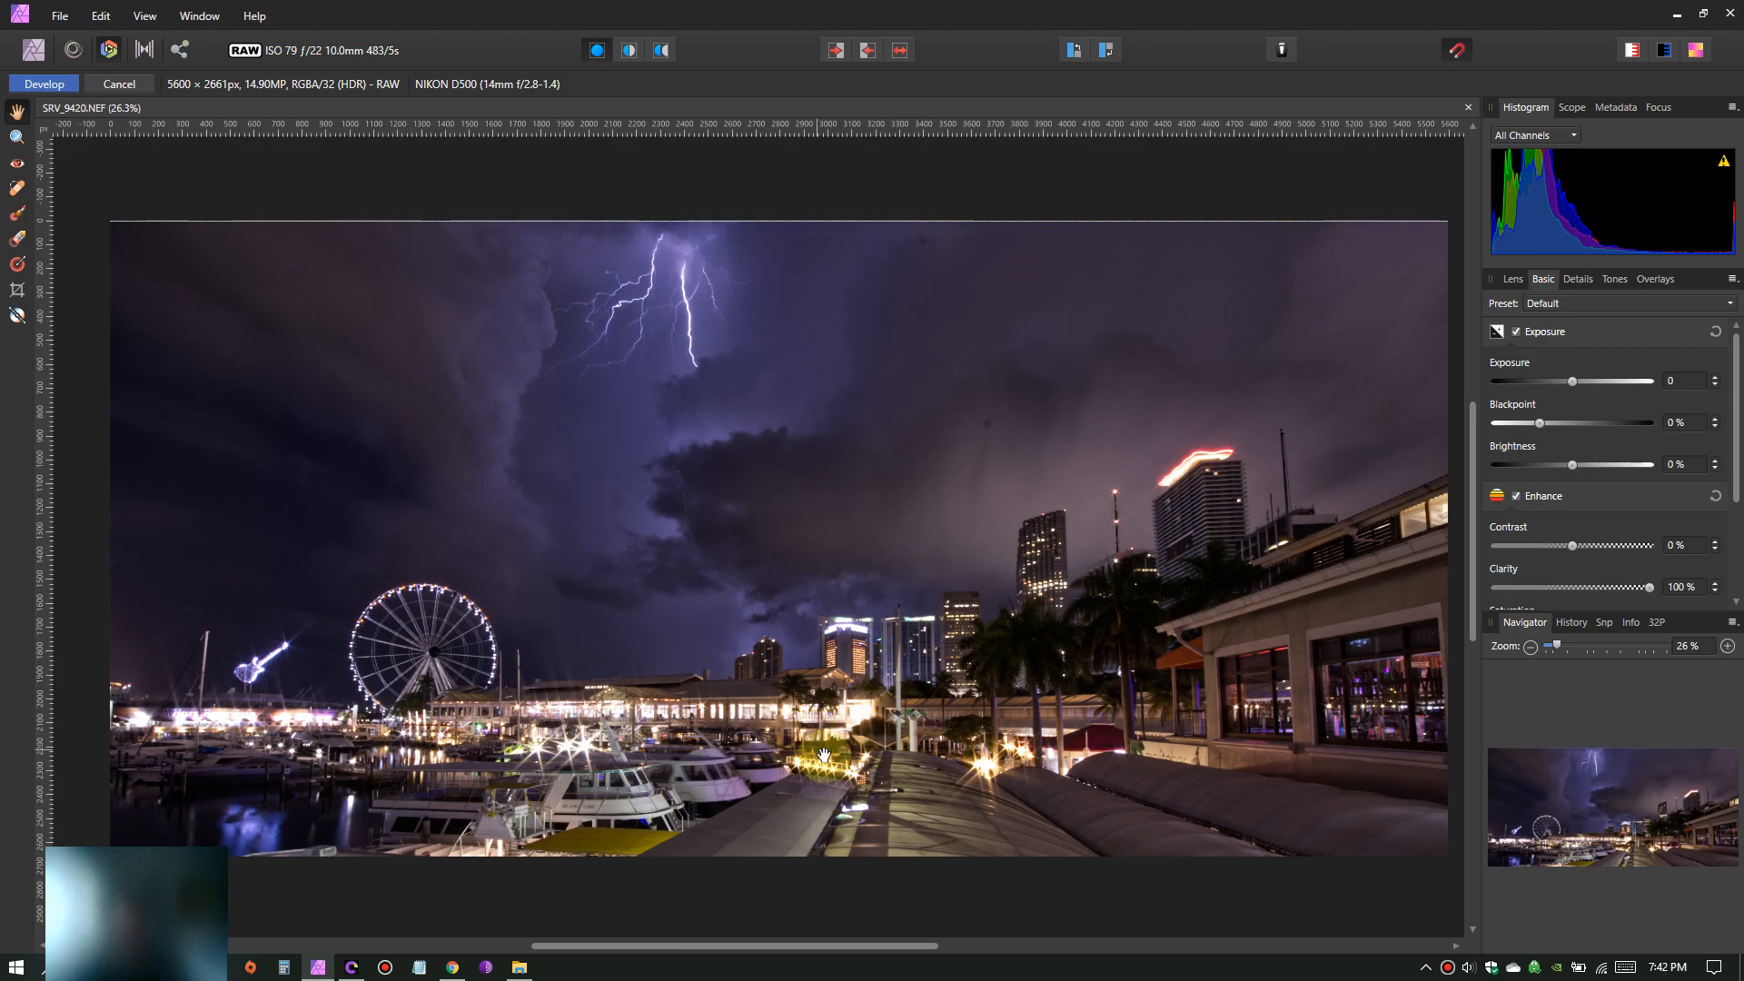
Zoom in and pan across the photo to inspect the clarity detail, then zoom back out.
scroll(823, 753, up, 5)
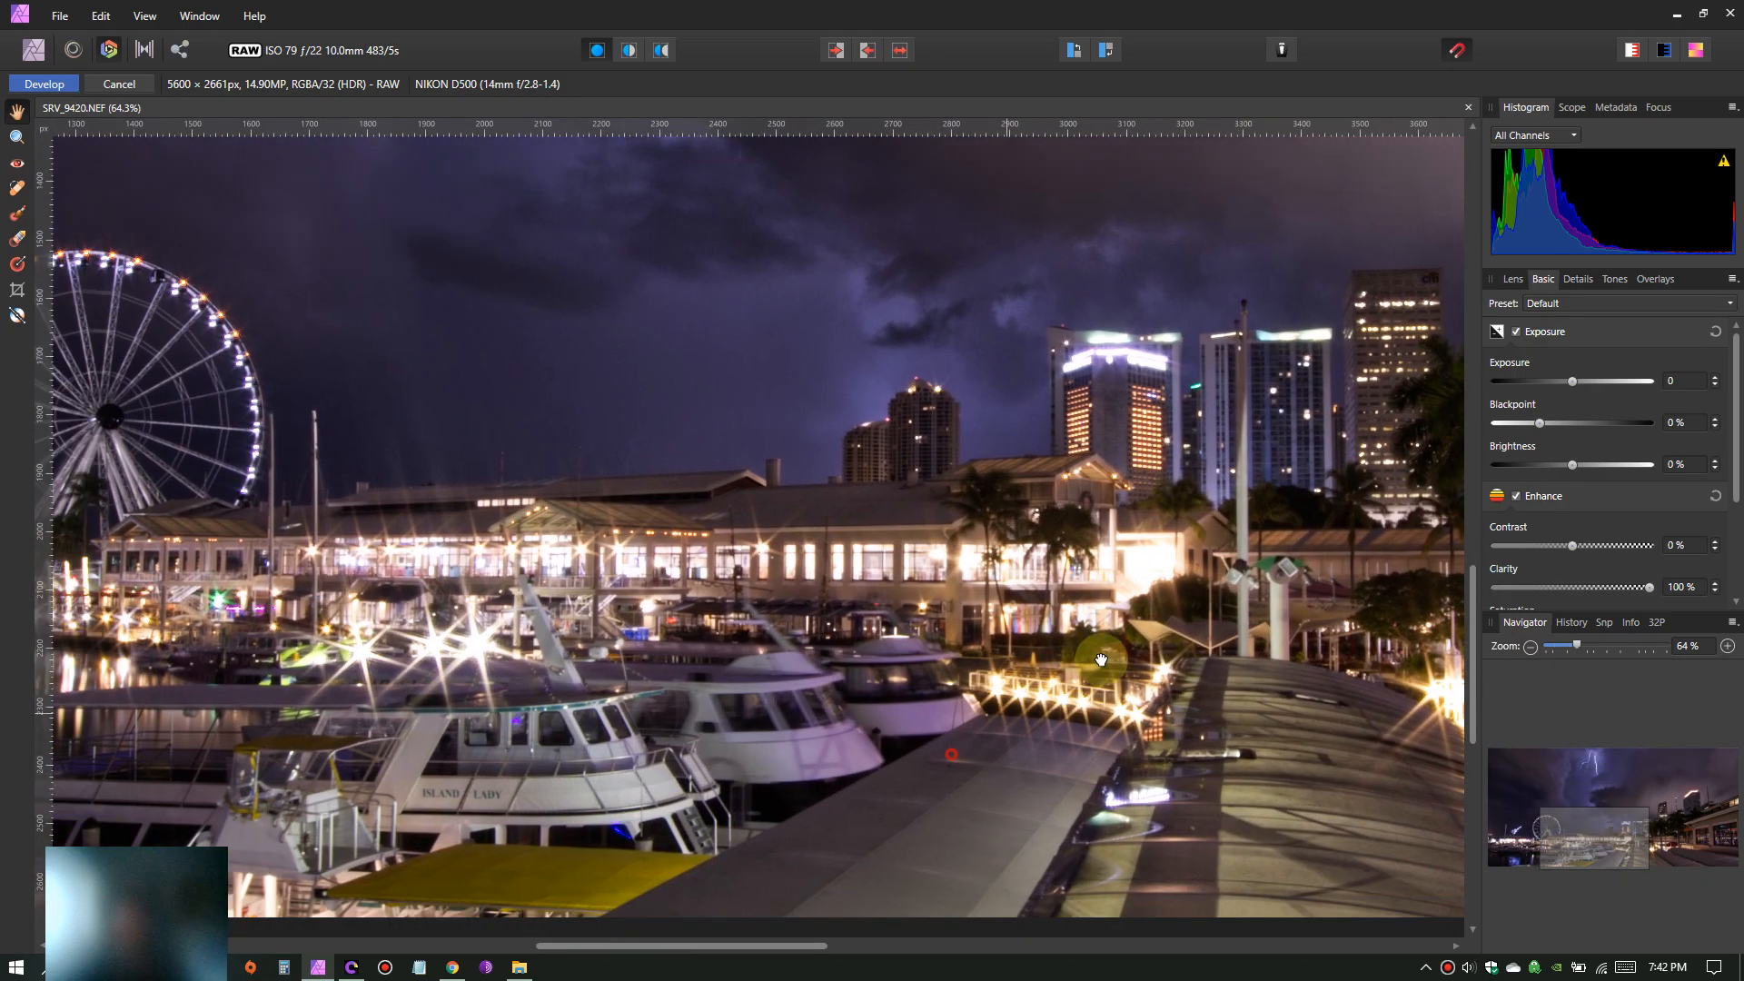
drag(1101, 660, 1123, 646)
drag(830, 718, 1010, 651)
drag(788, 621, 989, 627)
drag(630, 624, 871, 634)
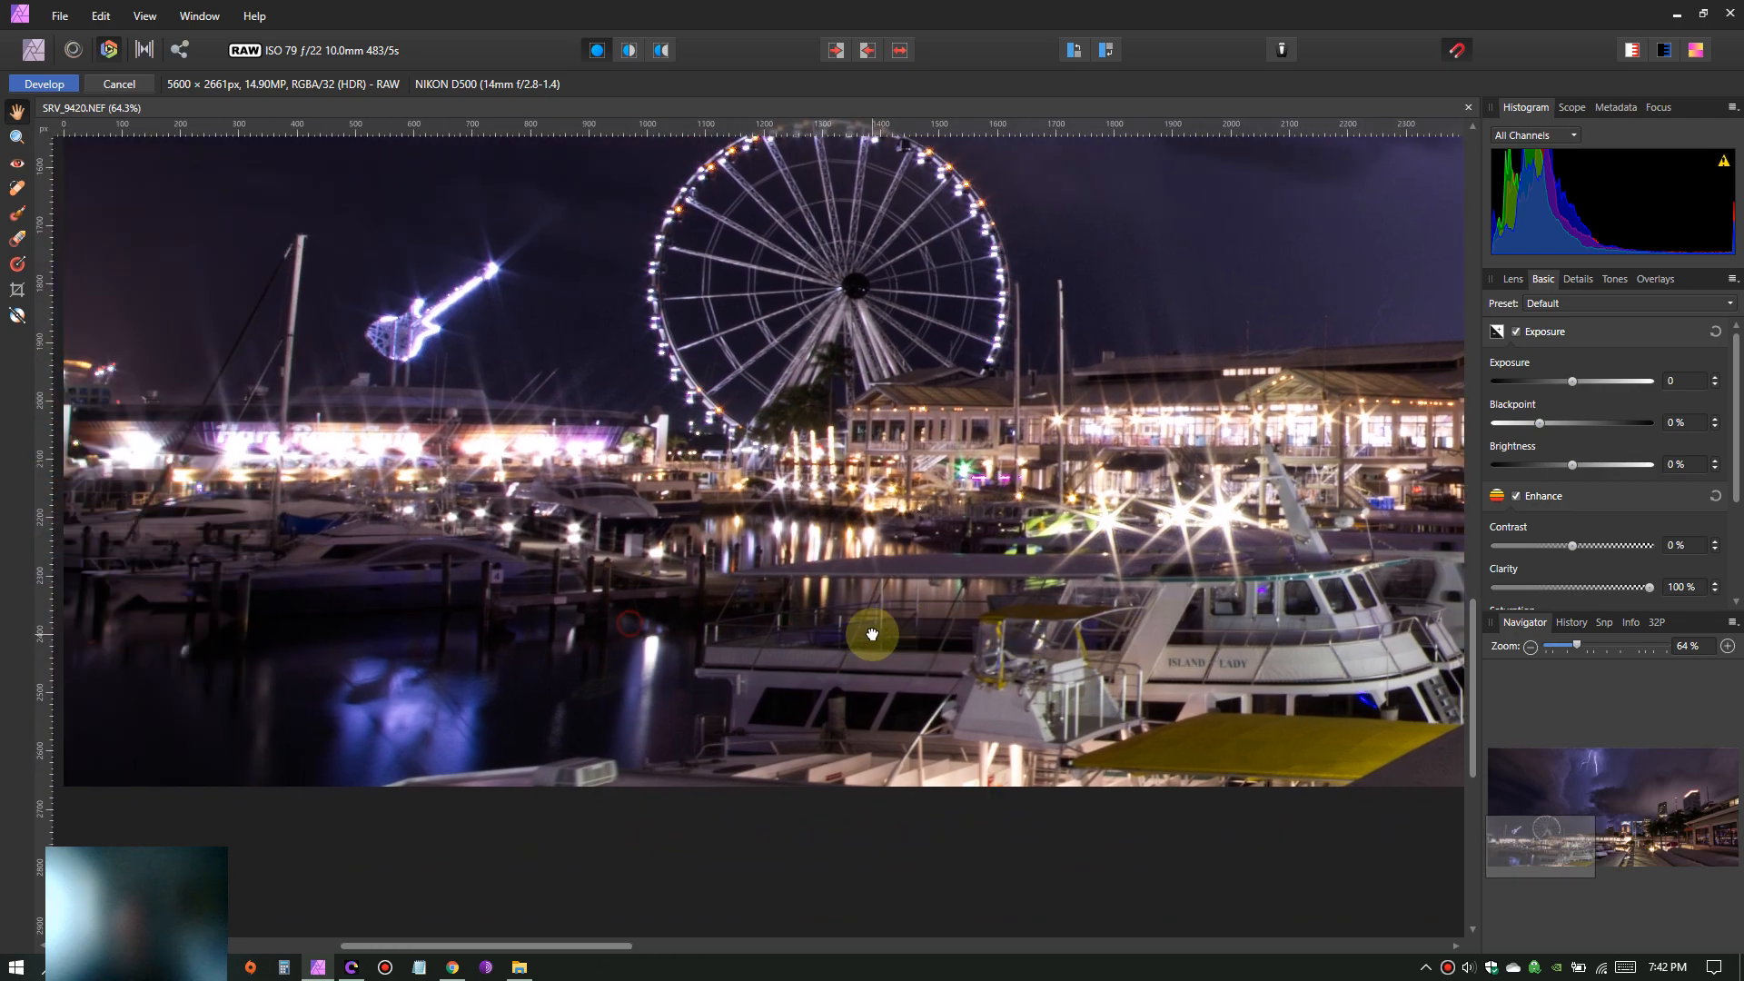
drag(1180, 591, 698, 606)
drag(1264, 567, 933, 570)
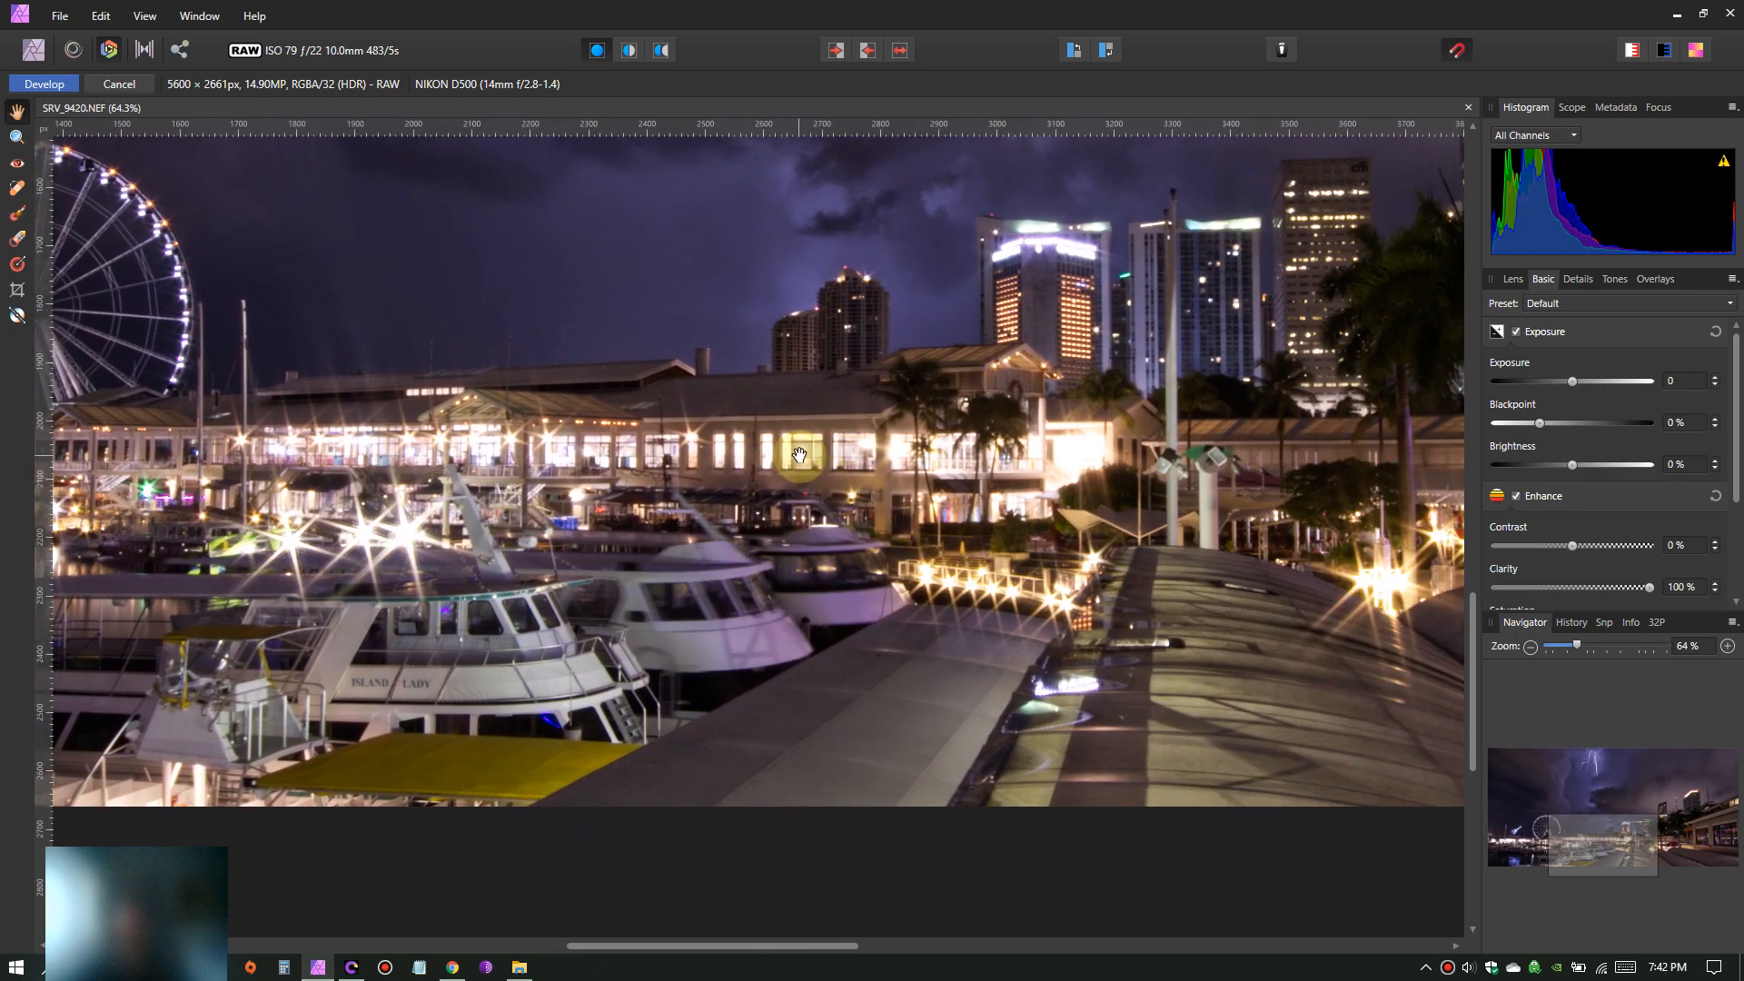
drag(800, 454, 987, 627)
drag(534, 518, 936, 508)
drag(654, 522, 817, 559)
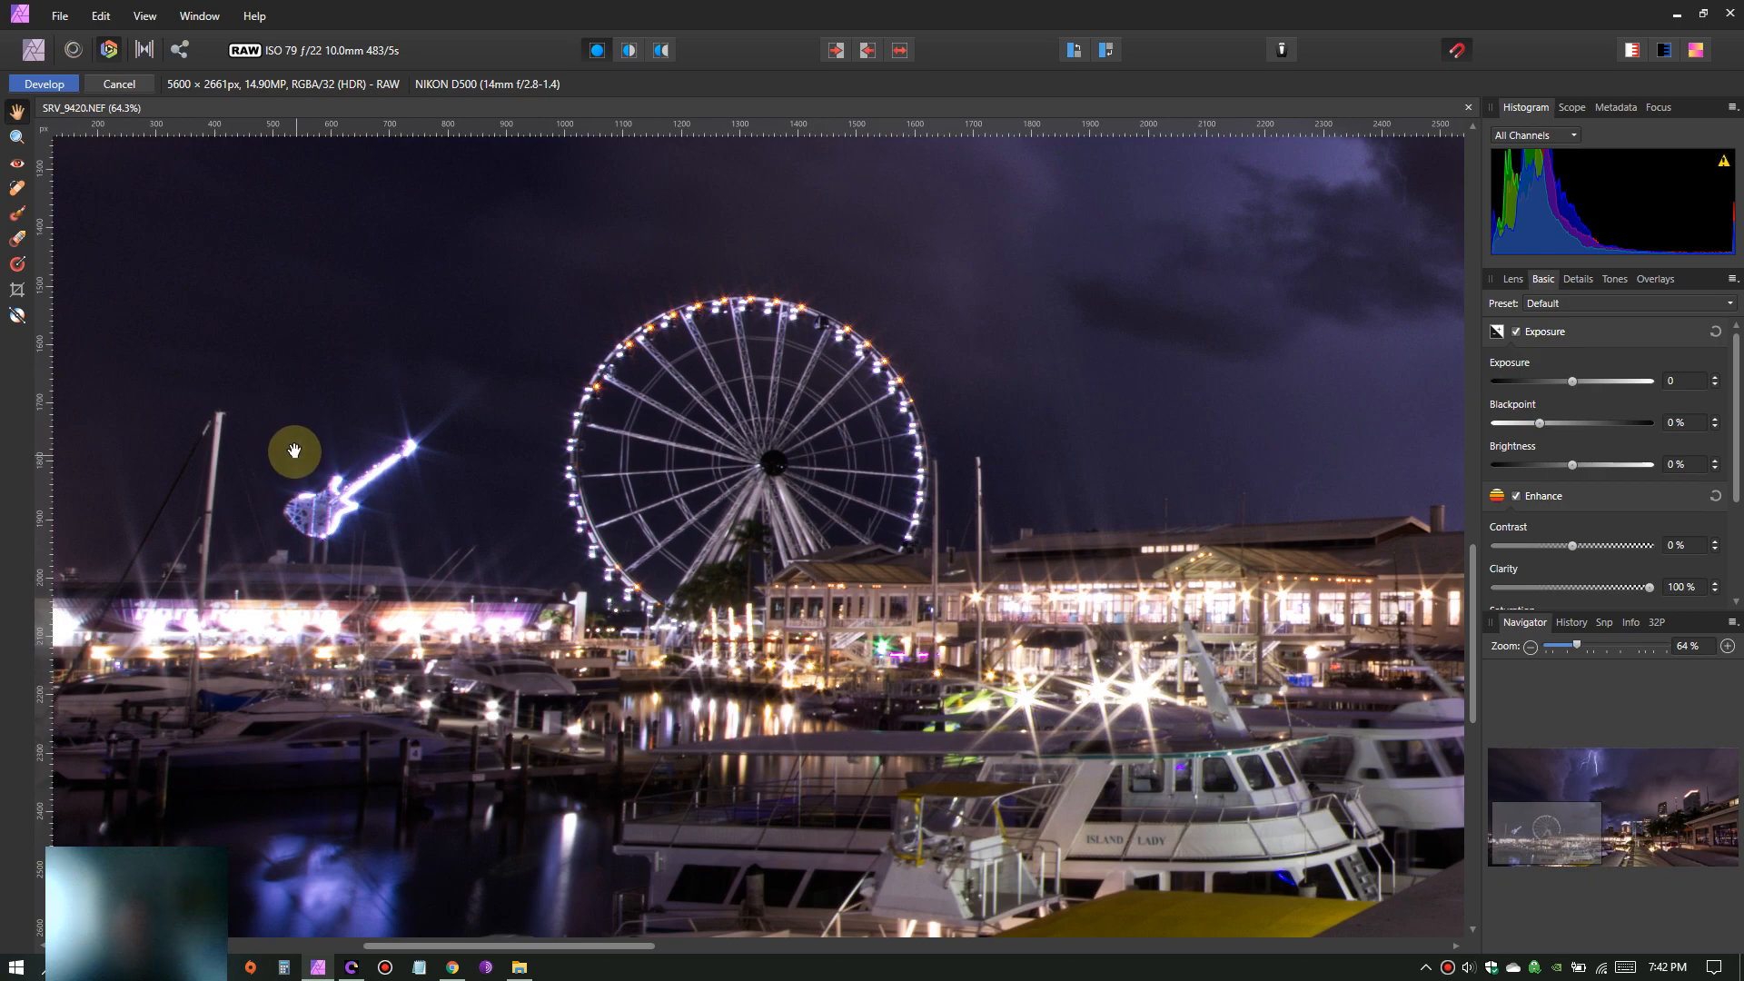
drag(963, 664, 710, 546)
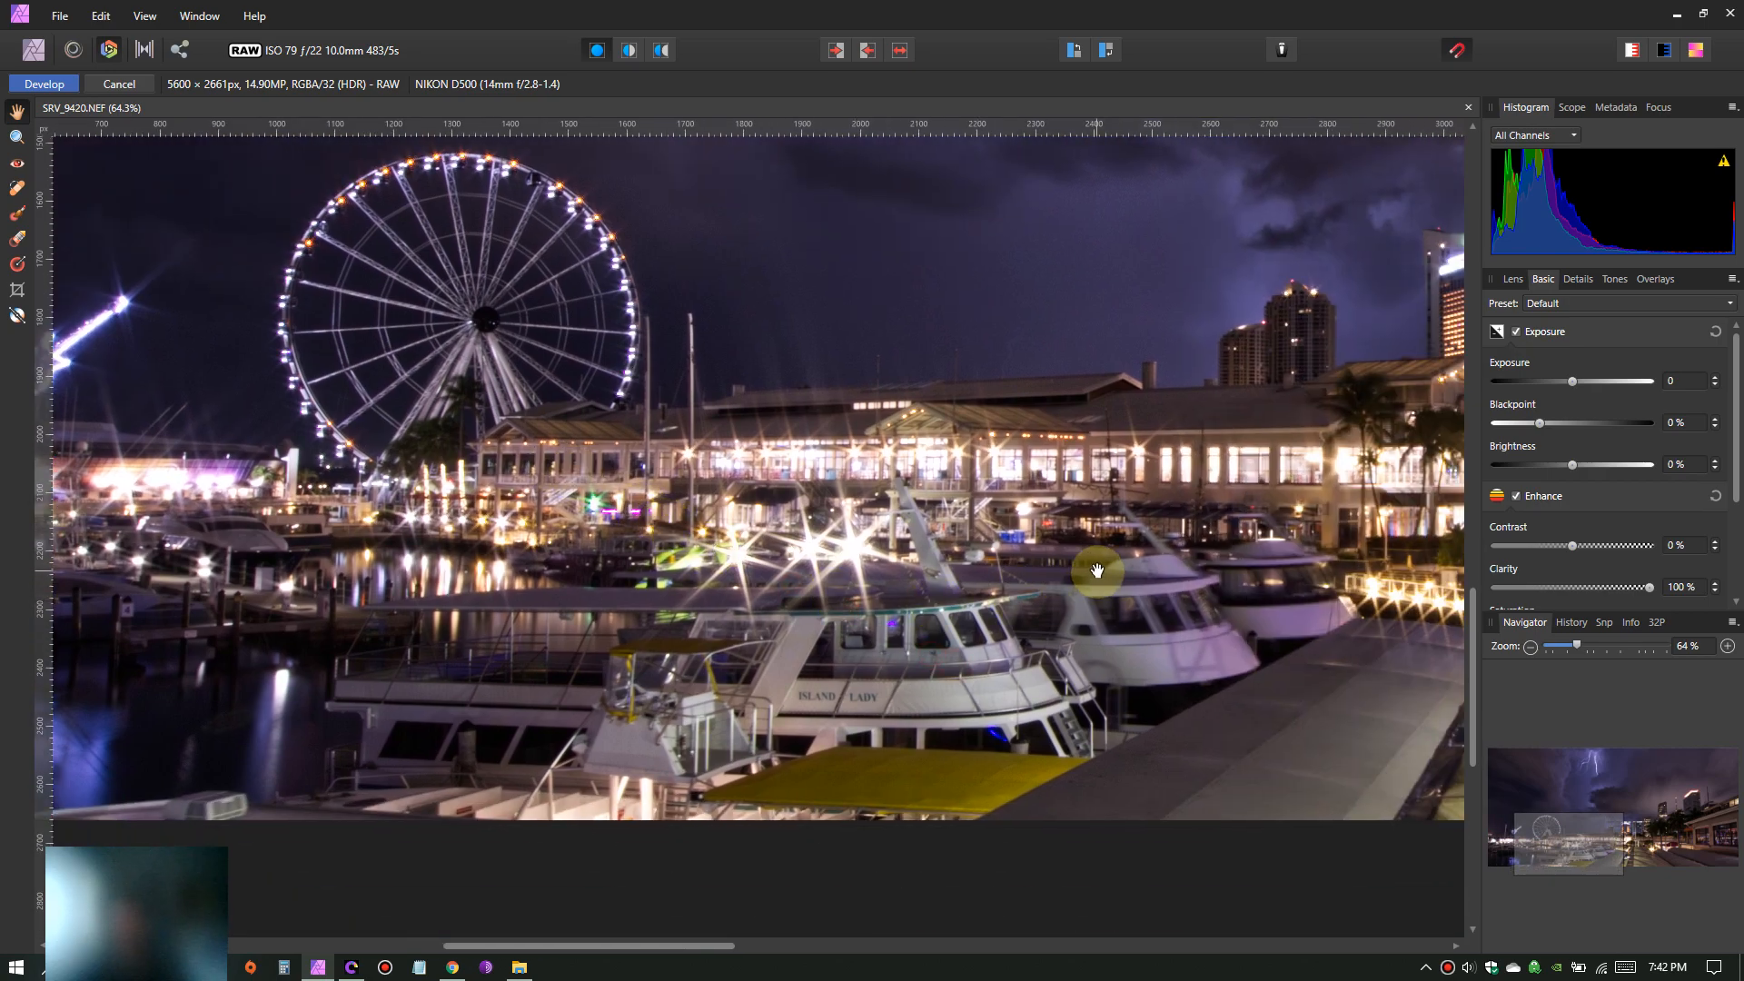
scroll(1094, 570, down, 3)
drag(1145, 491, 806, 681)
scroll(803, 681, down, 2)
drag(926, 622, 805, 603)
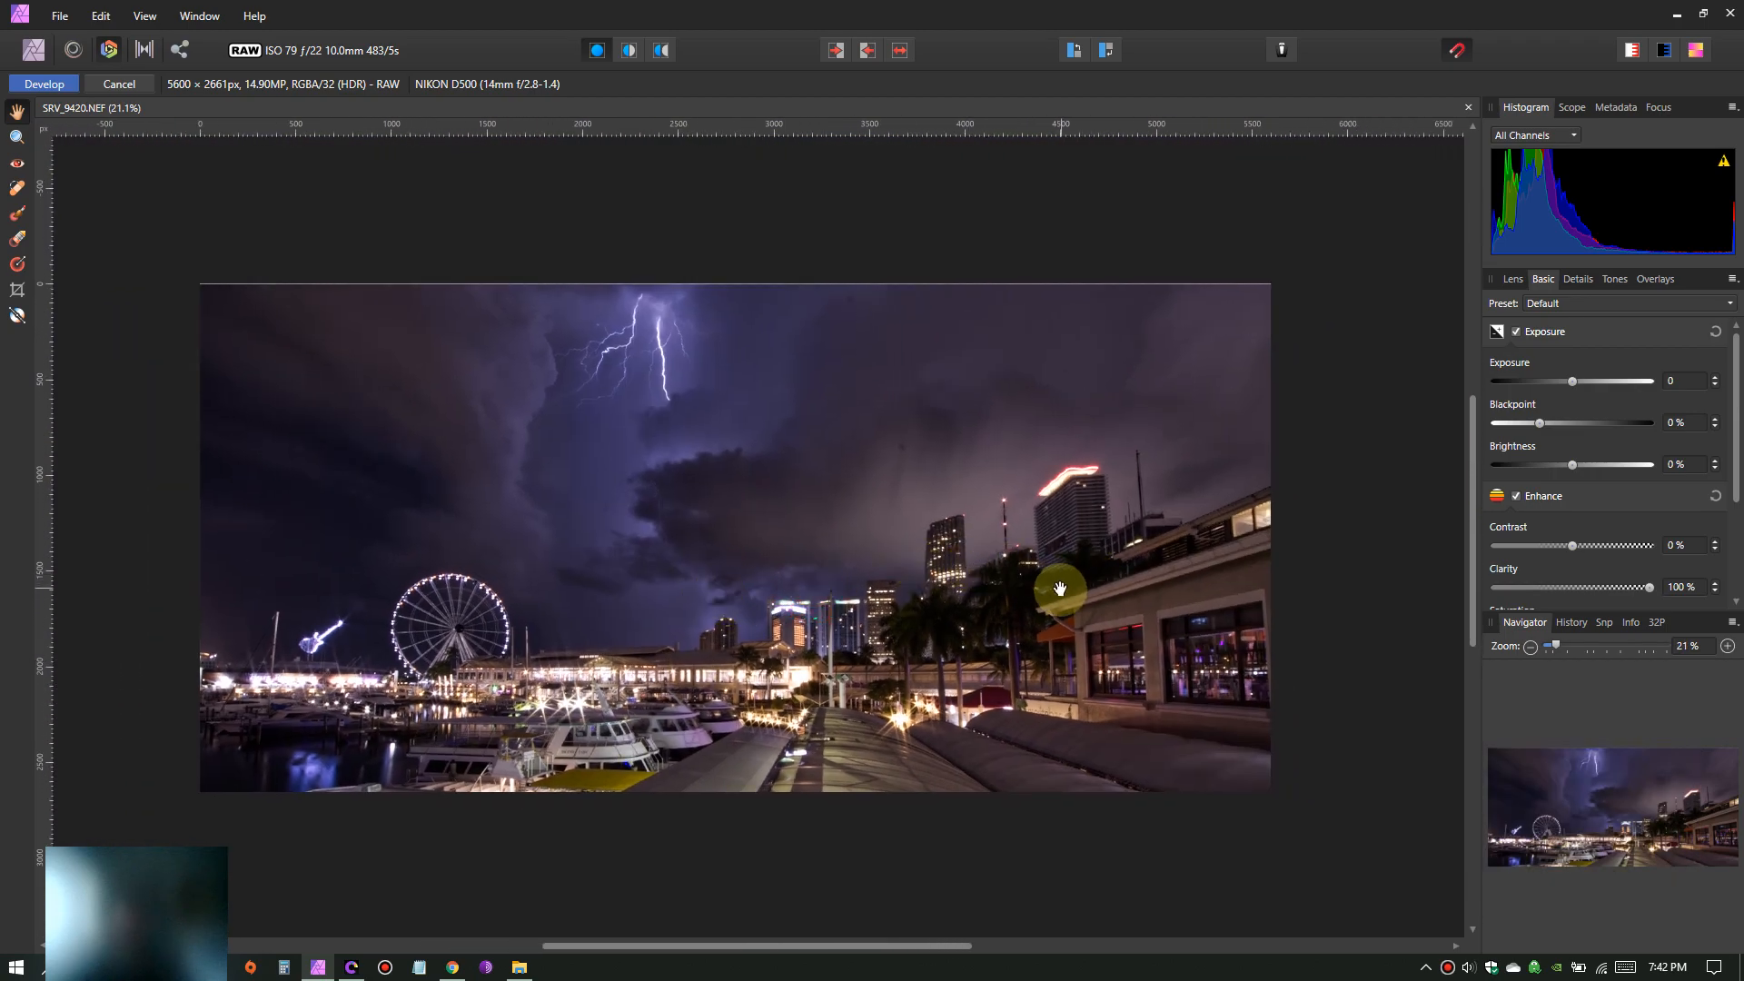
Lower Clarity from 100% to 38% and recentre the photo.
drag(1654, 587, 1632, 592)
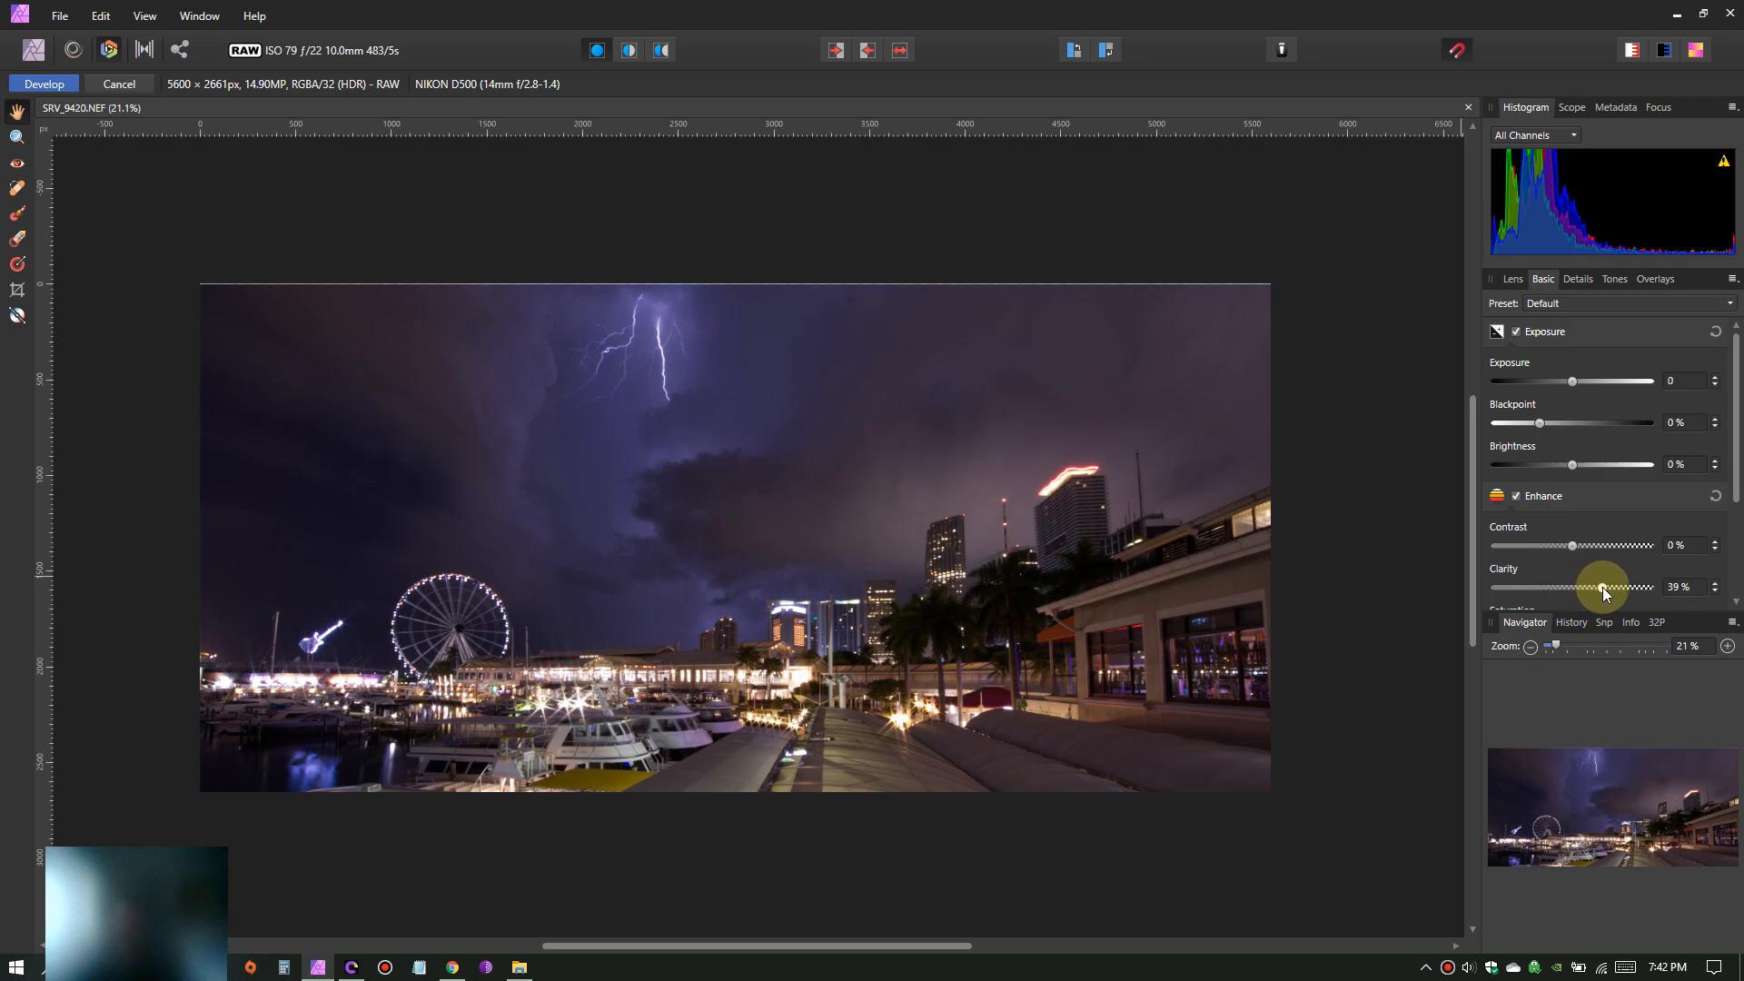
drag(1604, 591, 1600, 588)
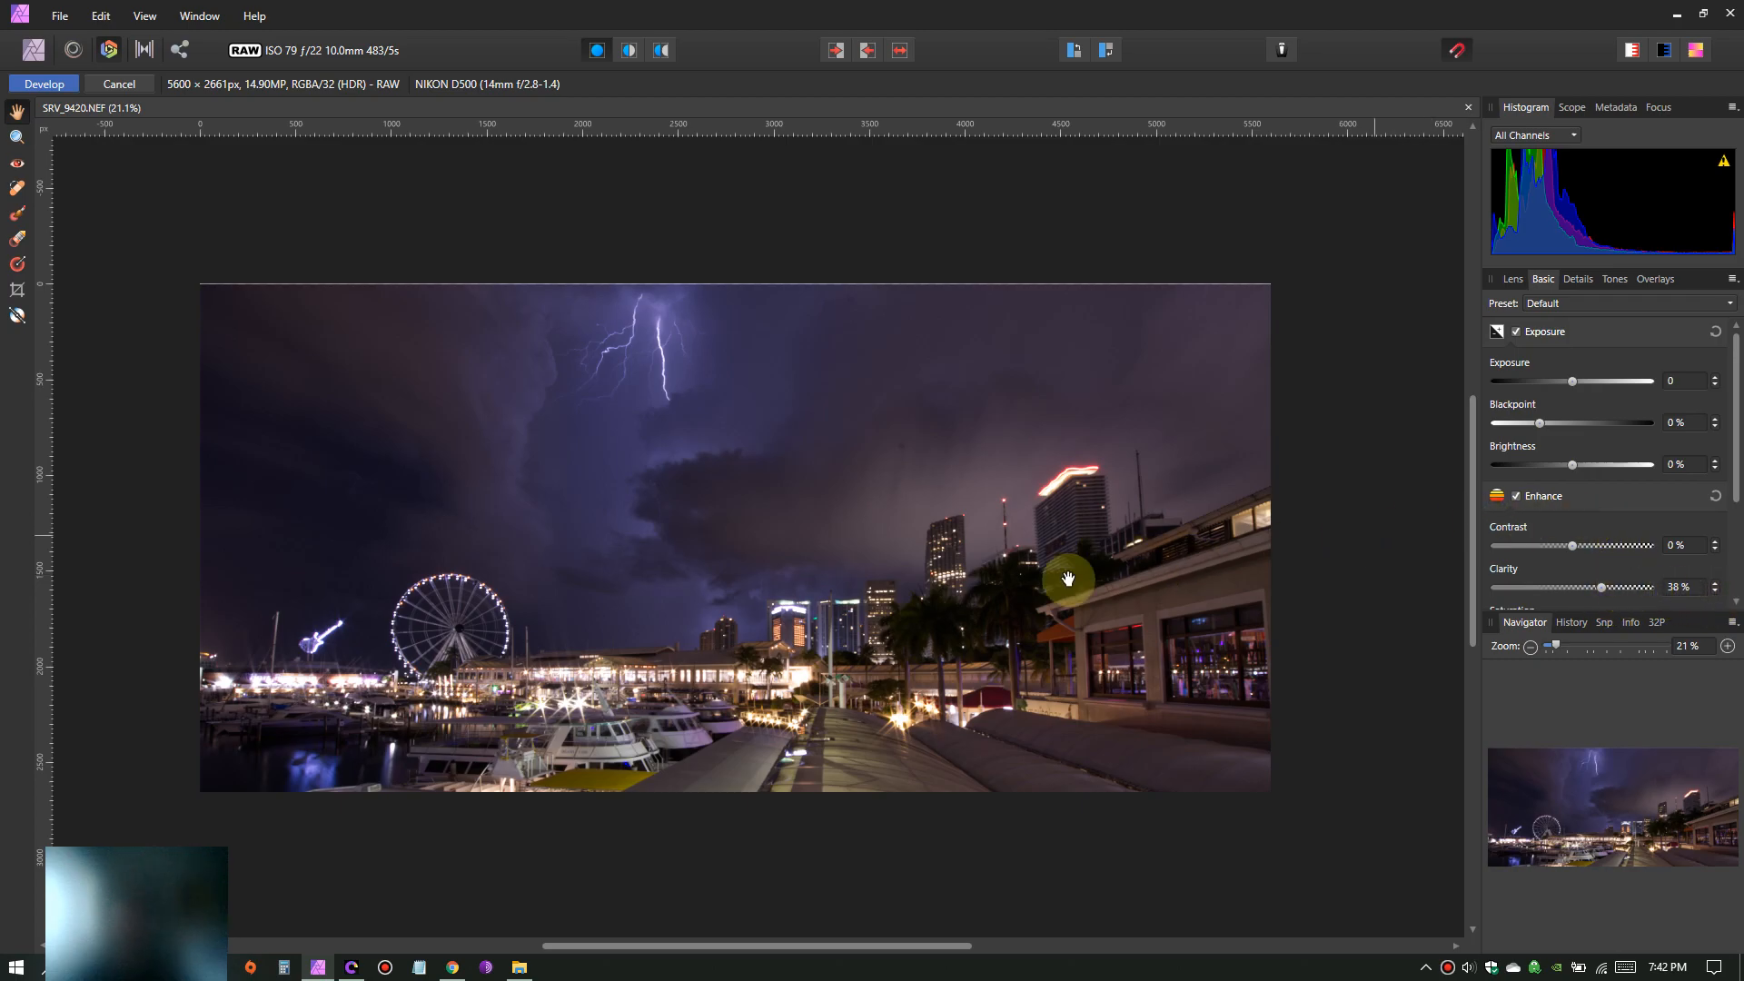
drag(905, 545, 908, 528)
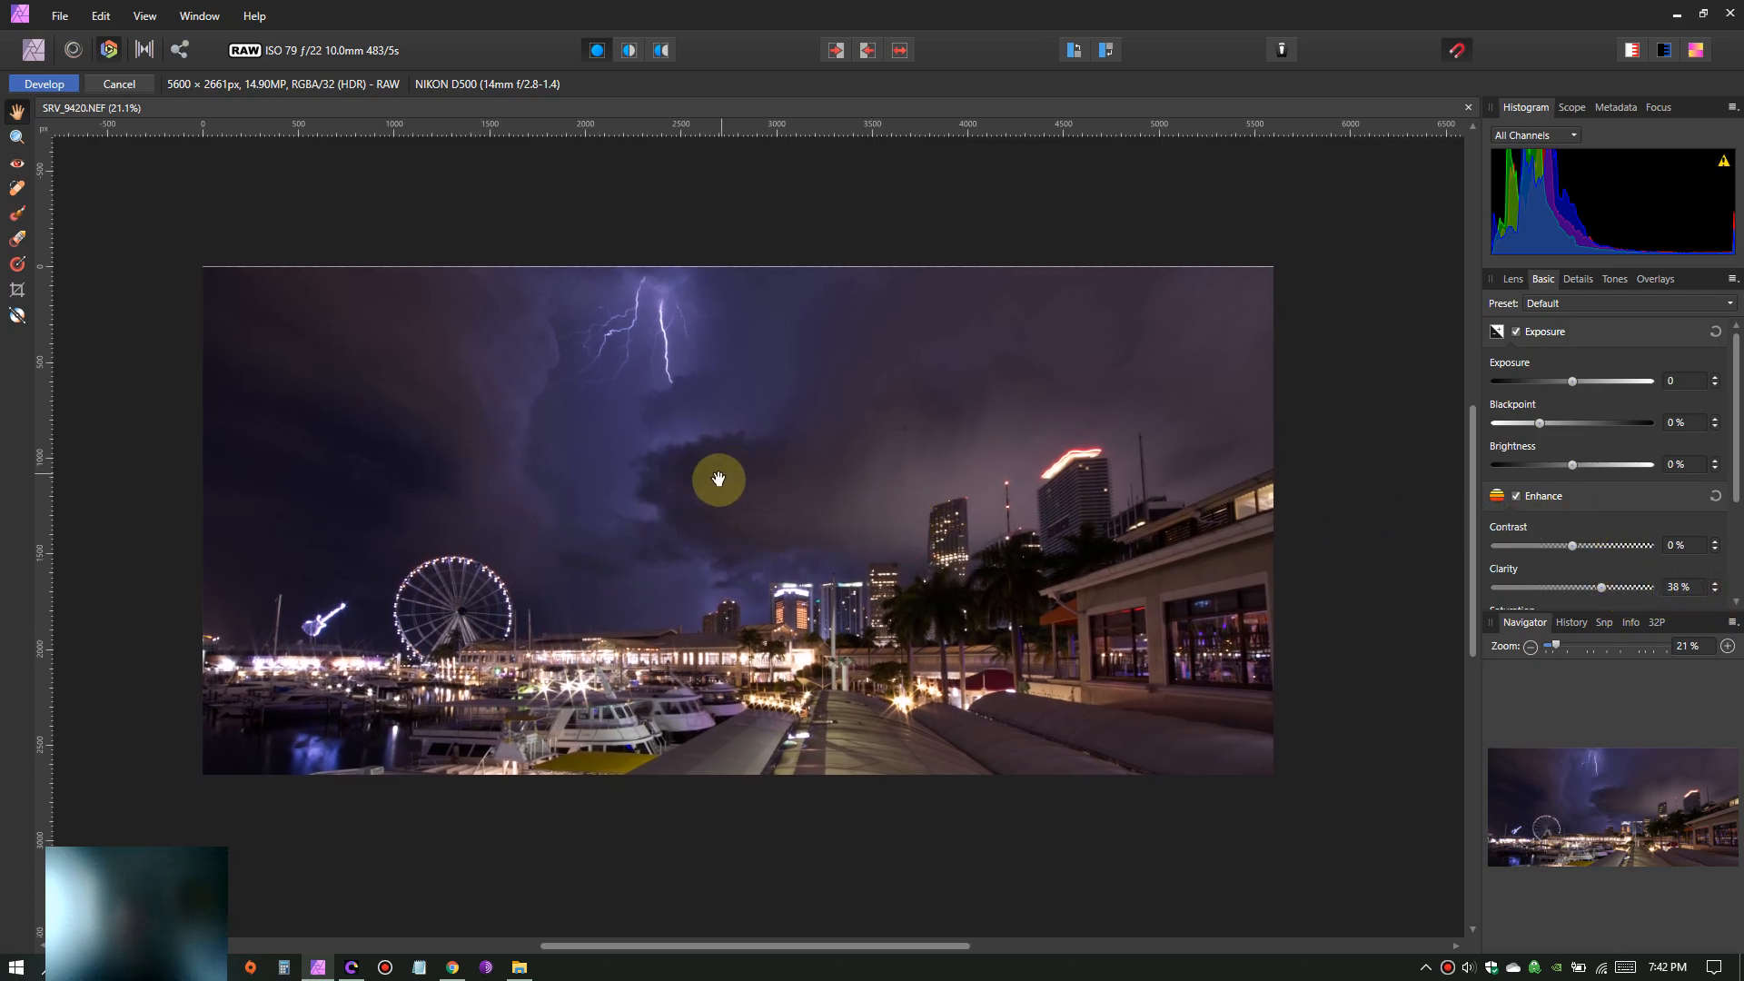
drag(730, 499, 747, 508)
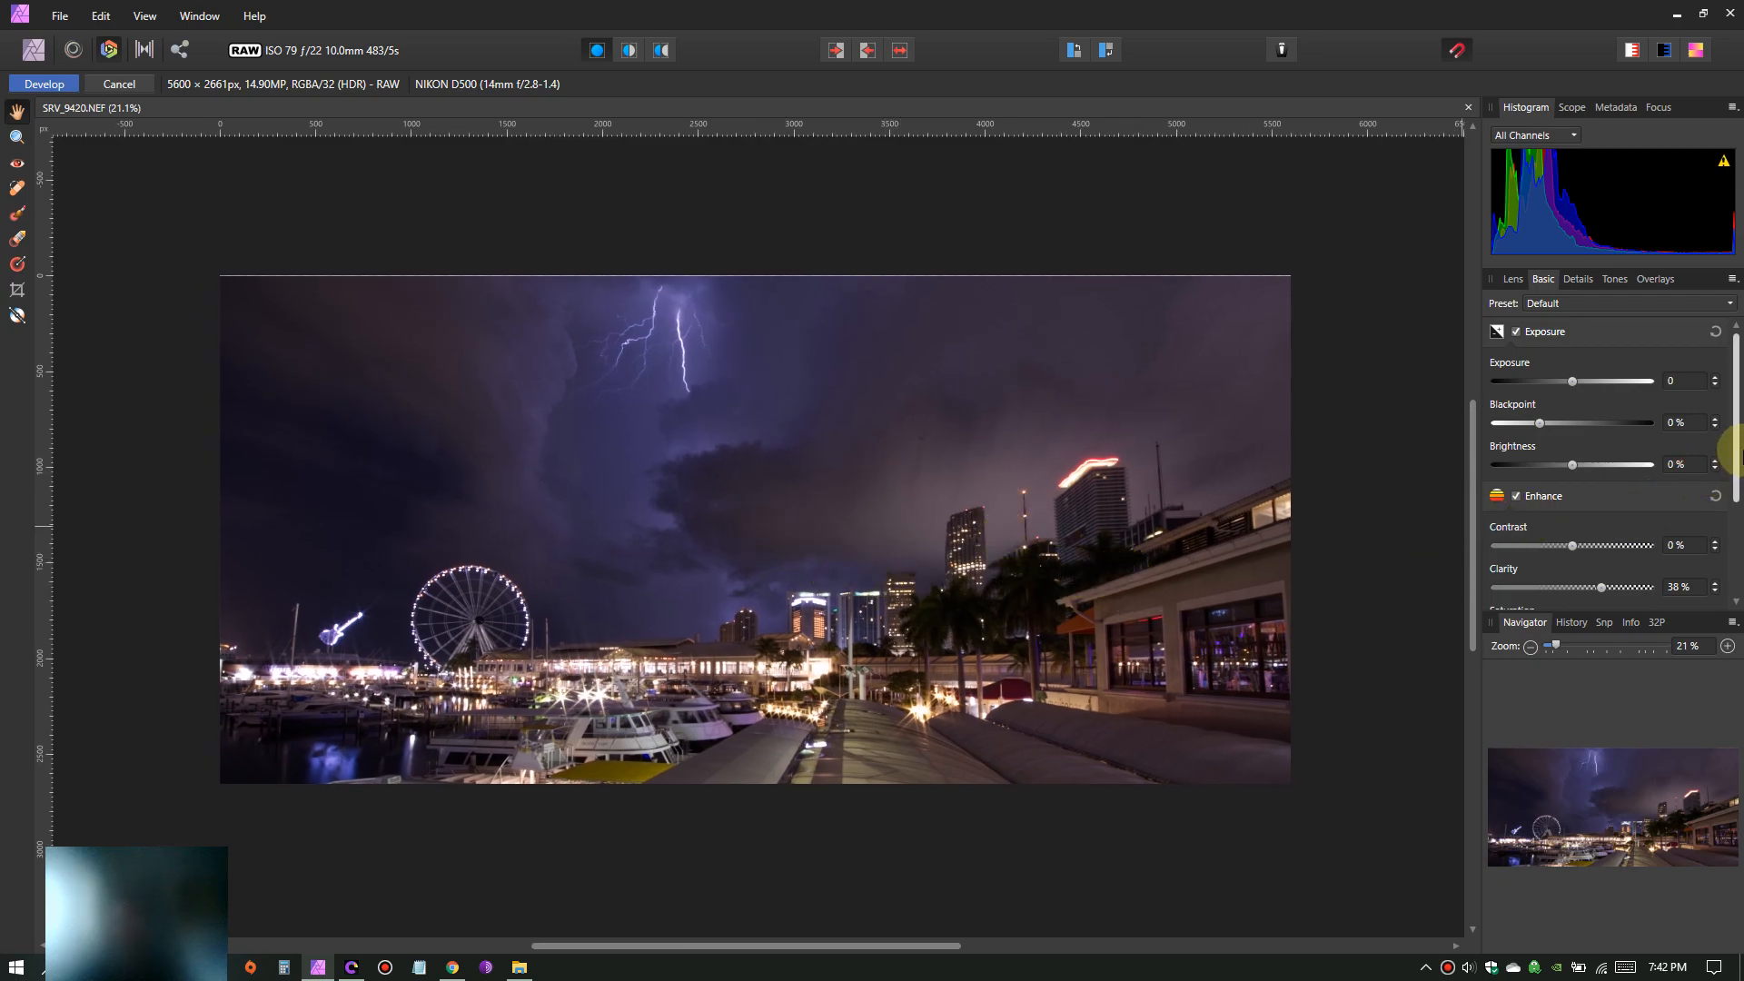
Turn on Detail Refinement at 100% radius, raise its Amount, and inspect the lightning and skyline.
click(1581, 281)
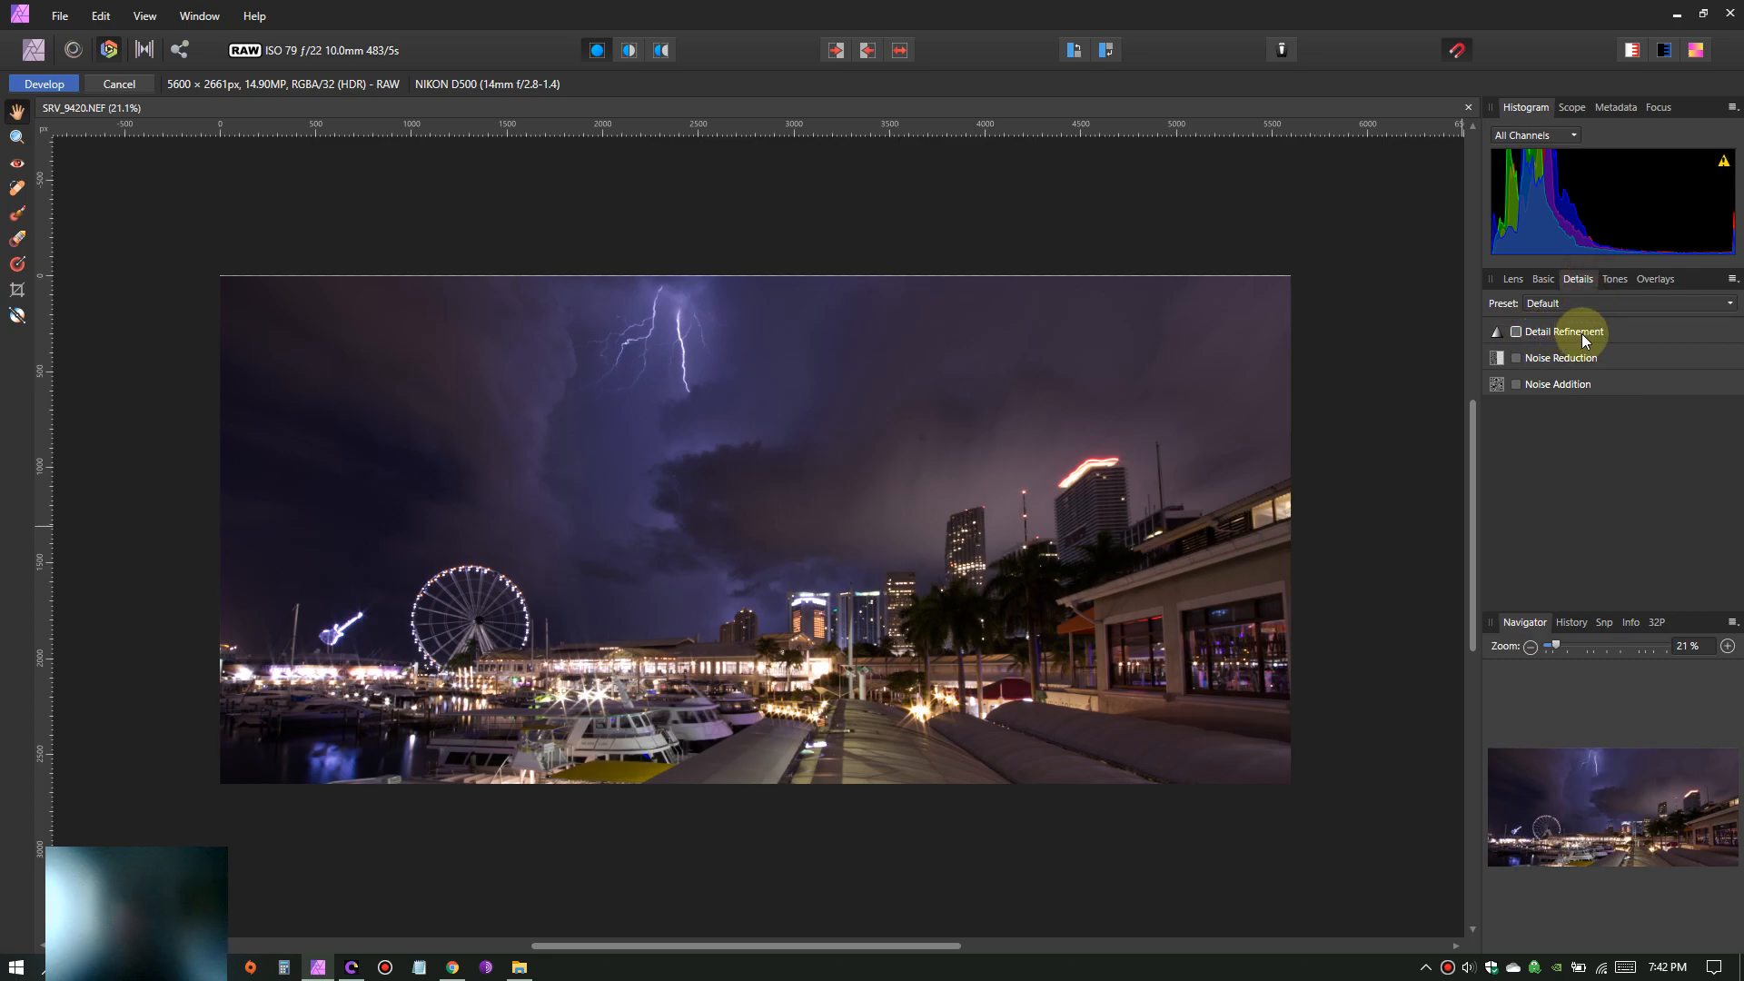
click(1515, 332)
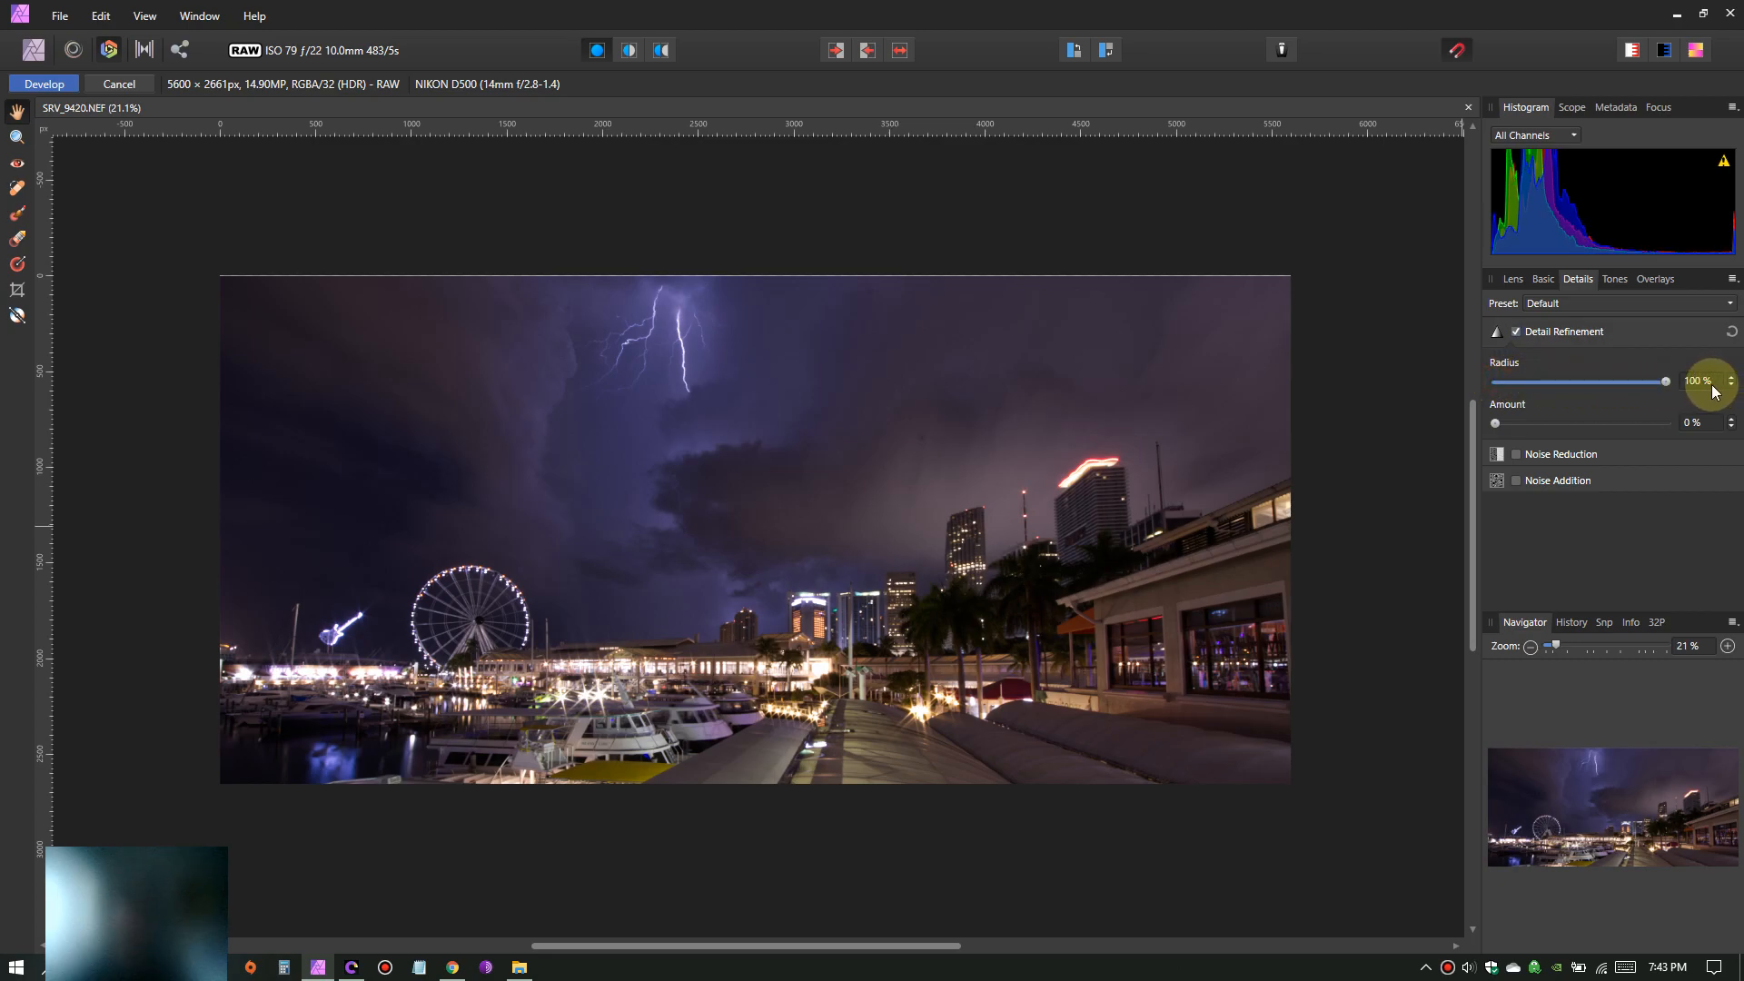
drag(823, 492, 828, 487)
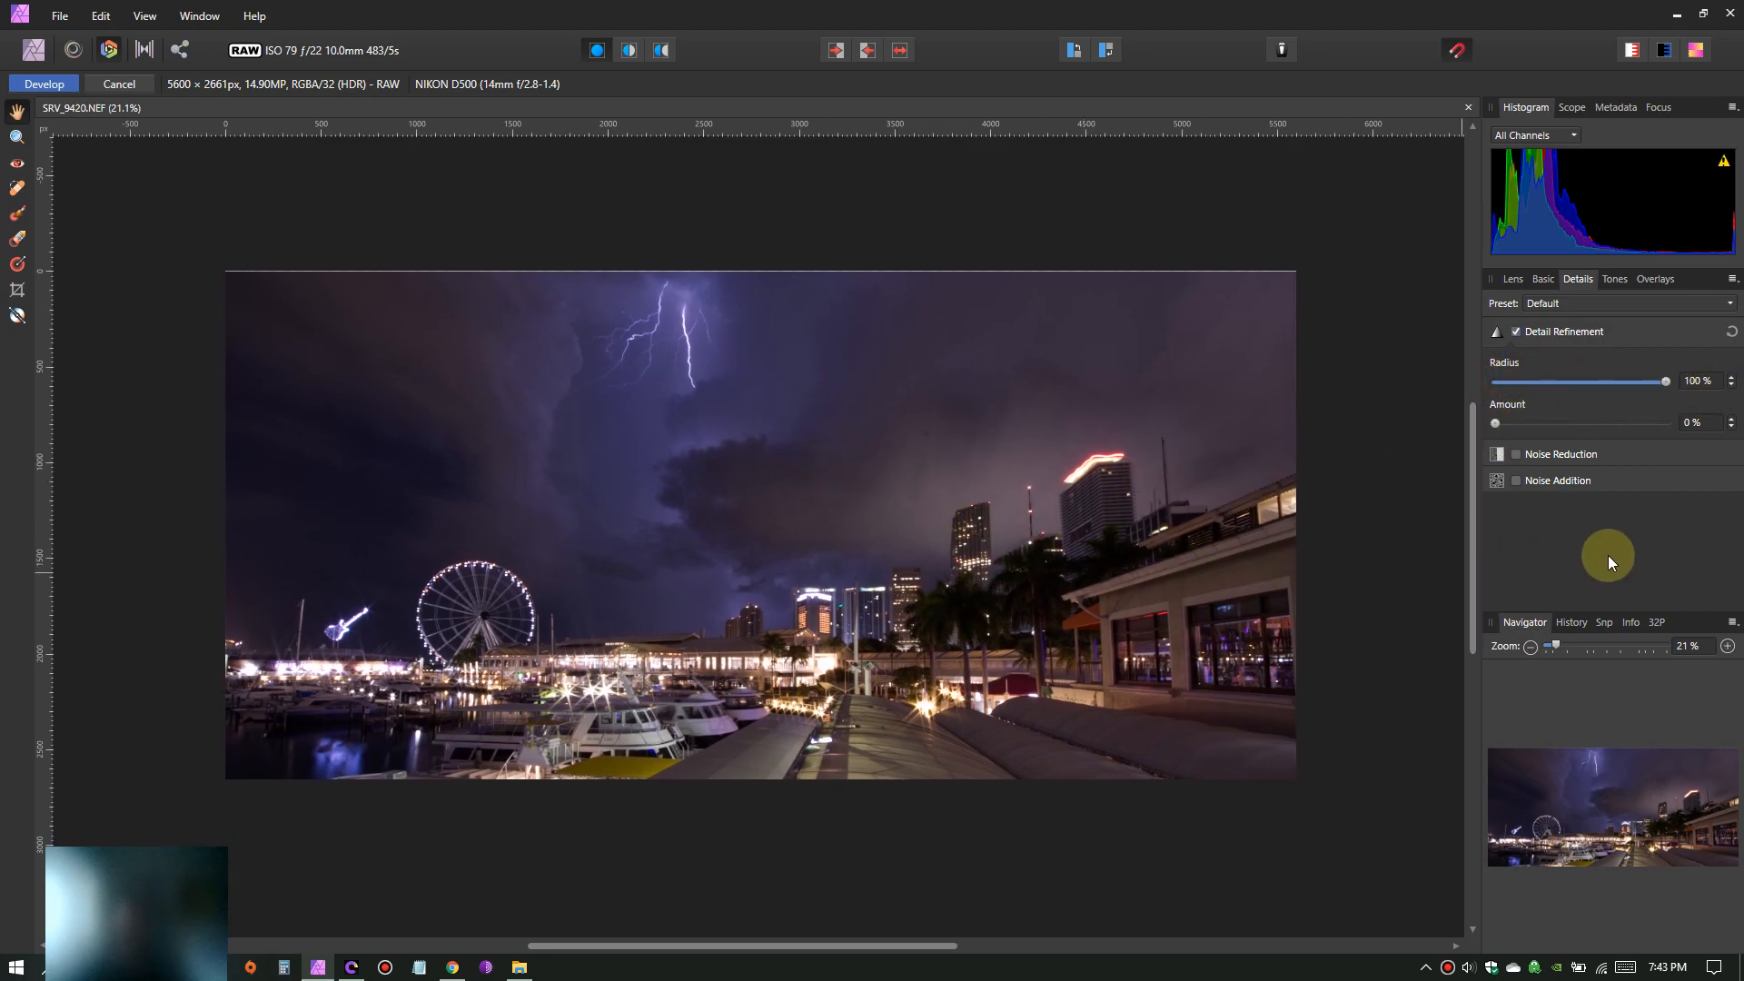
drag(1497, 422, 1502, 423)
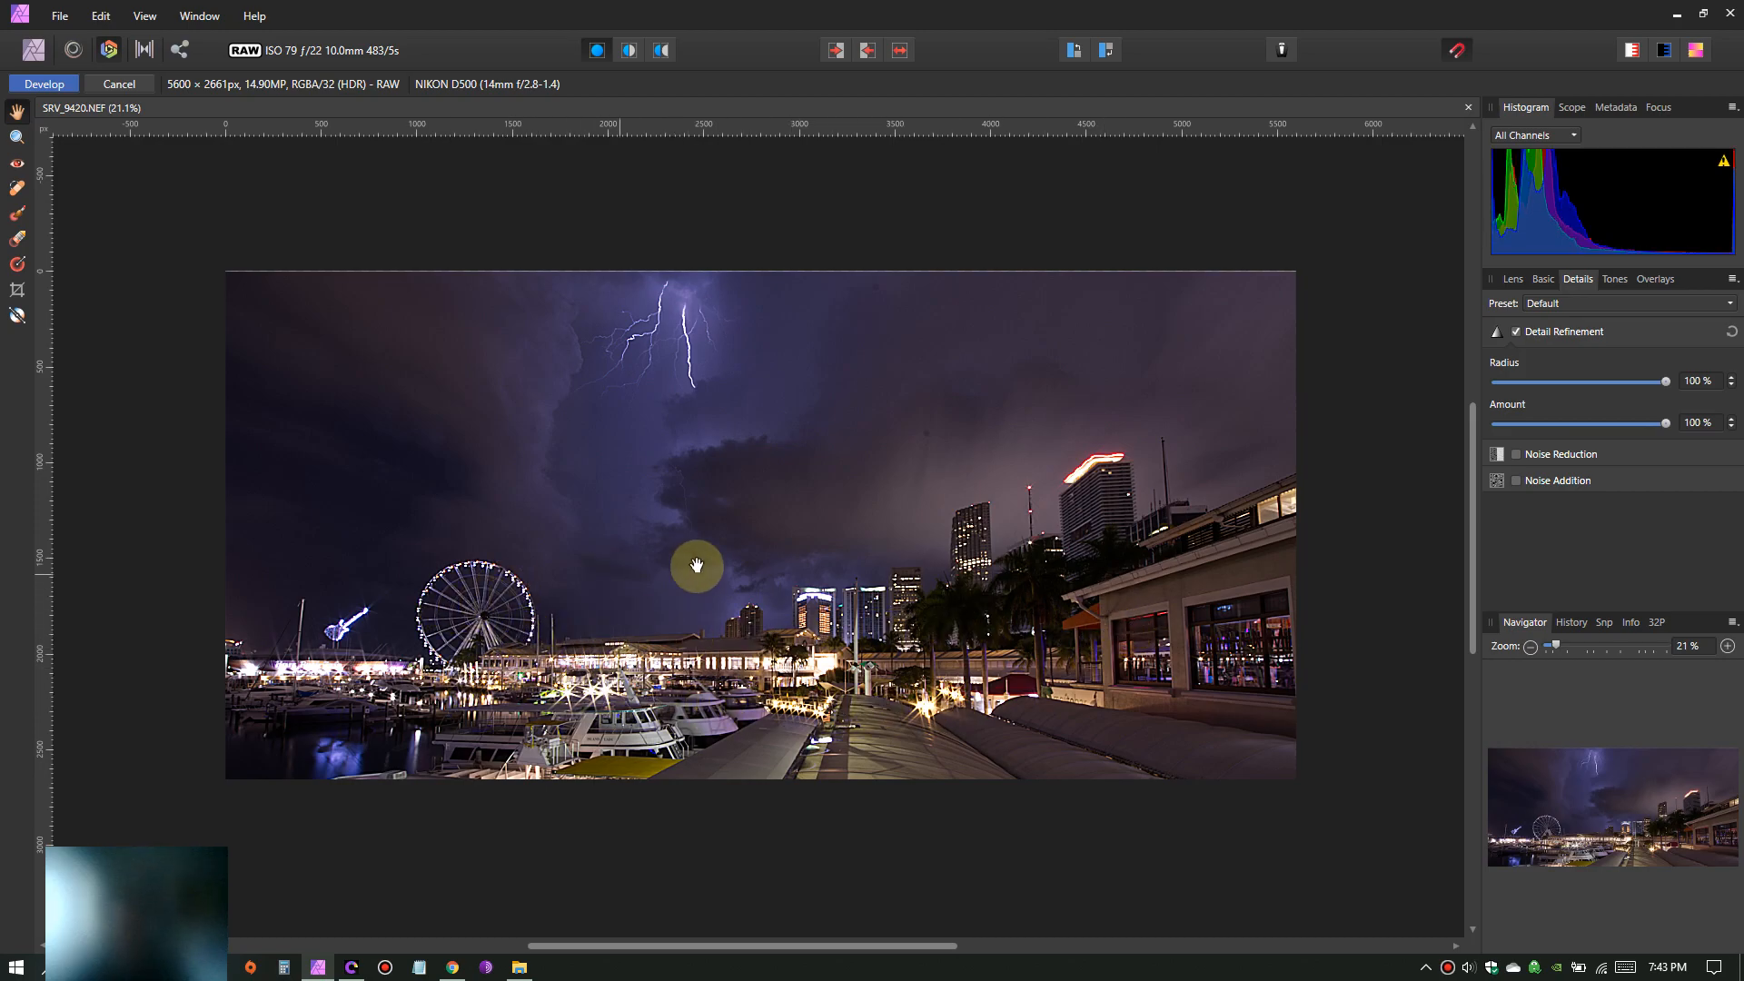
scroll(564, 588, up, 2)
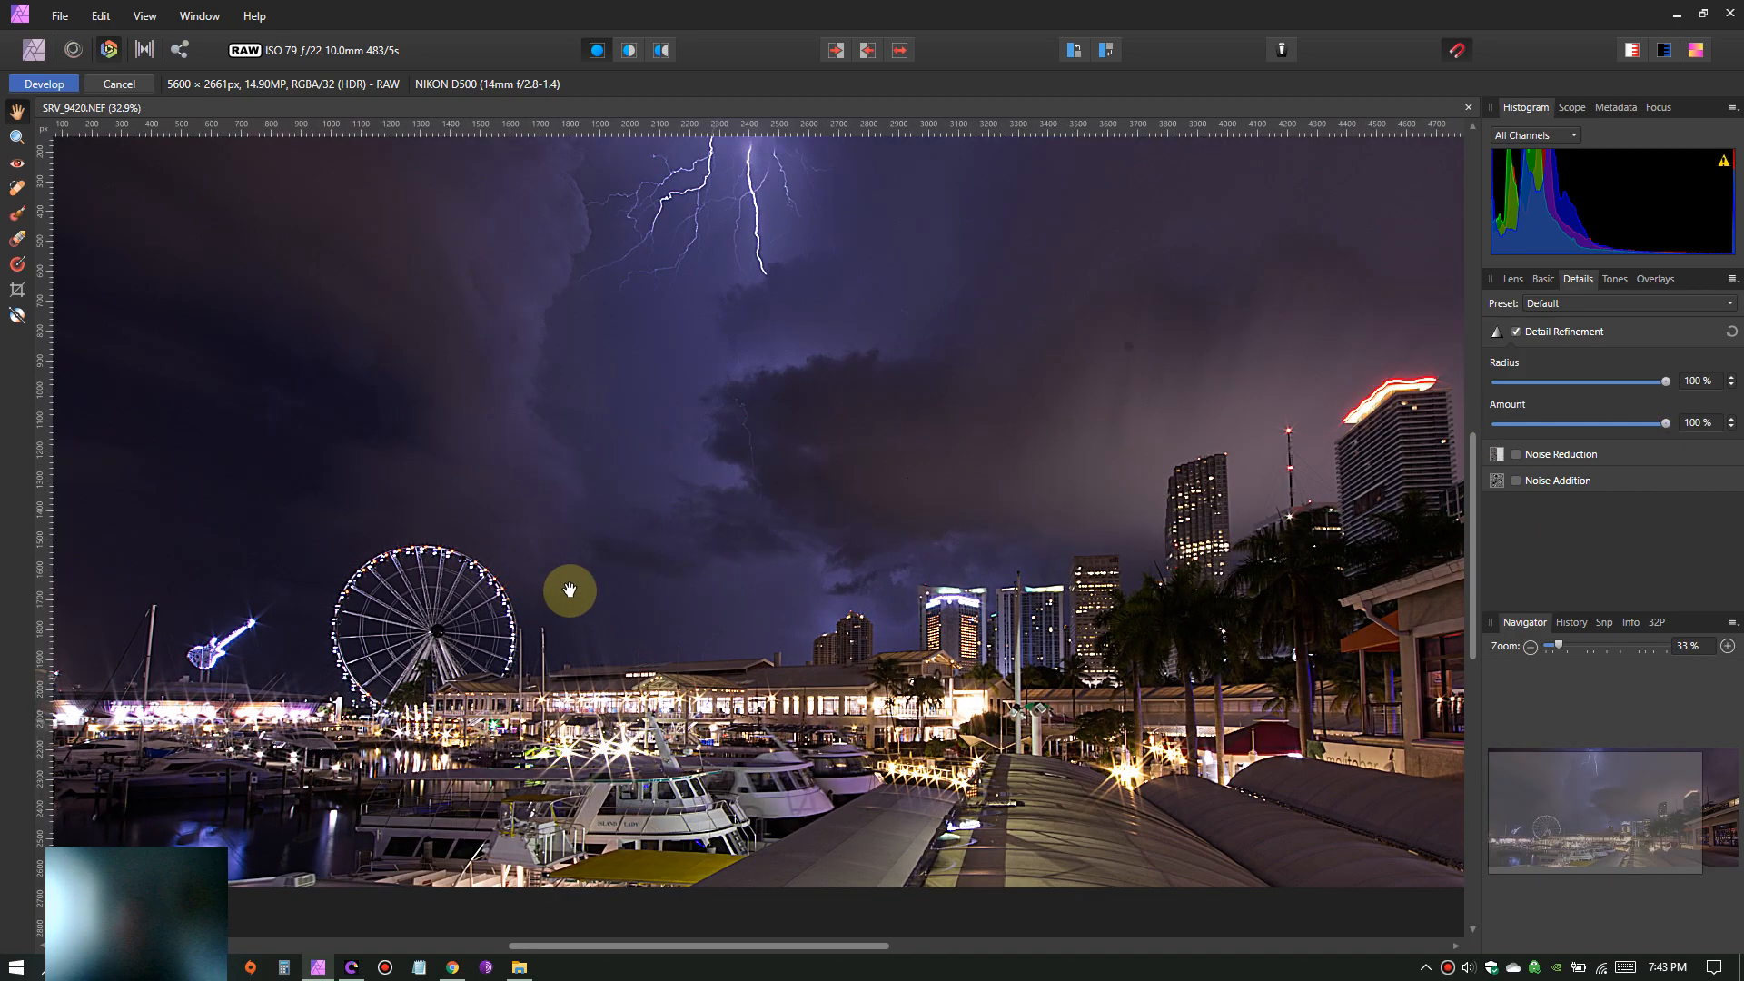
drag(654, 669, 702, 574)
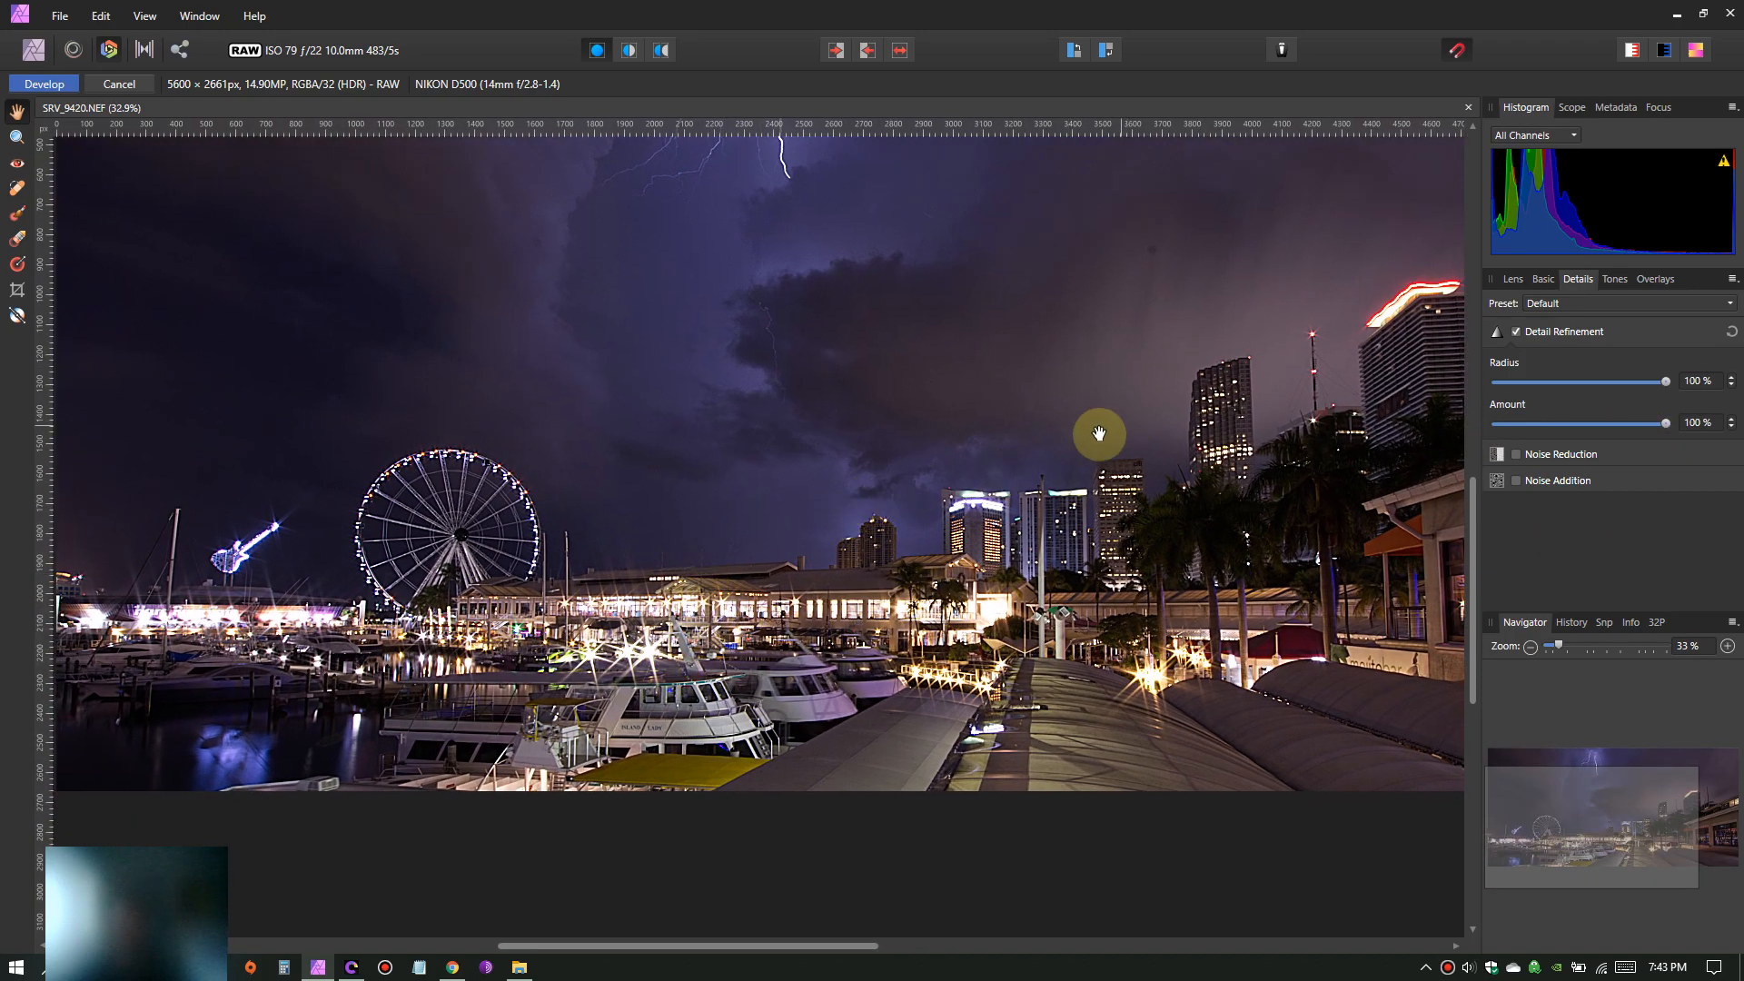
drag(798, 405, 743, 510)
drag(848, 367, 850, 423)
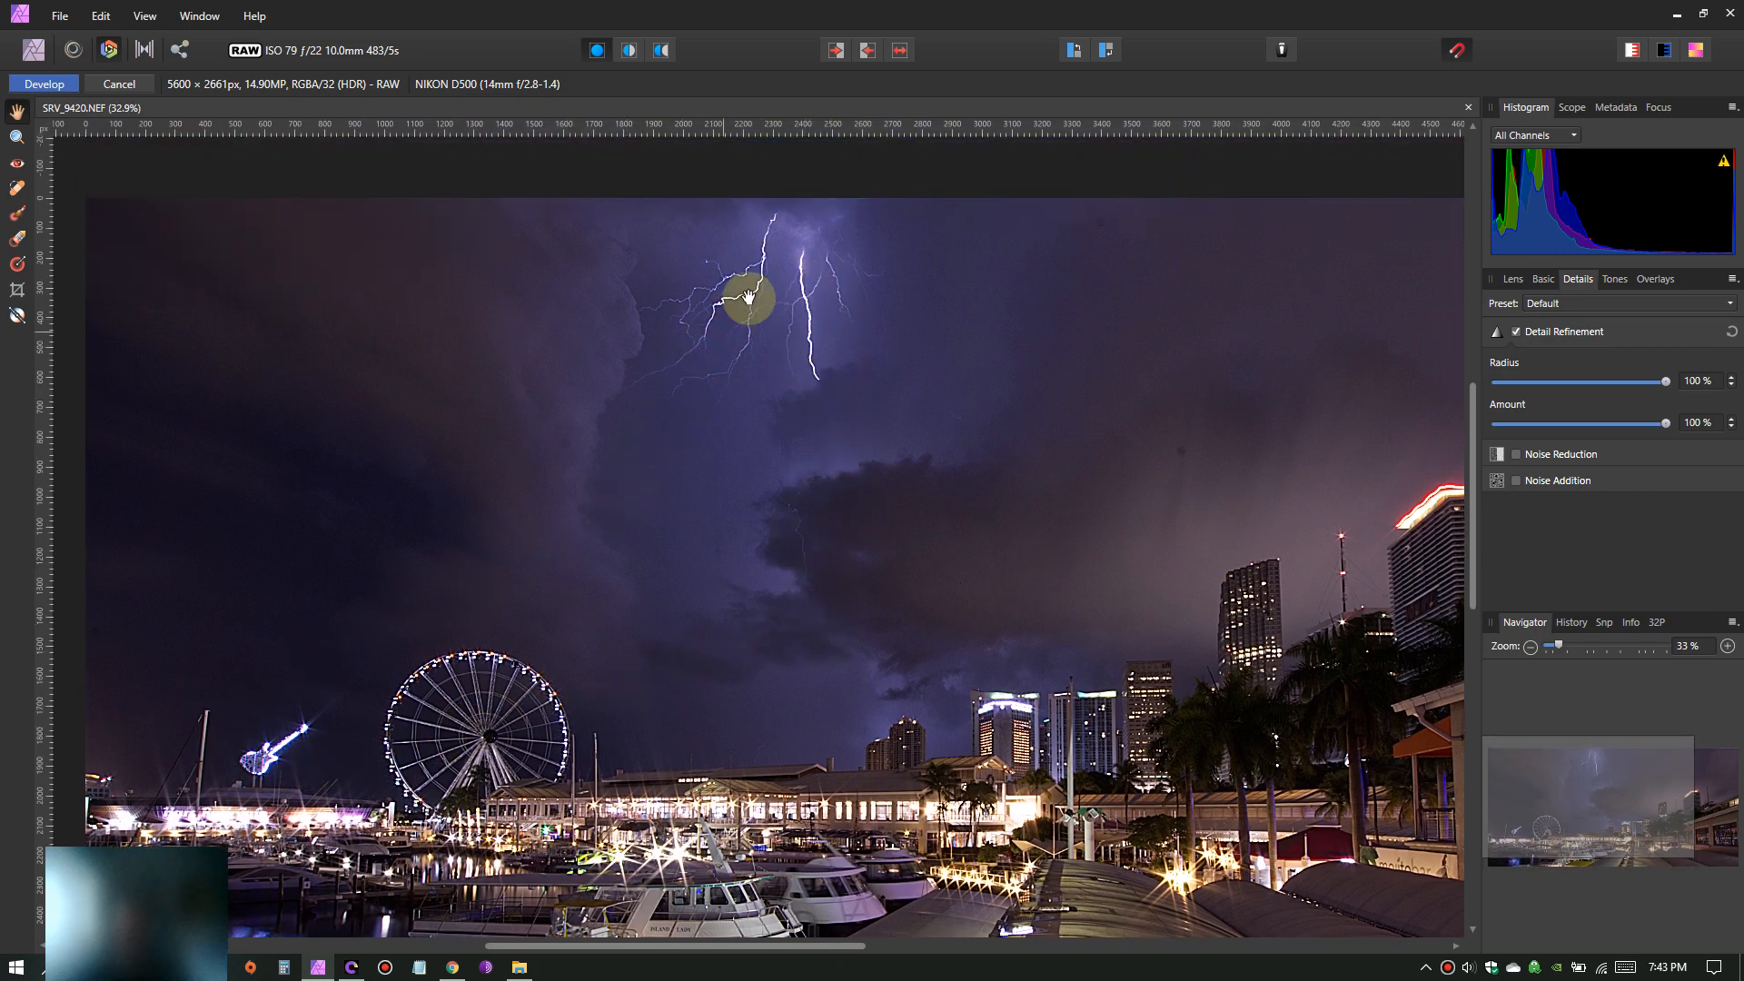
drag(1238, 490, 1036, 533)
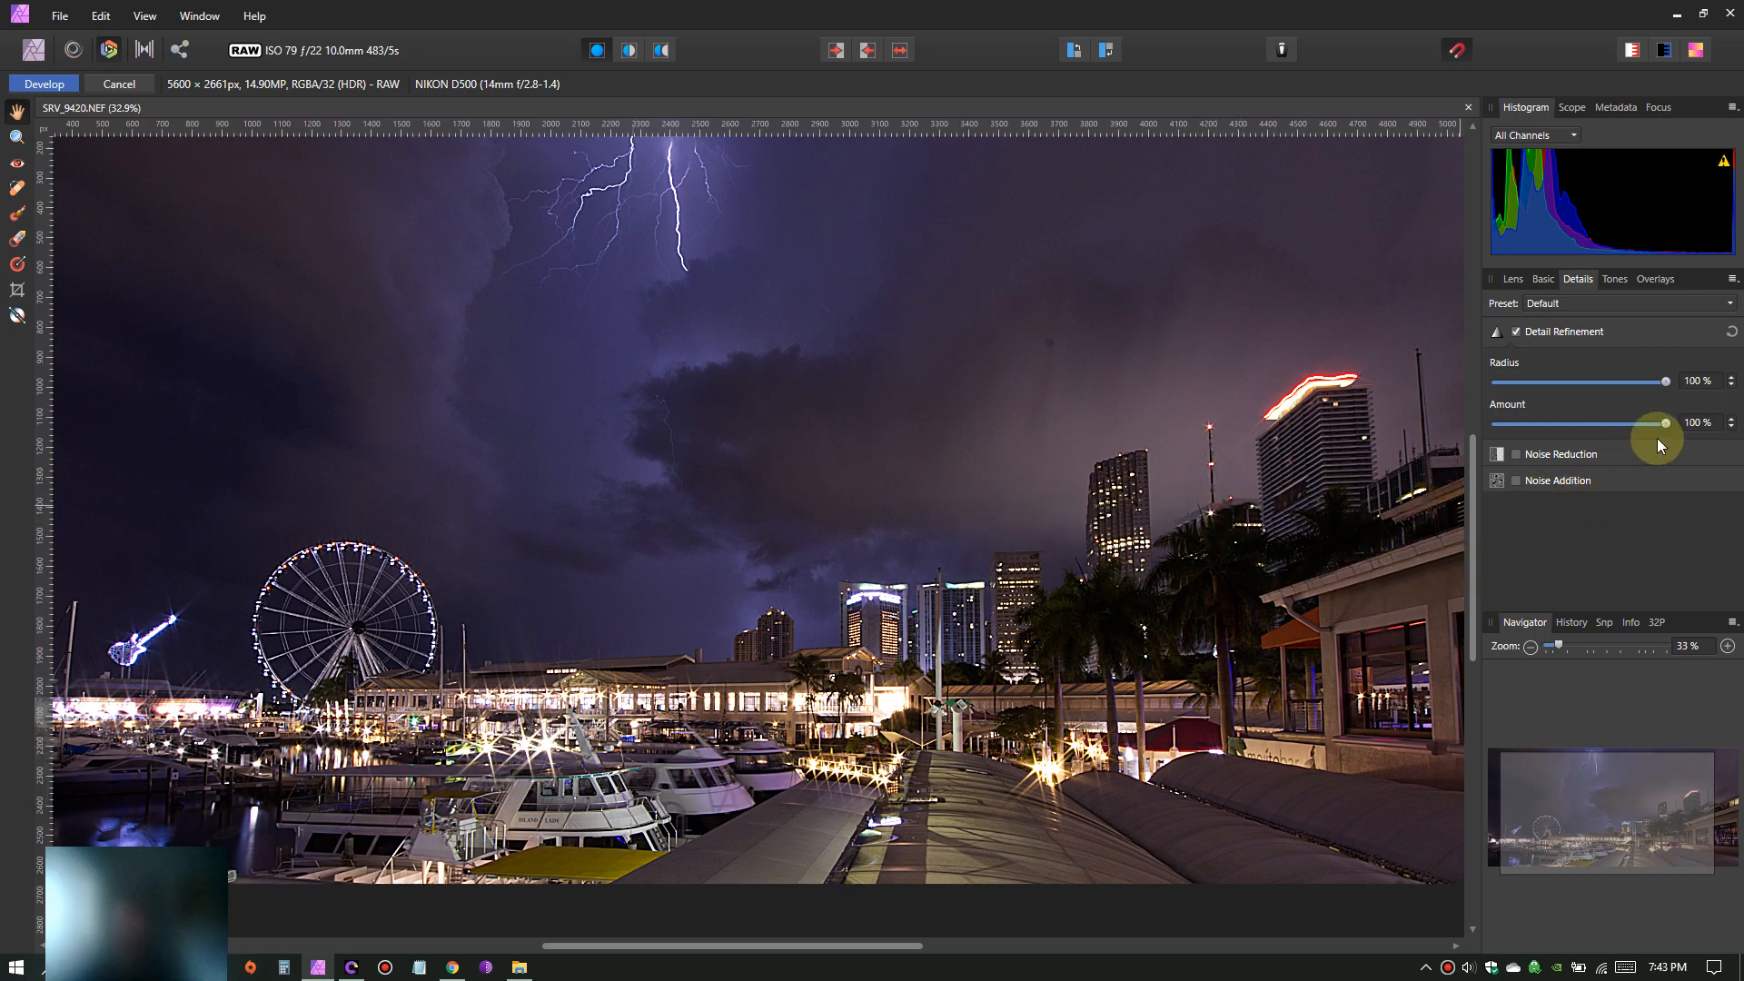
Set the Detail Refinement Amount to 32% and check the lightning, buildings and marina boats.
drag(1666, 423, 1557, 433)
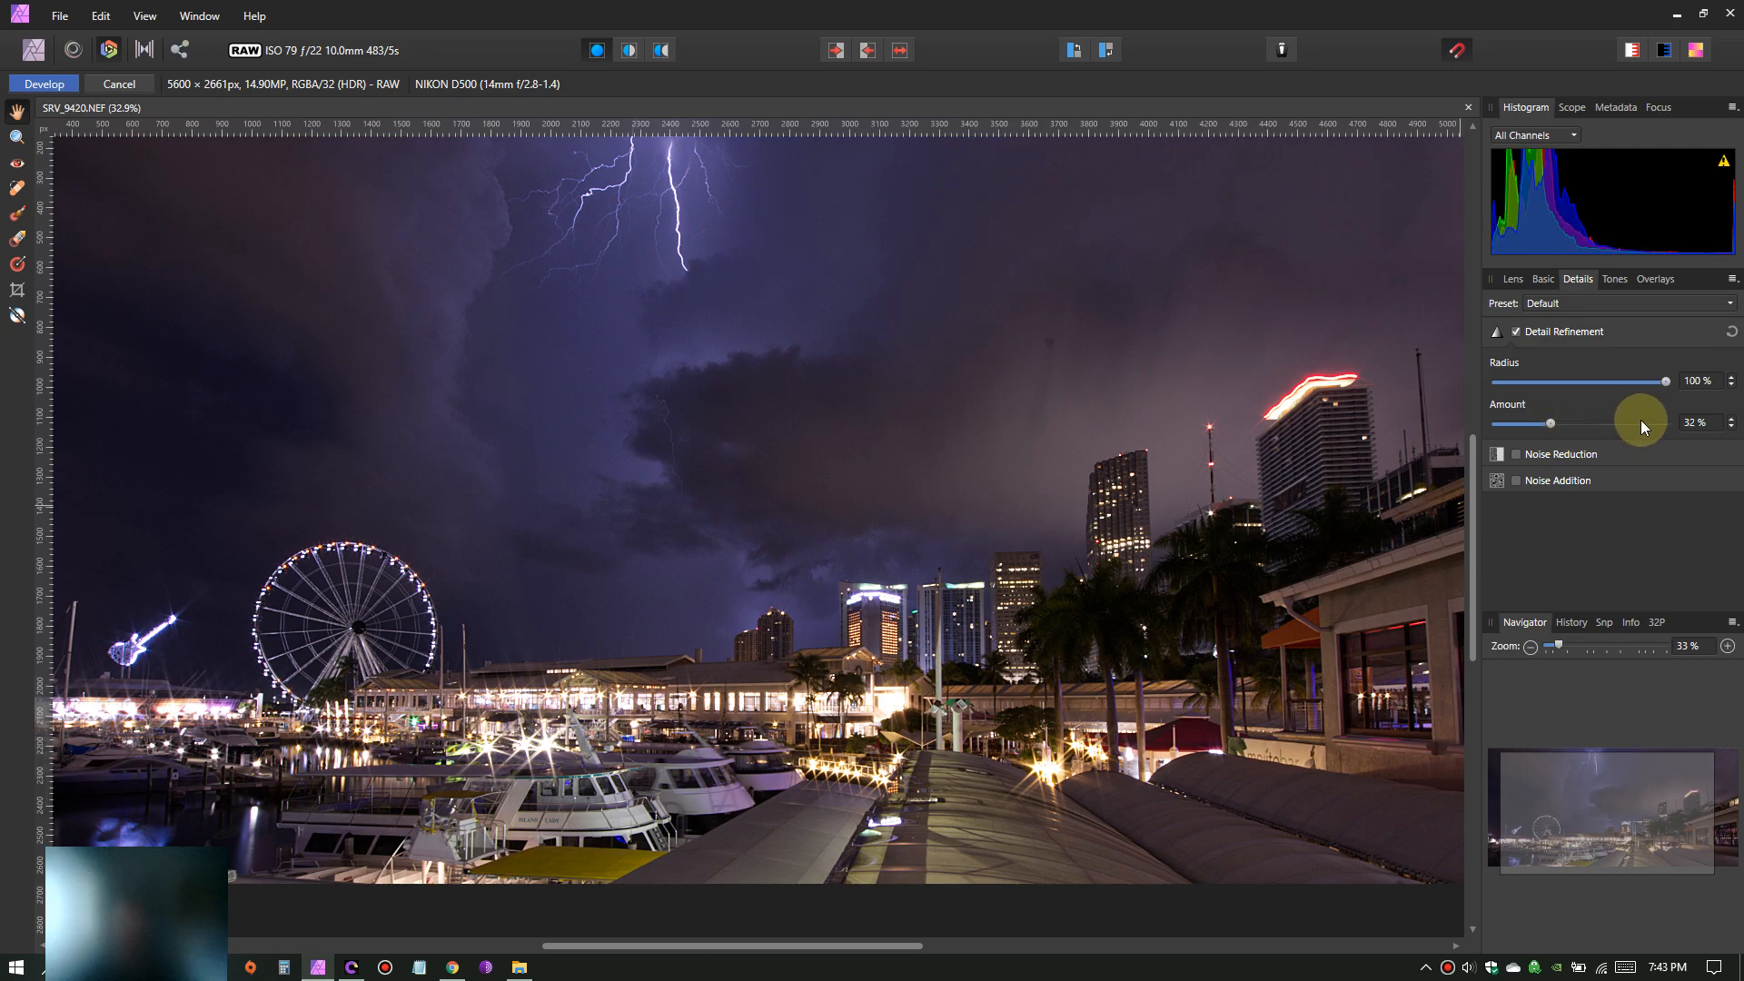
drag(606, 353, 857, 452)
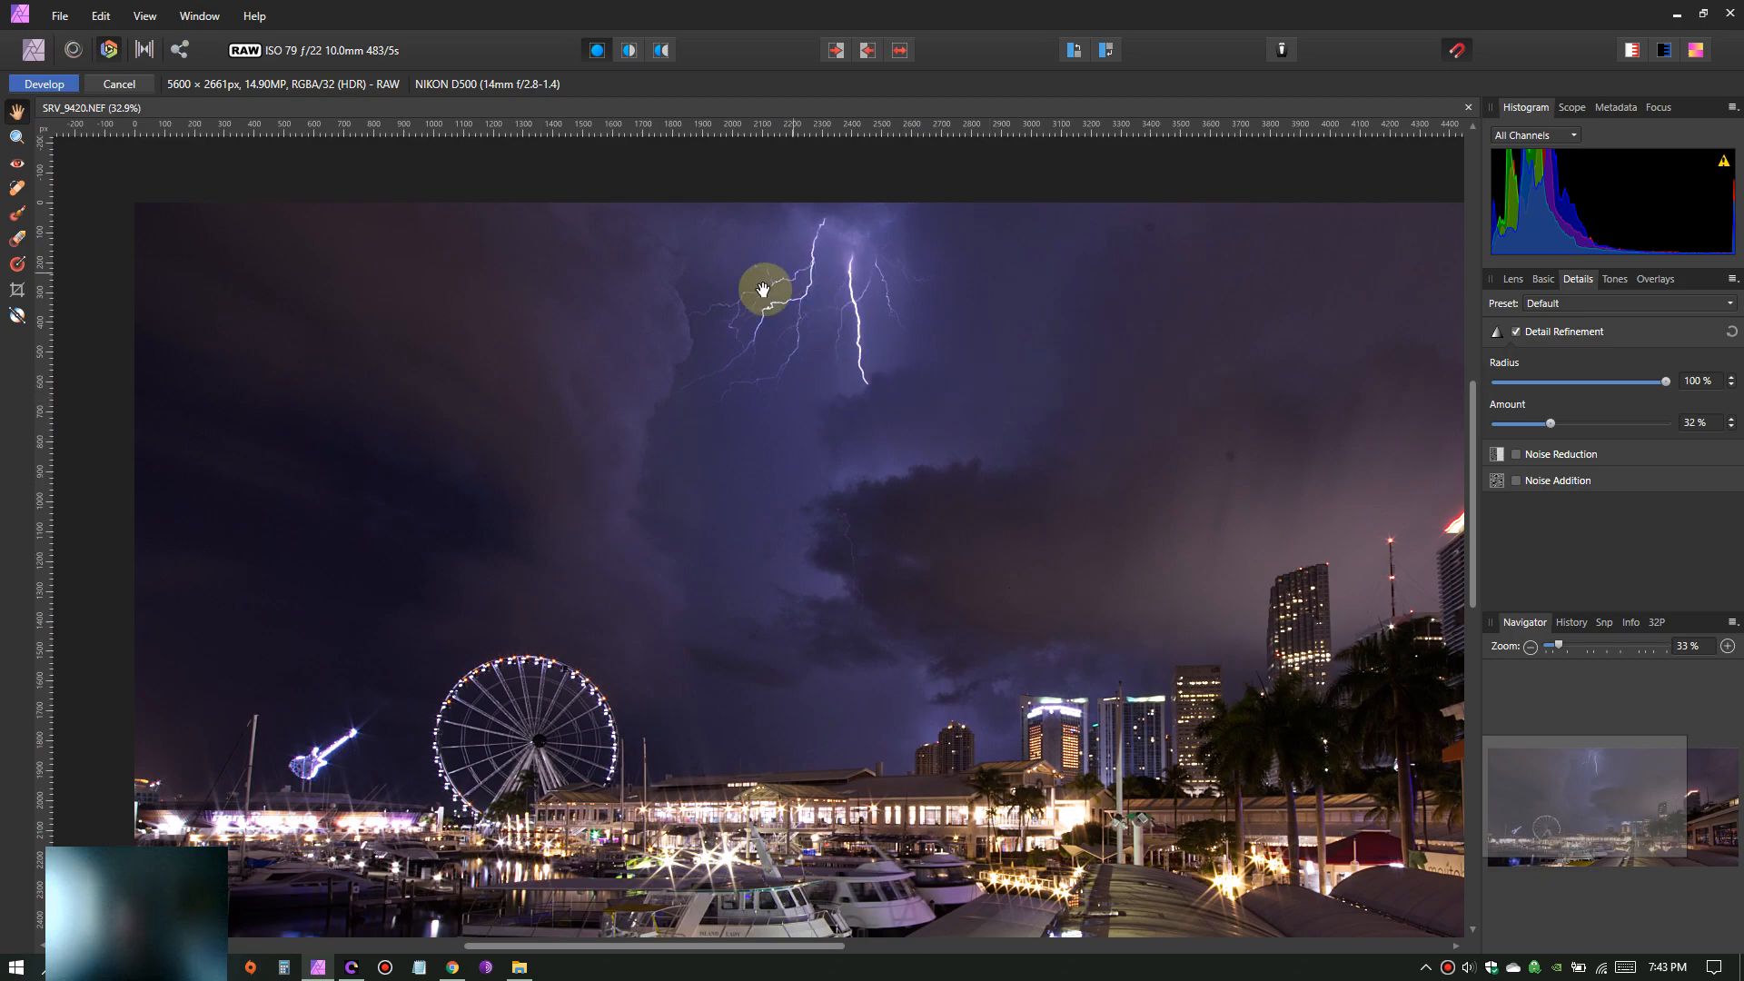
drag(1078, 517, 727, 441)
drag(785, 605, 776, 585)
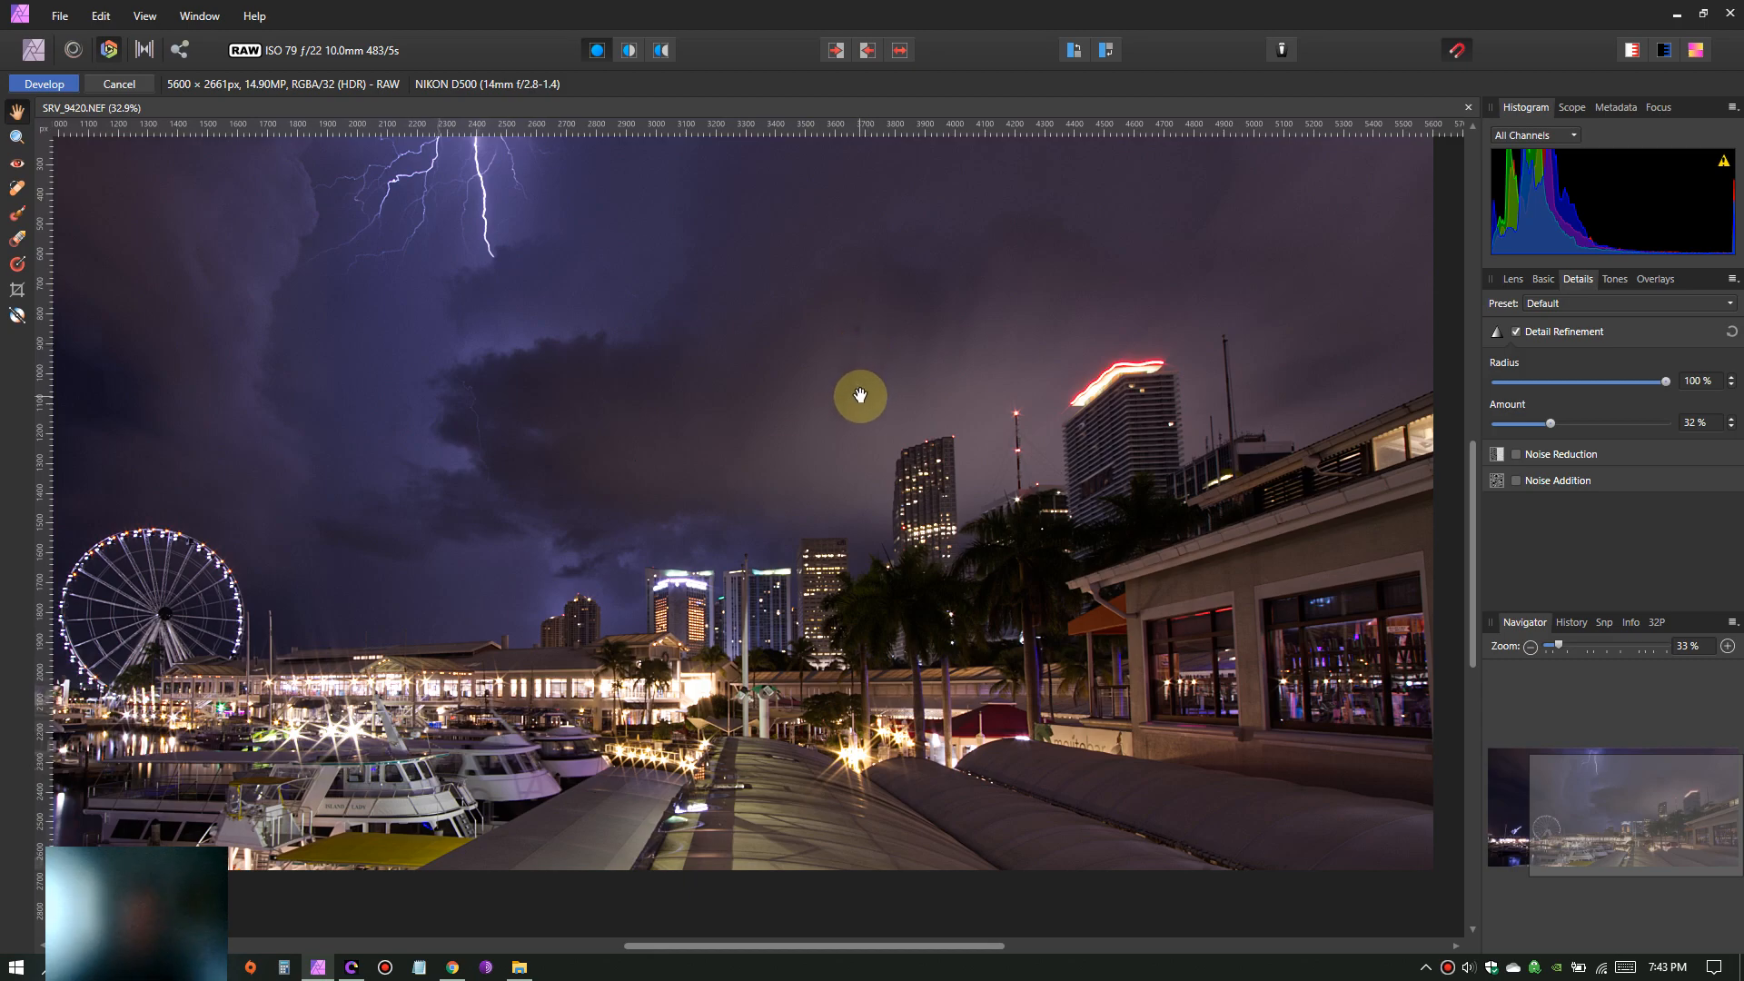
drag(1000, 408, 844, 615)
drag(664, 619, 959, 492)
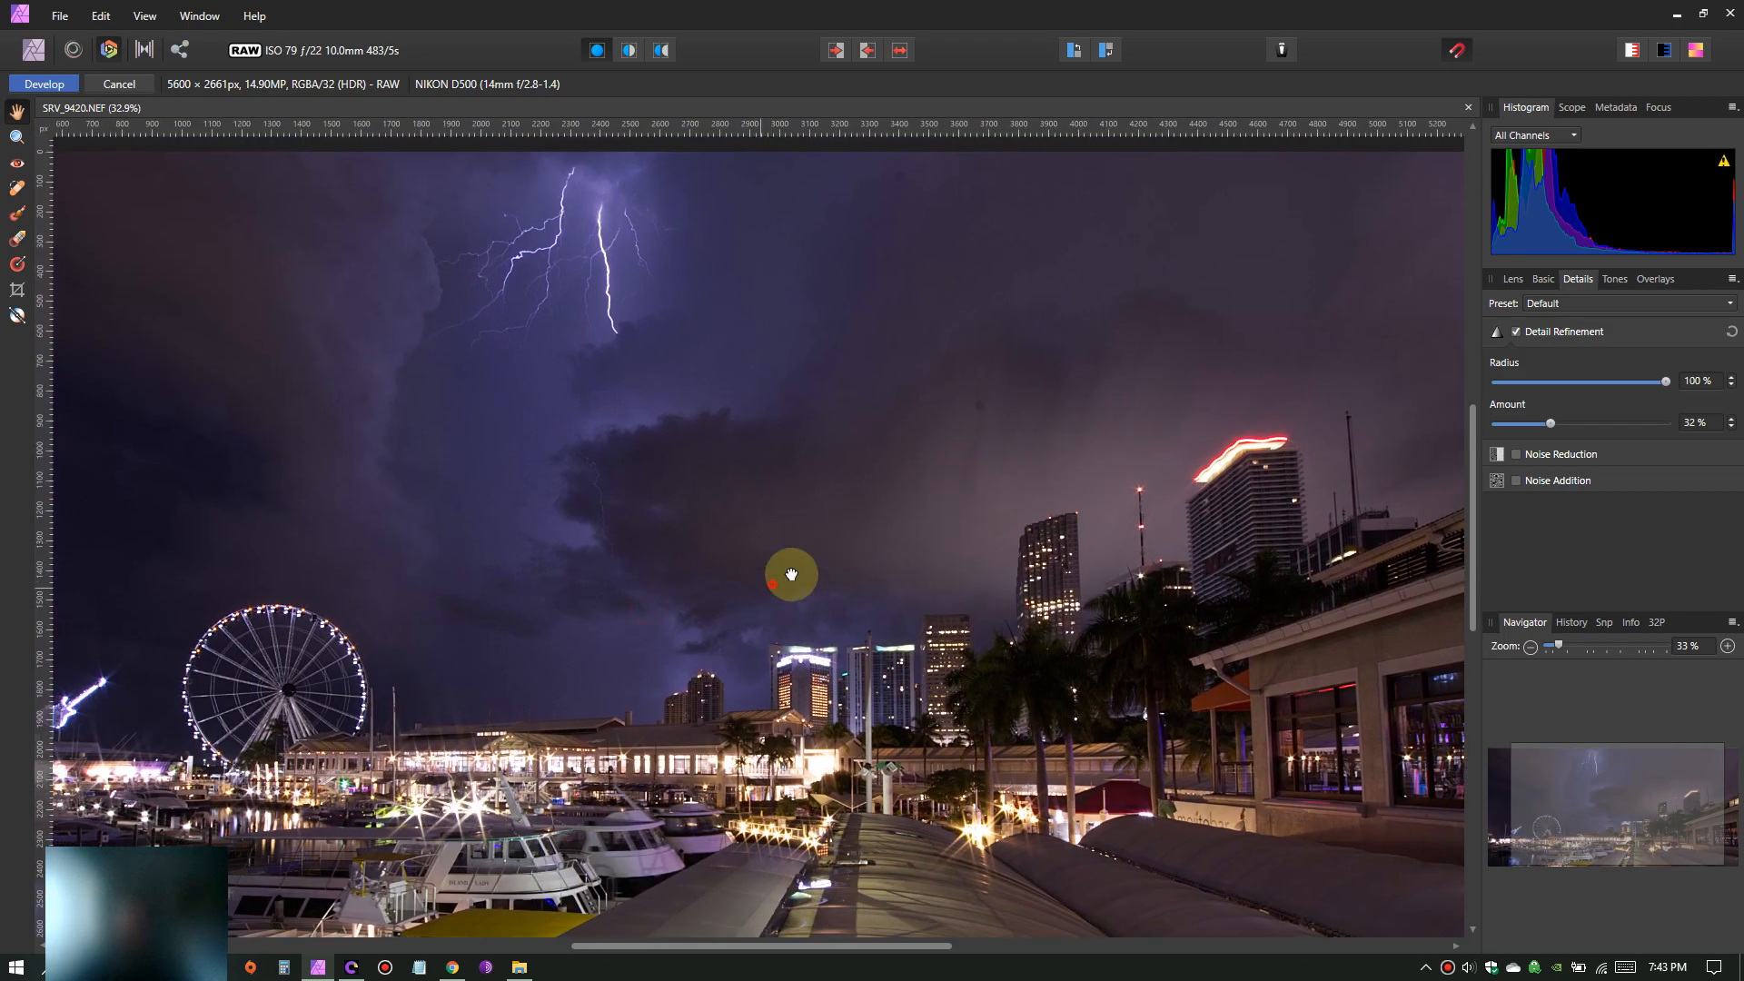
drag(772, 584, 962, 477)
drag(735, 542, 888, 479)
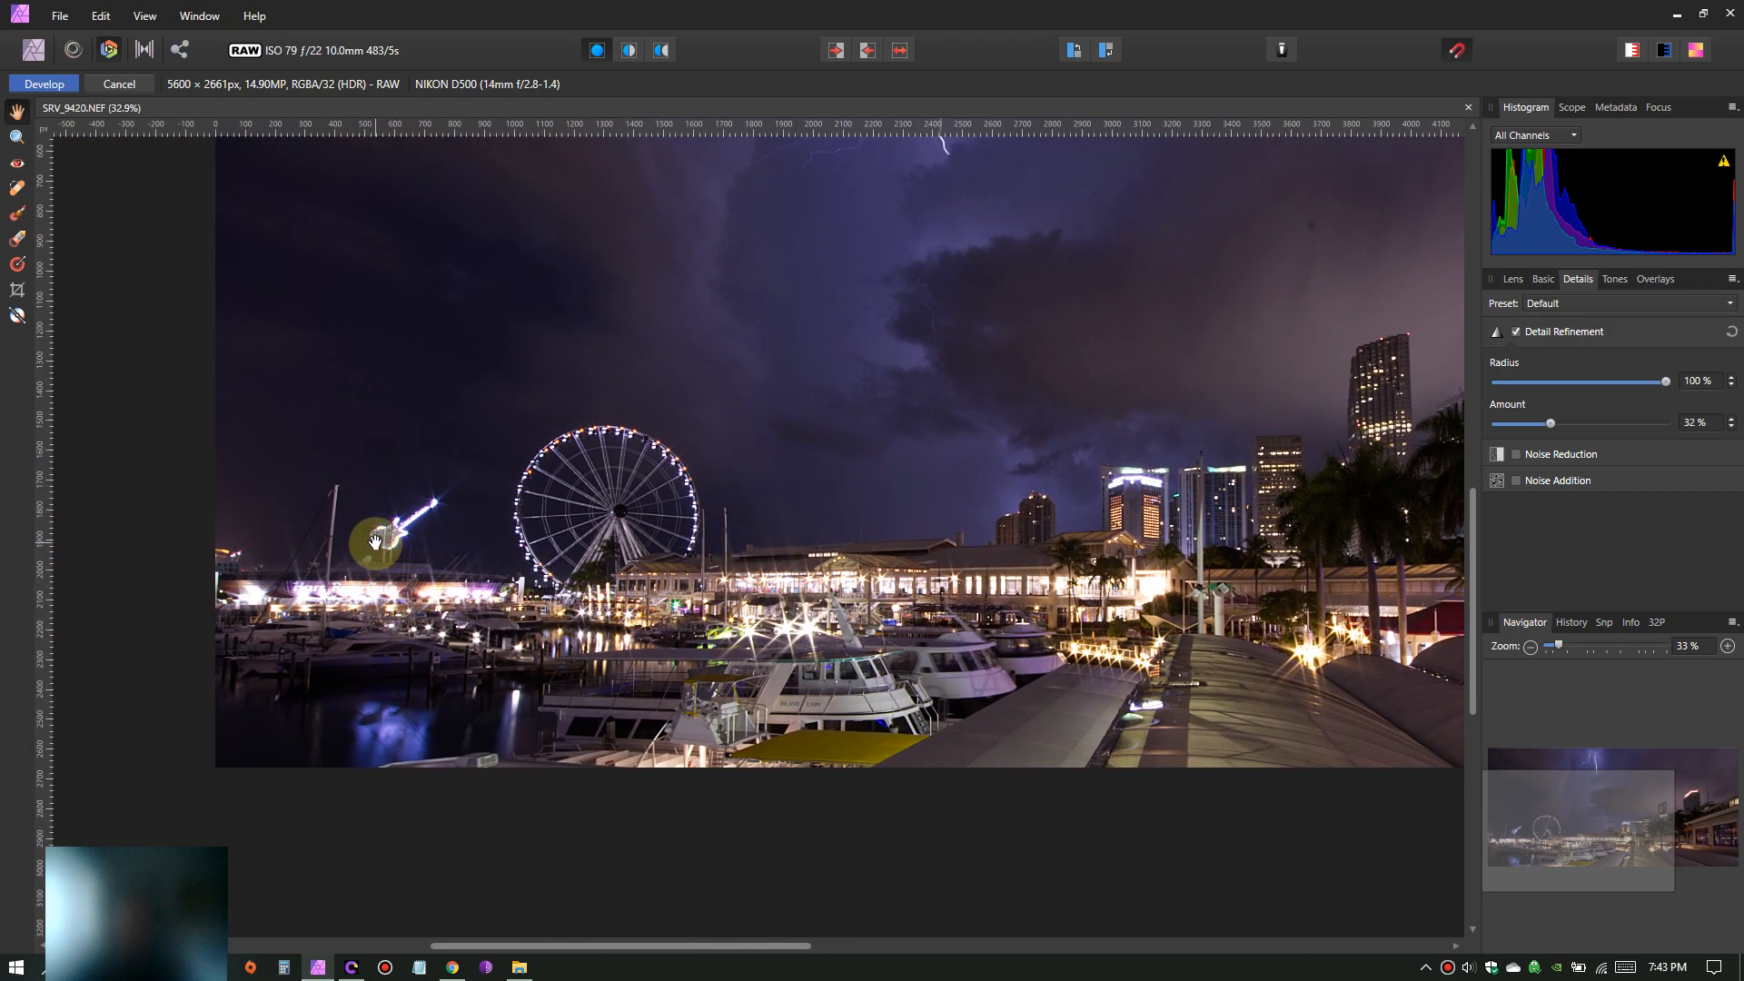
drag(565, 678, 474, 576)
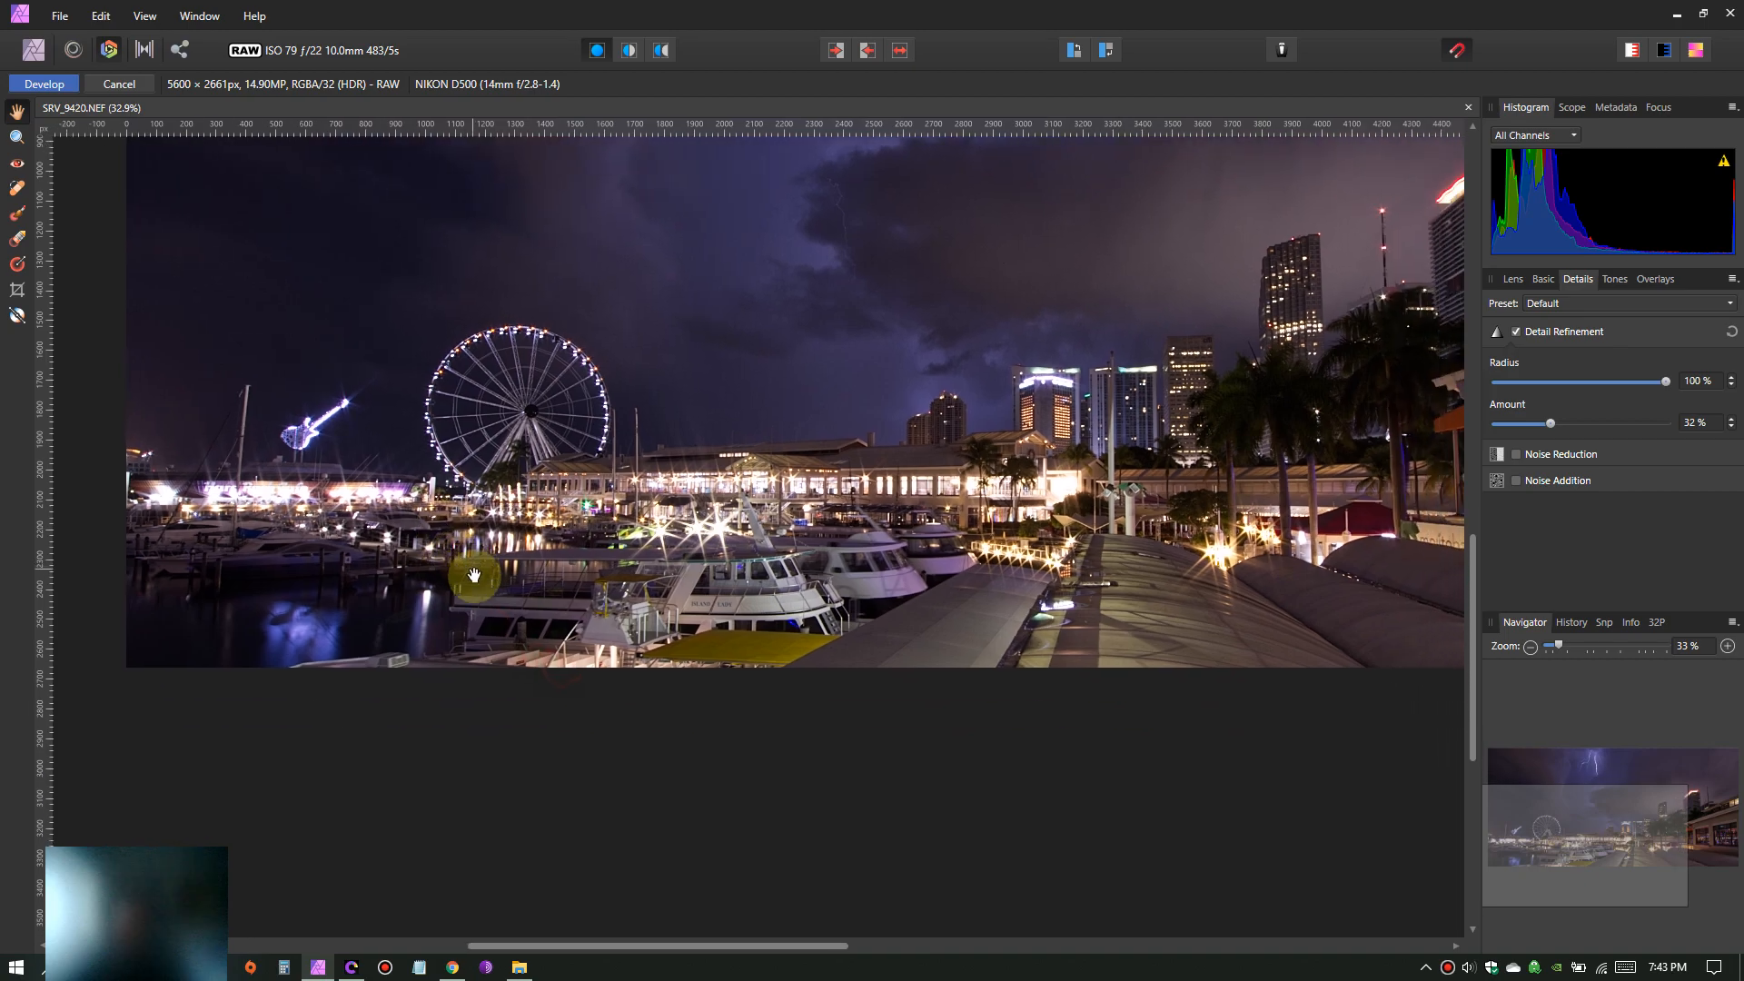
drag(1146, 416, 895, 597)
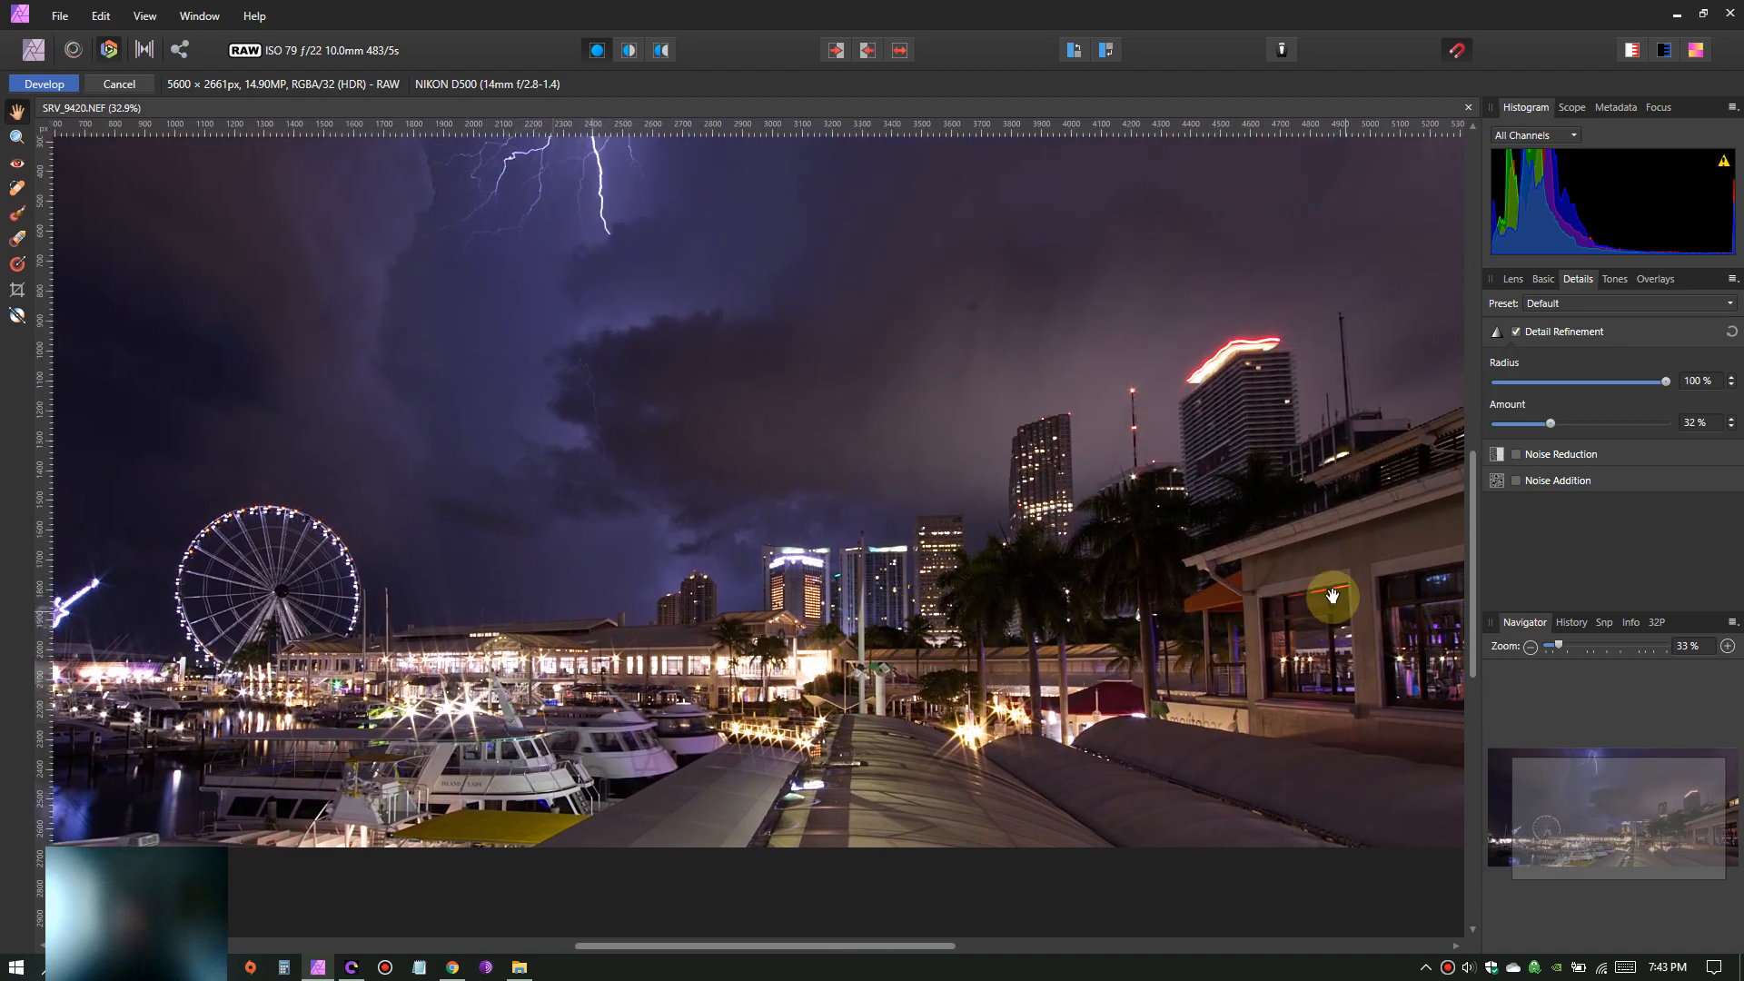
drag(1341, 605, 1327, 685)
scroll(1005, 482, down, 2)
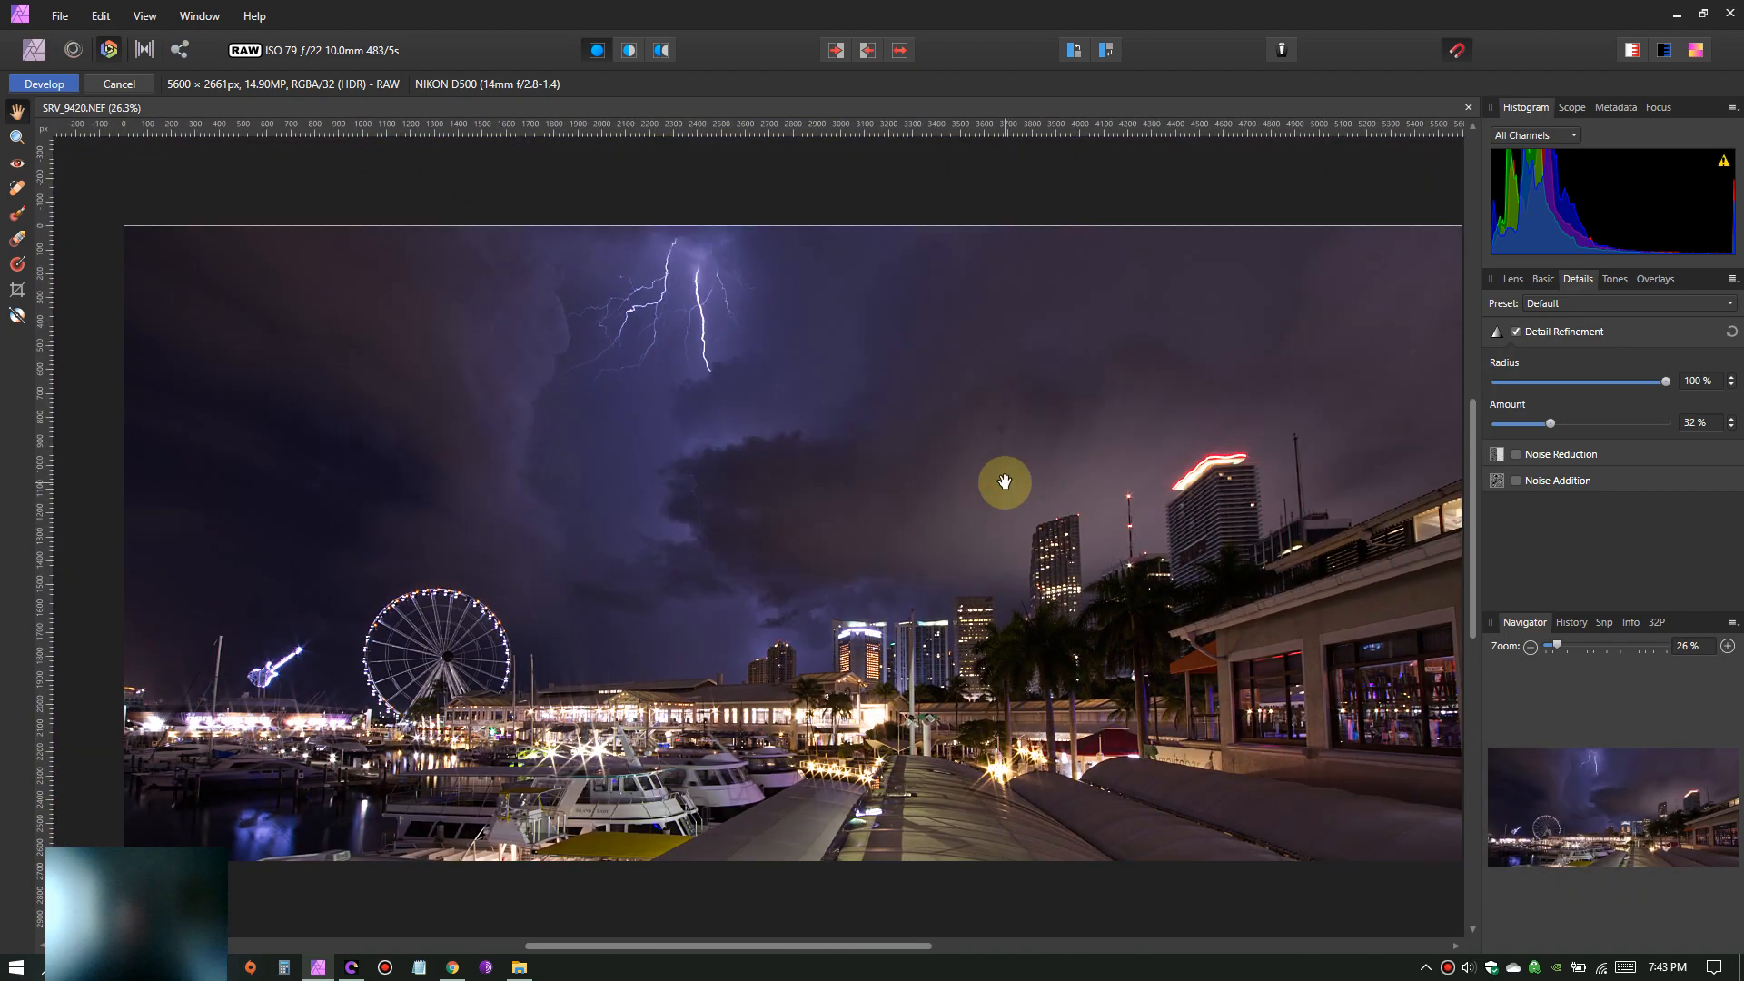
scroll(1004, 482, down, 1)
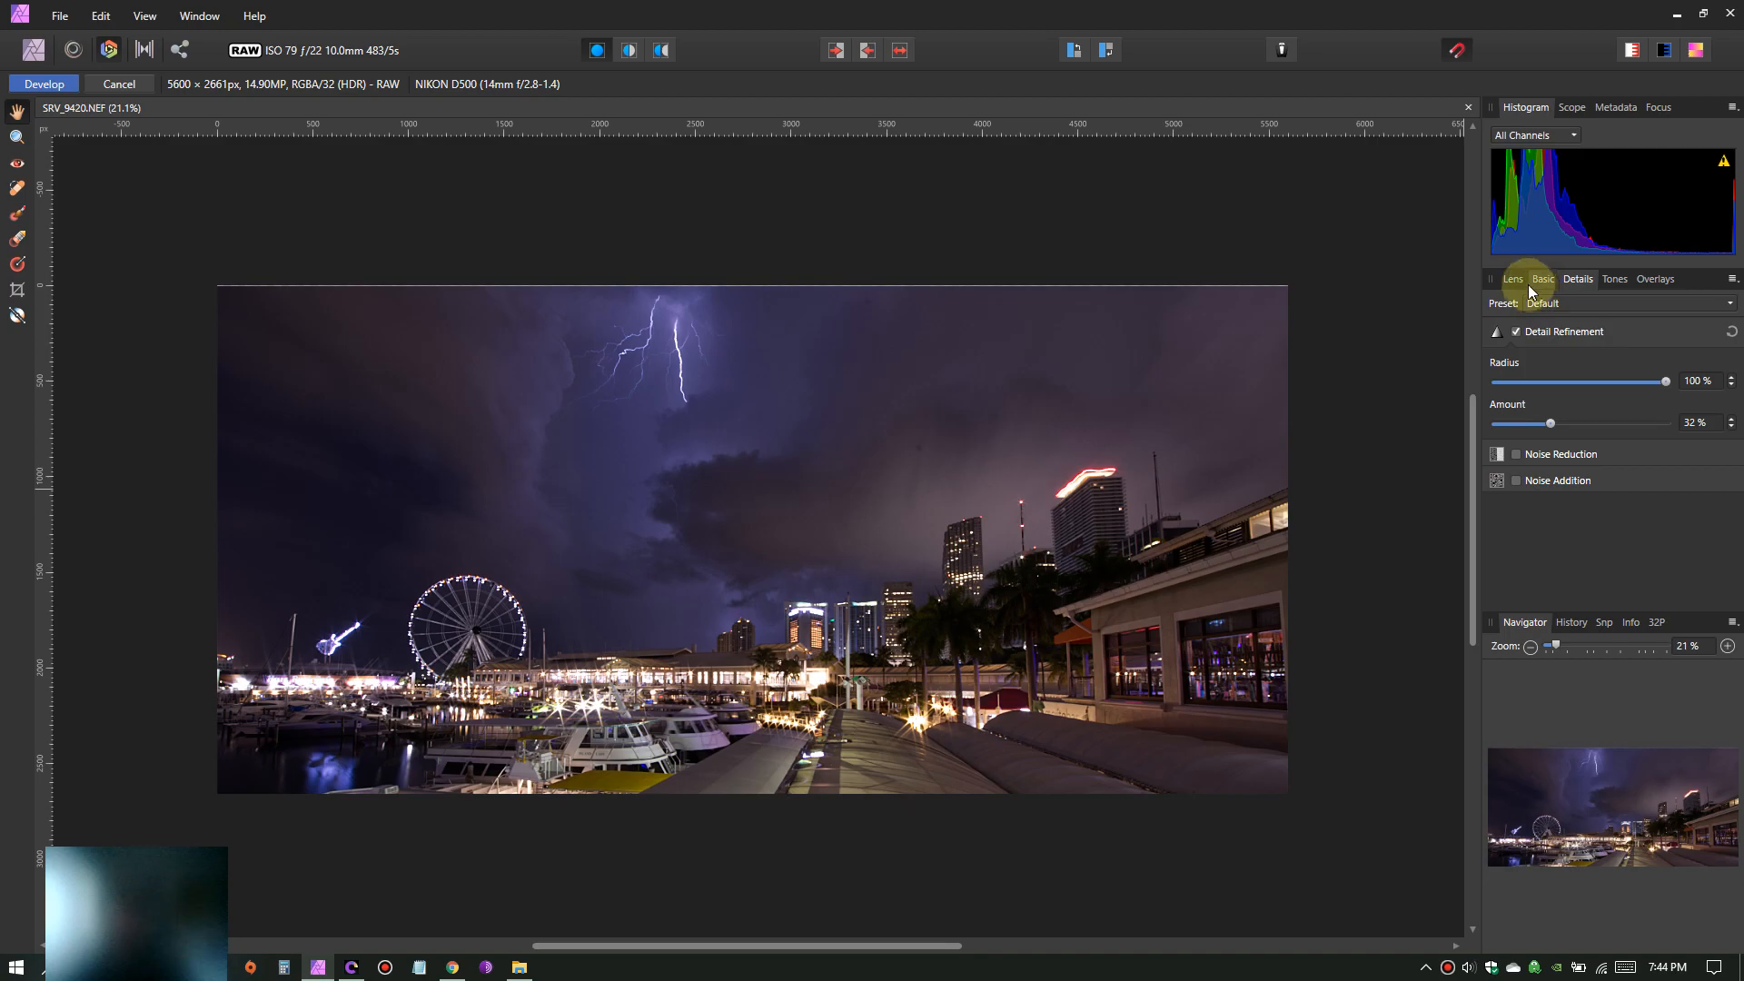
Enable Defringe in the Lens correction settings to remove colour fringing.
click(1614, 282)
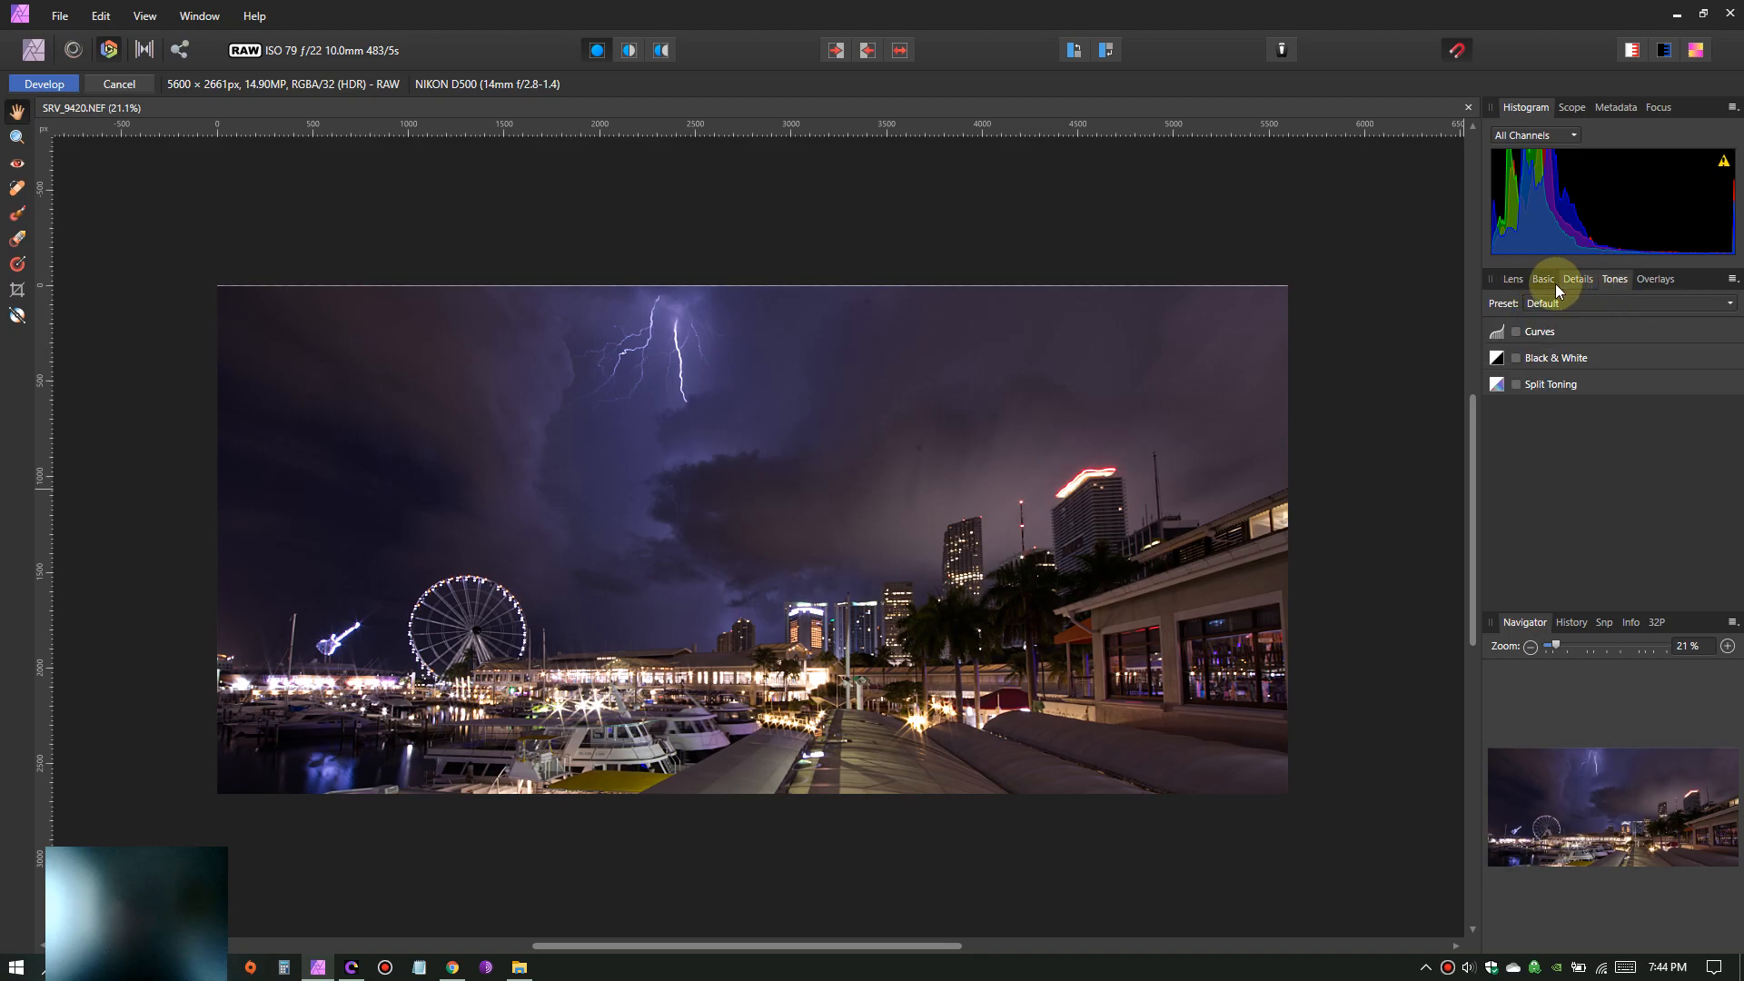
click(1516, 281)
drag(1738, 393, 1738, 509)
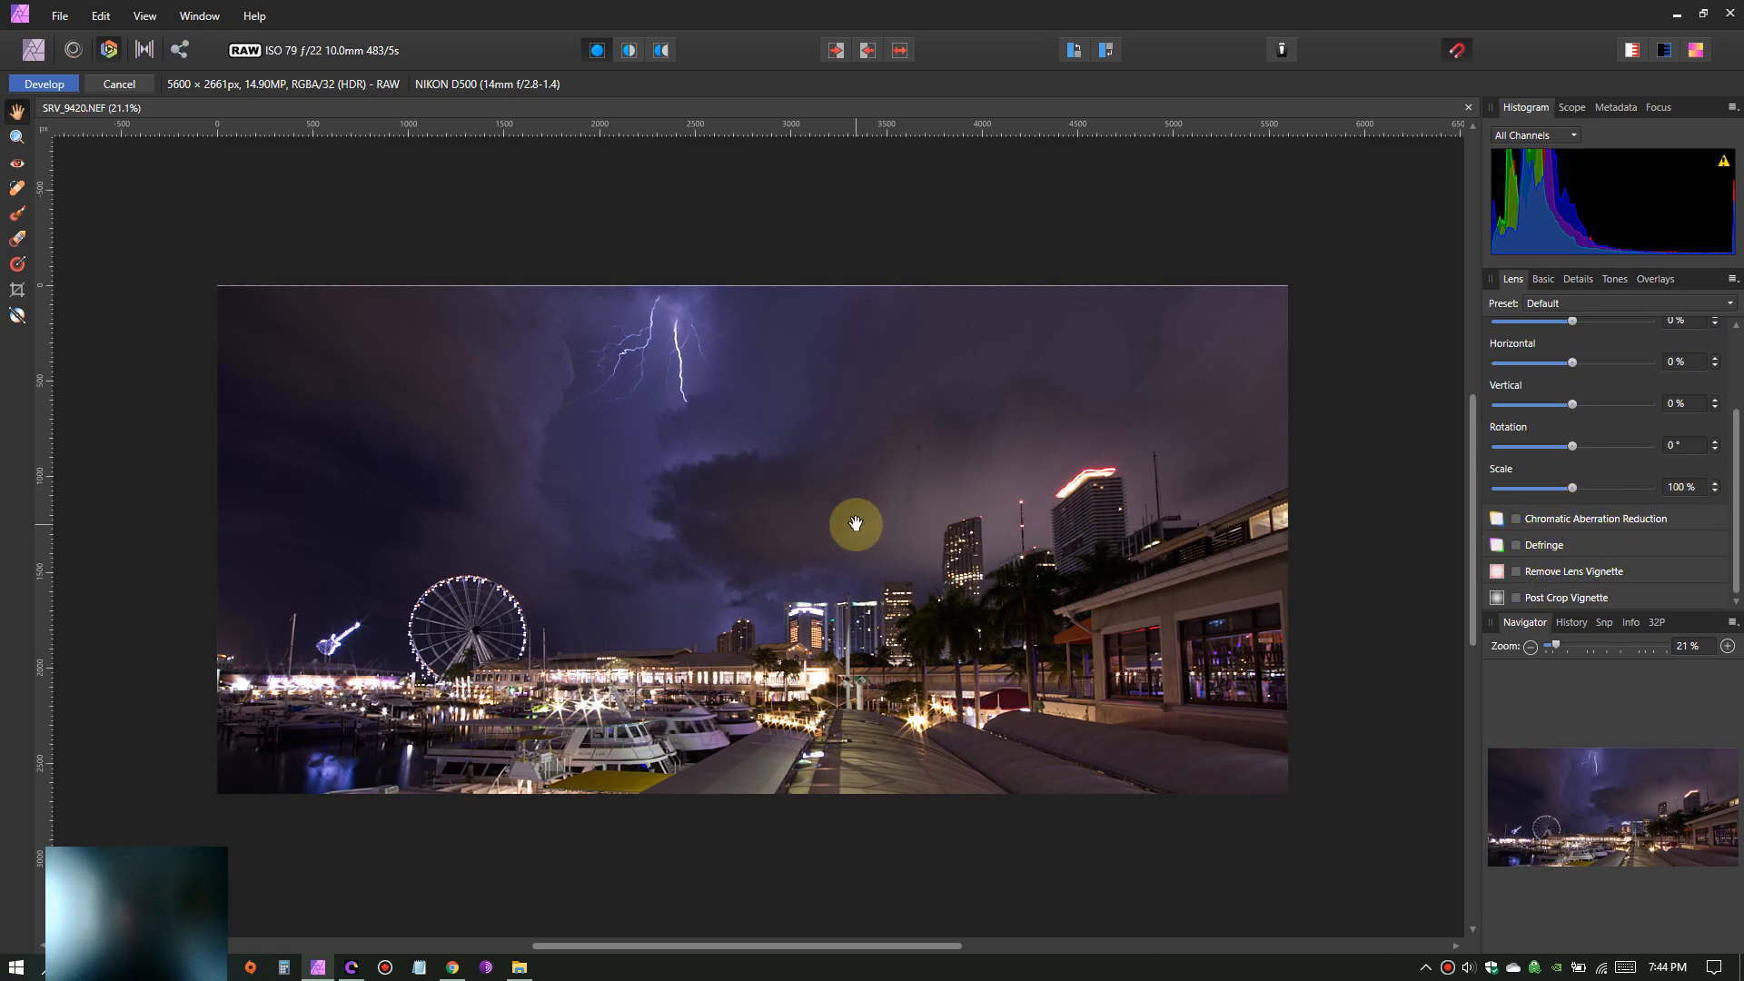
scroll(857, 521, up, 3)
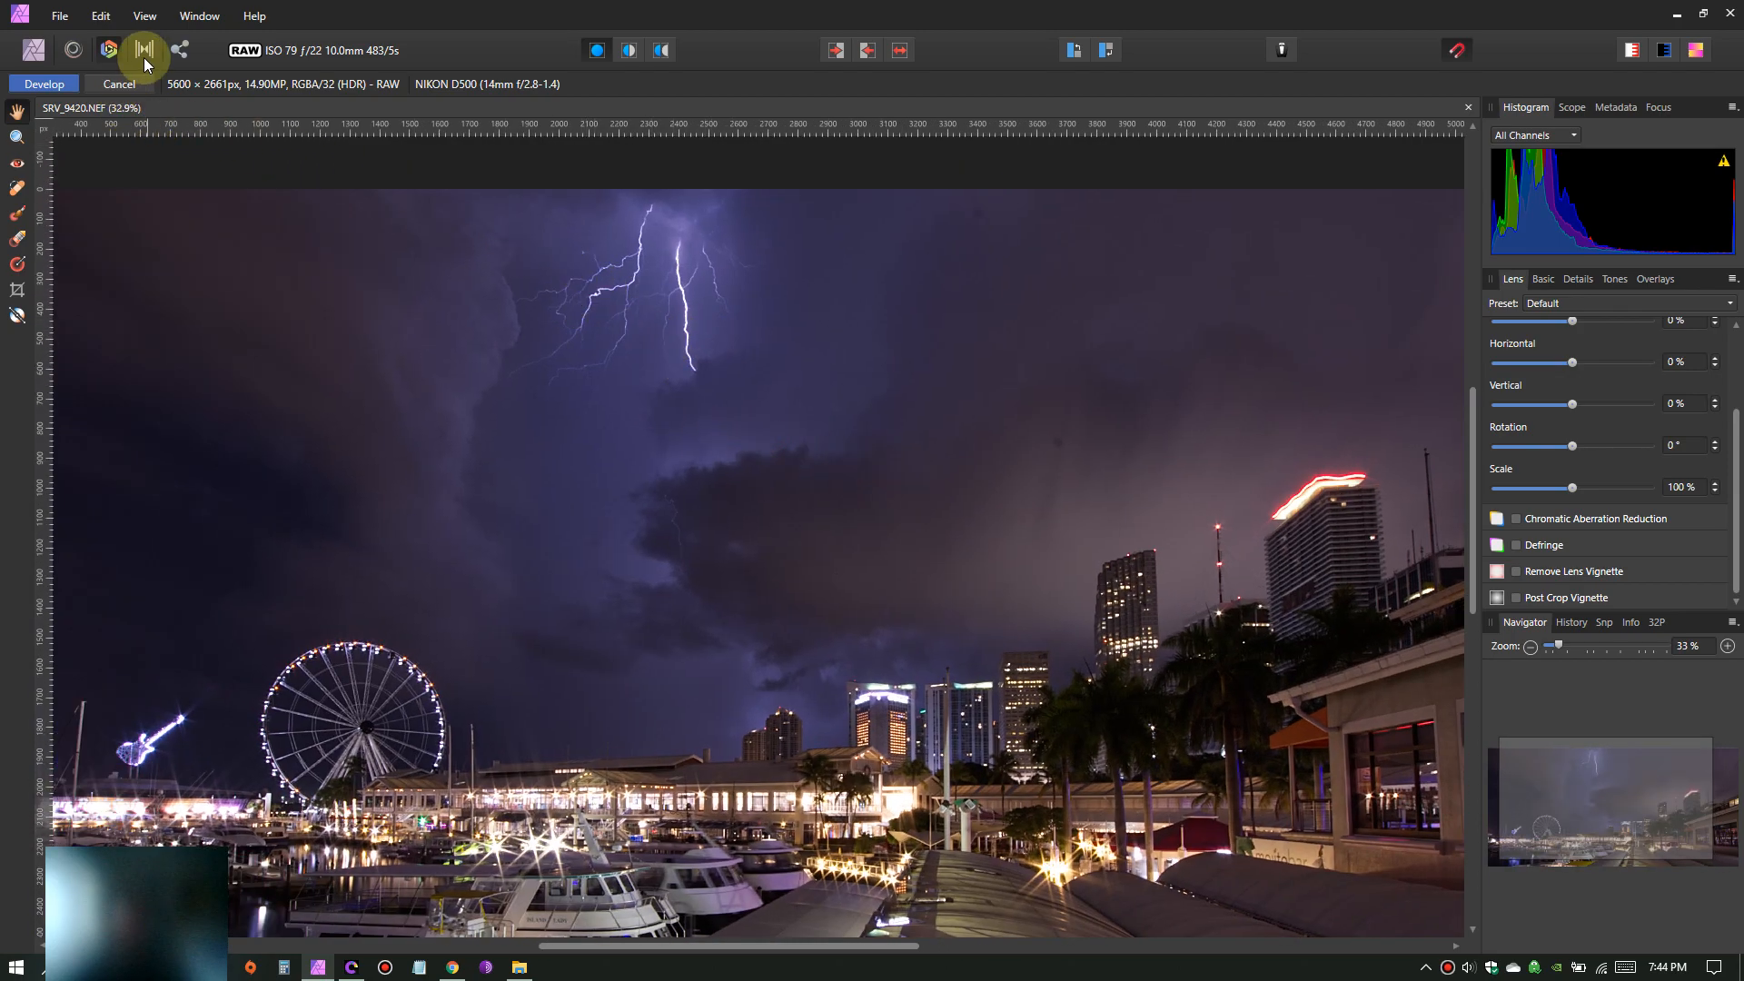
click(1515, 545)
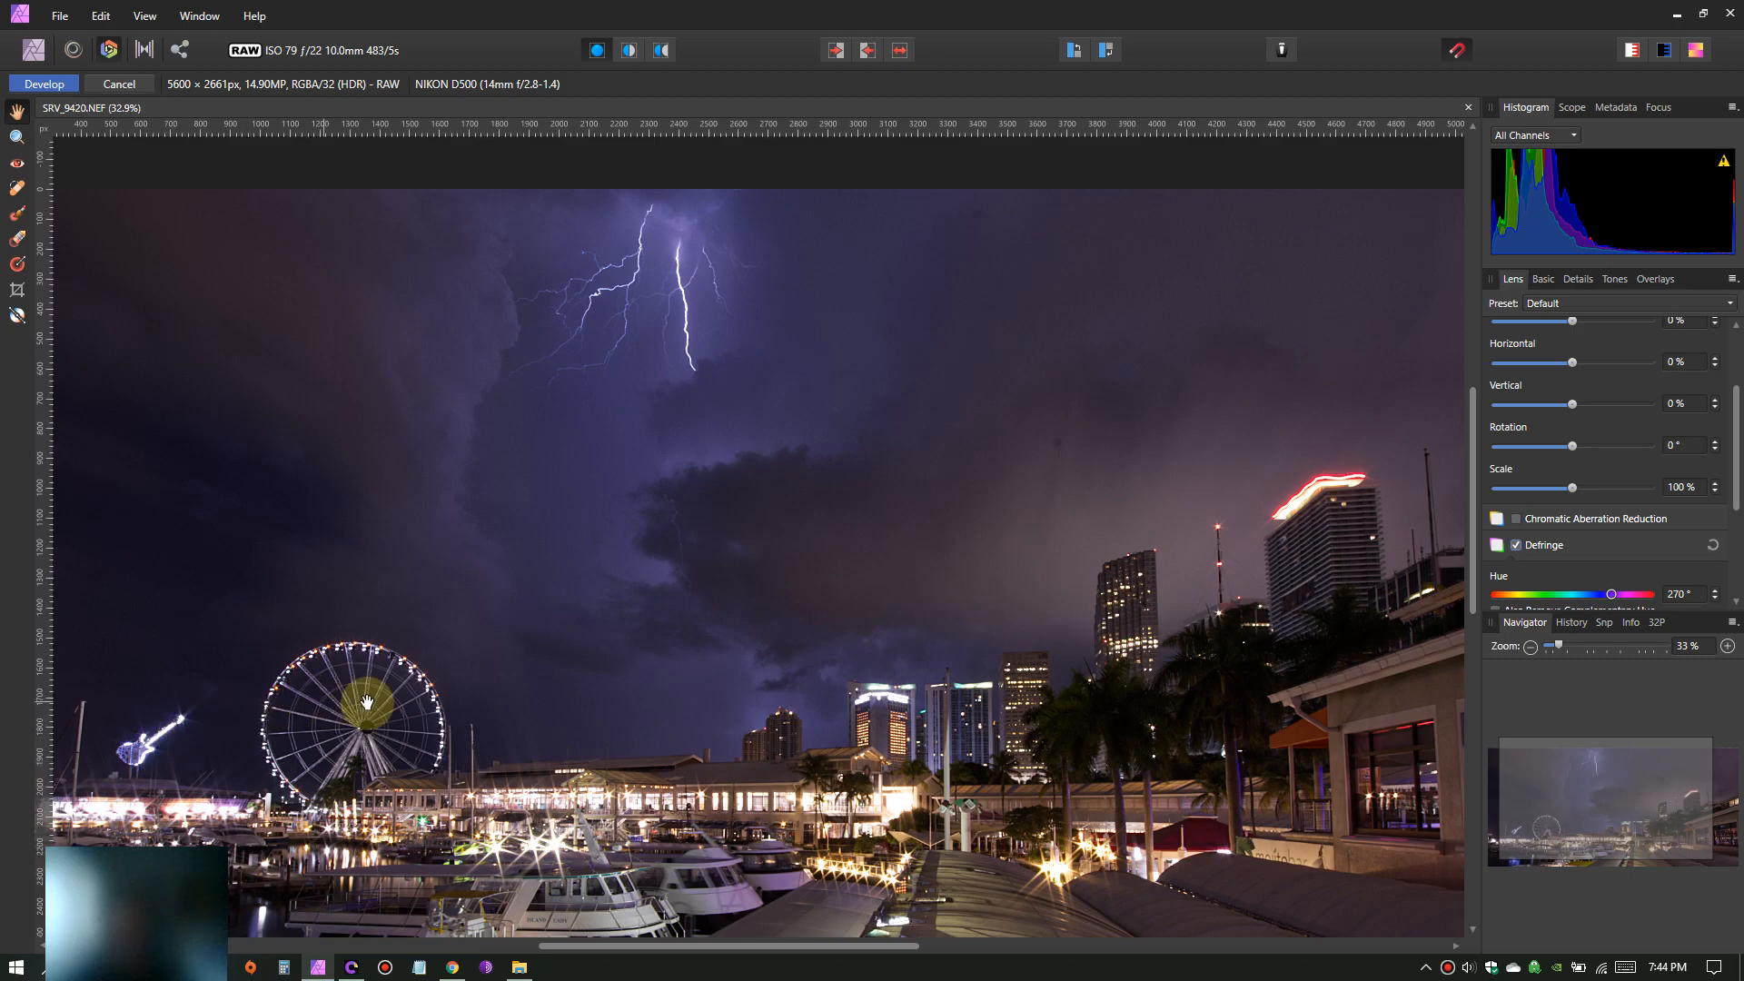
scroll(1166, 564, down, 1)
drag(1083, 584, 1014, 488)
scroll(1013, 489, down, 1)
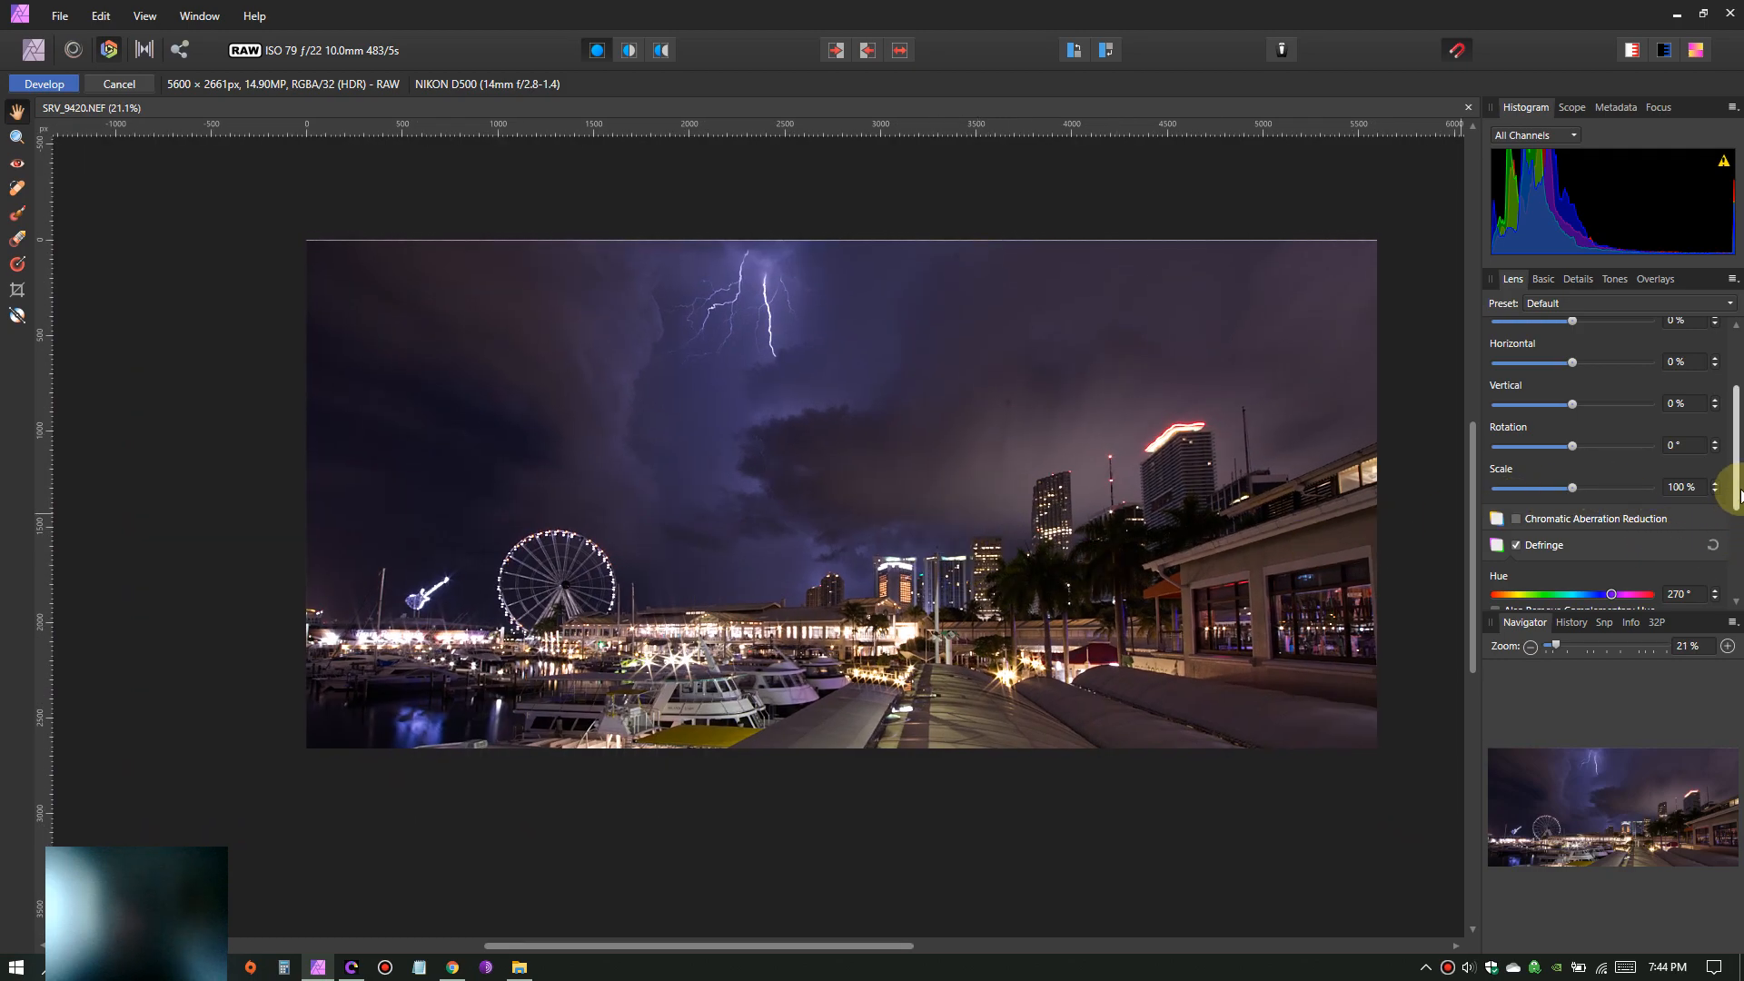
drag(1734, 481, 1735, 576)
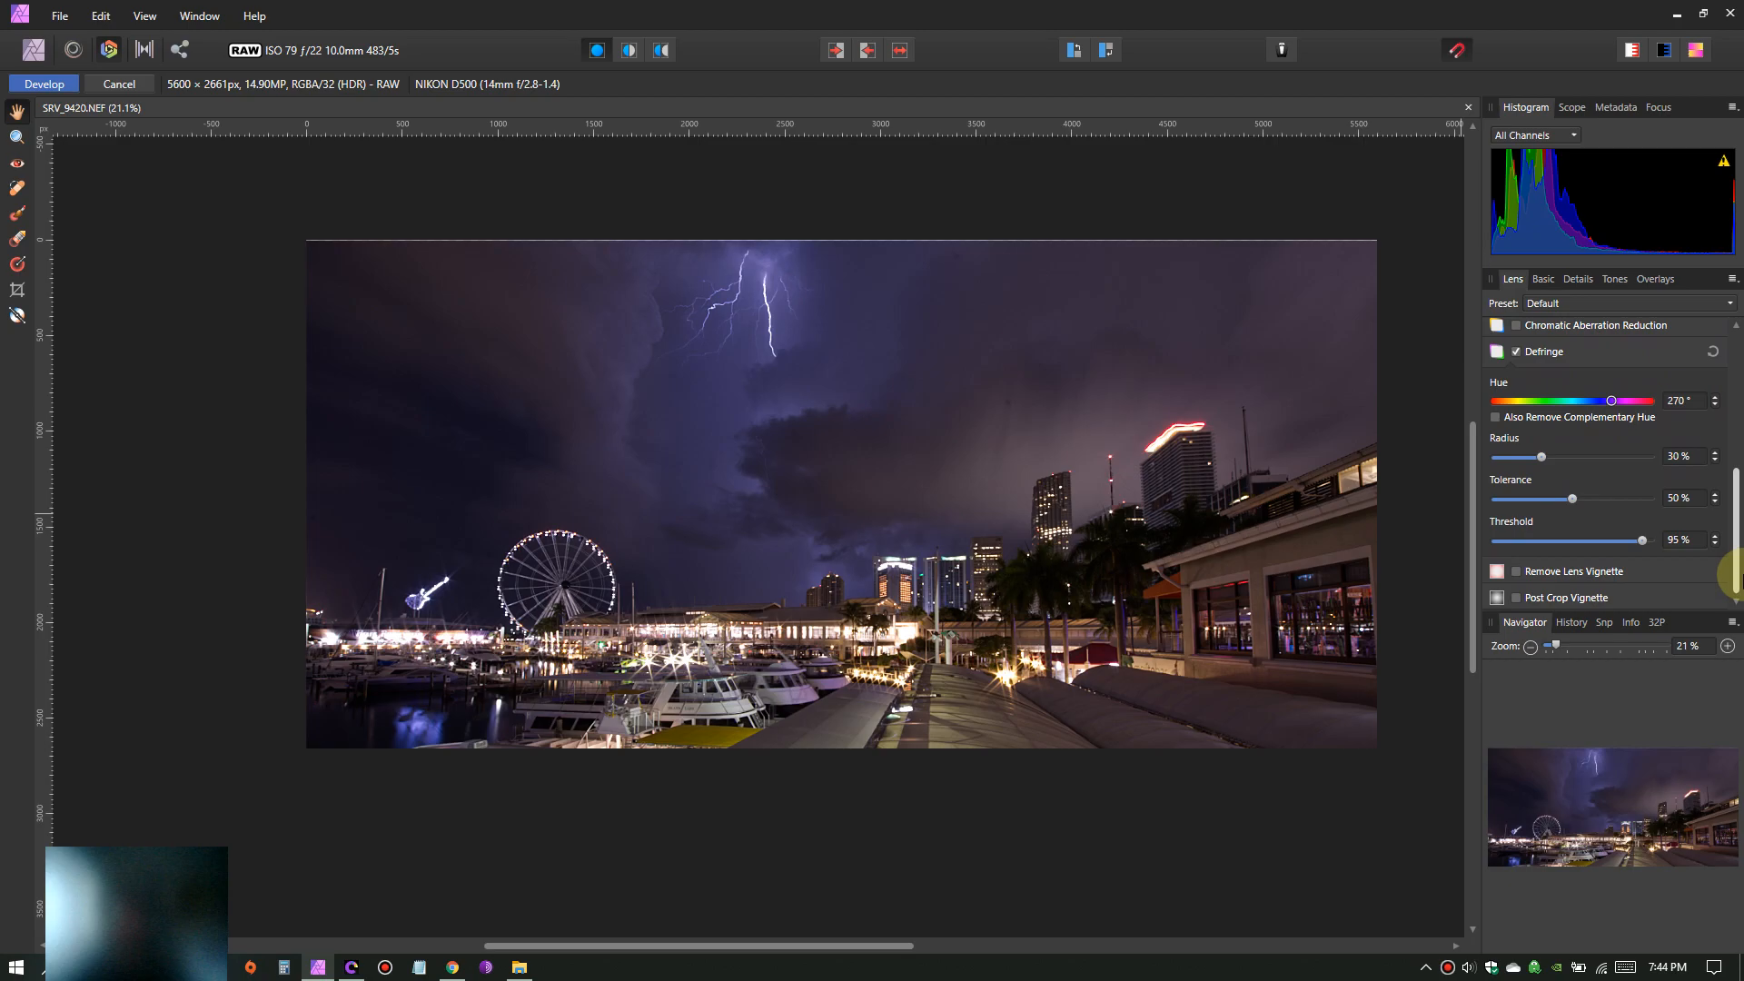
Enable White Balance in the Basic settings, starting at Temperature 4084 K and Tint 18%.
click(1546, 281)
drag(1737, 423, 1736, 510)
click(1515, 546)
drag(1734, 514, 1734, 528)
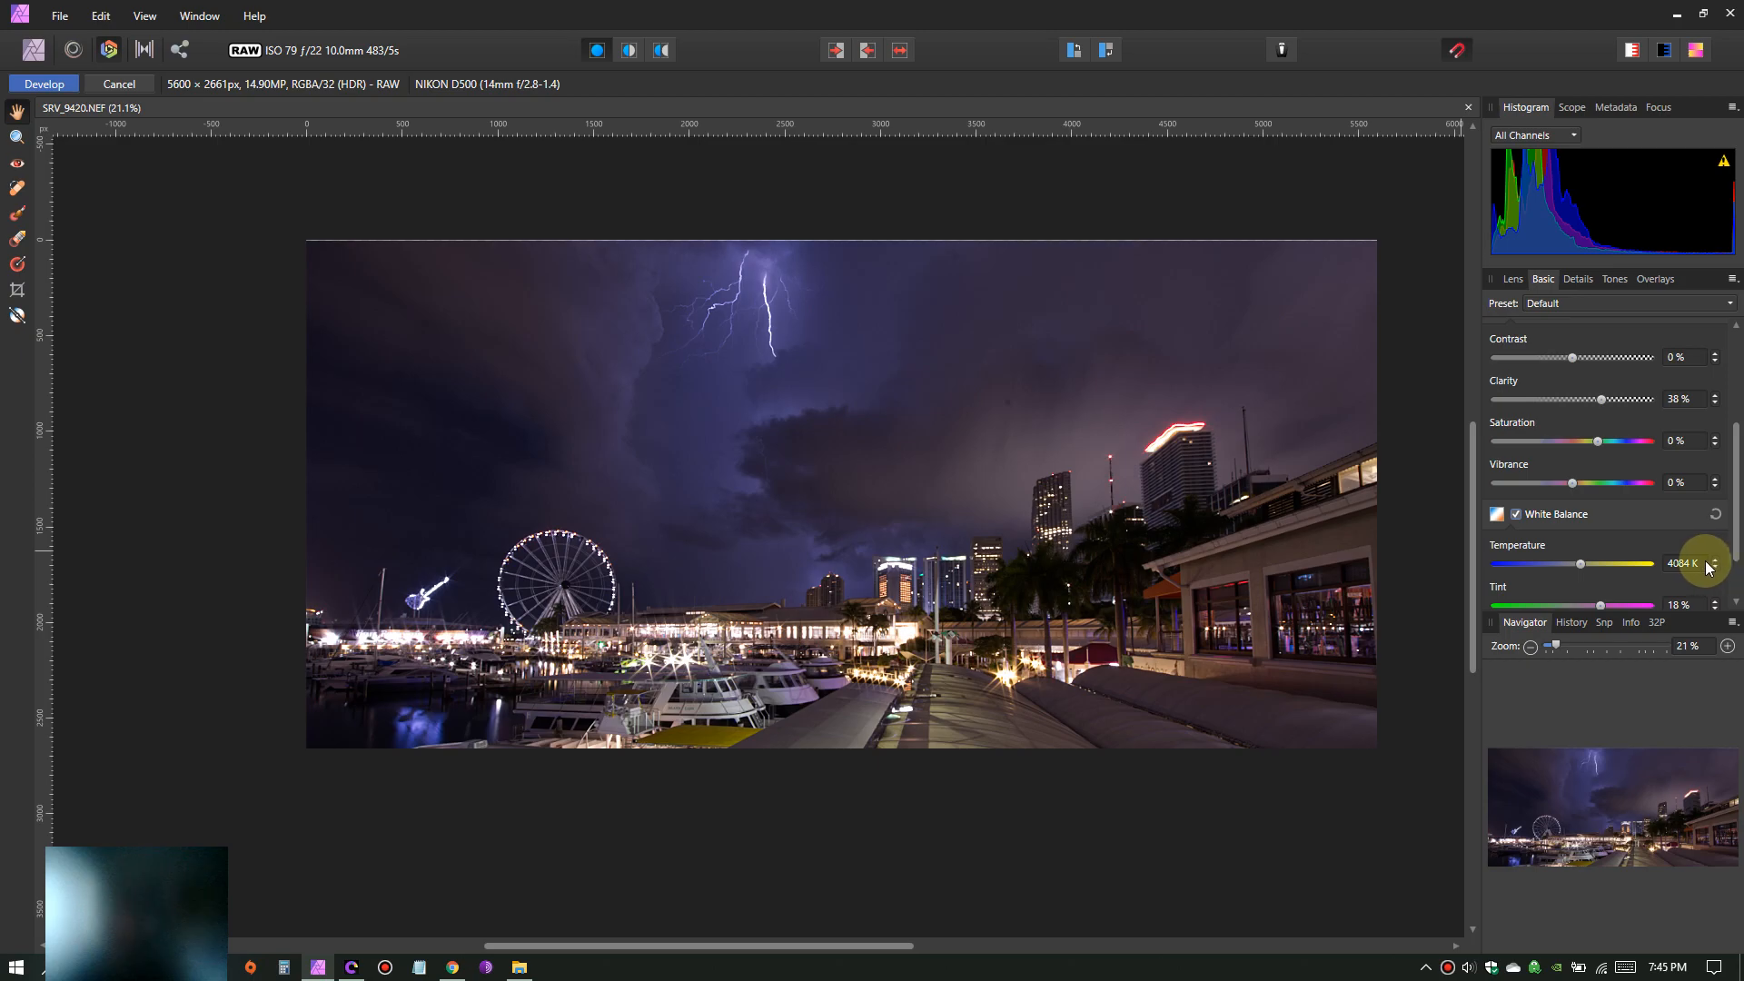
Nudge the White Balance temperature up to about 4101 K, keeping Tint at 18%.
mouse_move(1583, 565)
mouse_down()
mouse_move(1646, 563)
mouse_move(1485, 583)
mouse_move(1643, 569)
mouse_move(1572, 583)
mouse_up()
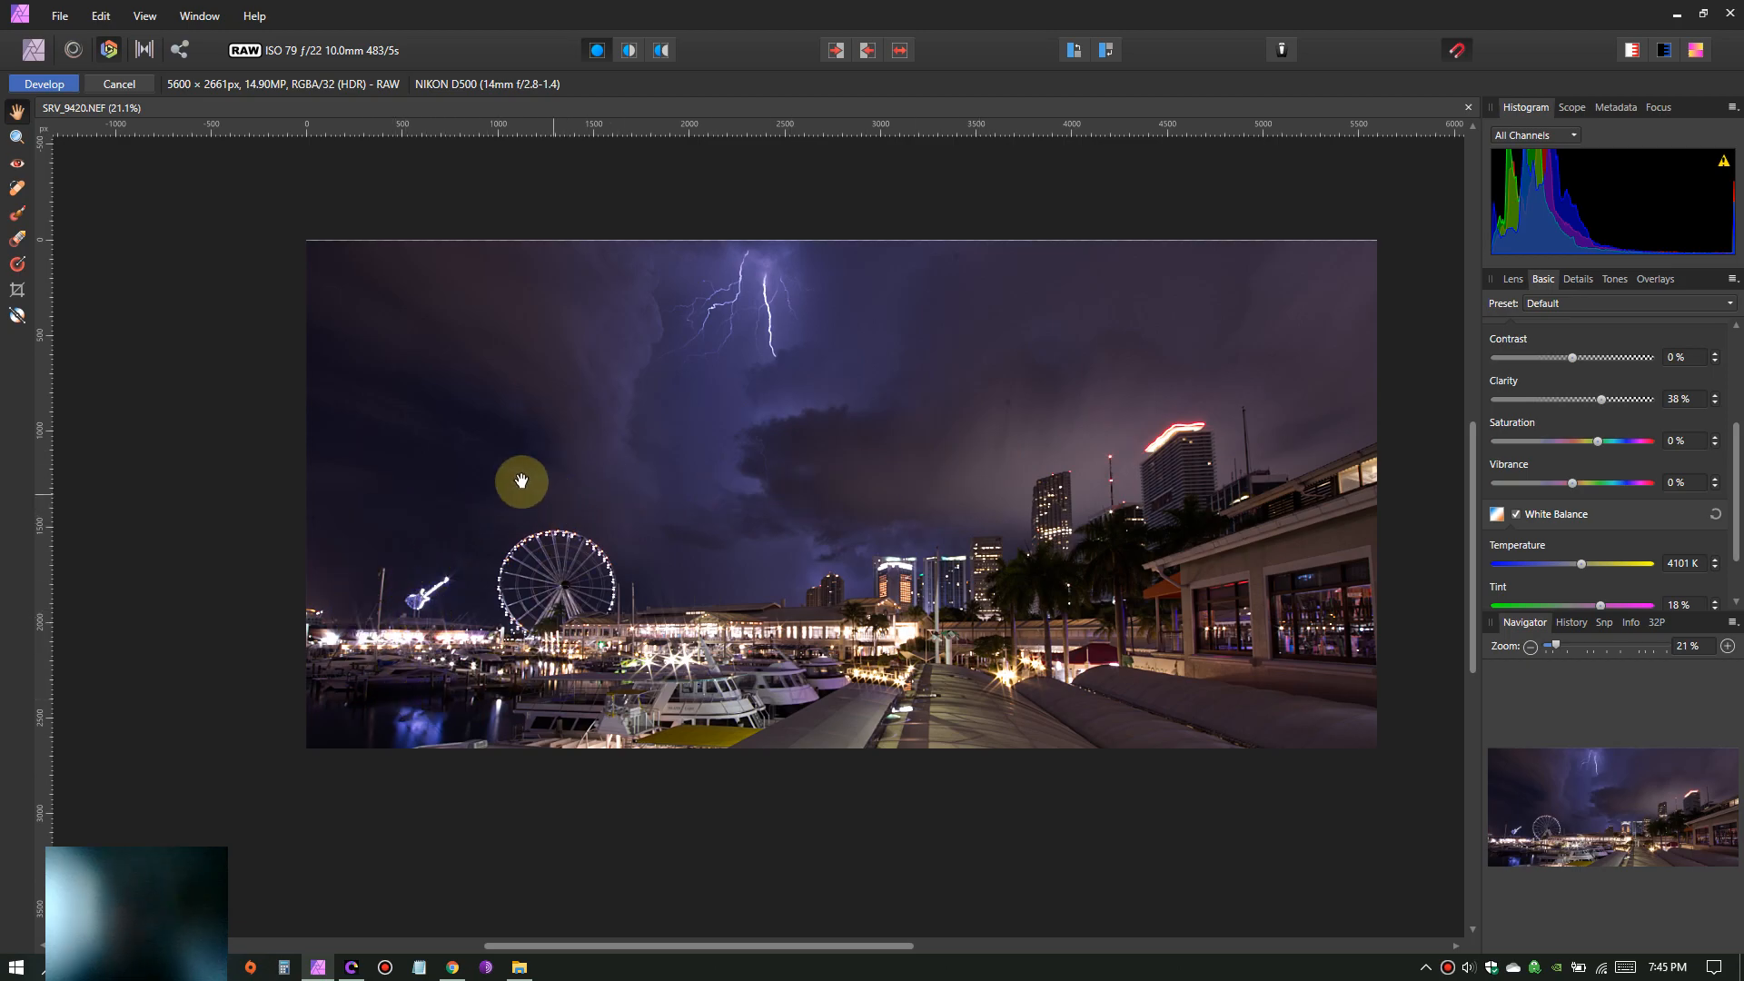
drag(928, 514, 869, 535)
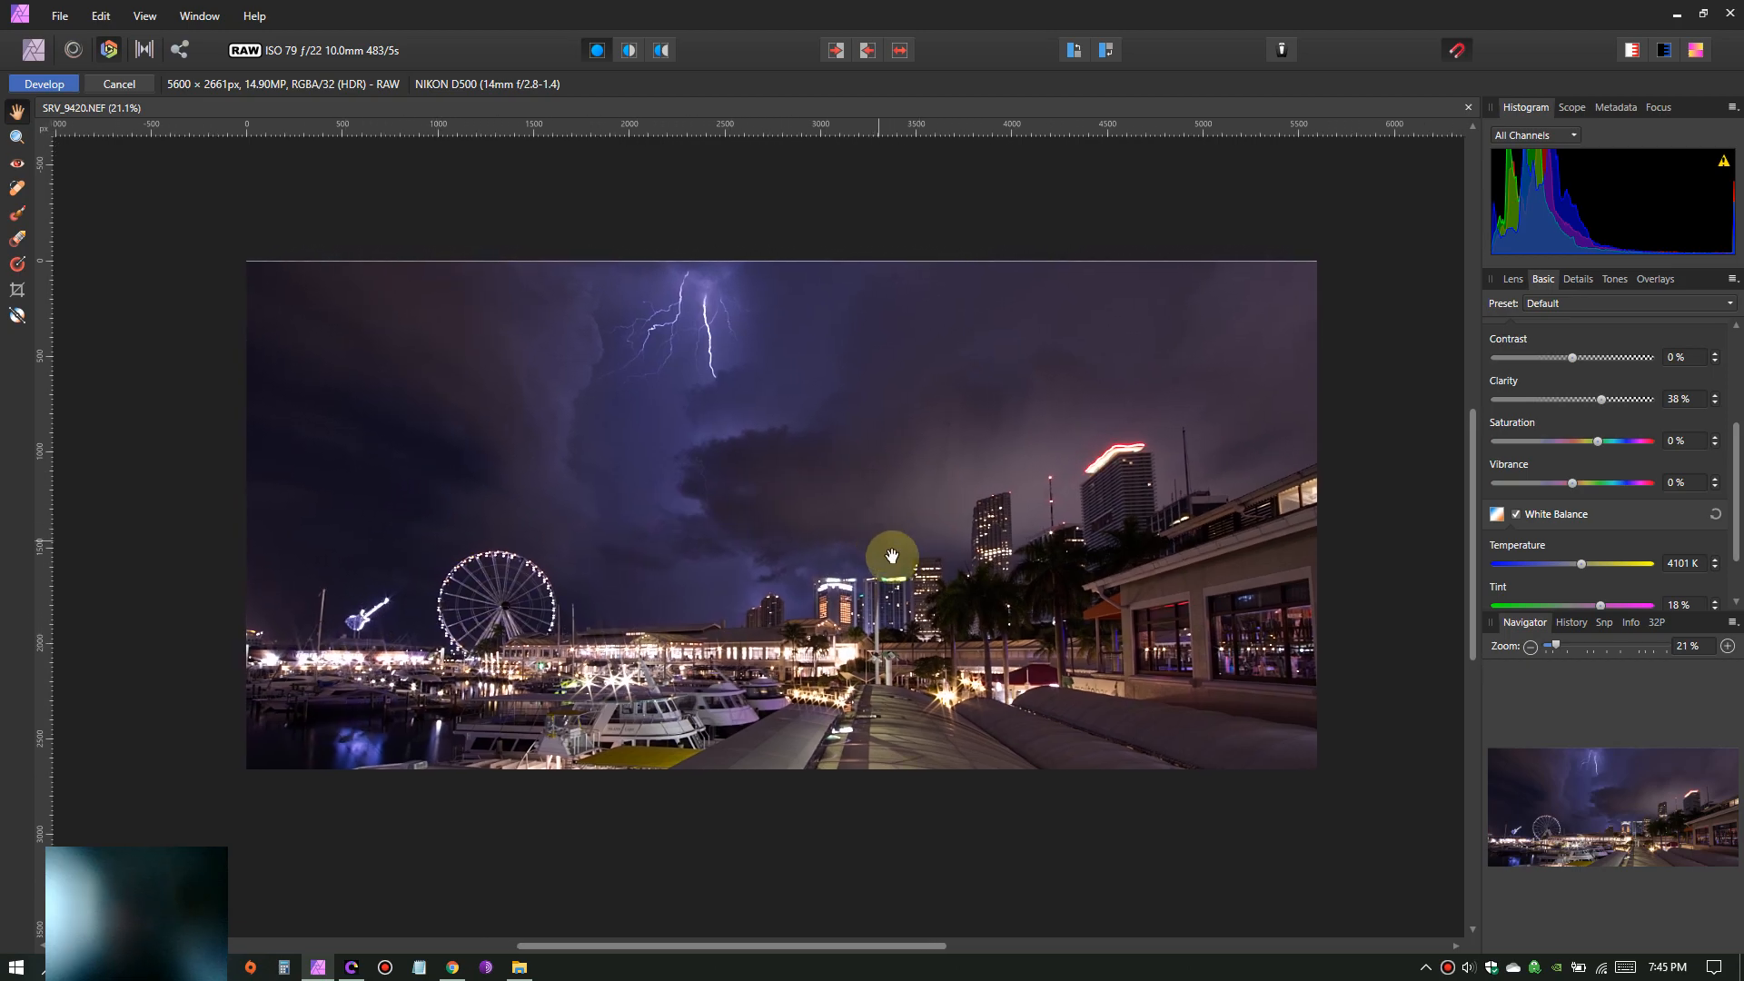
Turn on Split View and drag the before/after divider across the panorama.
click(631, 53)
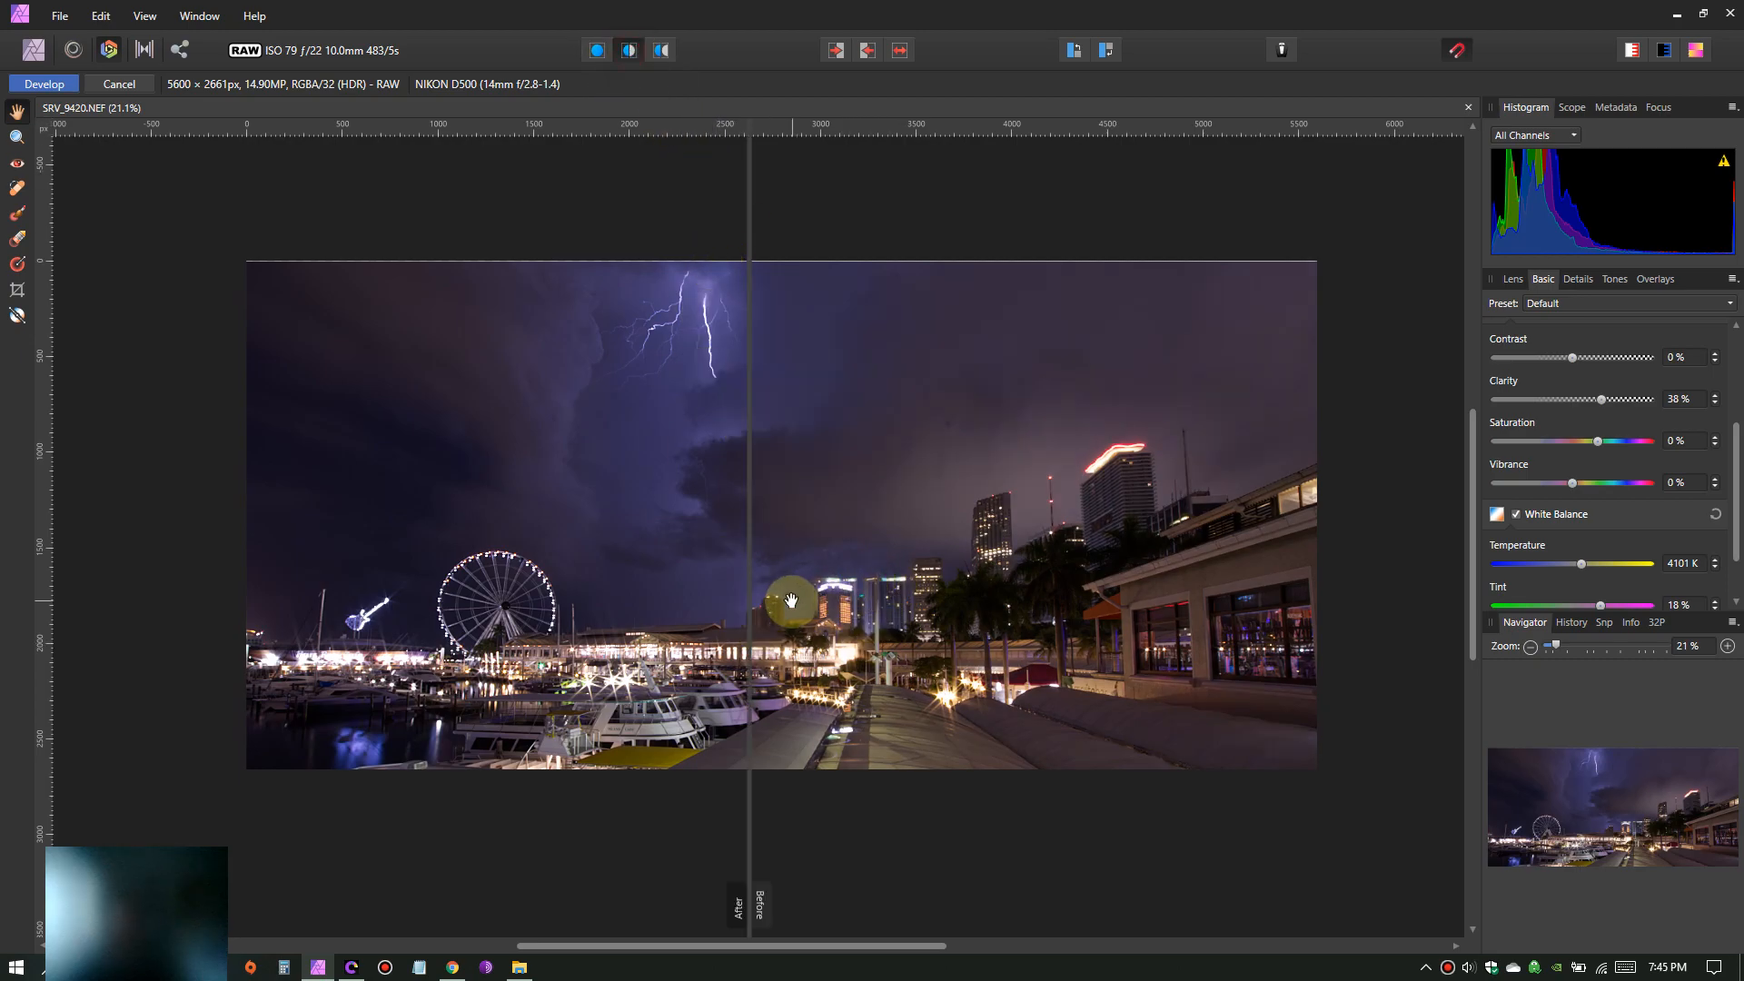
drag(750, 611, 1353, 625)
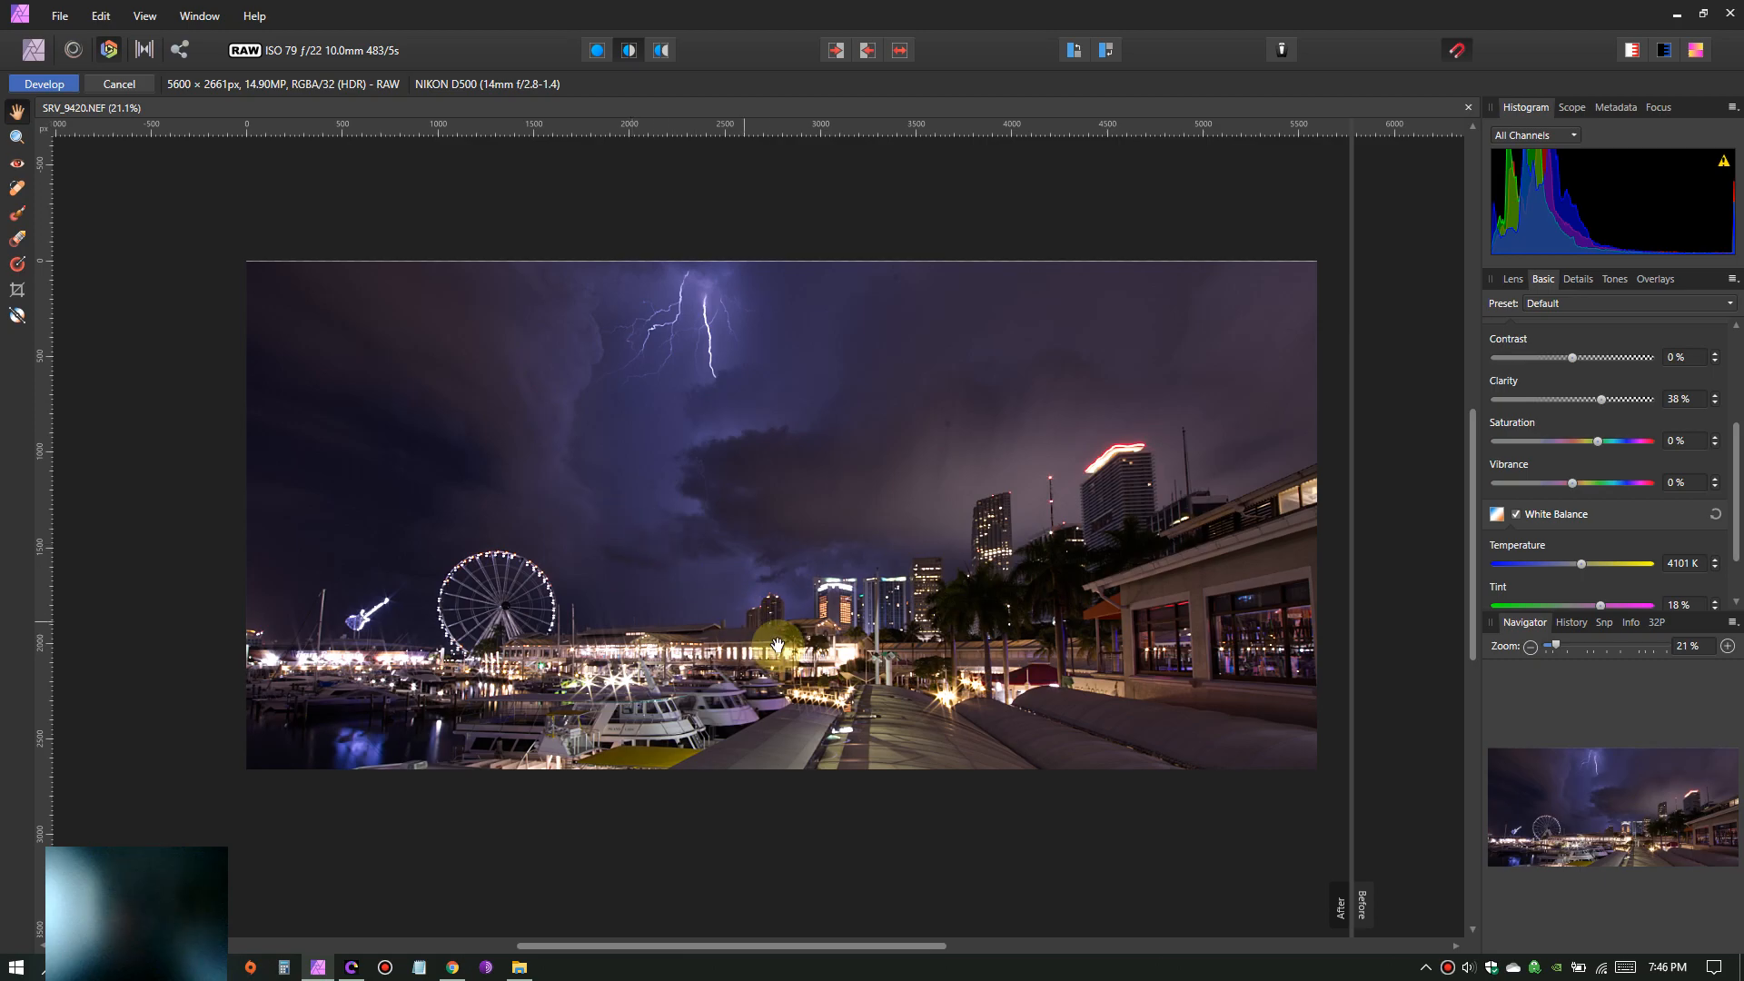
drag(1351, 618, 738, 695)
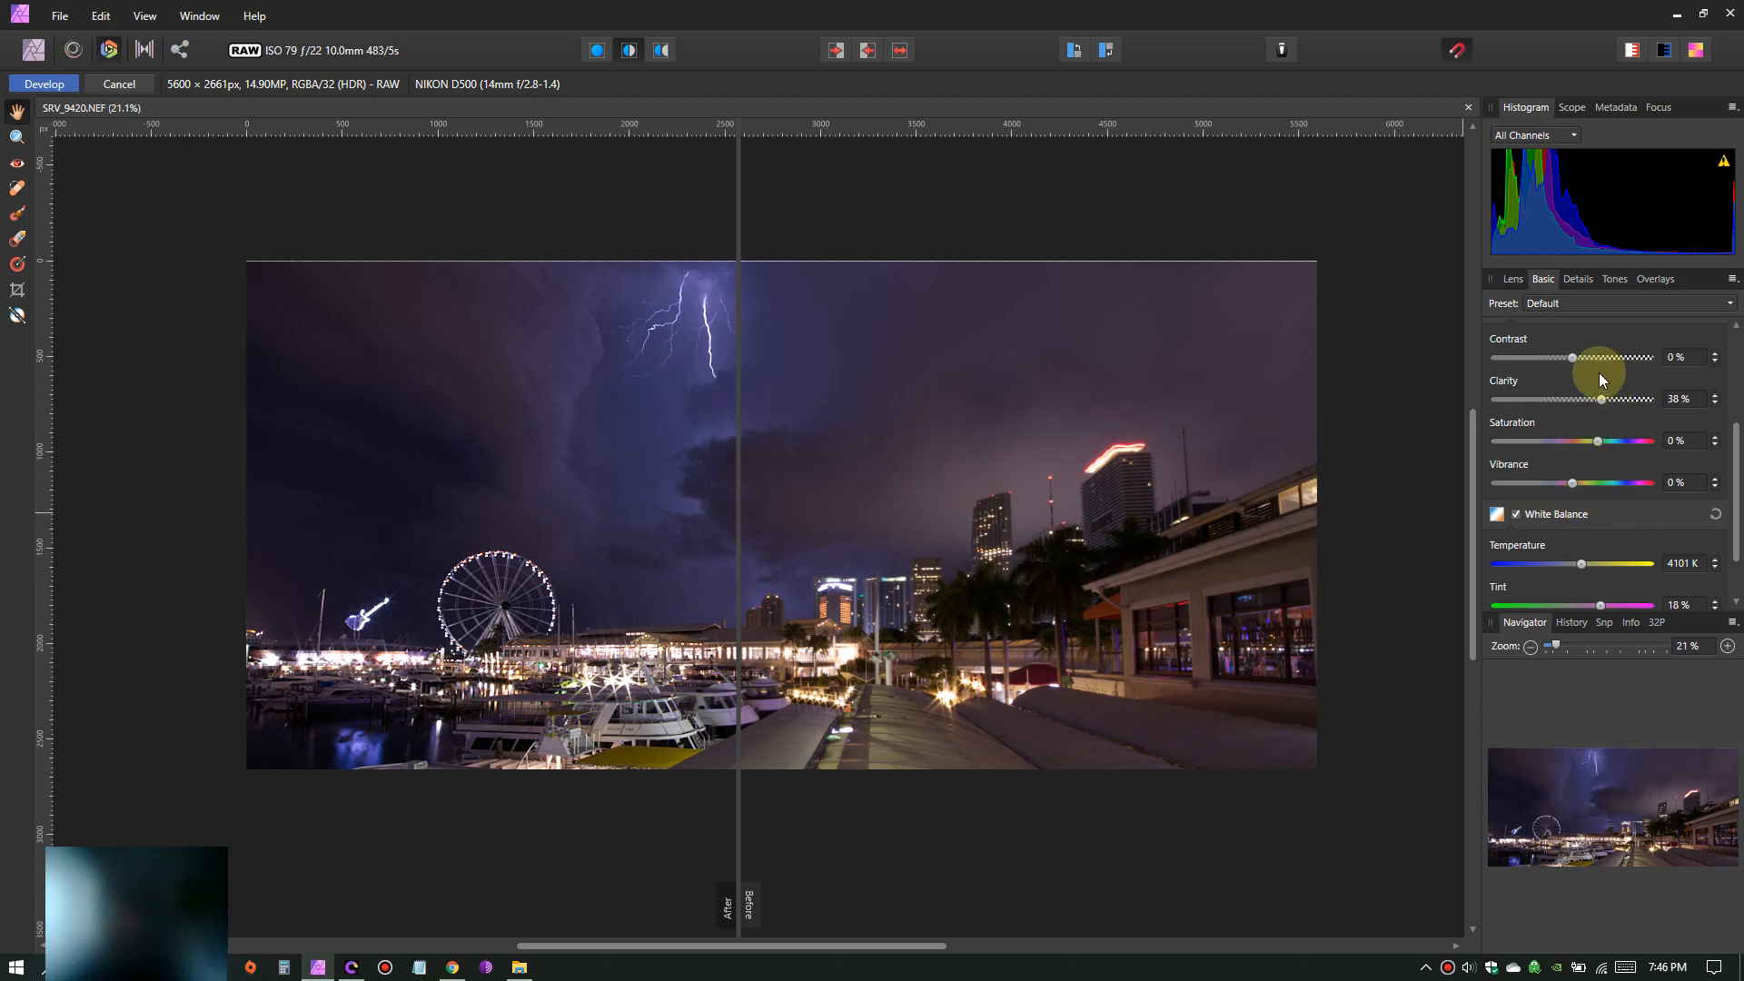
Fine-tune Brightness while sweeping the divider across the Ferris wheel and the whole photo.
drag(1735, 434, 1739, 345)
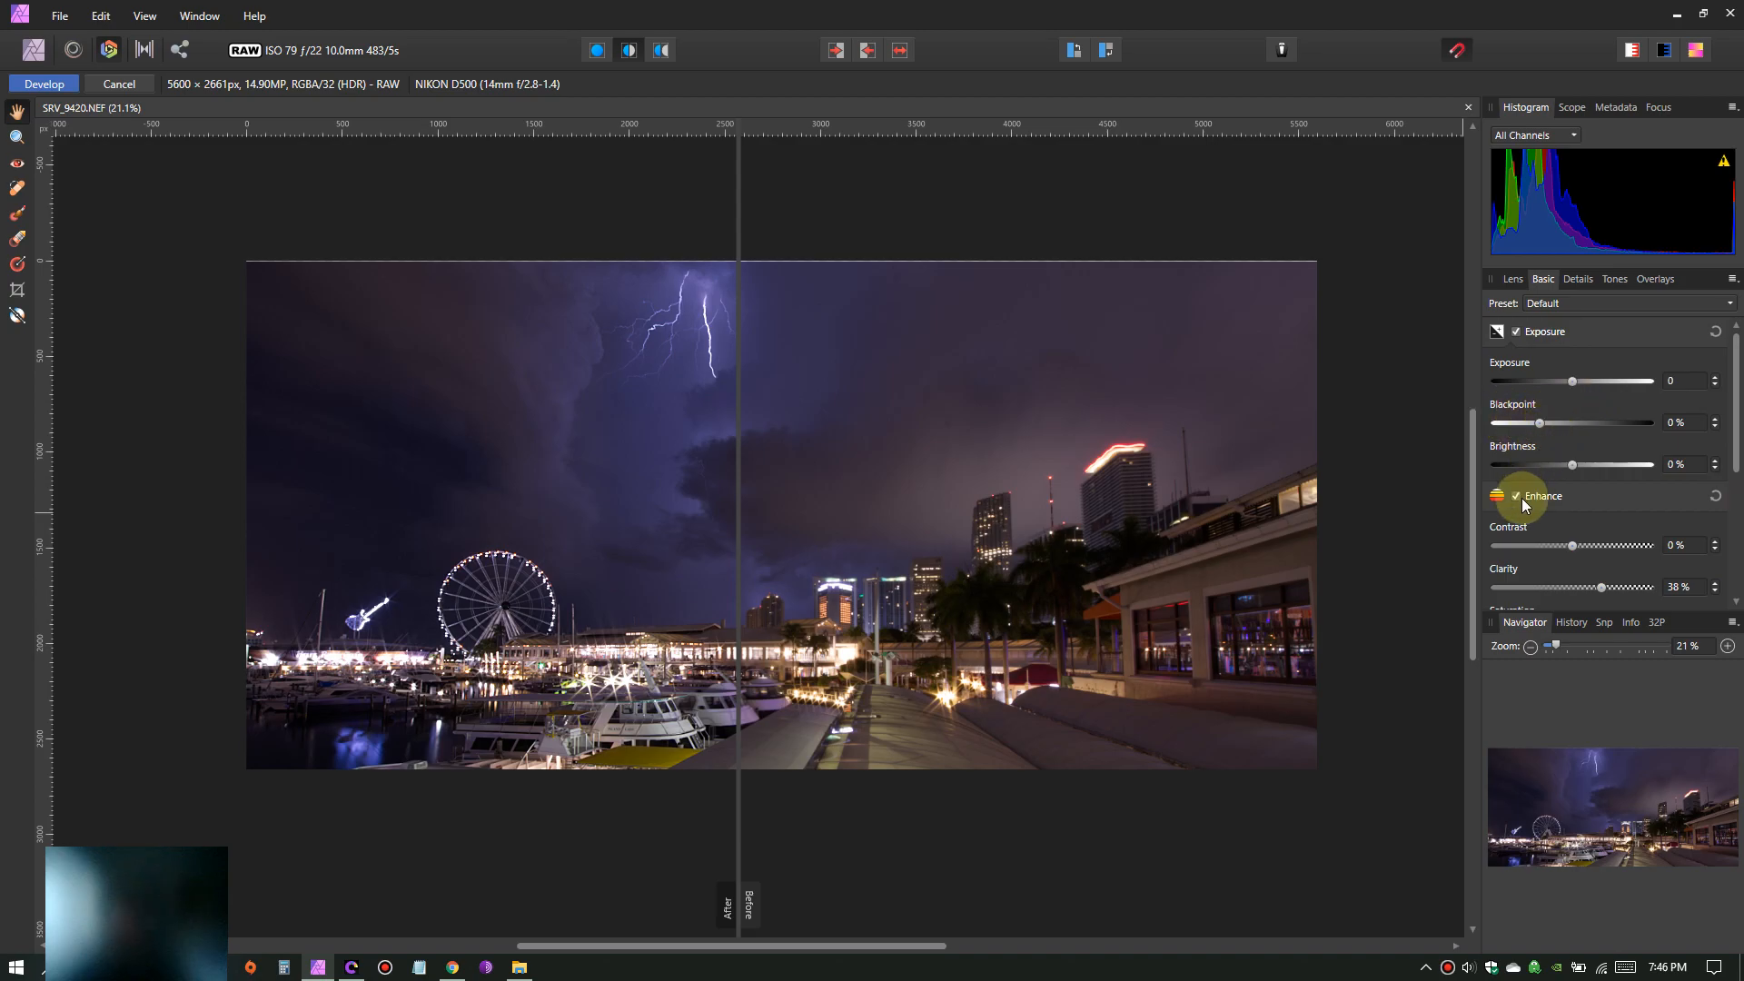
mouse_move(1551, 465)
mouse_down()
mouse_move(1493, 470)
mouse_move(1654, 467)
mouse_move(1496, 474)
mouse_move(1564, 482)
mouse_up()
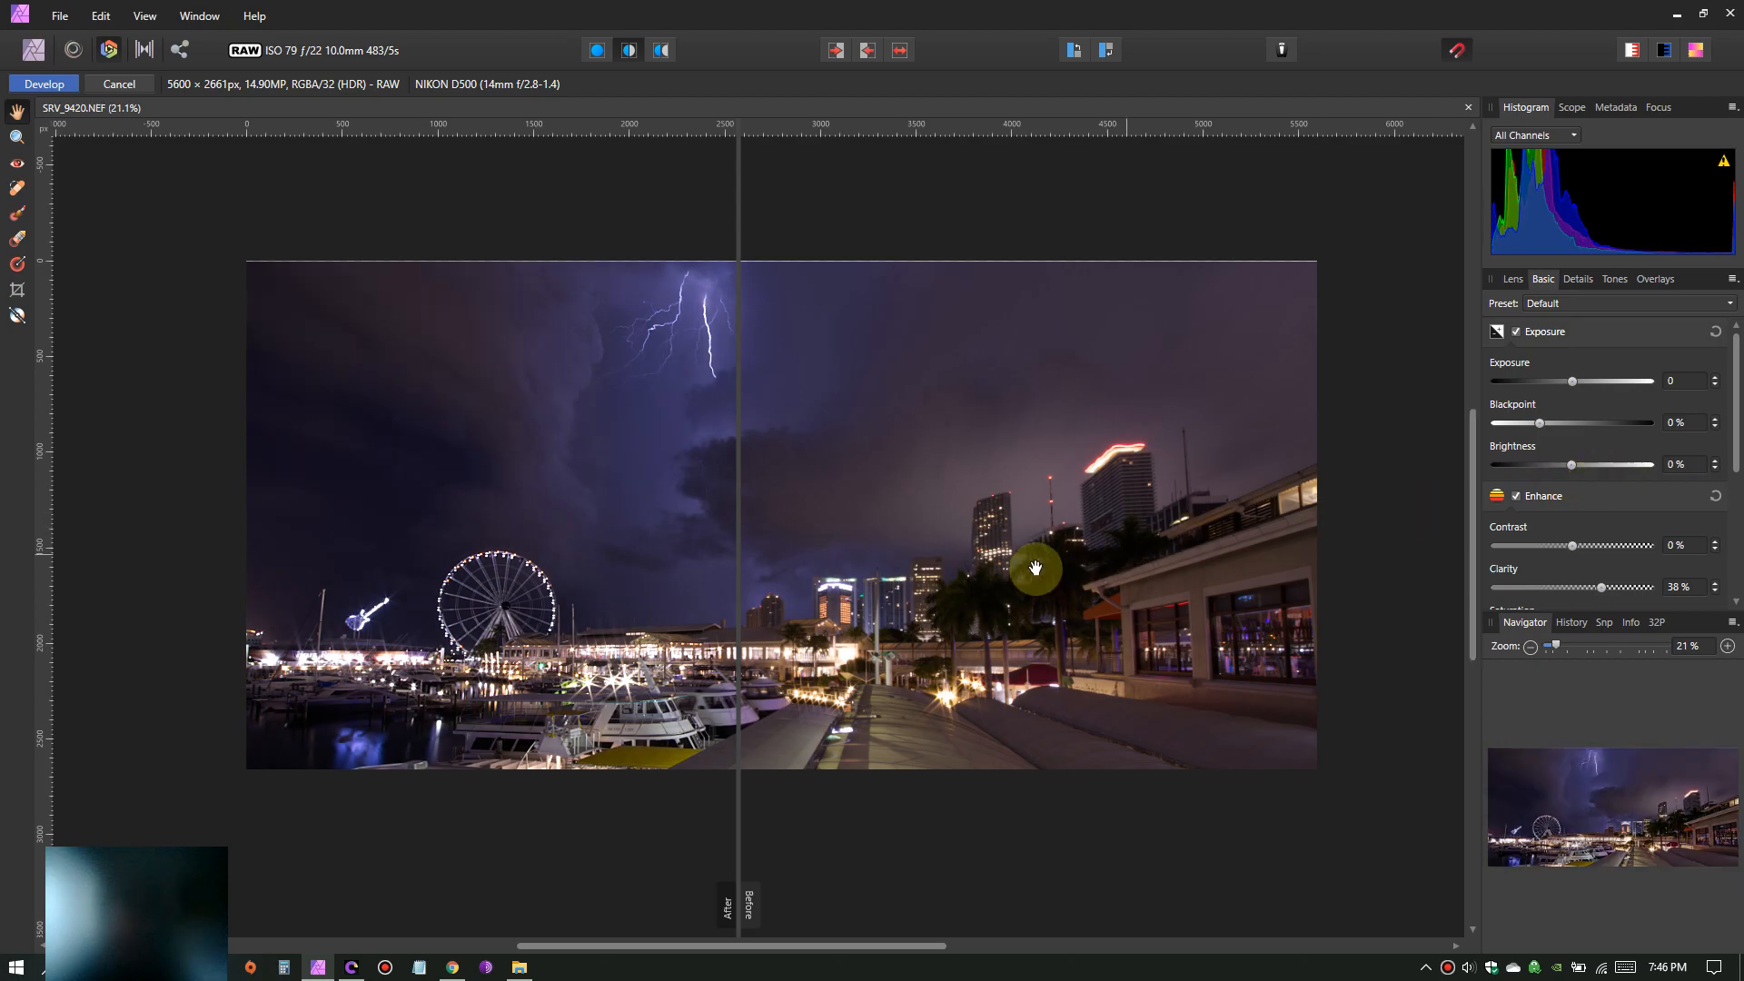
drag(738, 592, 771, 576)
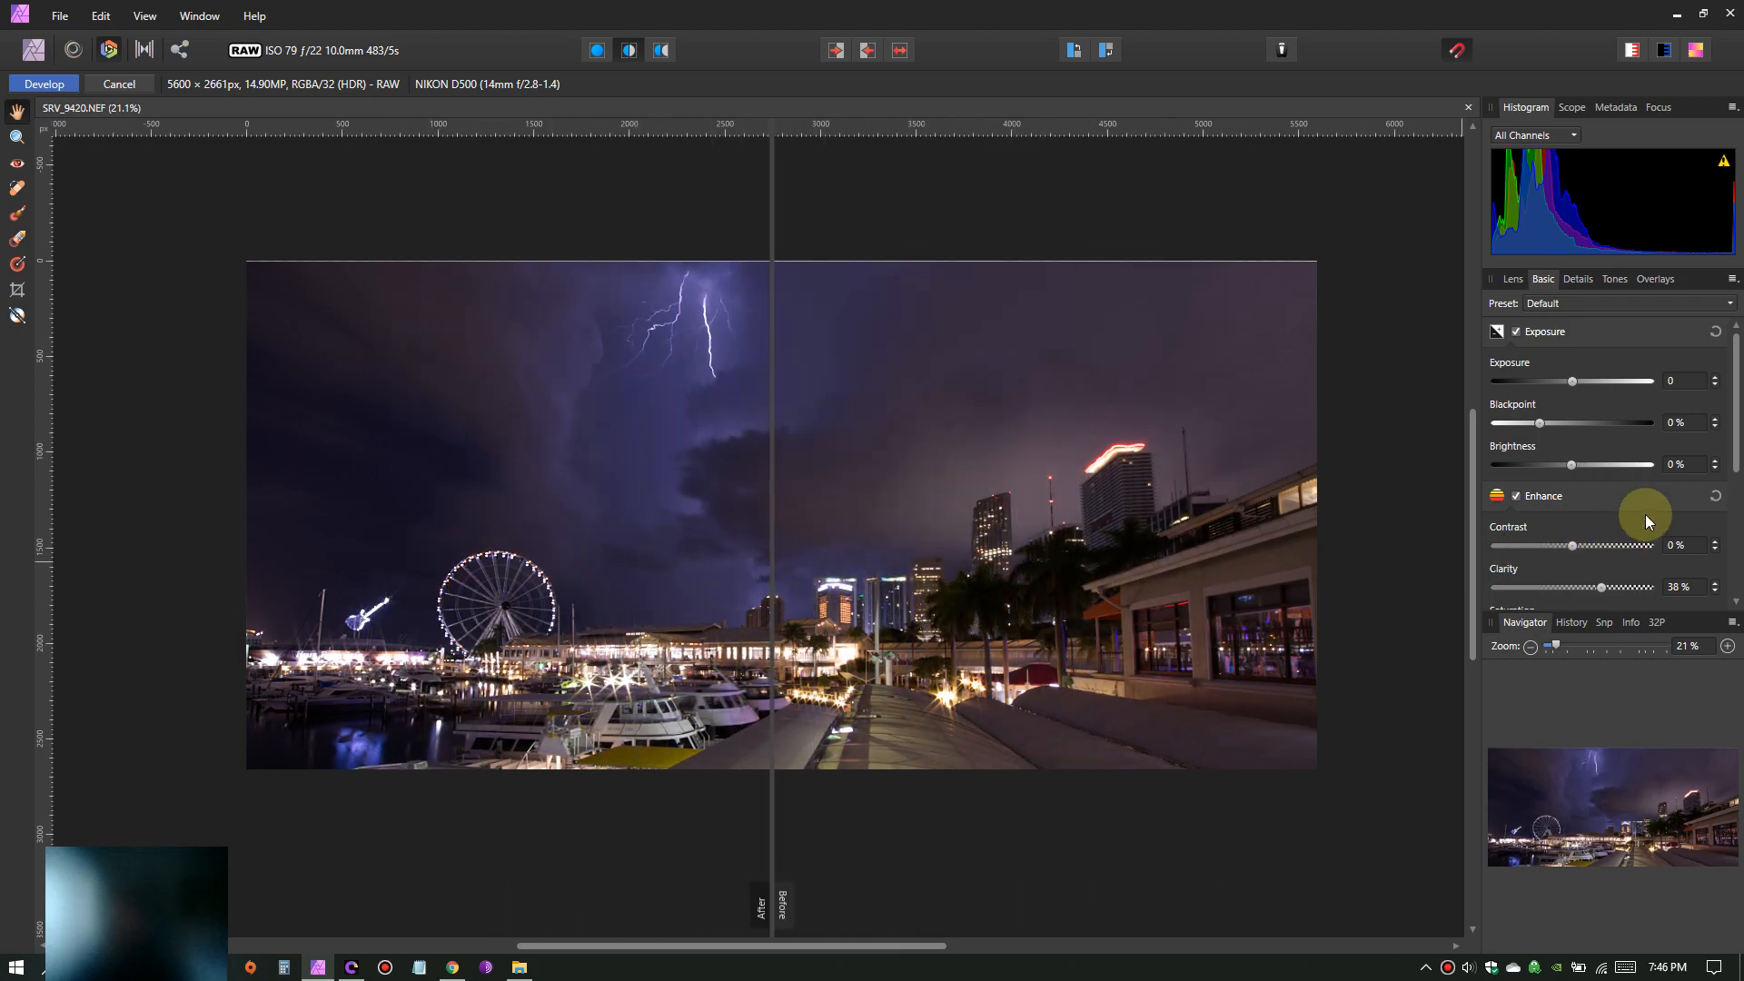
drag(773, 593, 986, 555)
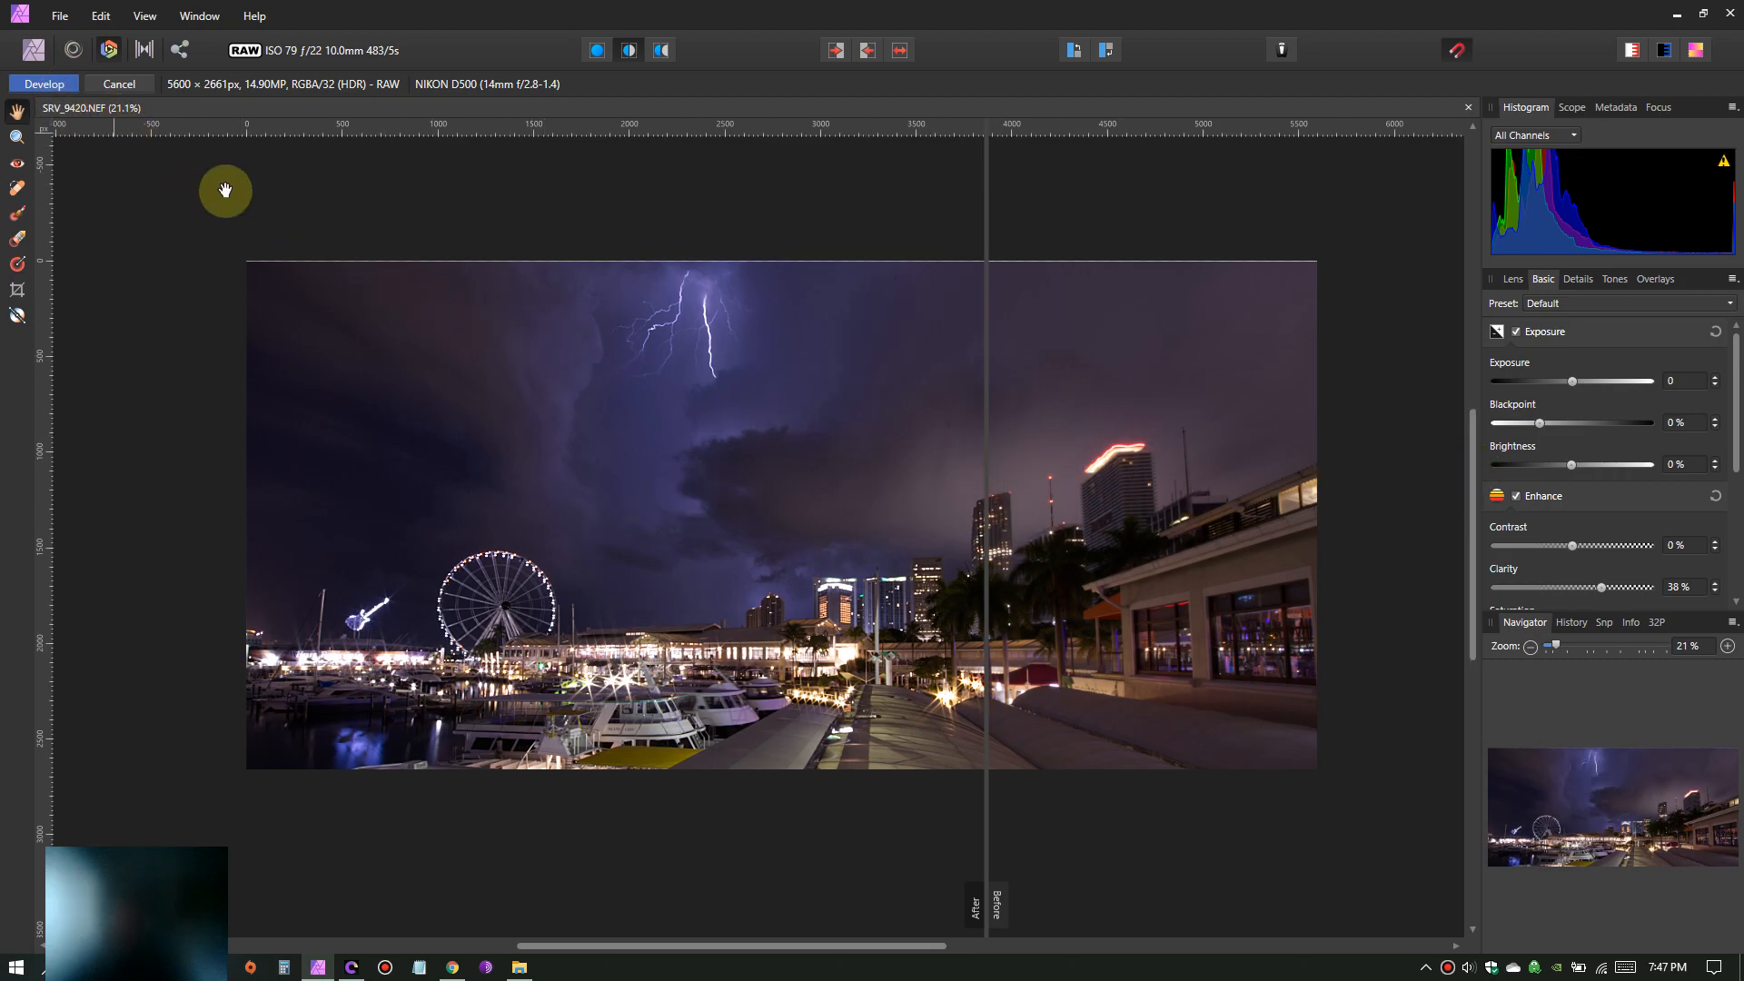
Try darkening the Exposure, then reset it to 0.
drag(1736, 392, 1736, 540)
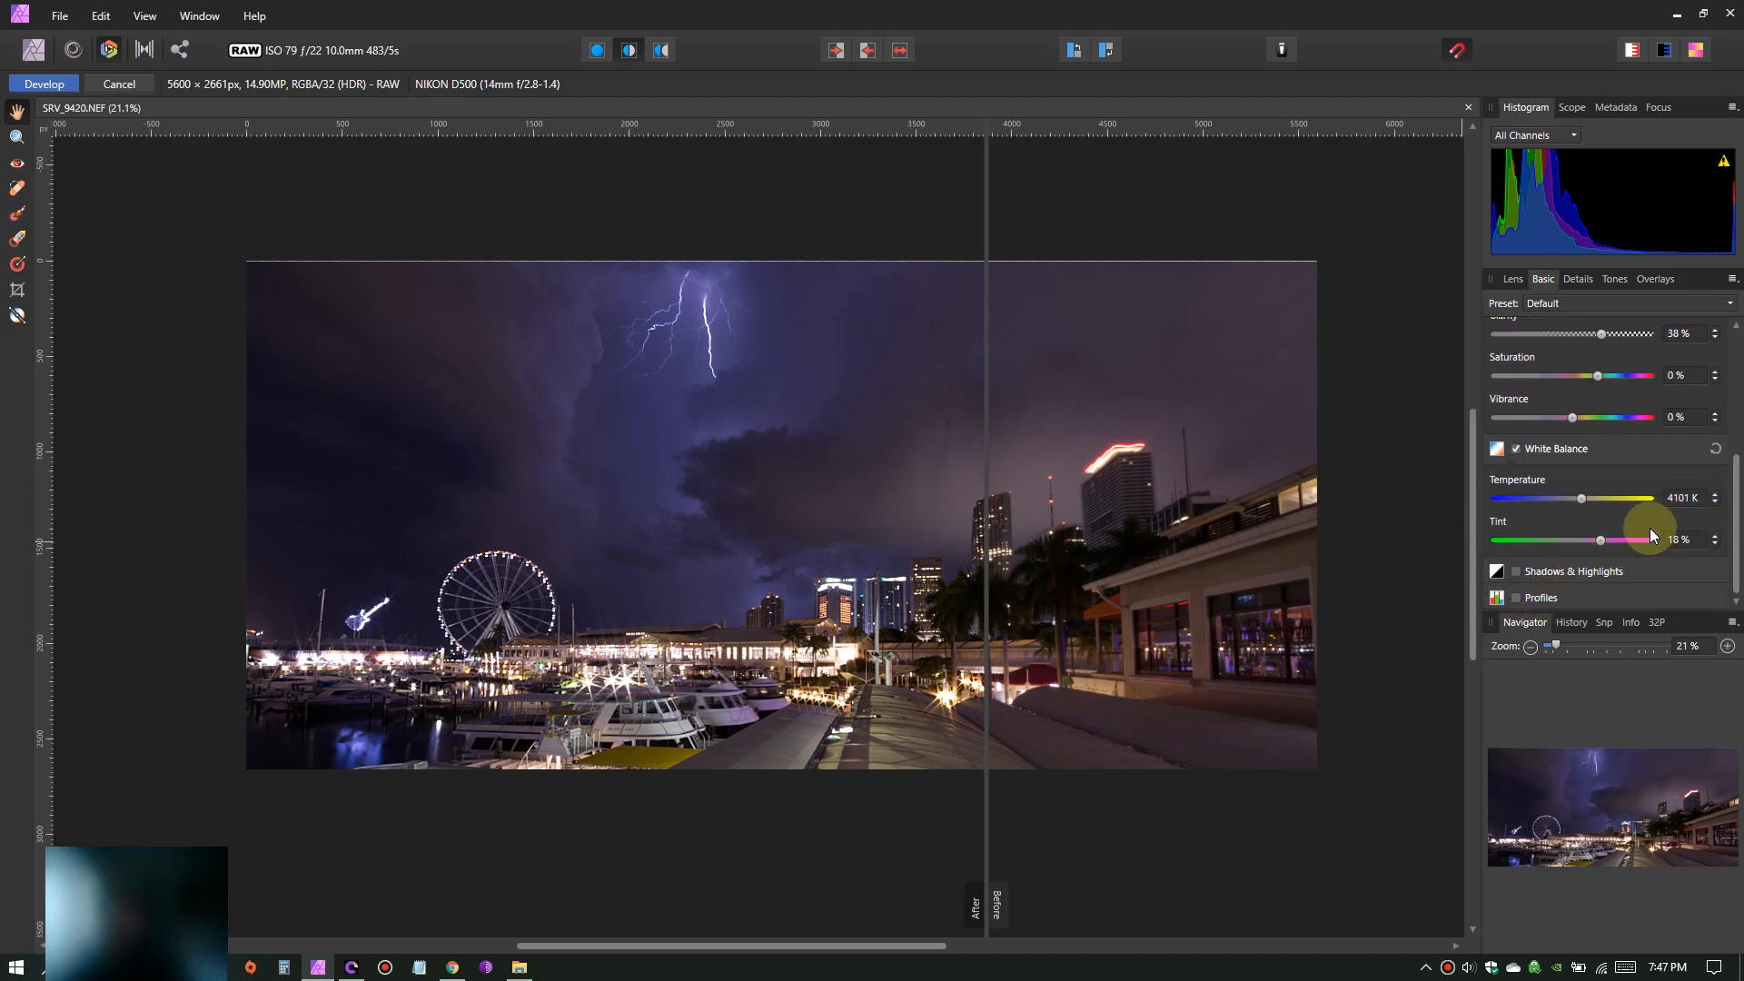
drag(1736, 504, 1738, 358)
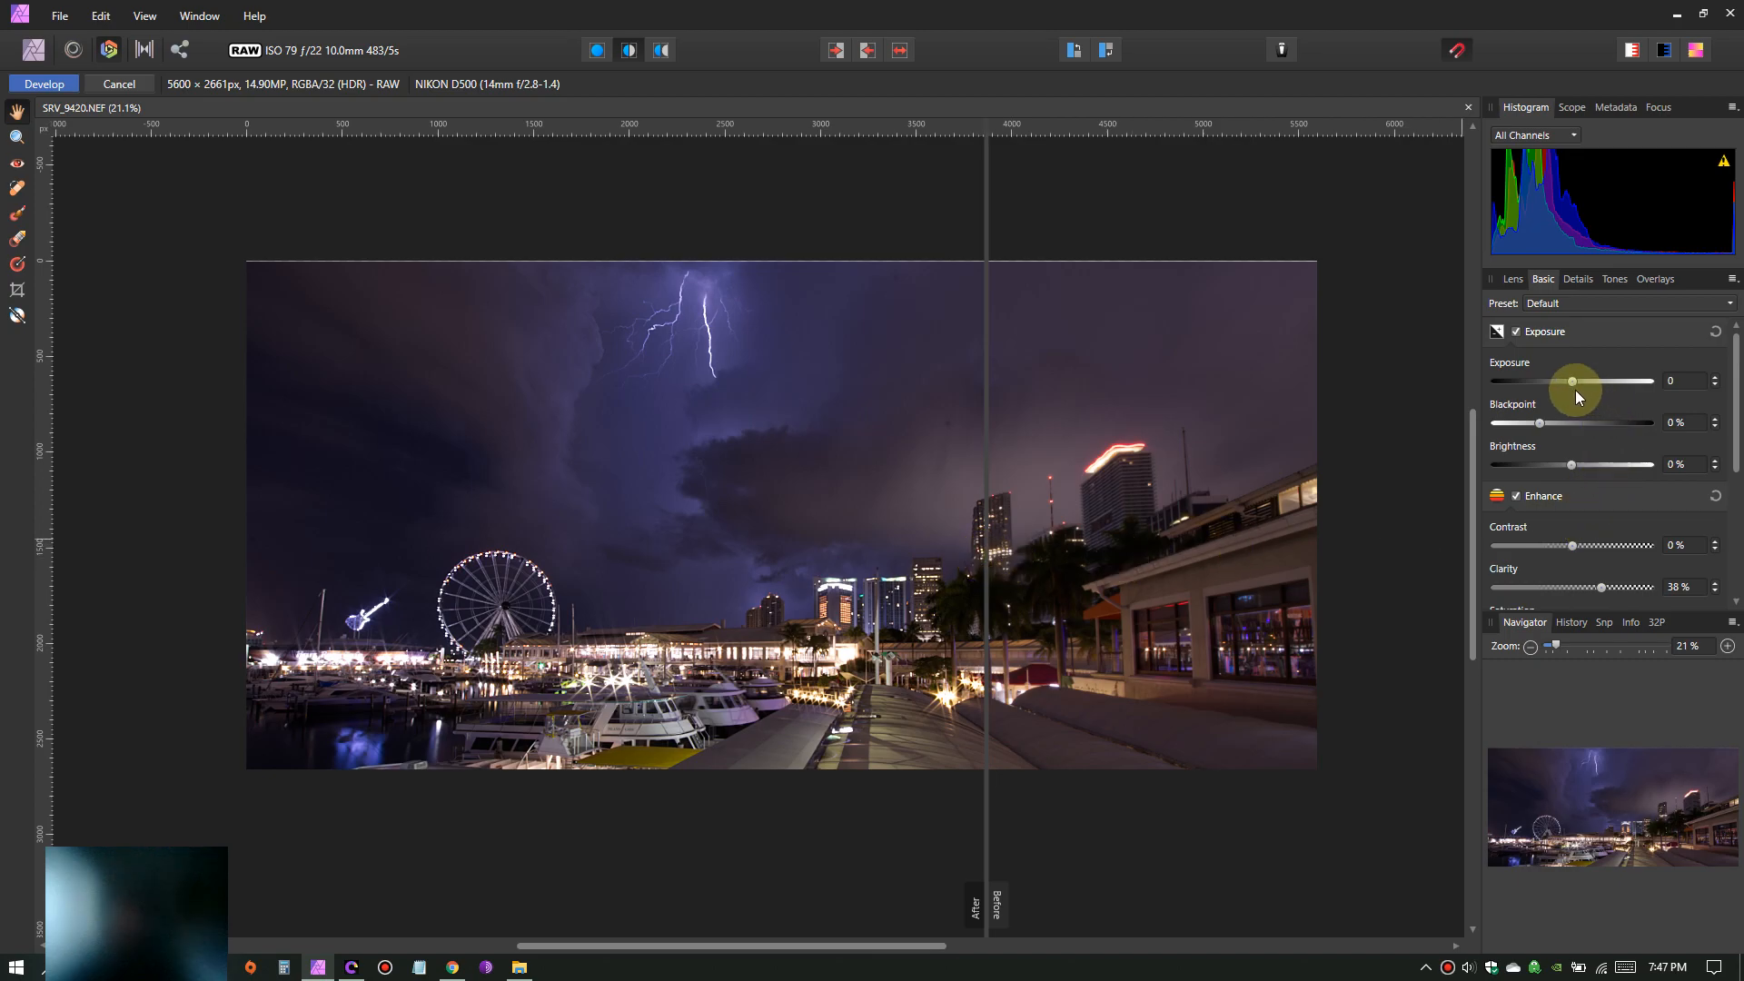
drag(1573, 379, 1598, 438)
click(1716, 332)
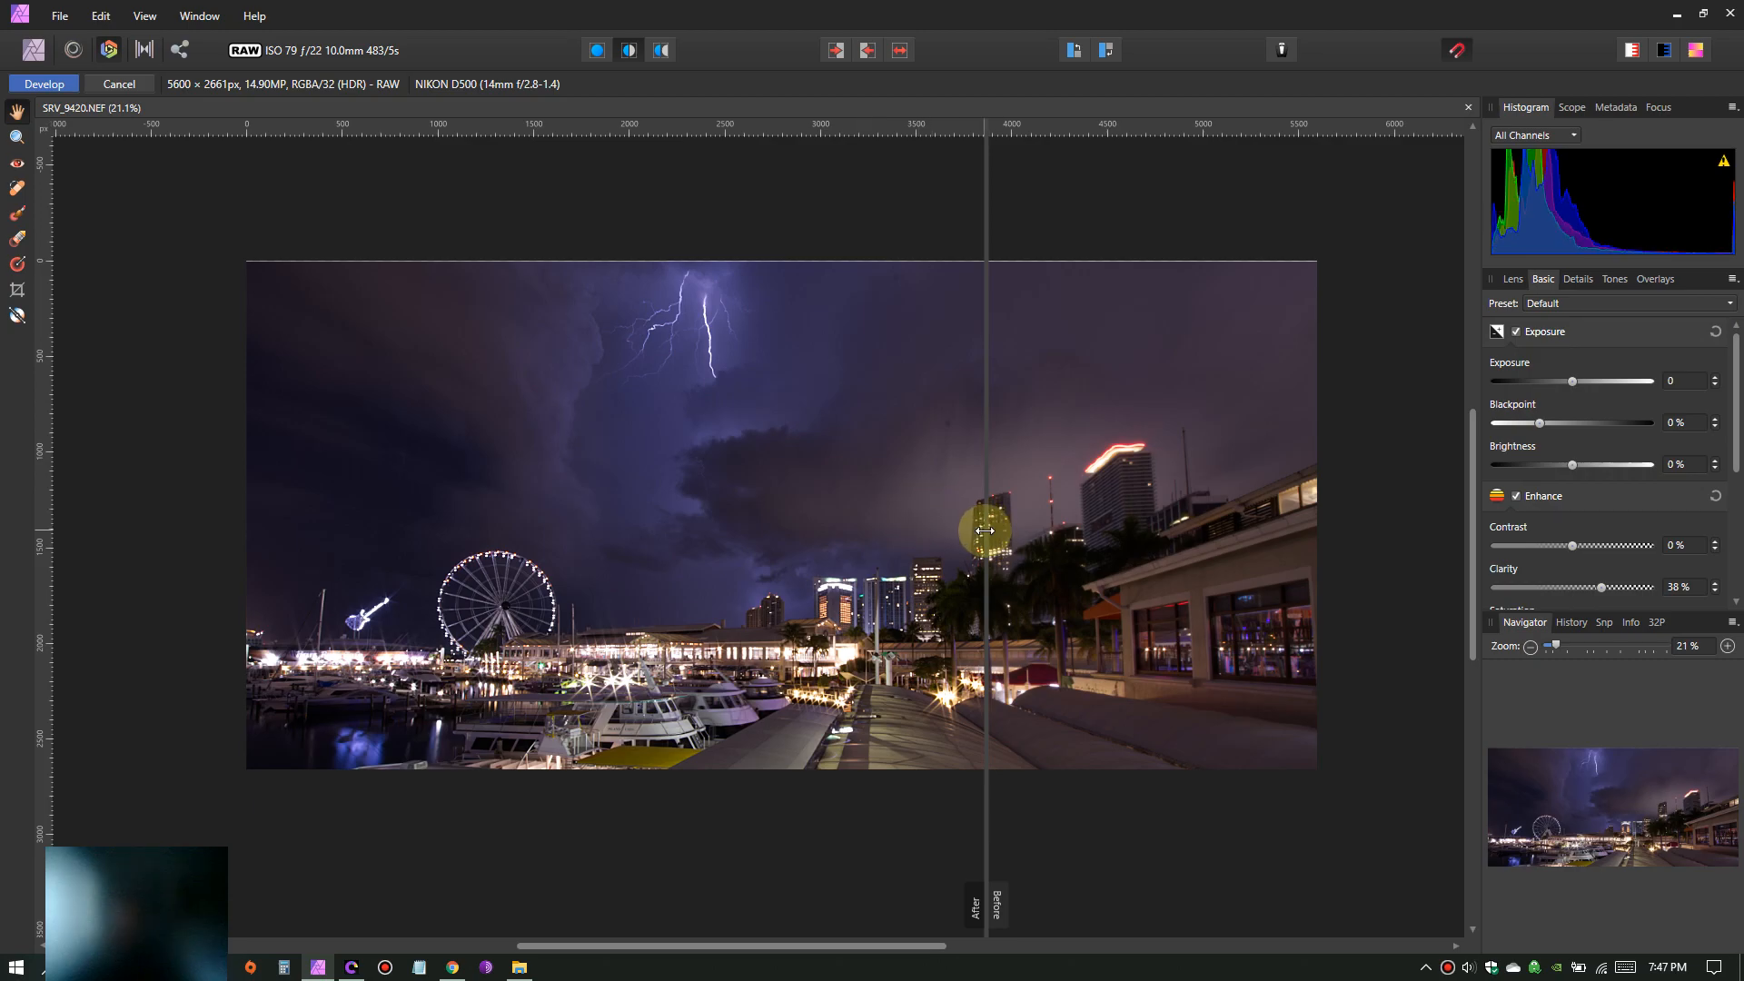
Inspect the zoomed skyline and clouds in split view, then apply the RAW development.
drag(985, 532, 1086, 569)
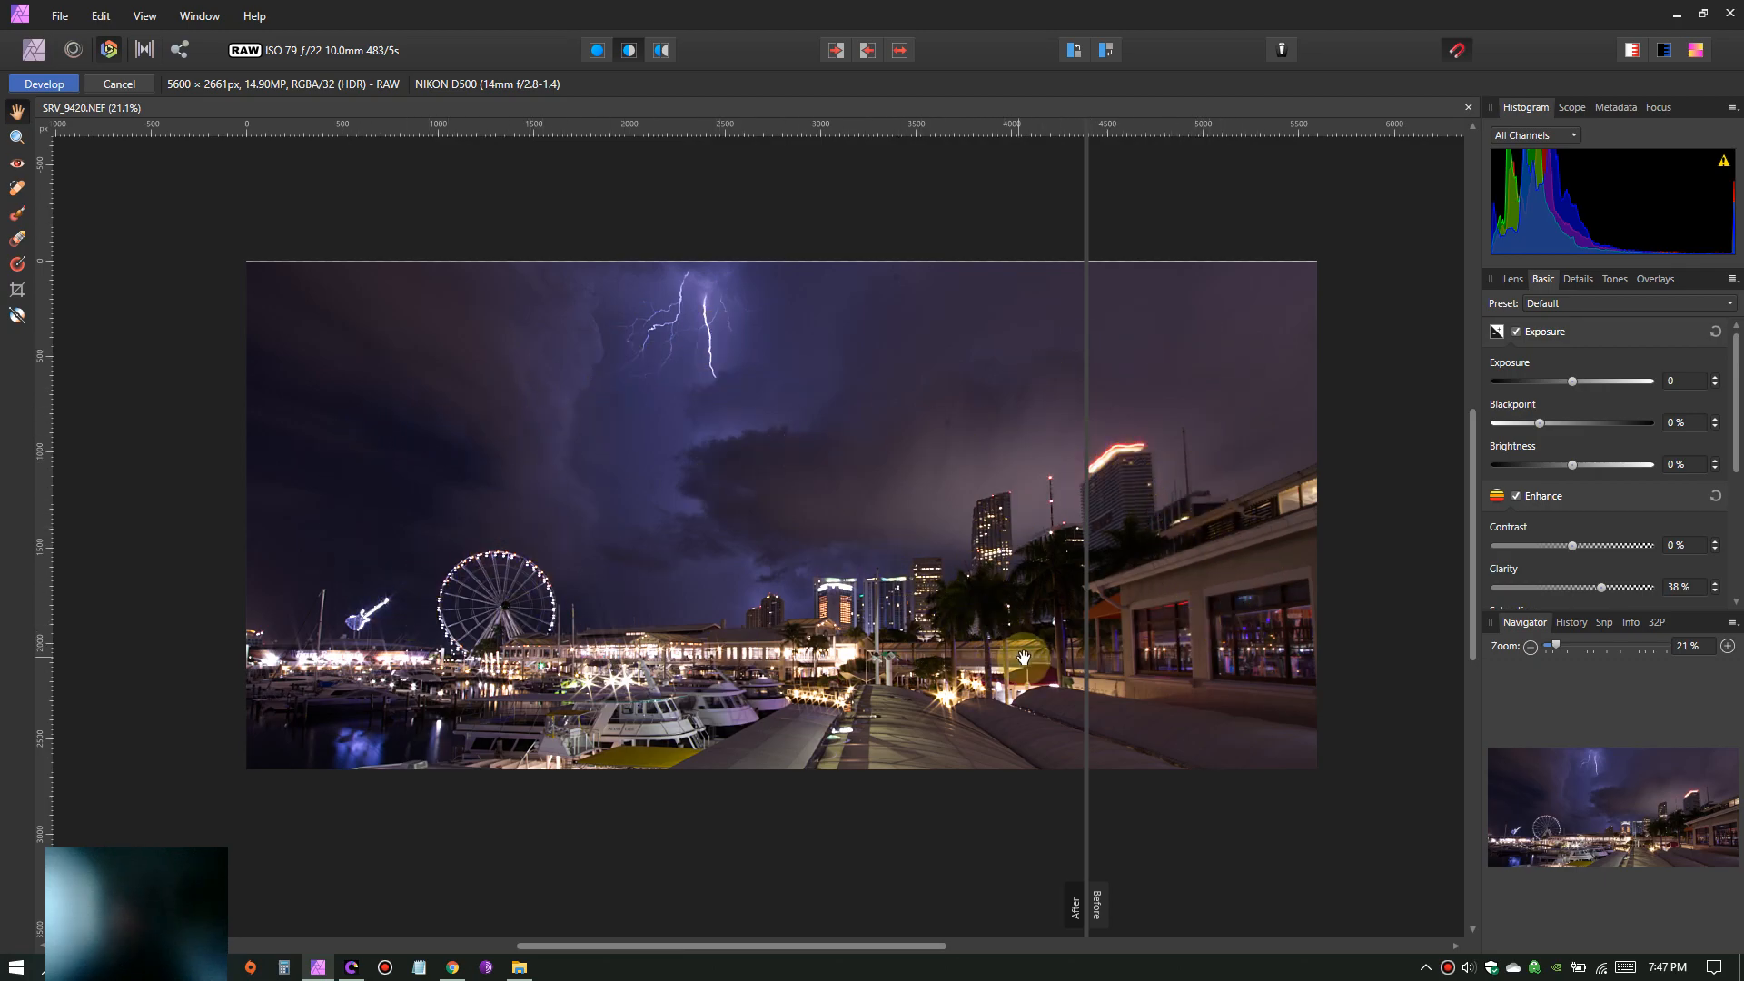
scroll(804, 679, up, 1)
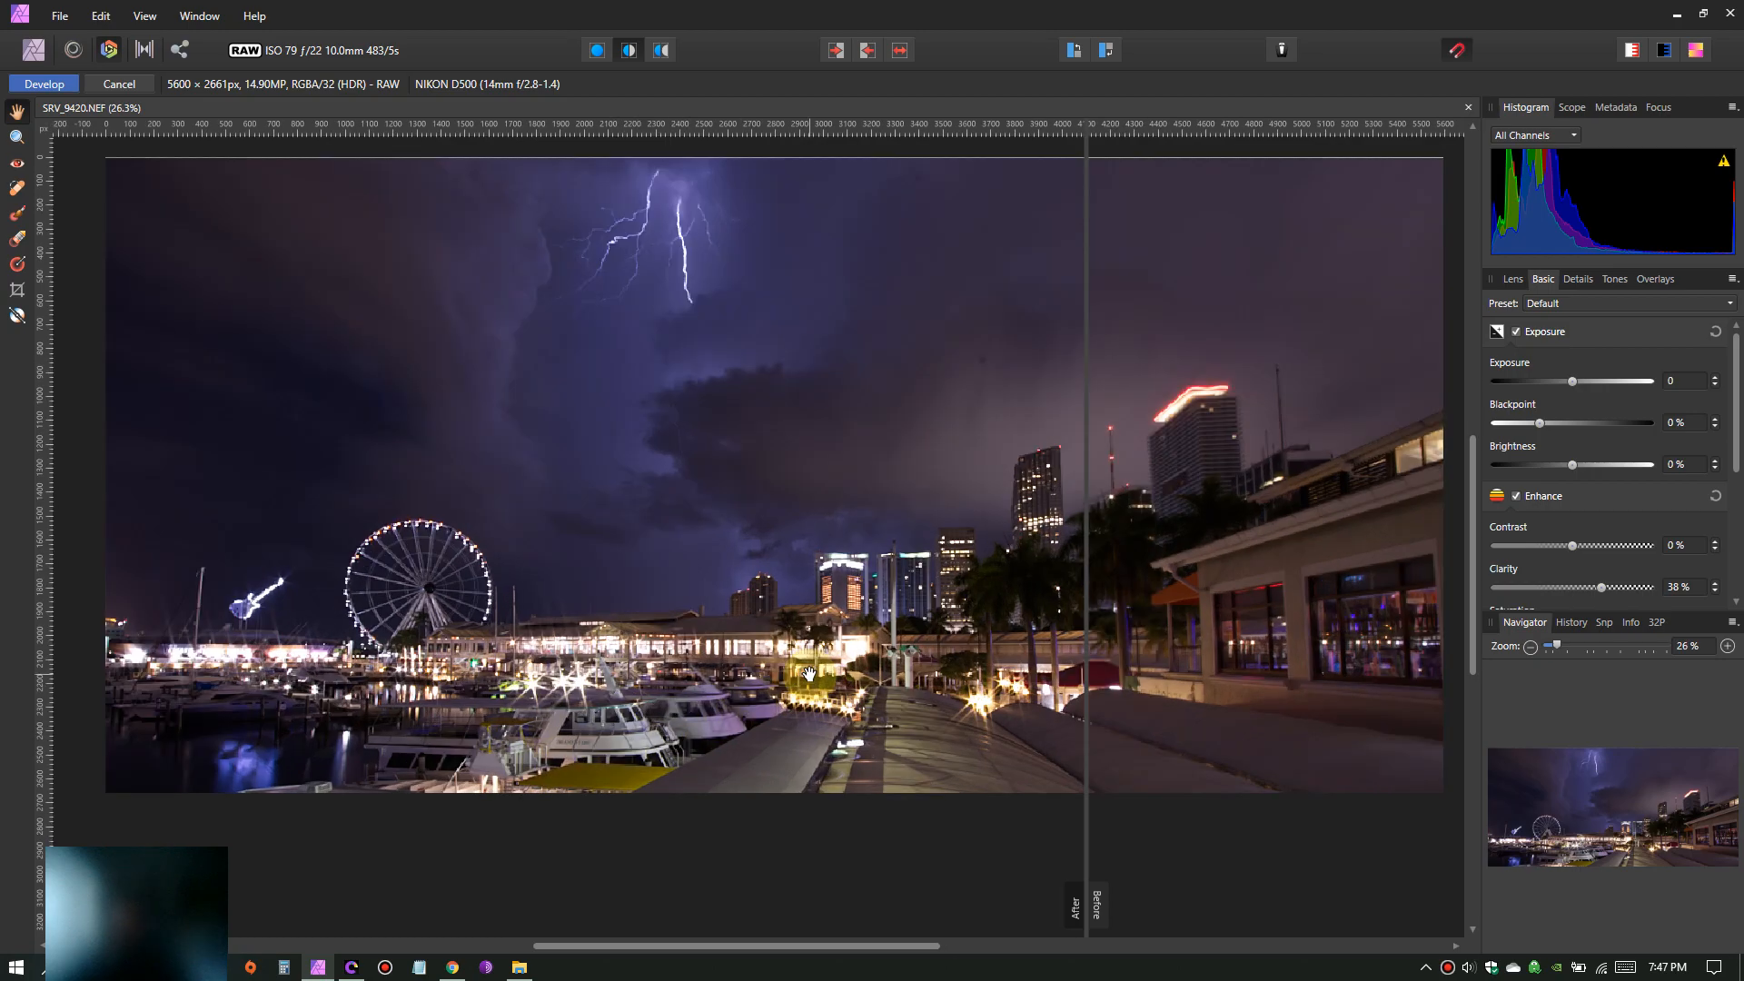
drag(827, 727, 949, 718)
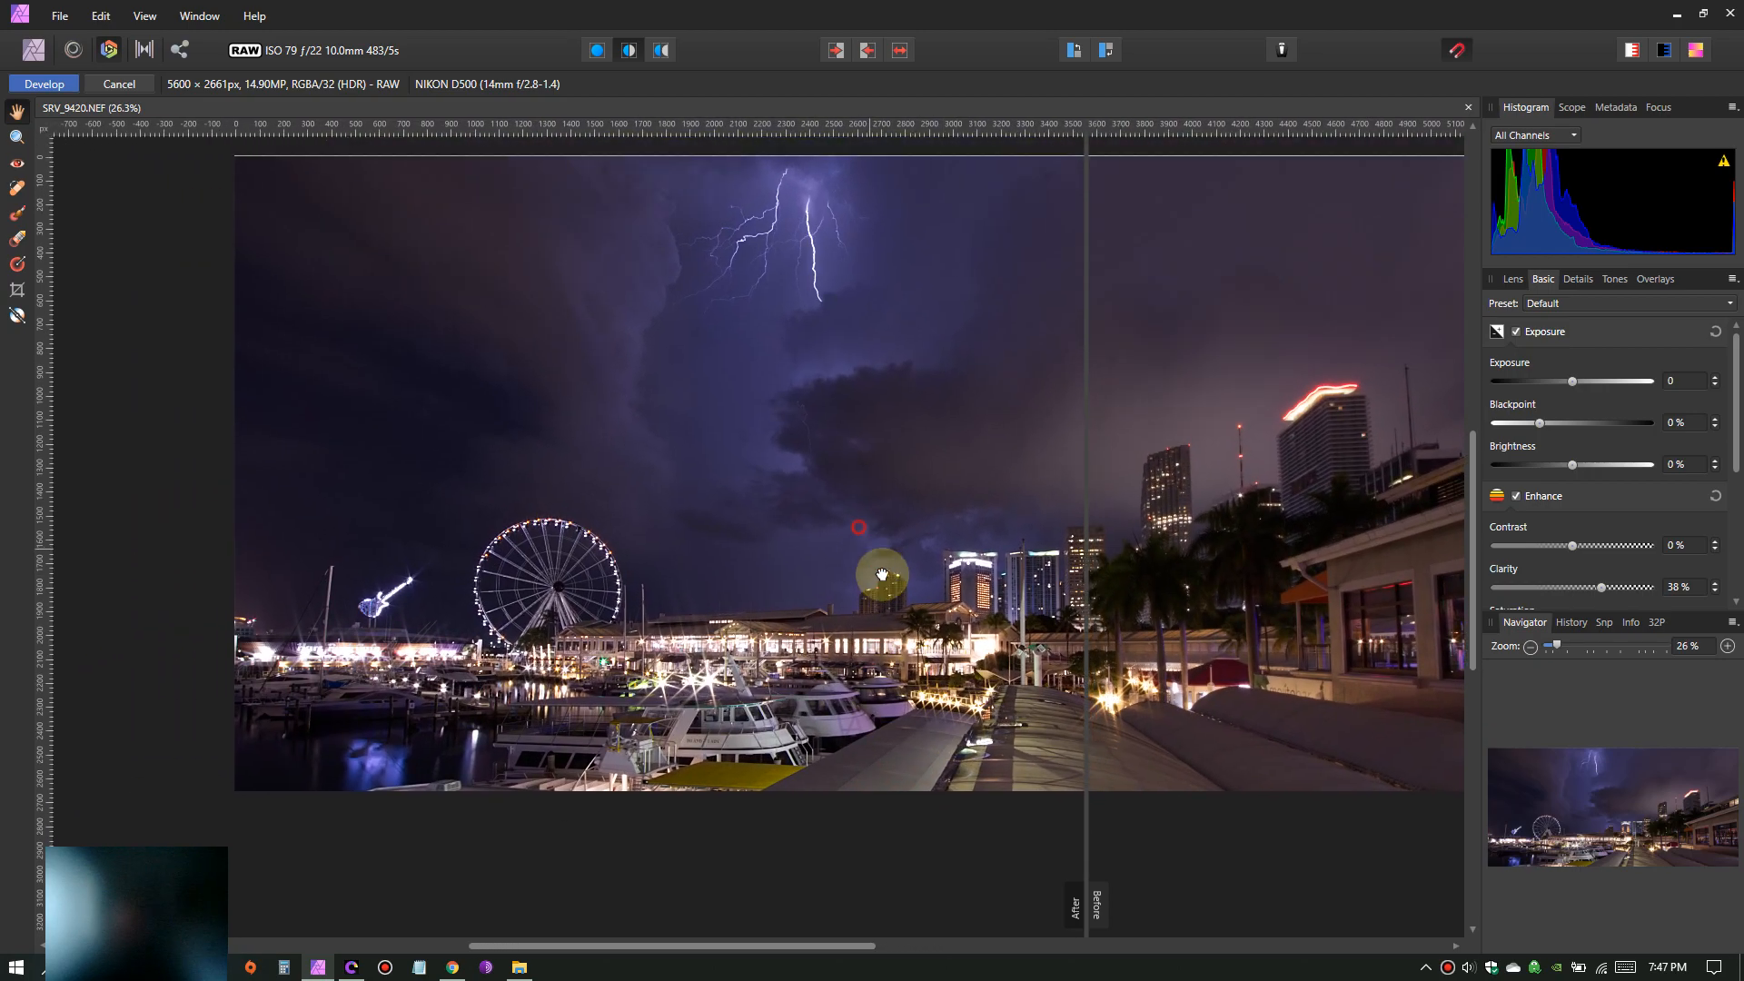
drag(880, 575, 950, 703)
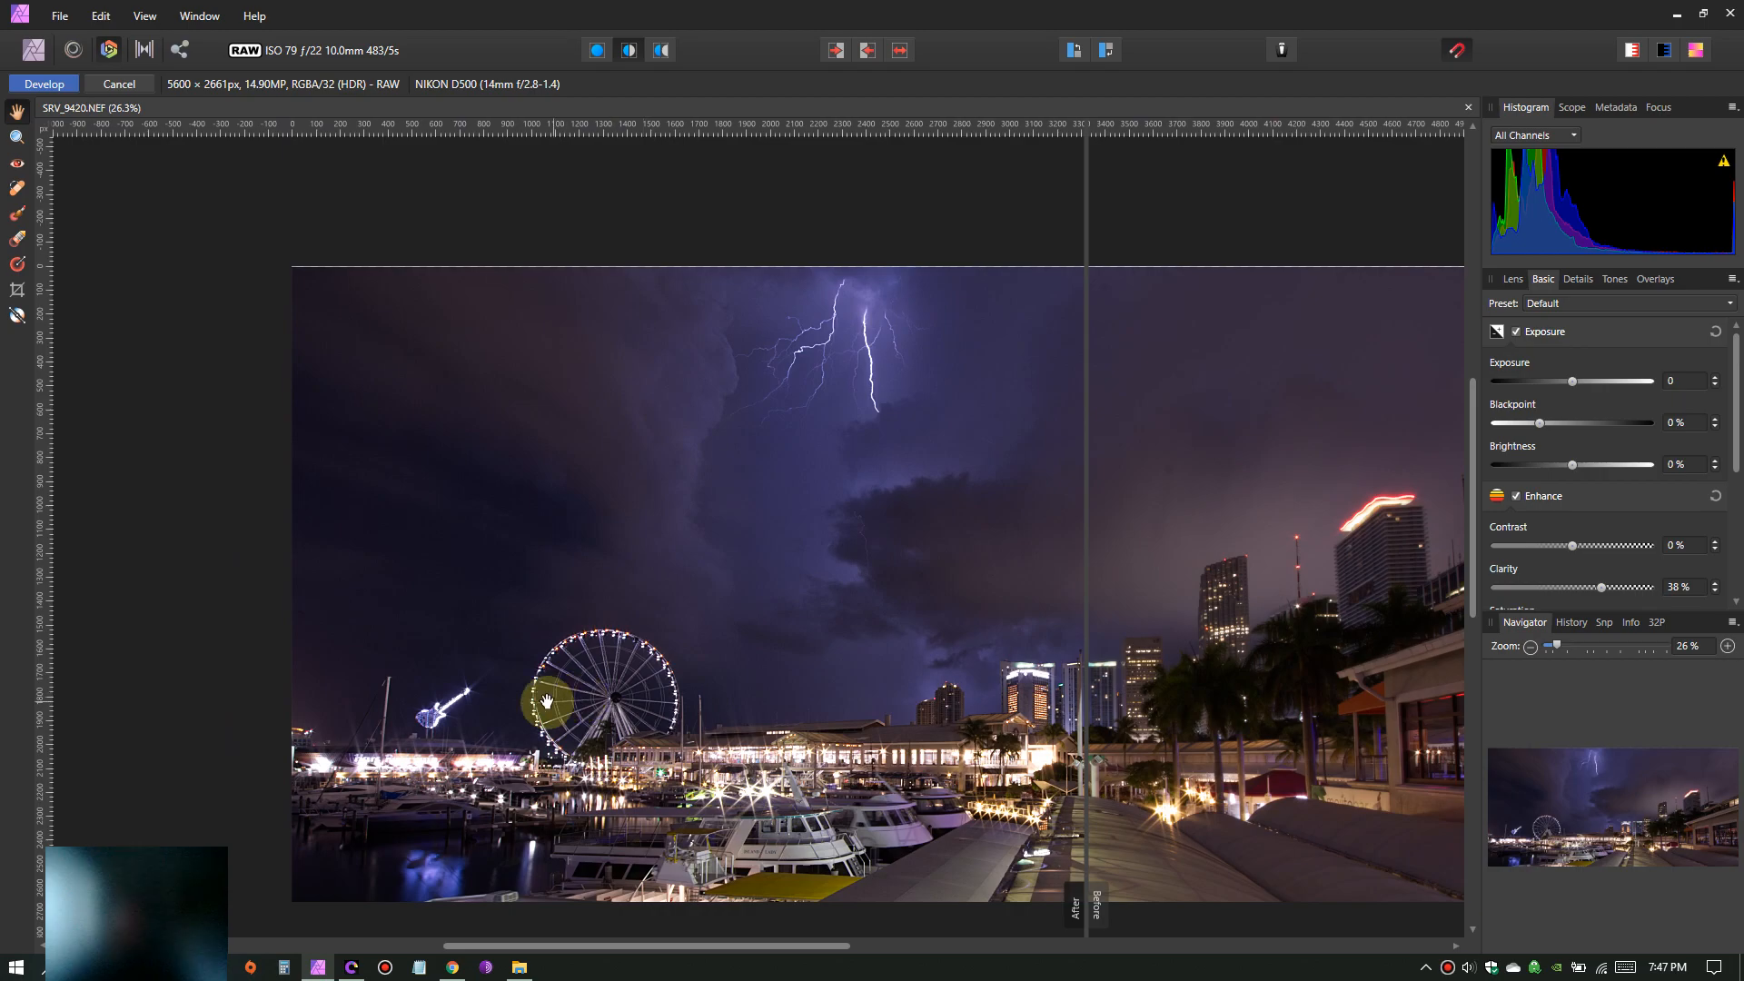
drag(845, 599, 891, 557)
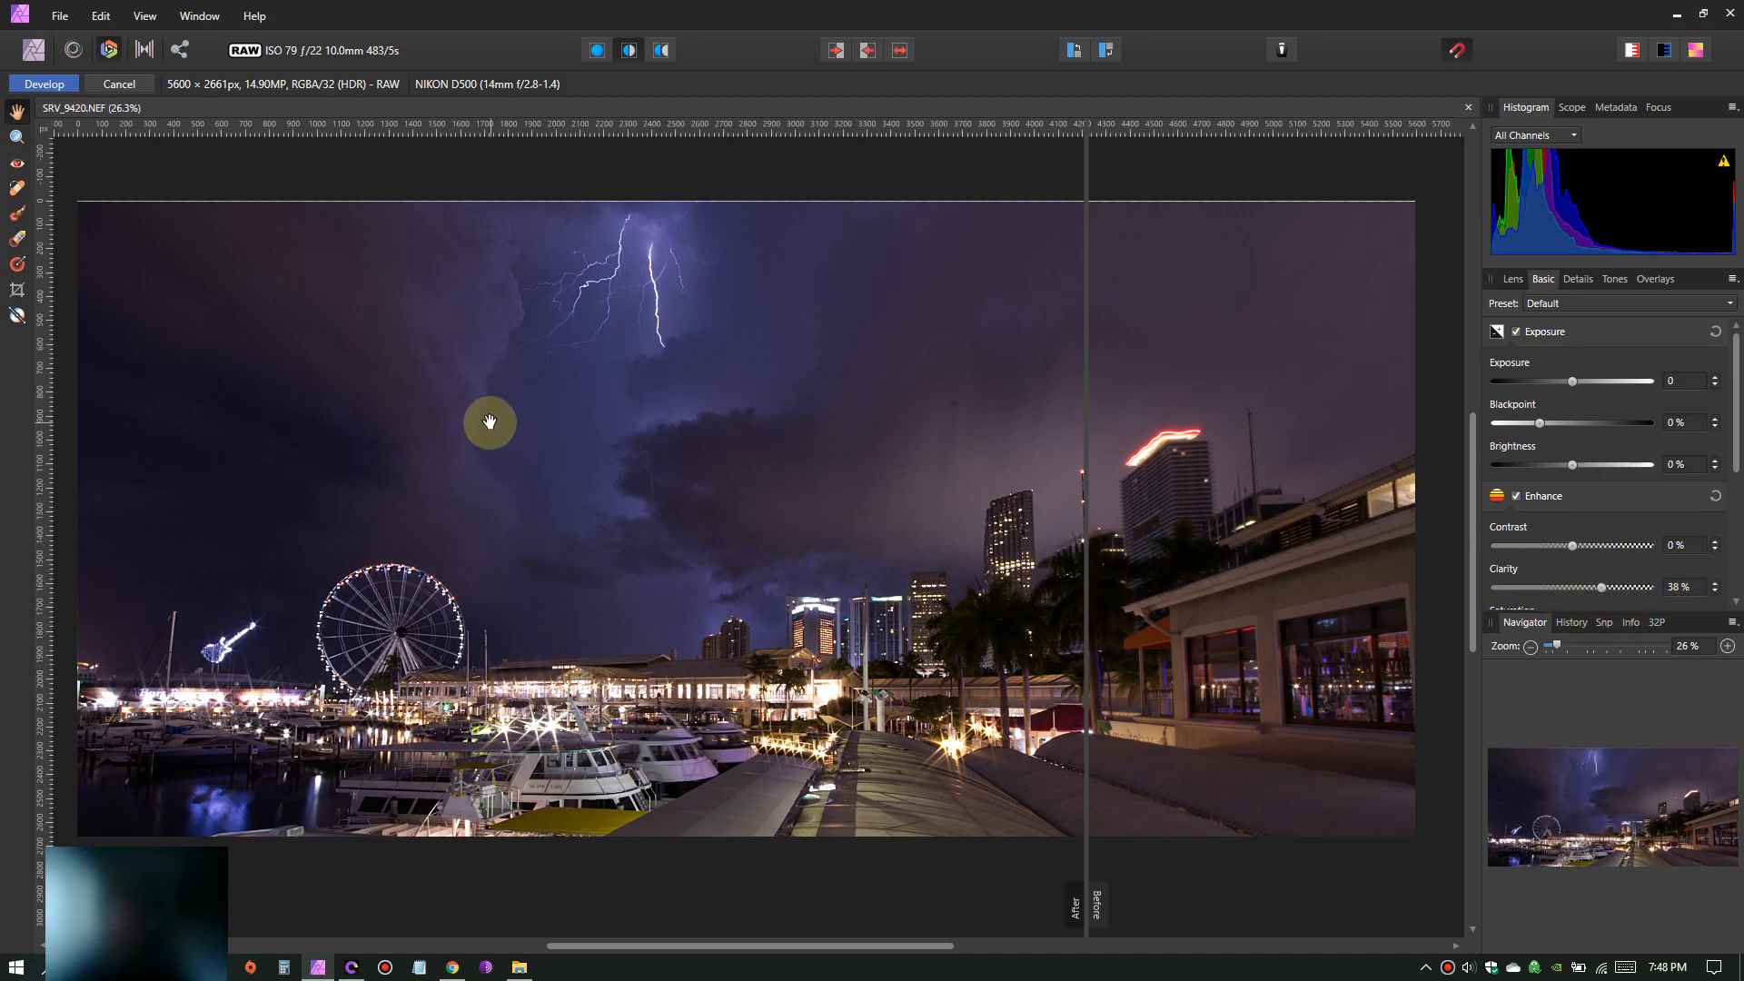
drag(482, 420, 536, 465)
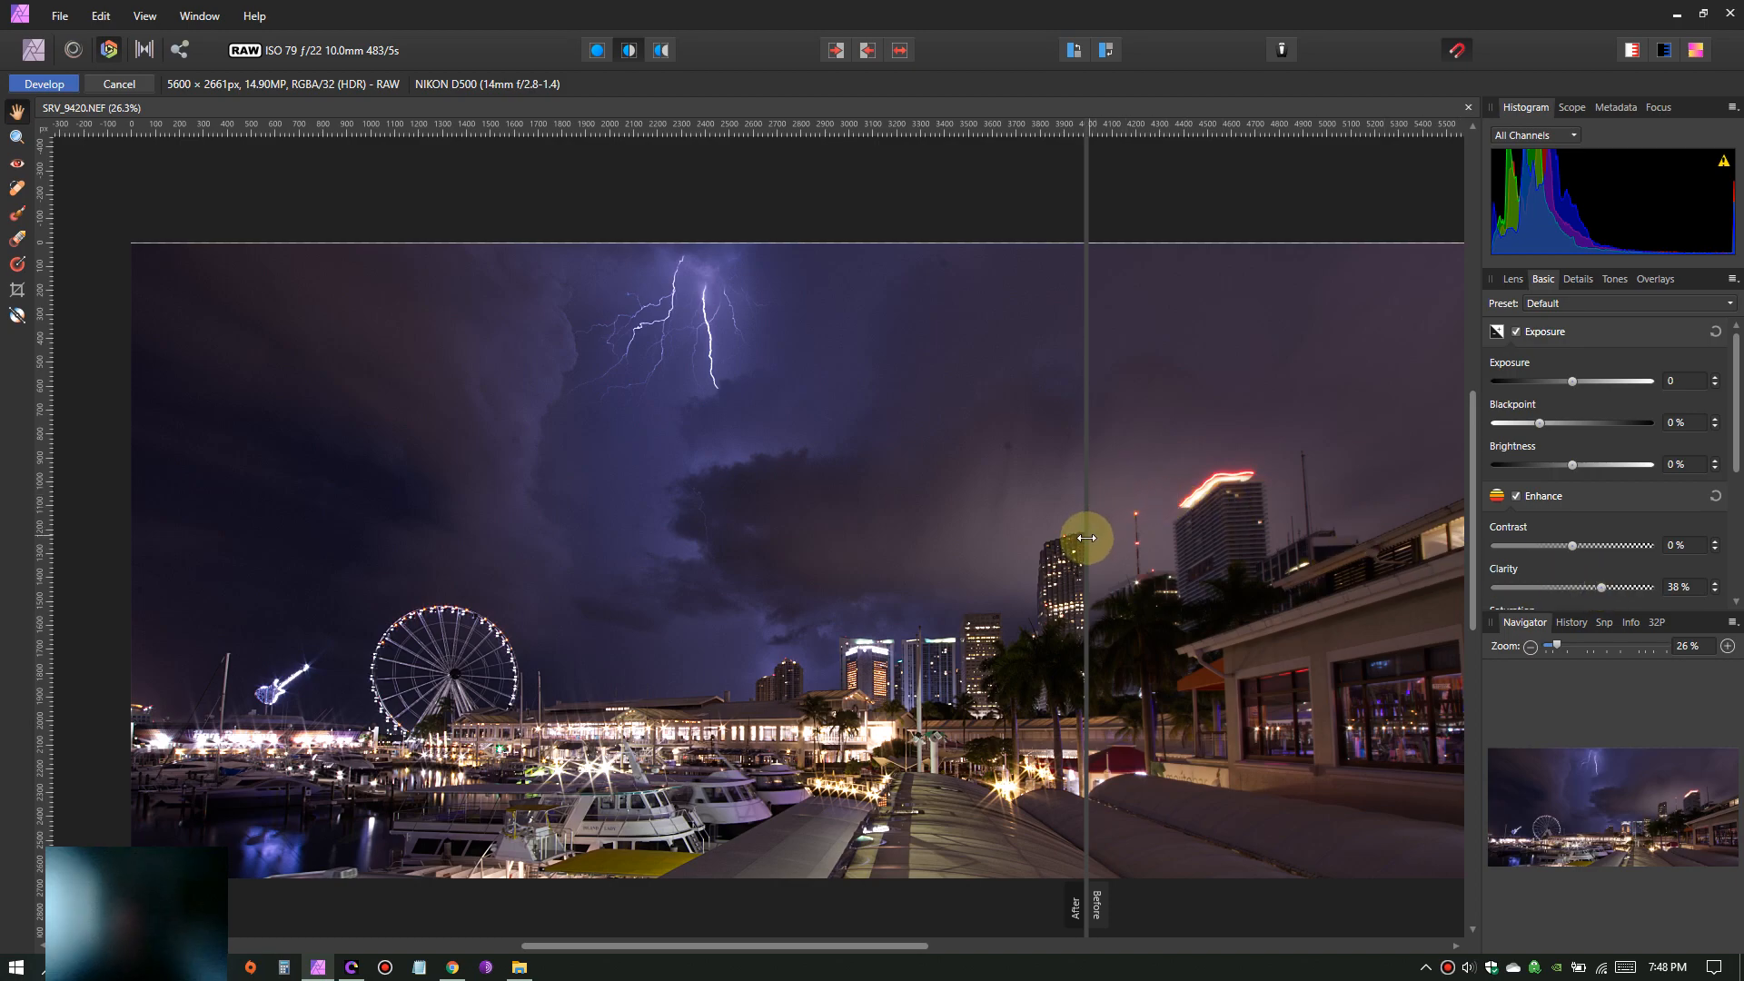
drag(1086, 537, 807, 522)
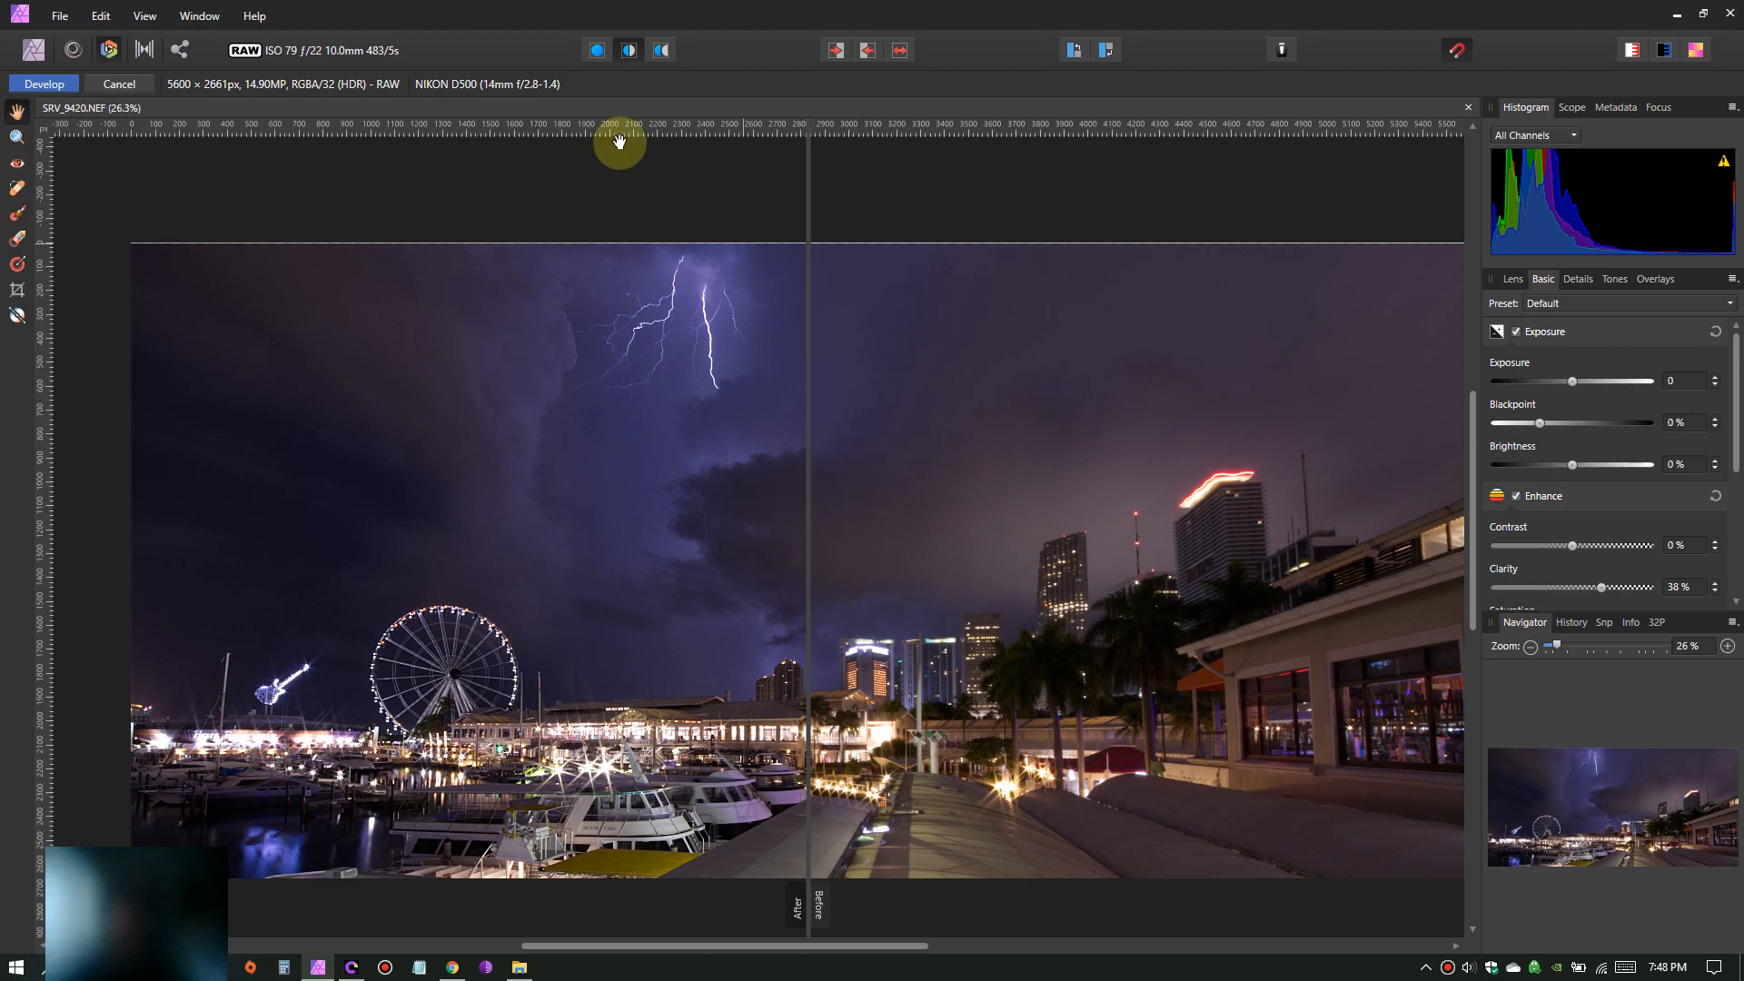
click(44, 84)
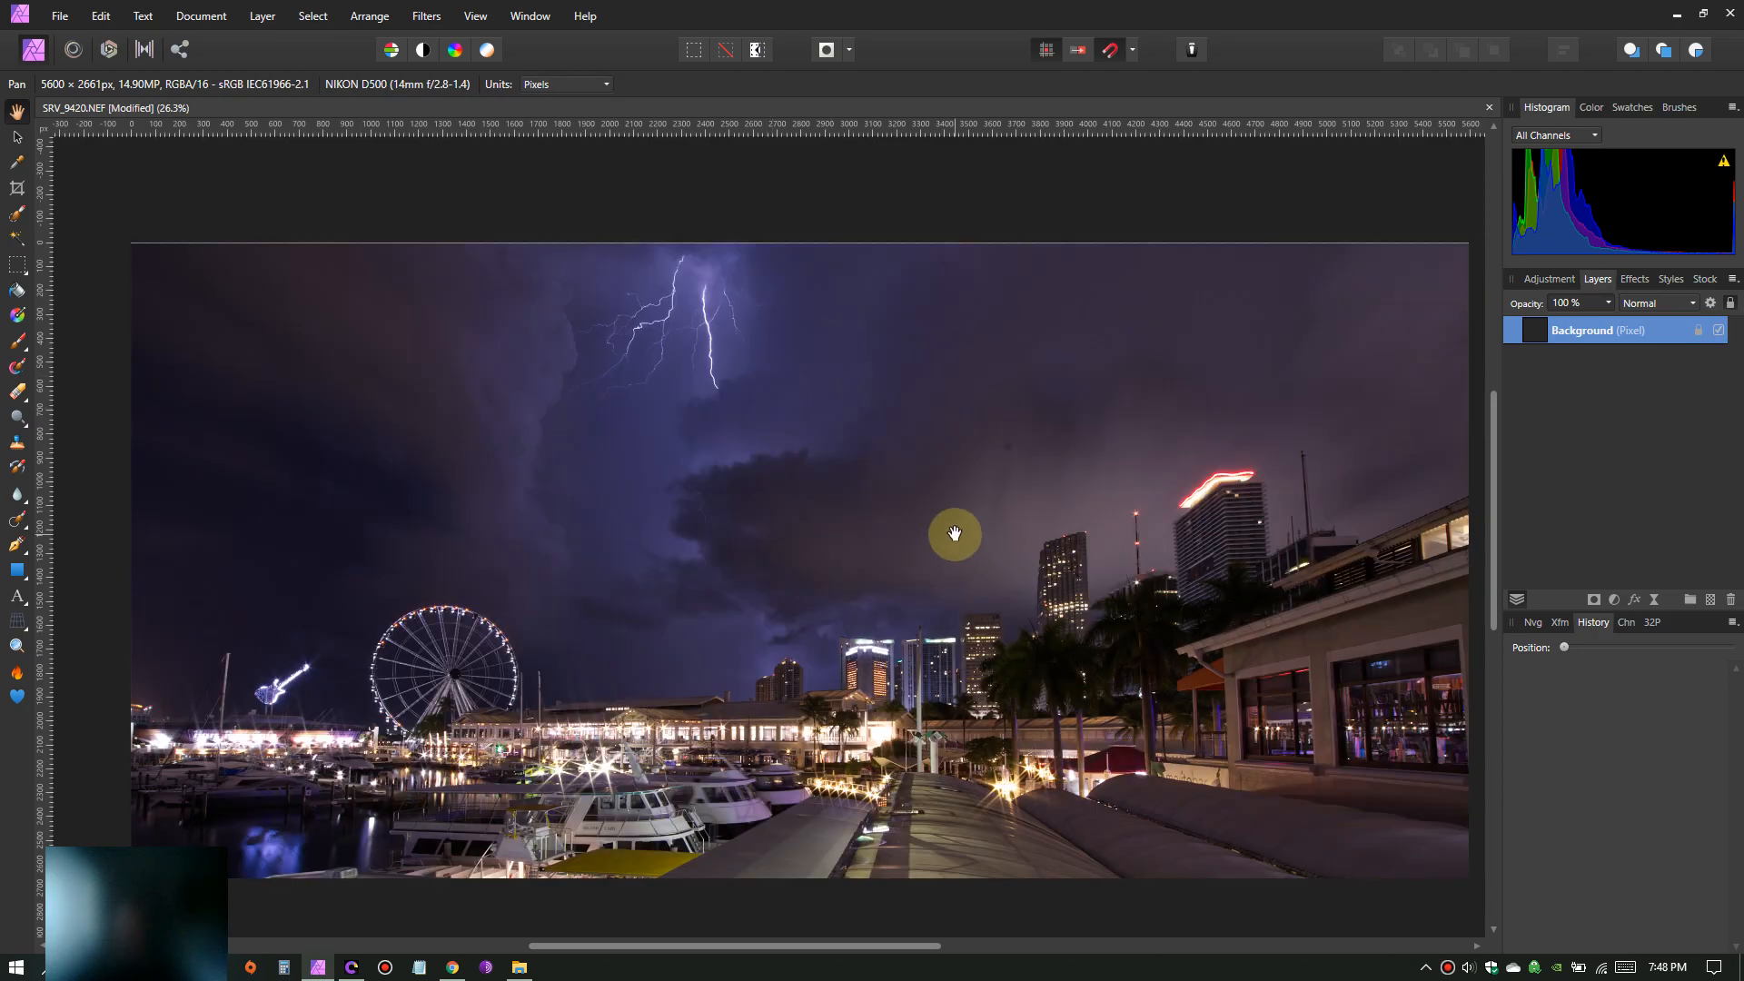
Zoom in and out and pan around the developed panorama to inspect it.
drag(935, 529, 937, 498)
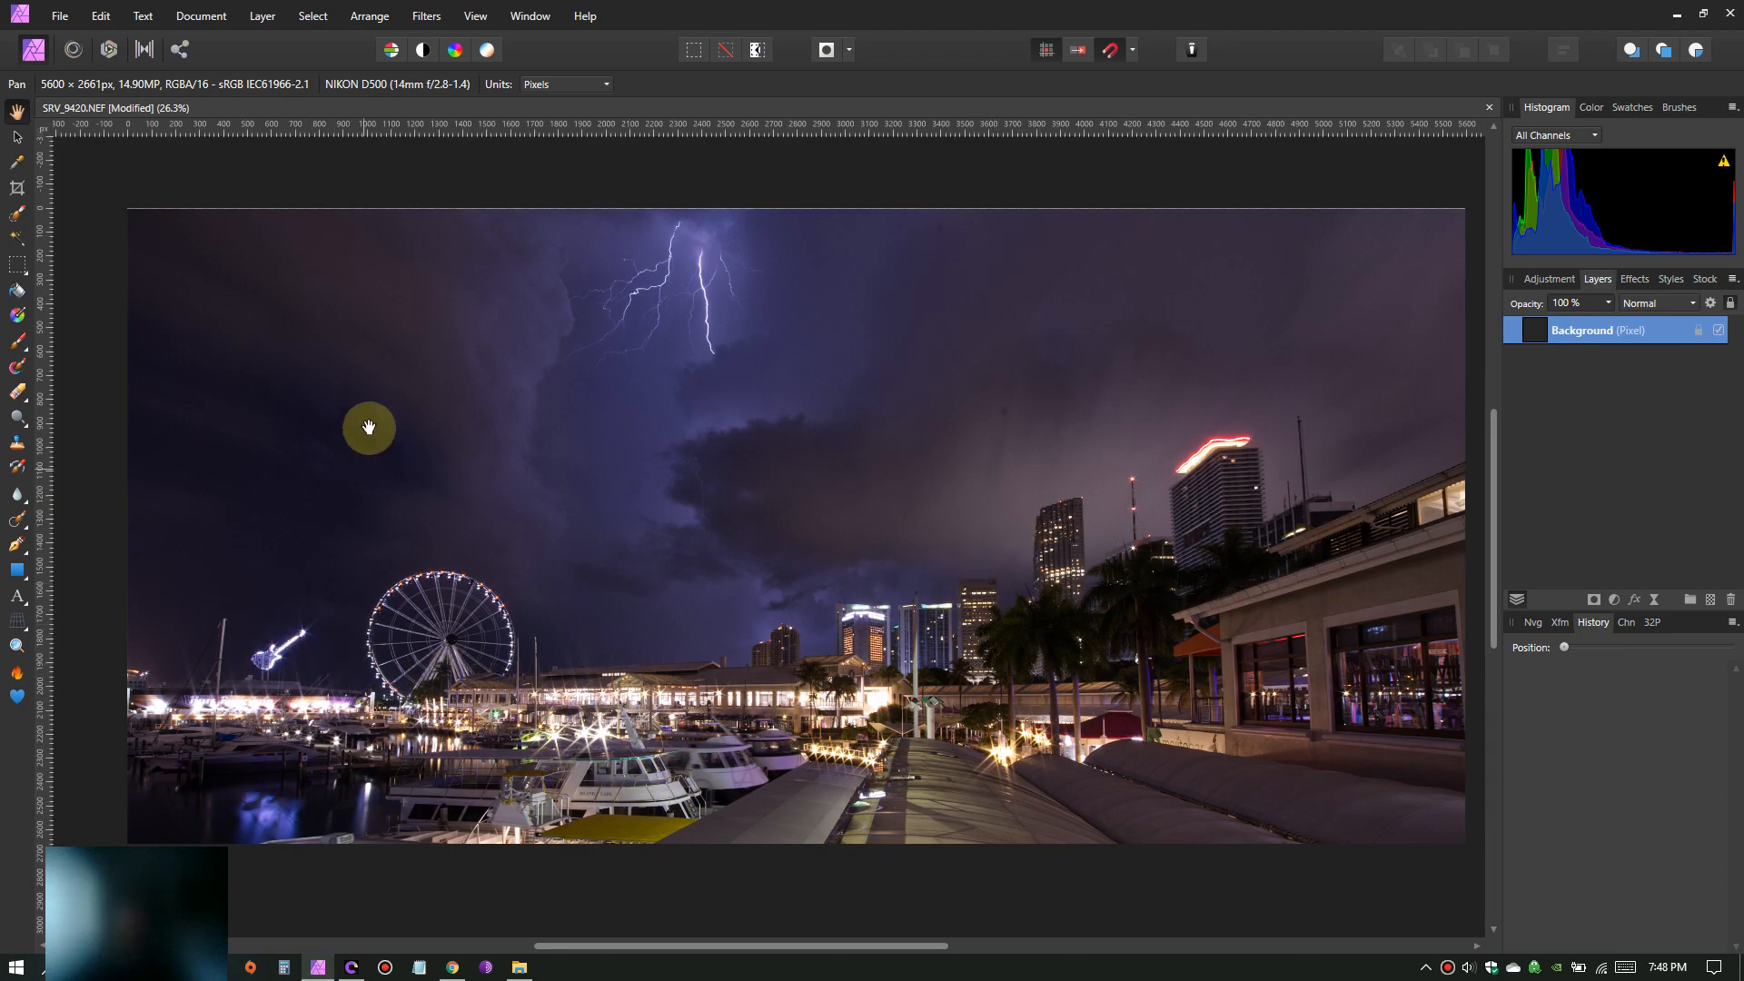
scroll(990, 478, up, 2)
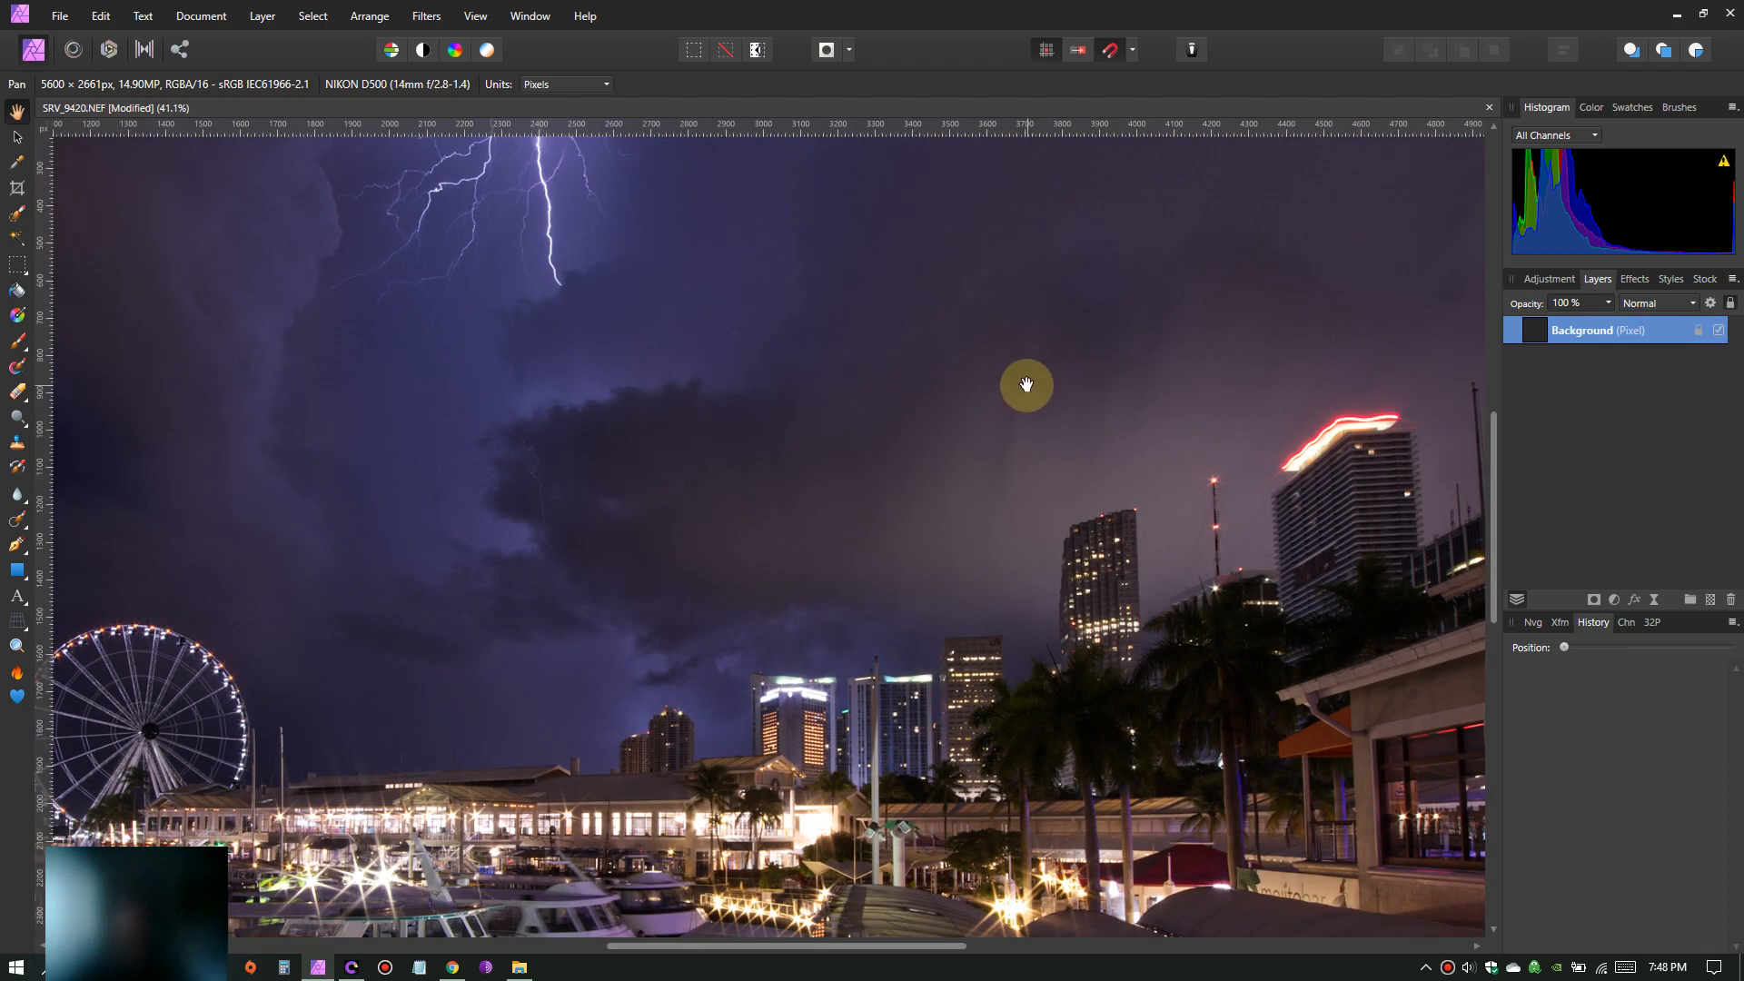
drag(1054, 472, 806, 587)
scroll(704, 559, down, 2)
mouse_move(759, 533)
mouse_down()
mouse_move(720, 482)
mouse_move(890, 478)
mouse_move(712, 510)
mouse_move(749, 508)
mouse_up()
scroll(729, 508, down, 1)
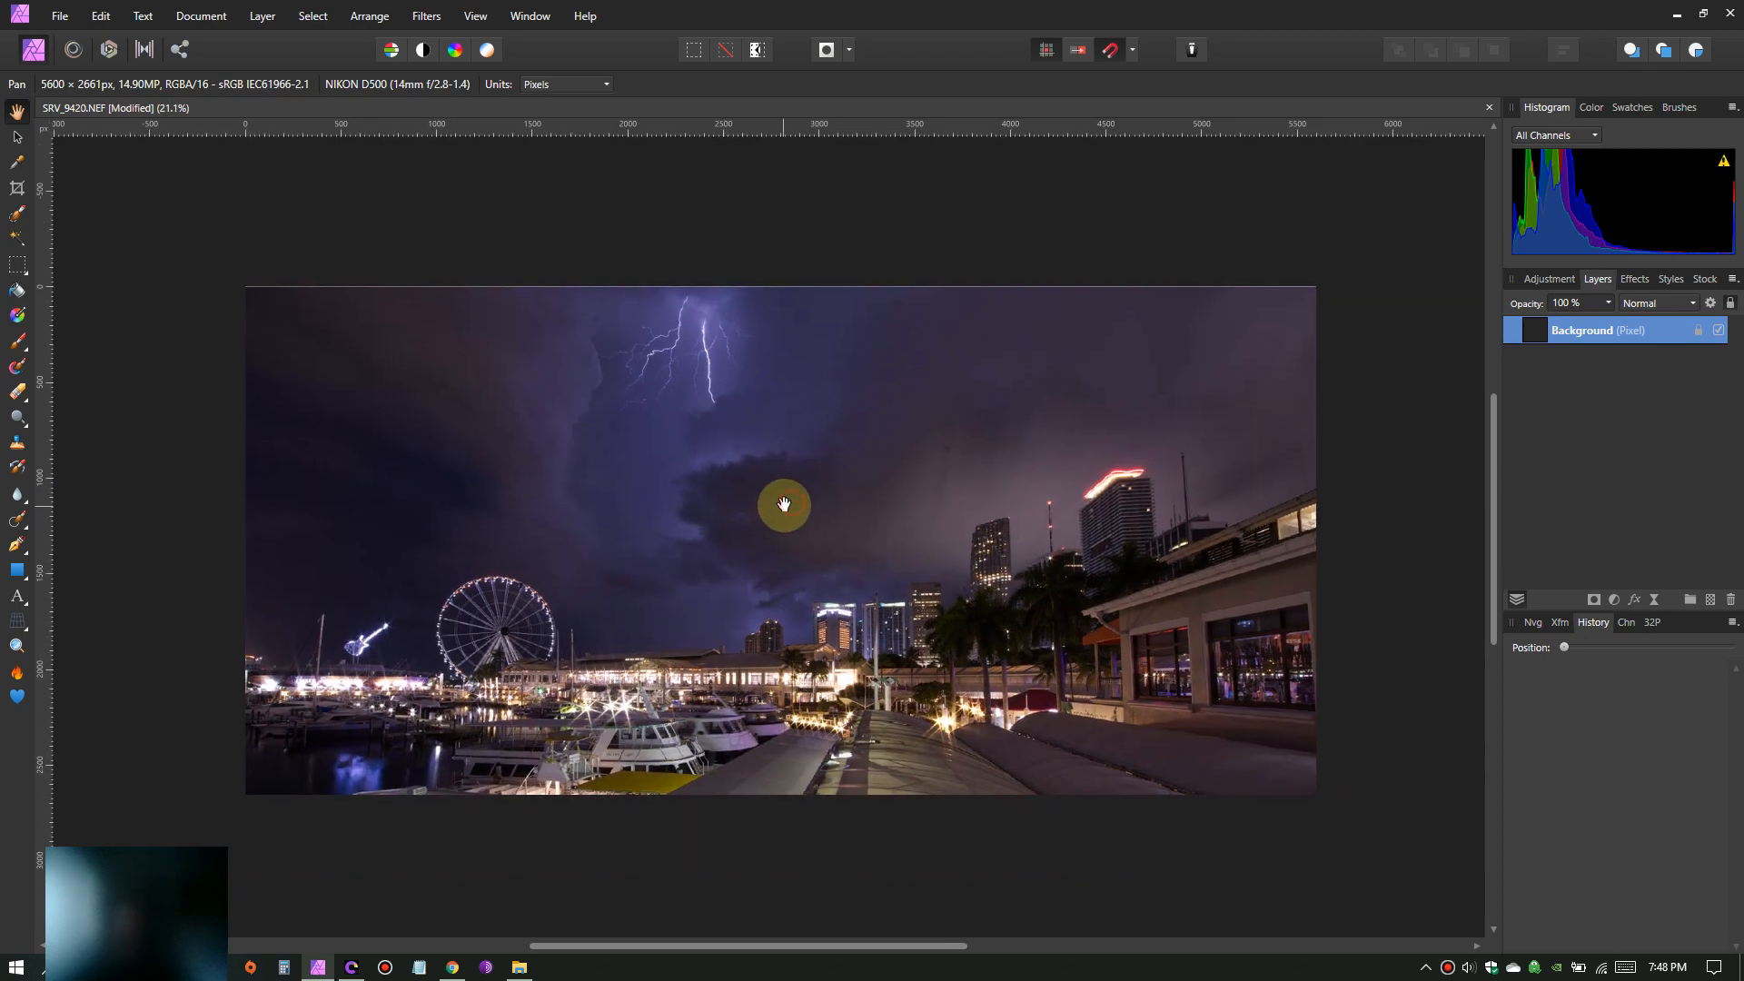
scroll(780, 505, down, 4)
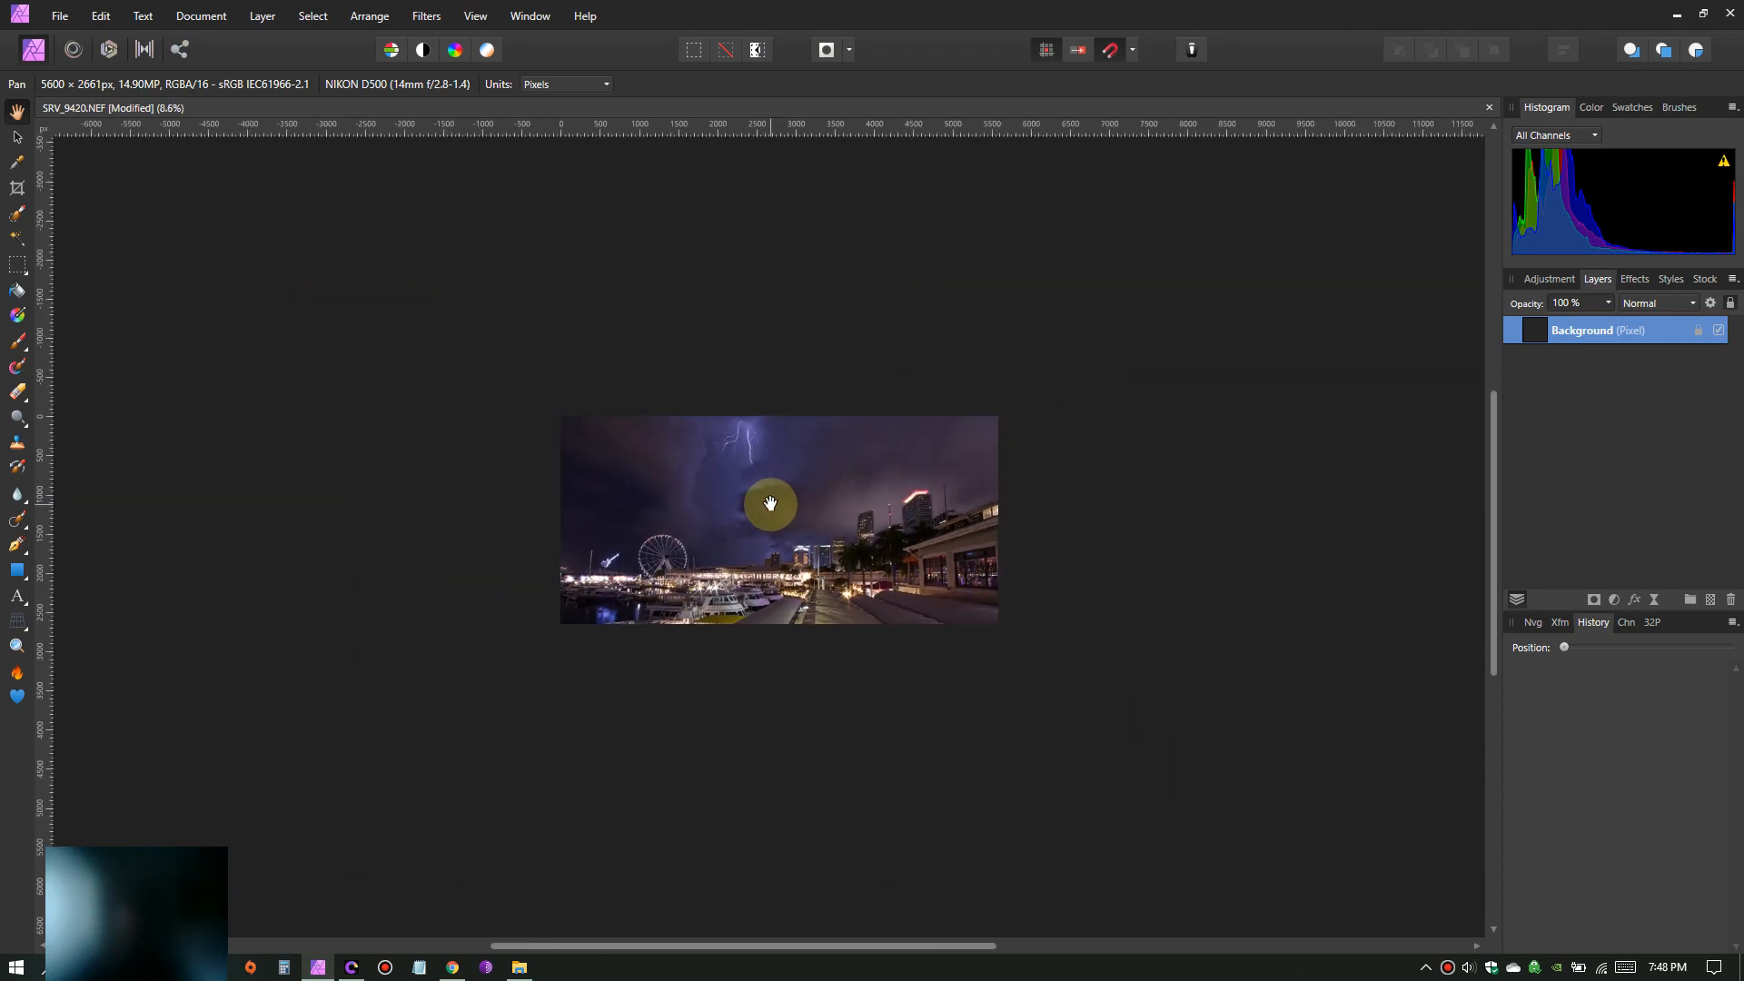
scroll(770, 504, up, 5)
scroll(770, 504, down, 1)
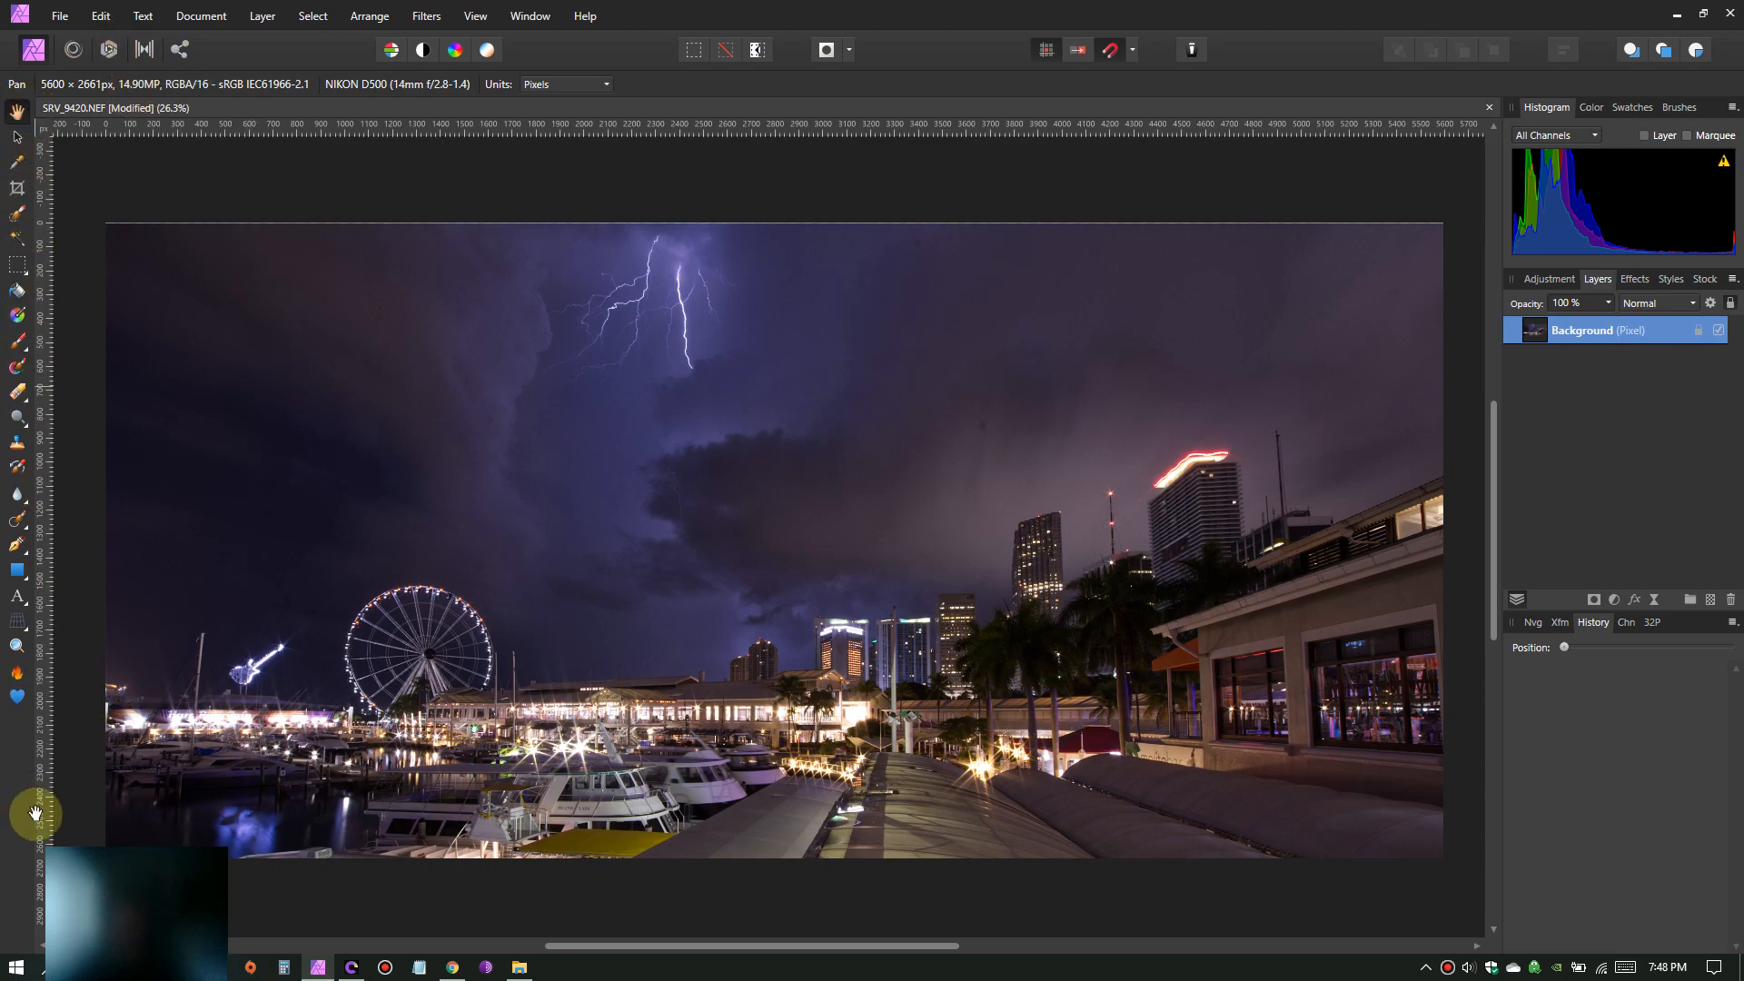
Select the Inpainting Brush Tool, try a stroke on the cloudy sky, and undo it.
click(28, 532)
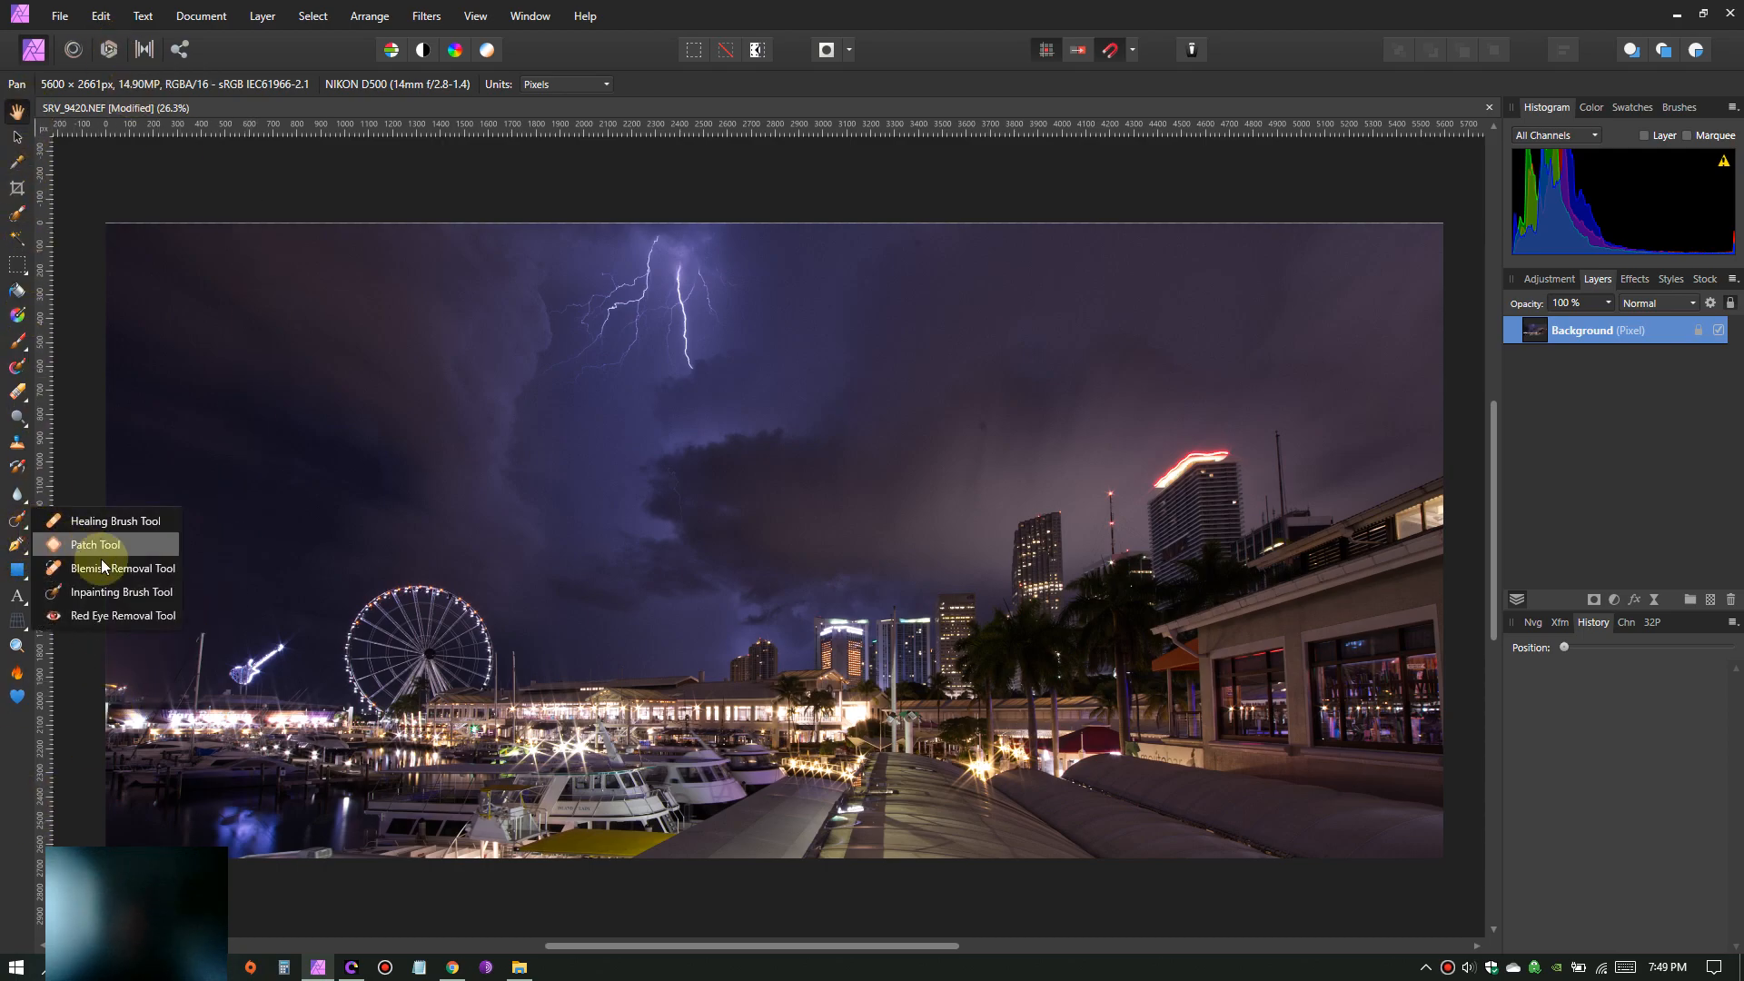
click(116, 594)
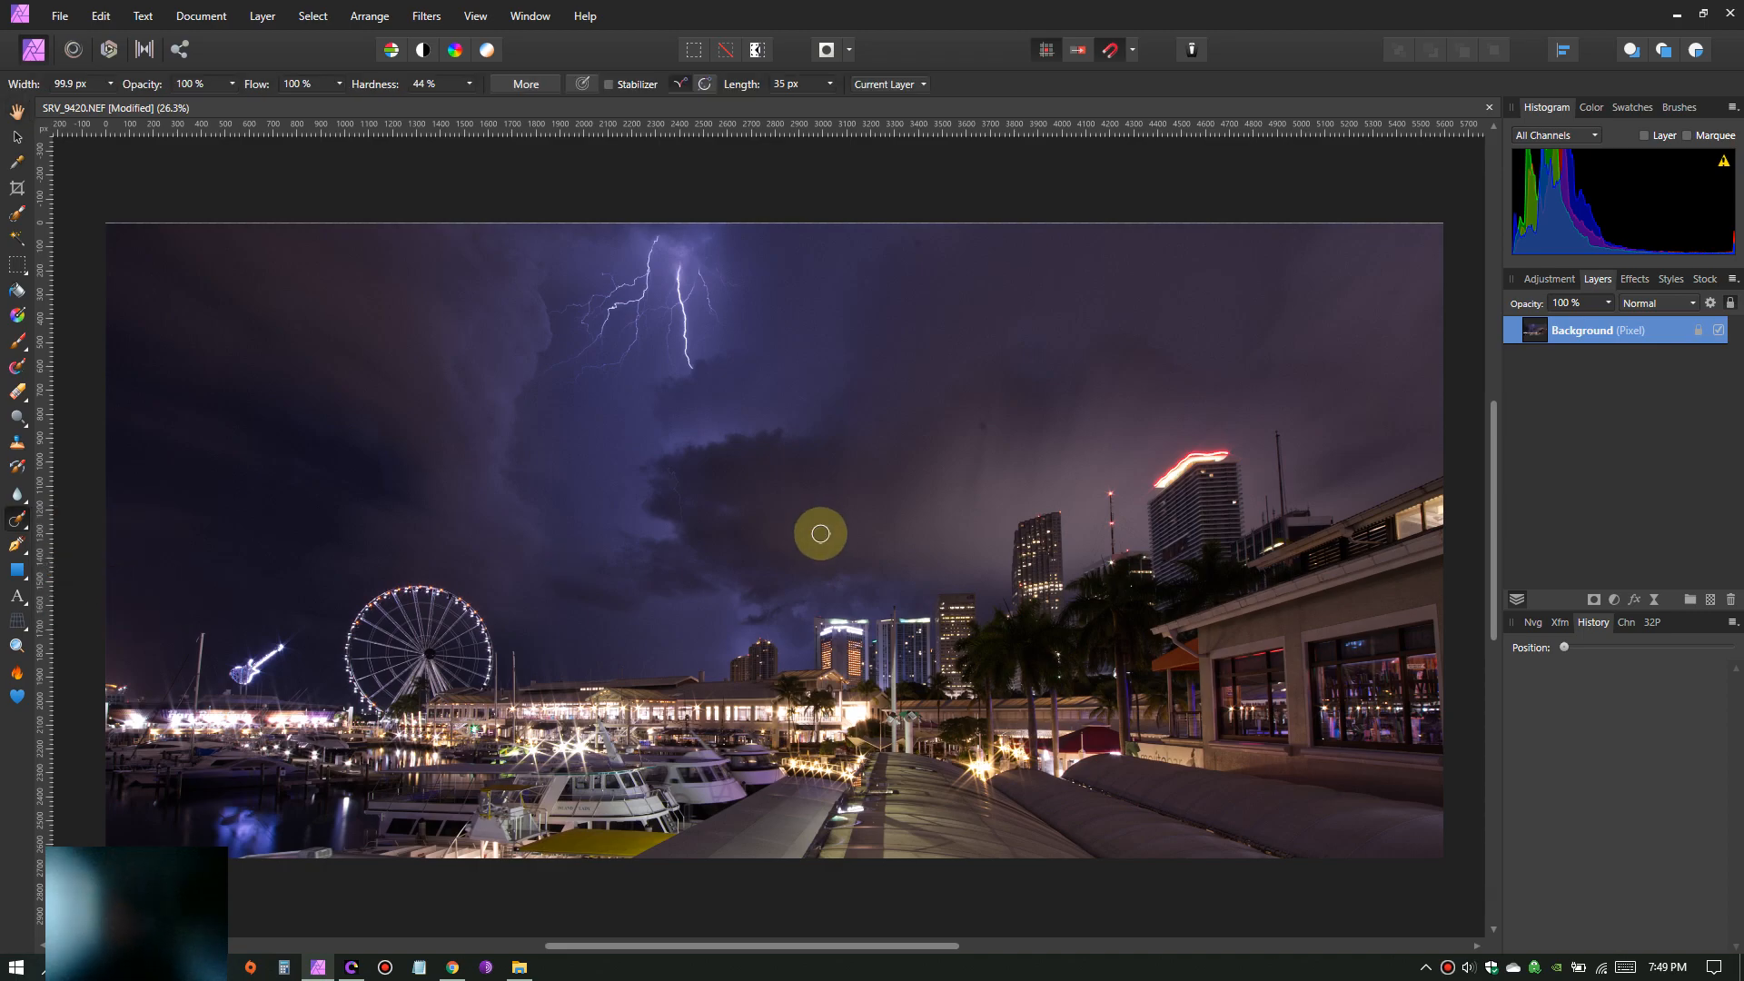
scroll(821, 533, up, 2)
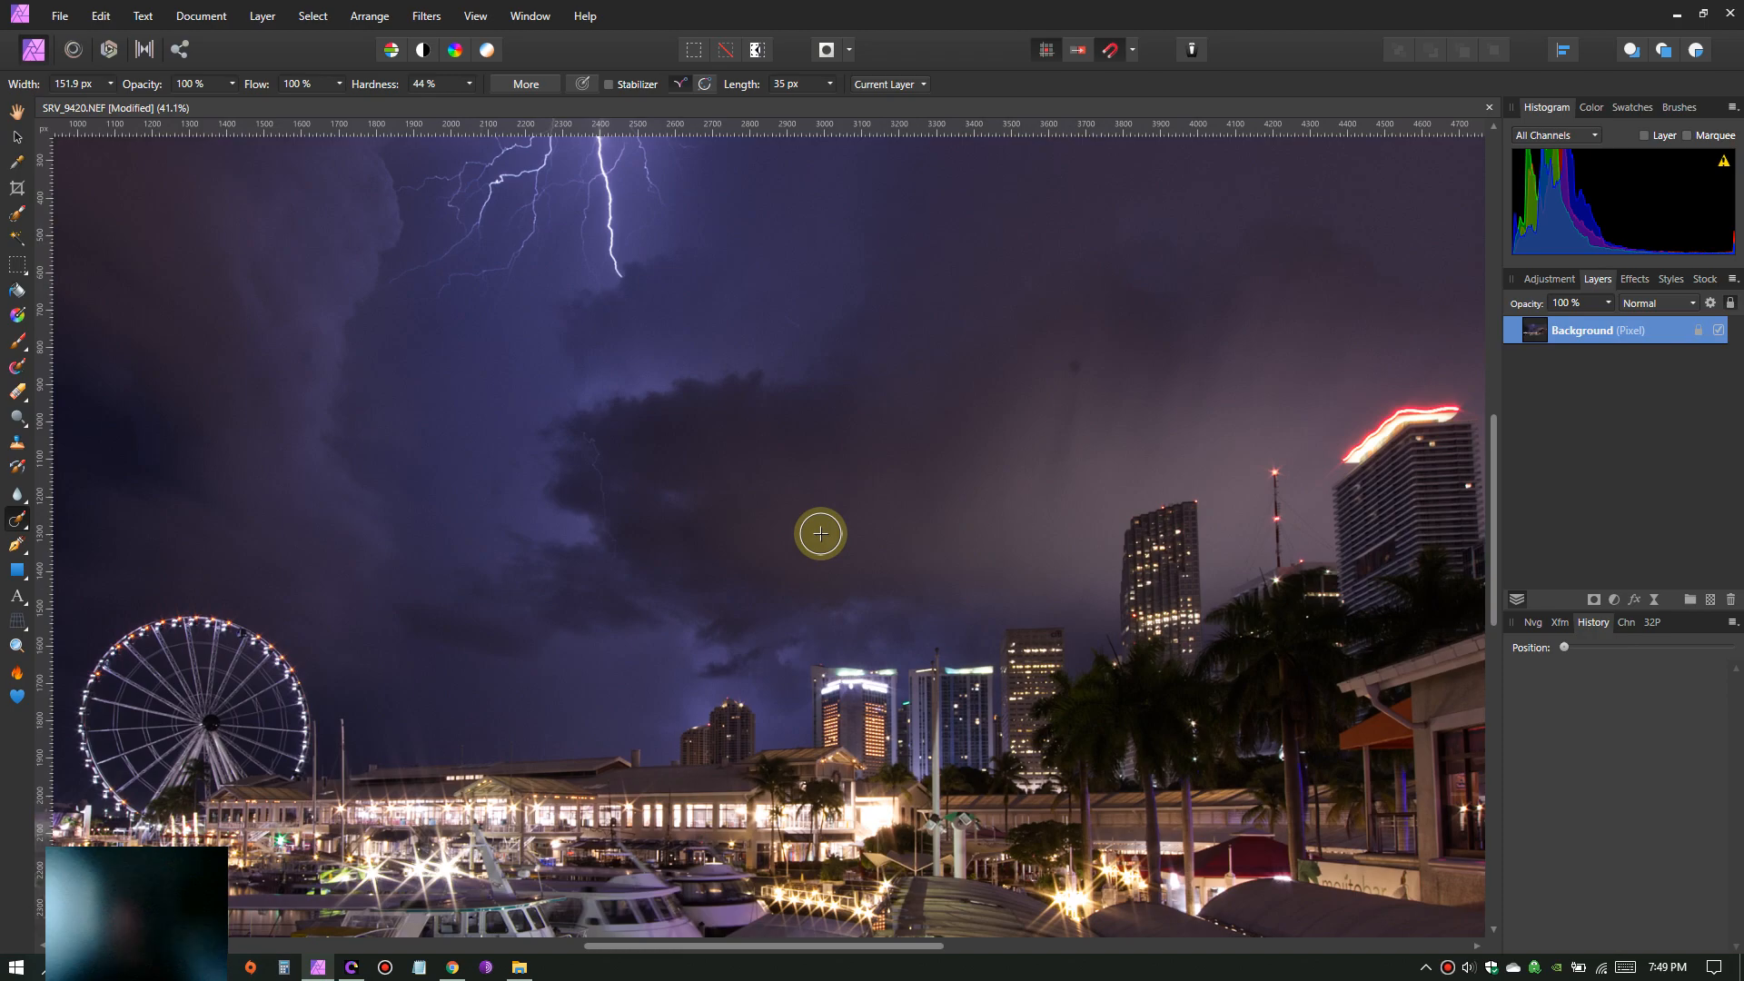
drag(919, 488, 763, 514)
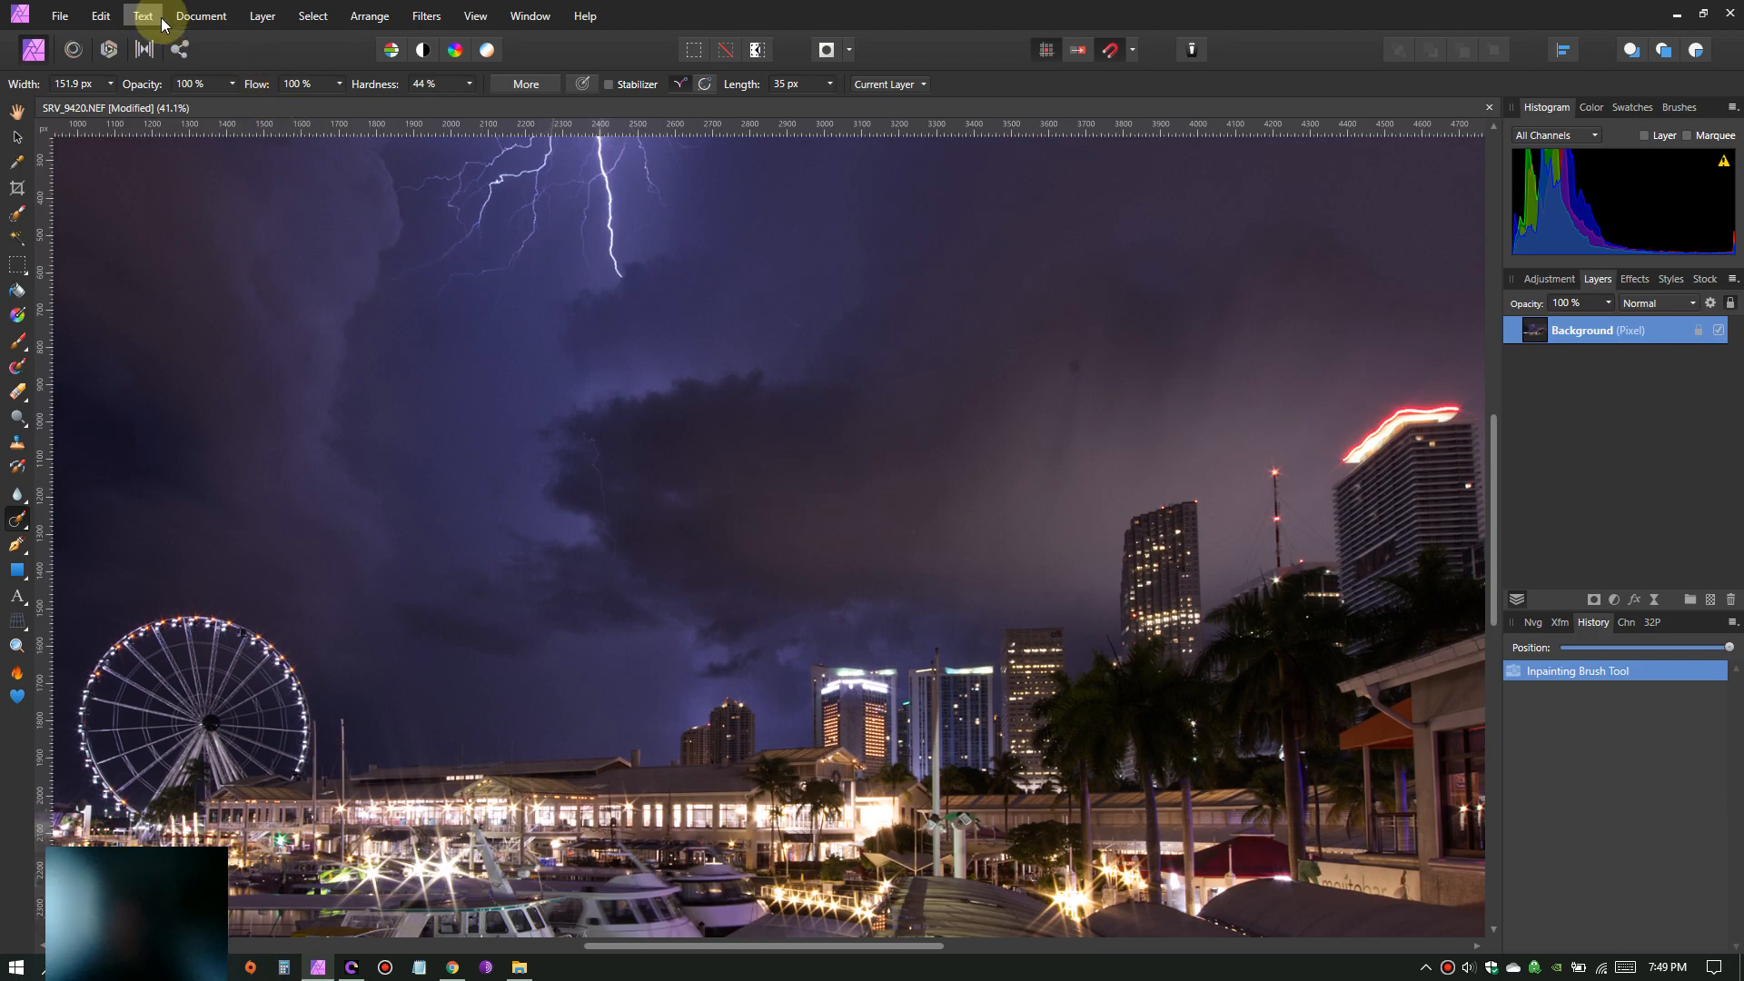
click(102, 16)
click(117, 36)
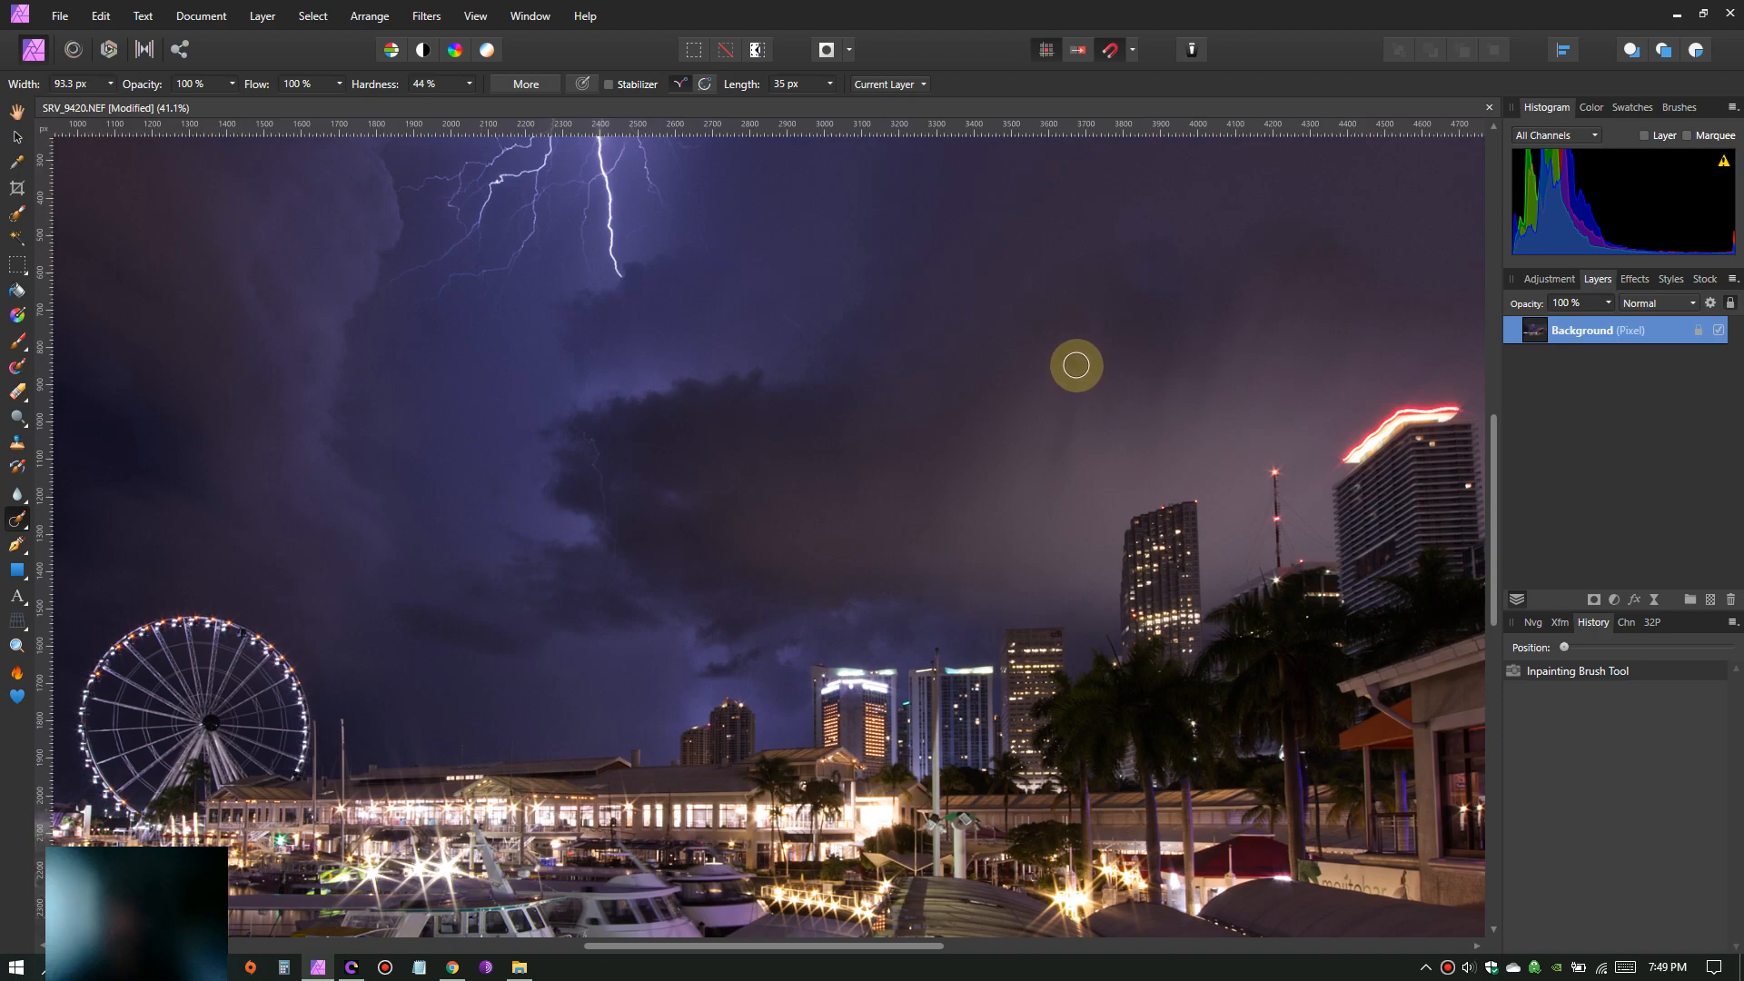
Inpaint four blemishes in the storm sky above the right-hand buildings.
click(1076, 365)
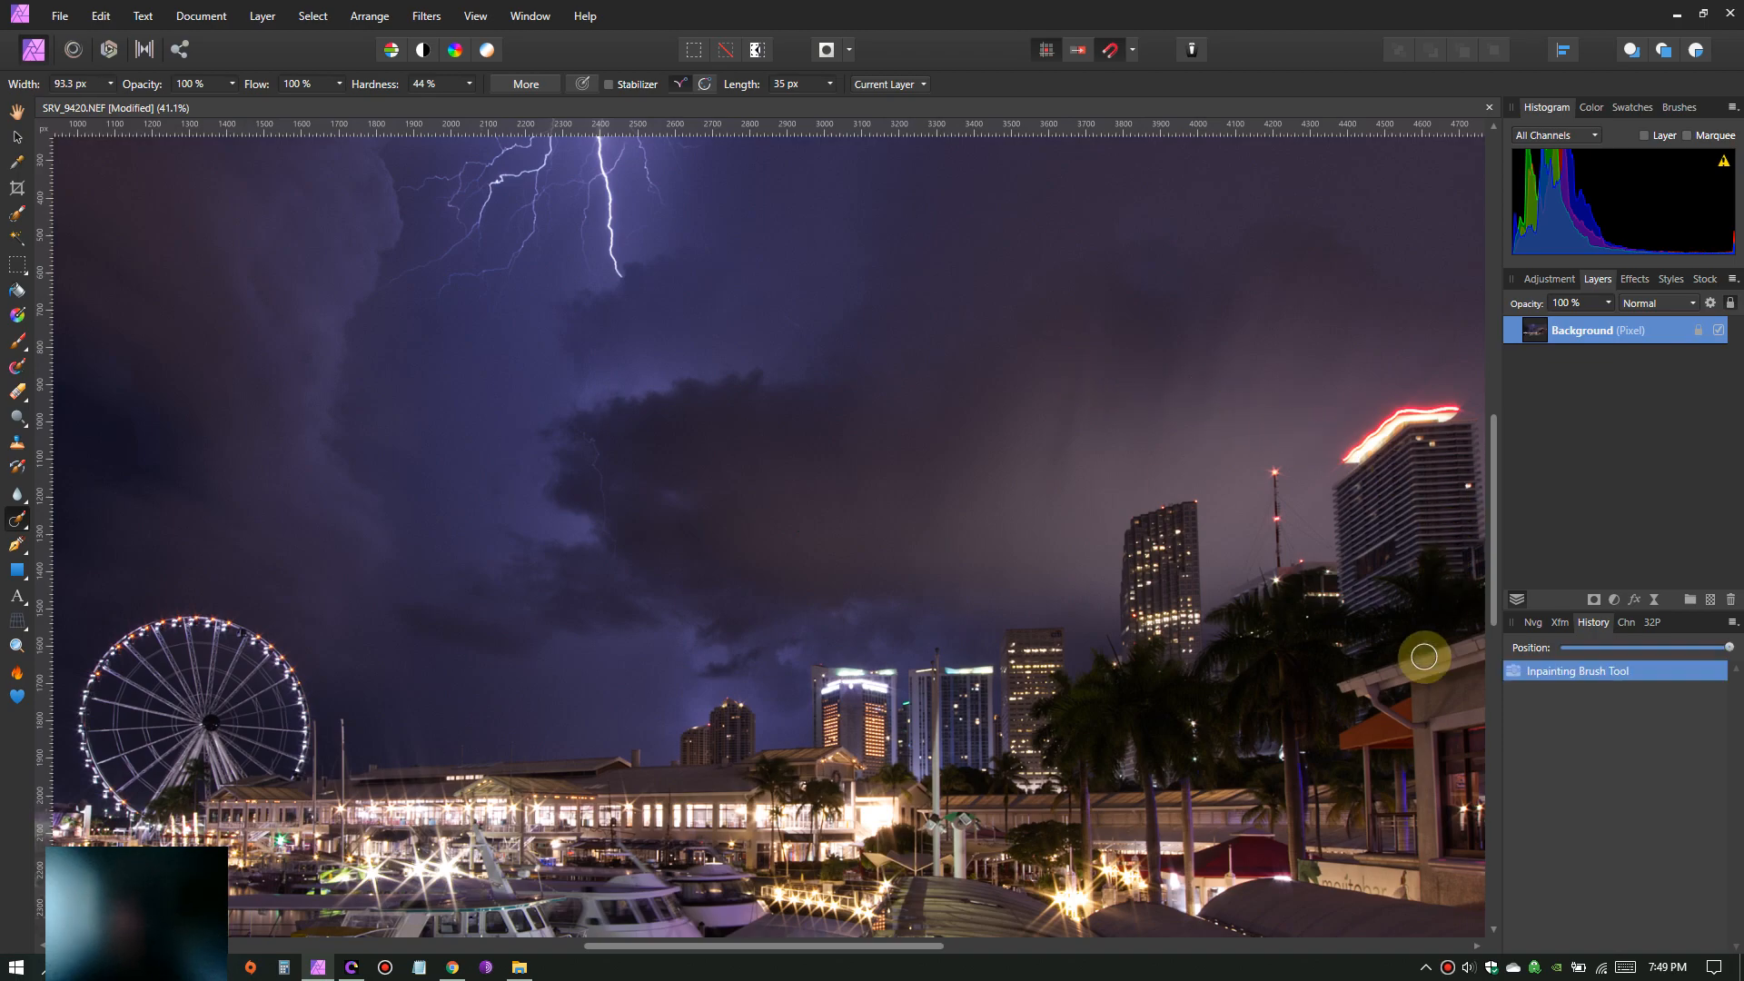
drag(902, 945, 1106, 945)
drag(1491, 514, 1491, 437)
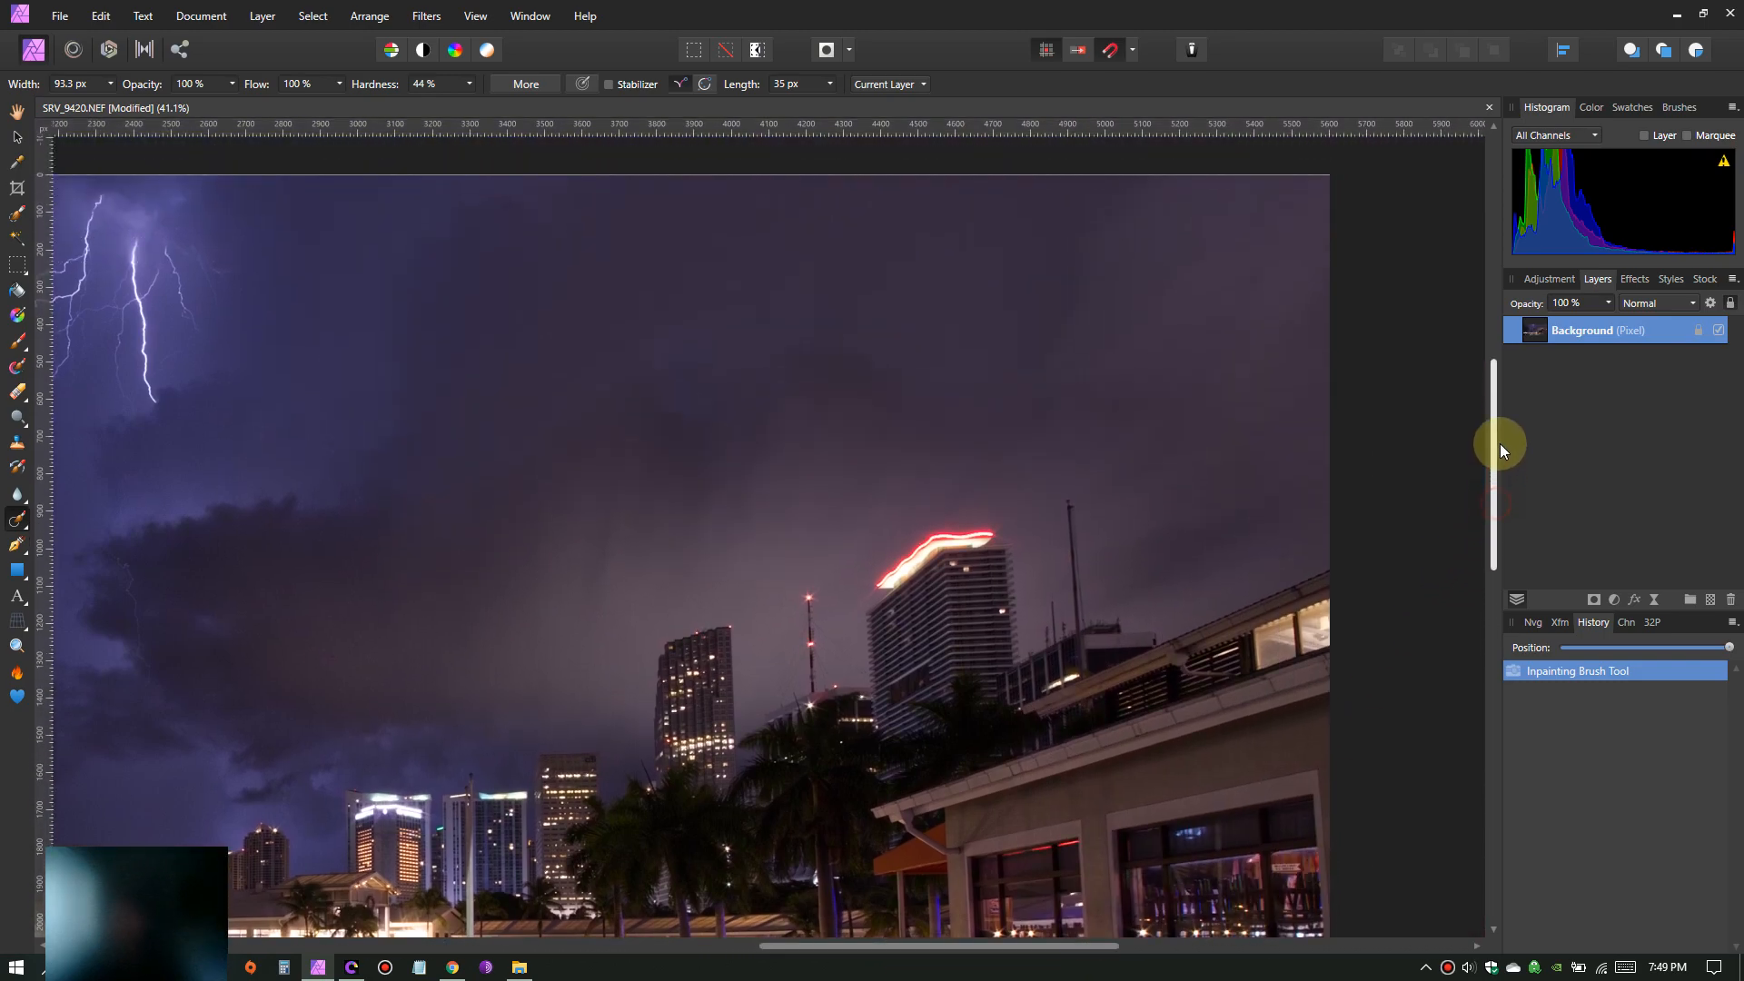
click(1324, 392)
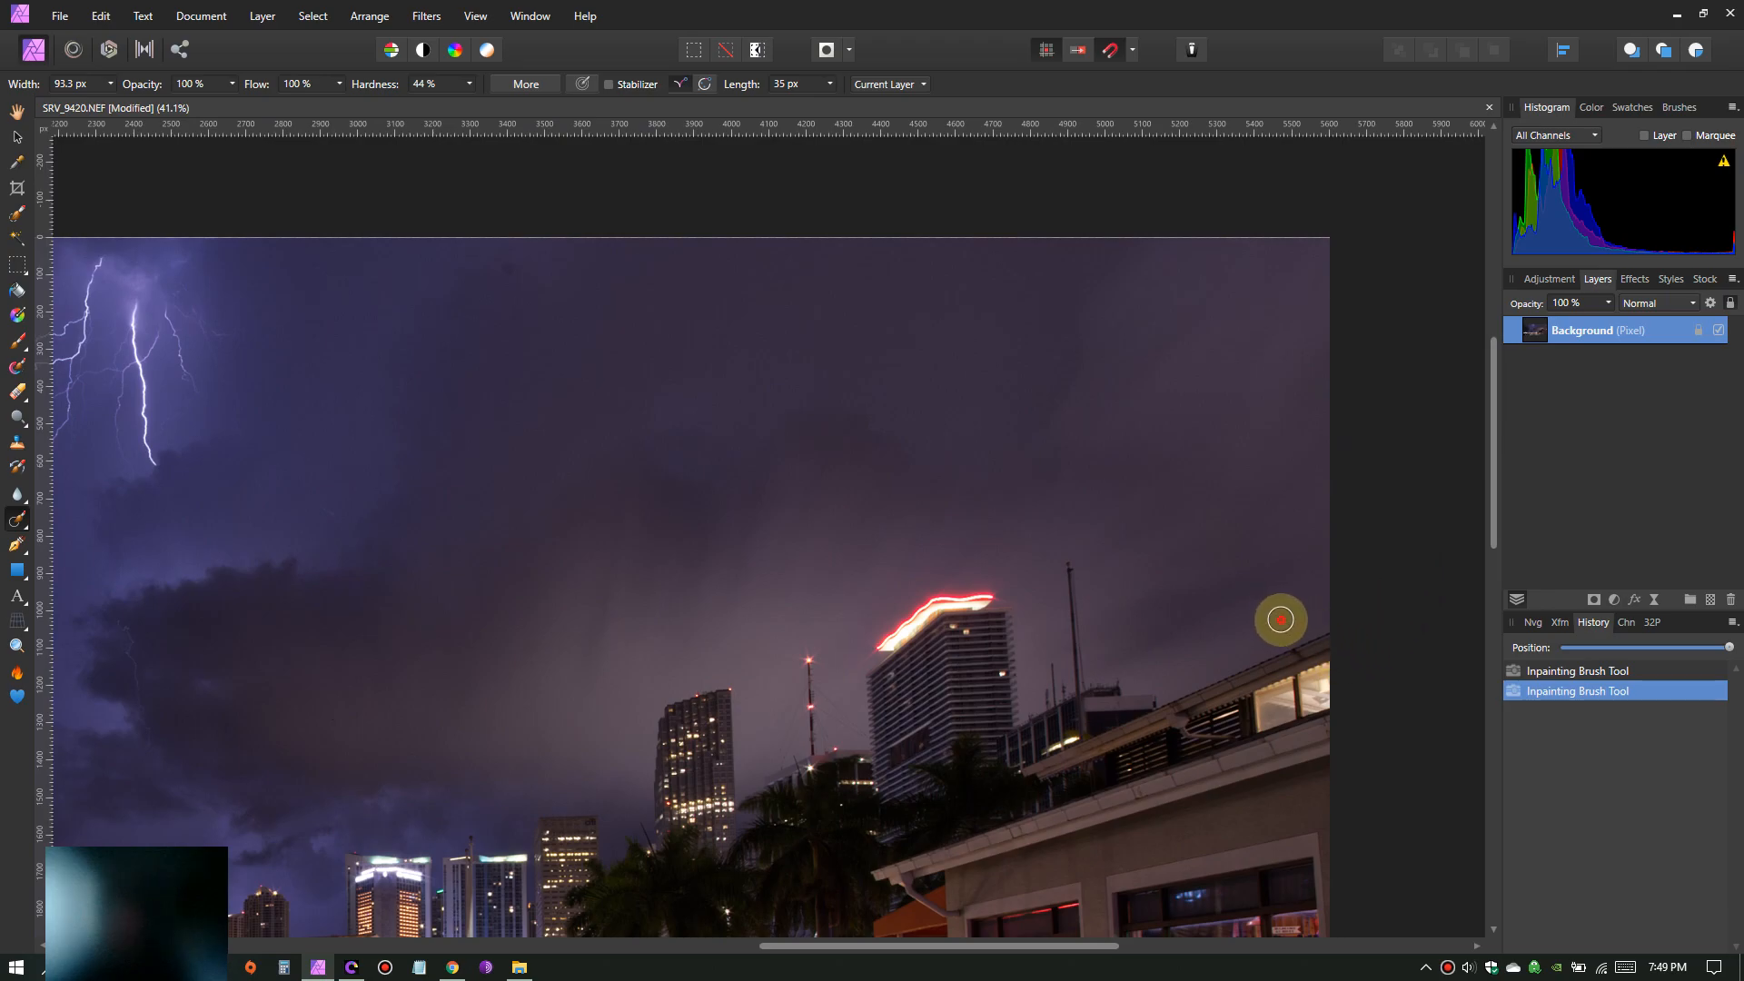
drag(1280, 619, 1294, 681)
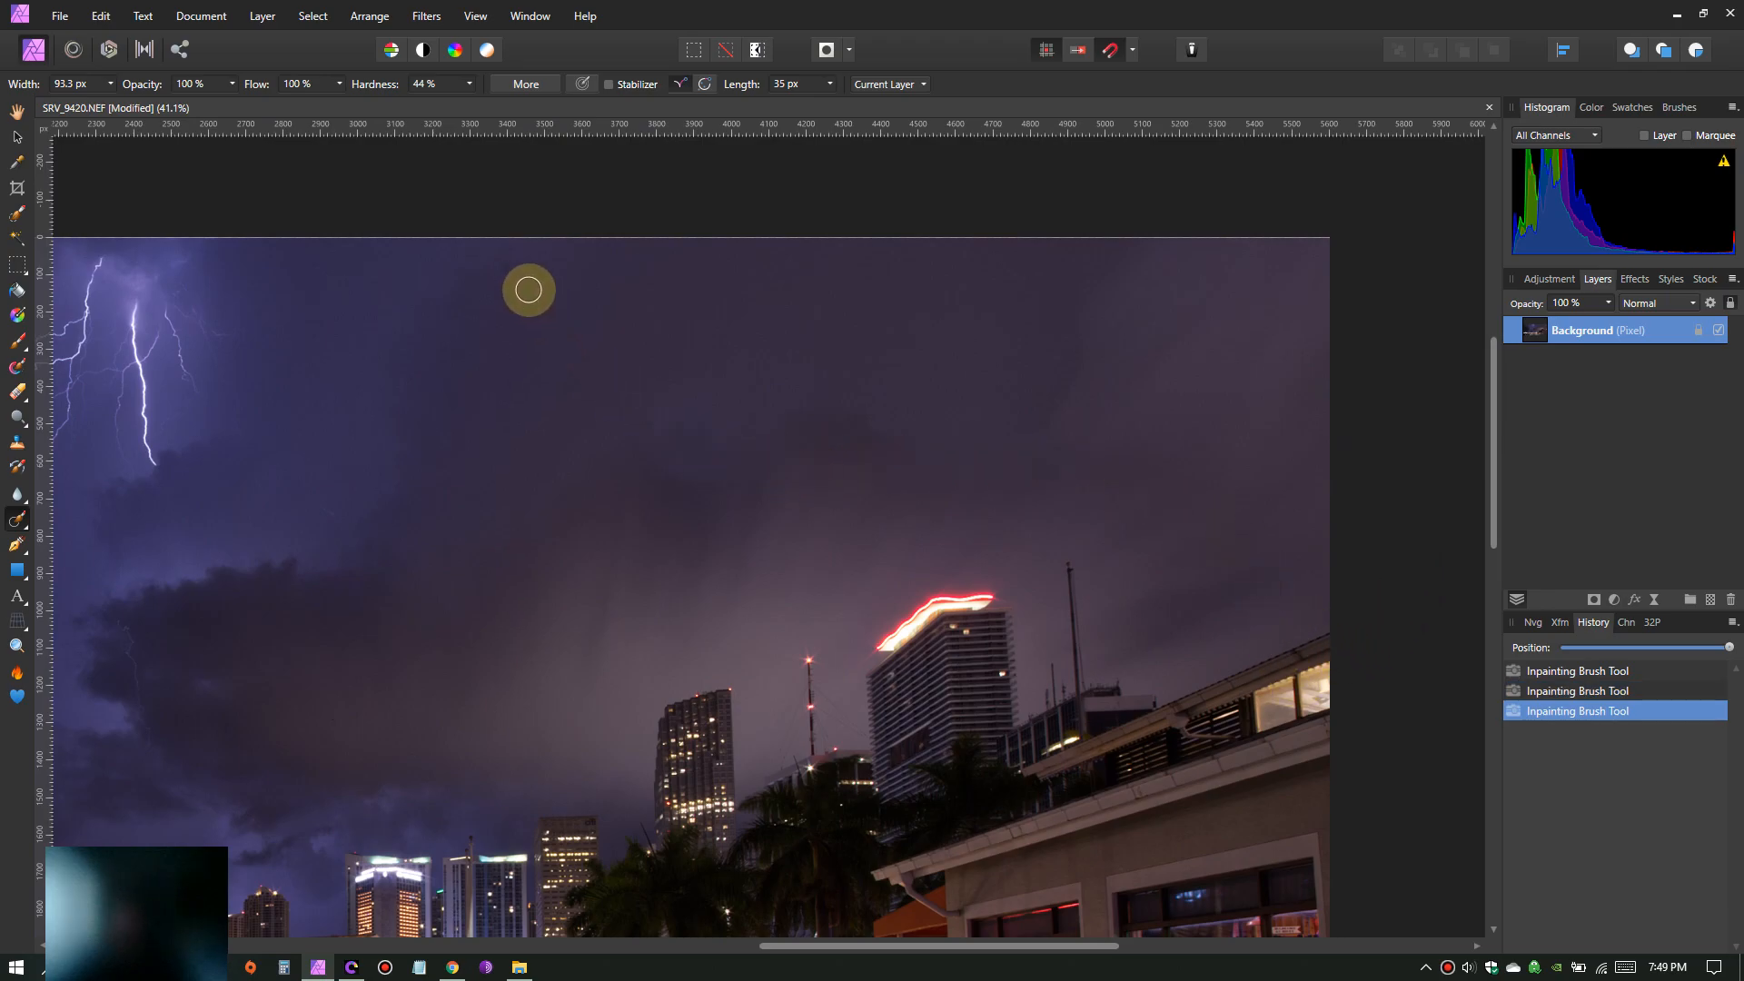
click(509, 270)
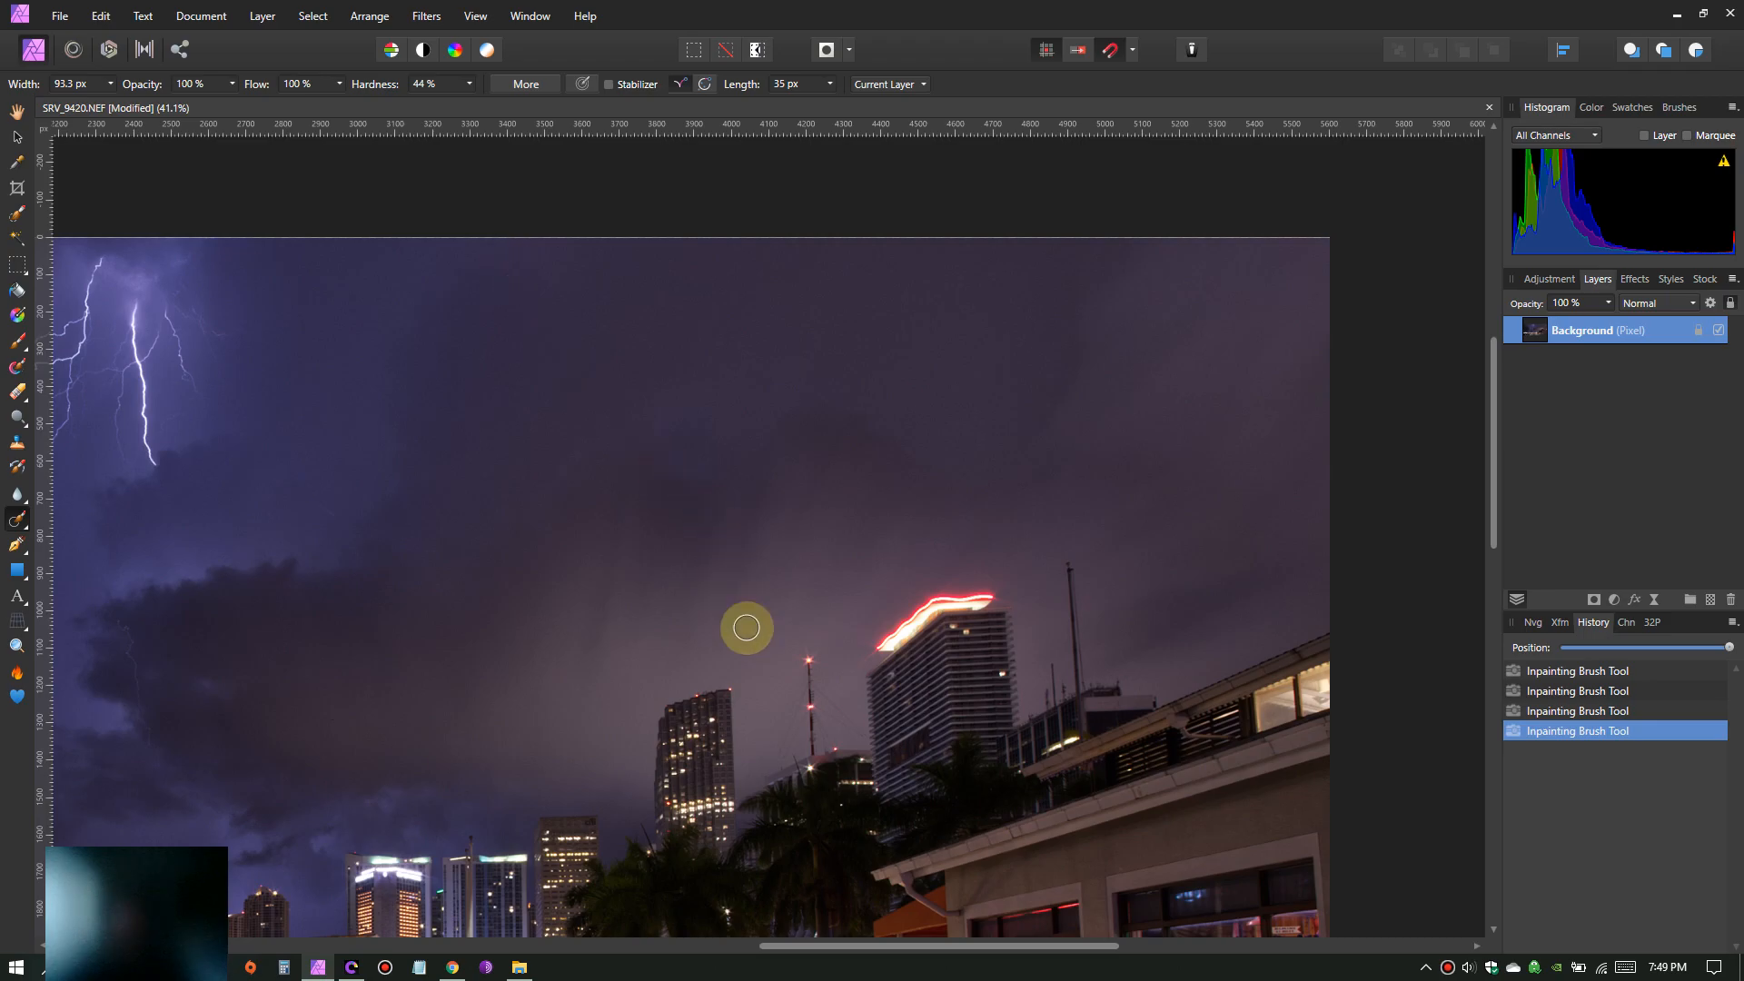
drag(817, 946, 421, 948)
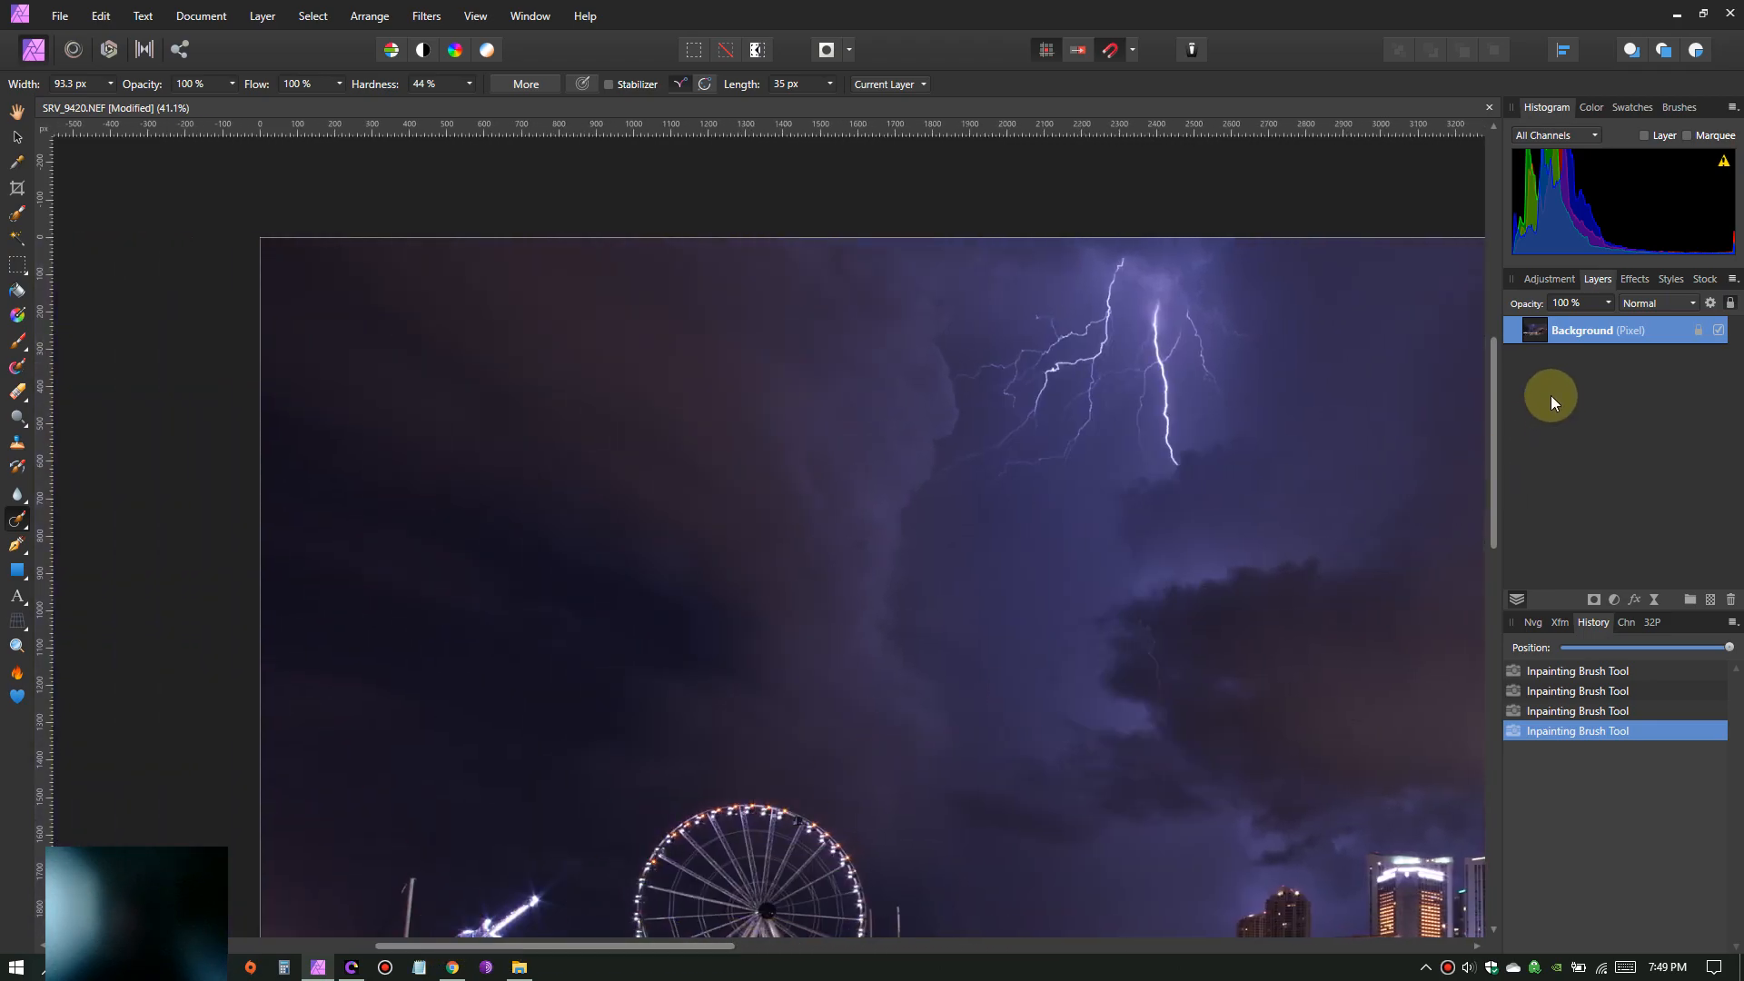
mouse_move(1491, 390)
mouse_down()
mouse_move(1496, 482)
mouse_move(1515, 398)
mouse_move(1520, 427)
mouse_up()
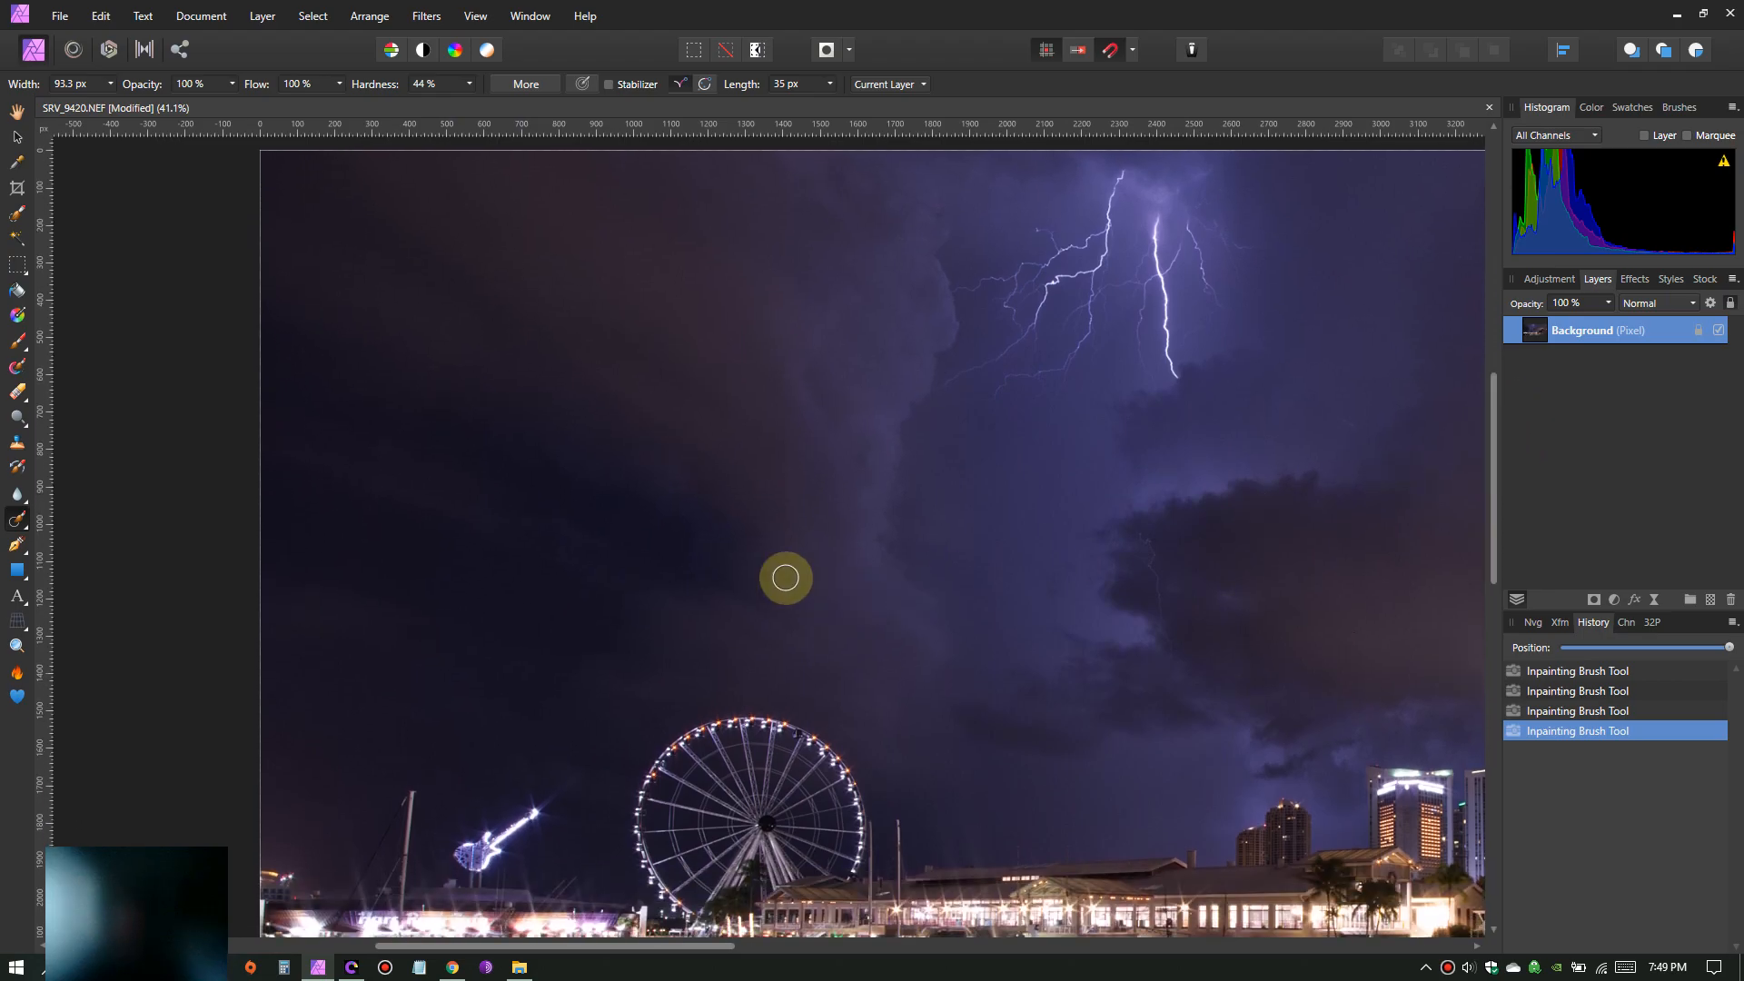
Zoom and pan with the Hand tool to frame the guitar sign and Ferris wheel.
click(17, 112)
drag(823, 347, 630, 296)
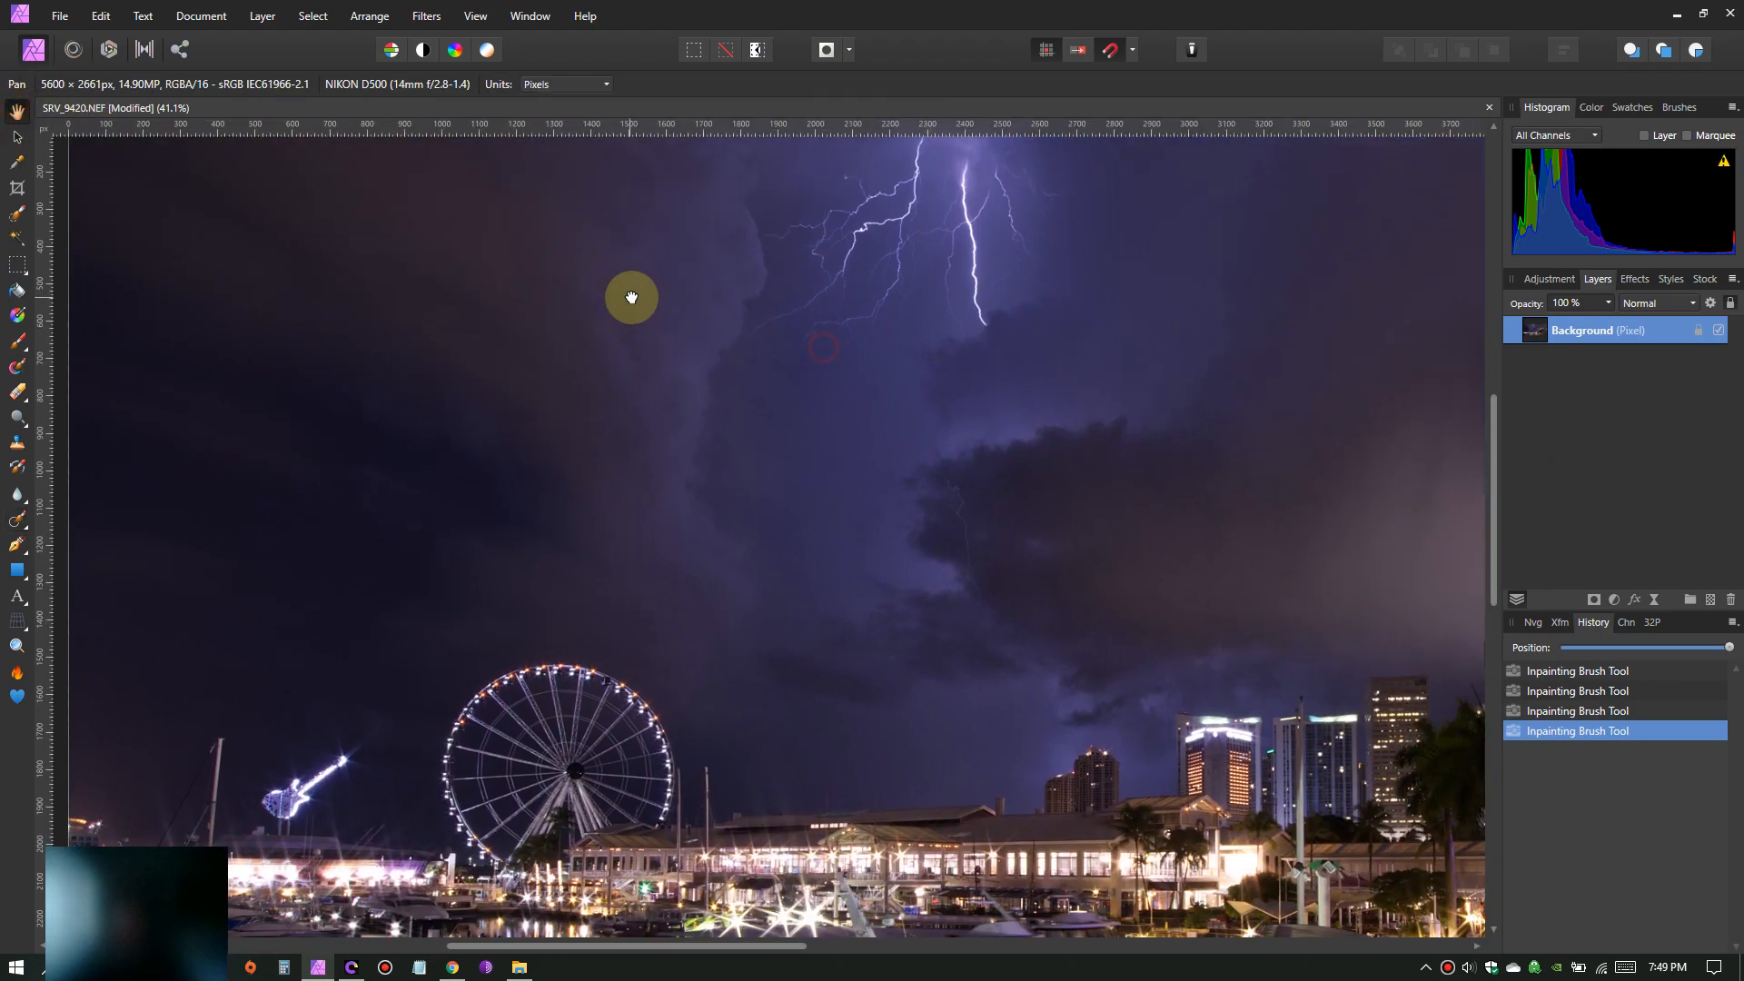
scroll(627, 291, down, 1)
scroll(634, 307, down, 1)
drag(739, 335, 681, 392)
scroll(408, 552, up, 2)
scroll(409, 552, up, 2)
drag(428, 720, 716, 681)
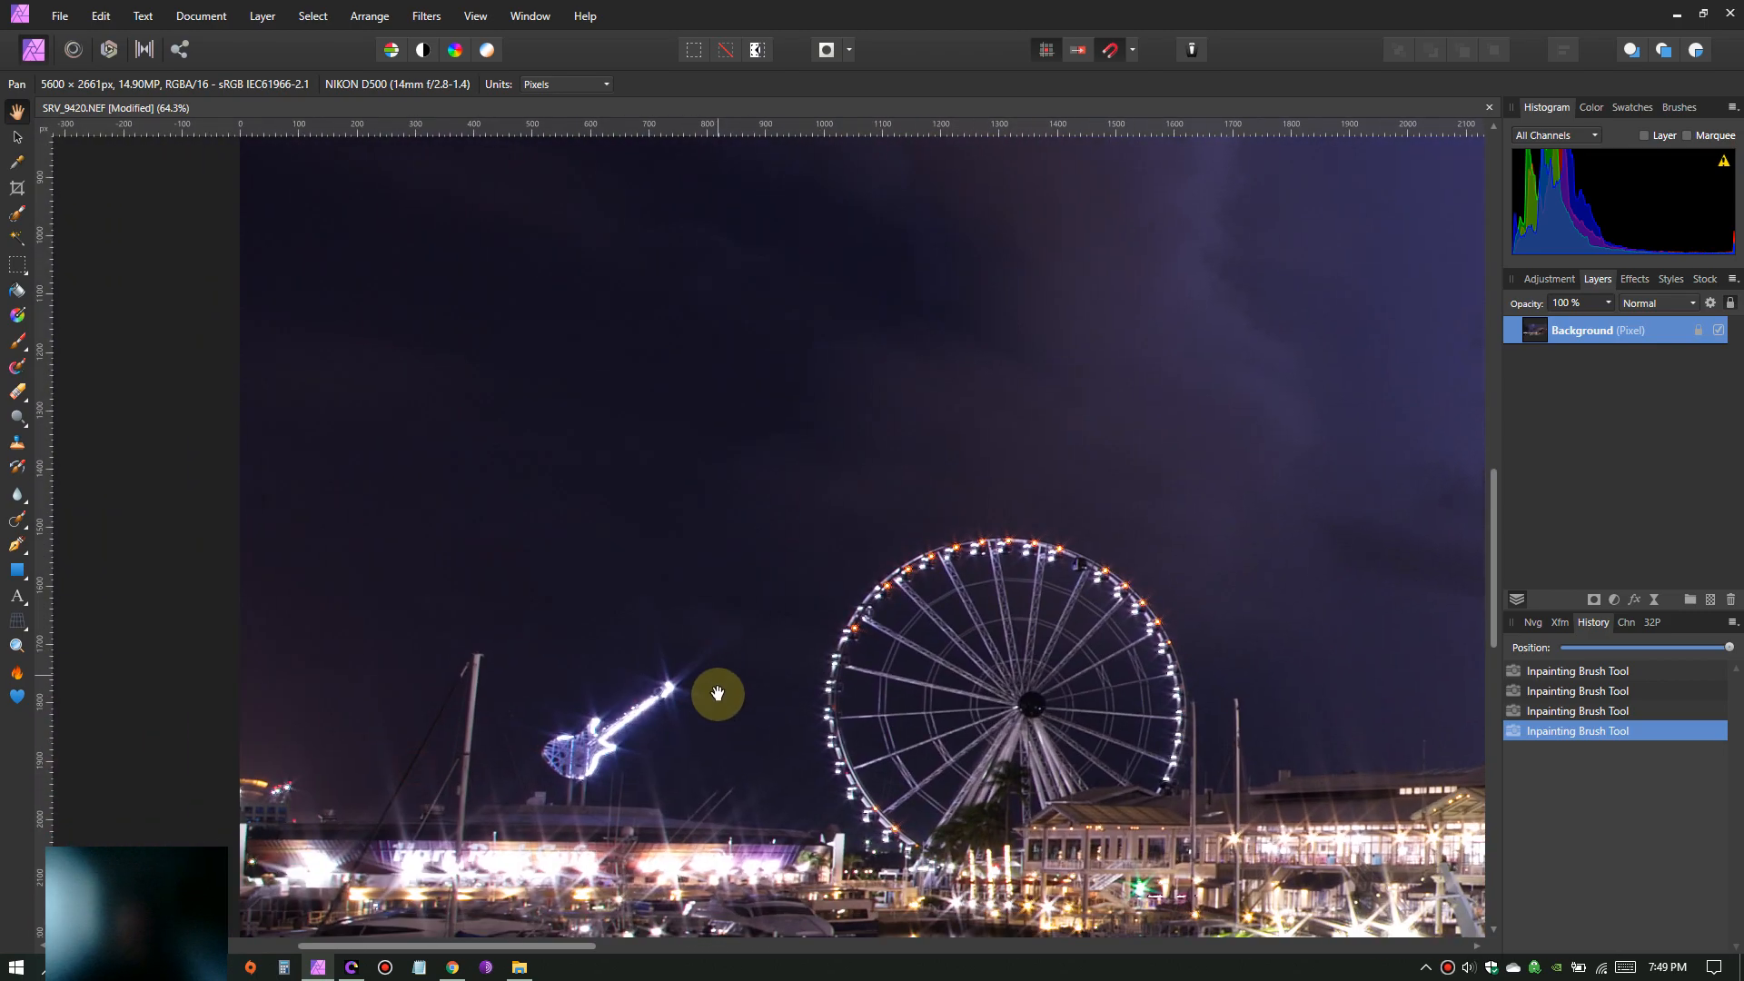
drag(646, 771, 648, 664)
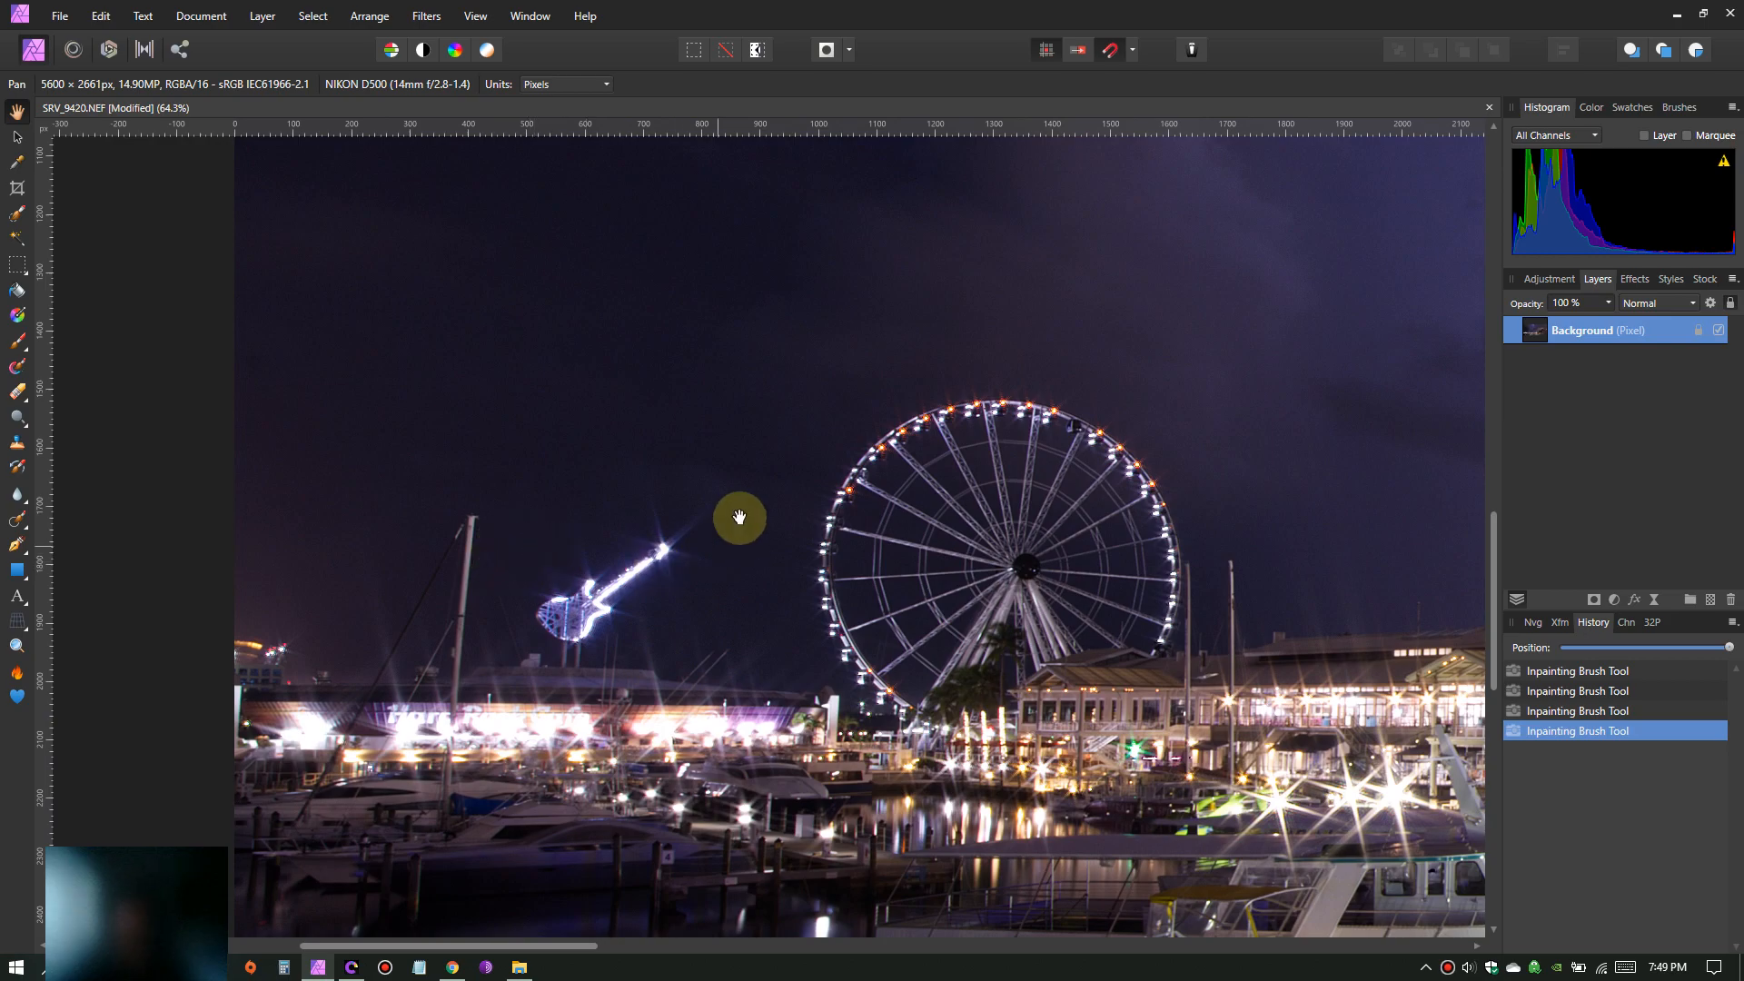
drag(653, 534, 586, 552)
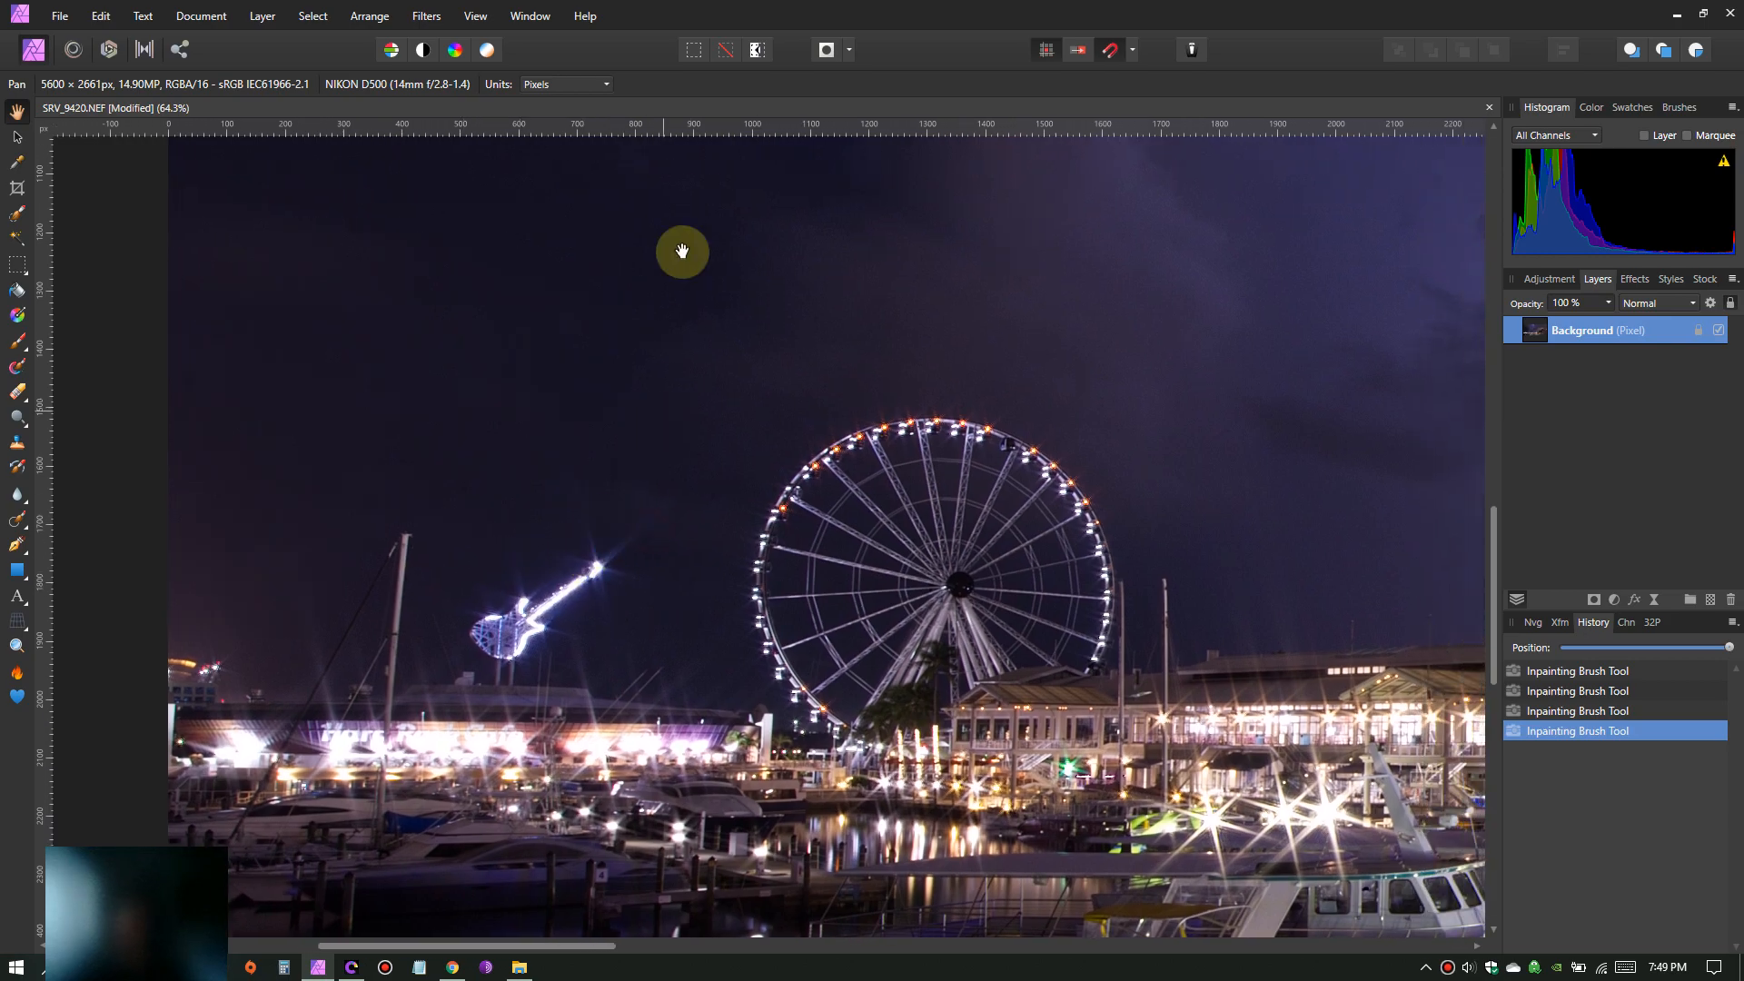
Apply Filters > Colors > Chromatic Aberration to remove the colour fringing.
click(424, 16)
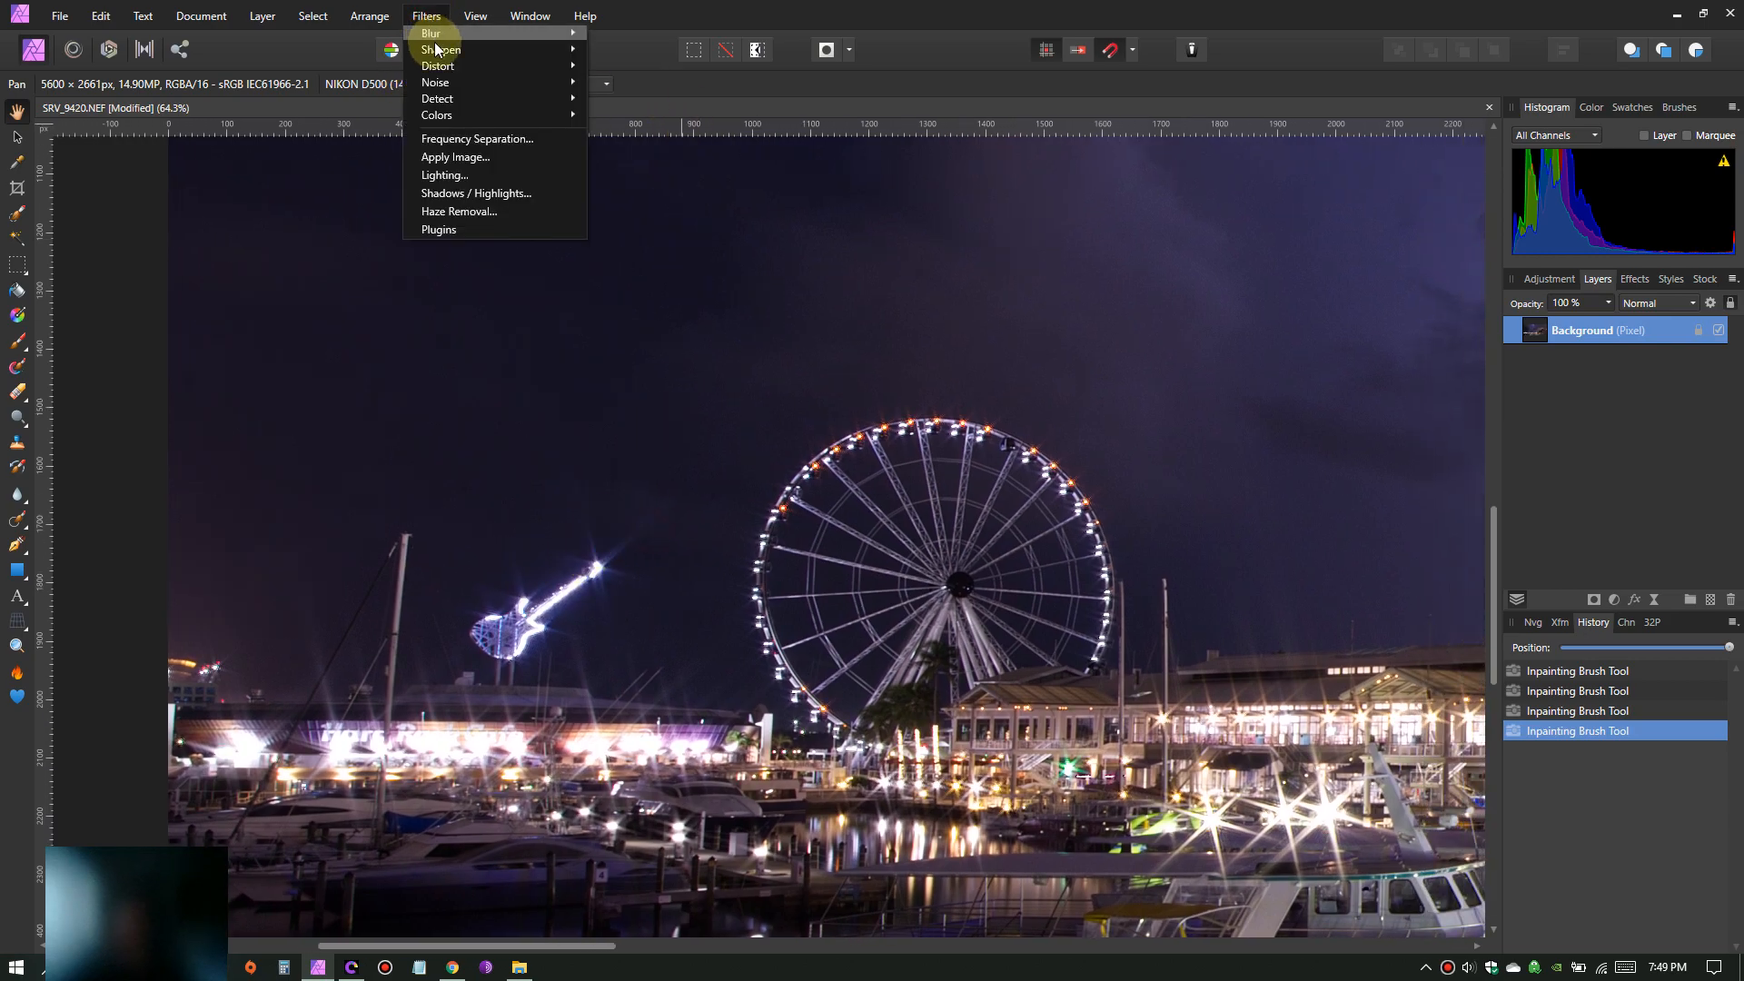
mouse_move(452, 119)
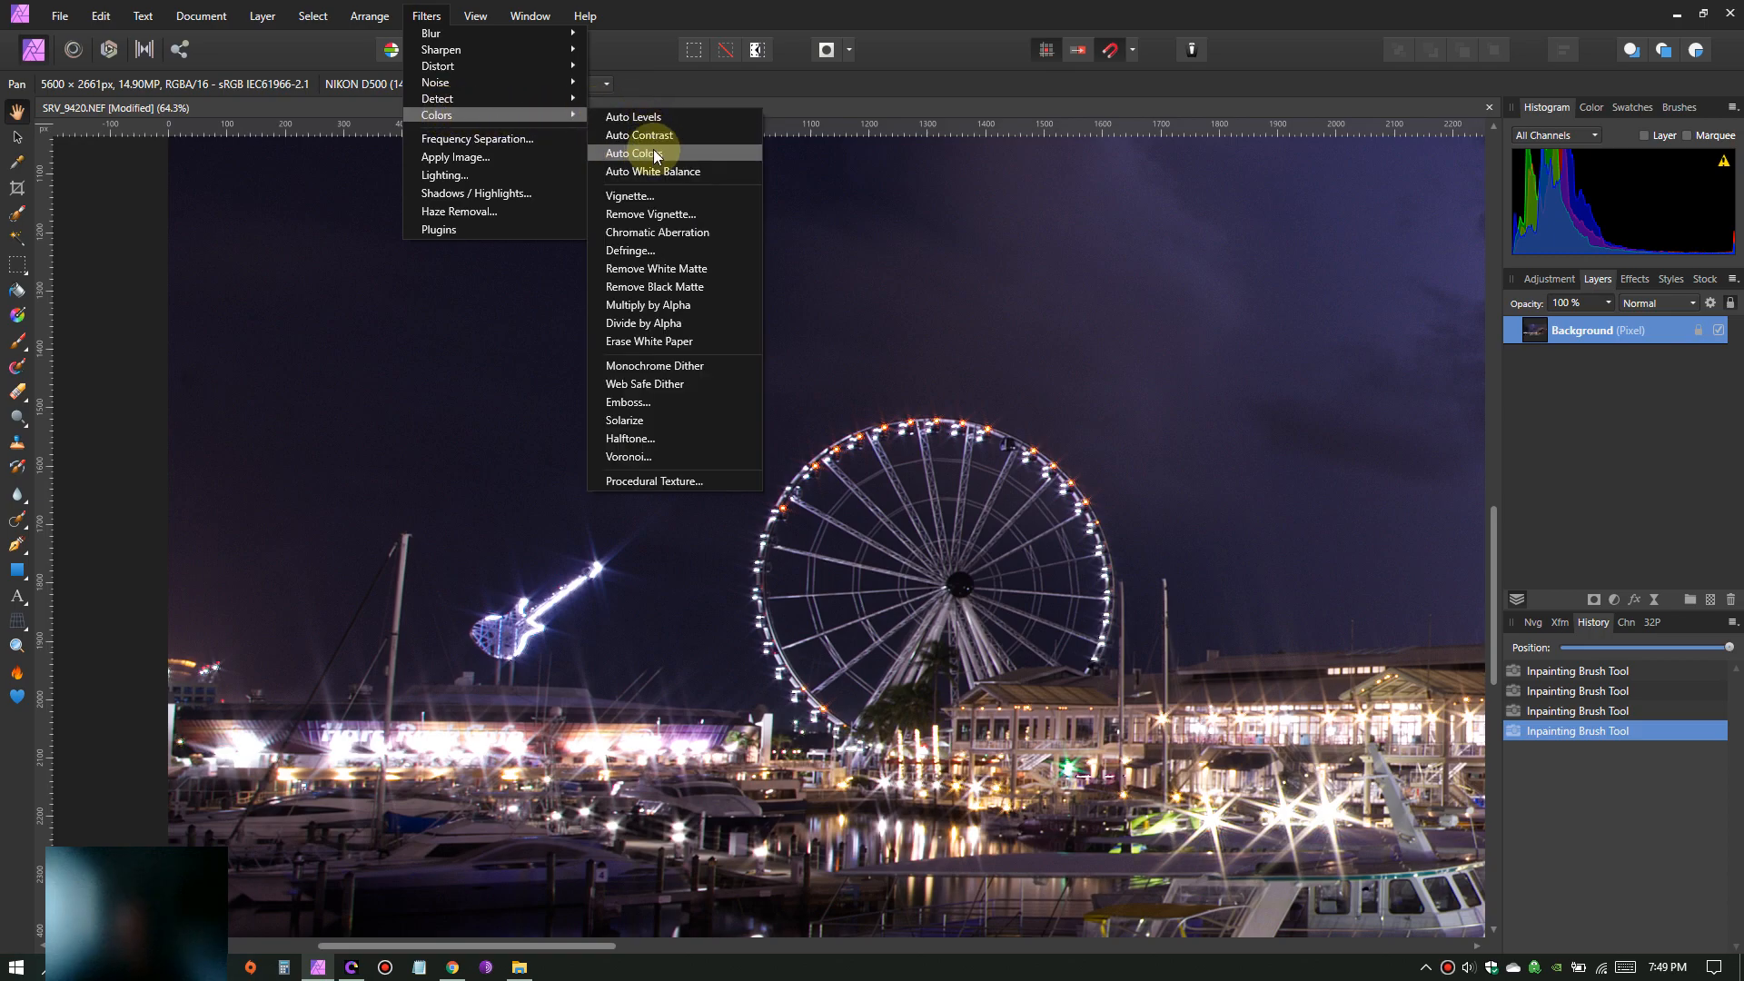
click(670, 233)
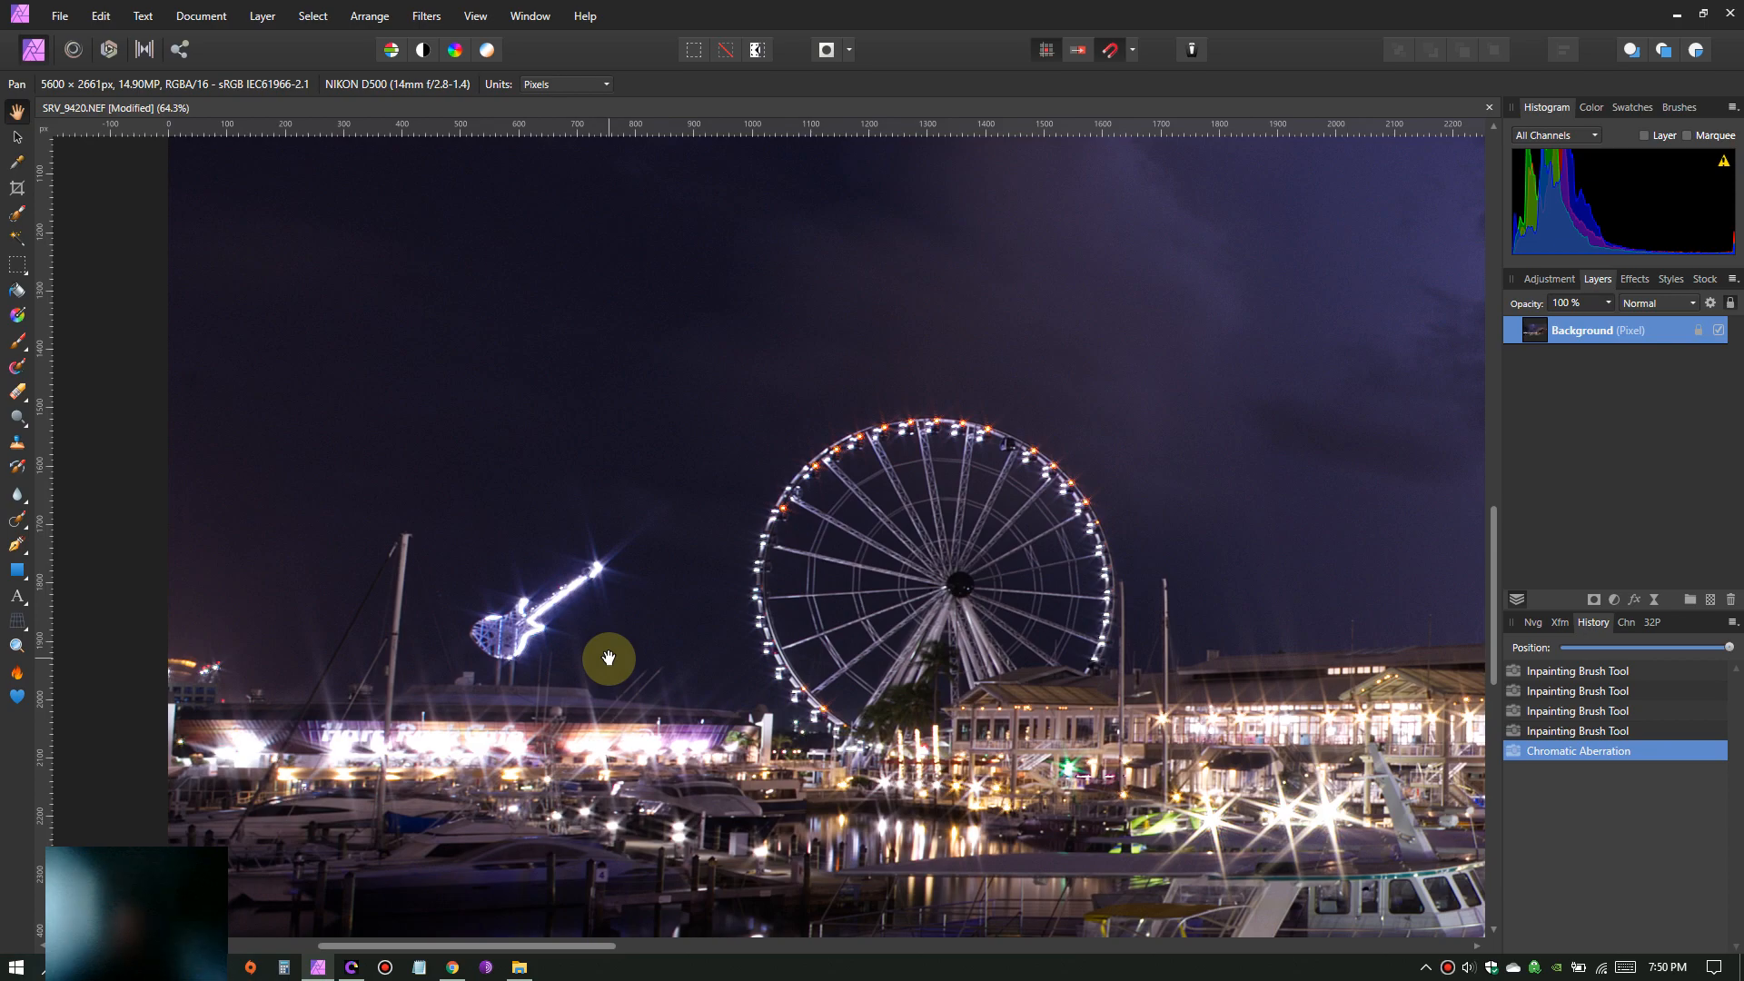
ctrl+scroll(482, 700, up, 2)
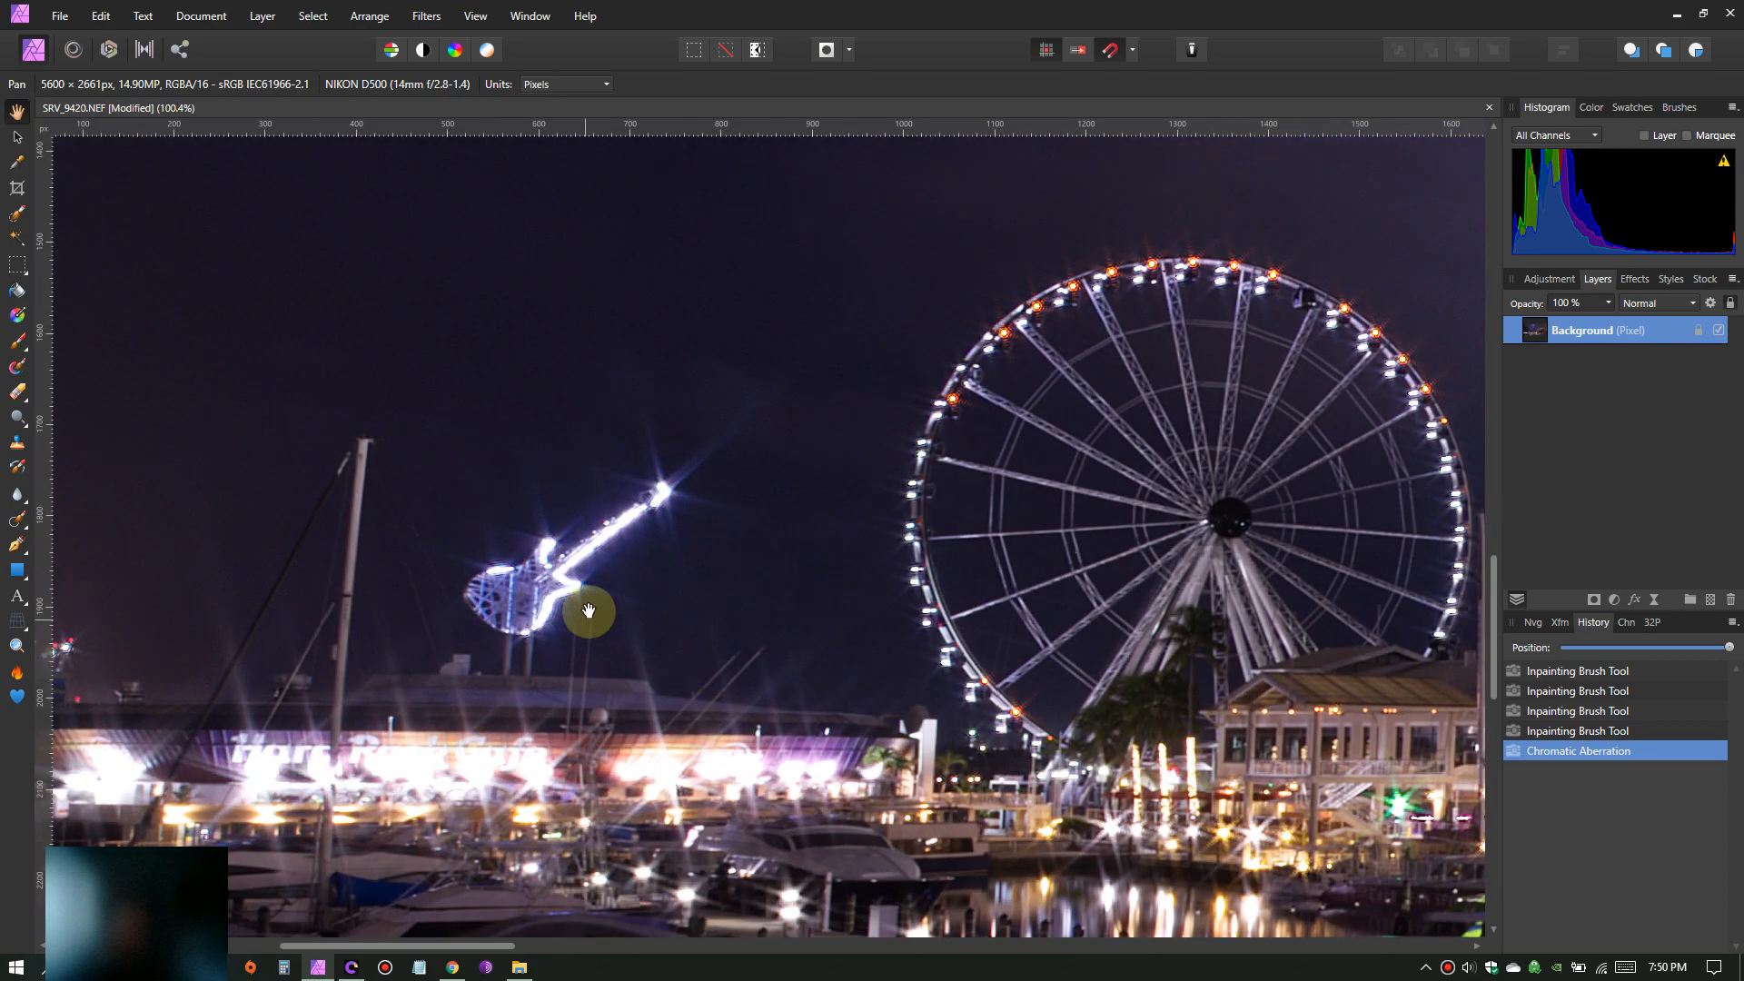
ctrl+scroll(447, 583, down, 4)
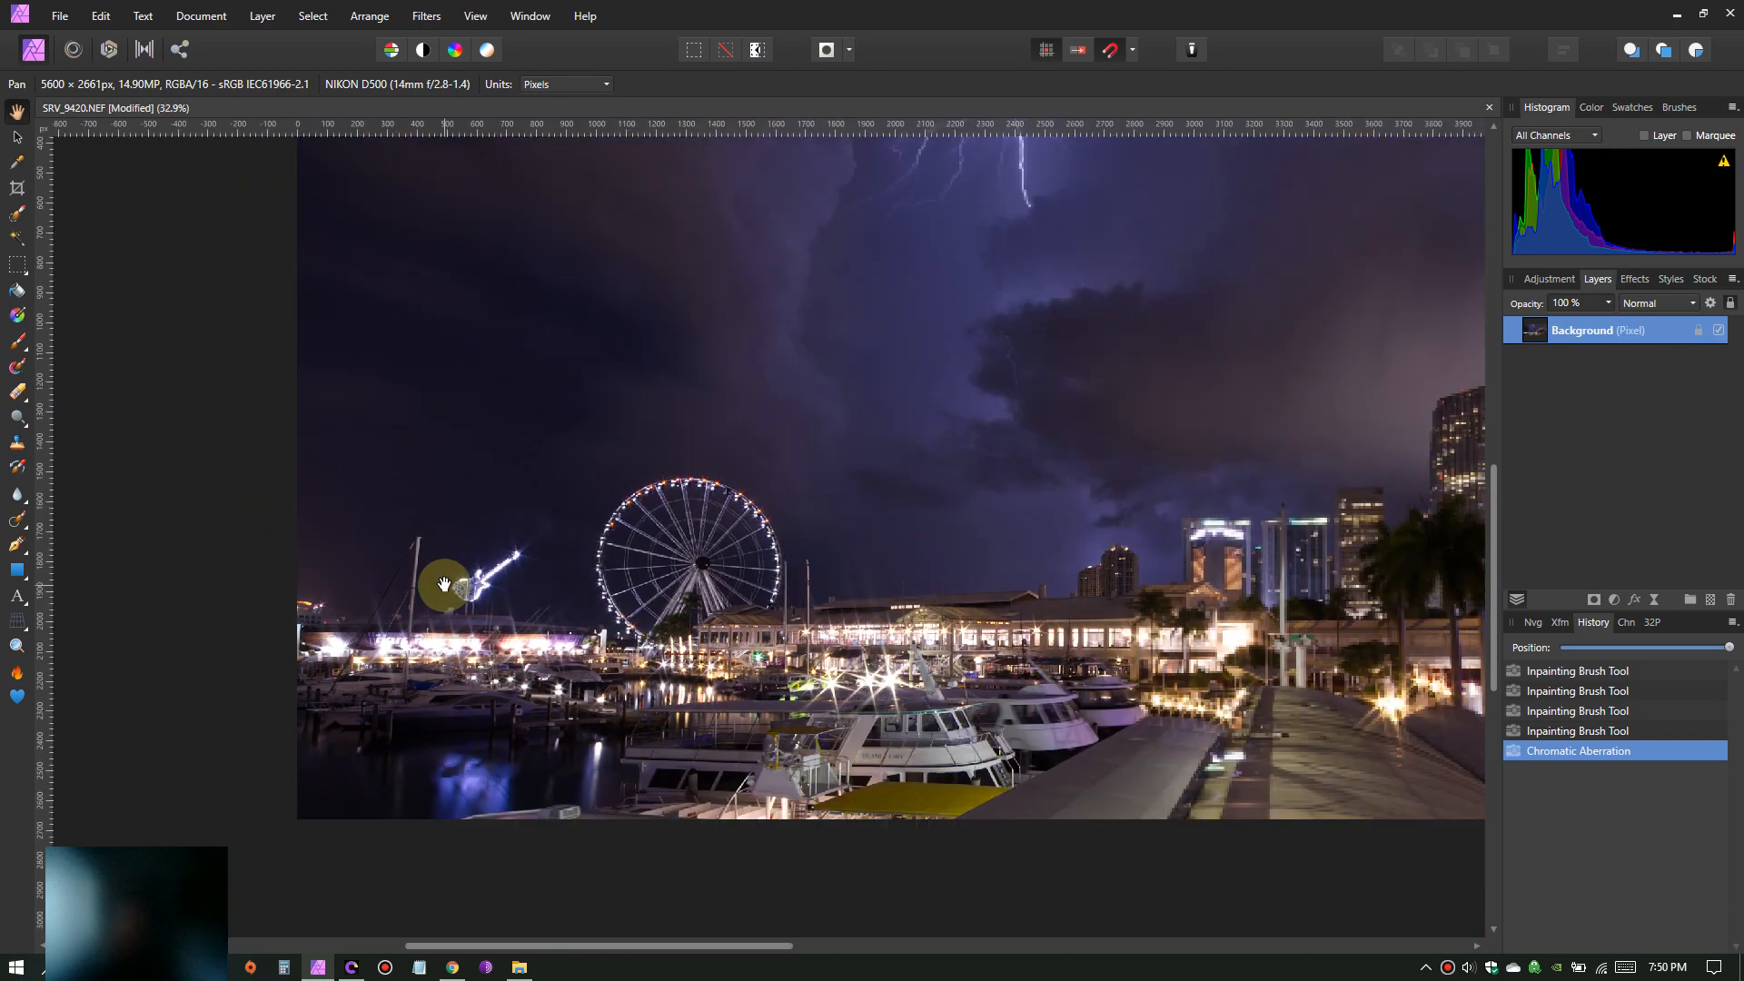
drag(1074, 448, 853, 662)
ctrl+scroll(851, 660, down, 2)
ctrl+scroll(849, 657, up, 4)
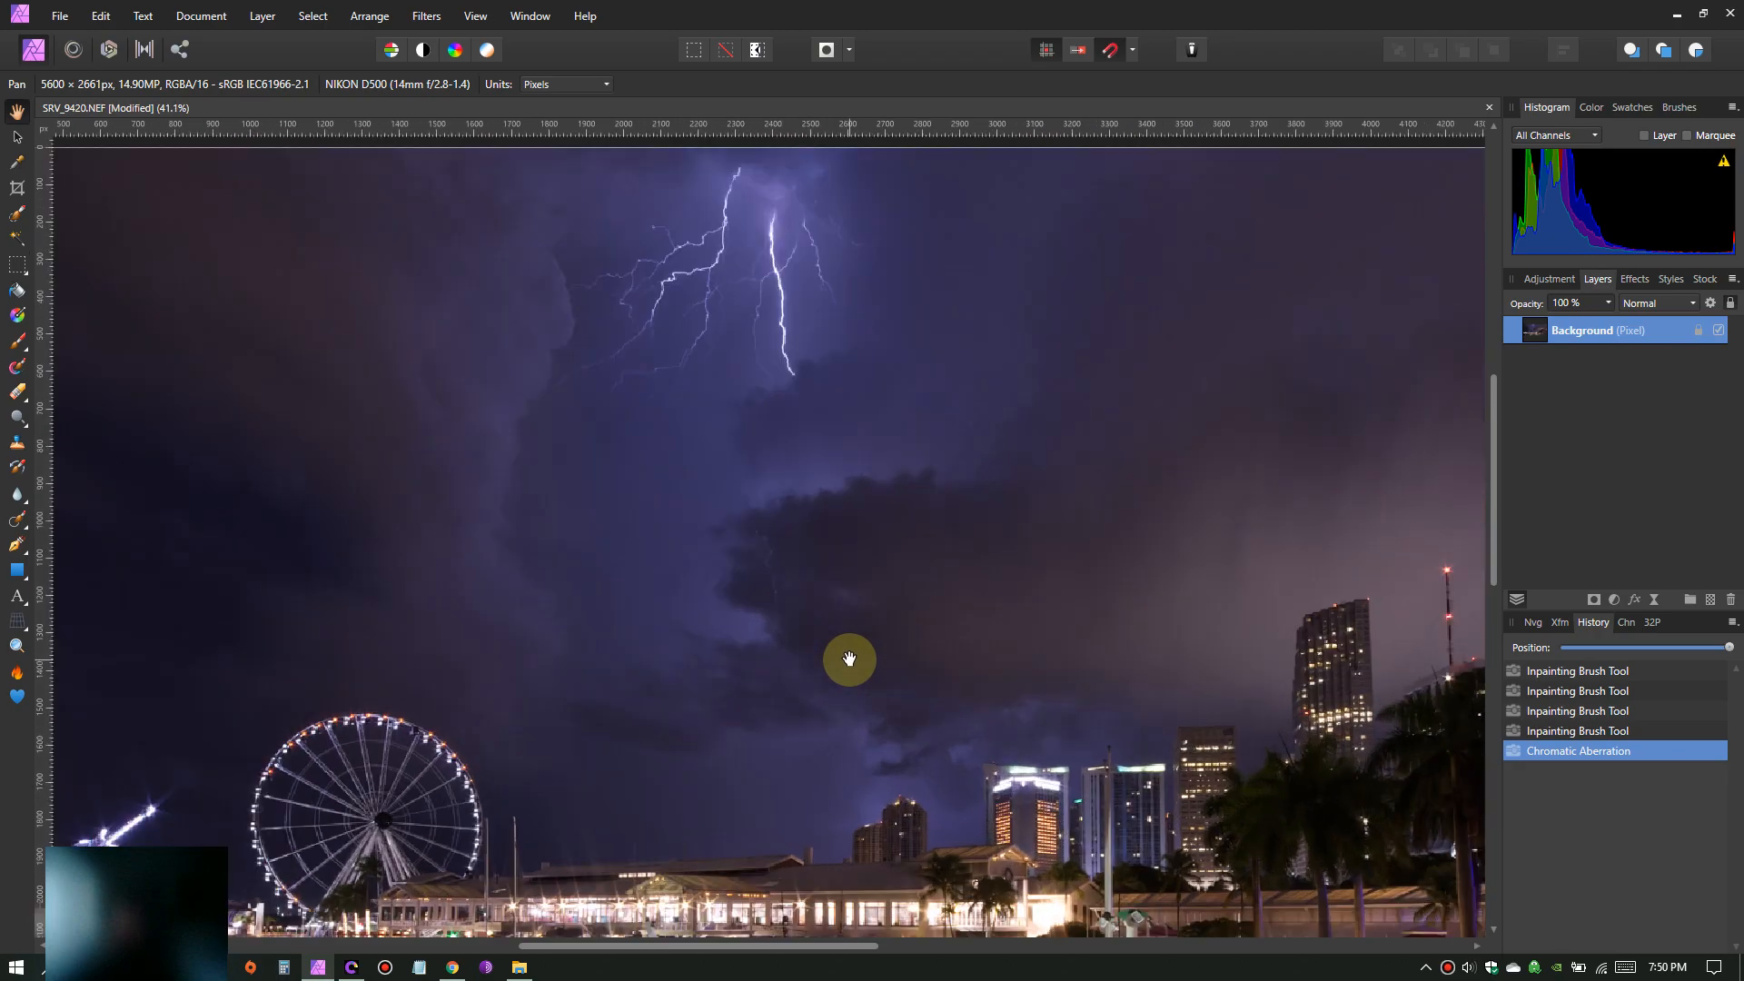
drag(829, 470, 771, 708)
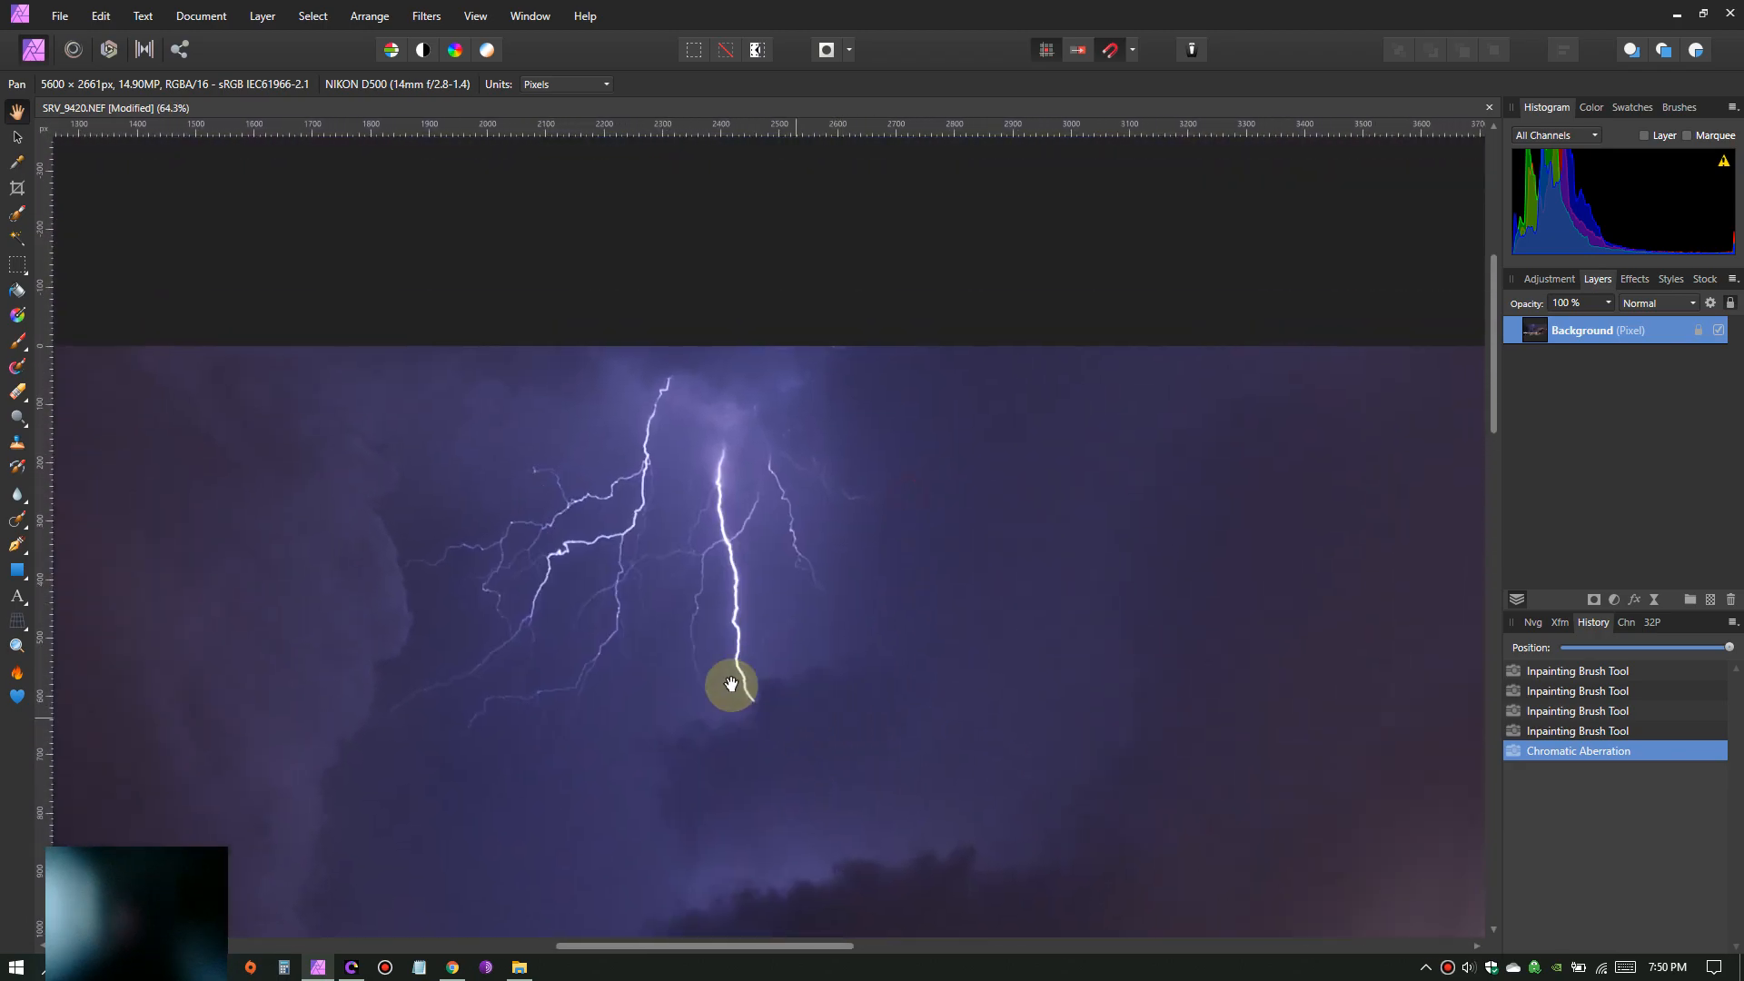
ctrl+scroll(685, 650, up, 2)
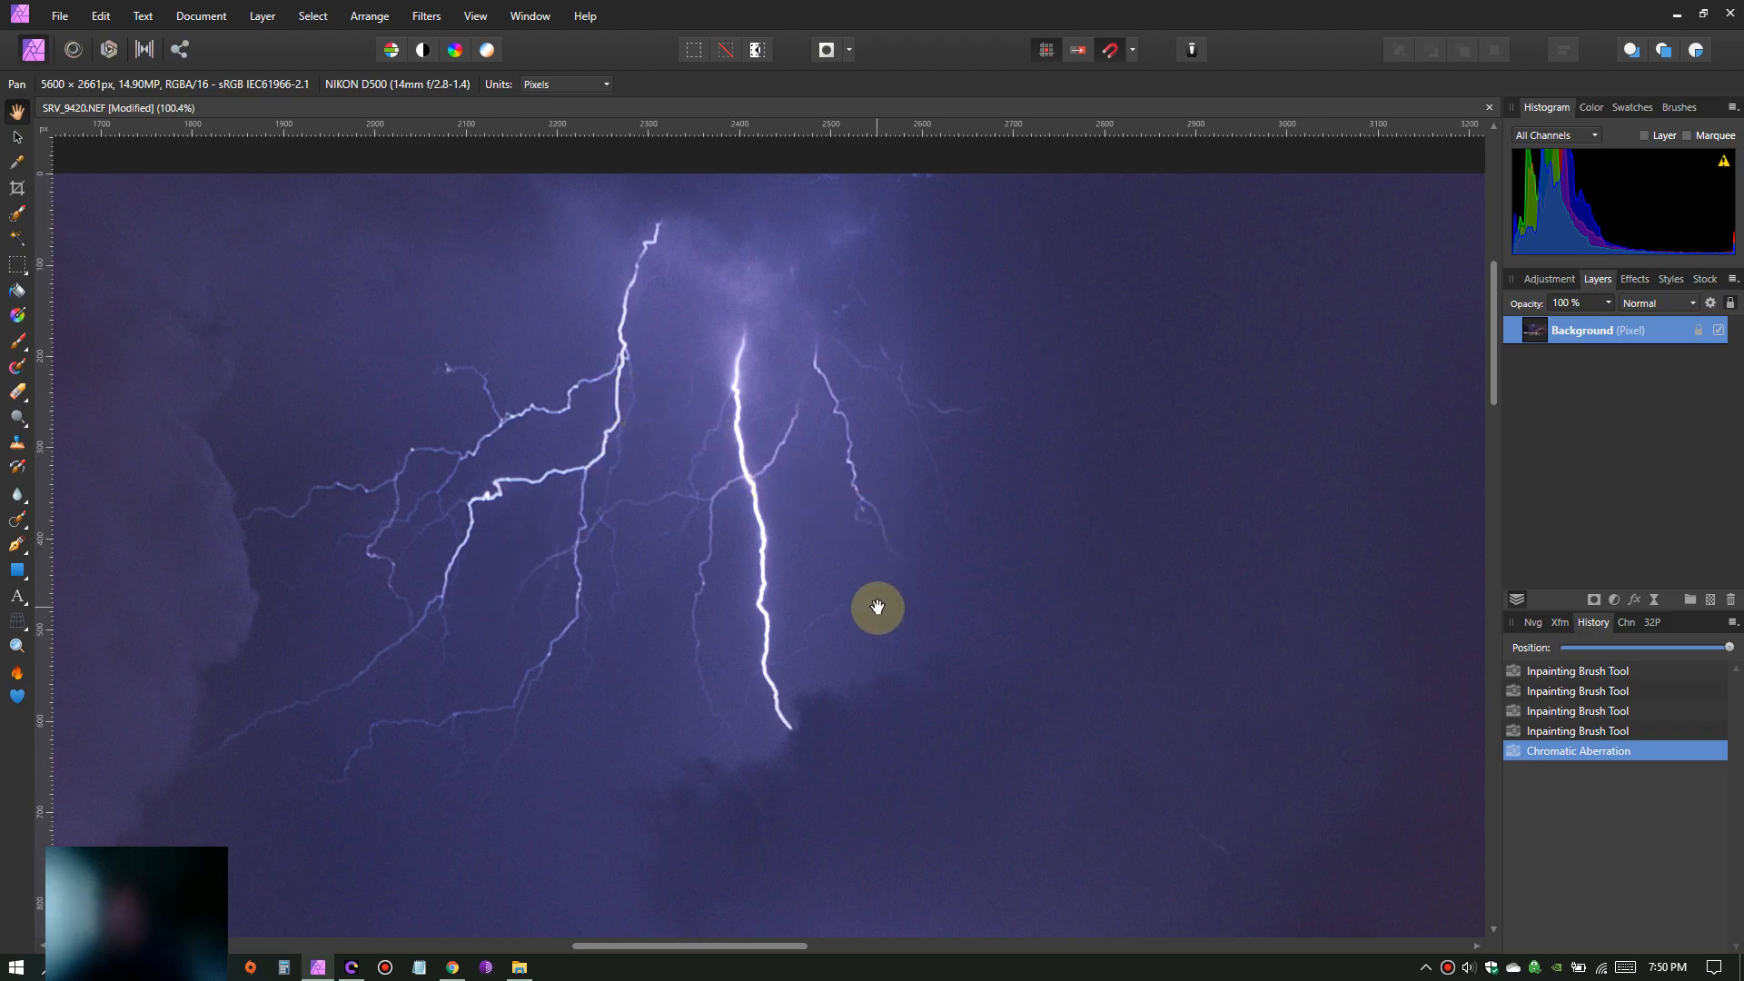
scroll(813, 556, down, 3)
drag(878, 682, 694, 490)
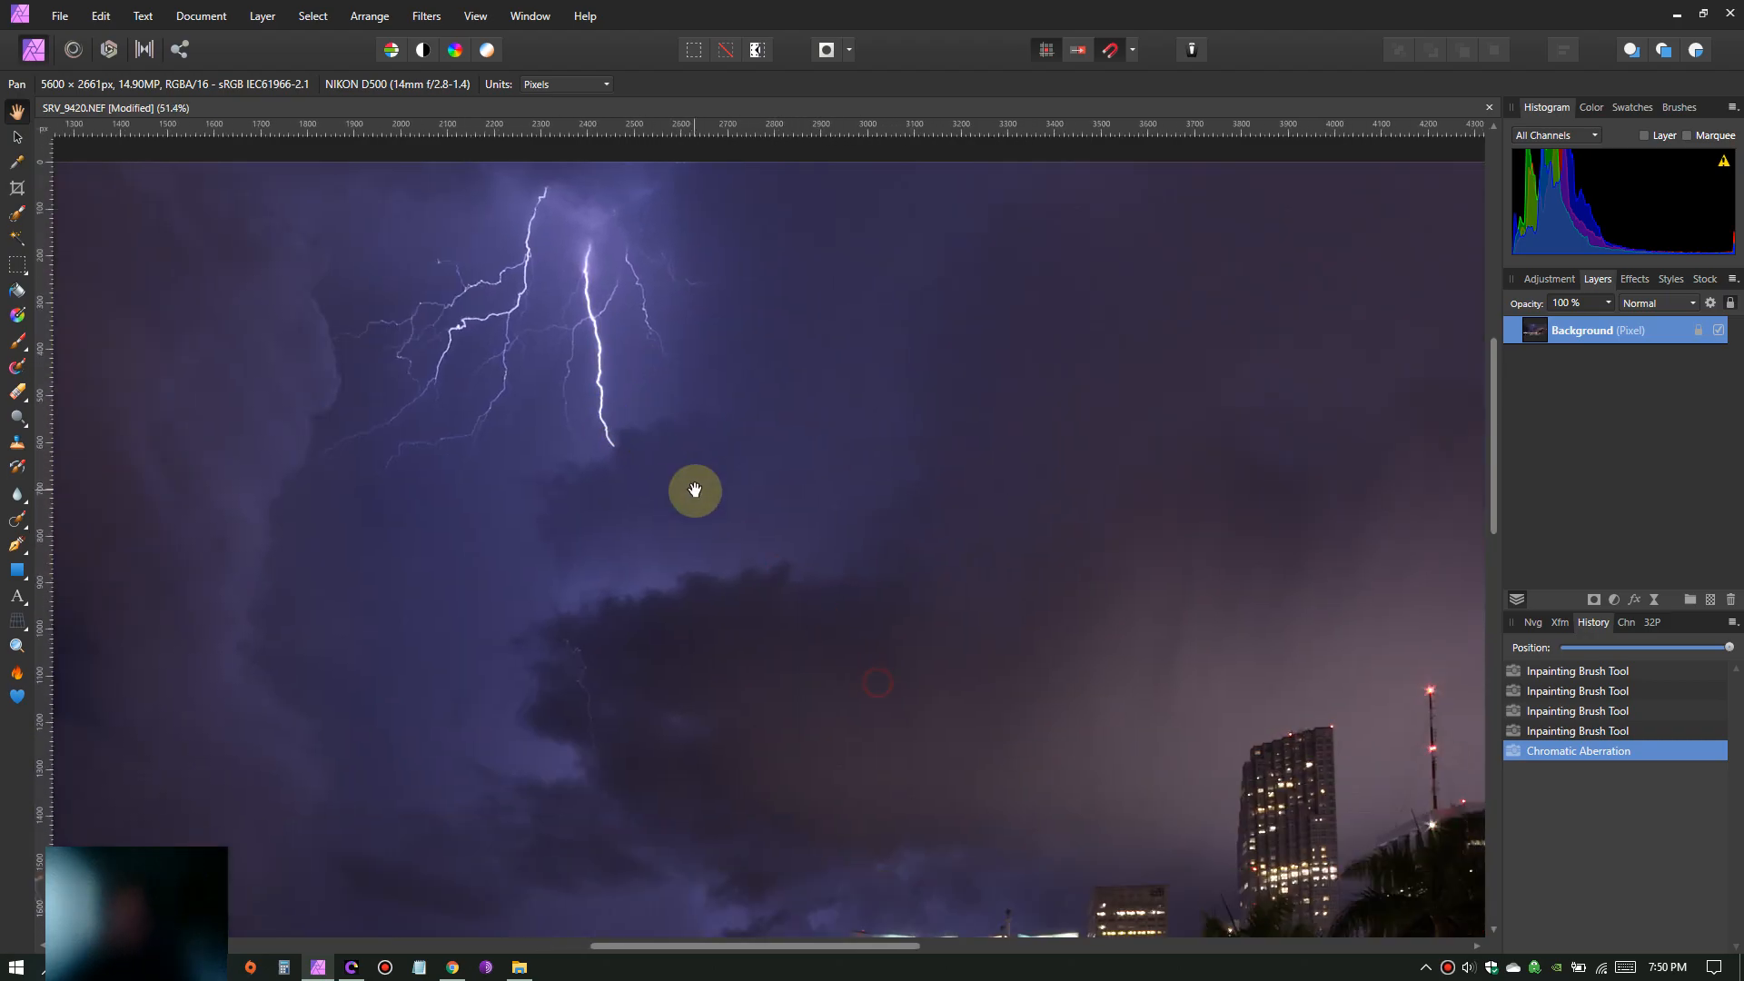
scroll(651, 484, down, 2)
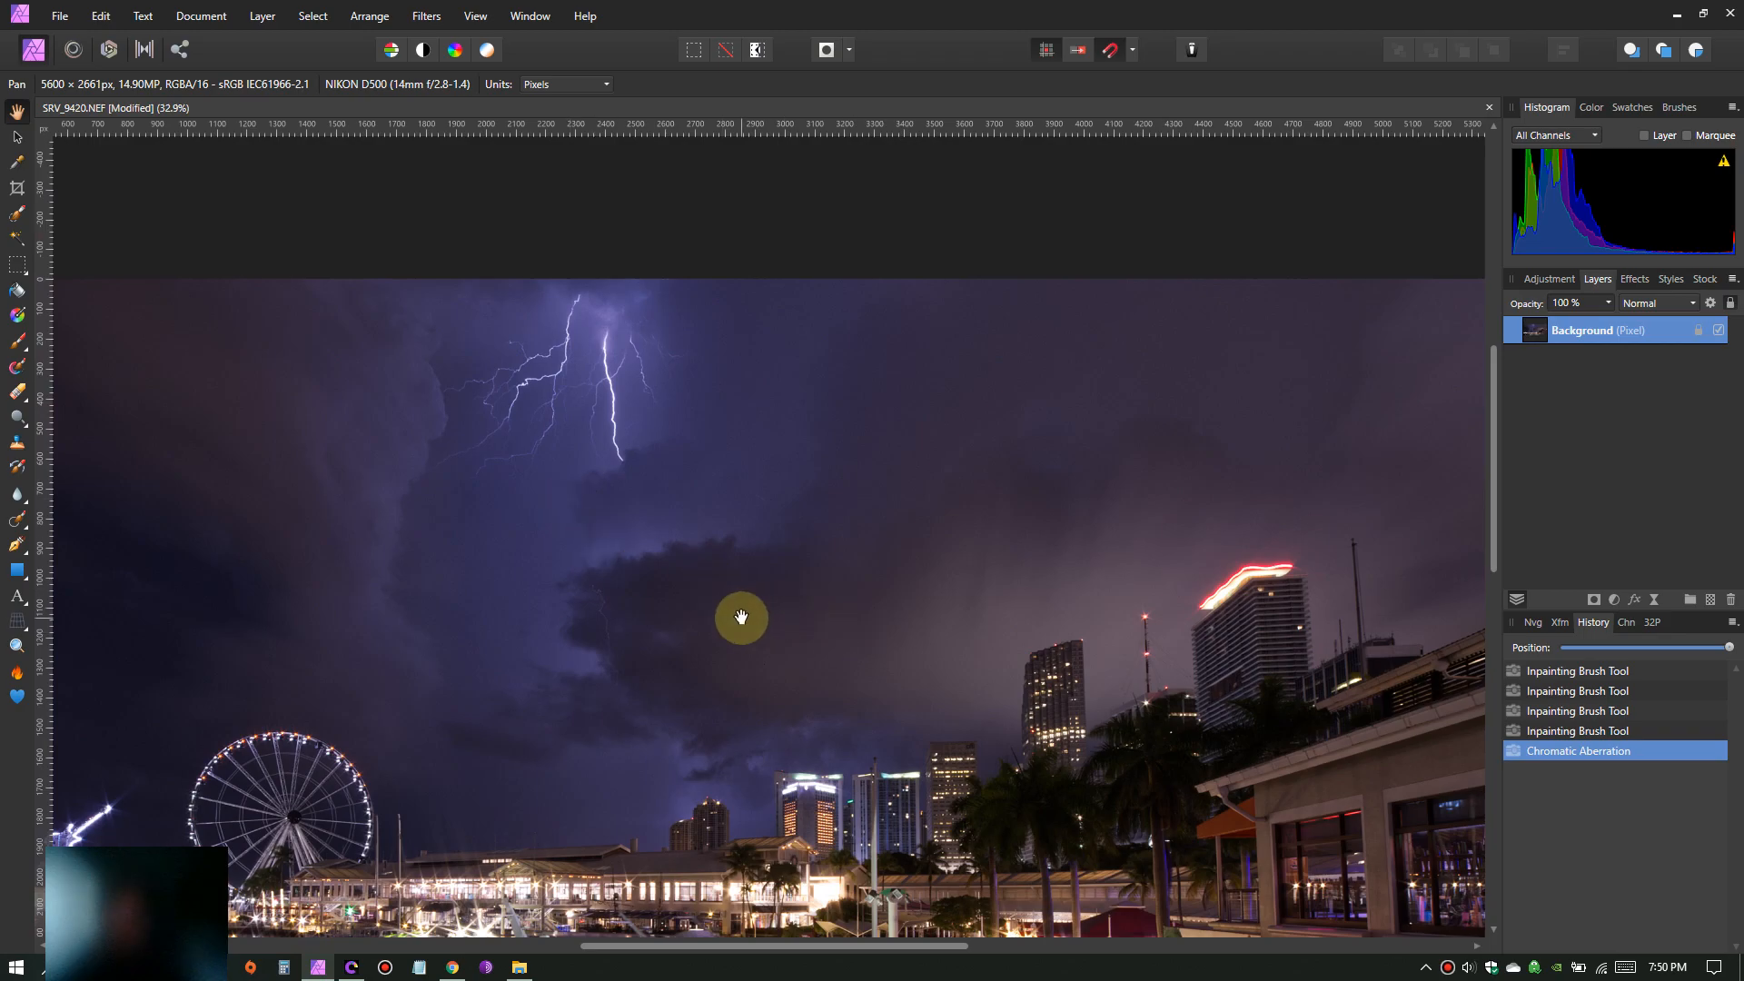
scroll(741, 618, down, 2)
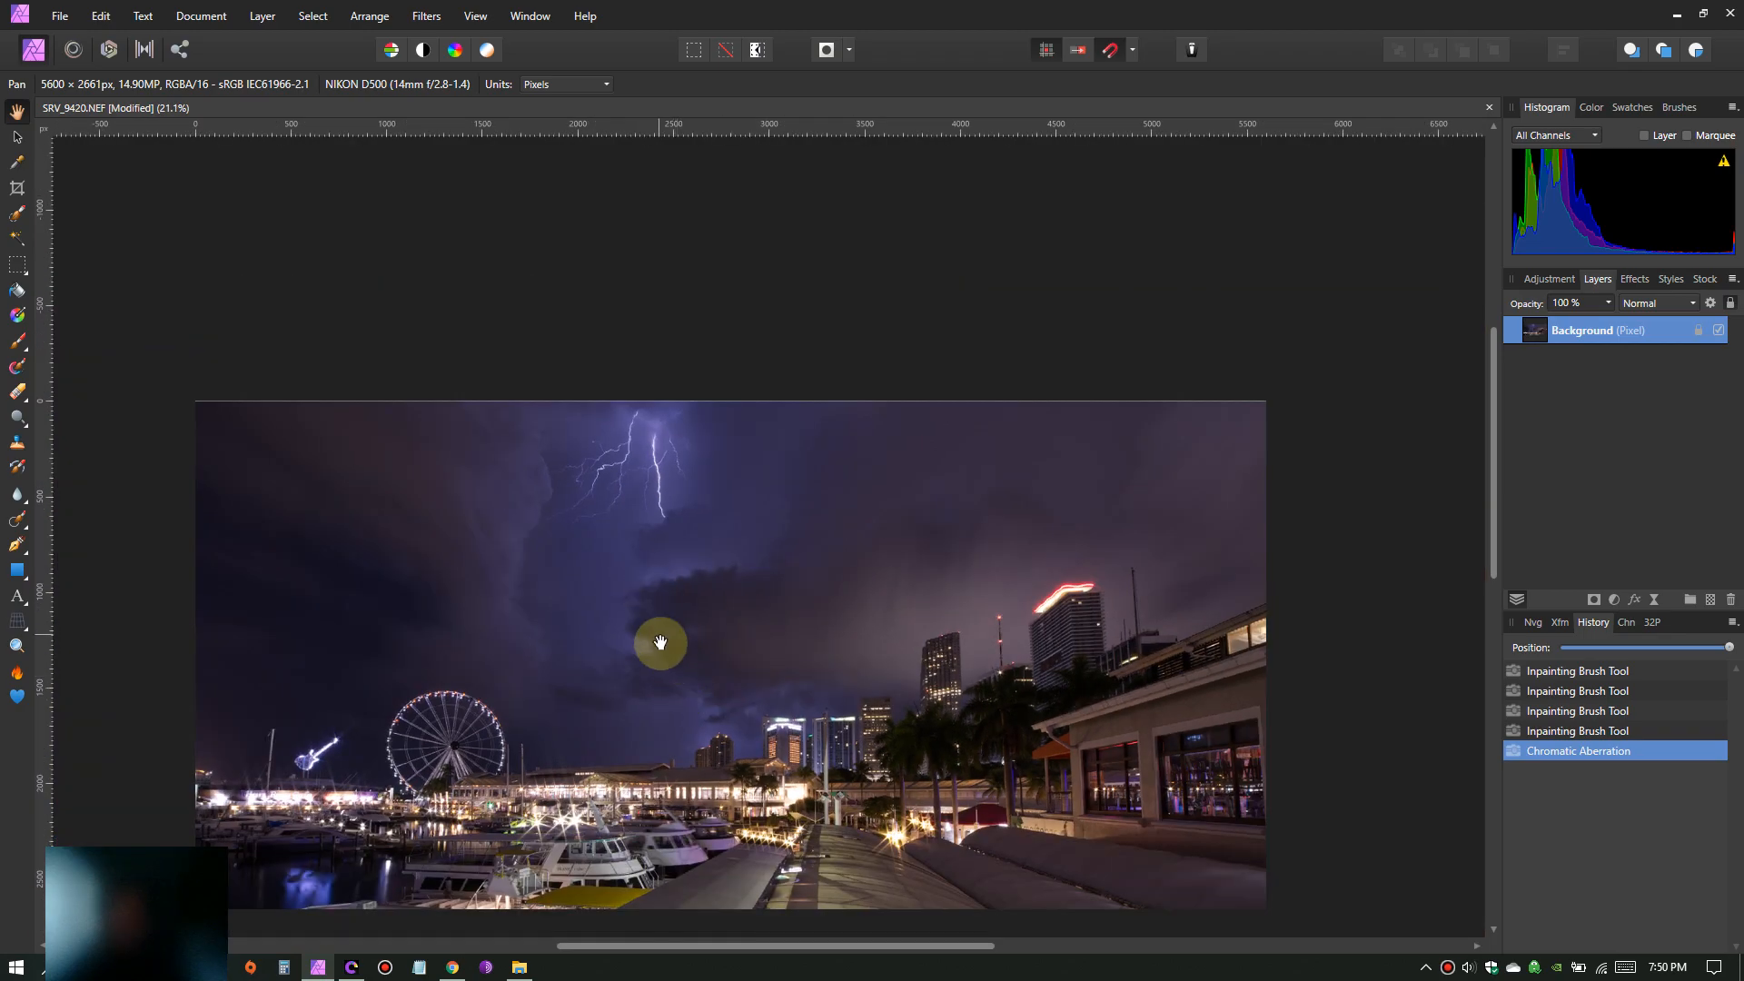
drag(806, 622, 830, 495)
scroll(715, 526, up, 8)
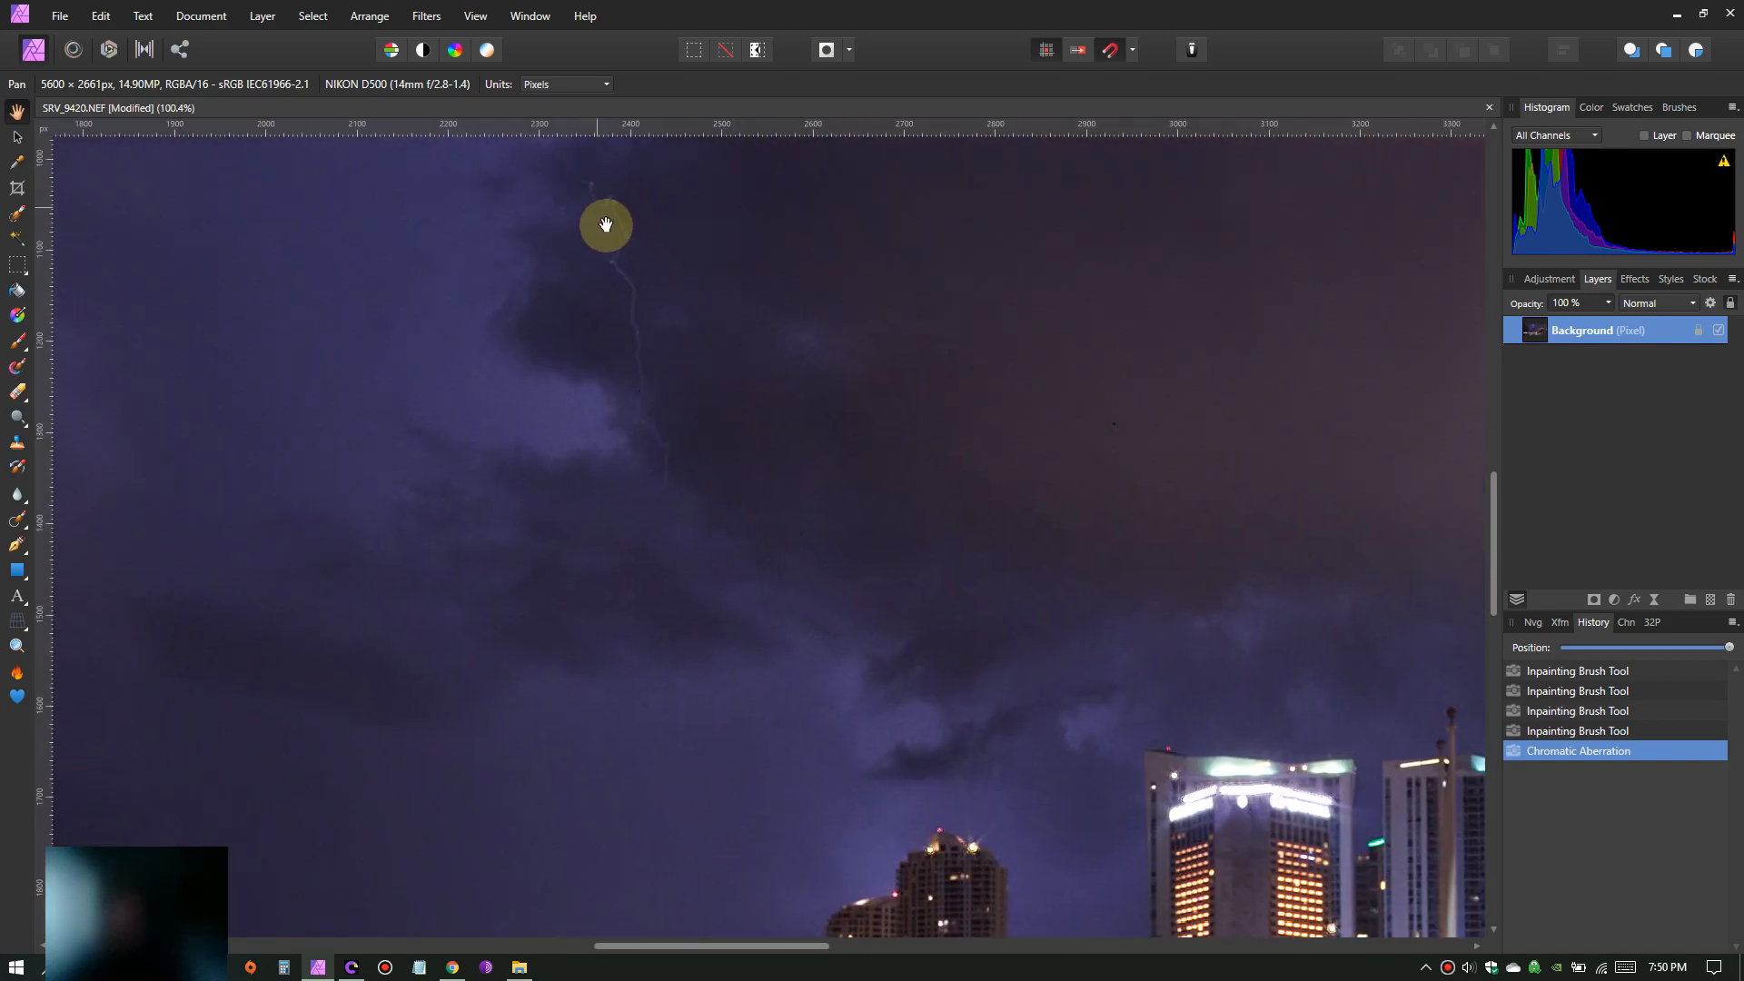
scroll(897, 487, down, 6)
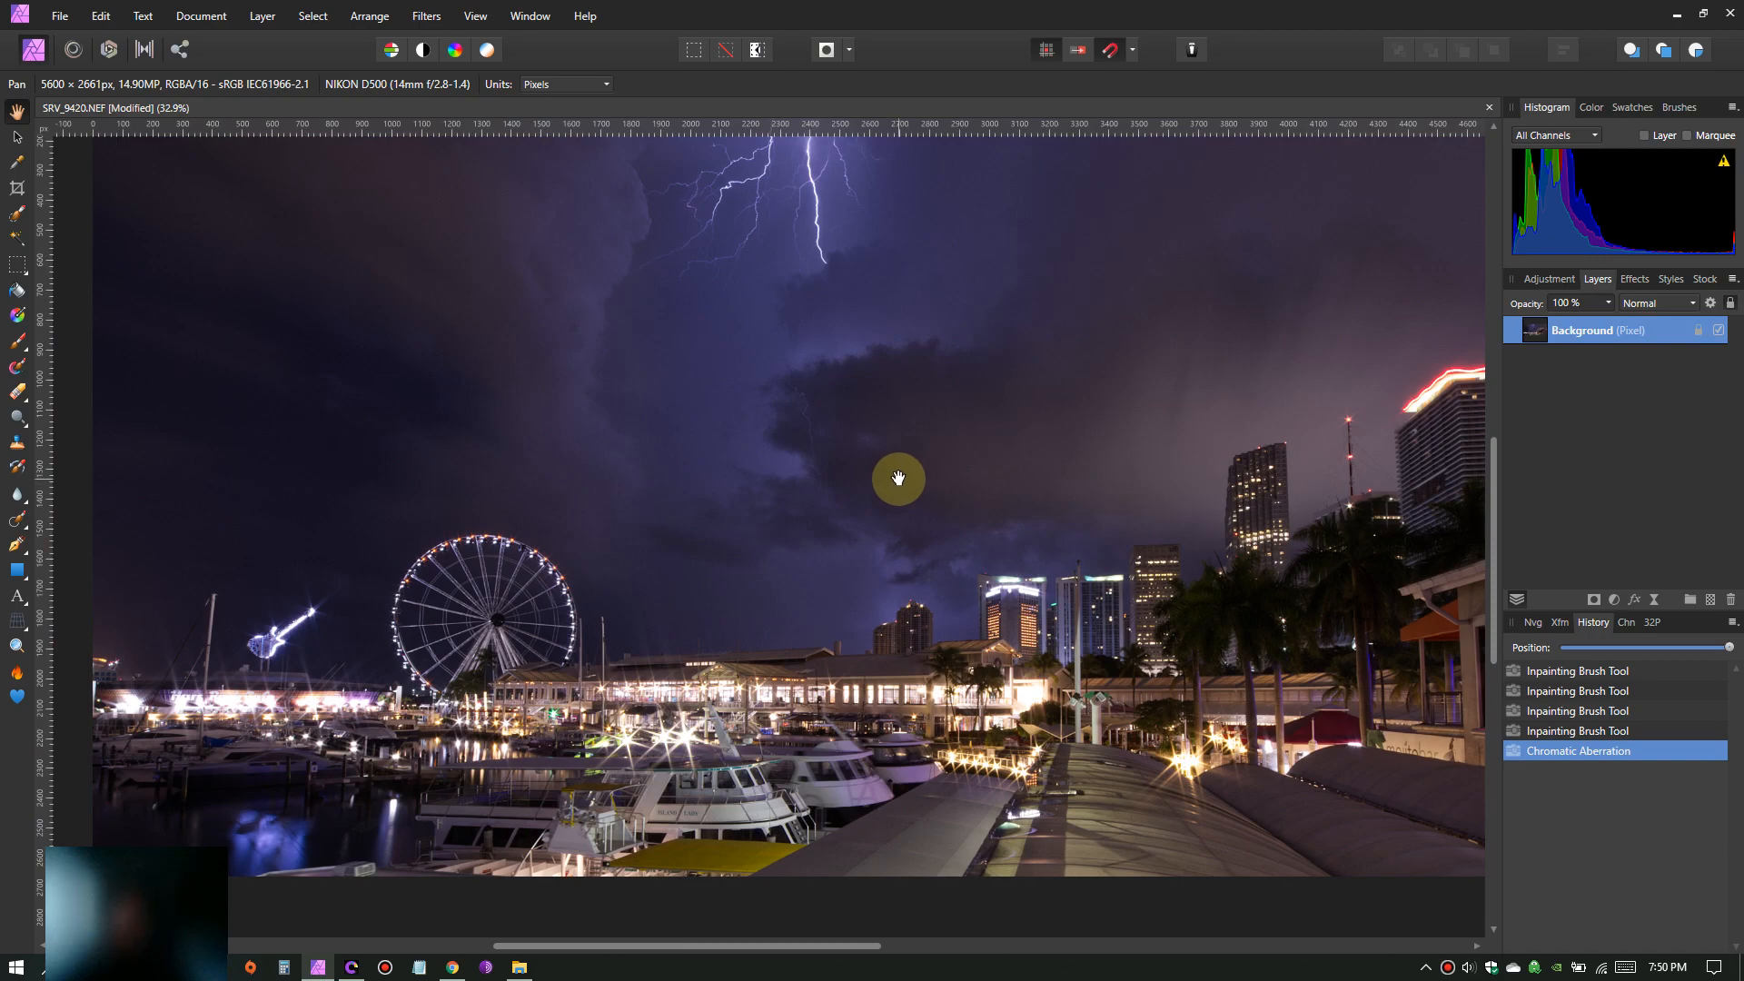
scroll(897, 477, down, 3)
drag(935, 455, 817, 482)
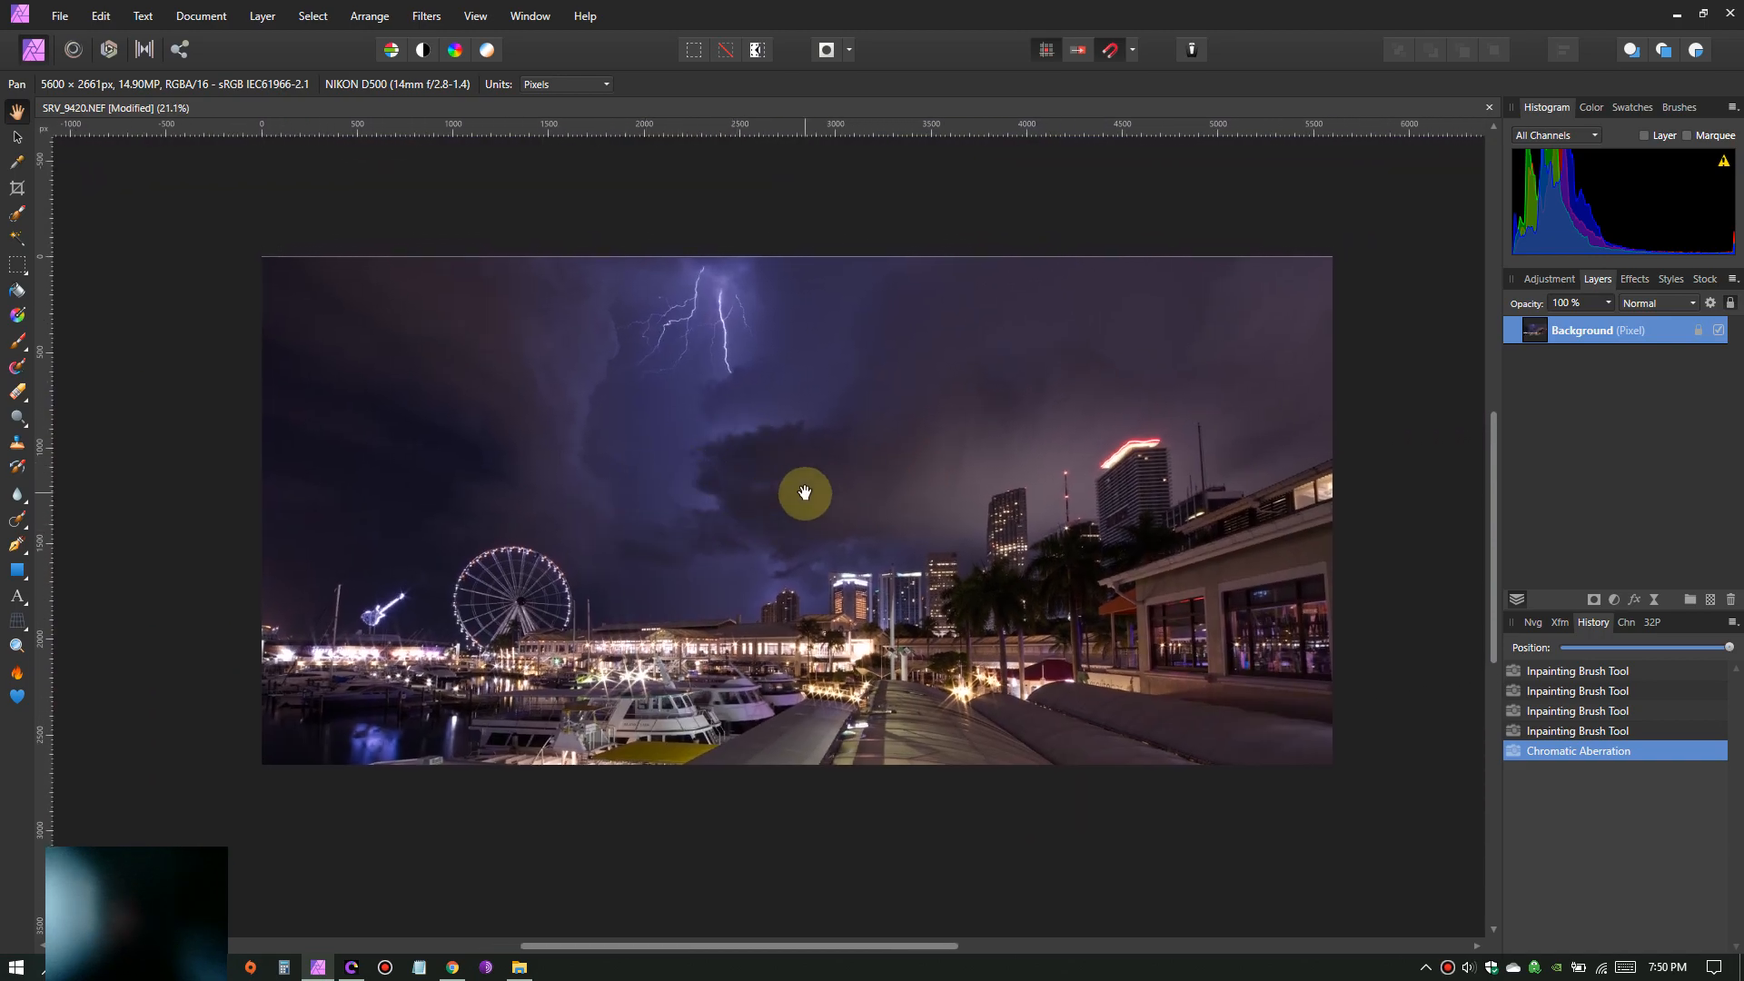
scroll(804, 492, up, 4)
scroll(981, 499, right, 5)
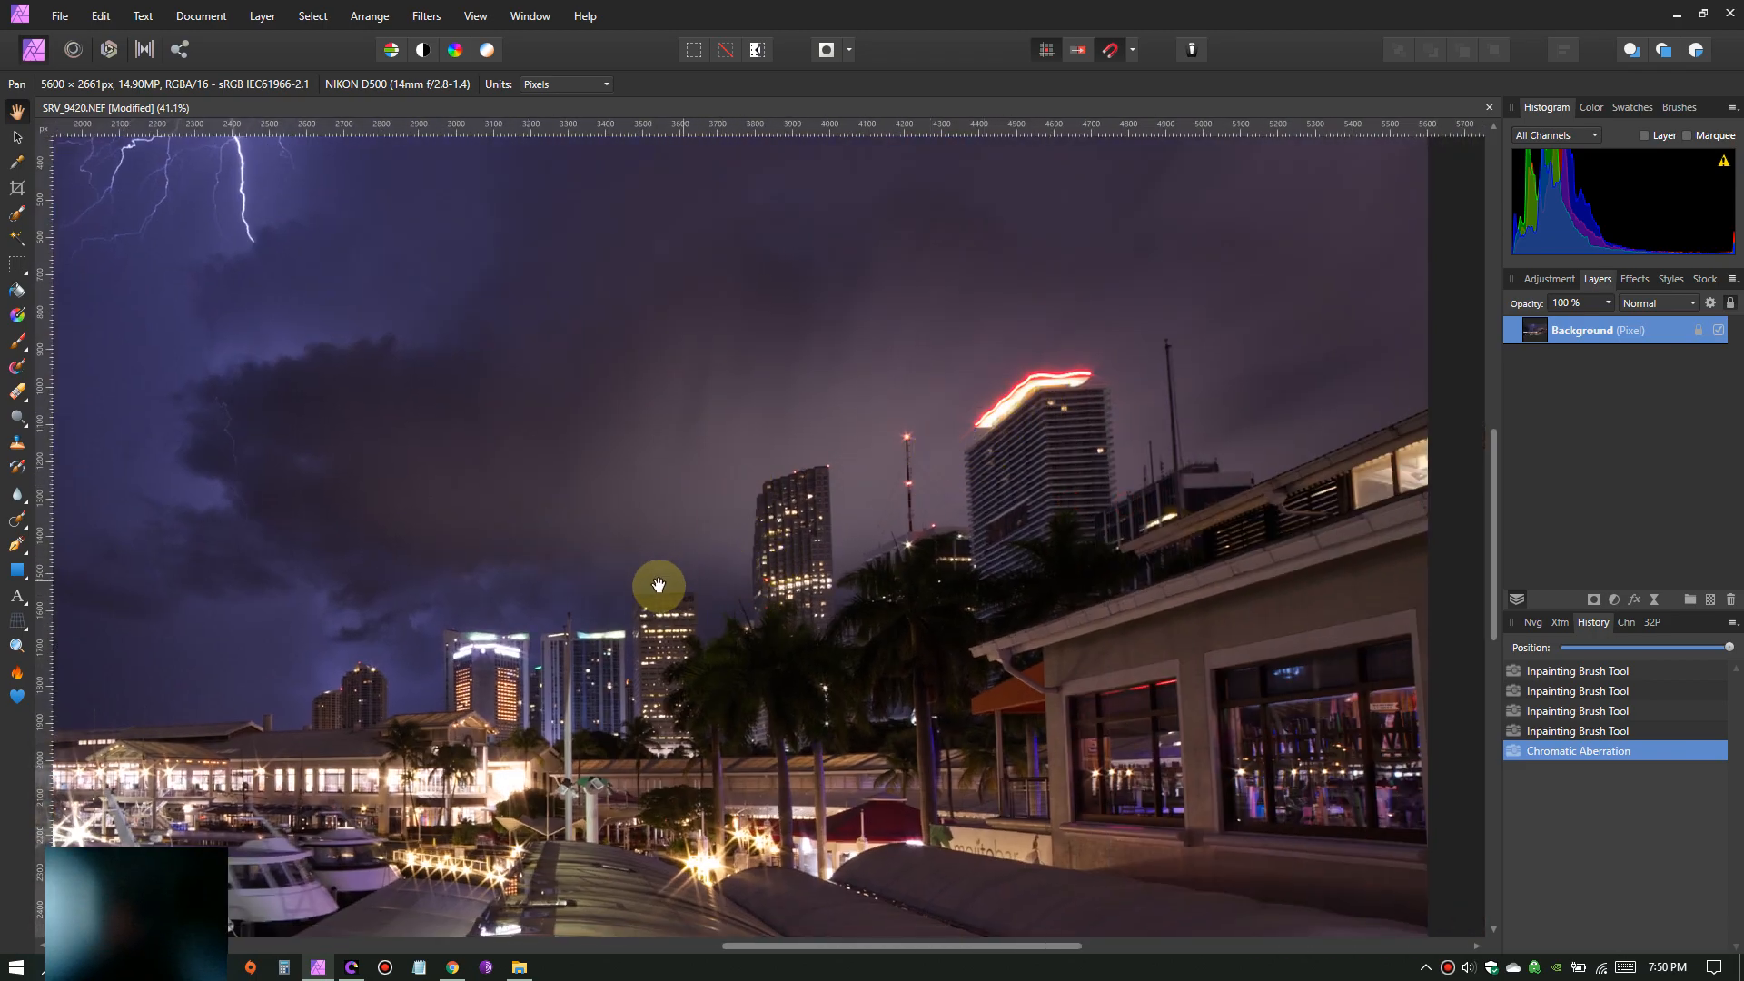
scroll(615, 549, down, 4)
drag(615, 549, 827, 571)
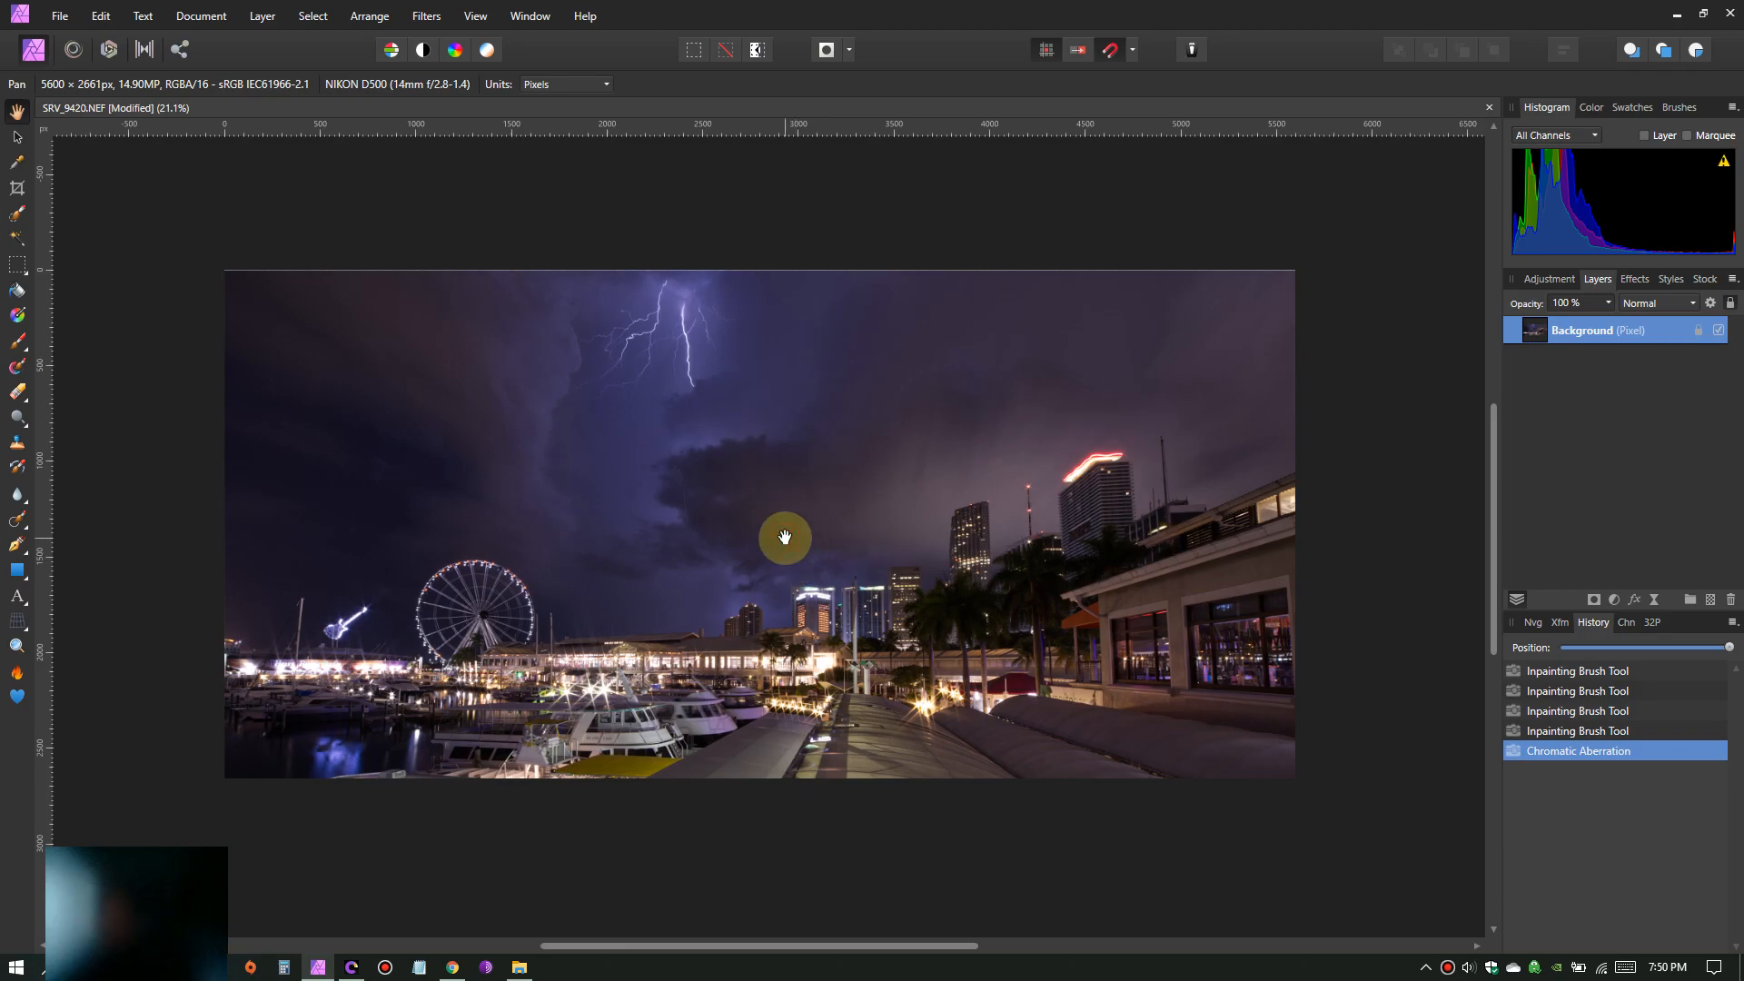
scroll(784, 537, up, 1)
drag(782, 533, 784, 545)
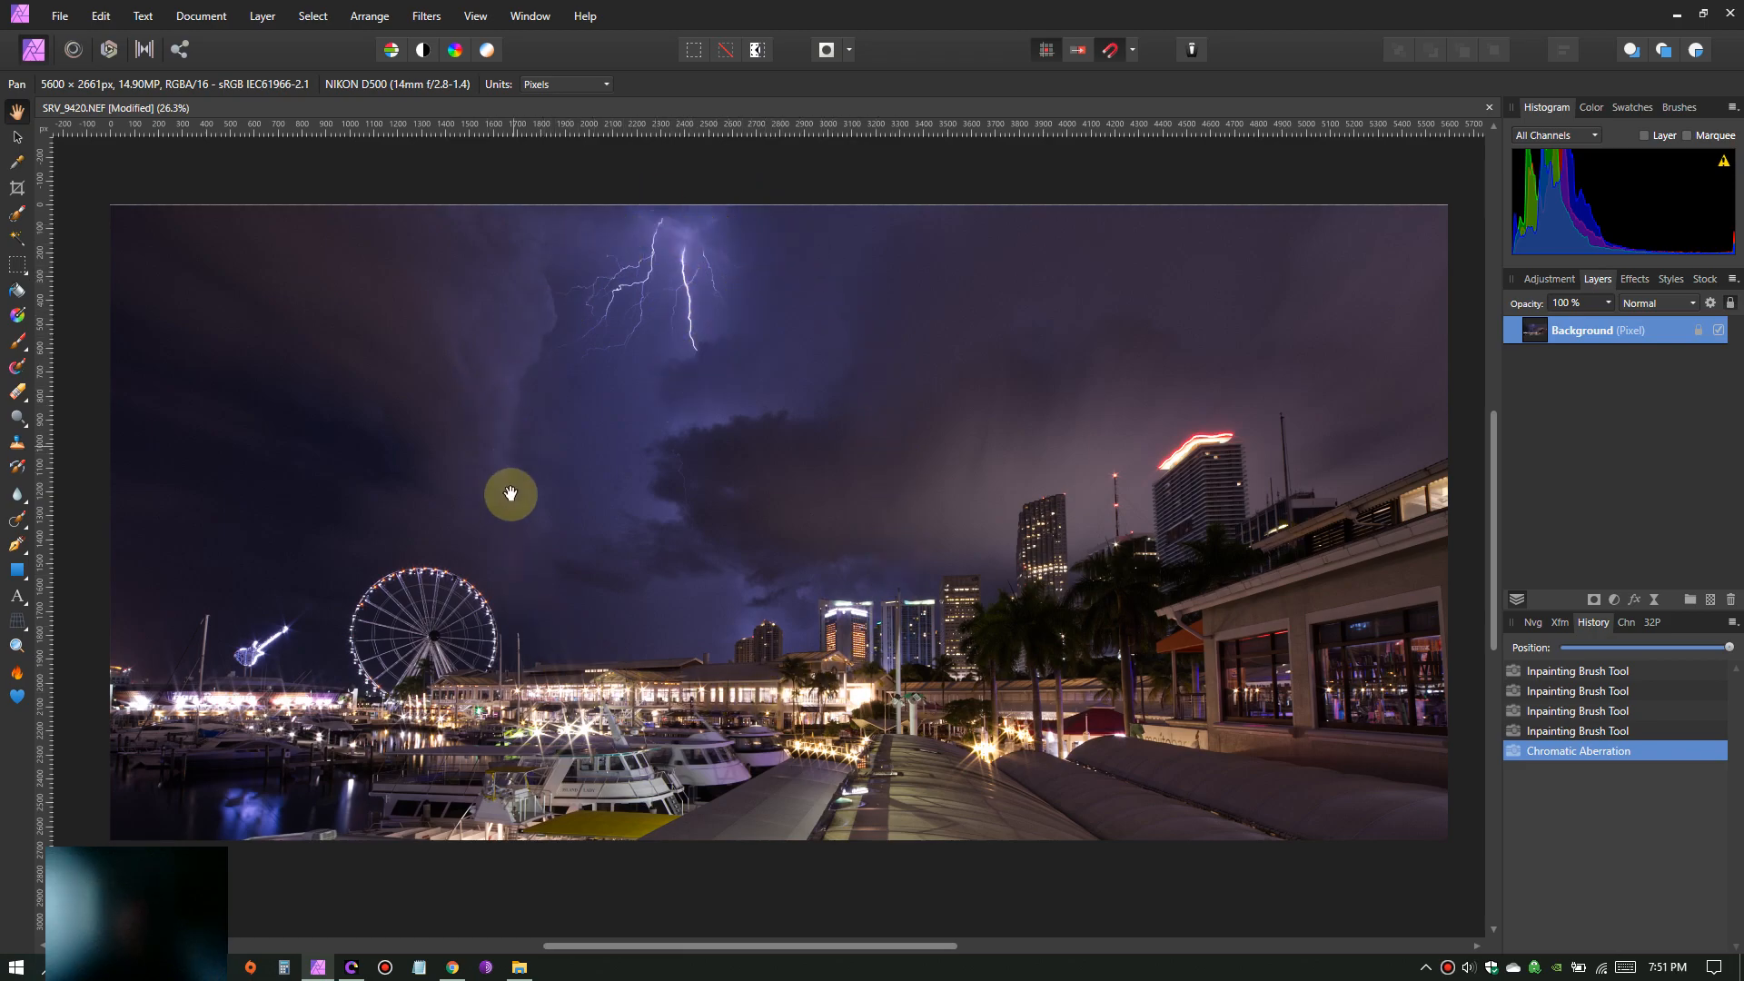
drag(626, 464, 732, 475)
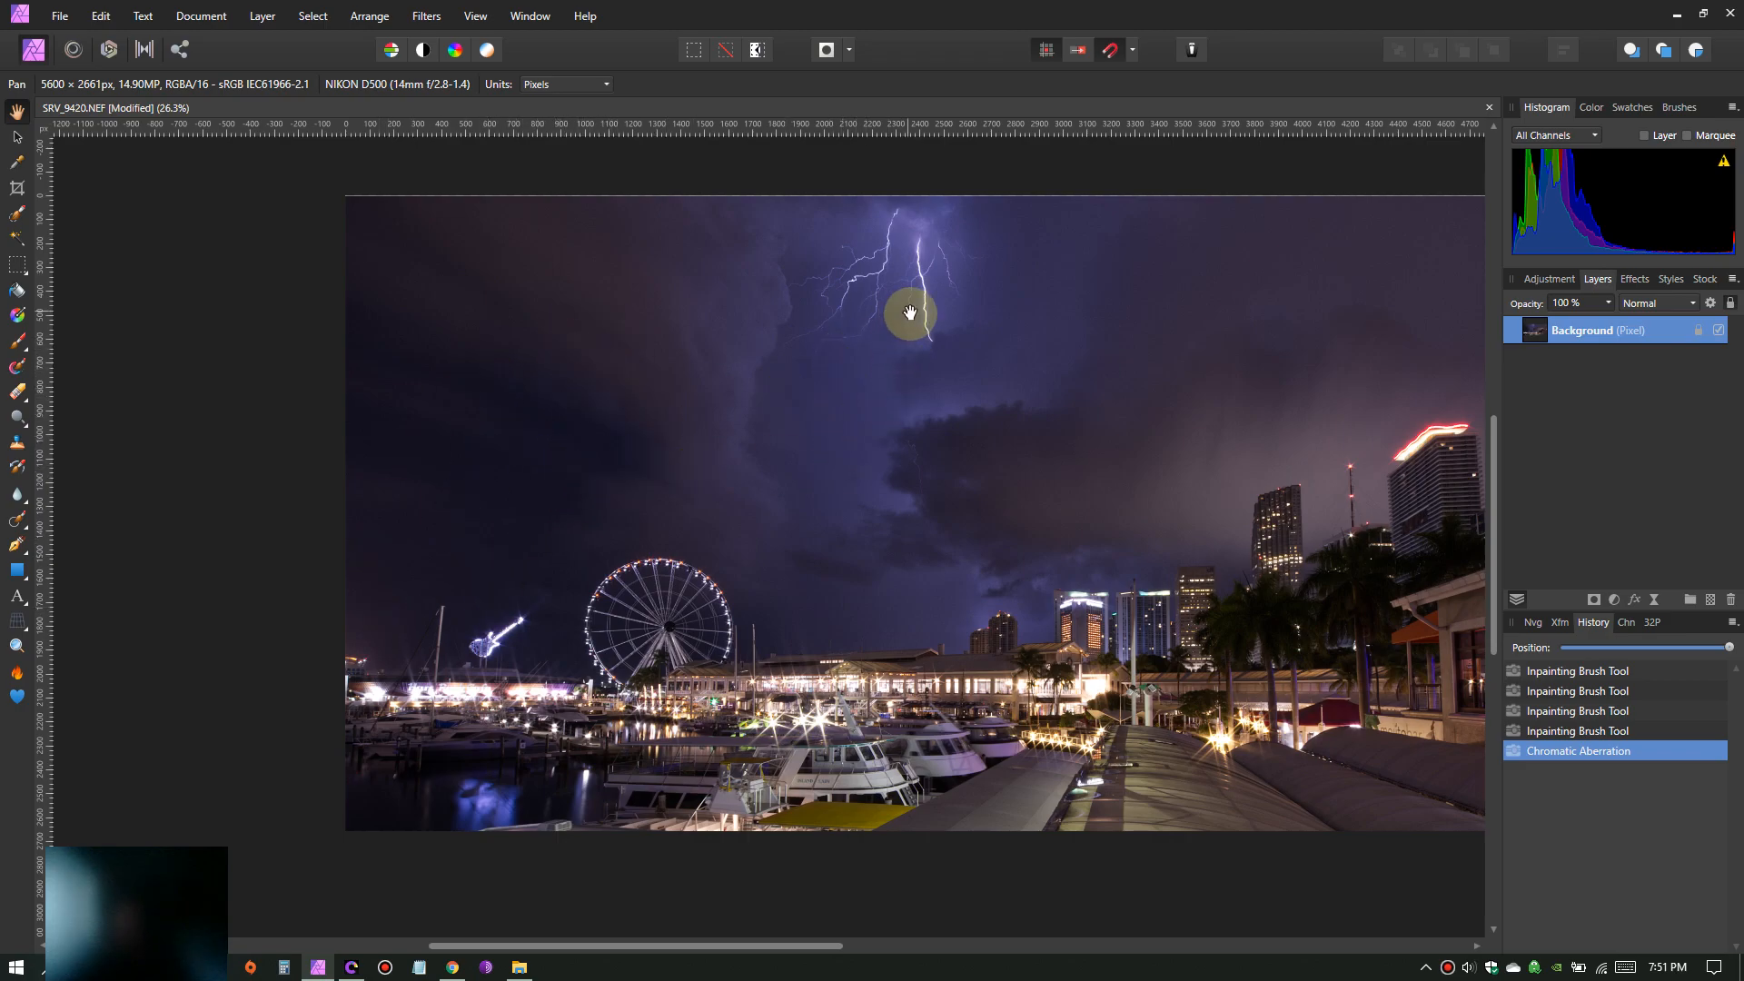
scroll(866, 450, down, 1)
drag(972, 467, 876, 487)
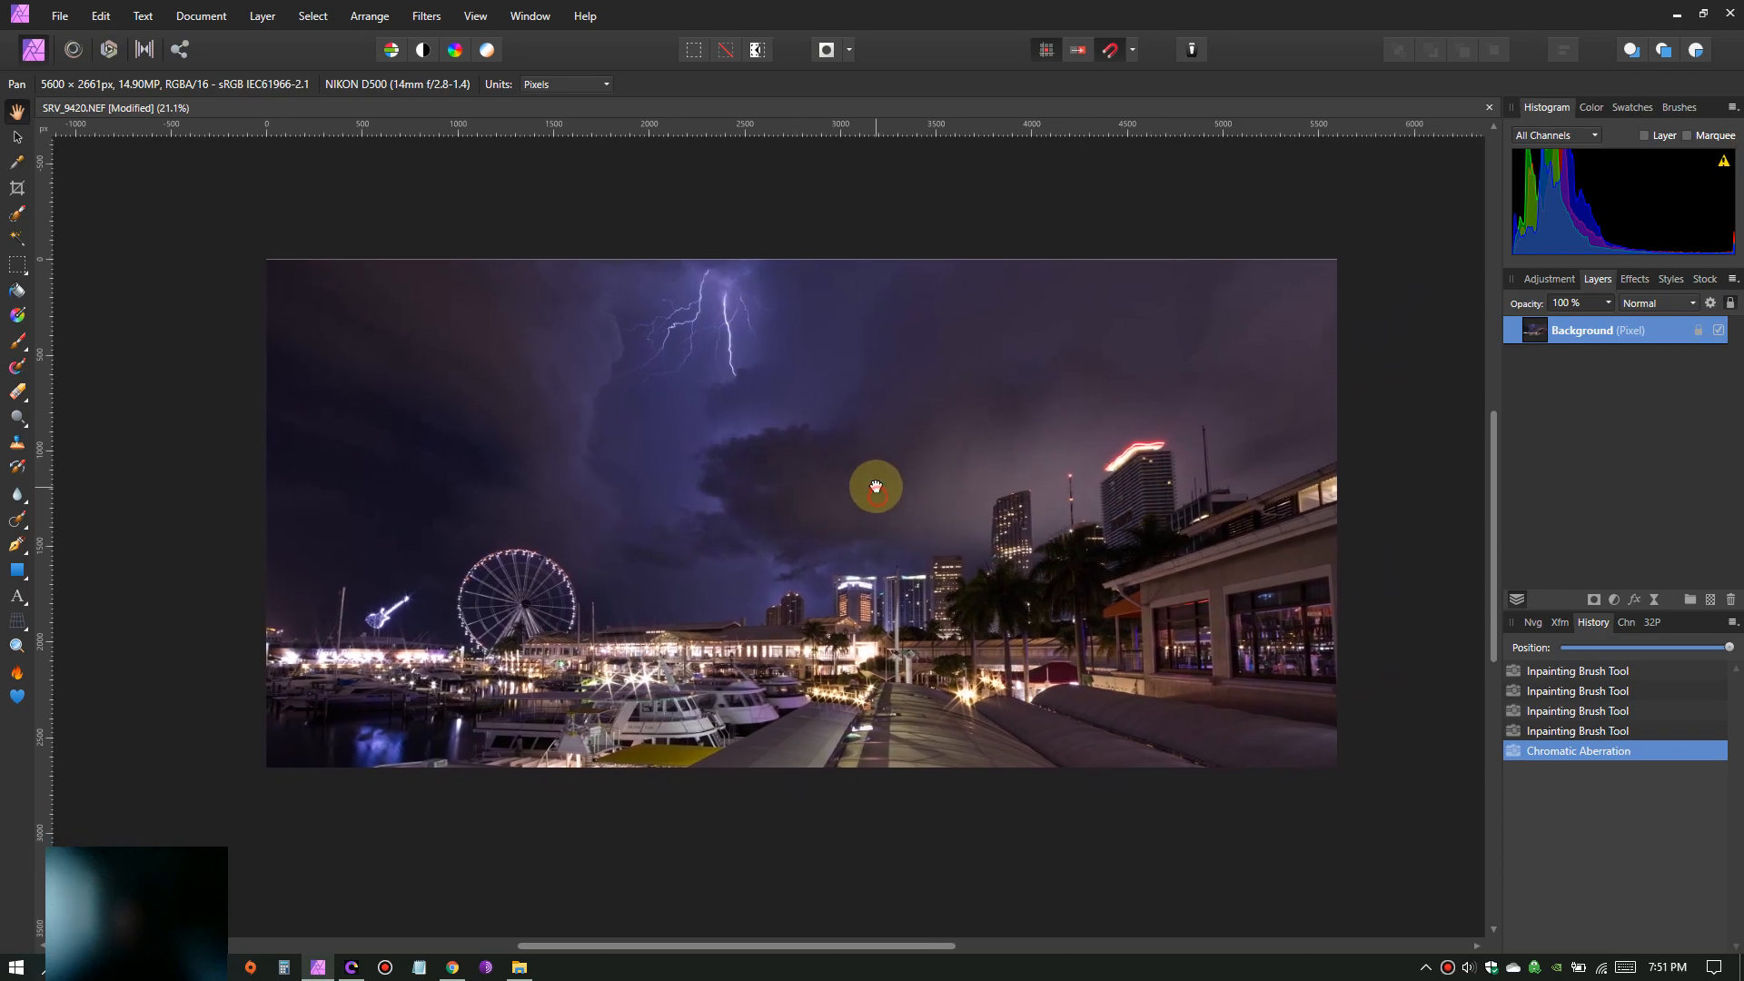
Open Filters > Sharpen > Unsharp Mask with Radius 1.9 px, Factor 0.5, Threshold 0%.
click(427, 17)
mouse_move(427, 16)
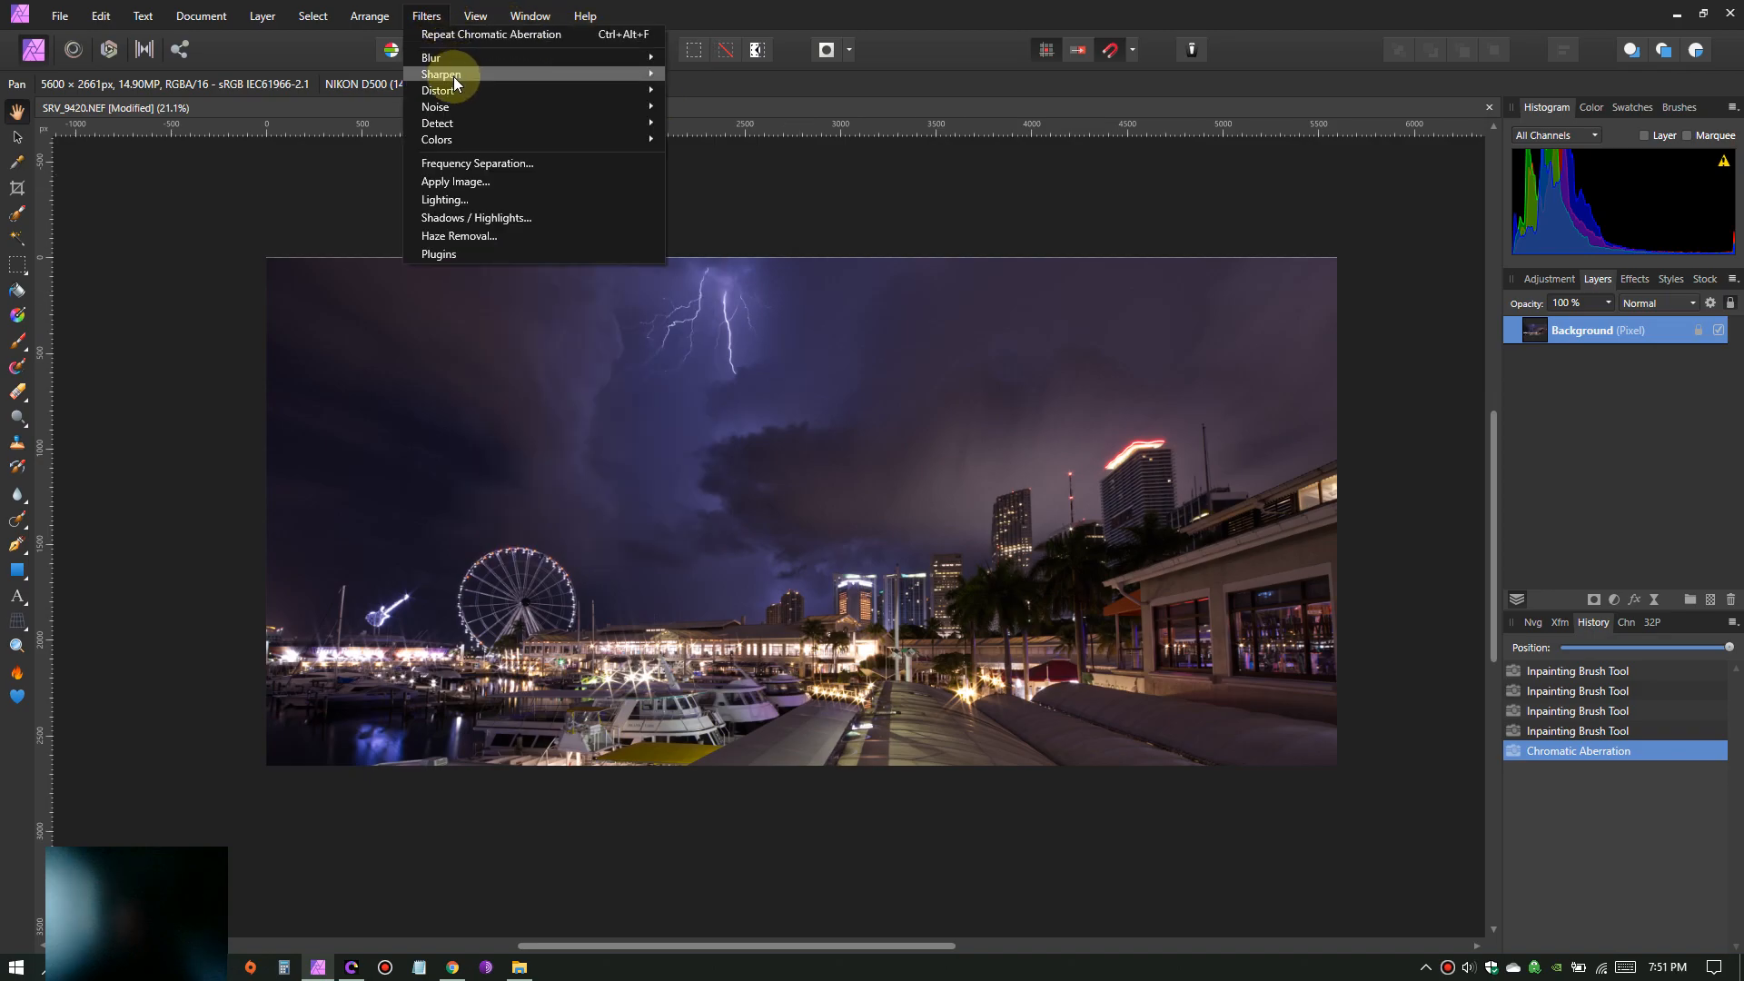
mouse_move(602, 74)
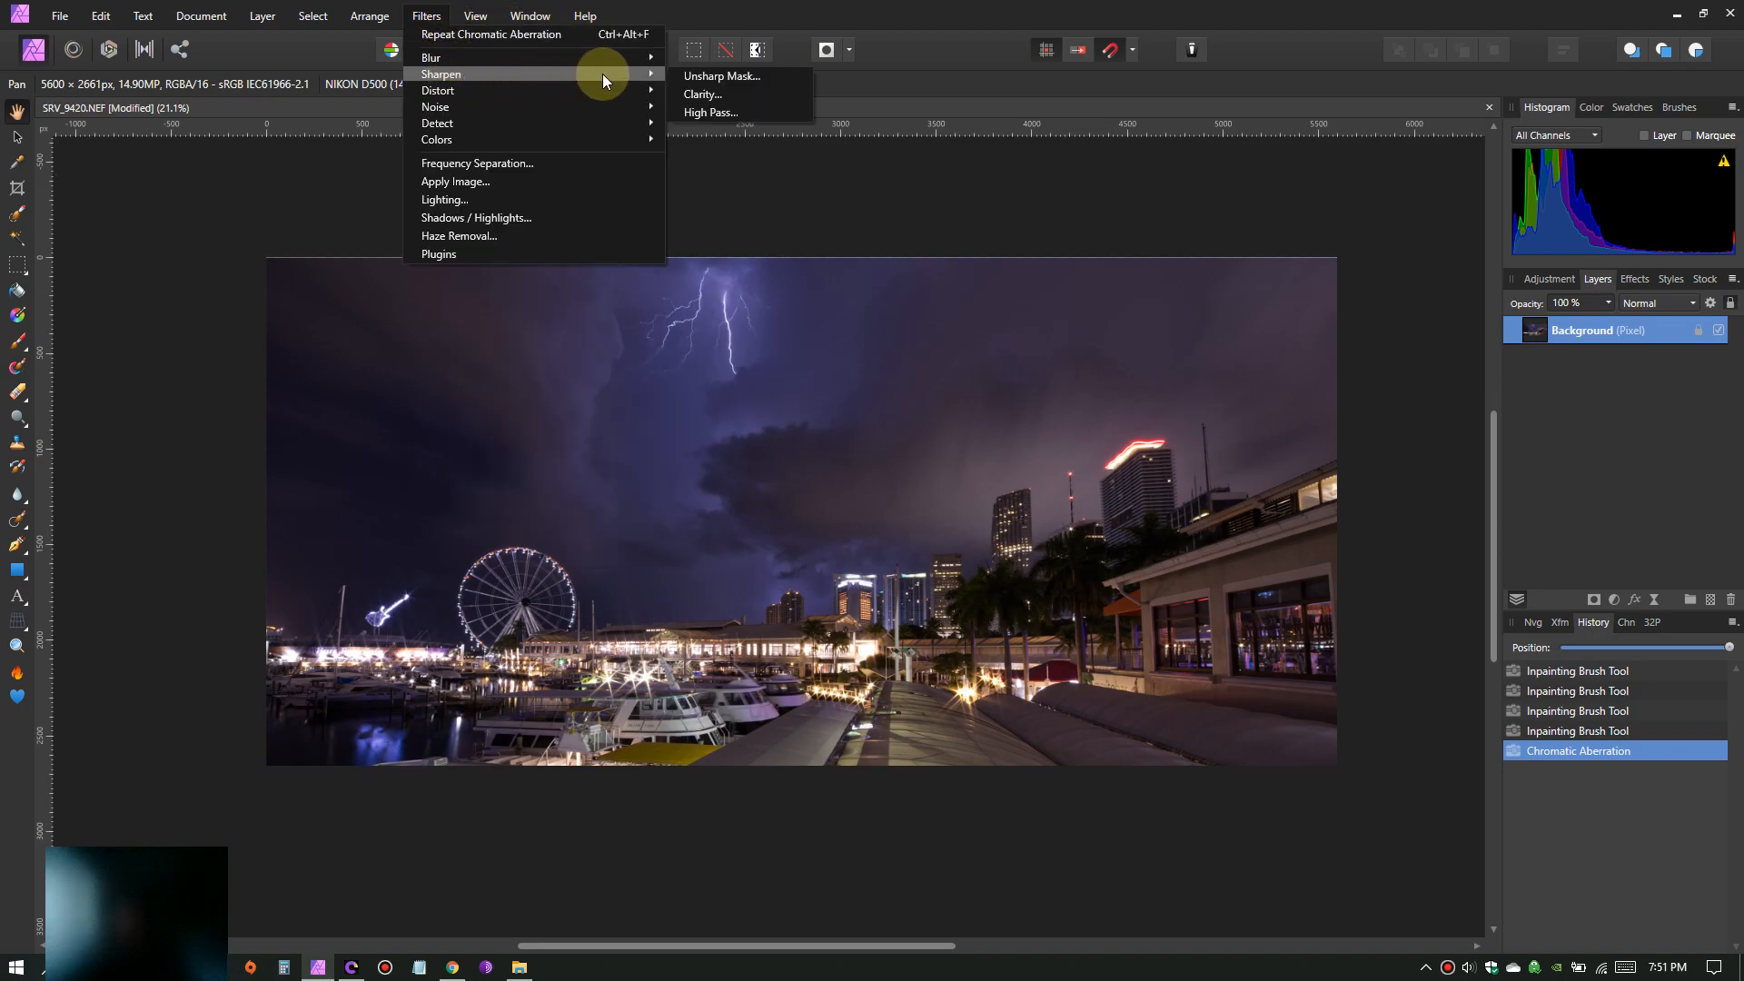
click(747, 75)
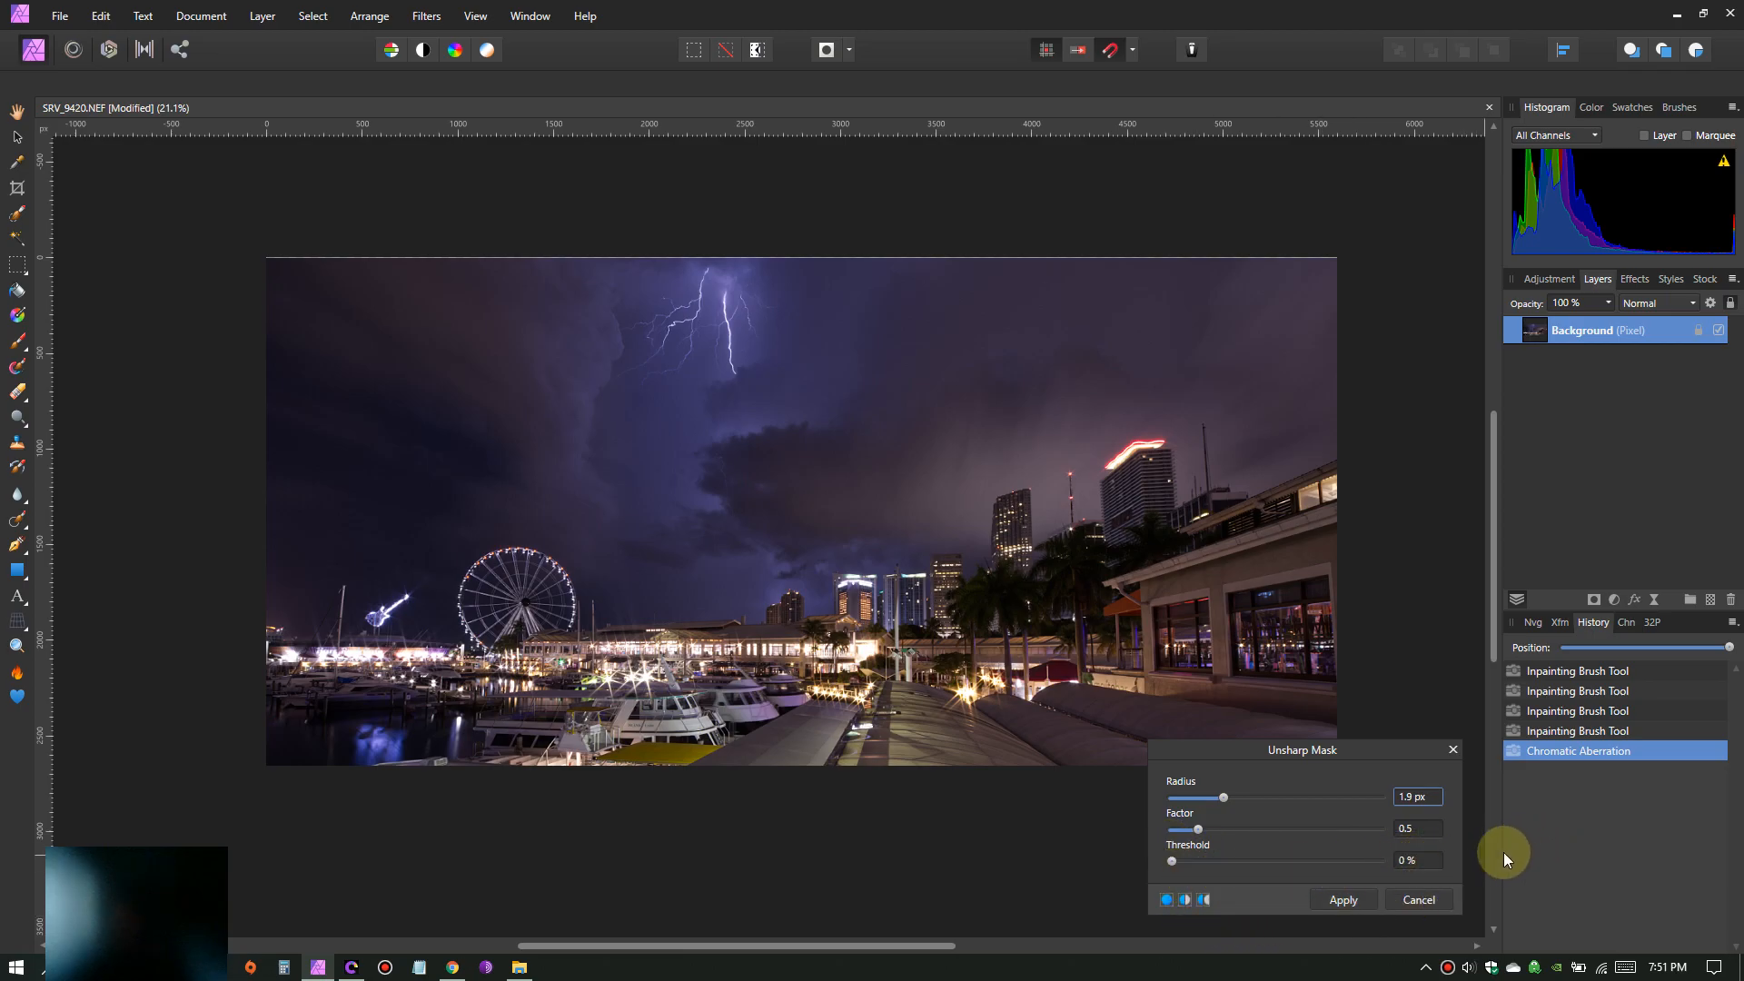
Compare the sharpening in Split view across the skyline, then apply it.
click(1183, 899)
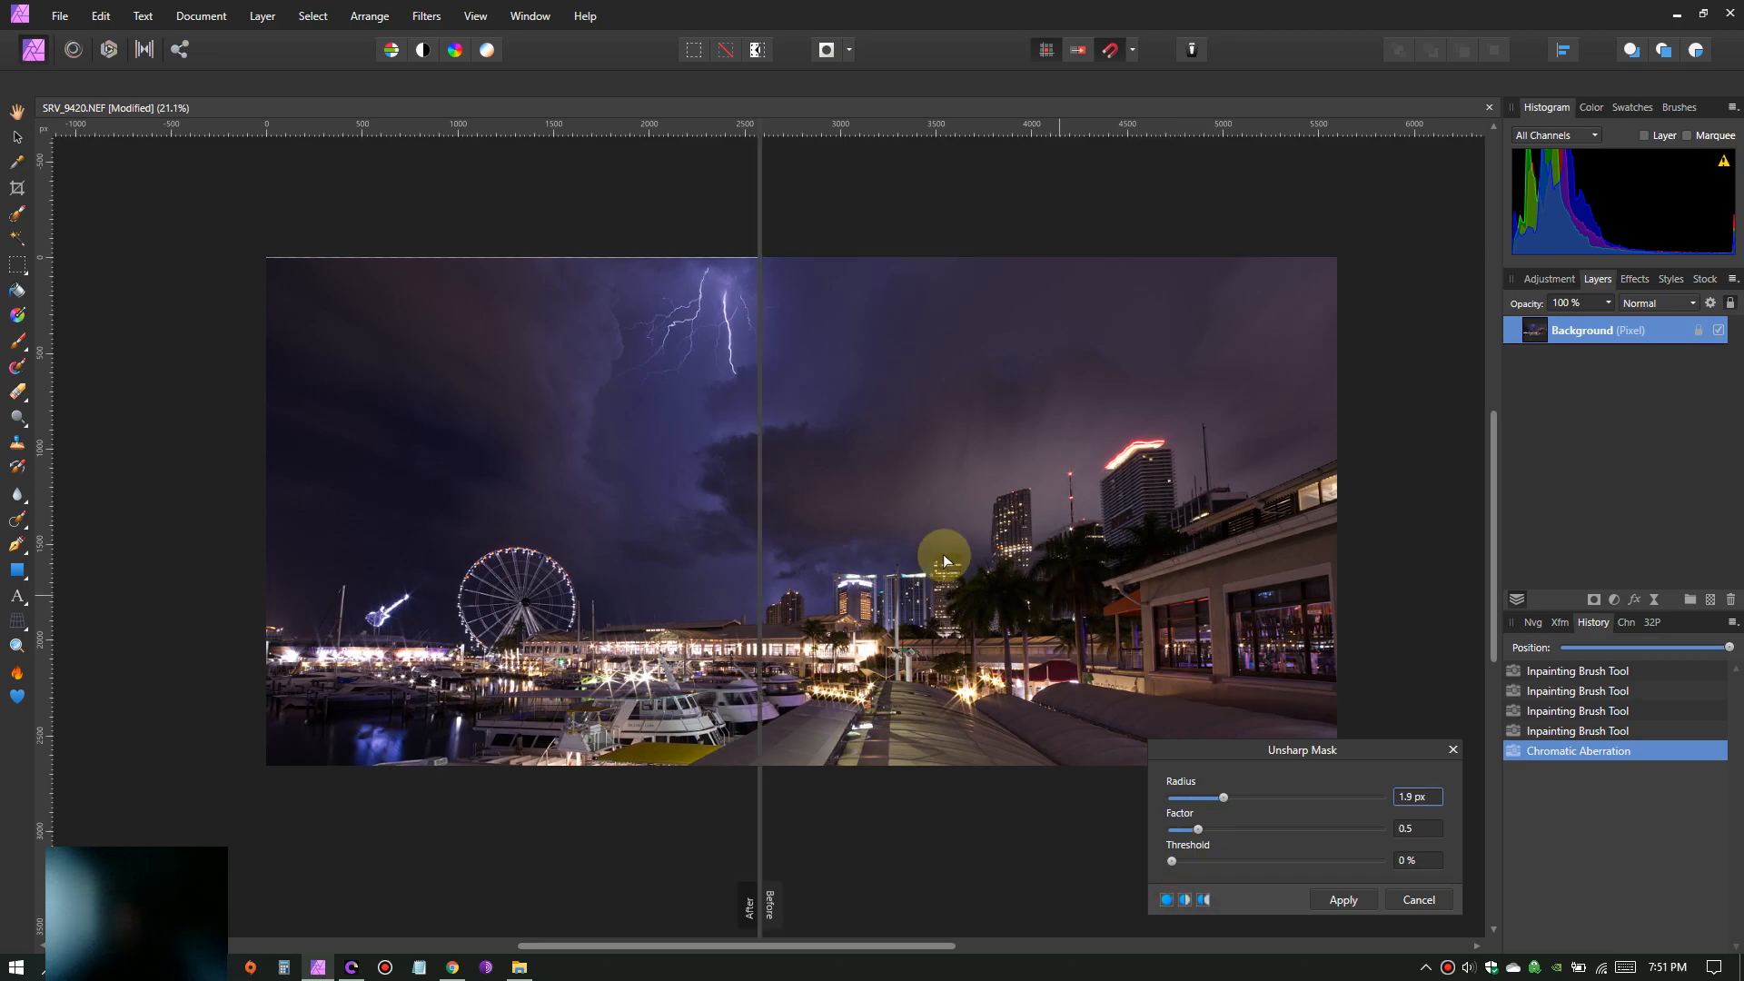
drag(757, 561, 897, 563)
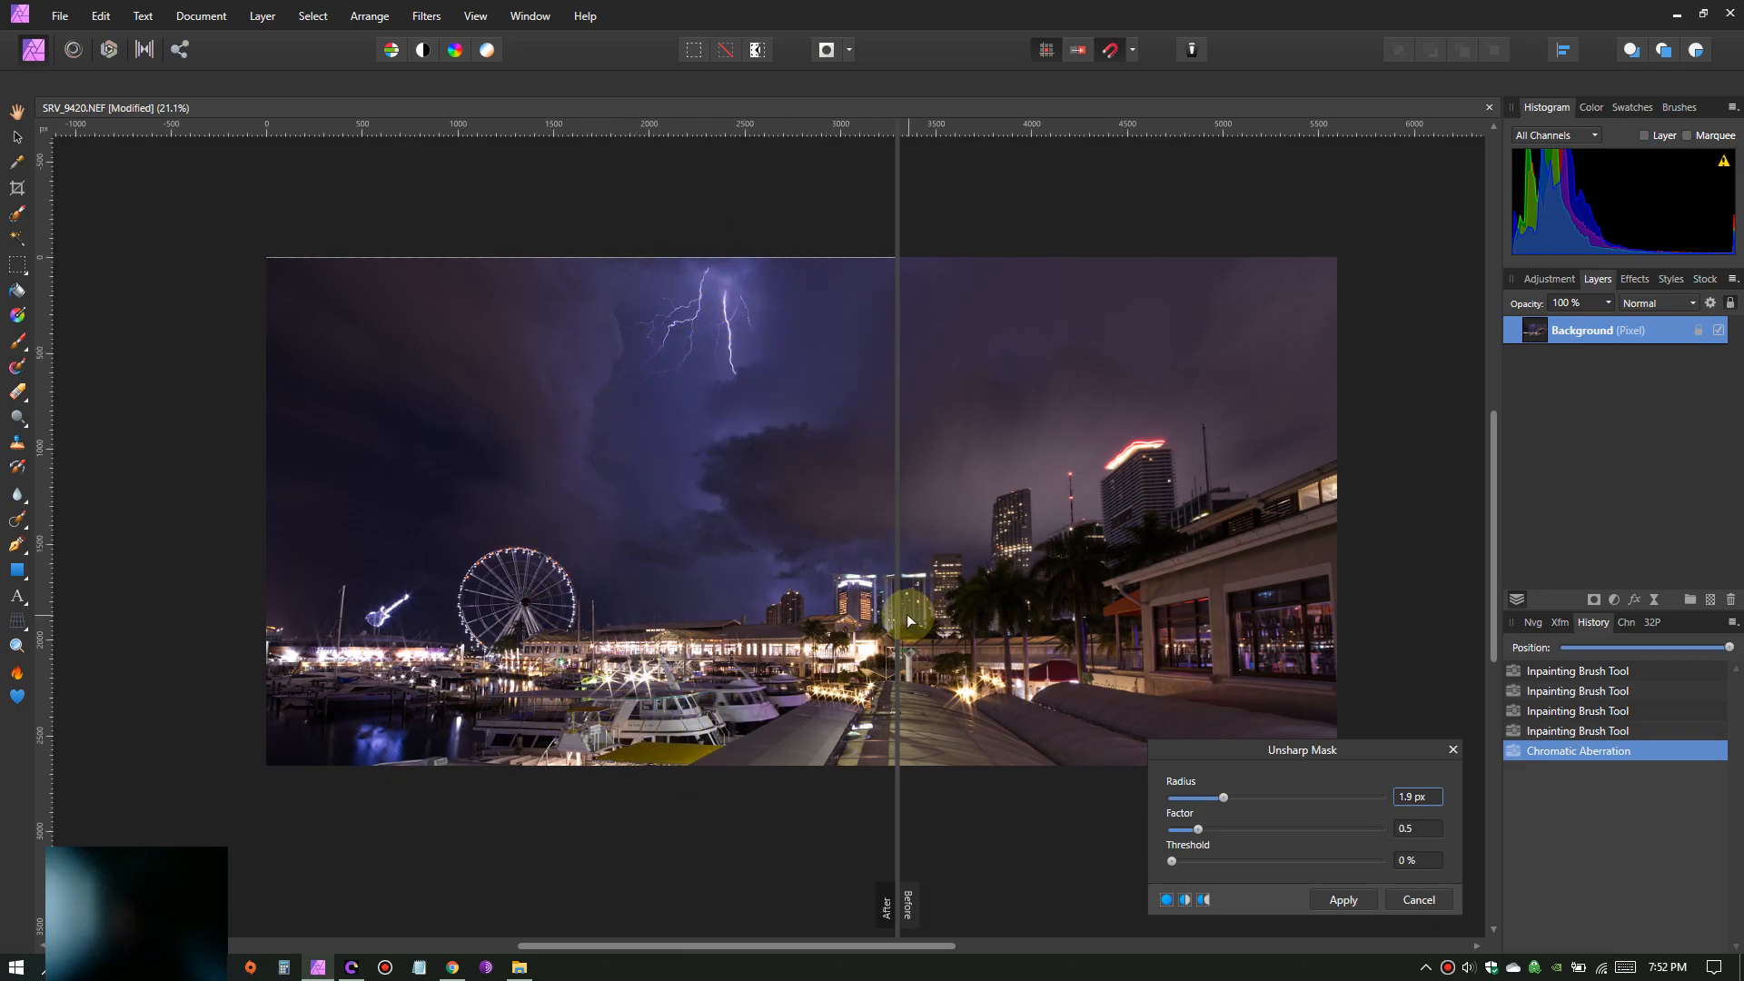
mouse_move(897, 618)
mouse_down()
mouse_move(378, 619)
mouse_move(968, 618)
mouse_move(561, 618)
mouse_move(903, 622)
mouse_up()
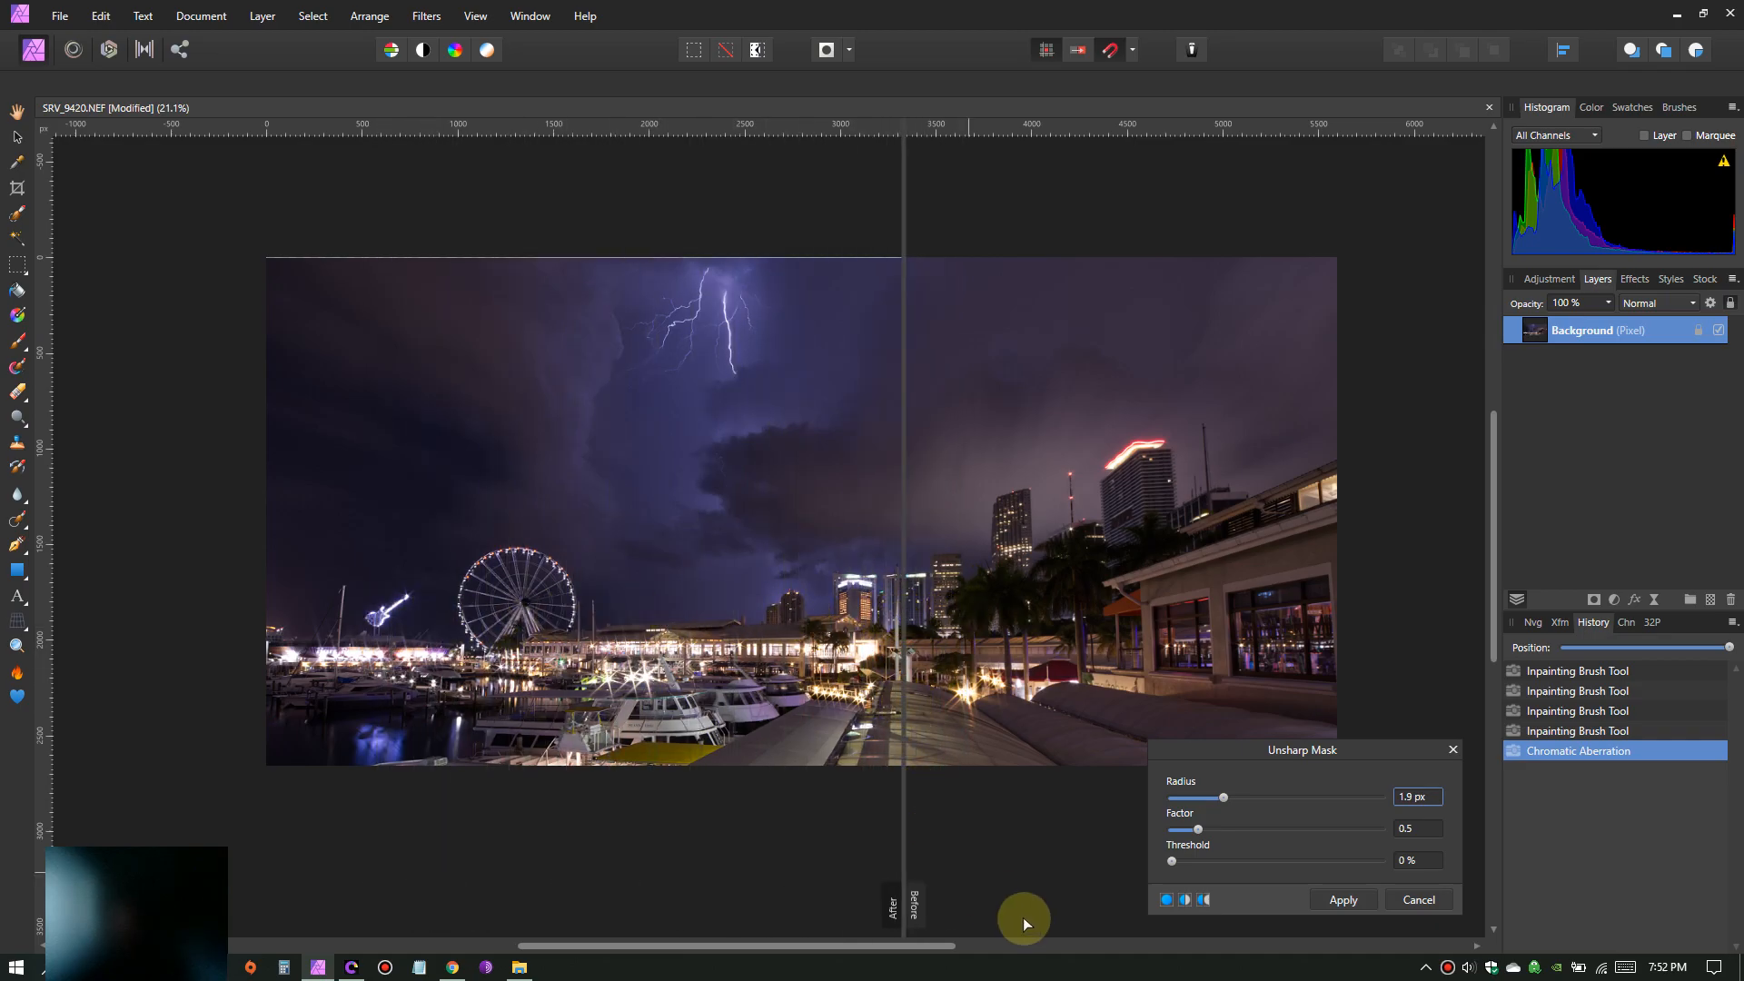
click(1342, 899)
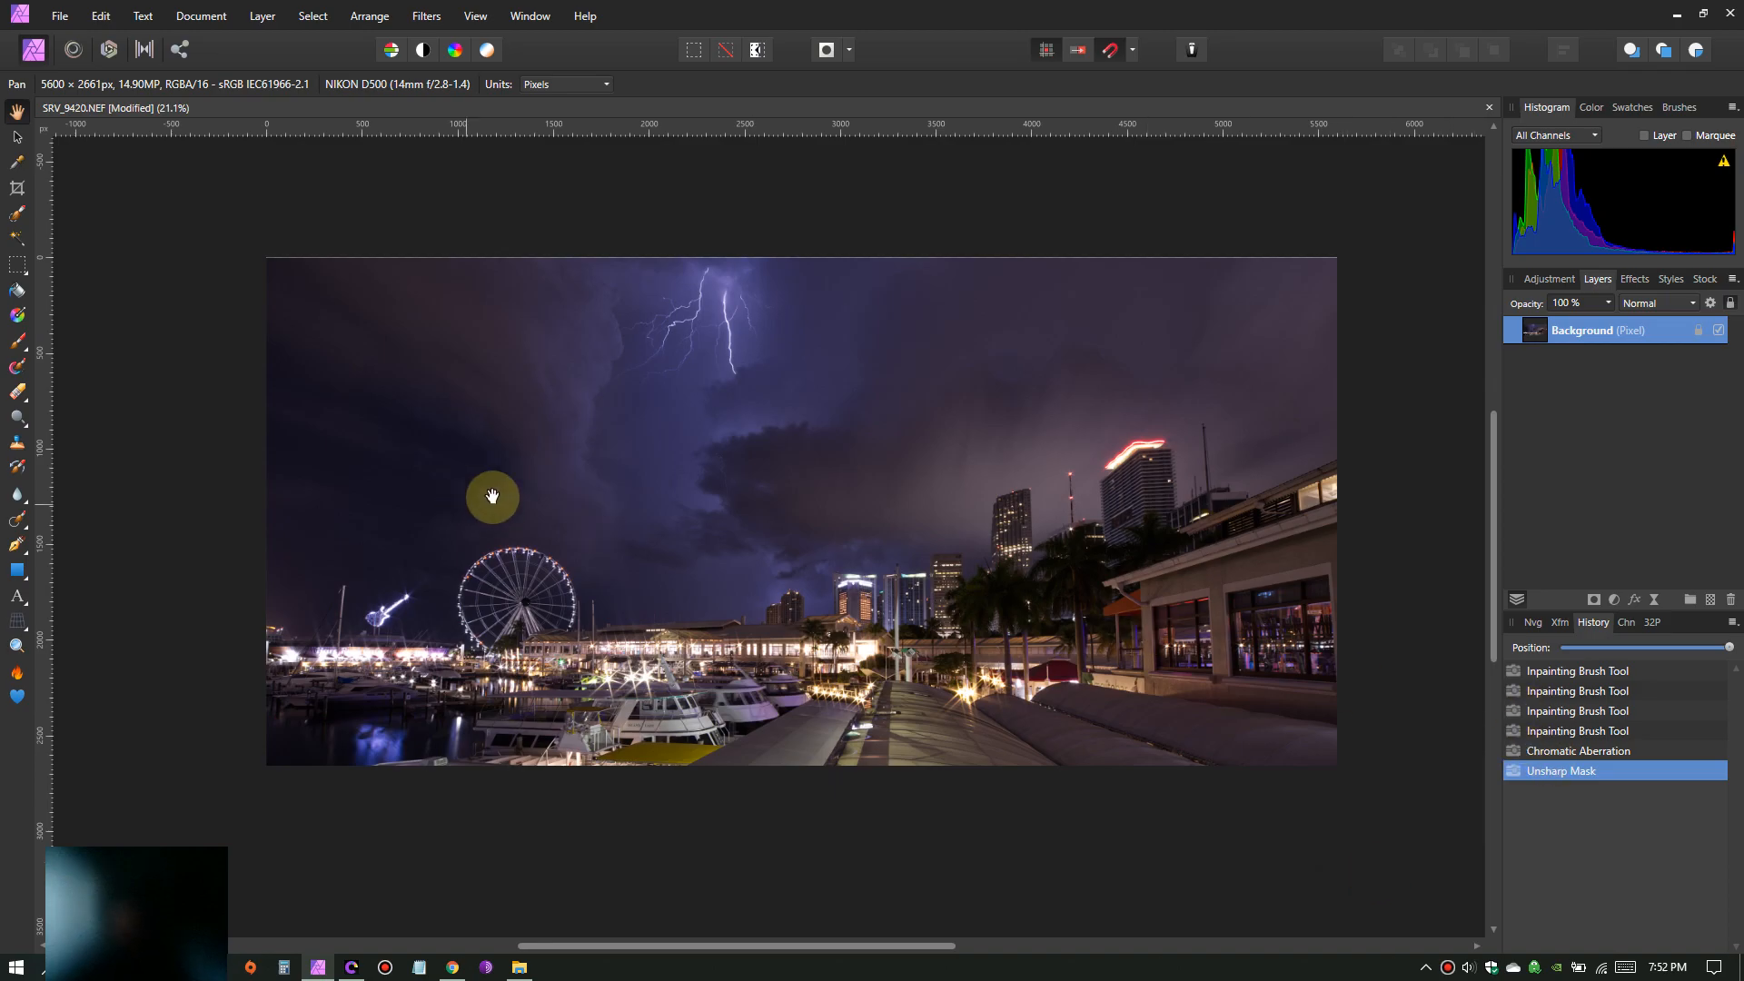
Flatten the document into a single pixel layer with Document > Flatten.
click(198, 17)
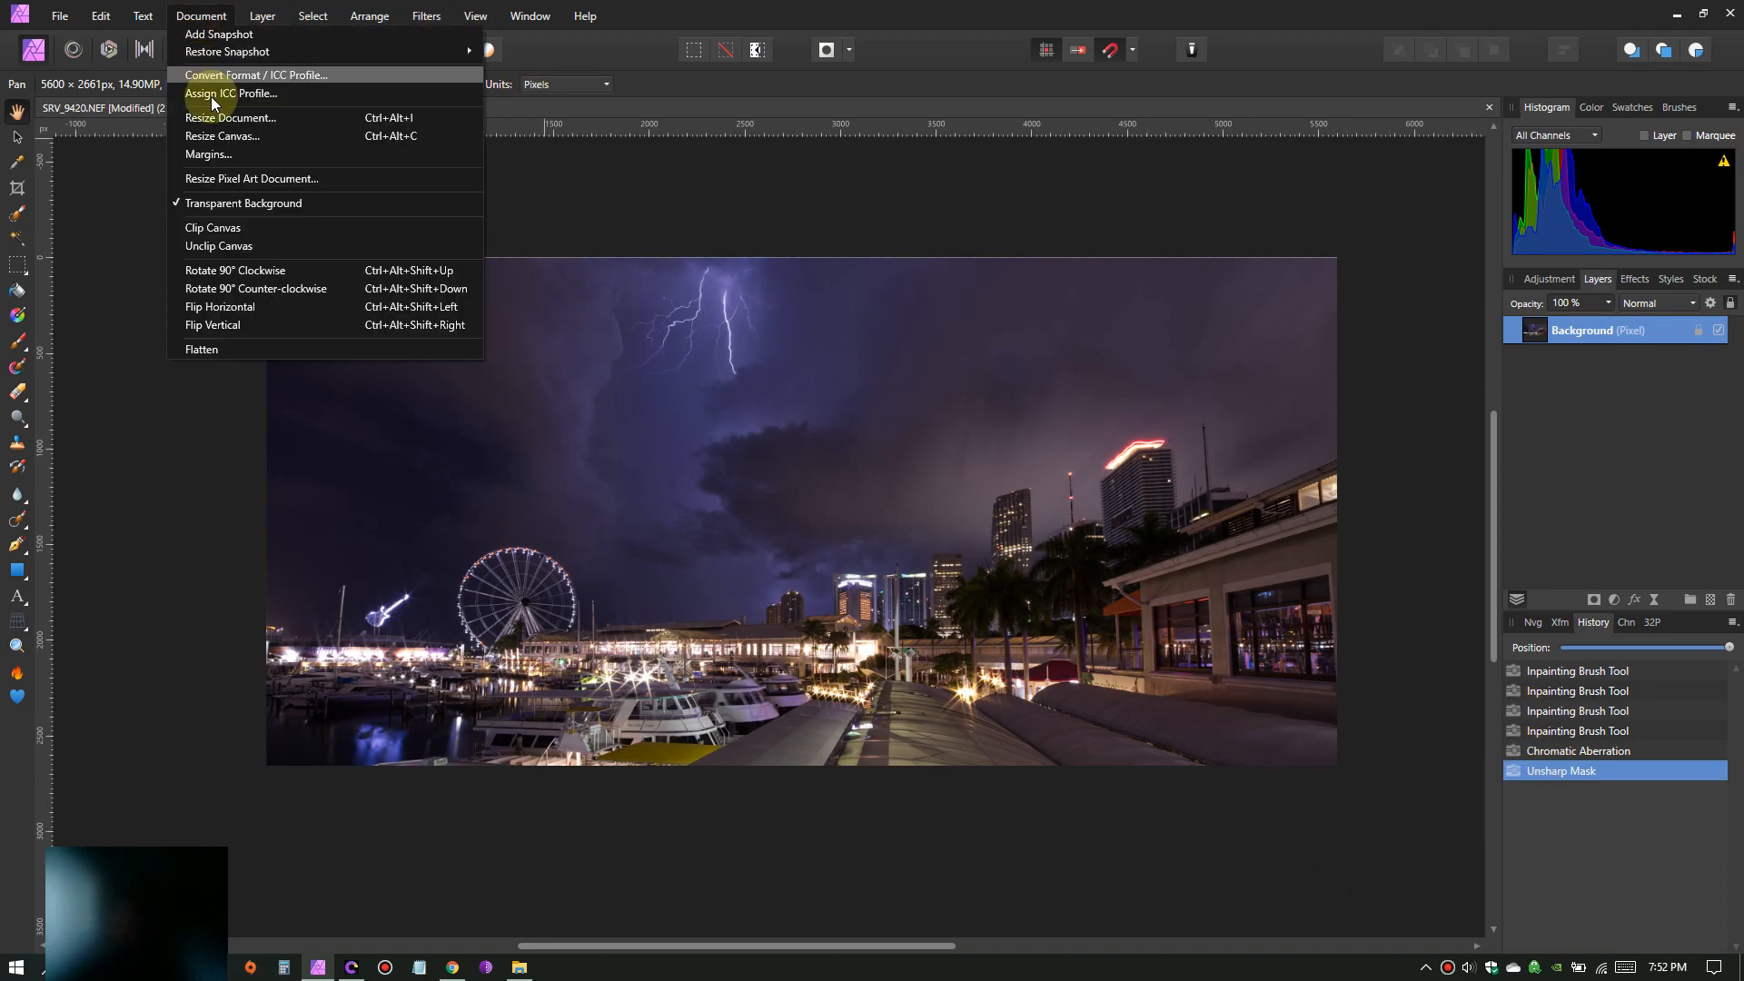
click(204, 350)
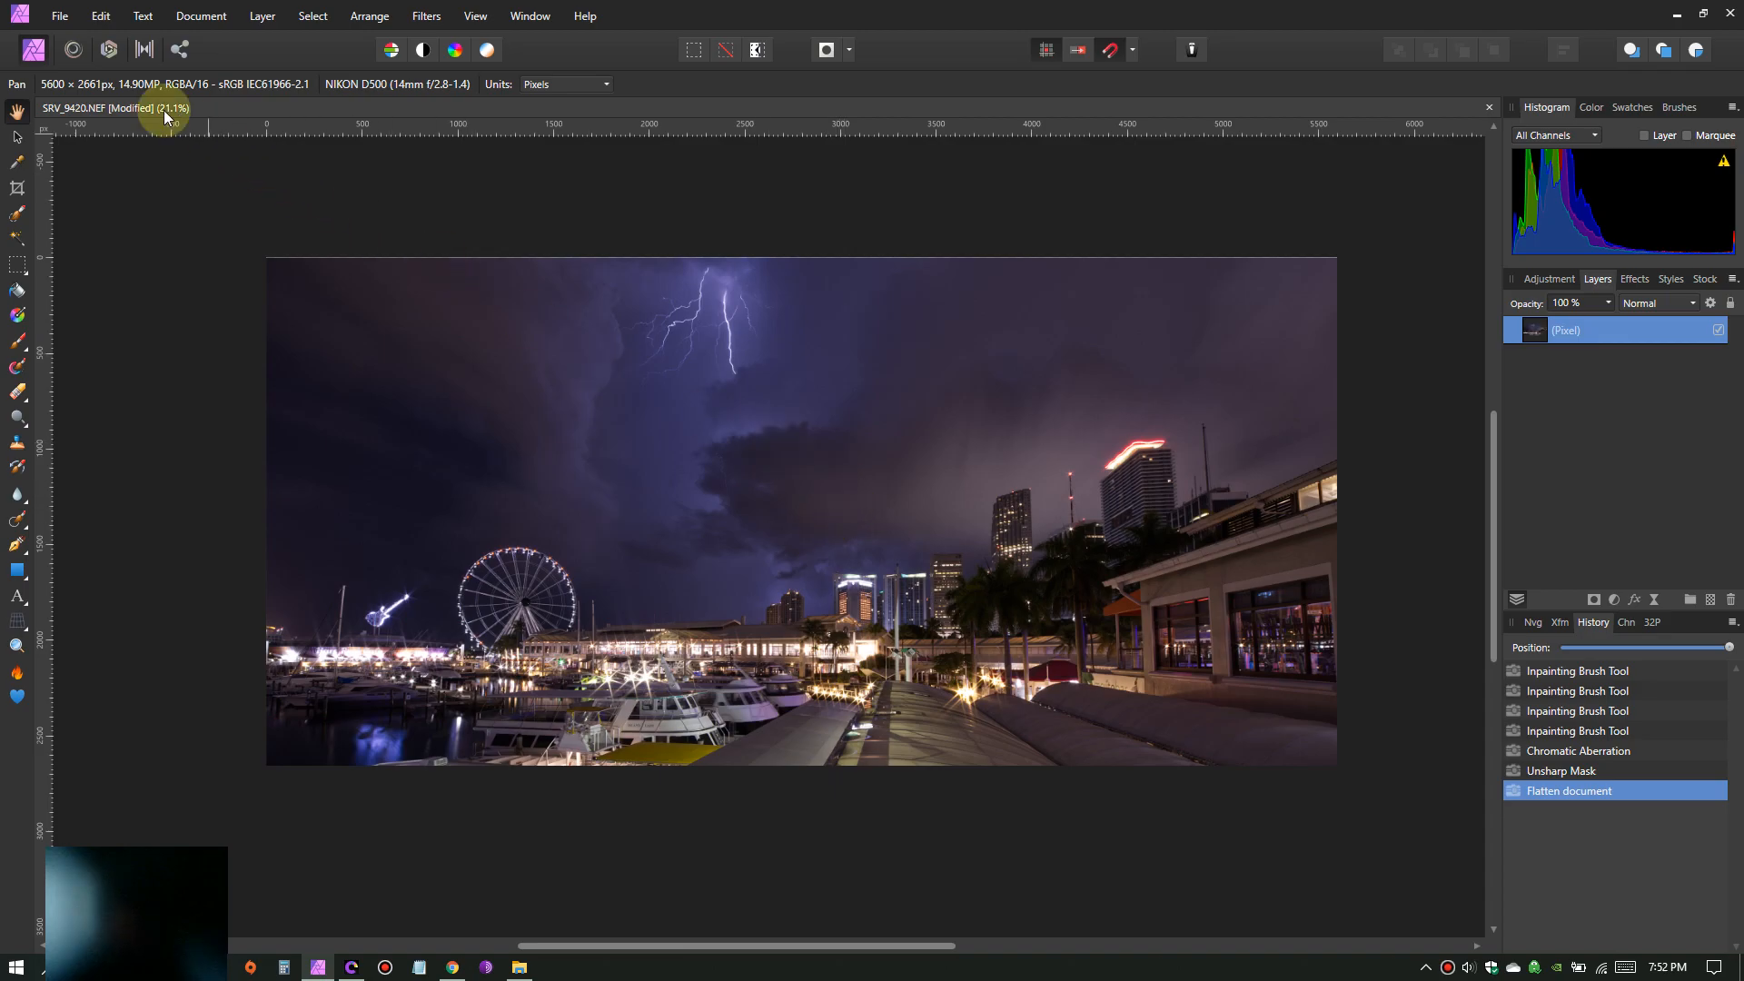
click(60, 17)
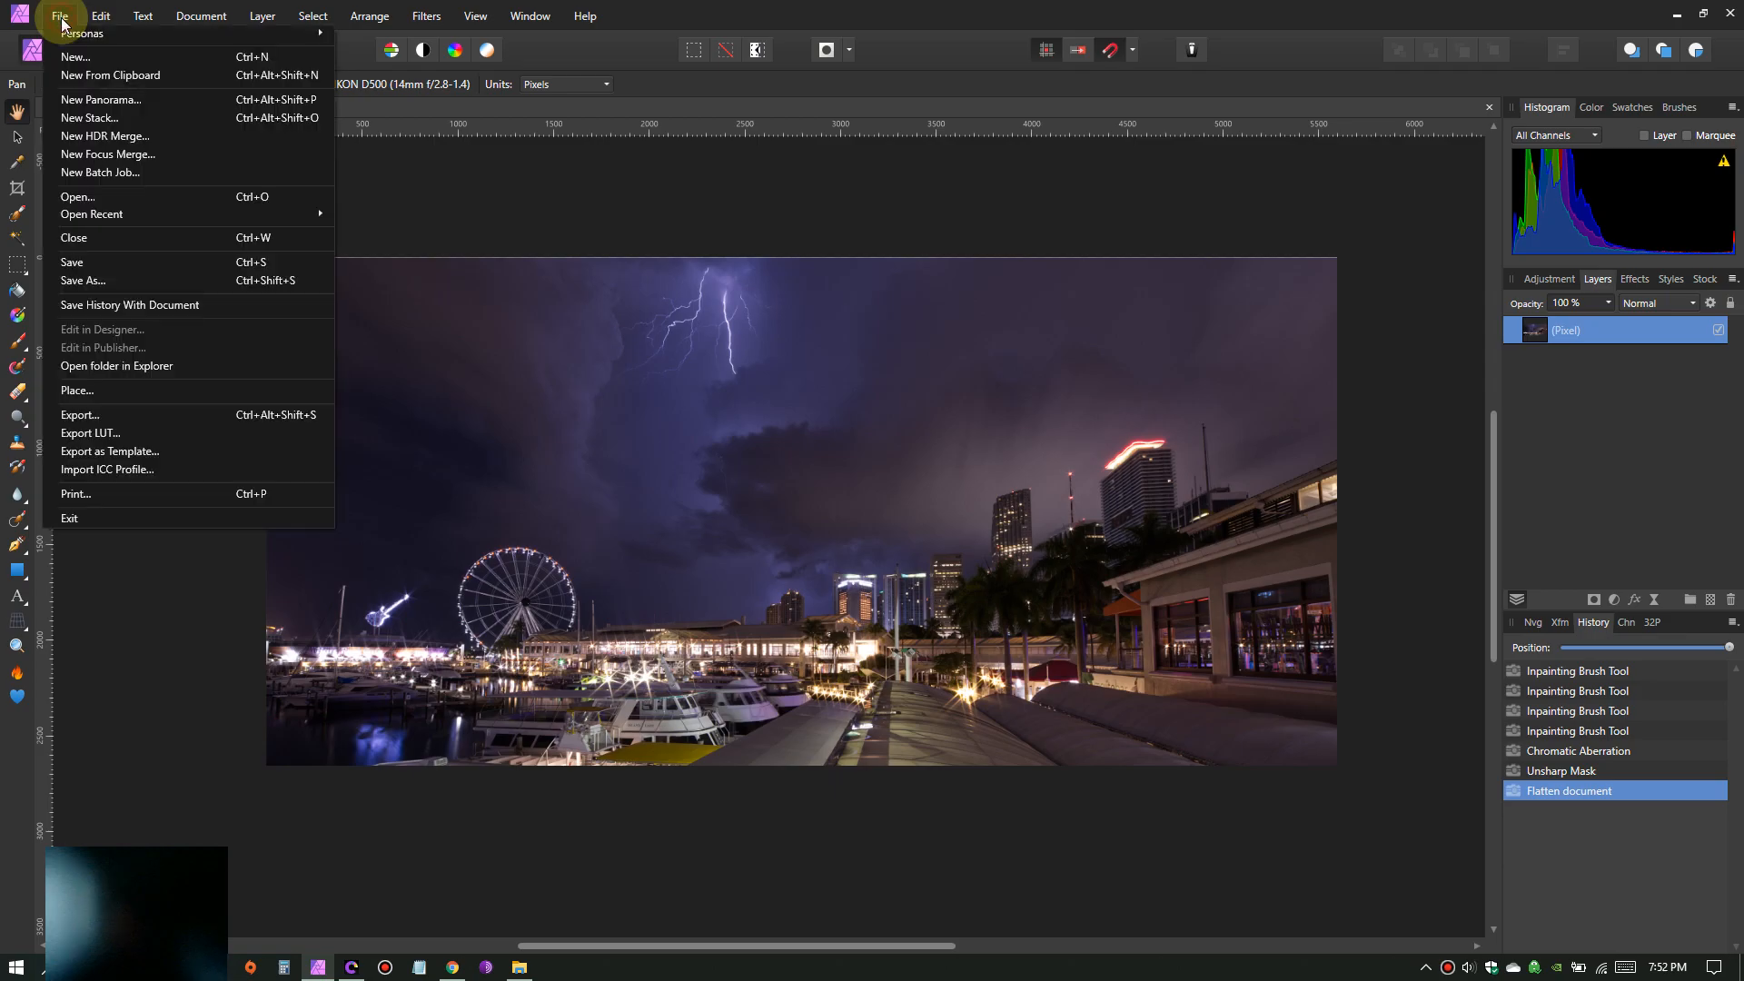
Export a best-quality JPEG named stack1 into the lightningJPEG folder on drive D.
click(111, 414)
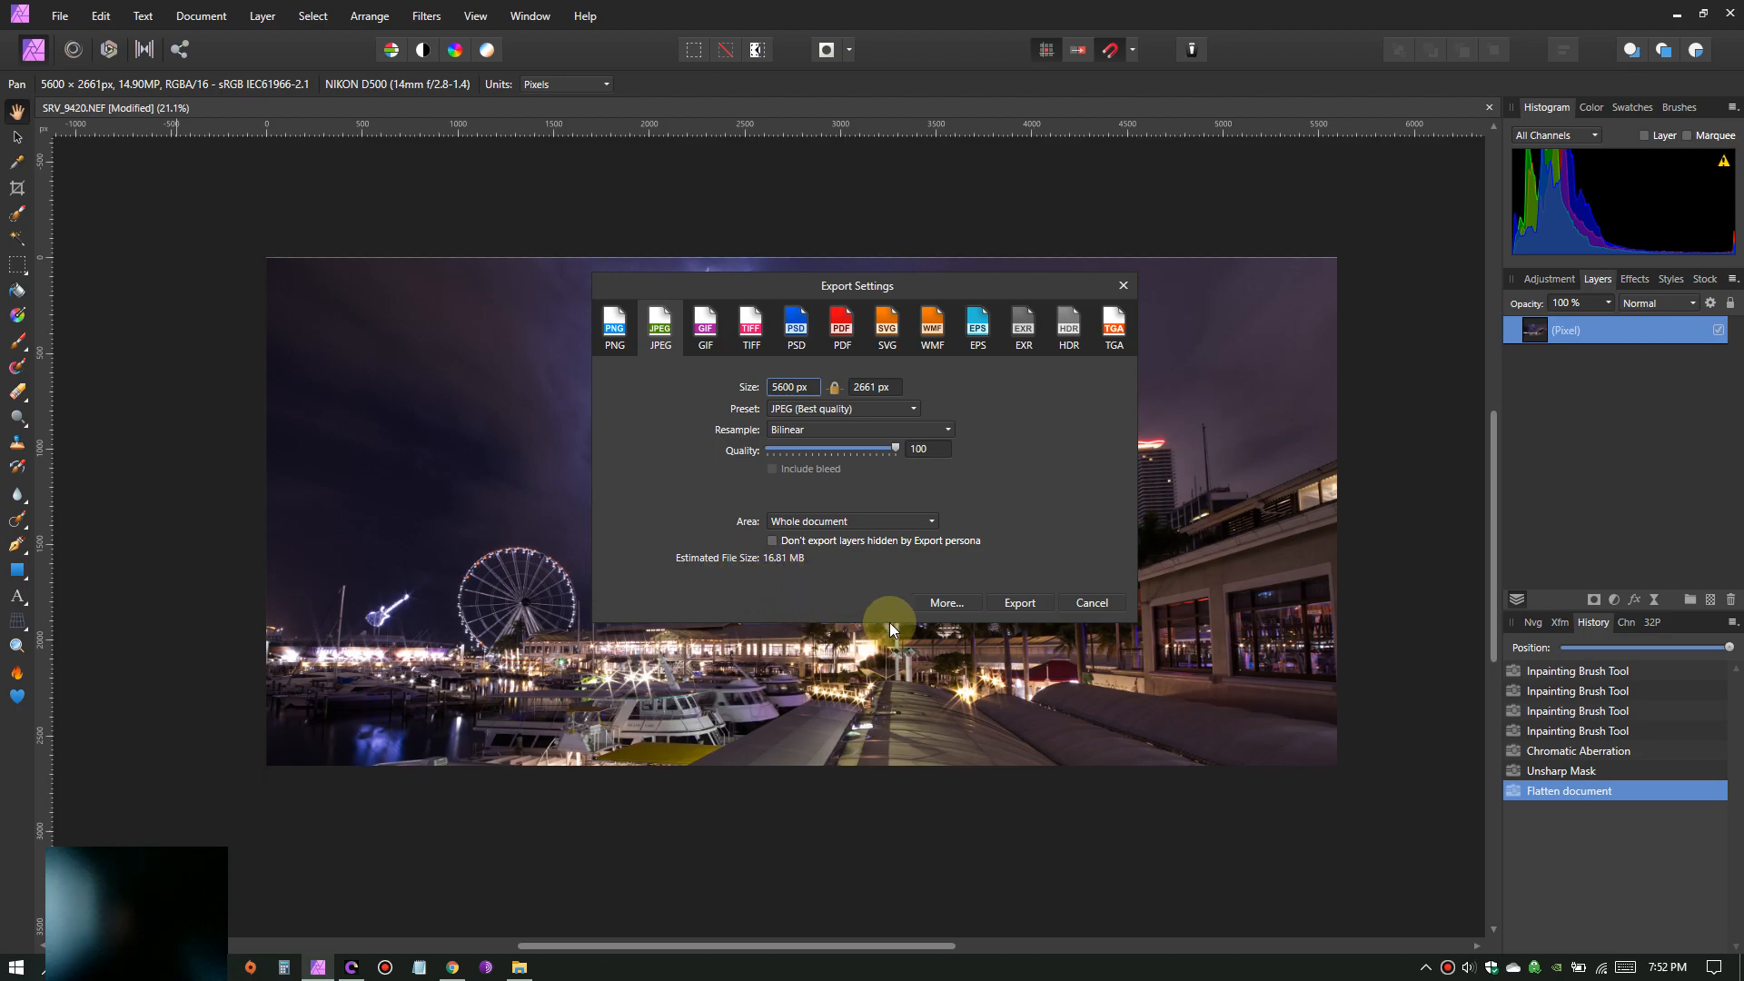
click(1021, 603)
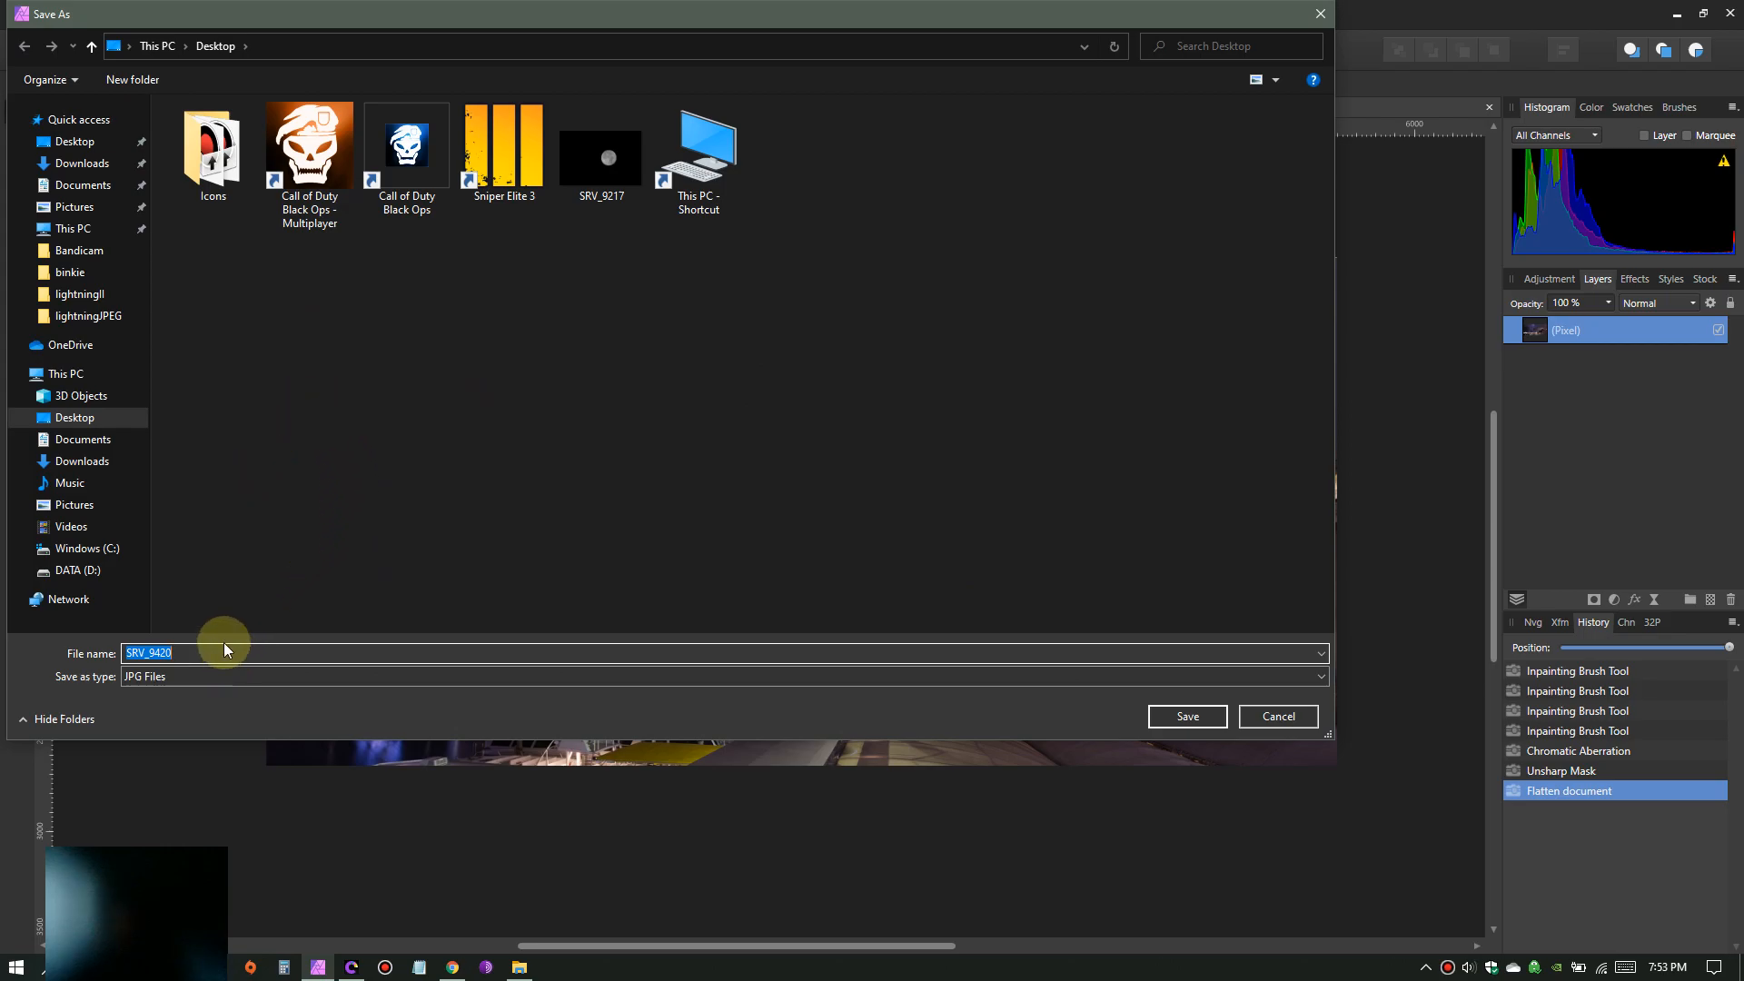
click(89, 316)
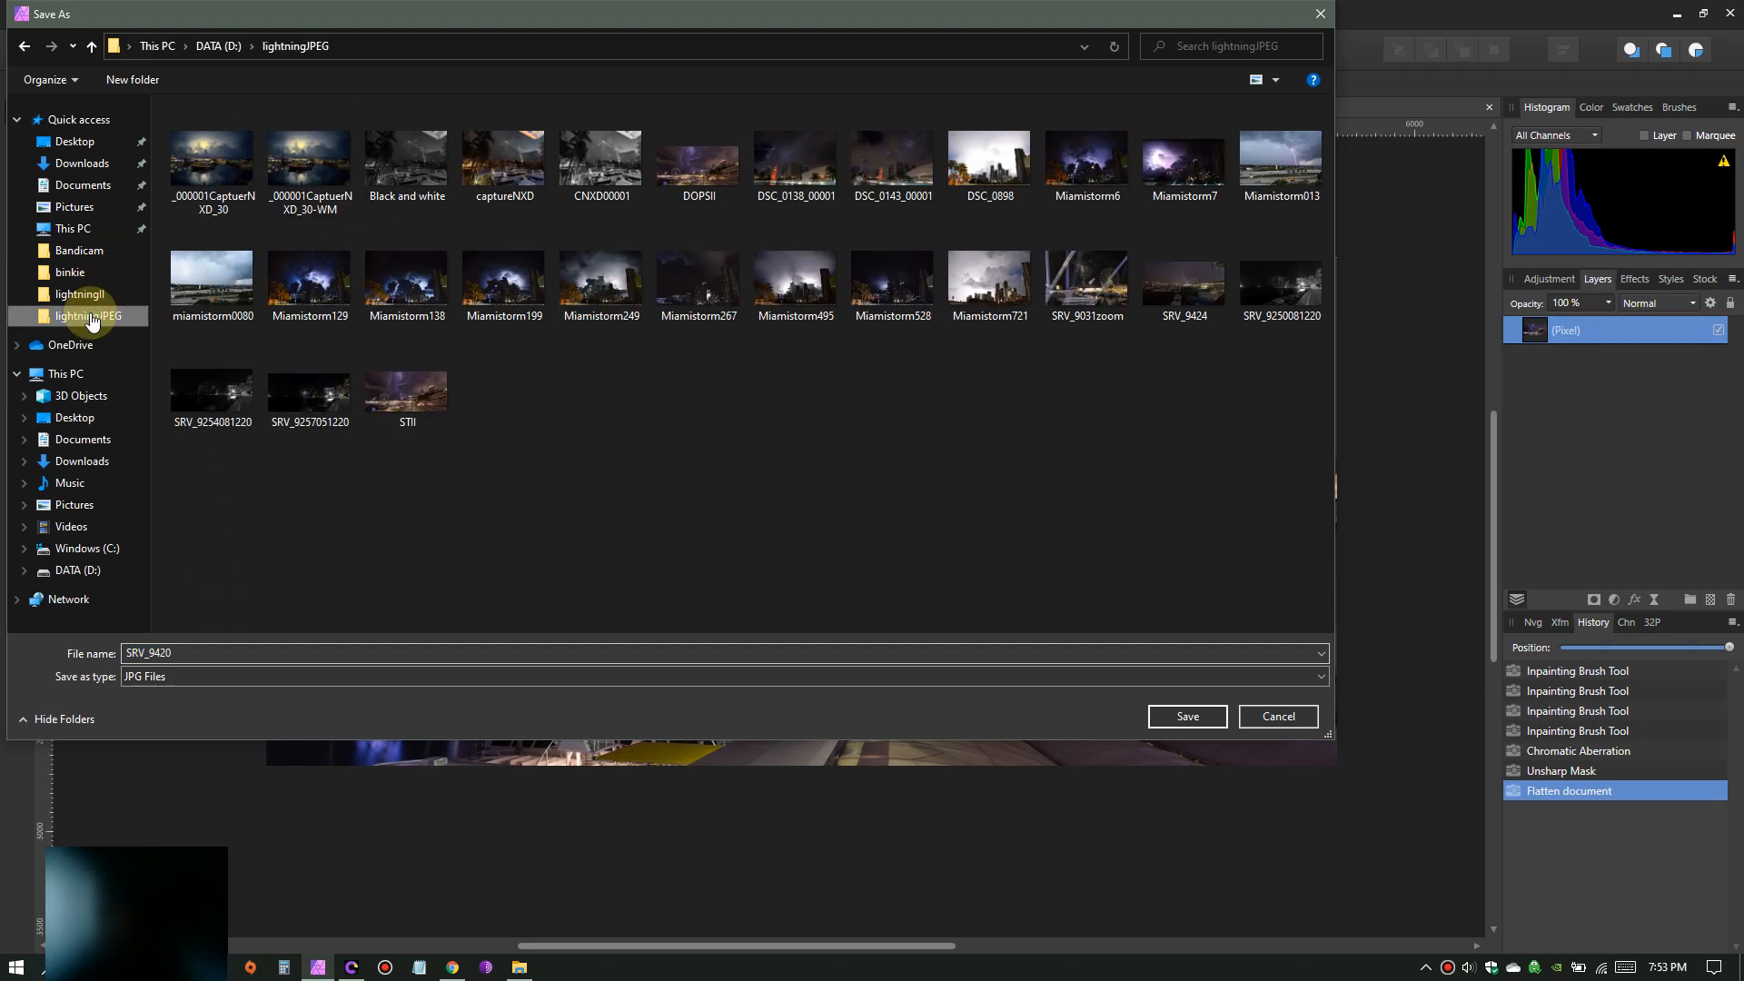
double_click(252, 651)
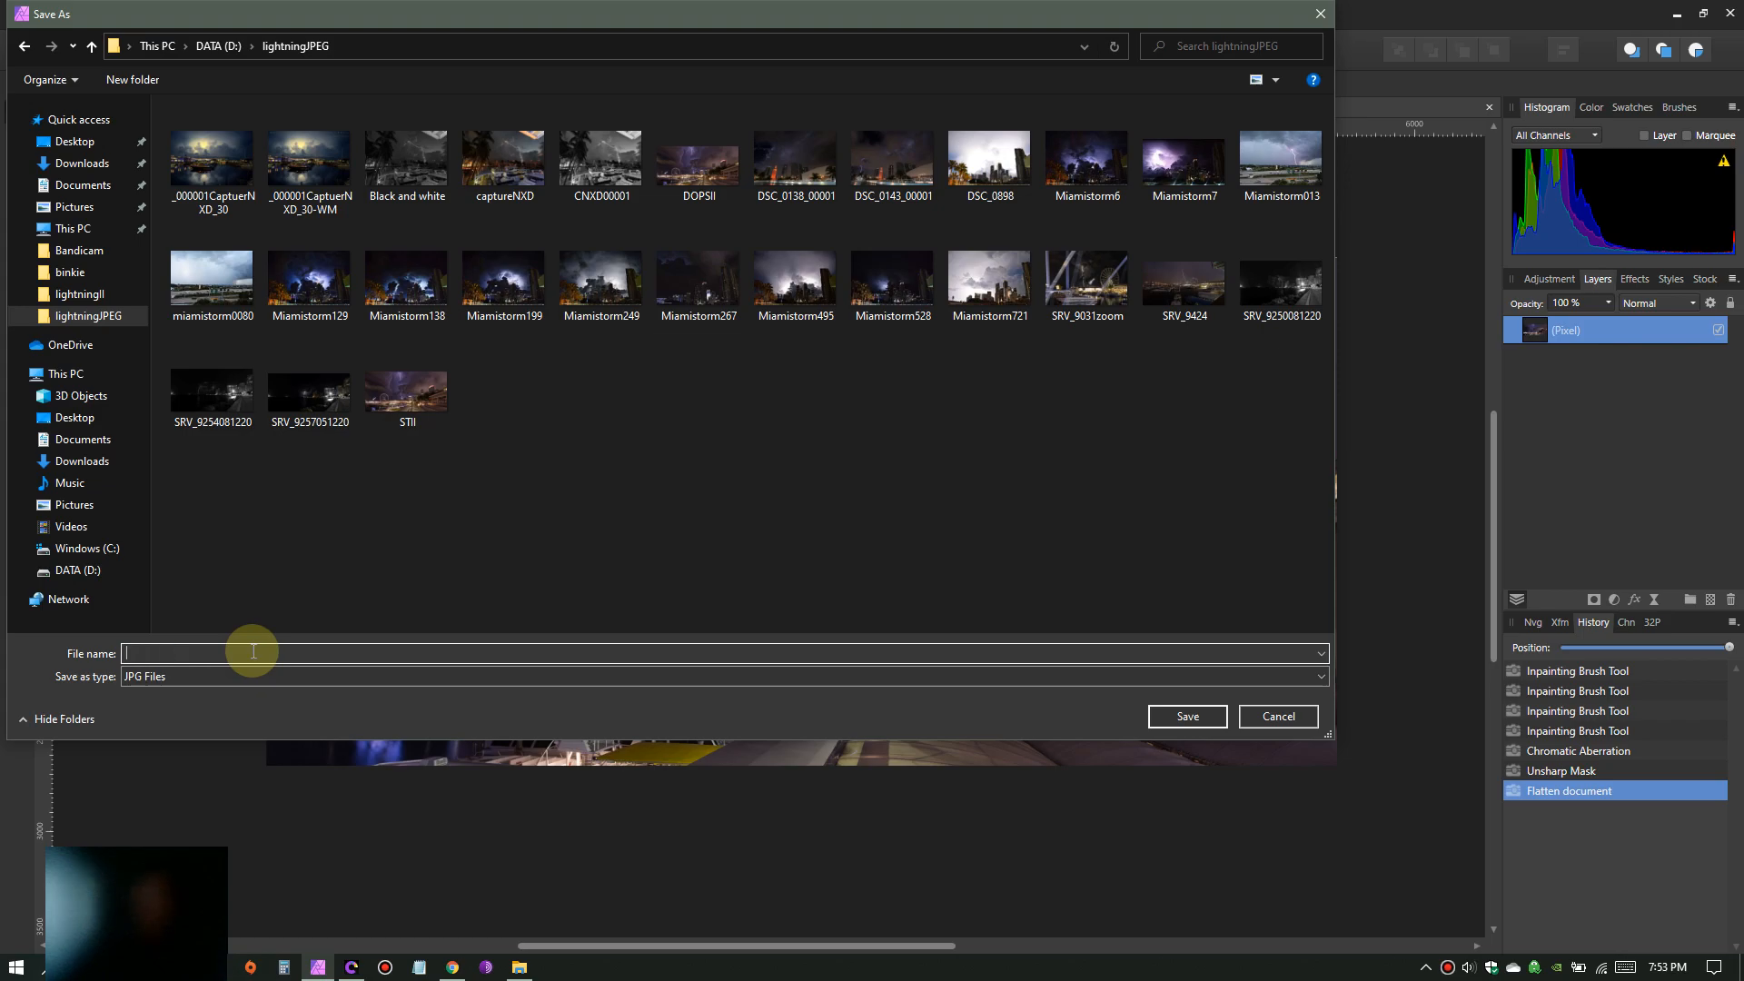
text(stack1)
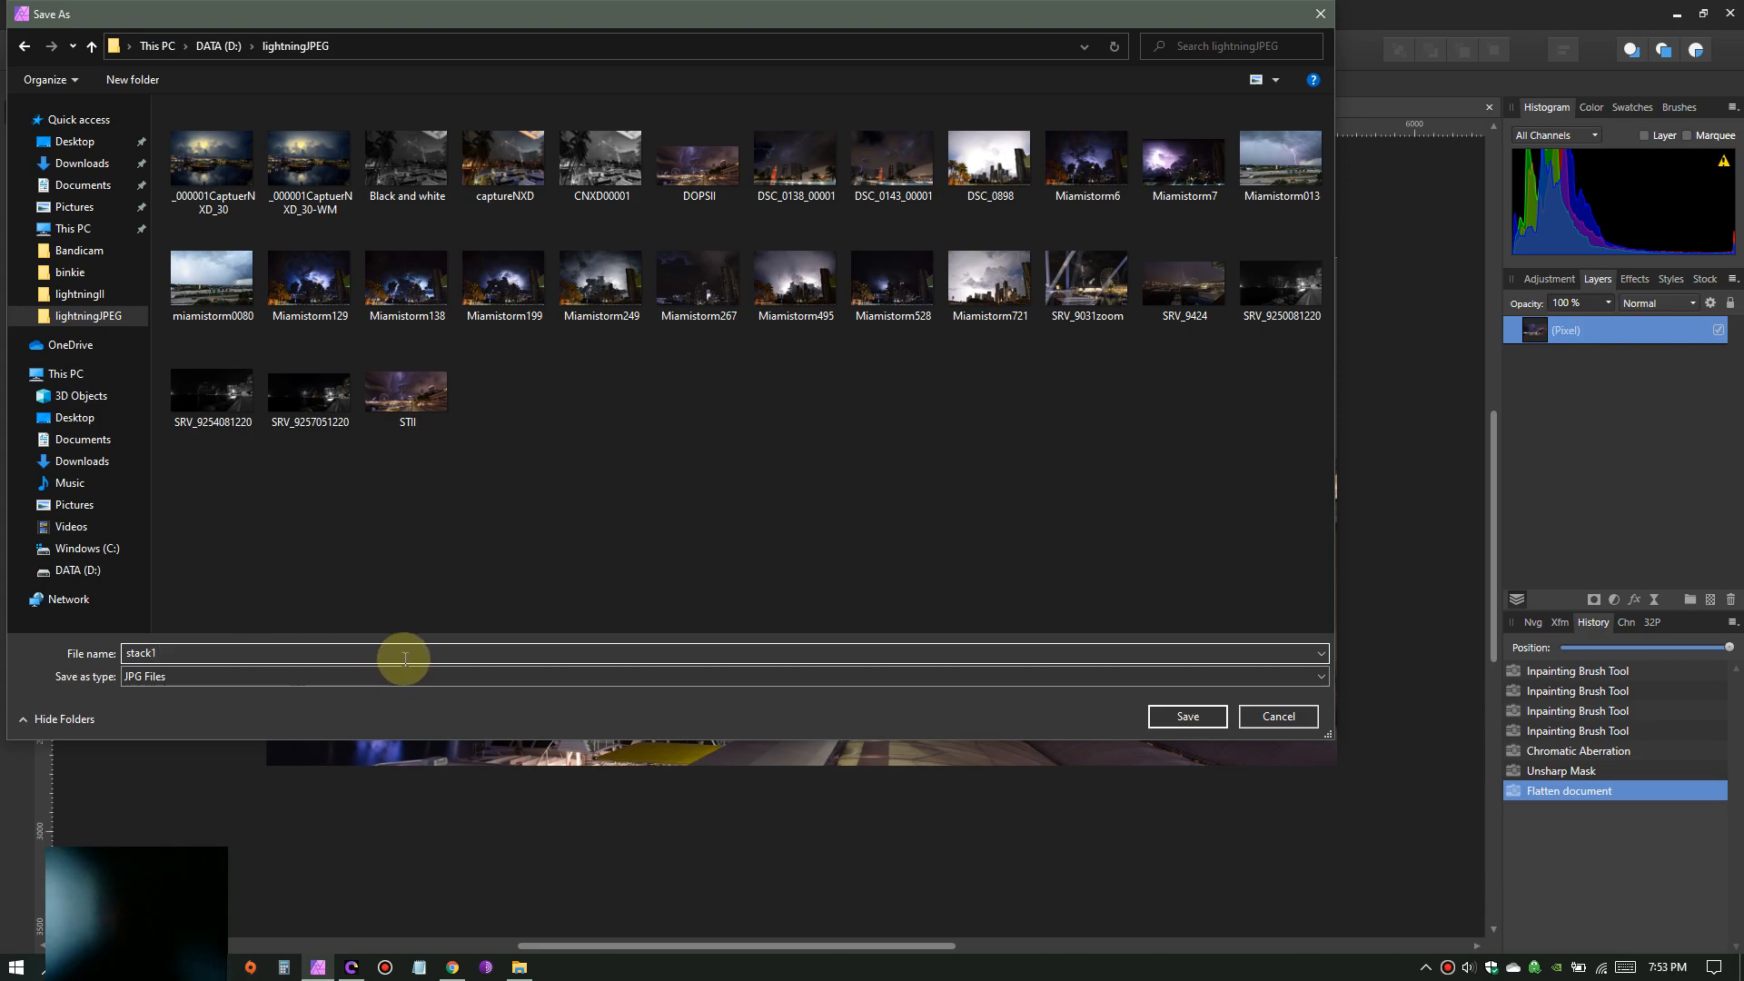
click(1190, 717)
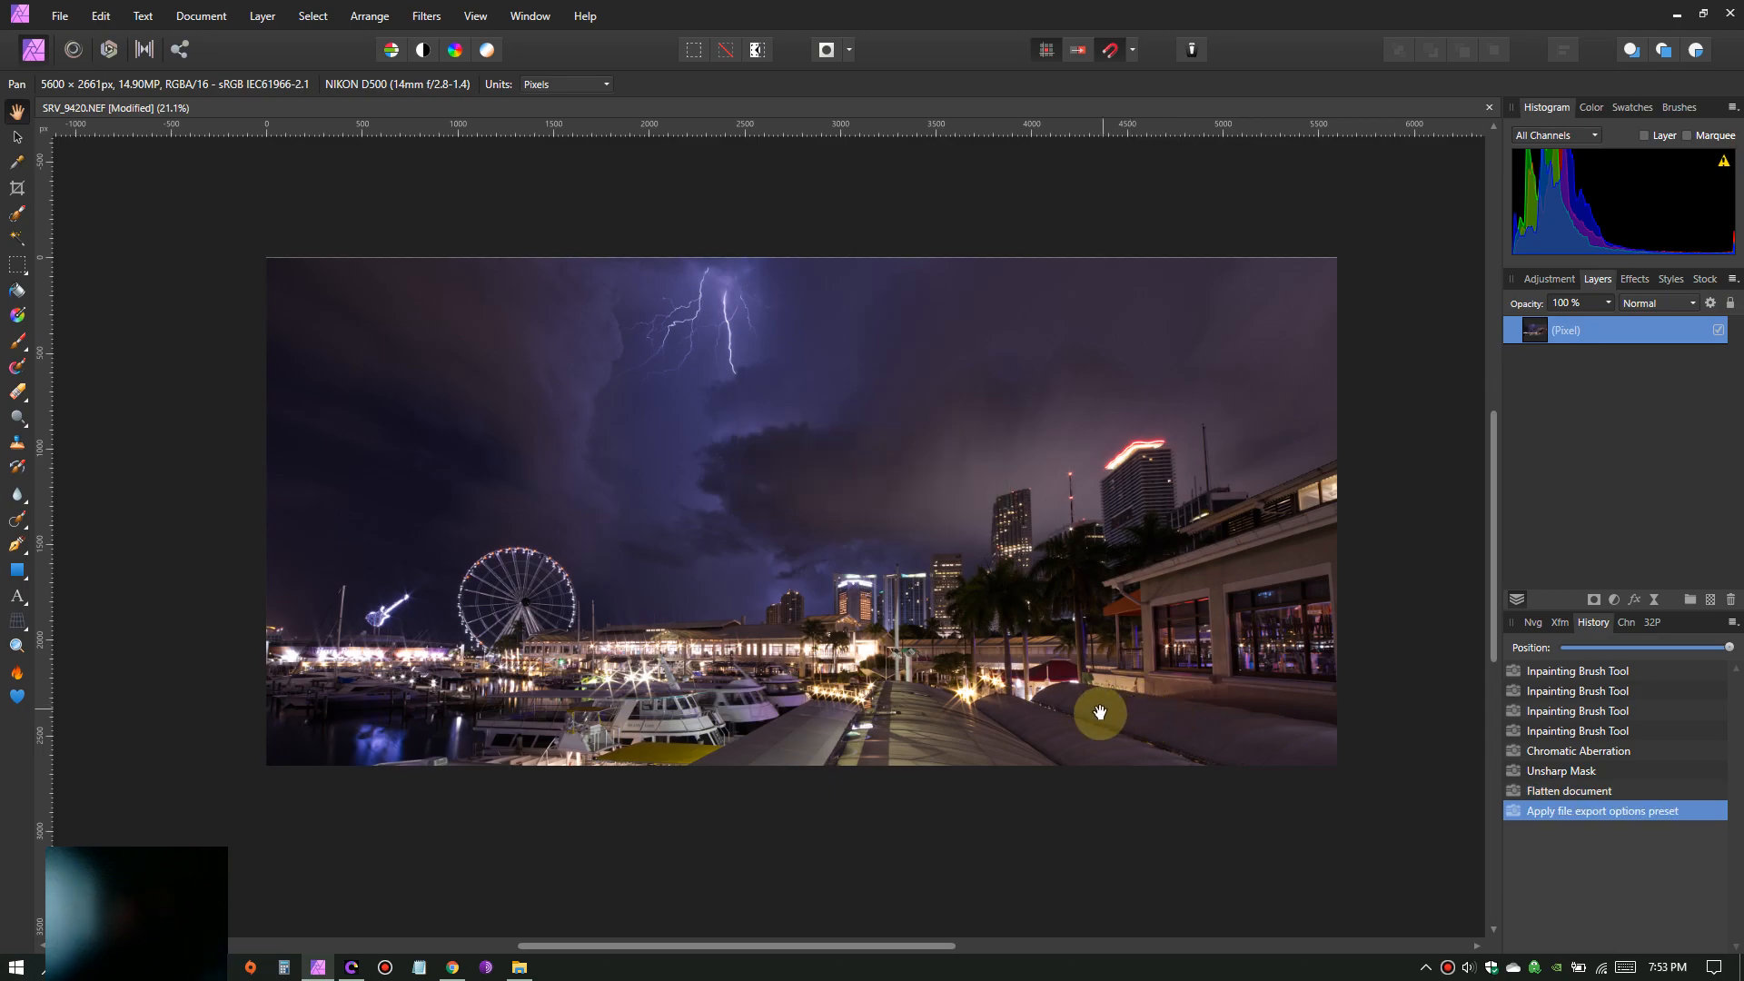
Open the raw file SRV_9417 from the Desktop into the Develop persona.
click(57, 16)
click(90, 200)
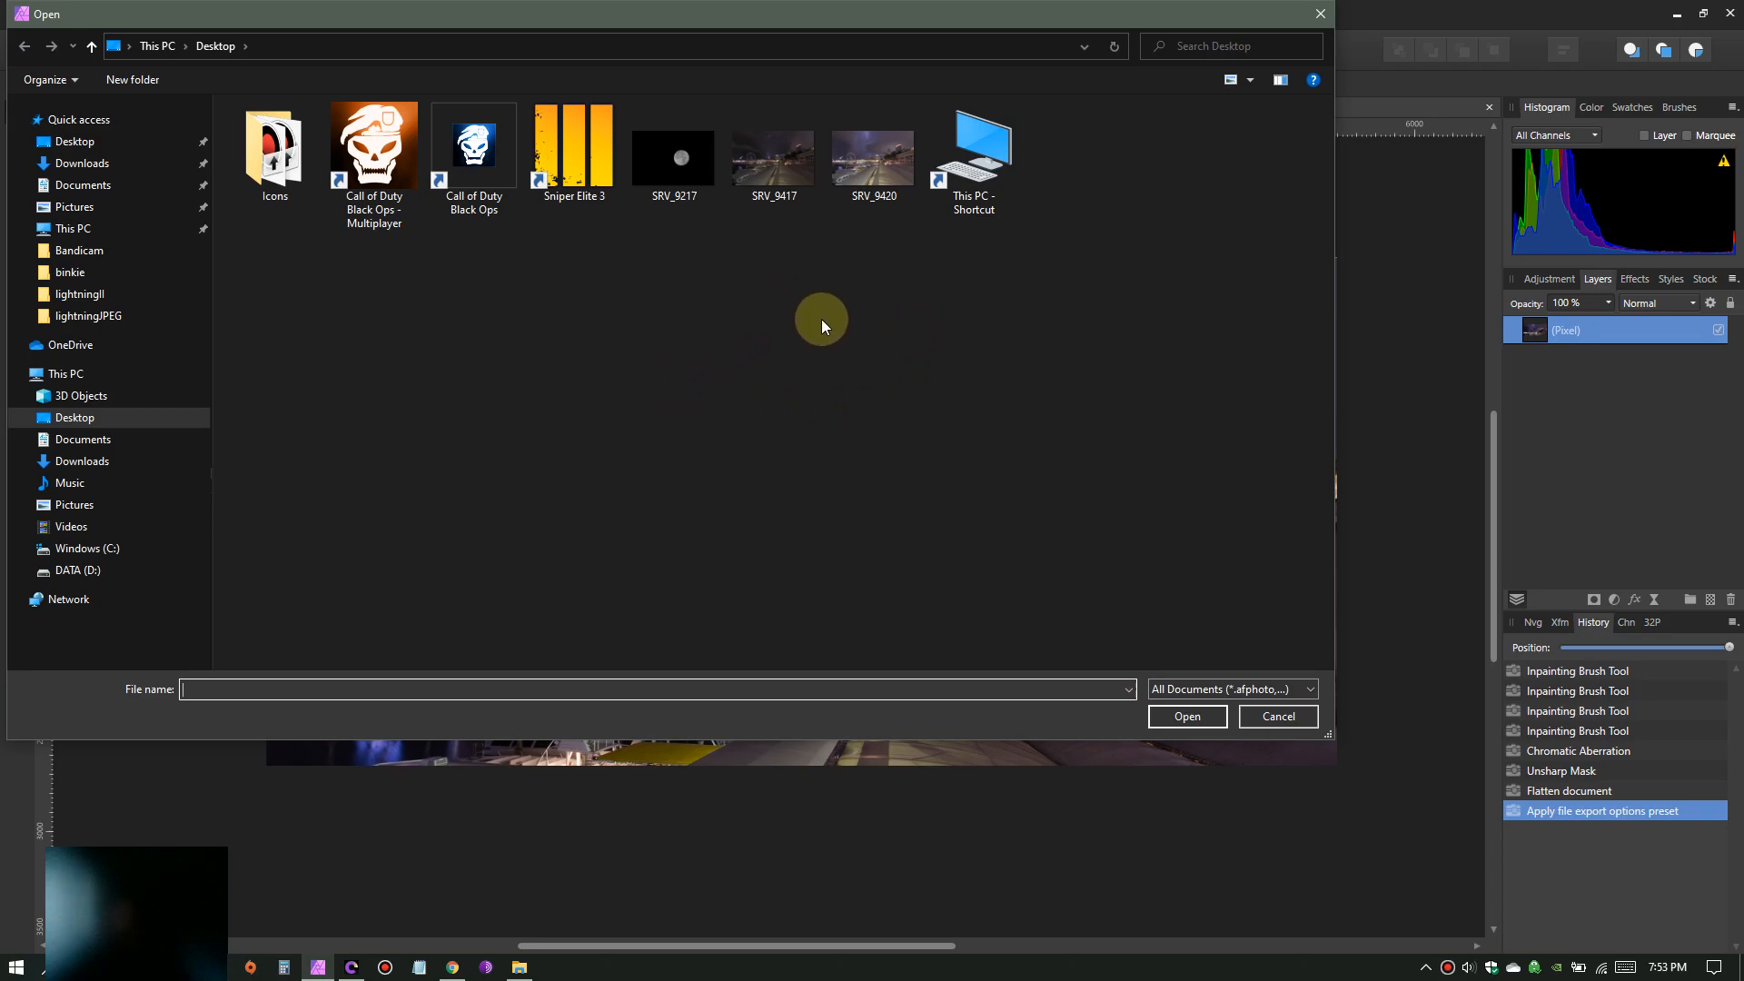
click(771, 159)
click(1213, 714)
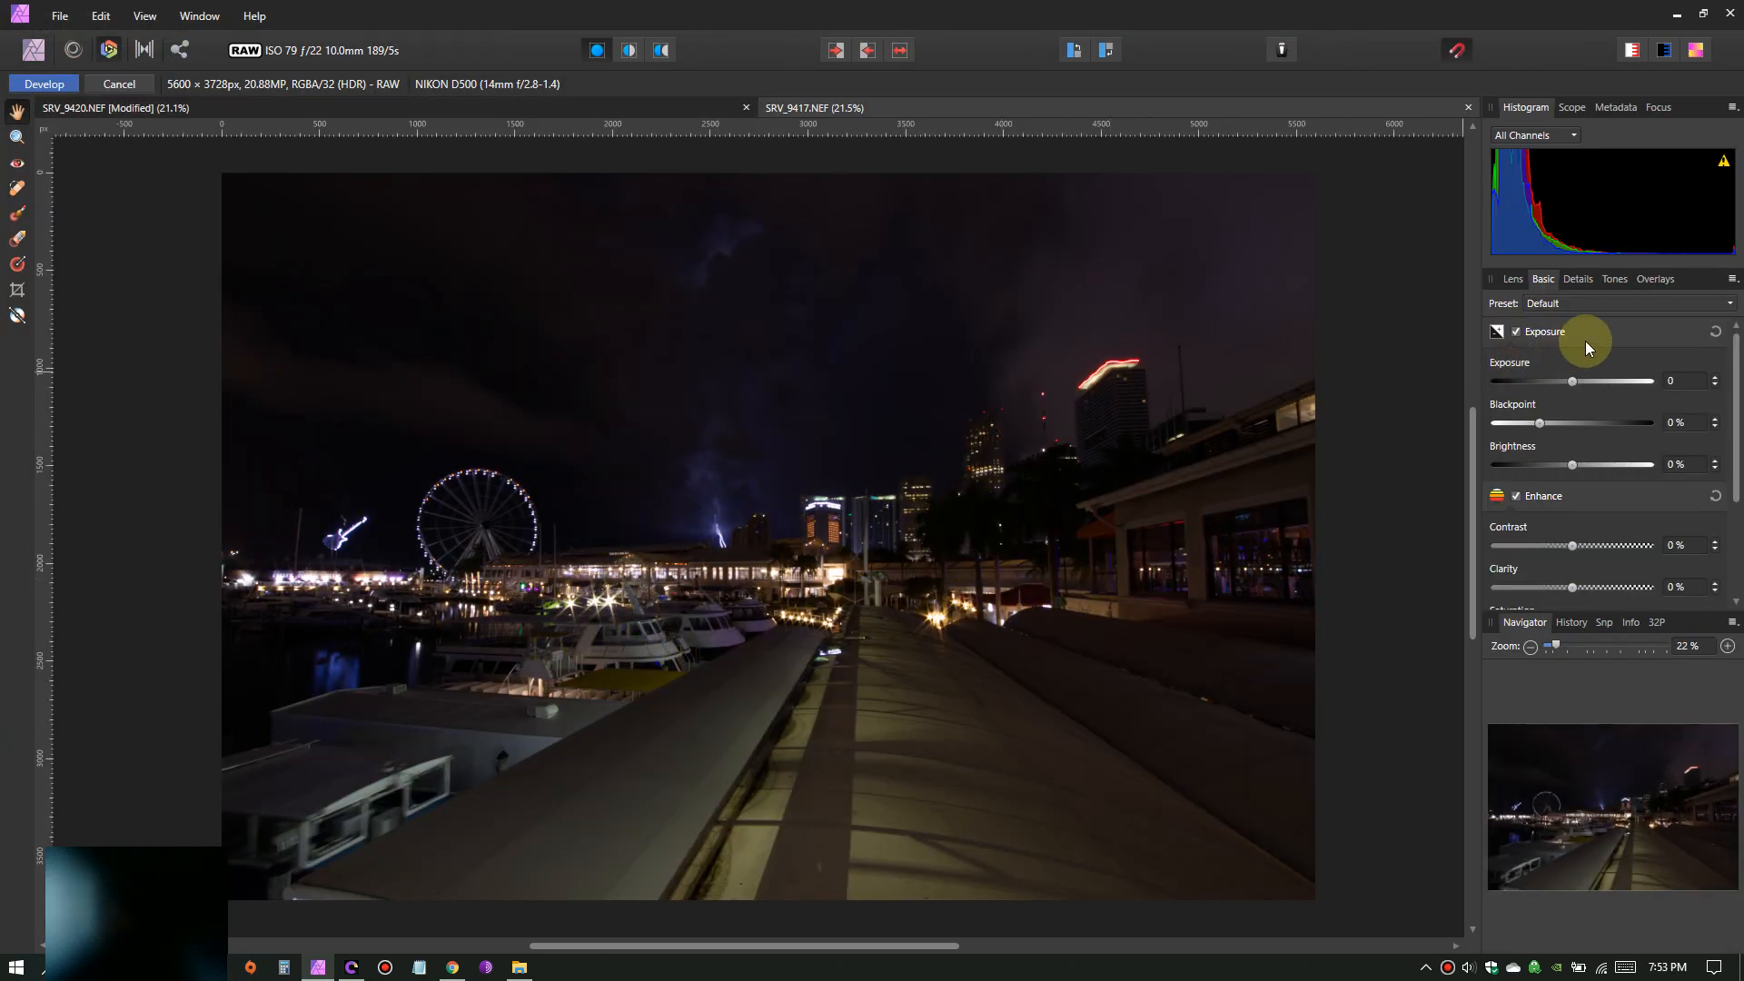
Review SRV_9417's EXIF camera metadata, then enter crop mode with a Thirds Grid.
click(1630, 110)
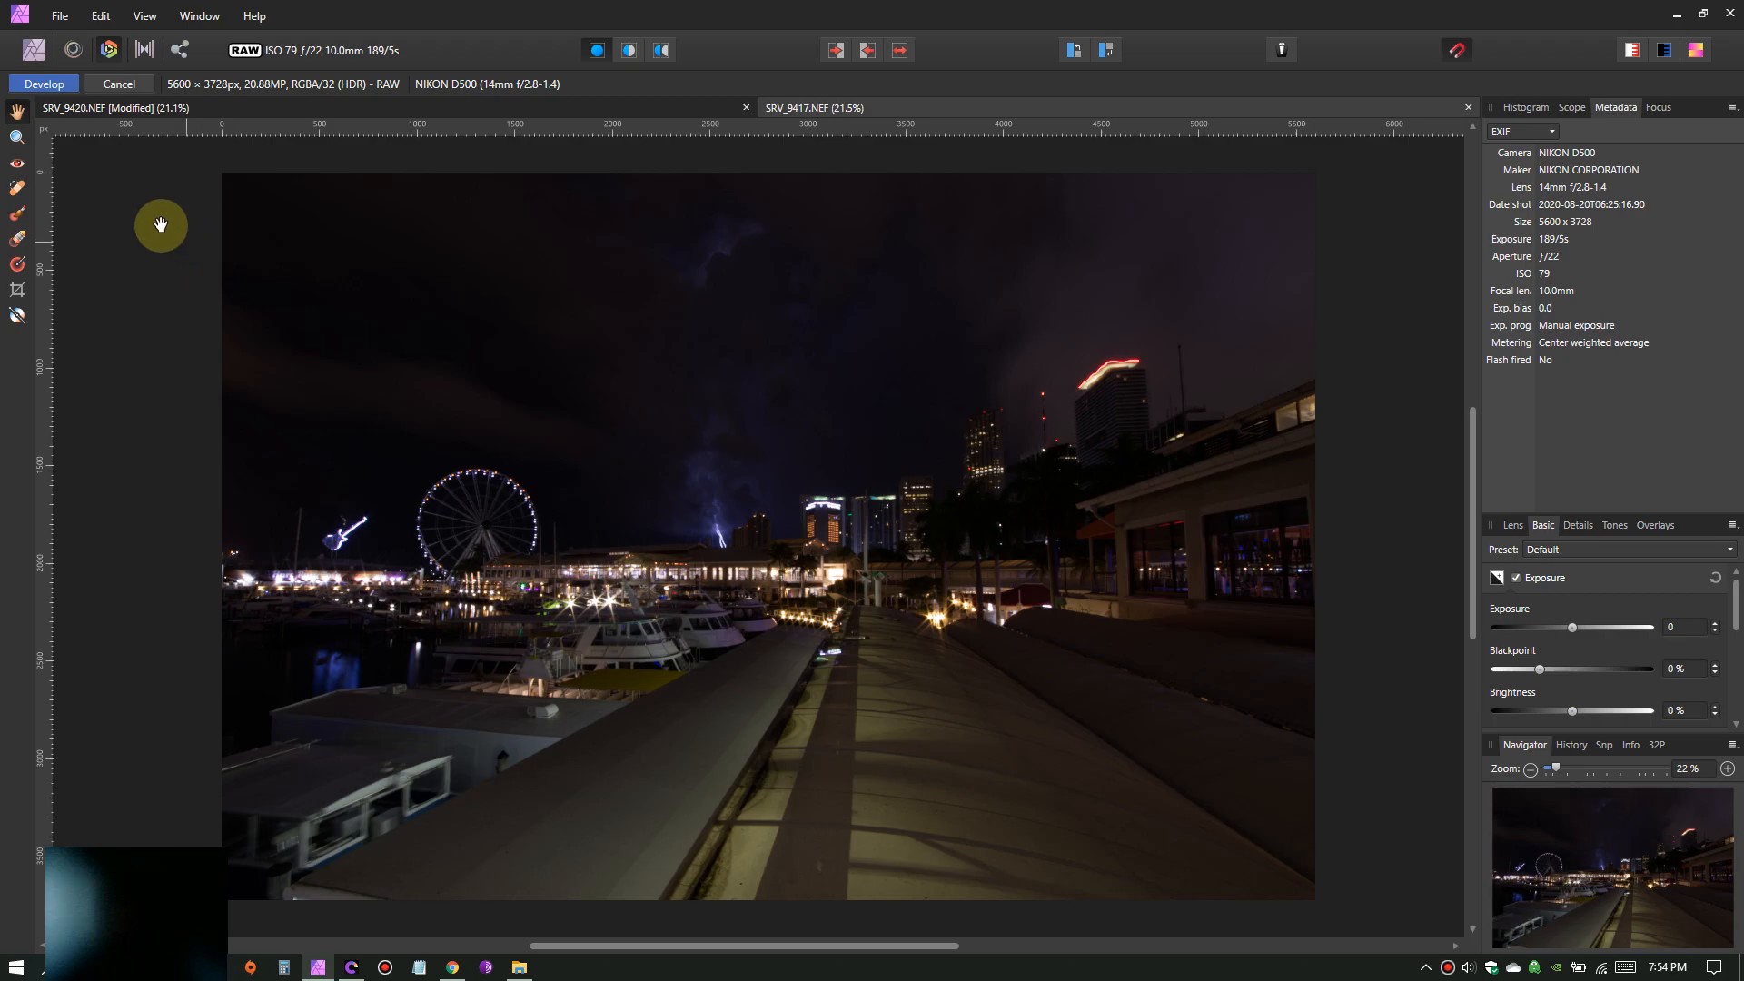
click(16, 293)
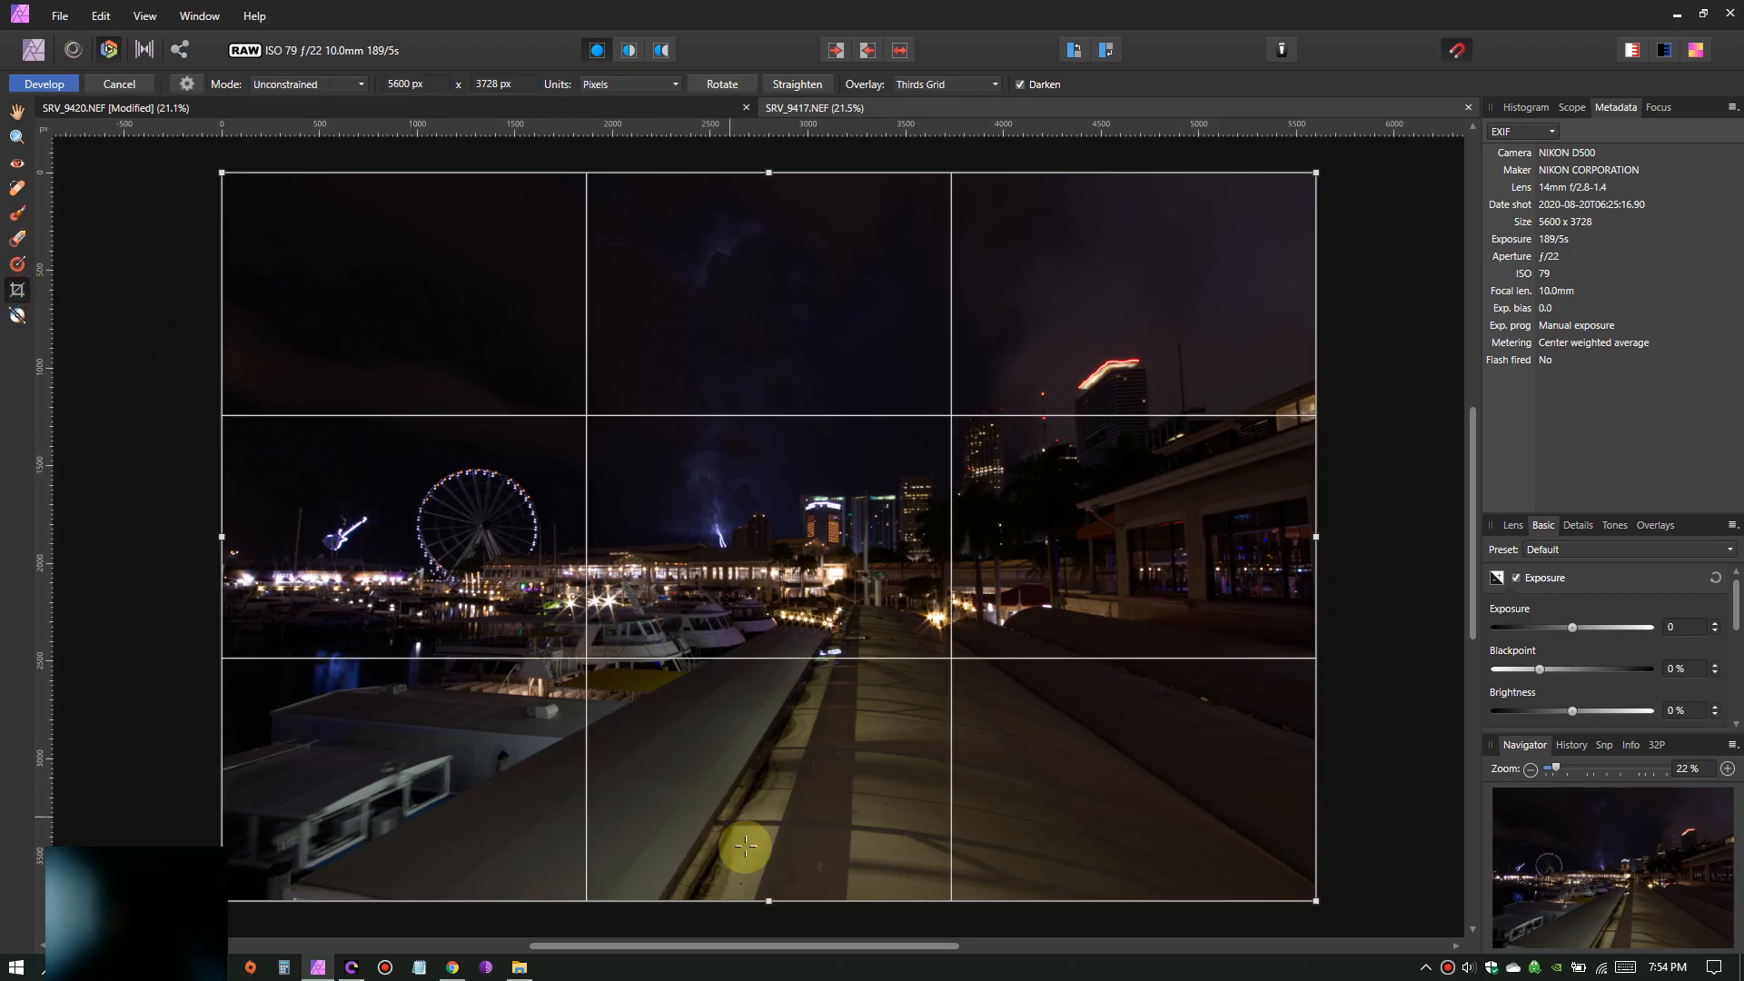
Trim the foreground pier so the crop is 5600 × 2673 px, and commit it.
drag(768, 901, 782, 695)
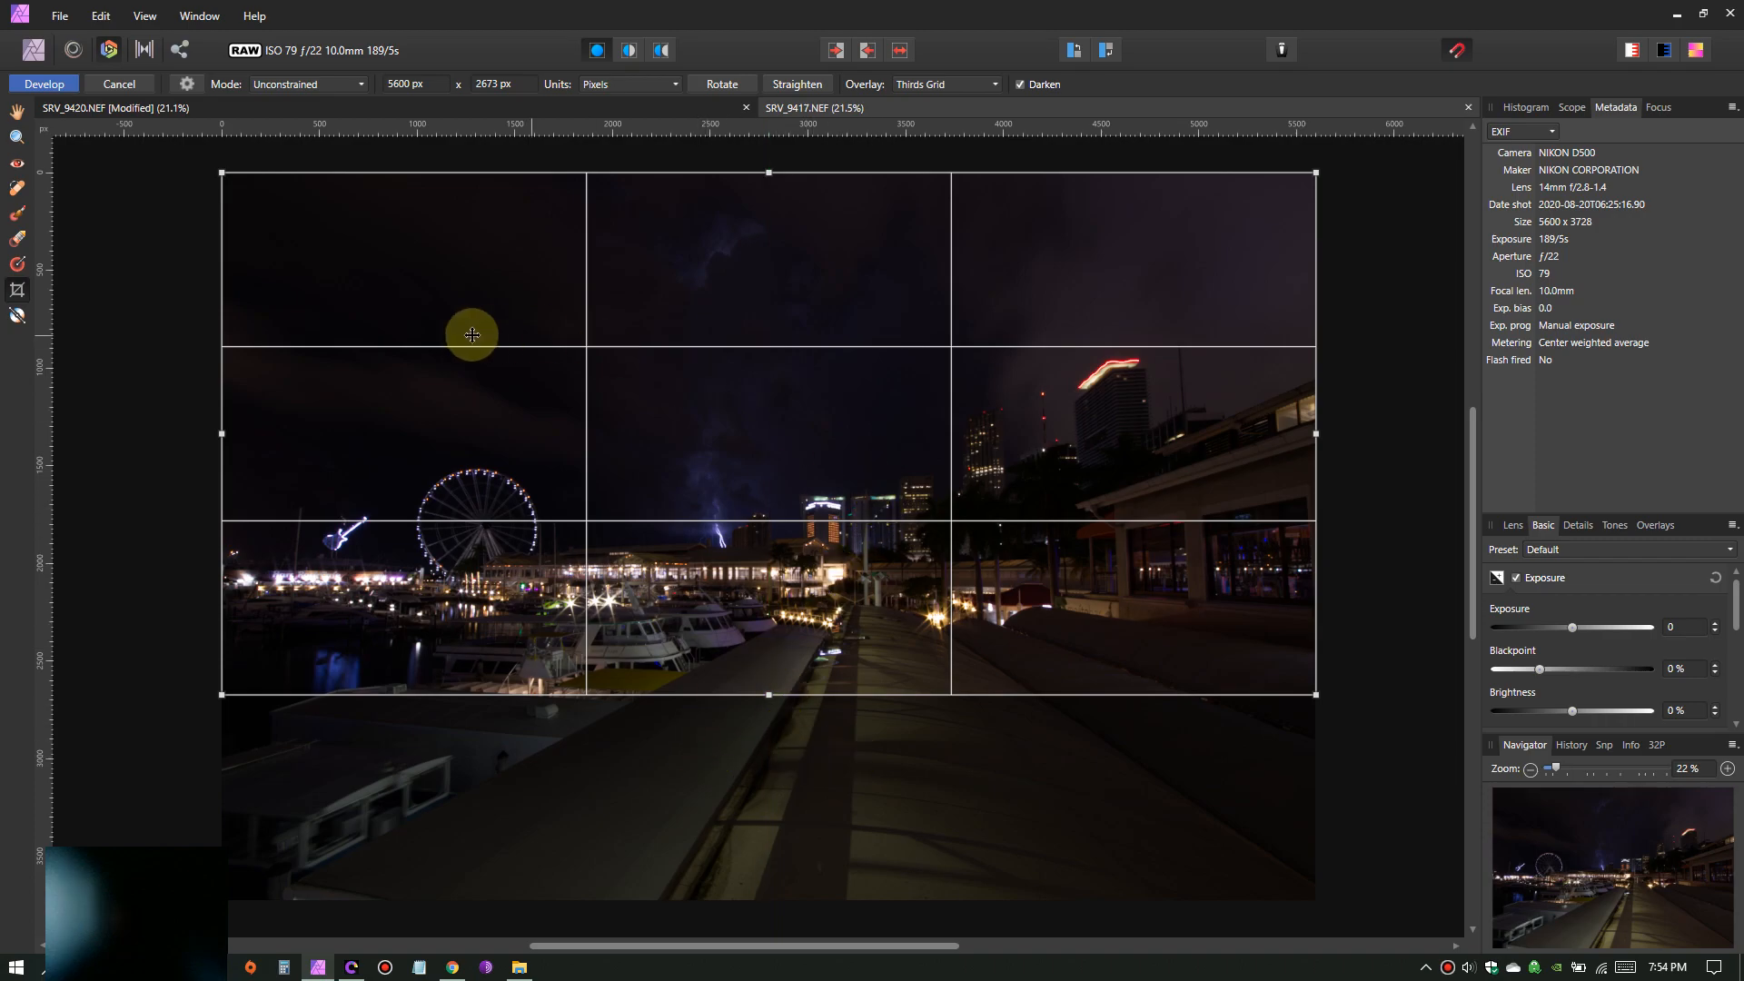
click(19, 114)
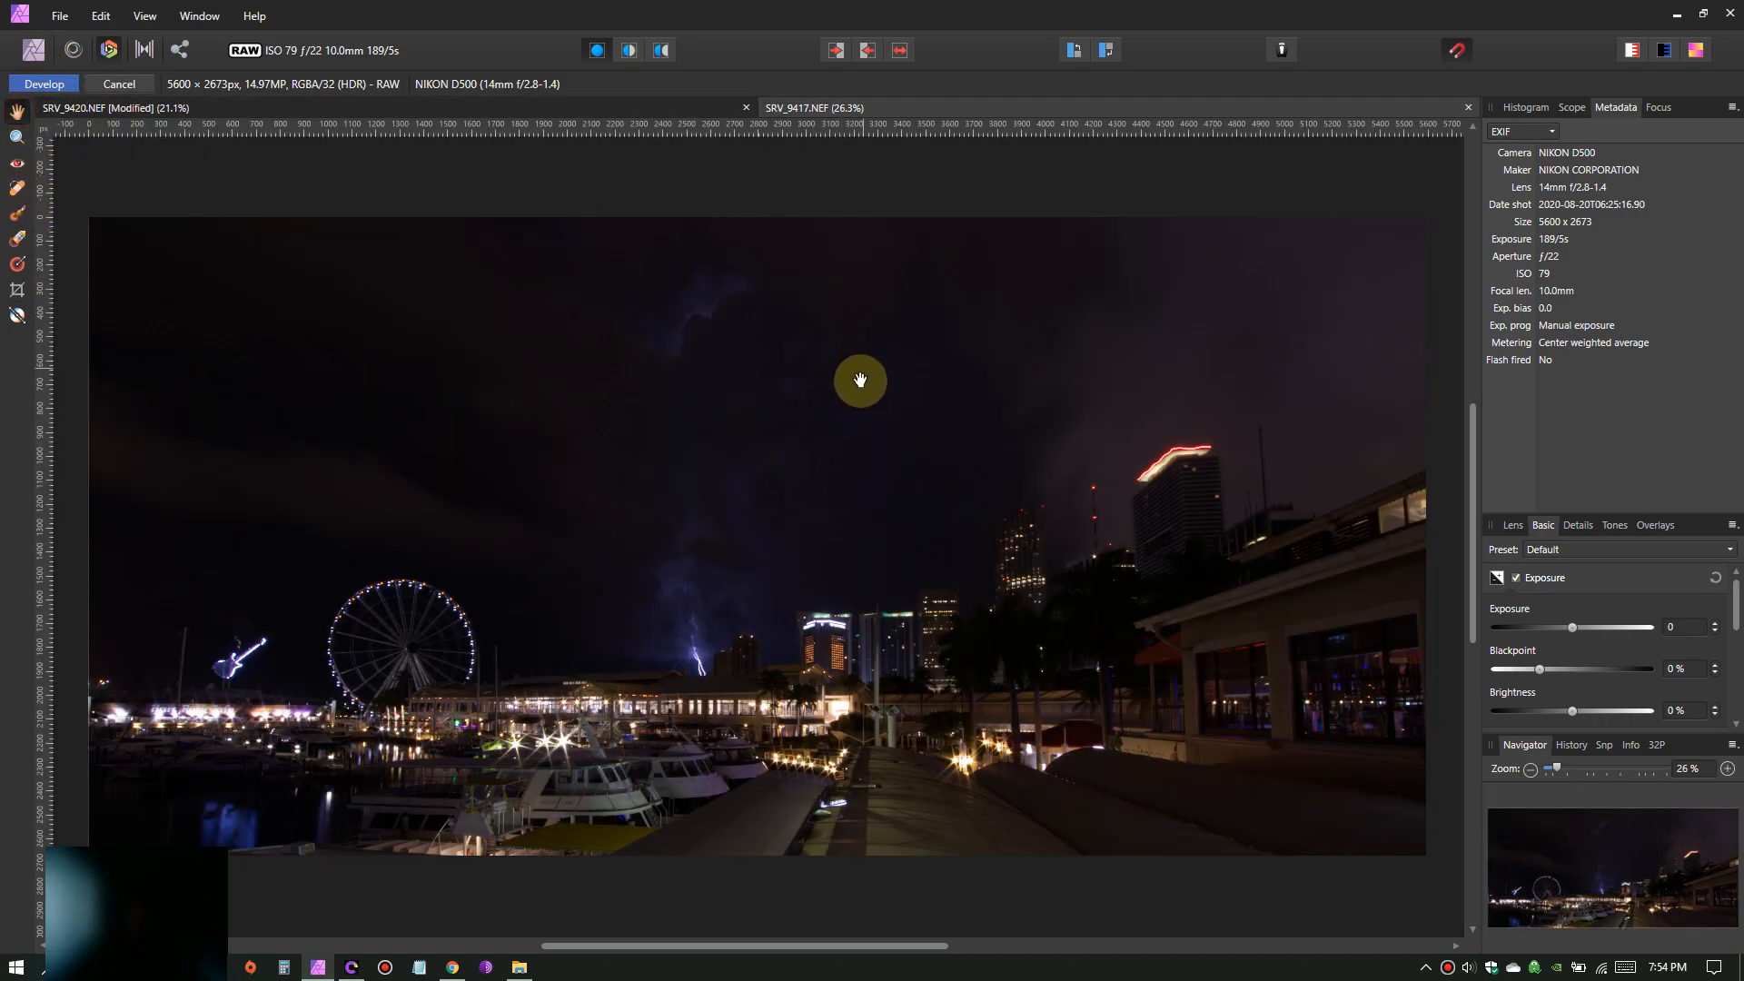
drag(847, 410, 849, 393)
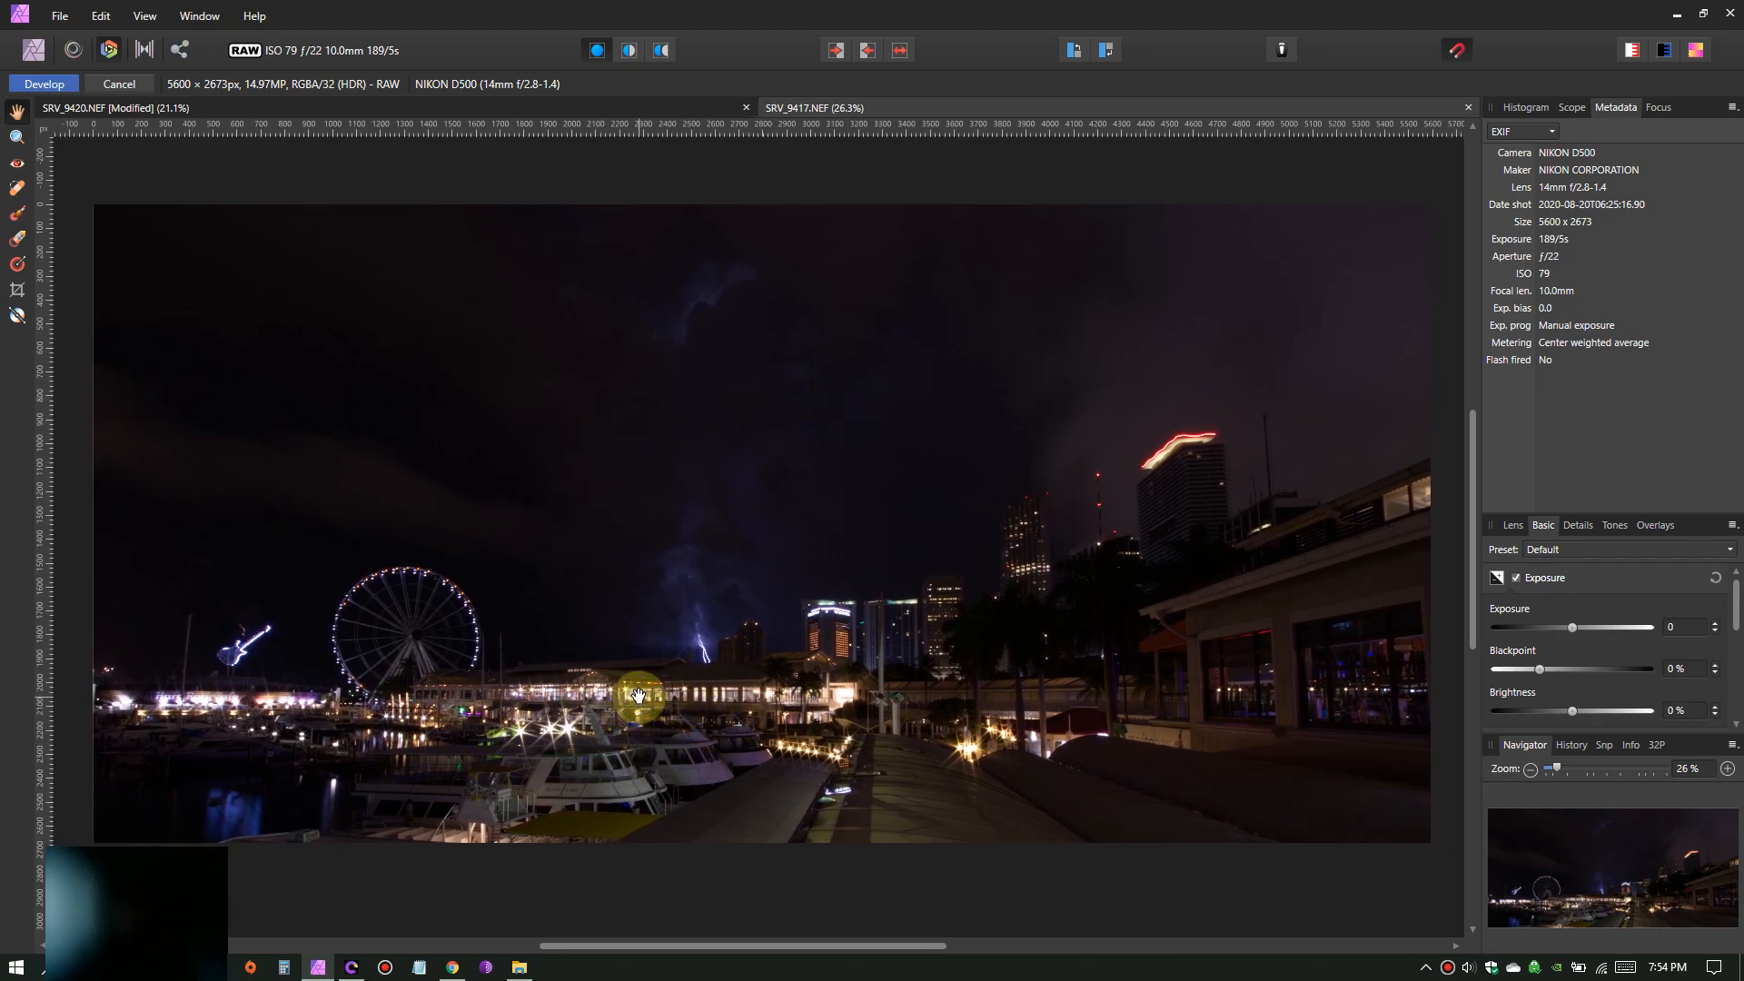
Bring back the Histogram display and zoom around the cropped panorama.
click(1535, 113)
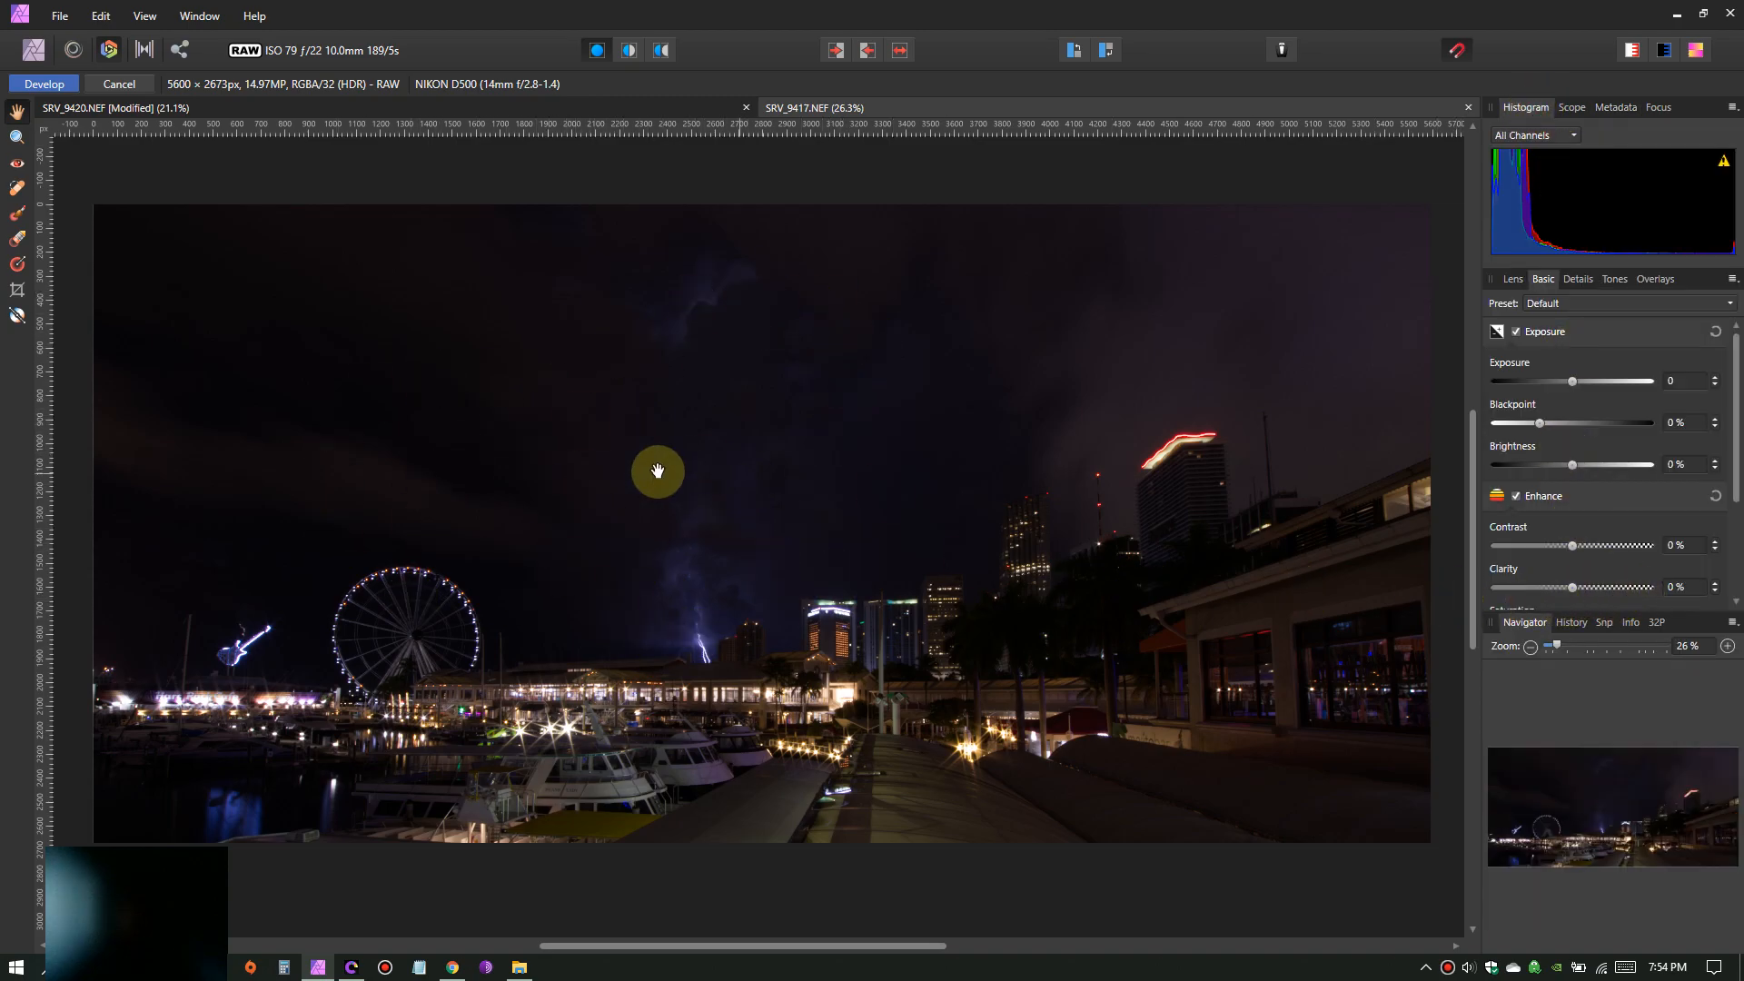
scroll(728, 701, up, 5)
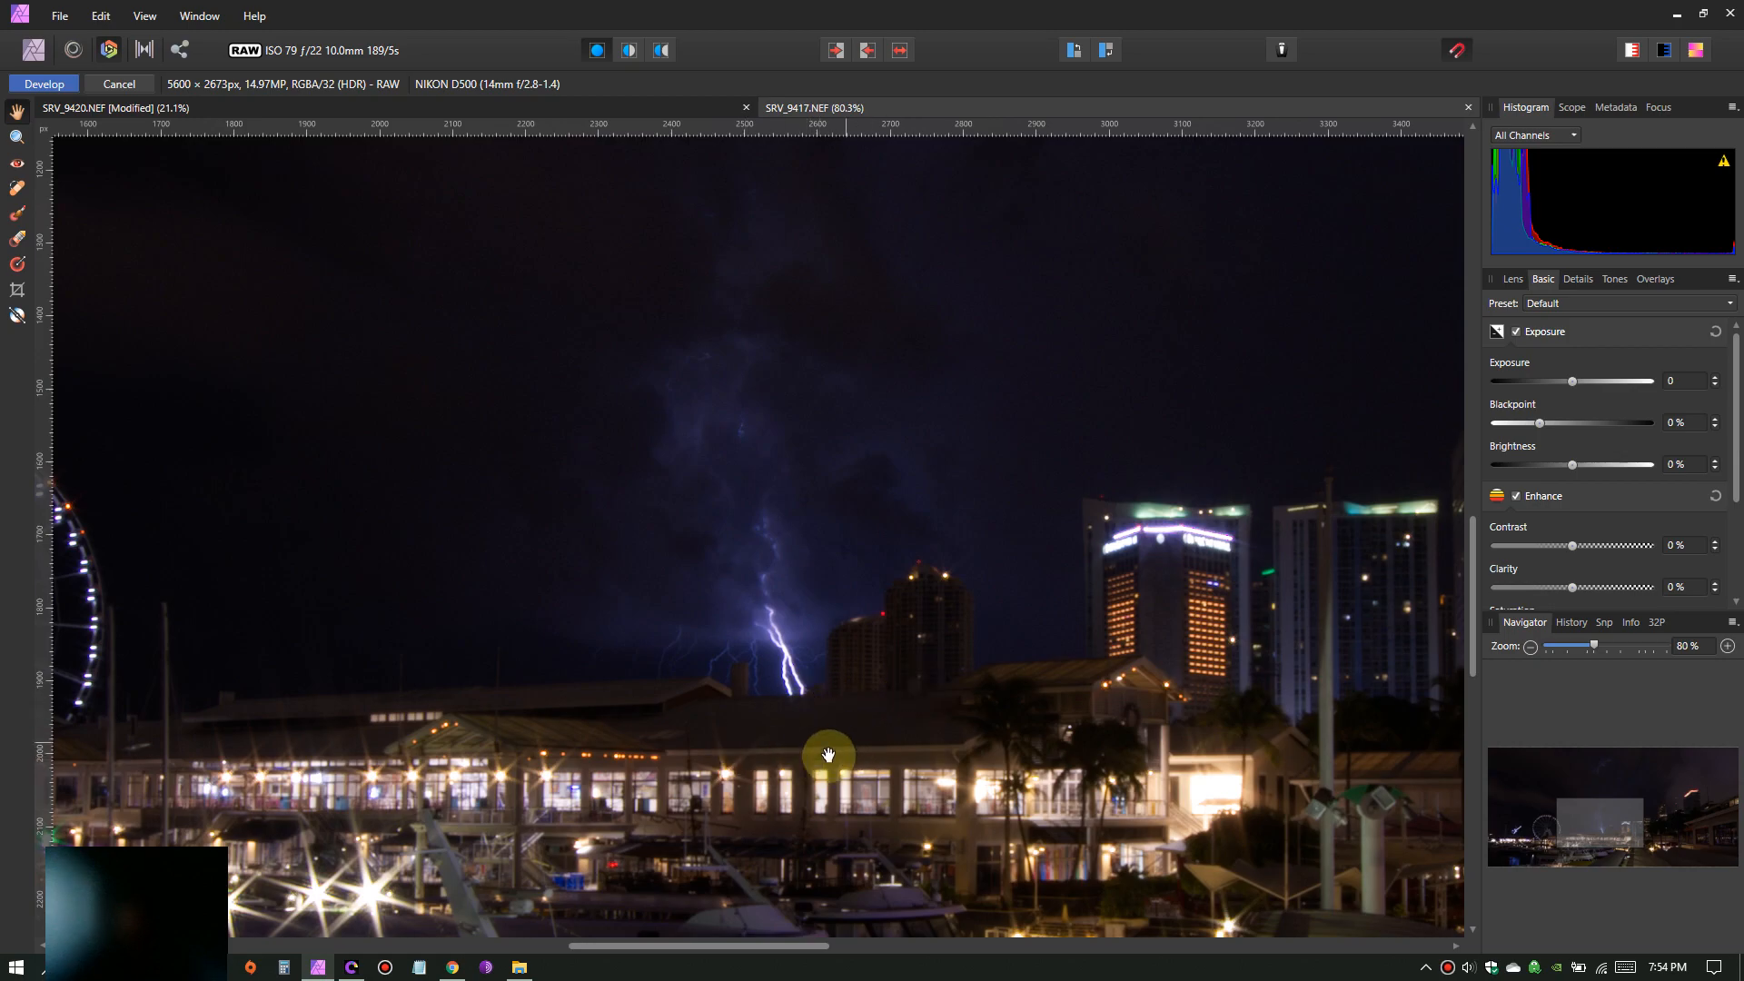
scroll(771, 748, down, 5)
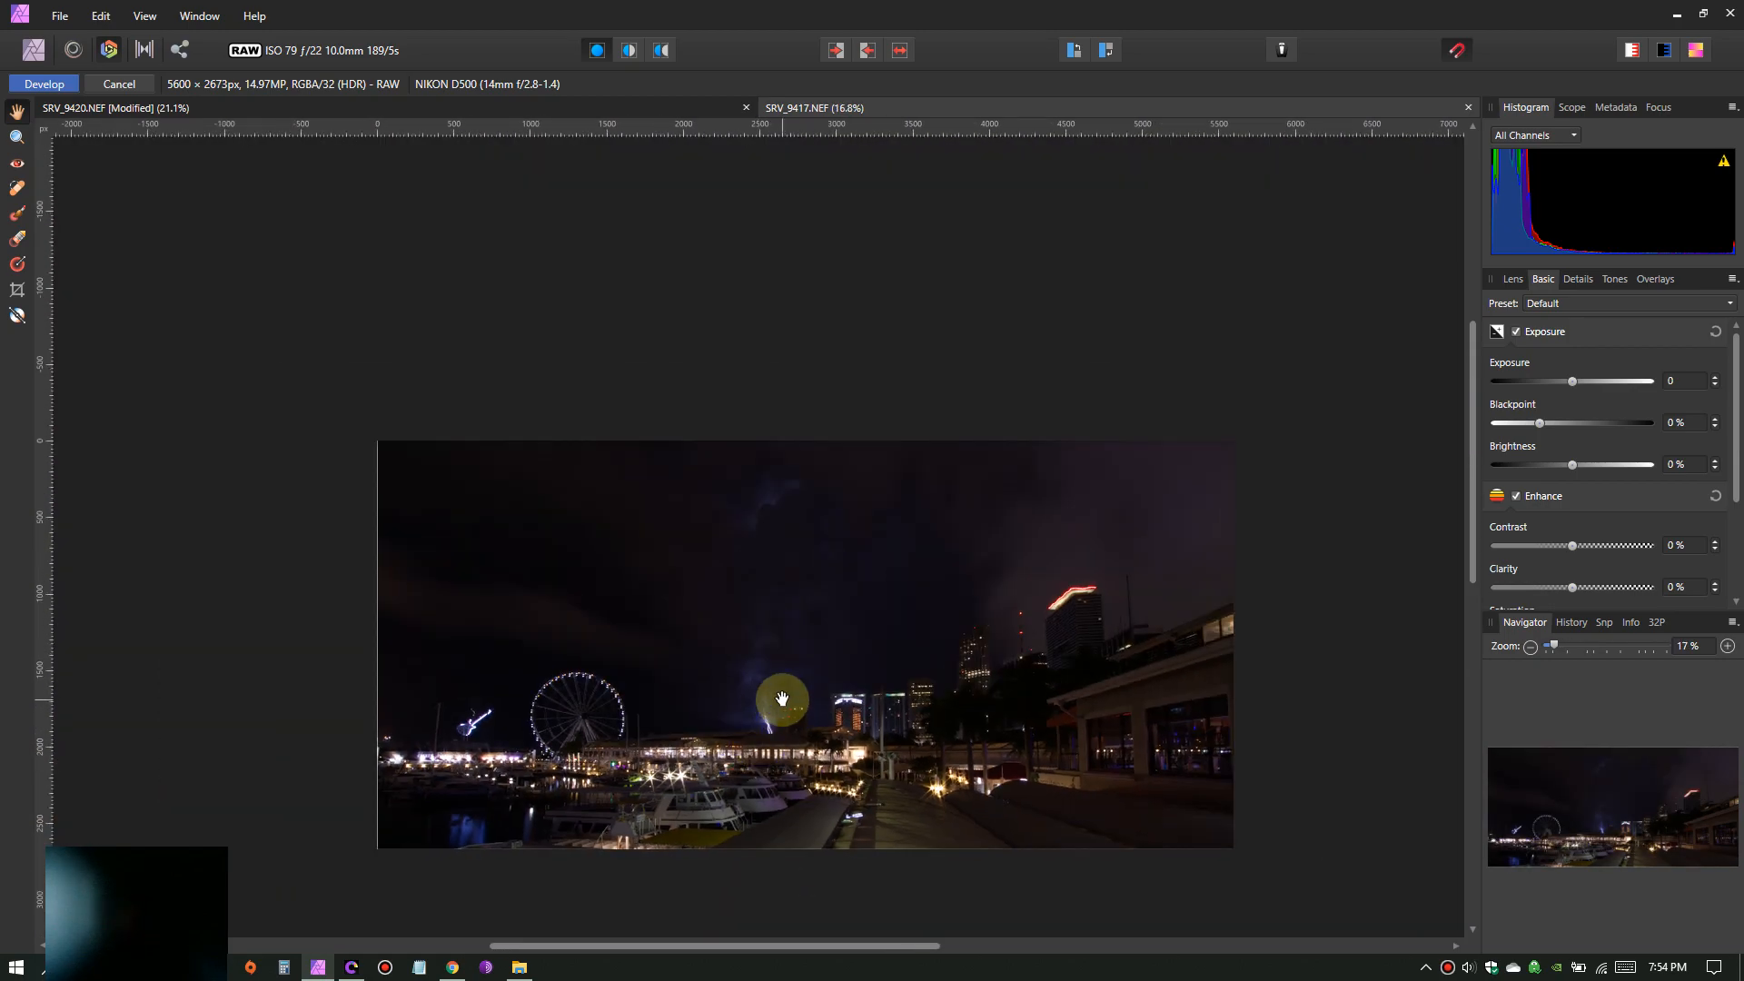
scroll(782, 699, up, 1)
drag(782, 580, 767, 536)
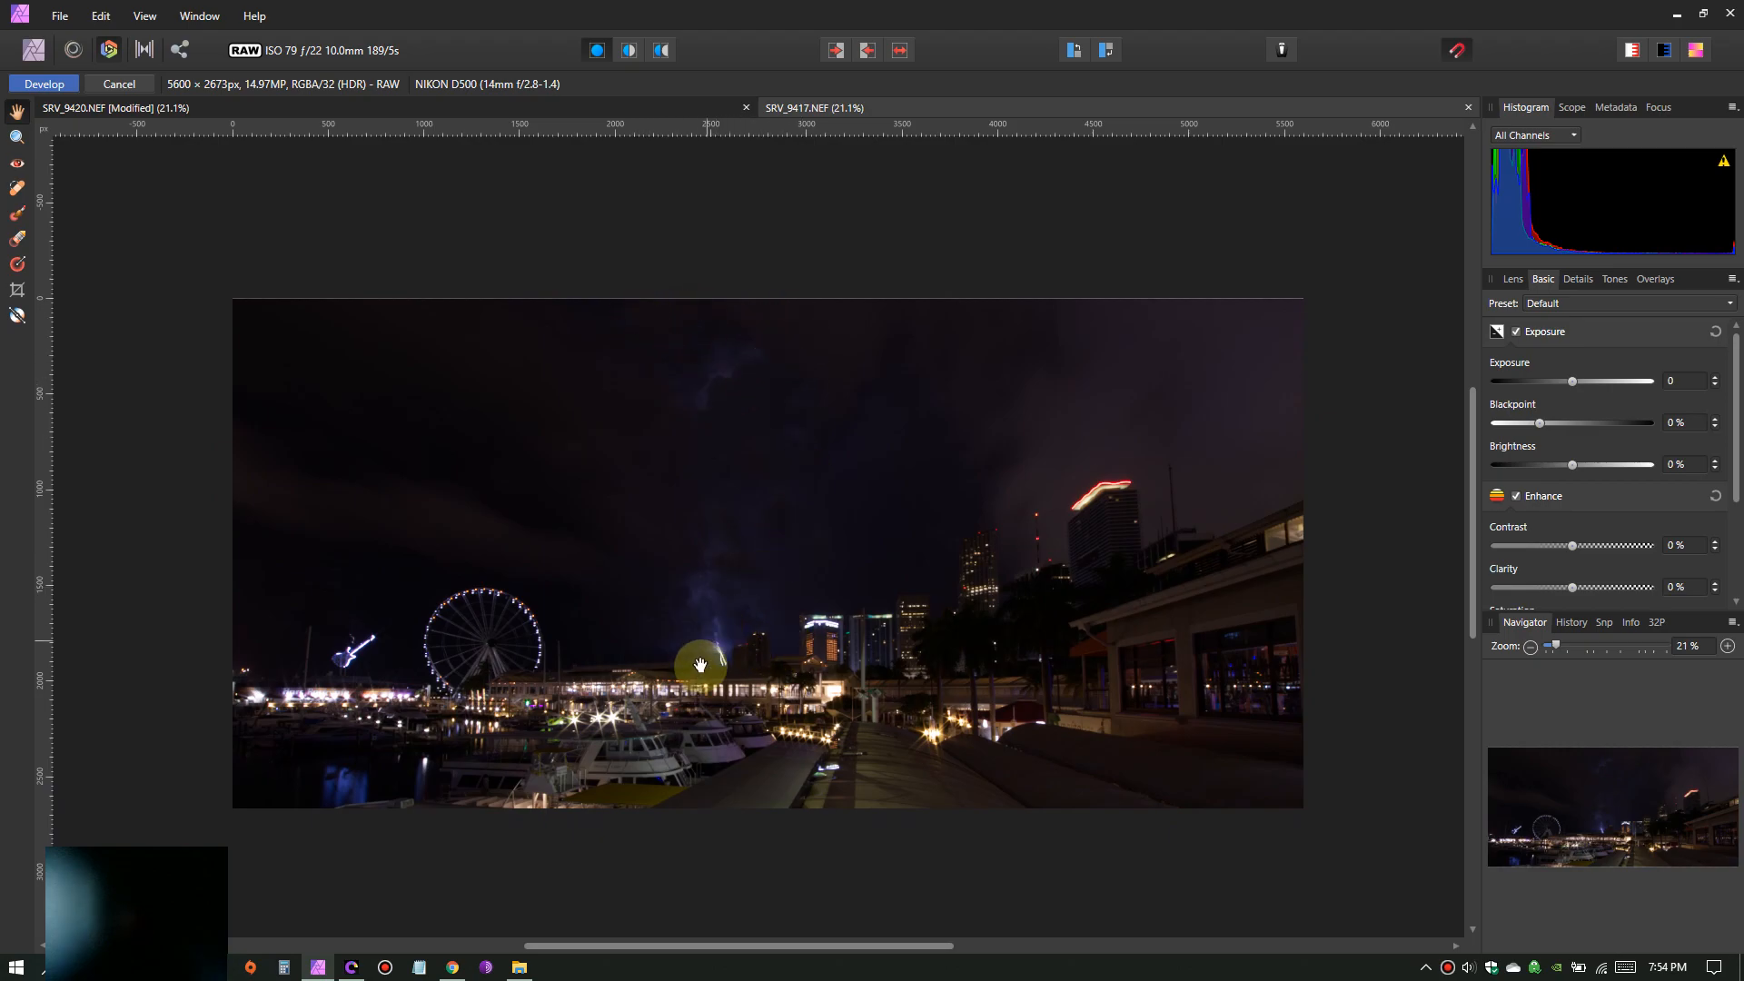
Minimize Affinity Photo to view the lightning marina wallpaper, then restore it and reposition the photo.
click(1677, 16)
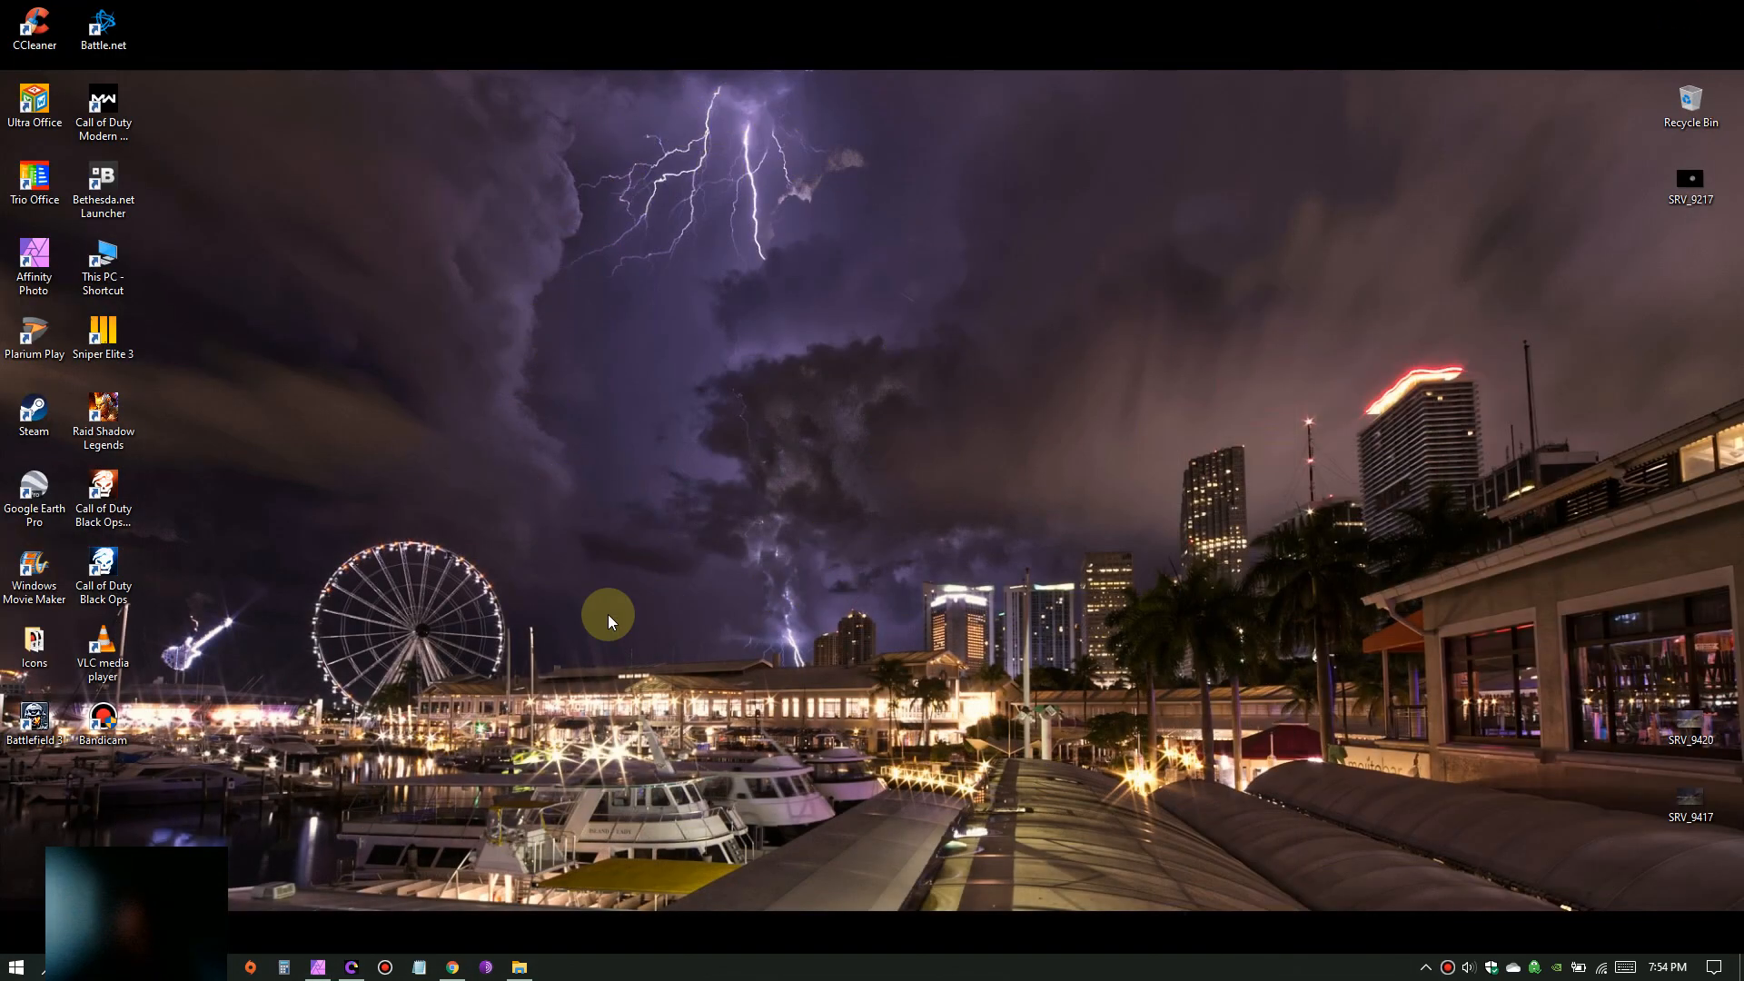
click(317, 968)
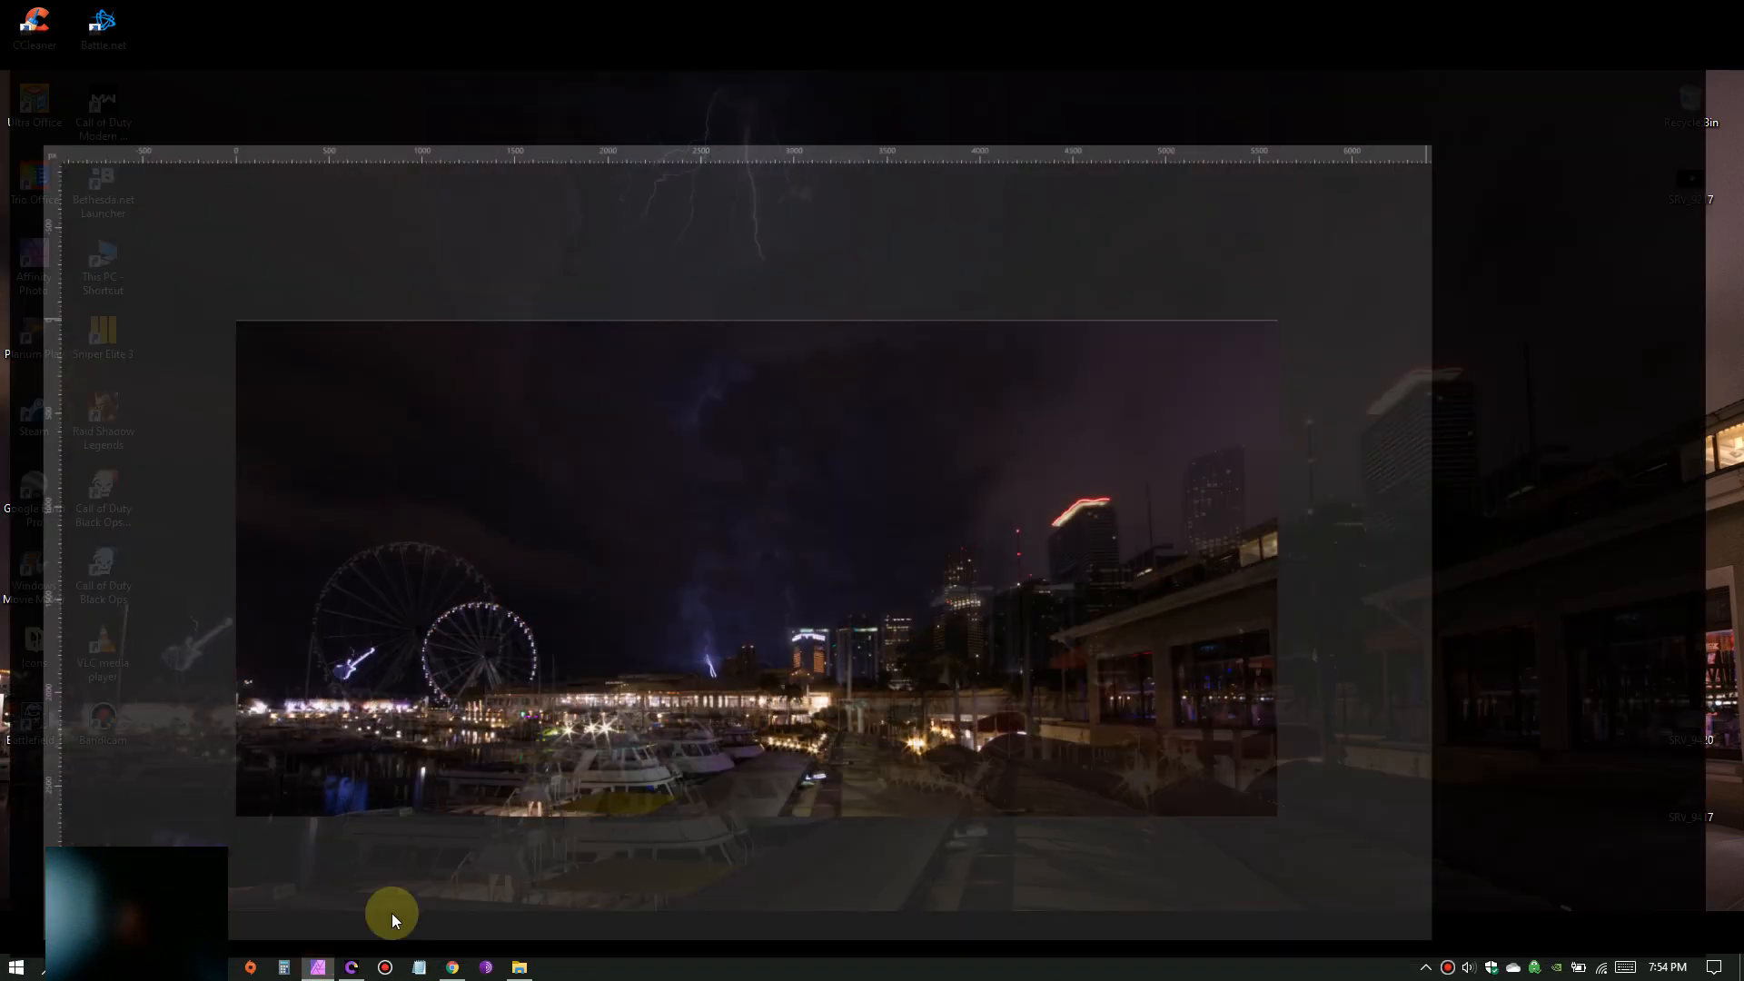
drag(849, 514, 744, 476)
scroll(727, 533, up, 1)
scroll(720, 482, down, 1)
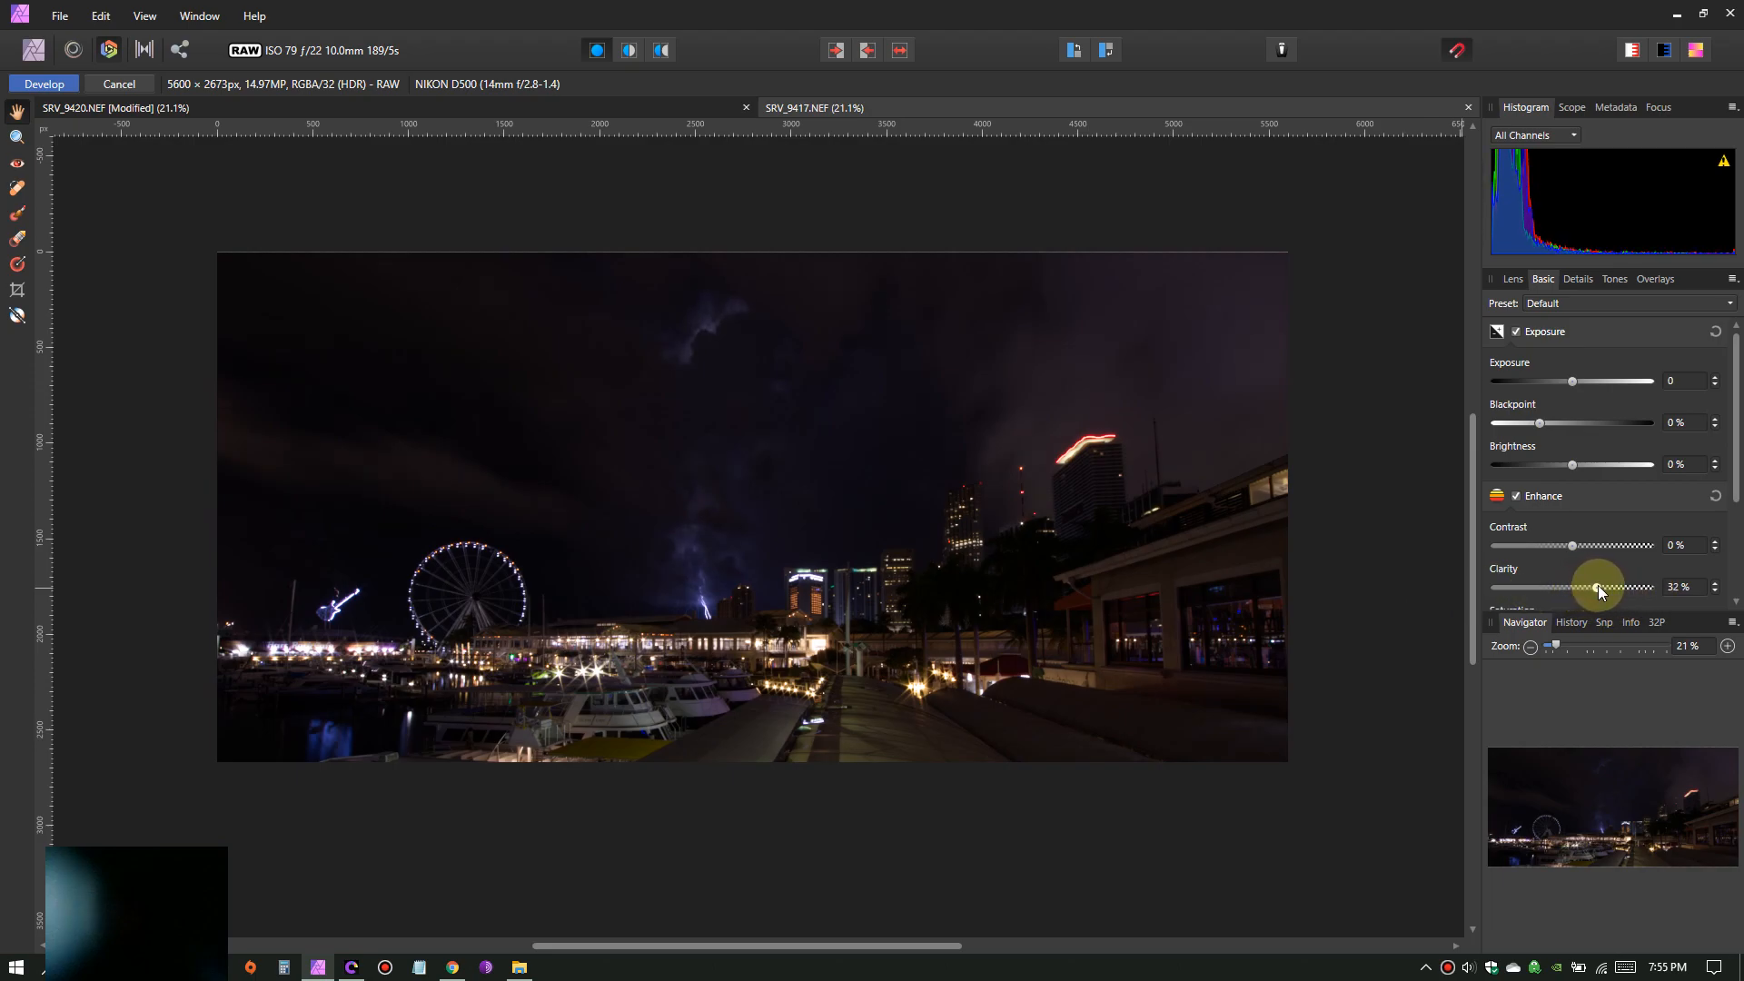
Raise Clarity to 38%, compare before/after across the panorama in split view, then return to single view.
drag(1600, 588, 1601, 588)
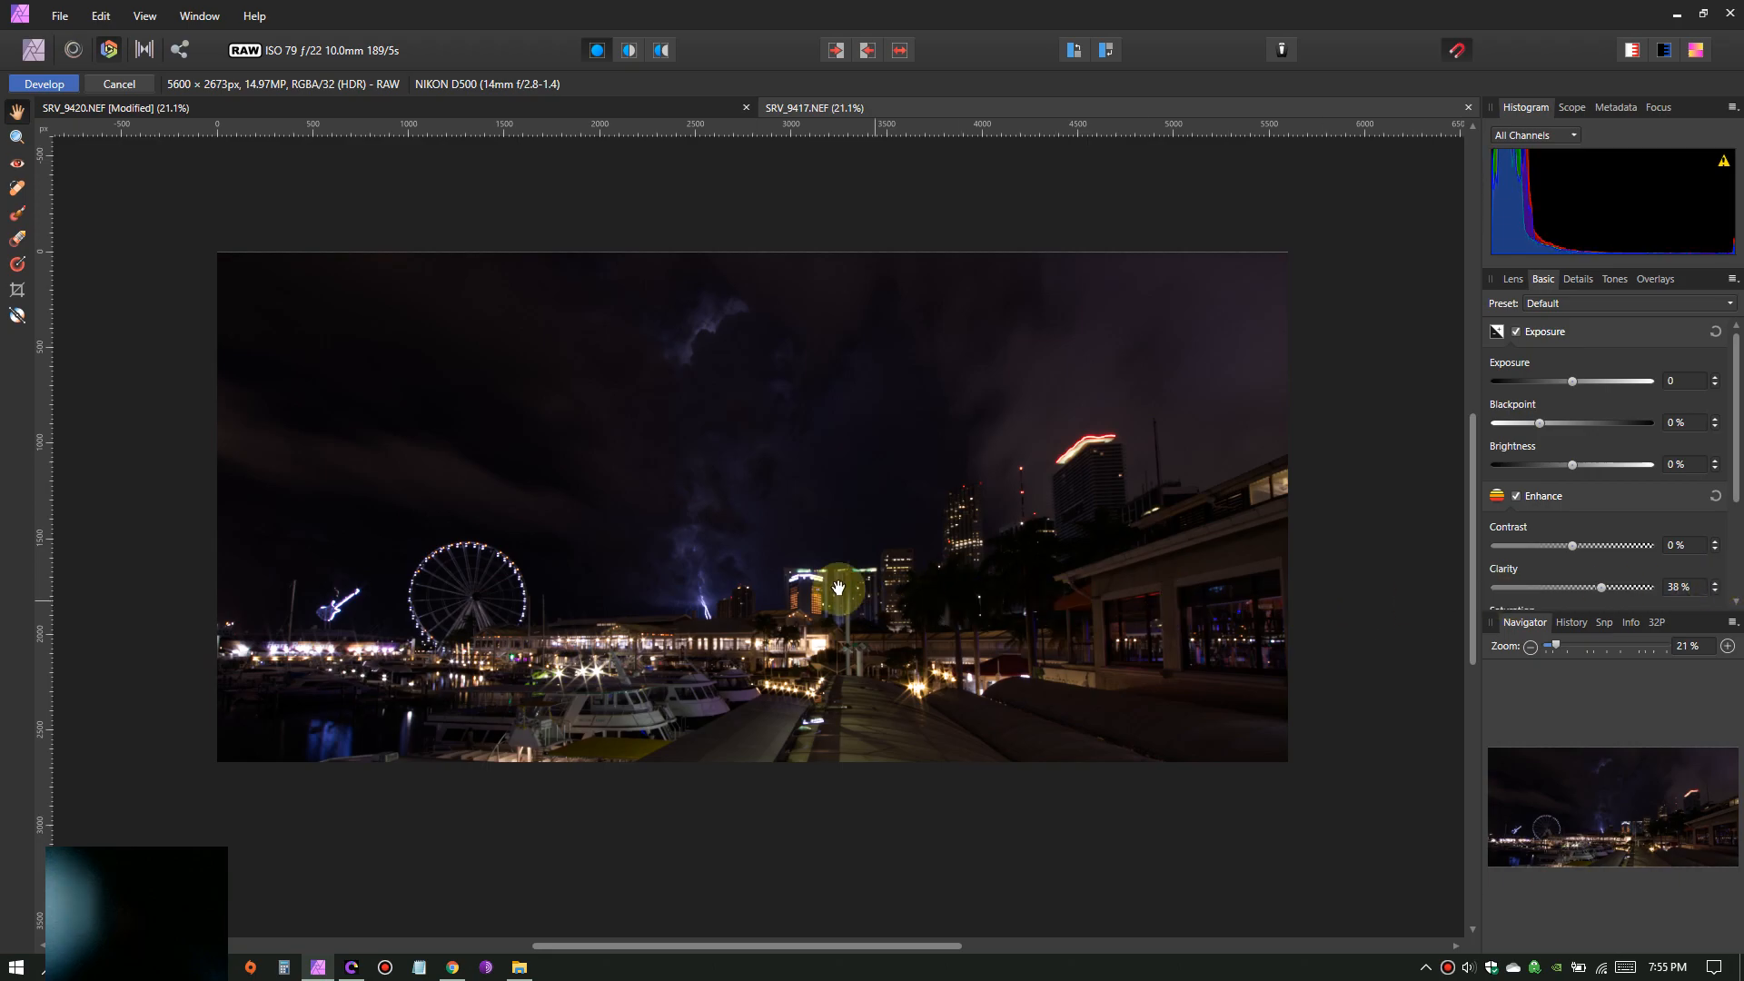
drag(743, 511, 743, 519)
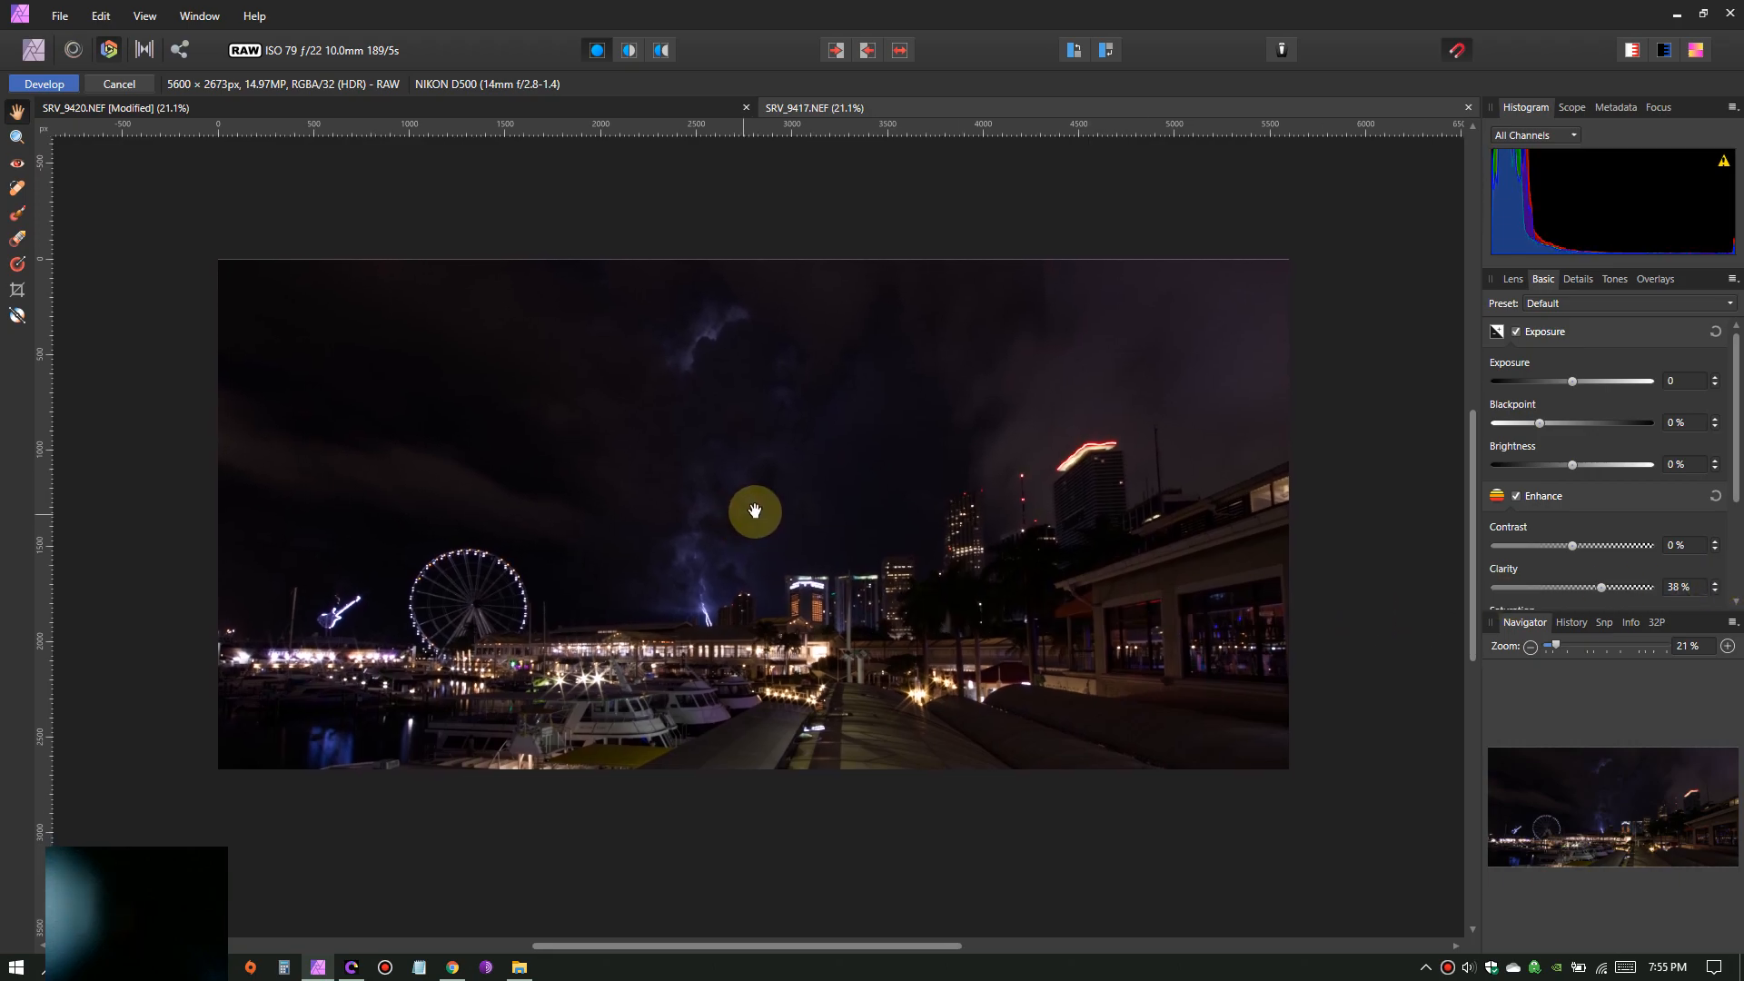
click(626, 50)
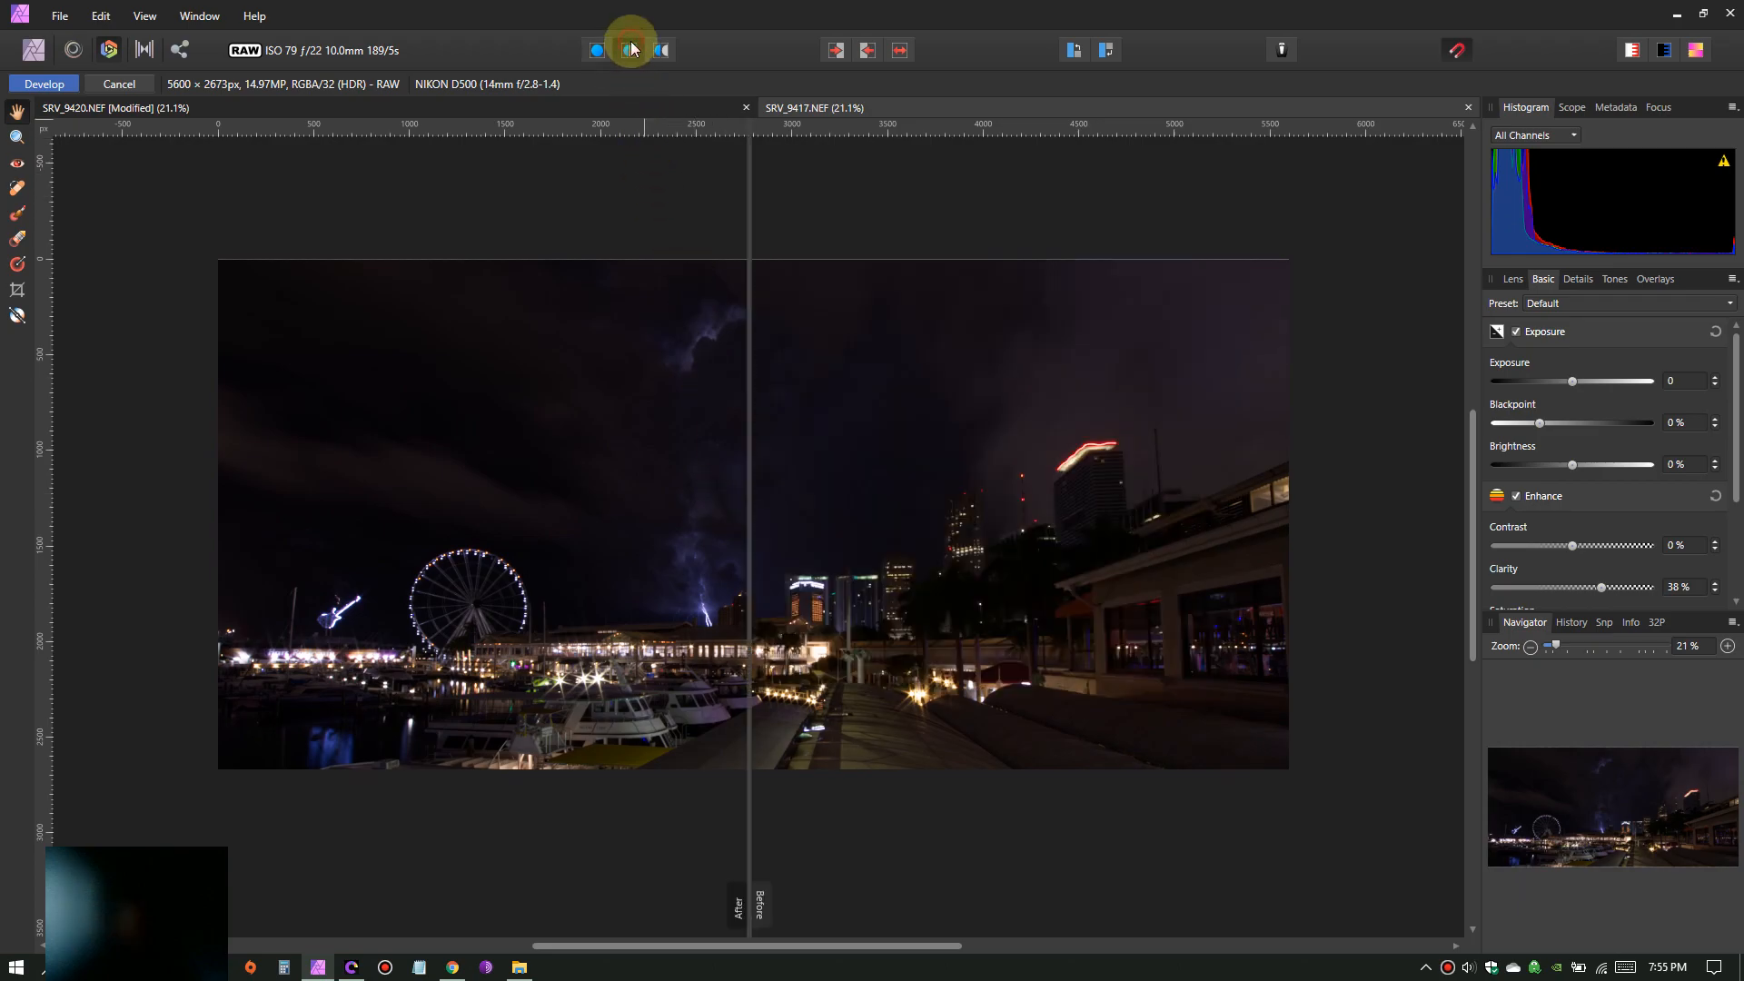
drag(750, 587, 1024, 584)
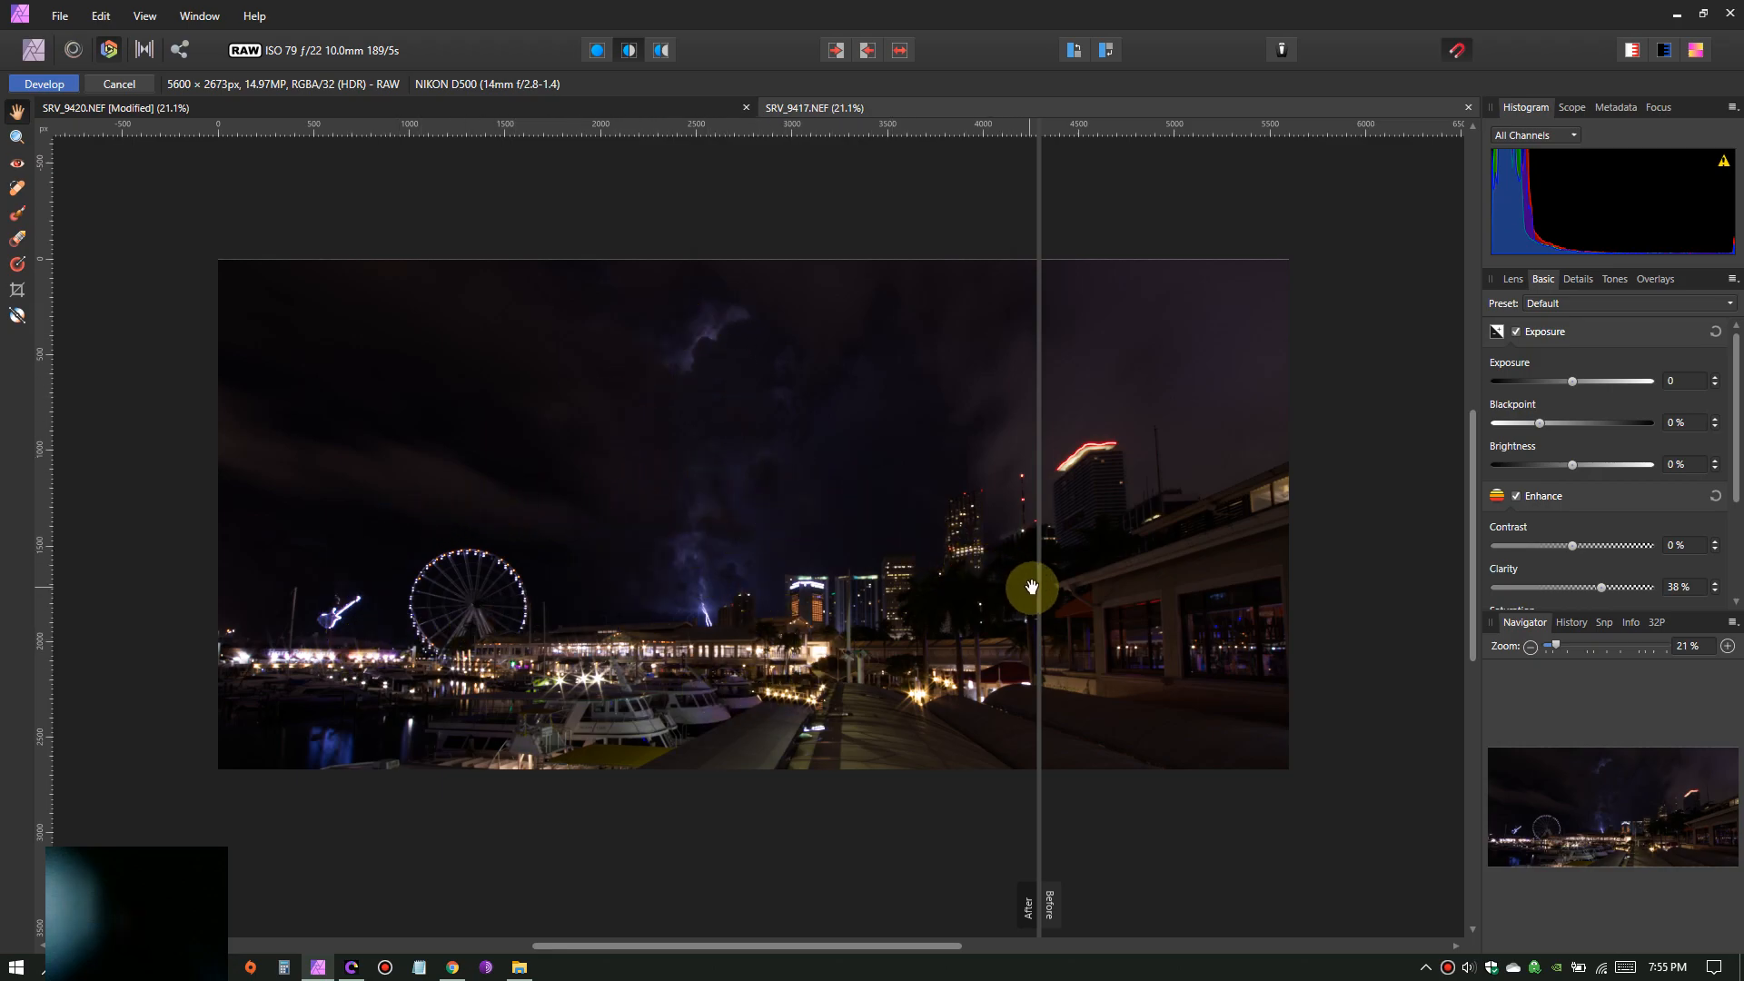
drag(1038, 597, 999, 592)
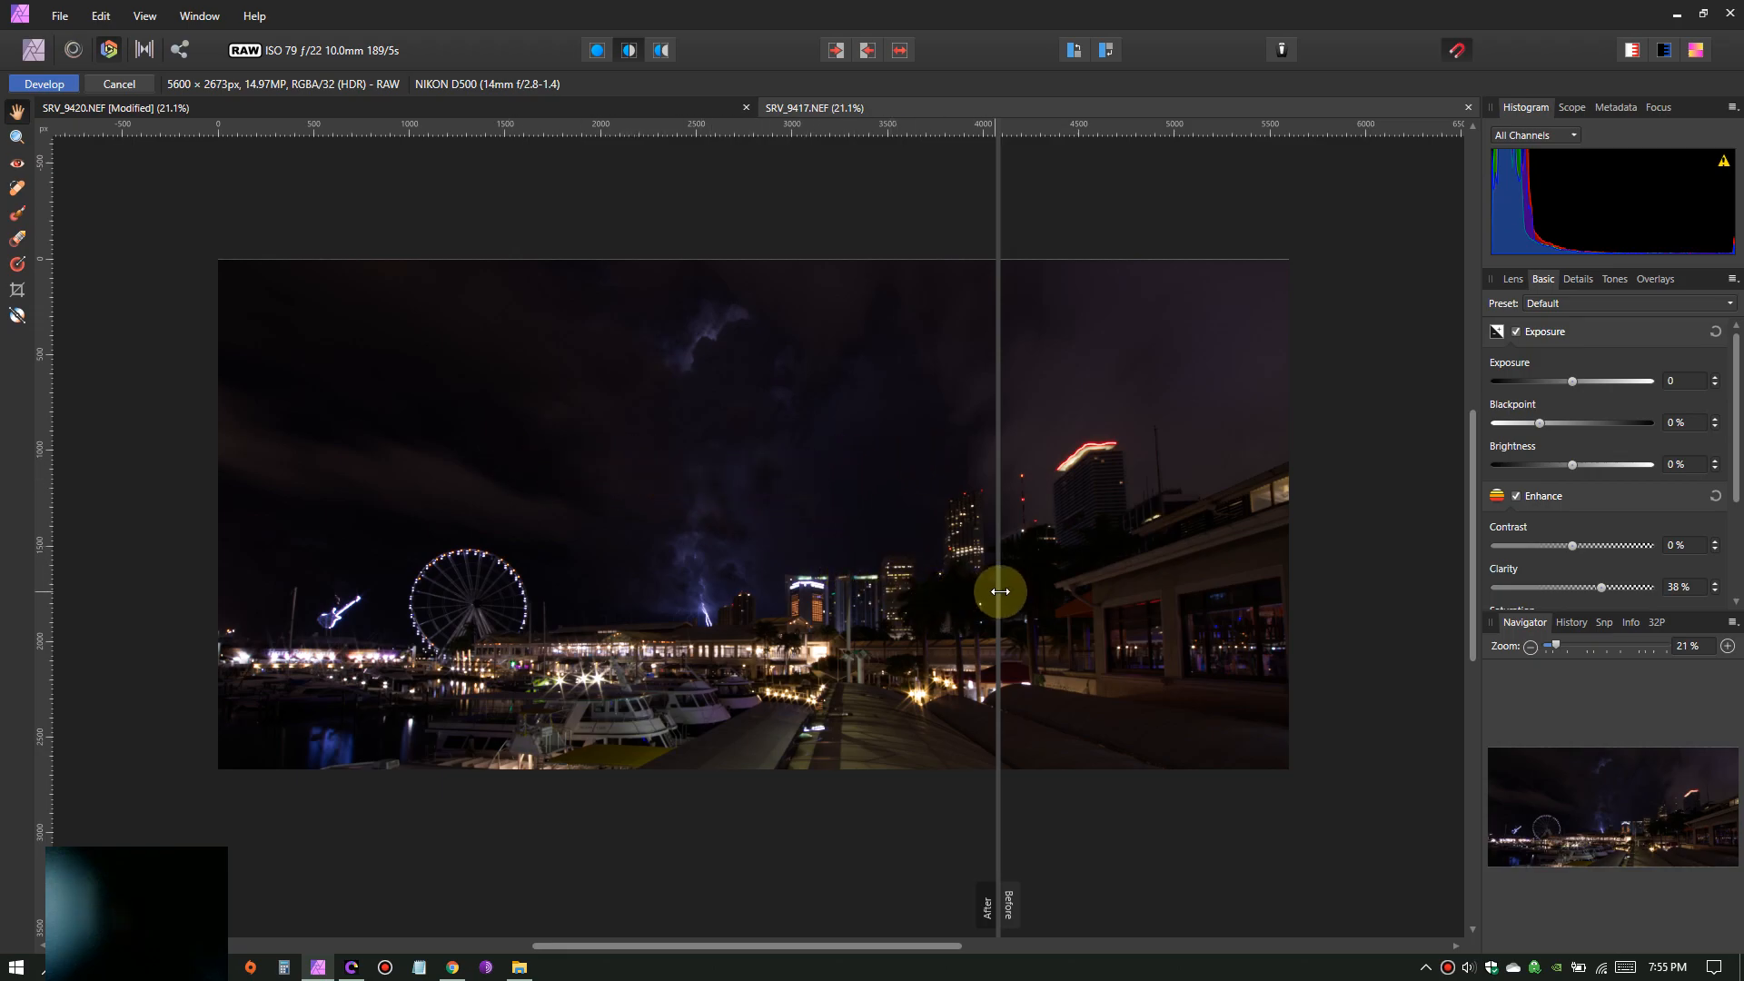
drag(991, 592, 739, 595)
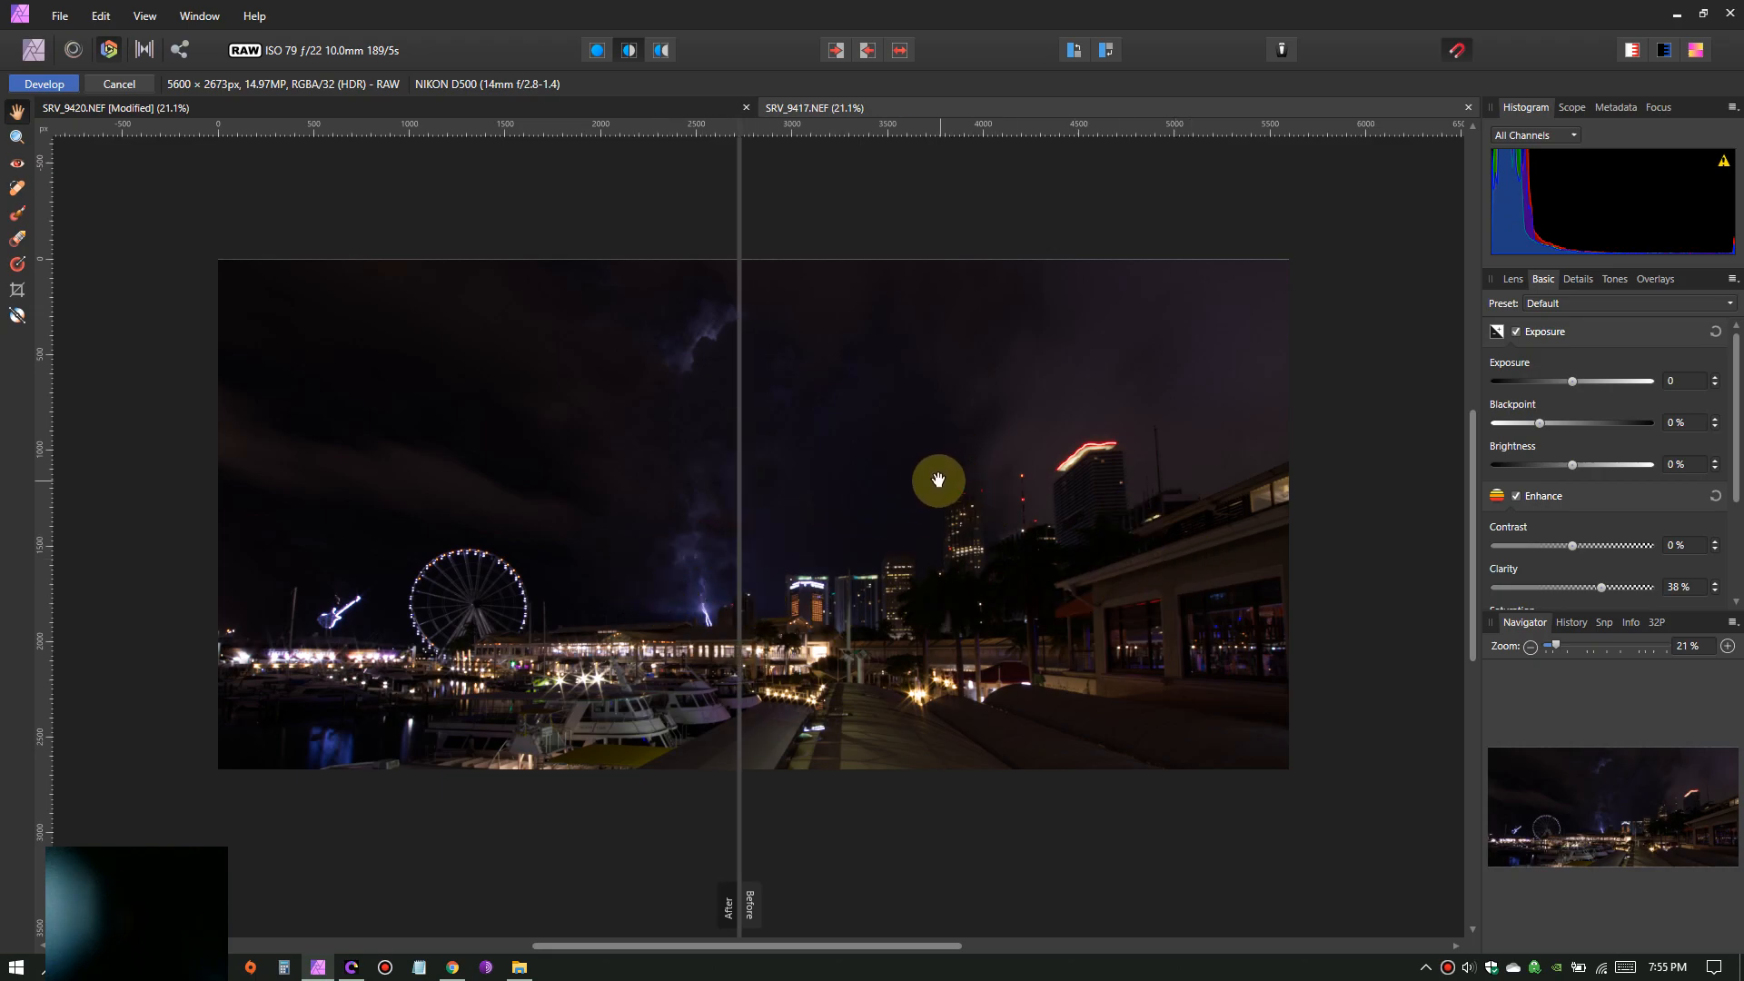
drag(739, 564, 678, 556)
click(597, 50)
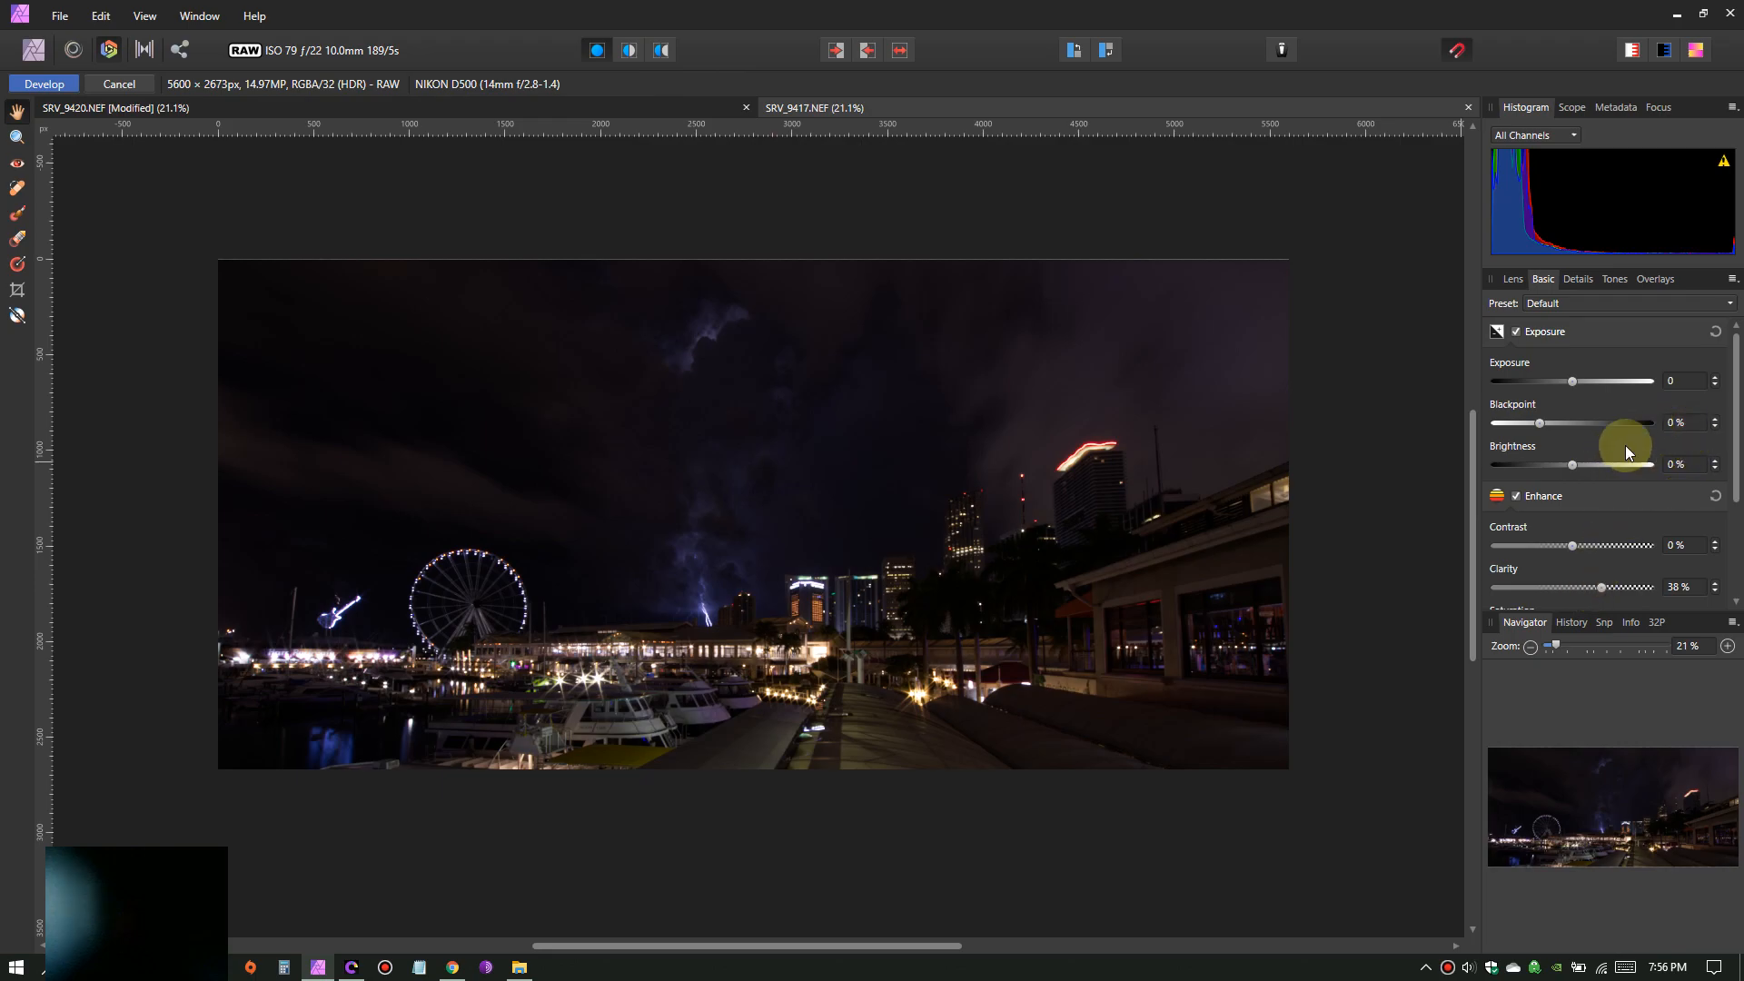
Enable Detail Refinement with Radius 100% and Amount 20%.
click(1578, 280)
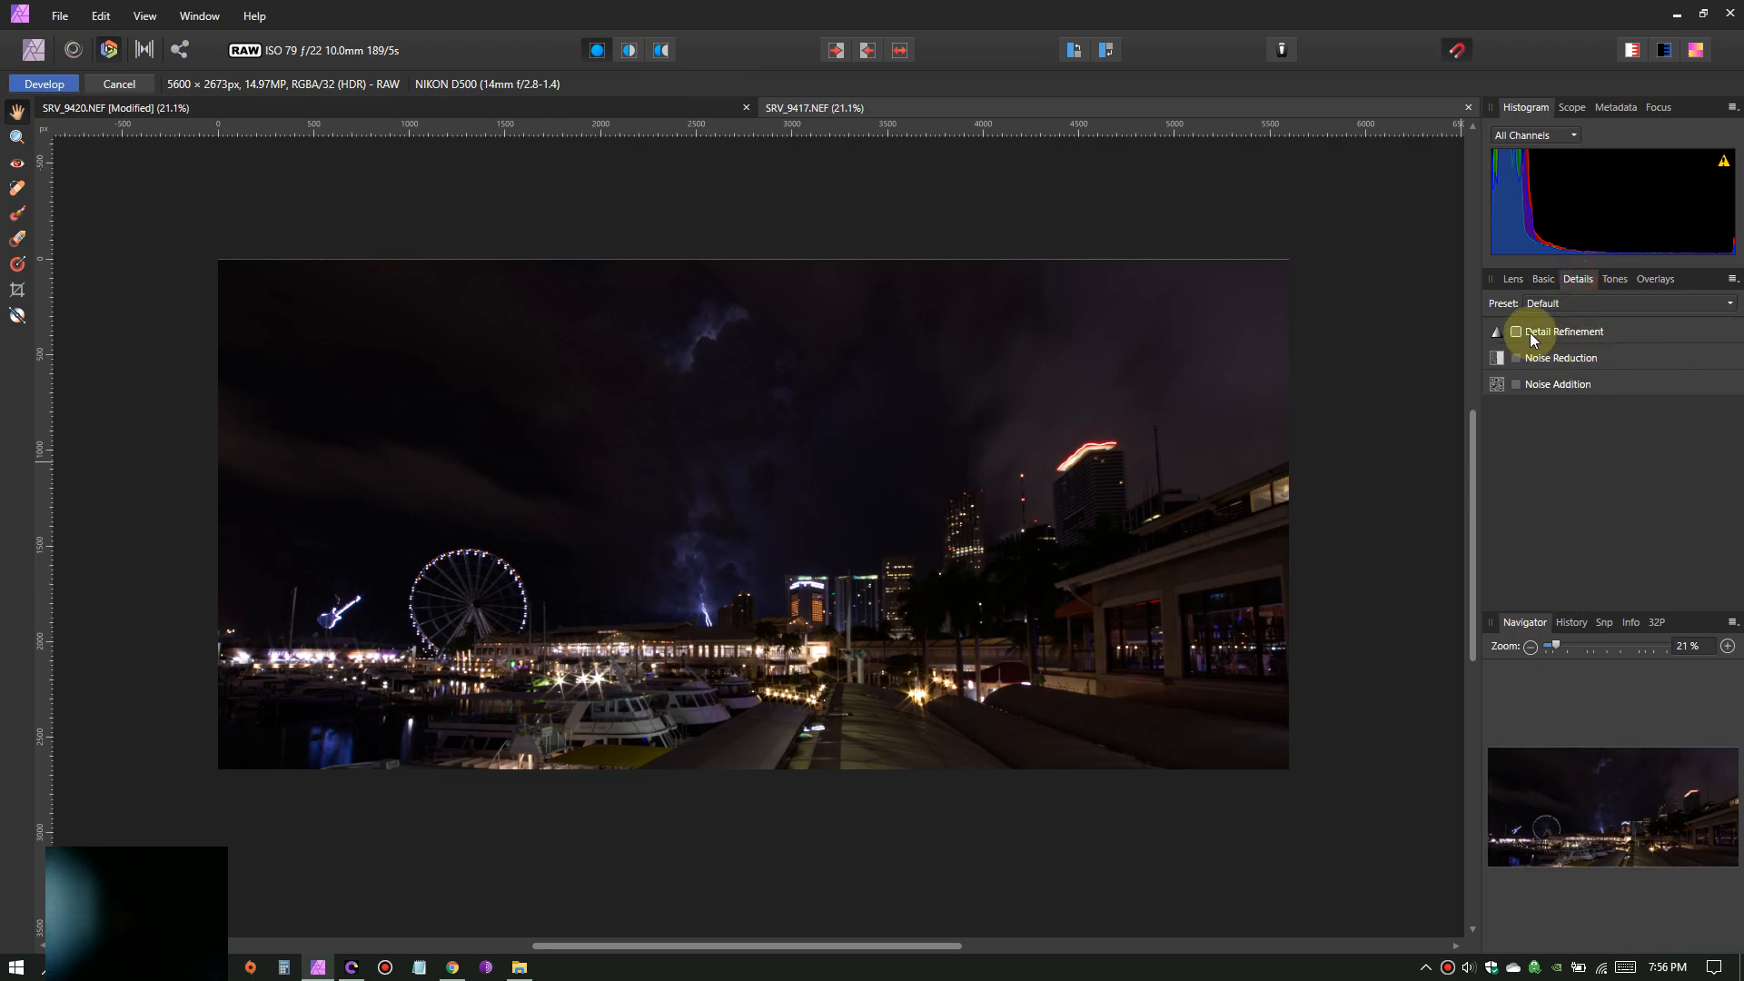
click(1516, 332)
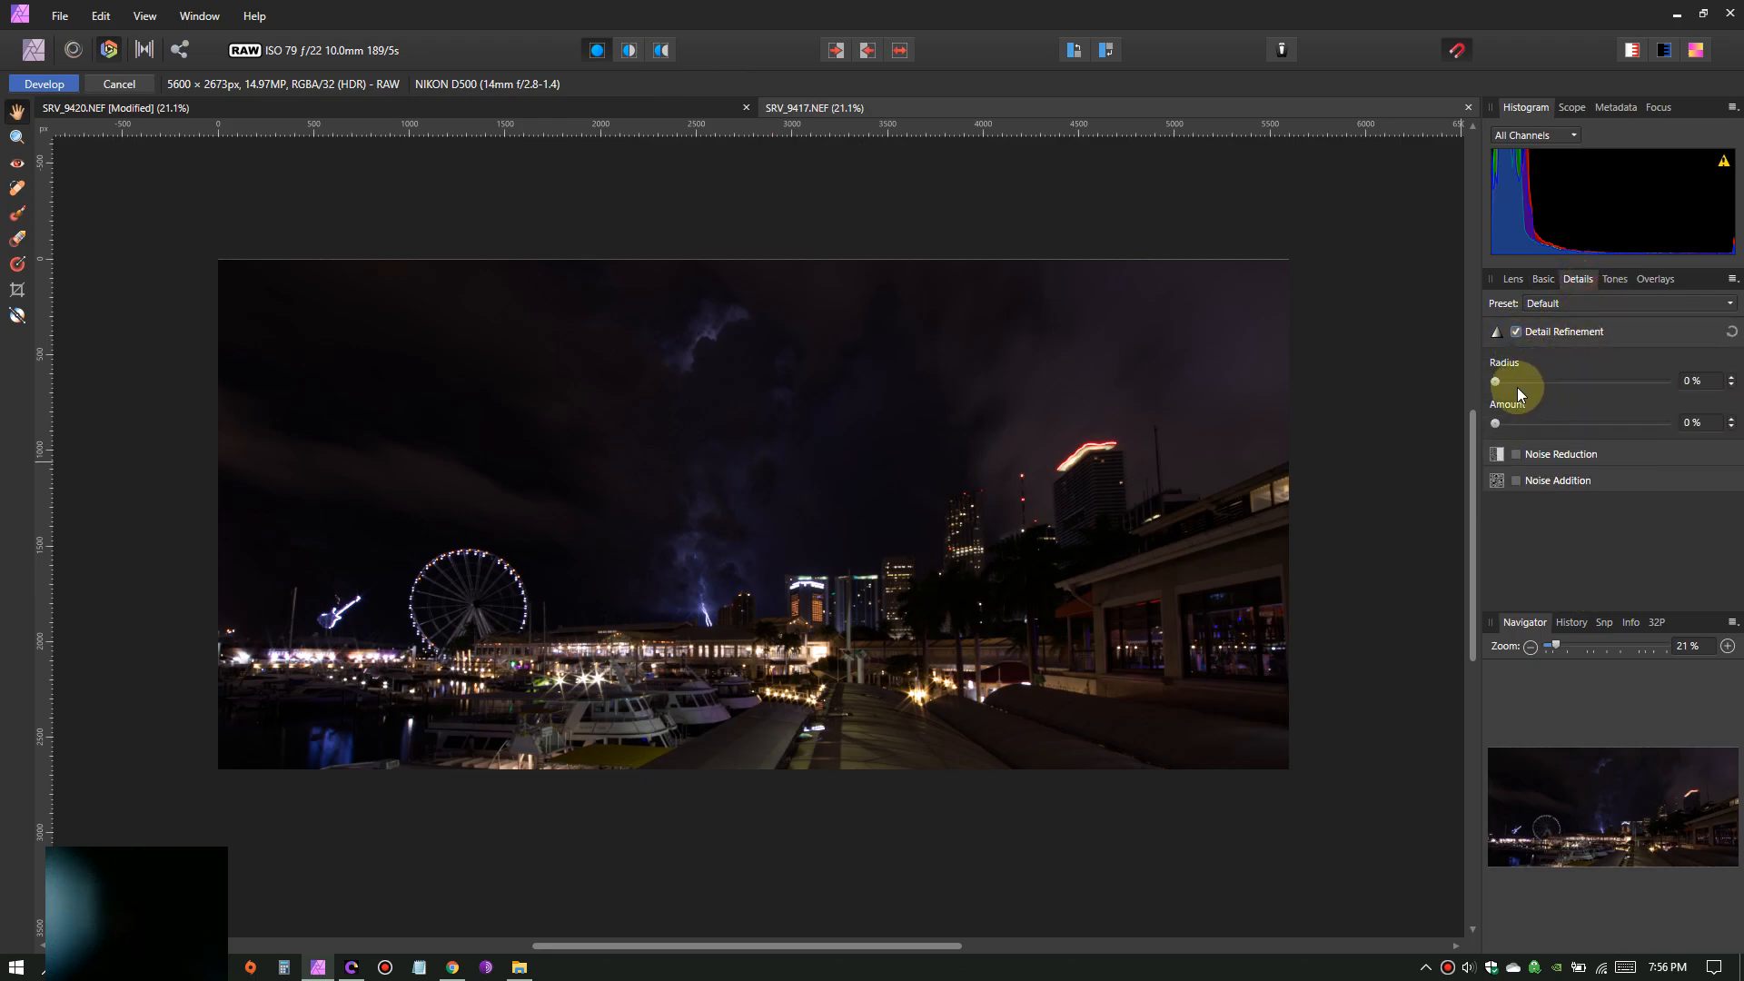
drag(1496, 381, 1703, 389)
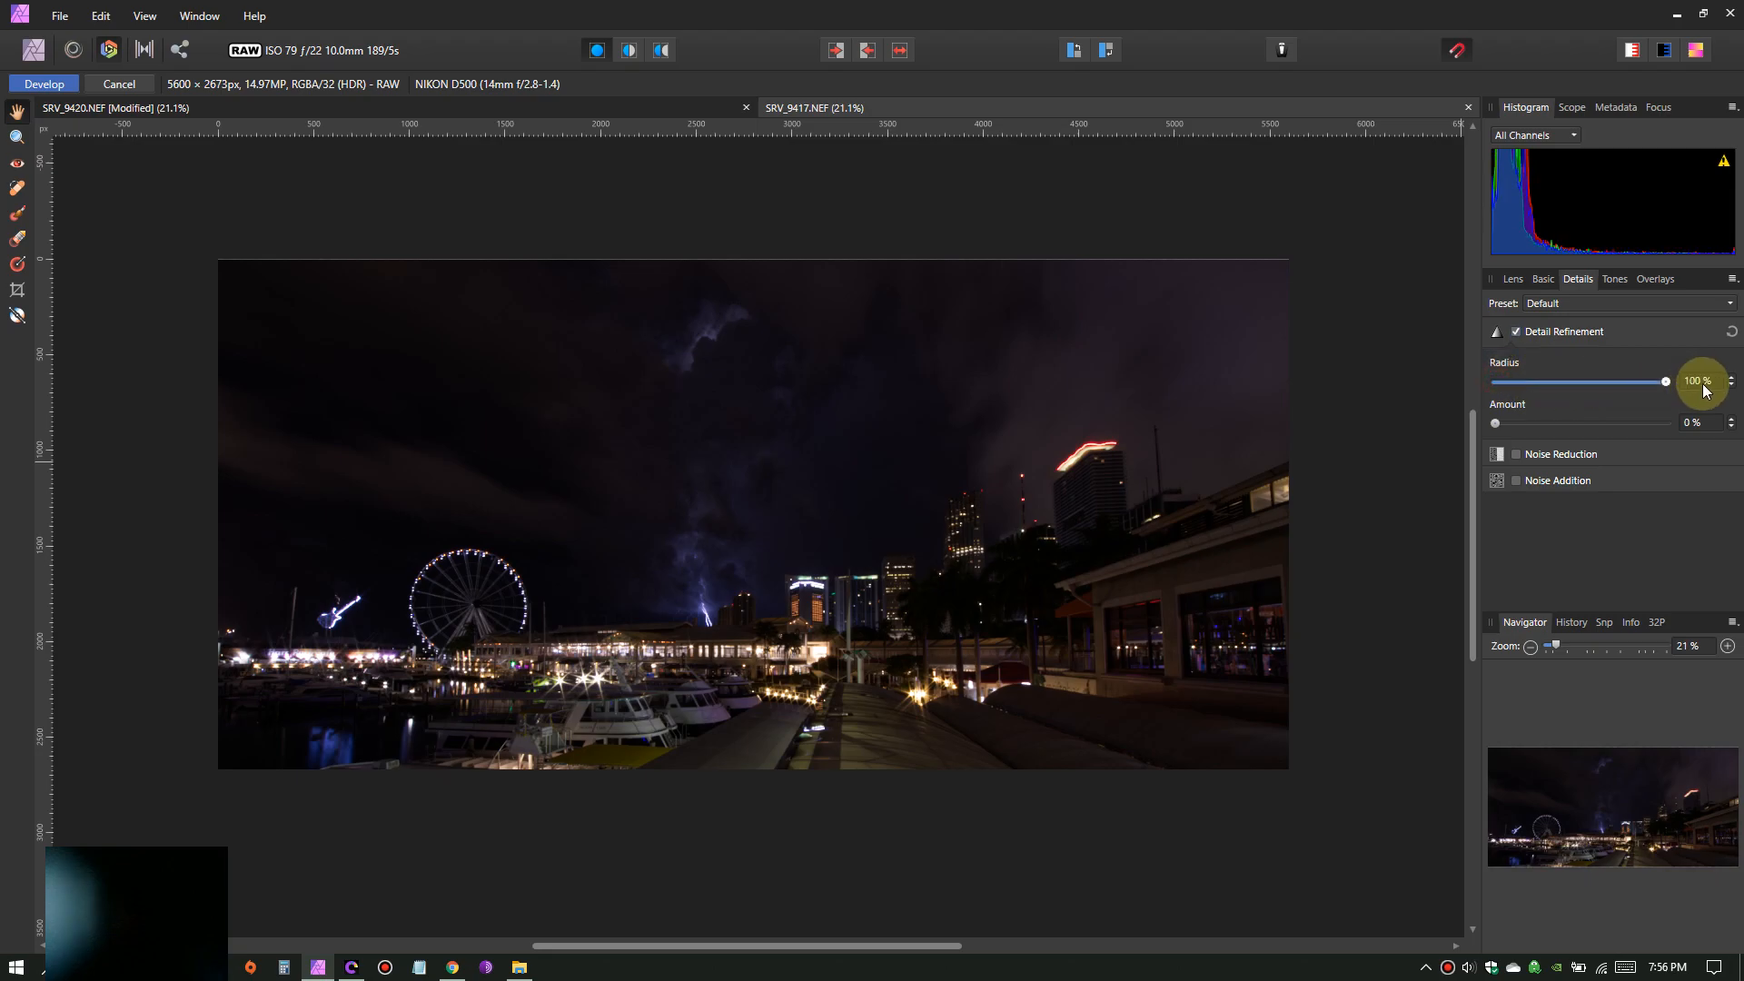
drag(1497, 429, 1649, 423)
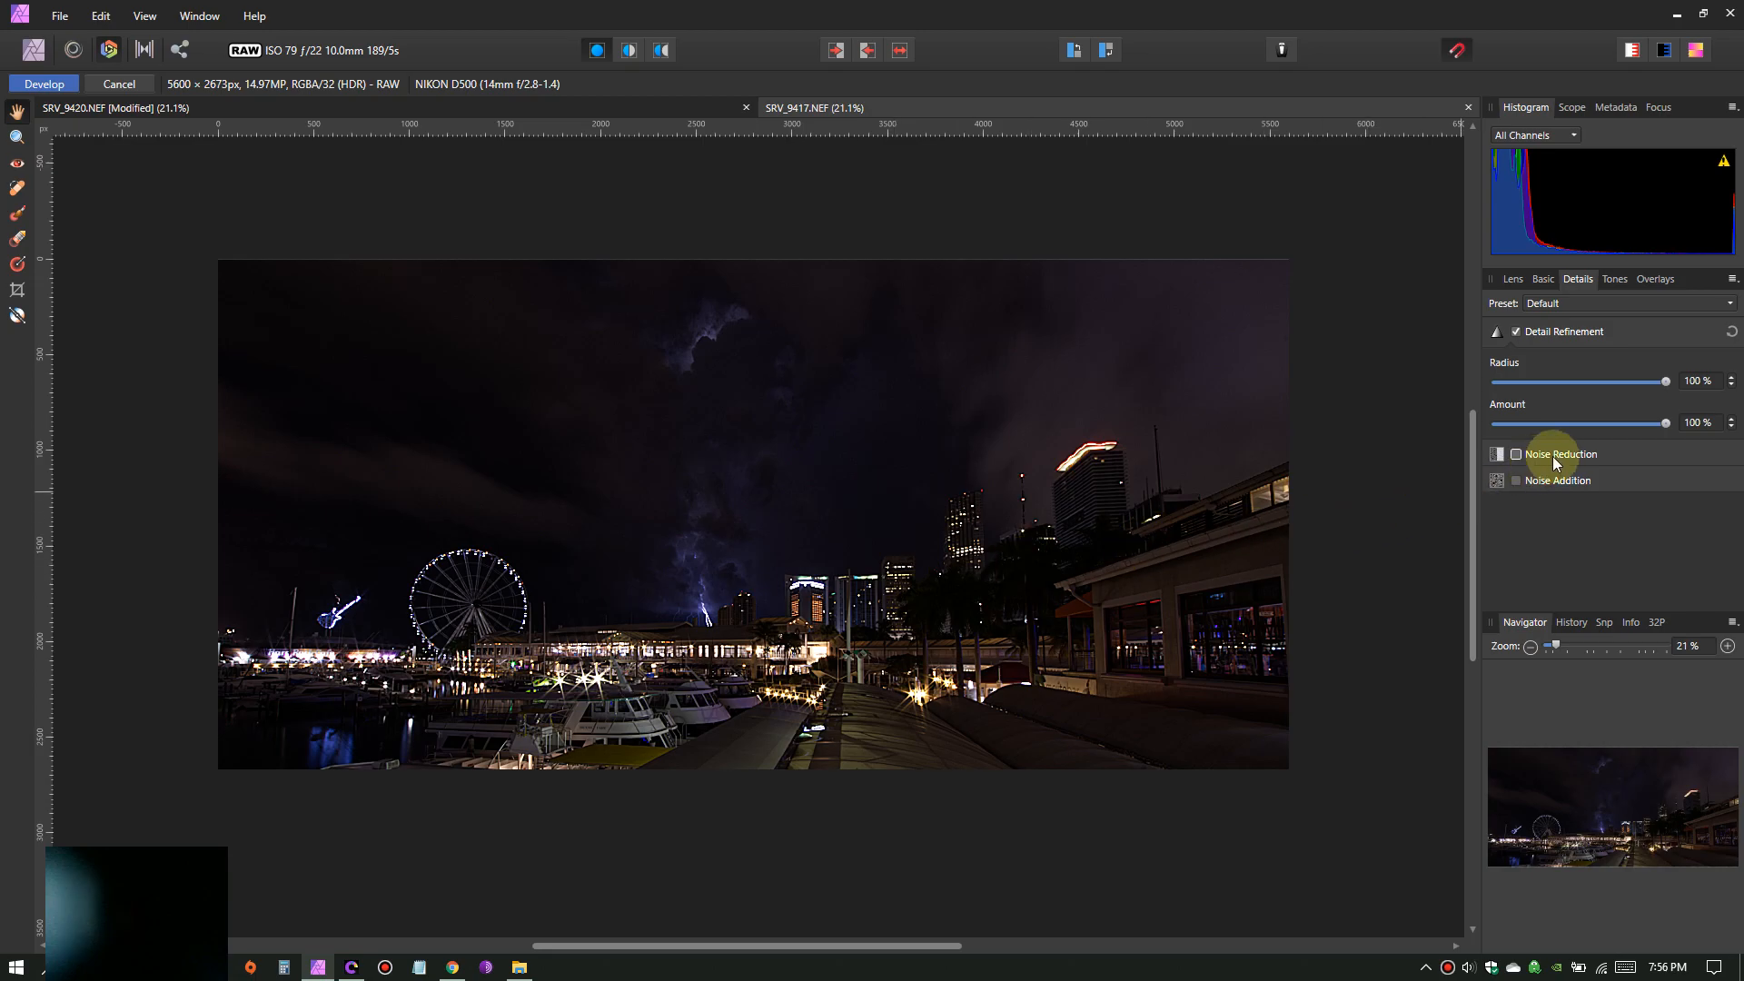
drag(1663, 423, 1495, 428)
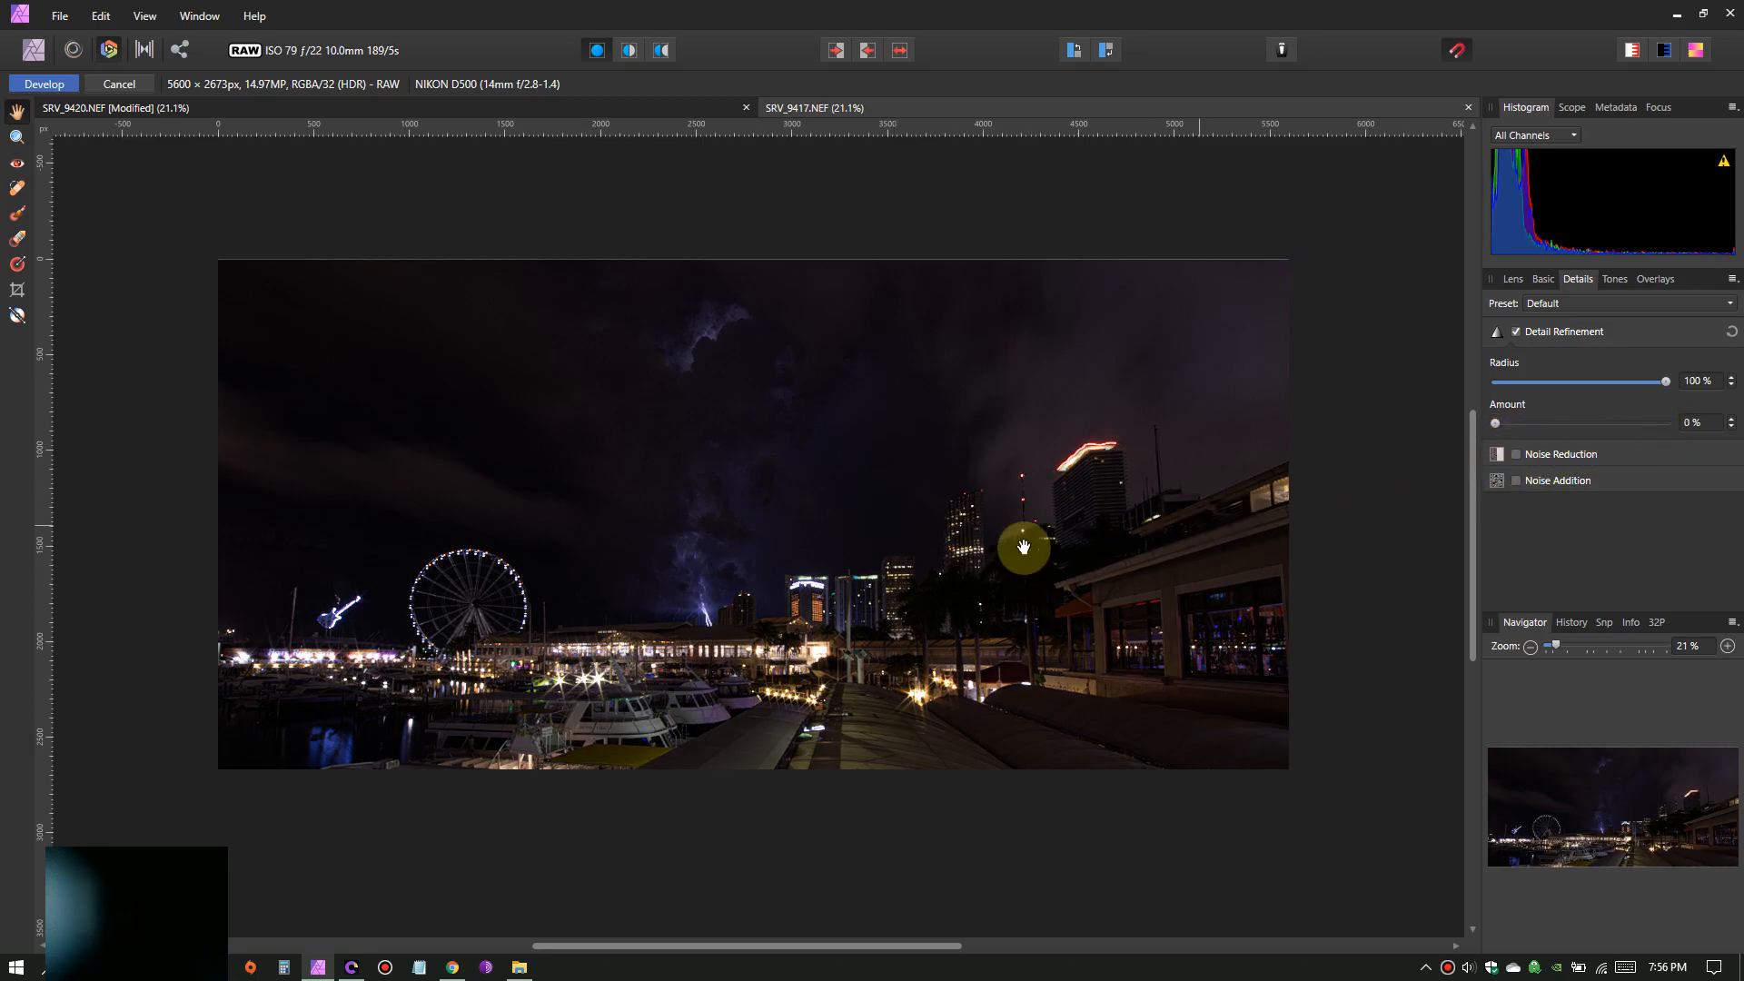
drag(1494, 425, 1528, 425)
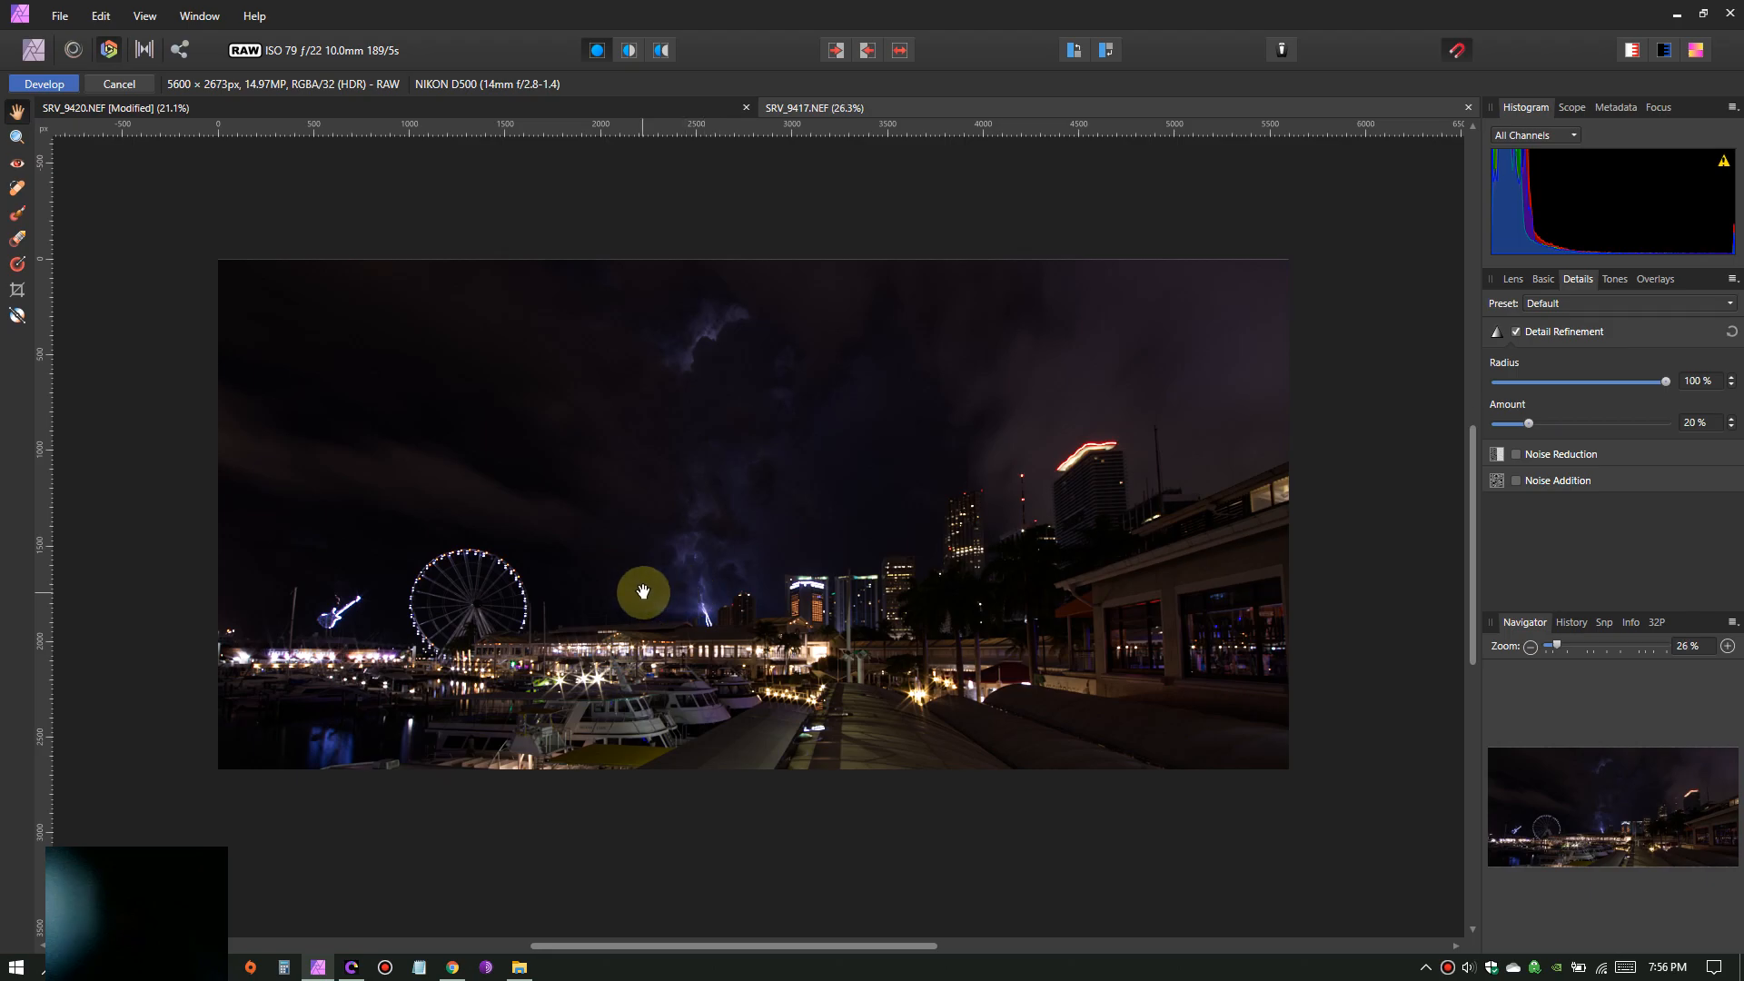
Zoom in and inspect the sharpened sky, towers and right-hand buildings around the lightning.
scroll(642, 591, up, 3)
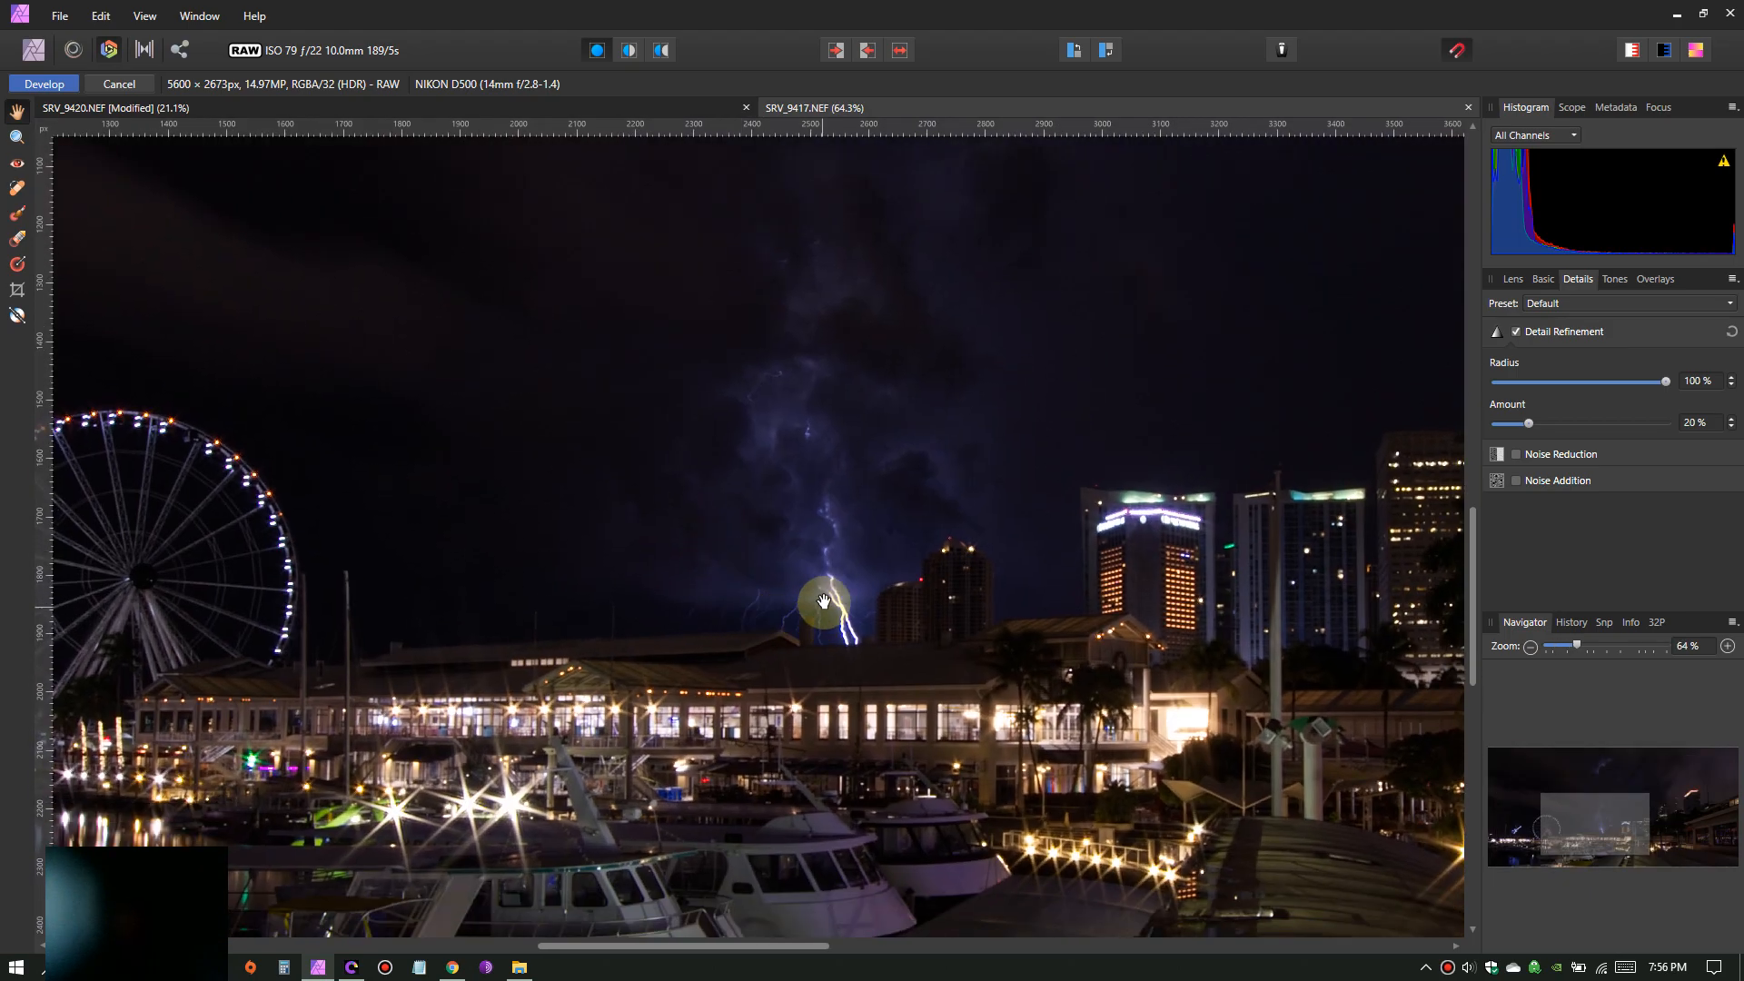
scroll(821, 606, up, 2)
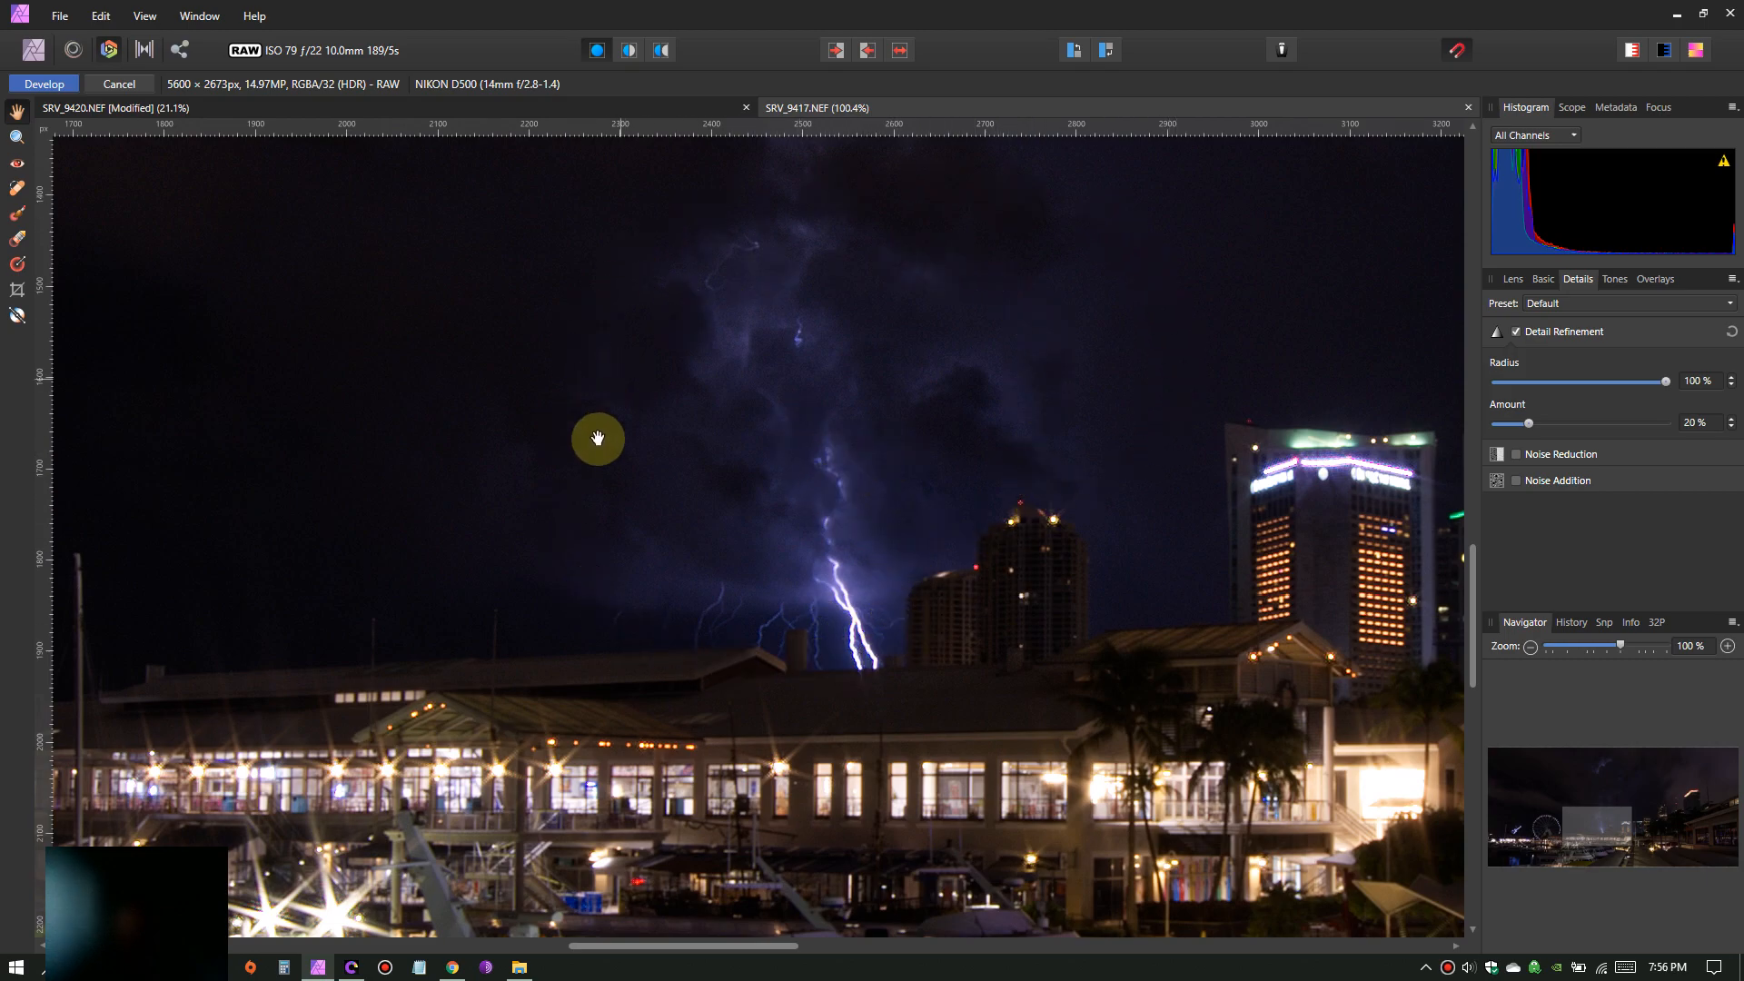
drag(1030, 599, 575, 518)
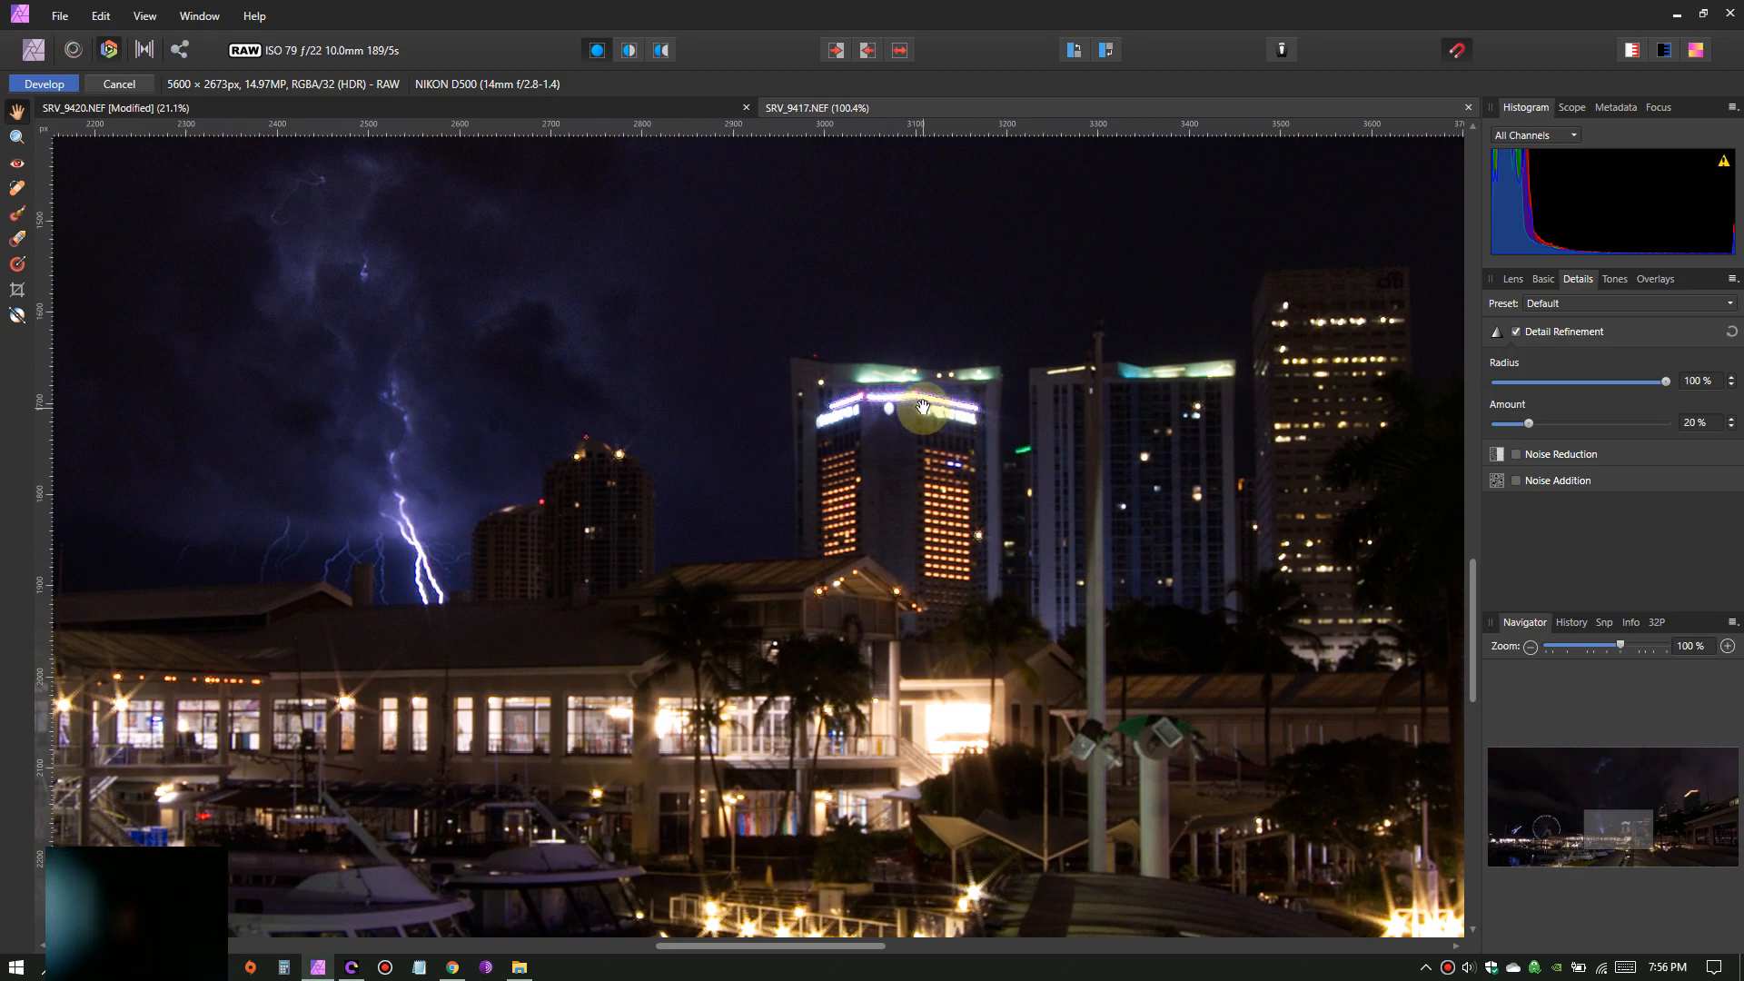
drag(1051, 455, 606, 564)
drag(903, 459, 841, 553)
drag(899, 603, 776, 796)
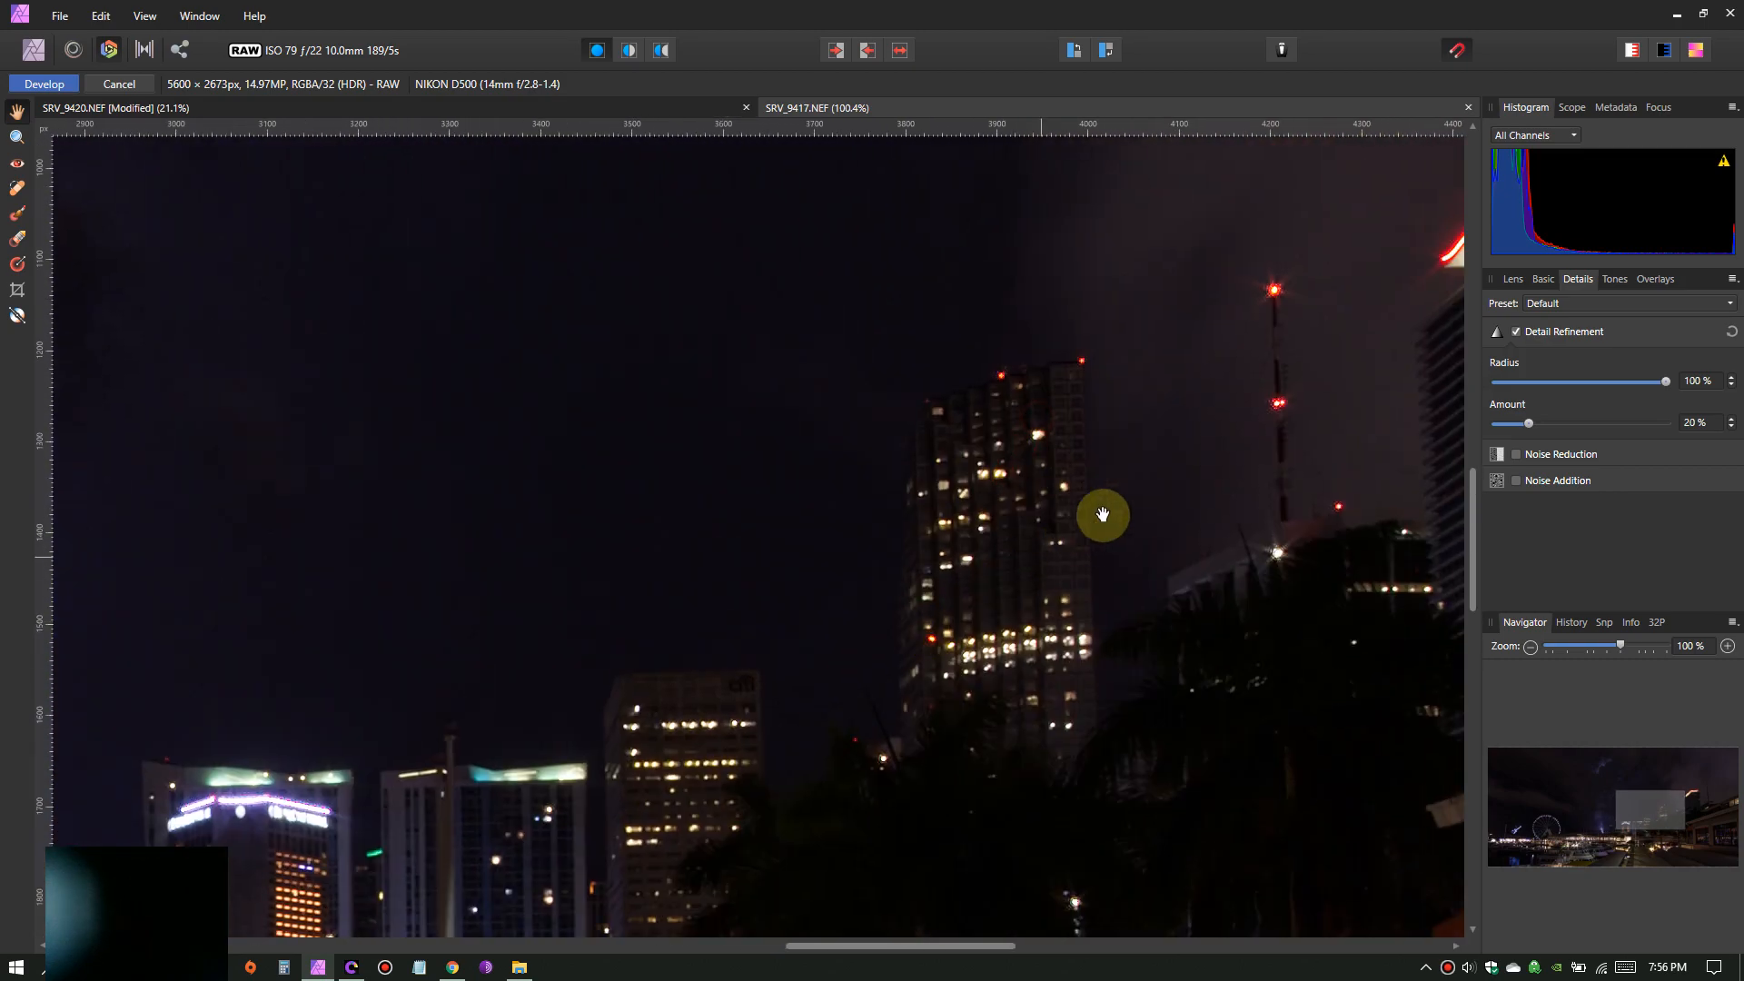
drag(1068, 536, 730, 609)
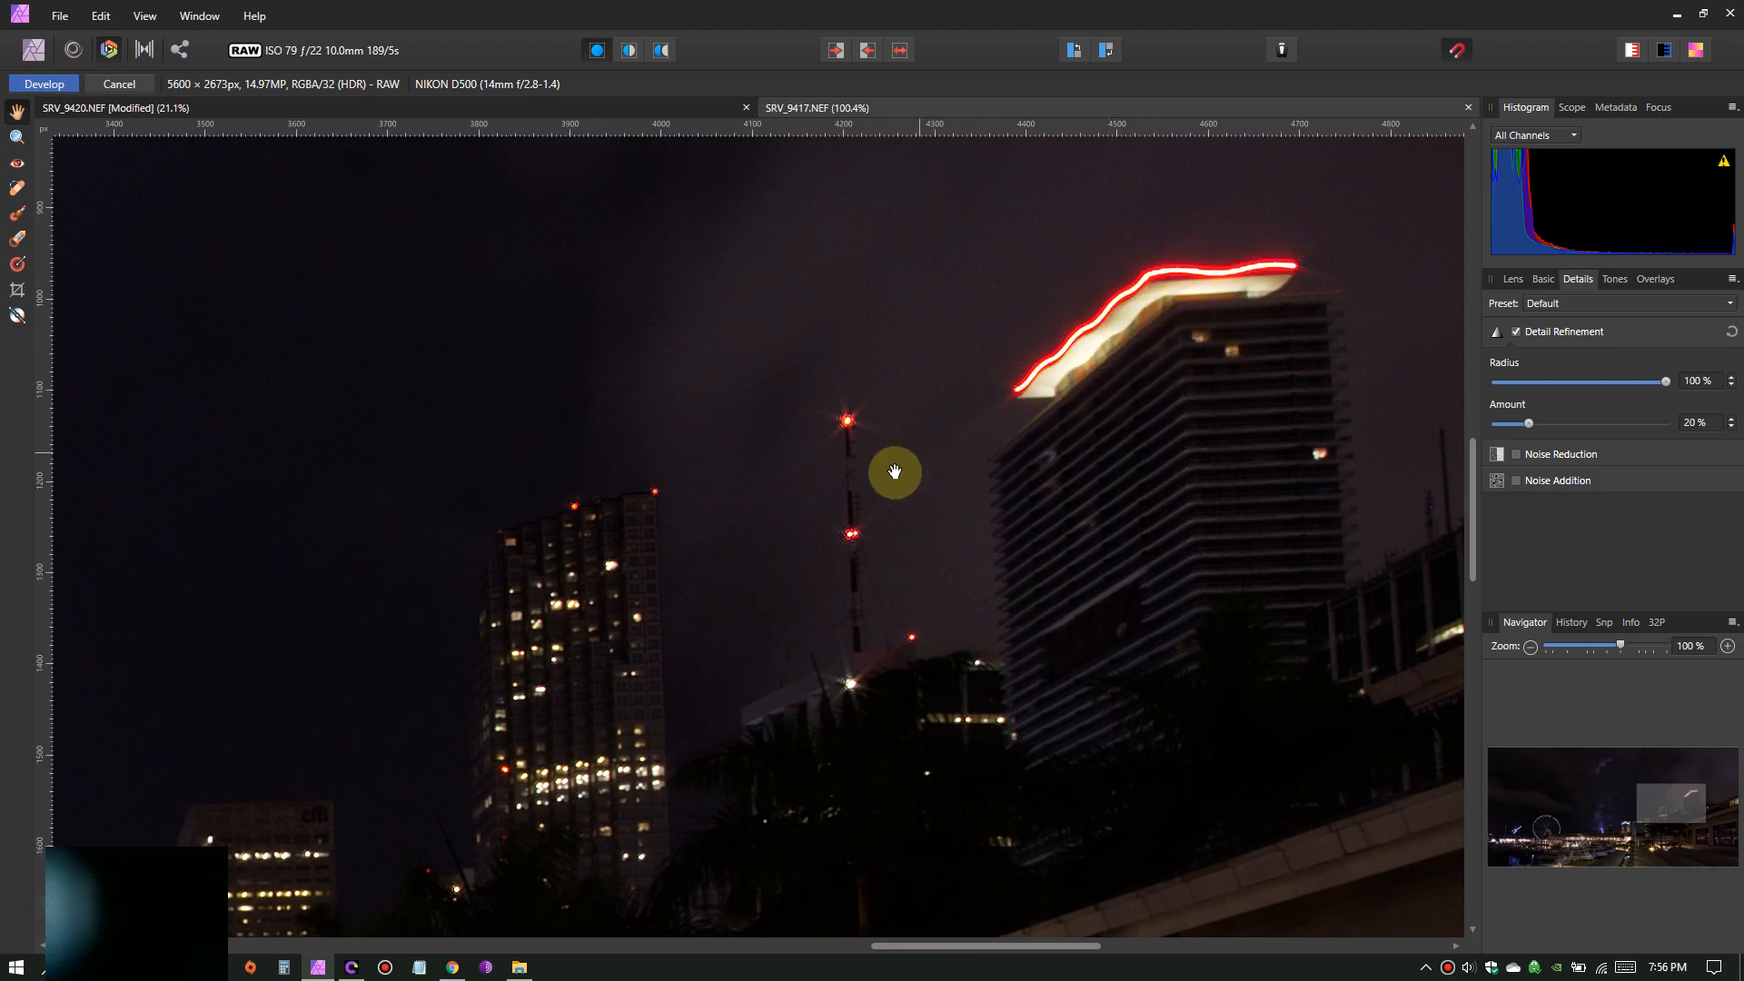
scroll(1032, 576, down, 4)
drag(957, 681, 1035, 517)
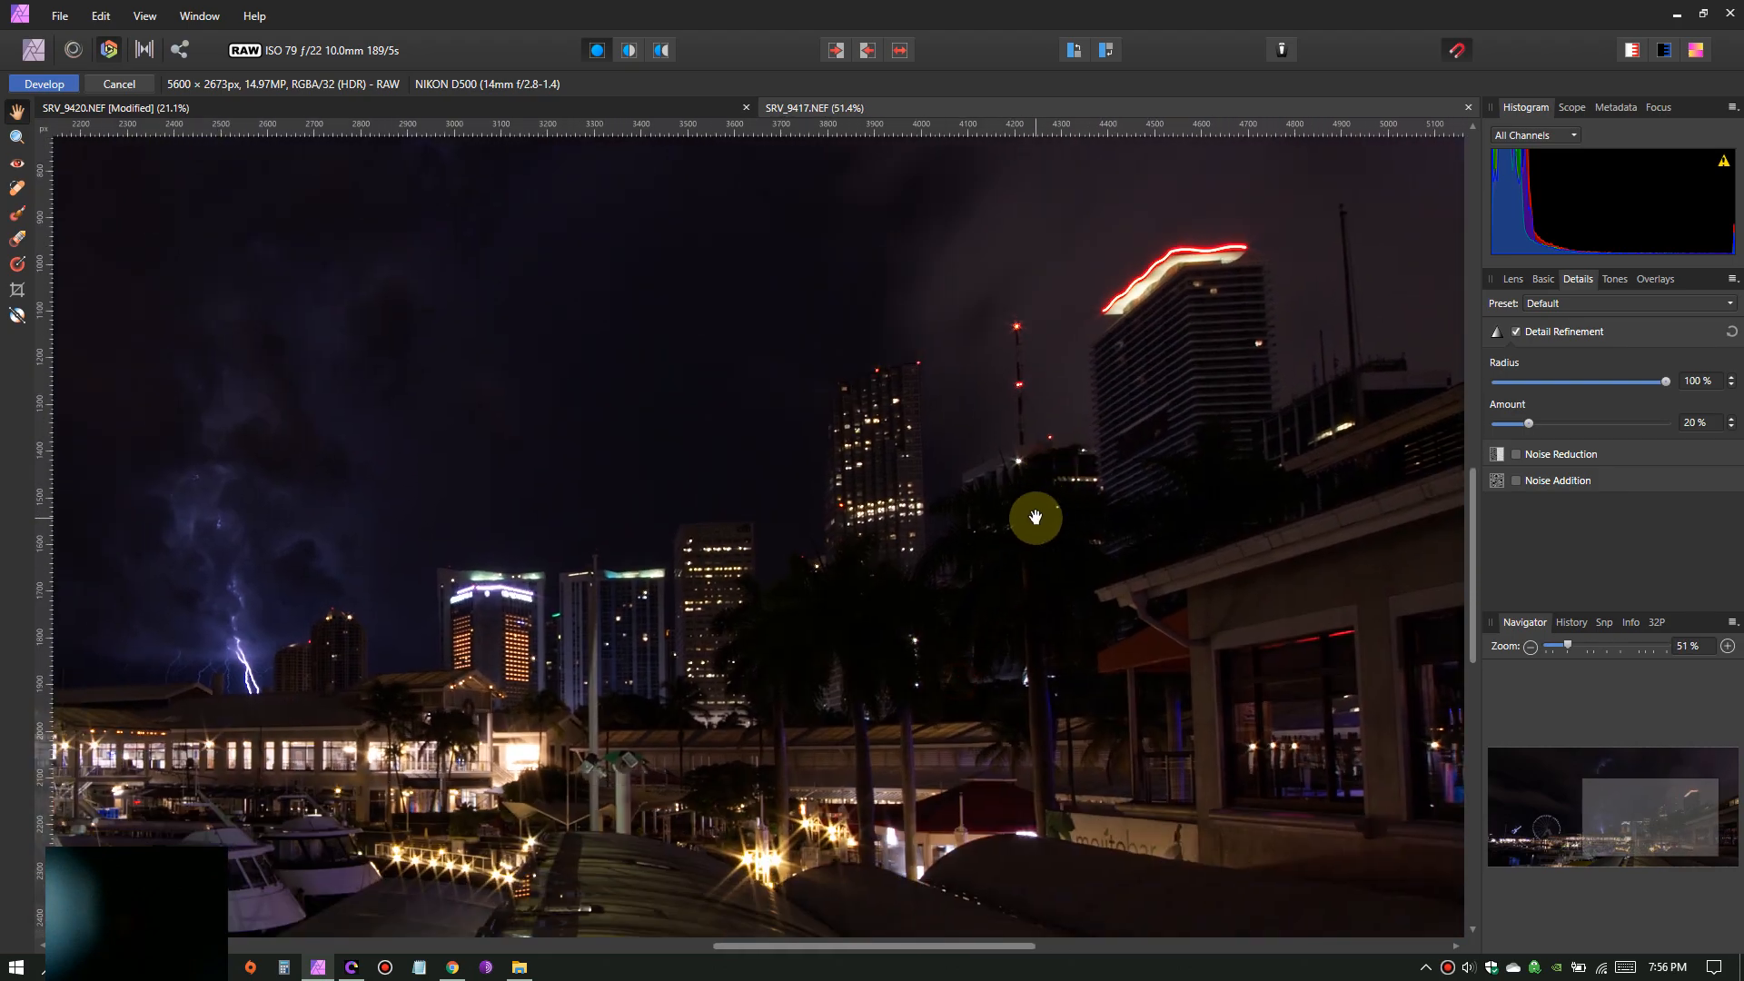
scroll(1035, 518, down, 5)
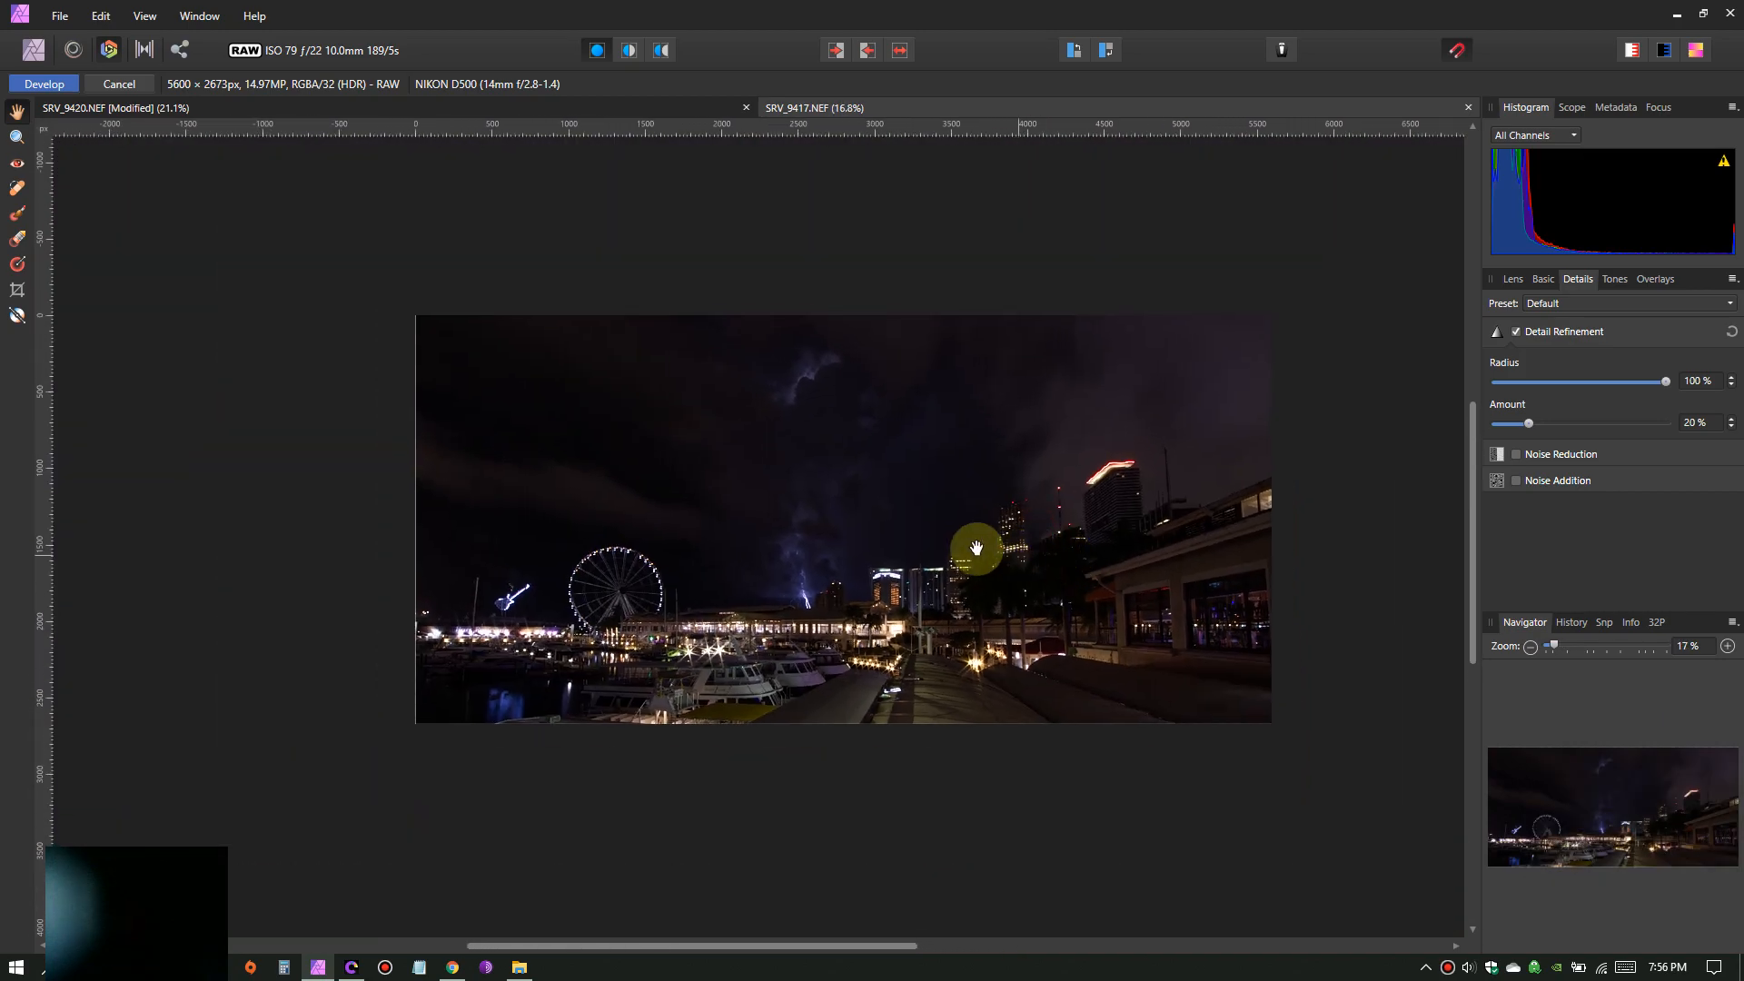
scroll(820, 581, up, 2)
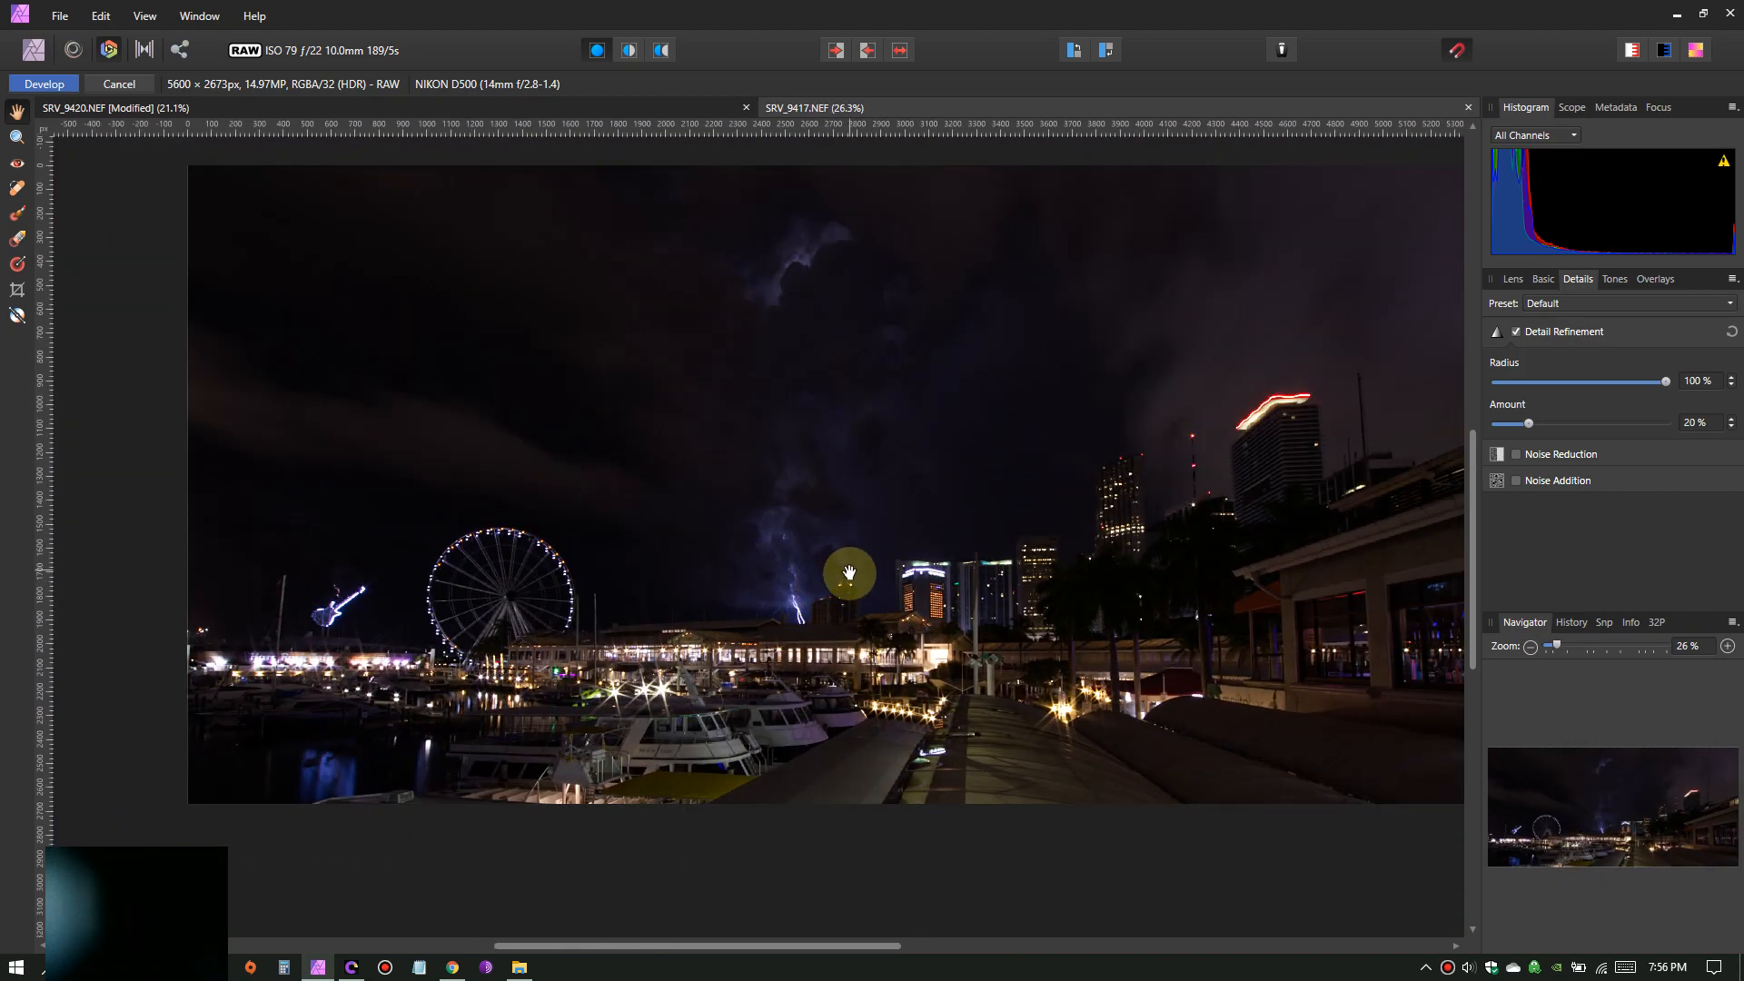
drag(732, 549, 864, 542)
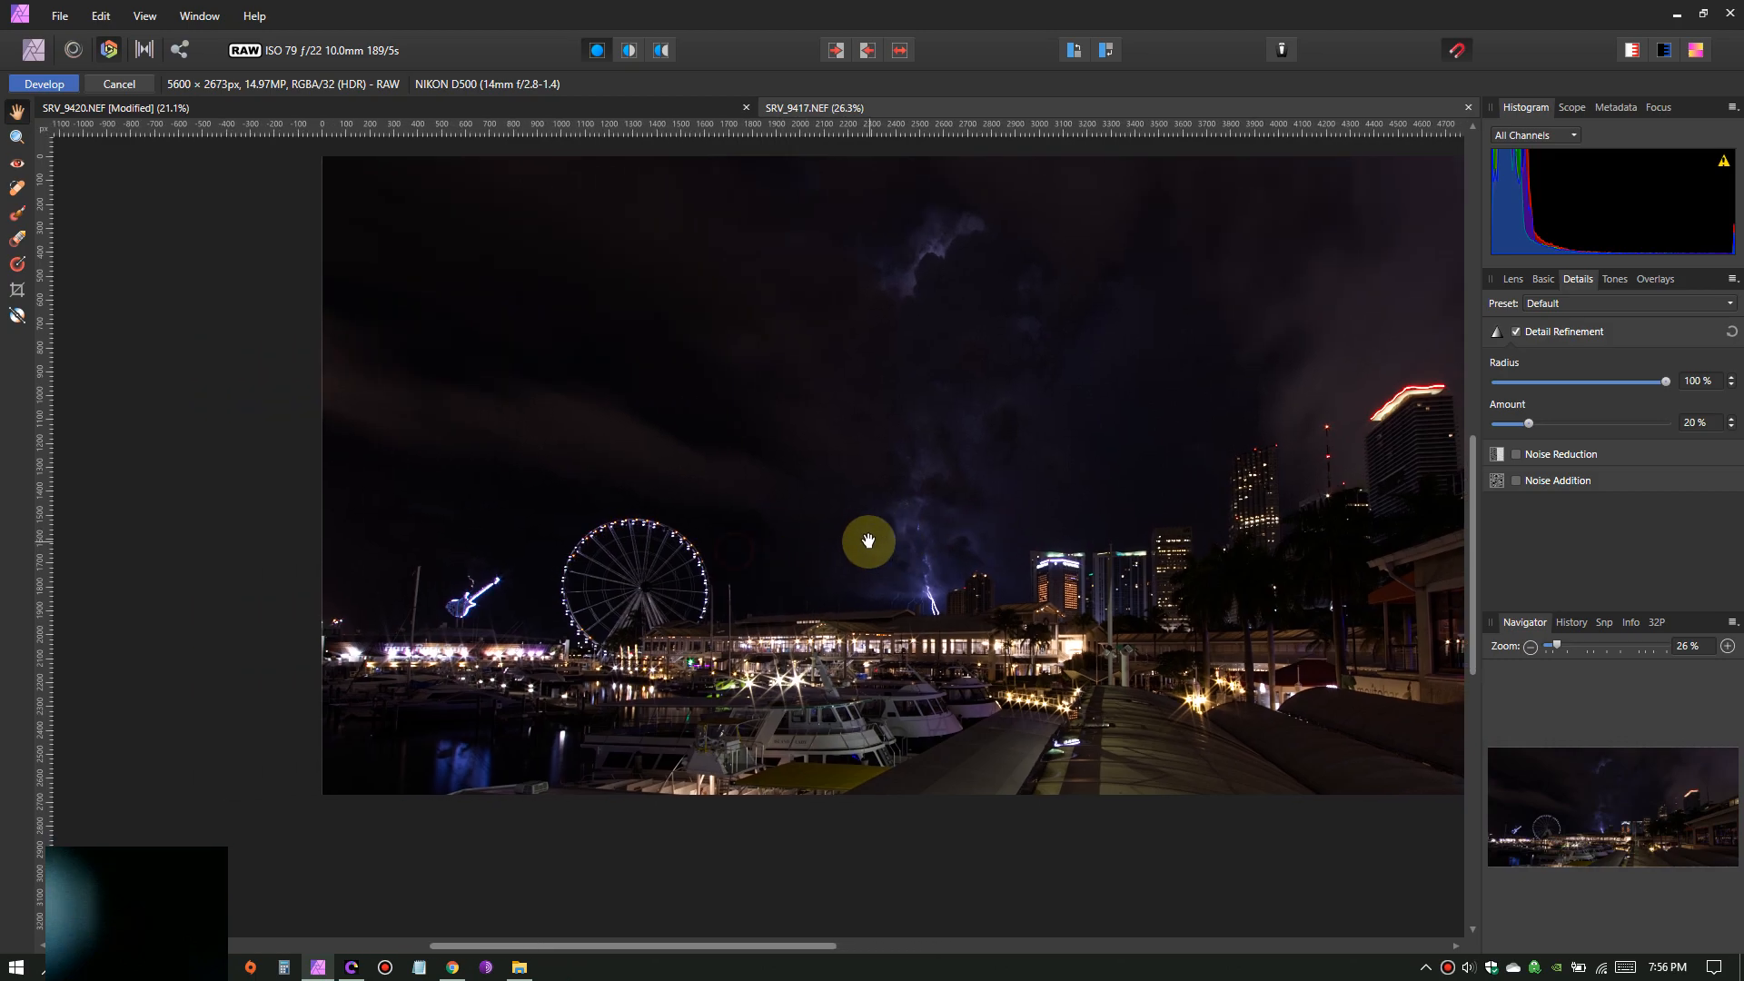
drag(755, 478, 739, 565)
Zoom in close on the guitar sign and Ferris wheel to check the sharpening.
scroll(615, 576, up, 2)
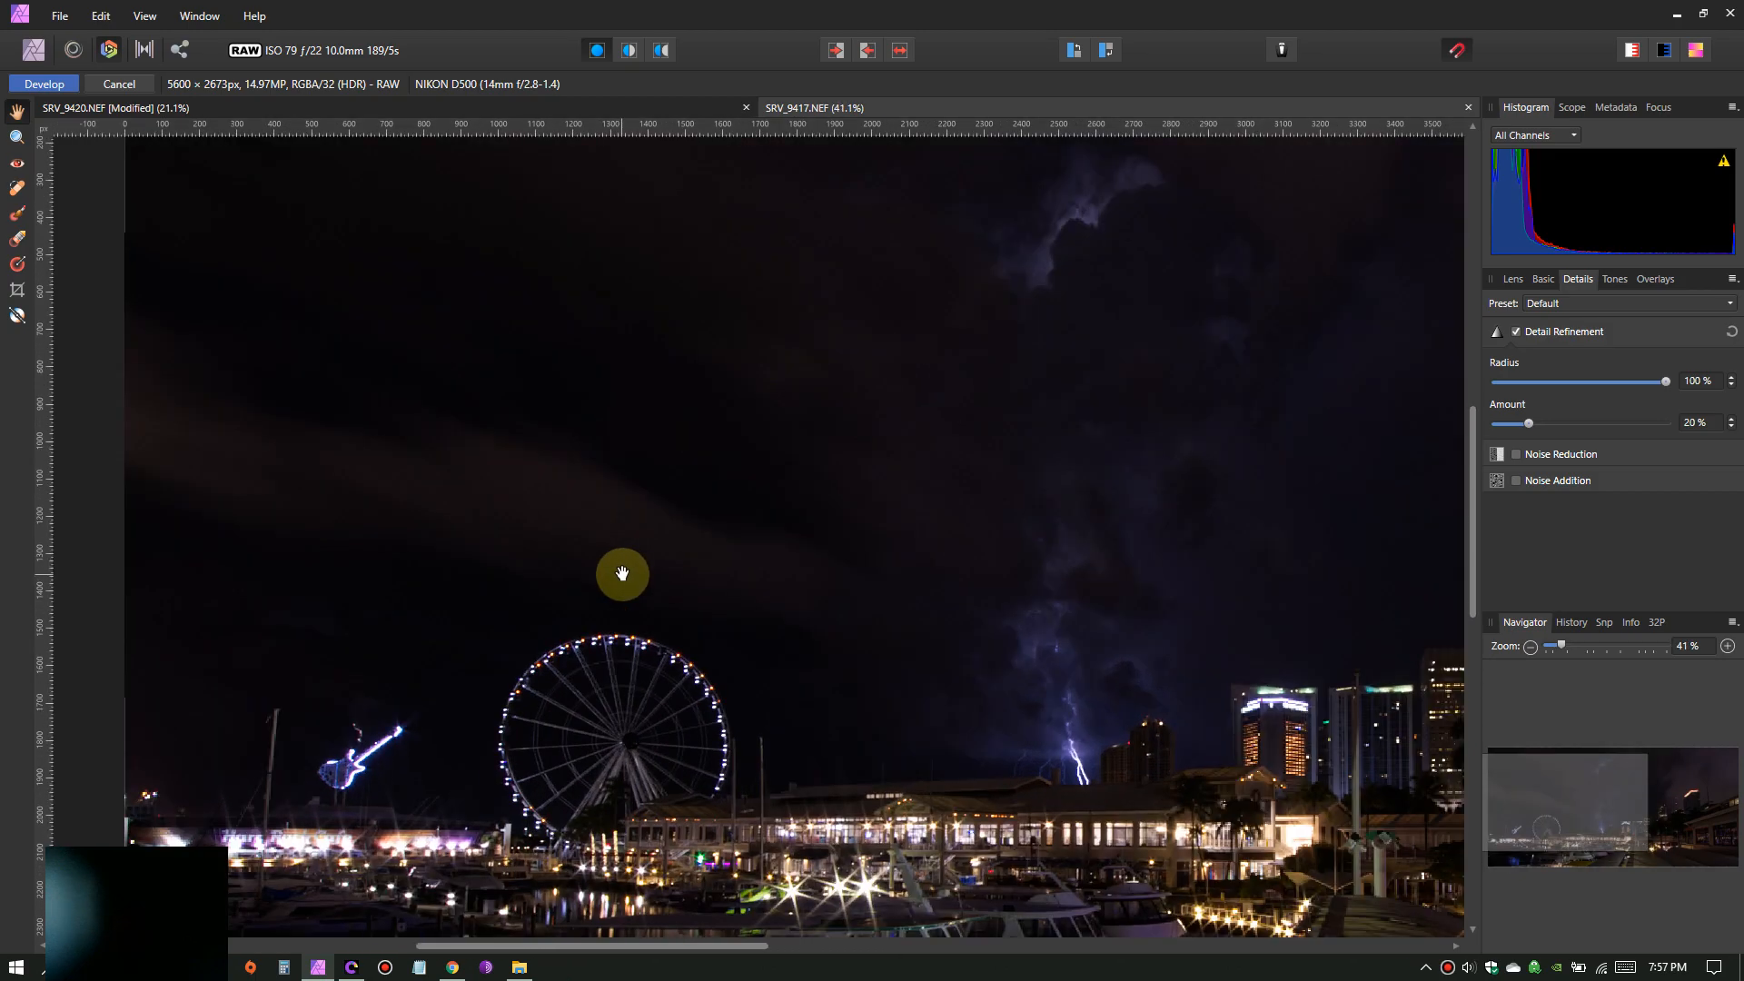
scroll(421, 697, up, 2)
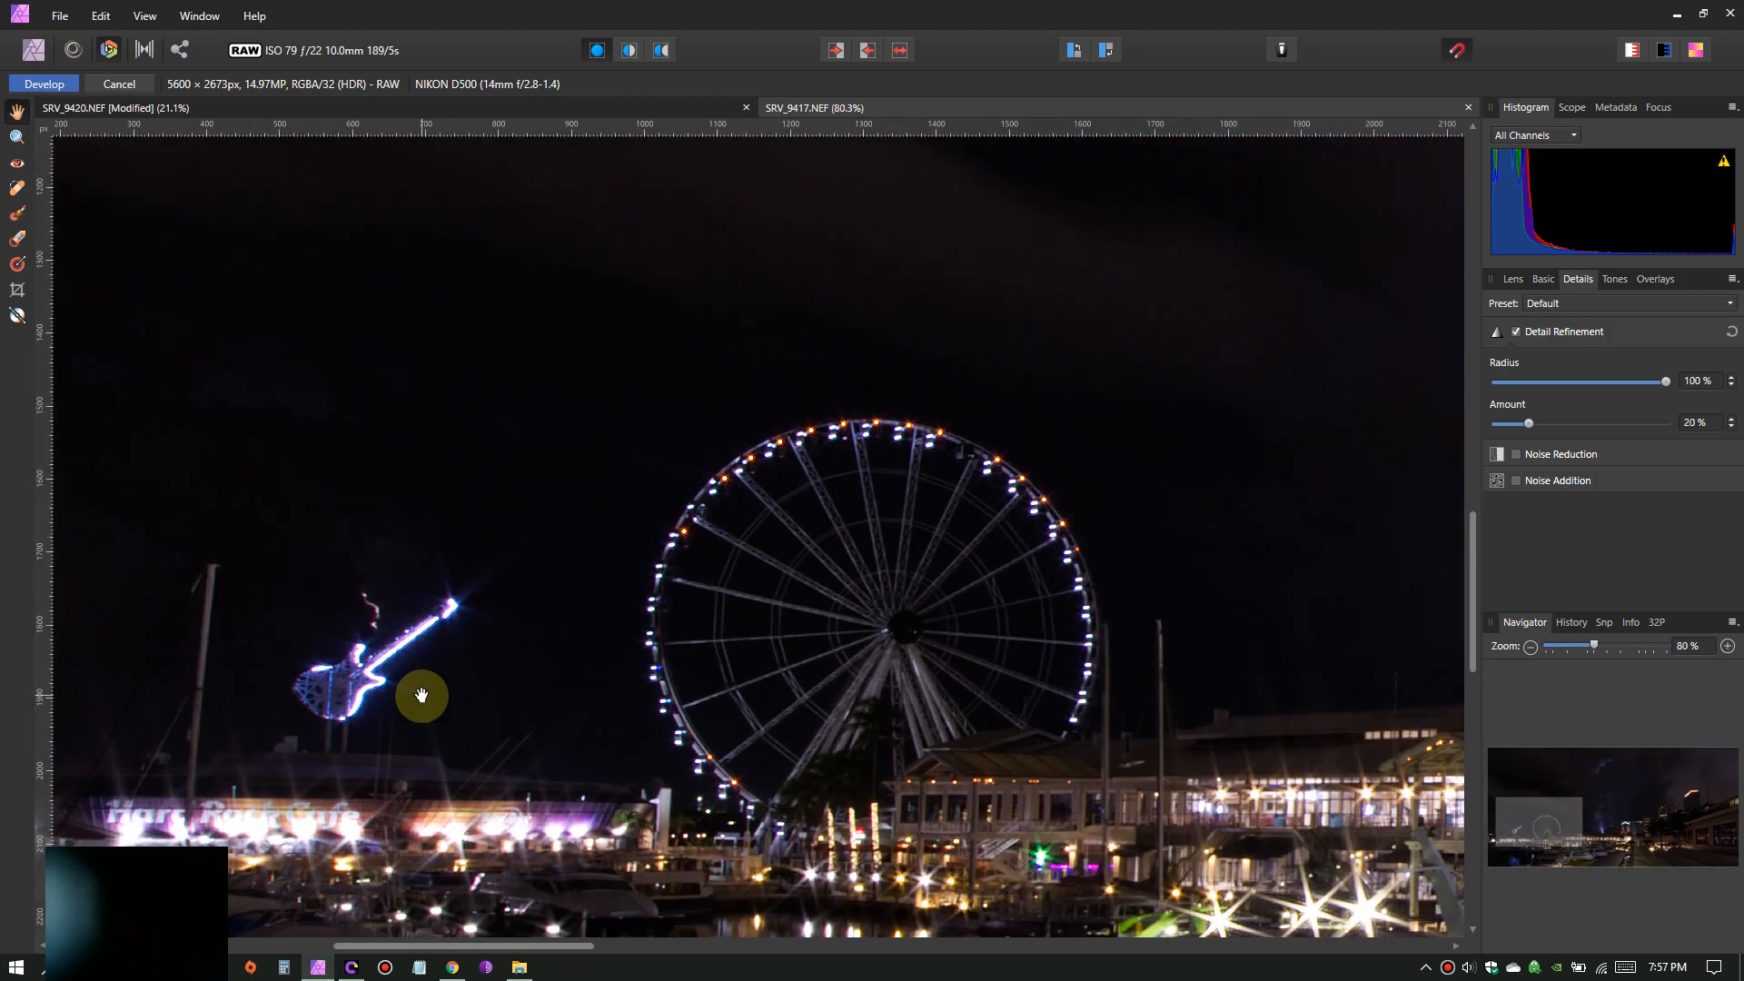
scroll(478, 604, up, 1)
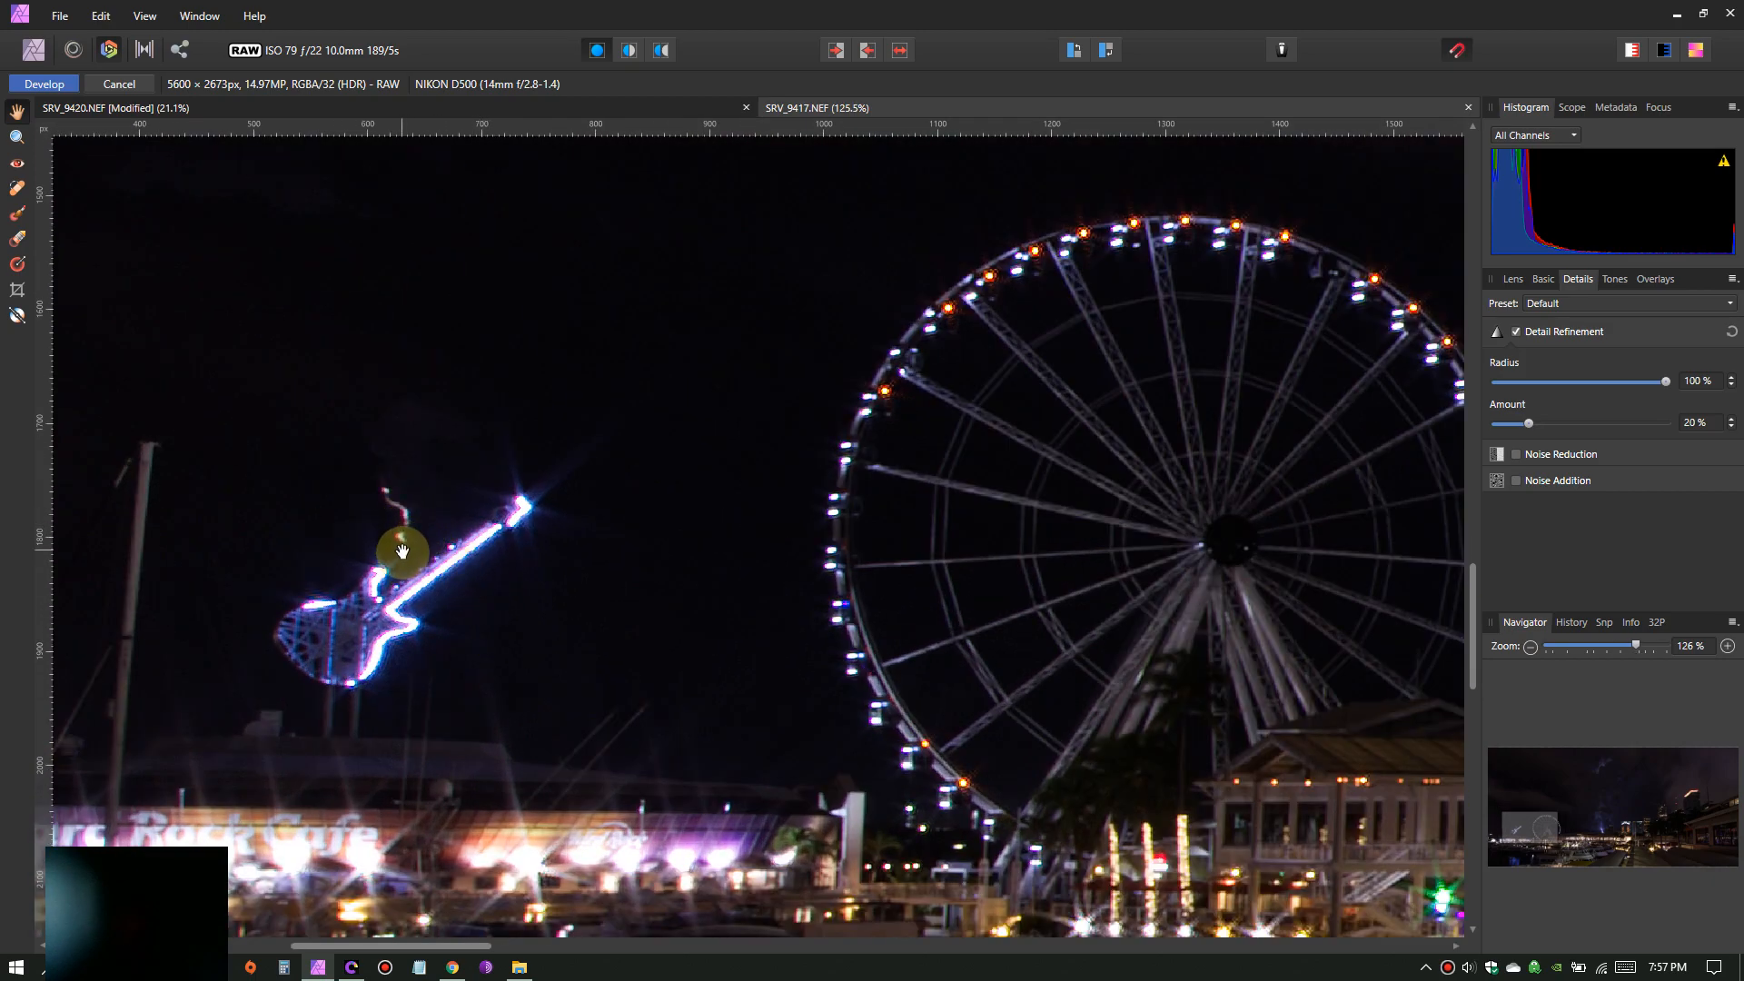
drag(408, 558, 419, 517)
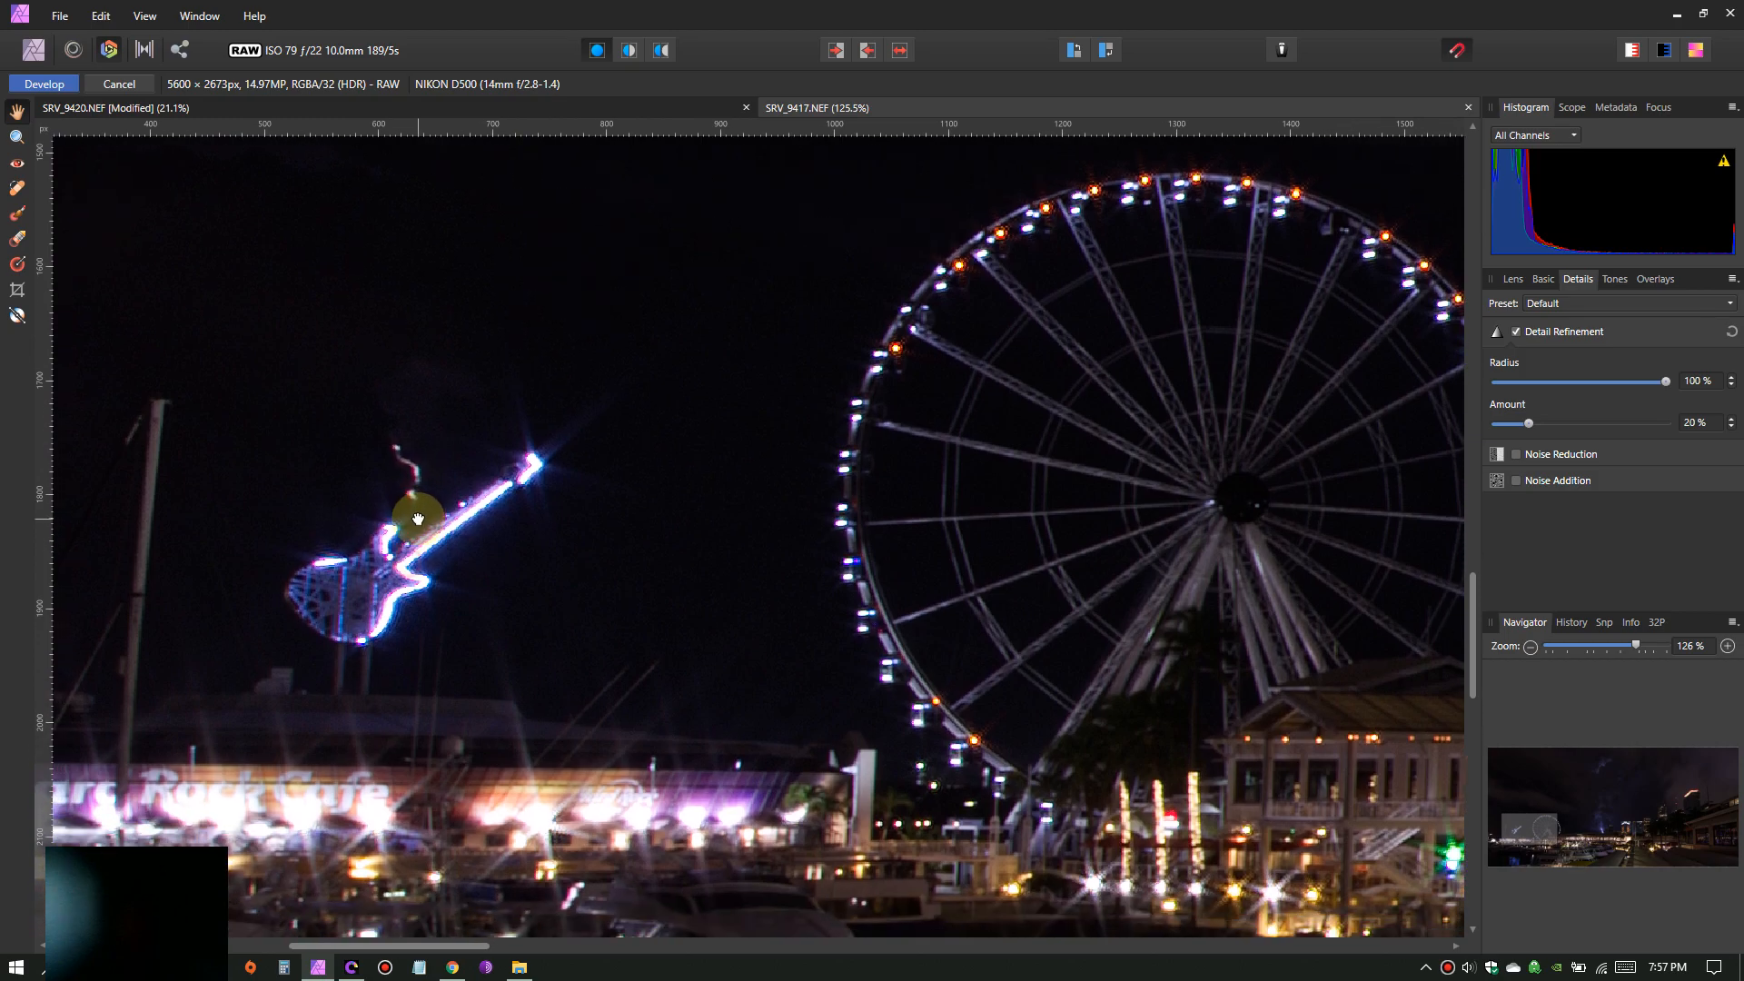
scroll(368, 621, up, 1)
drag(430, 590, 504, 554)
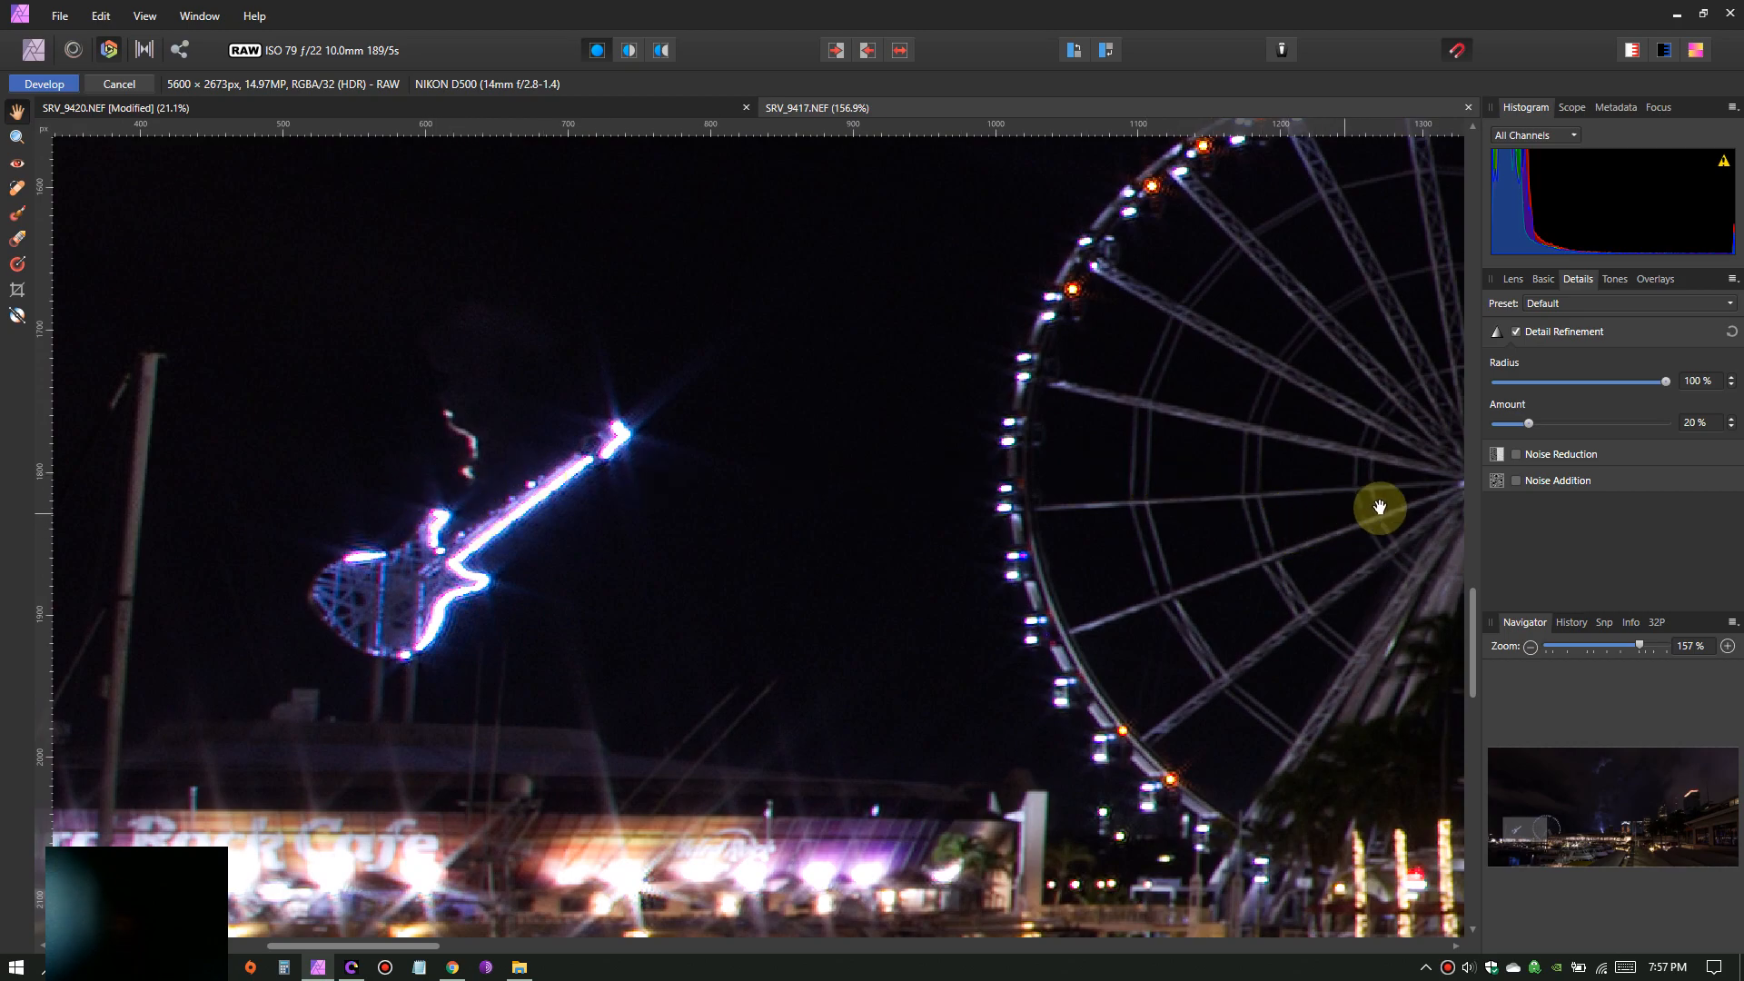
click(1512, 279)
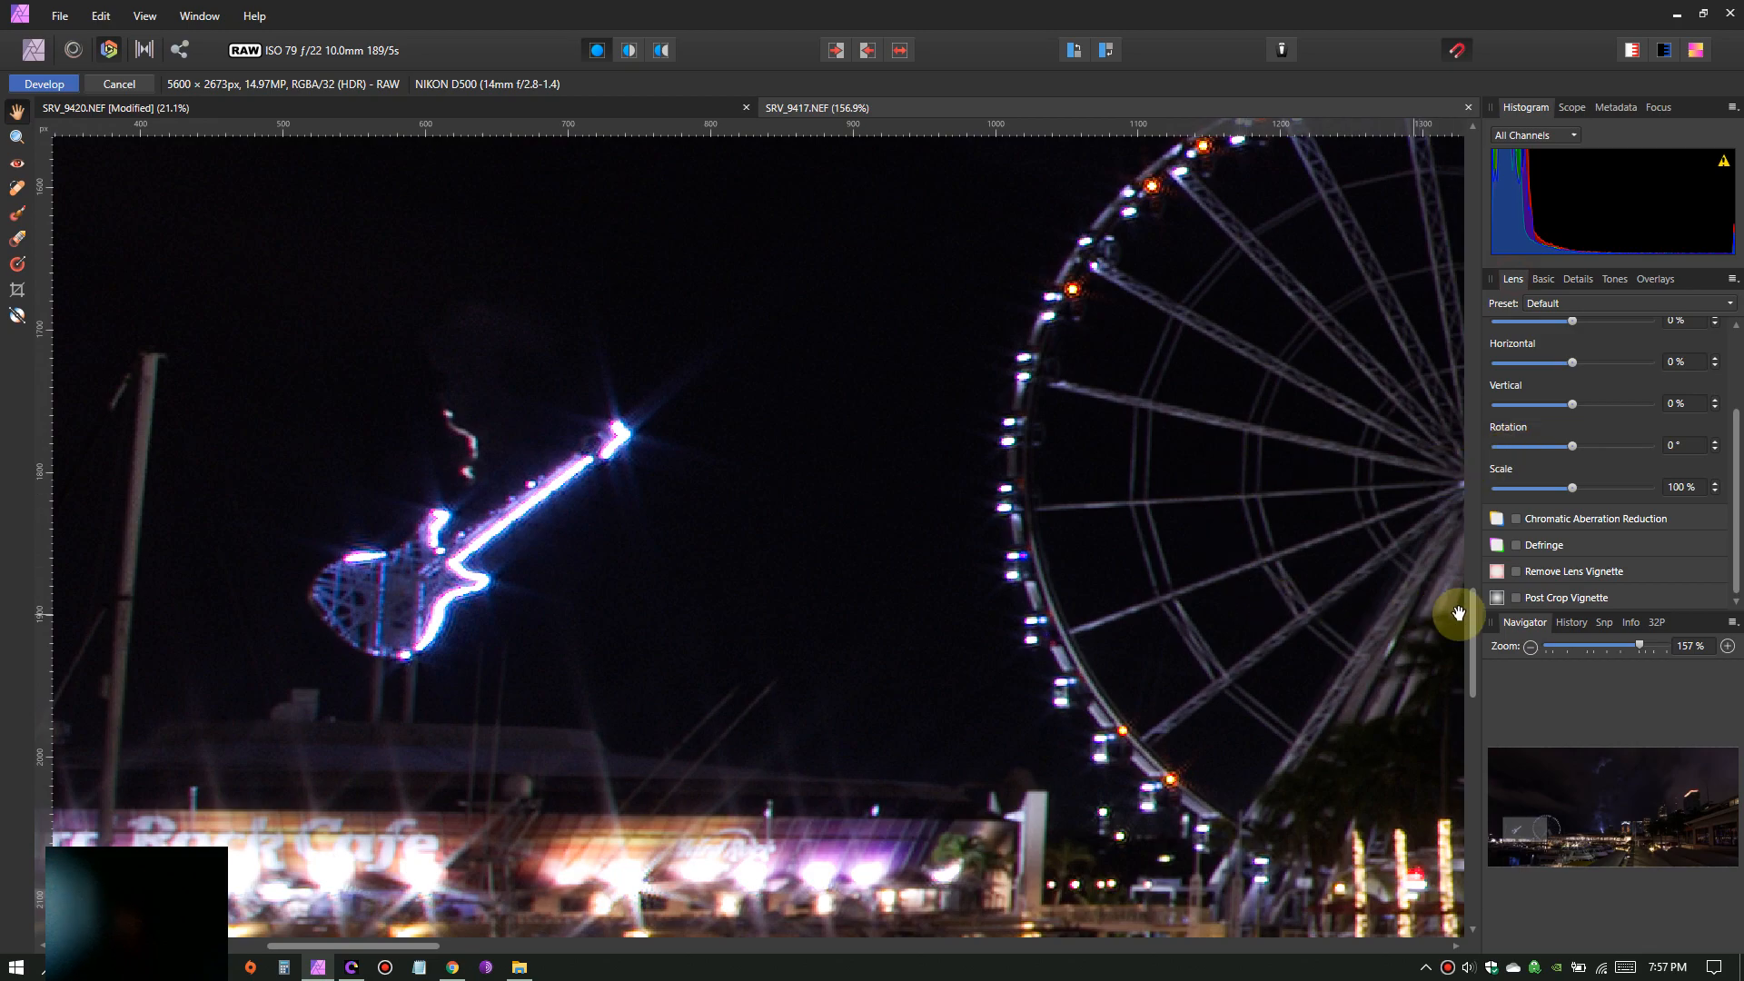
click(1514, 545)
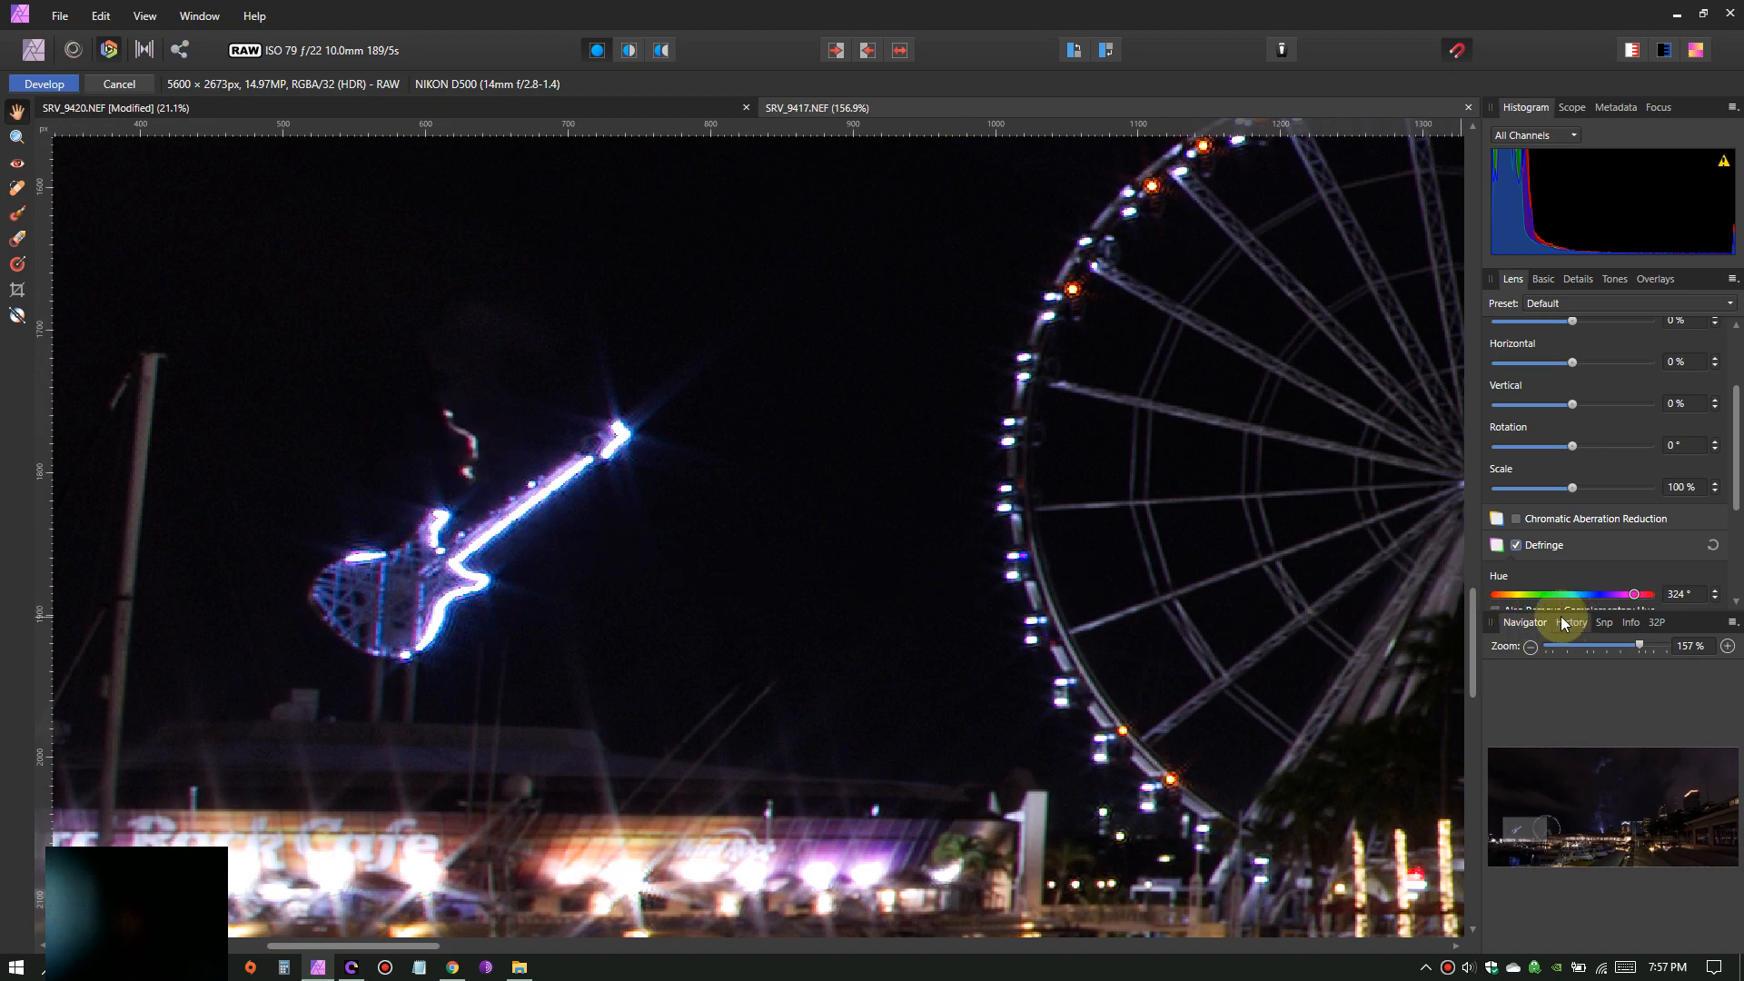
click(1499, 594)
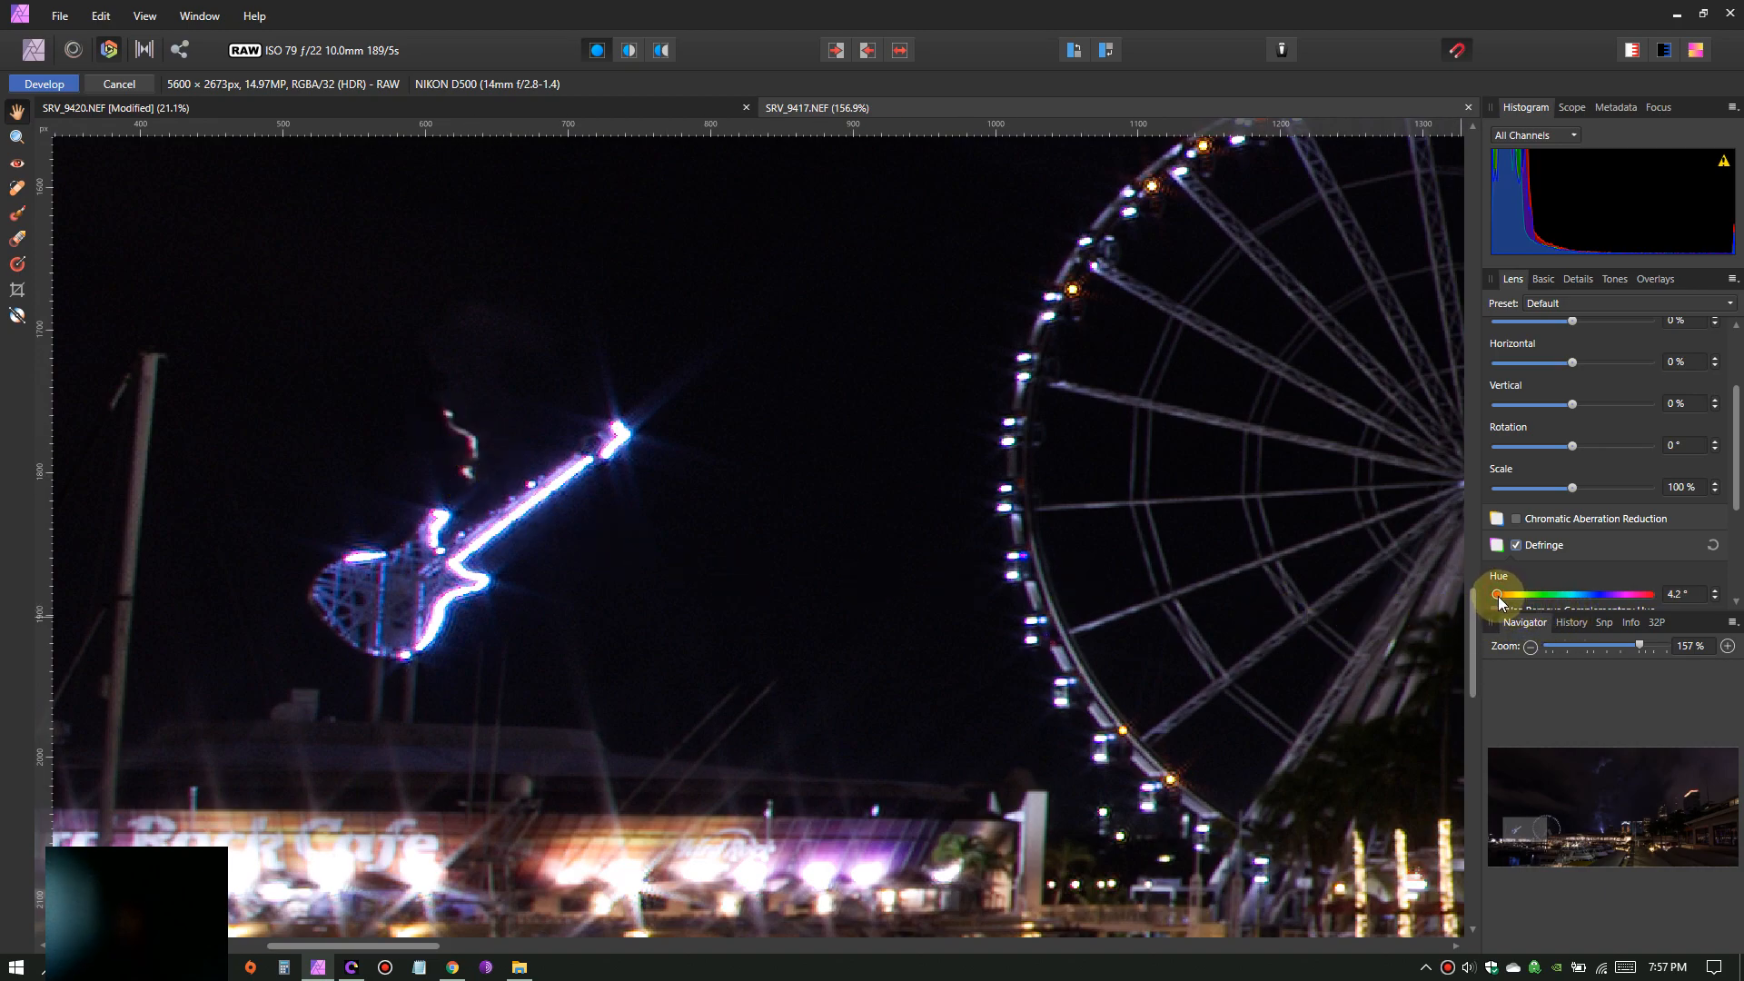
click(1634, 595)
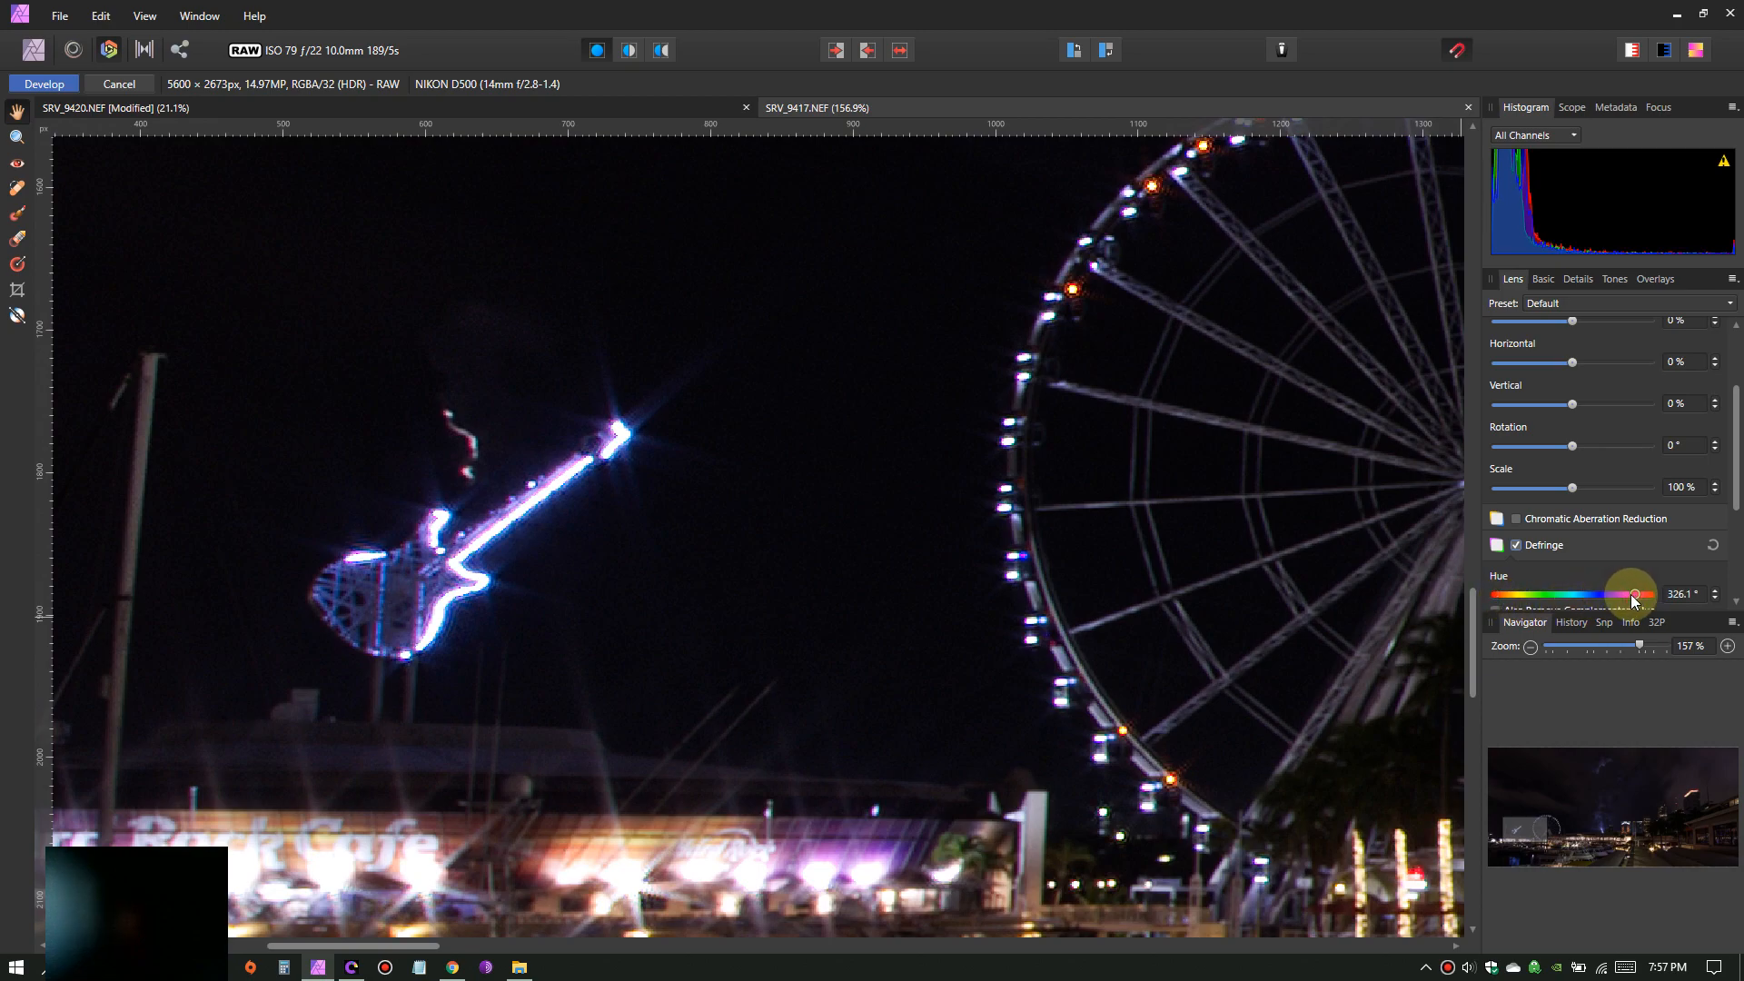
mouse_move(1633, 594)
mouse_down()
mouse_move(1660, 601)
mouse_move(1640, 608)
mouse_up()
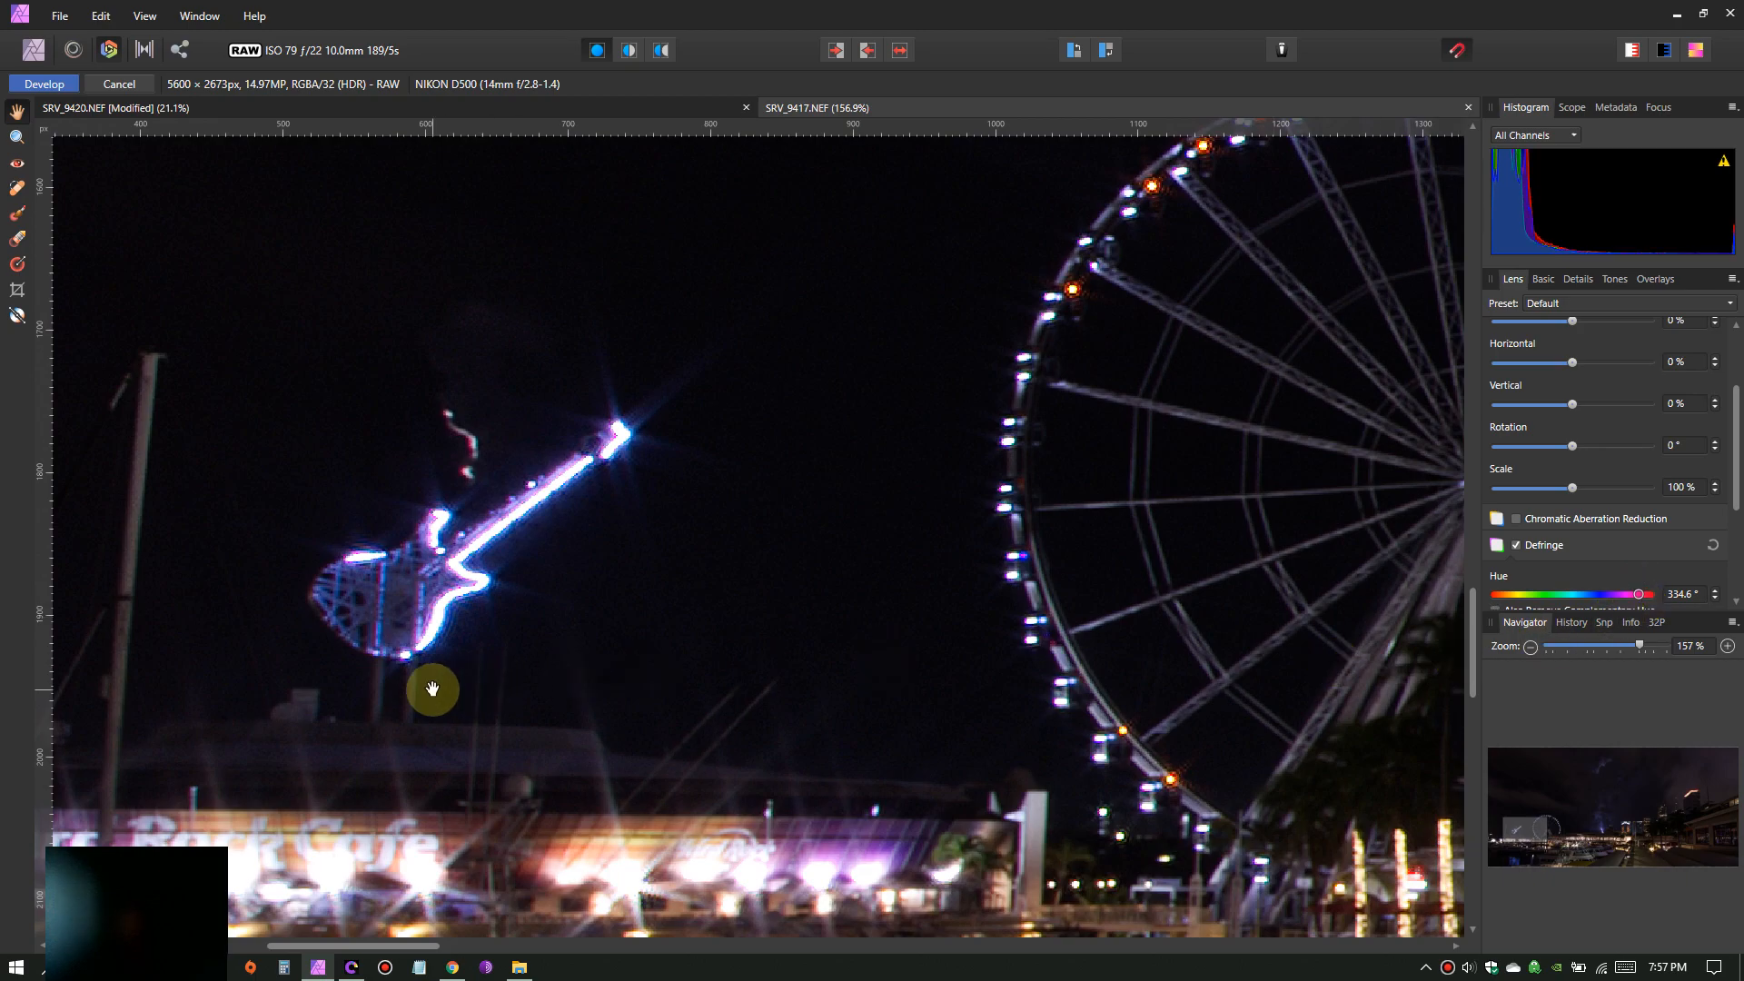
scroll(854, 652, down, 1)
scroll(854, 652, down, 1)
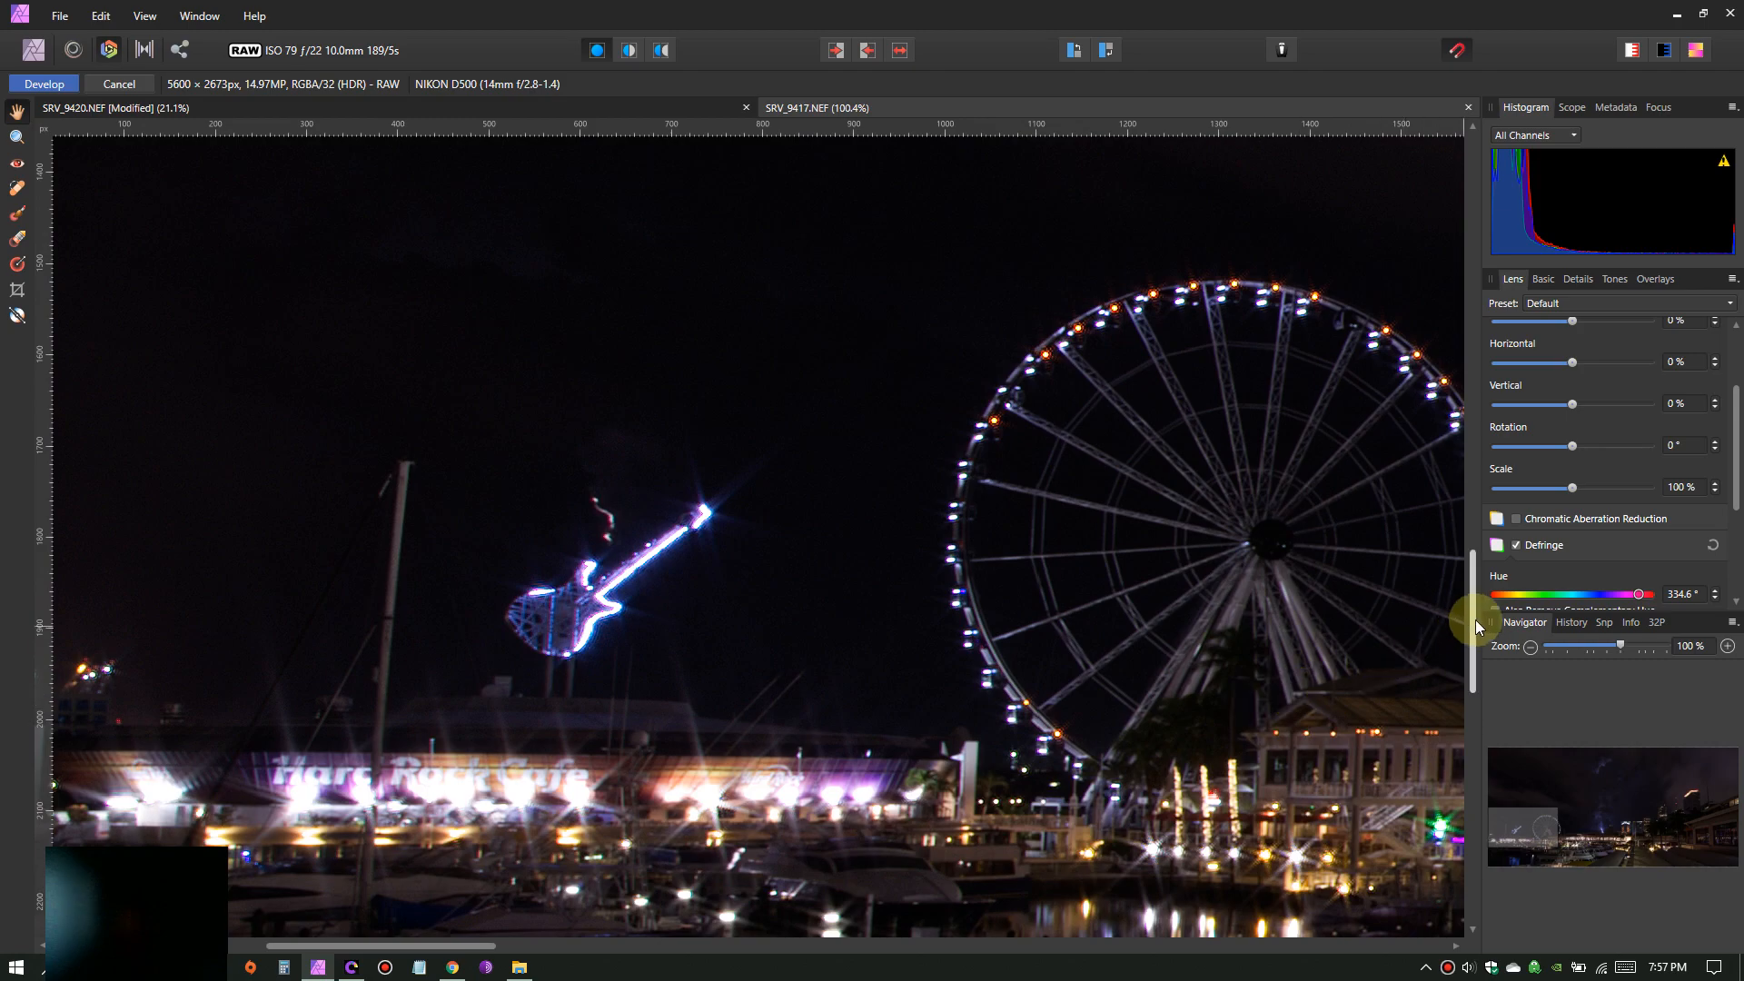
click(1515, 519)
scroll(801, 621, down, 2)
scroll(790, 620, up, 2)
scroll(790, 620, up, 3)
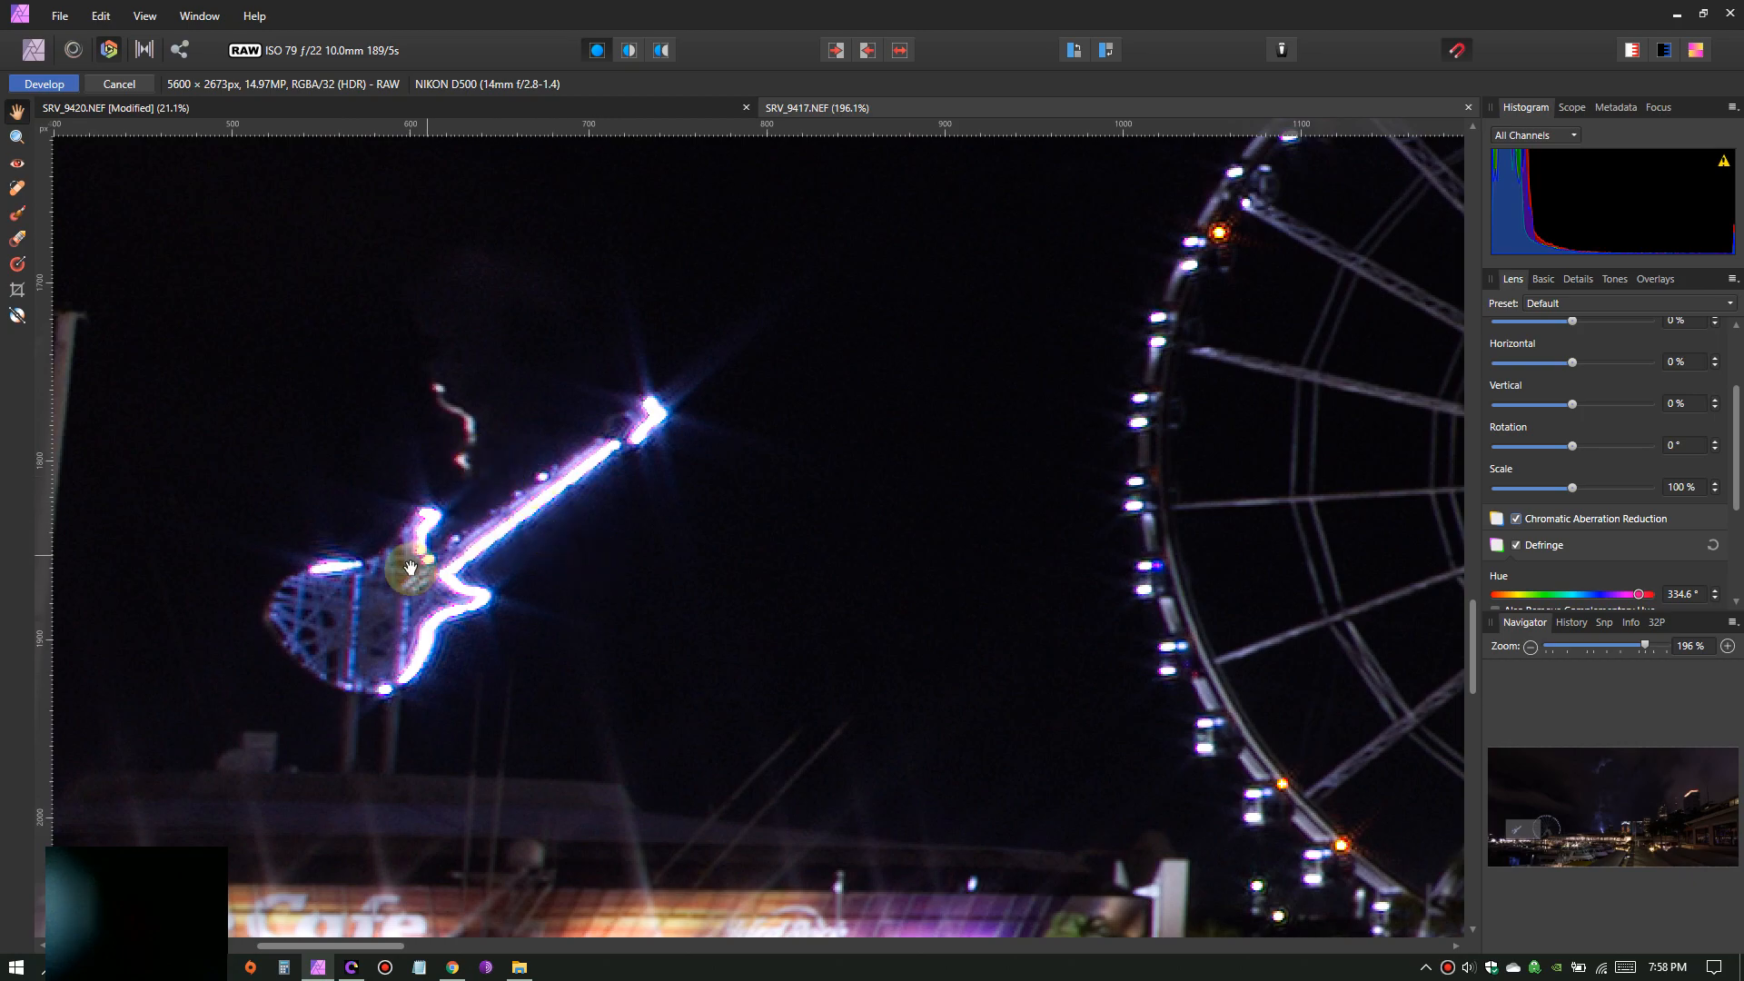
scroll(430, 604, down, 8)
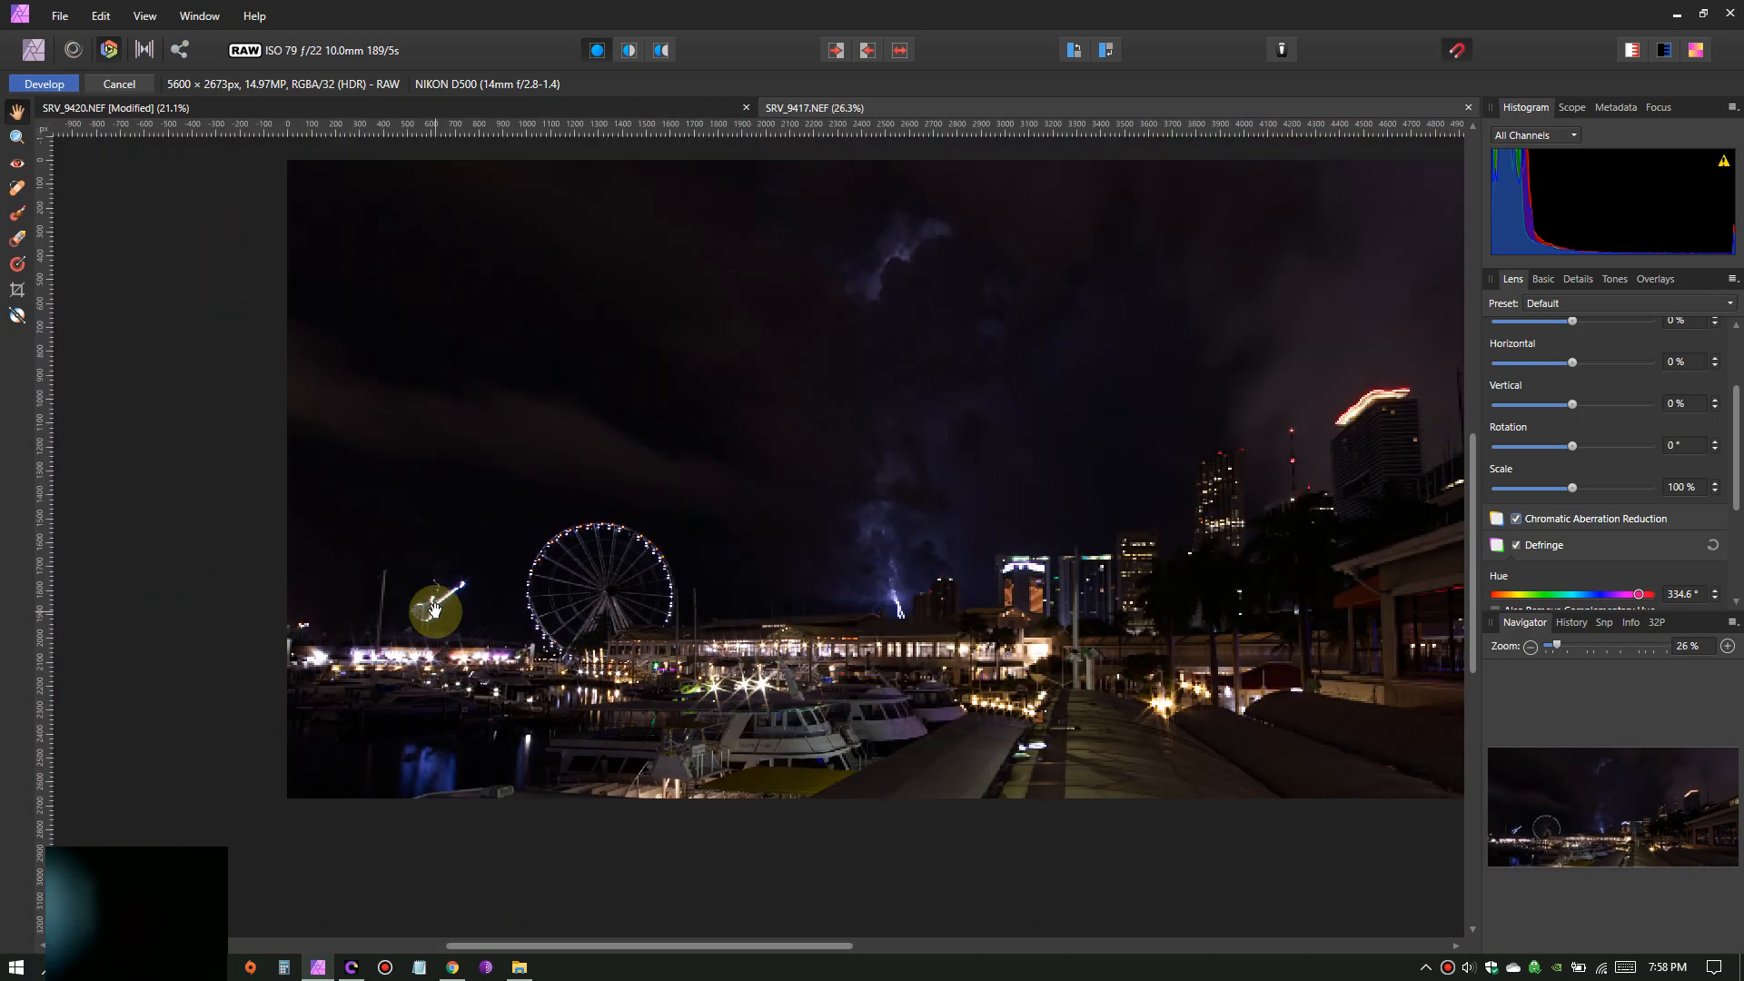
scroll(581, 572, up, 3)
drag(856, 521, 510, 519)
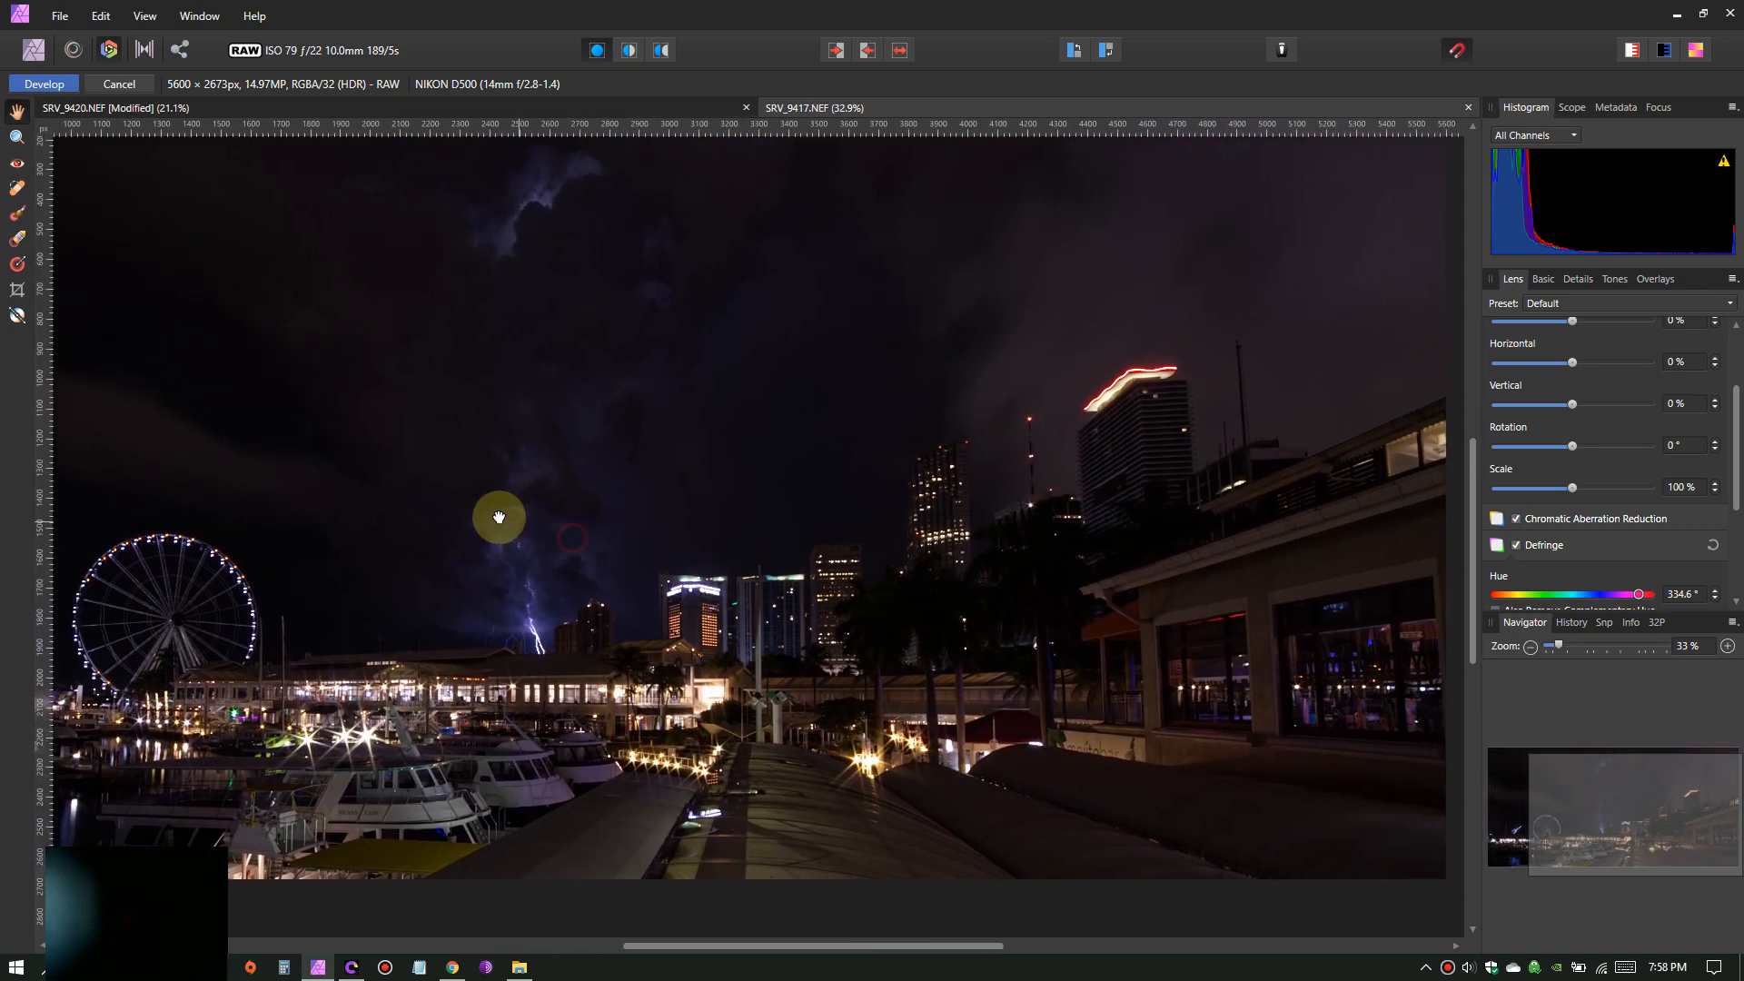
scroll(961, 494, up, 3)
drag(963, 535, 955, 555)
scroll(986, 525, up, 1)
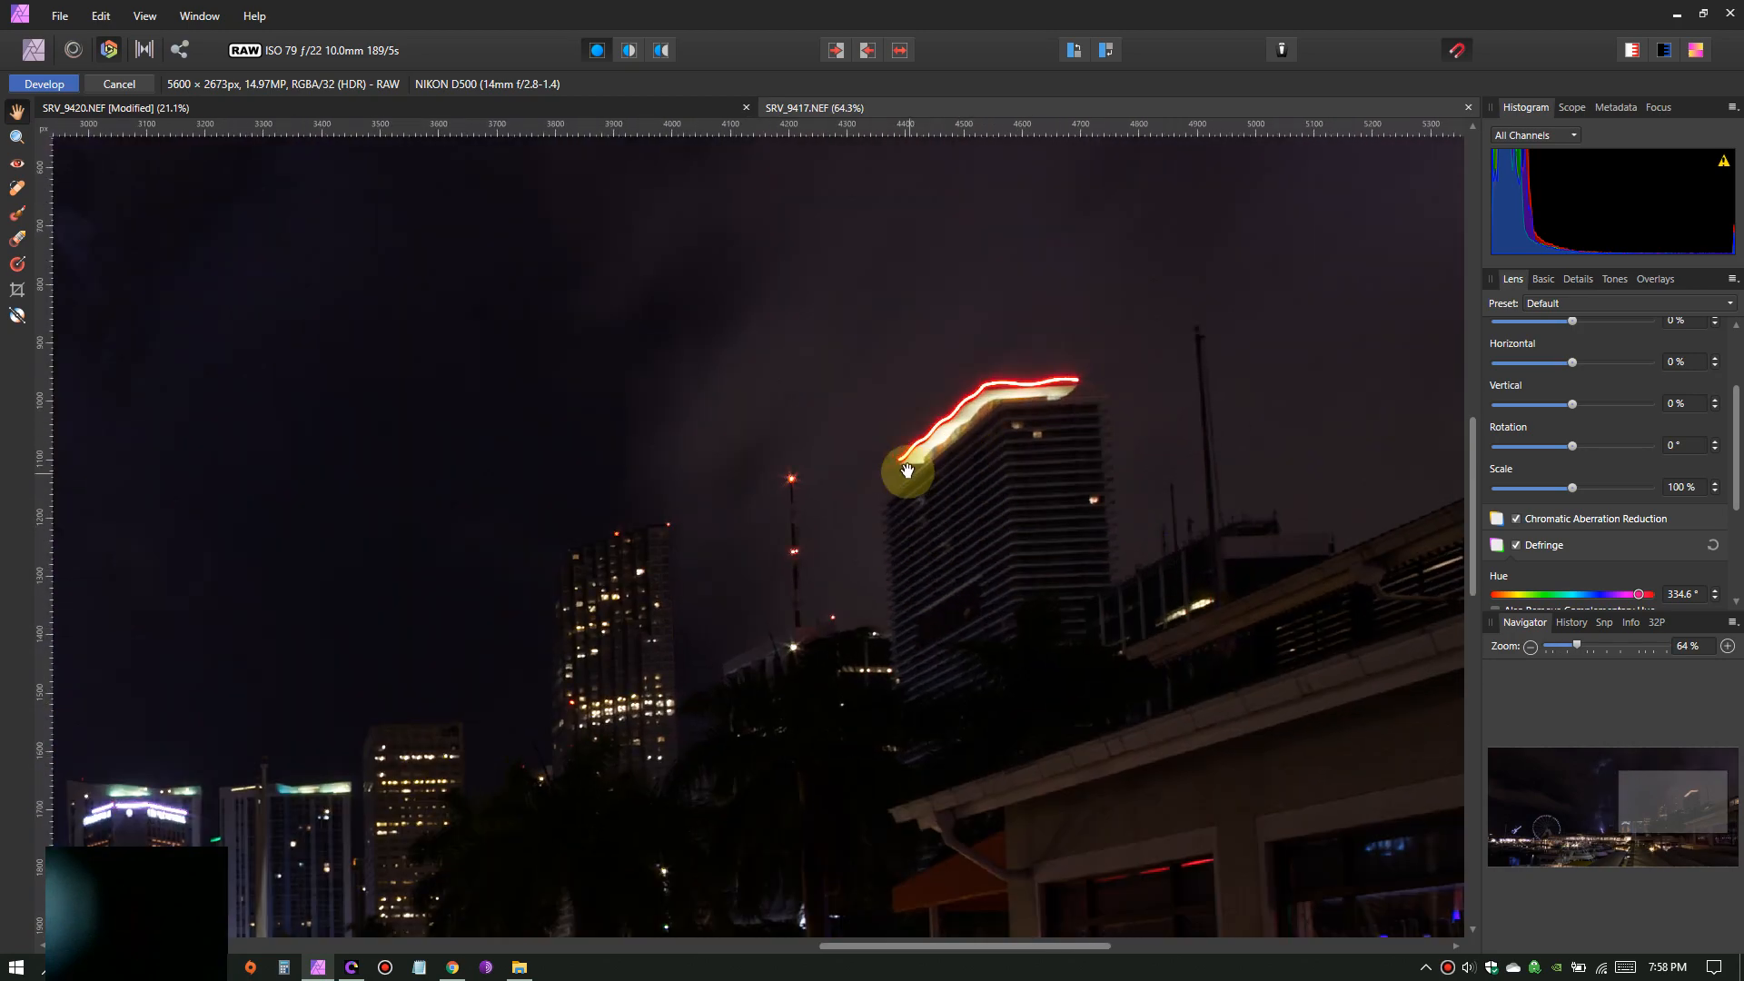
scroll(965, 501, up, 1)
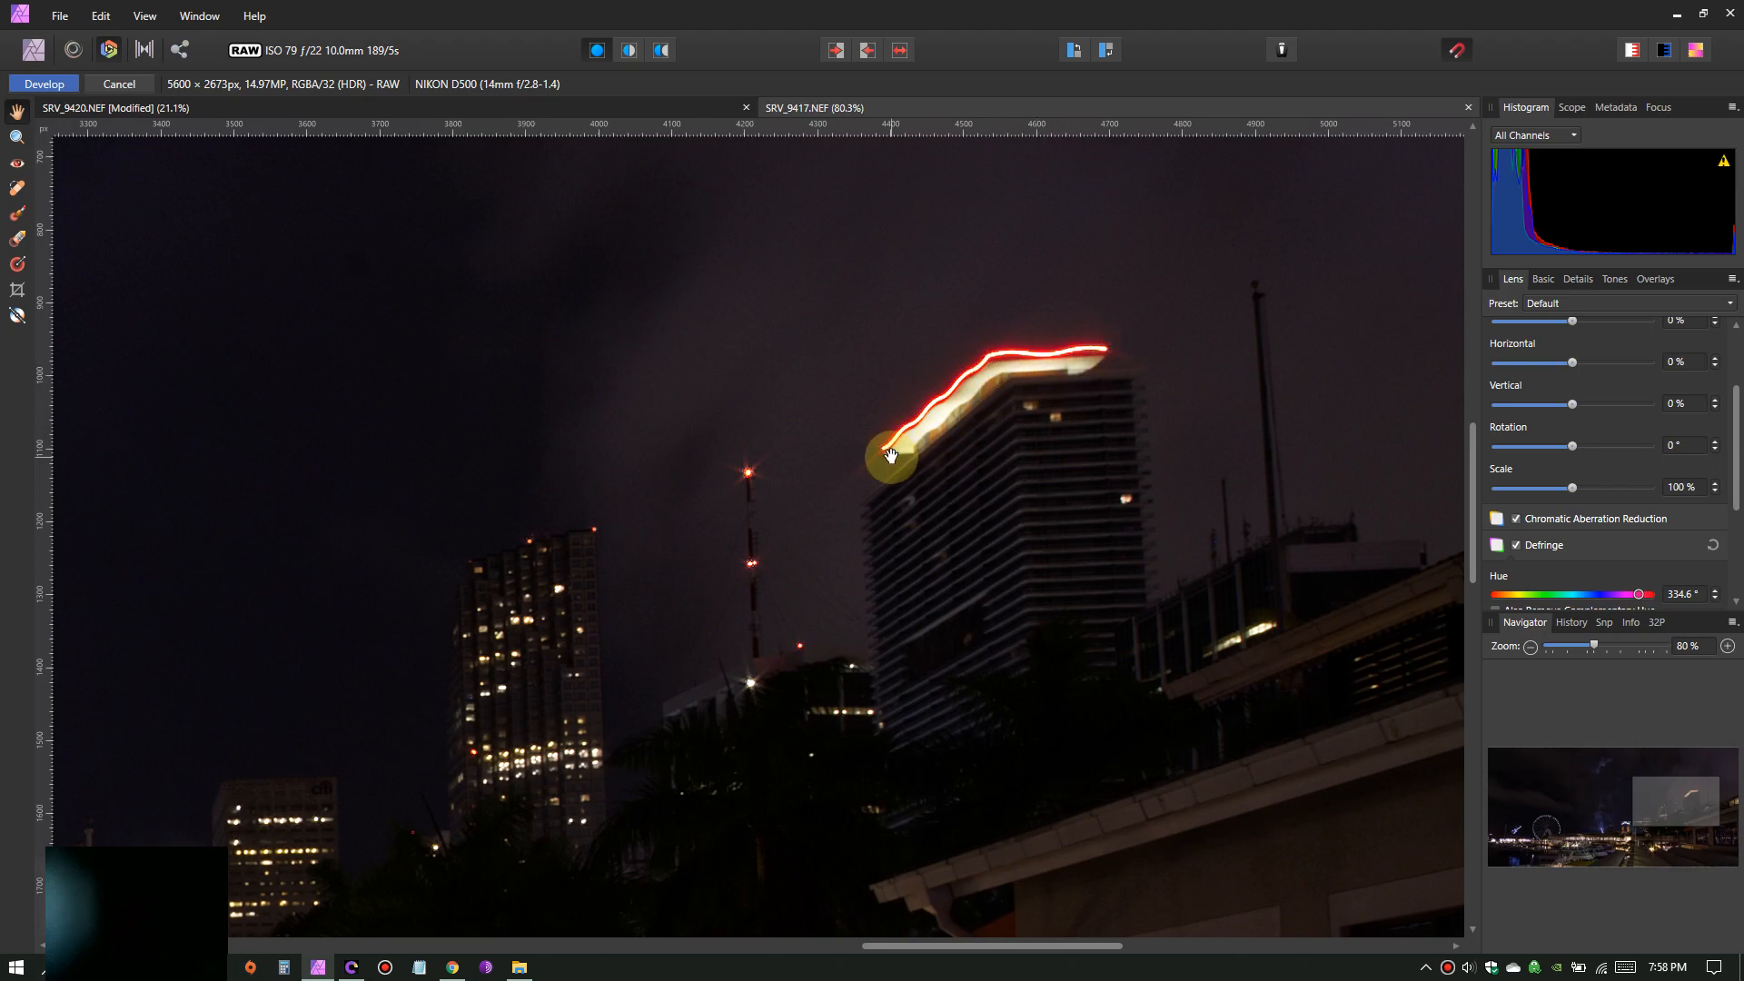
scroll(996, 552, down, 6)
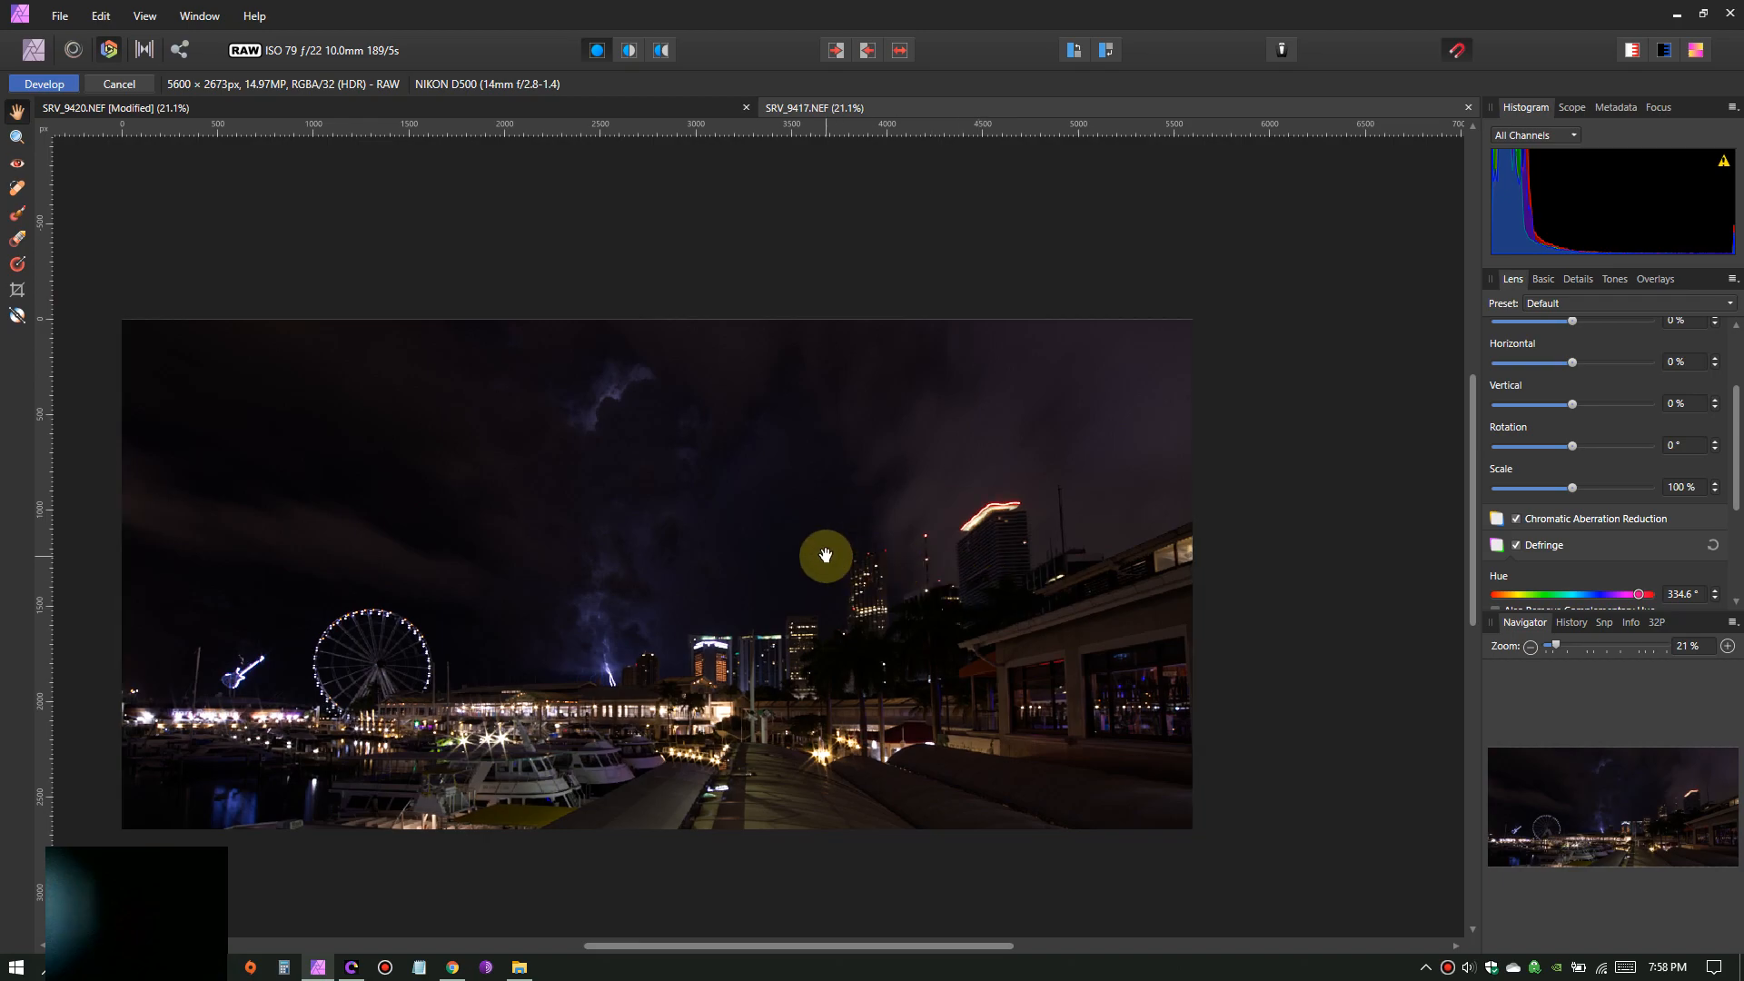
scroll(923, 511, up, 2)
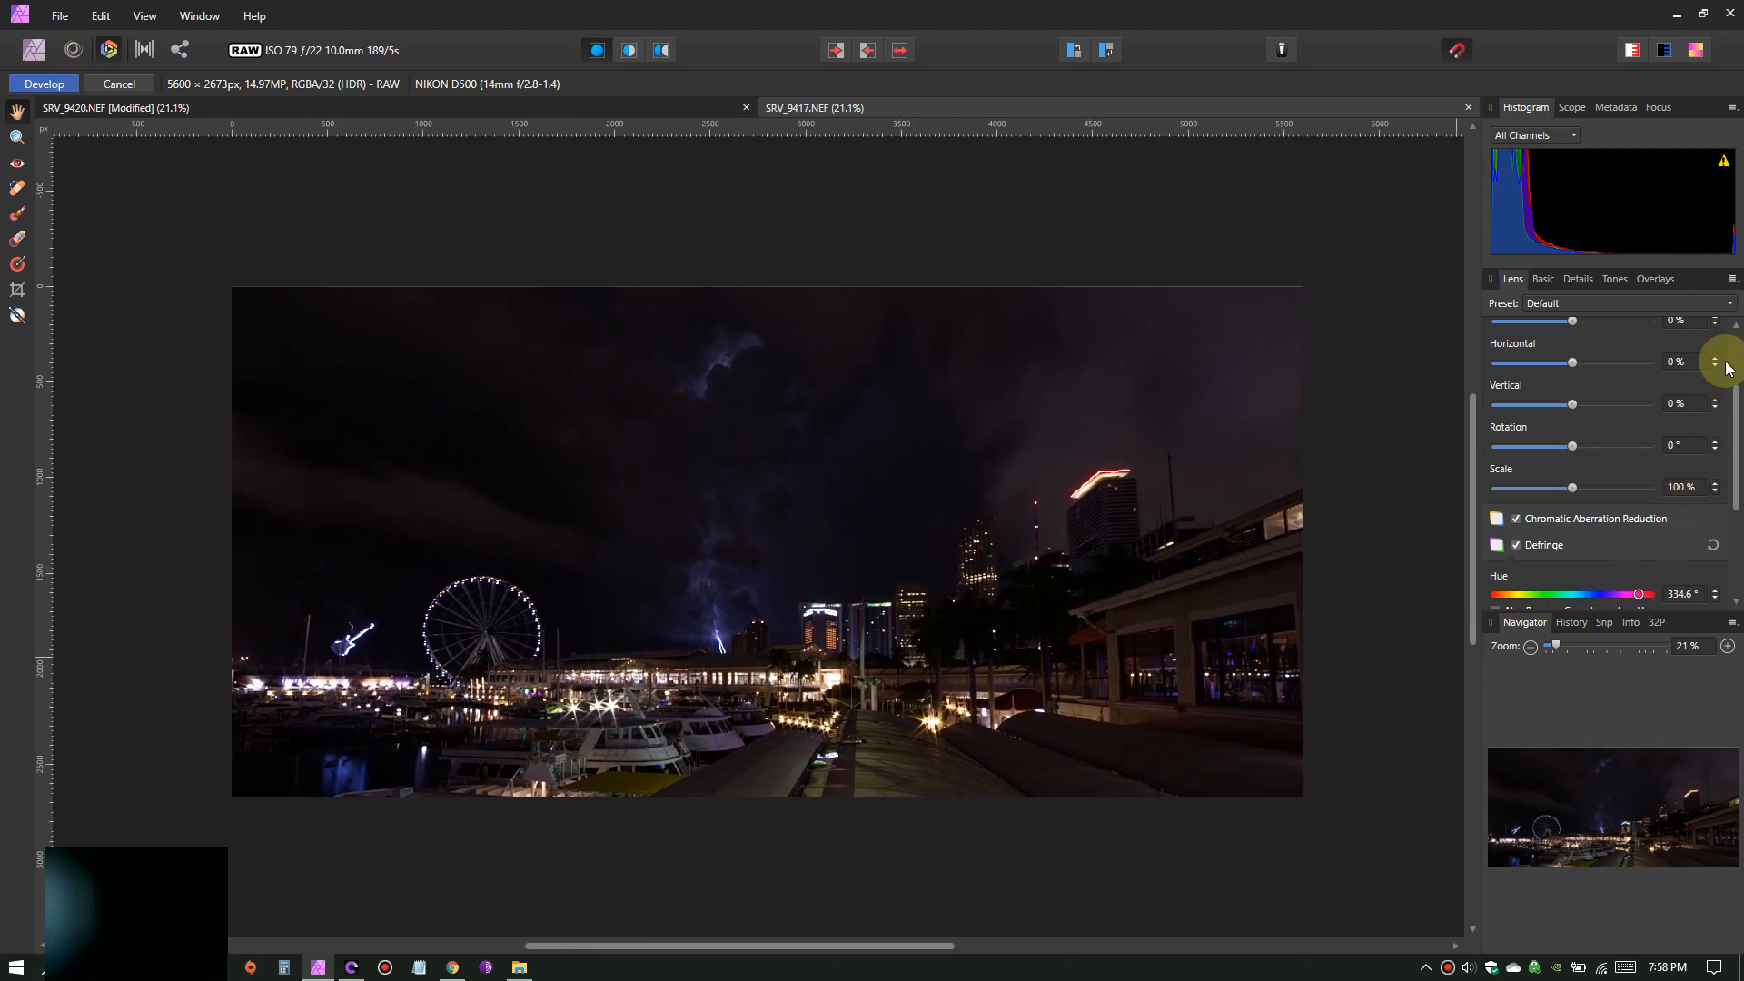
In the Basic tab, enable White Balance, try a warmer Temperature, then reset it to 4040 K.
click(1543, 280)
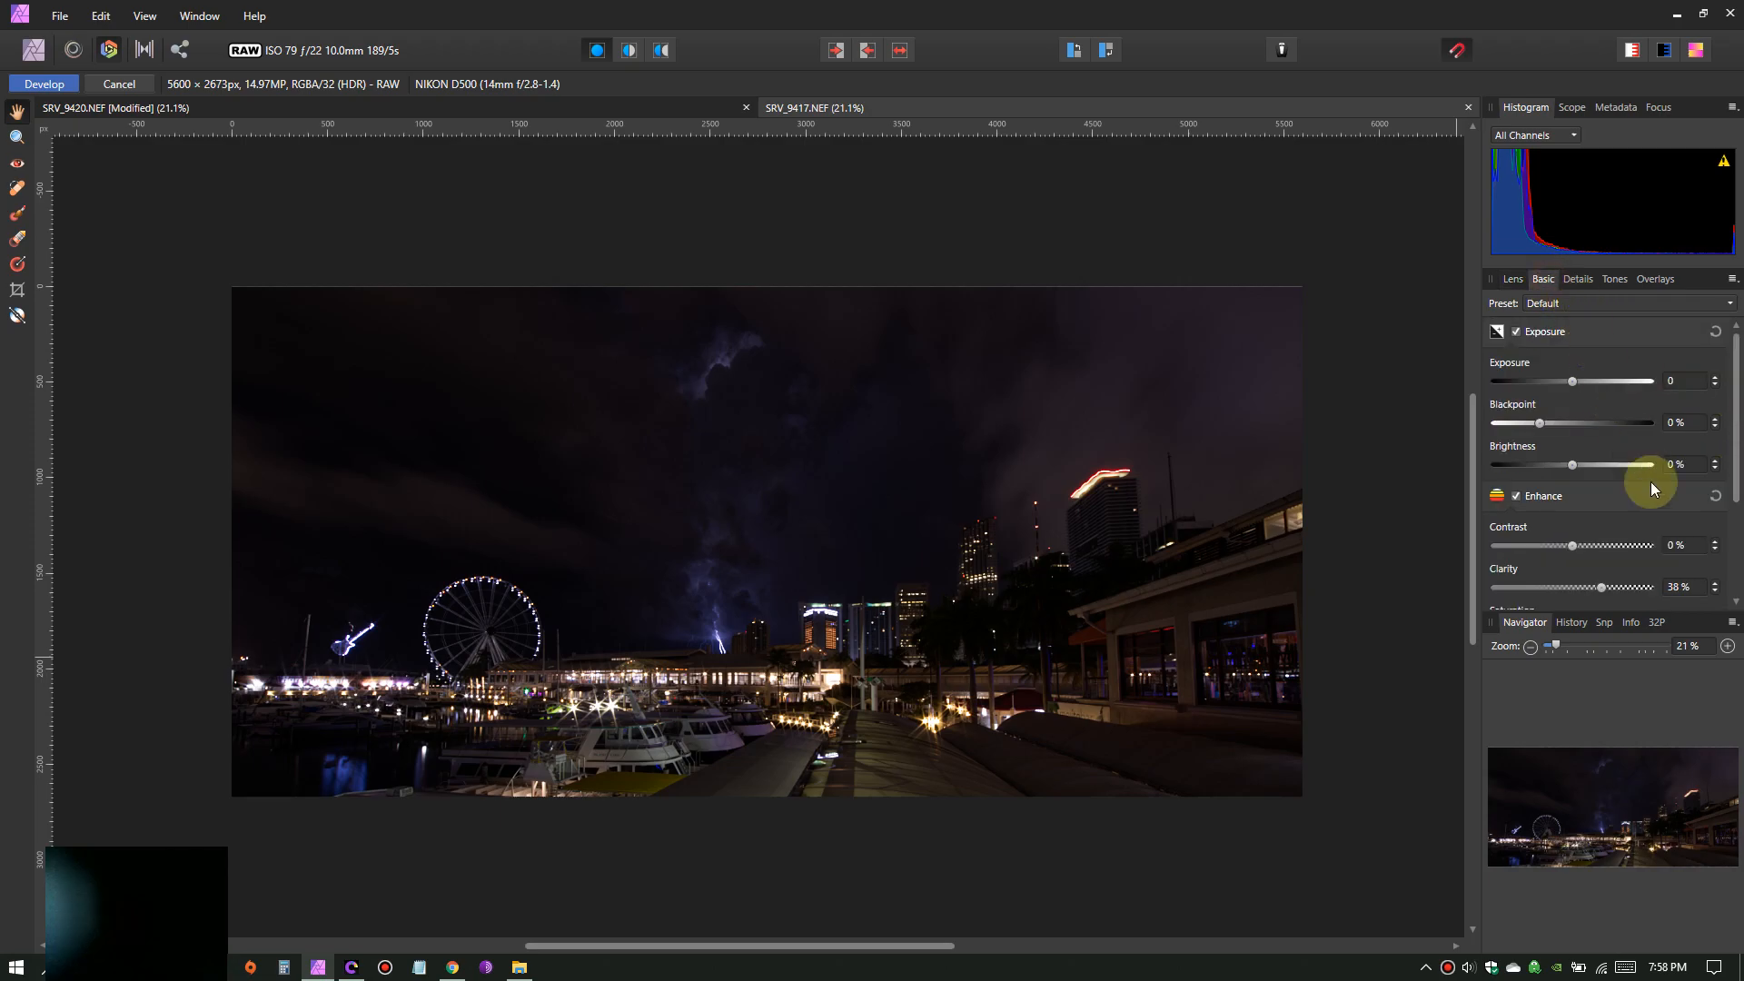
drag(1734, 445, 1735, 536)
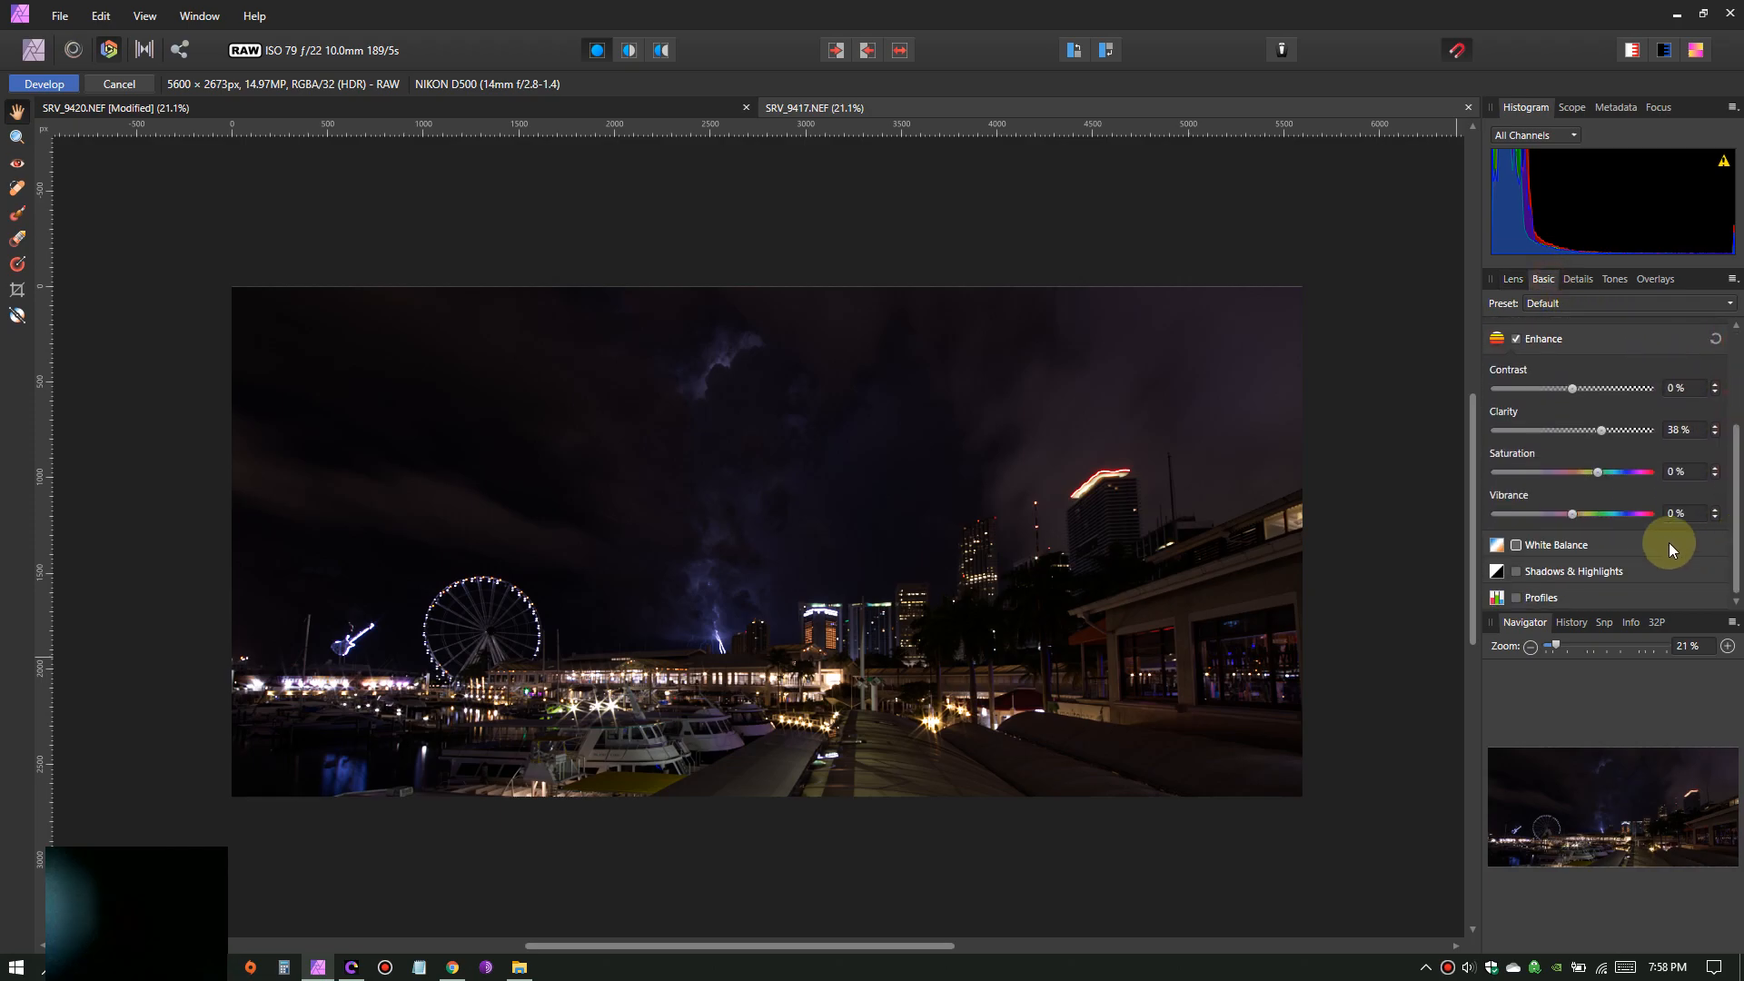
click(1515, 545)
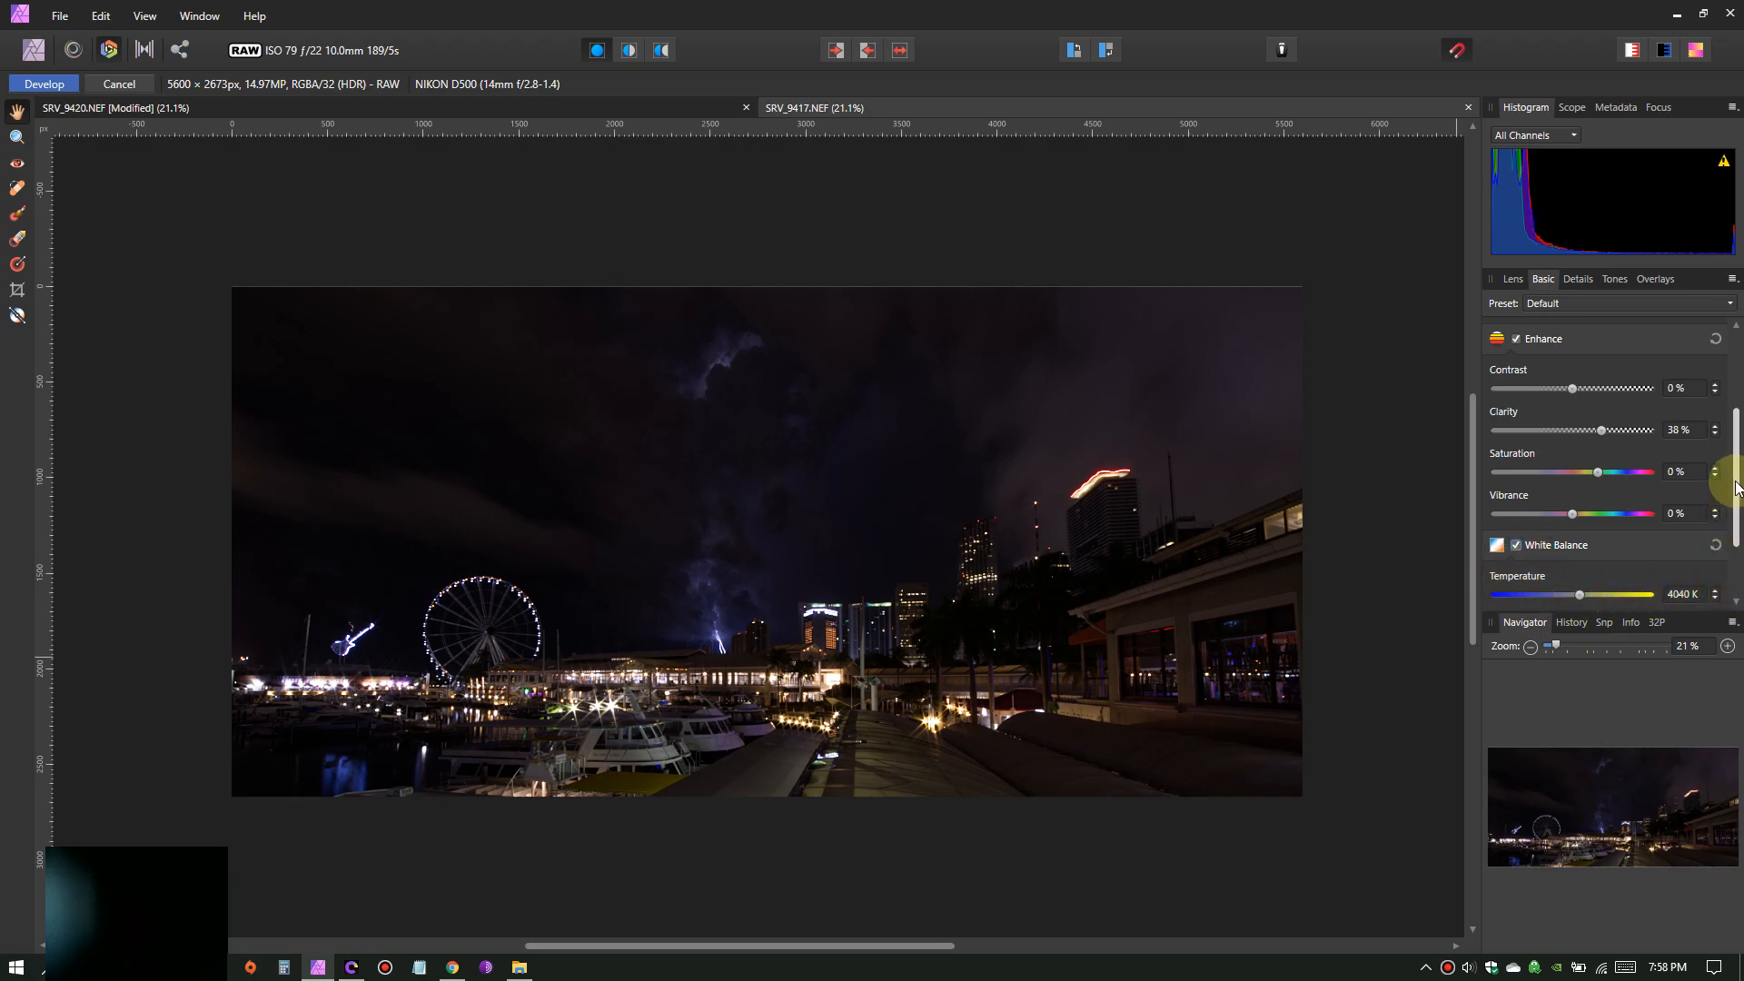
drag(1736, 495, 1734, 523)
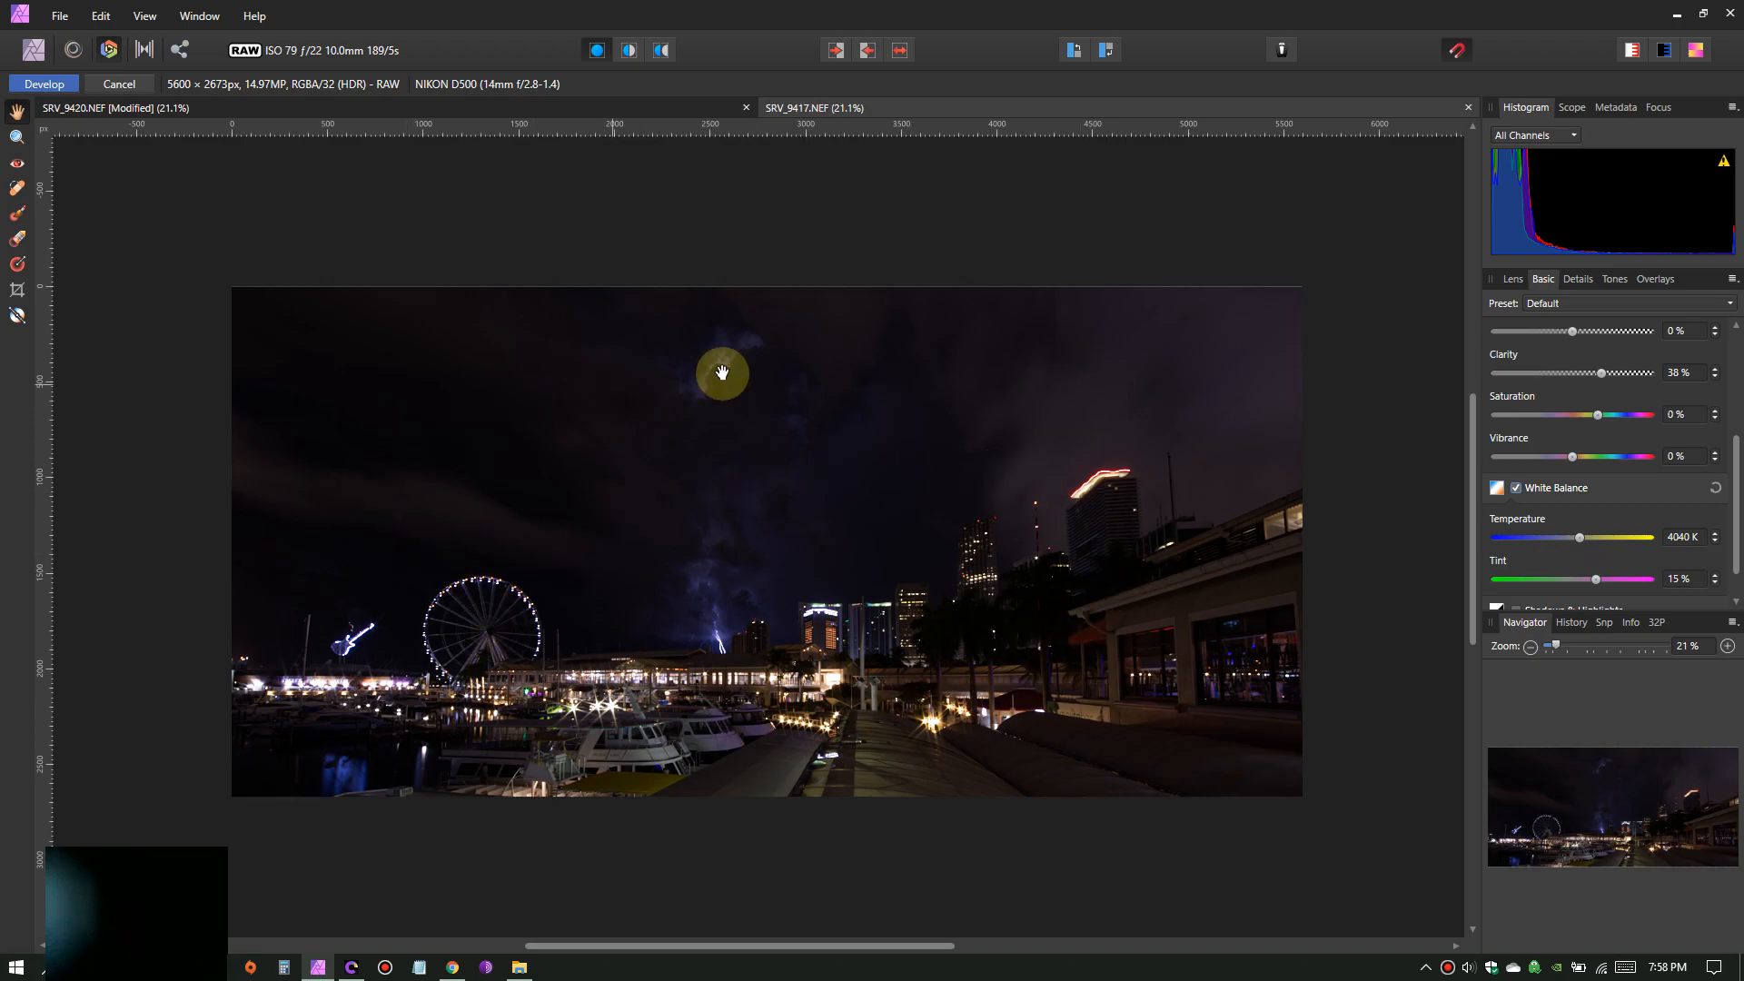
drag(1580, 541, 1587, 535)
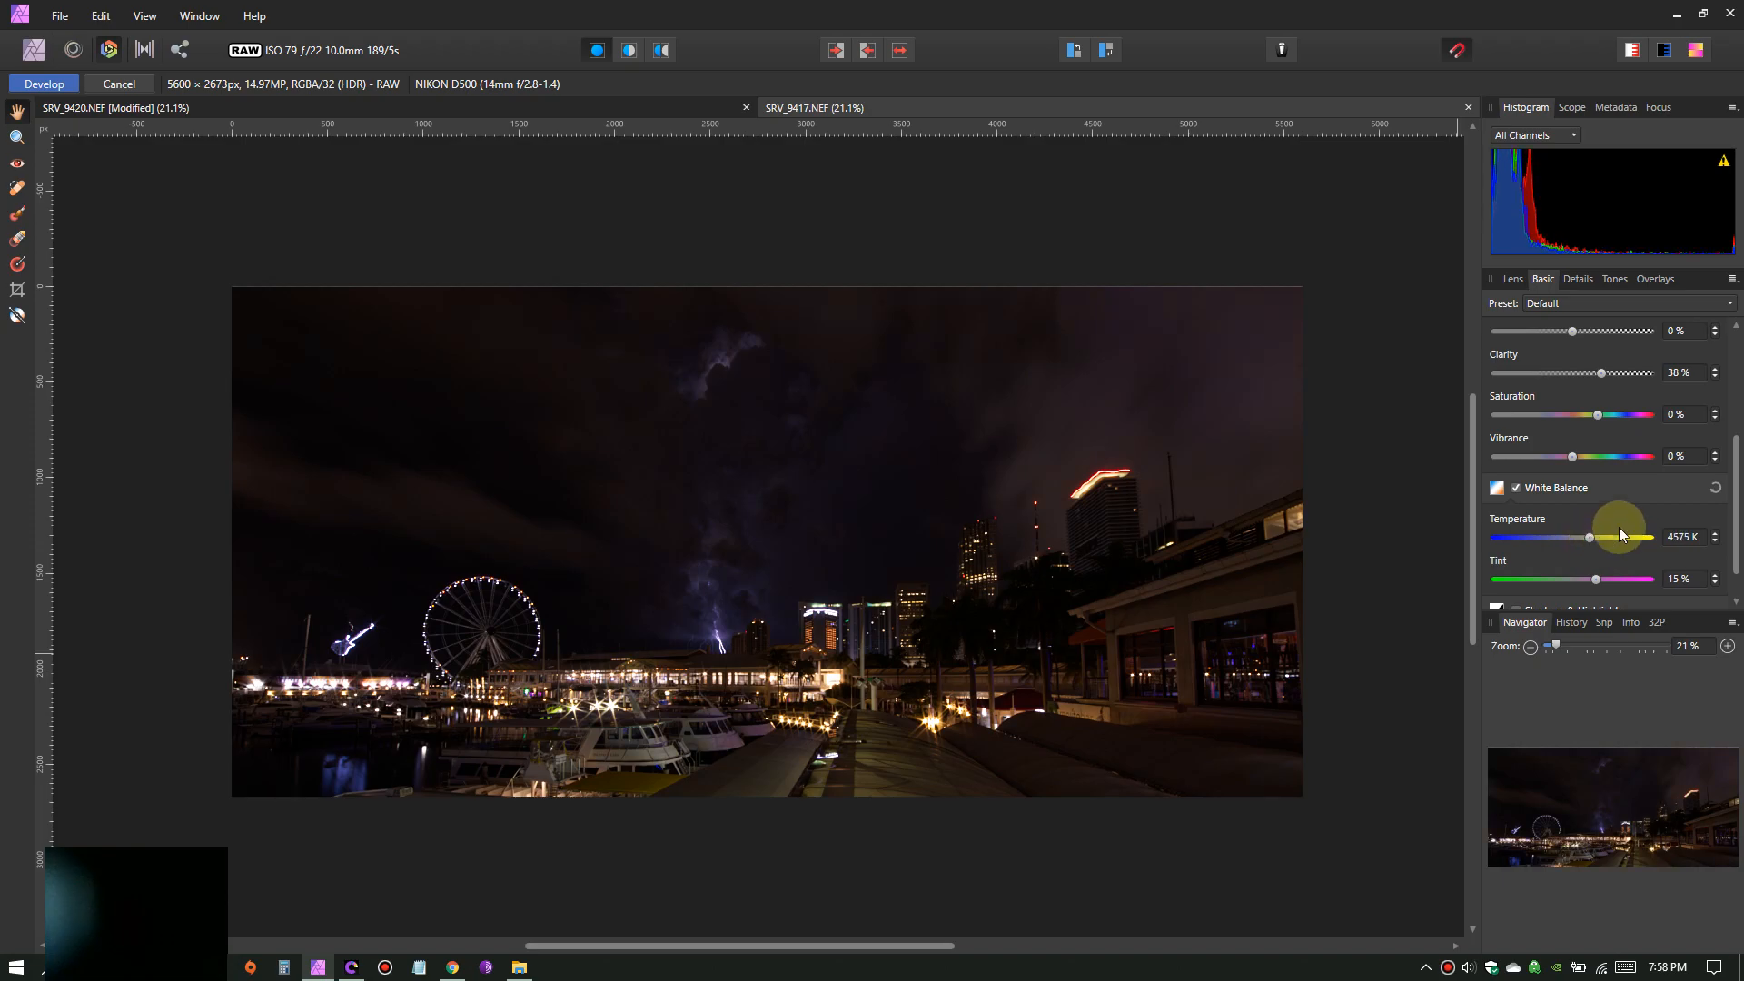
click(1715, 487)
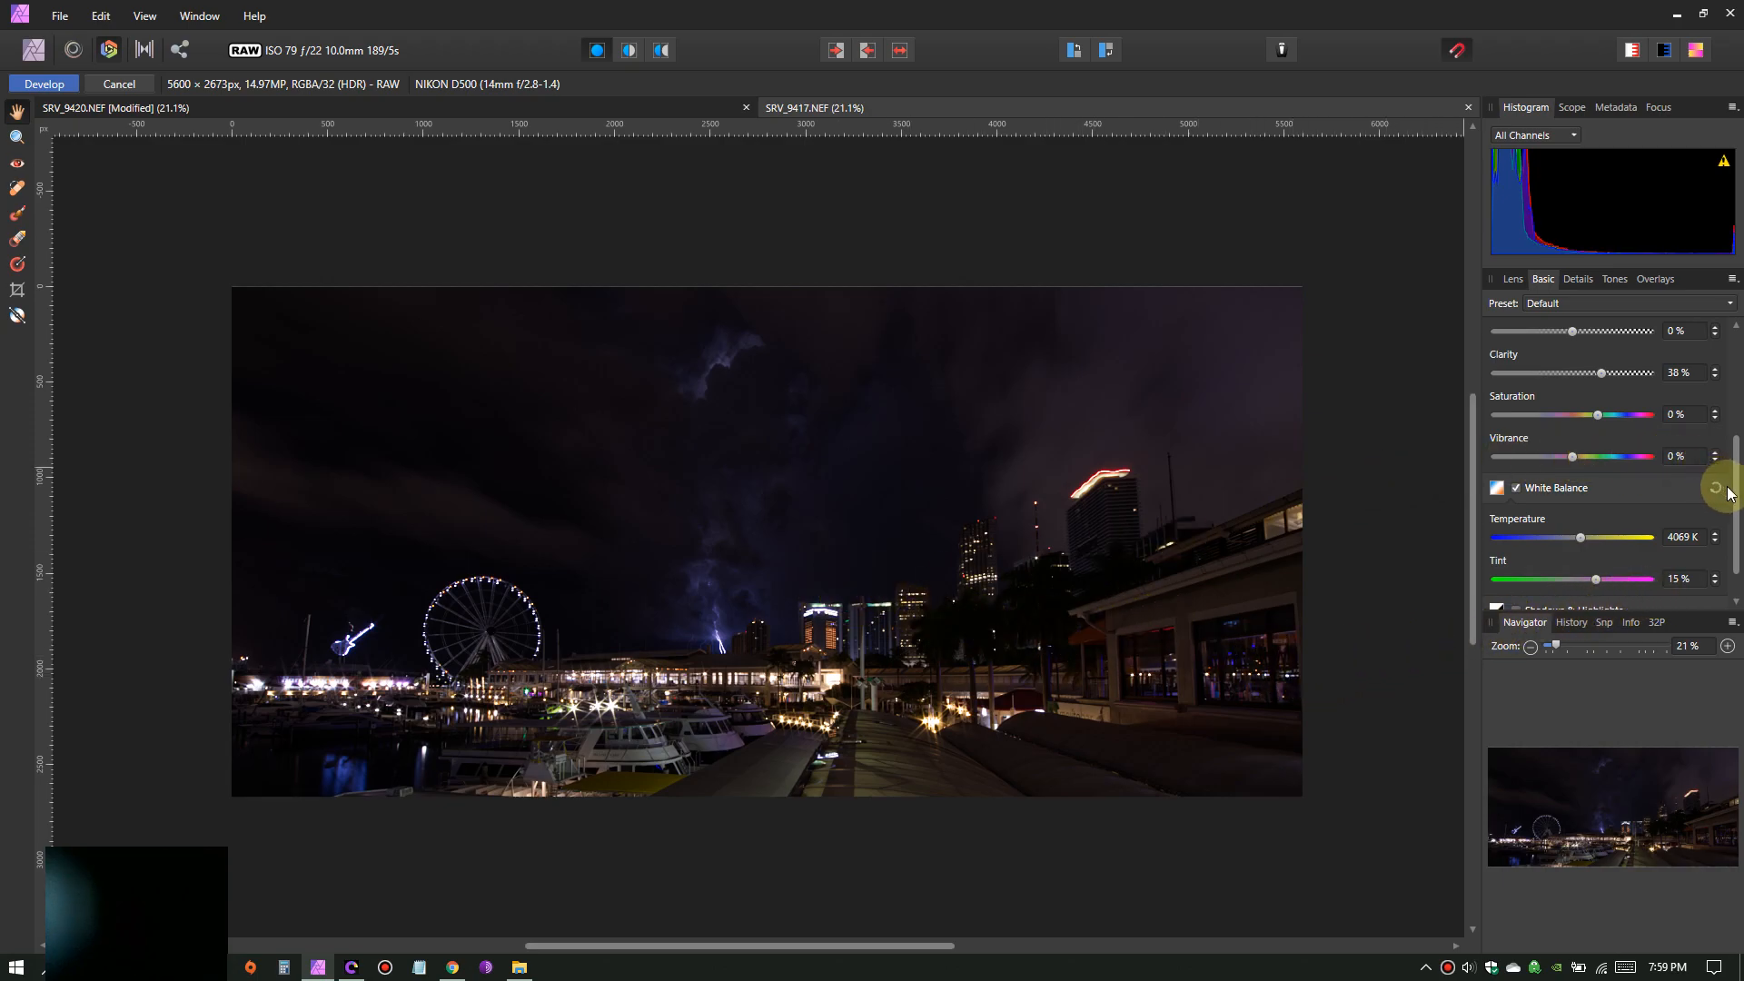
drag(1735, 498, 1736, 382)
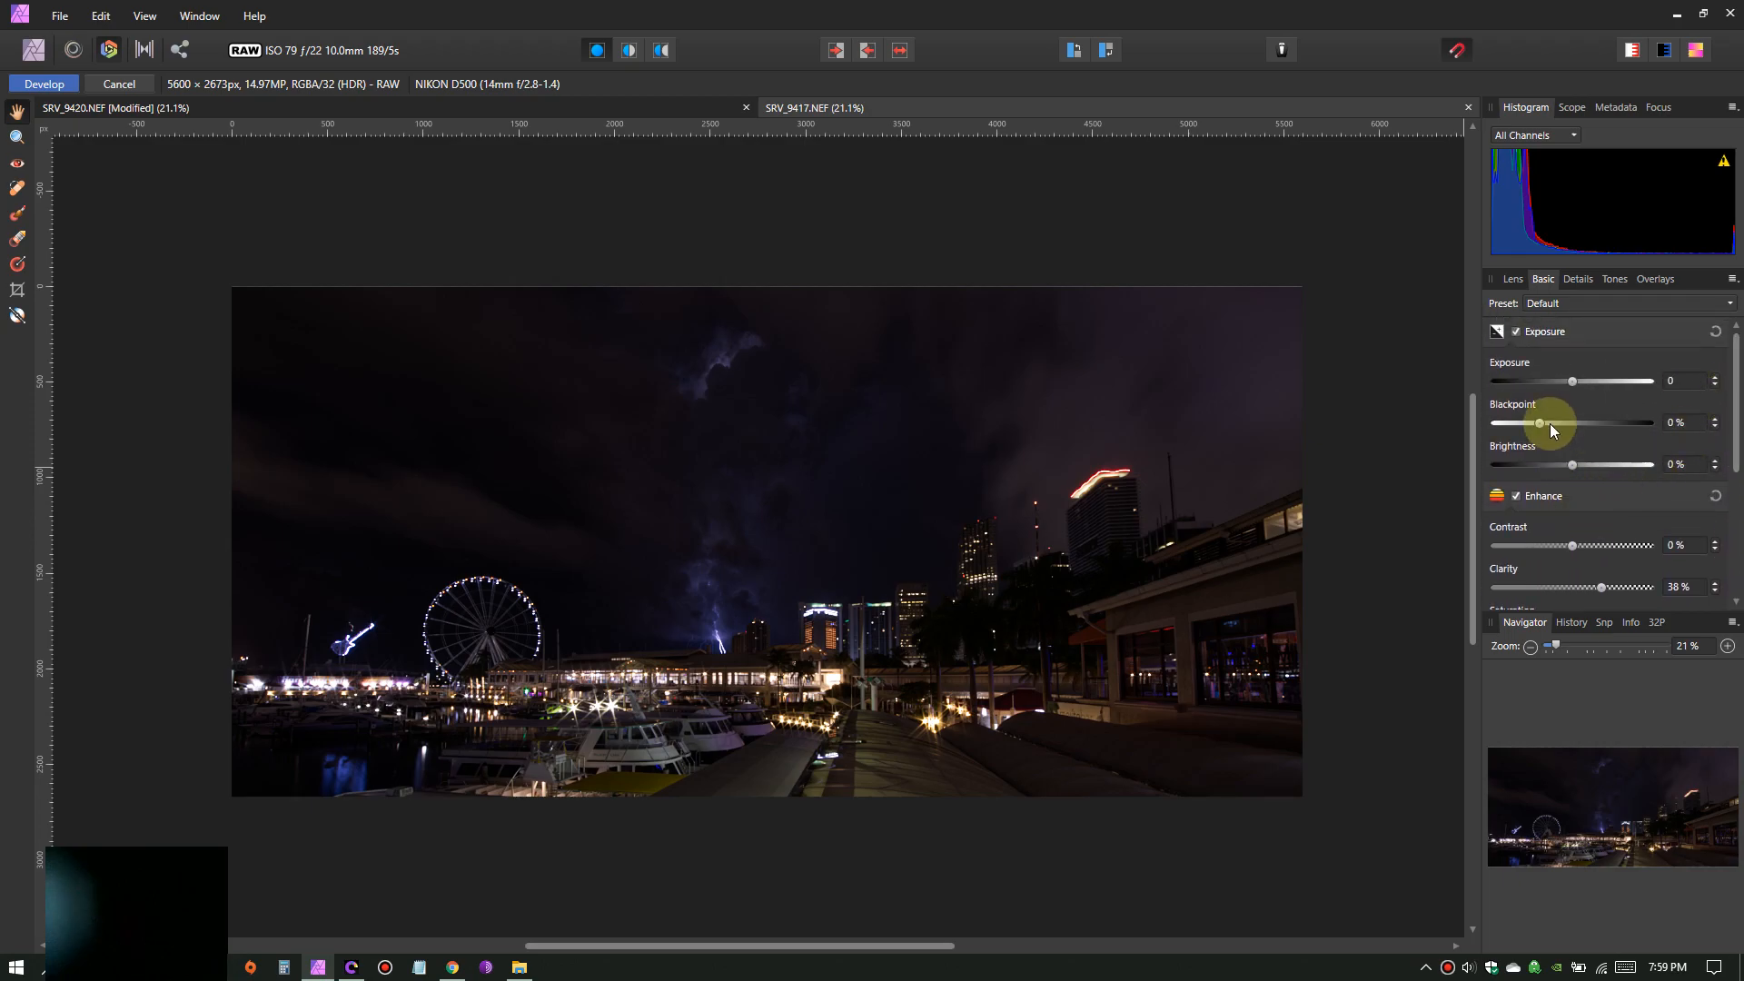
Set Blackpoint to -4% and Brightness to 6% in the Exposure section.
mouse_move(1540, 421)
mouse_down()
mouse_move(1555, 422)
mouse_move(1530, 424)
mouse_up()
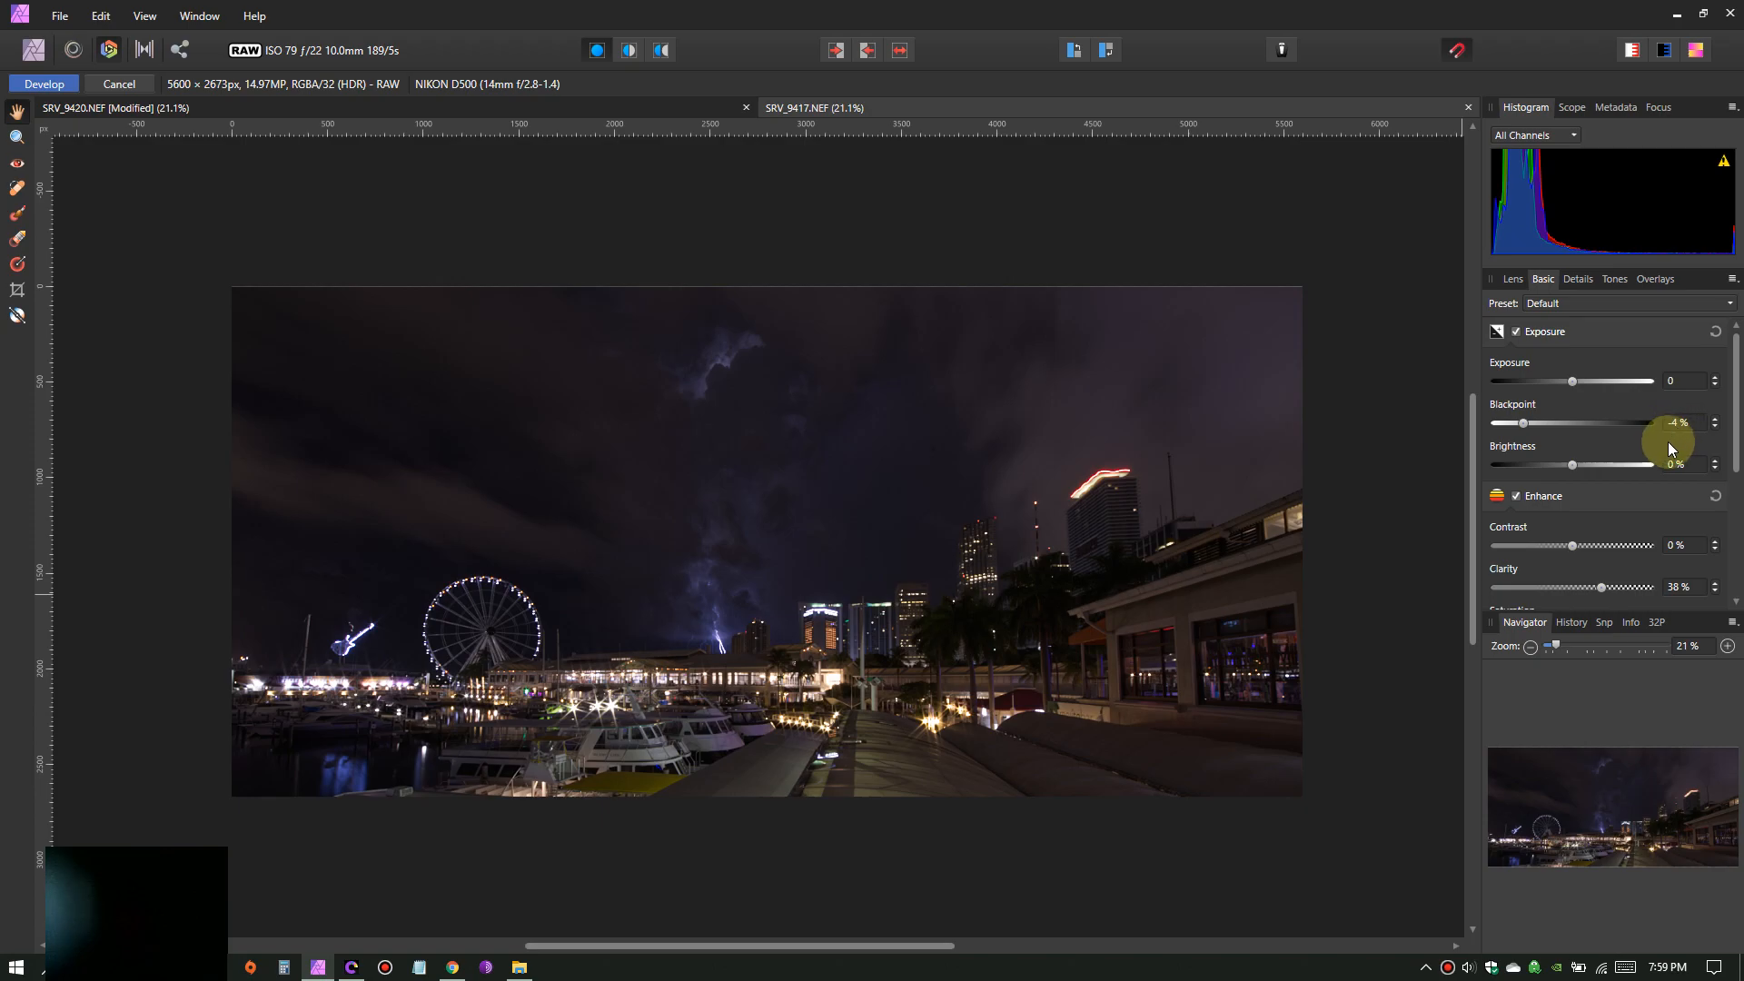
drag(1551, 471, 1594, 480)
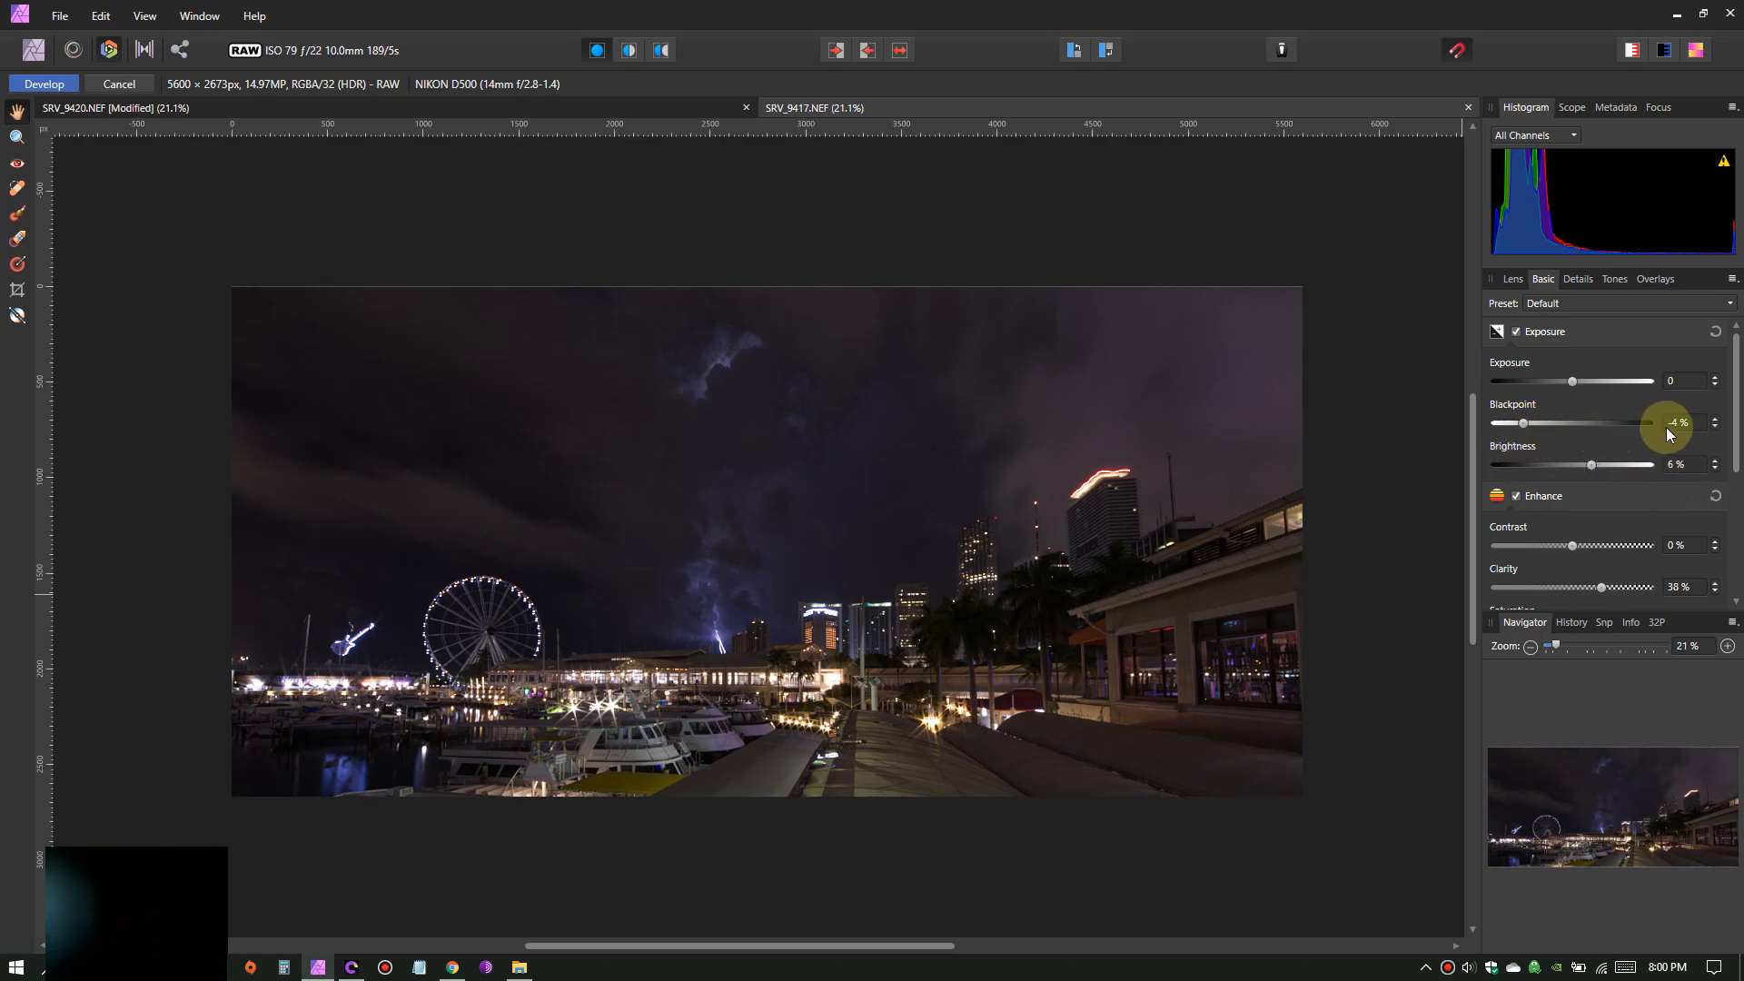
Zoom in and pan from the Ferris wheel and guitar sign across the marina skyline.
scroll(647, 633, up, 2)
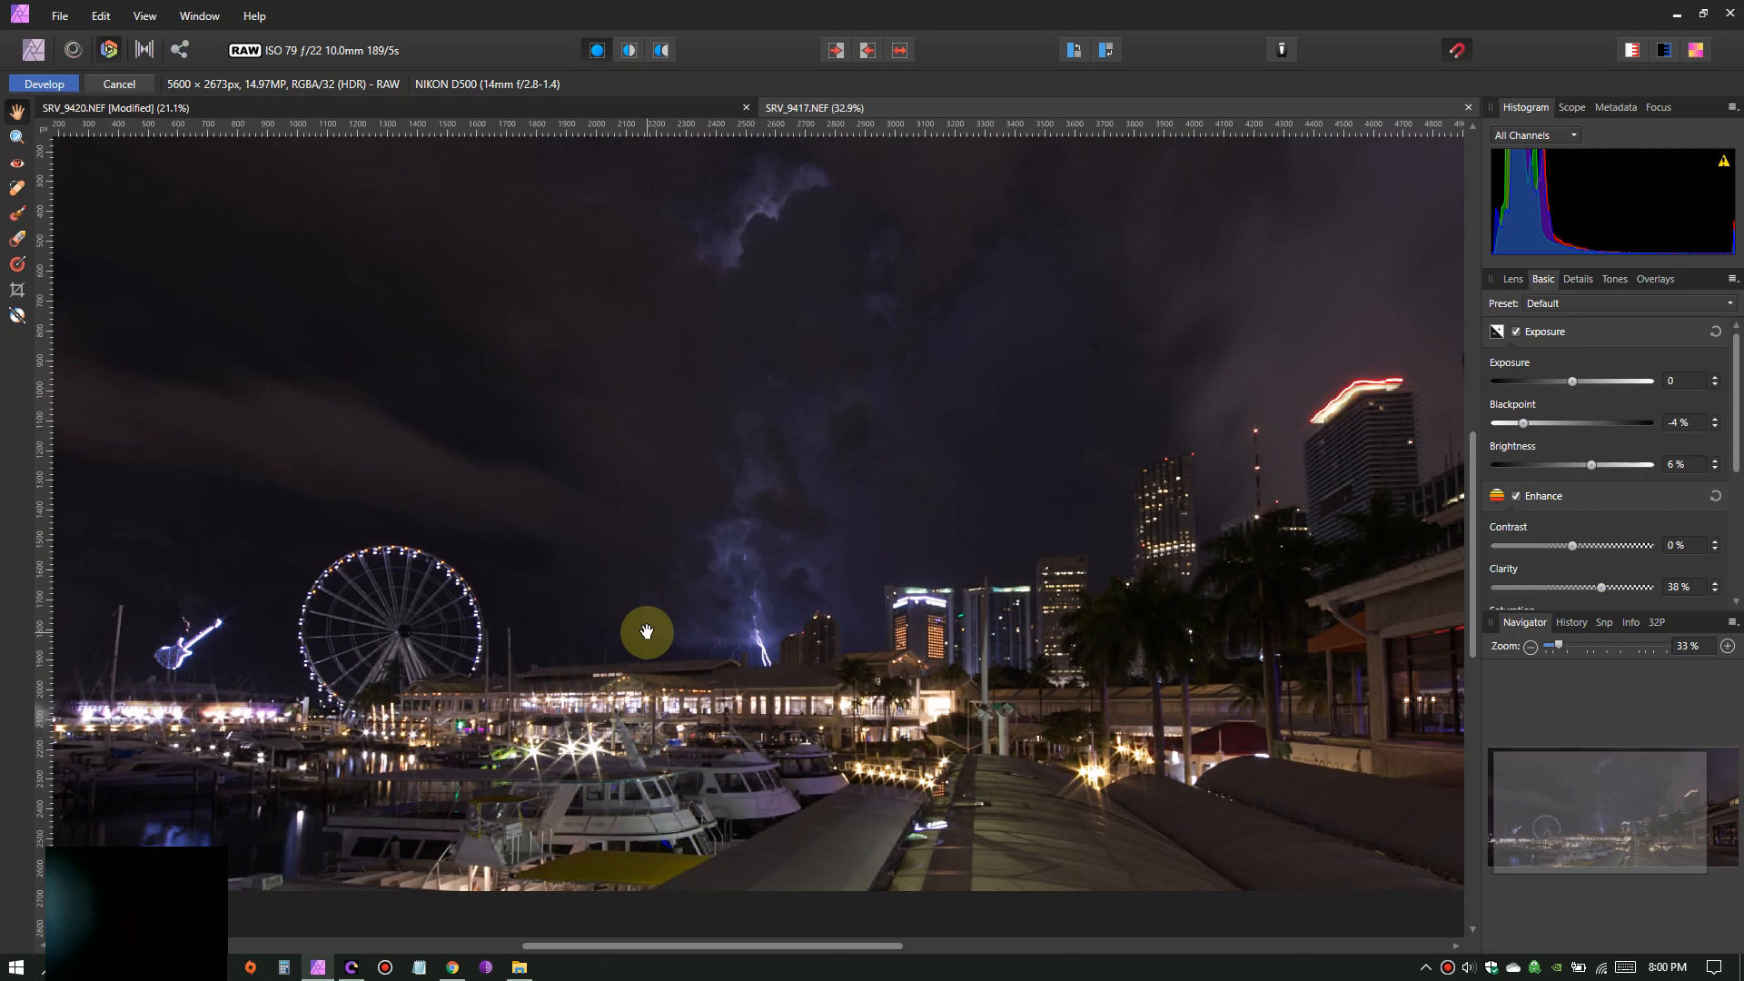
scroll(751, 635, up, 1)
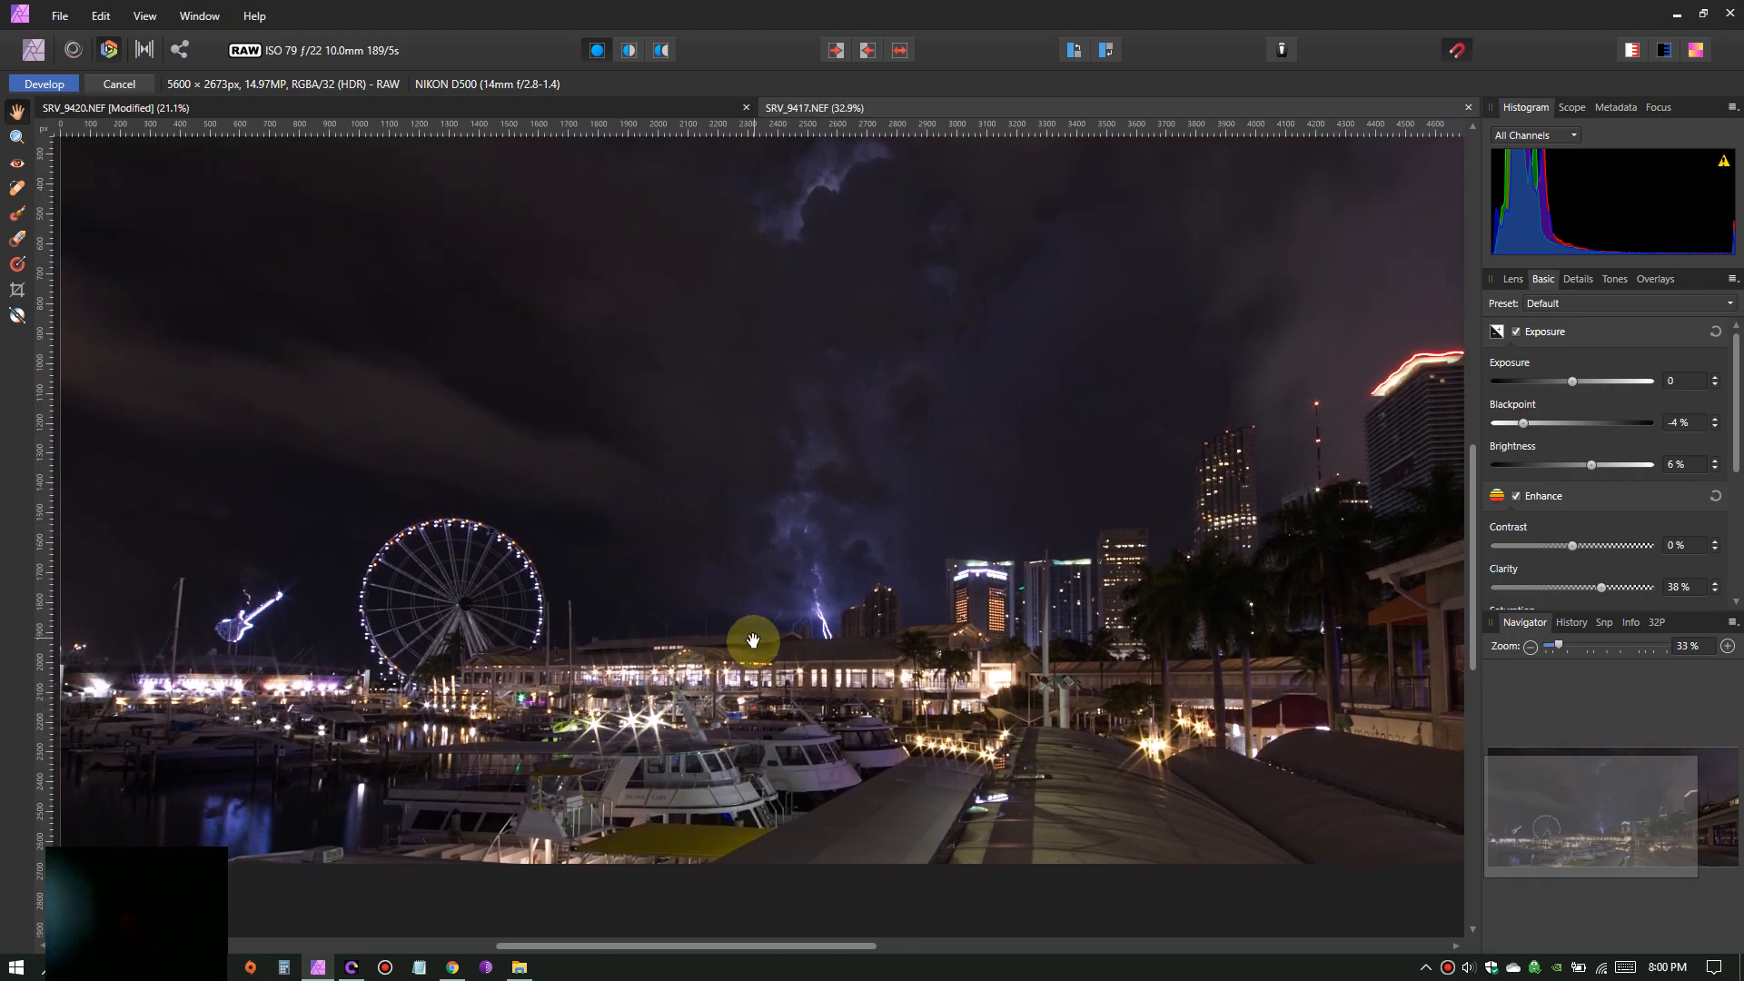
scroll(756, 631, up, 1)
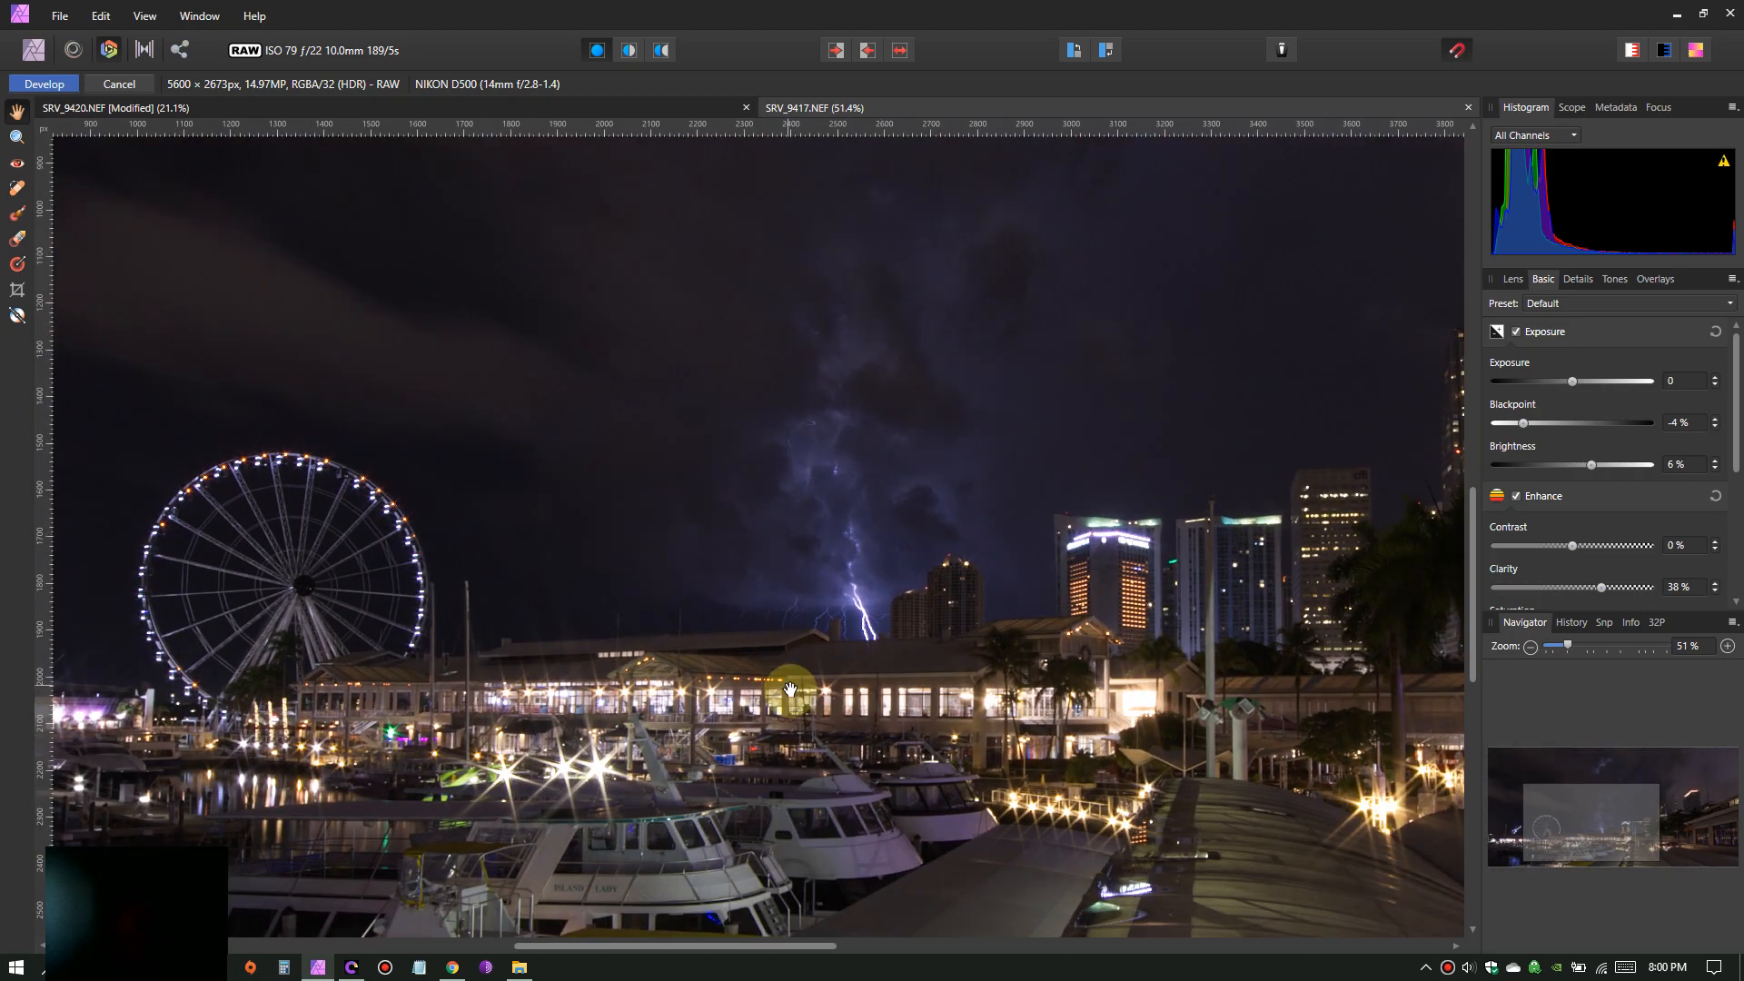
drag(793, 730, 712, 591)
drag(631, 662, 853, 669)
drag(646, 580, 728, 669)
drag(1013, 589, 720, 665)
Centre on the lightning bolt and lit tower, zoom back out, and show the Details settings.
drag(989, 557, 711, 678)
drag(942, 539, 754, 607)
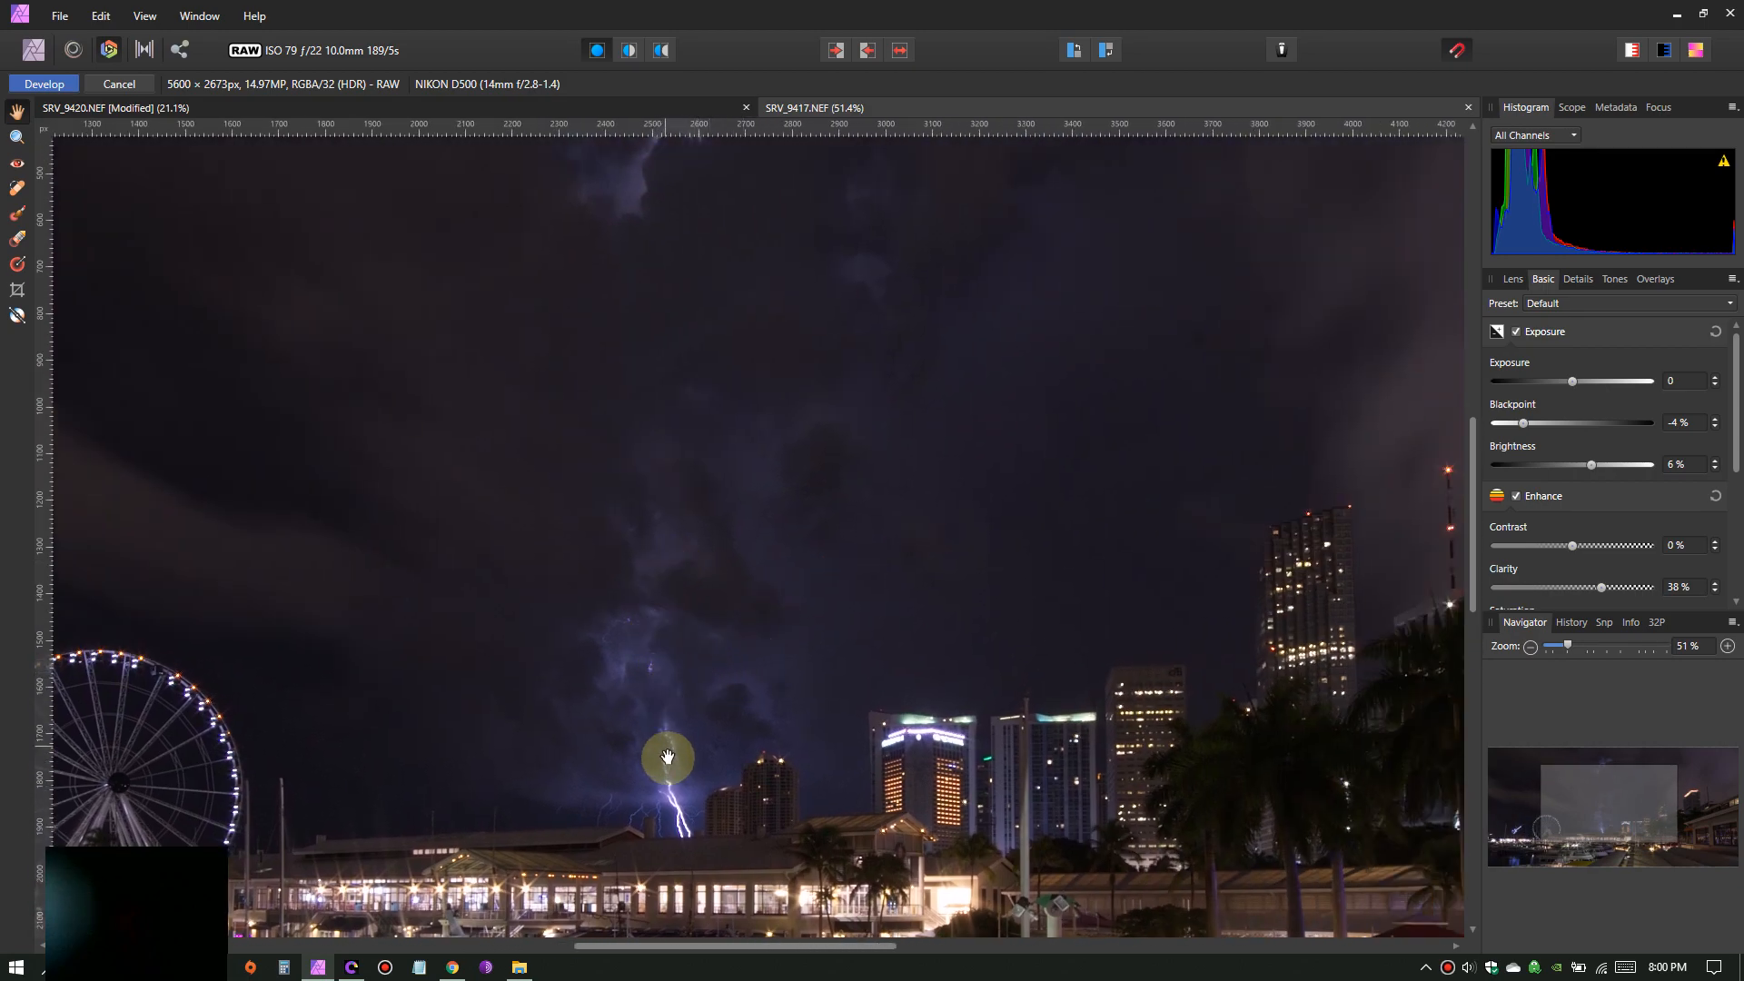
drag(1022, 586, 605, 753)
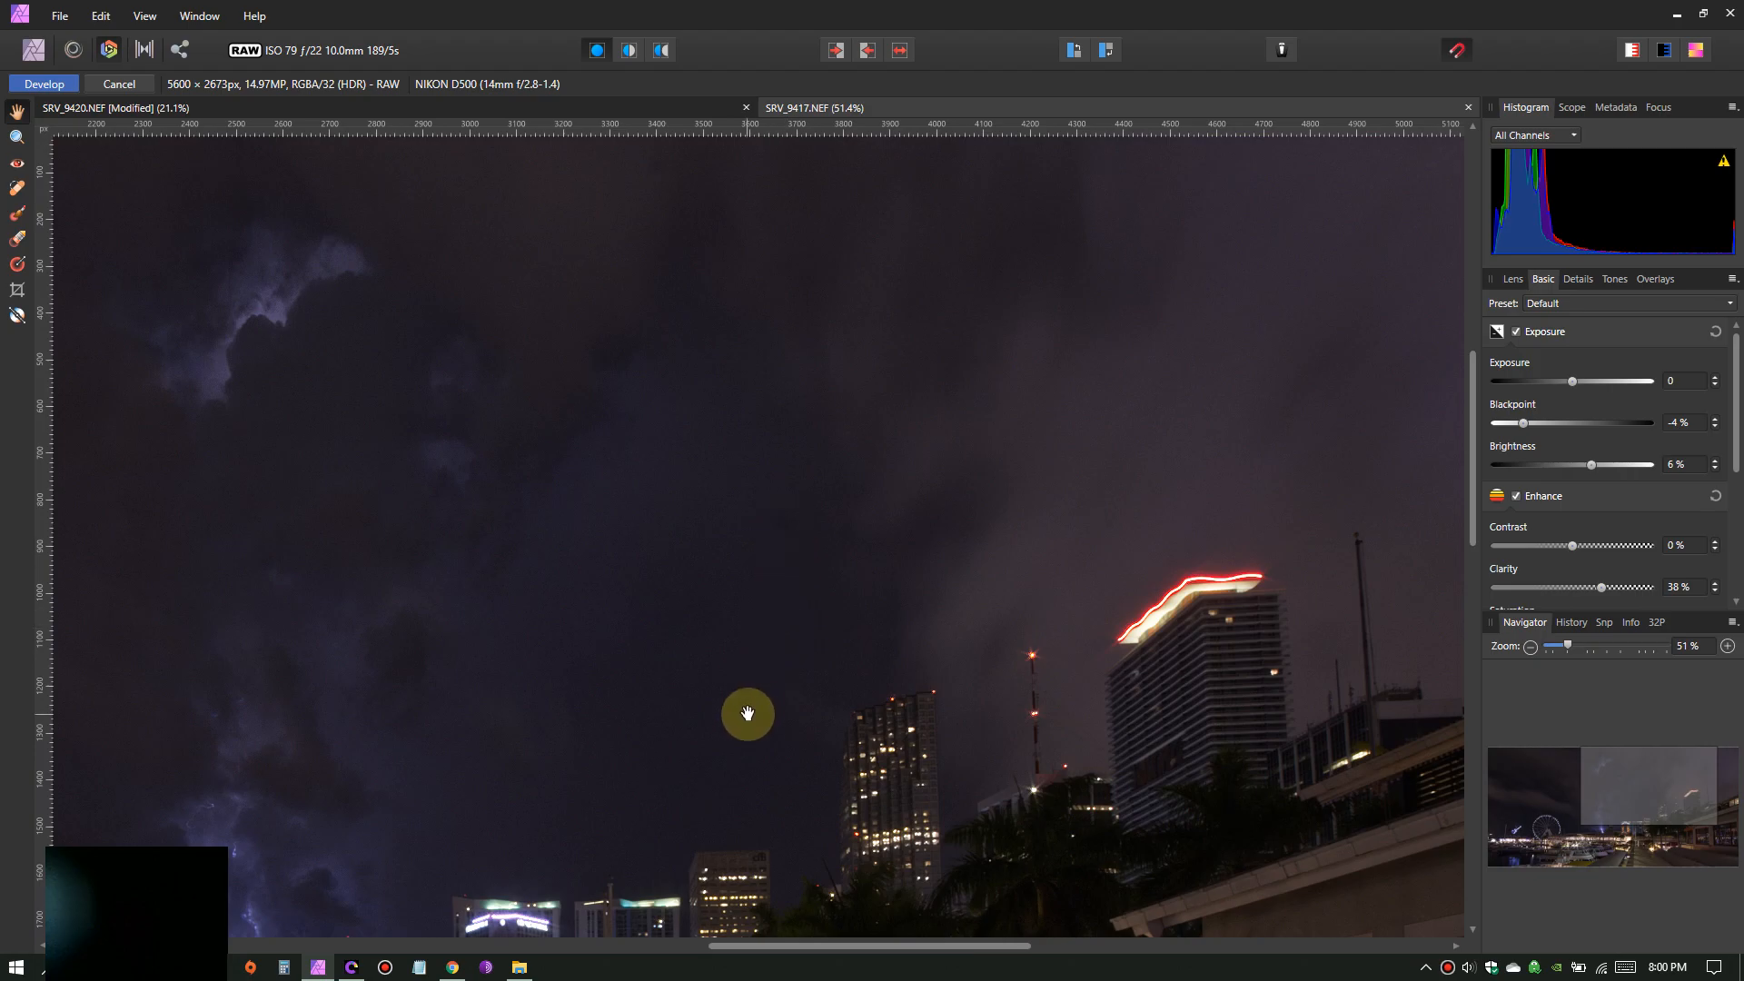
scroll(734, 708, down, 3)
drag(739, 712, 963, 493)
scroll(1006, 485, down, 1)
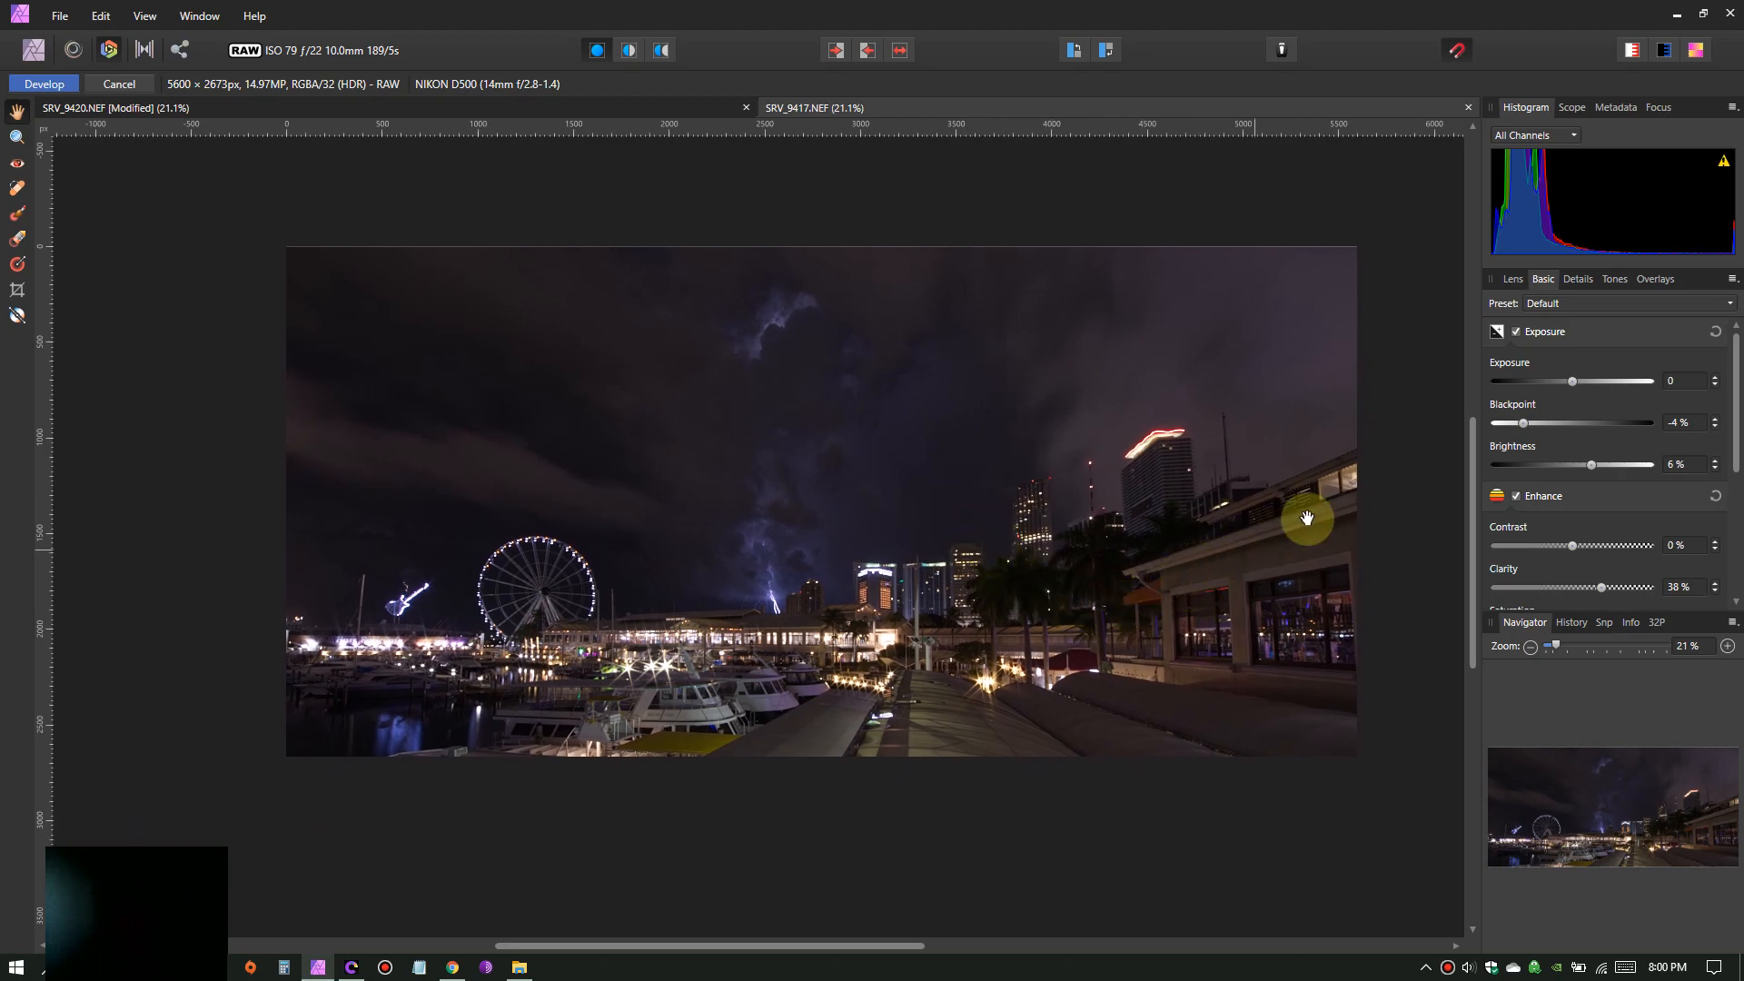
click(1578, 279)
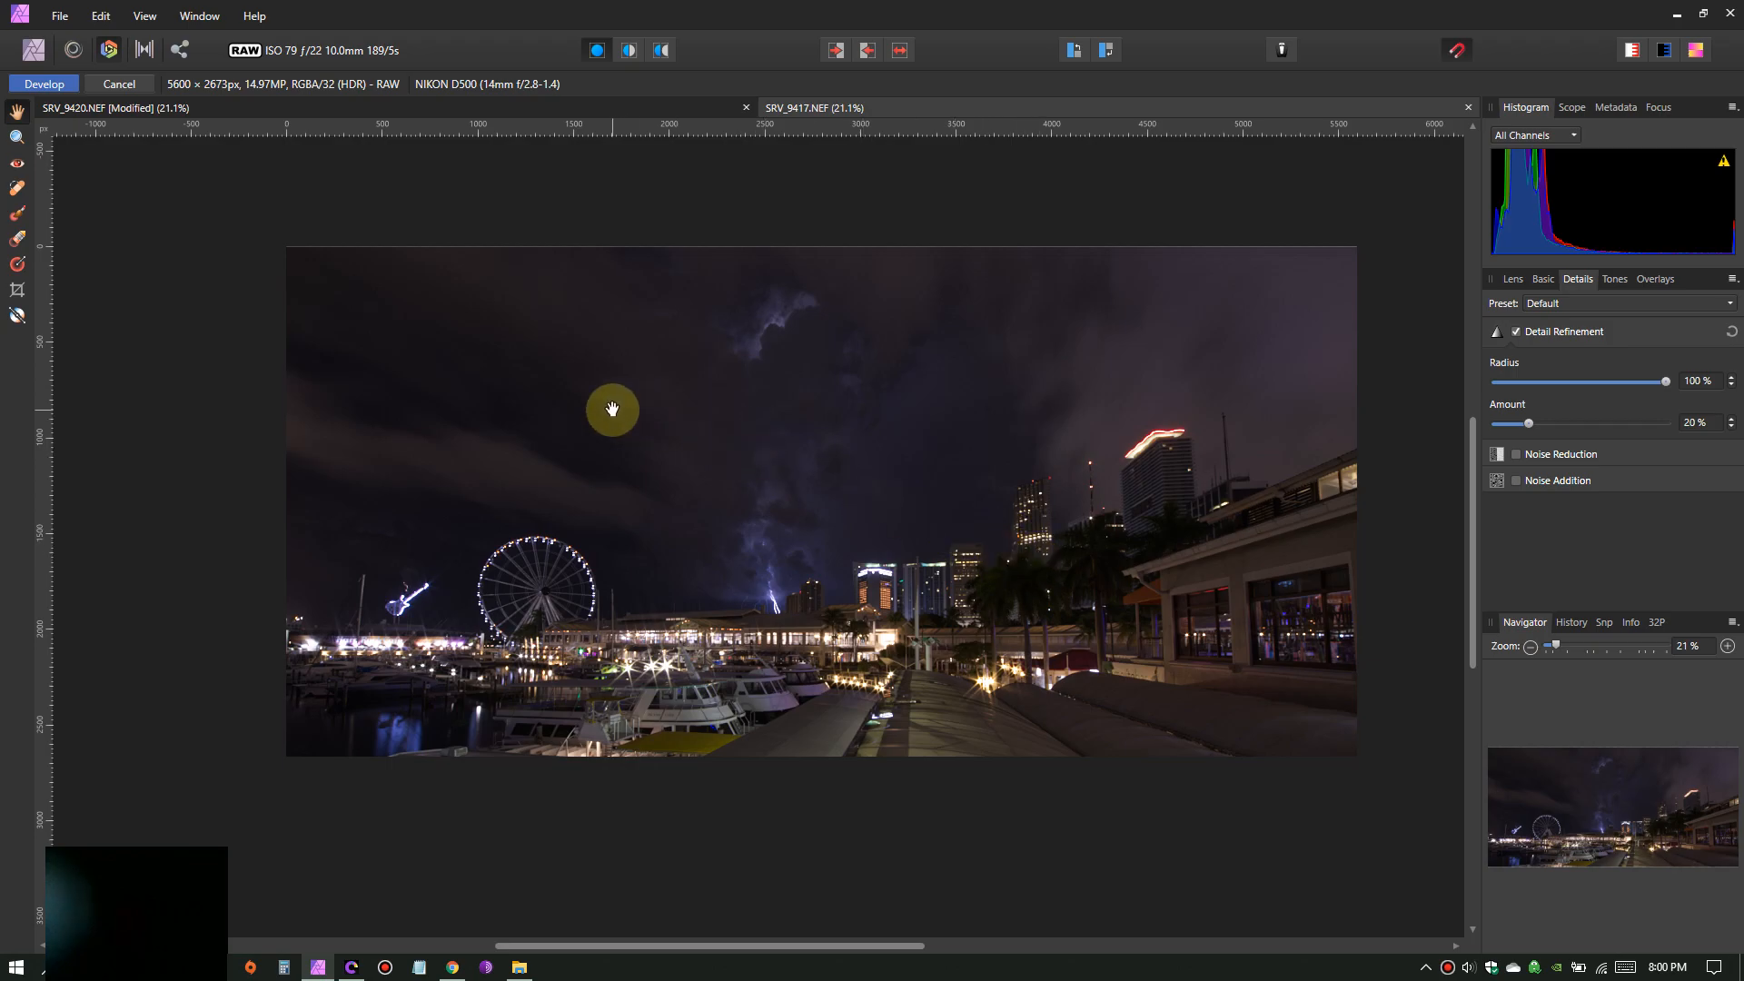
Apply the RAW development, zoom to the guitar sign and Ferris wheel, and open Filters > Colors.
click(56, 85)
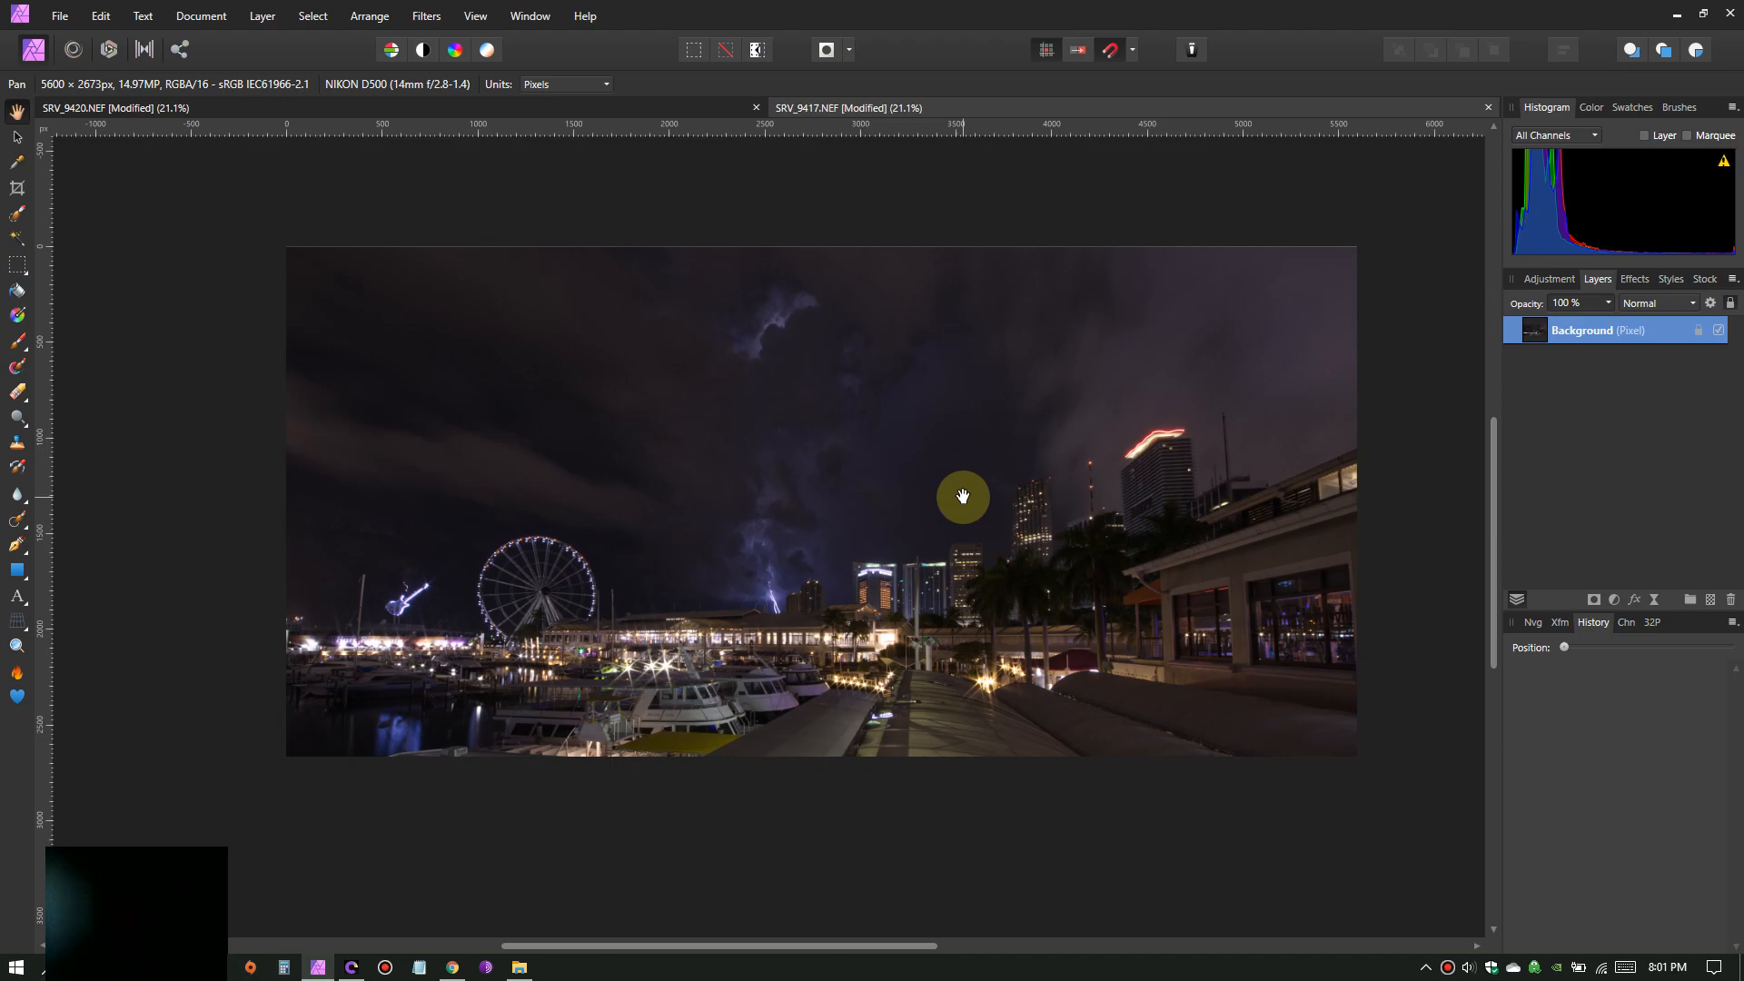
scroll(417, 669, up, 6)
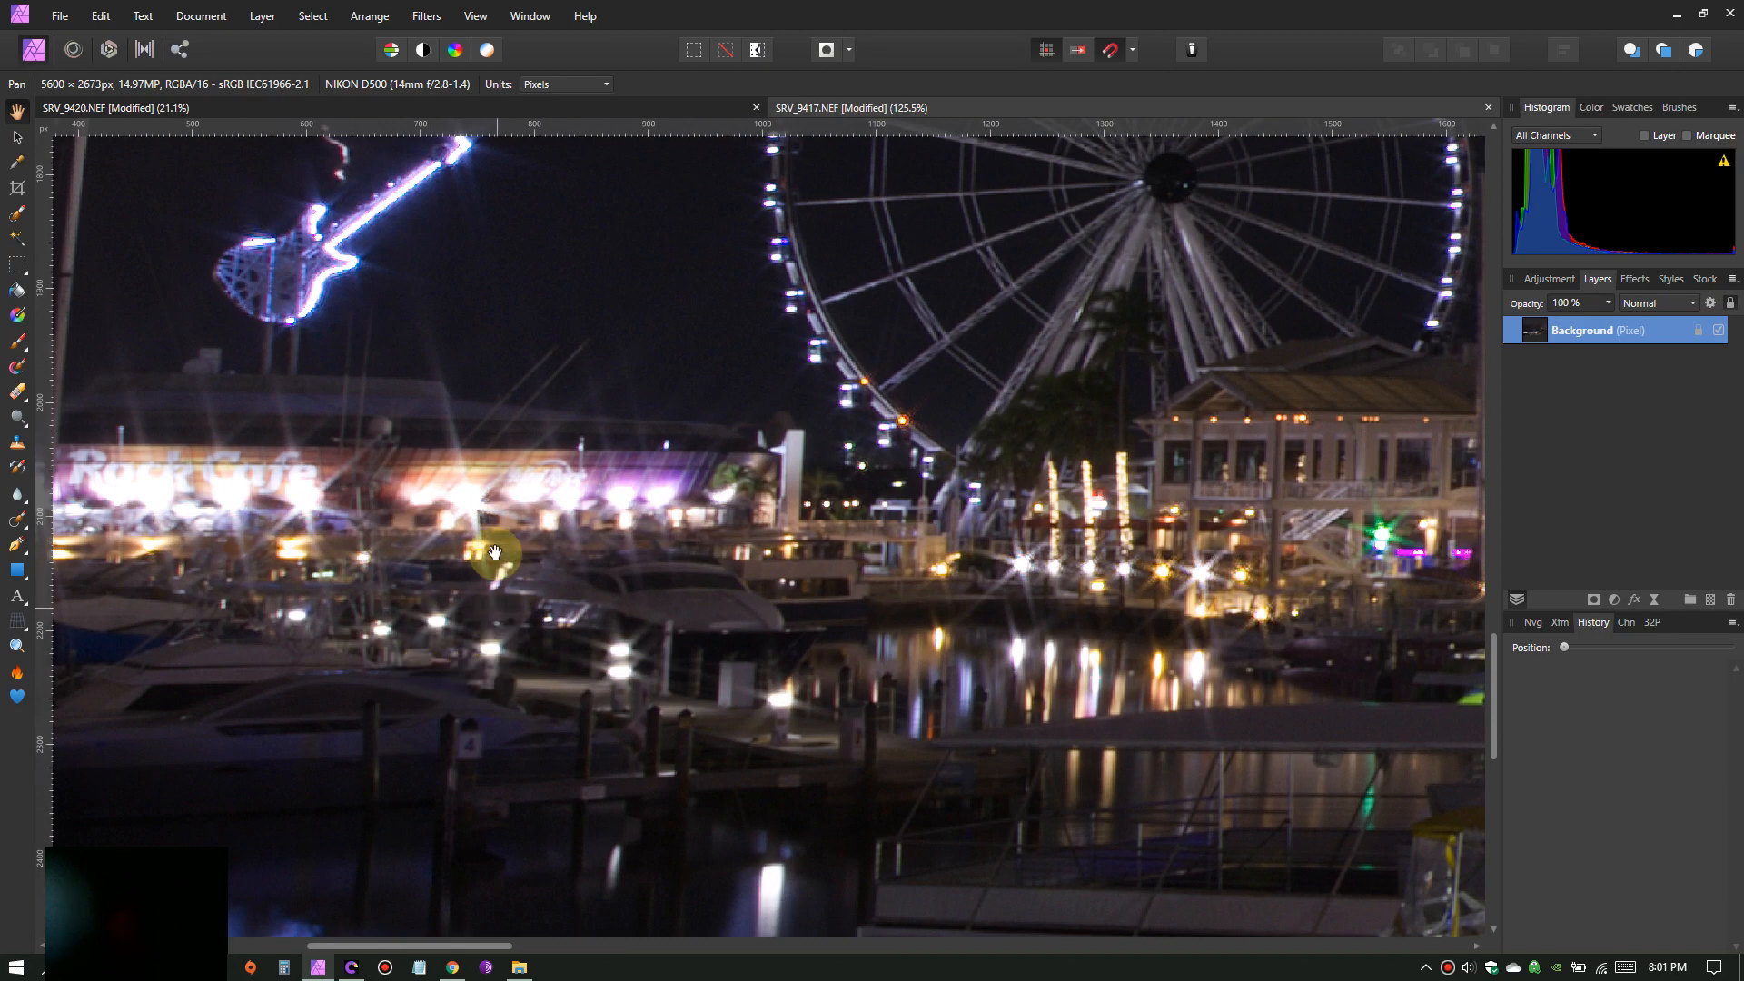
drag(496, 579, 715, 682)
drag(575, 471, 471, 643)
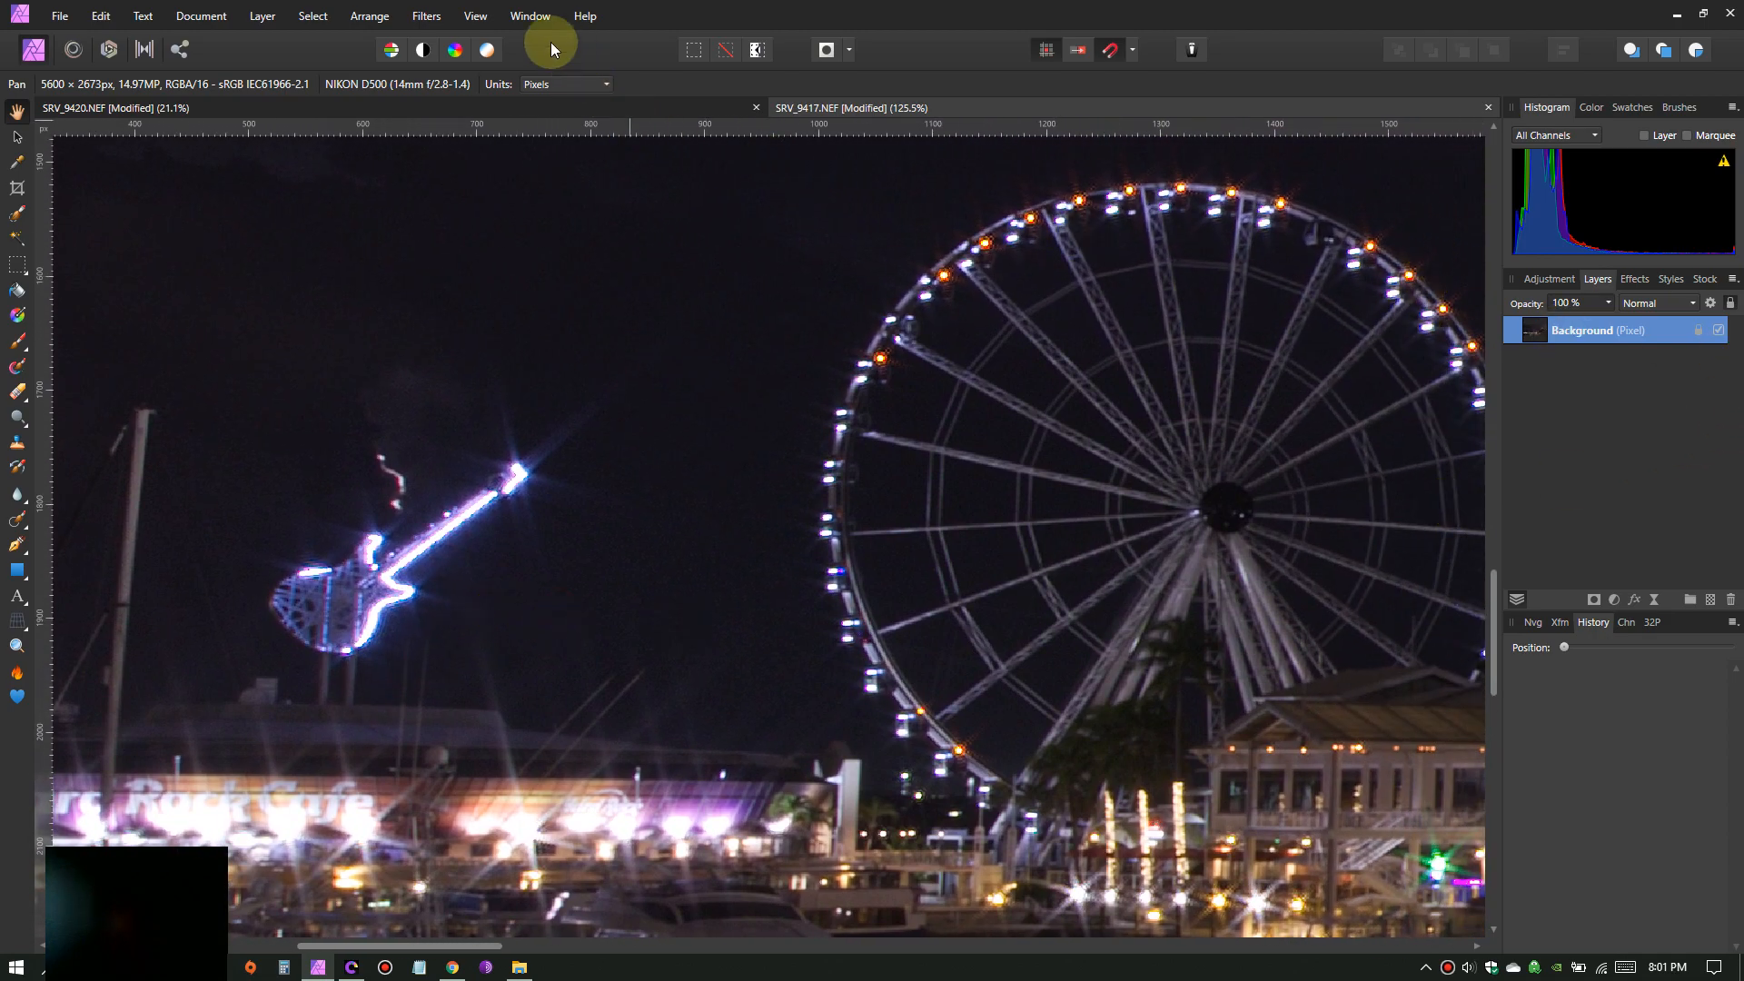
click(424, 16)
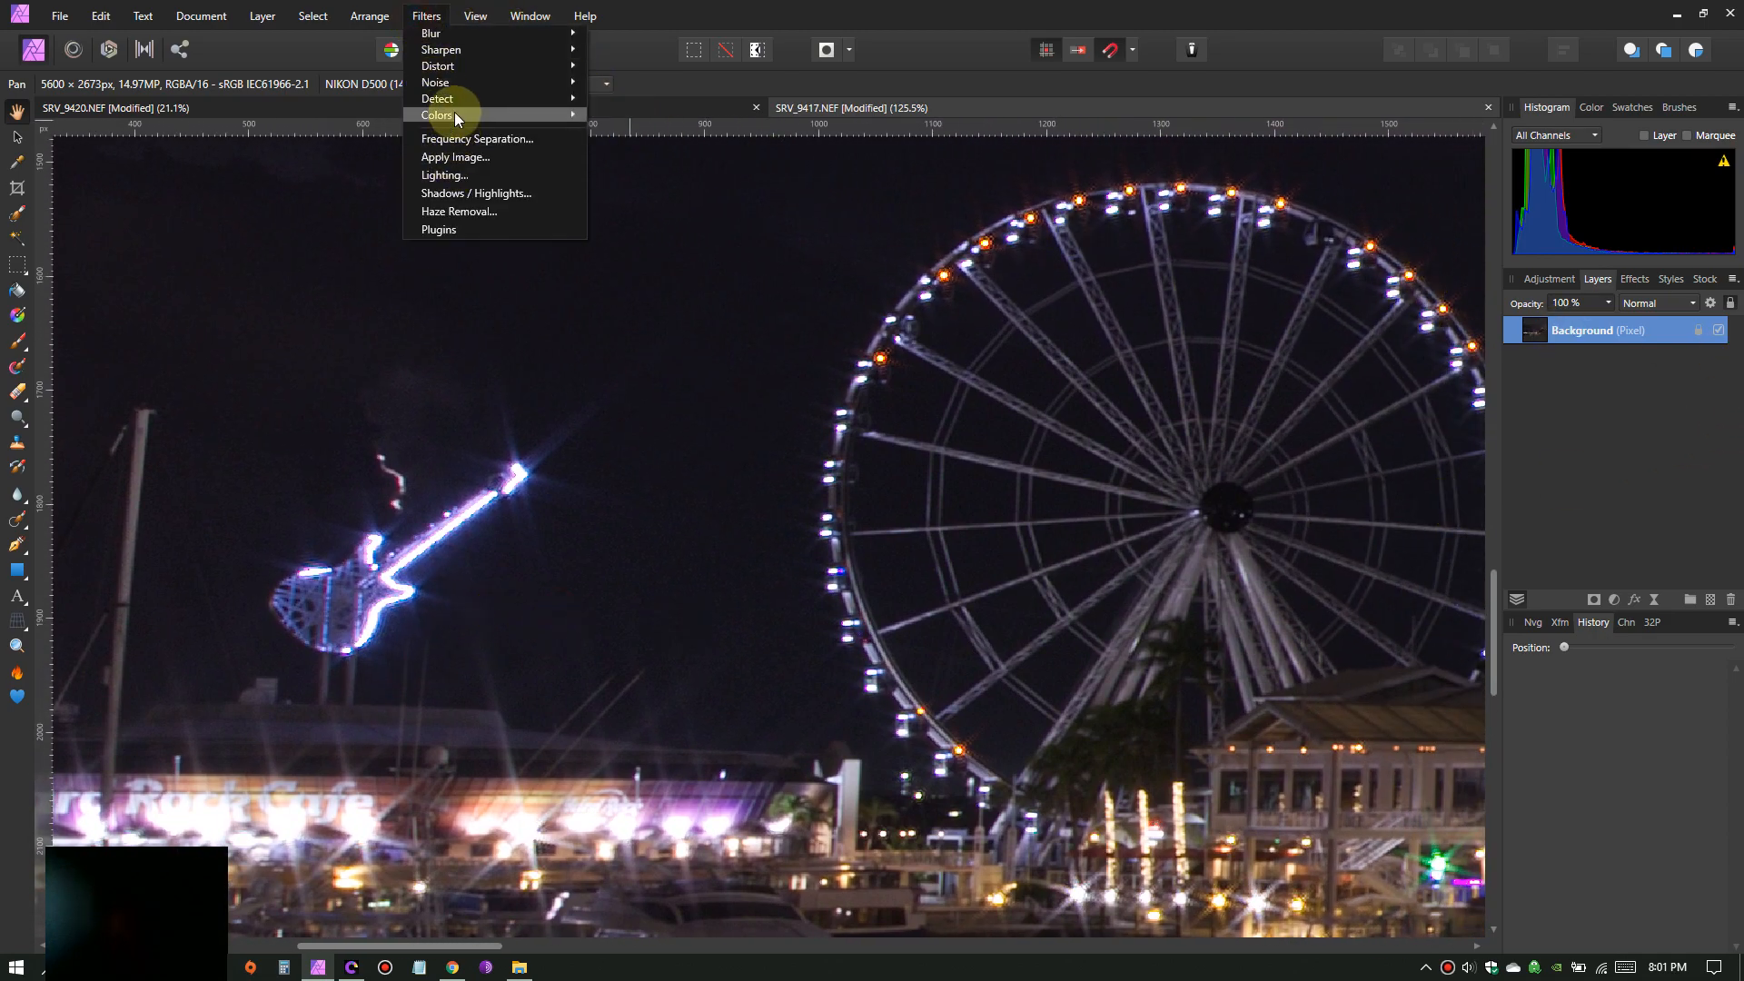
mouse_move(455, 115)
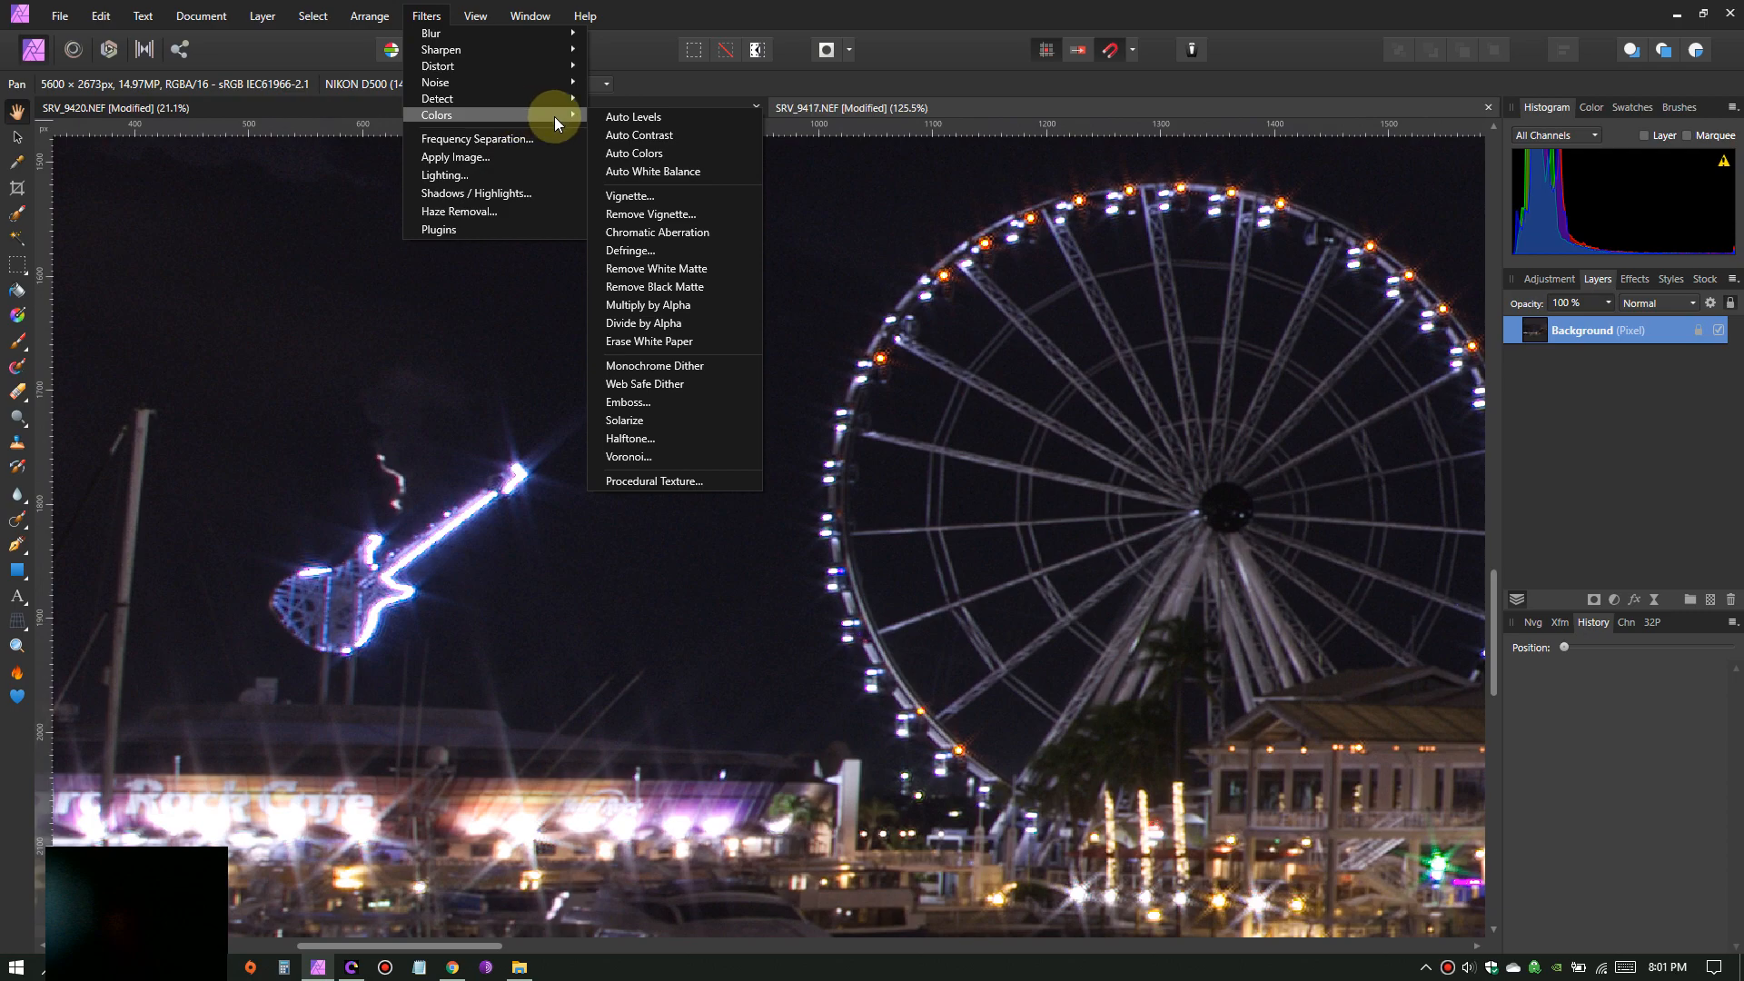
Open the Defringe filter, set the fringe hue toward magenta-pink, and test different Tolerance levels.
click(652, 251)
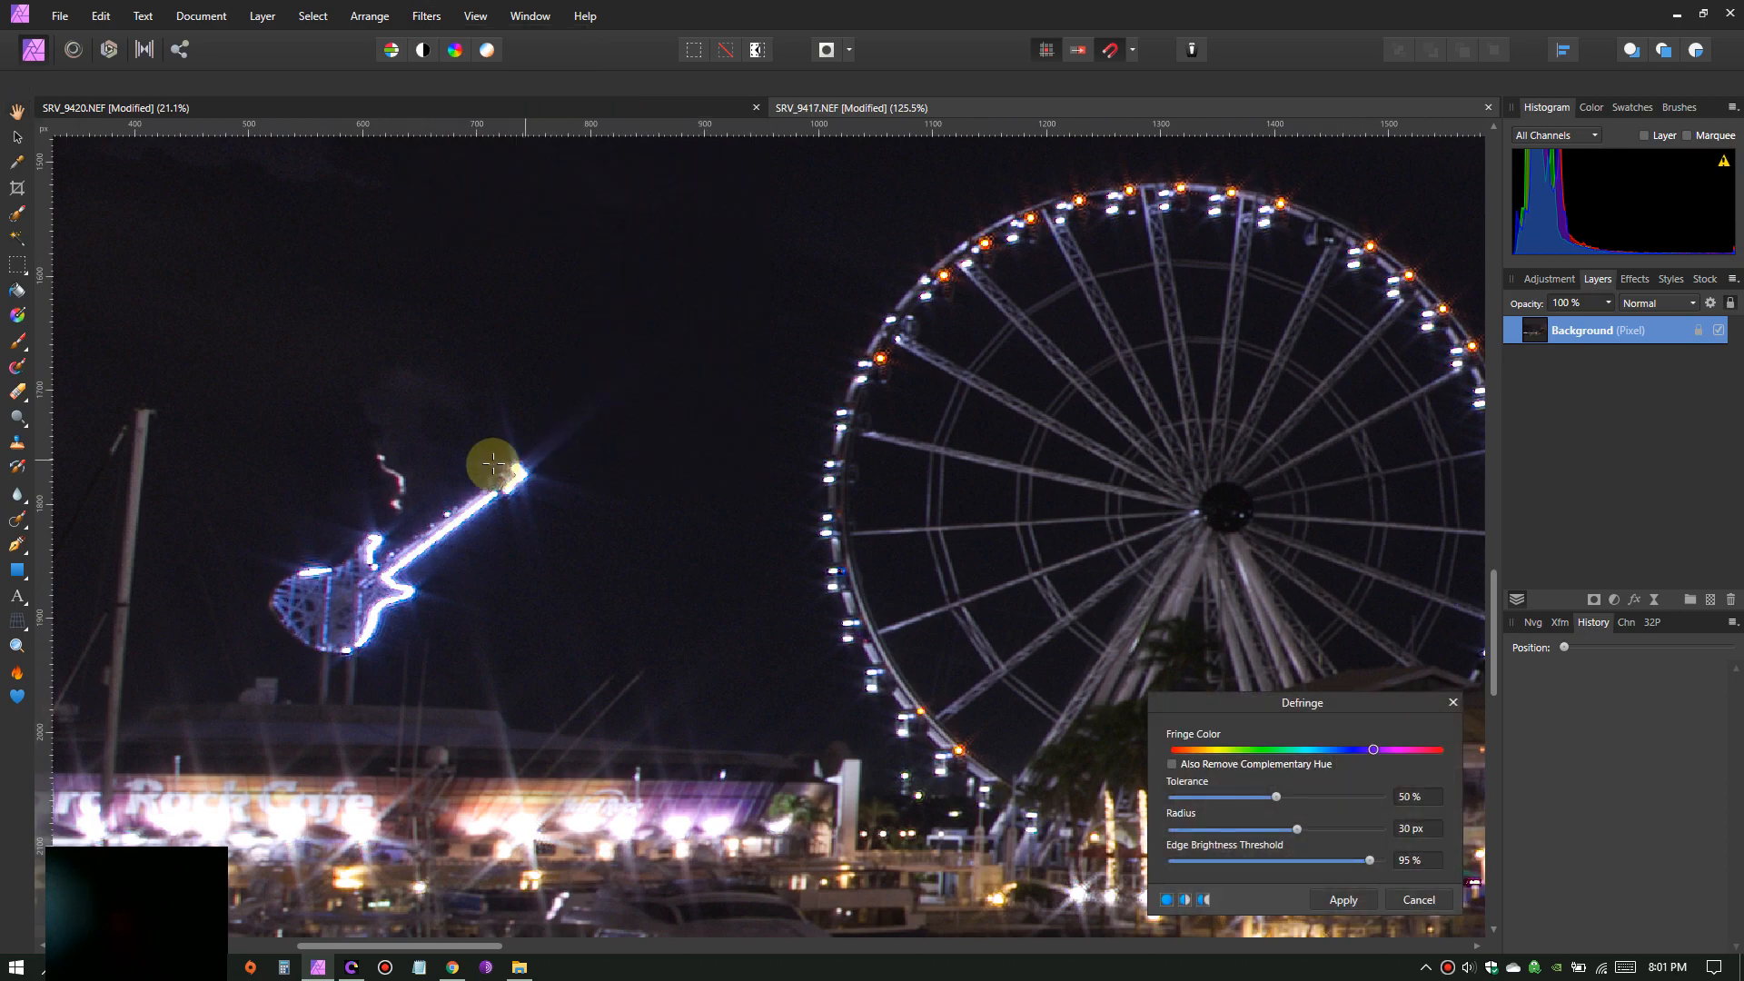
scroll(412, 514, up, 1)
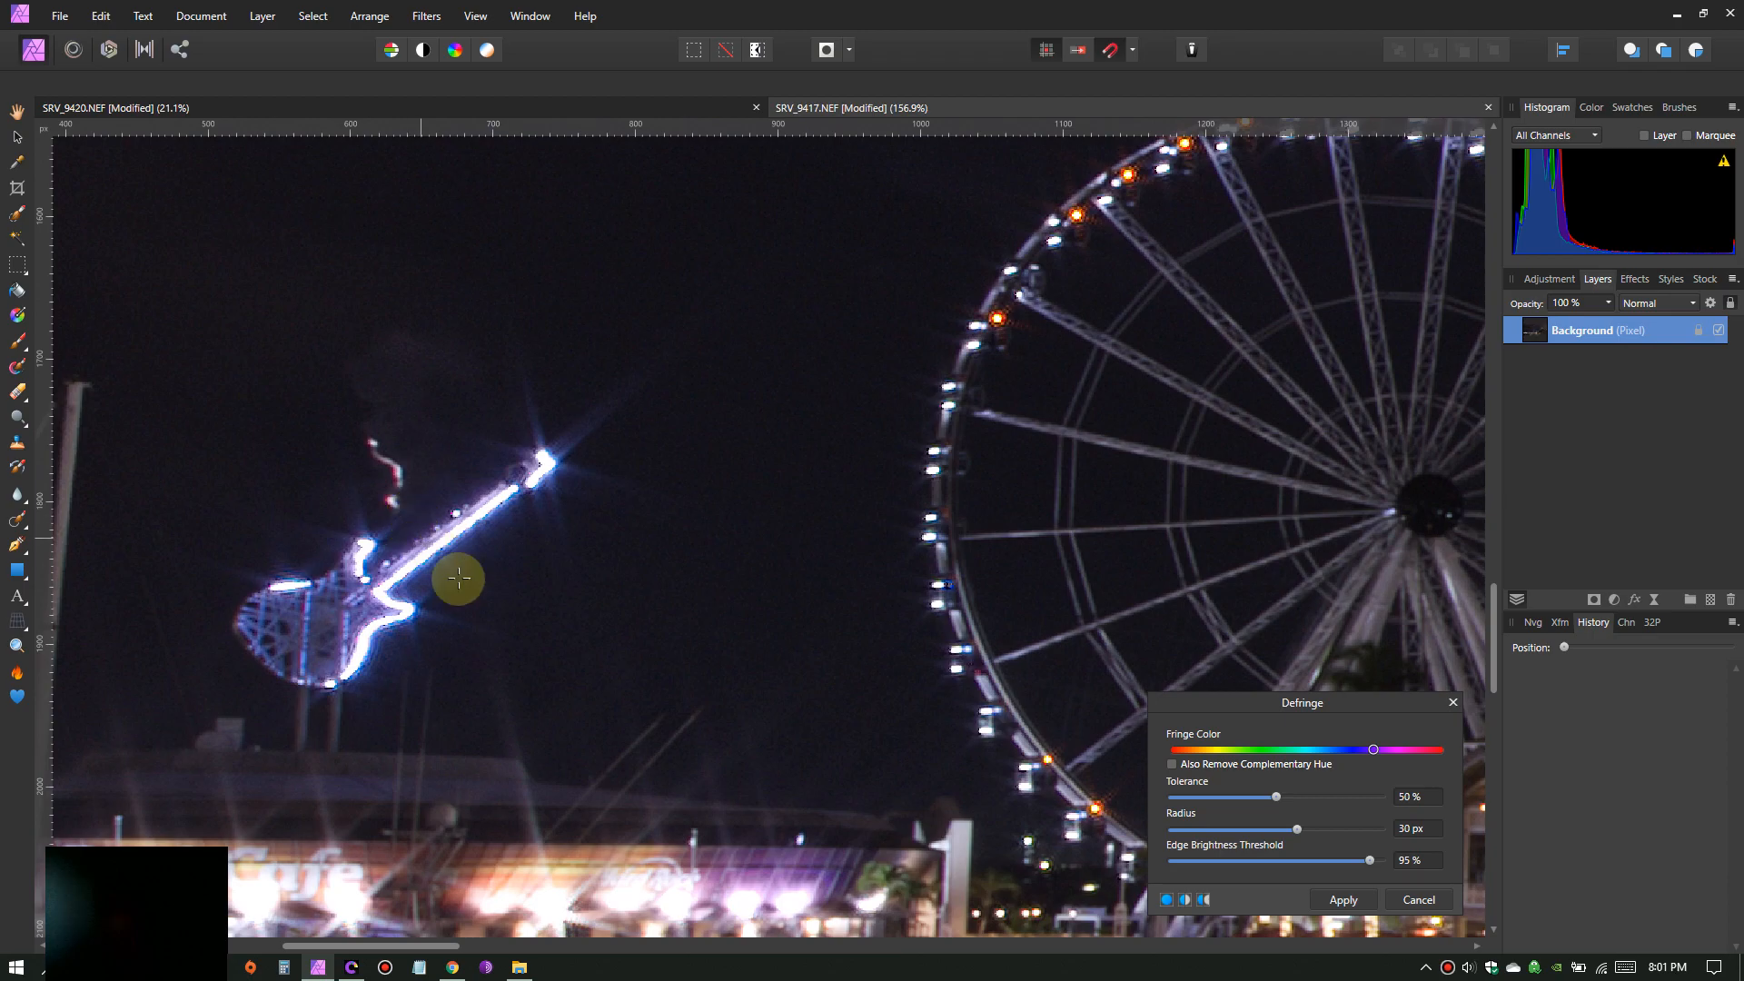
click(1408, 749)
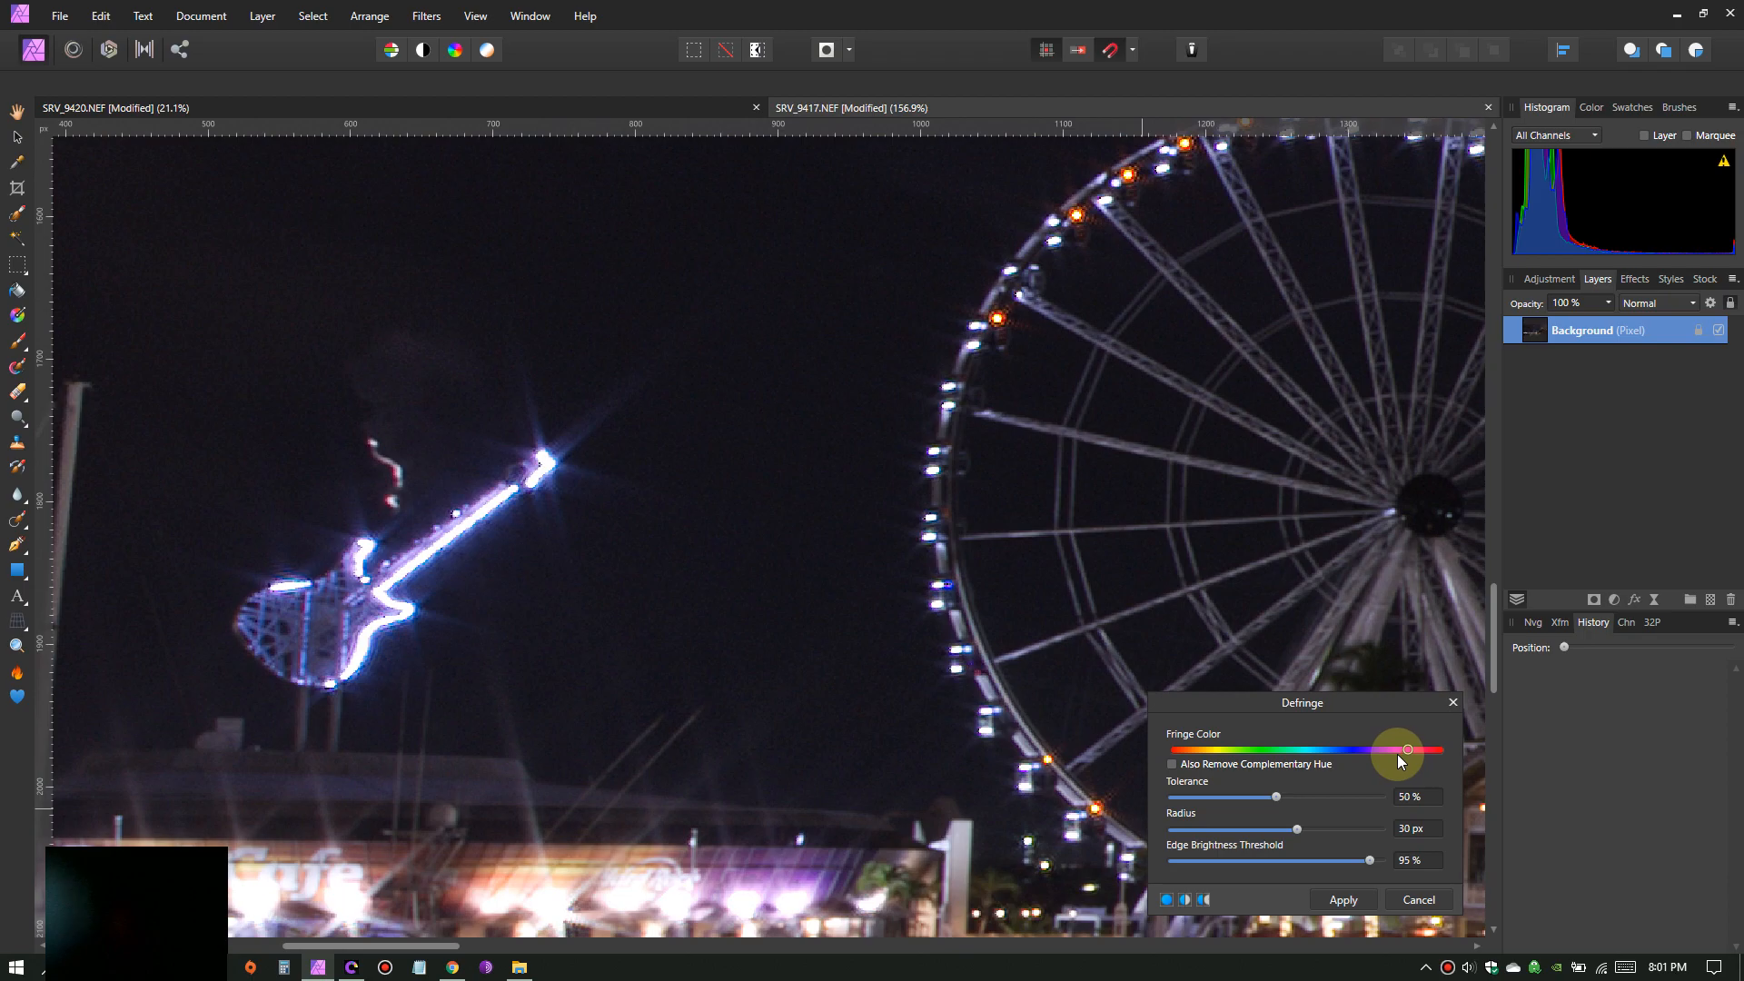
drag(1402, 750, 1419, 750)
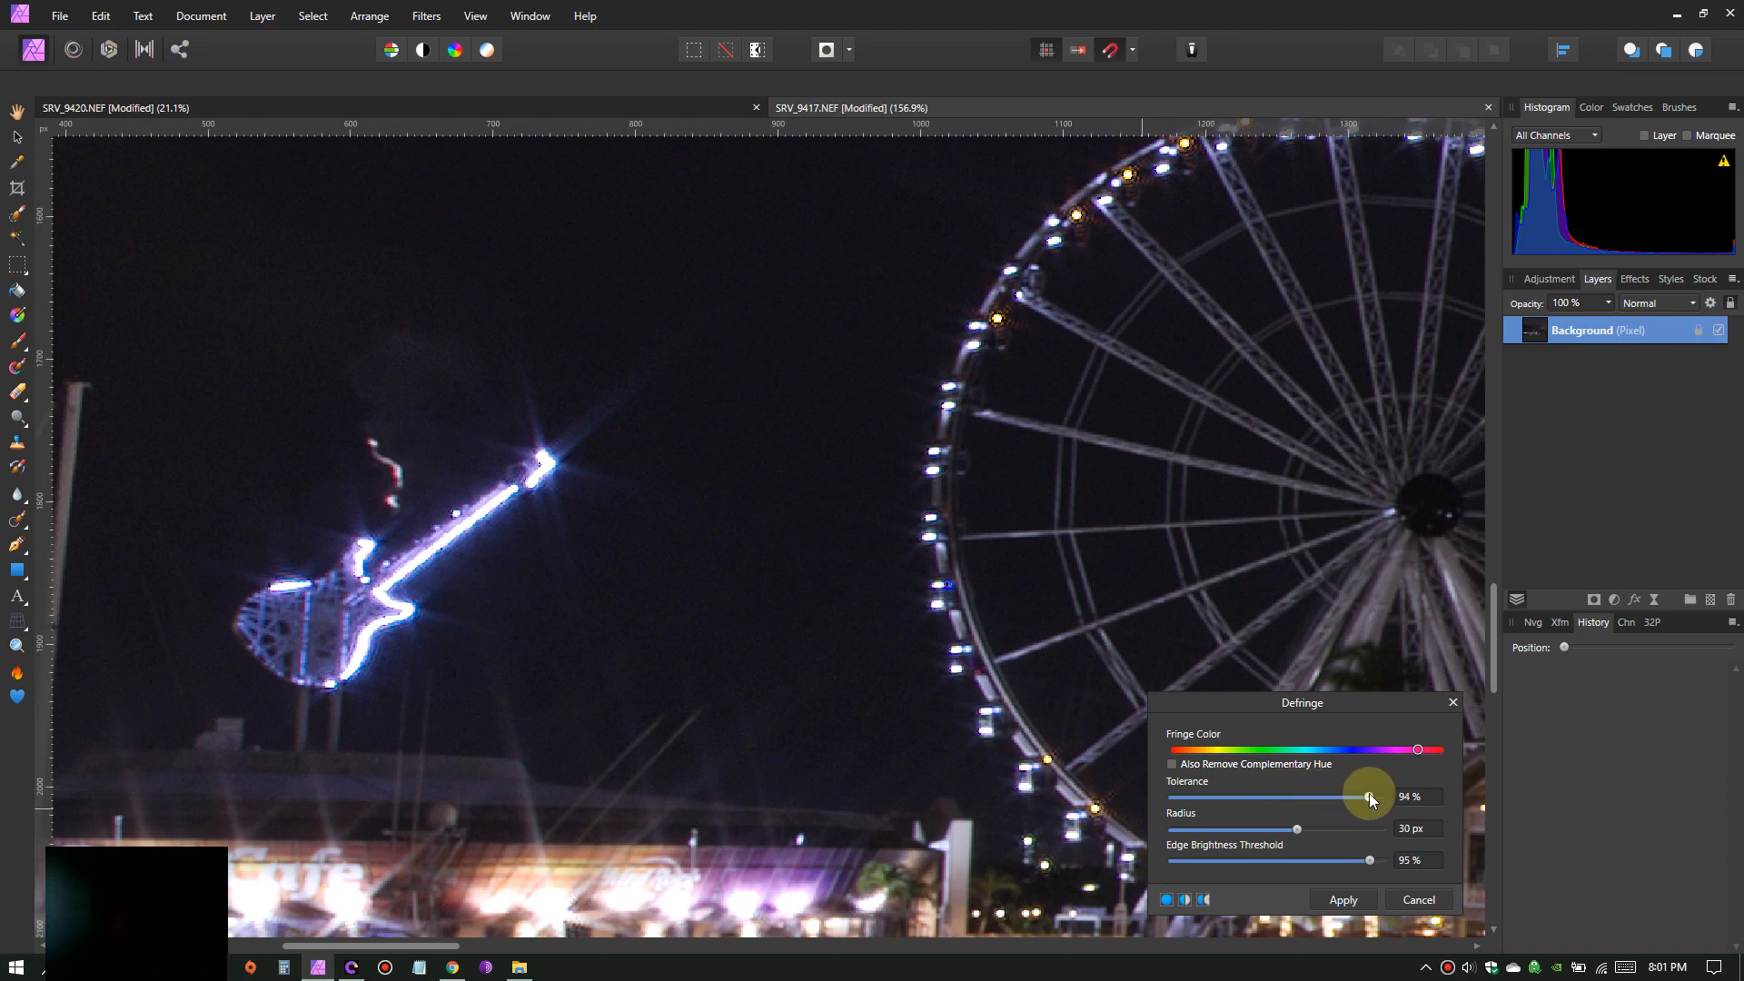
drag(1370, 795, 1215, 801)
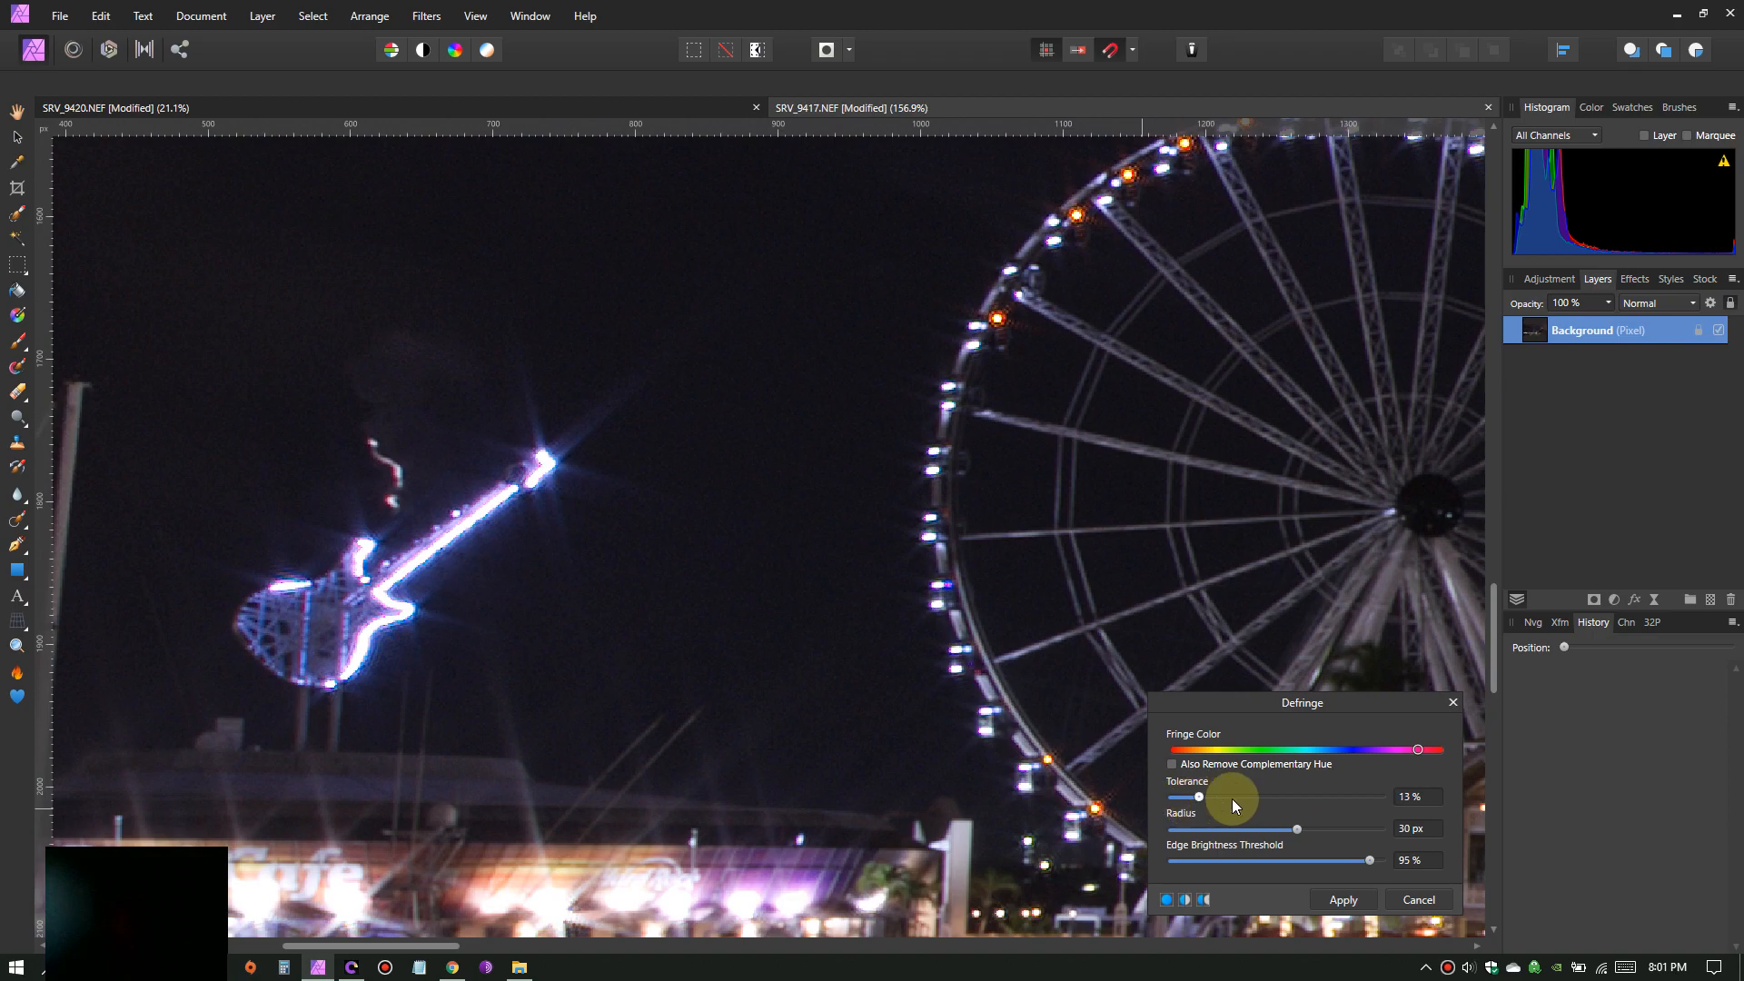
drag(1344, 804, 1359, 804)
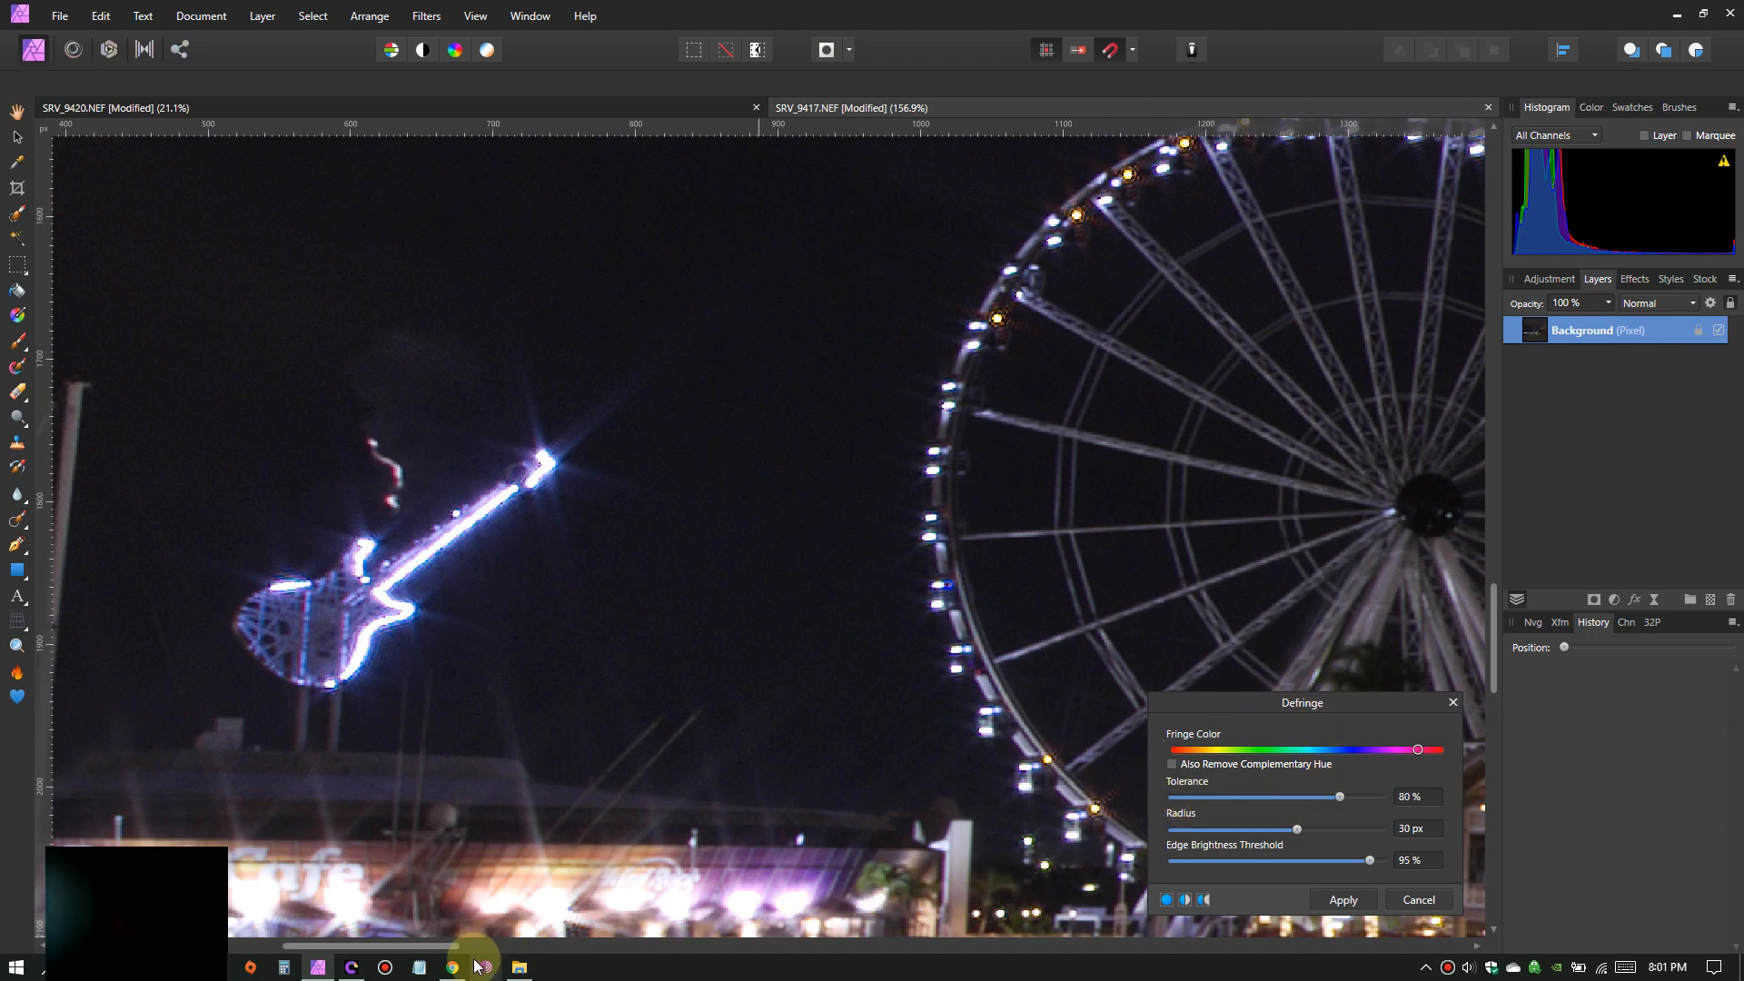
Lower Tolerance to 47%, compare the glowing rooftop, then cancel the Defringe filter.
drag(449, 947, 1027, 946)
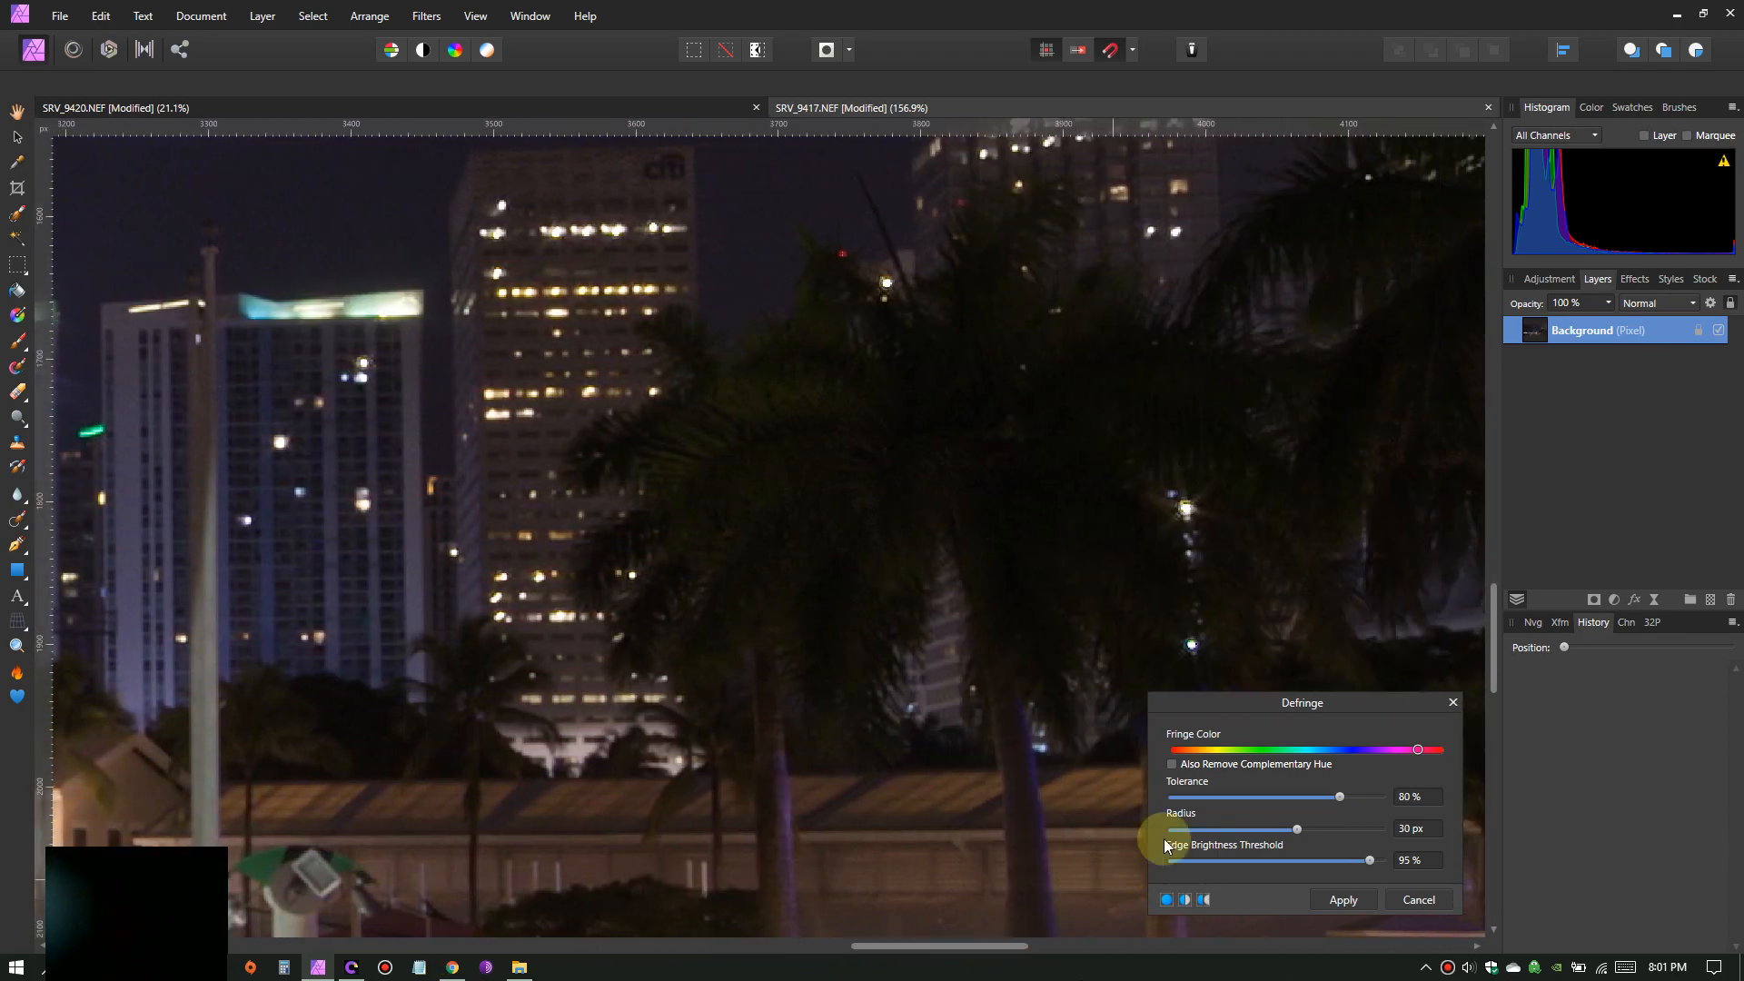
drag(1491, 661, 1502, 561)
drag(957, 950, 1098, 946)
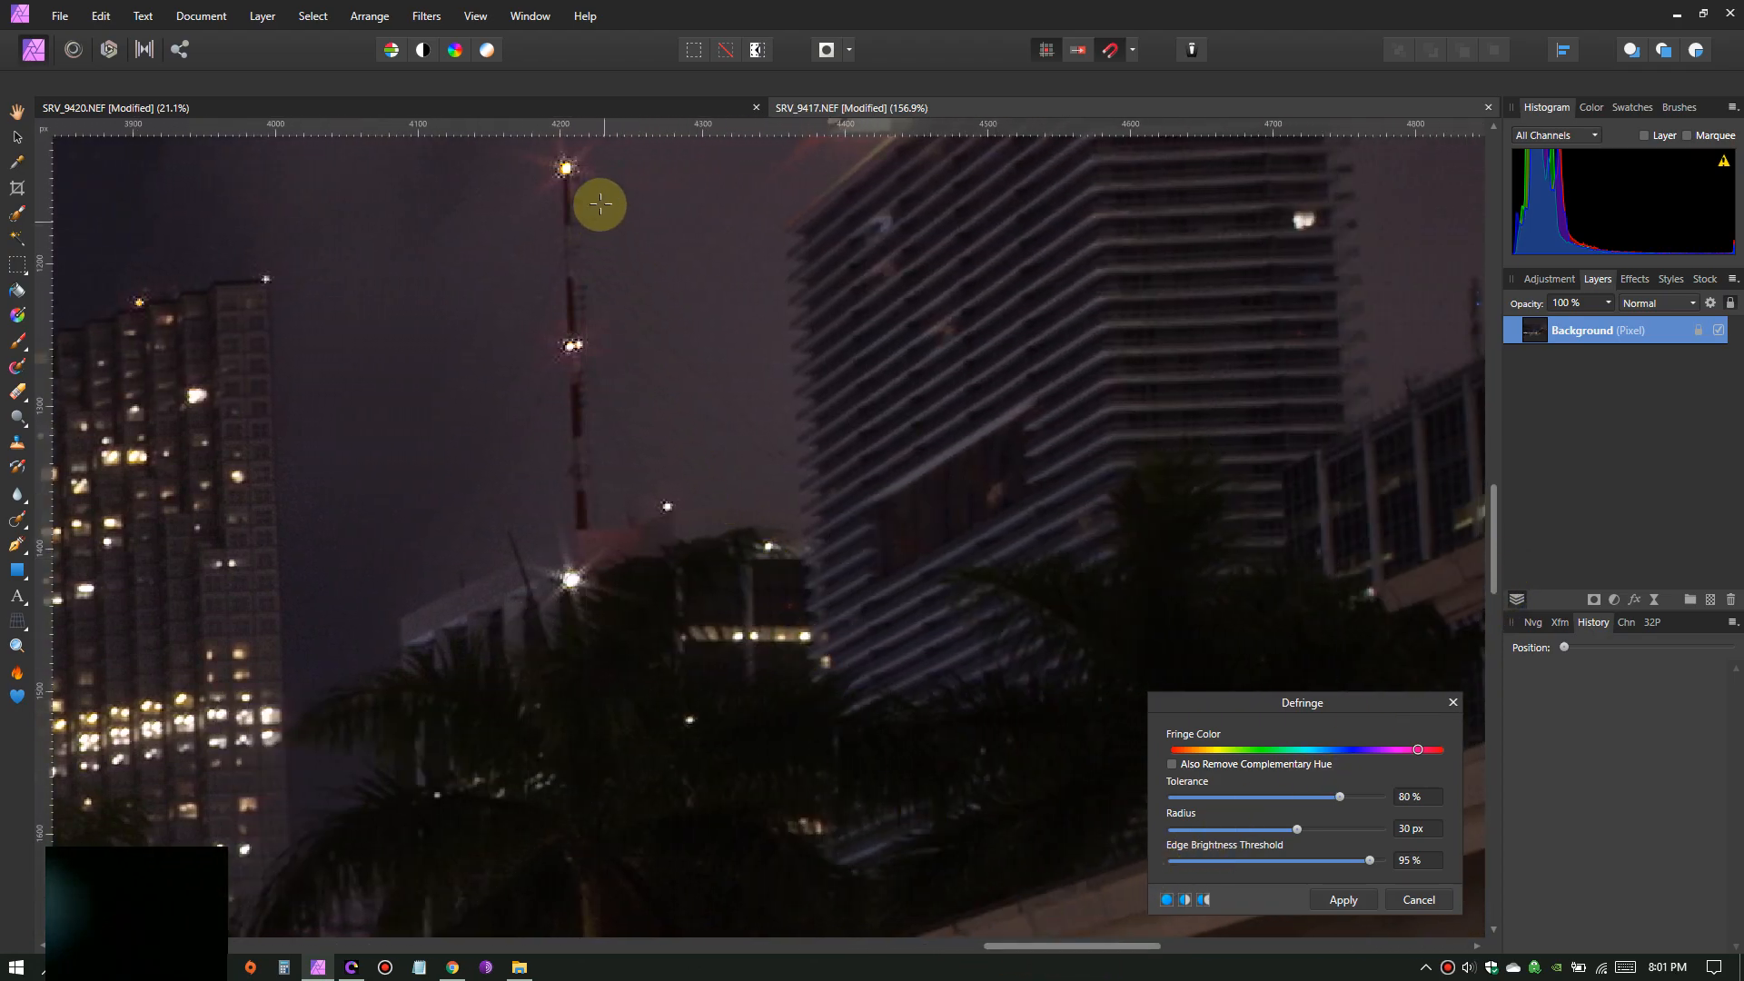
drag(1492, 537, 1495, 494)
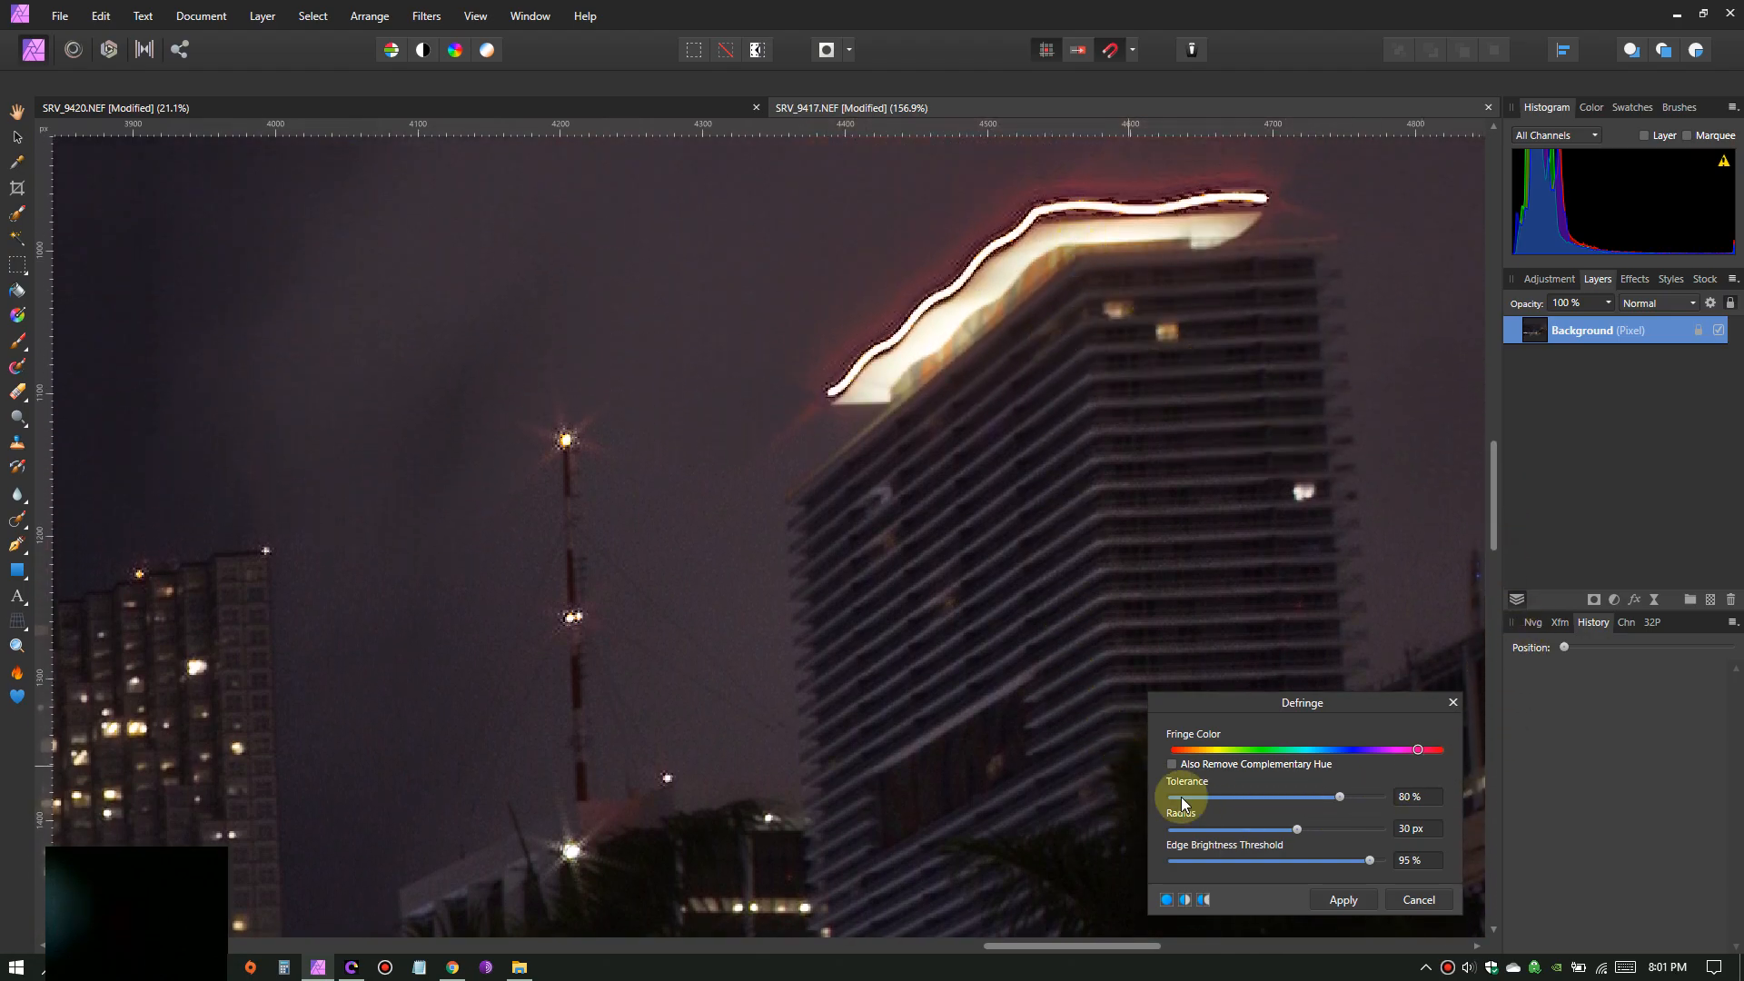
drag(1343, 798, 1262, 808)
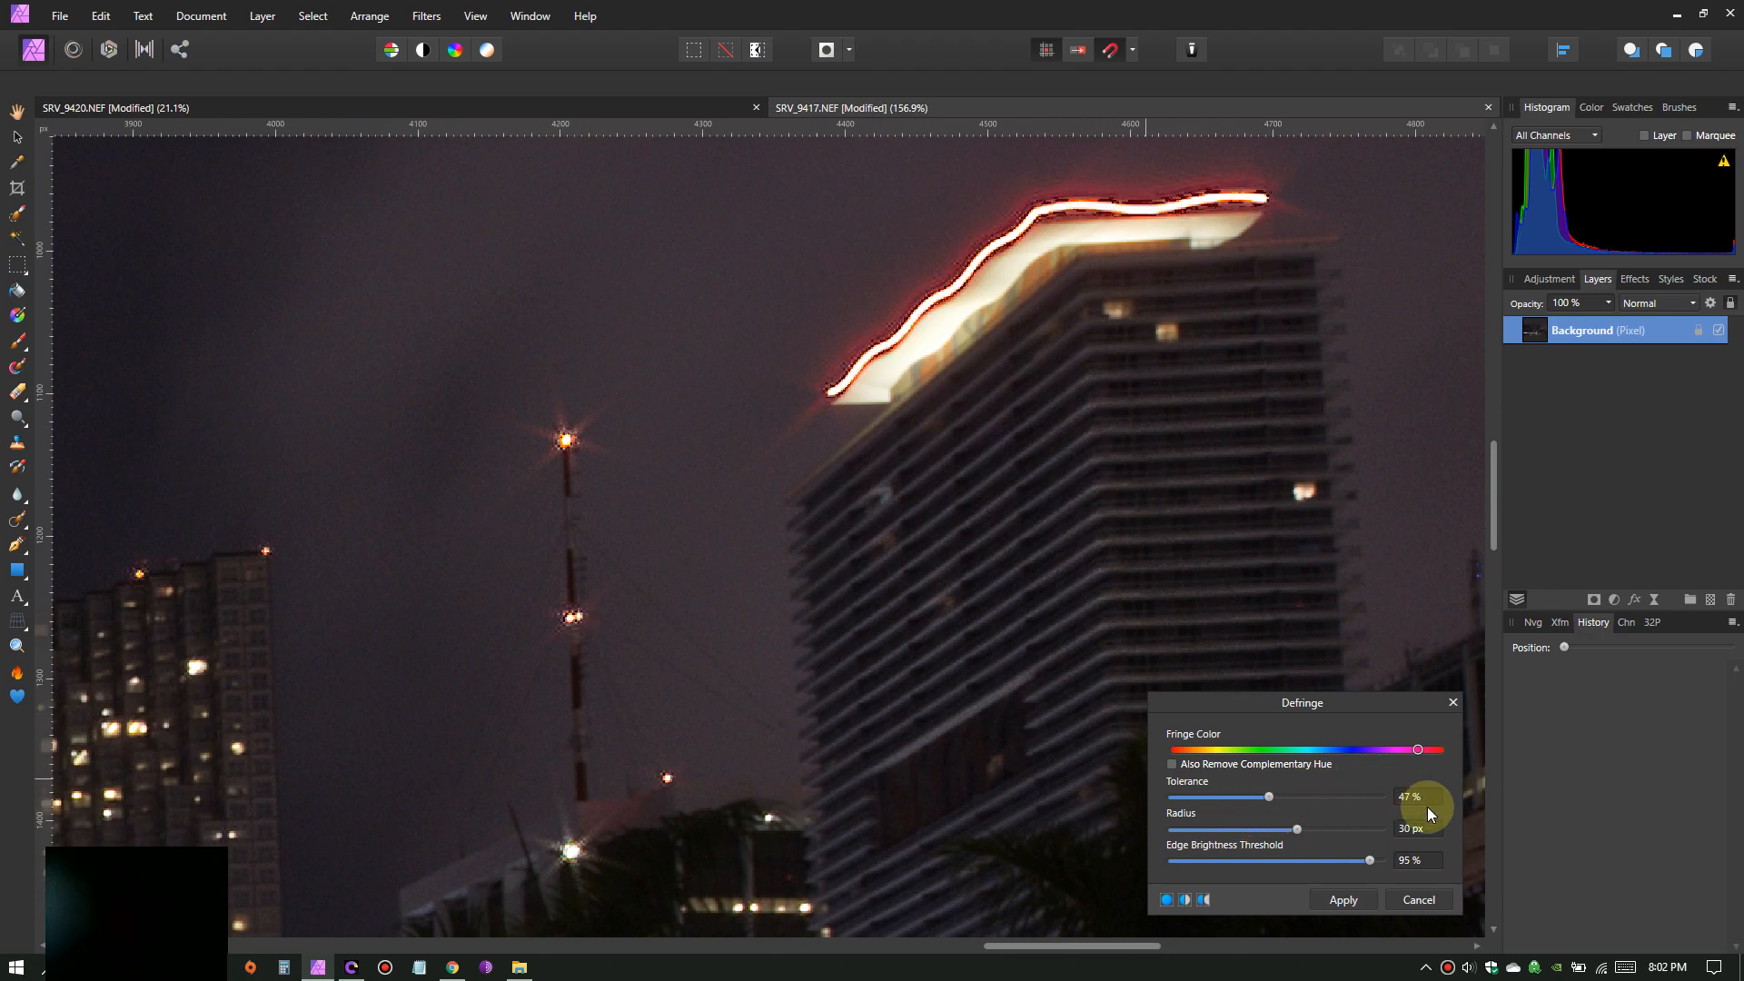
click(1419, 899)
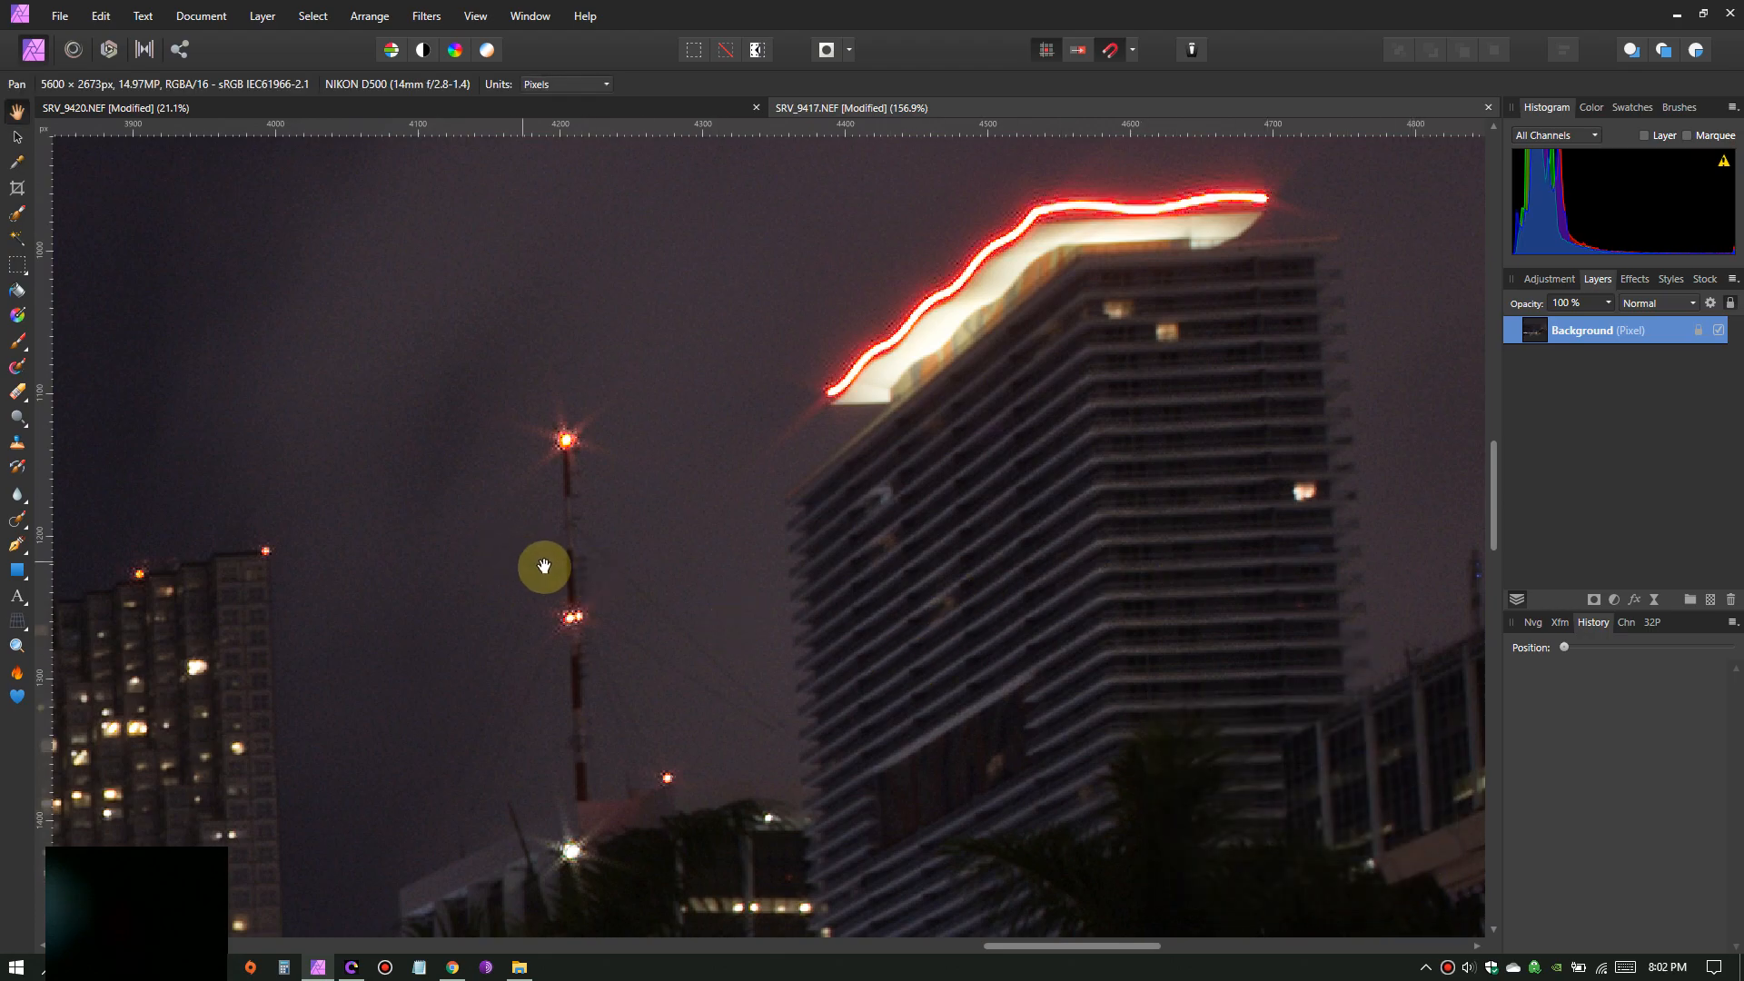
Zoom in on the guitar sign and add a Live Defringe filter layer from the Layer menu.
scroll(544, 566, down, 10)
drag(558, 560, 853, 564)
scroll(853, 564, up, 5)
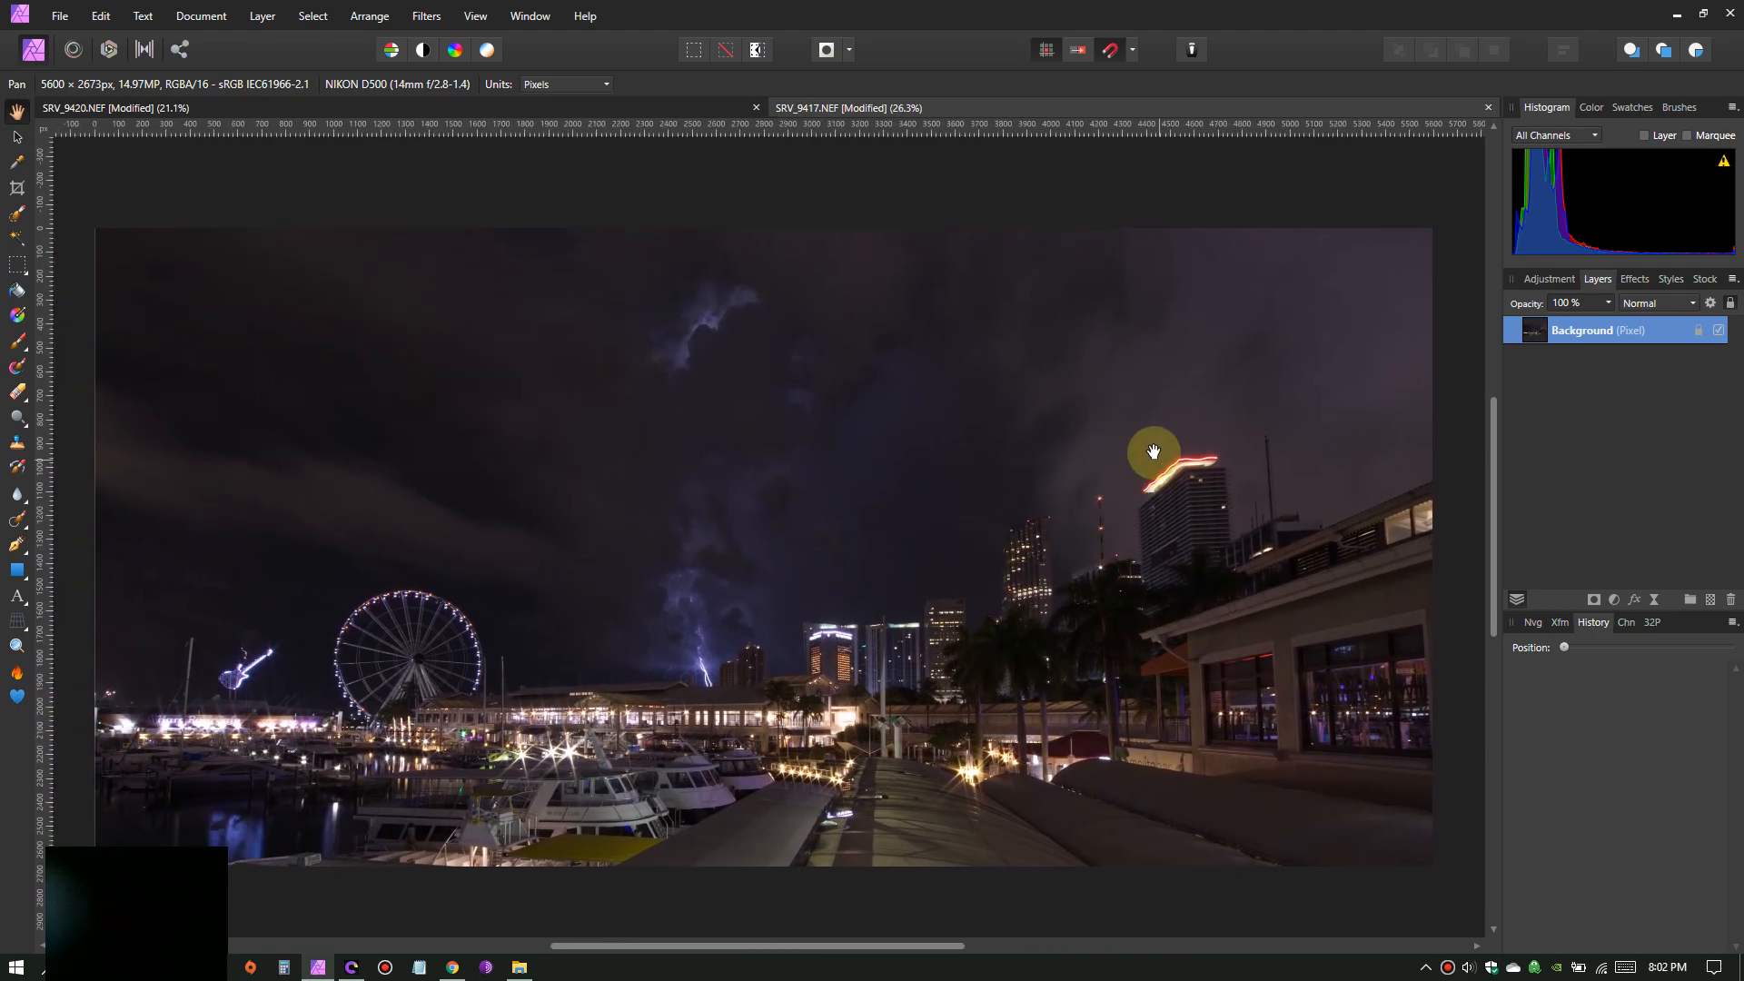
scroll(282, 621, up, 8)
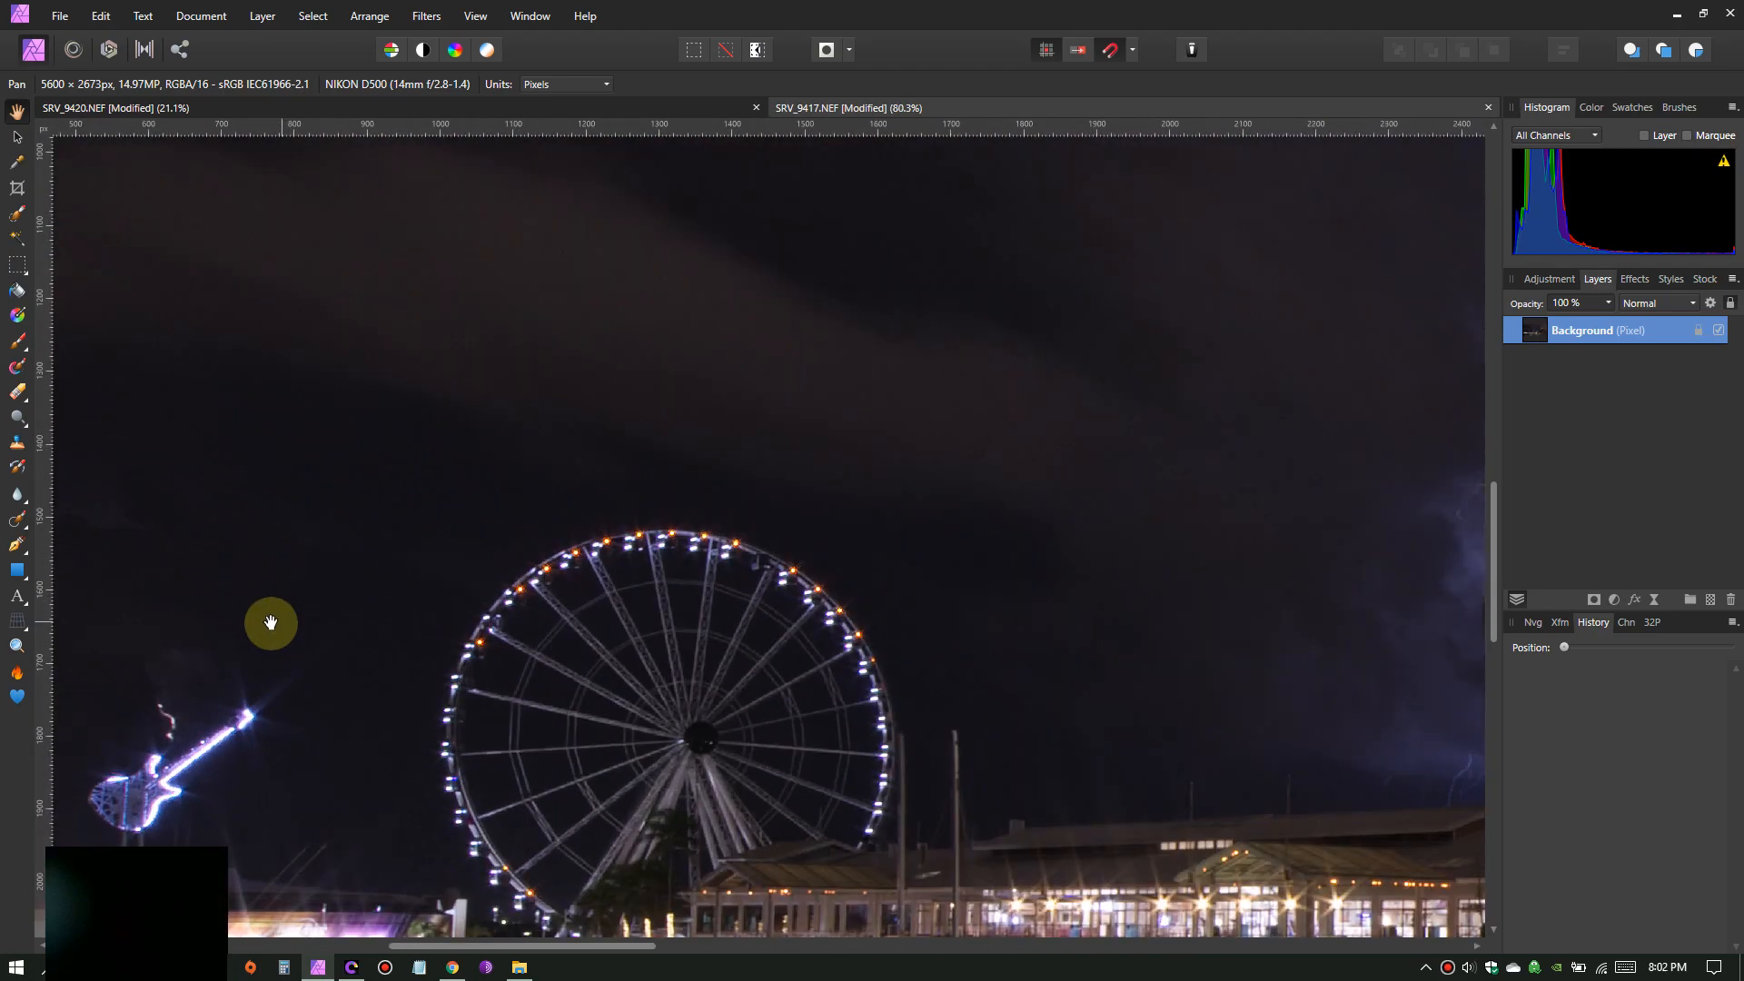
drag(282, 621, 529, 591)
scroll(420, 650, up, 5)
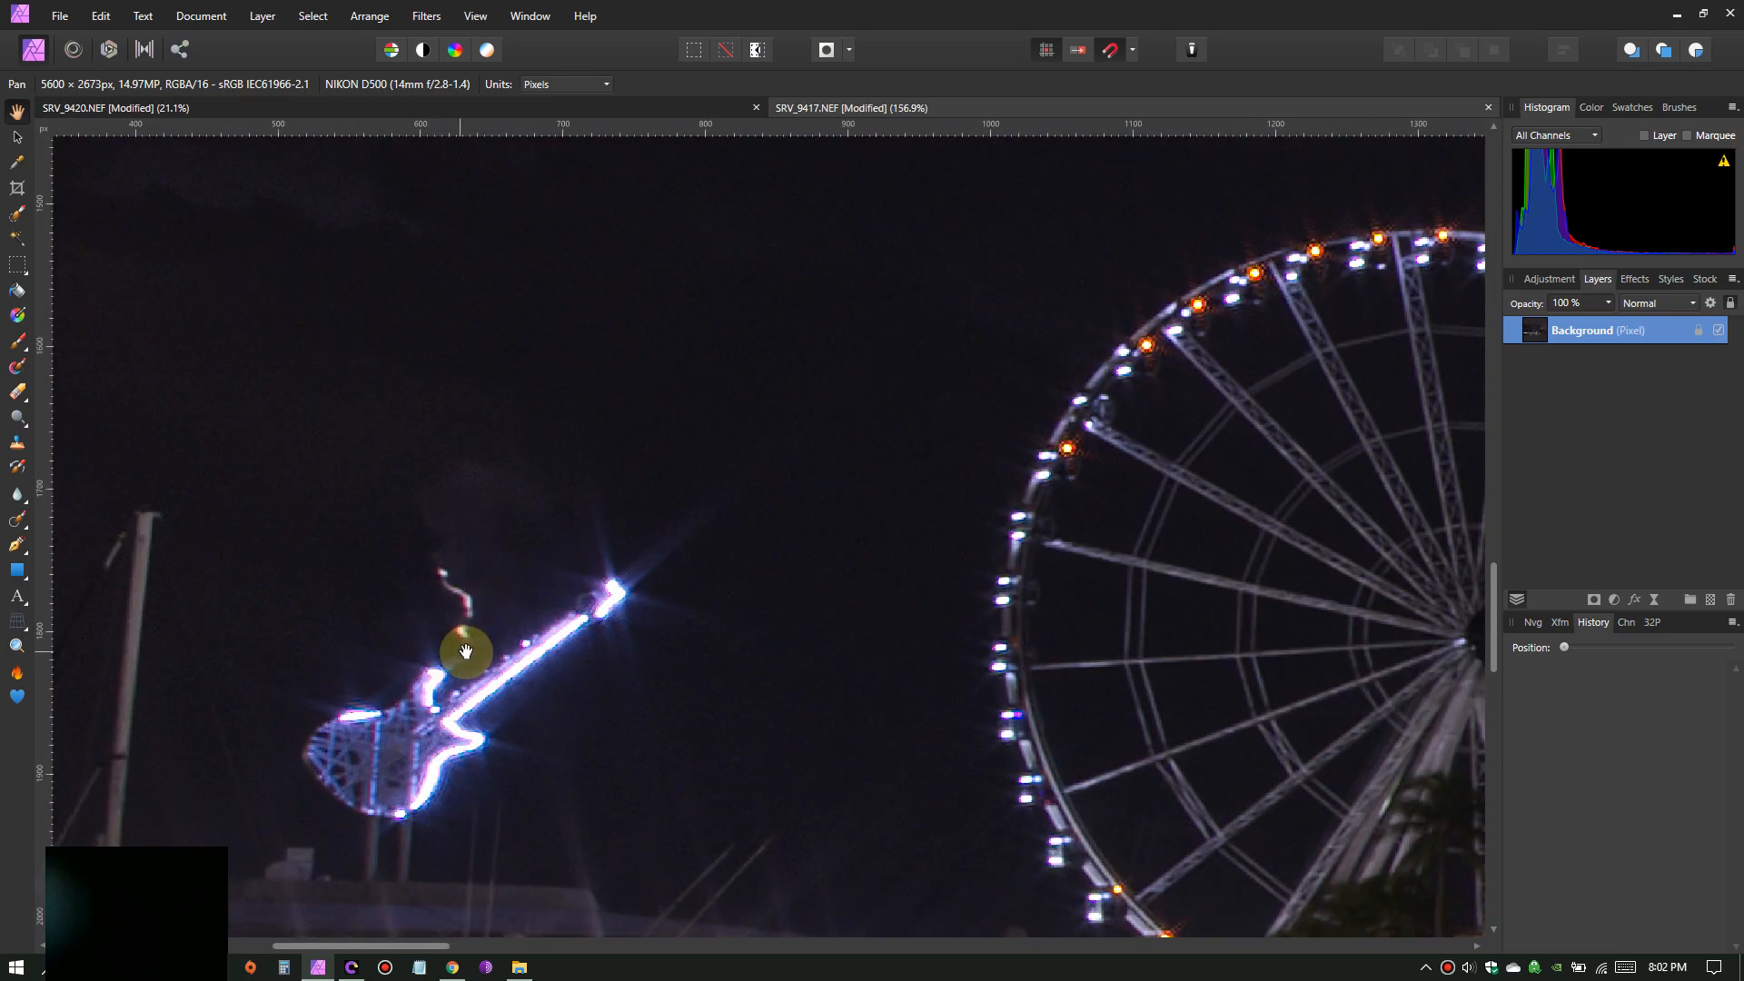
scroll(487, 654, up, 1)
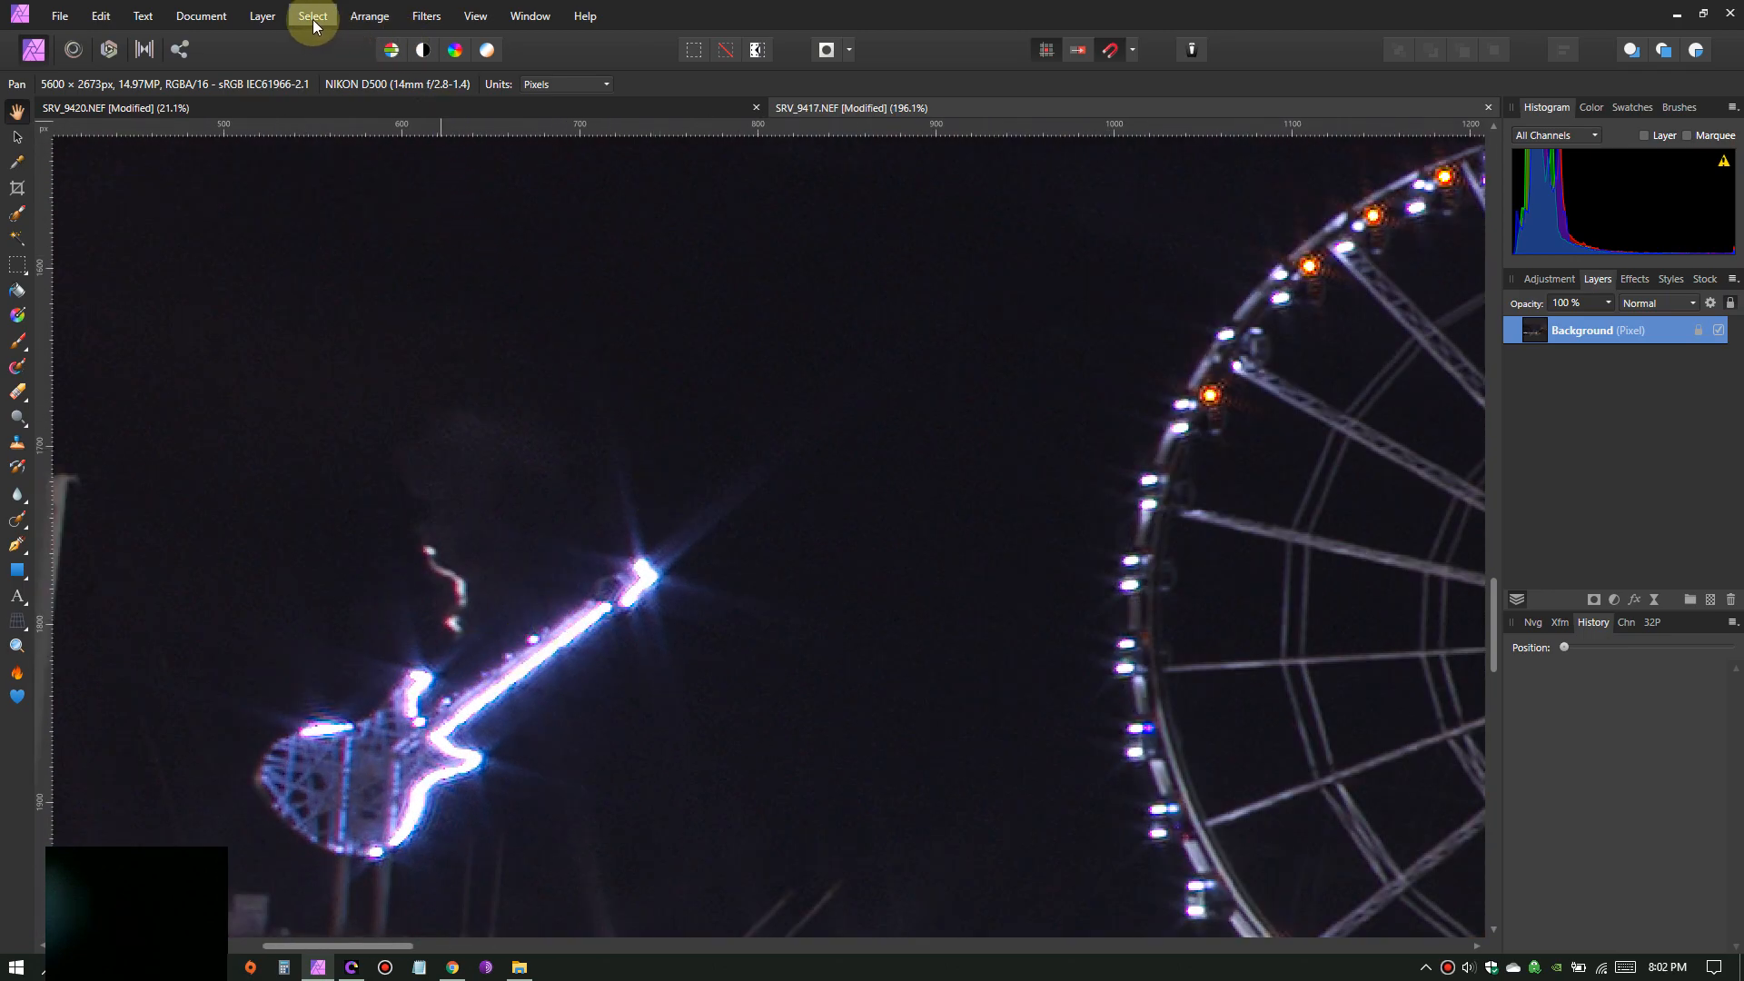
click(265, 18)
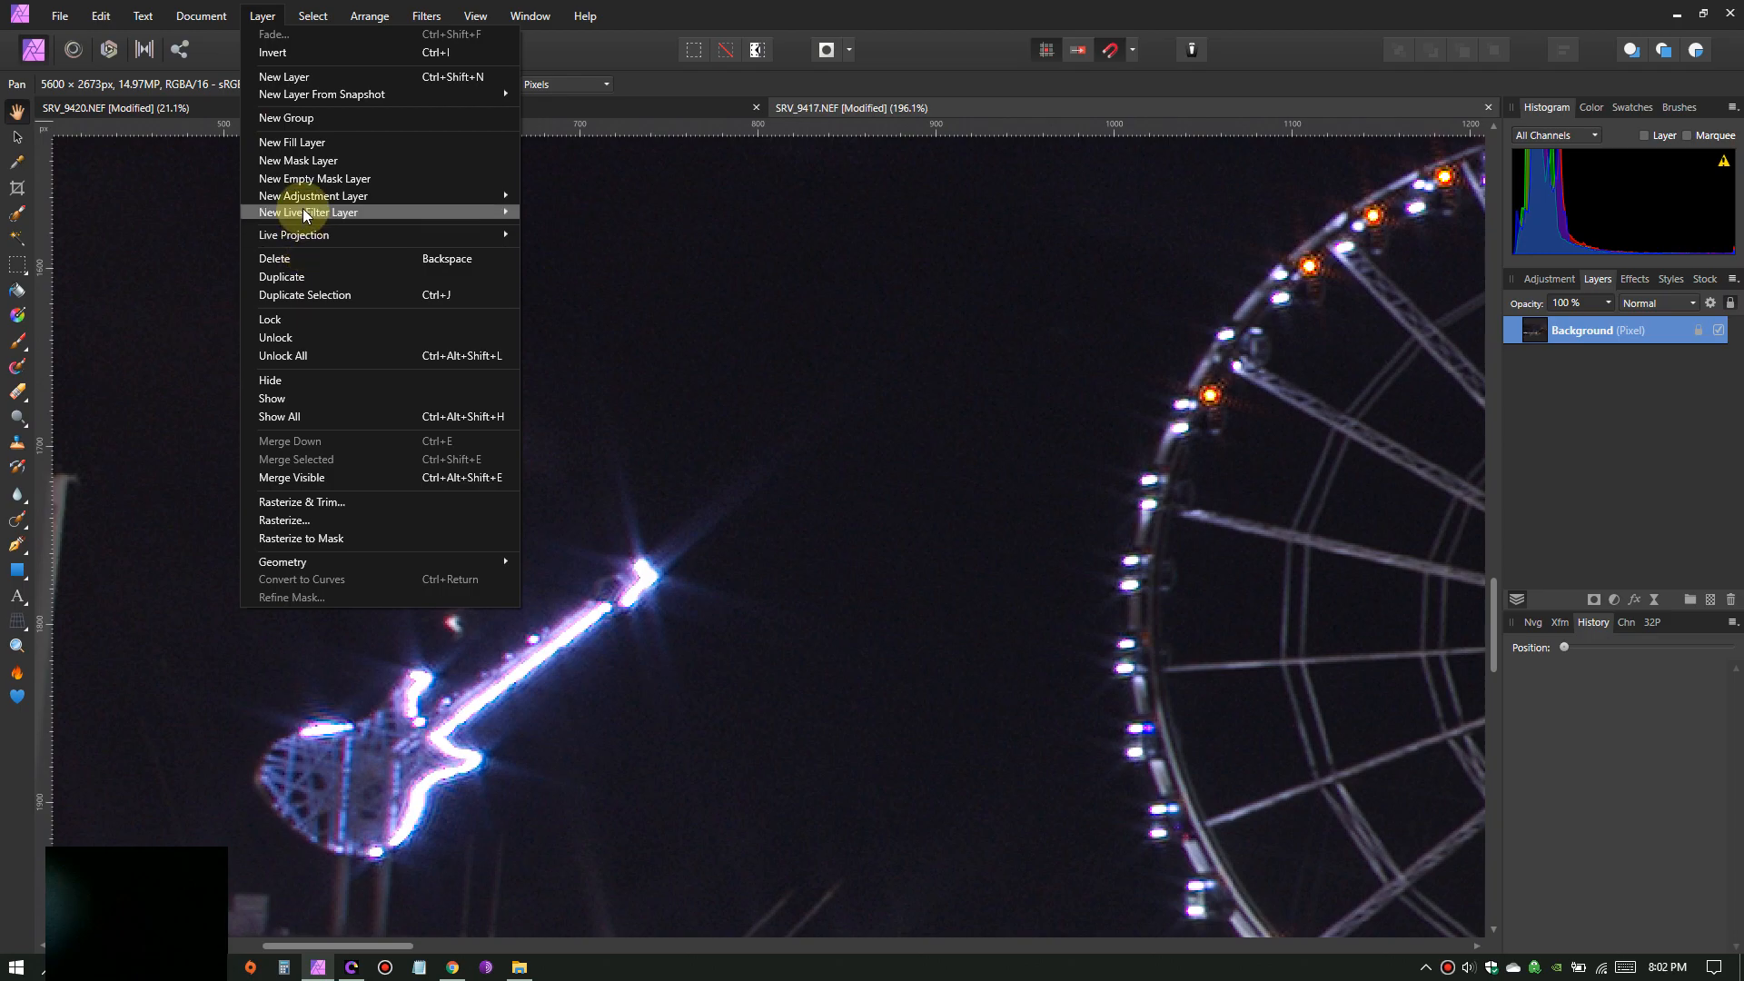
mouse_move(303, 214)
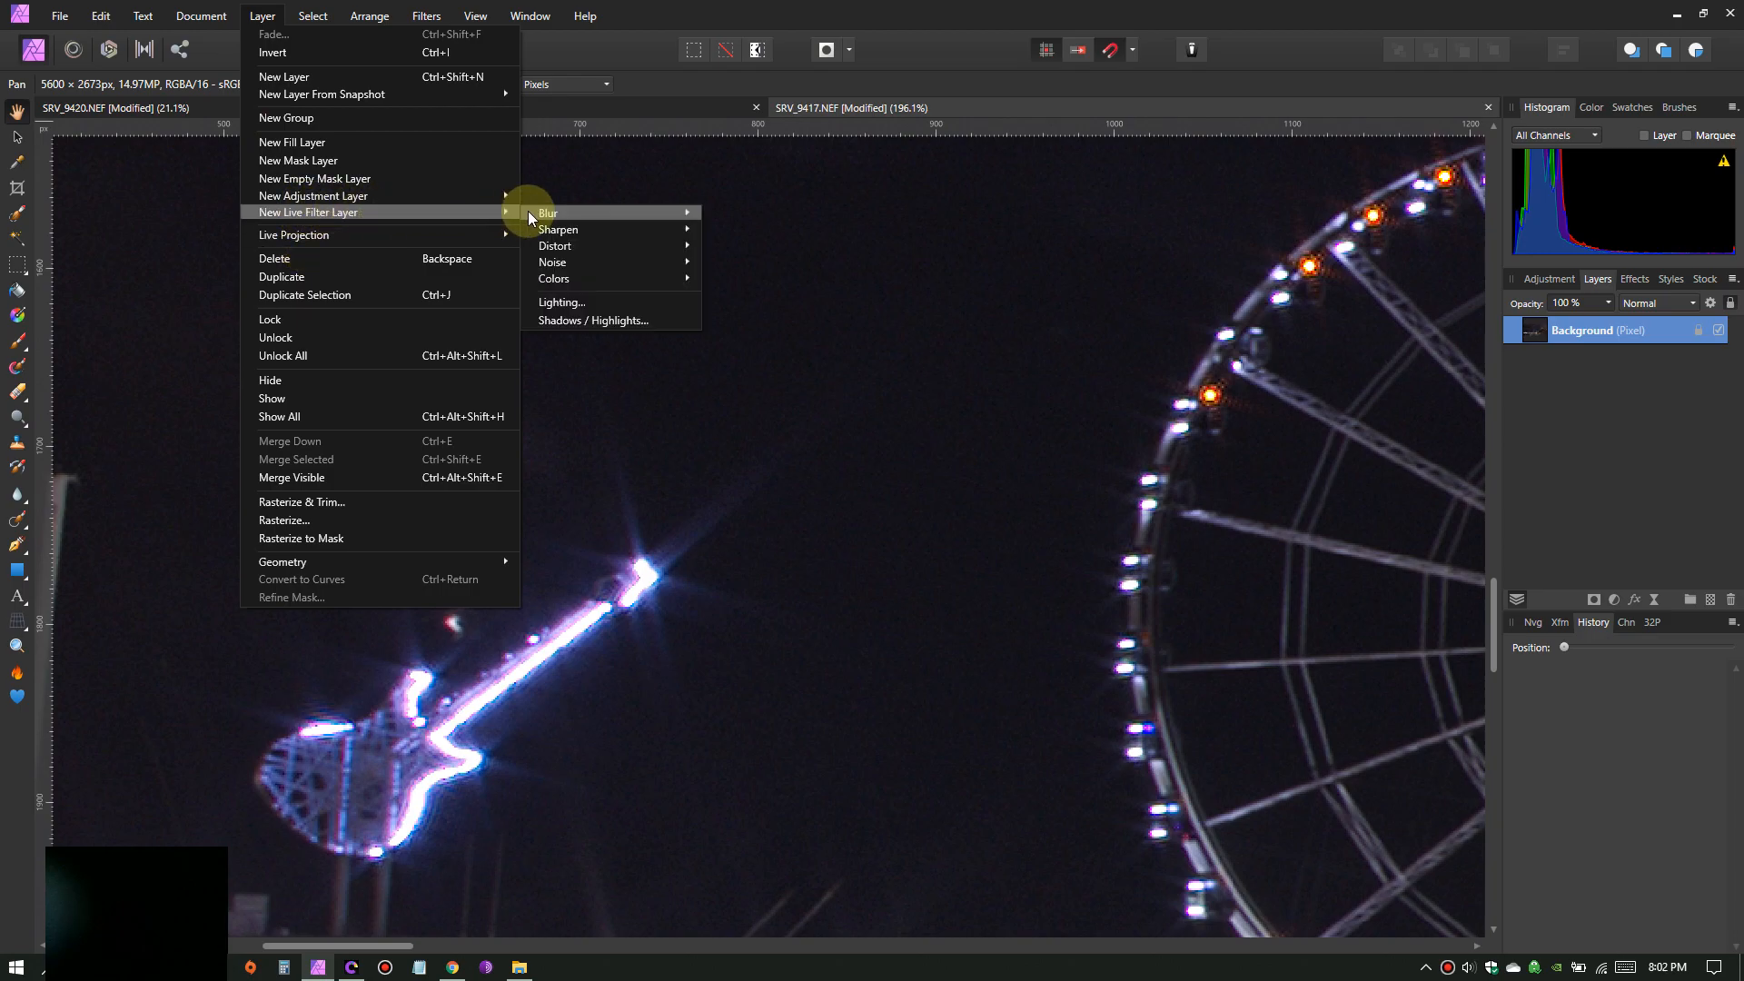
mouse_move(592, 275)
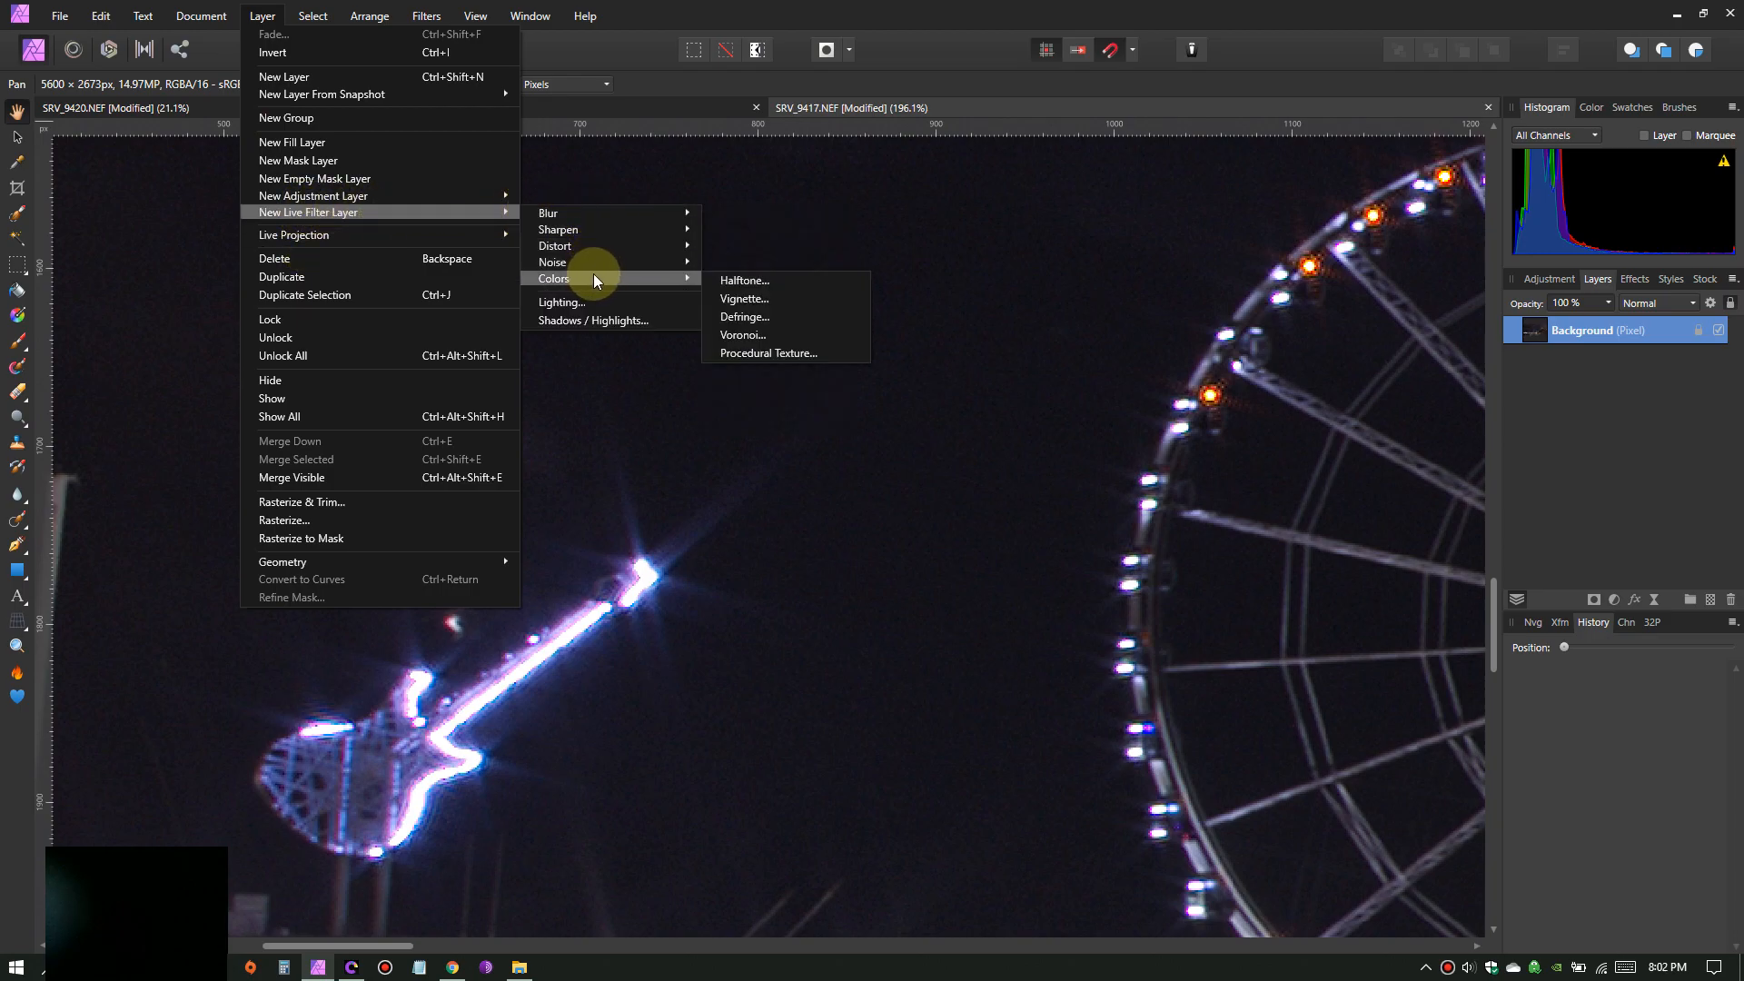
click(771, 317)
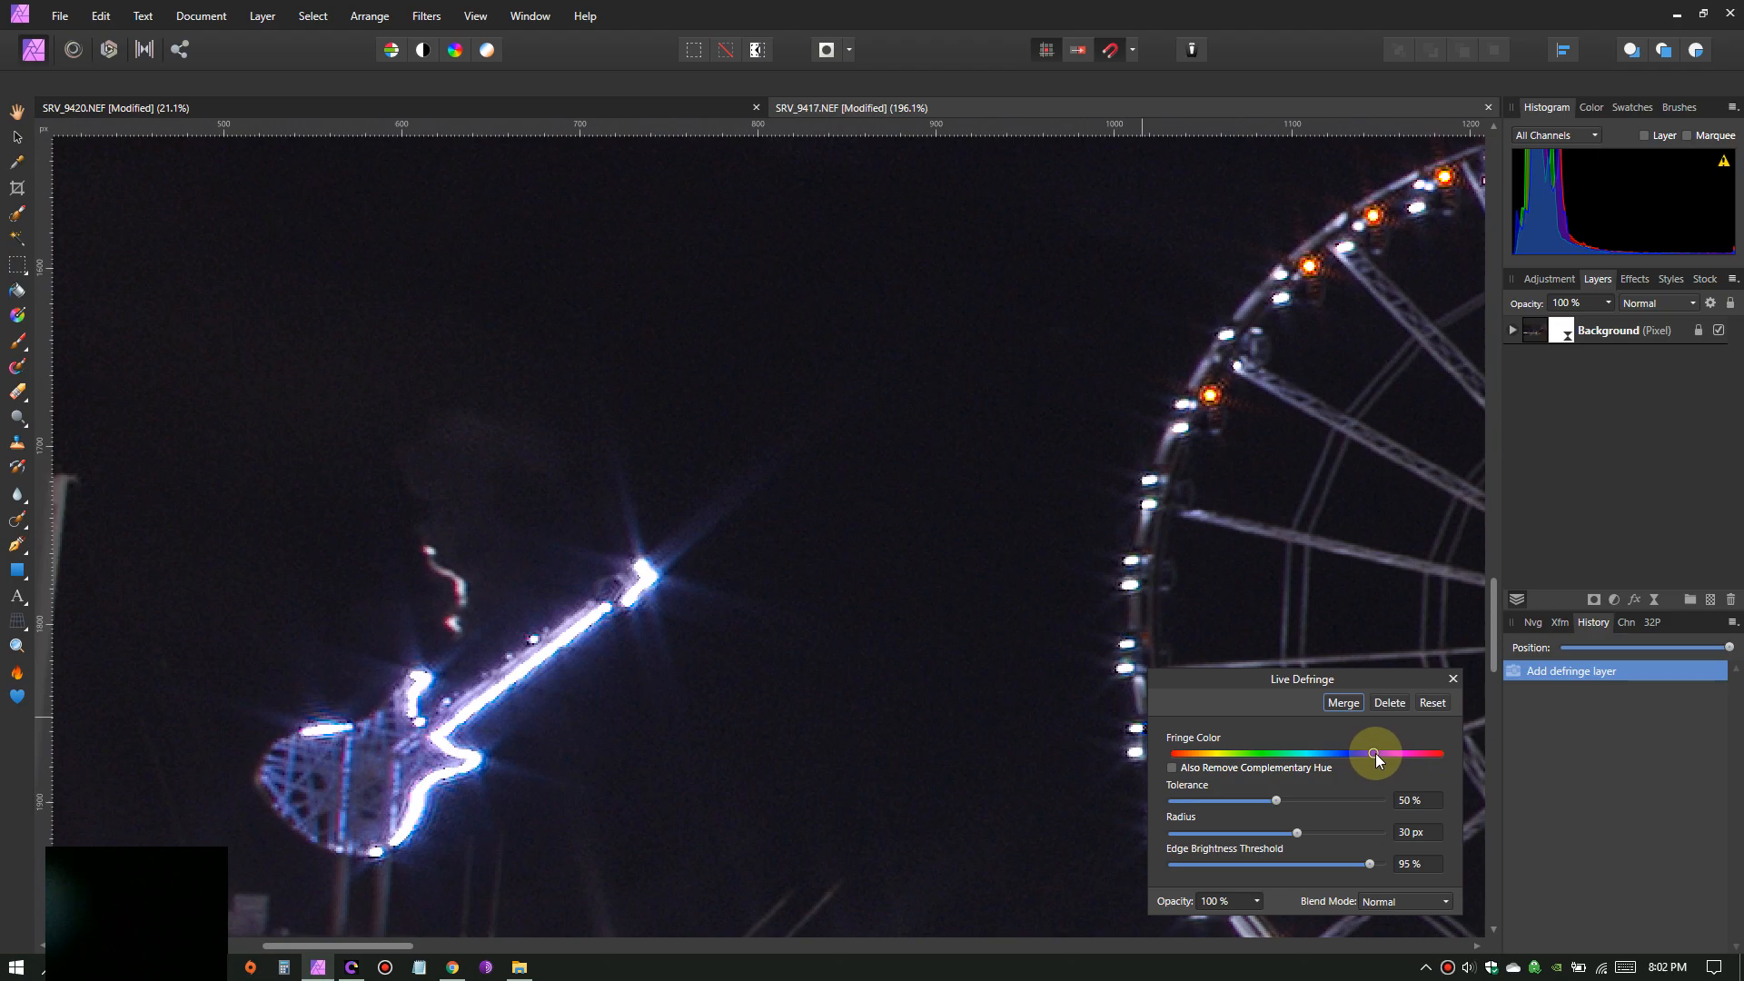
Sample the fringe colour on the canvas and set the Defringe tolerance to 90%.
click(455, 589)
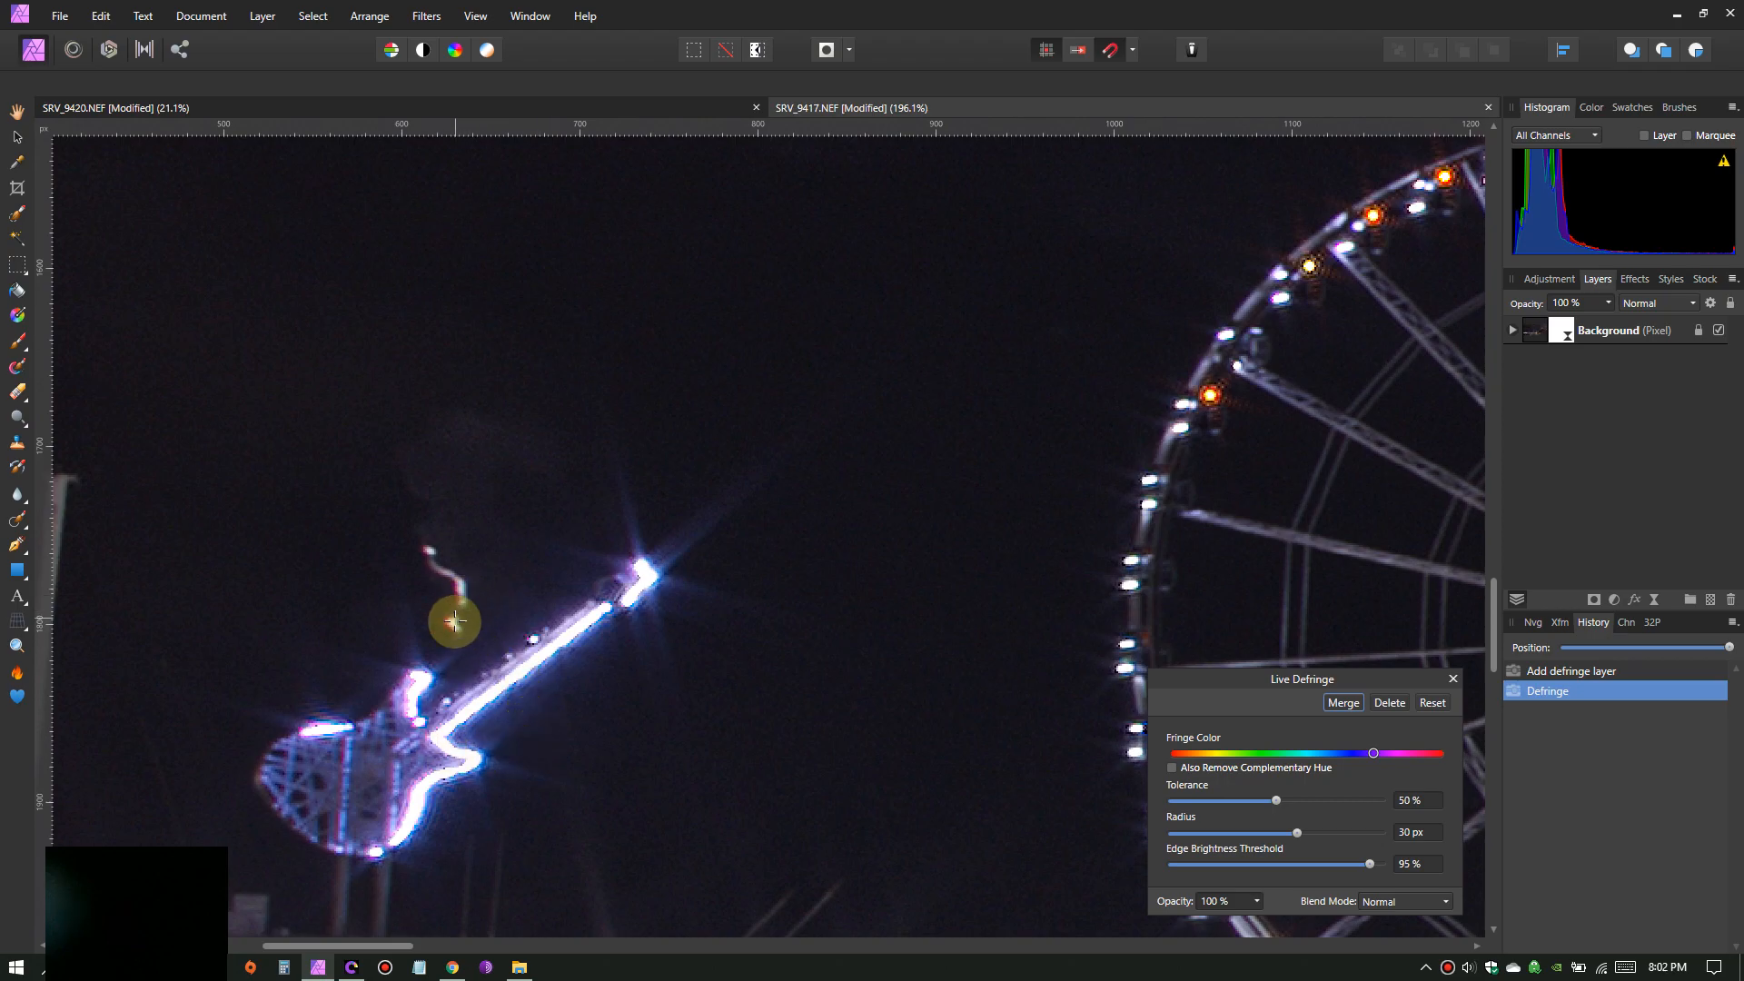
scroll(708, 737, down, 1)
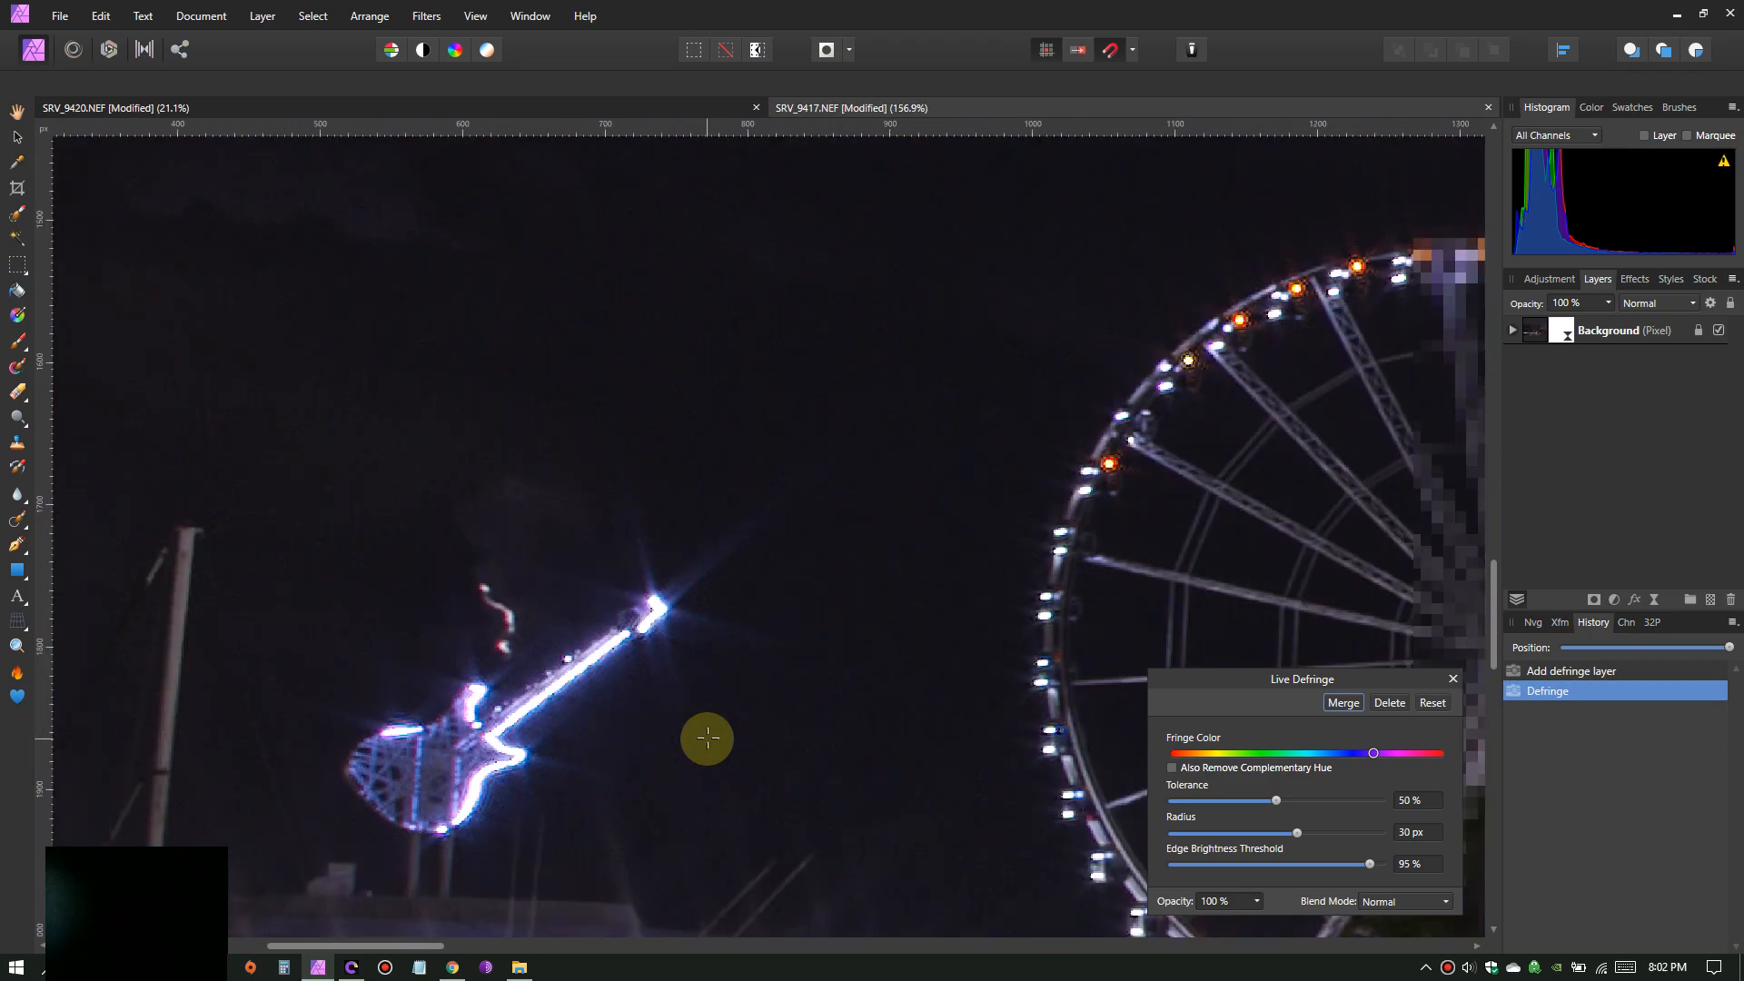
scroll(707, 737, down, 8)
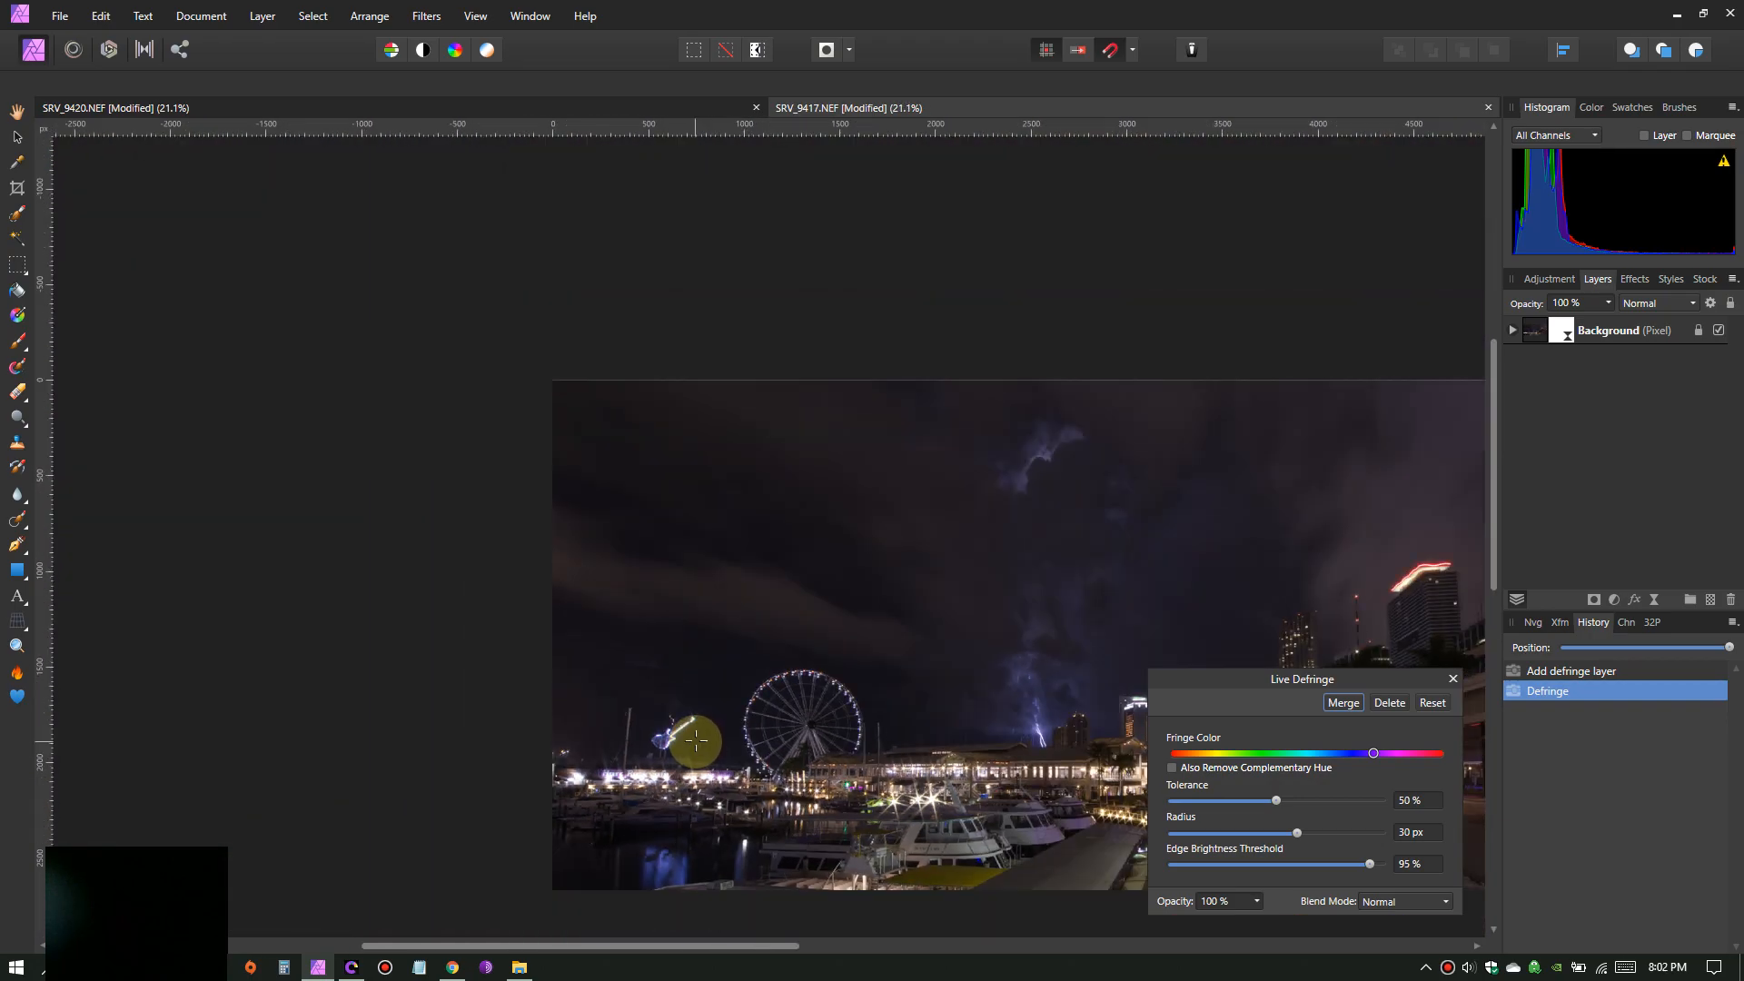
drag(787, 948, 1007, 945)
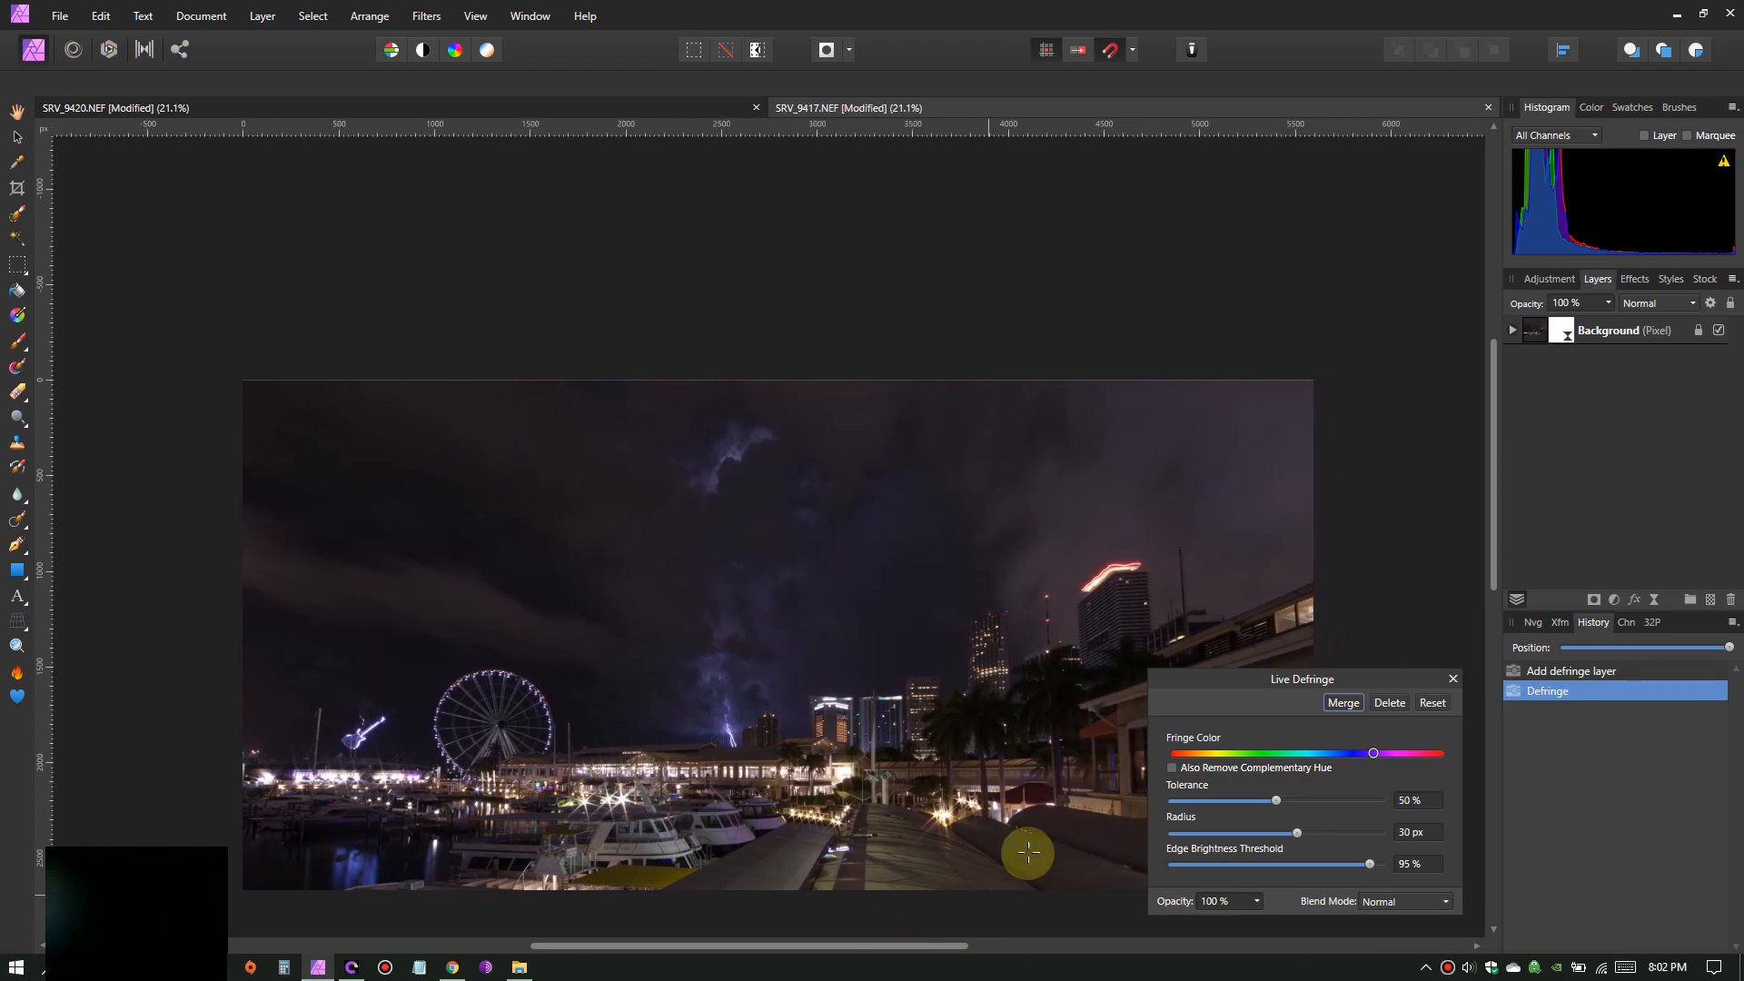
drag(1495, 500, 1501, 556)
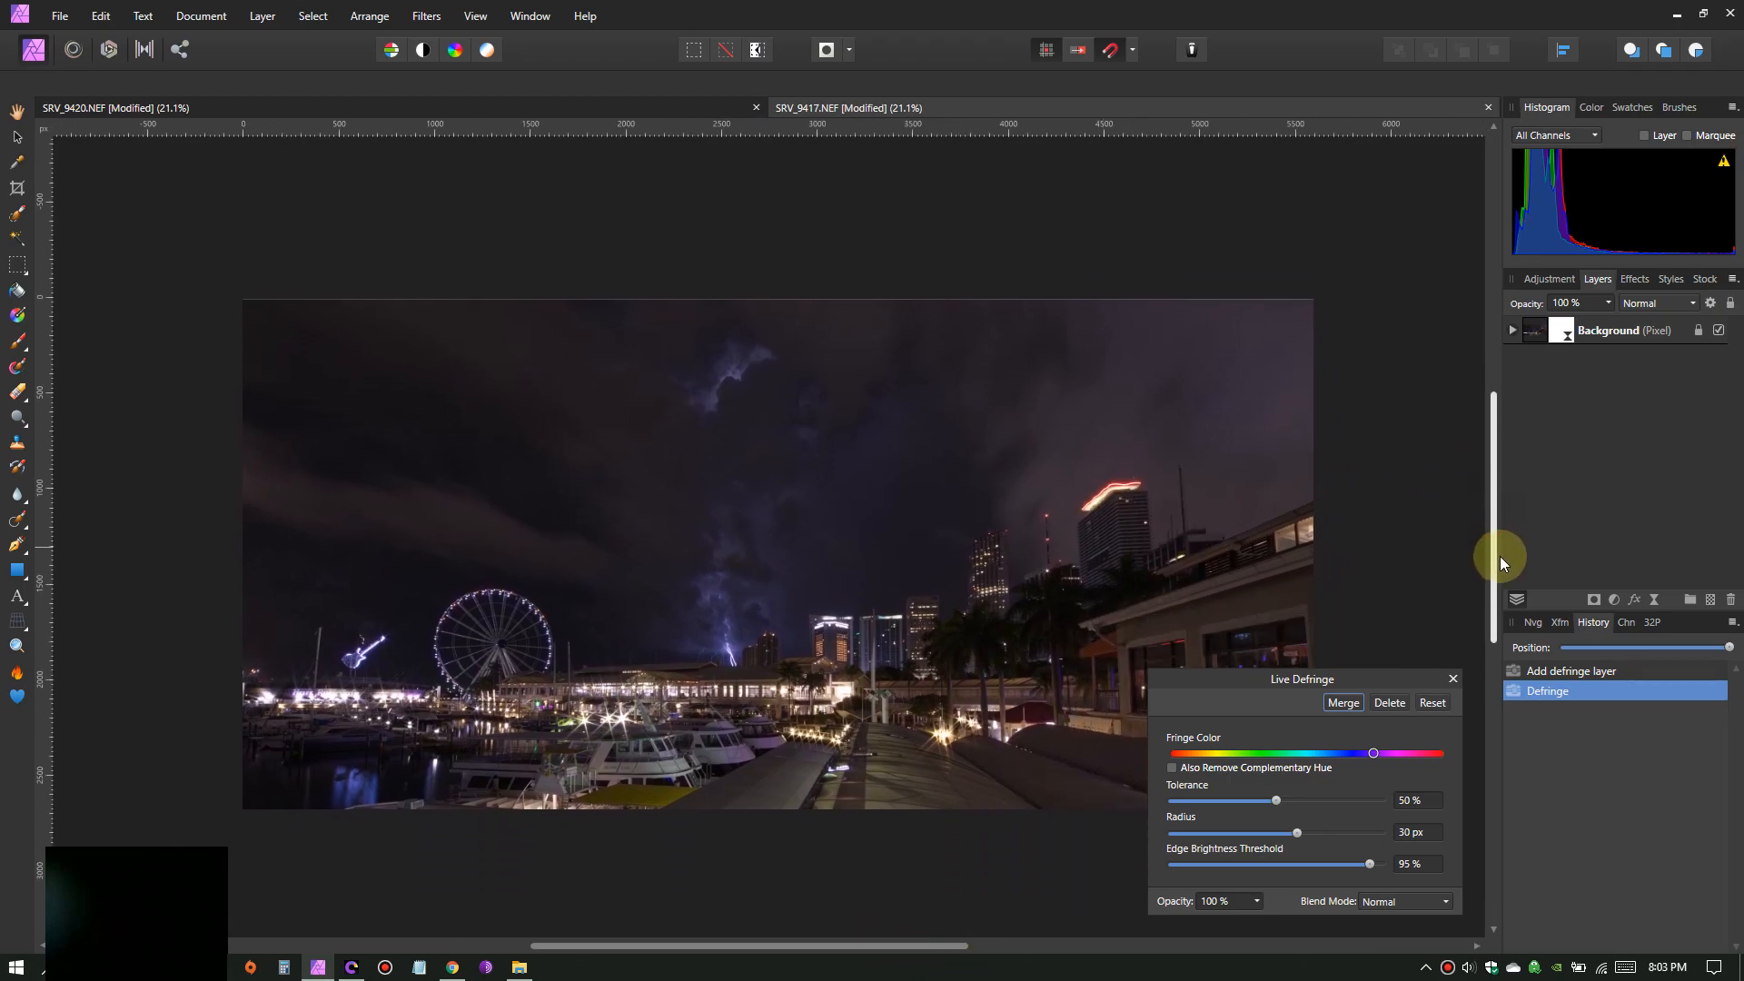
scroll(1038, 603, up, 4)
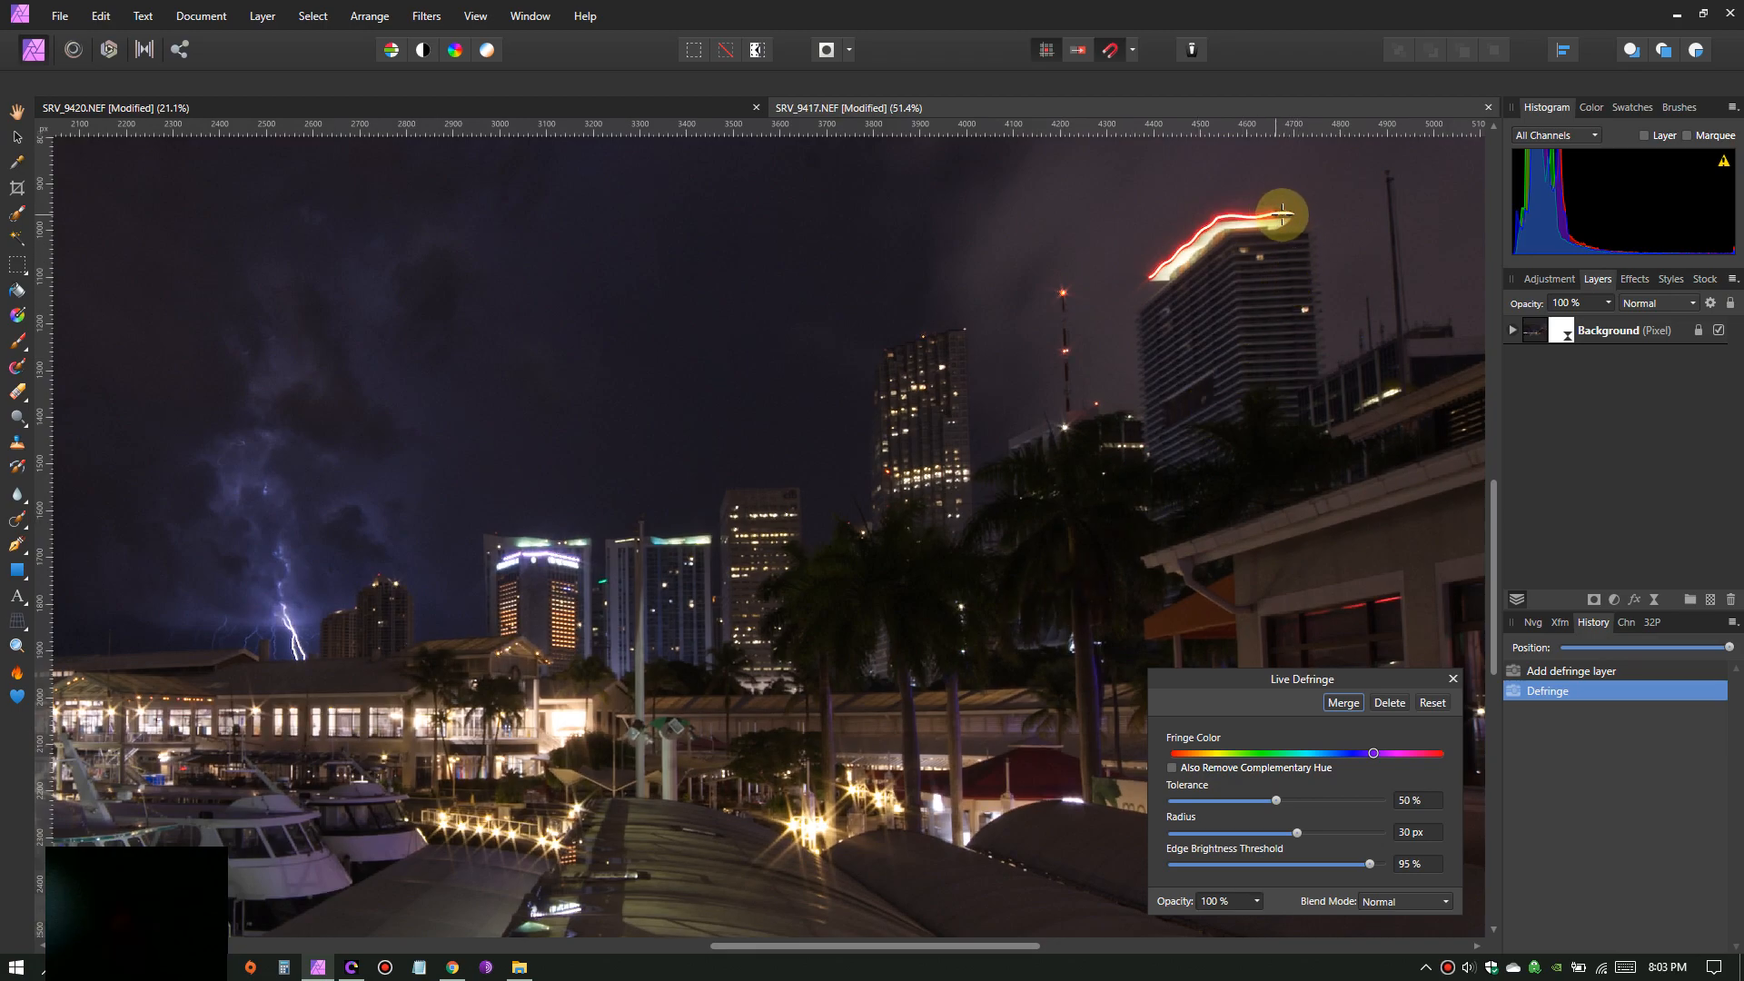
drag(1496, 512, 1495, 477)
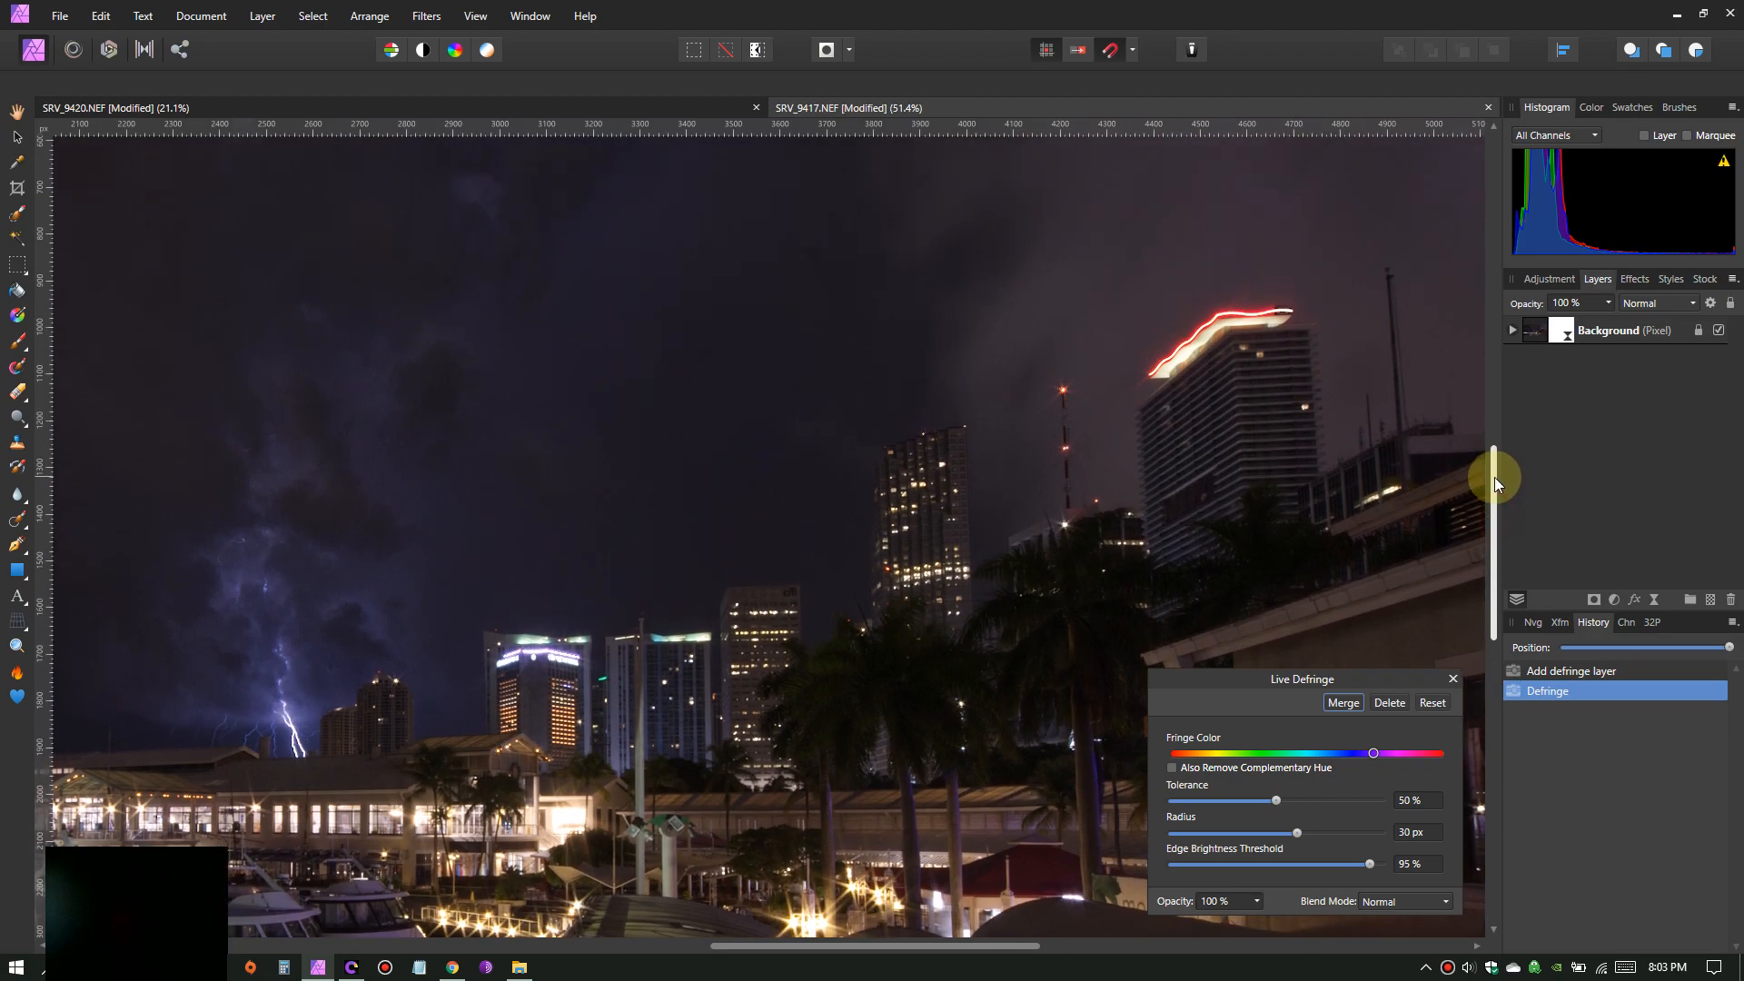
mouse_move(1277, 799)
mouse_down()
mouse_move(1223, 804)
mouse_move(1313, 805)
mouse_move(1304, 819)
mouse_move(1368, 802)
mouse_move(1344, 805)
mouse_up()
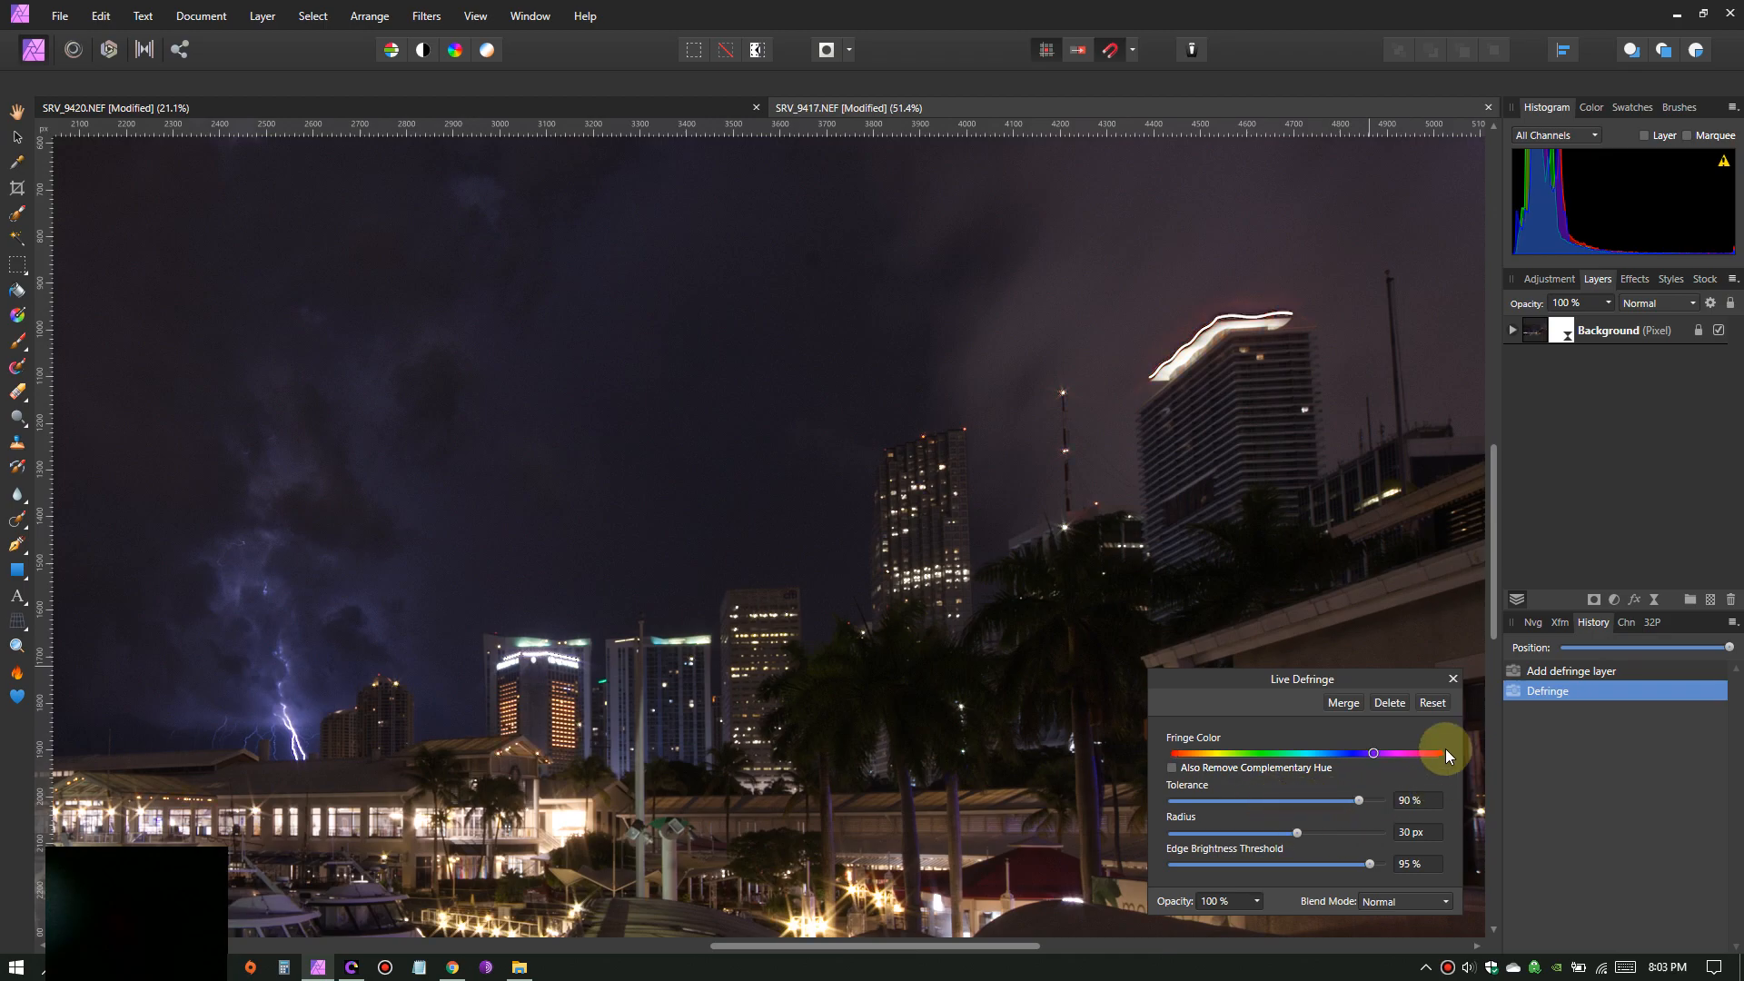
Reset the Live Defringe settings and try an Edge Brightness Threshold of 22%.
click(1436, 707)
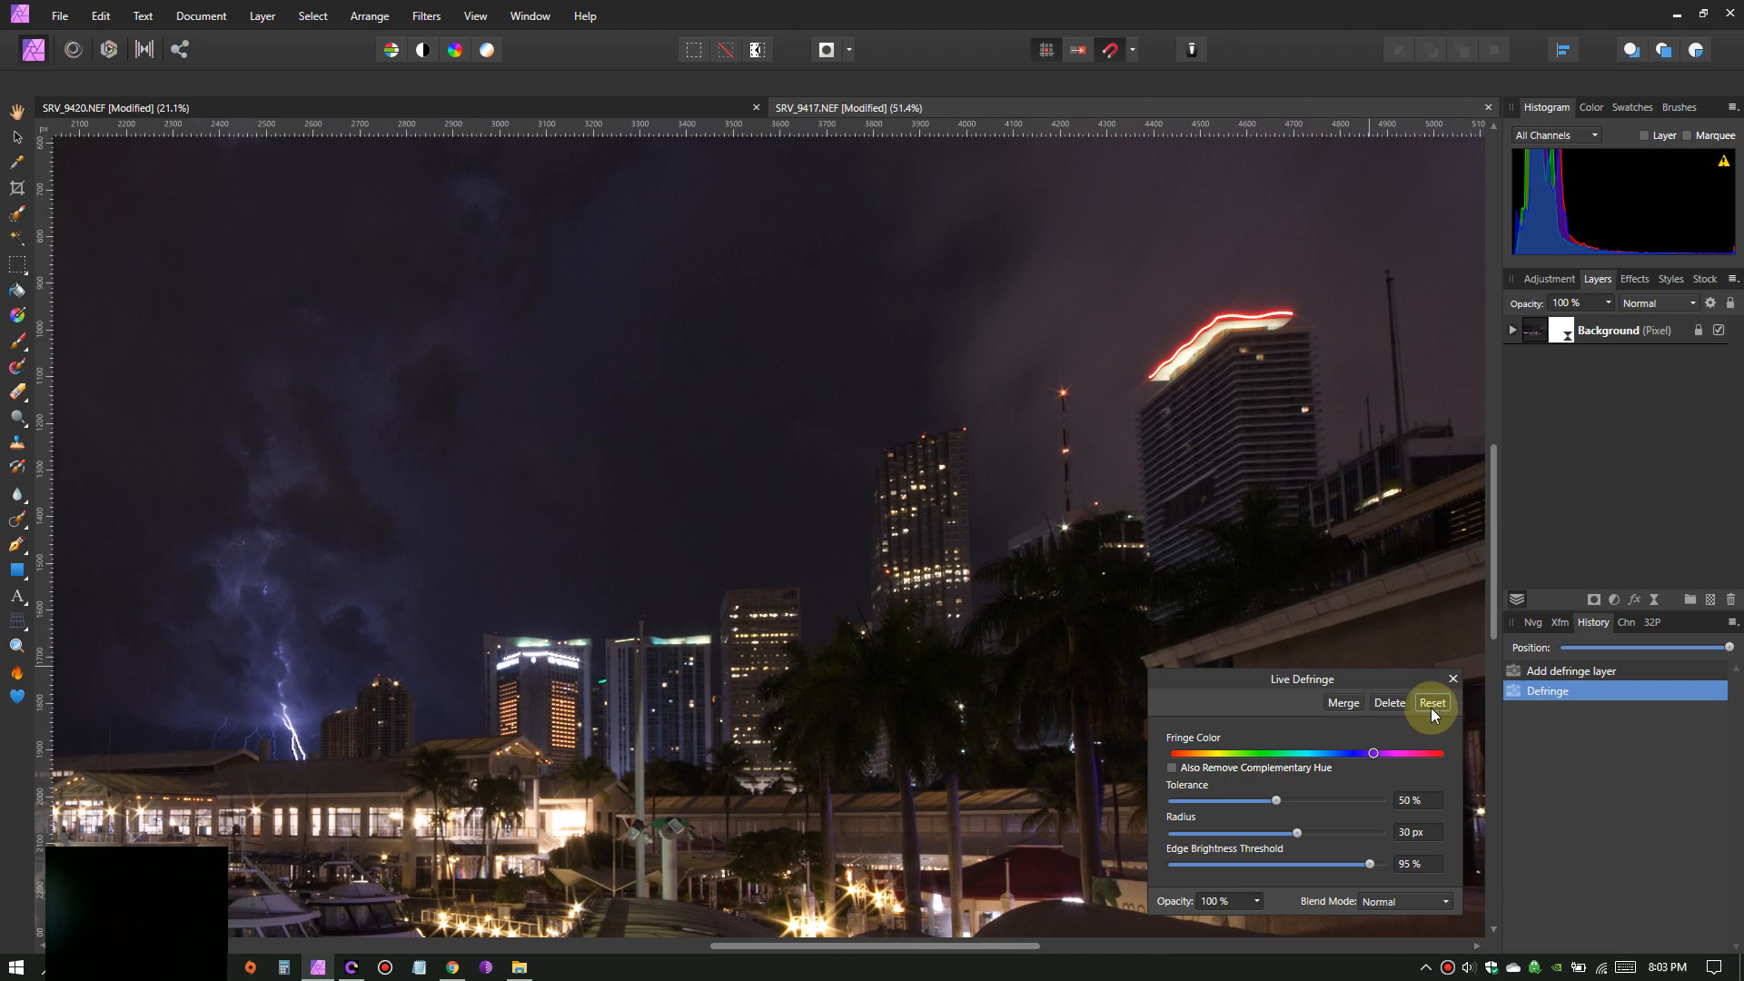
drag(763, 945, 430, 915)
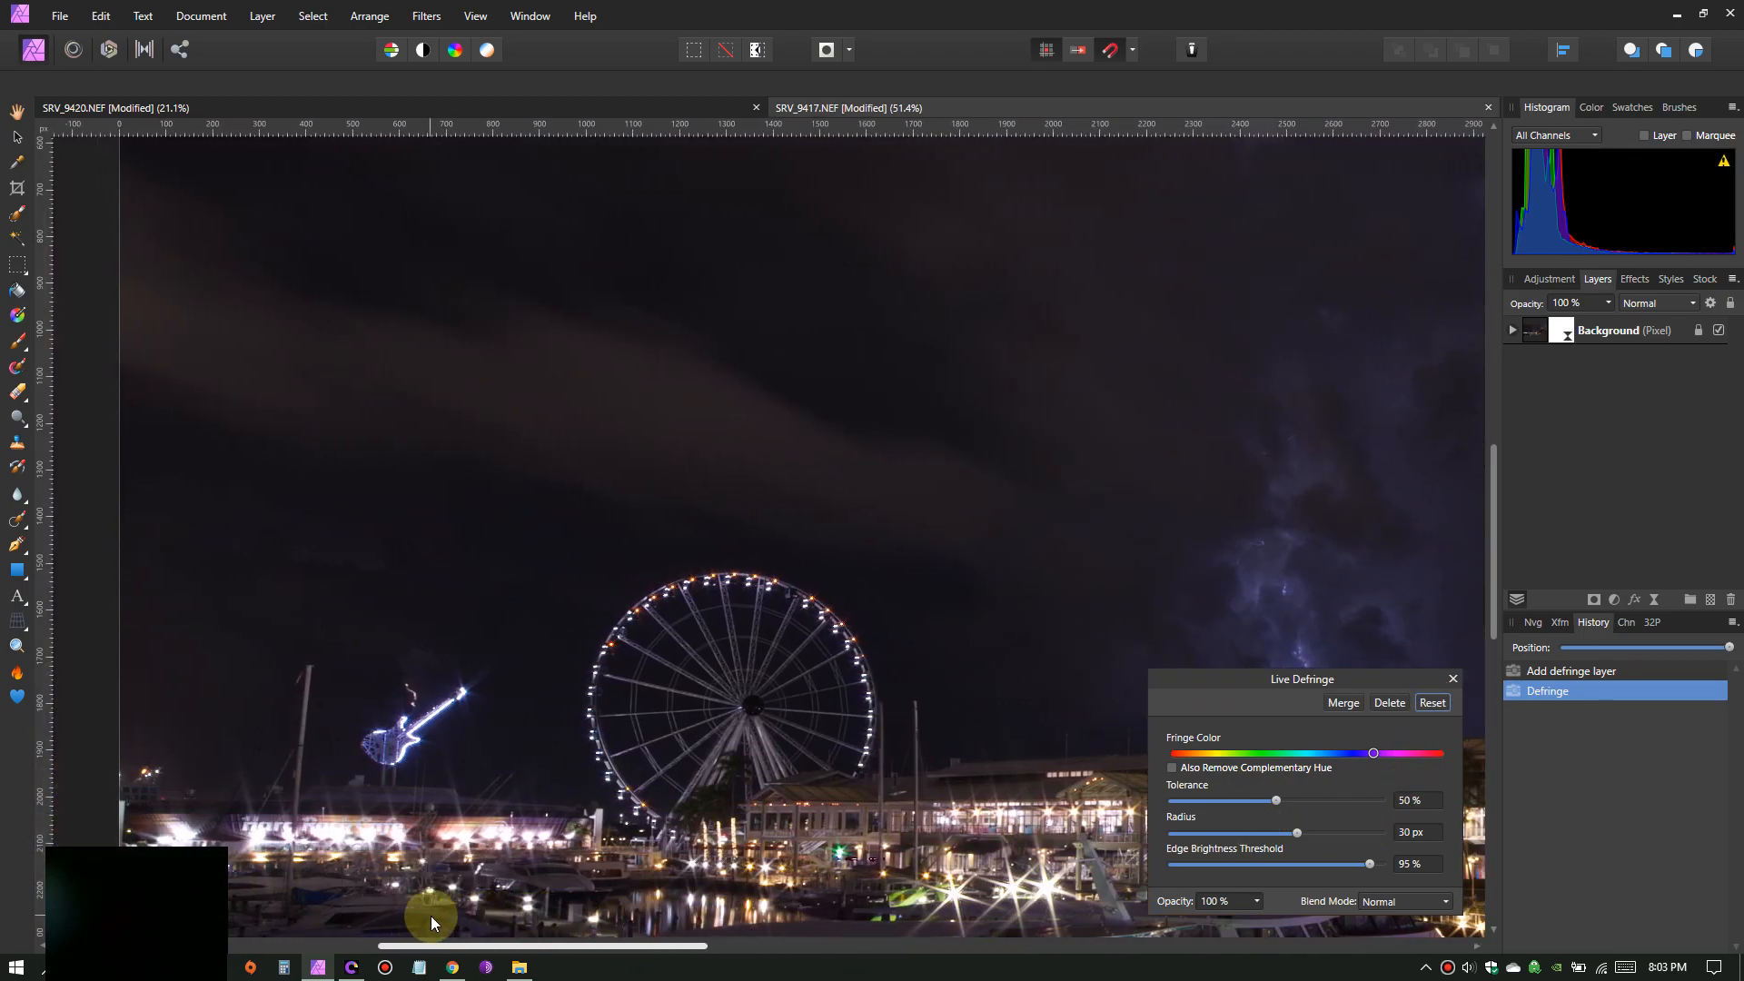
scroll(409, 731, up, 5)
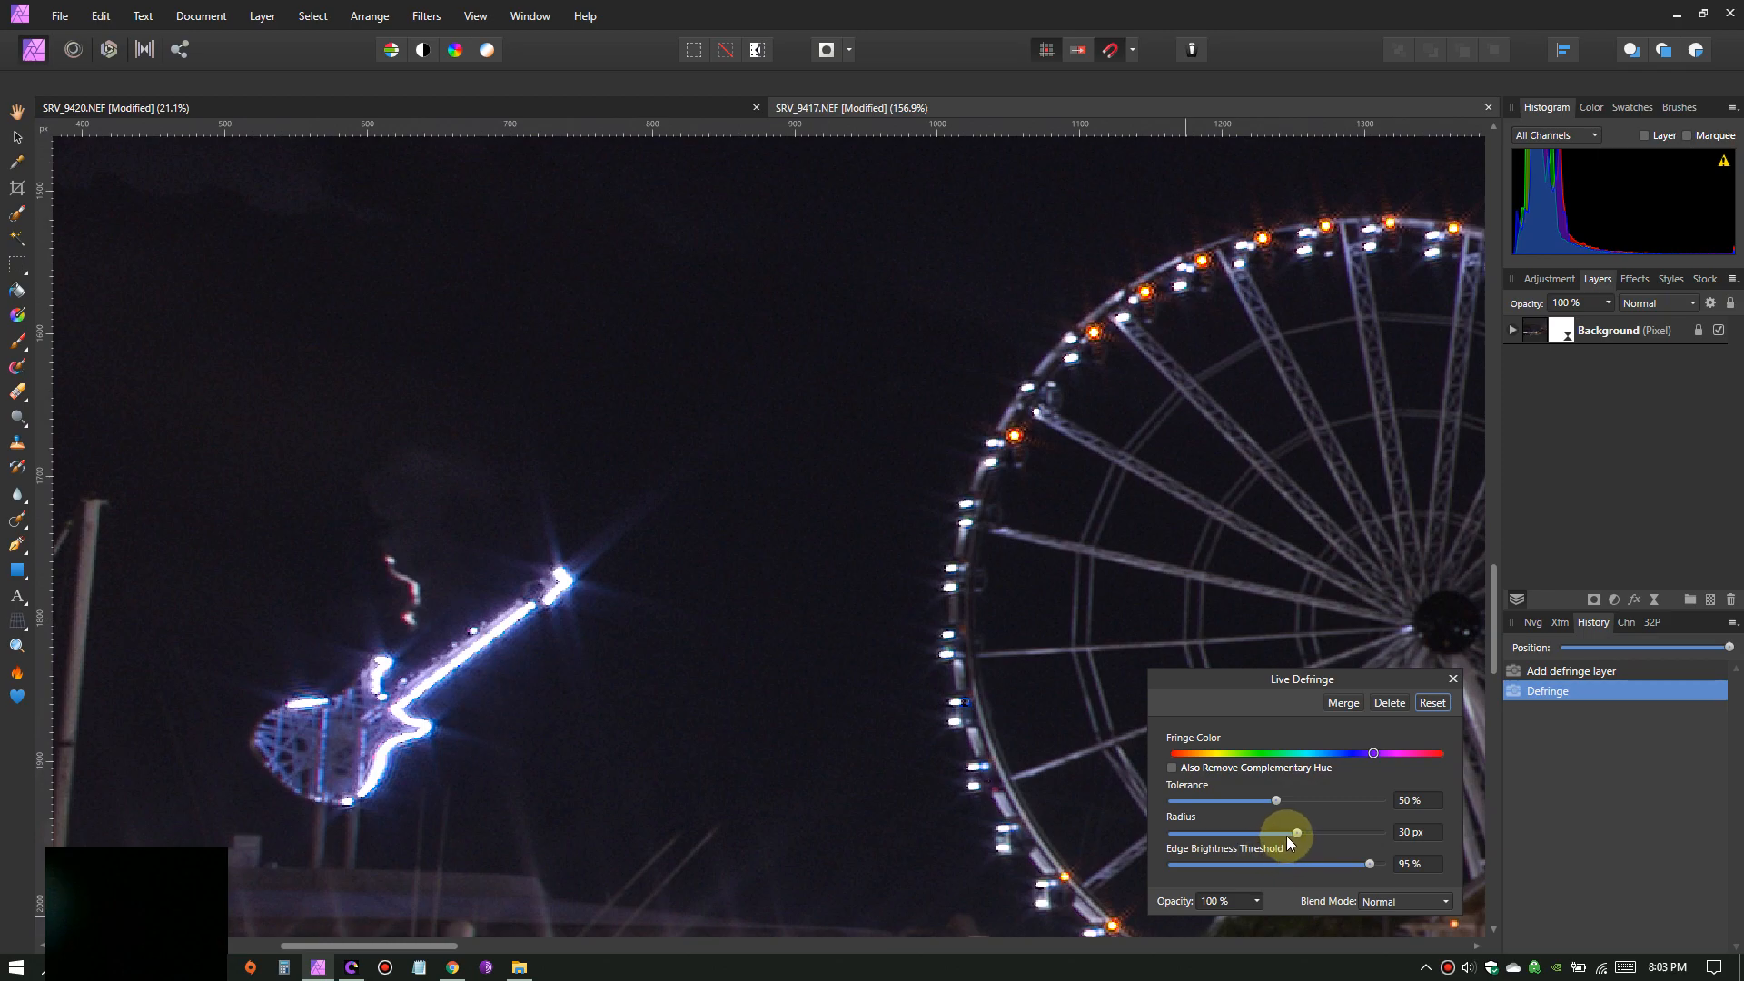
drag(1366, 863, 1217, 869)
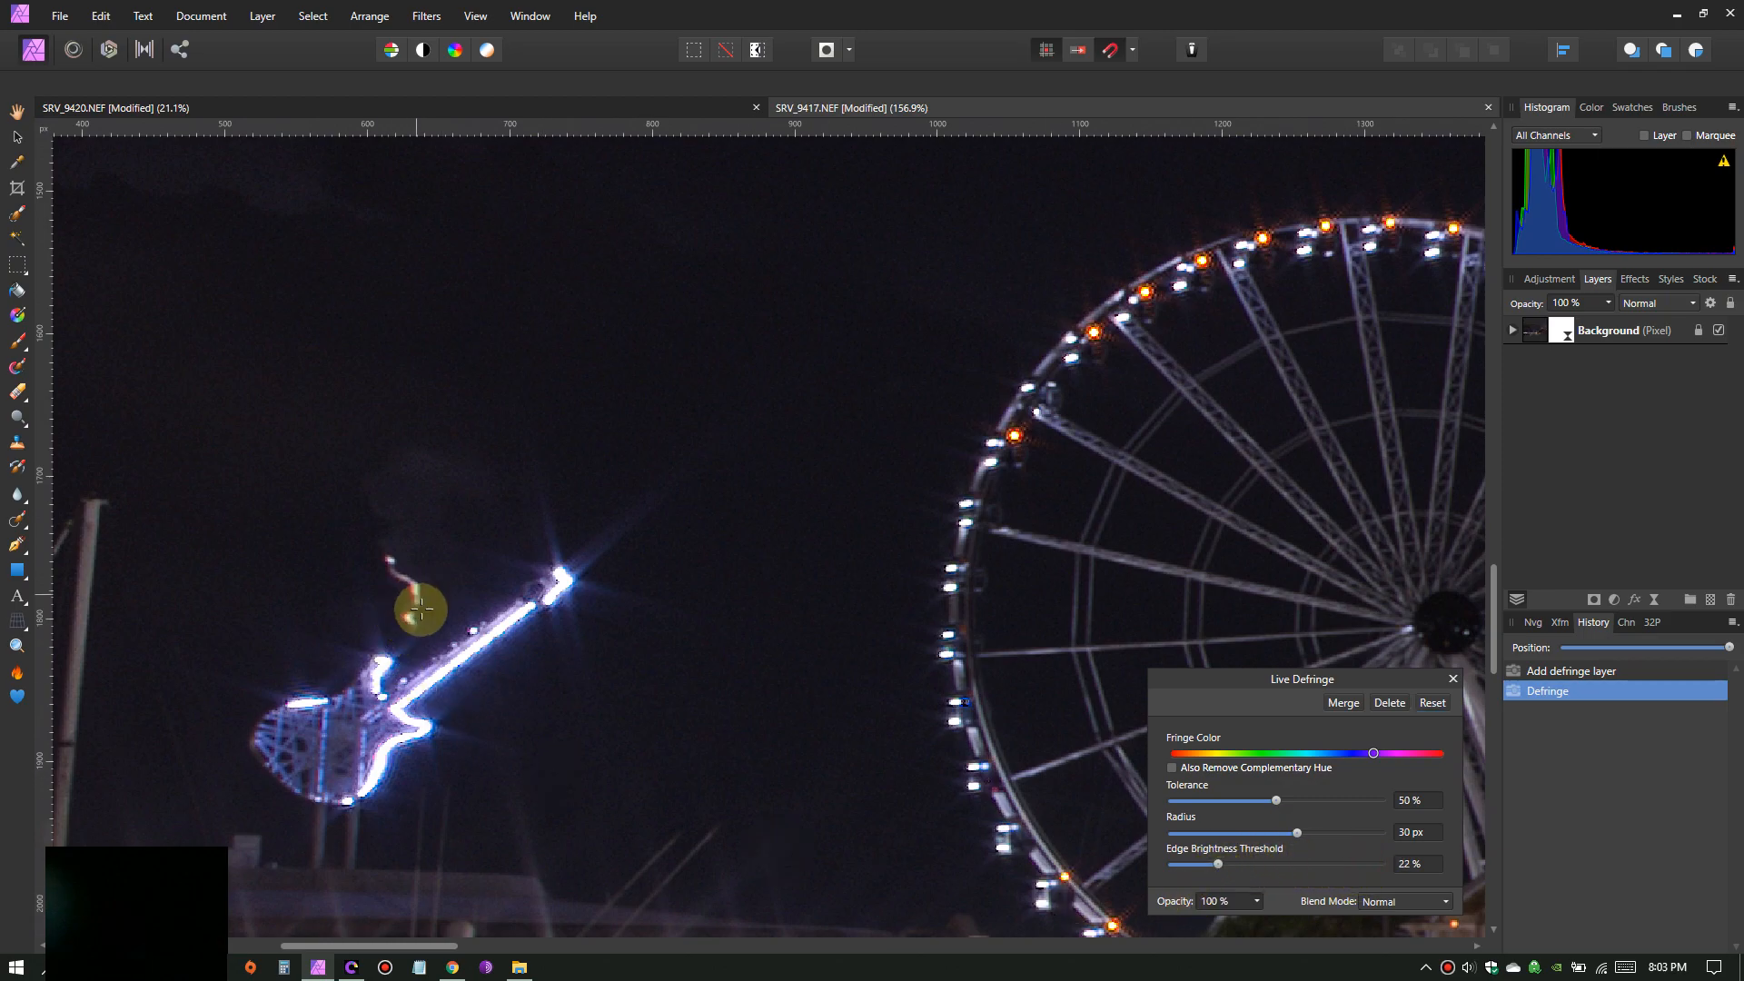
Reset the Defringe settings to their defaults again and close the panel.
drag(447, 945, 1120, 946)
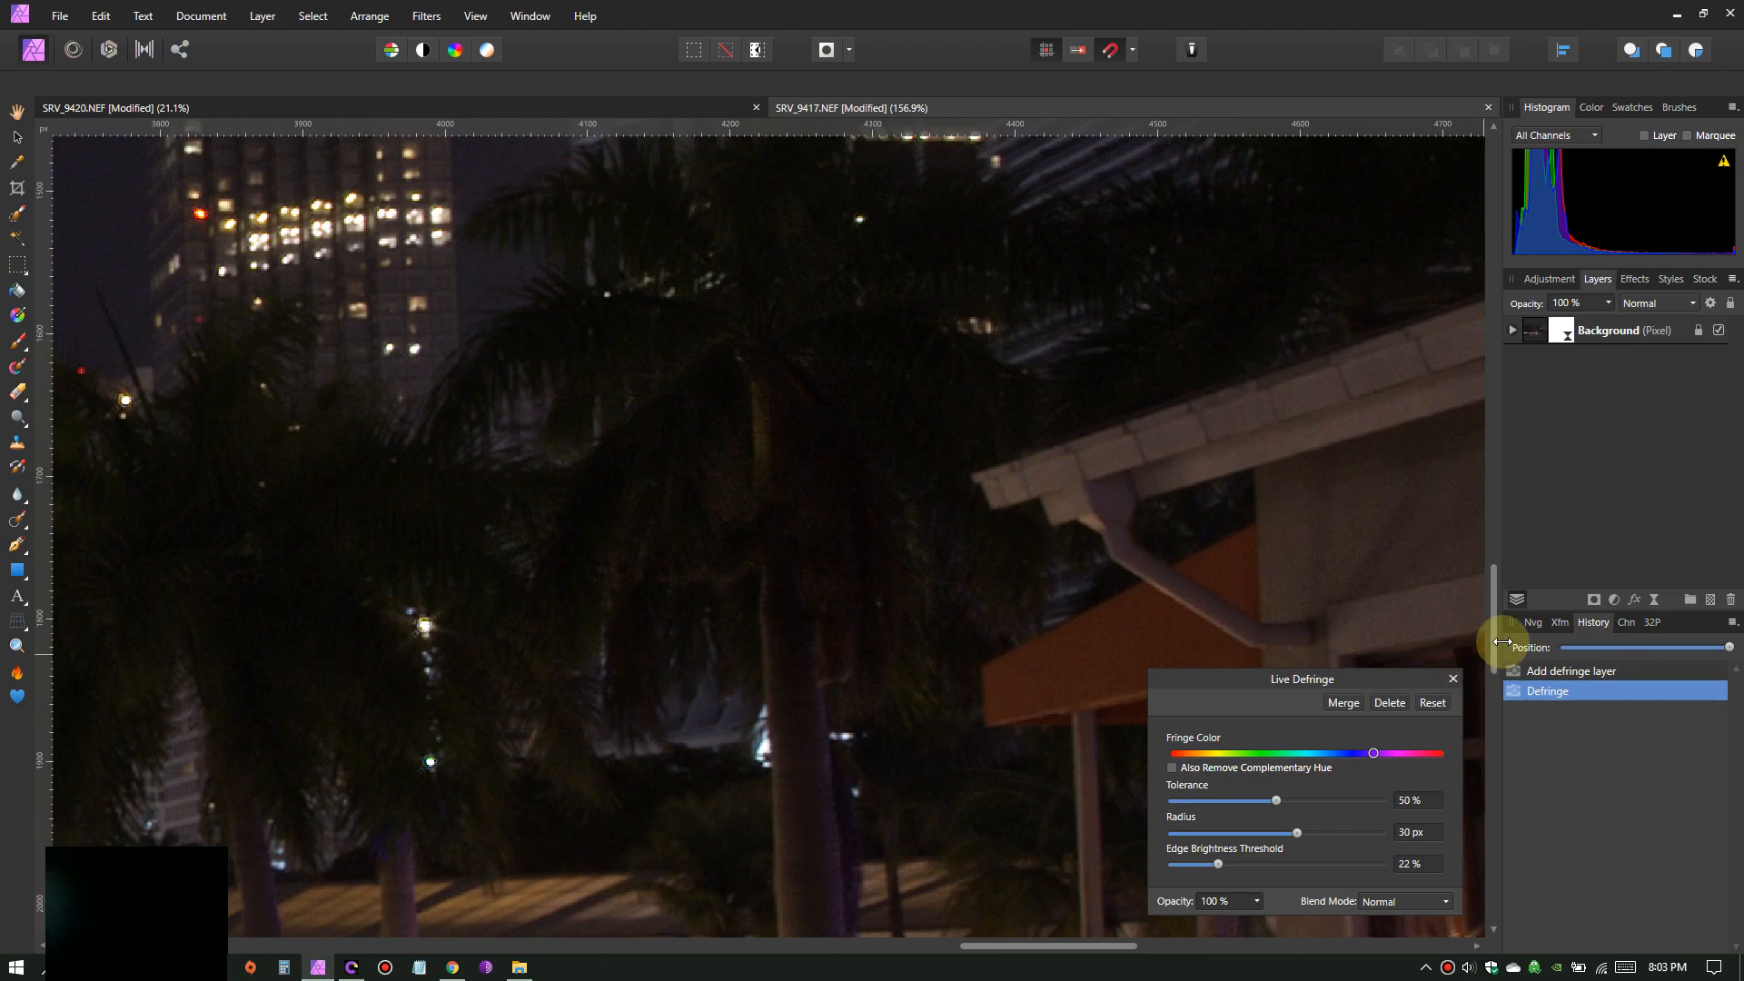
drag(1497, 646, 1501, 509)
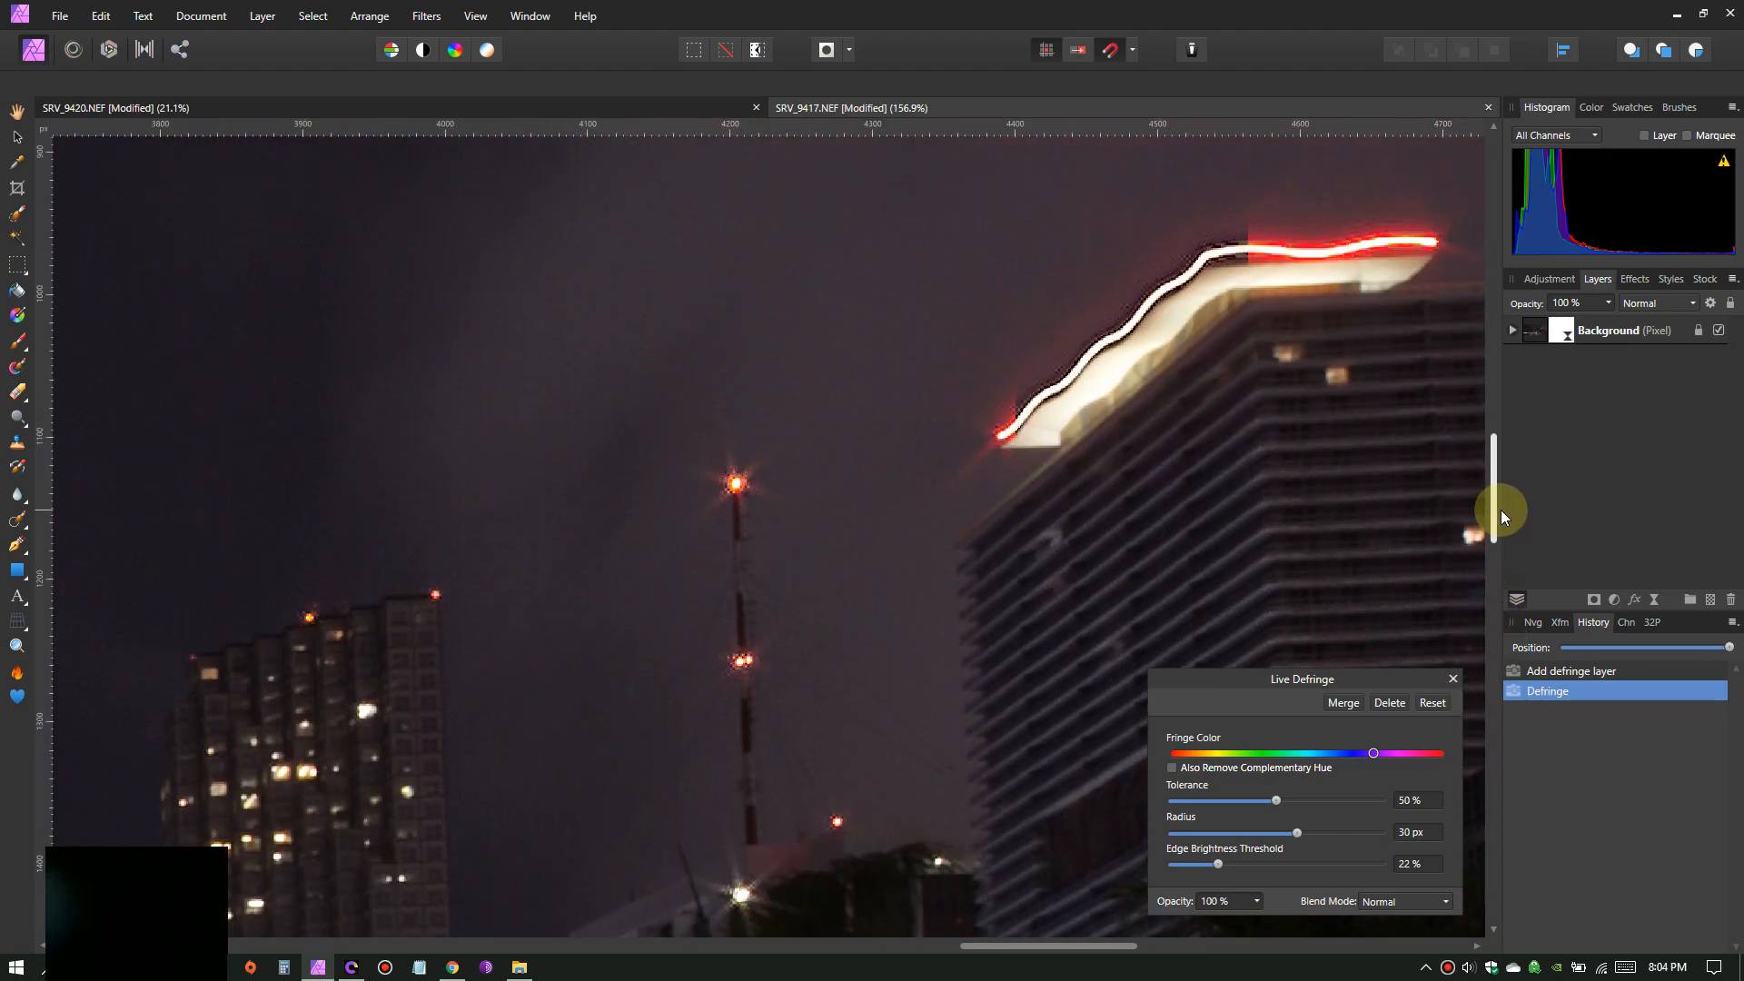
click(1433, 701)
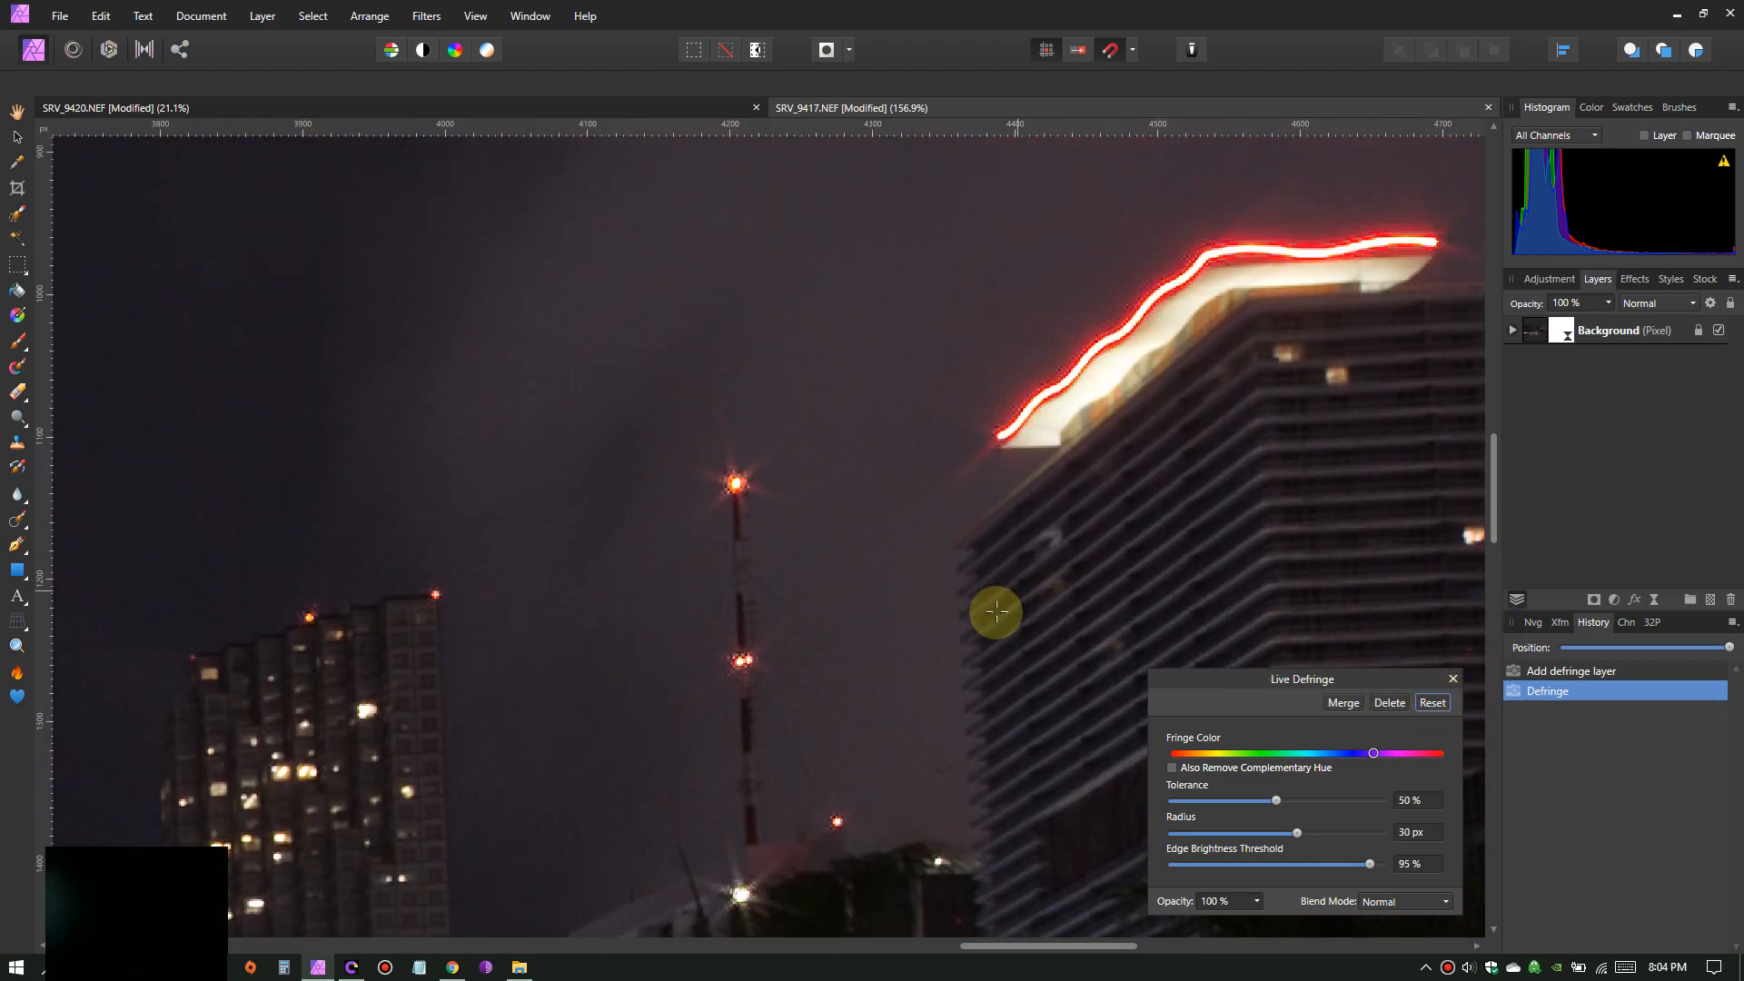
click(1451, 680)
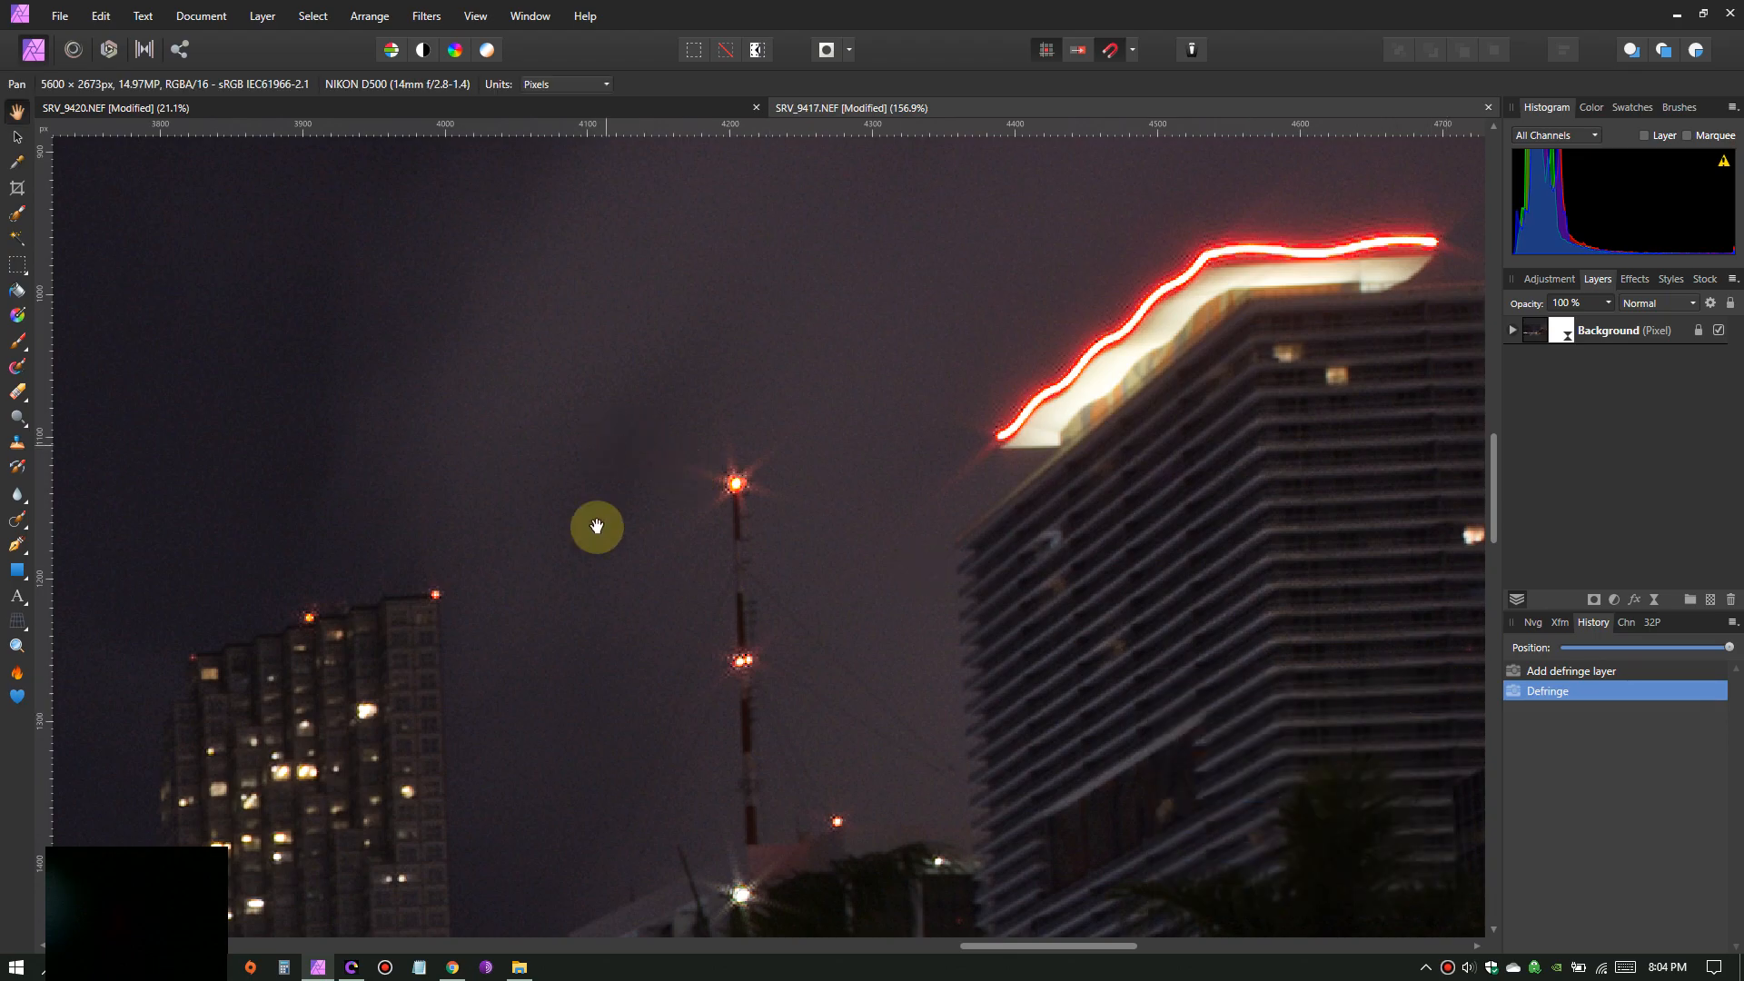
Choose the Inpainting Brush and select the Background layer.
scroll(589, 654, down, 3)
scroll(589, 654, down, 5)
drag(491, 657, 882, 535)
scroll(918, 584, up, 1)
scroll(875, 524, up, 1)
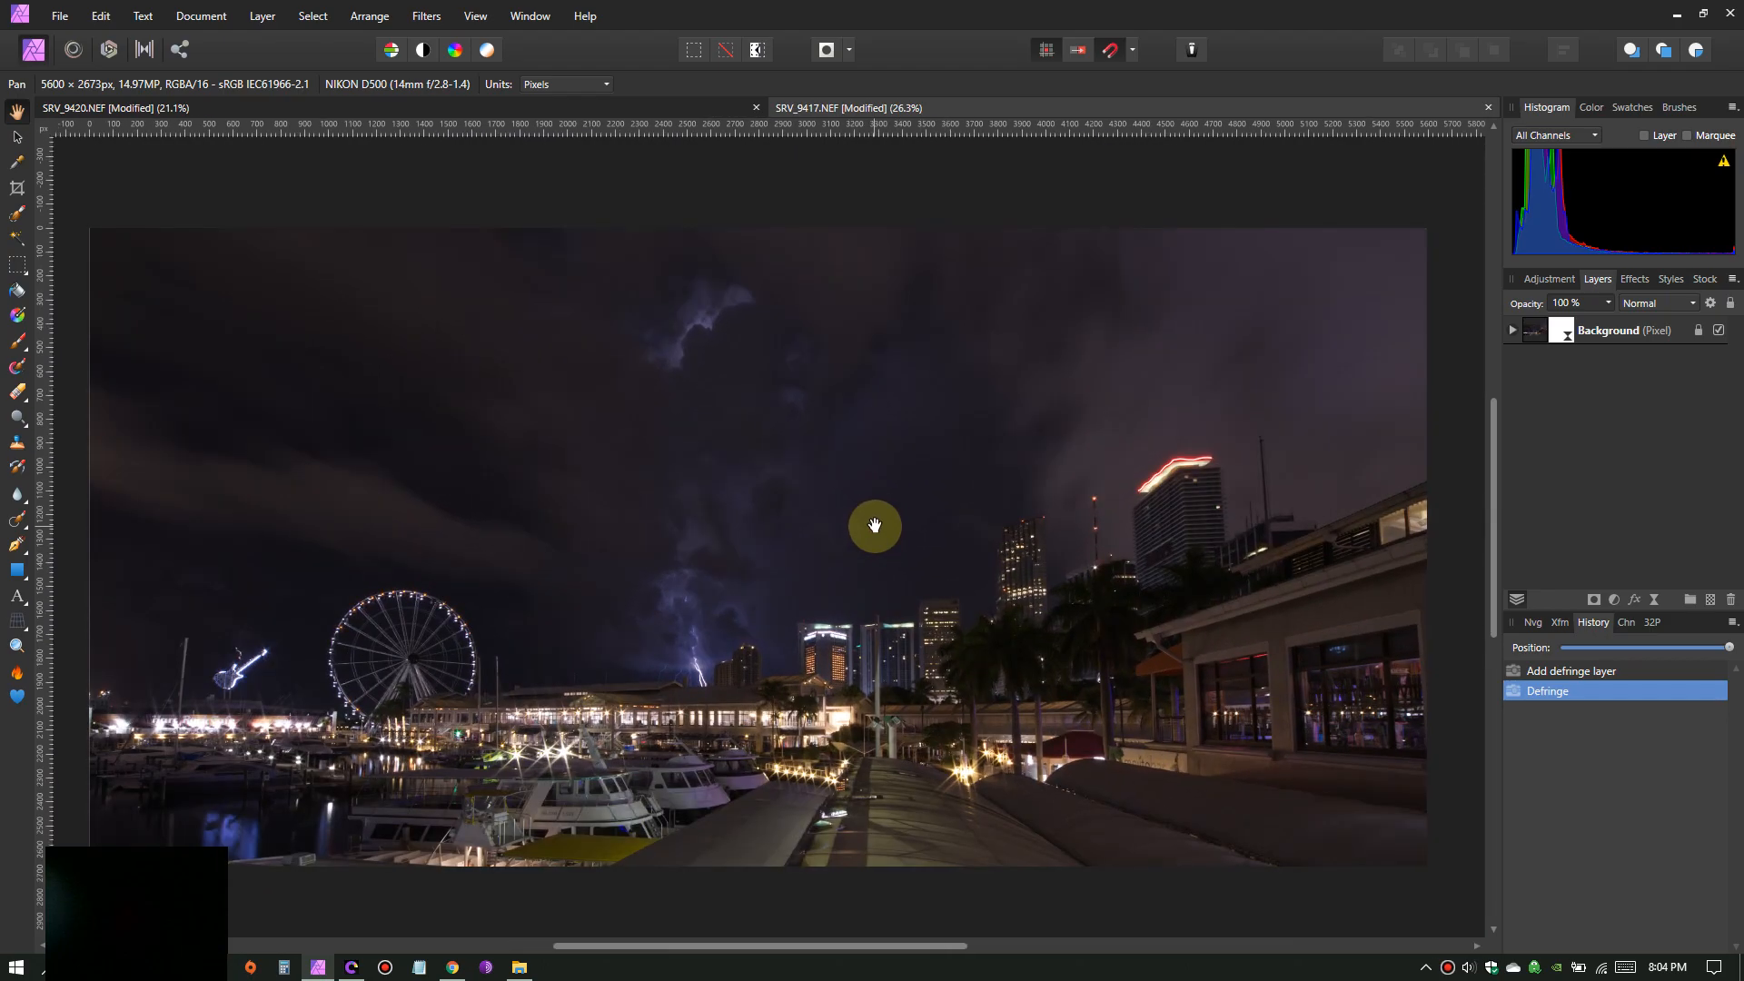
scroll(874, 525, up, 2)
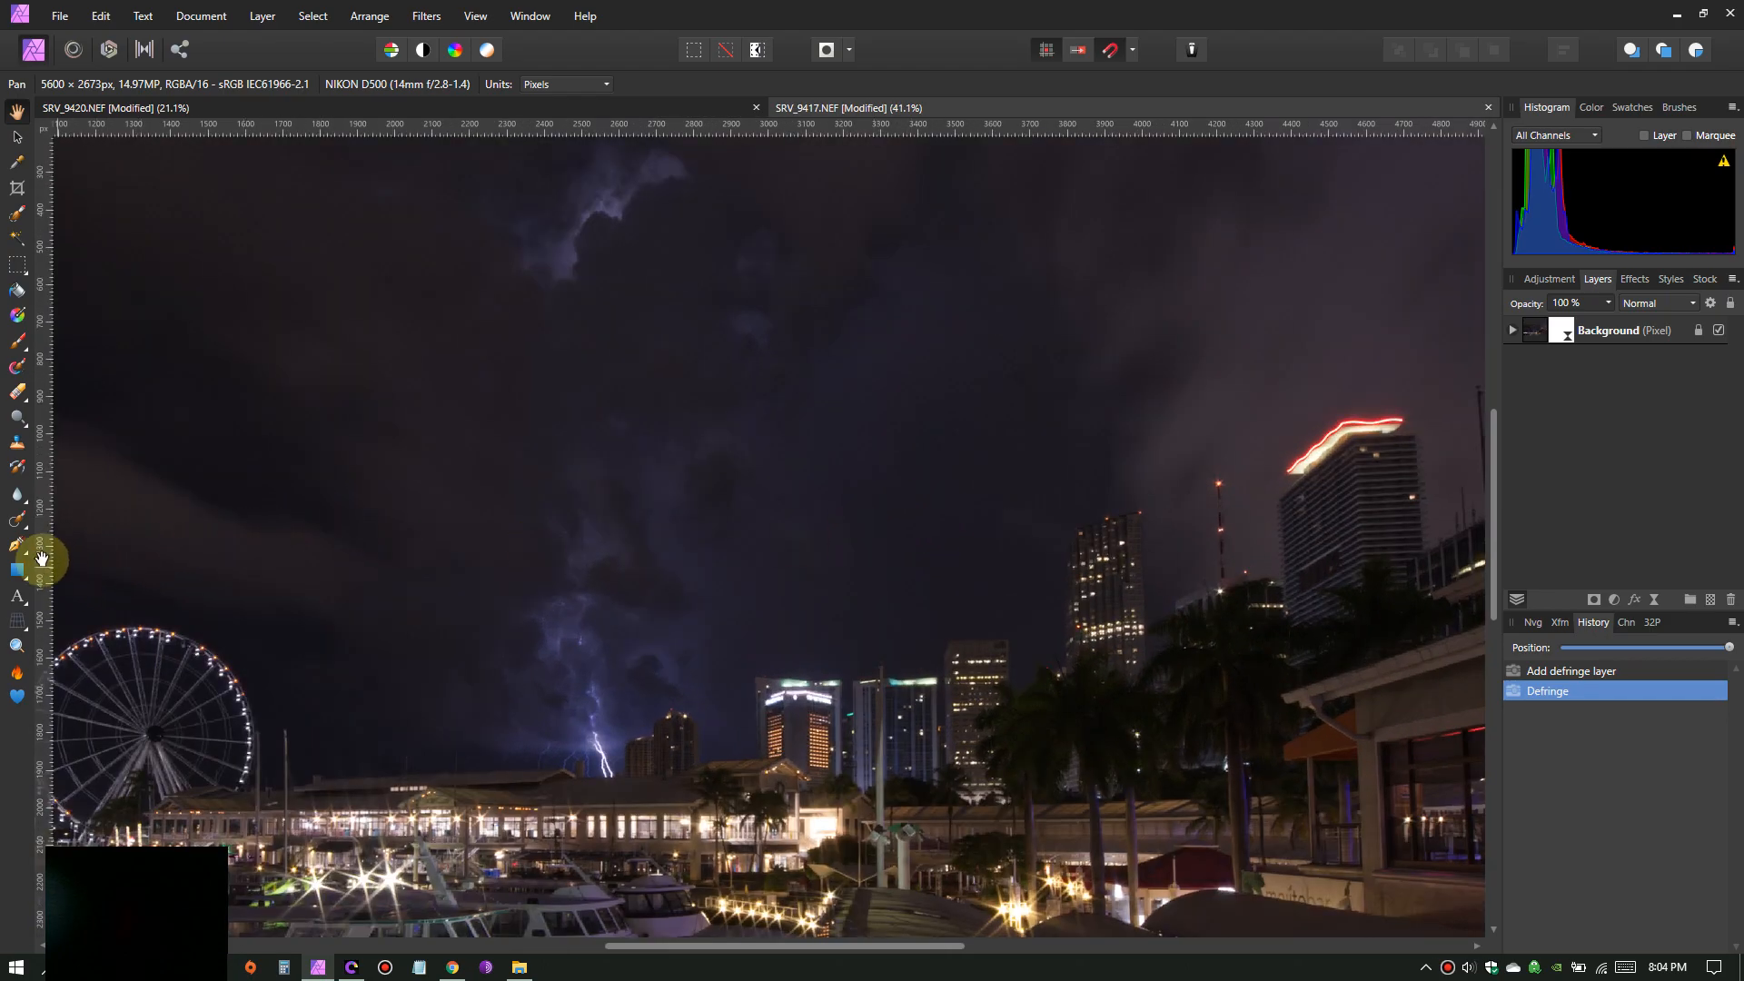
click(26, 535)
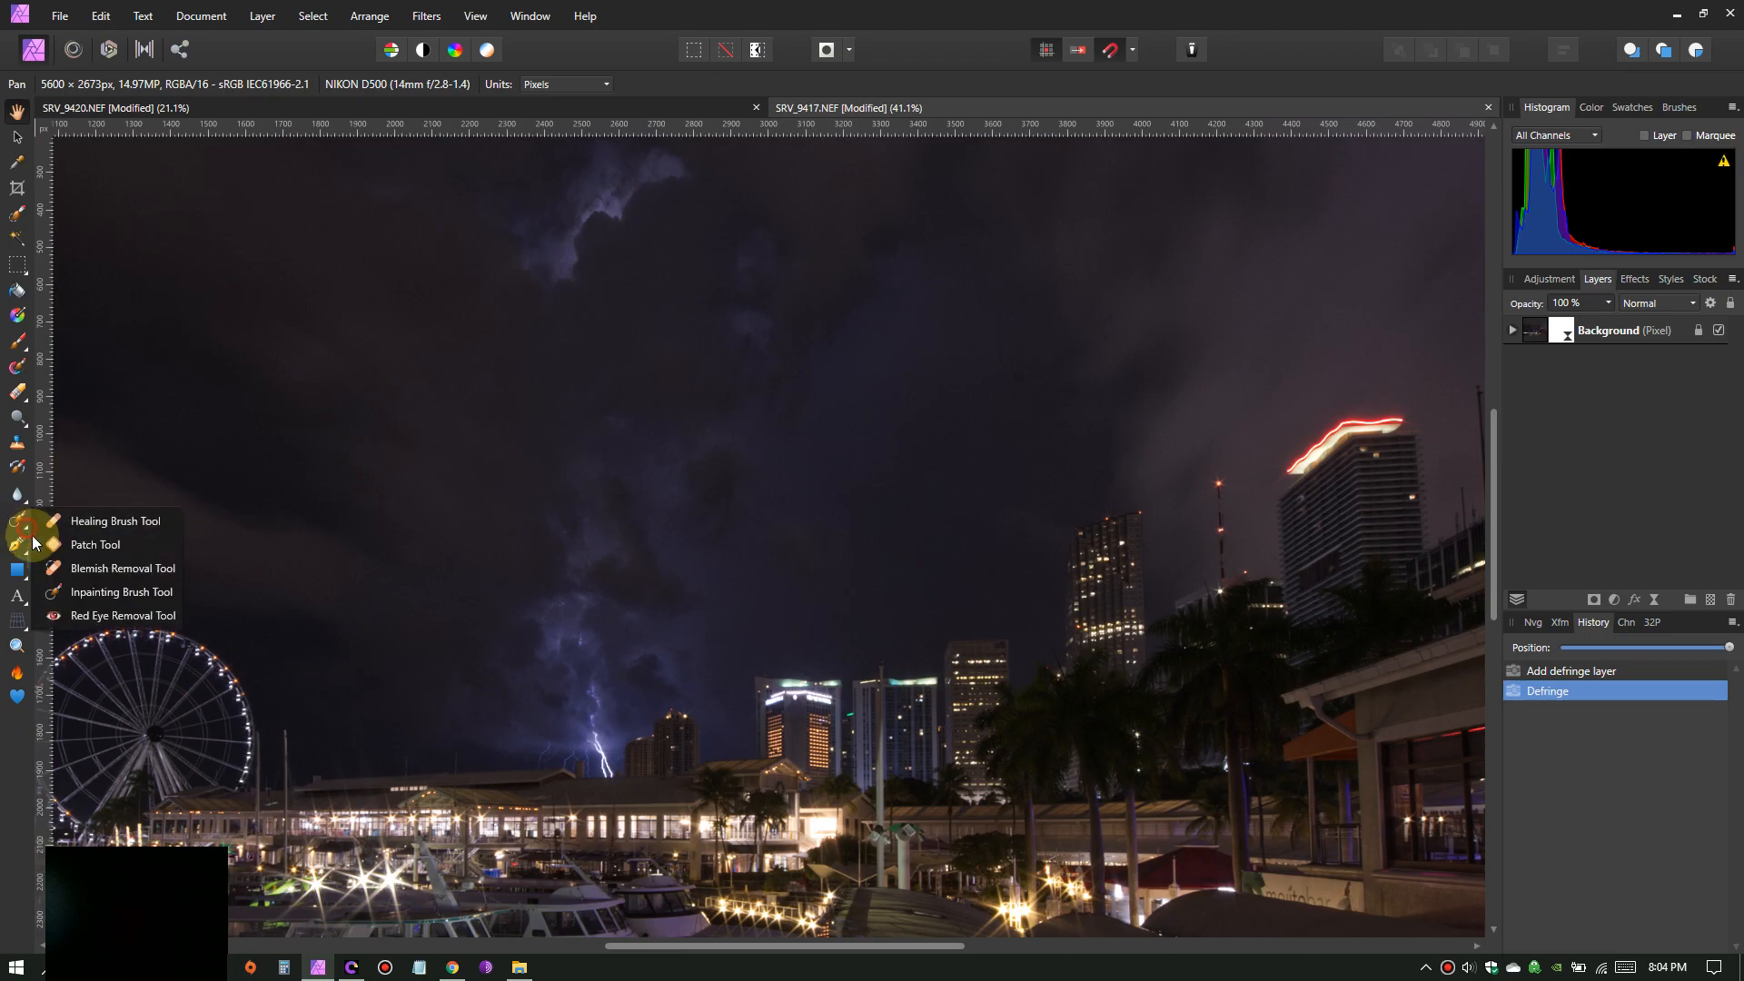
click(79, 592)
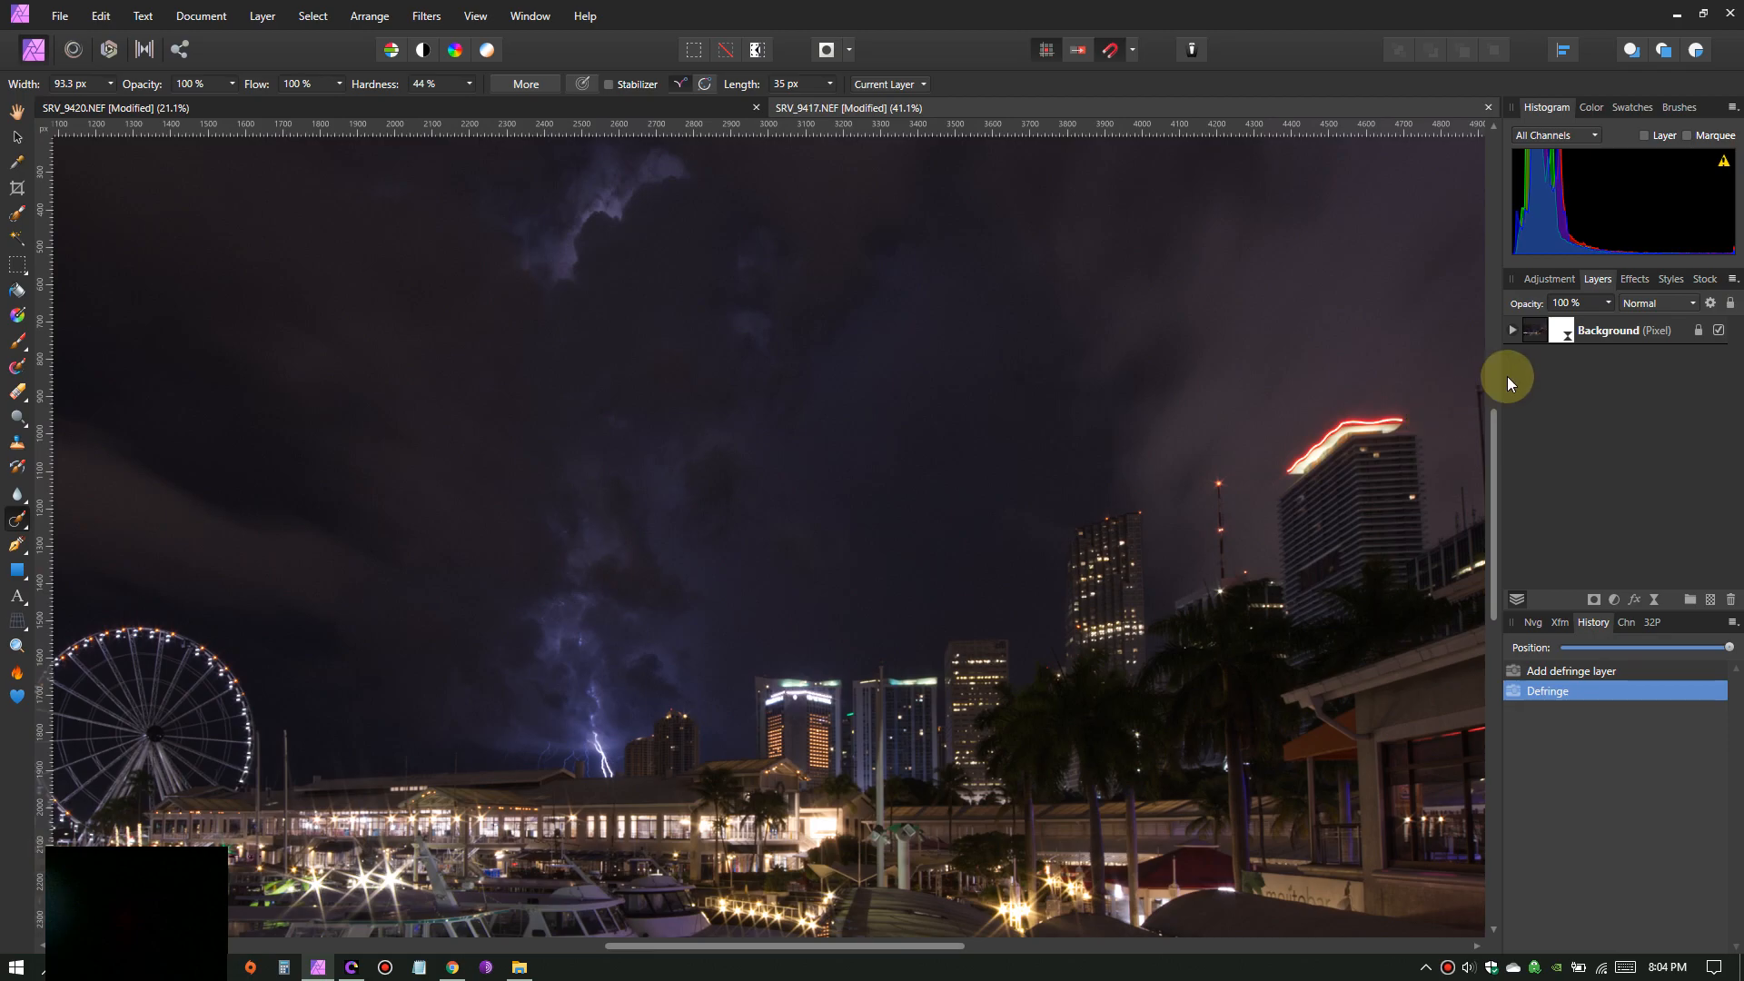
click(1529, 328)
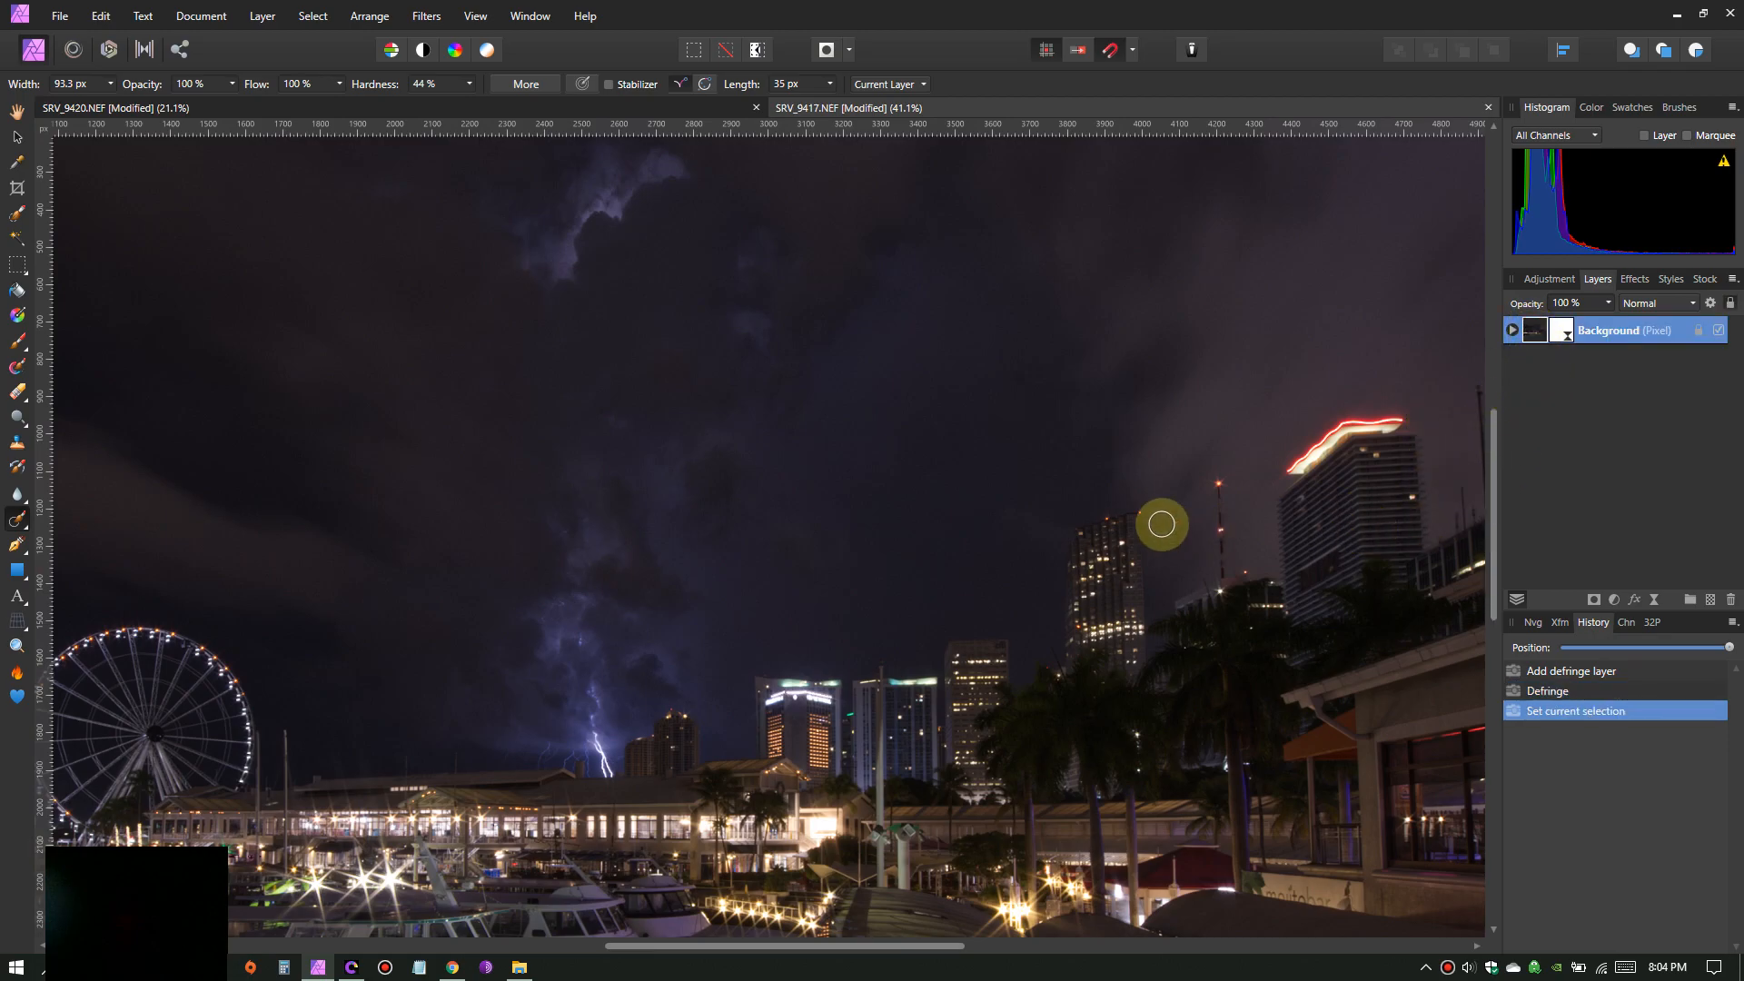
Inpaint three small blemishes in the dark sky above the towers.
scroll(1121, 536, up, 2)
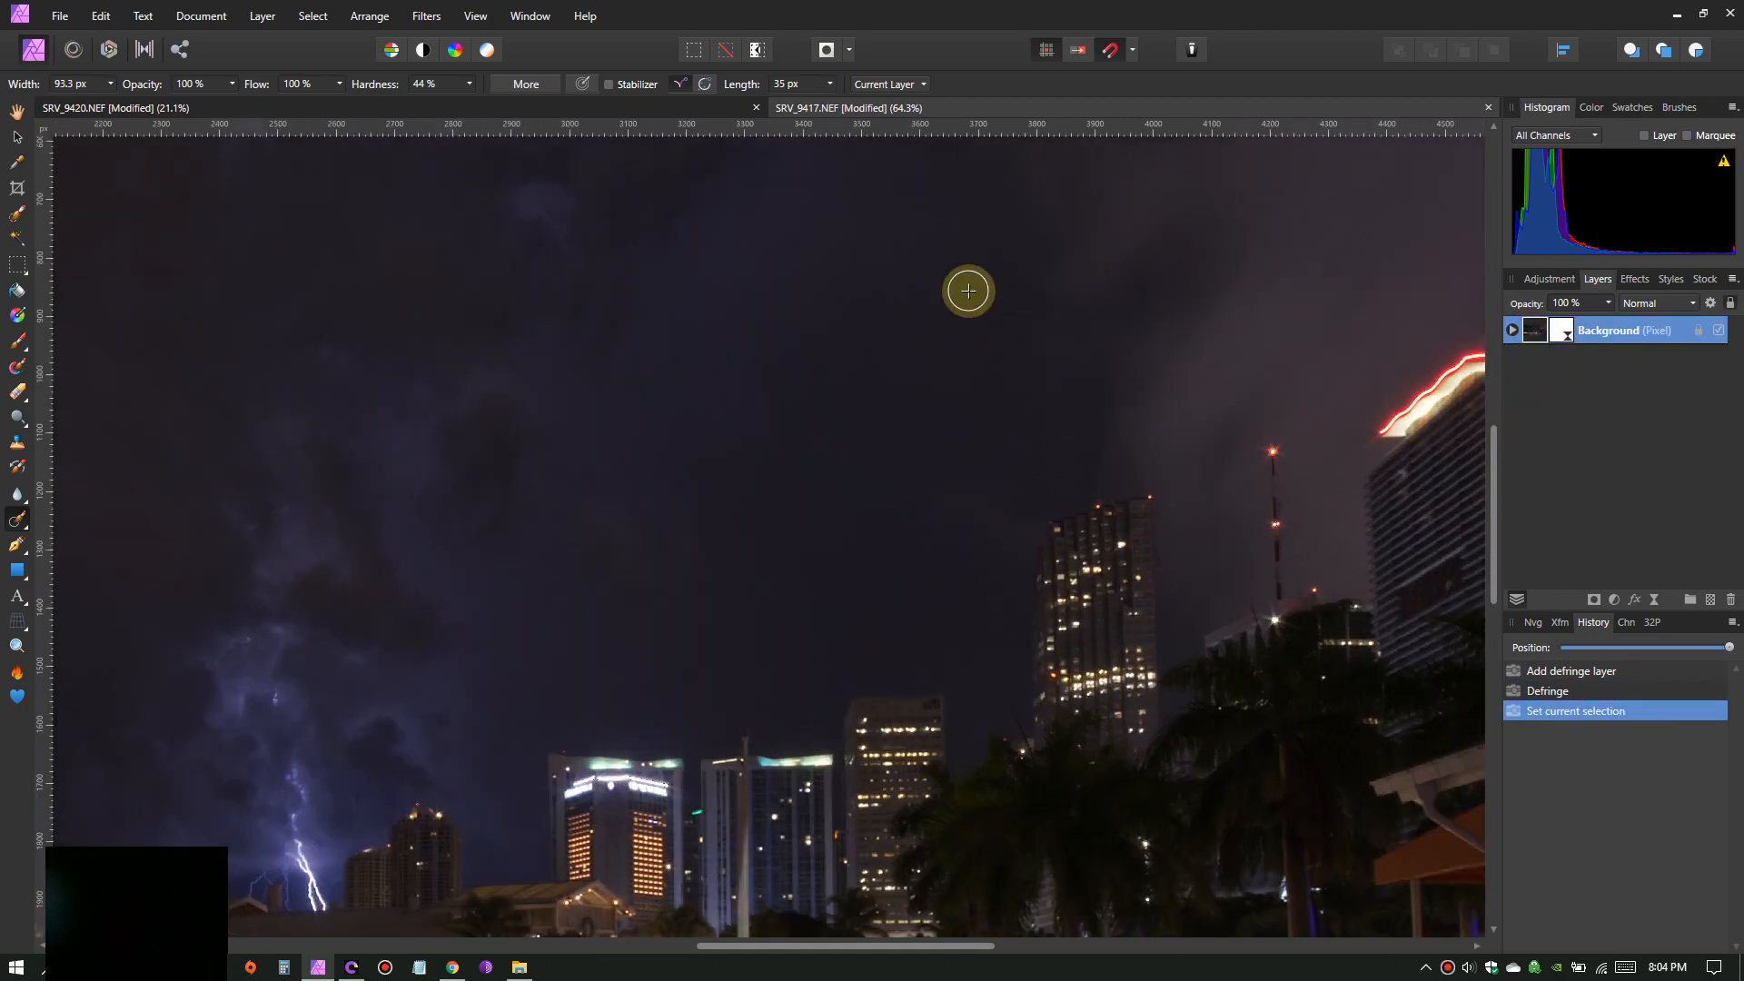
click(968, 290)
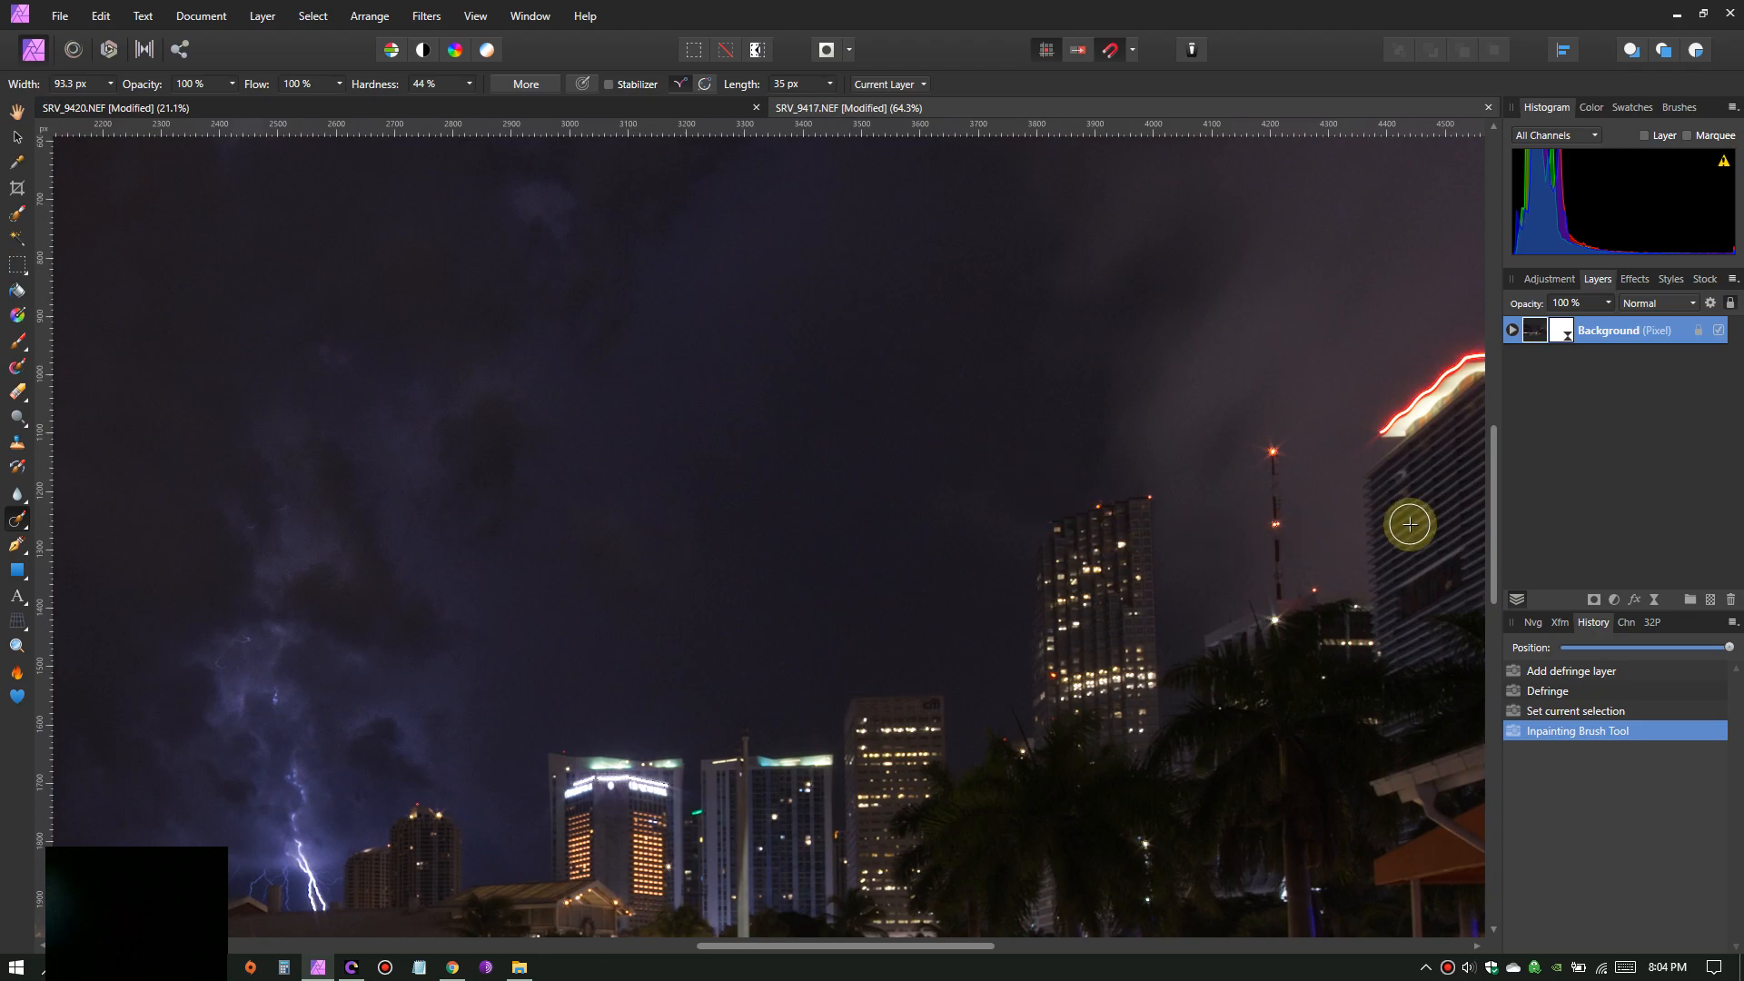
drag(1495, 536, 1511, 390)
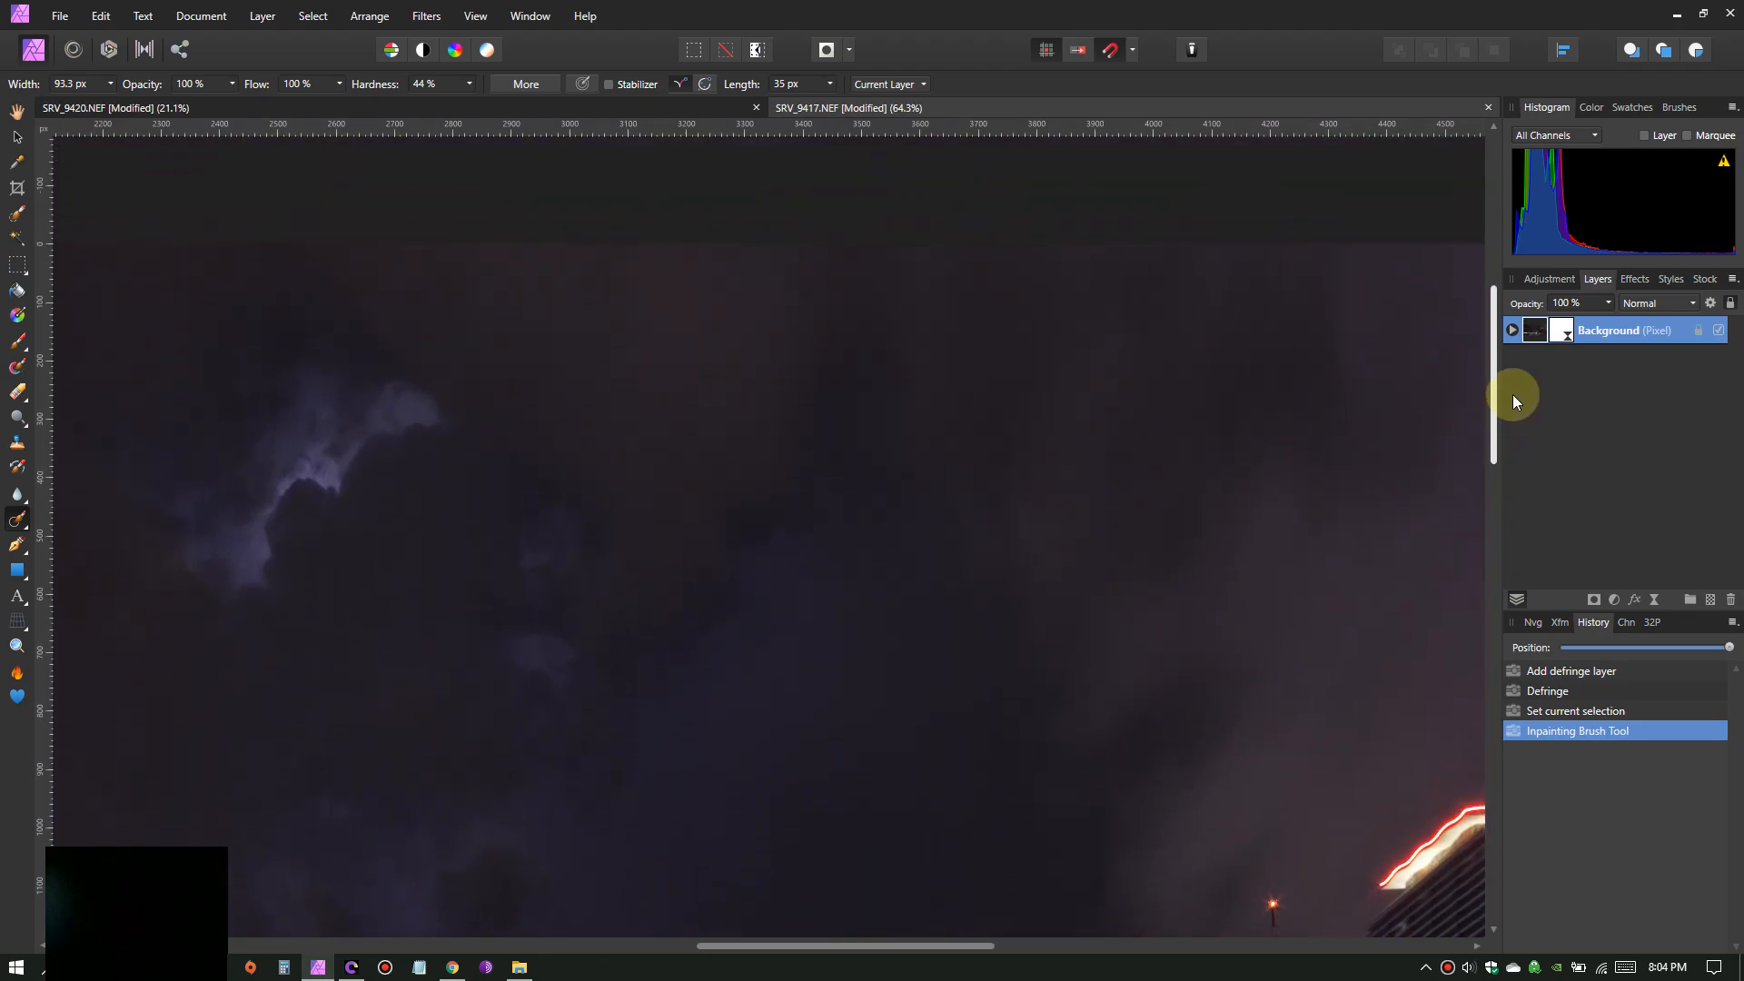
click(805, 292)
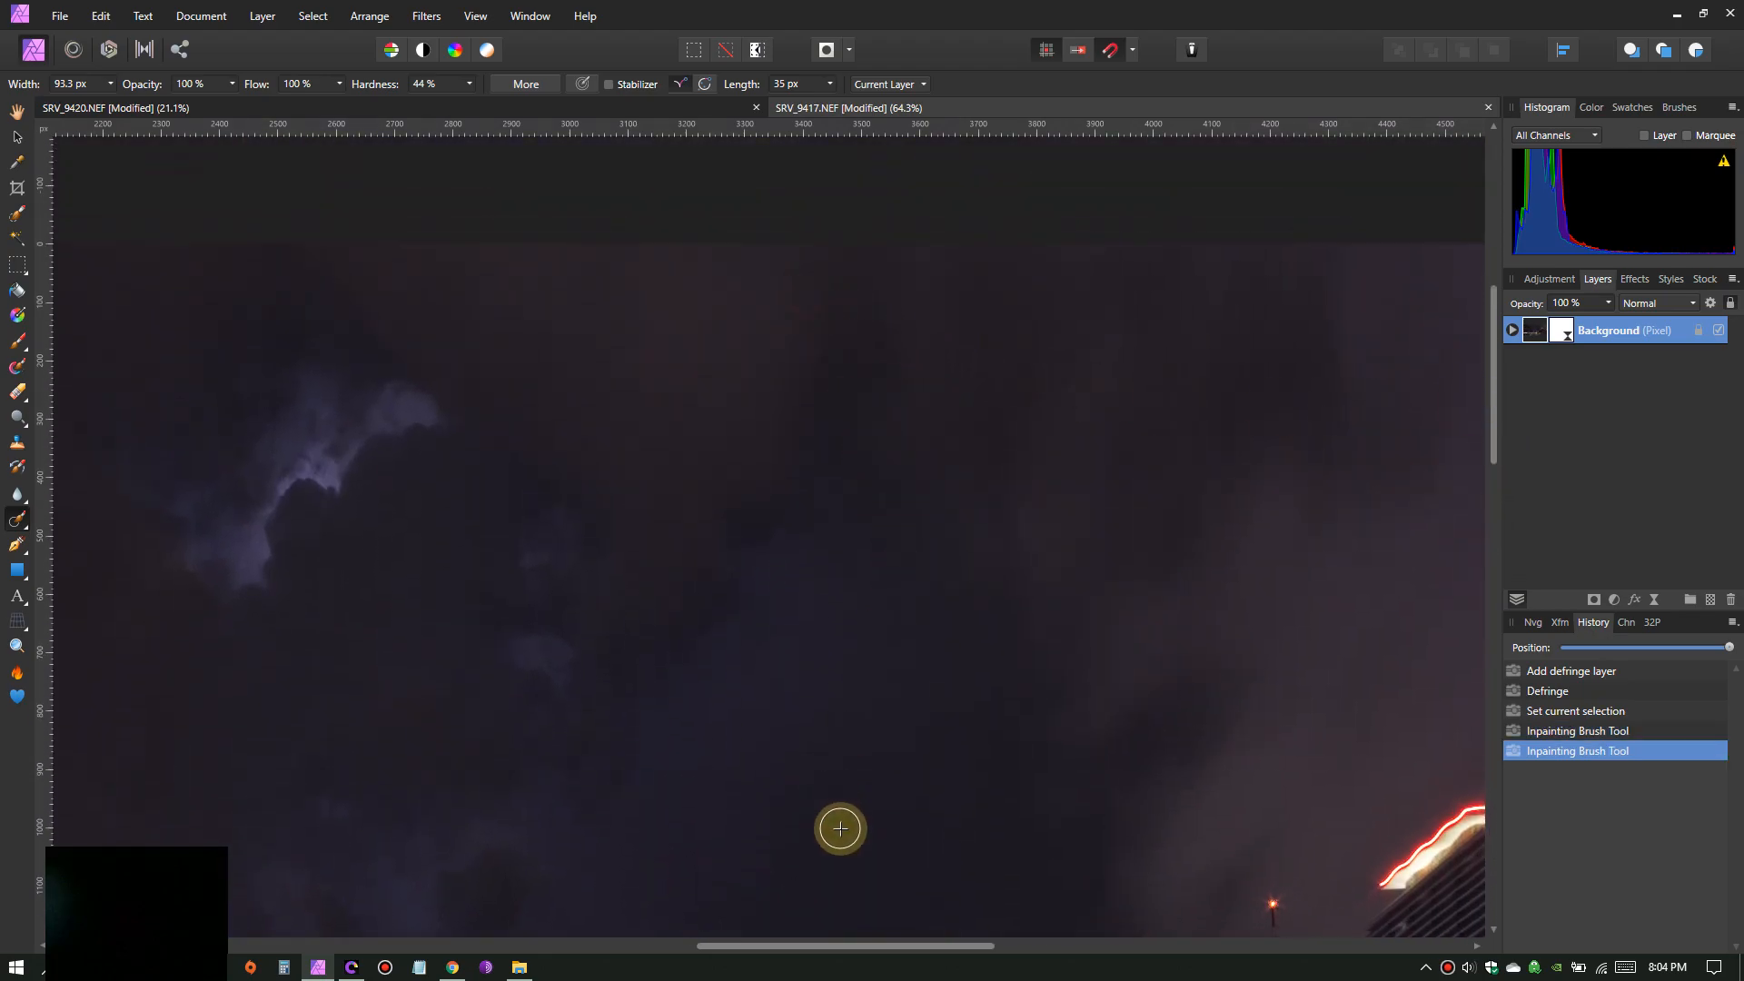
drag(864, 946, 1109, 946)
scroll(1125, 821, down, 1)
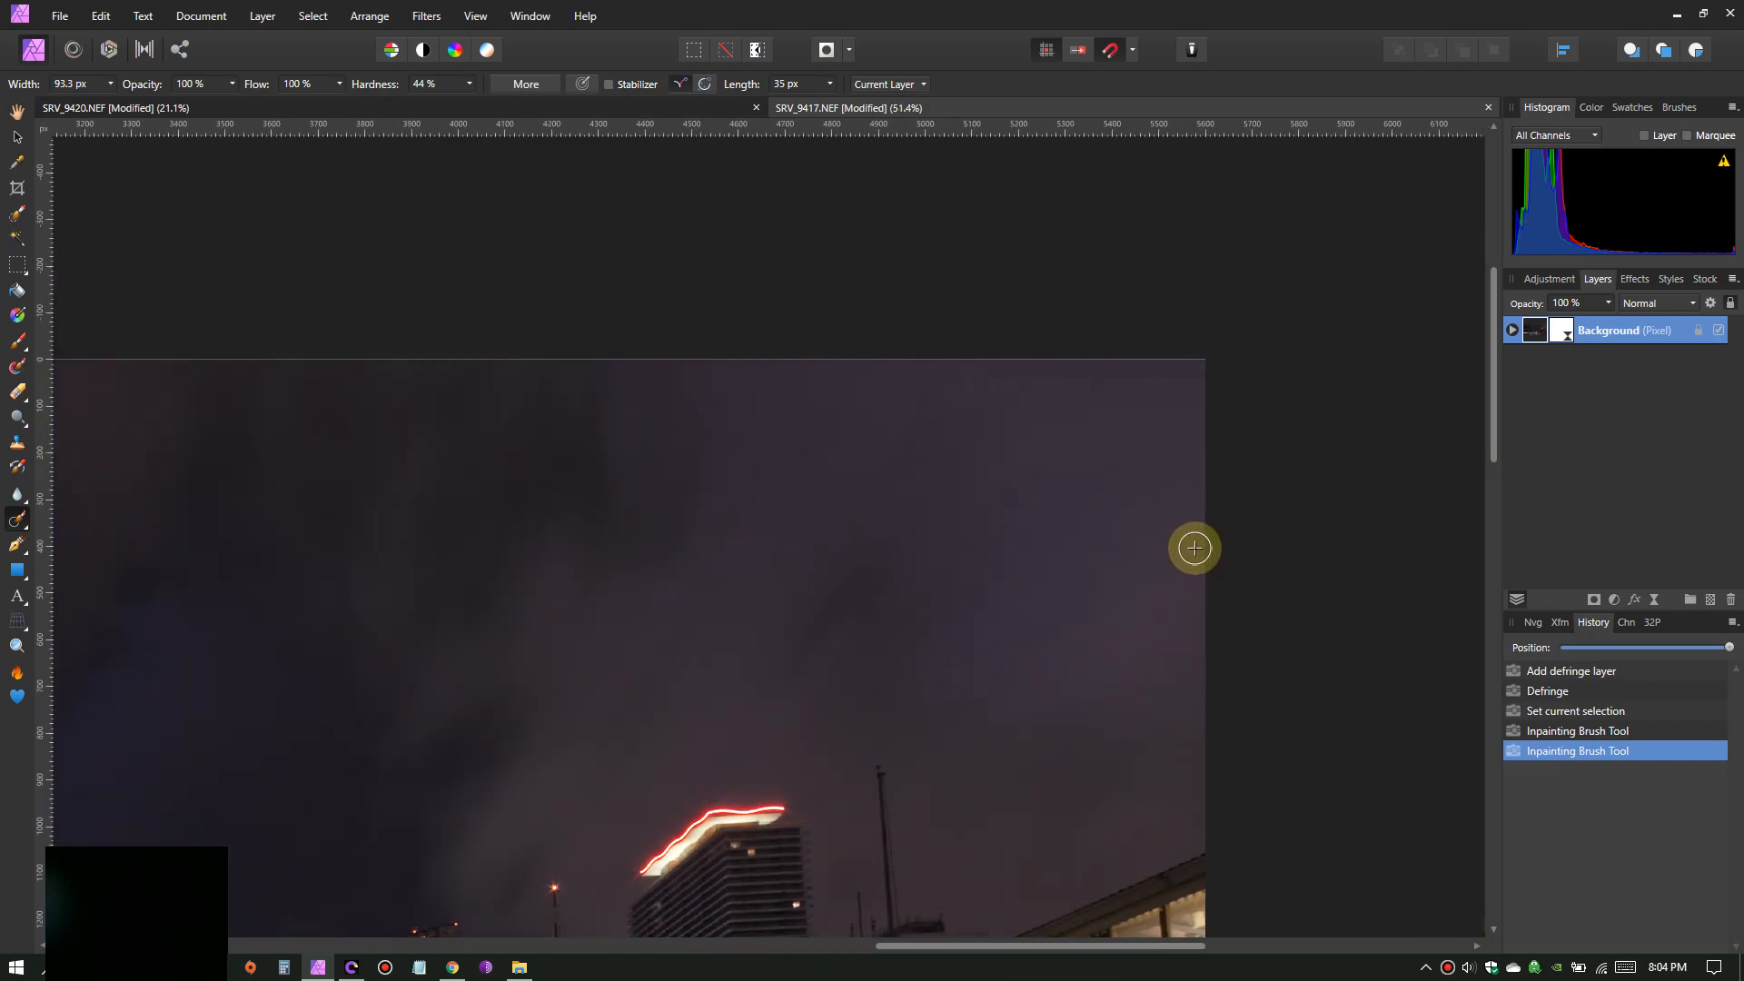
drag(1194, 548, 1229, 673)
scroll(1037, 810, down, 2)
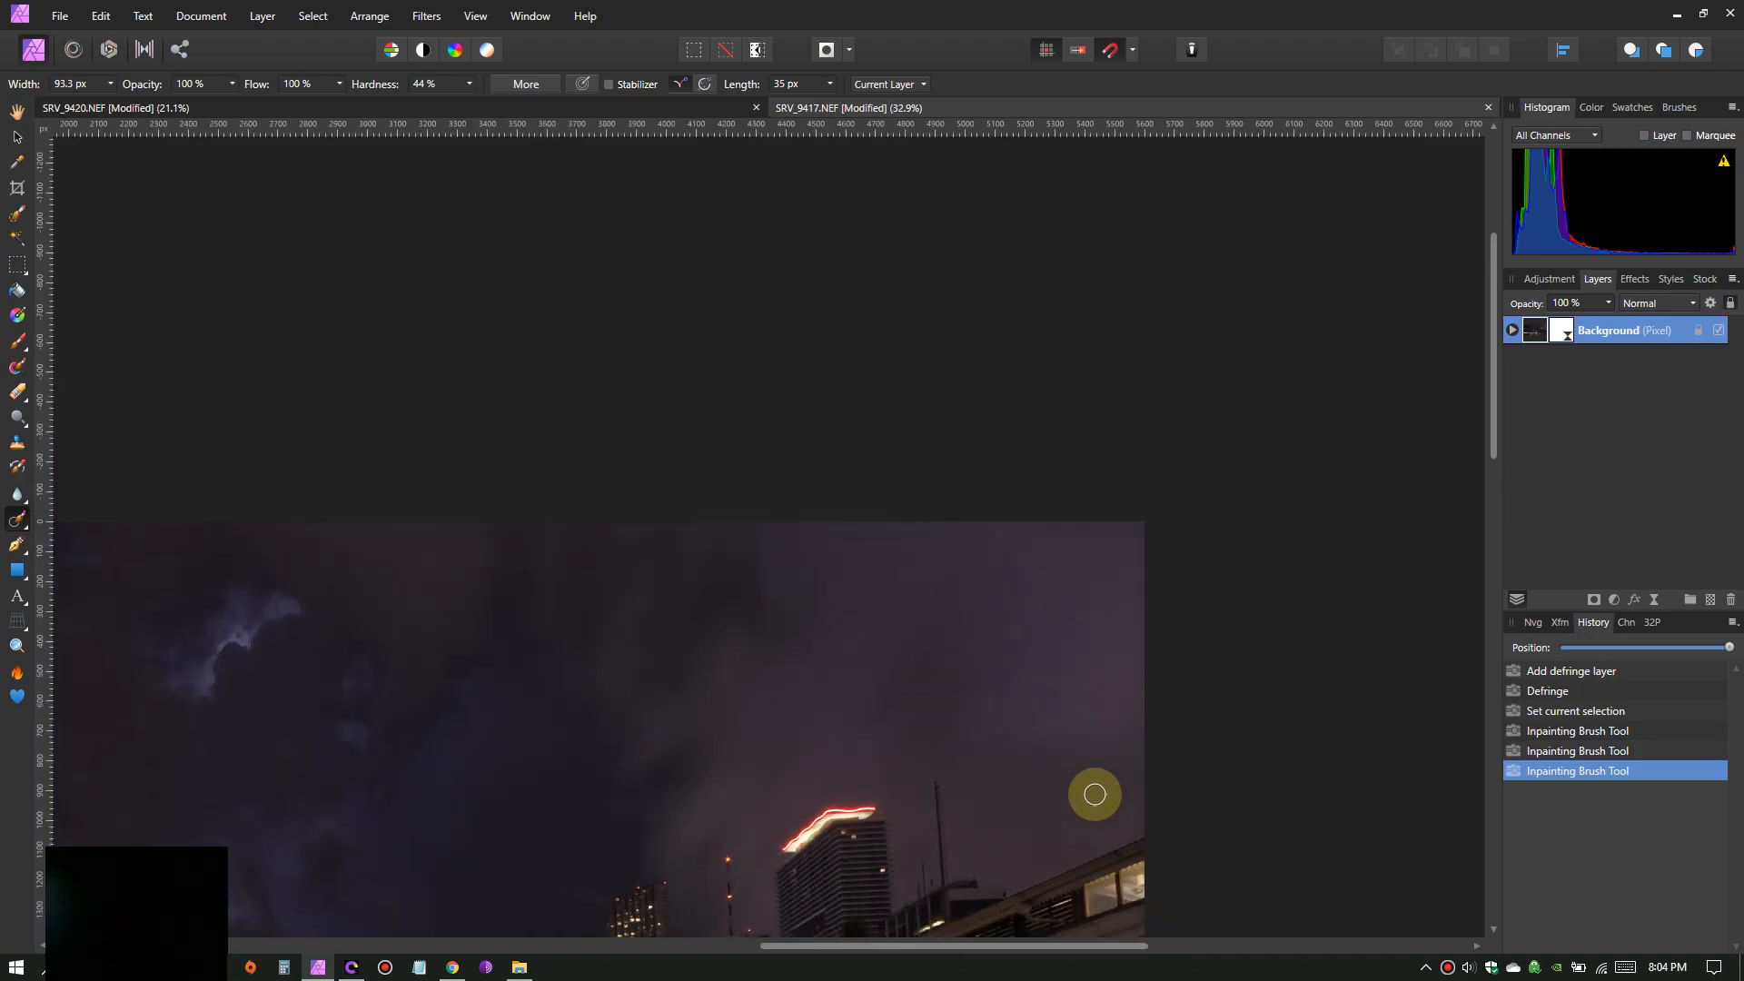
drag(1490, 416, 1500, 581)
drag(857, 944, 580, 926)
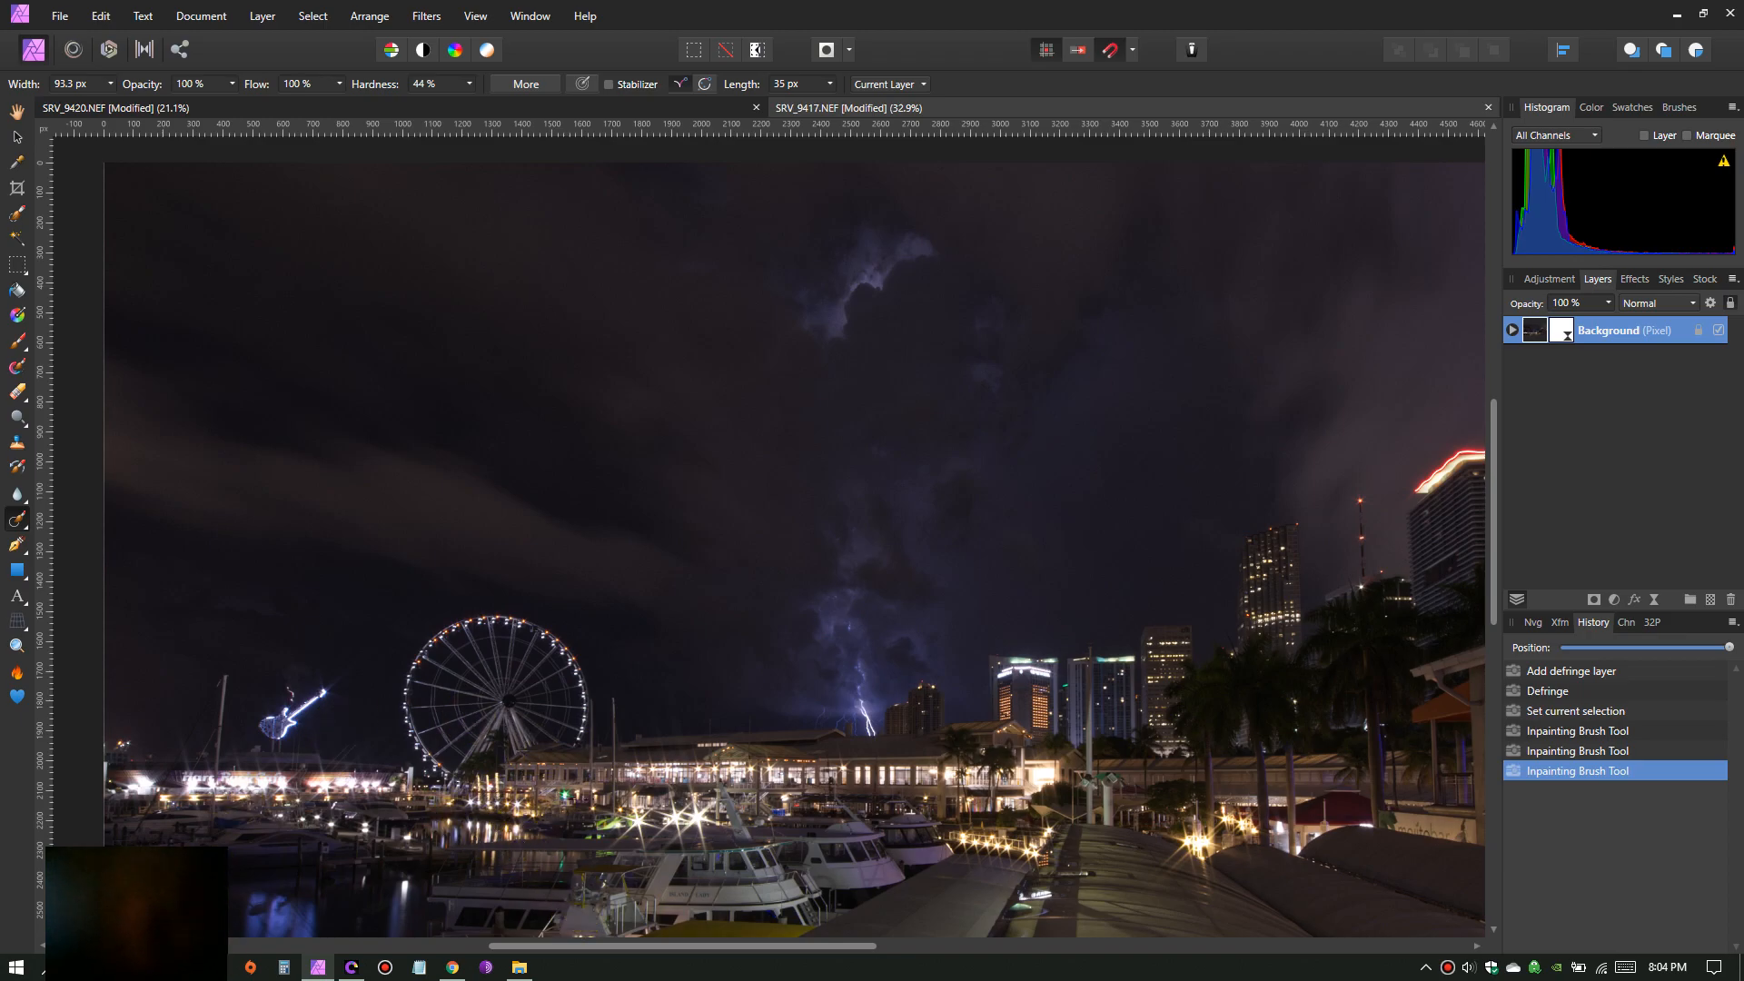
drag(598, 948, 510, 948)
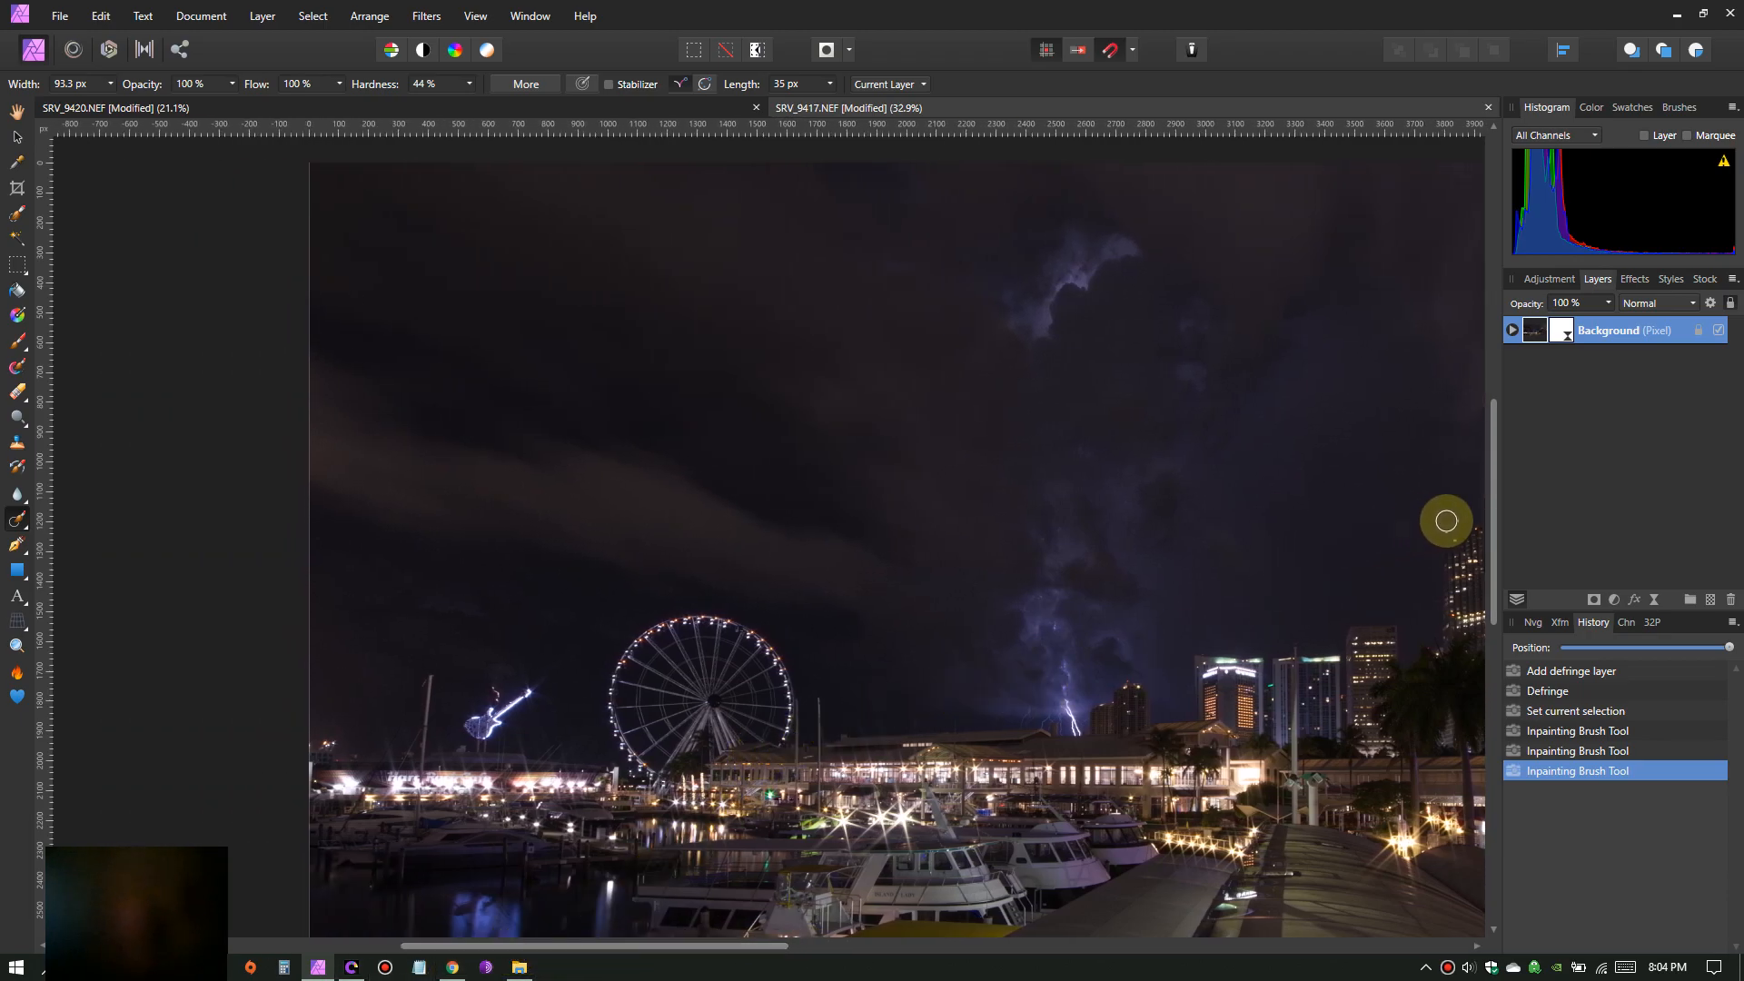
mouse_move(1496, 523)
mouse_down()
mouse_move(1493, 447)
mouse_move(1496, 505)
mouse_up()
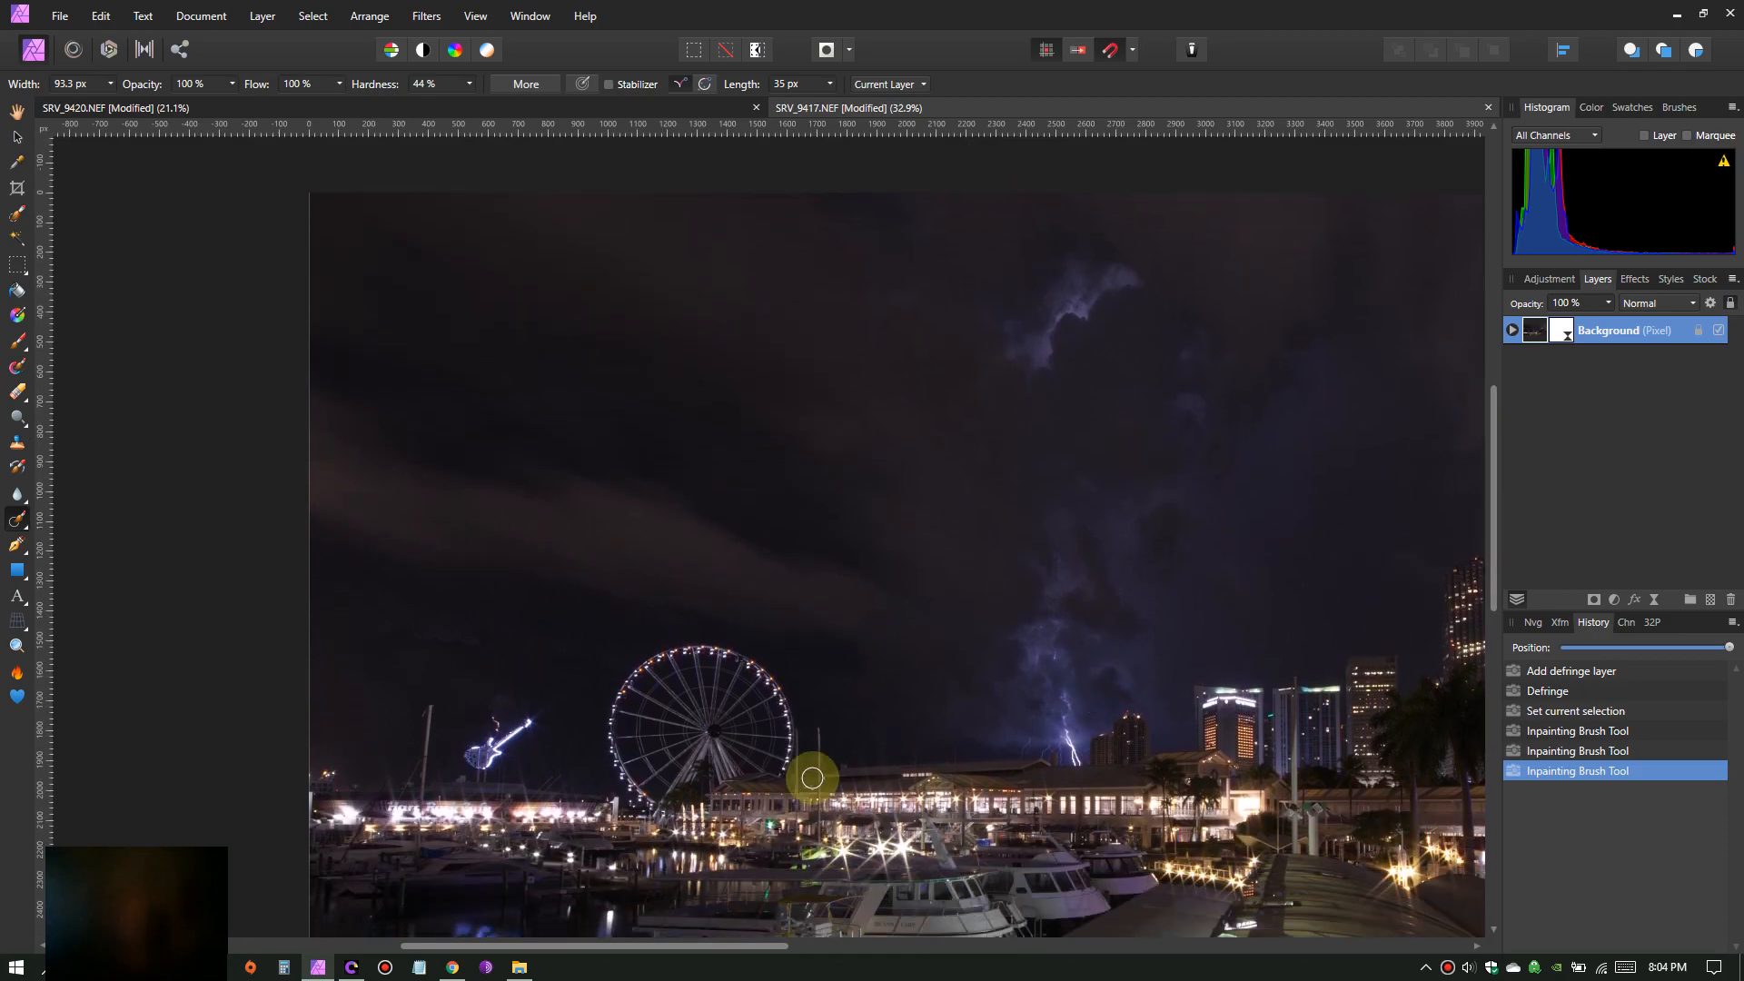
scroll(703, 782, down, 3)
scroll(703, 782, down, 1)
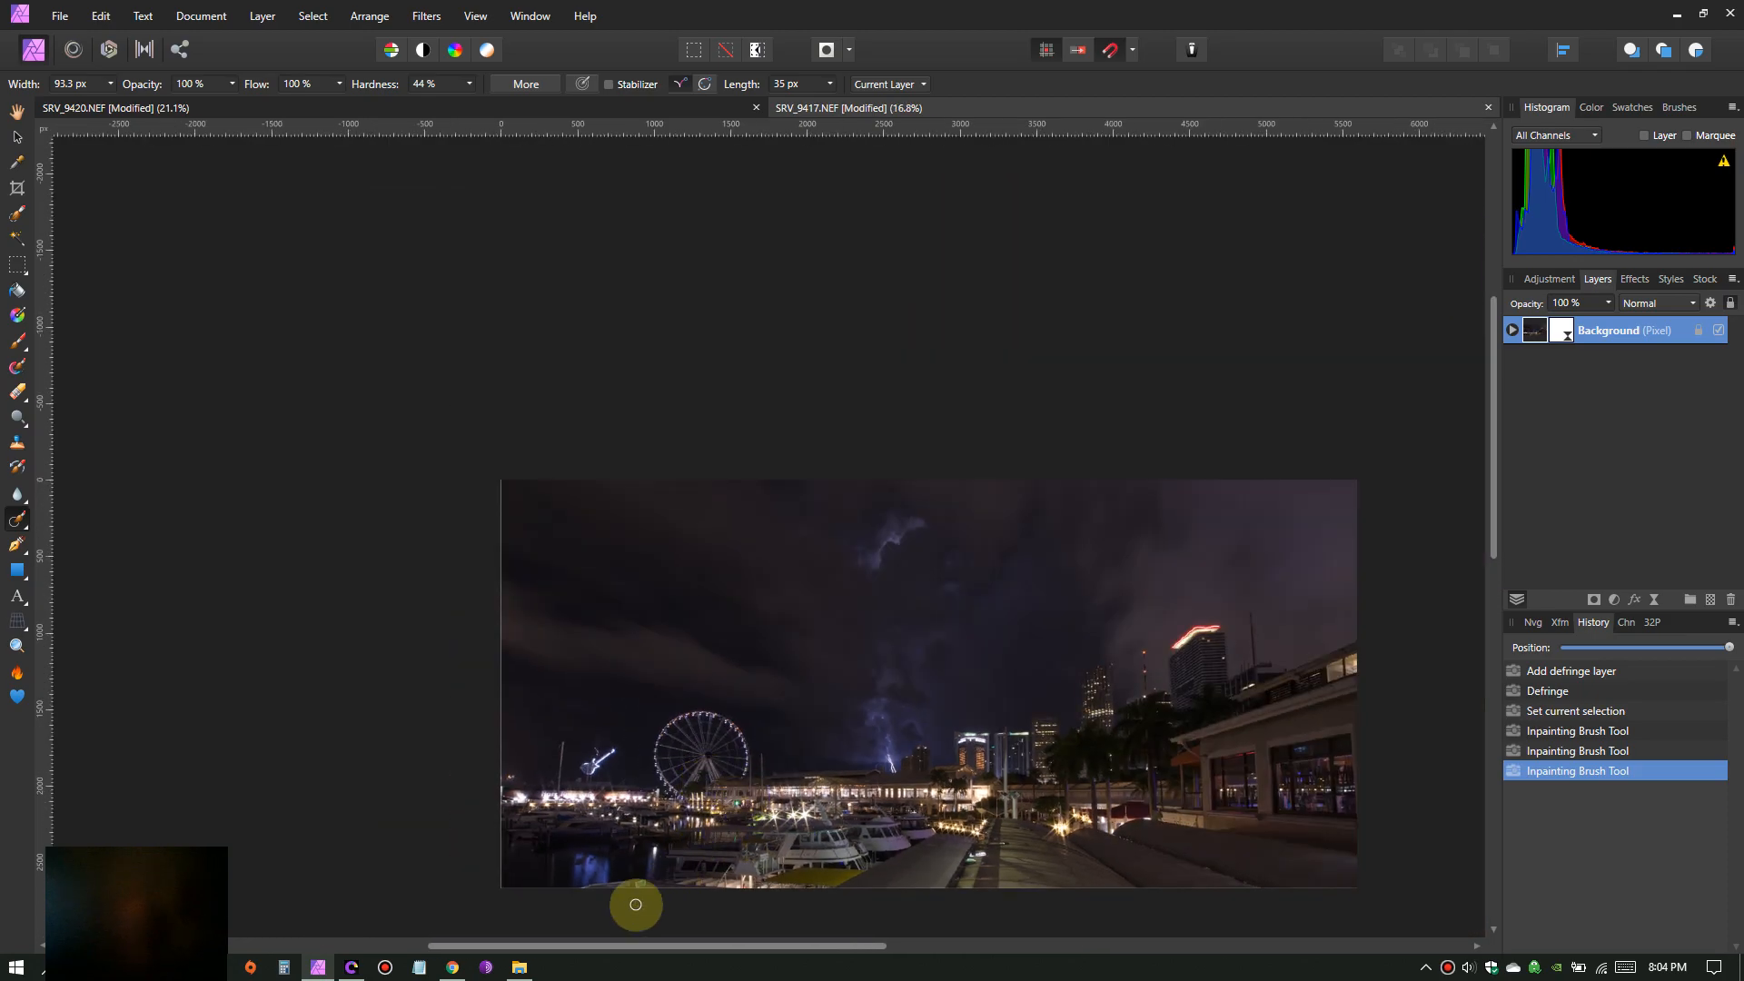
drag(530, 949, 666, 939)
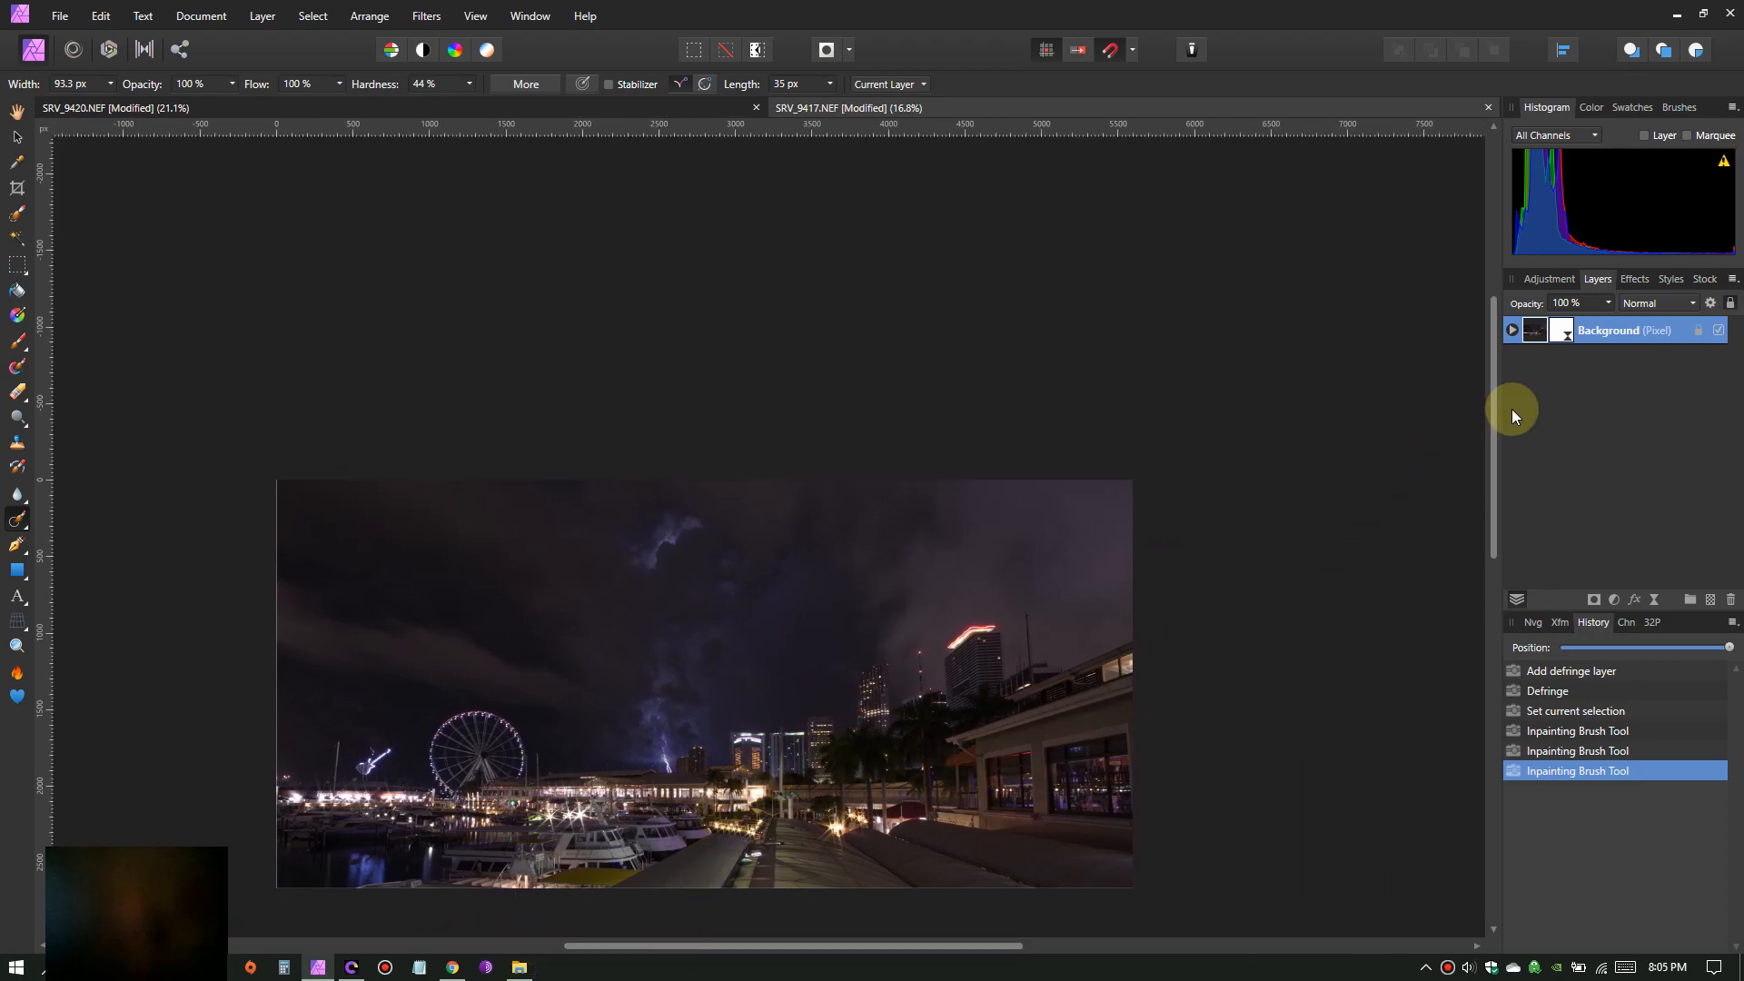
drag(1495, 410, 1500, 479)
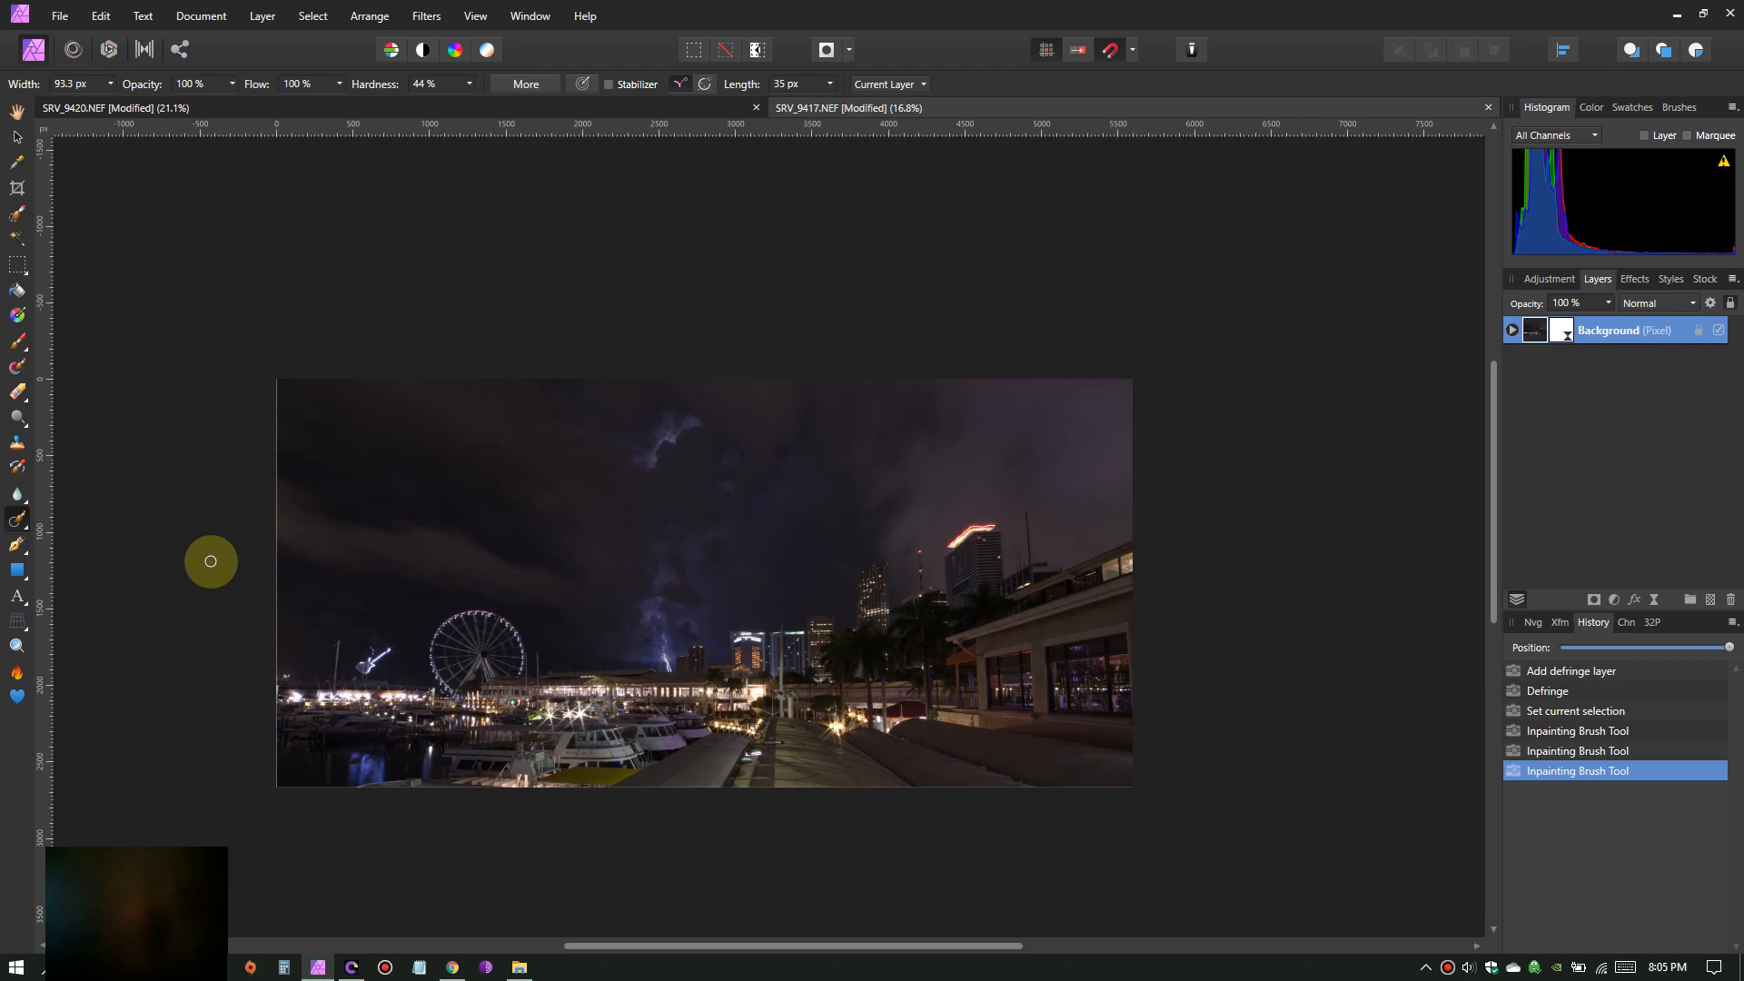
scroll(211, 561, up, 1)
scroll(210, 560, up, 1)
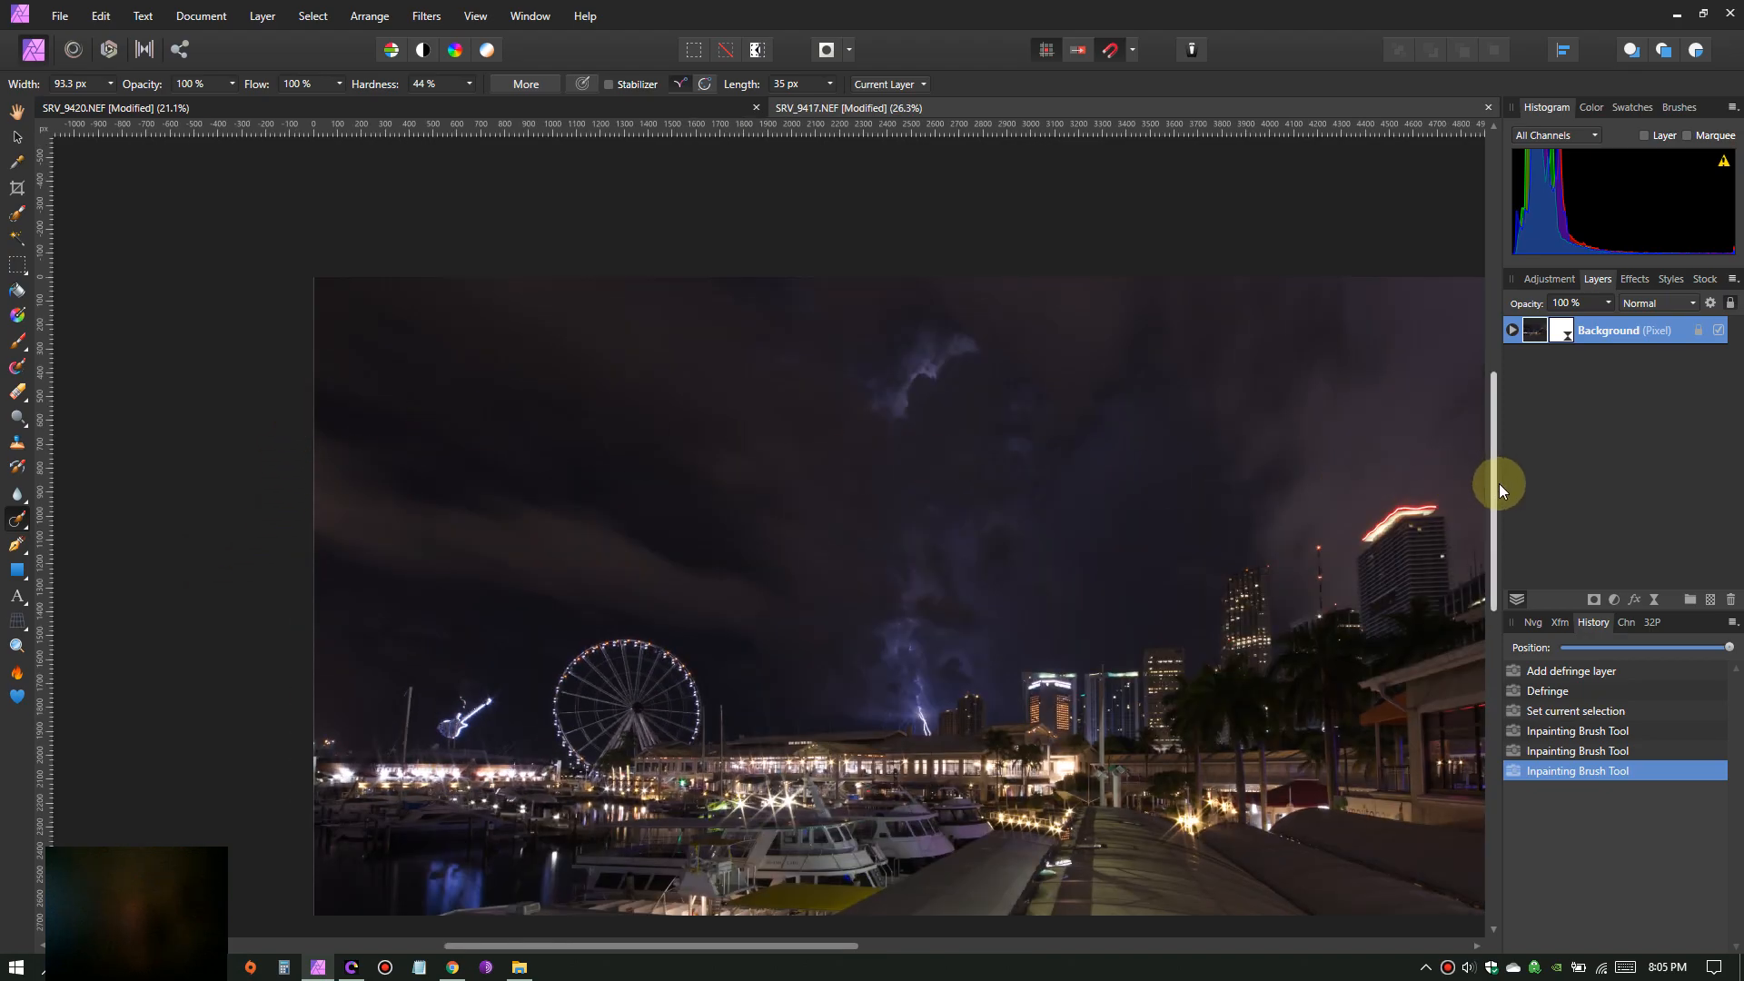
drag(1492, 487, 1500, 532)
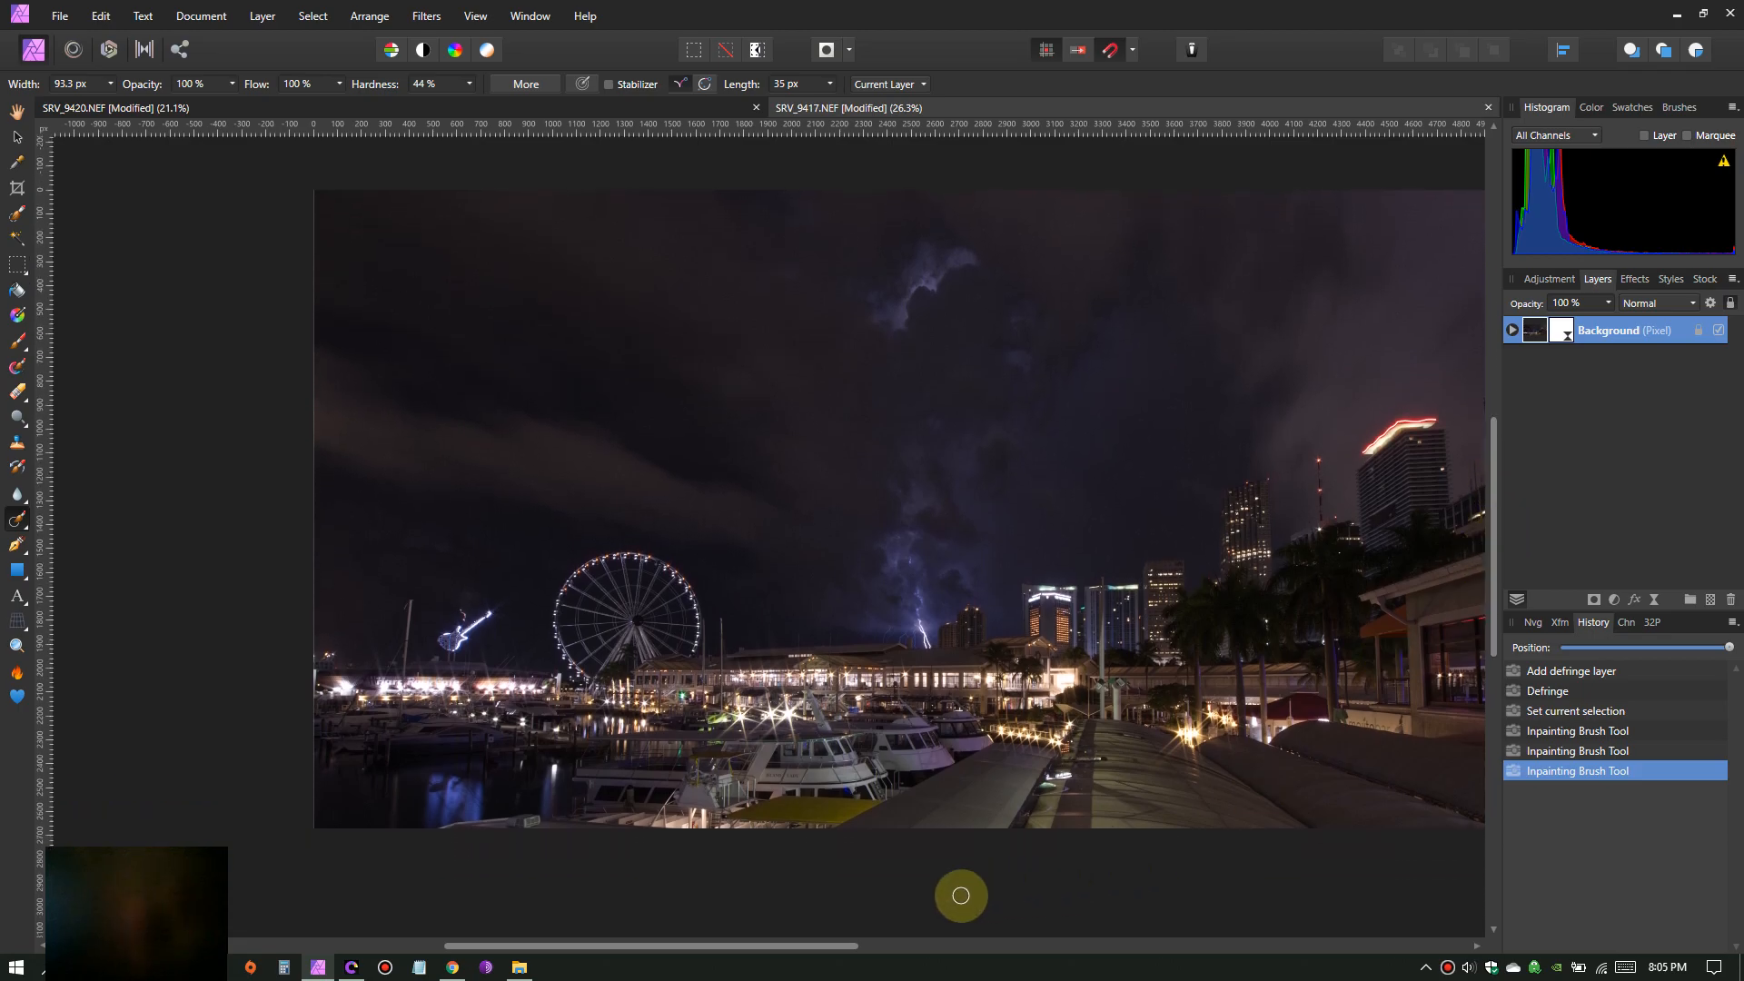
drag(805, 945, 916, 947)
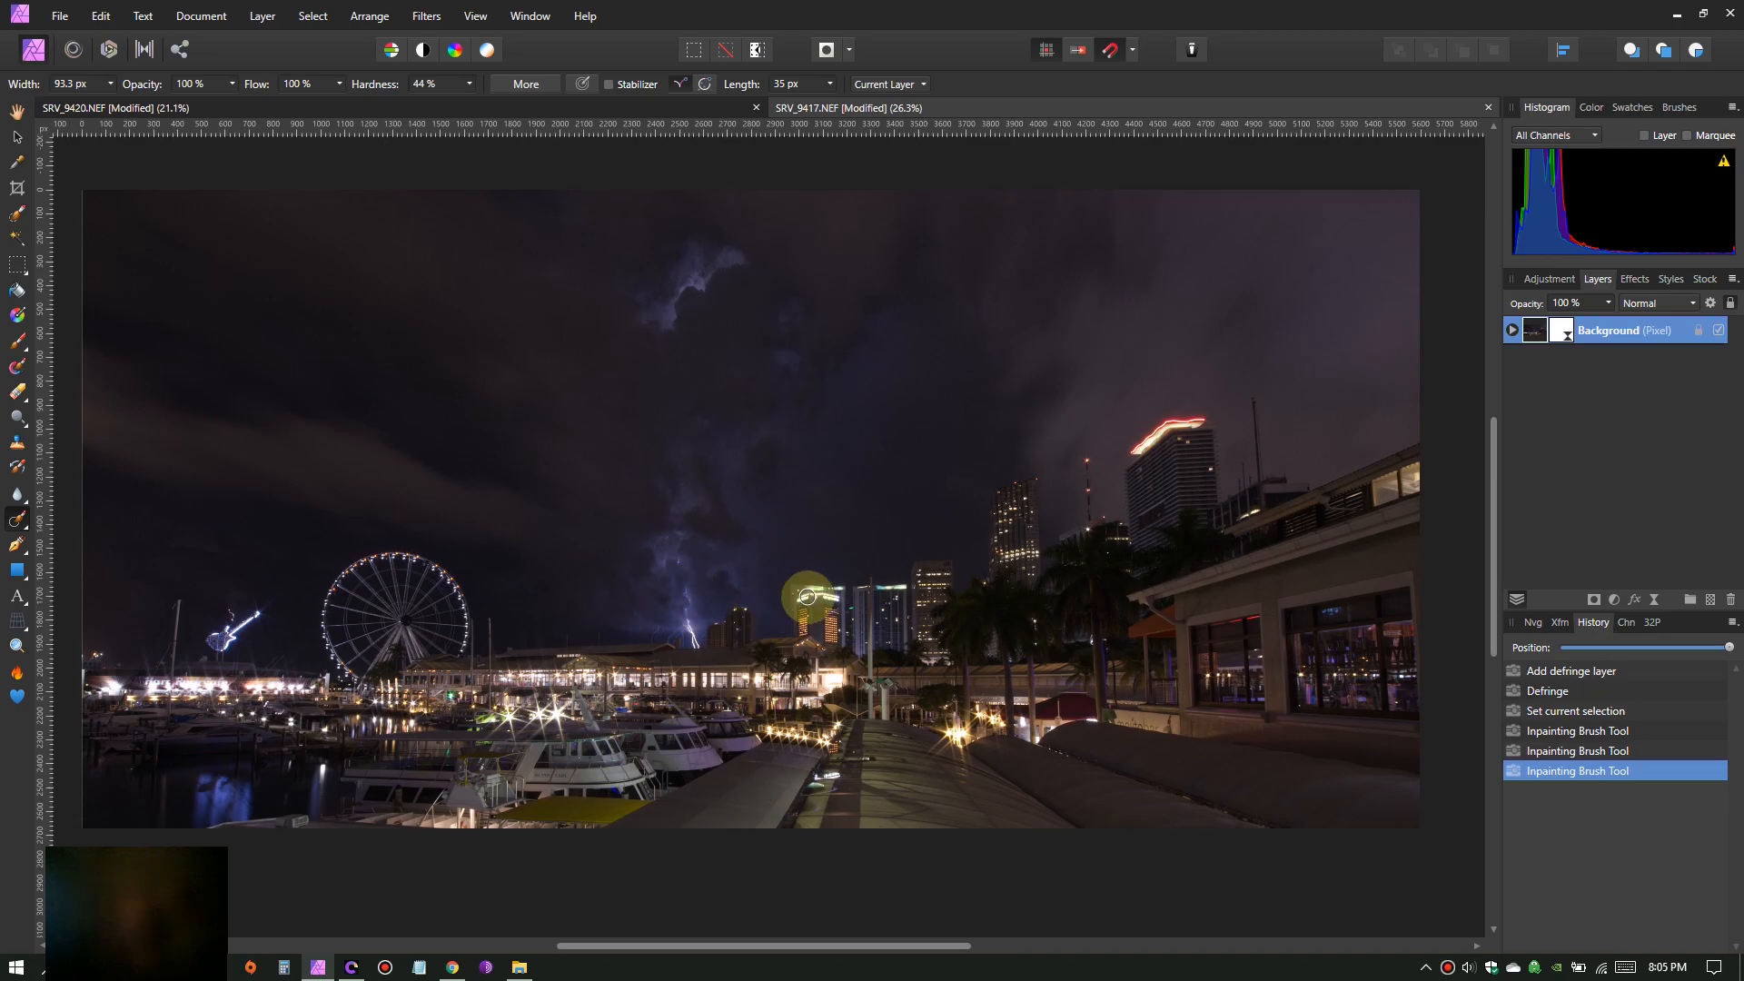
drag(644, 944, 603, 945)
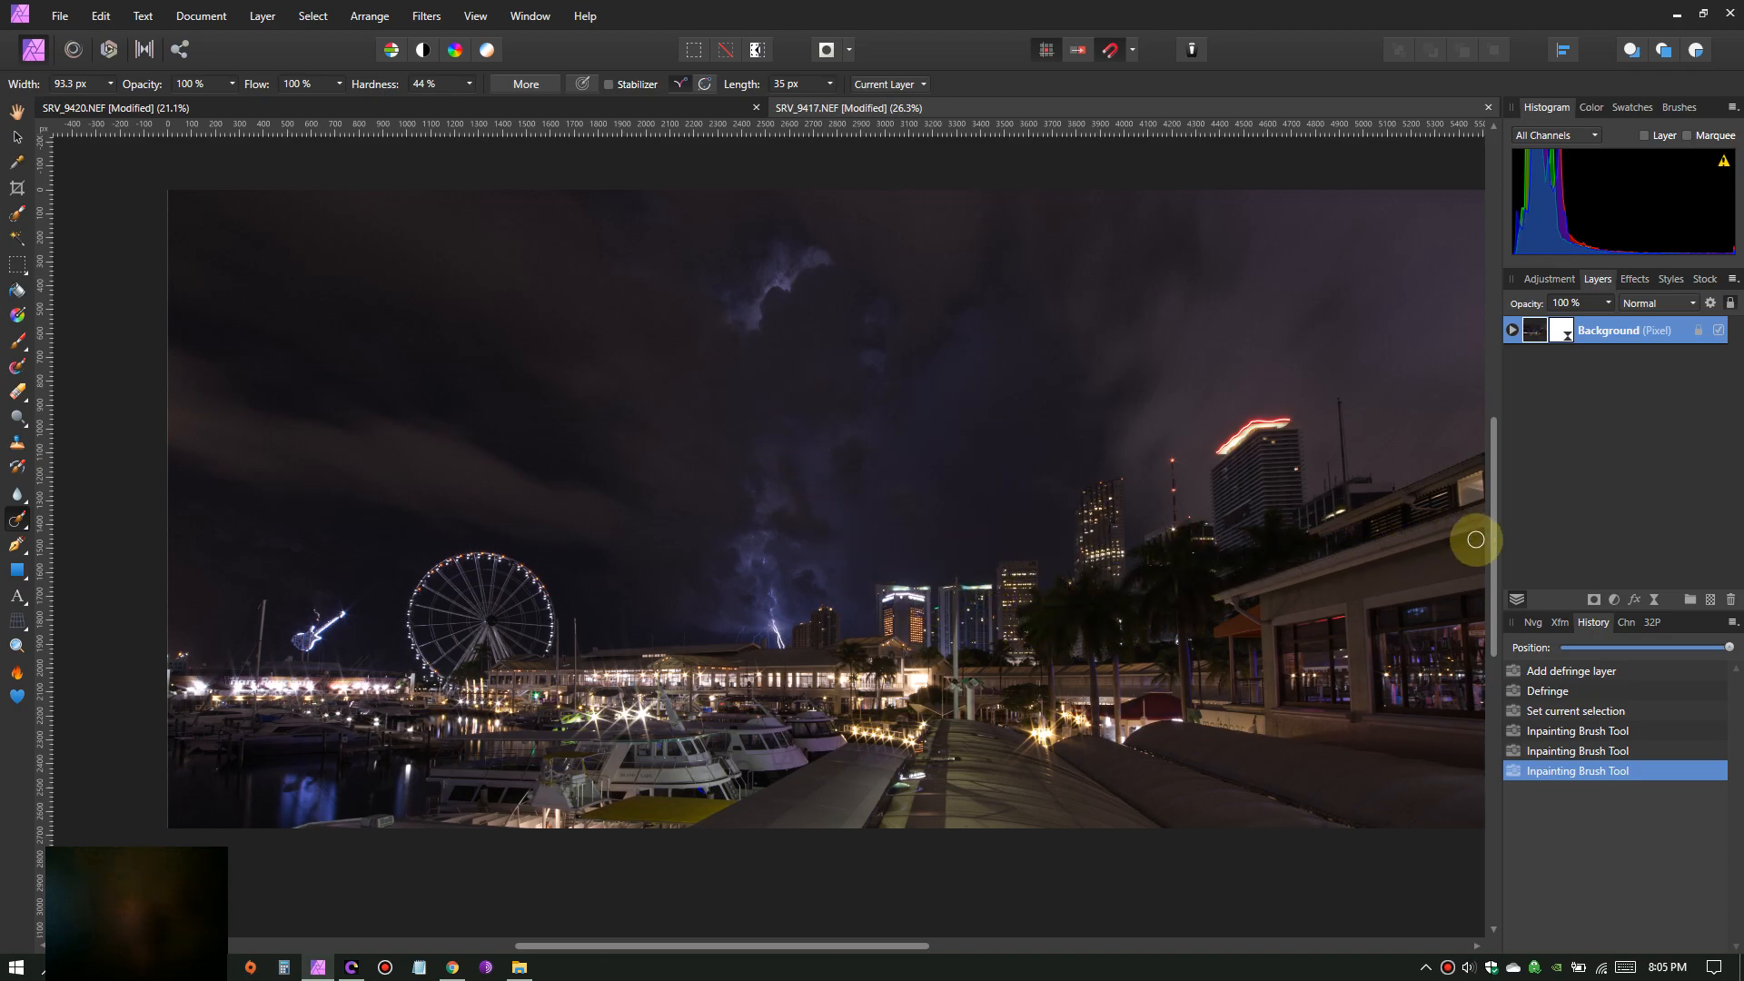
drag(1493, 555, 1490, 545)
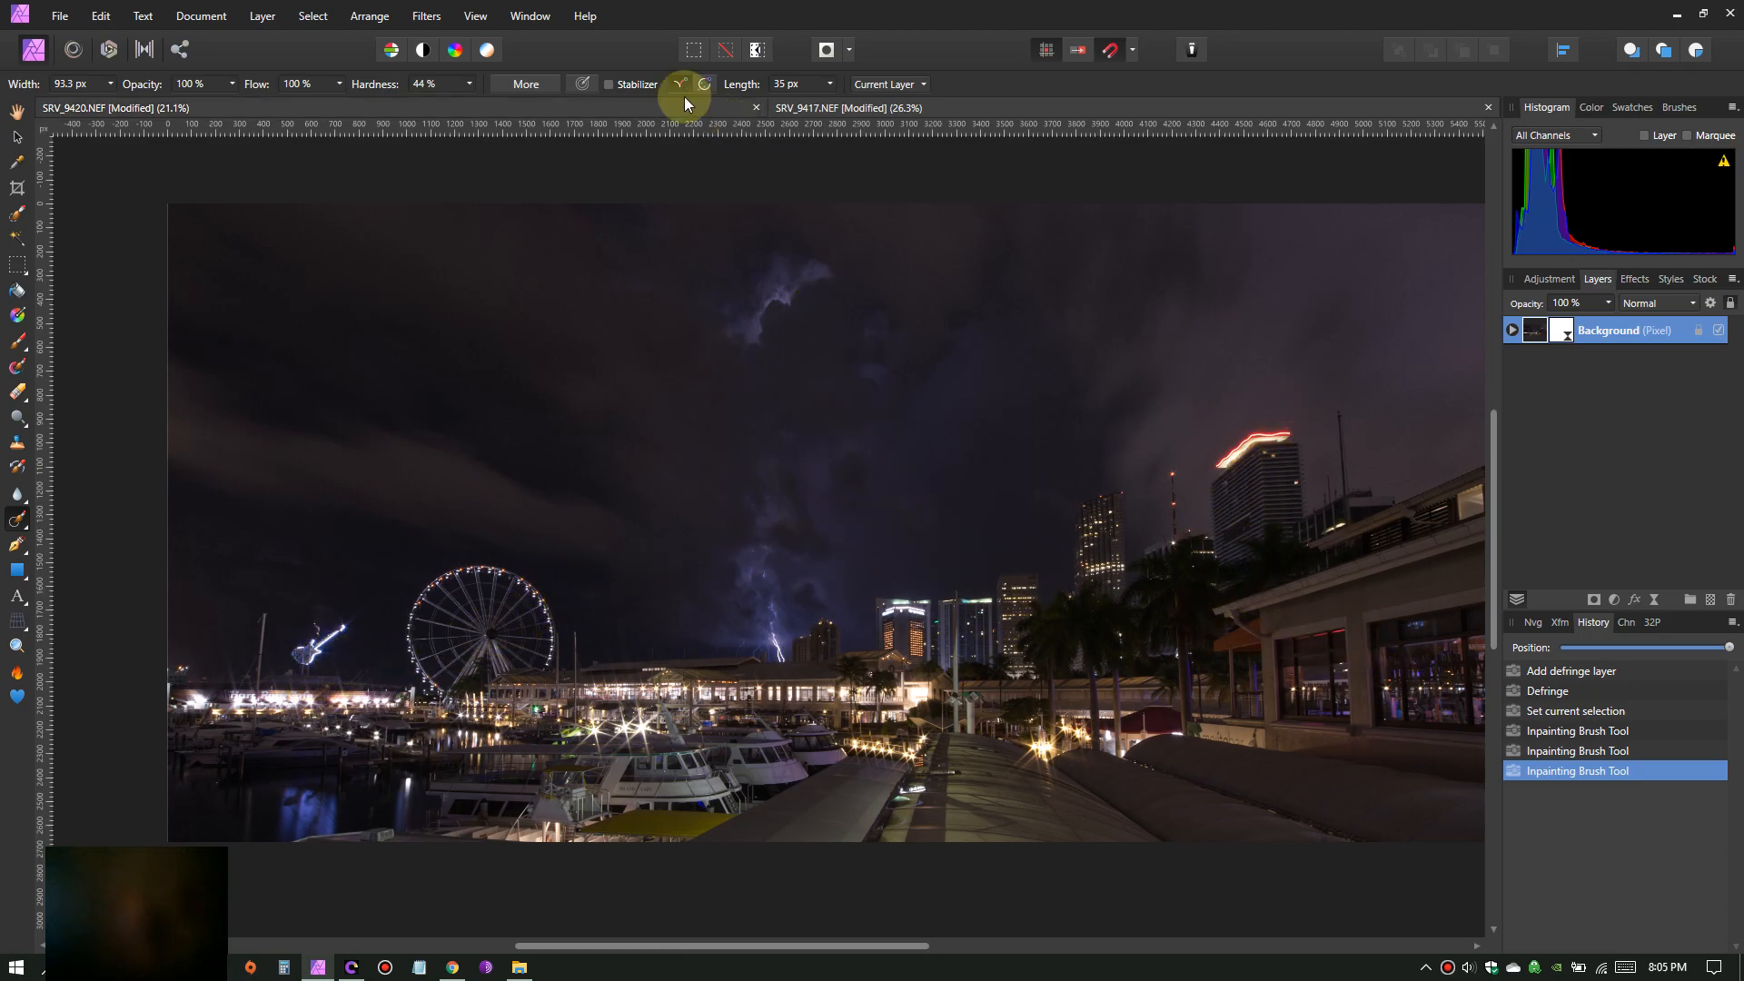
click(422, 17)
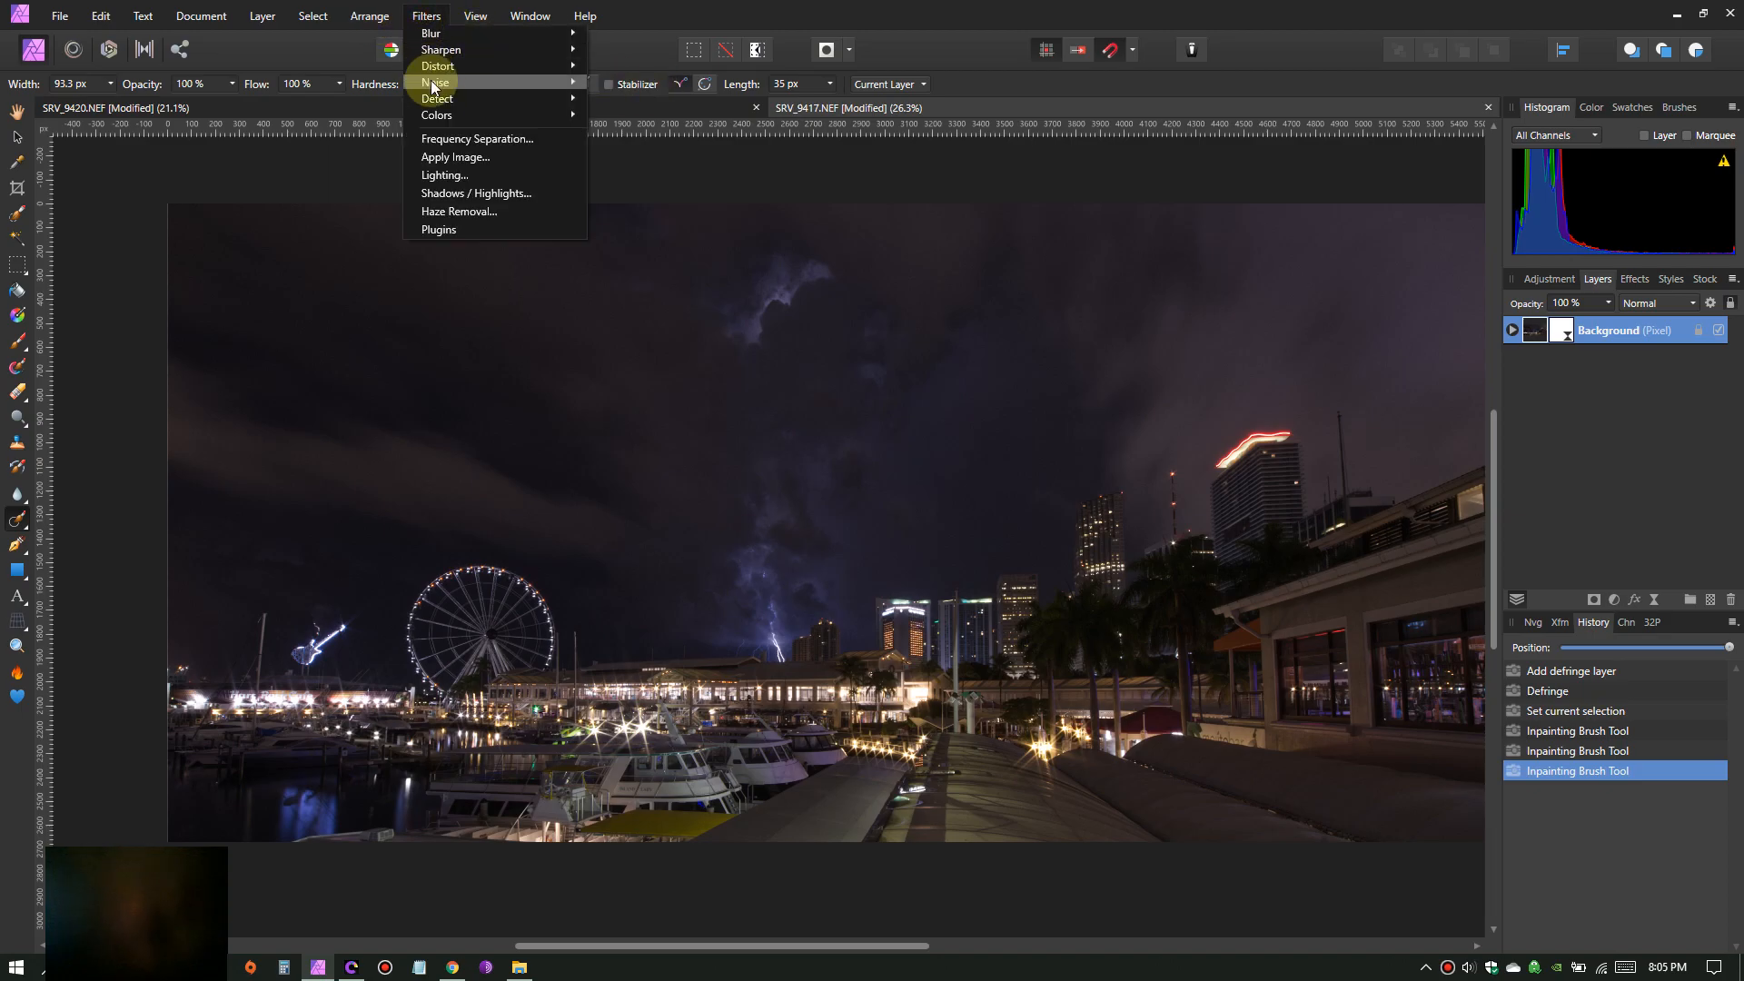
mouse_move(443, 66)
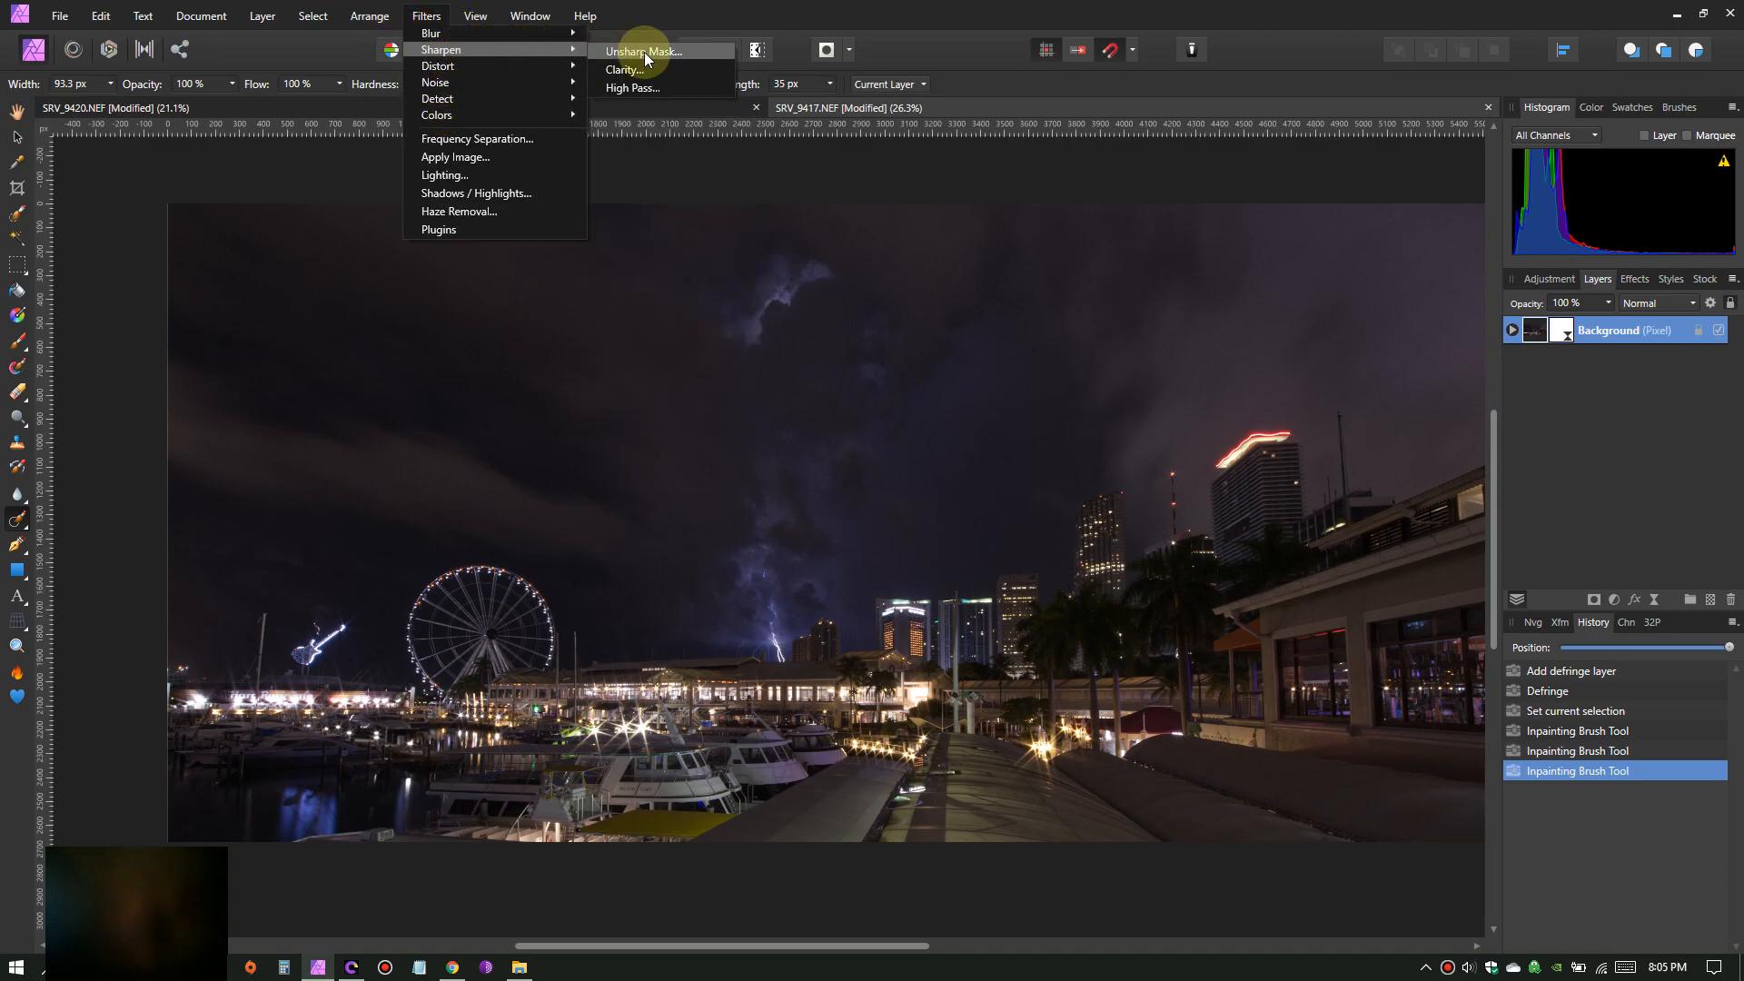
click(674, 51)
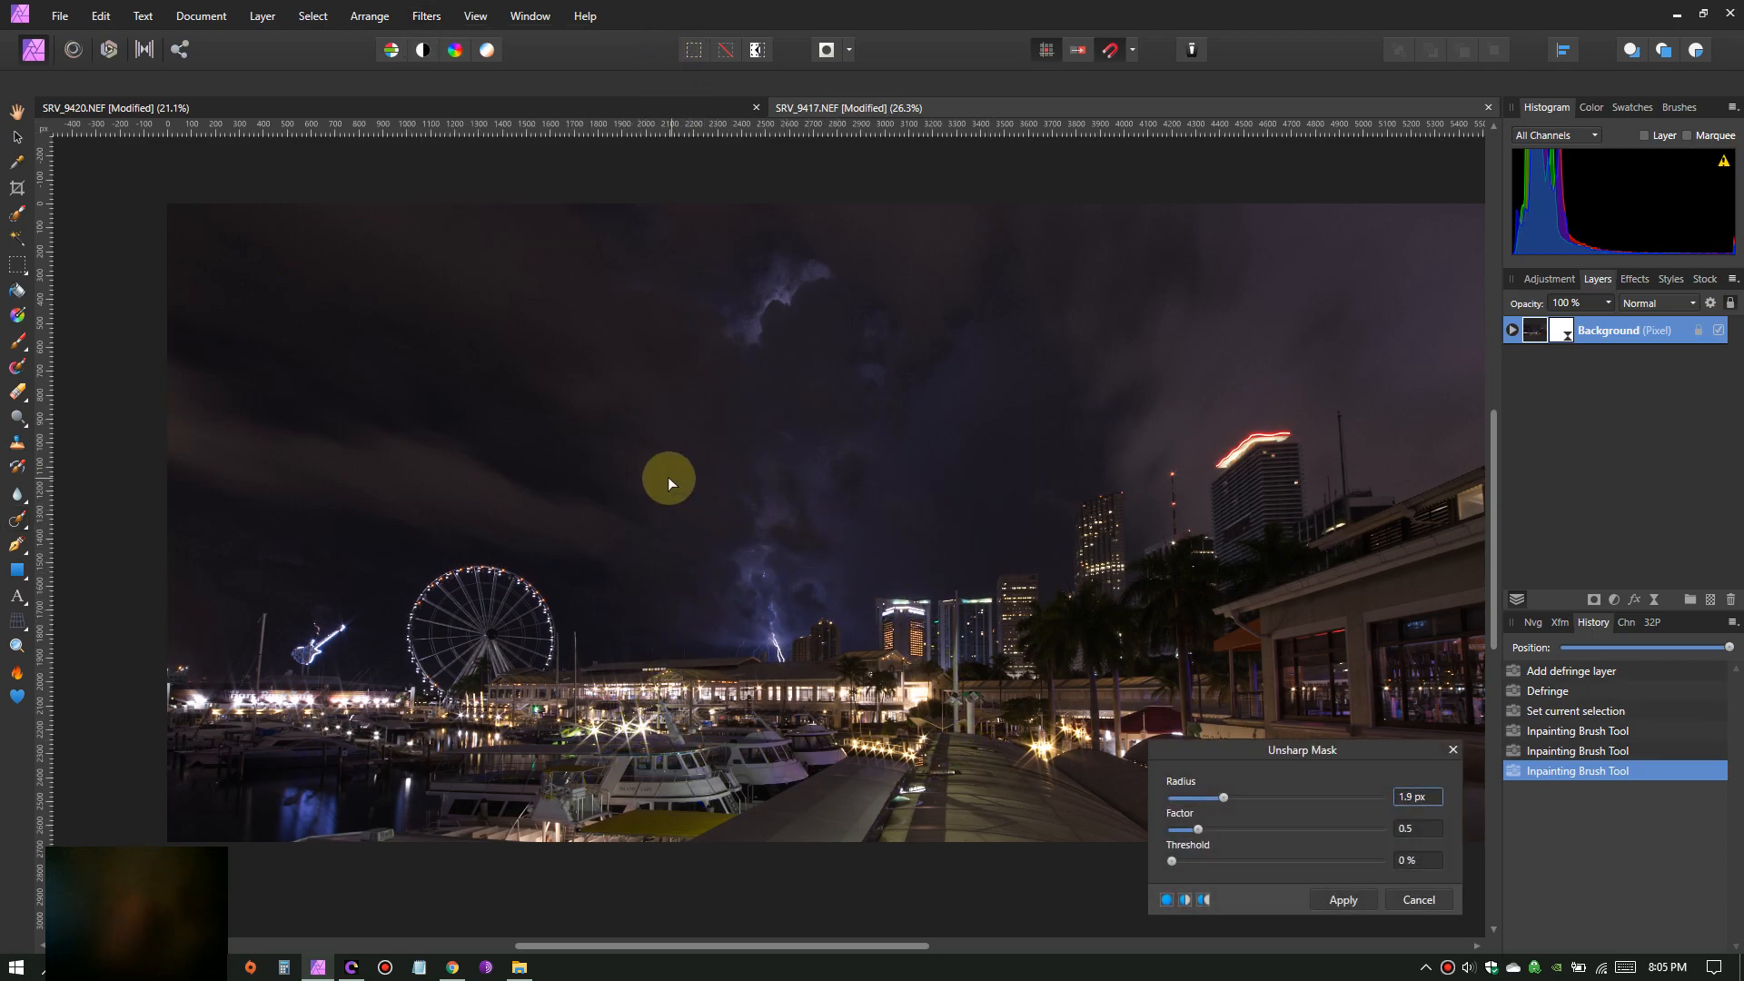
click(1185, 899)
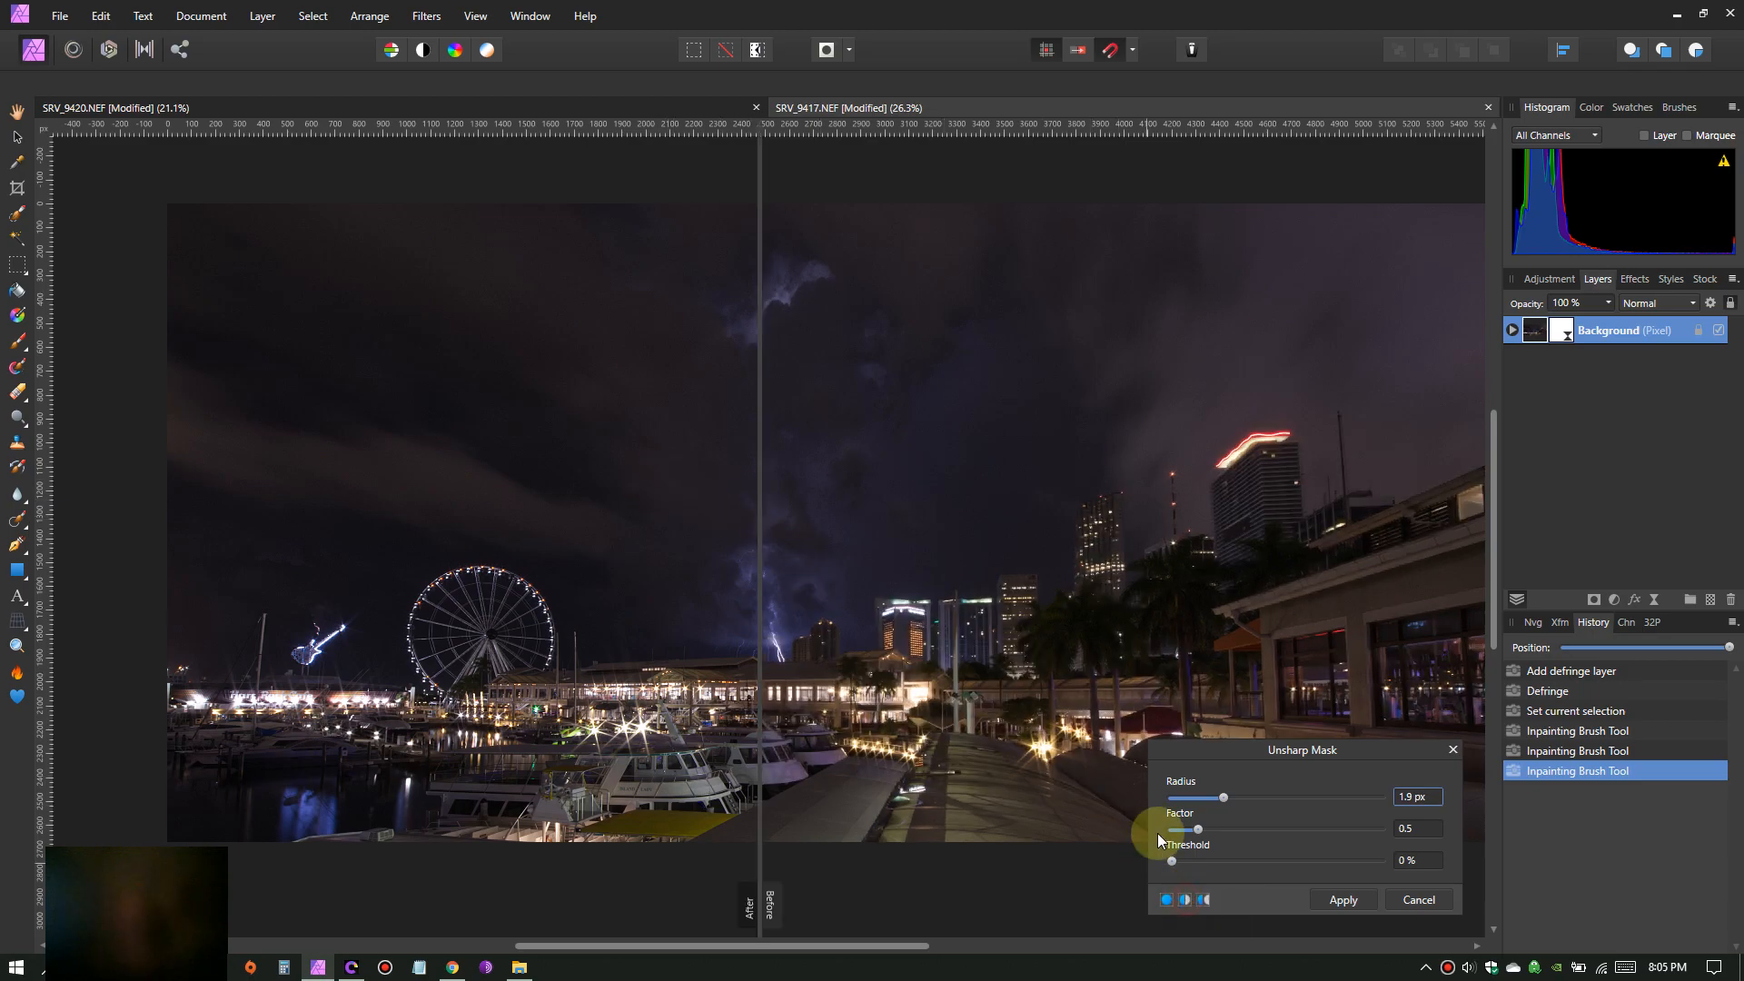
drag(761, 564, 834, 567)
Cancel the Unsharp Mask and open the Sharpen > Clarity filter at 100% strength.
click(1420, 900)
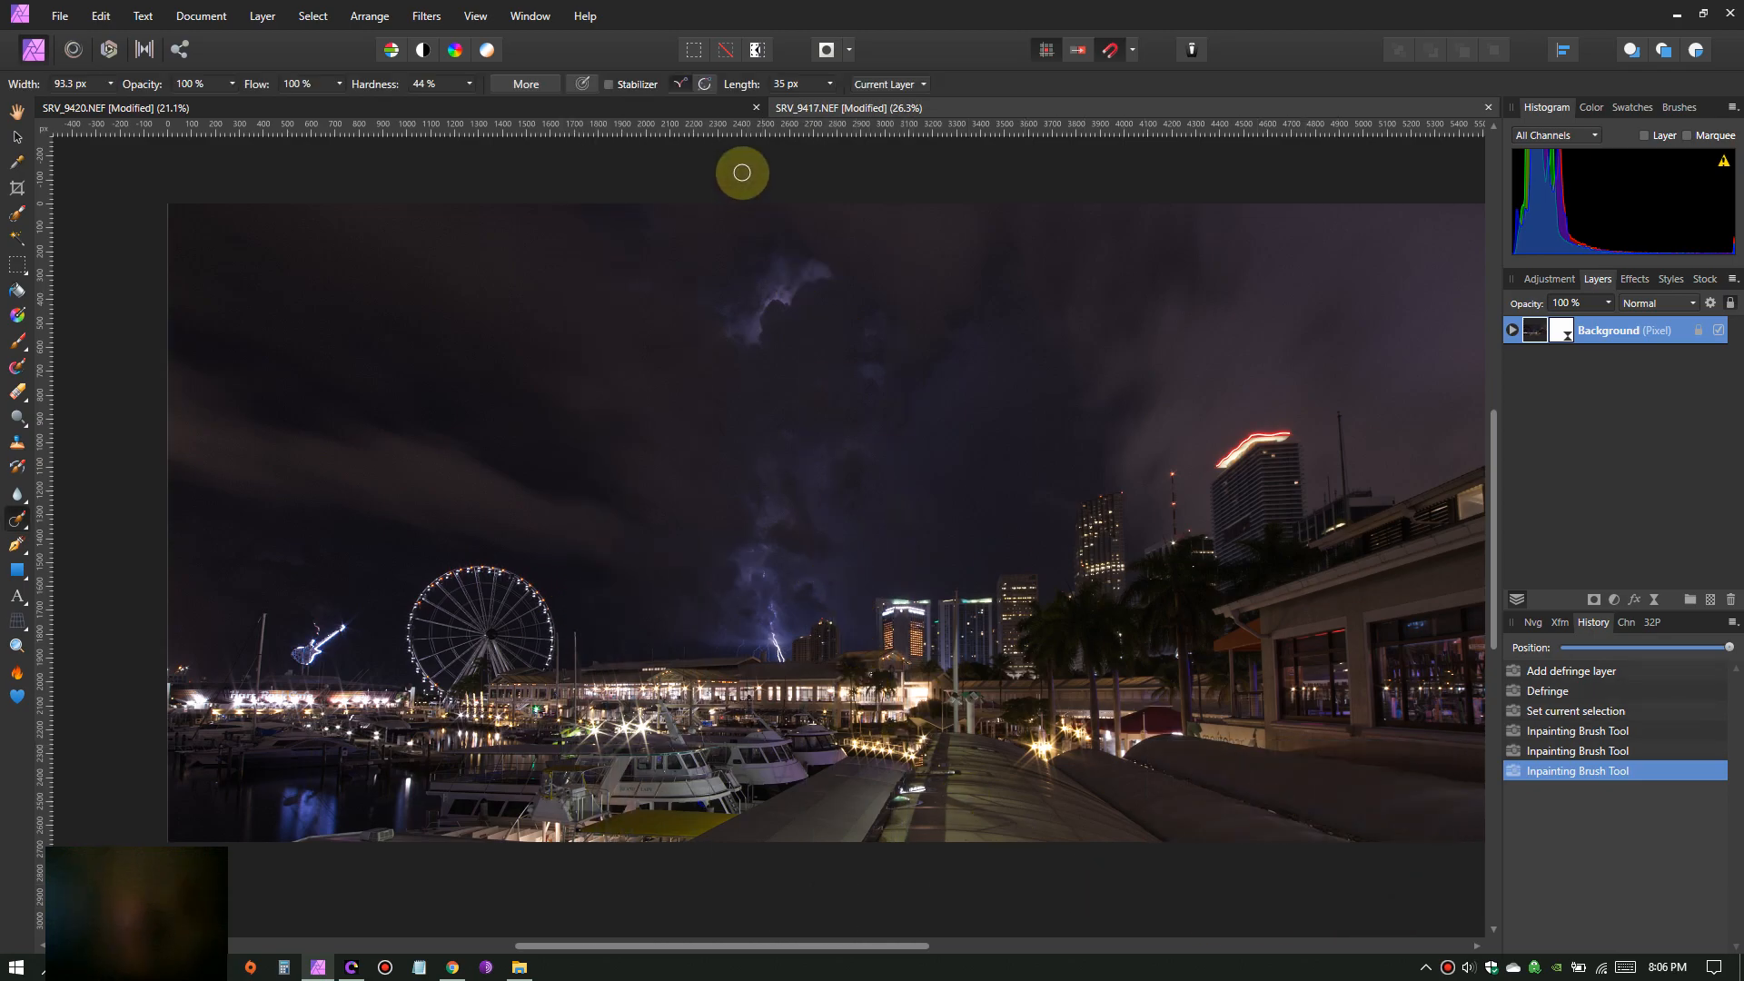
click(426, 18)
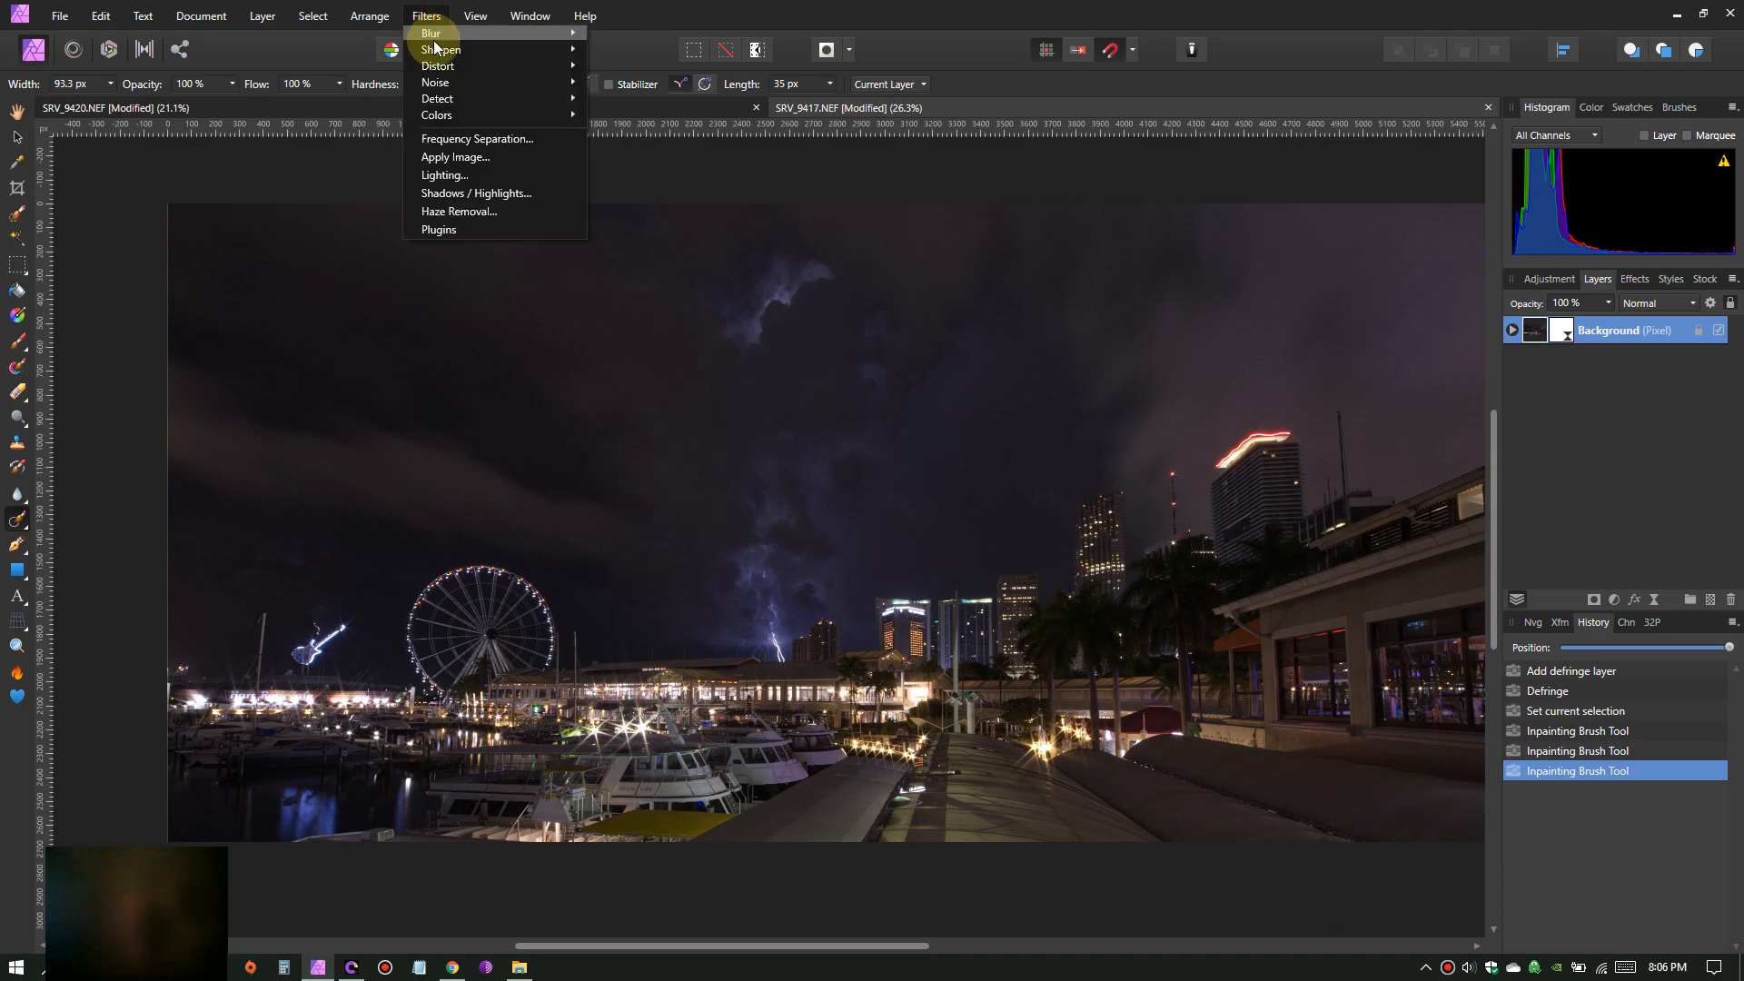
mouse_move(471, 52)
click(621, 70)
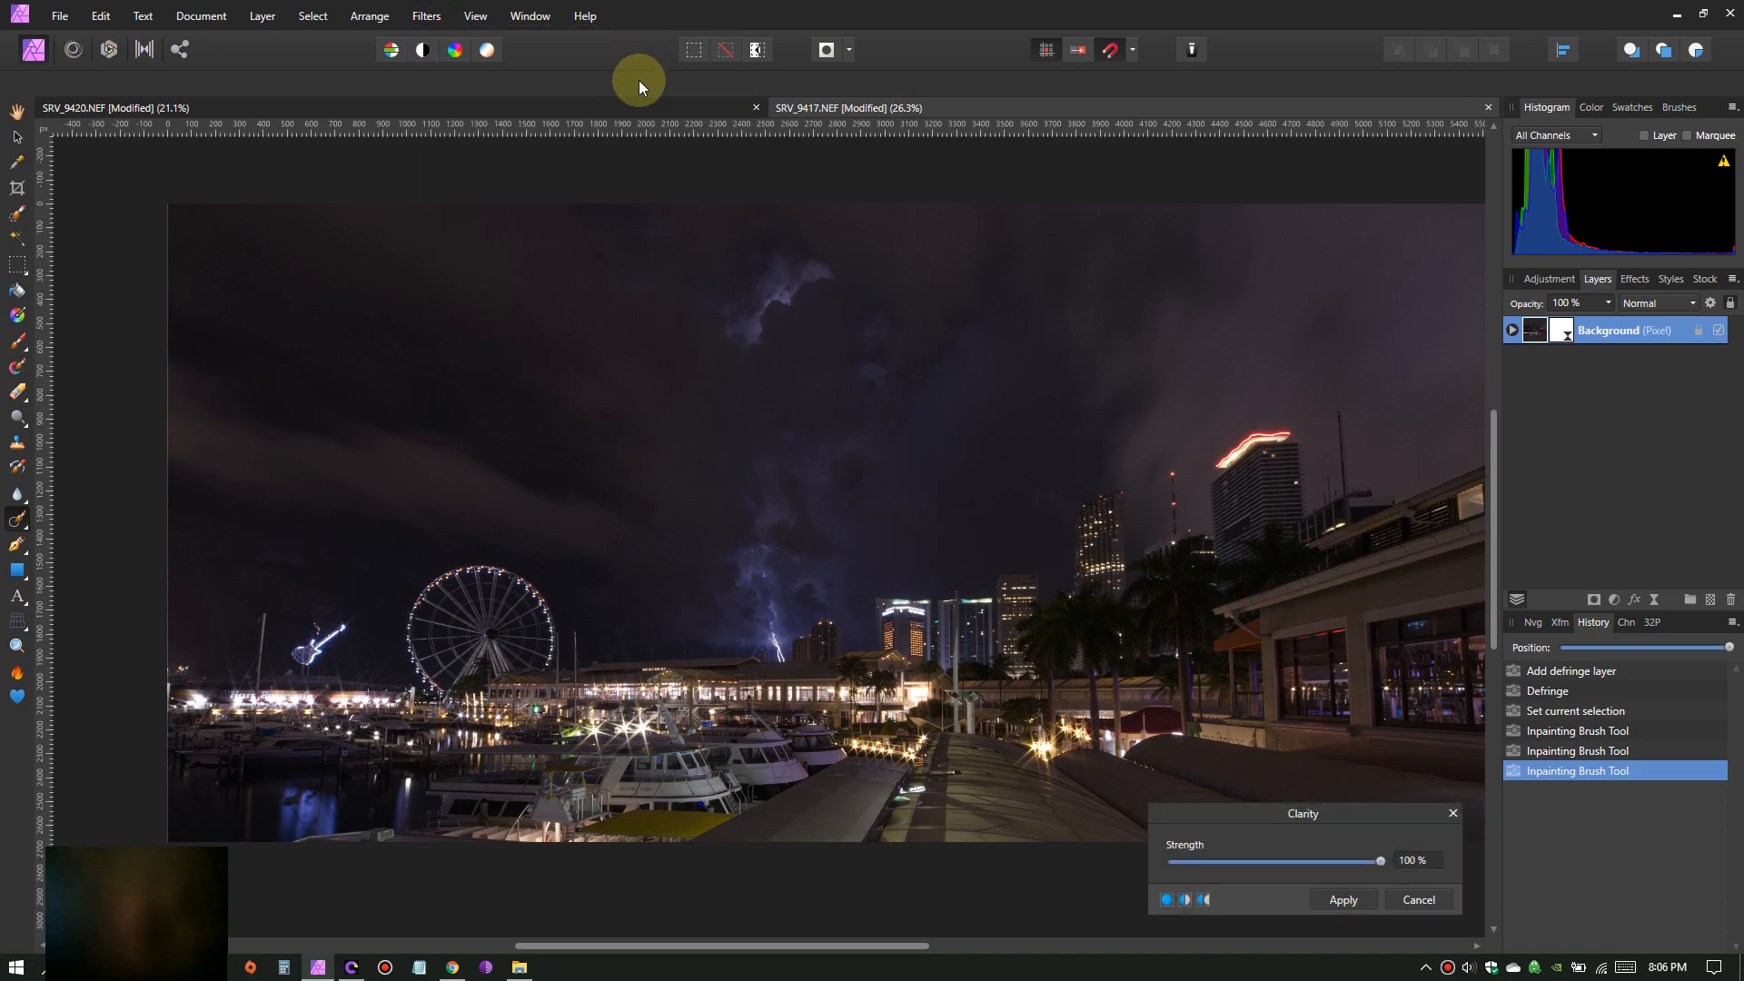
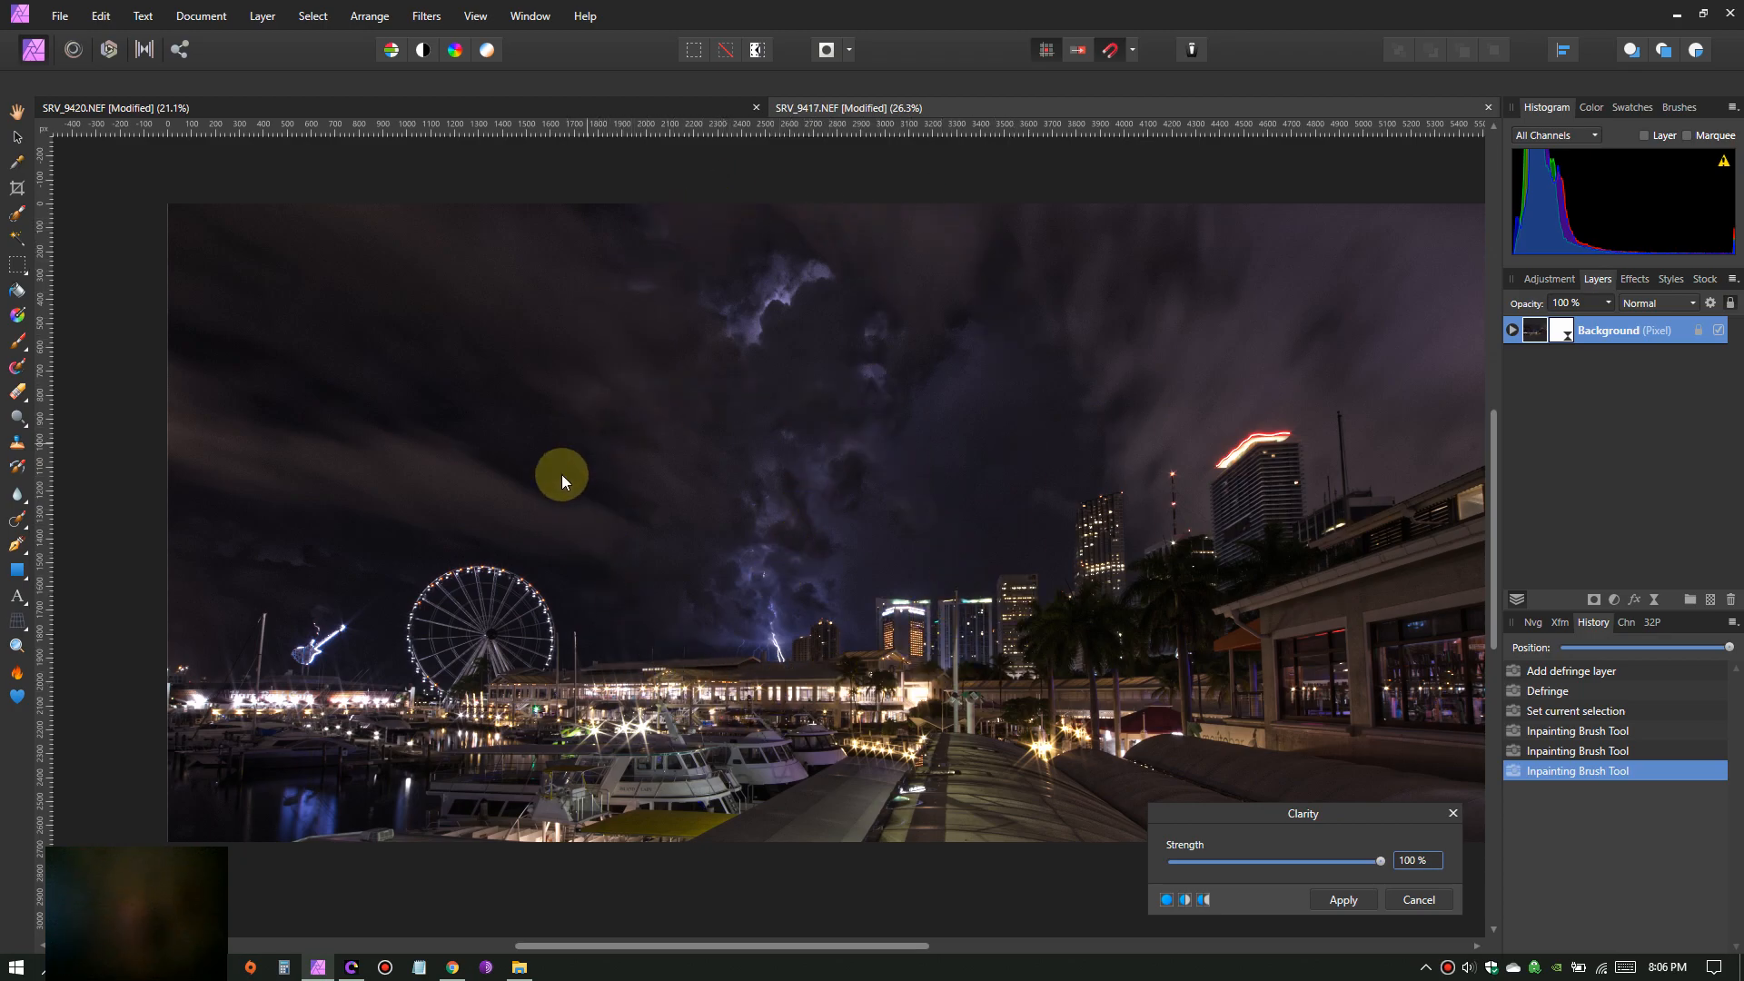
Apply the Clarity filter to the marina panorama at 100% strength.
scroll(309, 674, up, 3)
scroll(309, 676, up, 3)
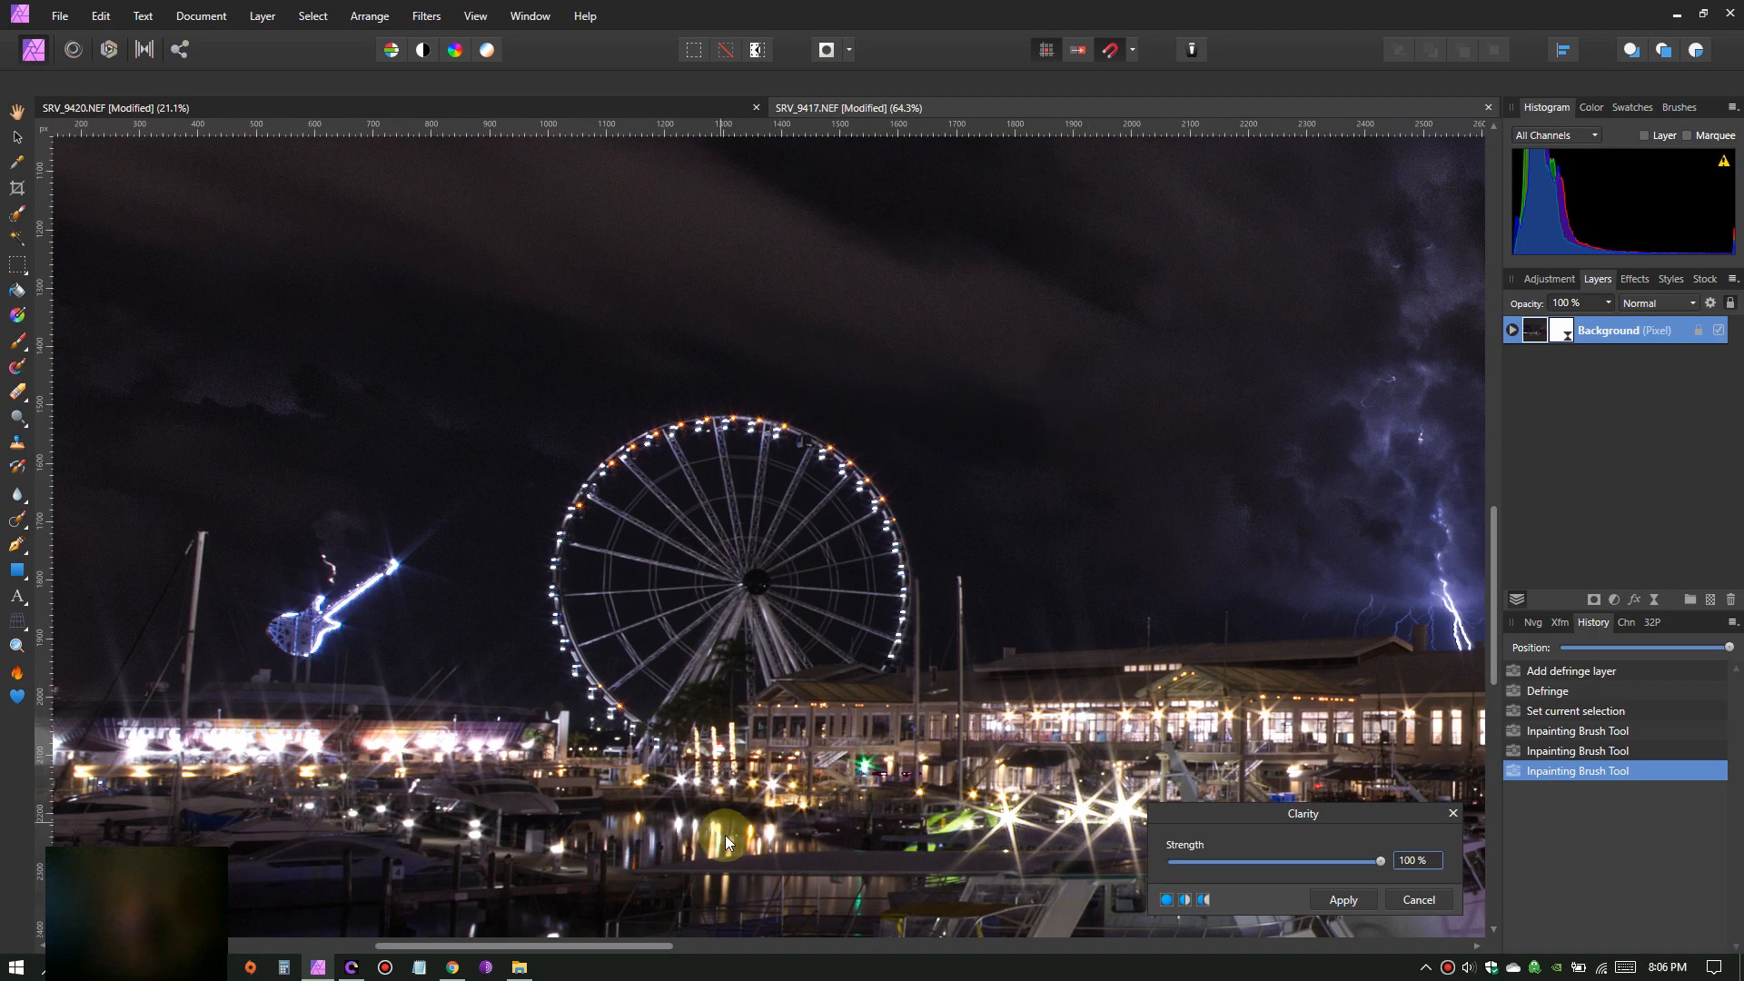
click(17, 111)
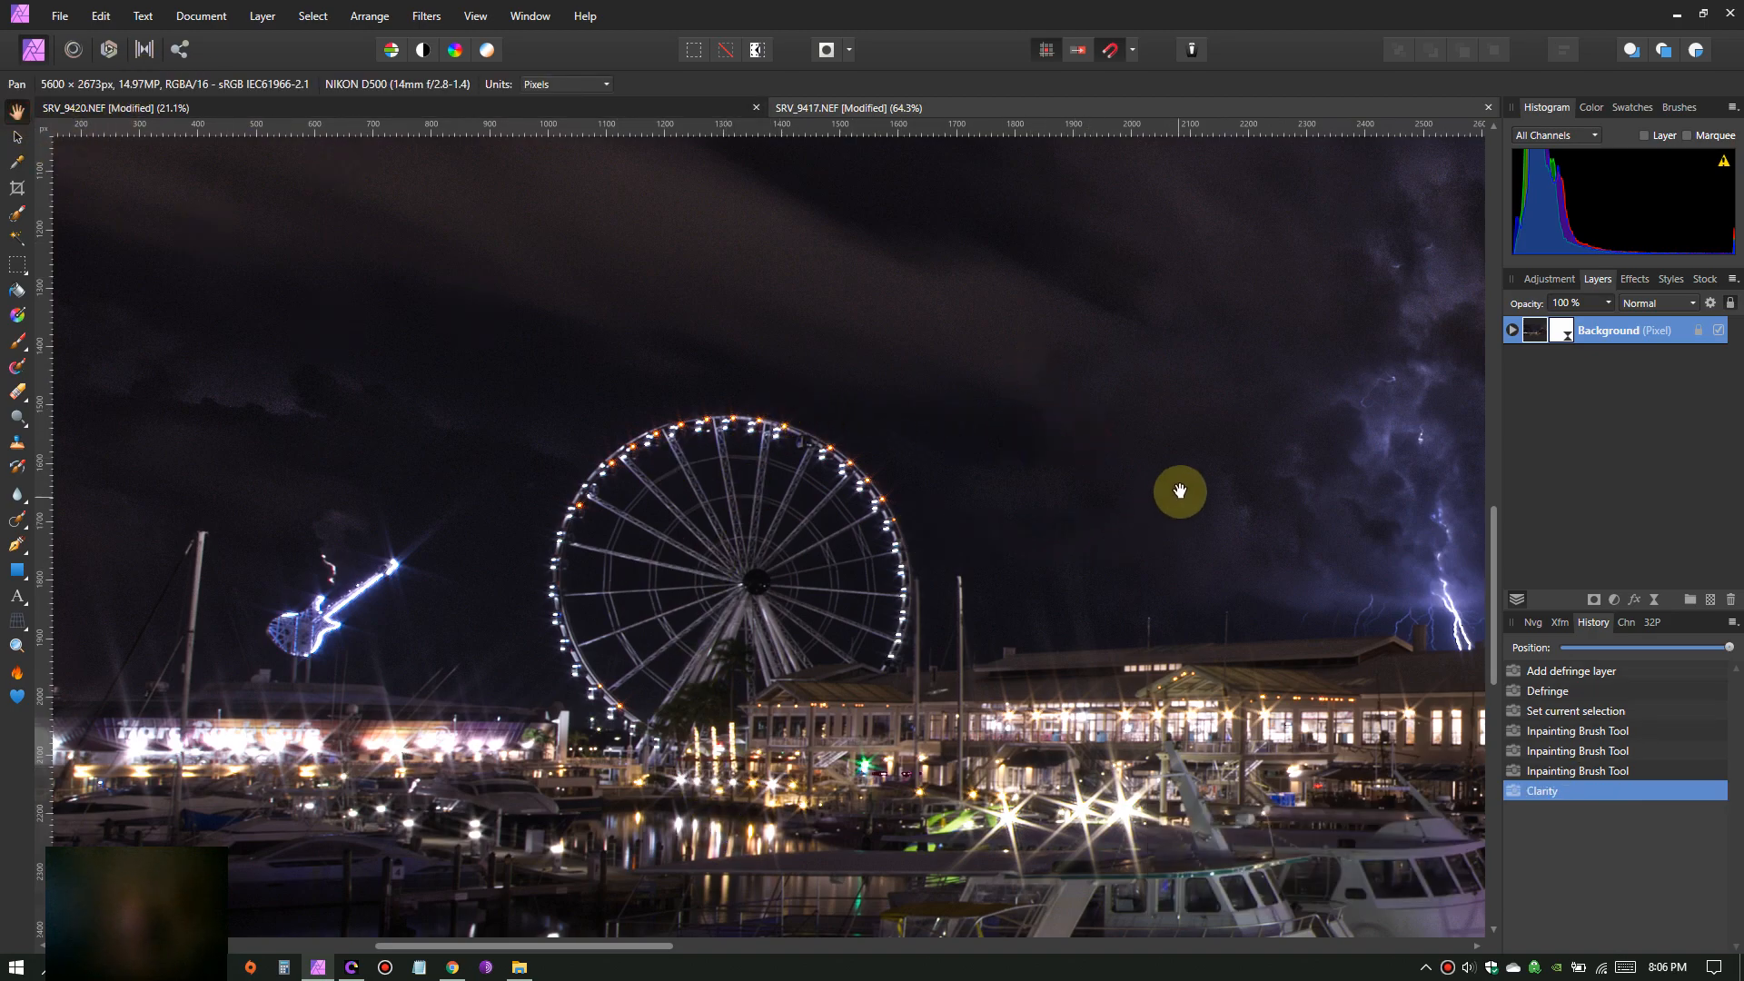
Pan and zoom around the photo to inspect the lightning, cloudy sky and city towers.
drag(1175, 494, 494, 416)
drag(766, 416, 822, 632)
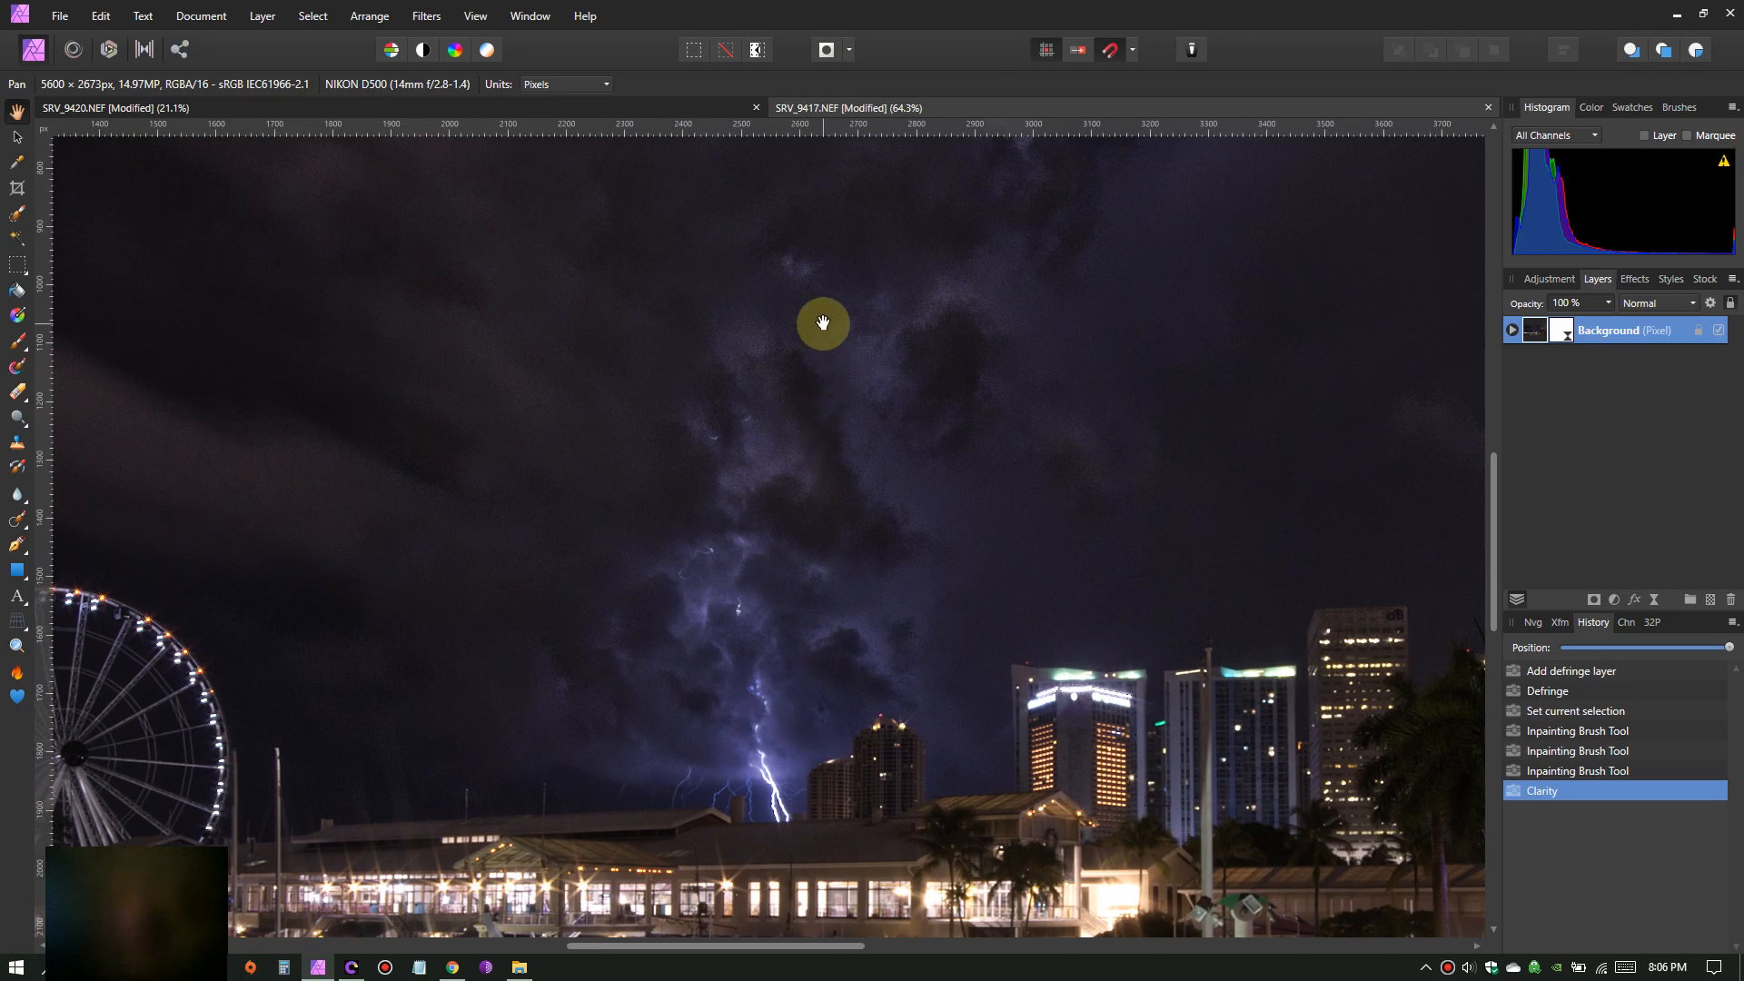
drag(821, 318, 802, 568)
drag(836, 311, 729, 516)
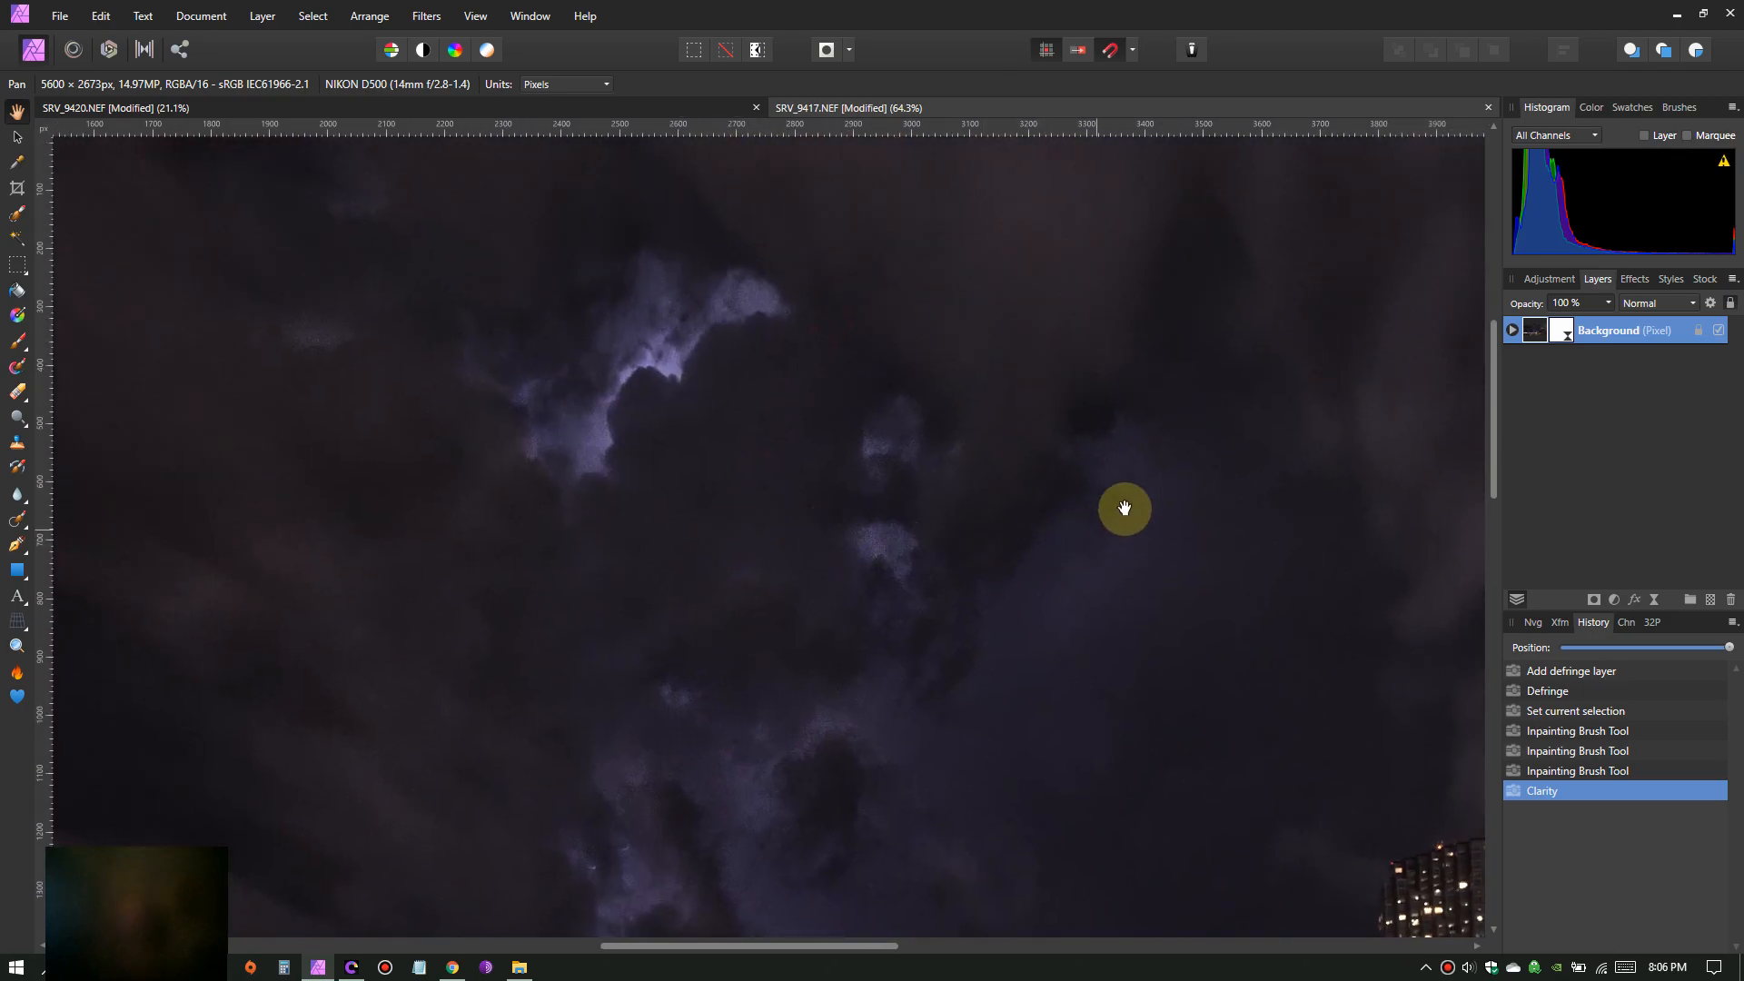
drag(1121, 577, 669, 529)
drag(995, 372, 977, 654)
drag(727, 630, 1027, 436)
drag(782, 669, 825, 389)
mouse_move(851, 629)
mouse_down()
mouse_move(868, 389)
mouse_move(865, 503)
mouse_up()
scroll(866, 459, down, 5)
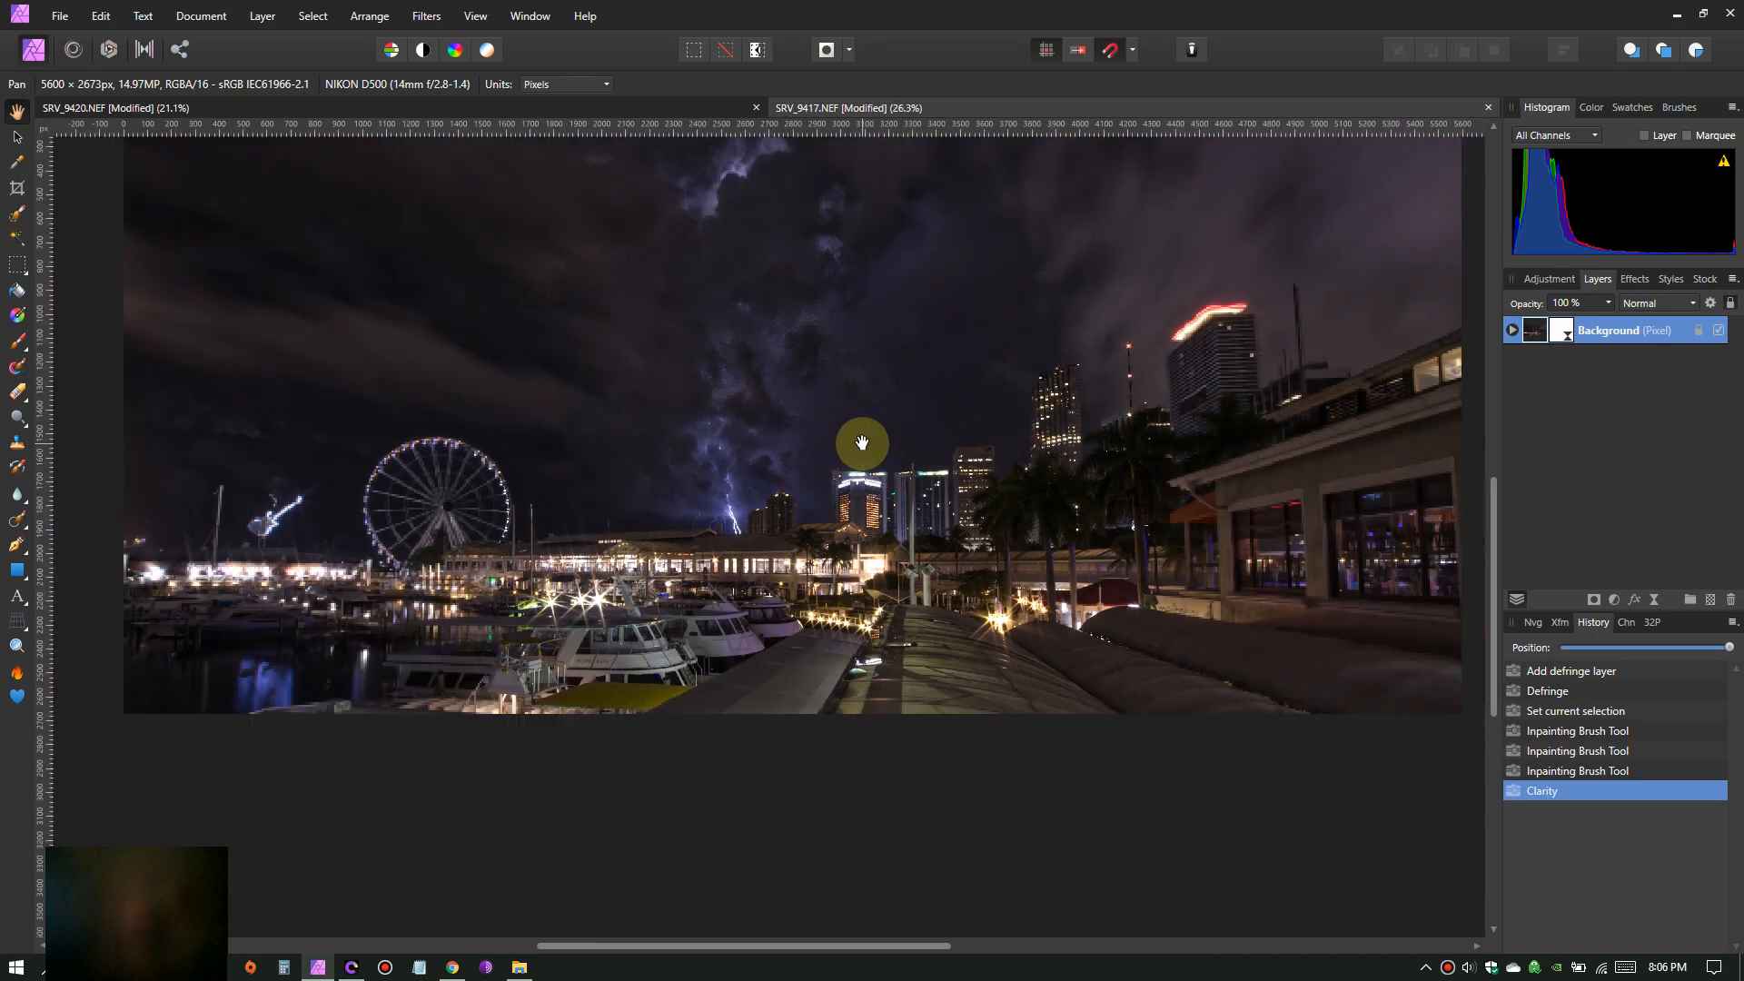
drag(864, 440, 989, 494)
scroll(899, 595, up, 1)
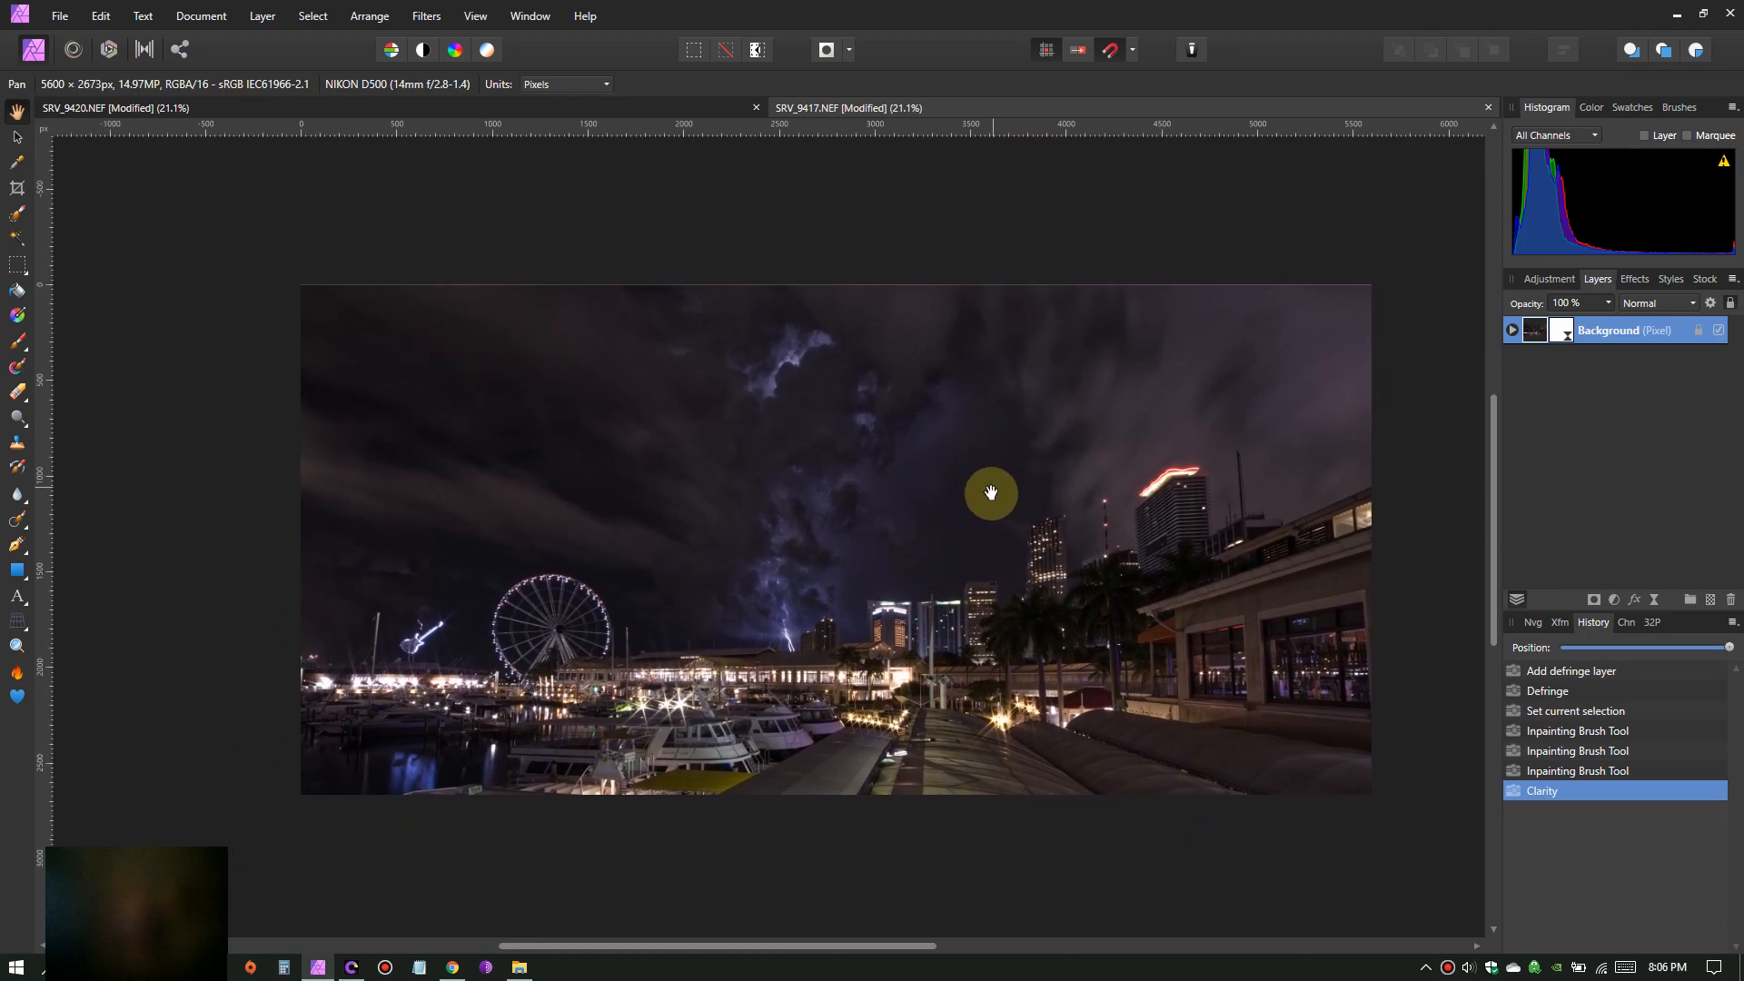
Undo the full-strength Clarity and reopen the Sharpen > Clarity filter.
click(116, 15)
click(127, 41)
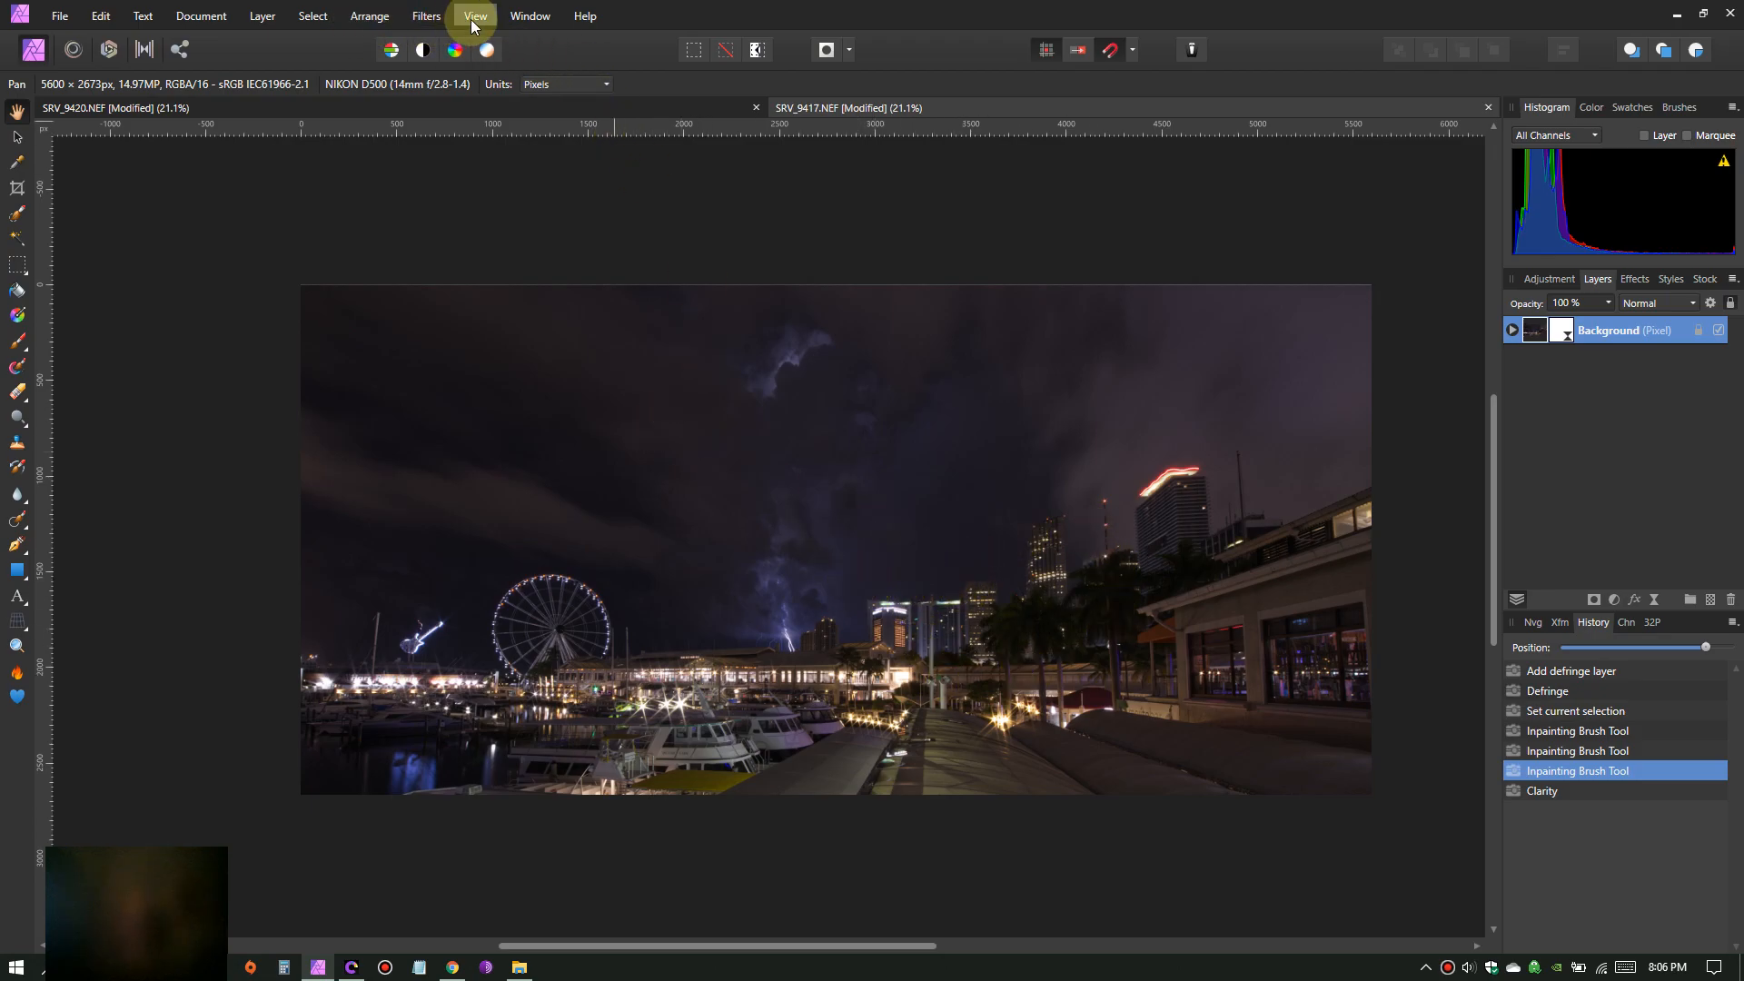
click(426, 16)
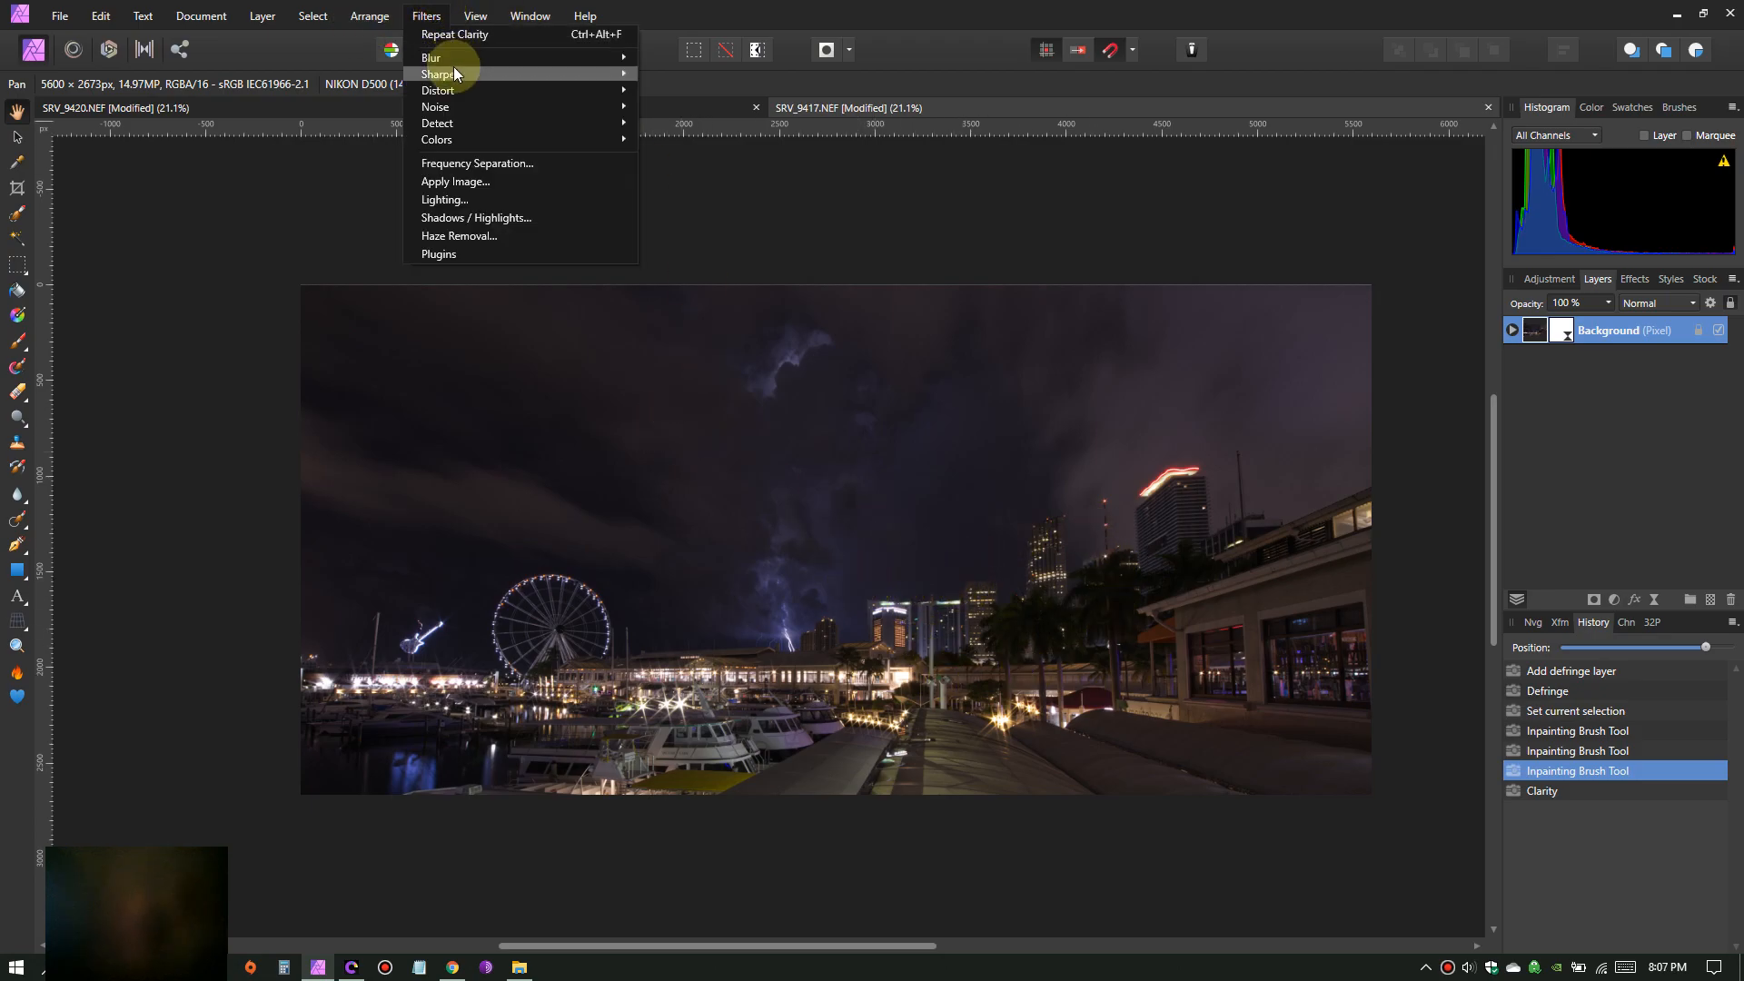
mouse_move(456, 75)
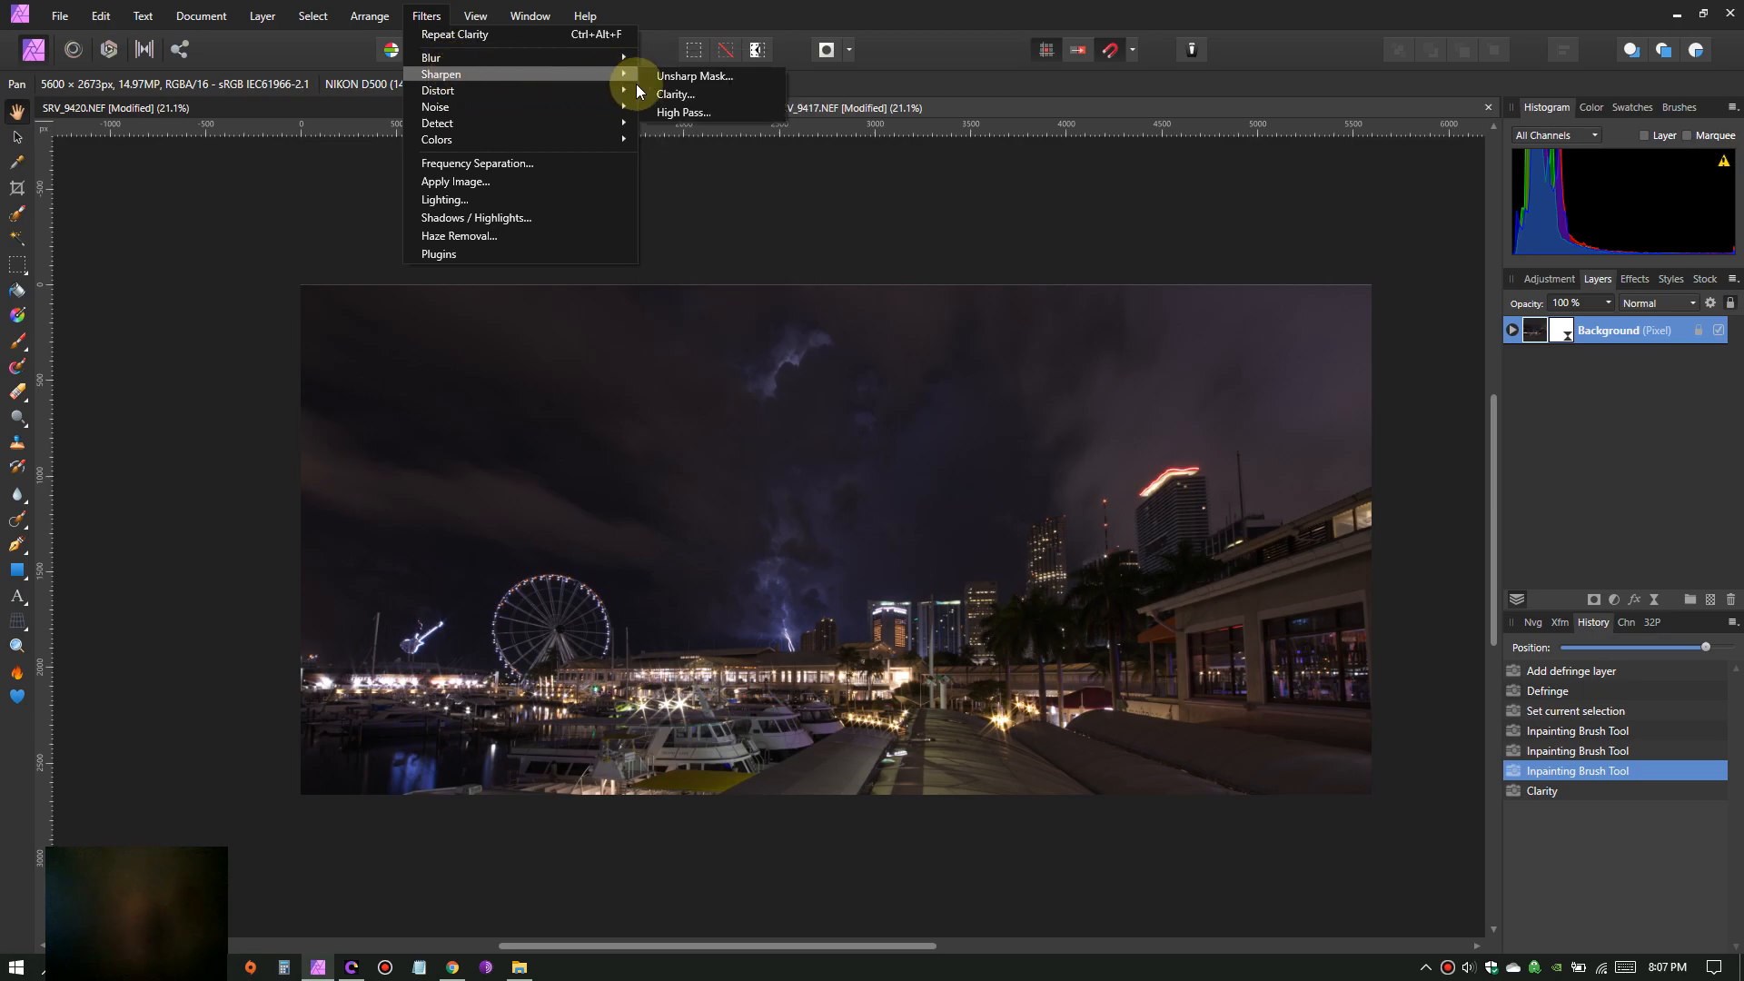
click(698, 92)
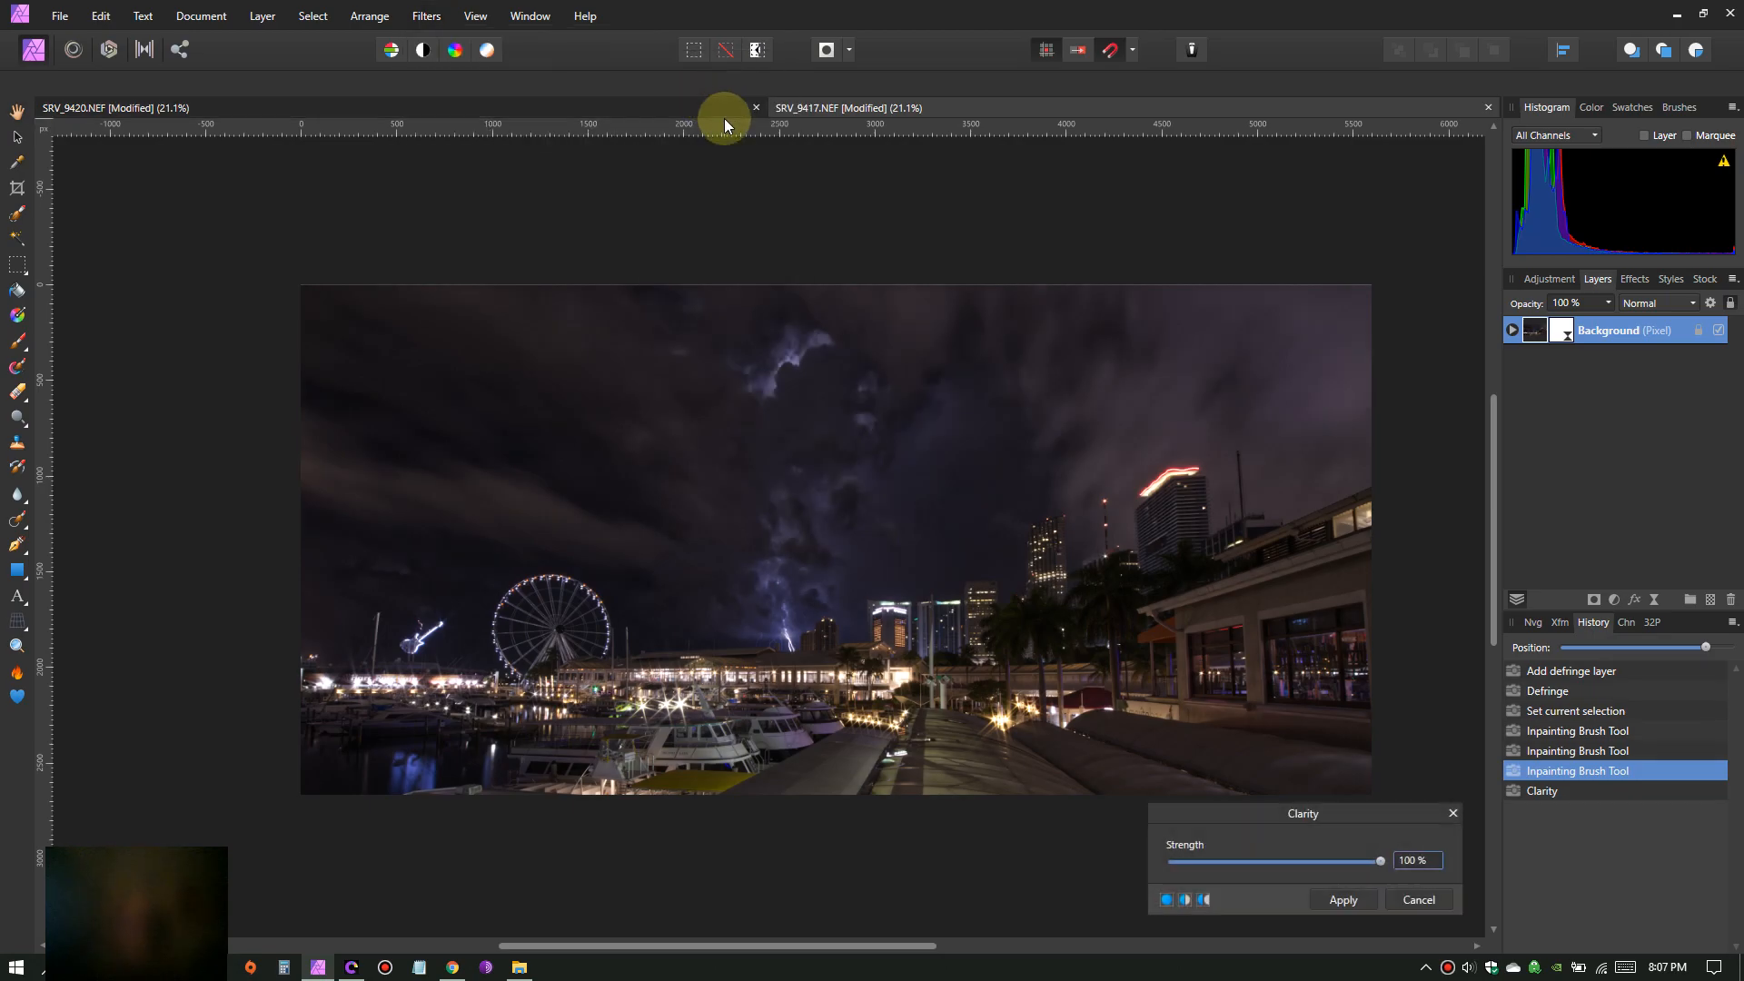
Compare before and after in split view, then apply Clarity at 50% strength.
click(1185, 901)
drag(760, 602, 1102, 655)
drag(600, 652, 912, 626)
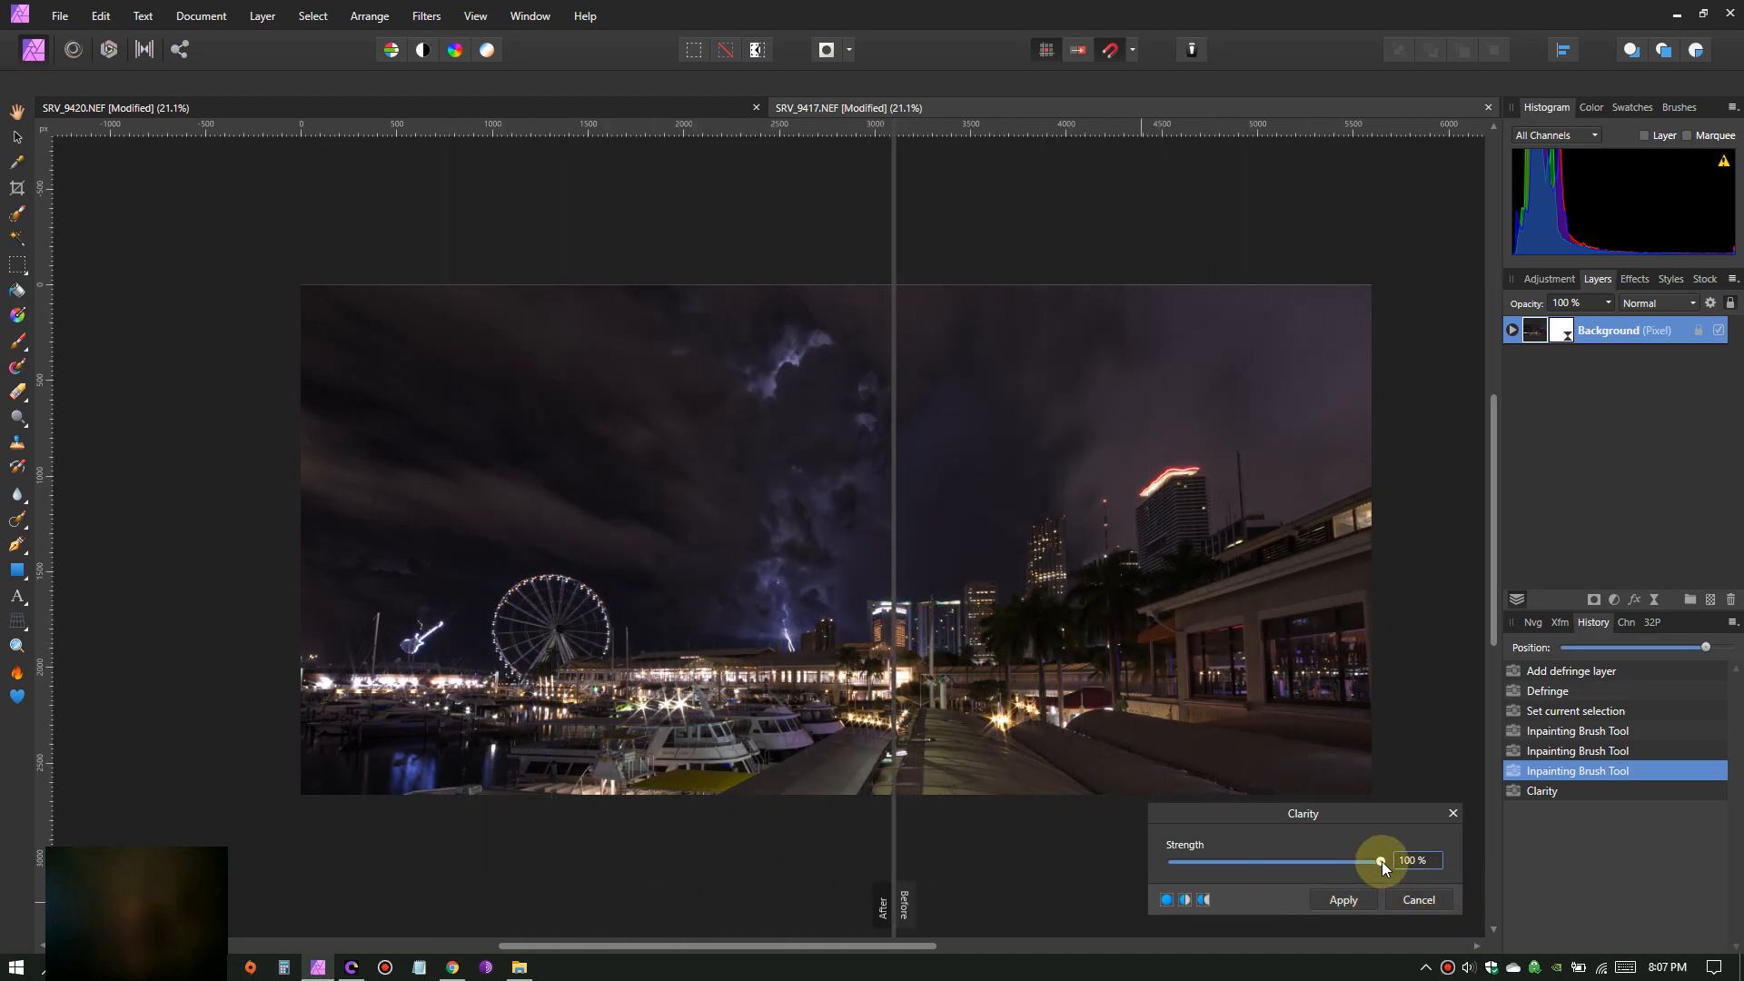
drag(1326, 856, 1328, 856)
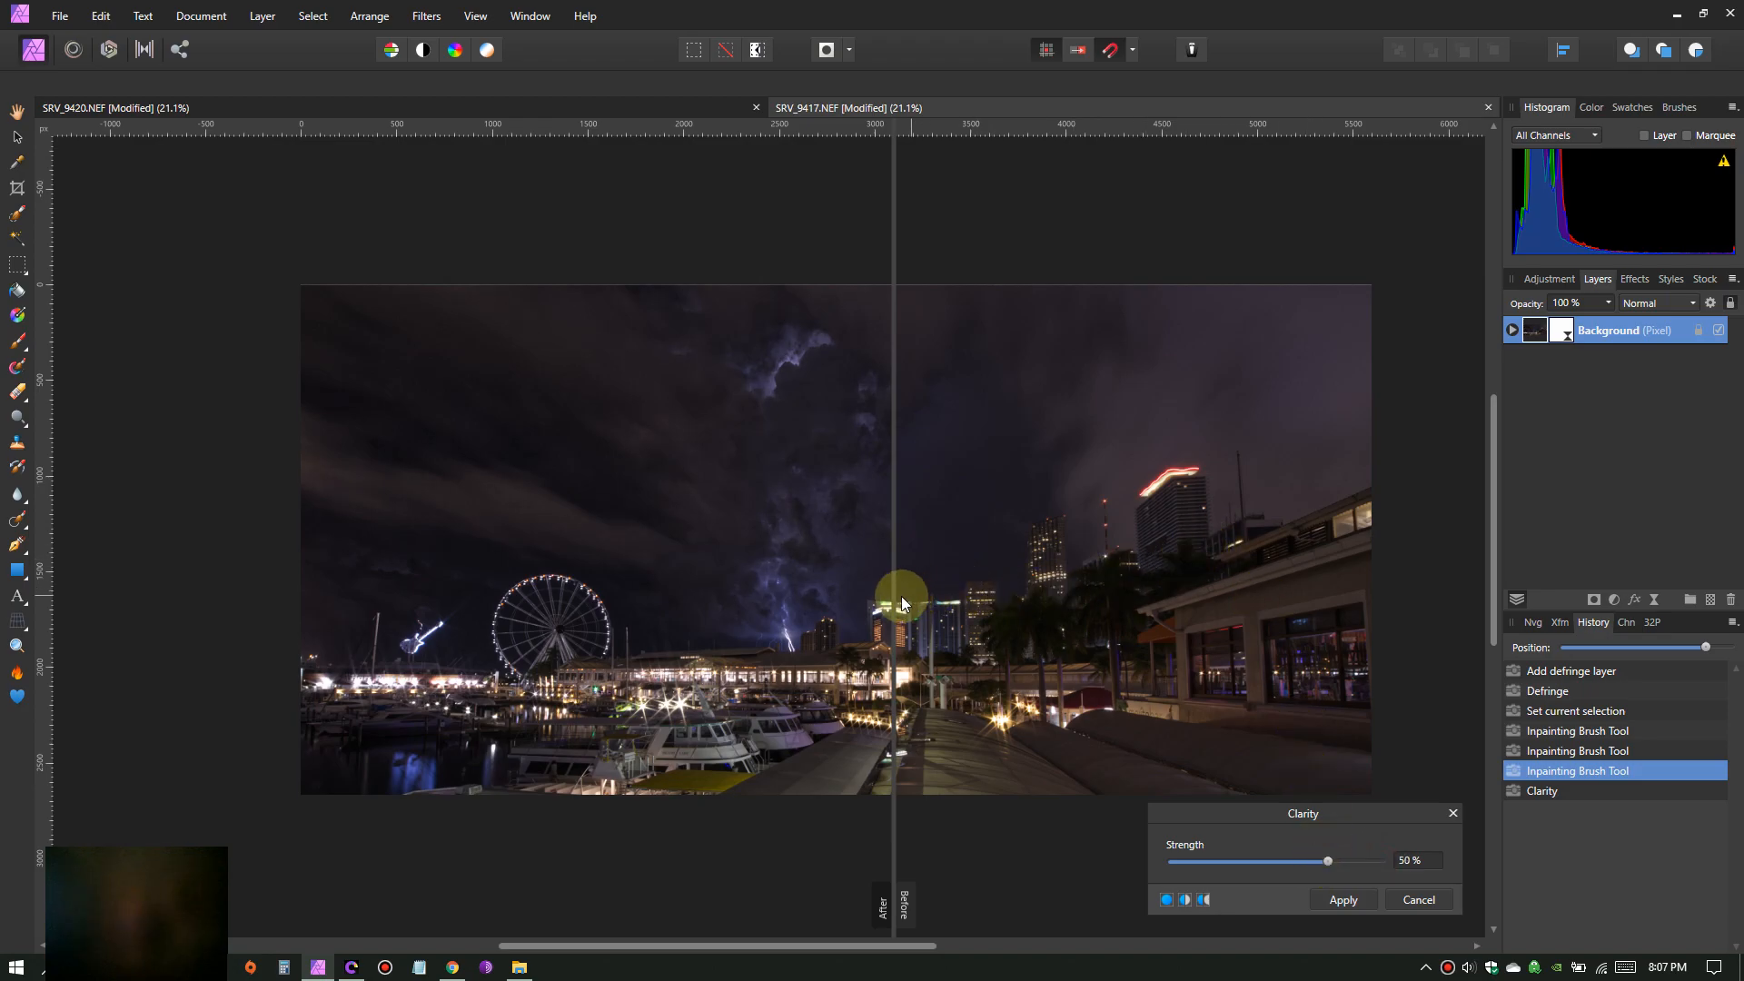
drag(894, 601, 1015, 595)
click(1343, 899)
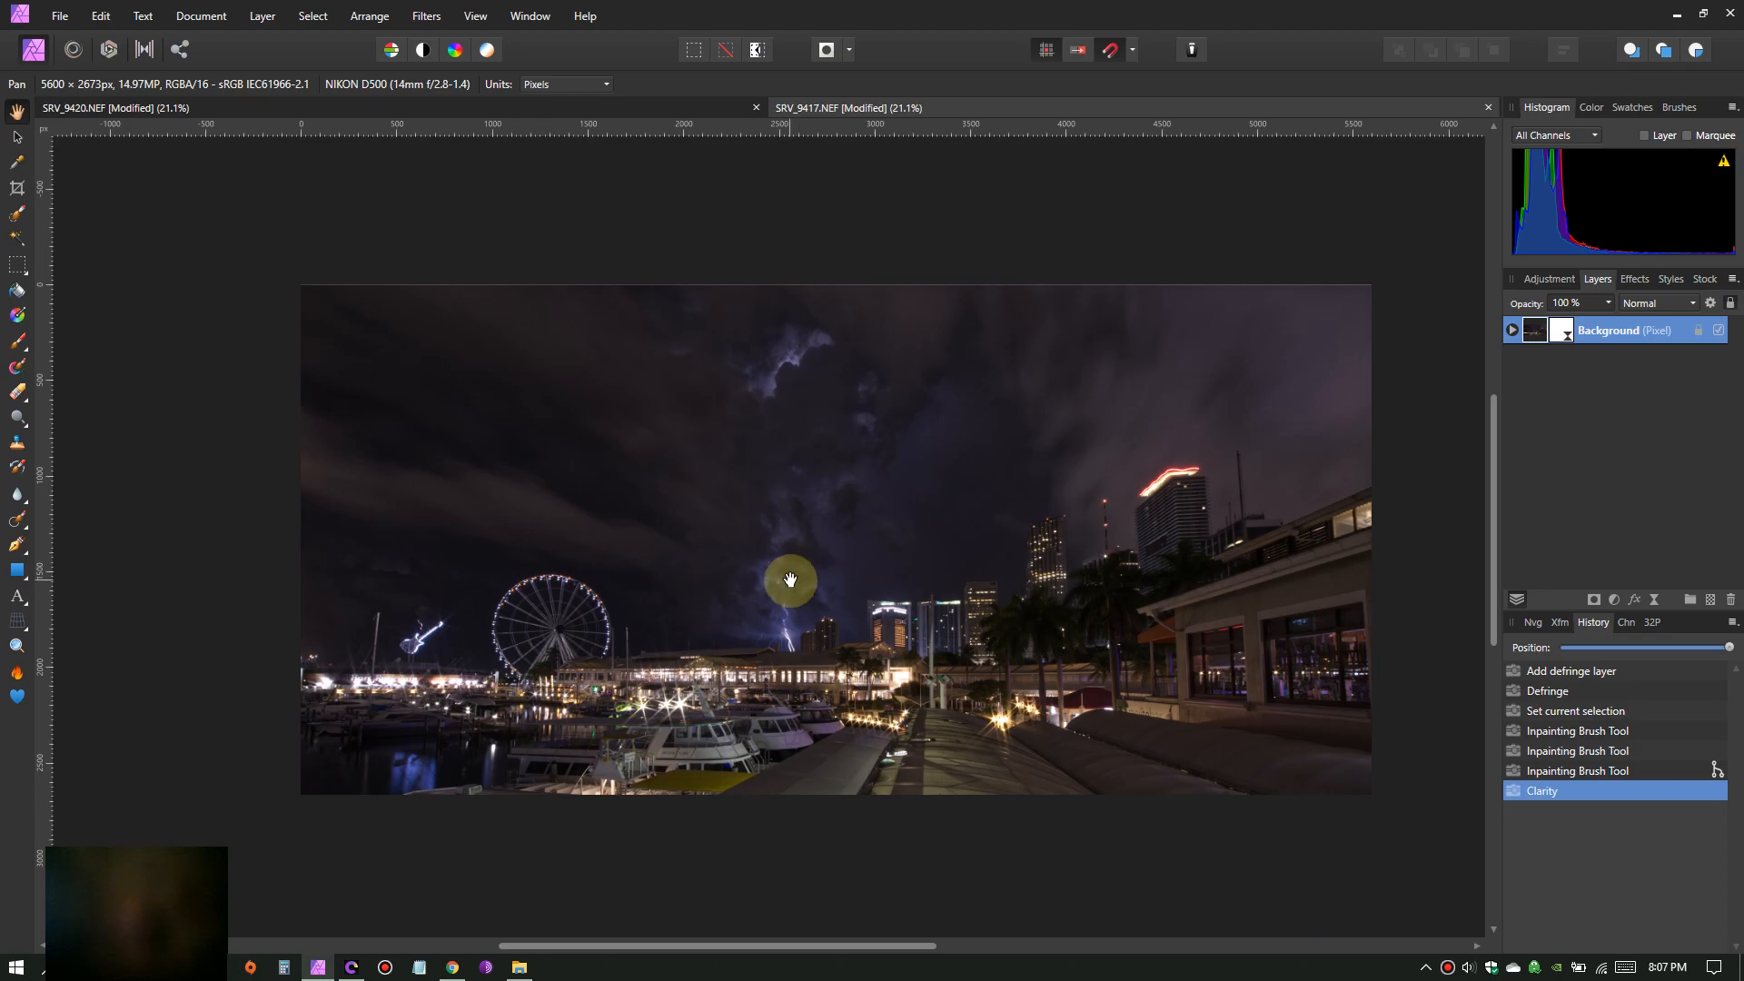
scroll(816, 565, up, 6)
drag(896, 377, 622, 607)
drag(780, 388, 719, 674)
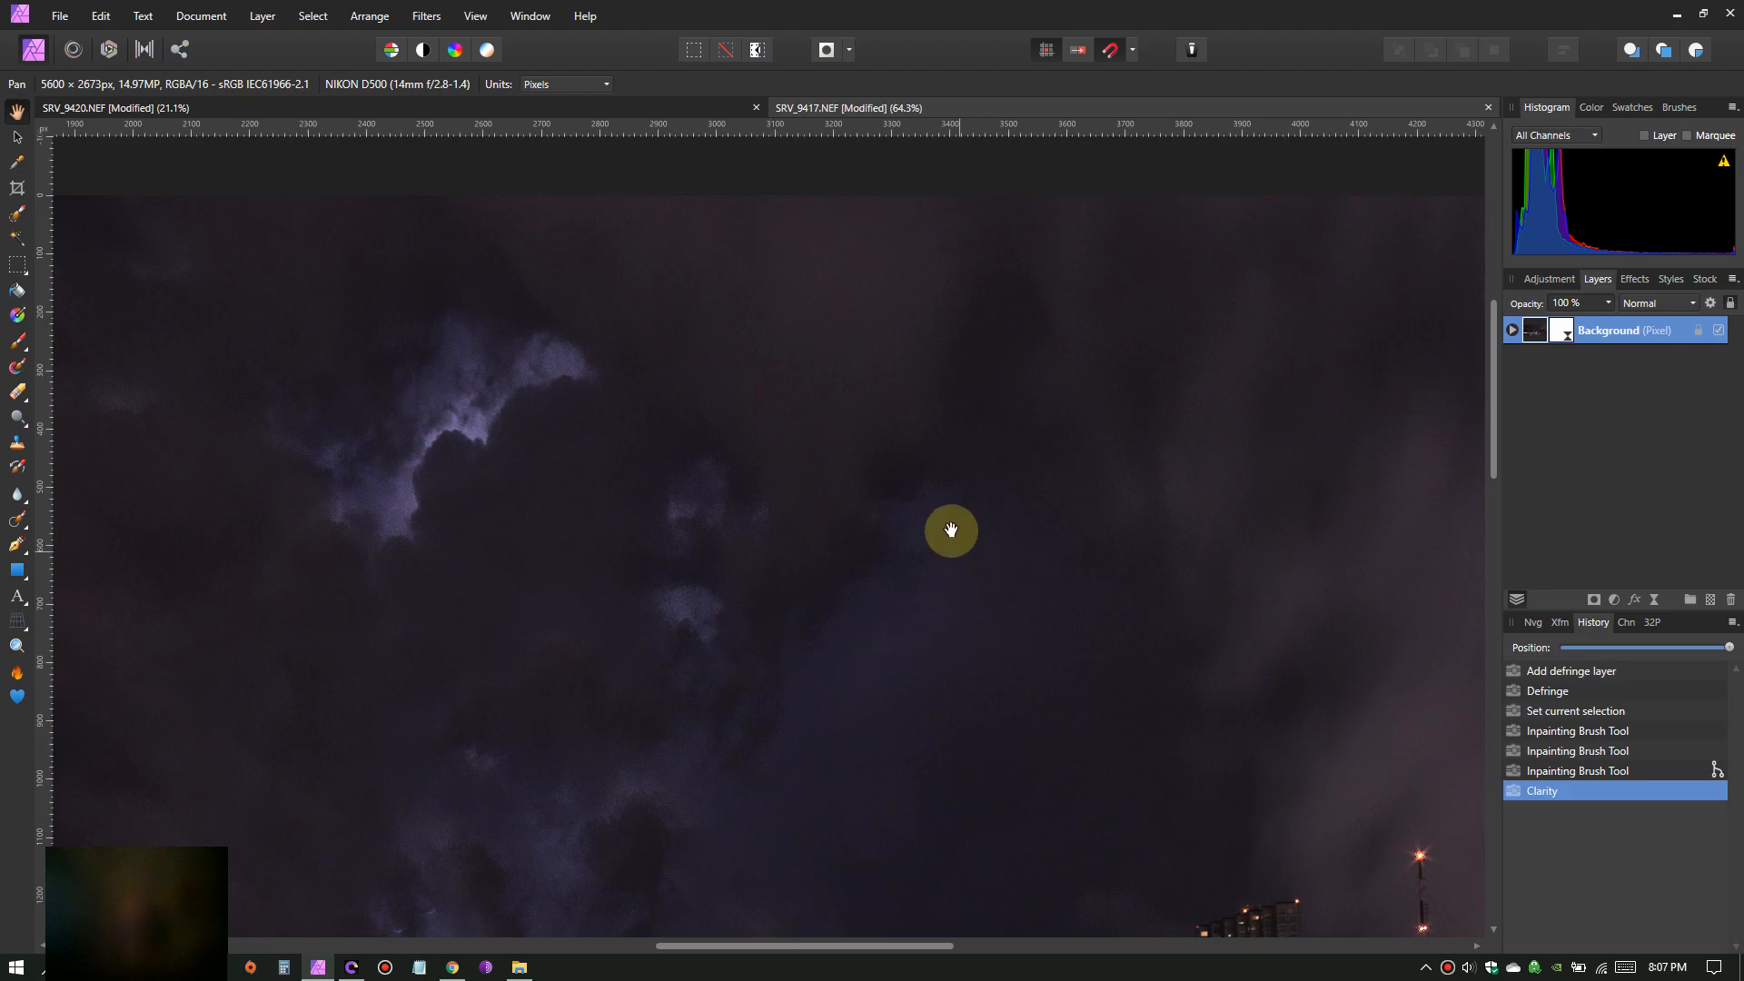
drag(533, 626, 872, 488)
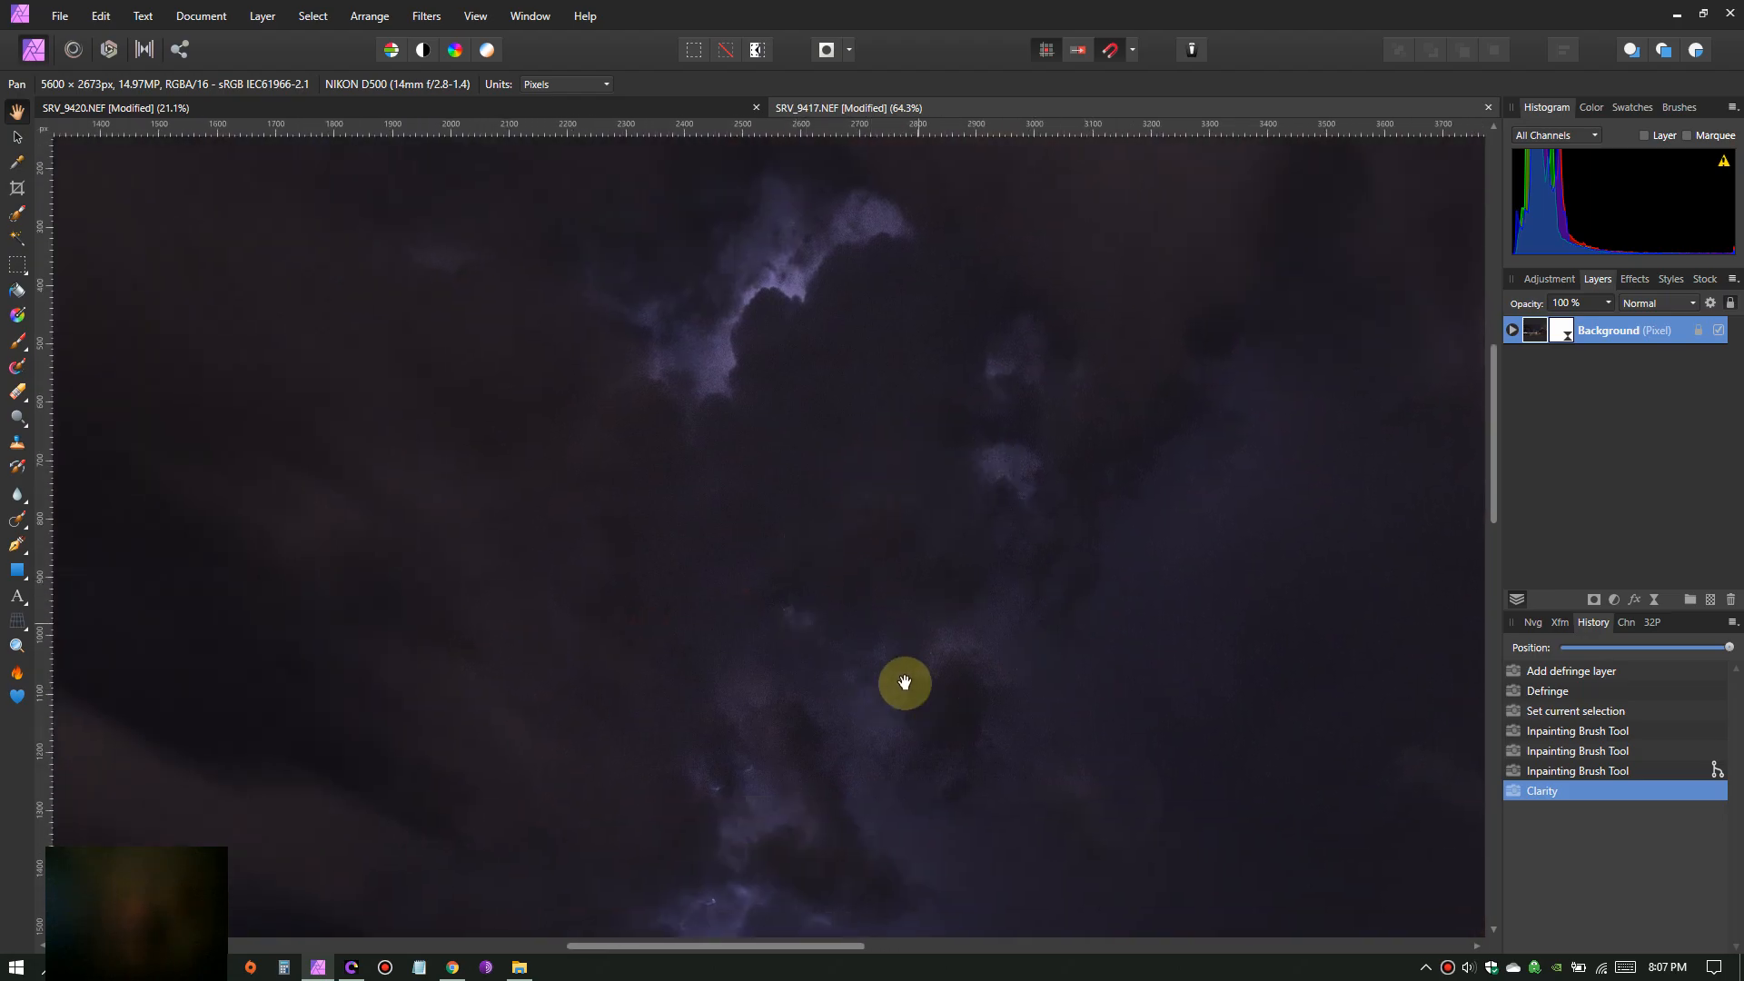
drag(498, 615, 872, 498)
drag(577, 599, 1047, 521)
drag(755, 424, 836, 671)
drag(812, 370, 614, 565)
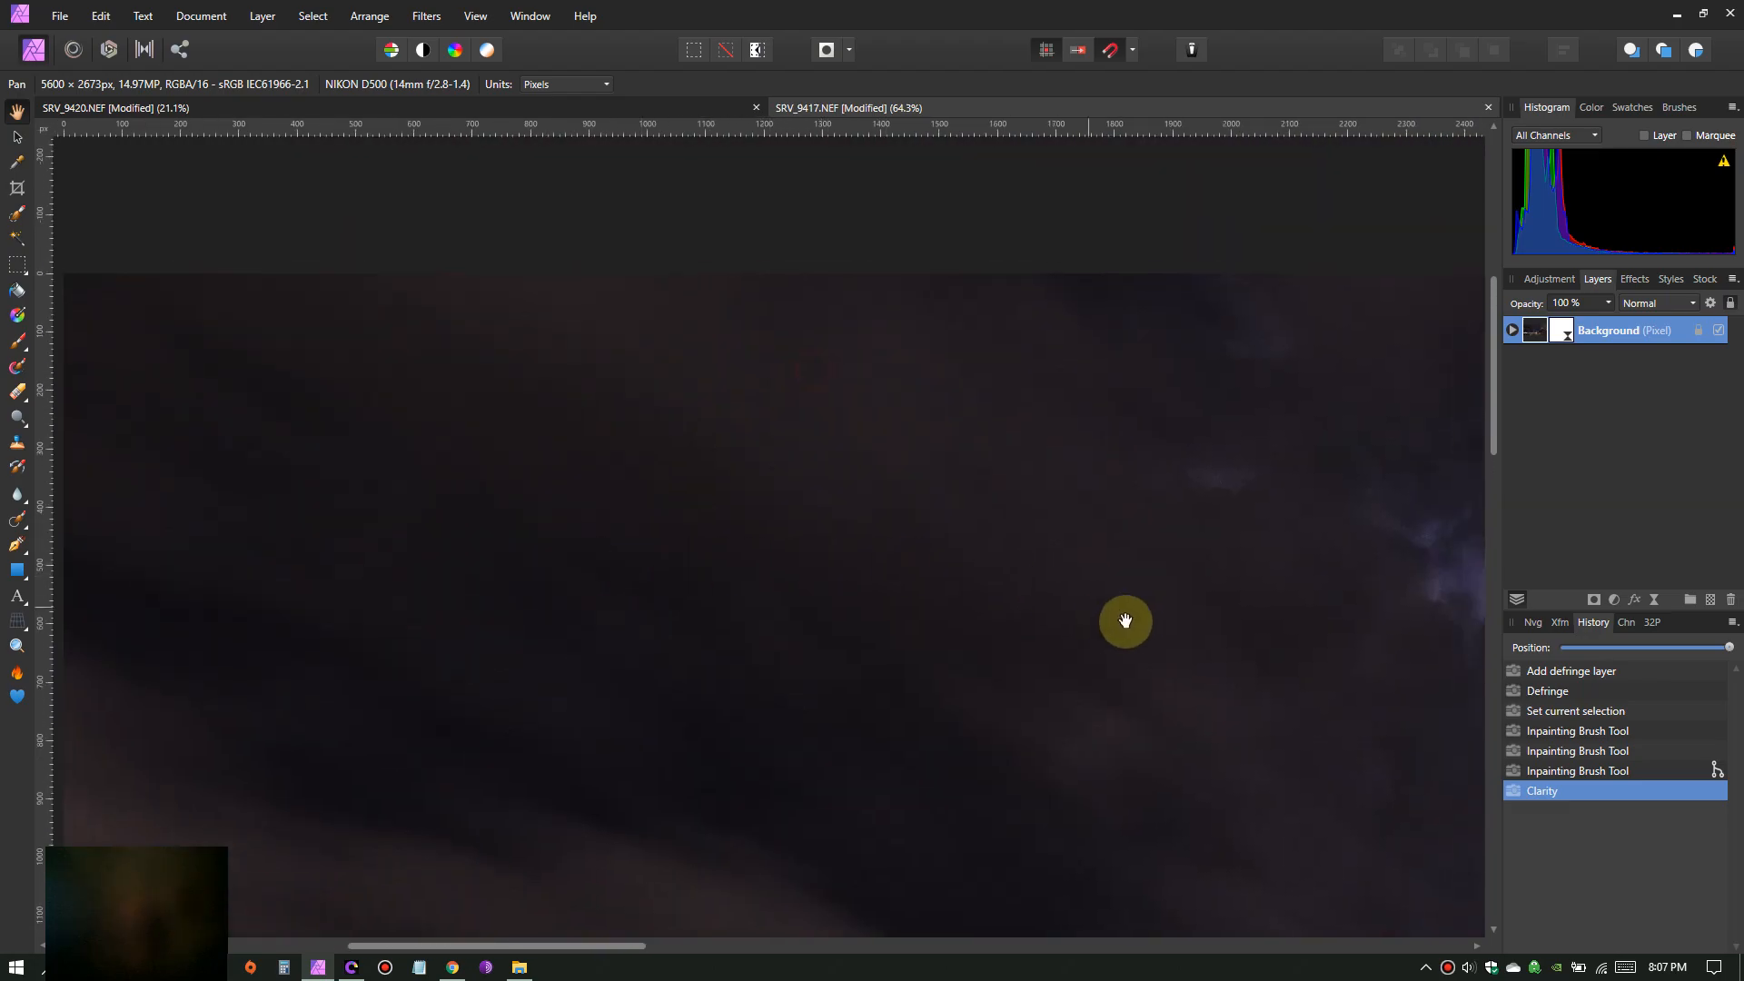
drag(1225, 699, 724, 549)
scroll(848, 567, down, 3)
drag(987, 656, 786, 507)
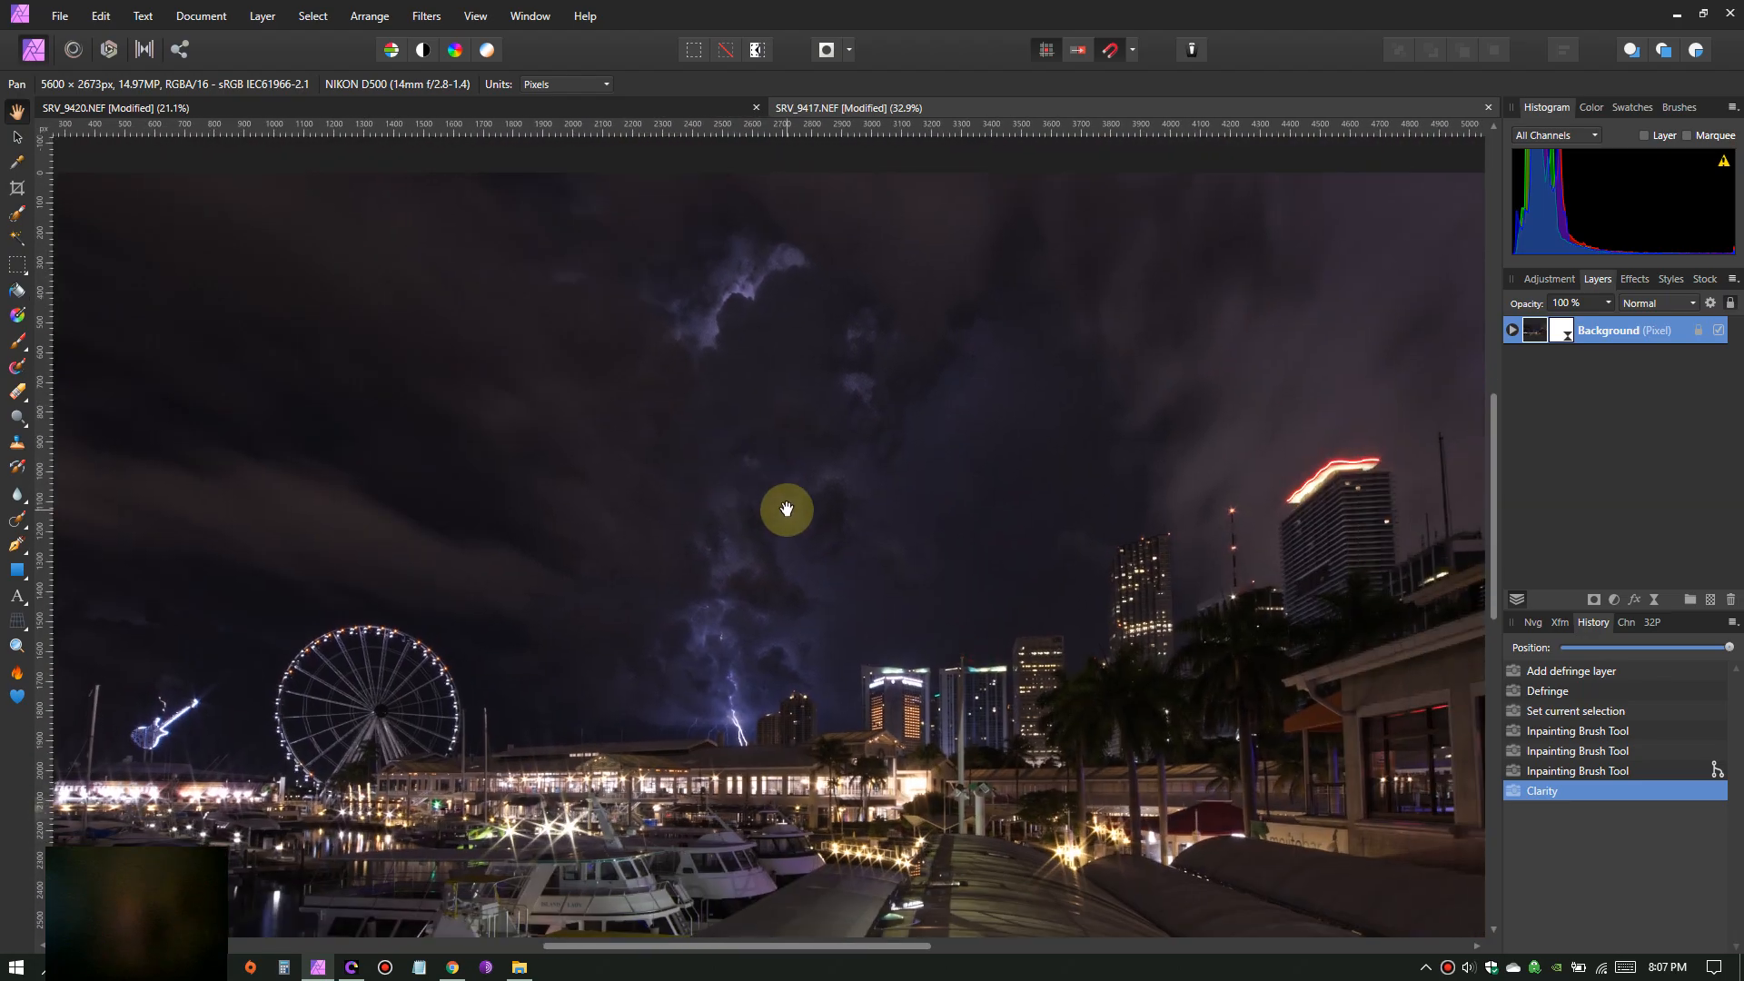
scroll(787, 507, down, 2)
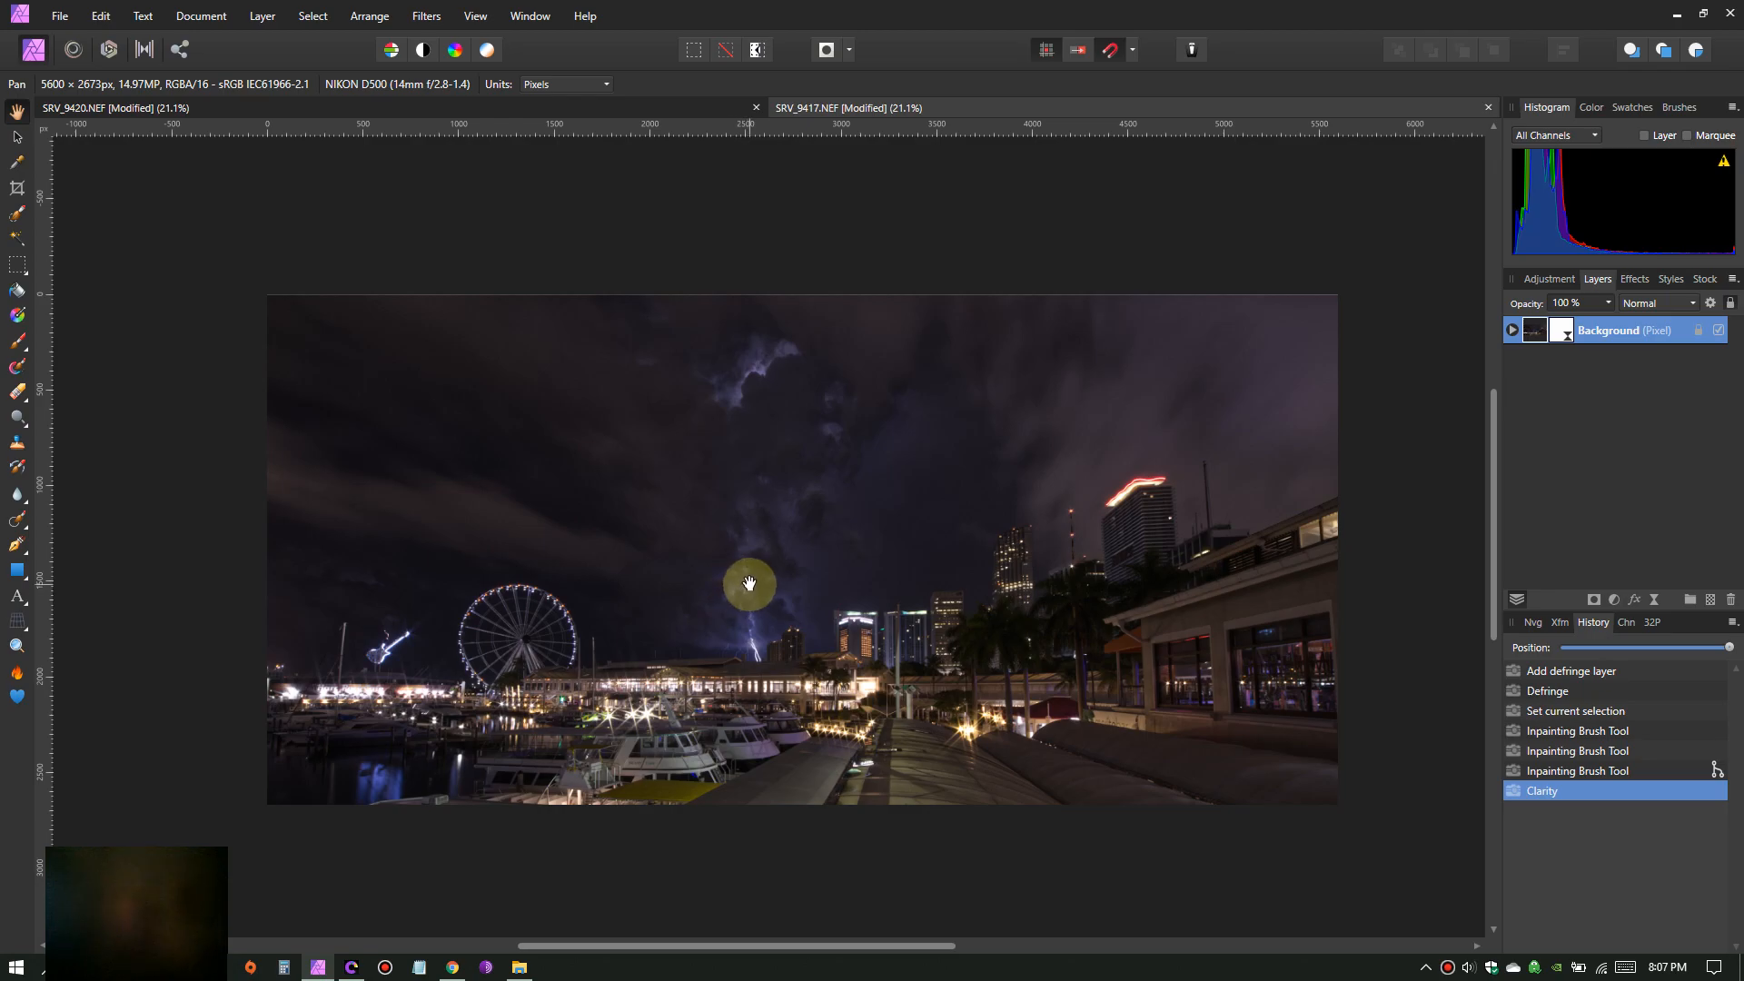
scroll(825, 568, up, 1)
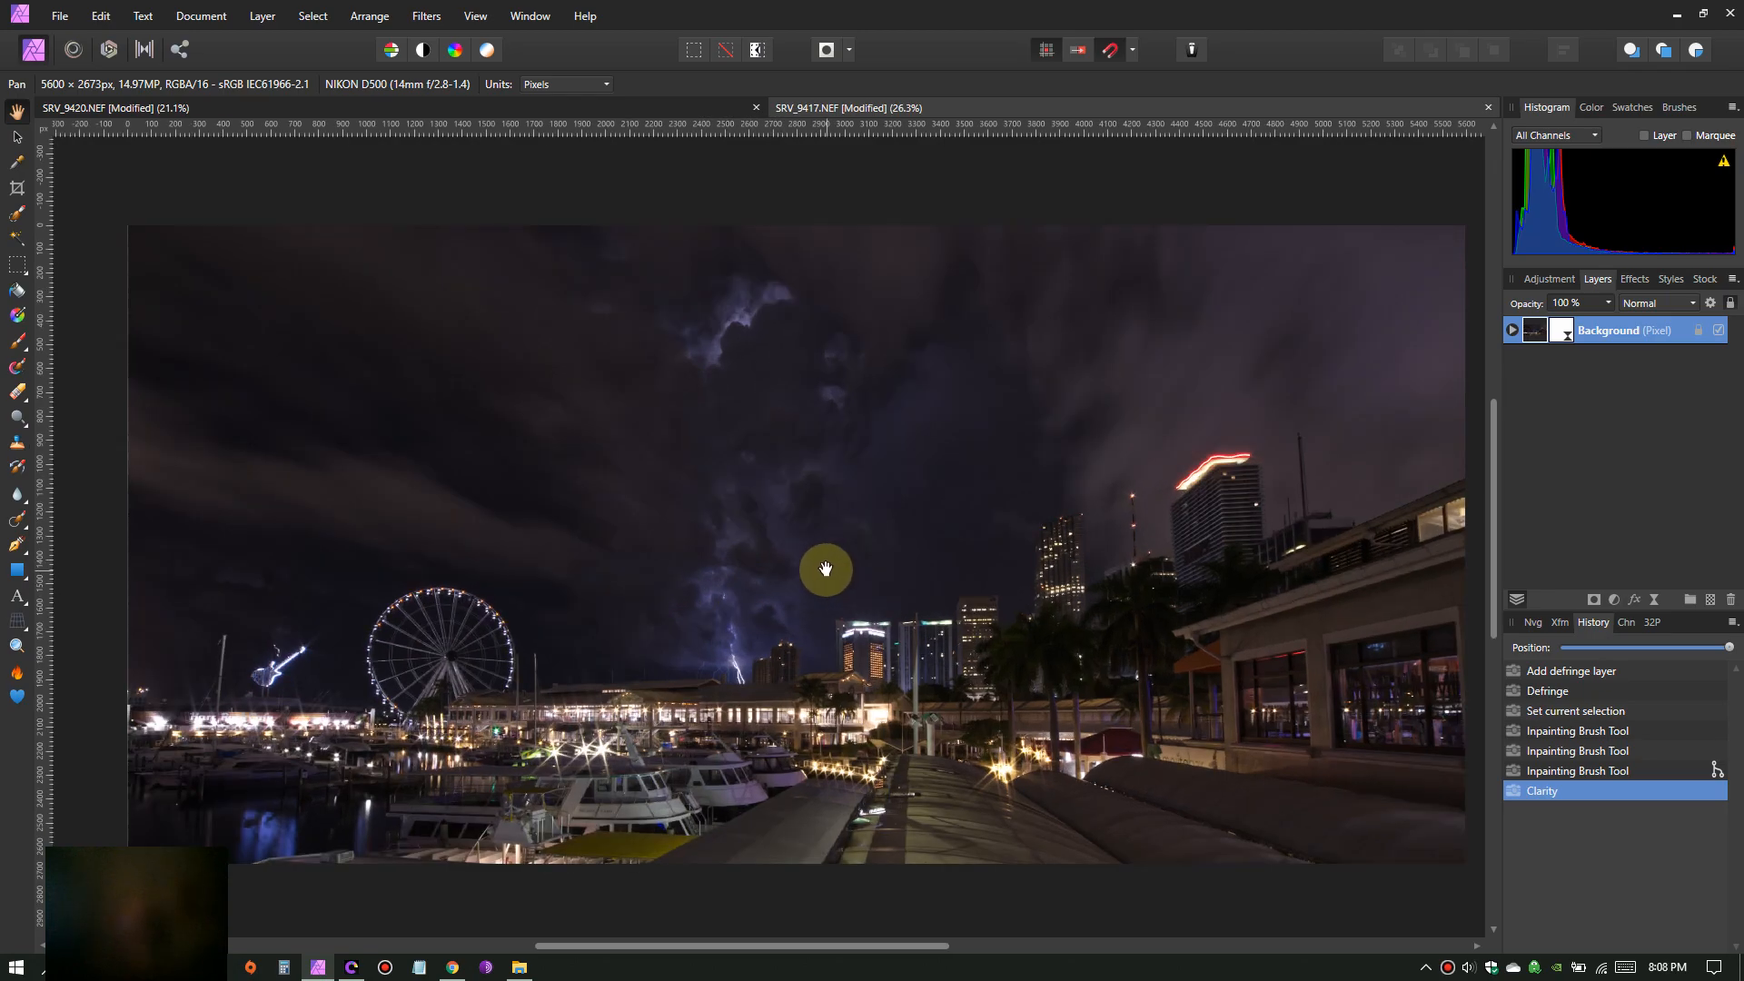
drag(807, 541, 777, 552)
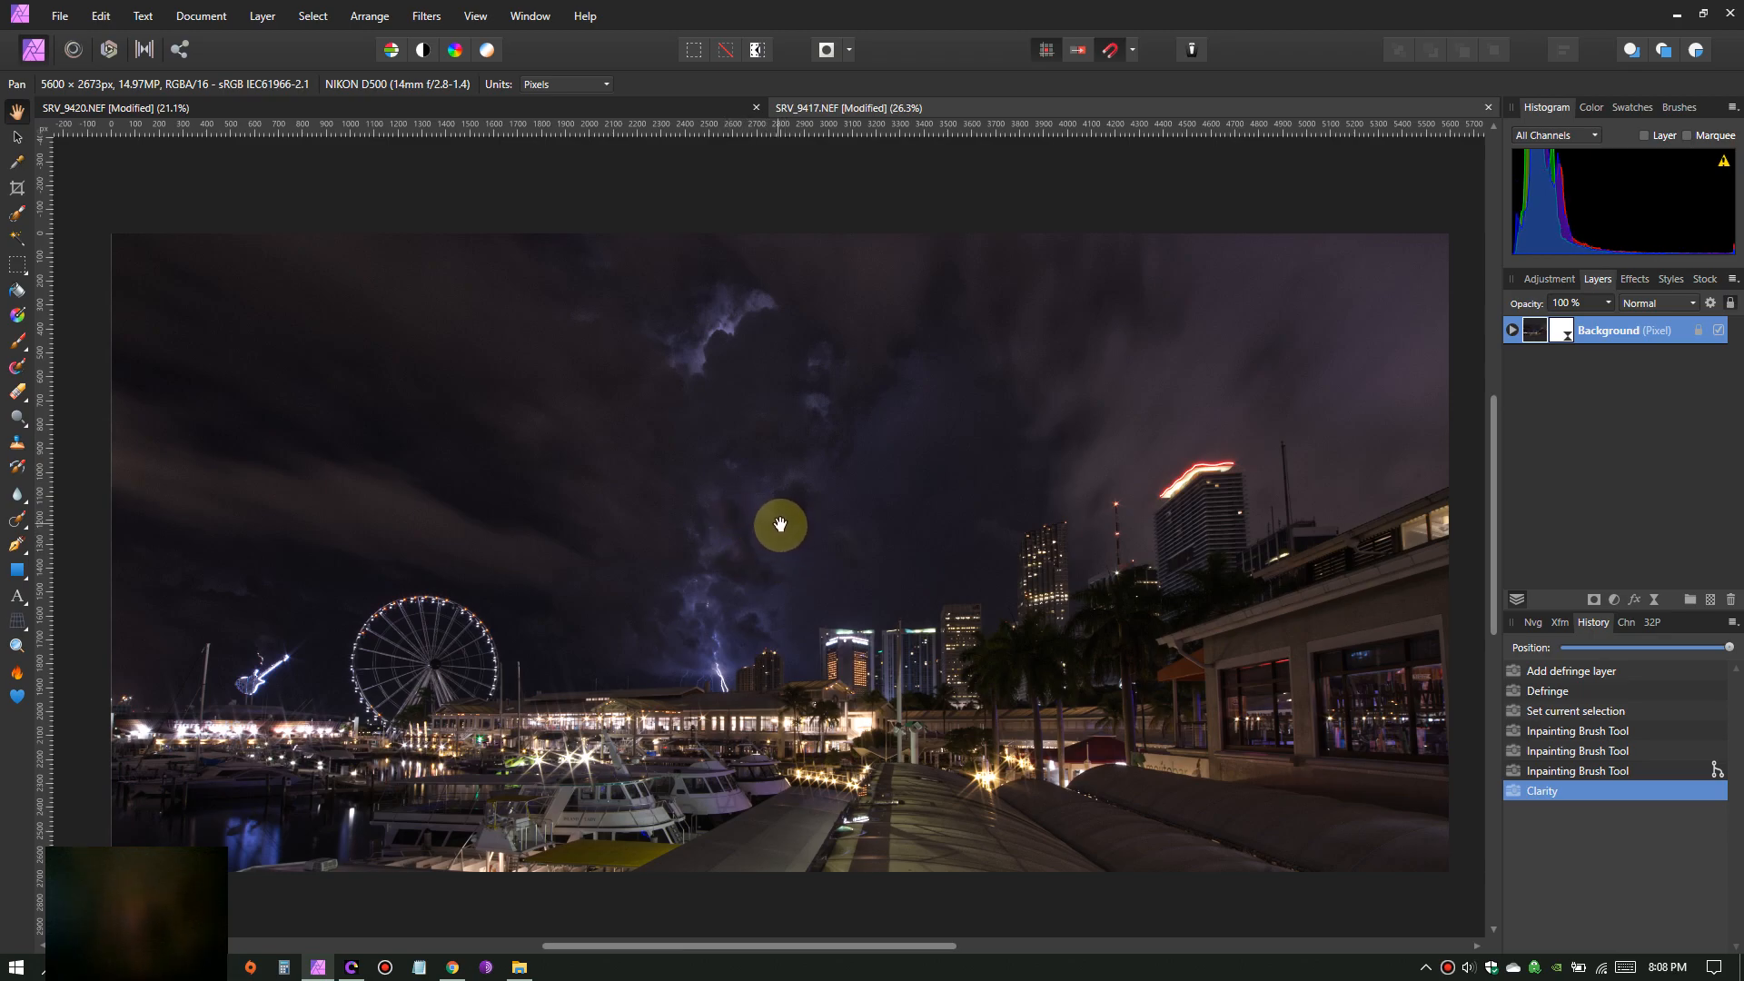
scroll(763, 615, down, 1)
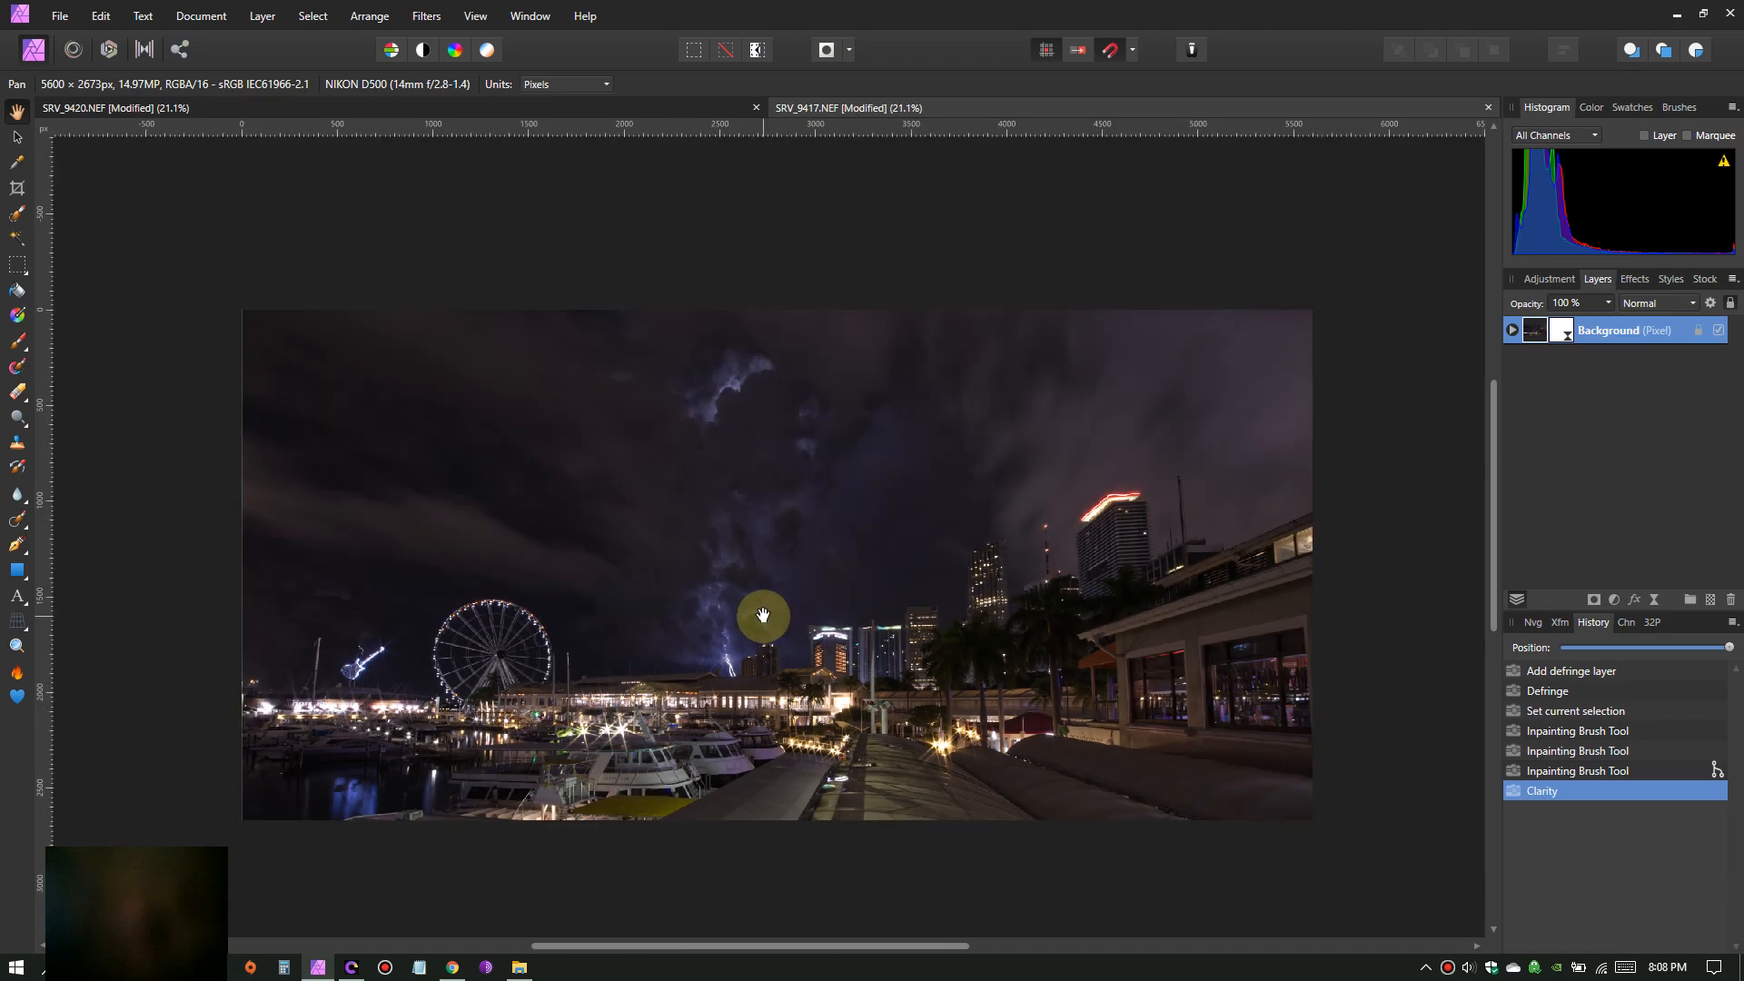
drag(778, 584, 799, 581)
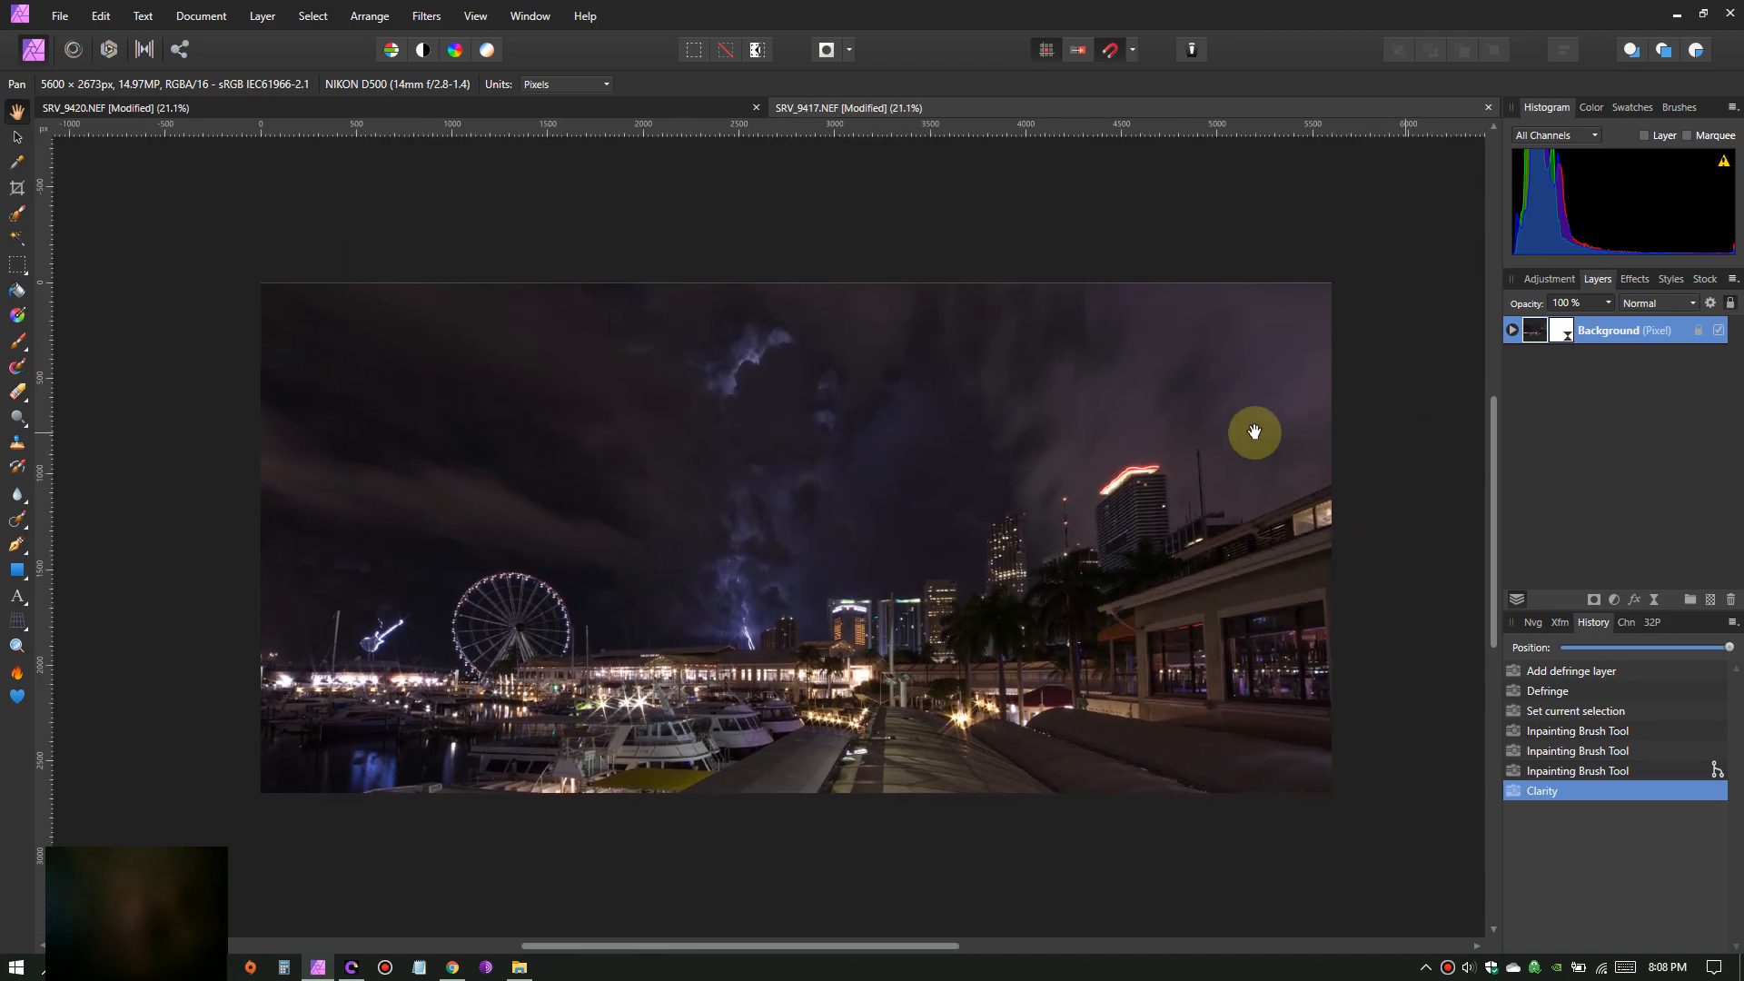
Flatten the panorama into a single layer.
click(211, 25)
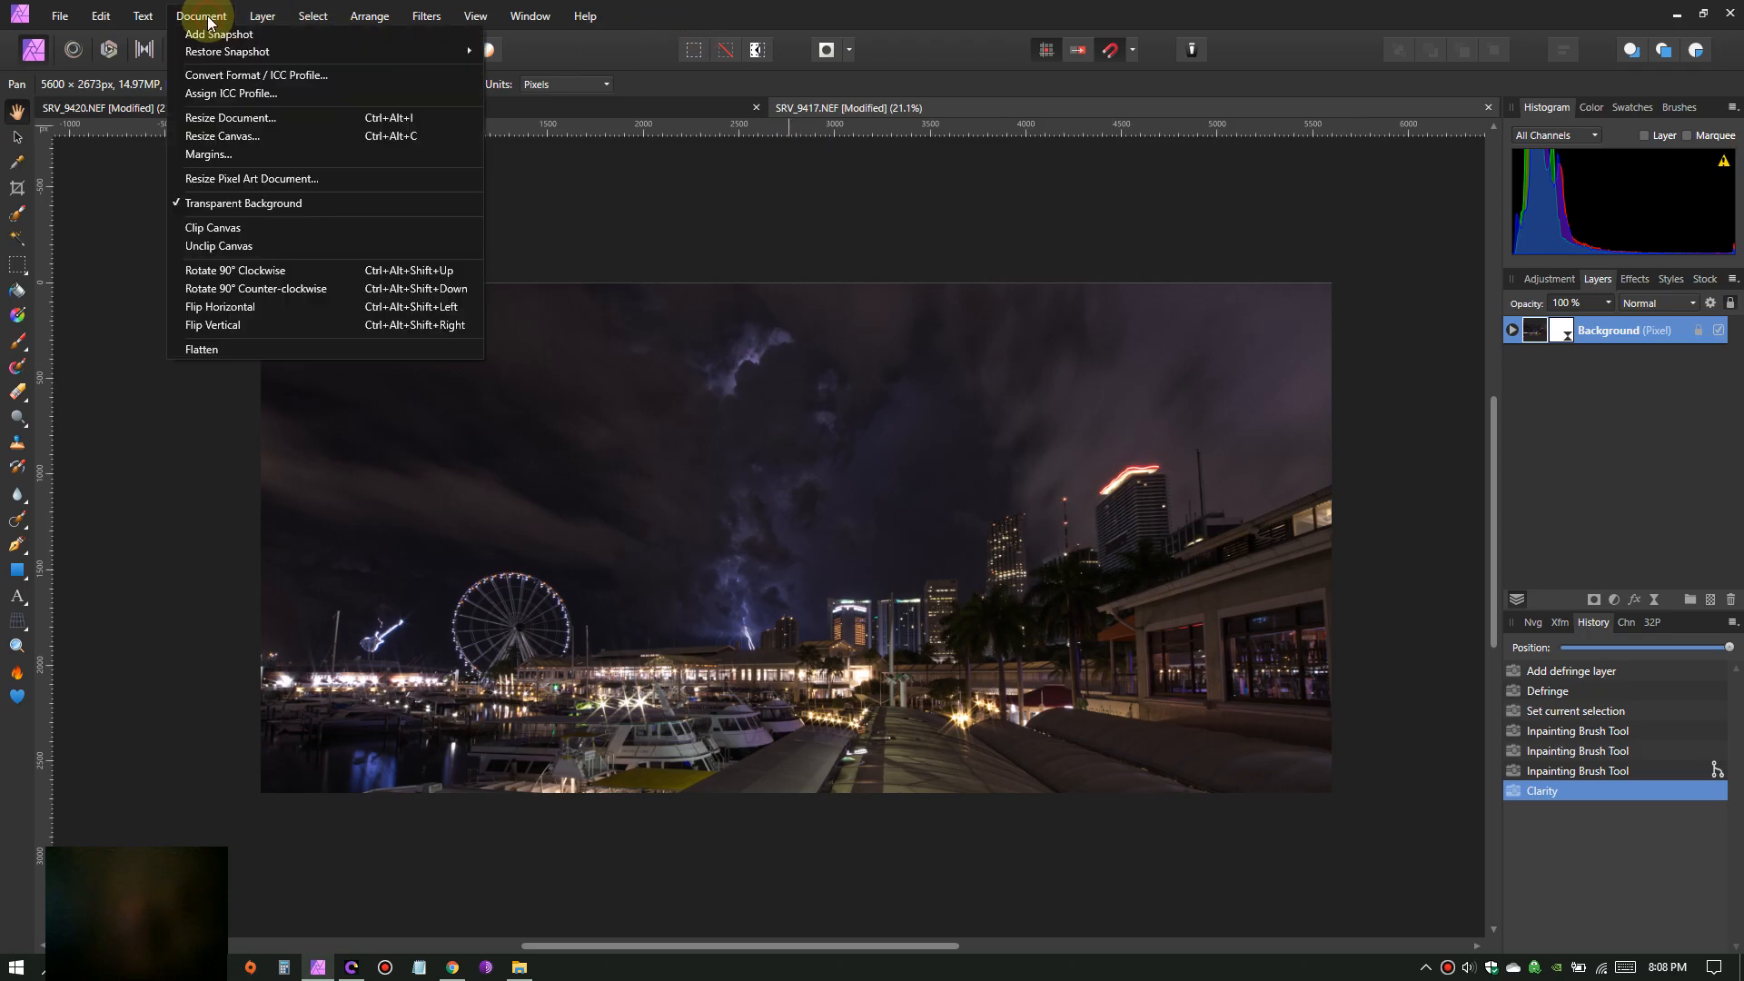
click(240, 348)
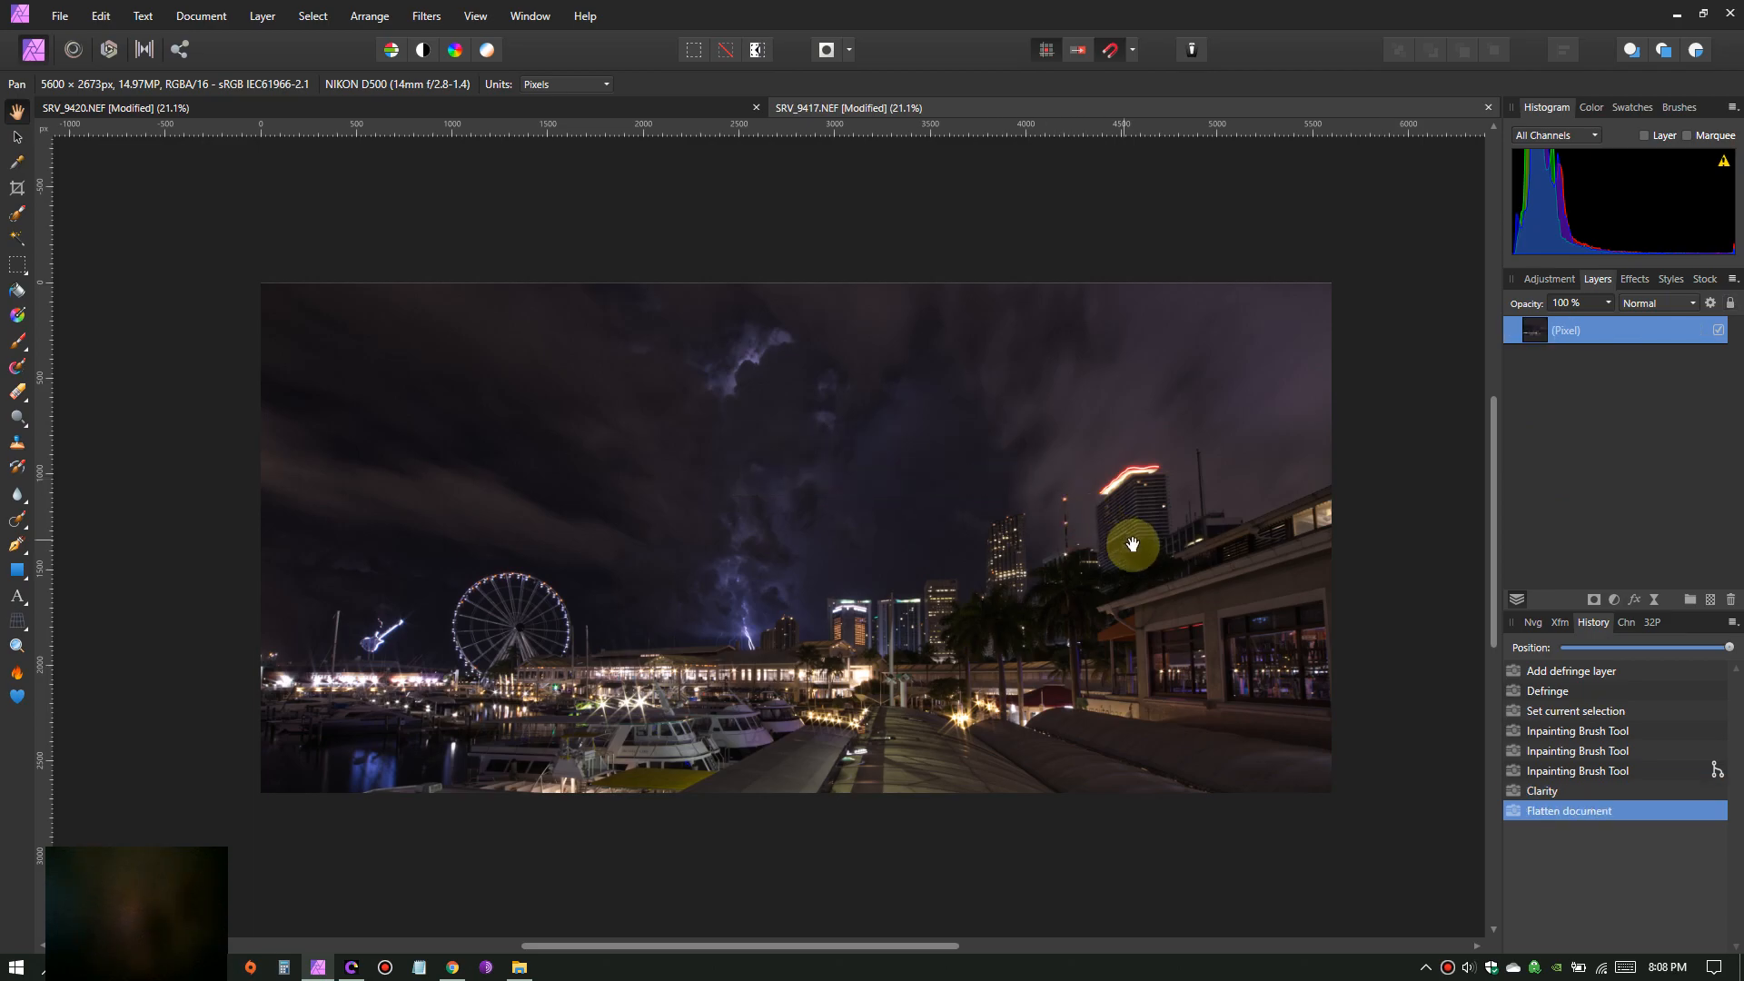
mouse_move(845, 529)
mouse_down()
mouse_move(817, 568)
mouse_move(847, 555)
mouse_up()
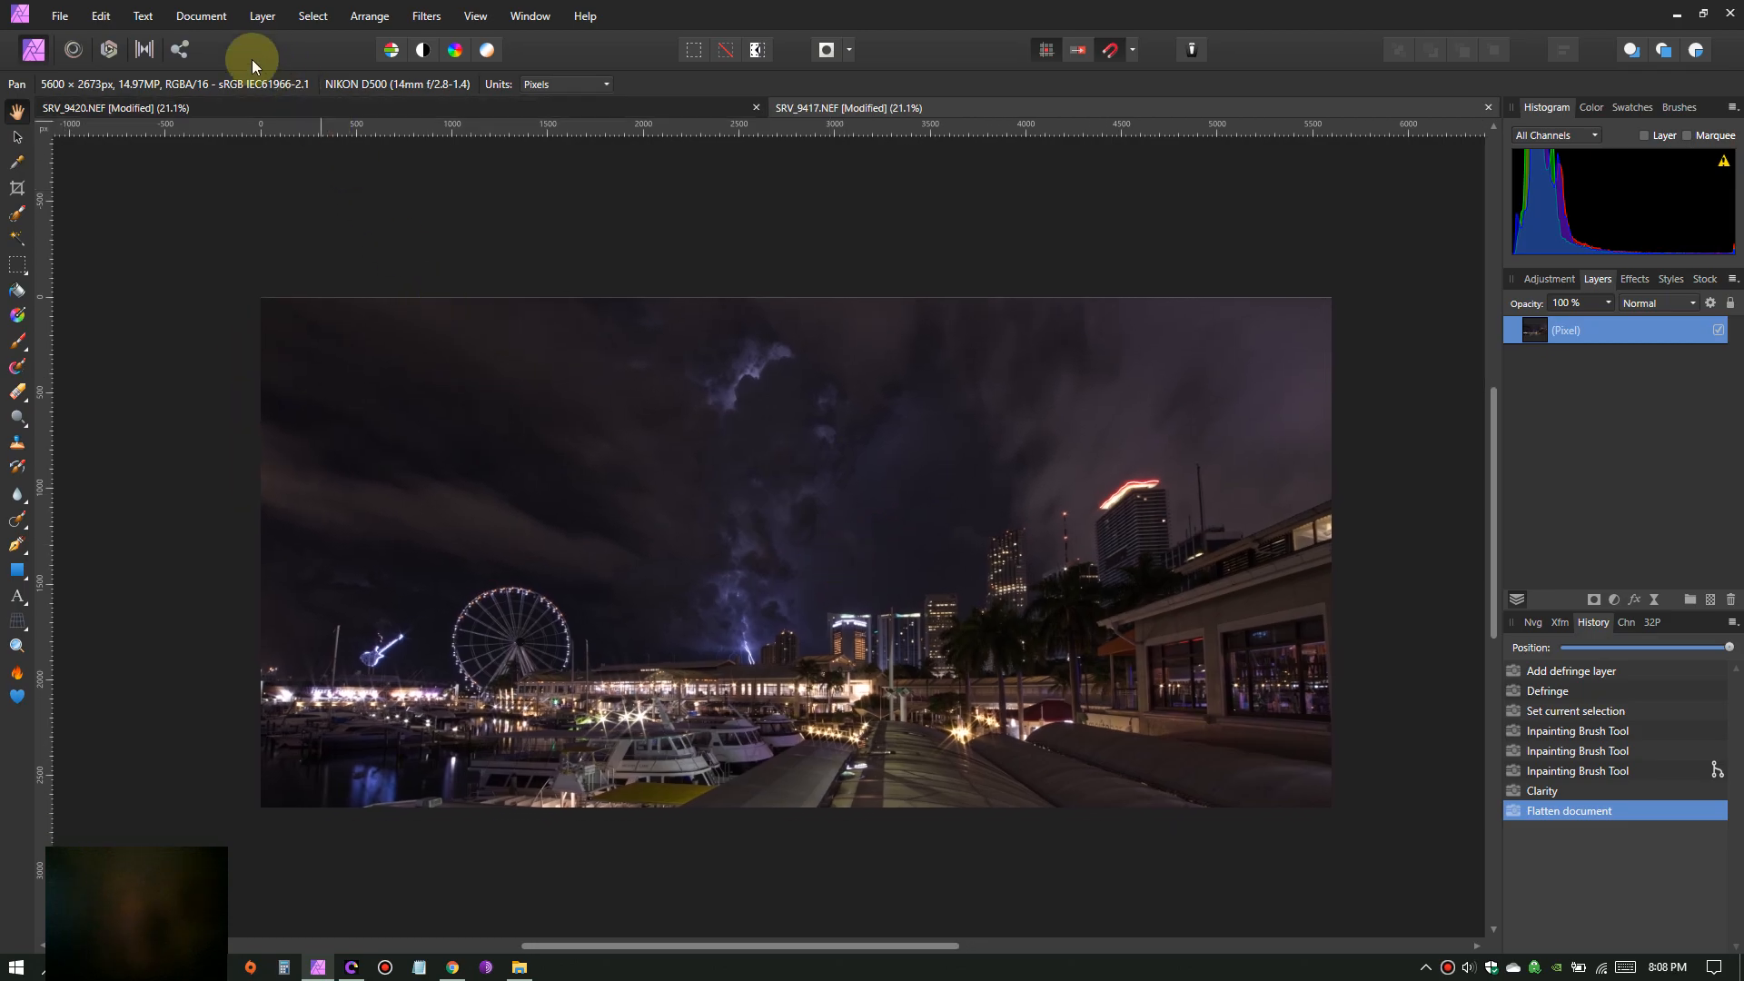
Export the flattened panorama as the JPEG 'stack2' in the lightningJPEG folder.
click(63, 21)
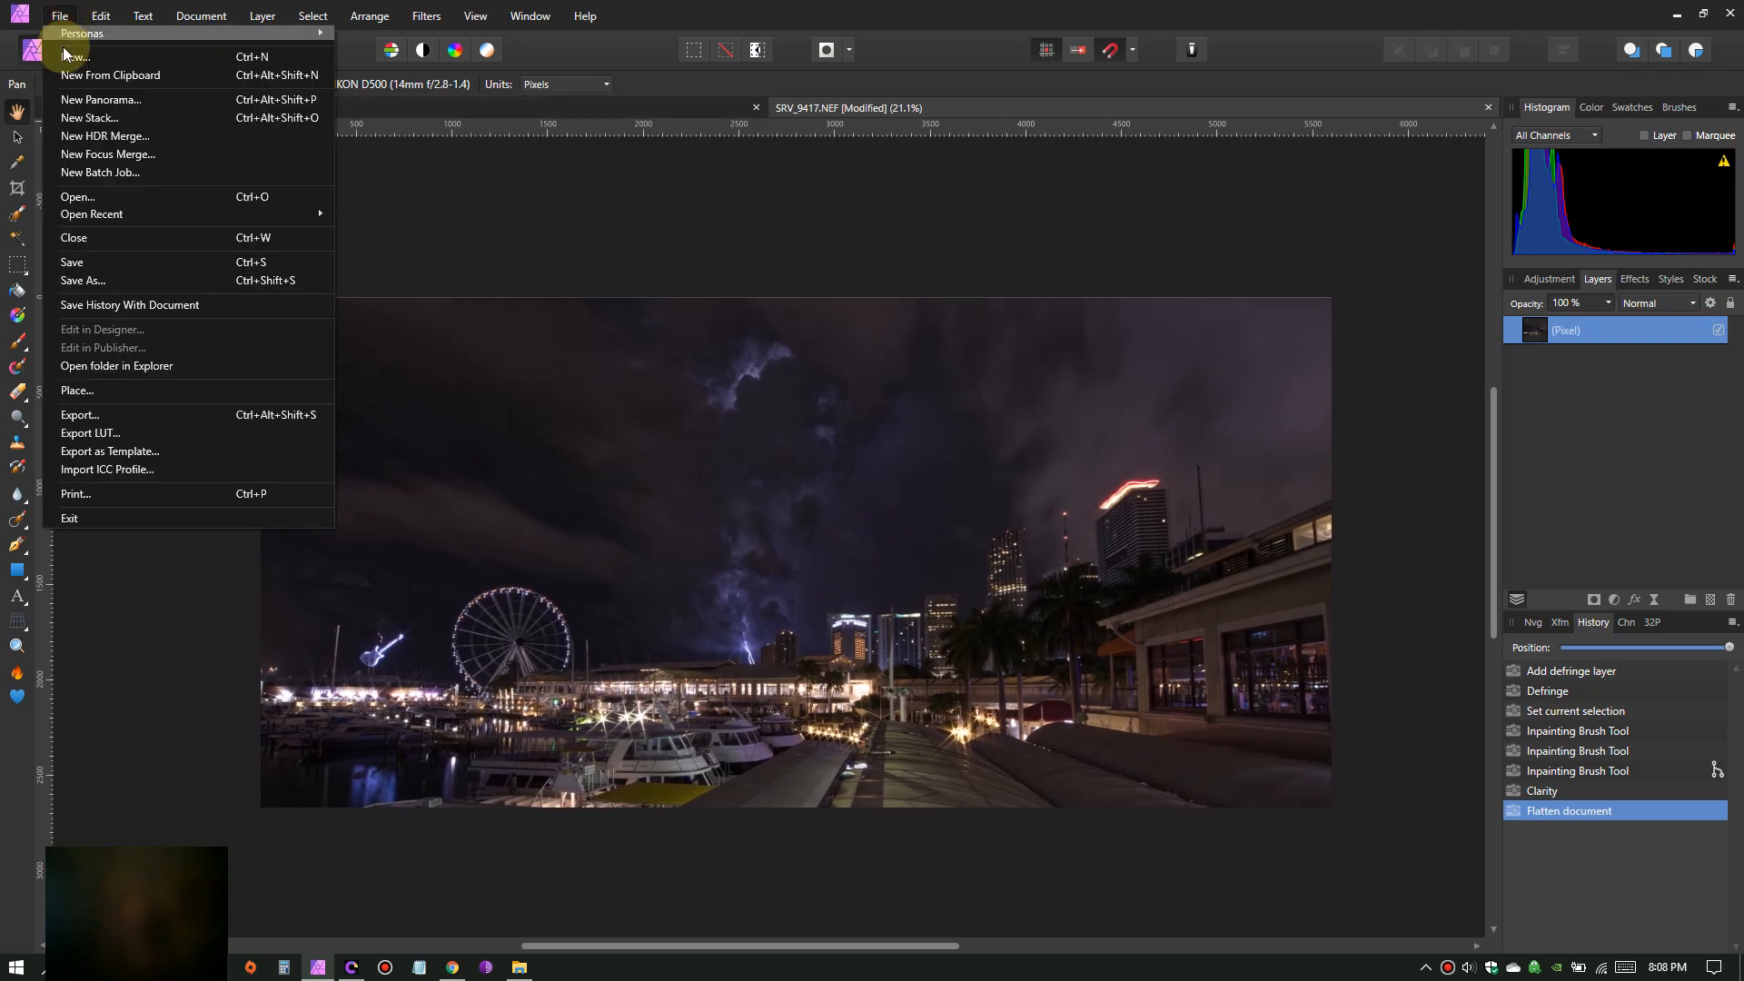
click(107, 414)
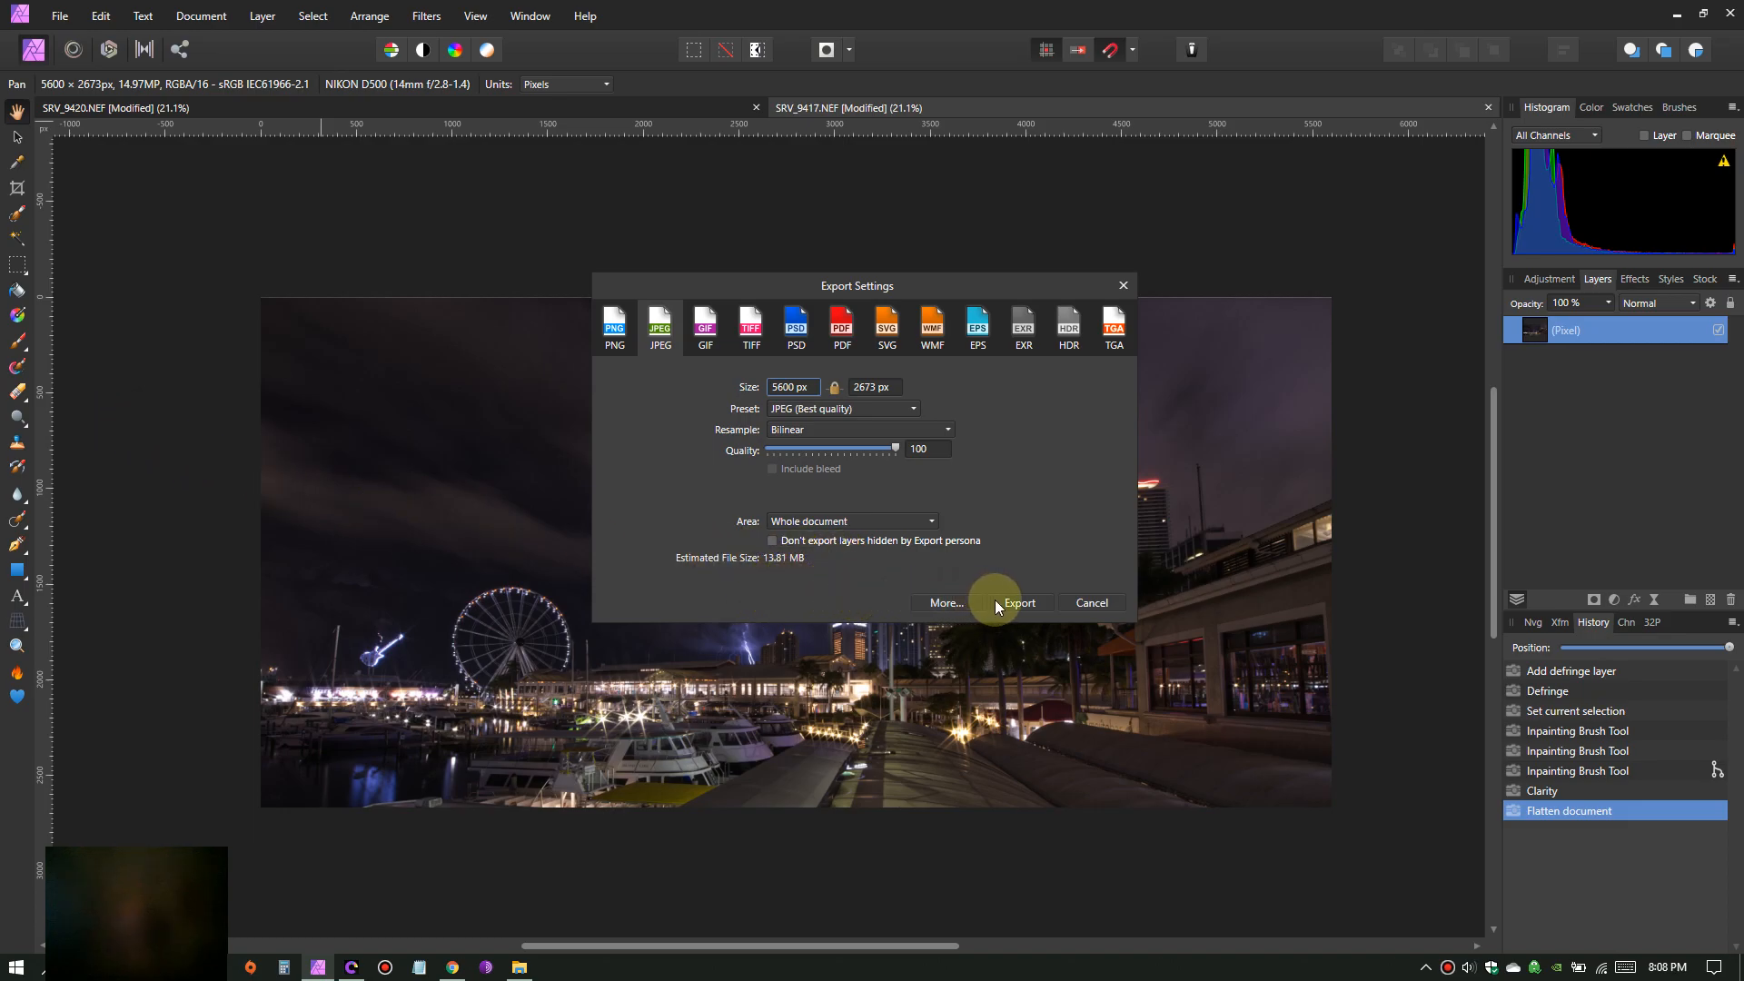
click(1027, 602)
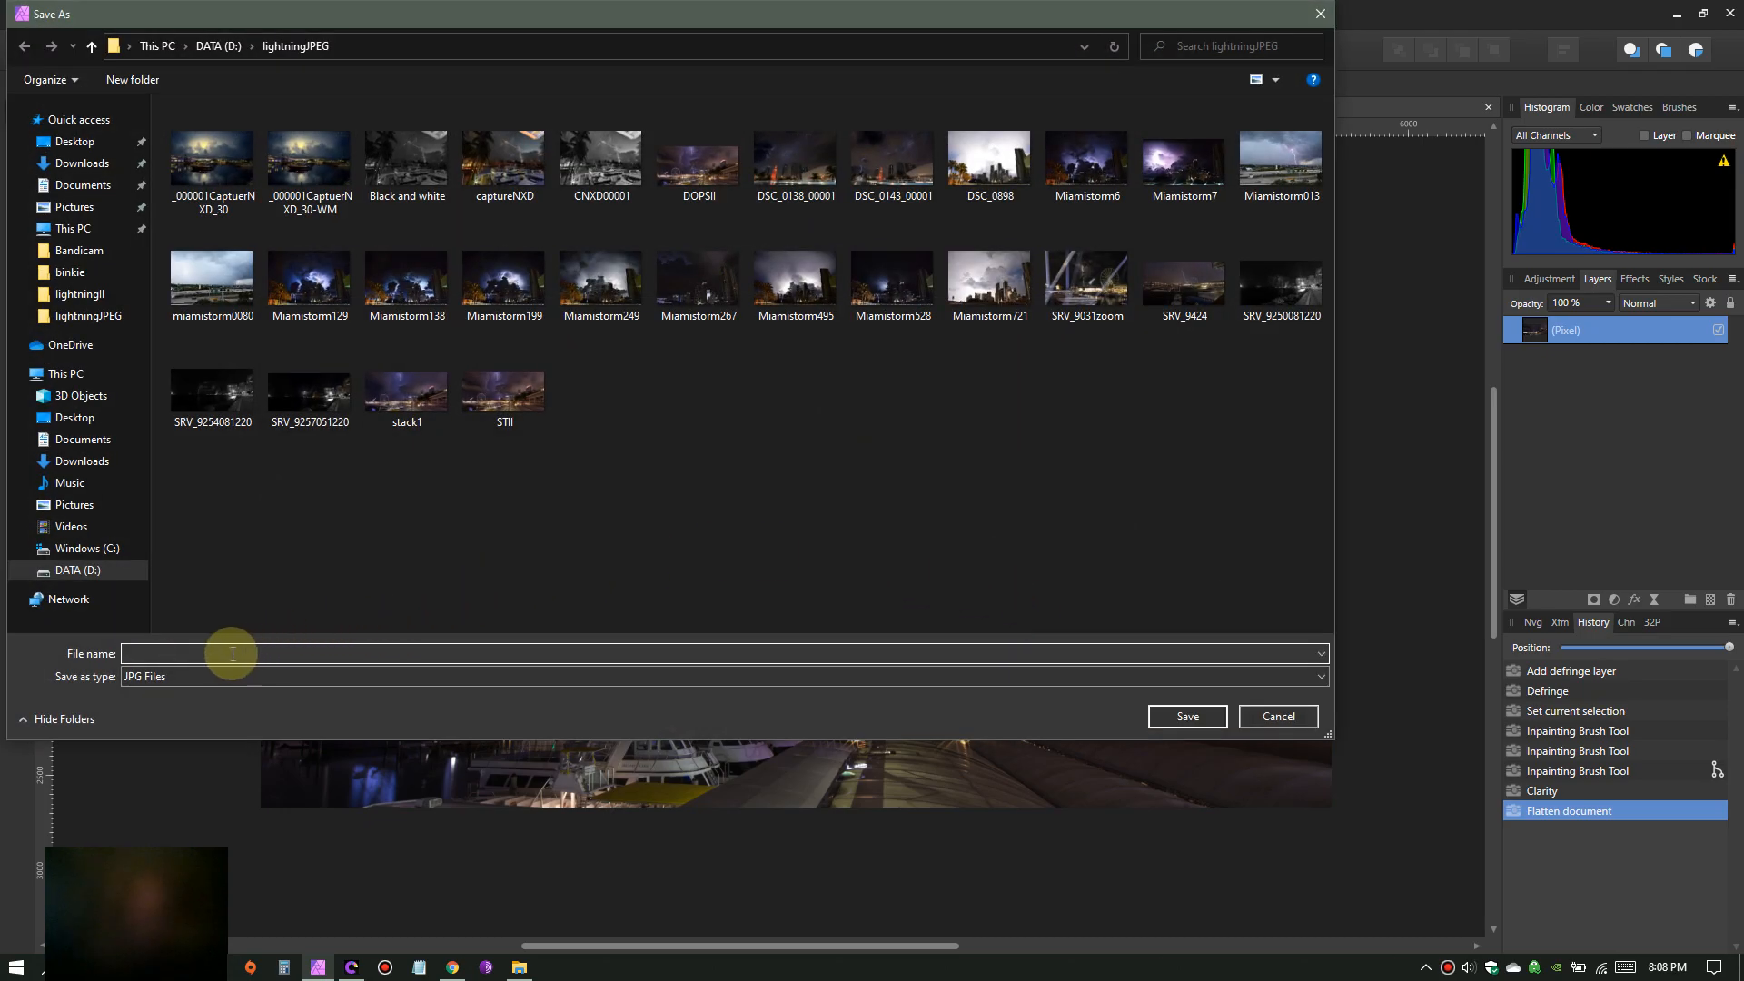
text(stac)
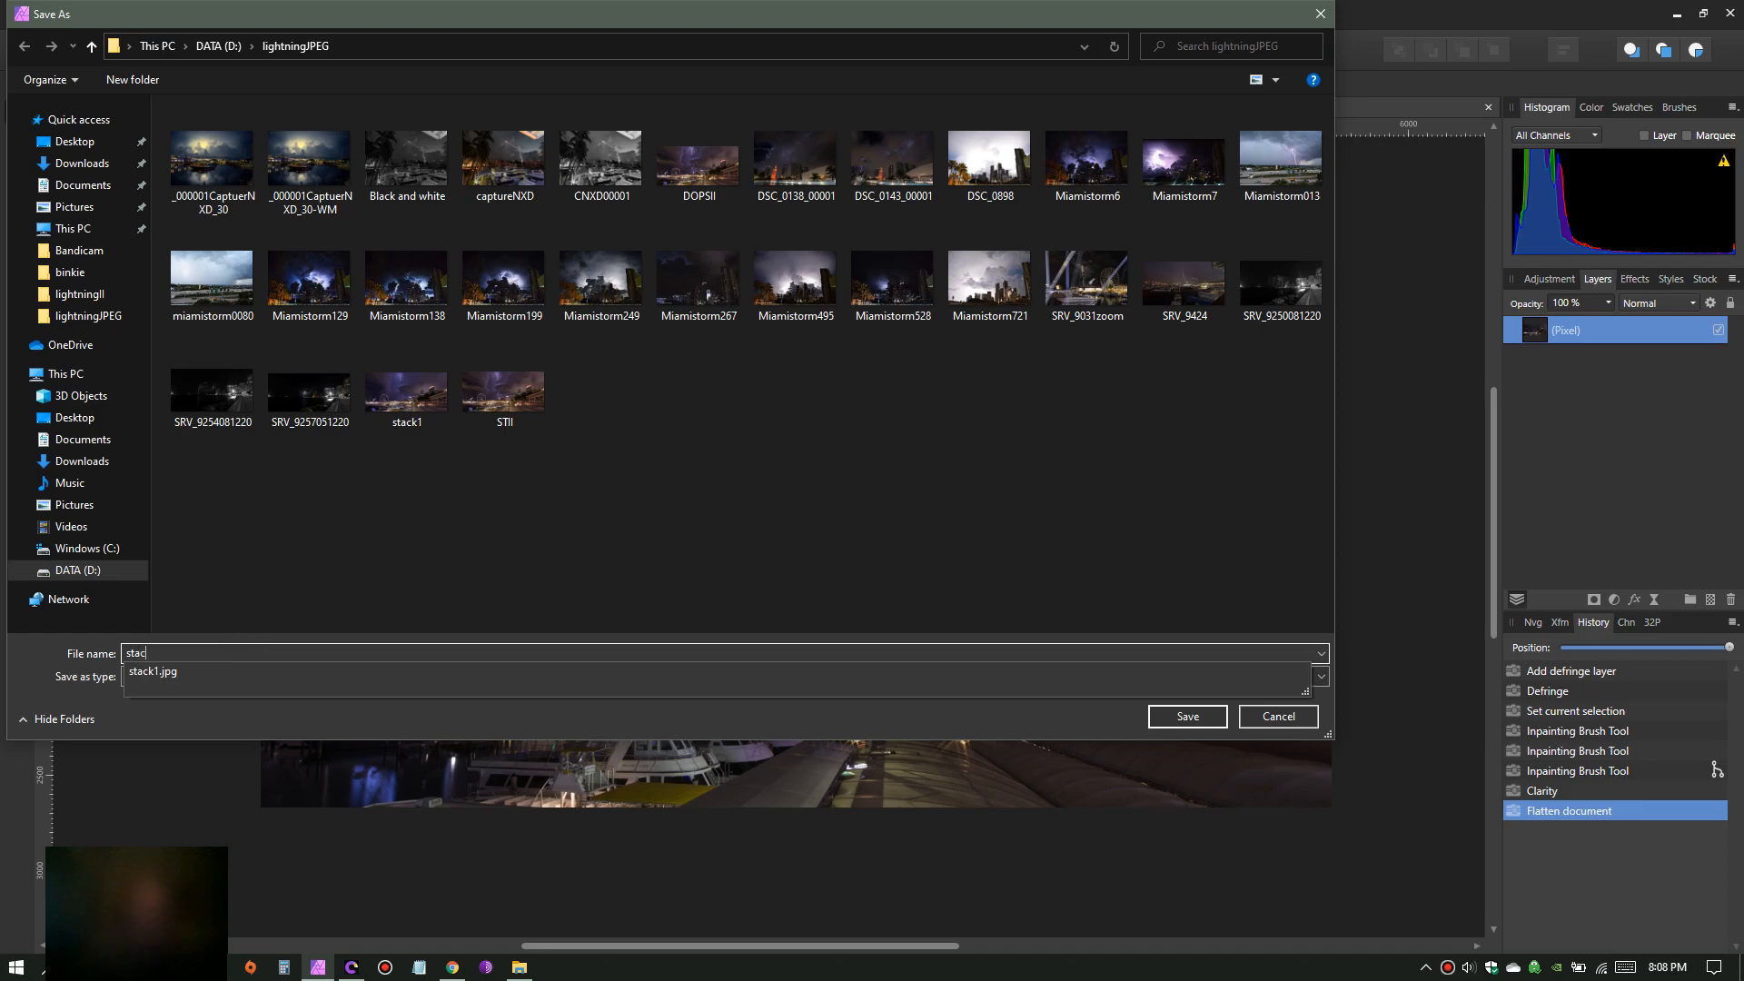
text(k2)
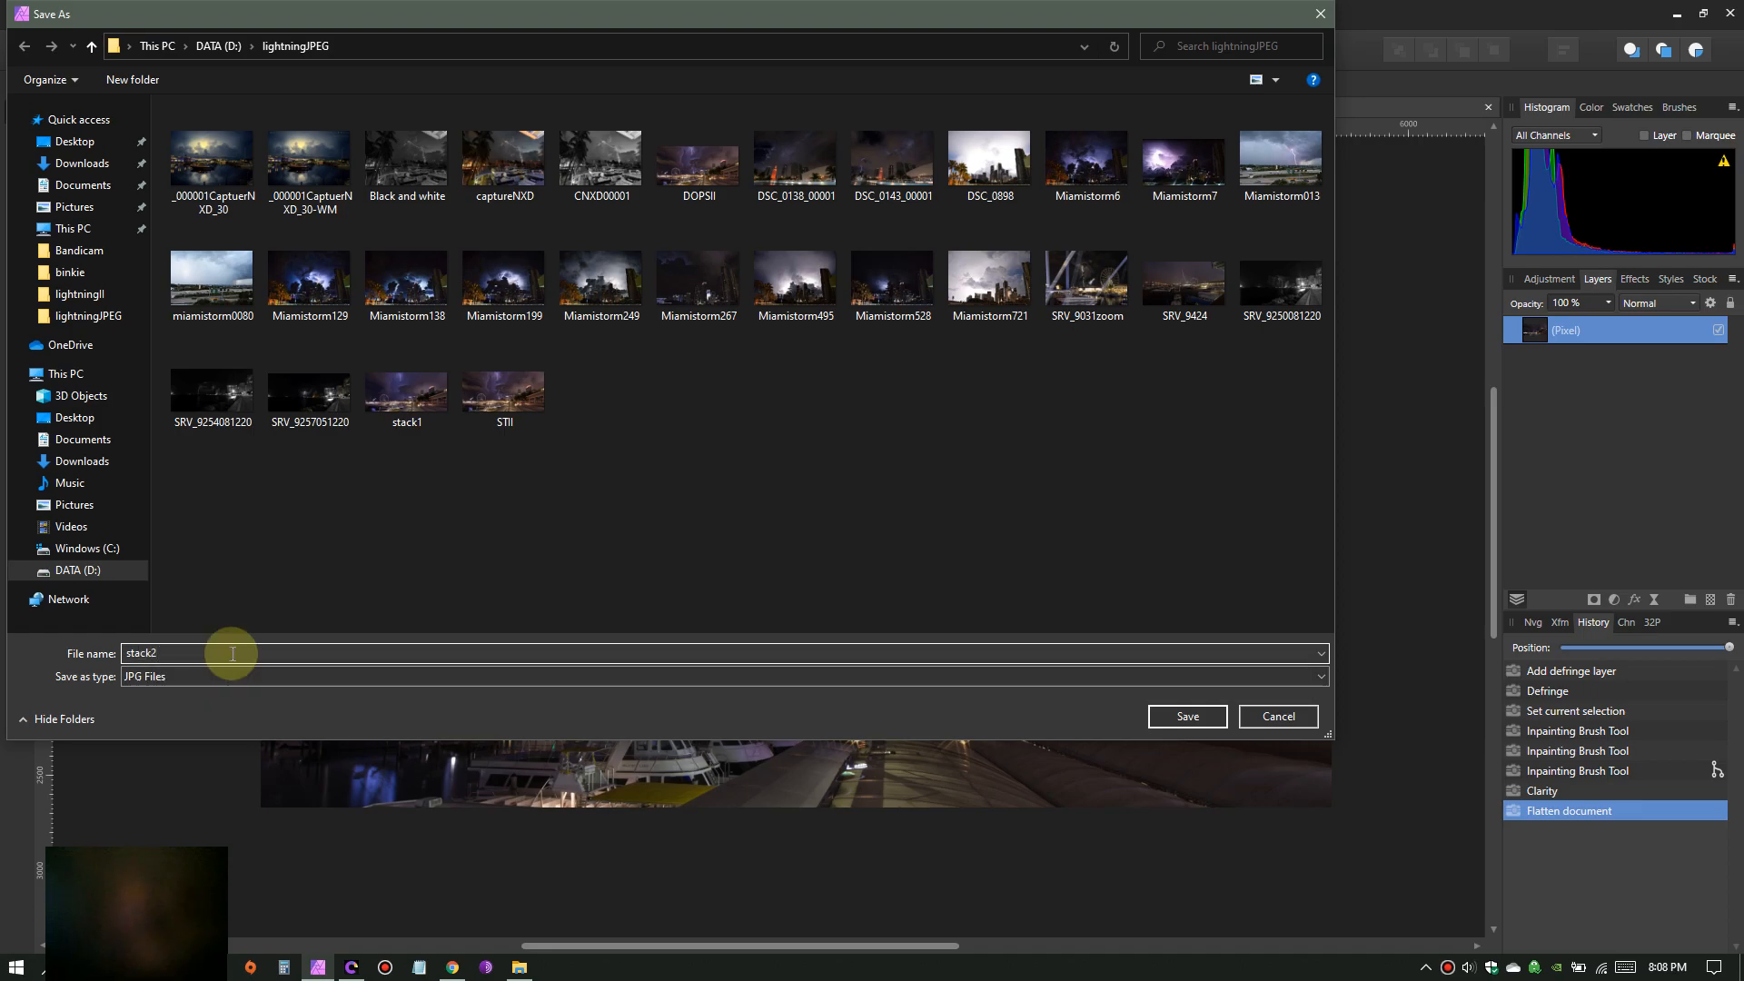
click(1206, 716)
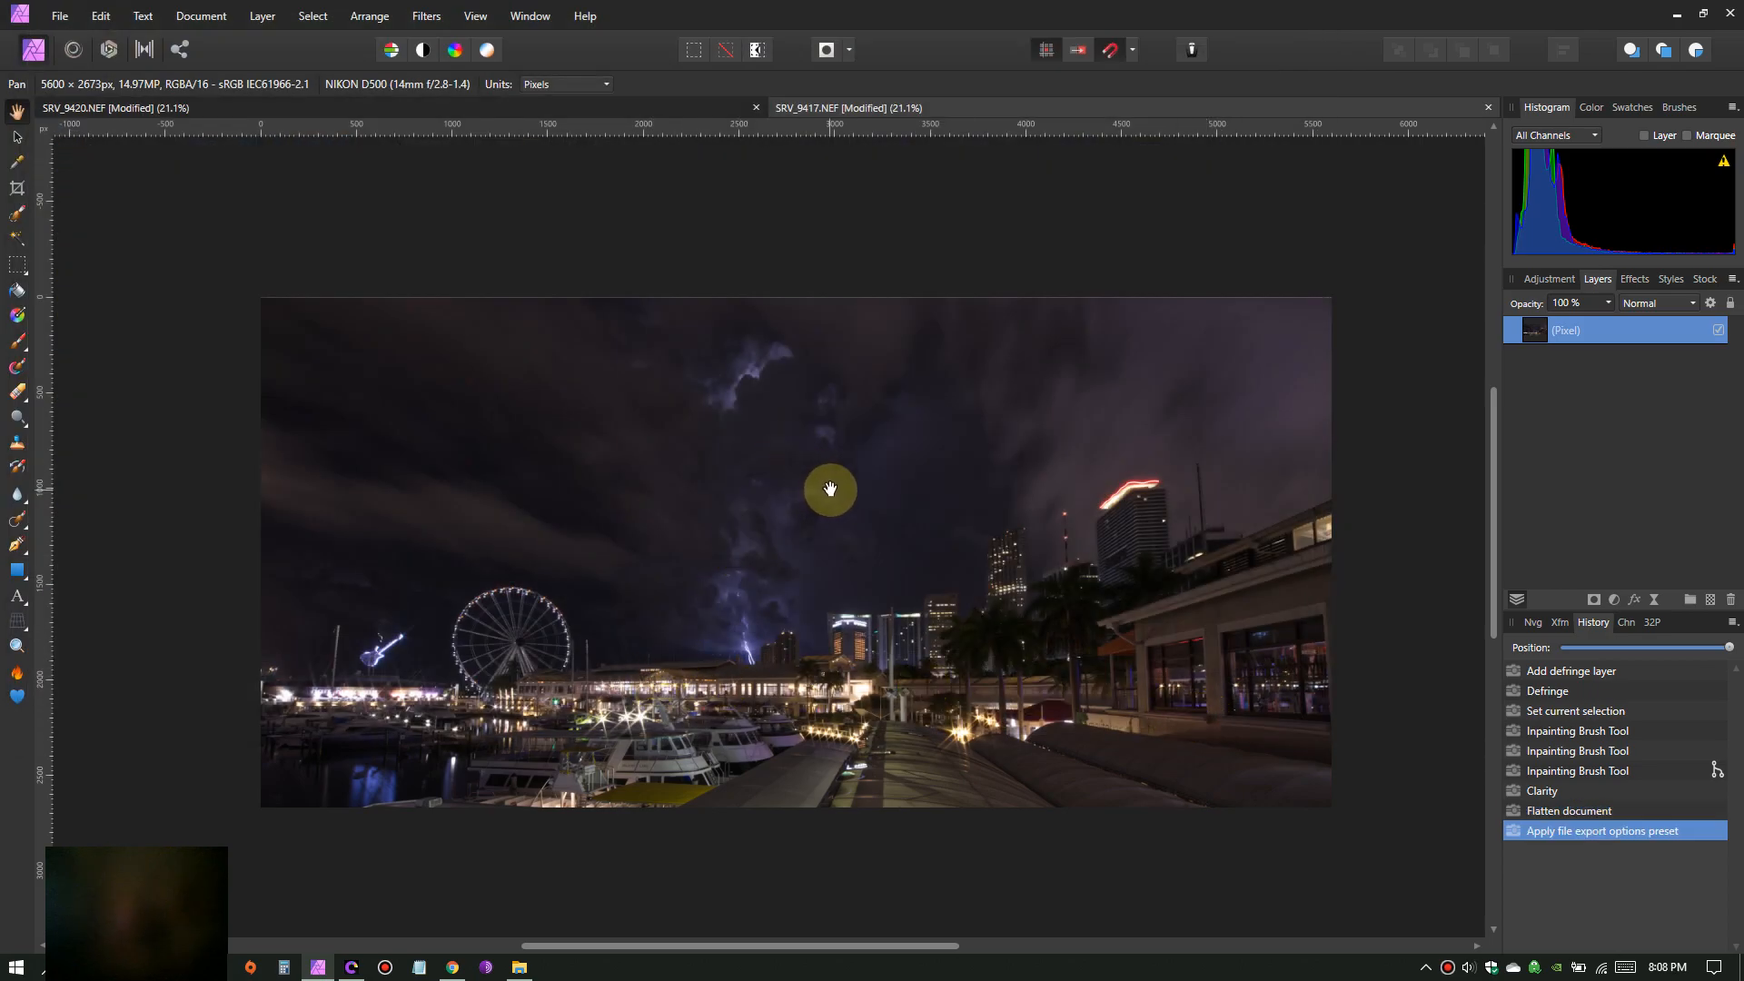
Switch between the SRV_9420 and SRV_9417 documents to compare them, then open the File menu.
click(729, 108)
drag(814, 475, 799, 510)
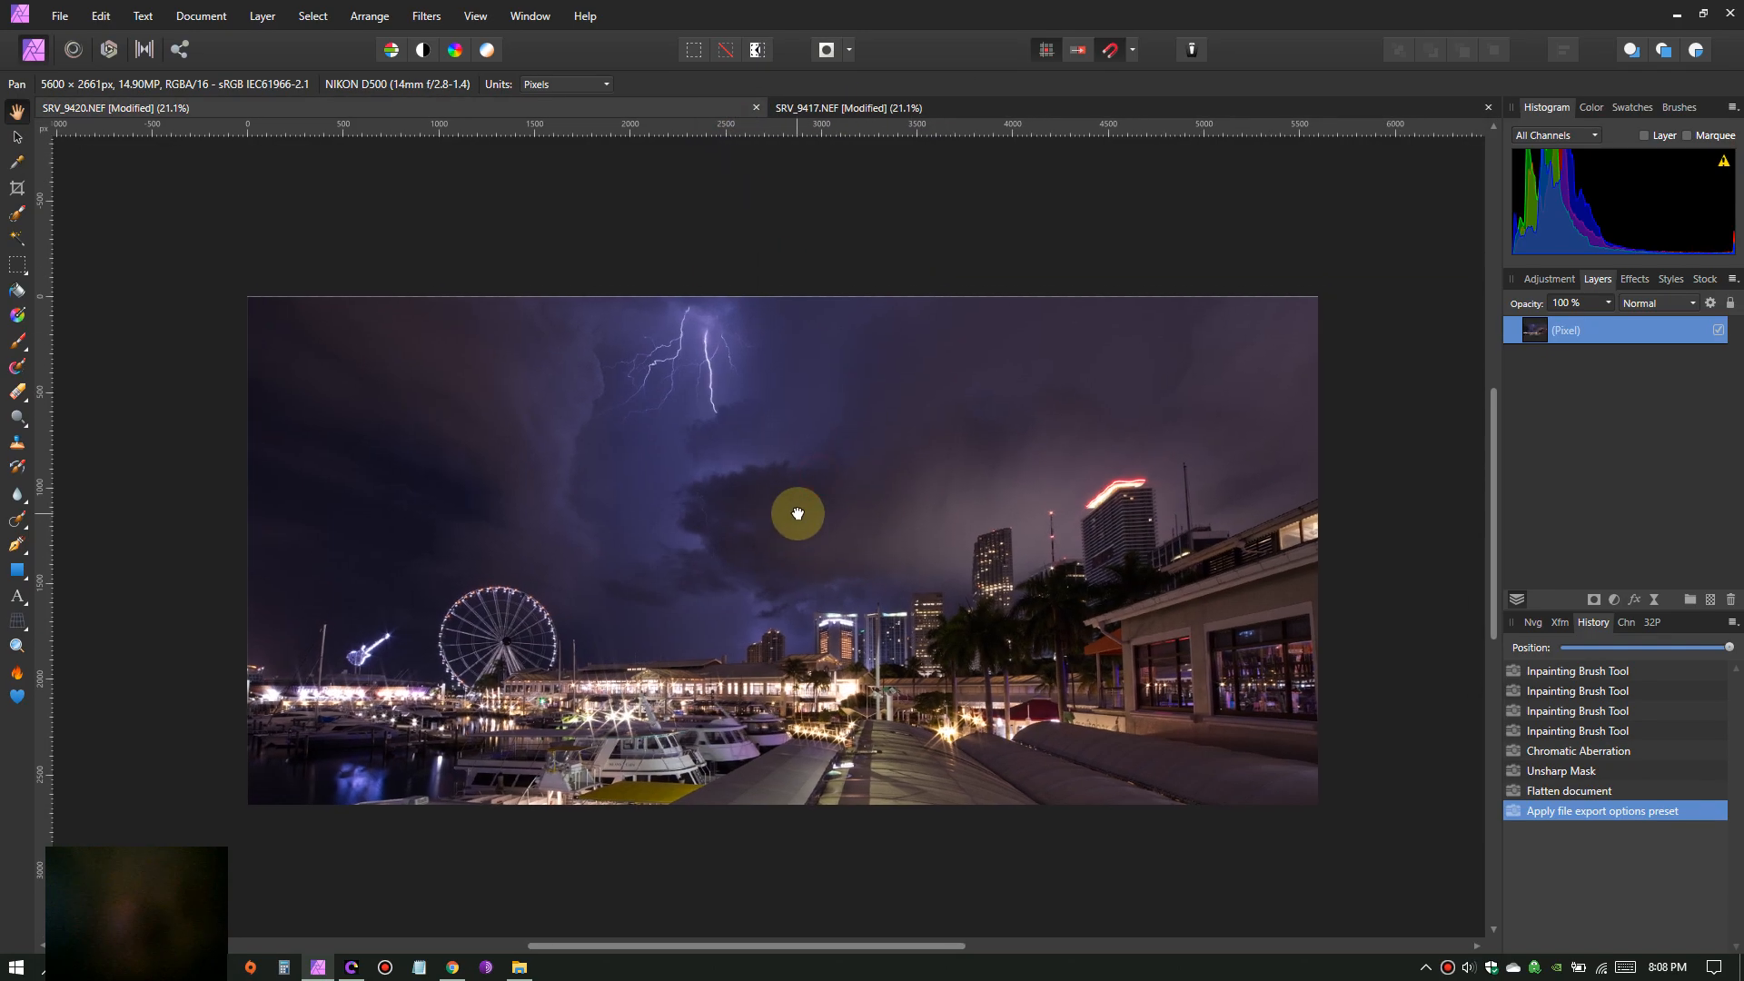
click(1081, 105)
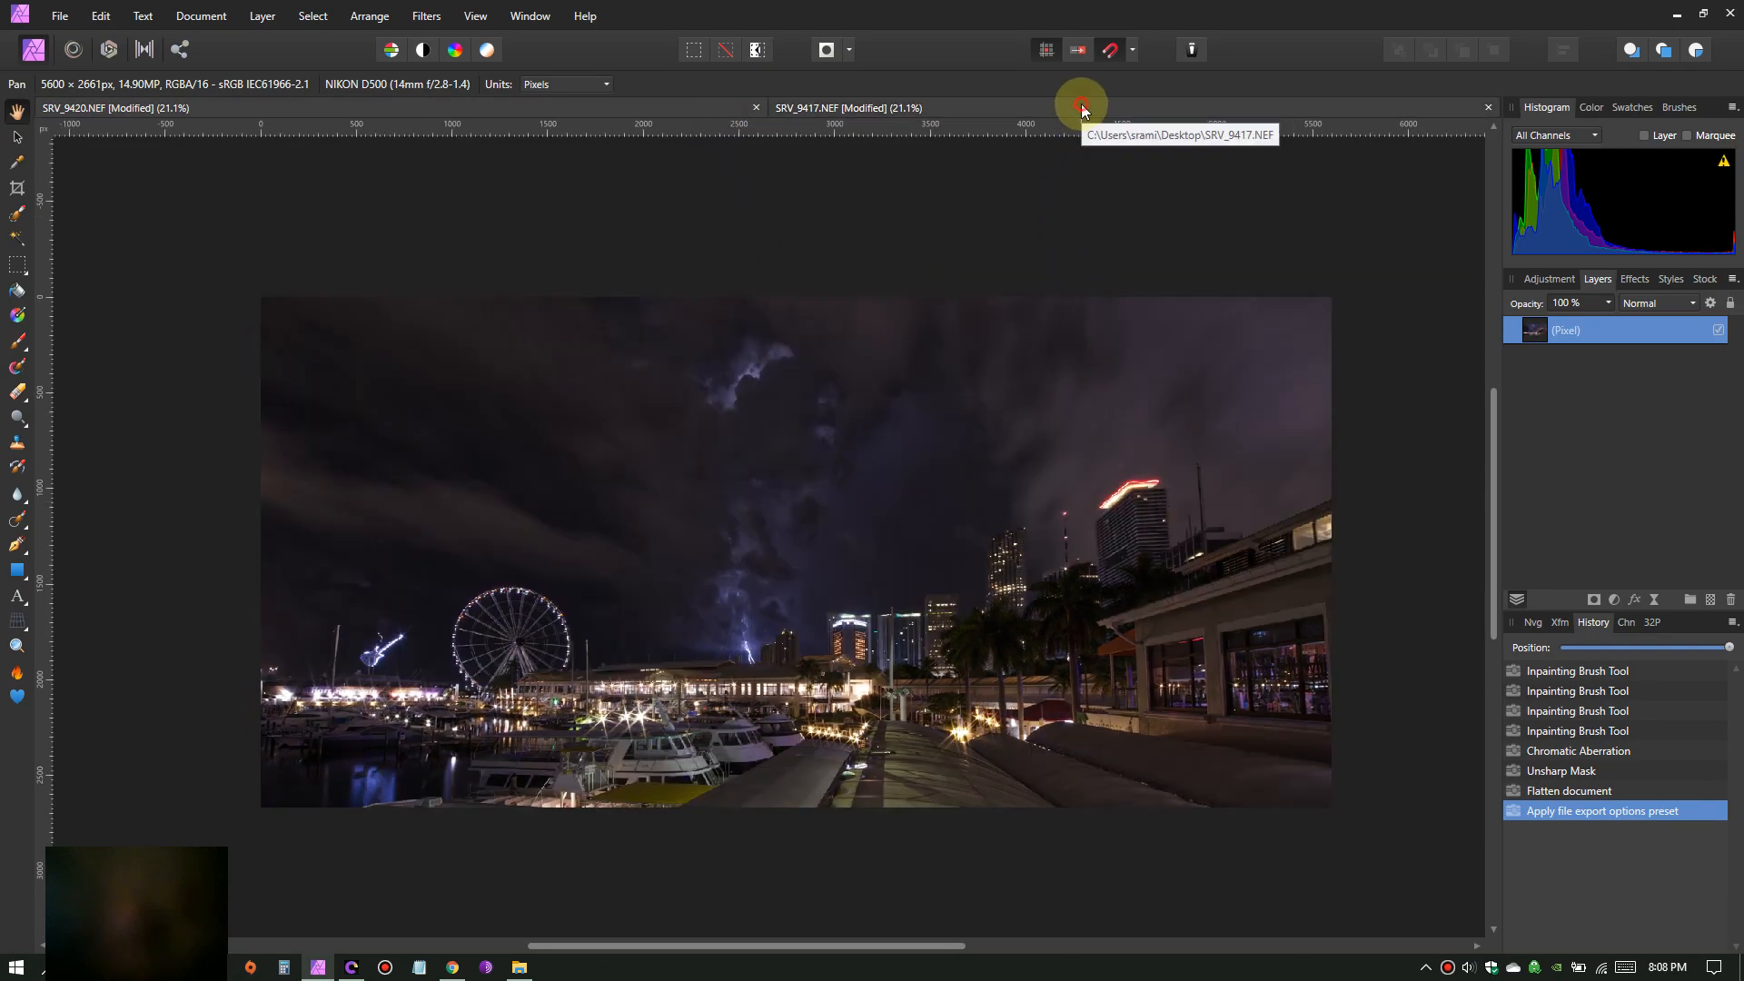
click(663, 111)
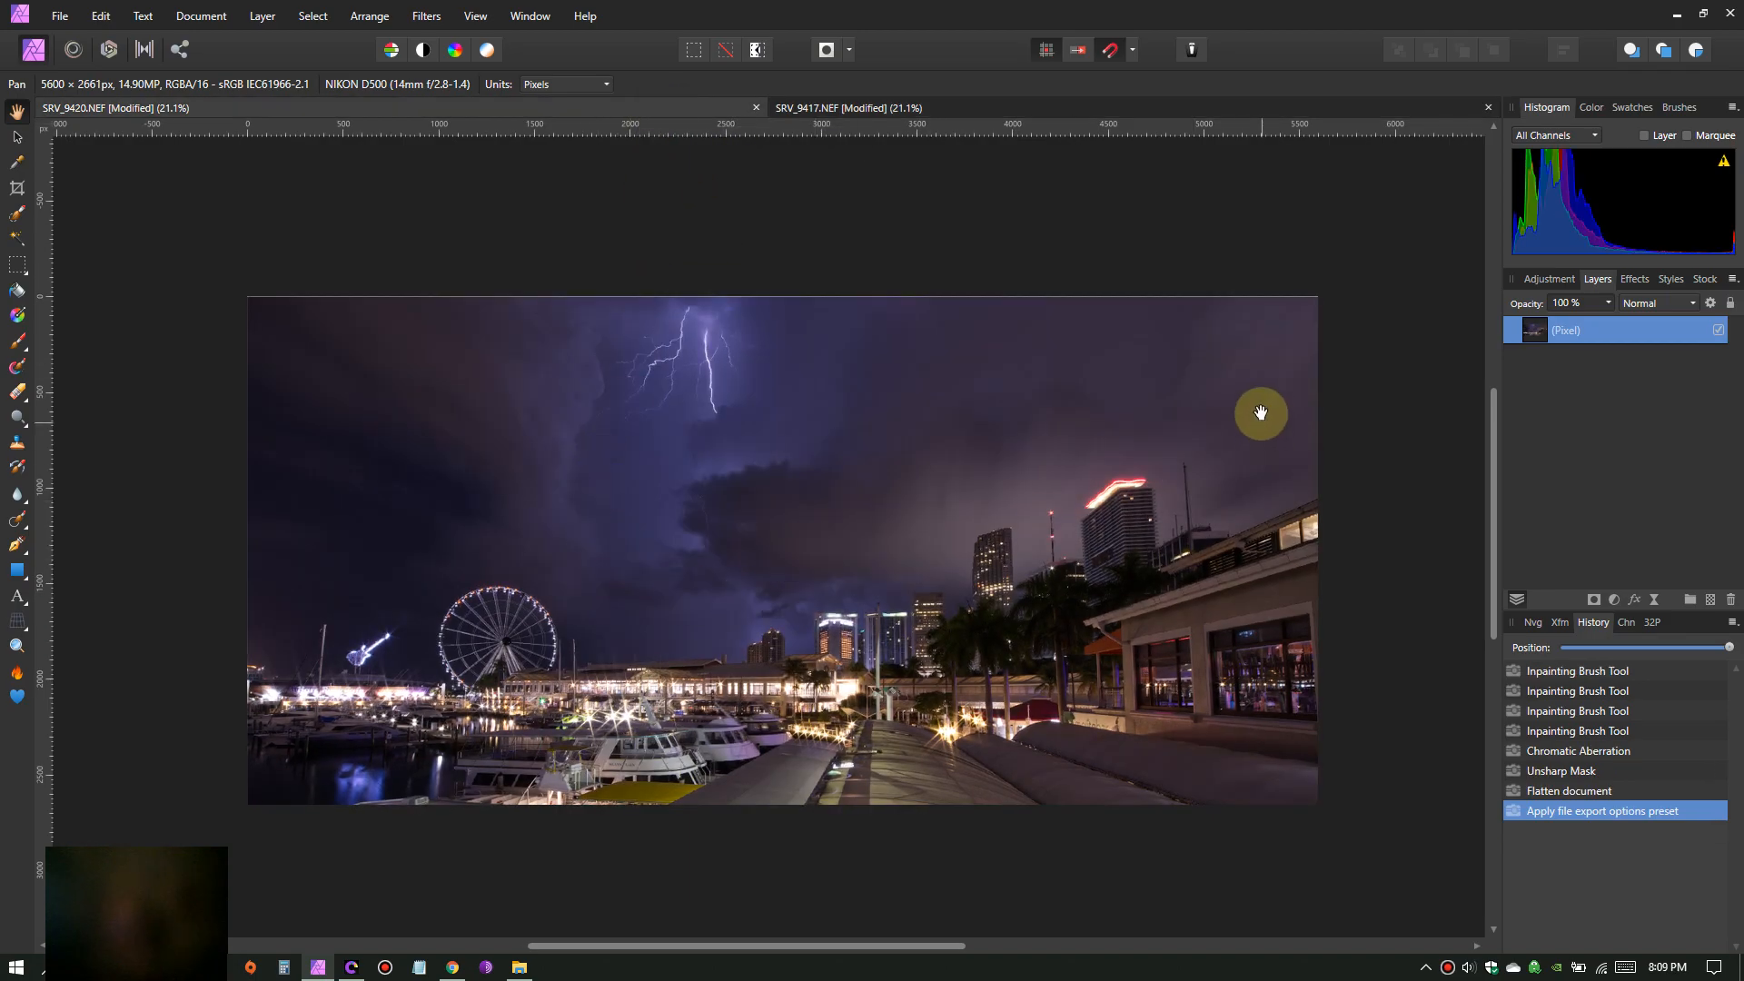
click(1266, 107)
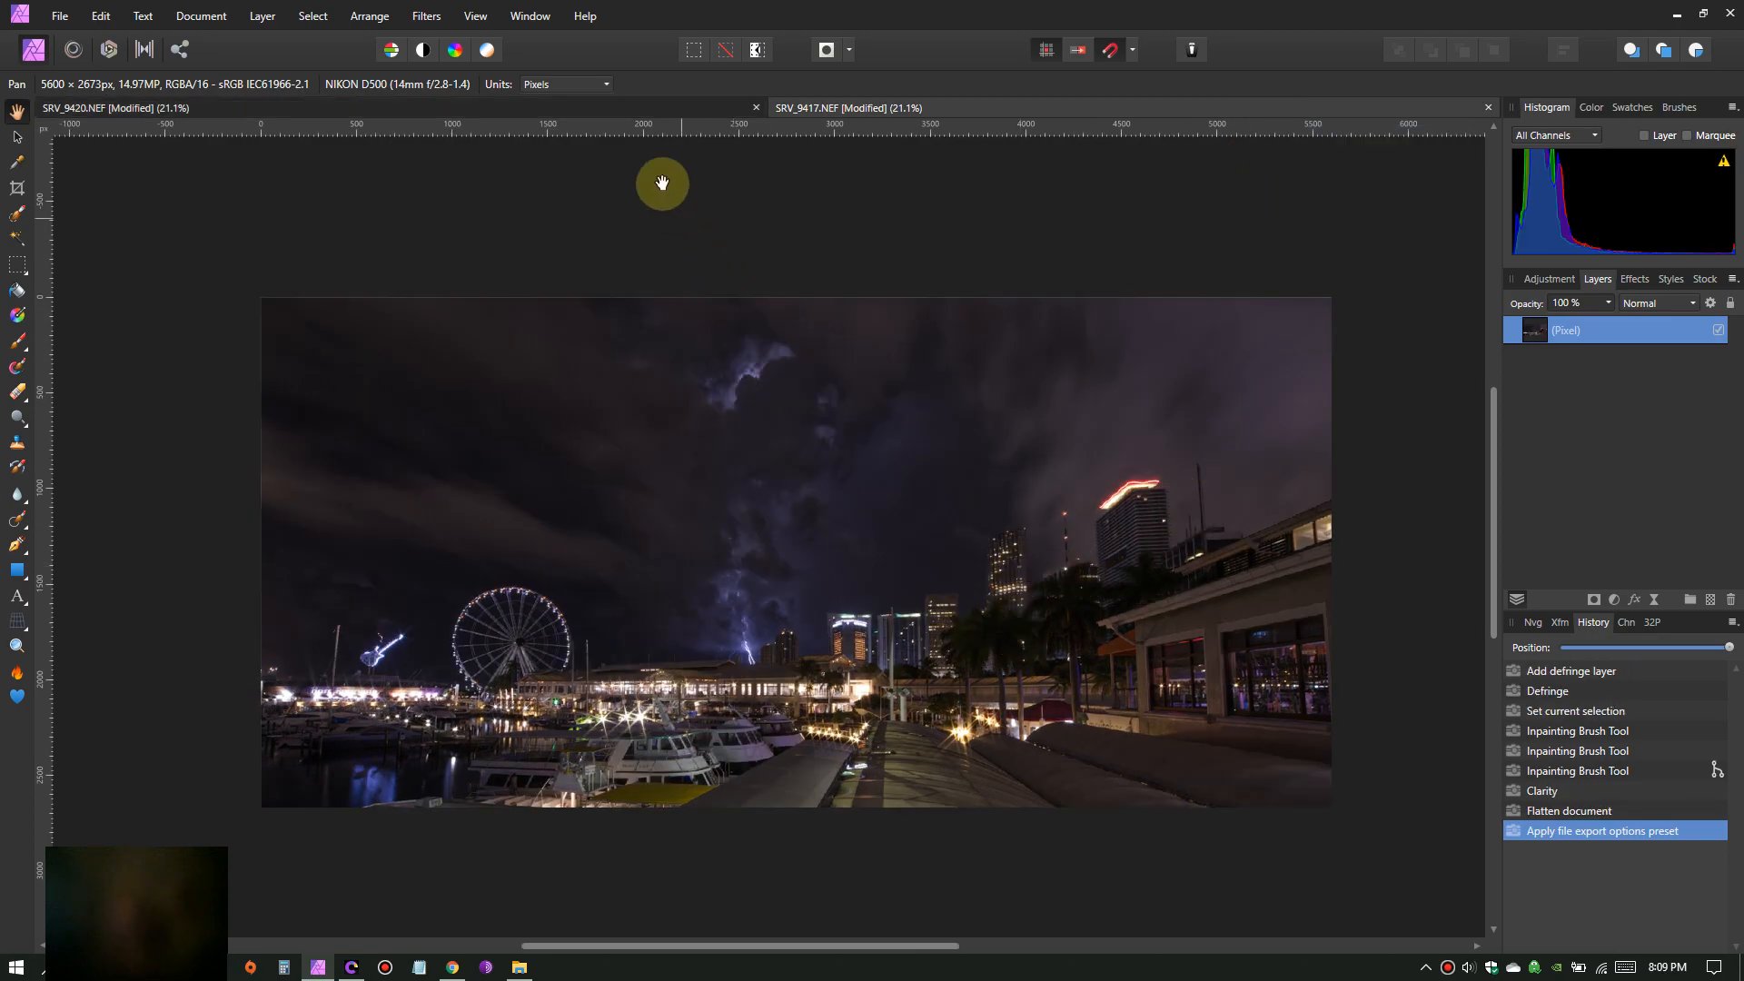
click(638, 106)
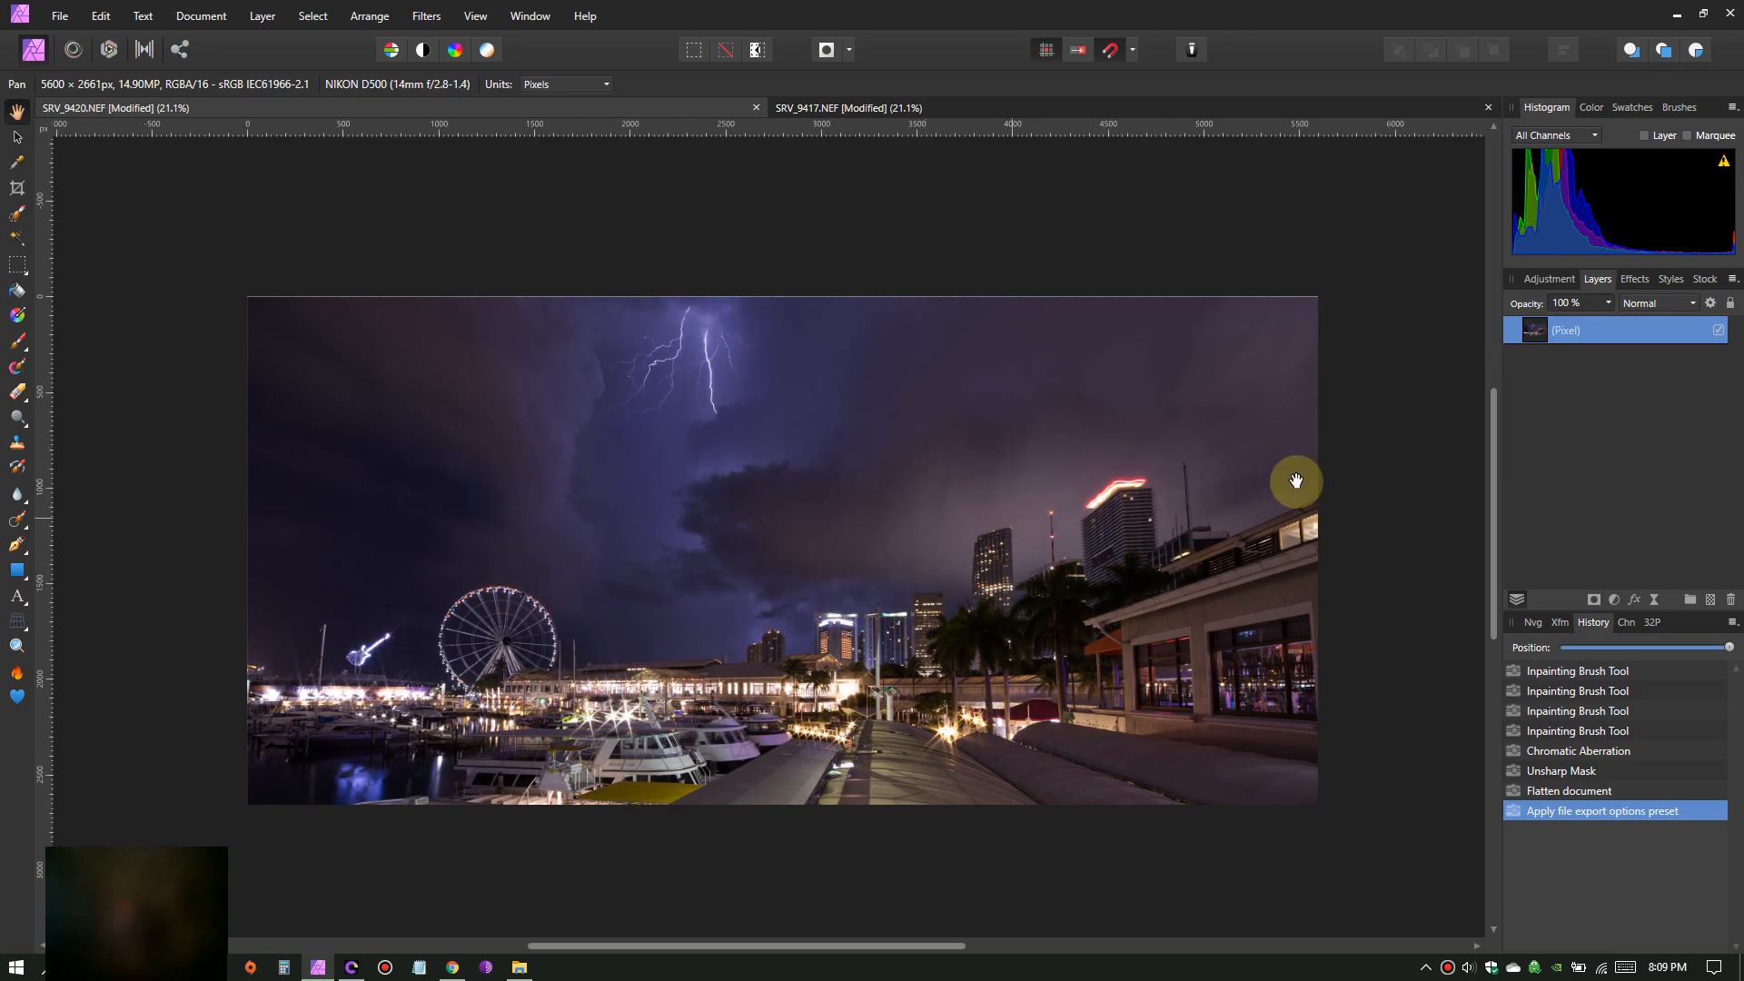
click(1168, 108)
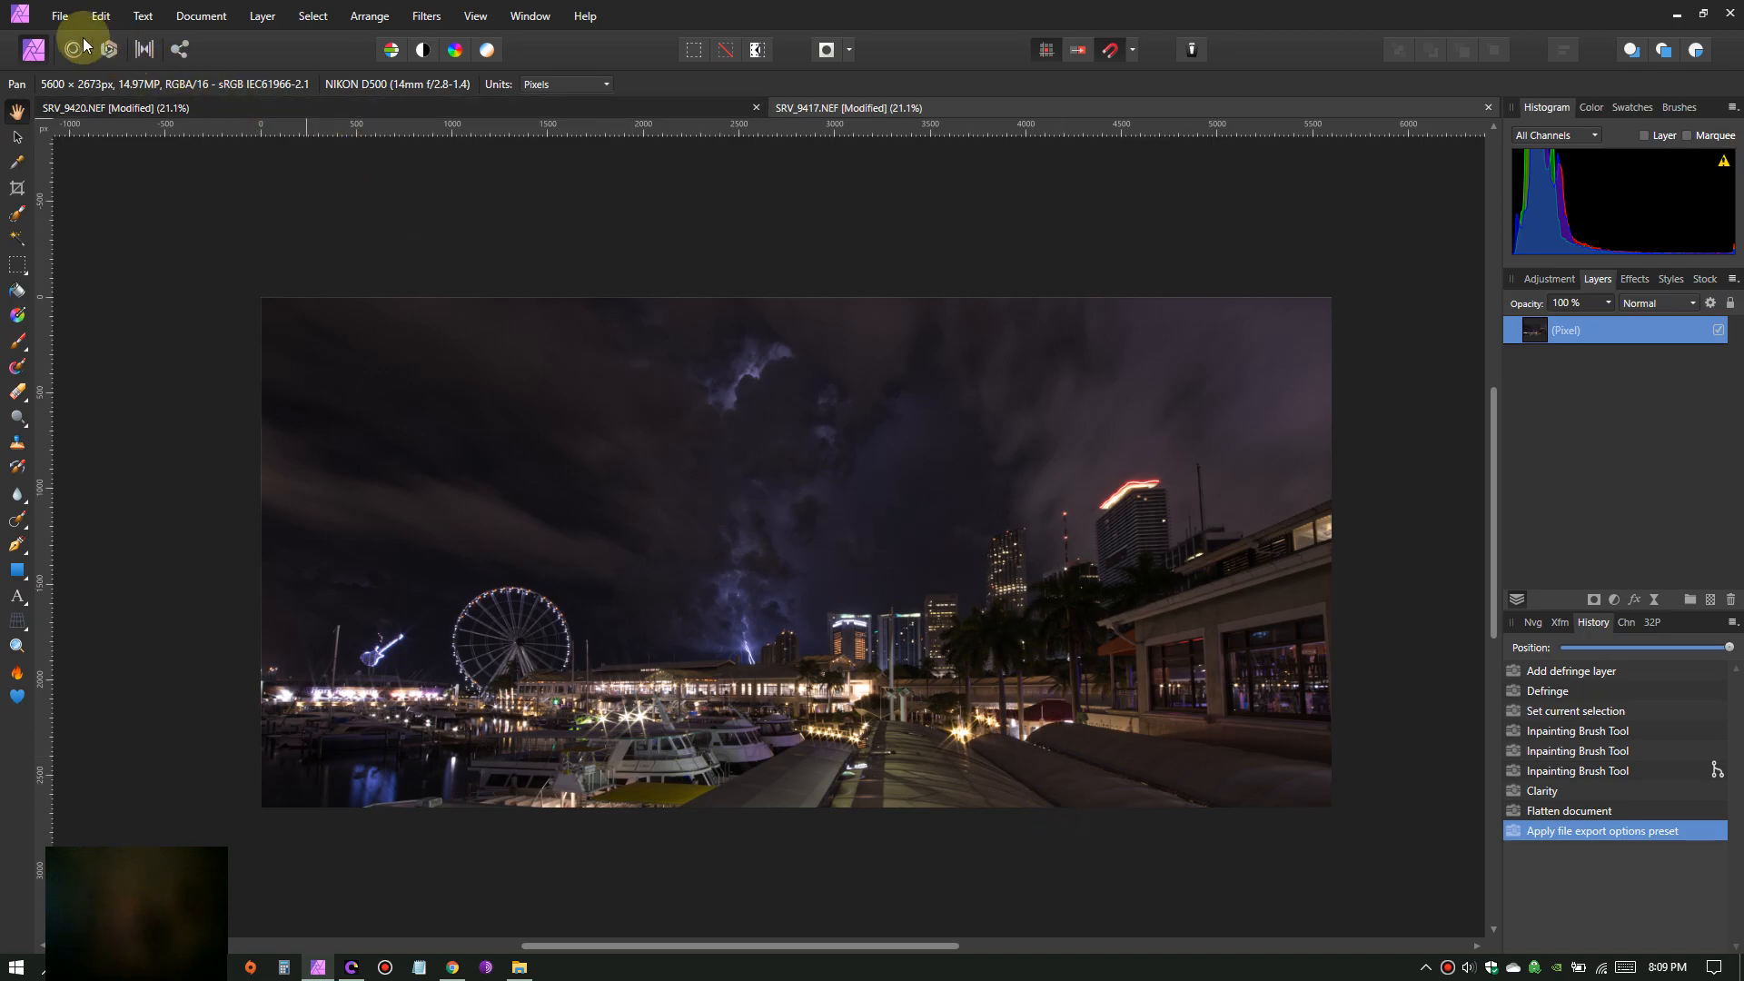
click(59, 16)
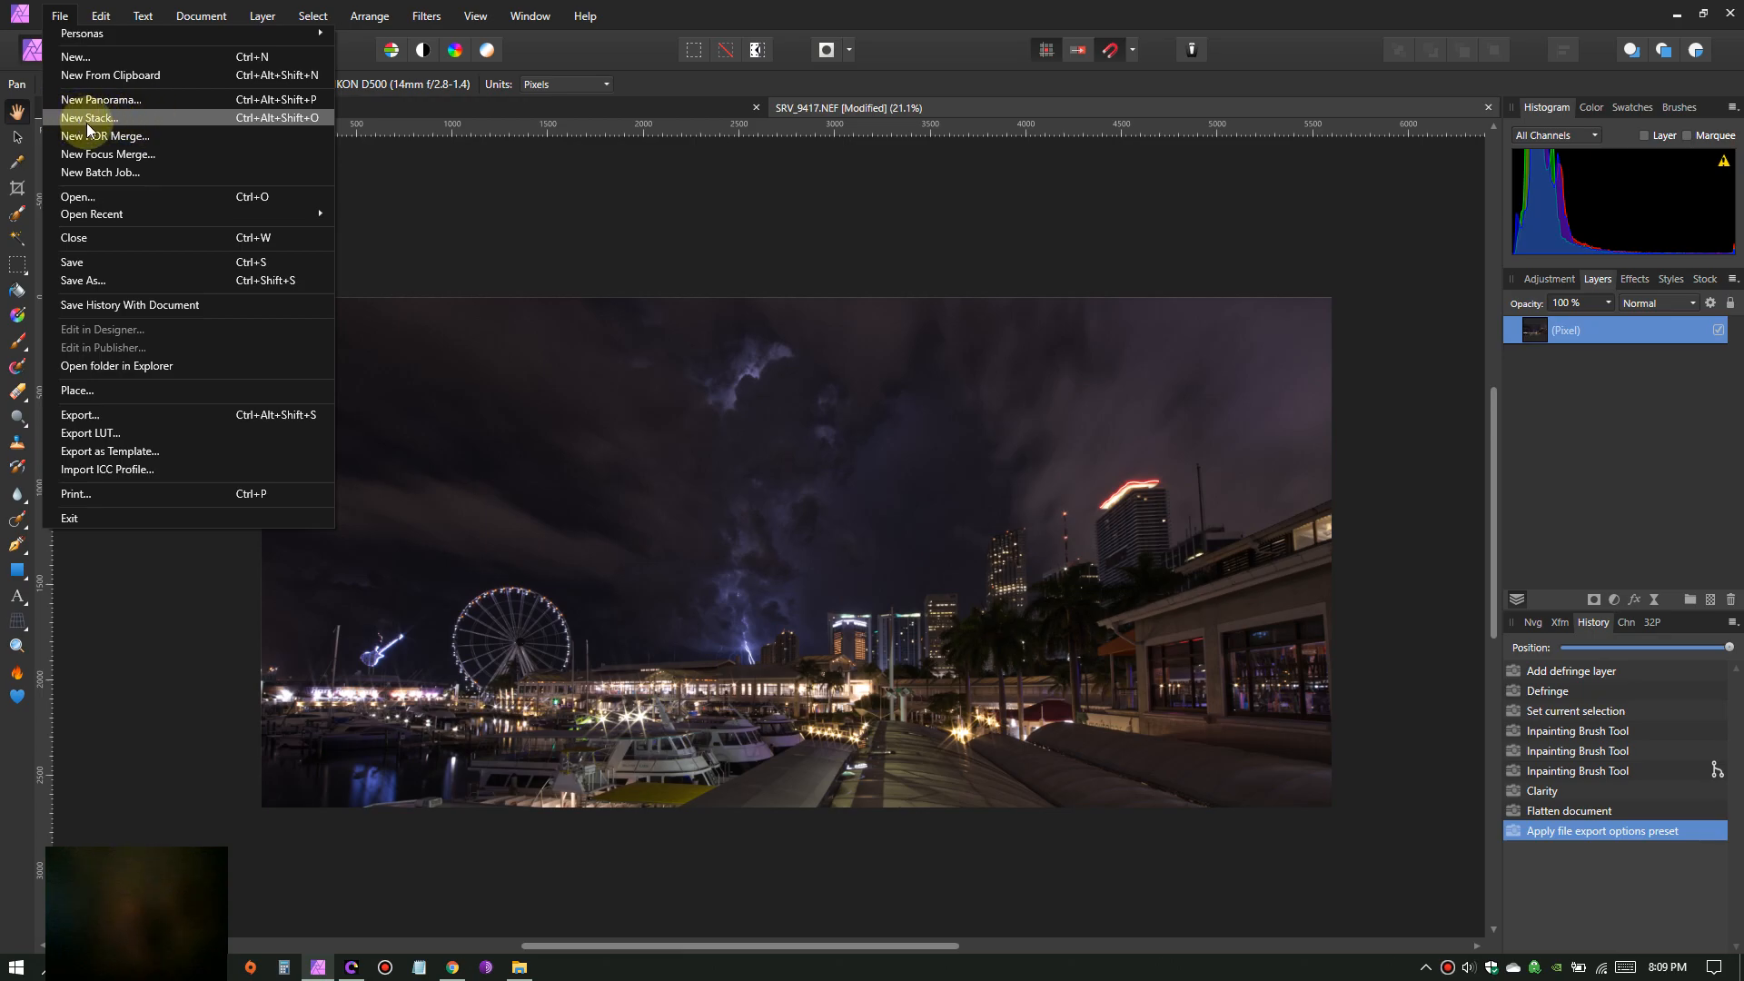
Create a new live stack document from the stack1 and stack2 JPEGs.
click(115, 118)
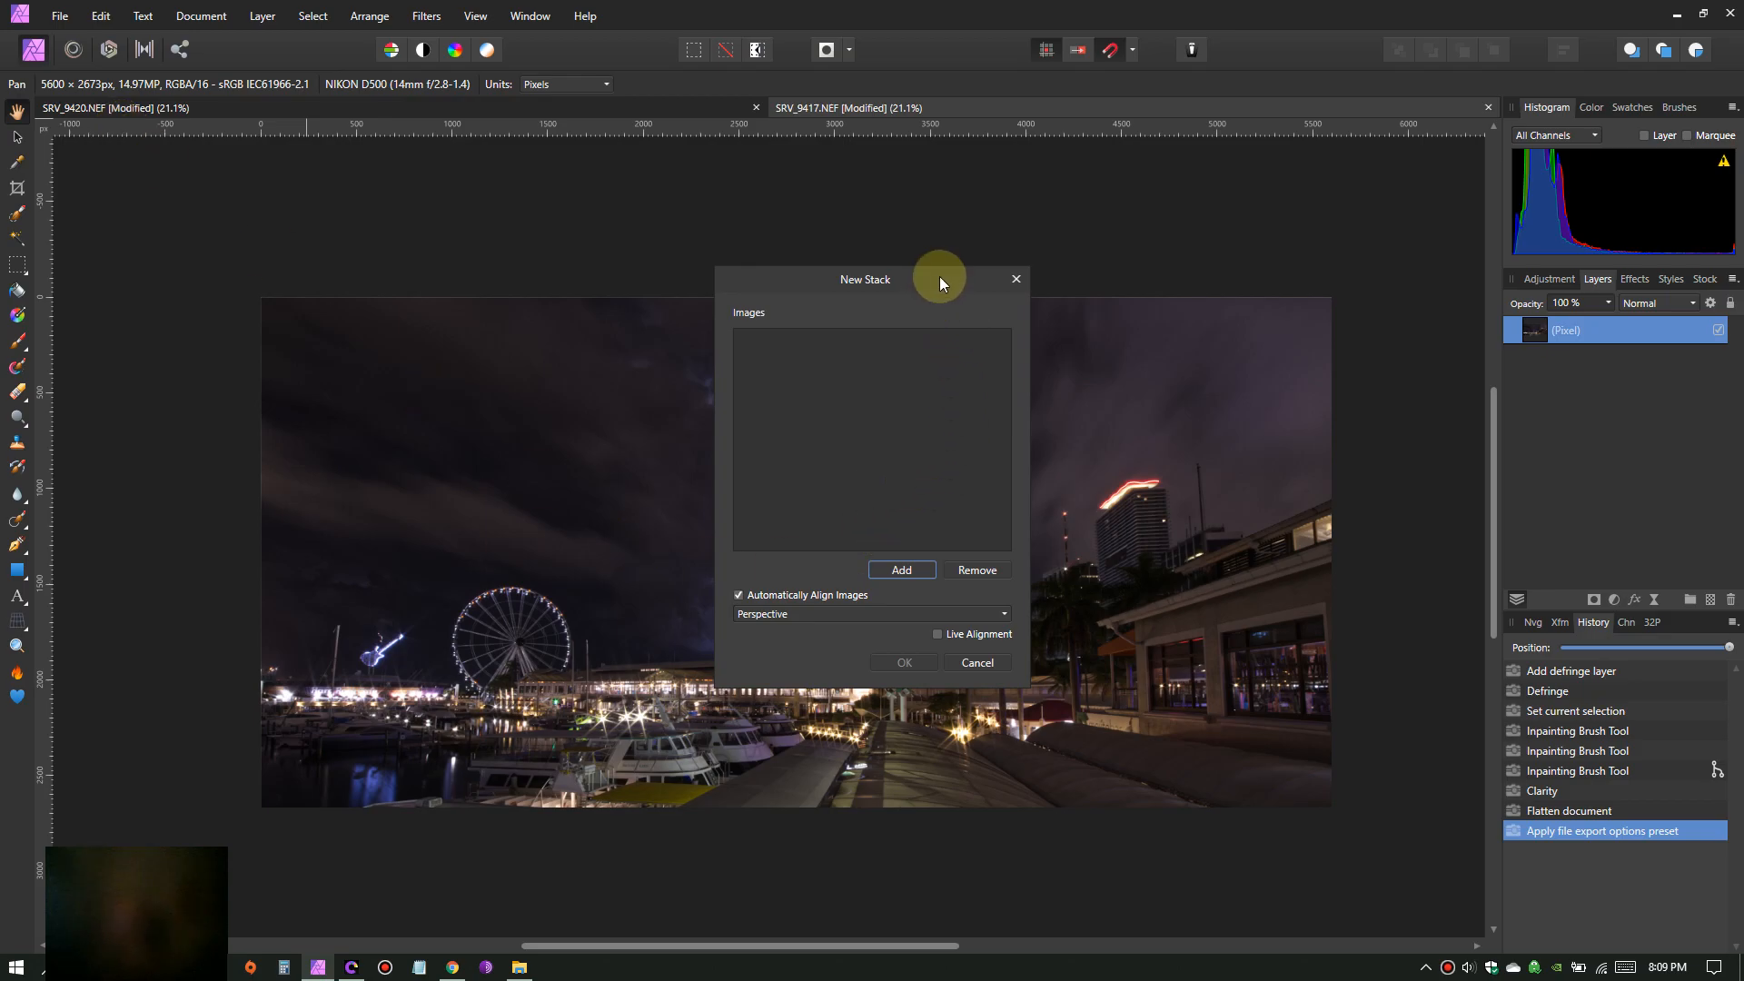
click(919, 572)
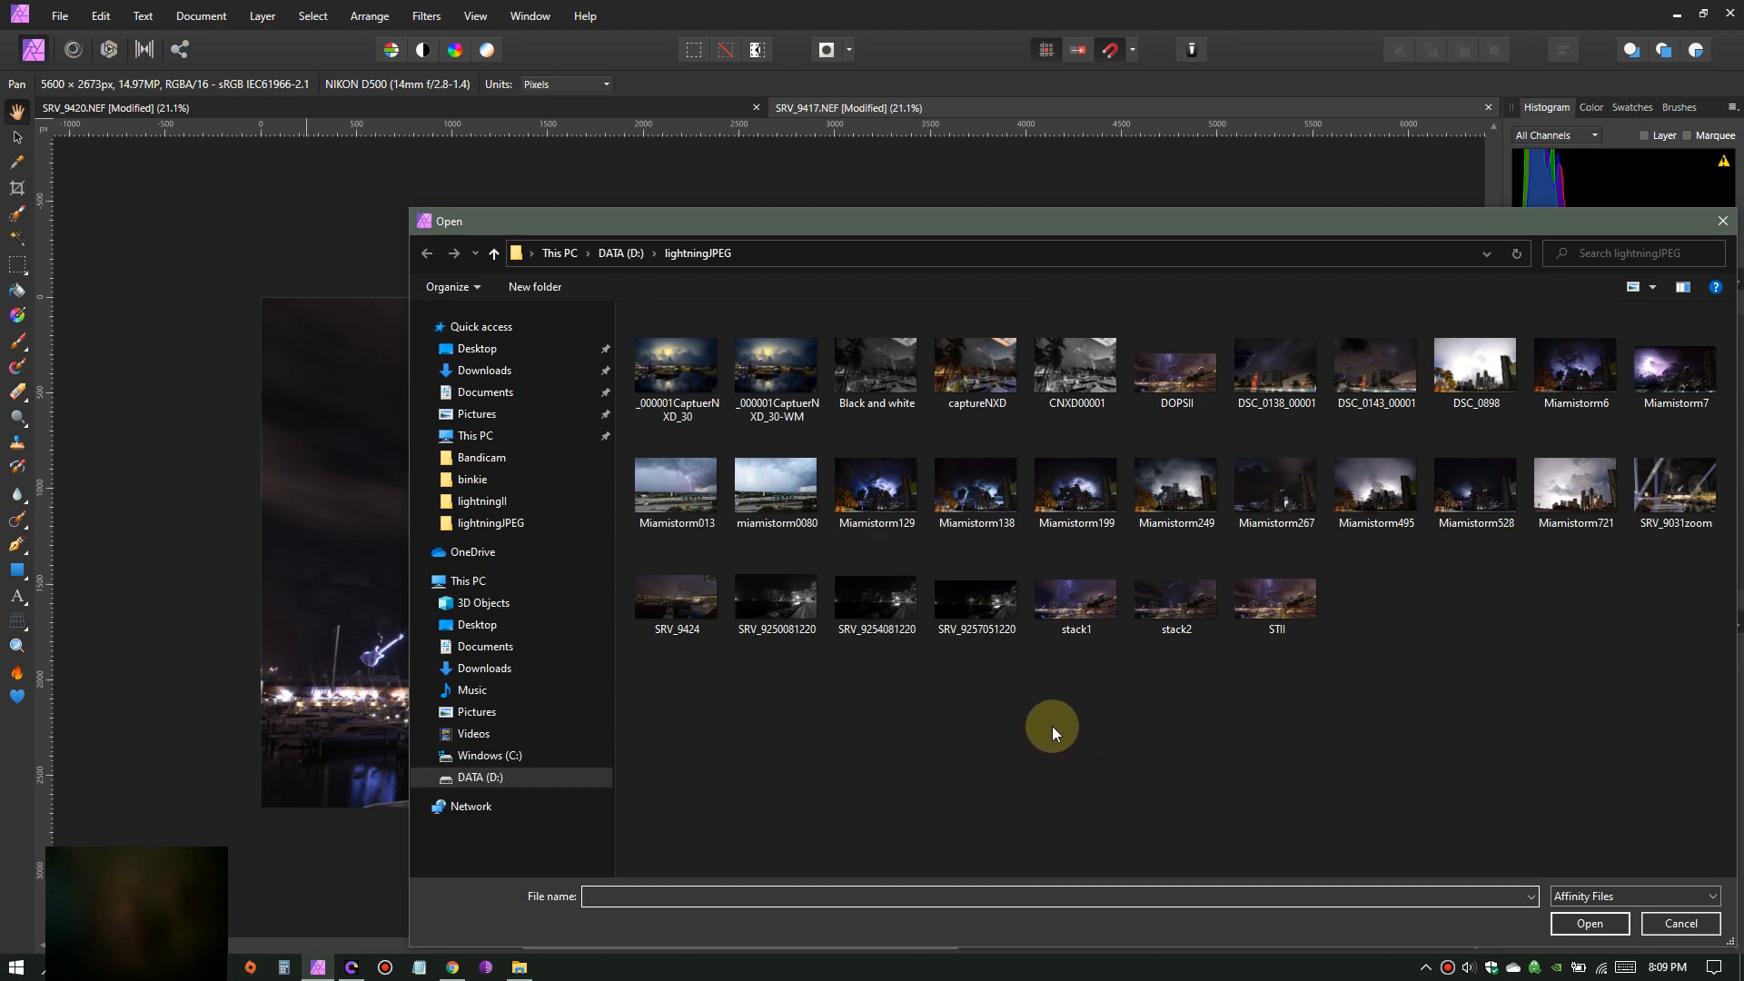
click(1074, 620)
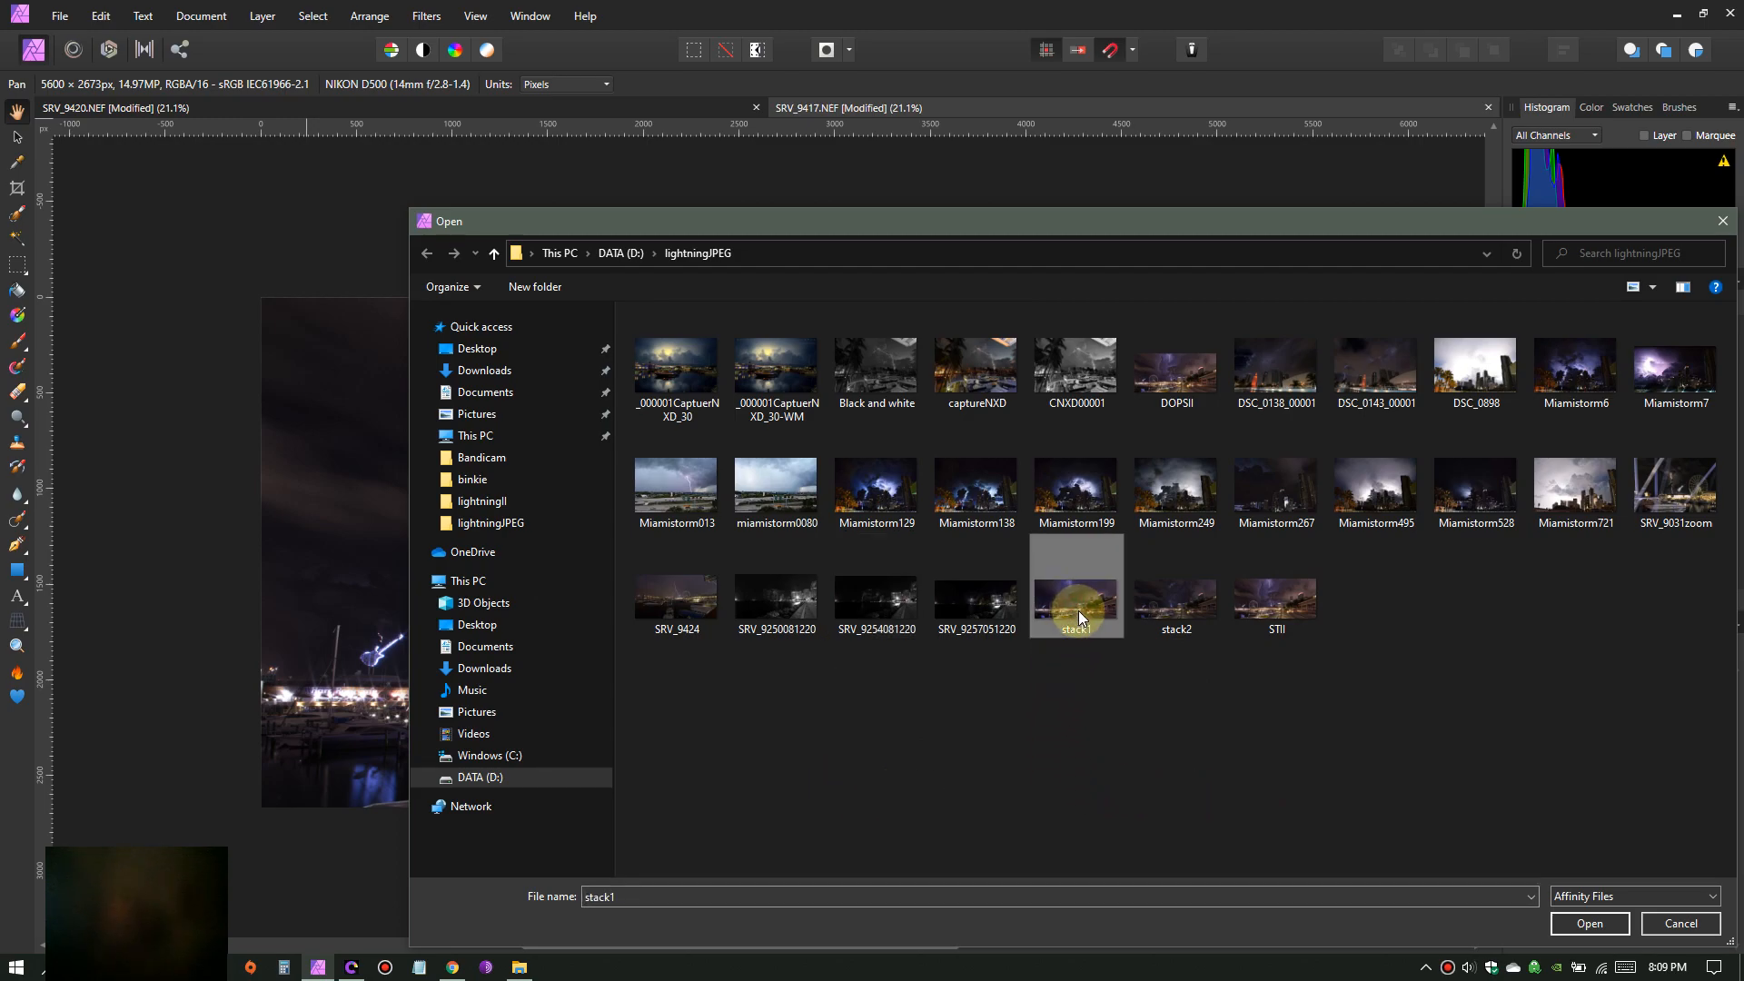
ctrl+click(1185, 601)
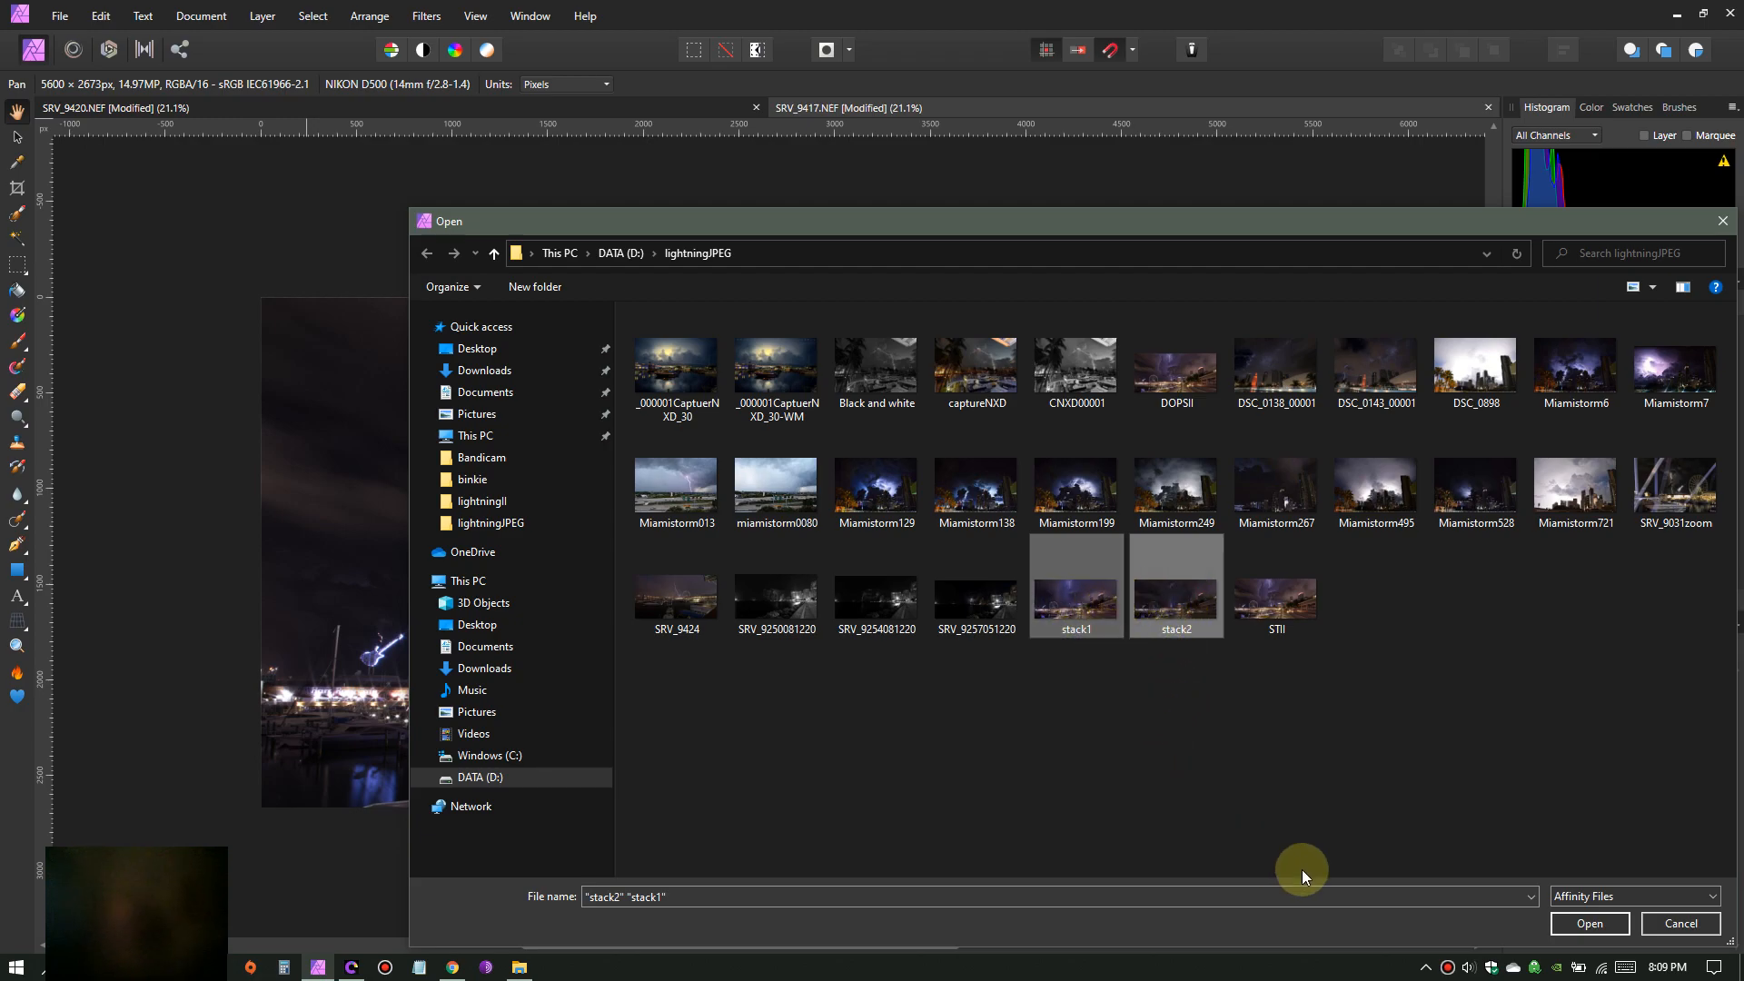
click(1556, 926)
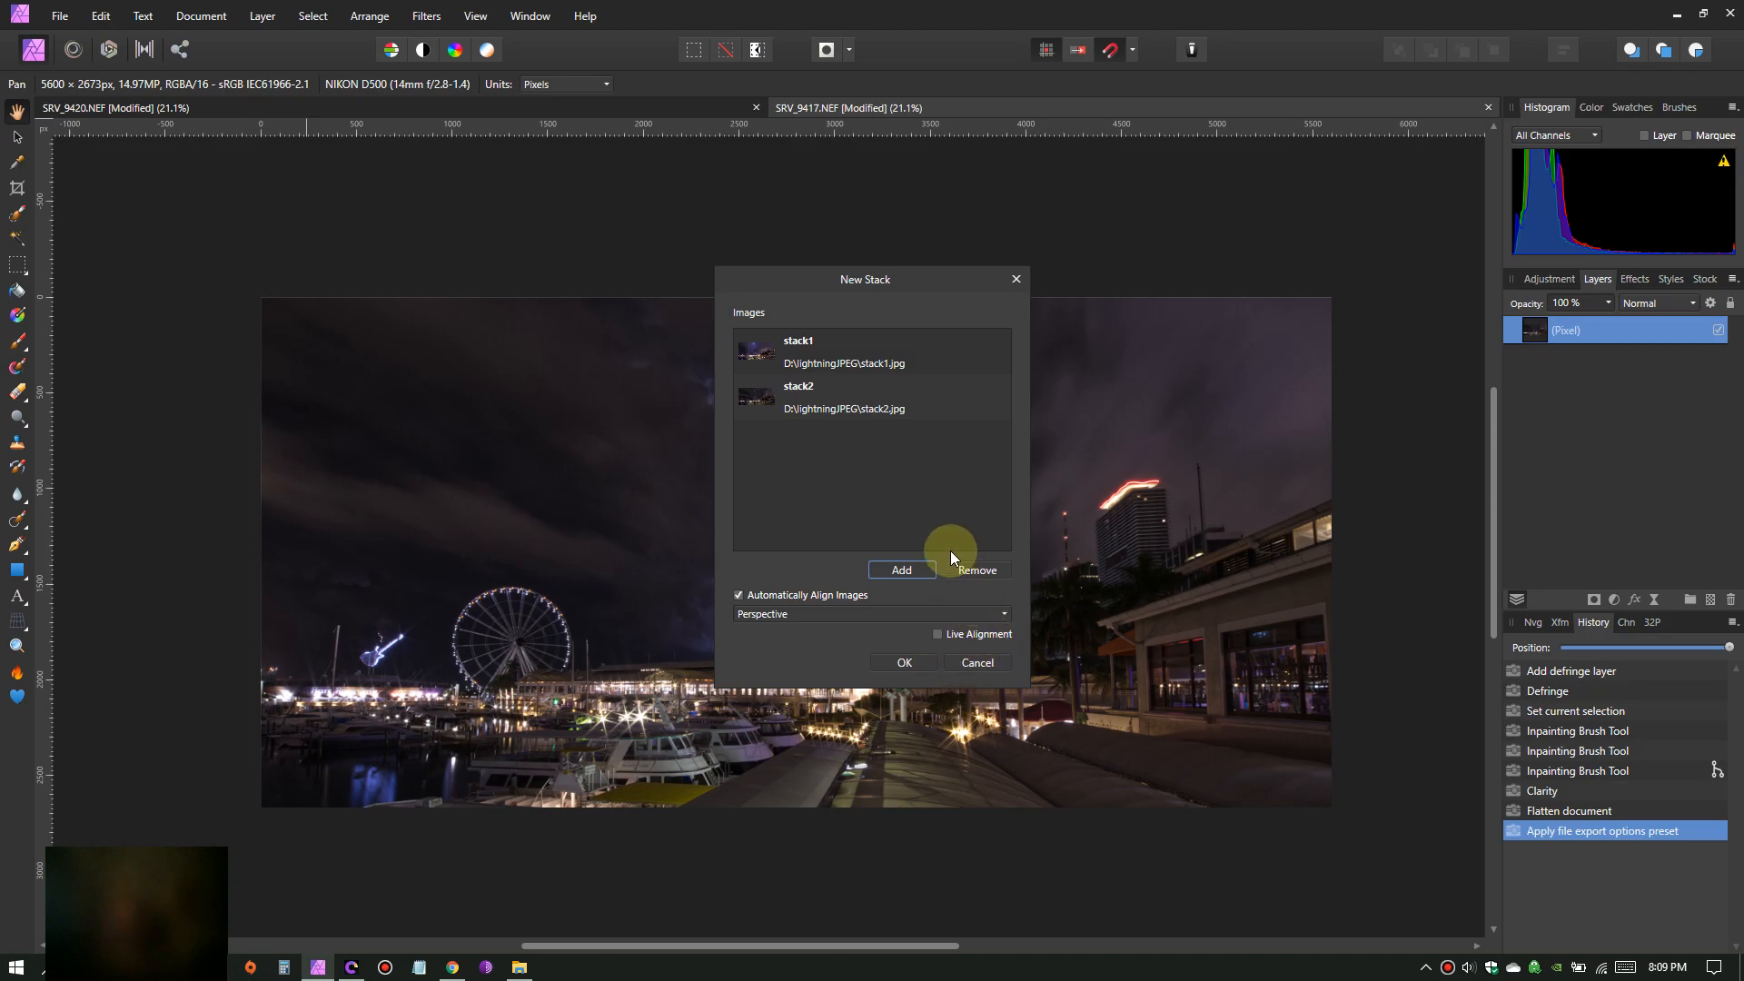
click(913, 661)
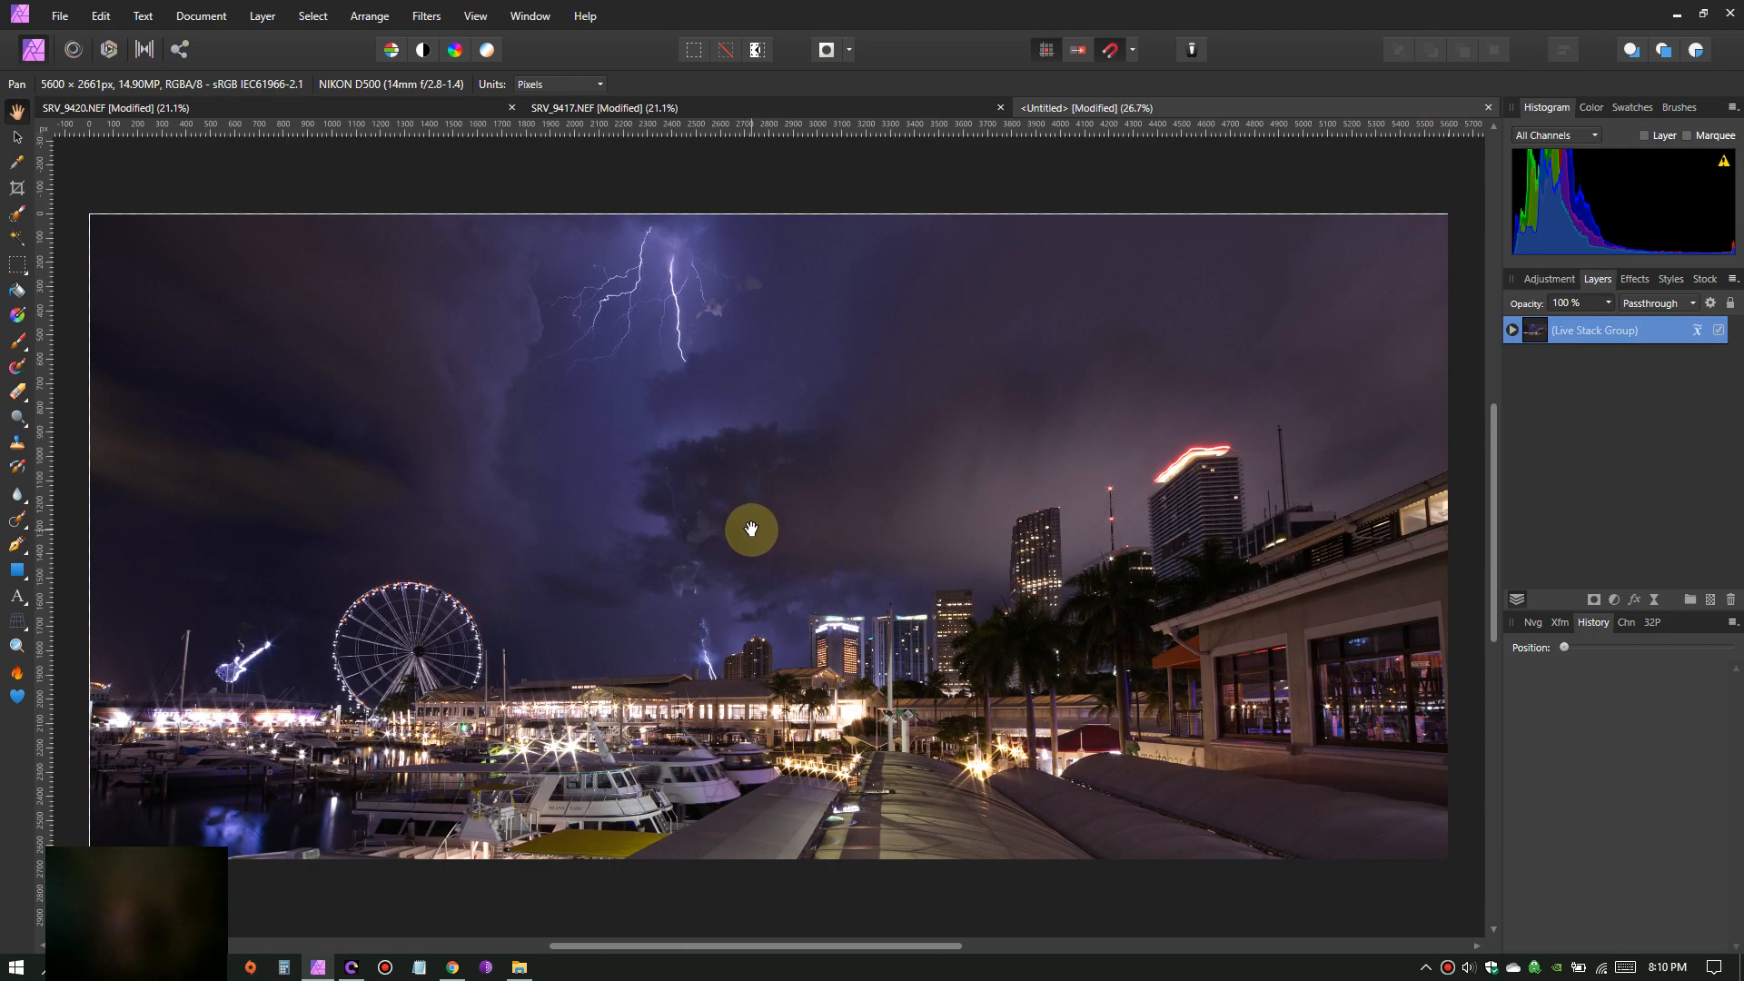
scroll(785, 535, down, 2)
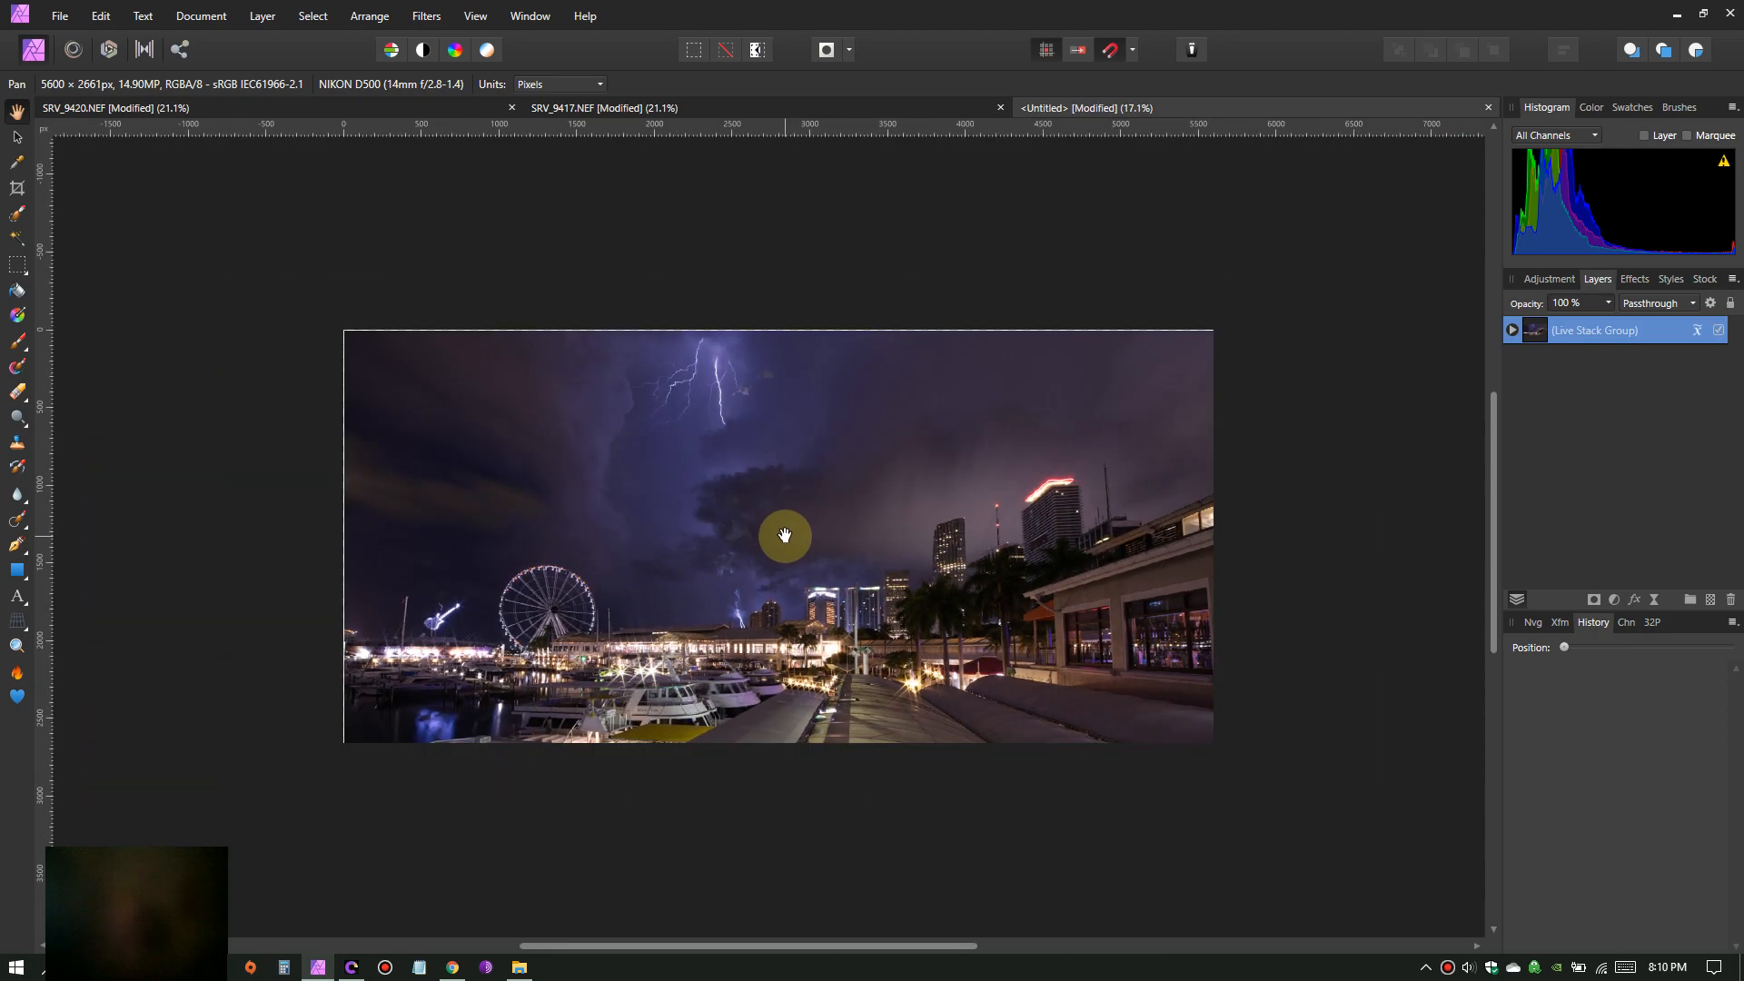
scroll(785, 535, up, 1)
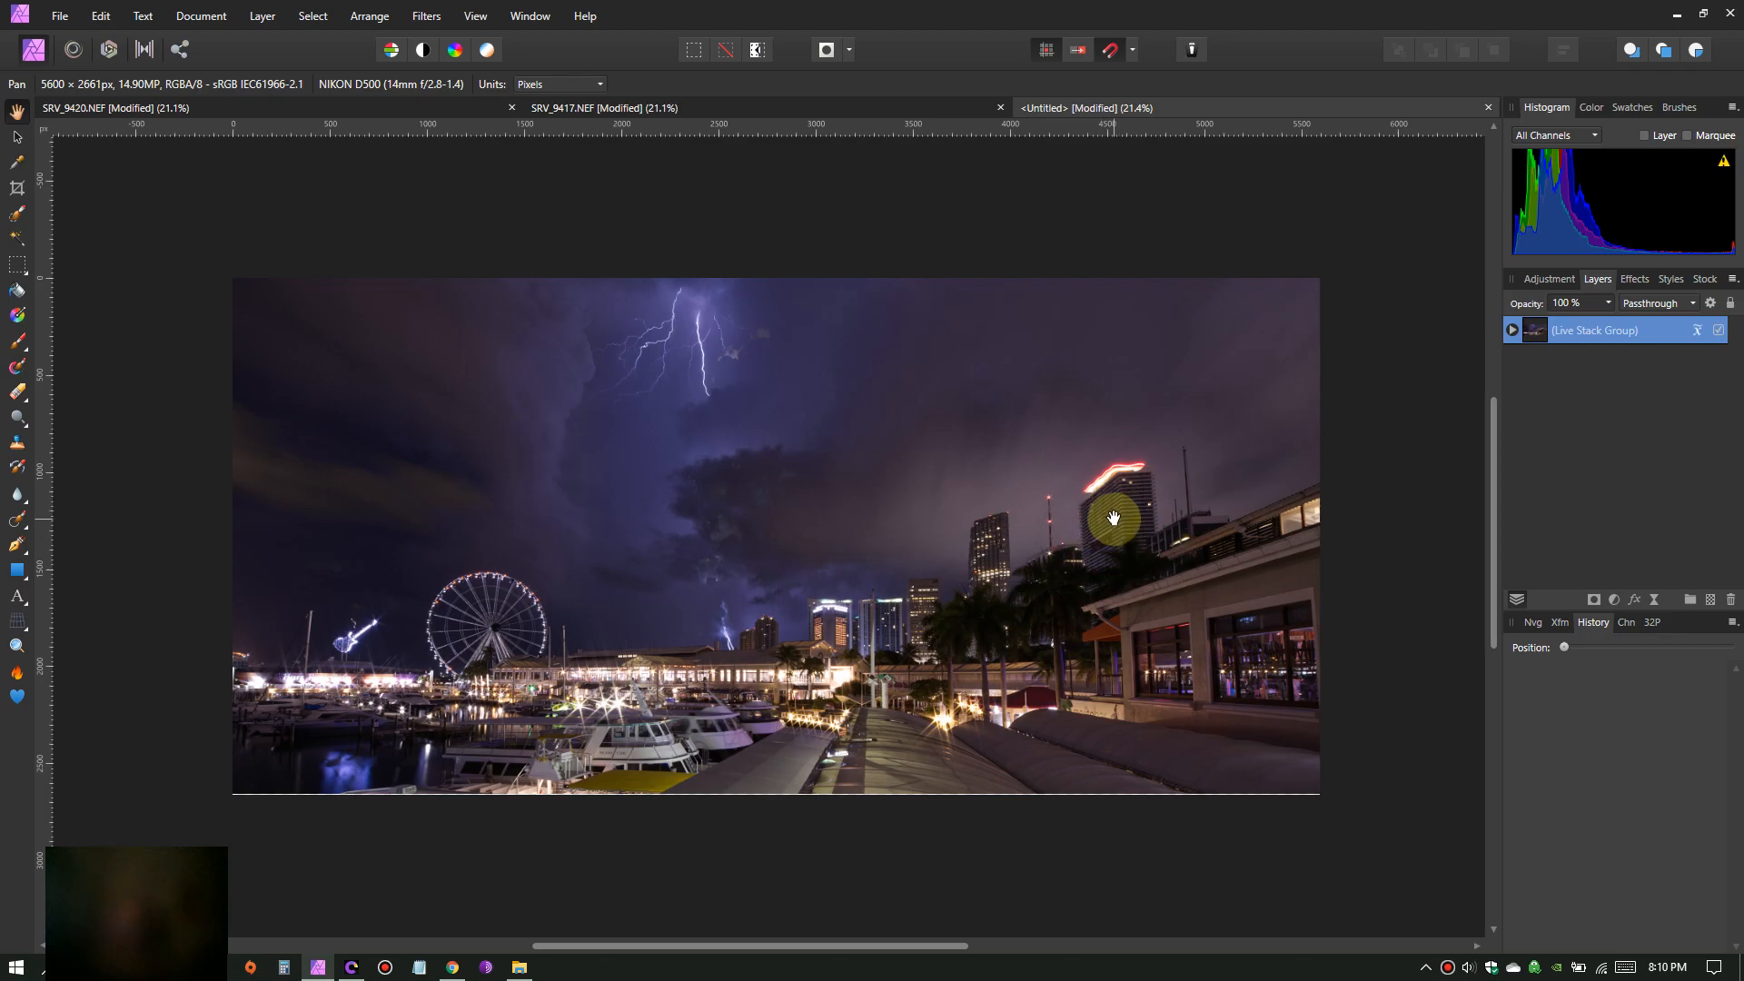
scroll(1108, 484, up, 8)
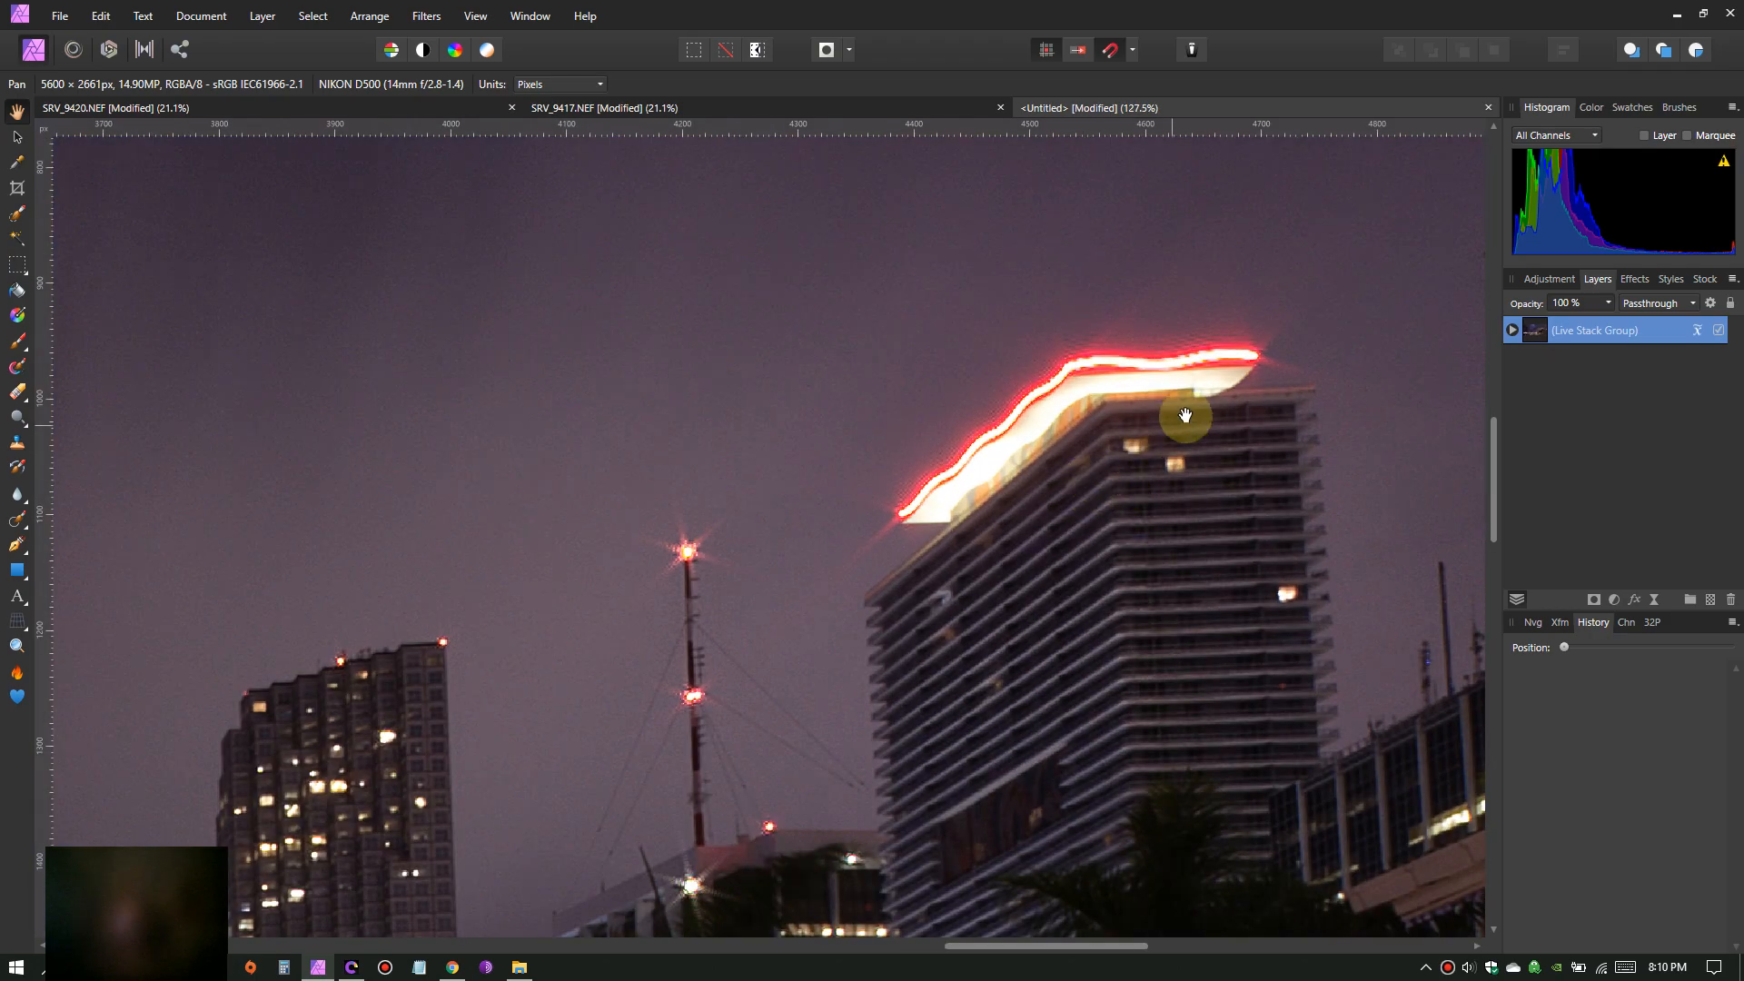
scroll(982, 487, down, 7)
scroll(672, 491, down, 2)
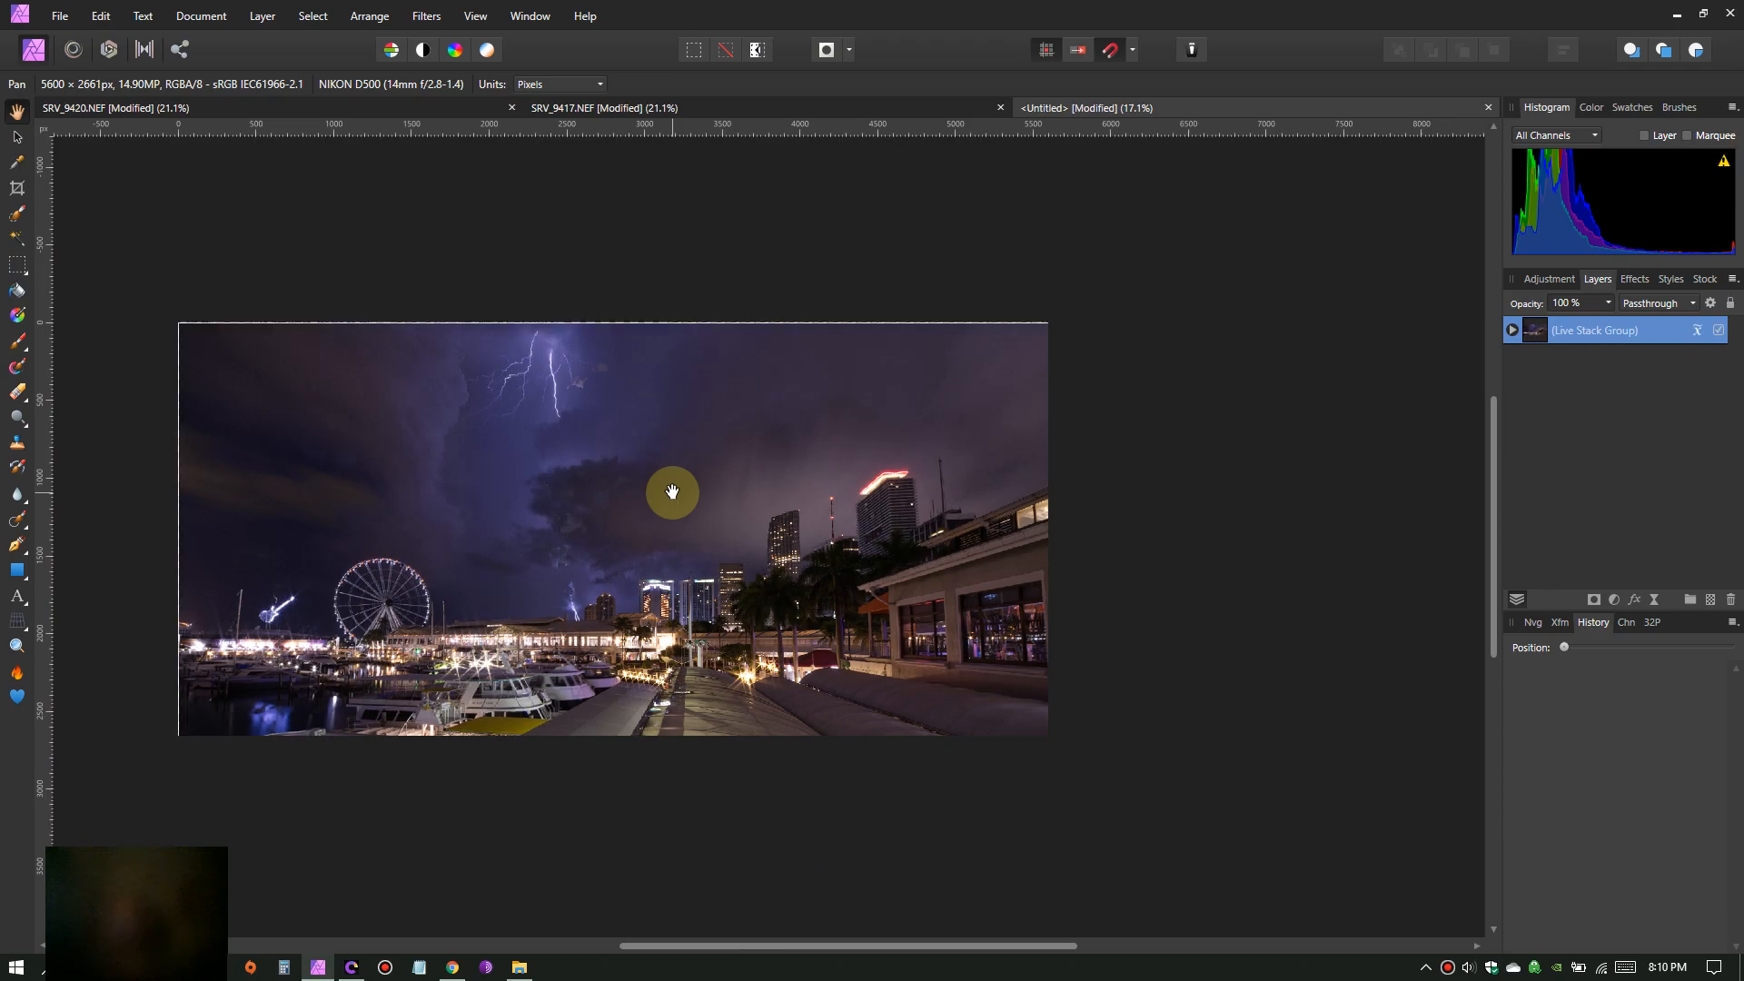
drag(662, 514, 832, 532)
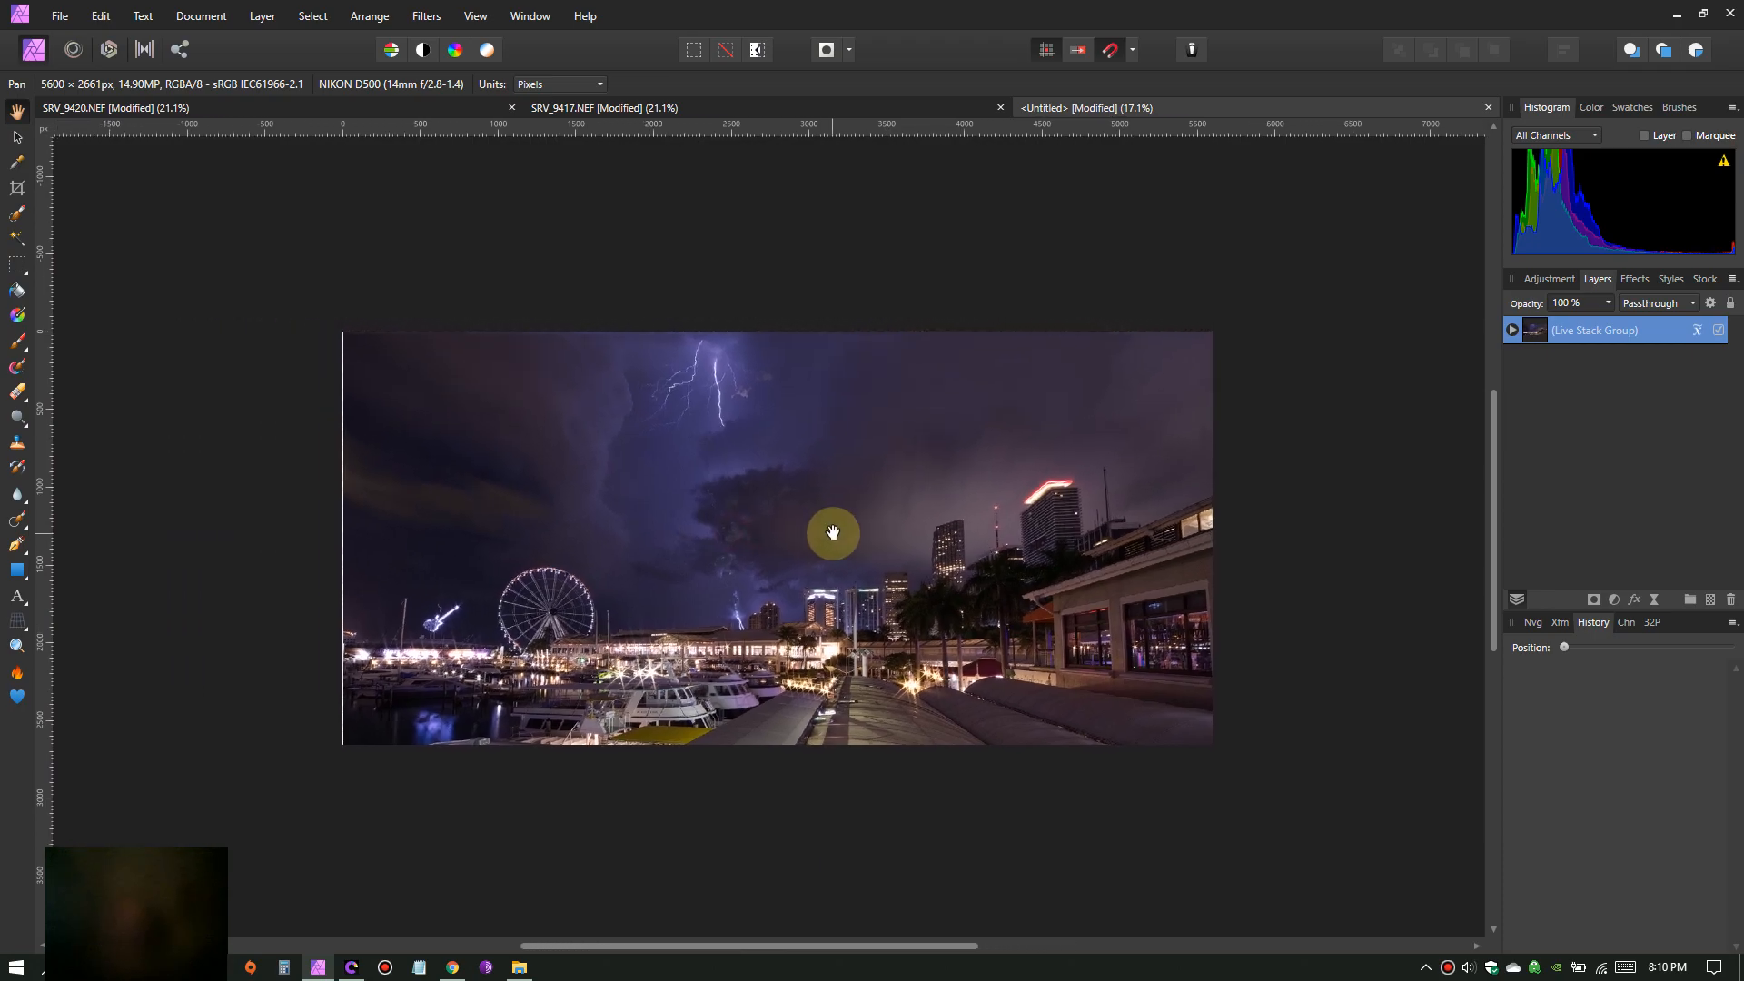
scroll(833, 532, up, 1)
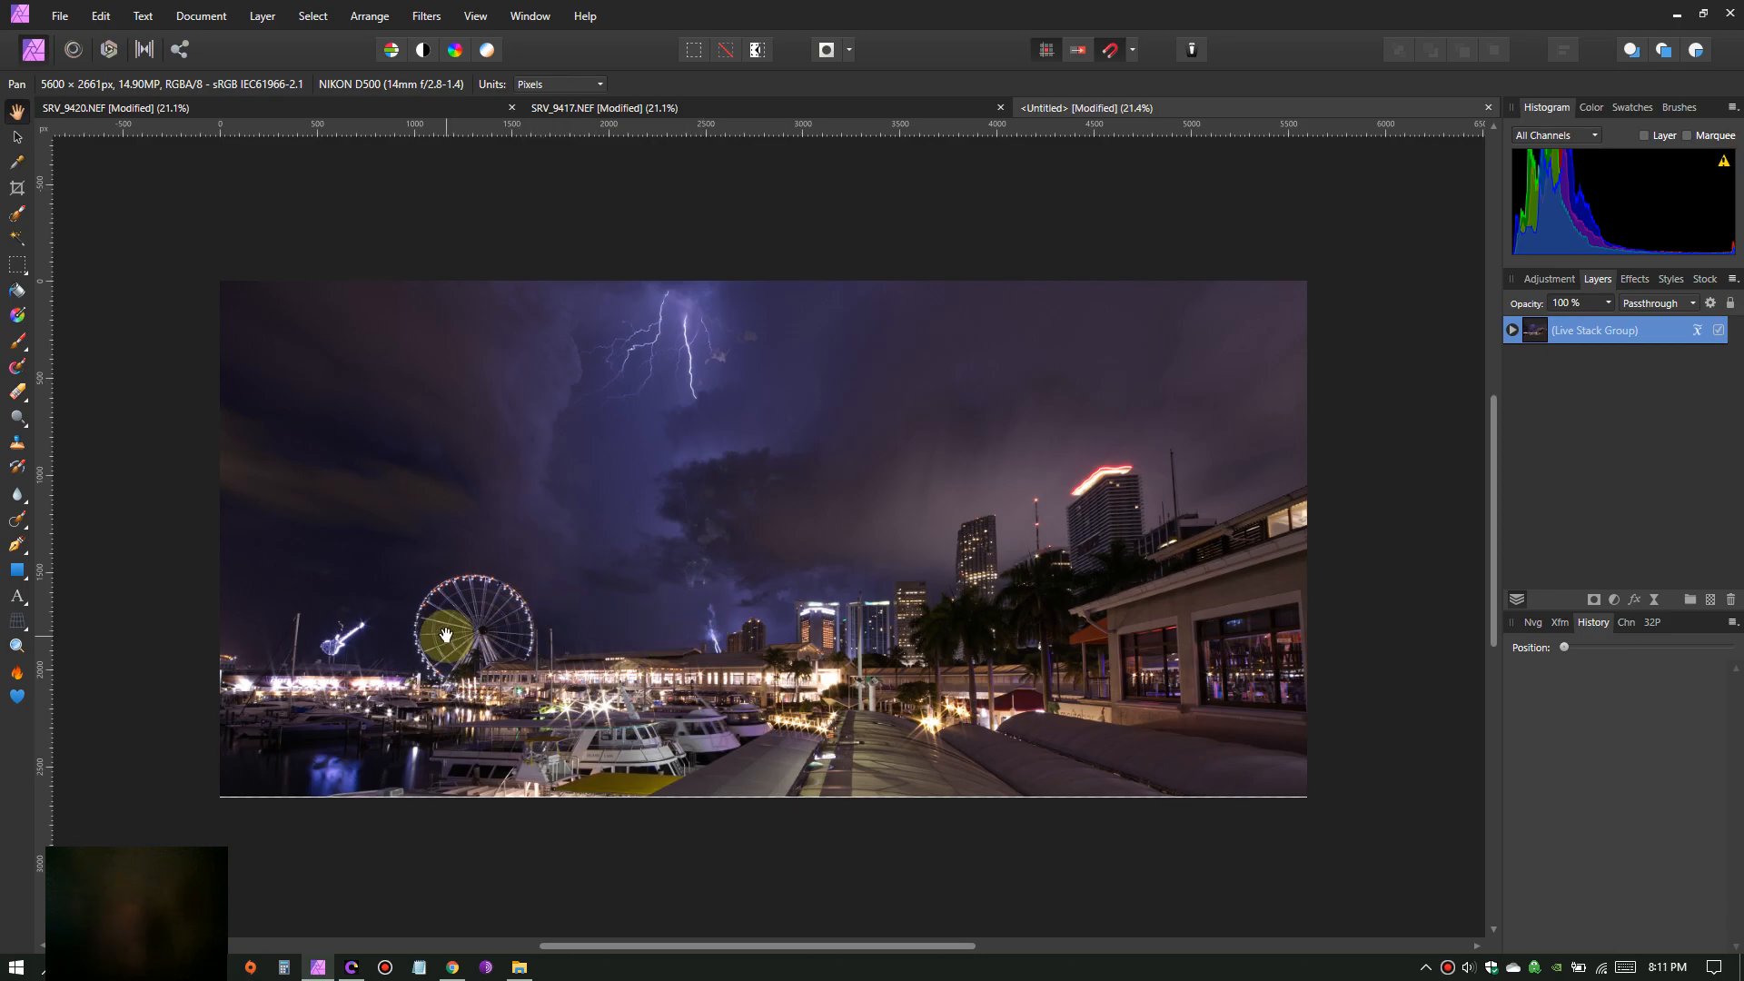
scroll(444, 626, up, 5)
drag(409, 635, 678, 577)
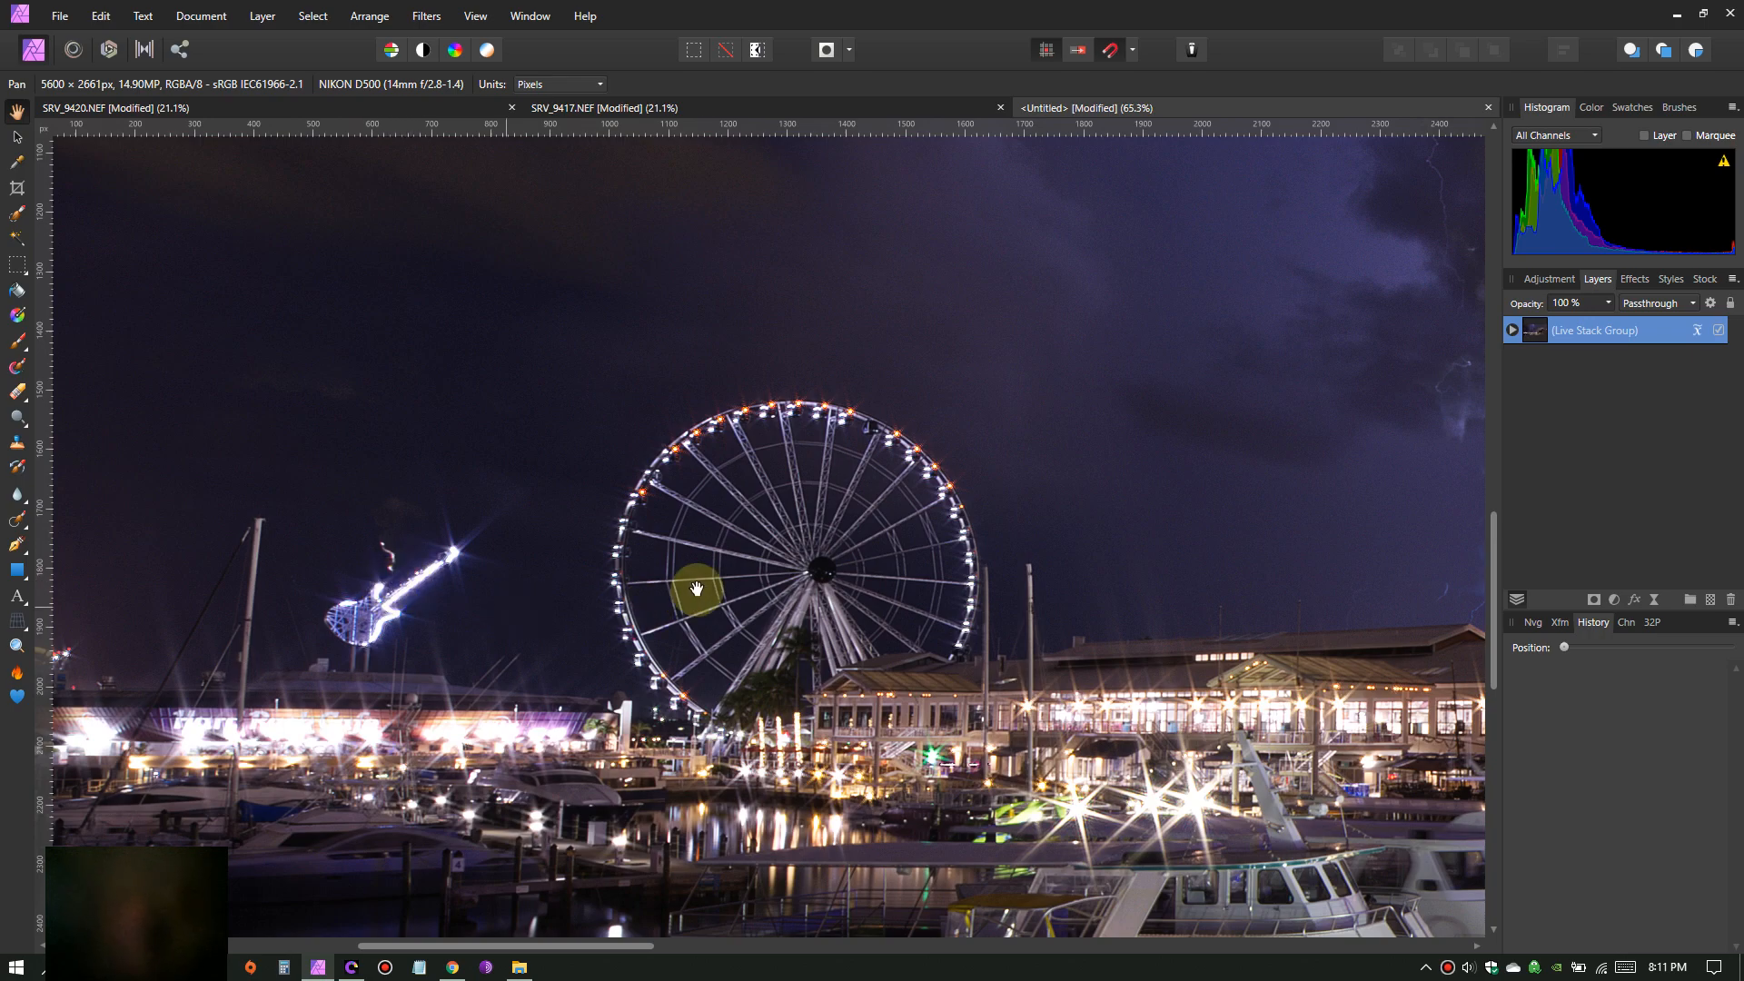
scroll(708, 579, down, 4)
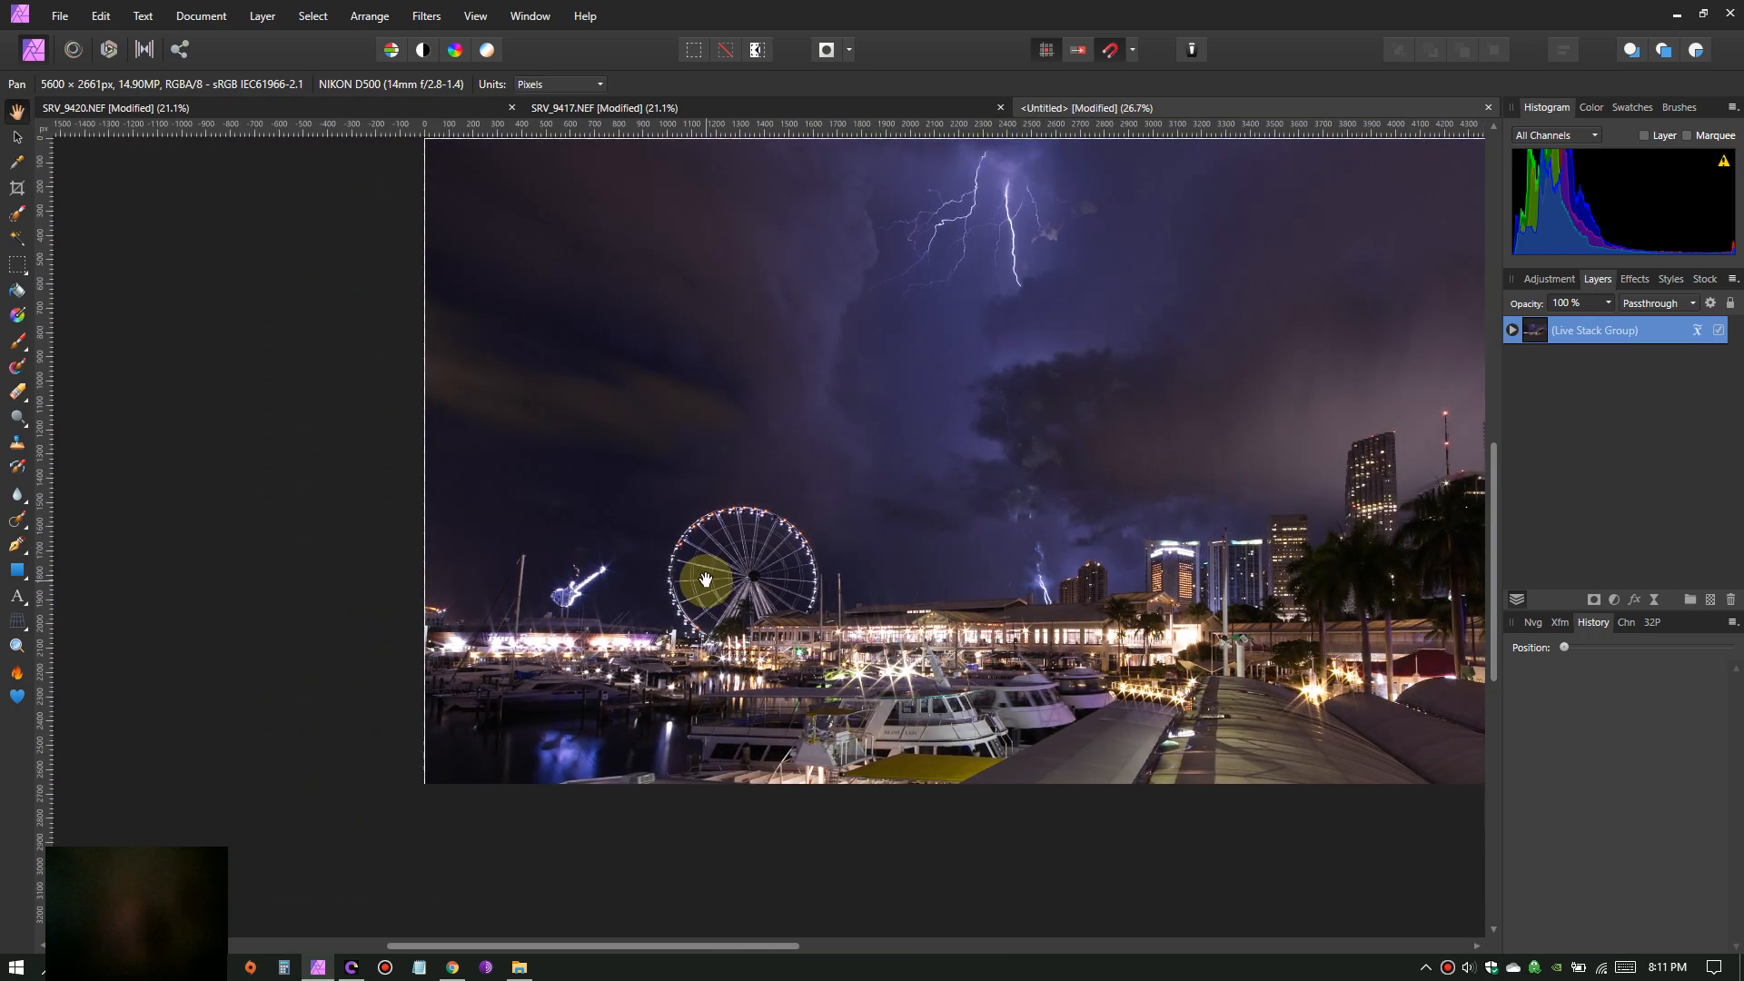
drag(790, 428, 546, 473)
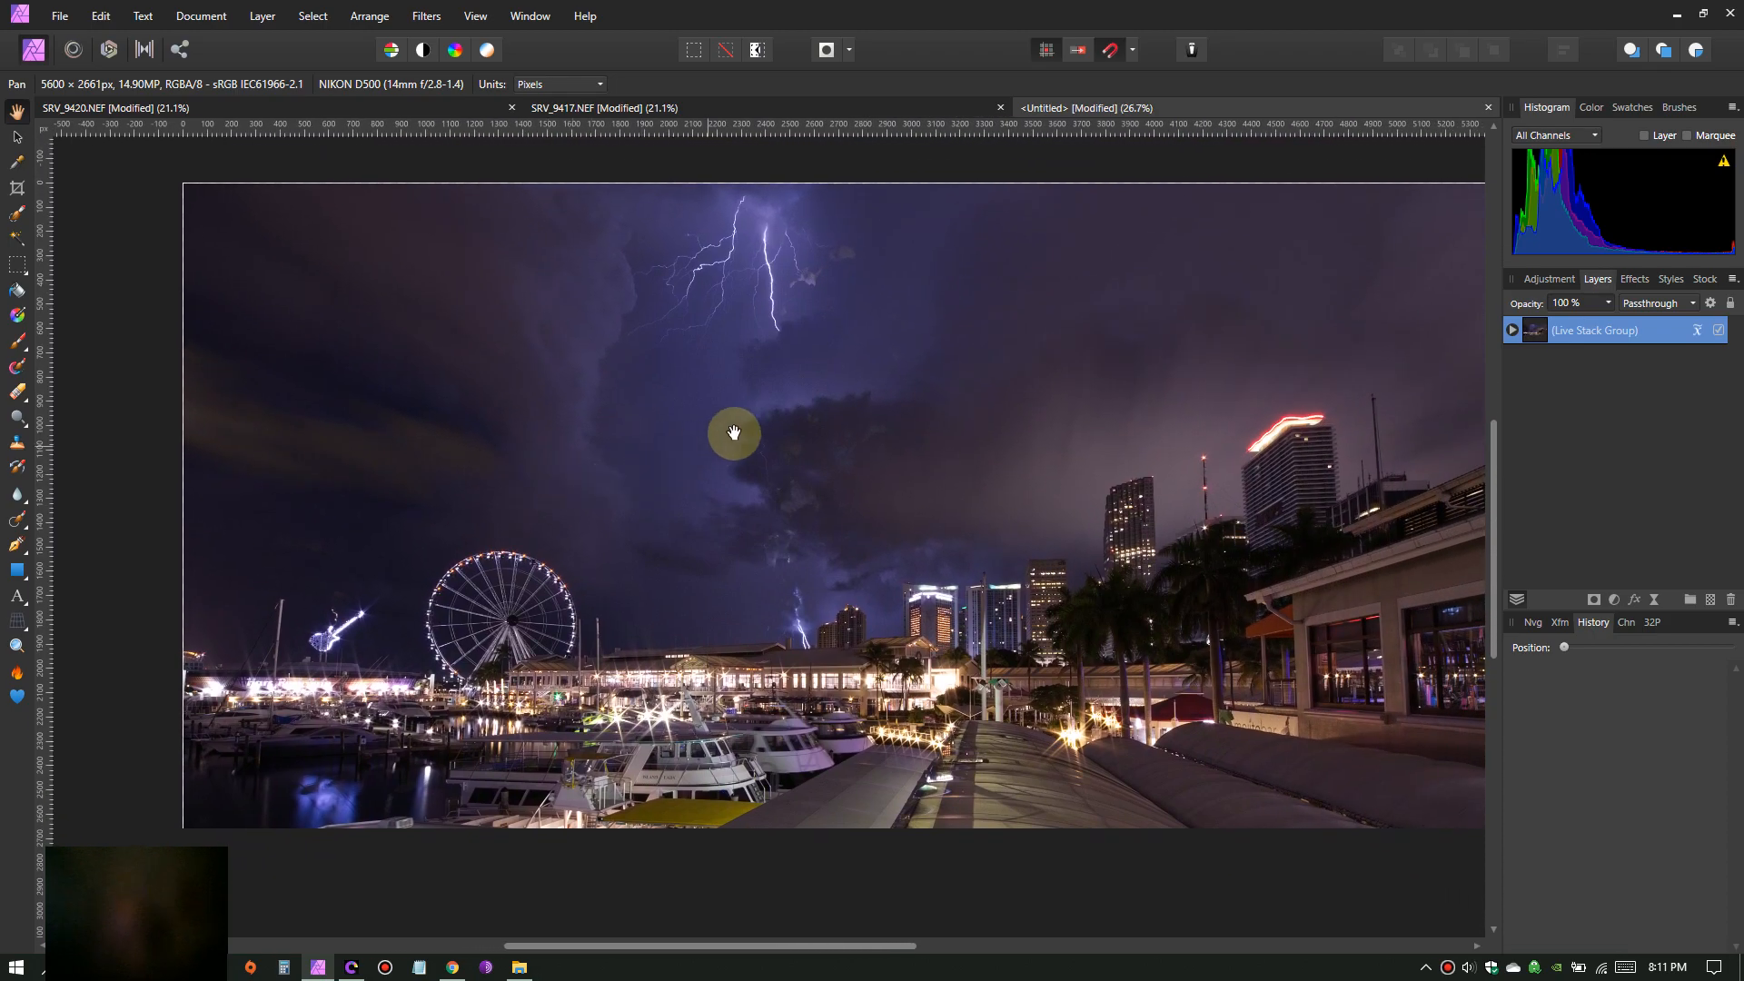
scroll(761, 439, up, 2)
scroll(760, 440, up, 2)
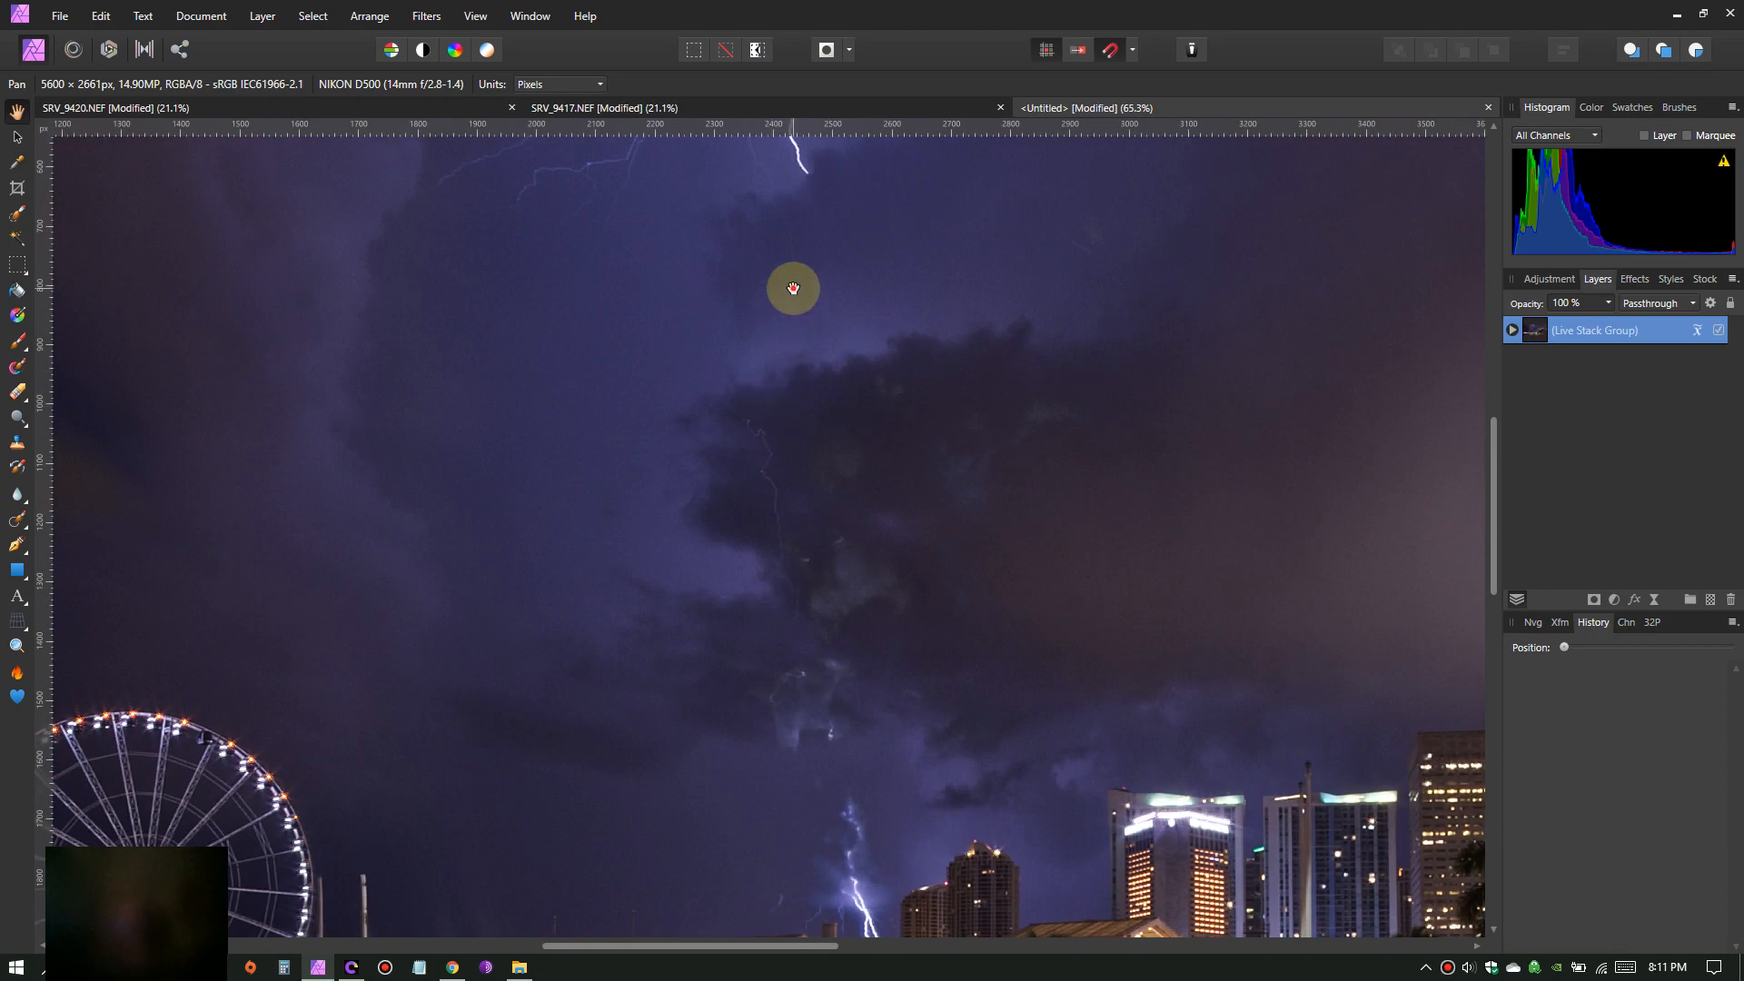
drag(790, 284, 782, 642)
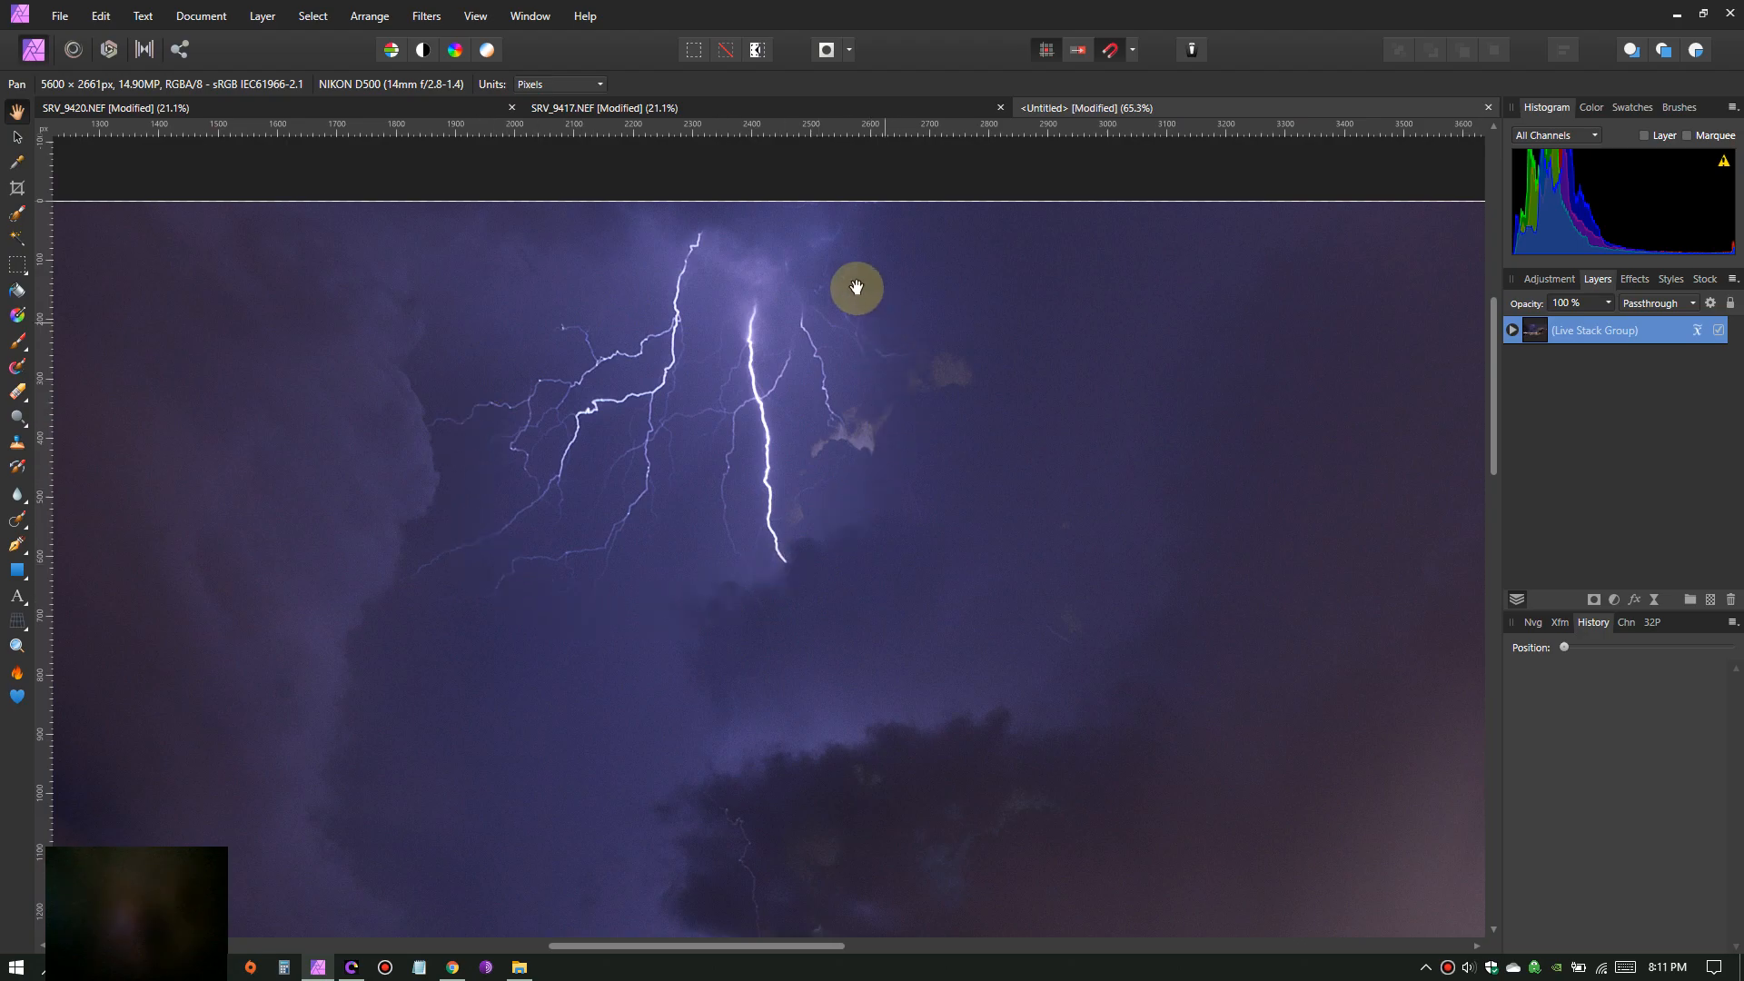
scroll(817, 581, down, 5)
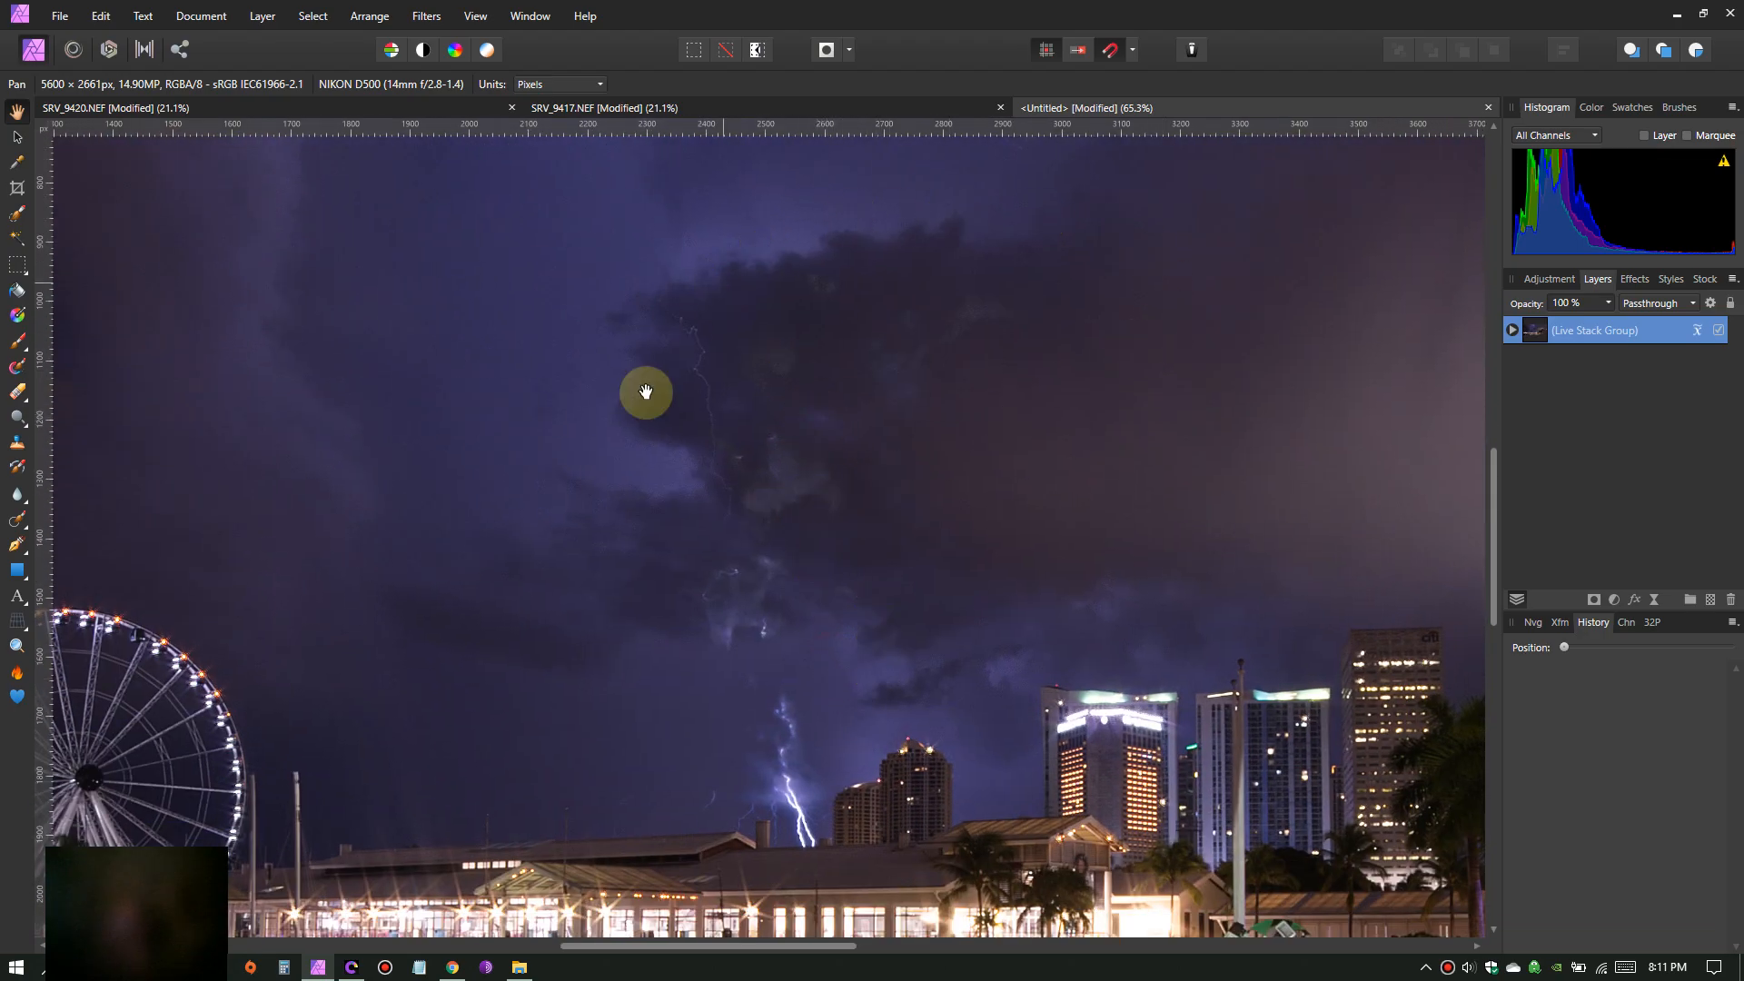
scroll(887, 600, down, 3)
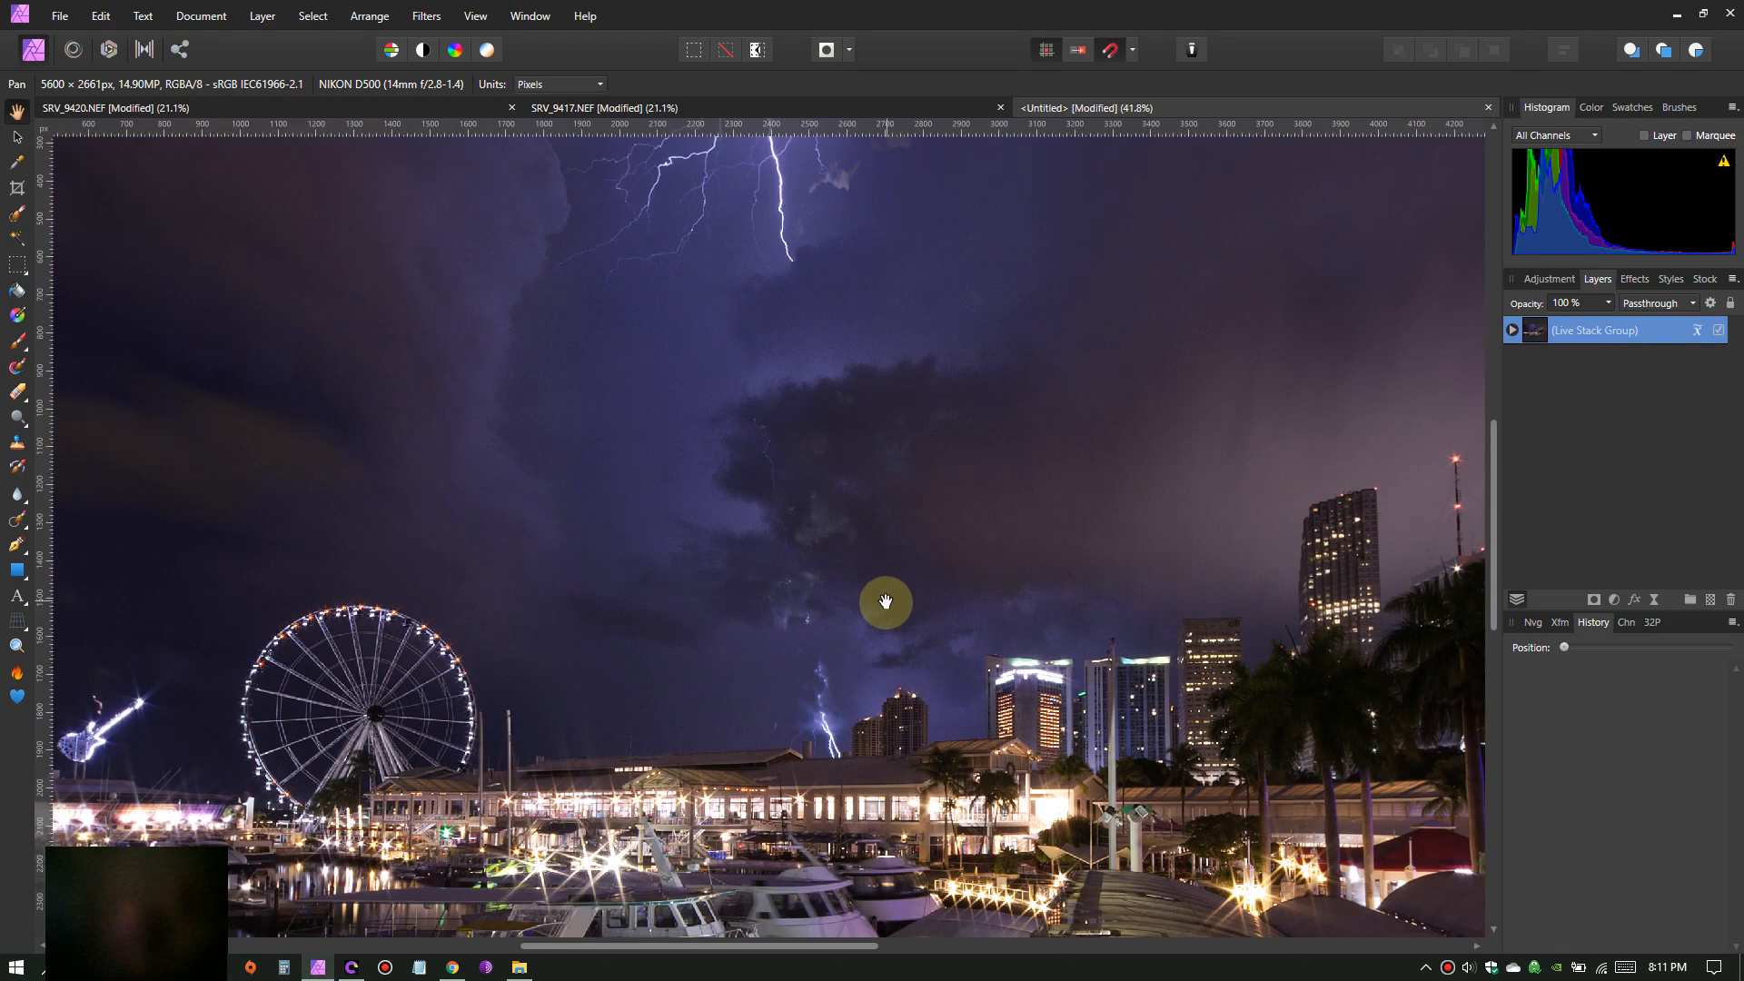
drag(892, 403, 751, 373)
scroll(837, 599, down, 3)
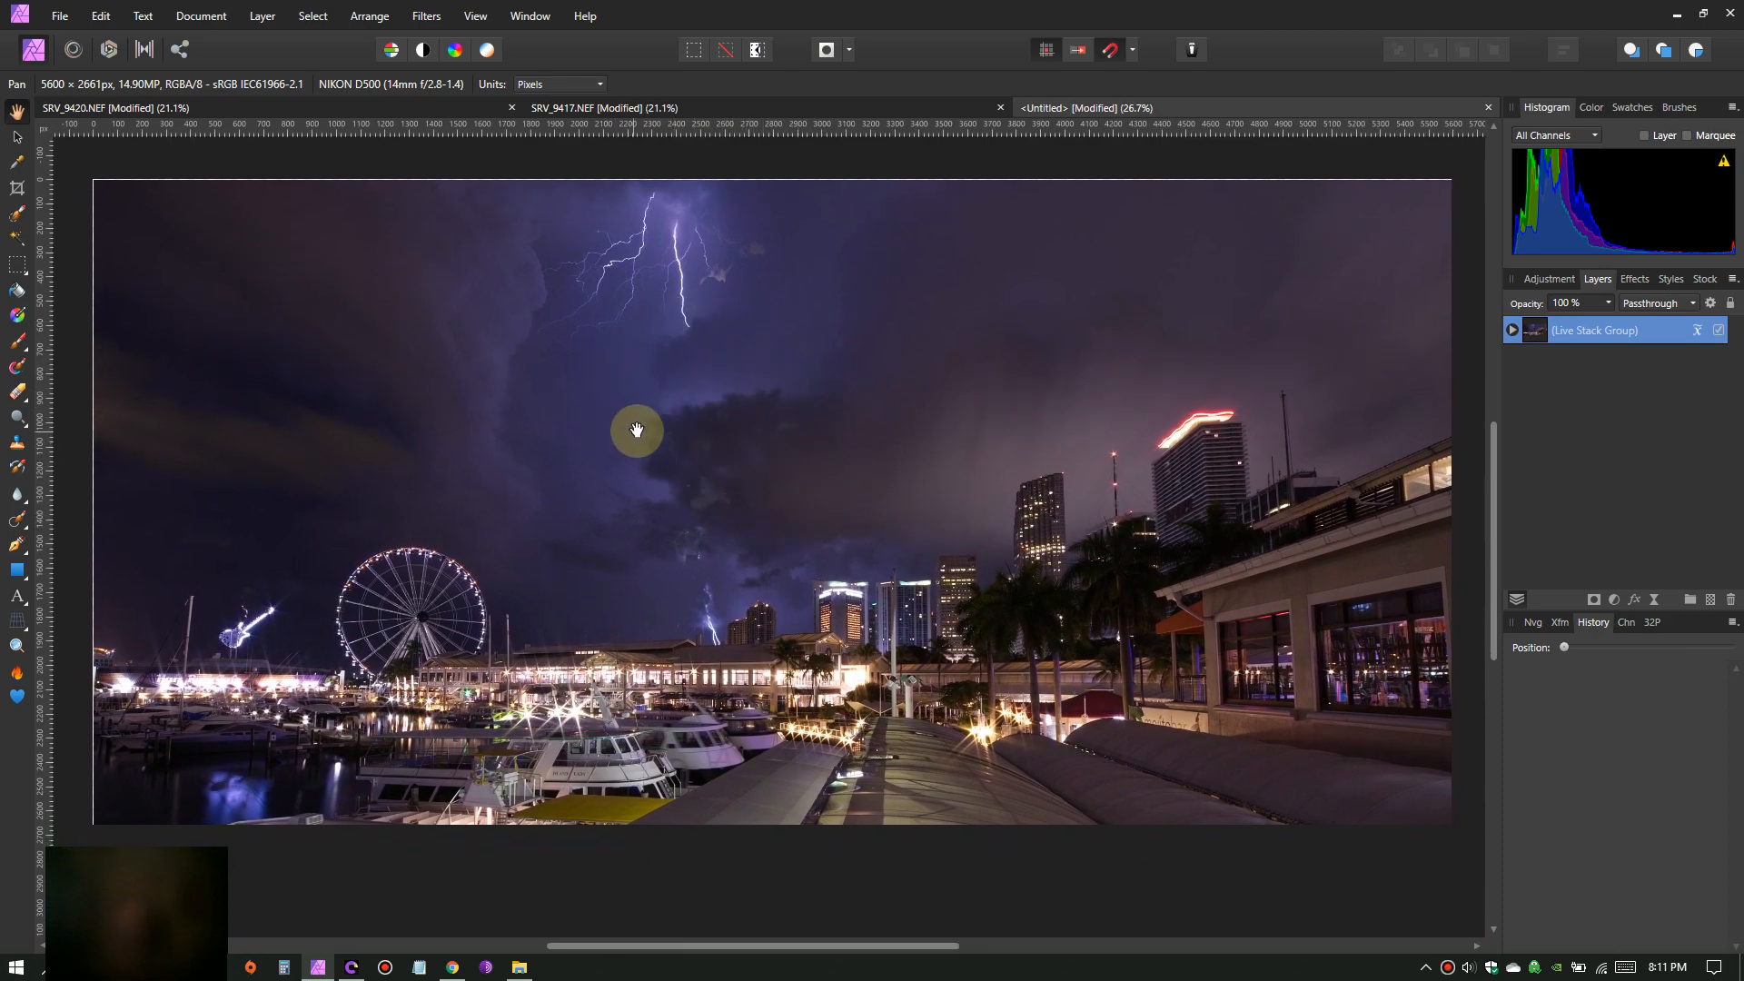
scroll(635, 429, down, 2)
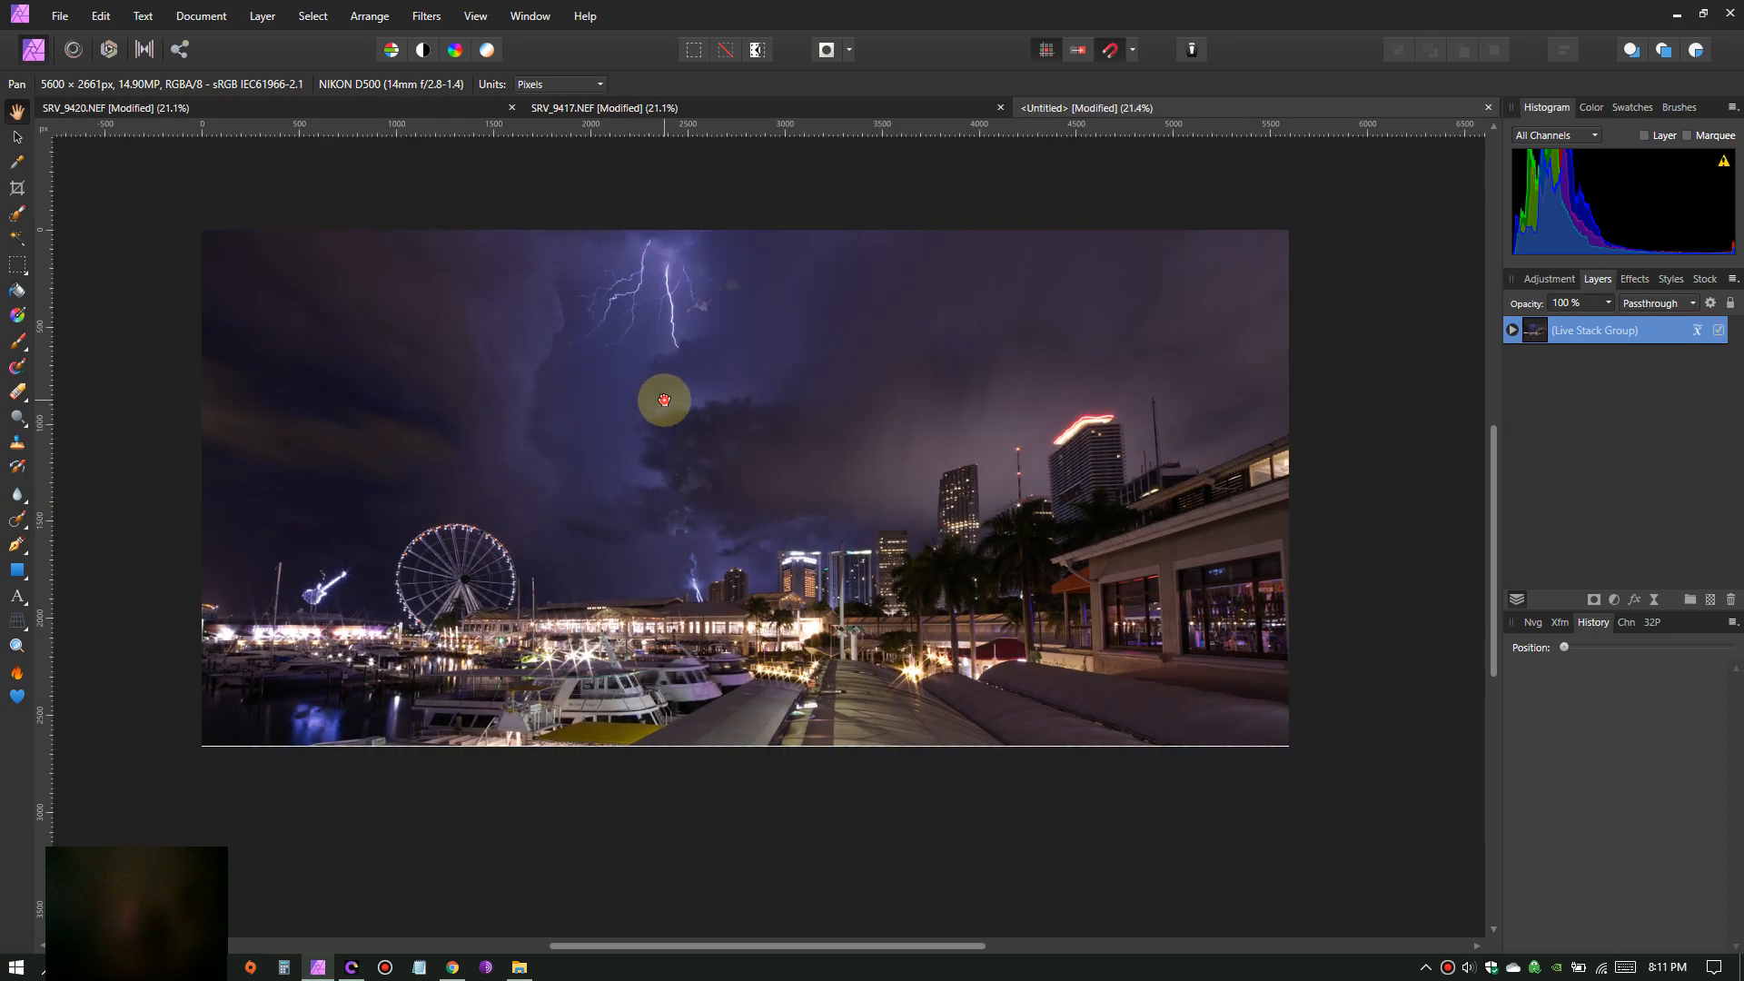
drag(685, 432, 691, 439)
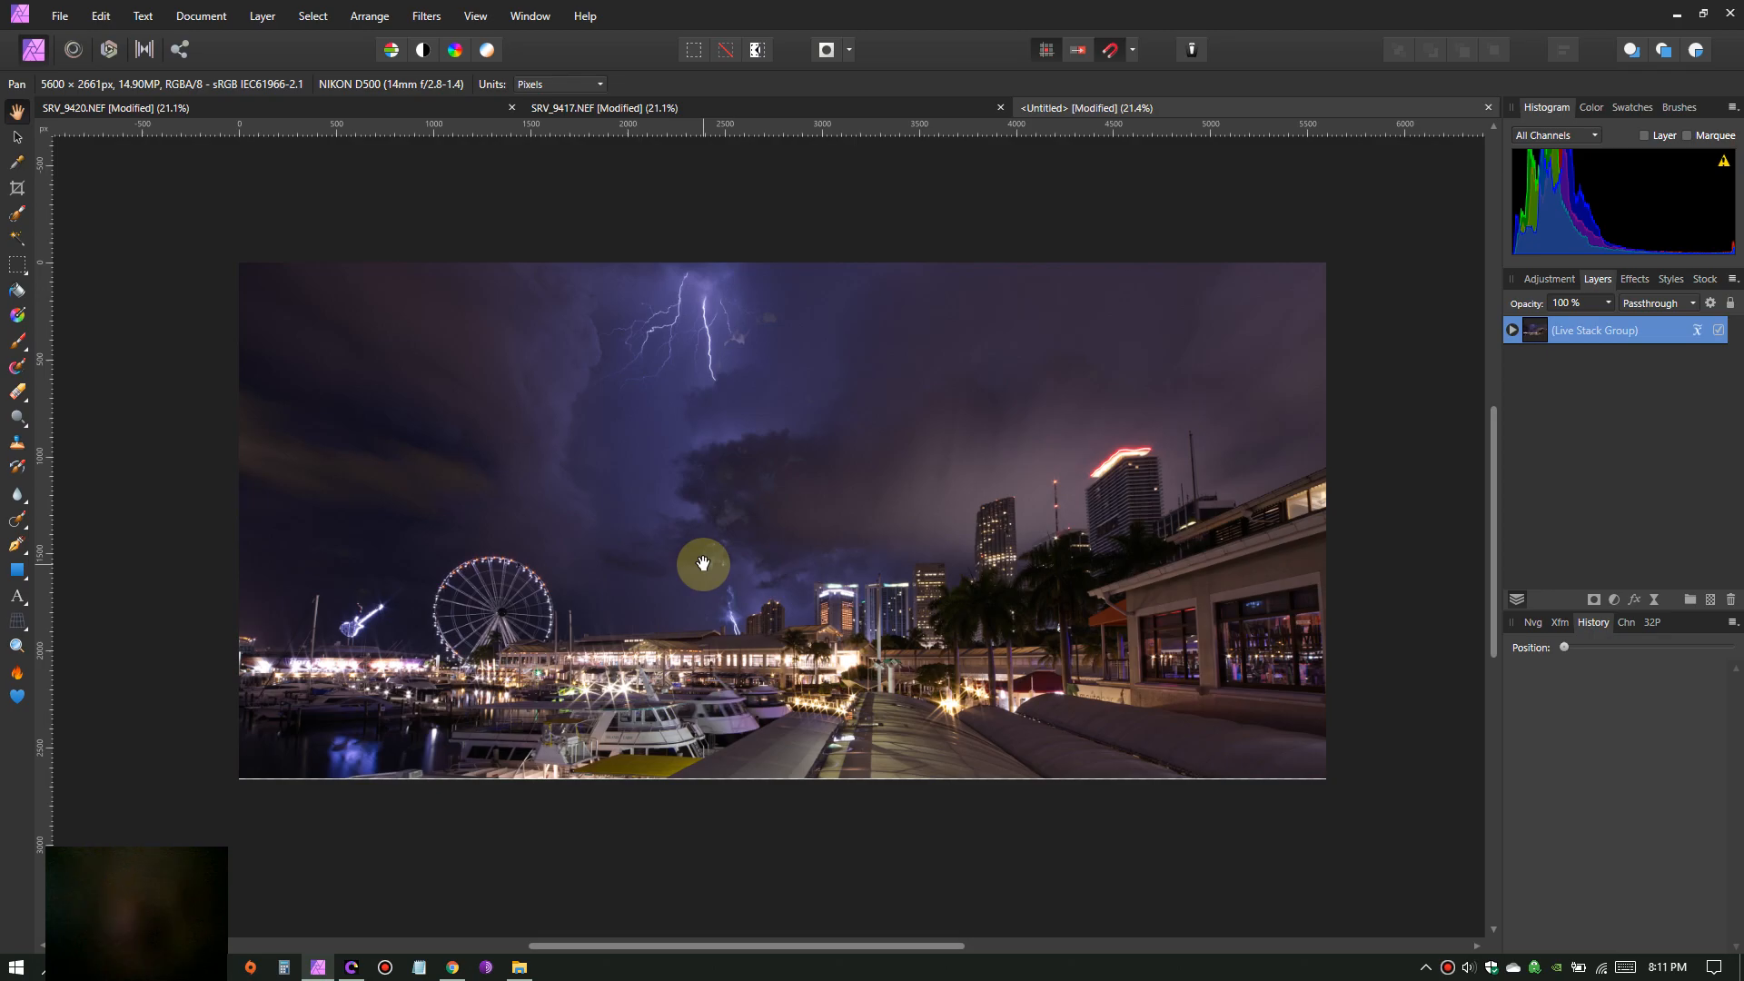
scroll(703, 564, up, 1)
drag(825, 506, 844, 492)
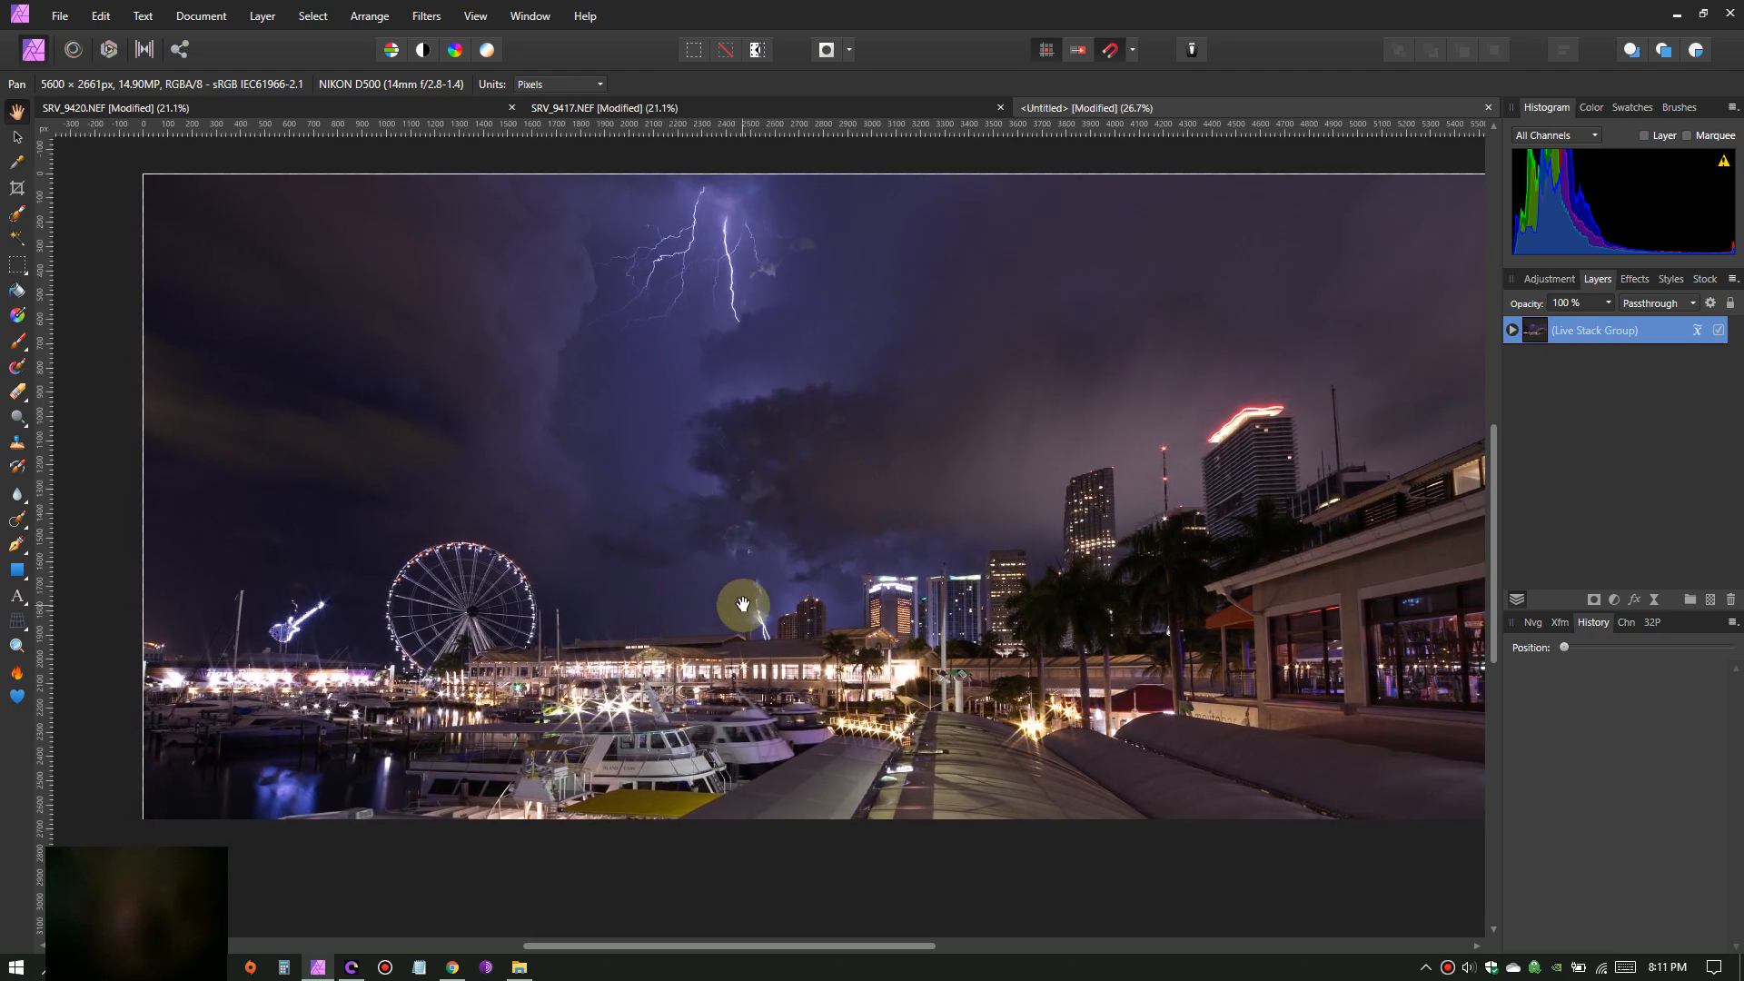
scroll(759, 351, down, 1)
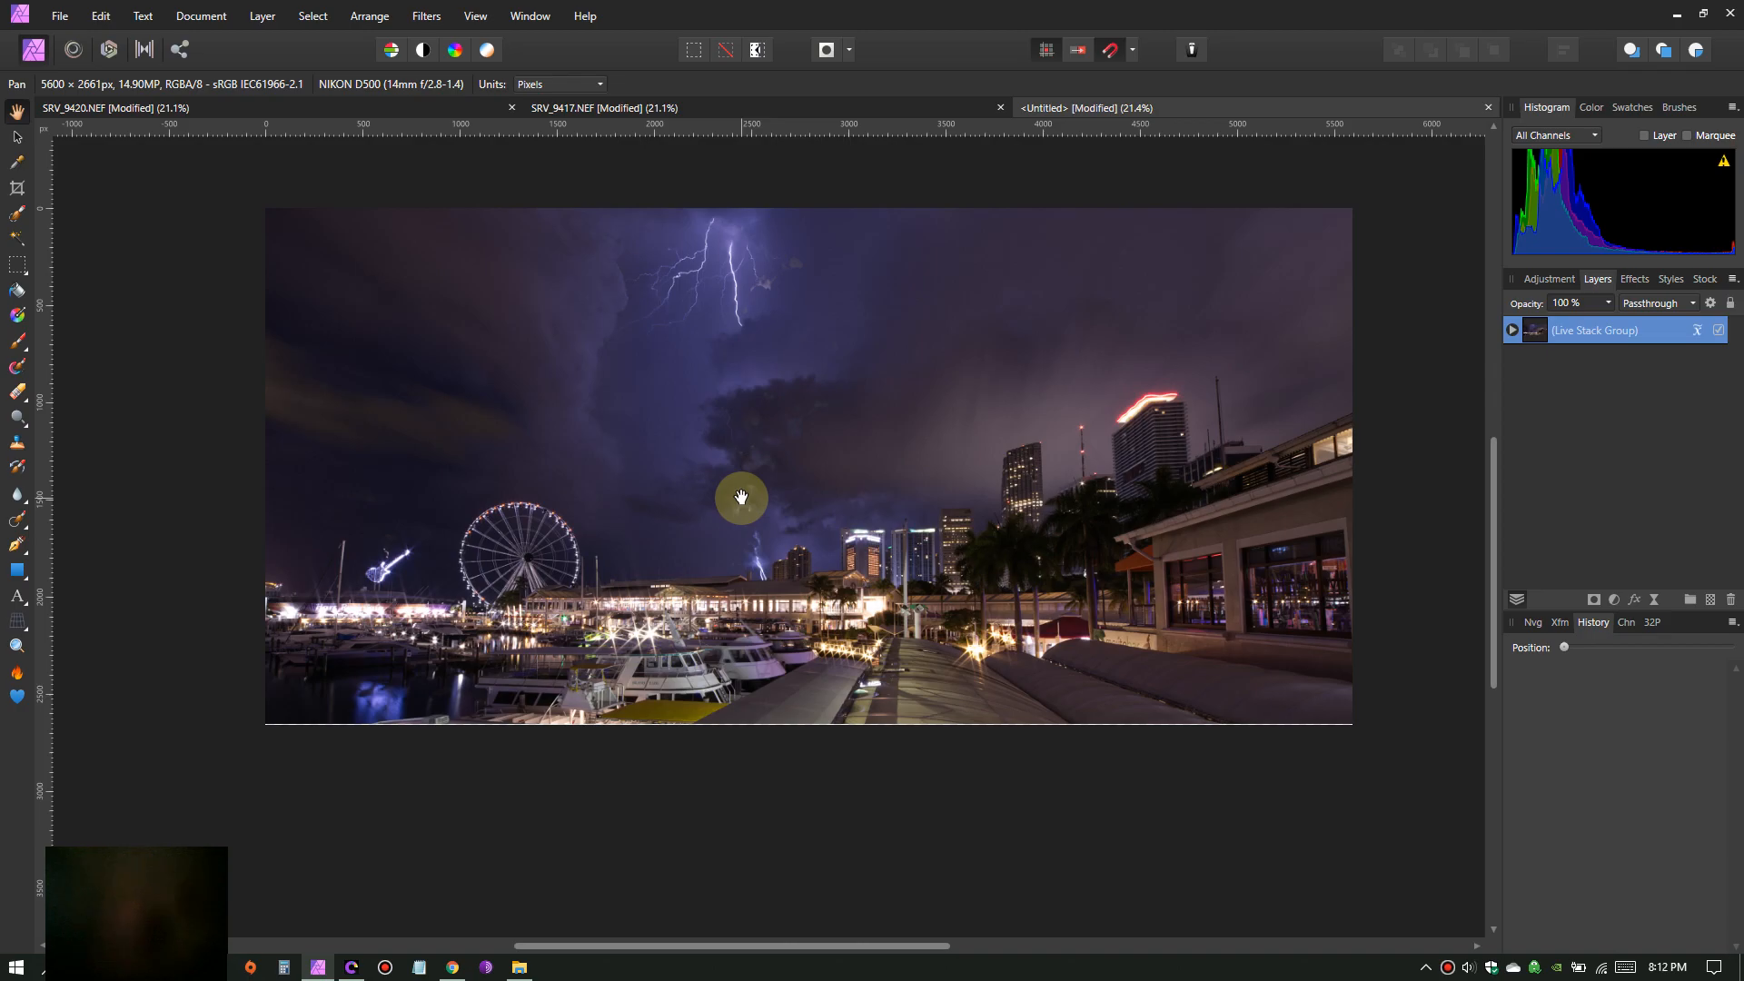
scroll(741, 496, up, 5)
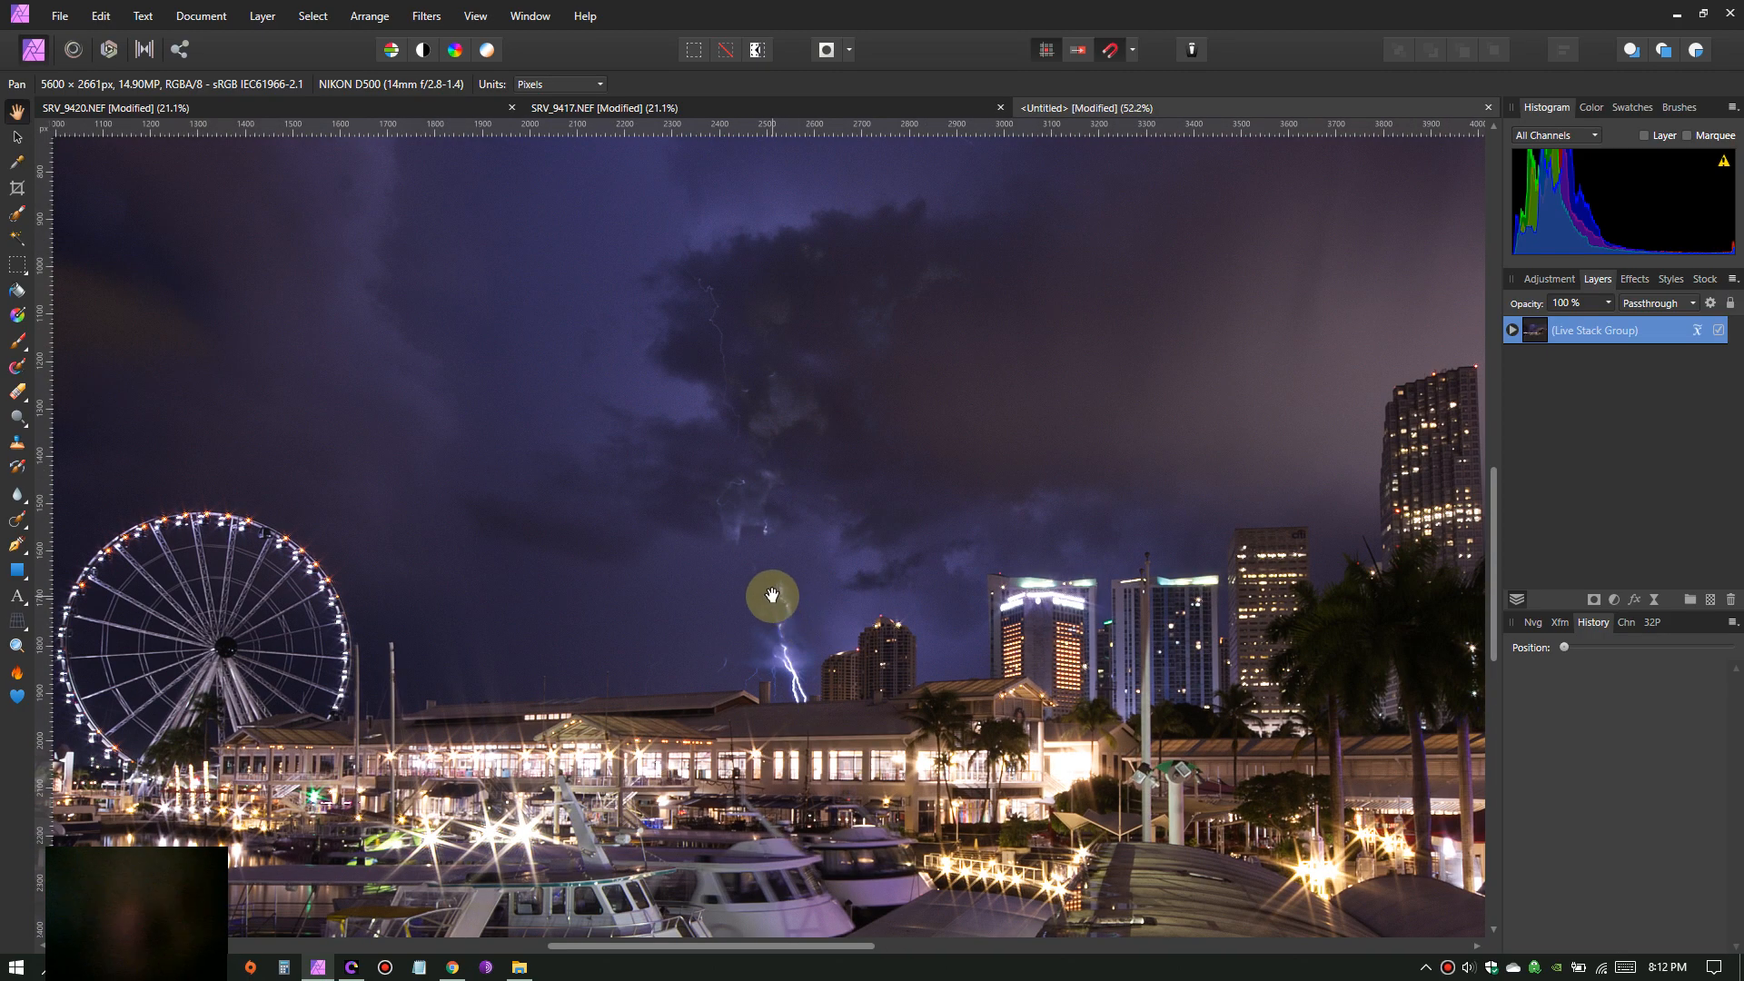
scroll(770, 529, down, 3)
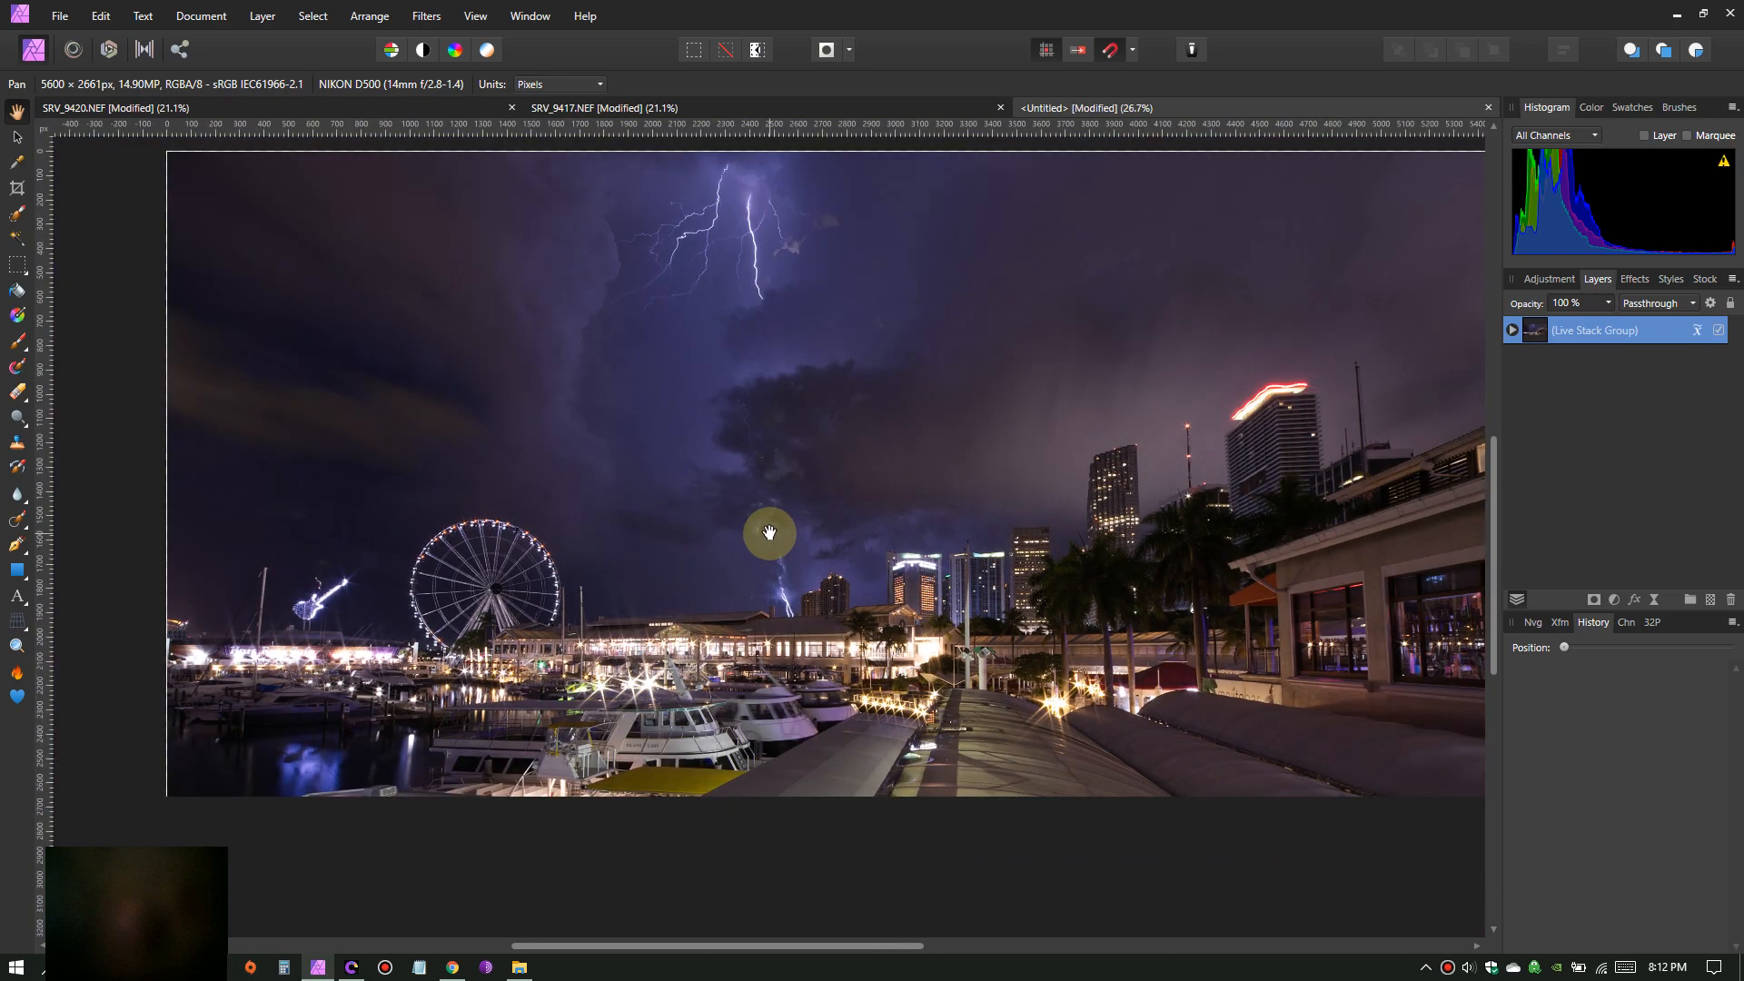
drag(751, 312, 722, 367)
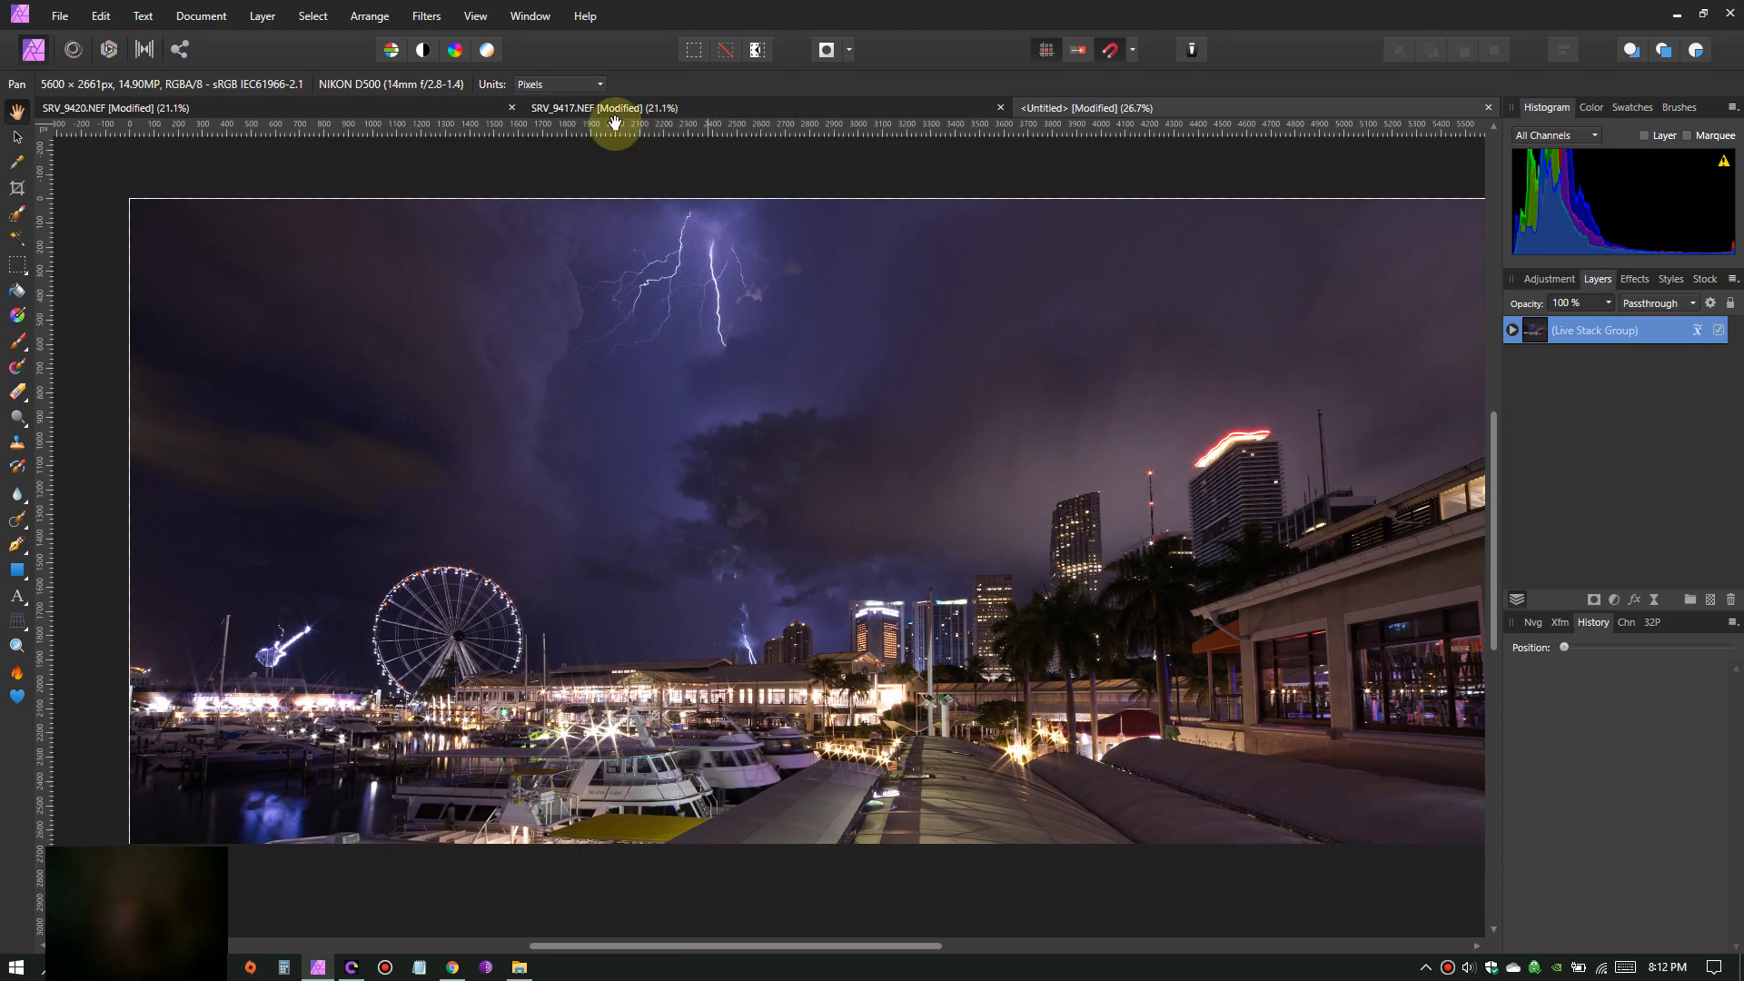
click(416, 111)
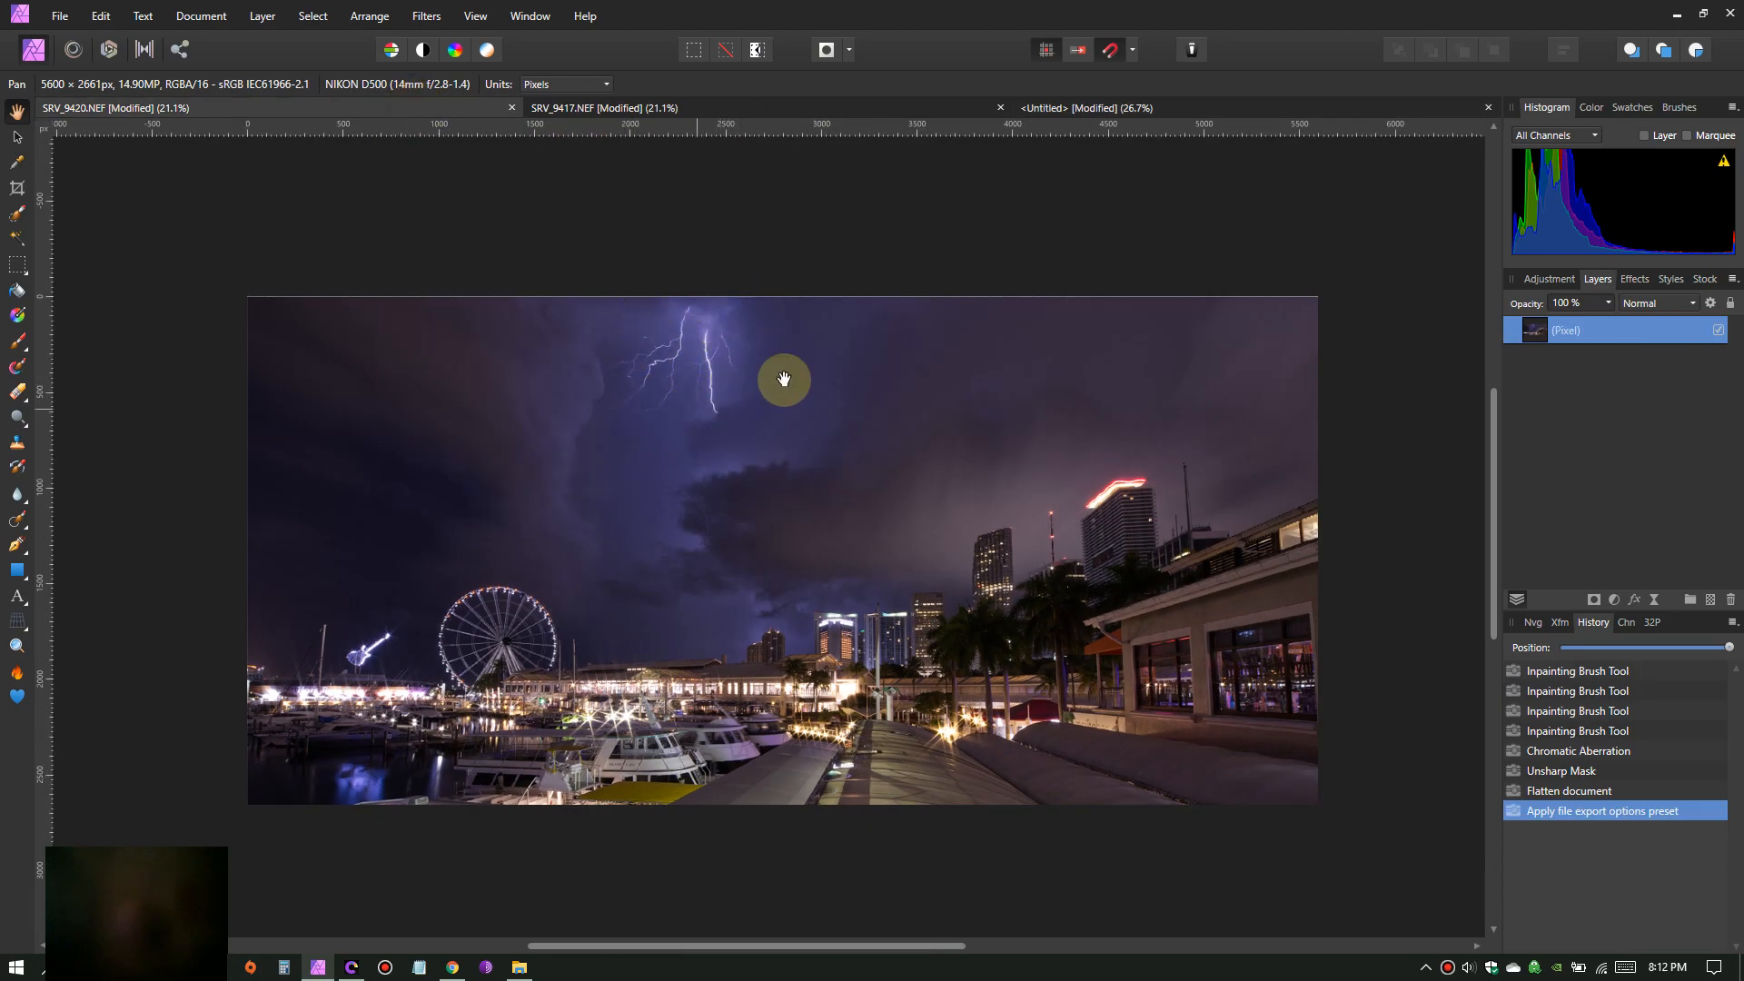
click(800, 113)
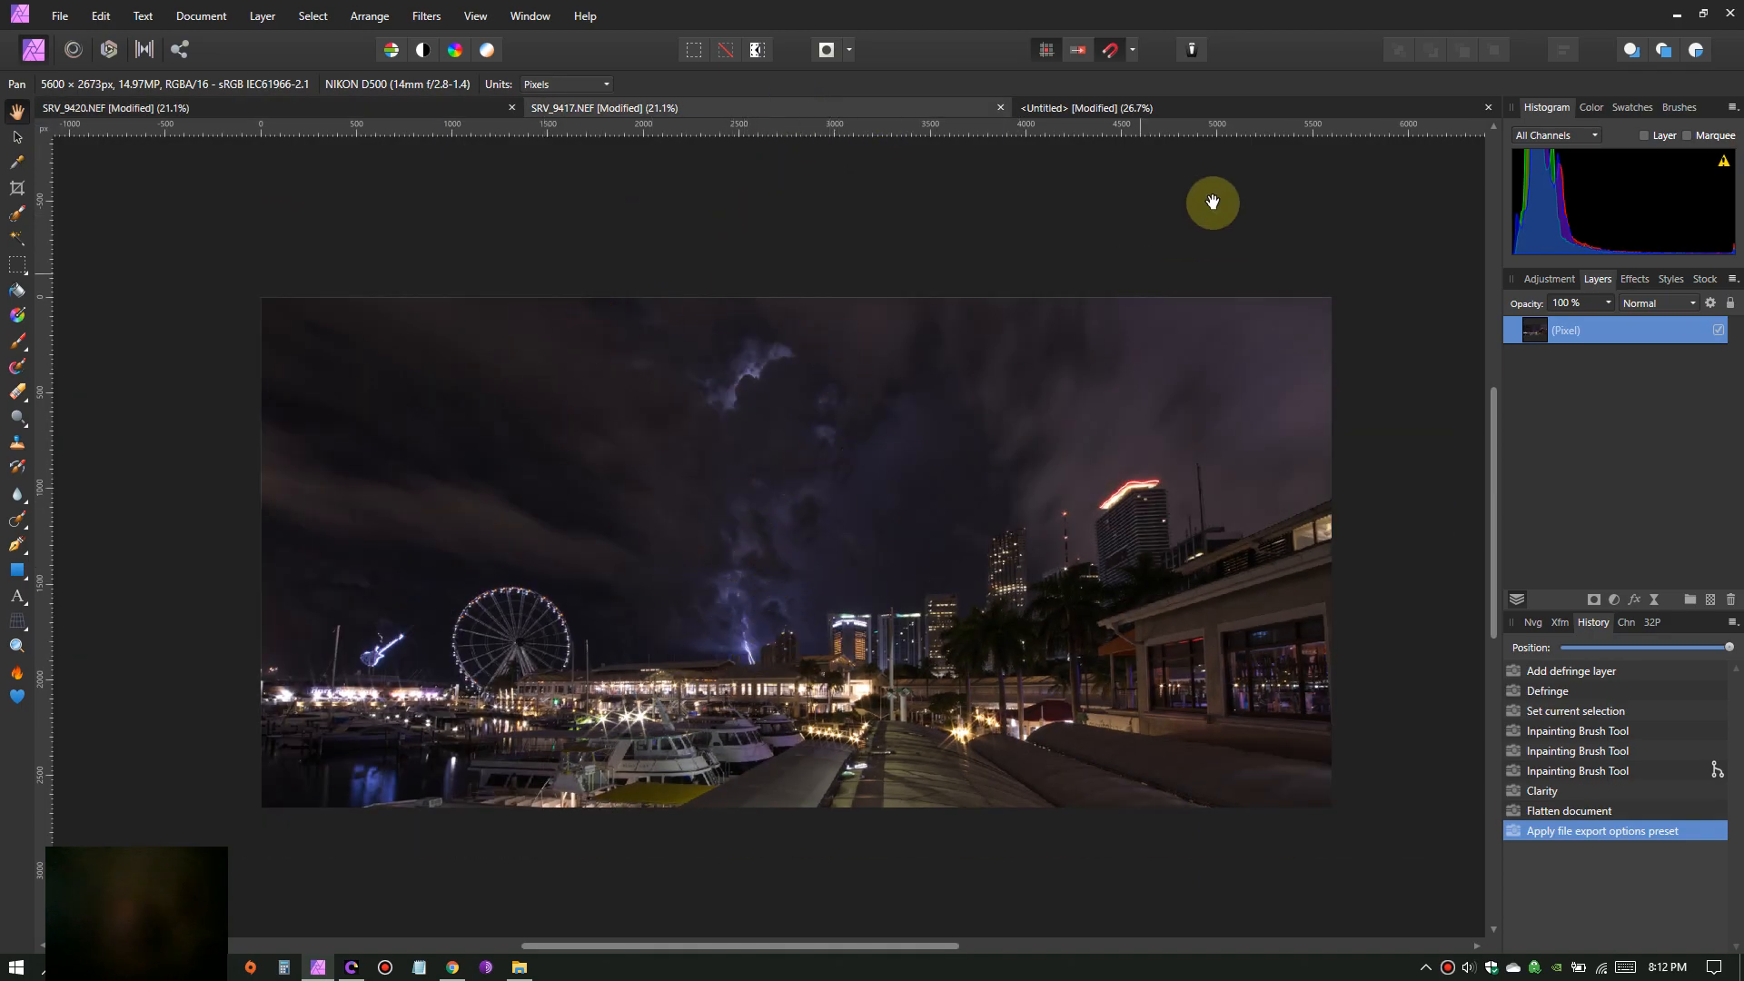
click(1230, 107)
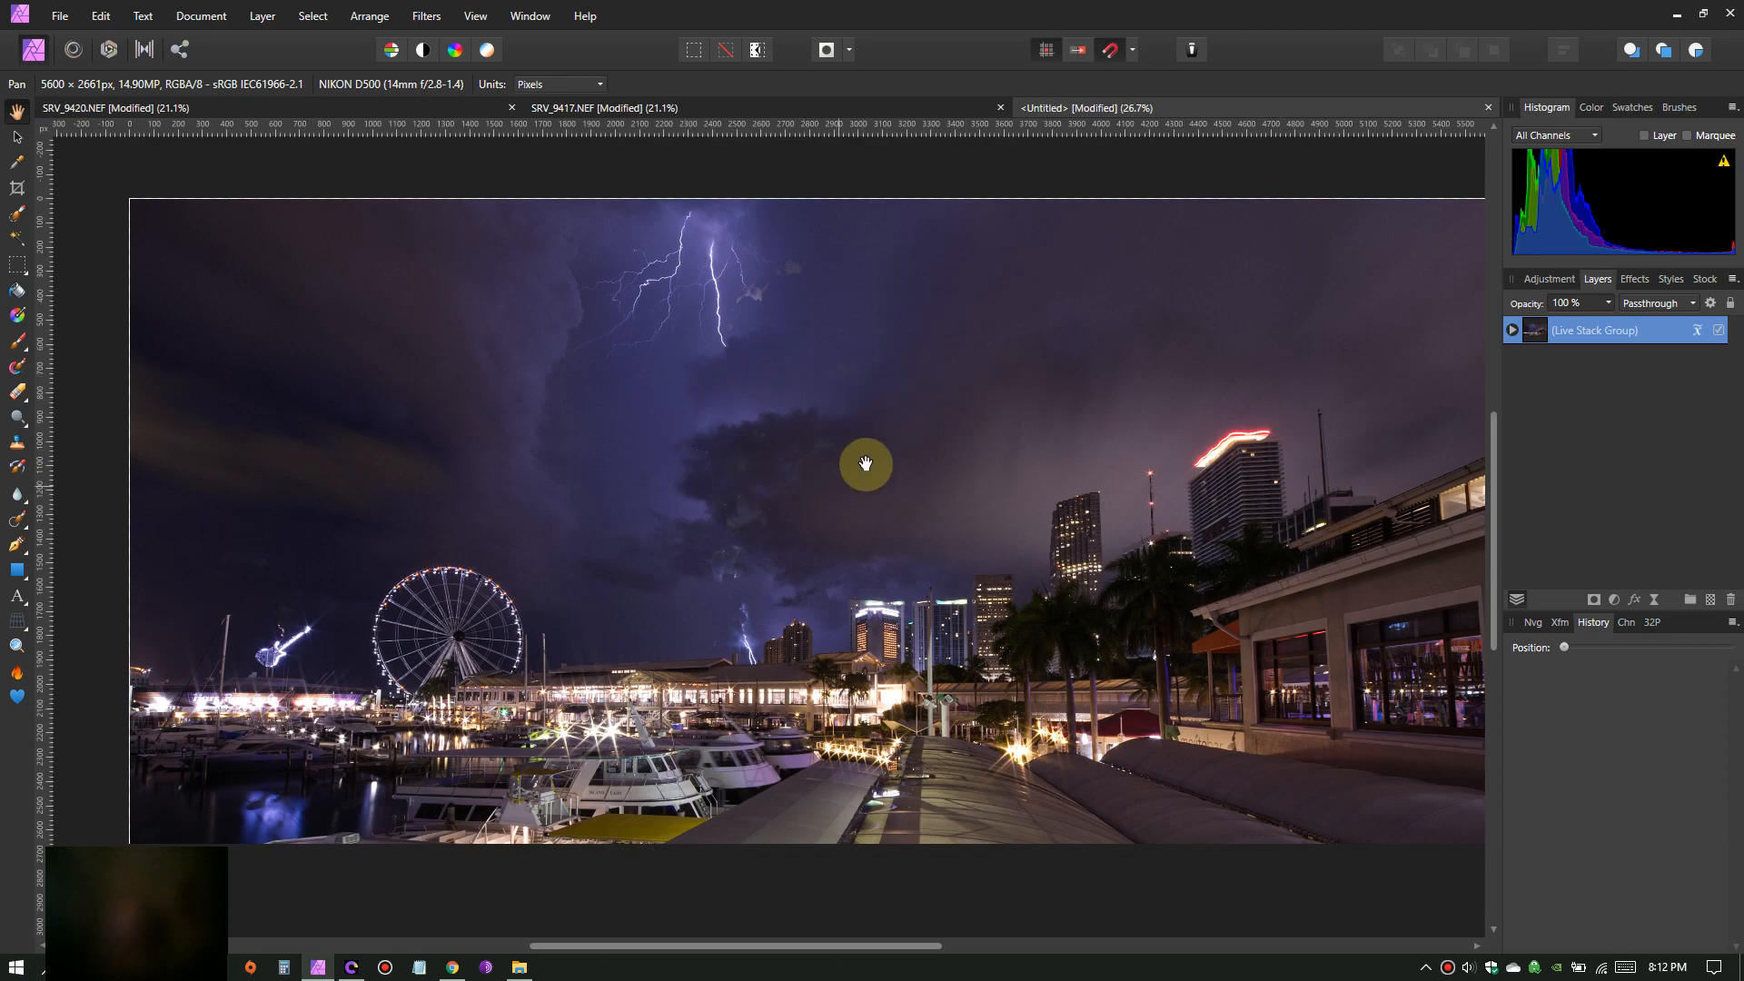
click(828, 115)
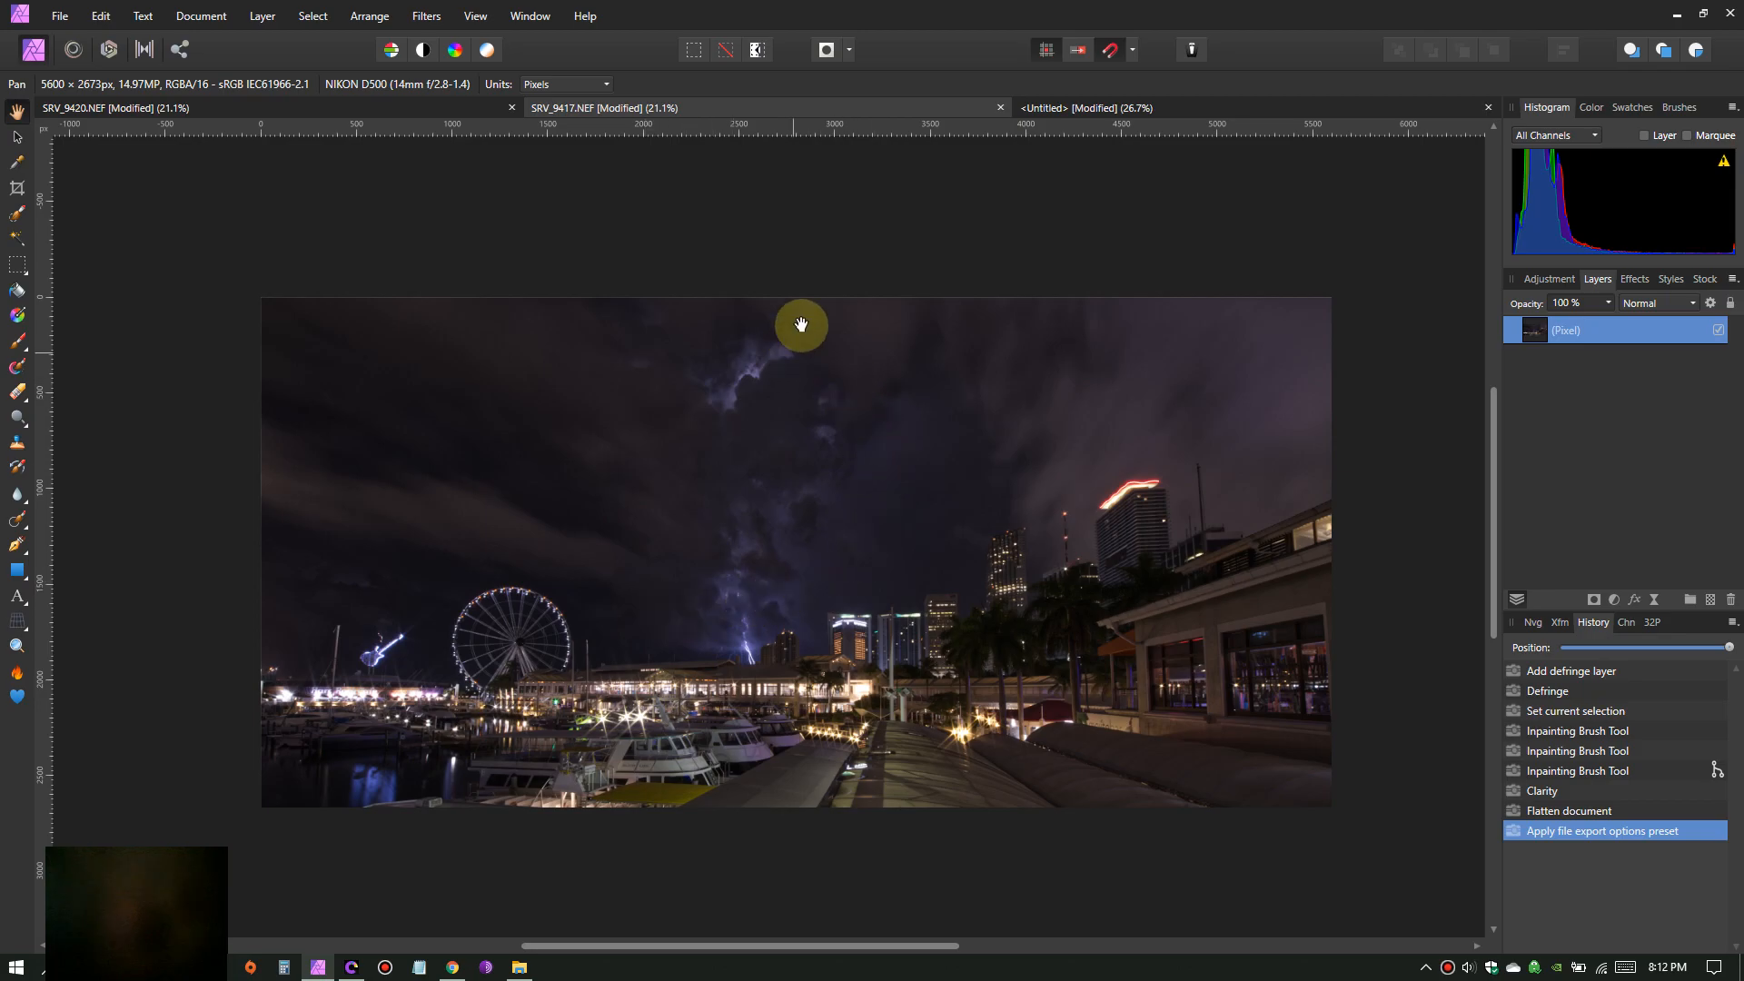
click(1162, 107)
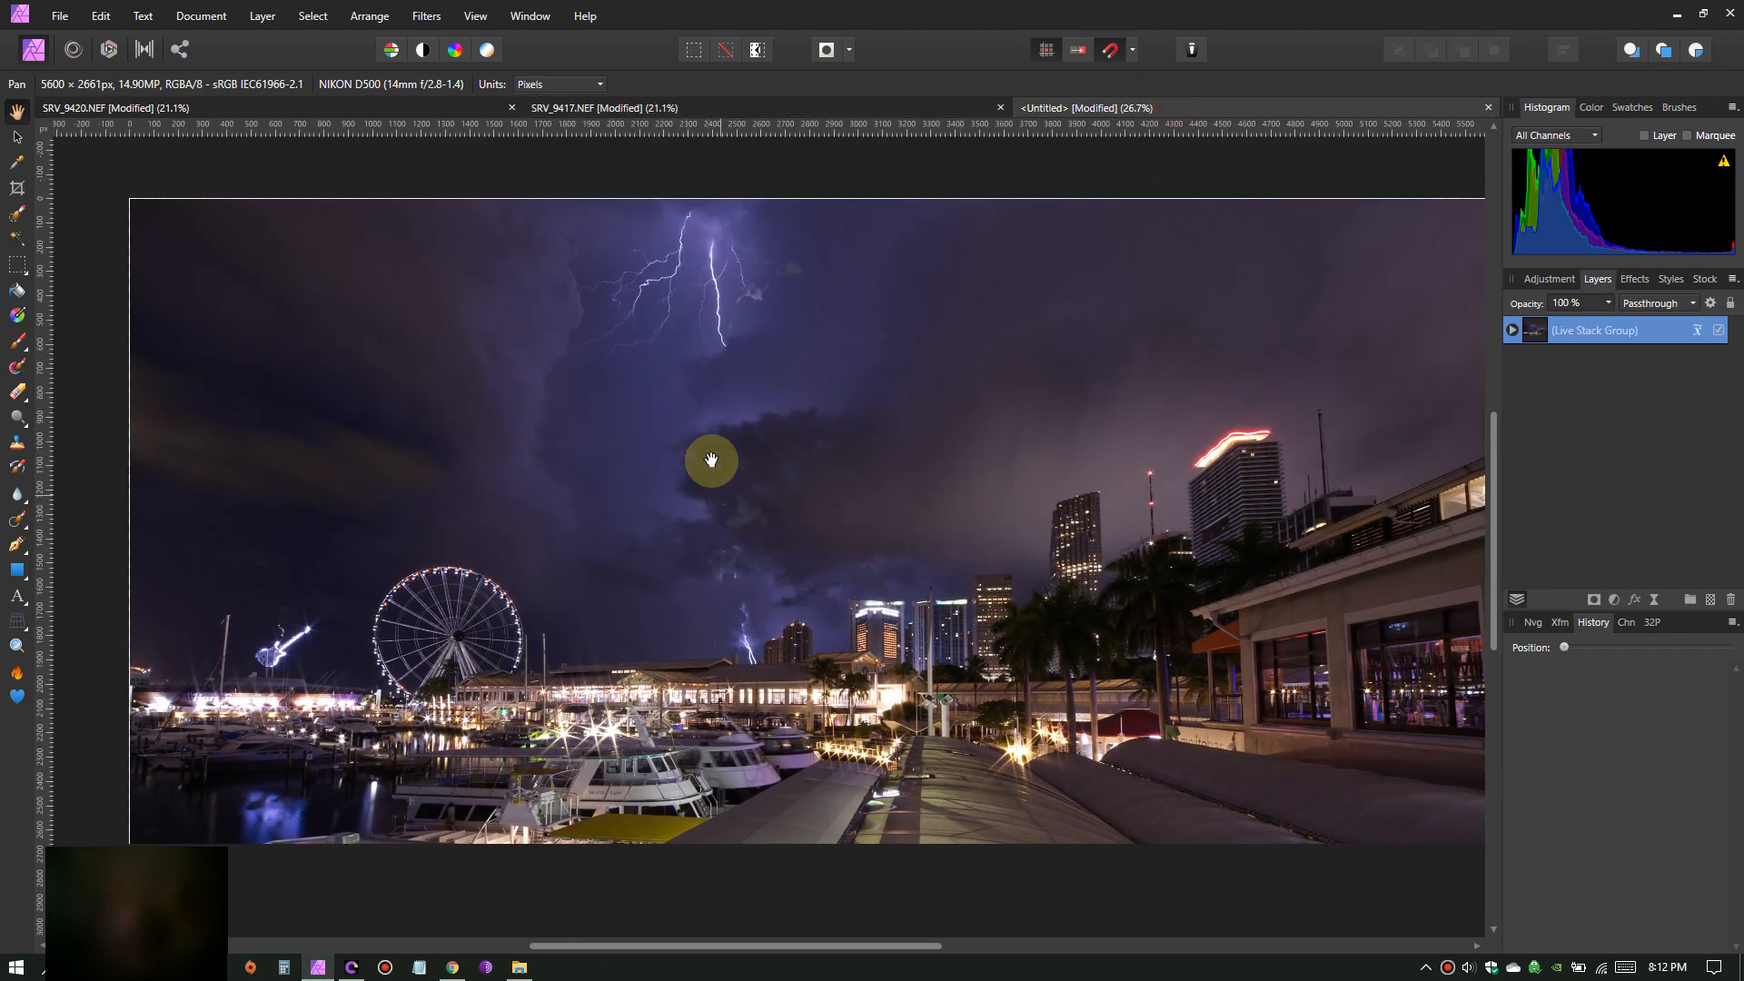
scroll(718, 480, down, 1)
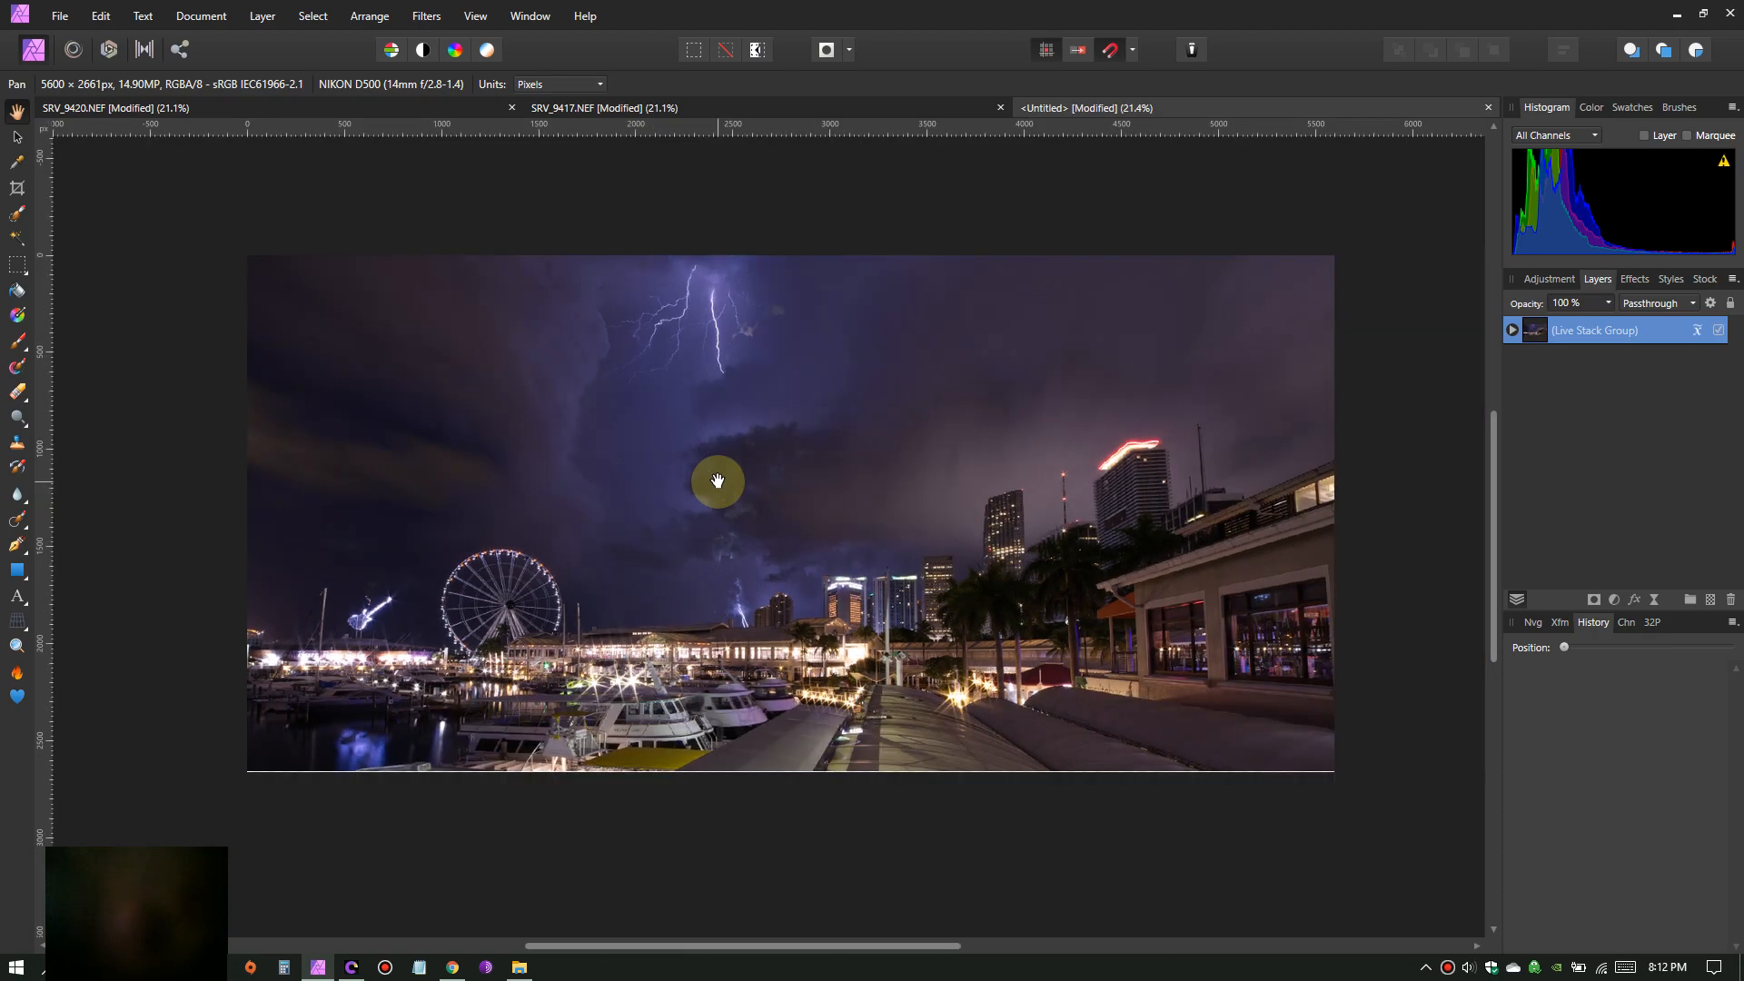
mouse_move(721, 480)
mouse_down()
mouse_move(739, 478)
mouse_move(720, 471)
mouse_up()
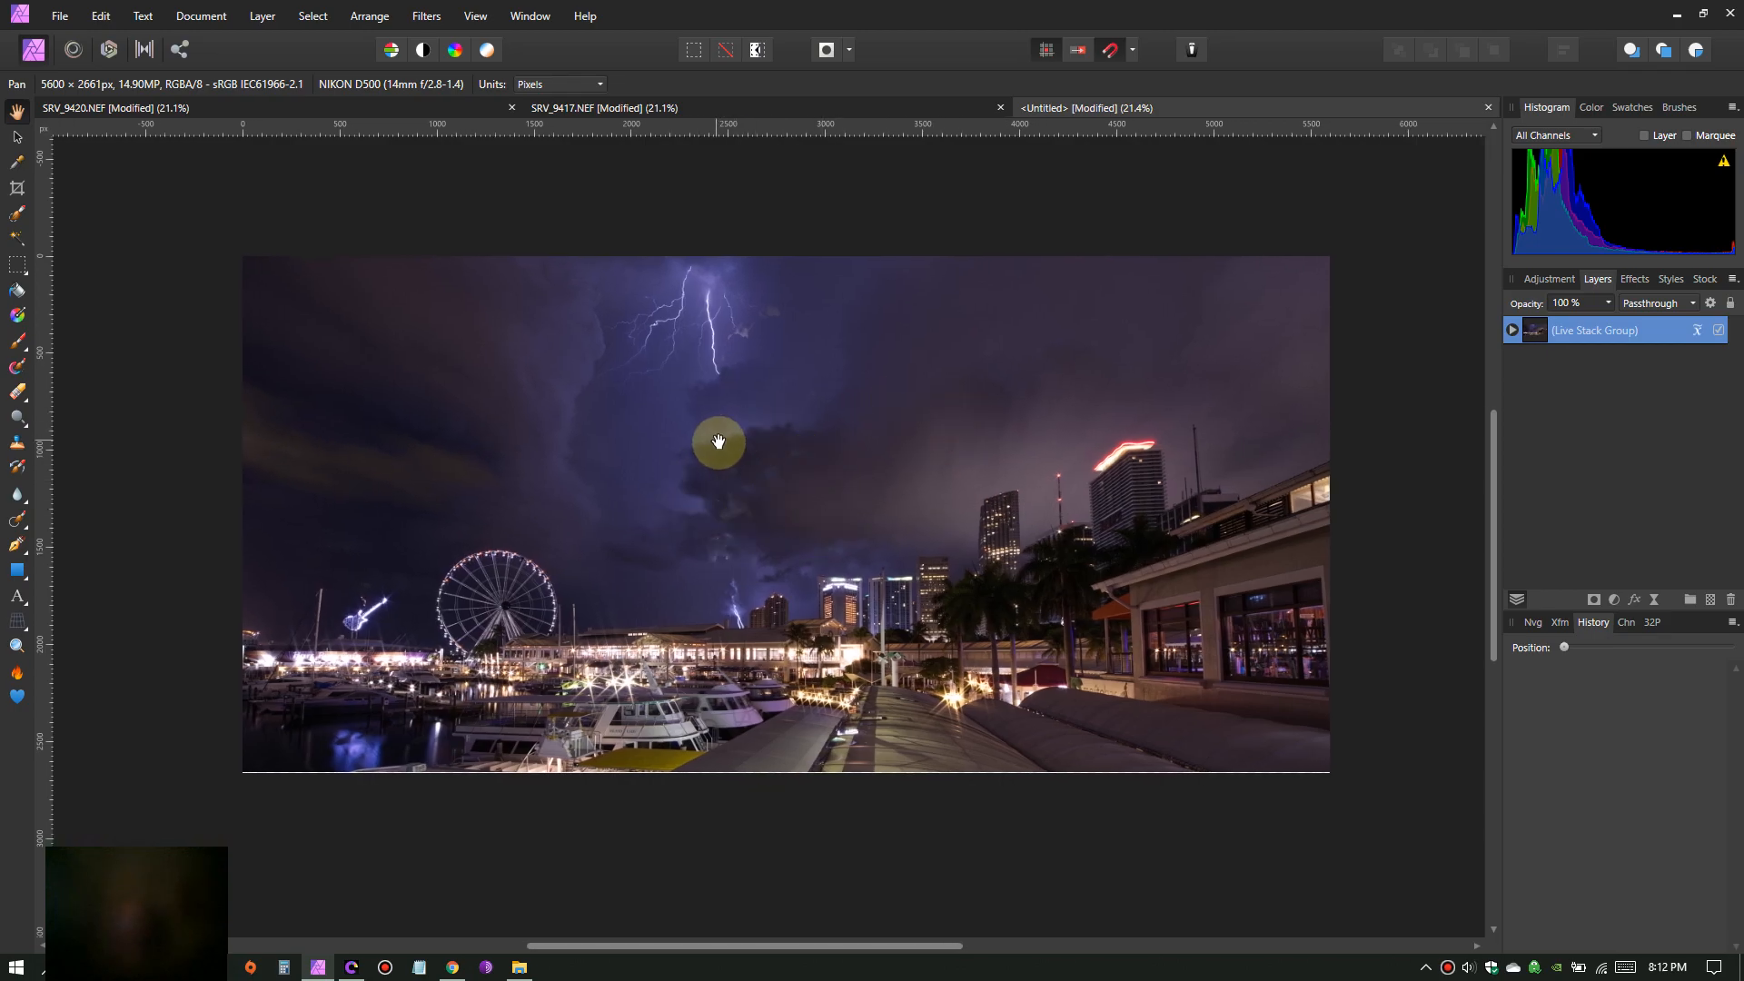
Add an HSL adjustment layer and move its settings clear of the photo.
click(1615, 600)
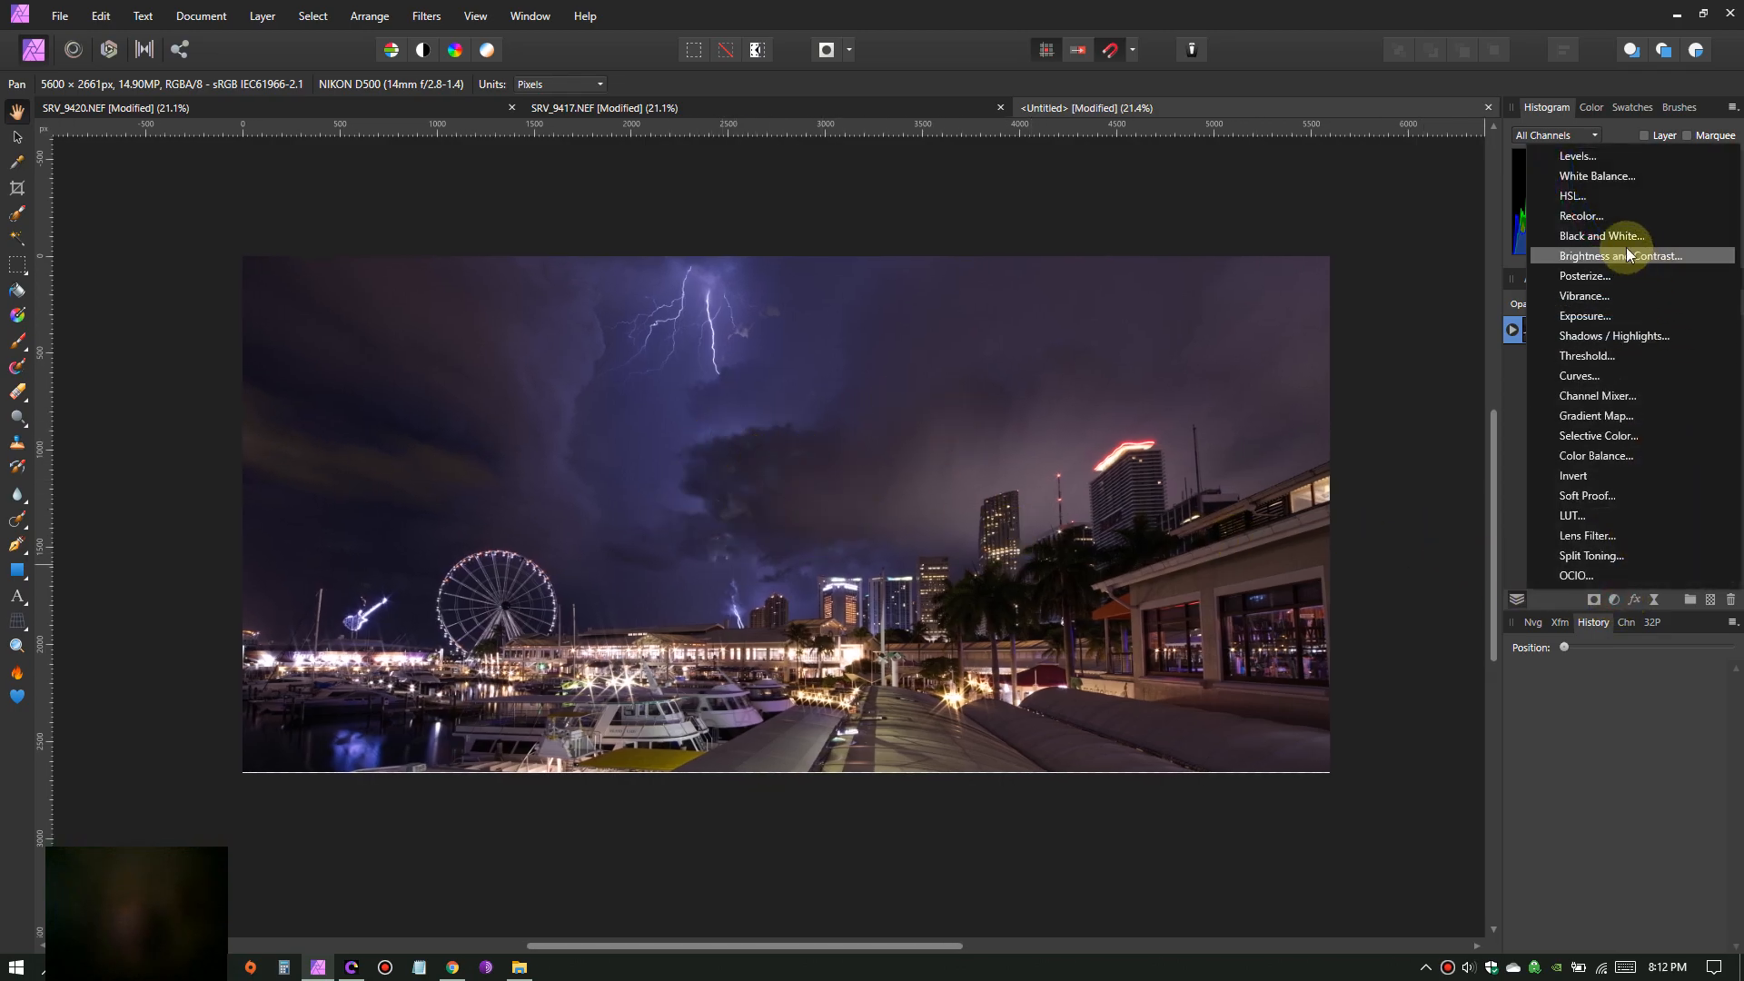
click(1611, 196)
drag(1410, 519, 1666, 247)
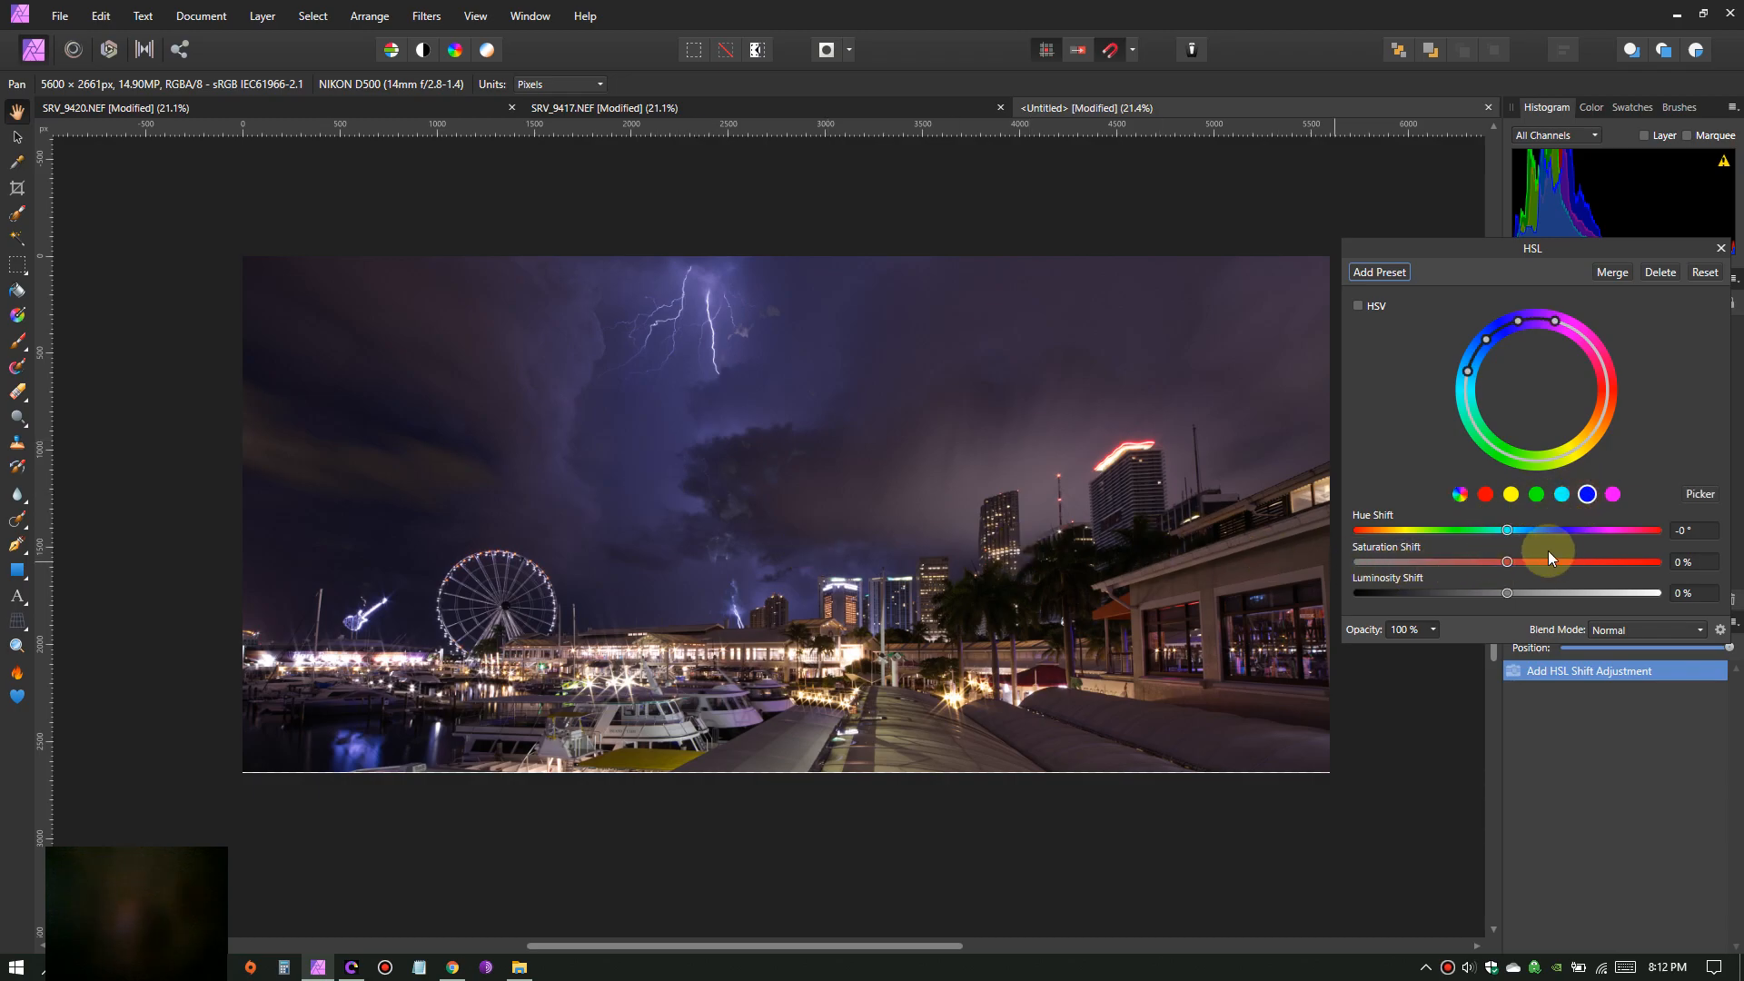
Desaturate the blue range, settling on a -53% saturation shift.
drag(1505, 563, 1486, 562)
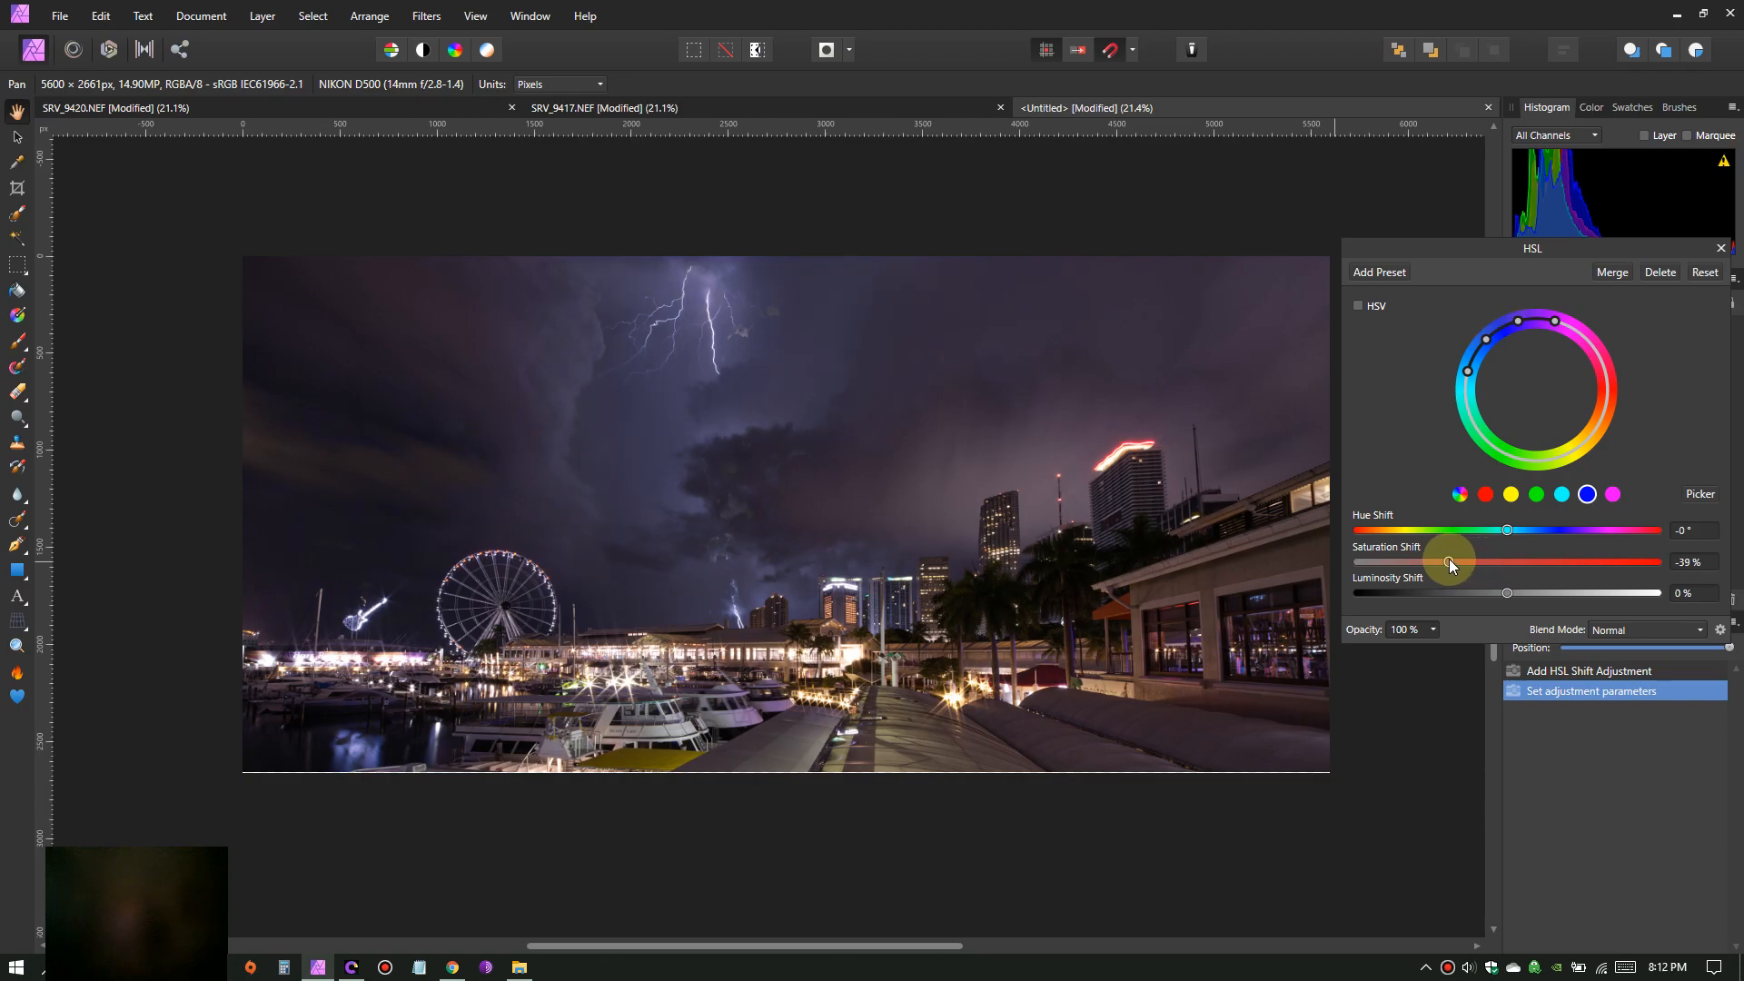
mouse_move(1473, 562)
mouse_down()
mouse_move(1446, 562)
mouse_move(1520, 558)
mouse_move(1443, 563)
mouse_move(1507, 558)
mouse_up()
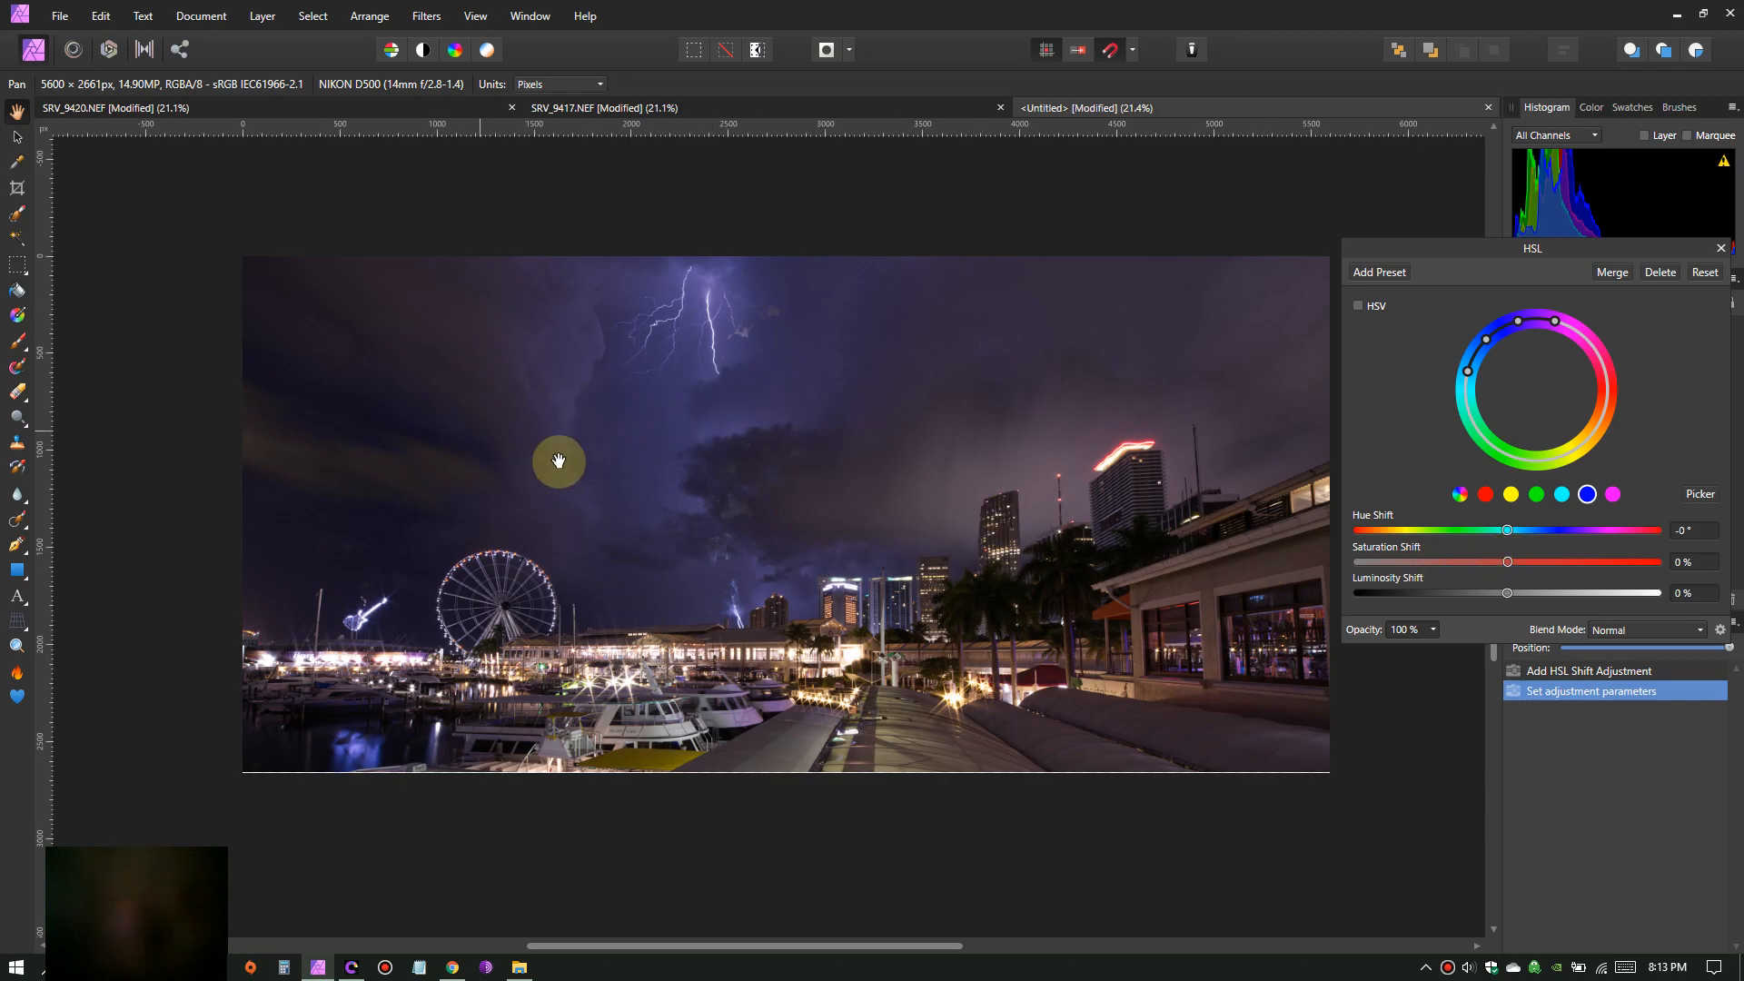
drag(1507, 559, 1430, 602)
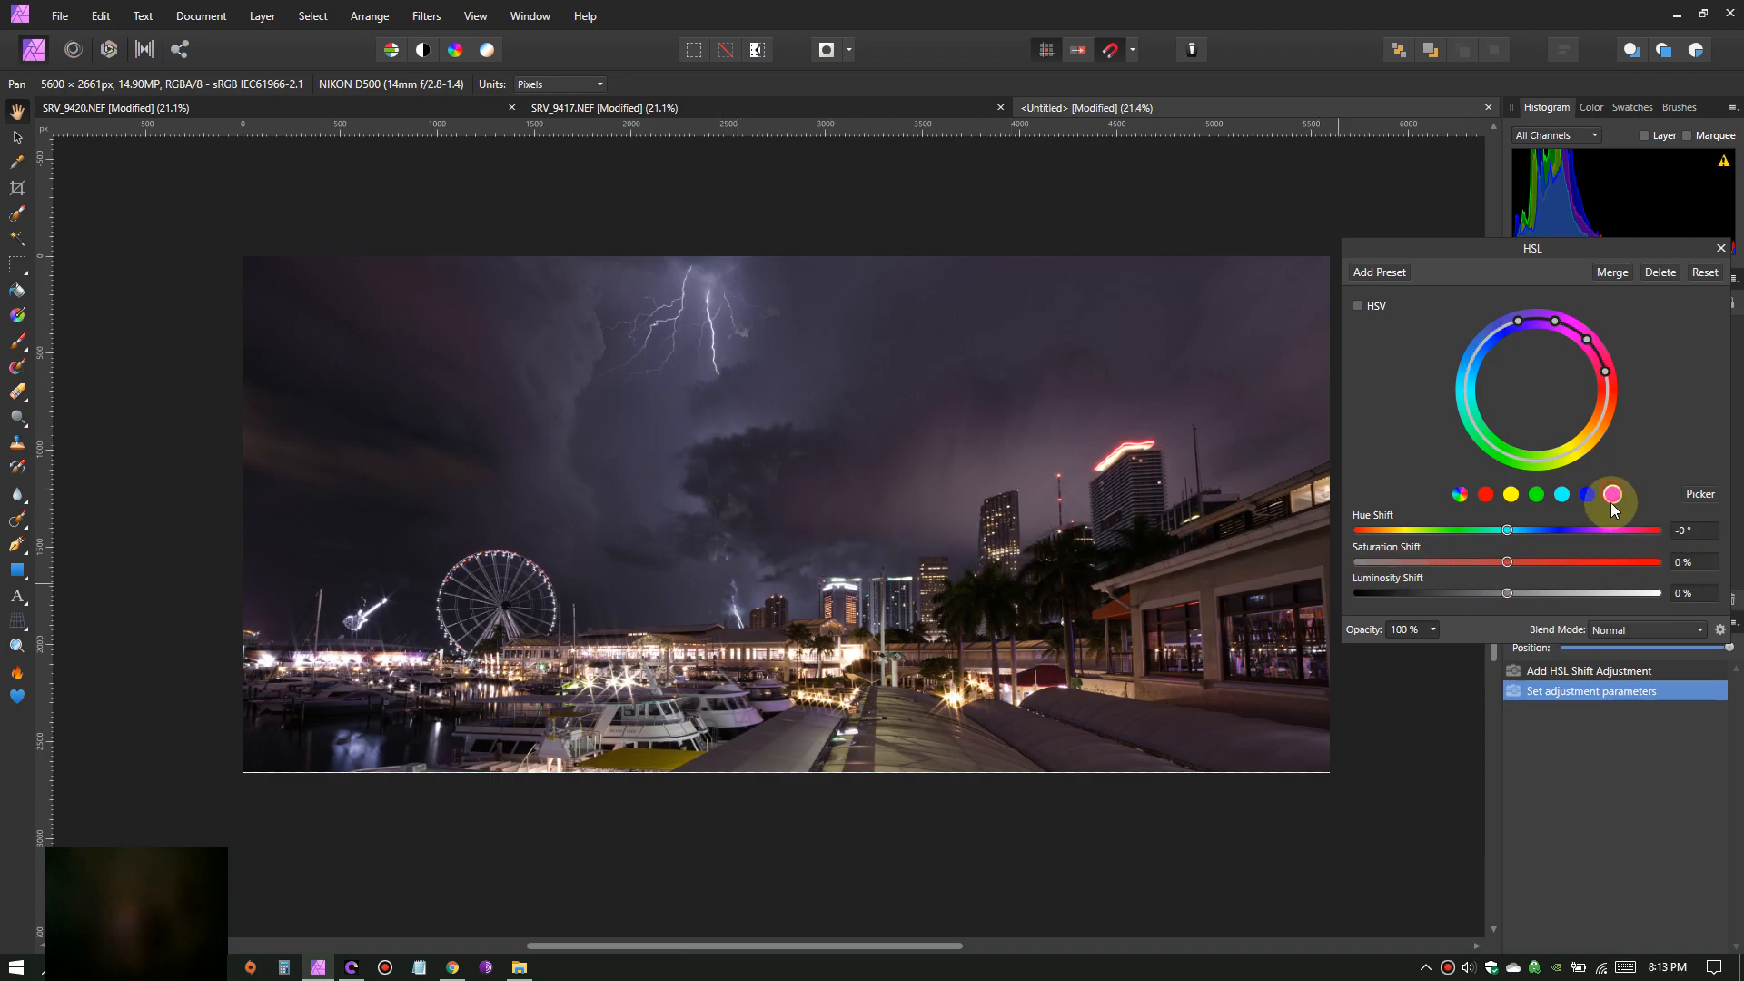
Shift the magenta range saturation to -65%, confirming blue stays at -53%.
drag(1522, 565, 1469, 560)
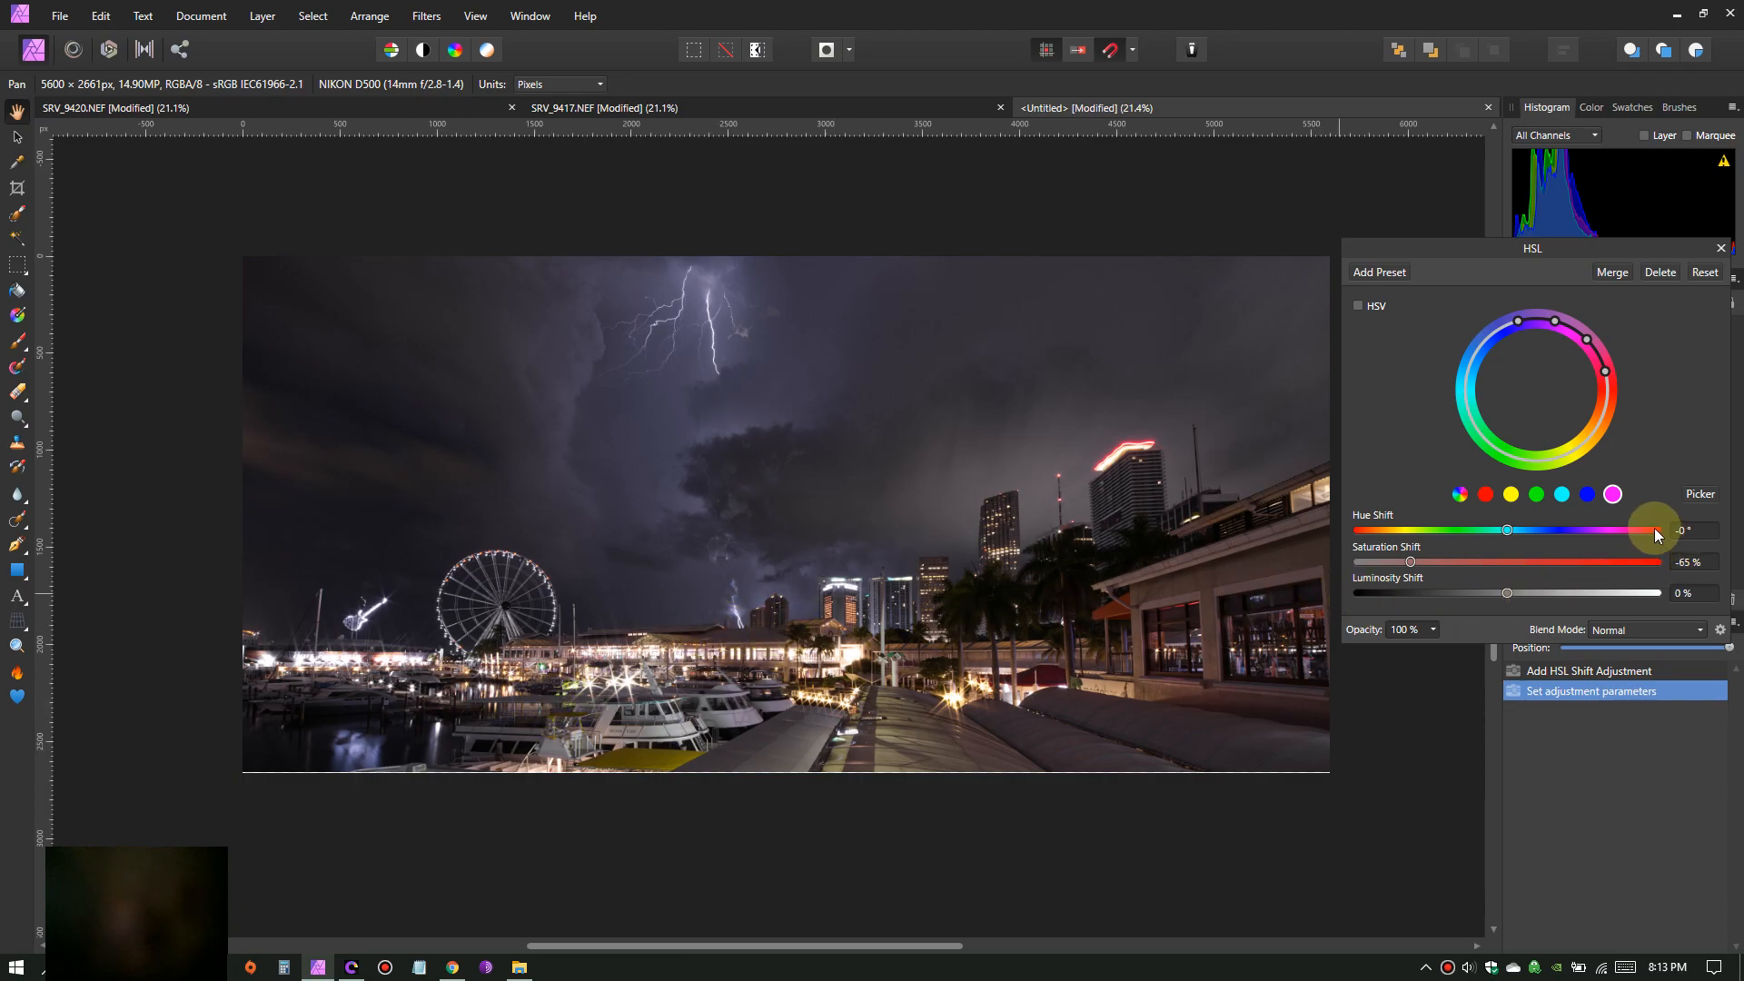
click(1587, 493)
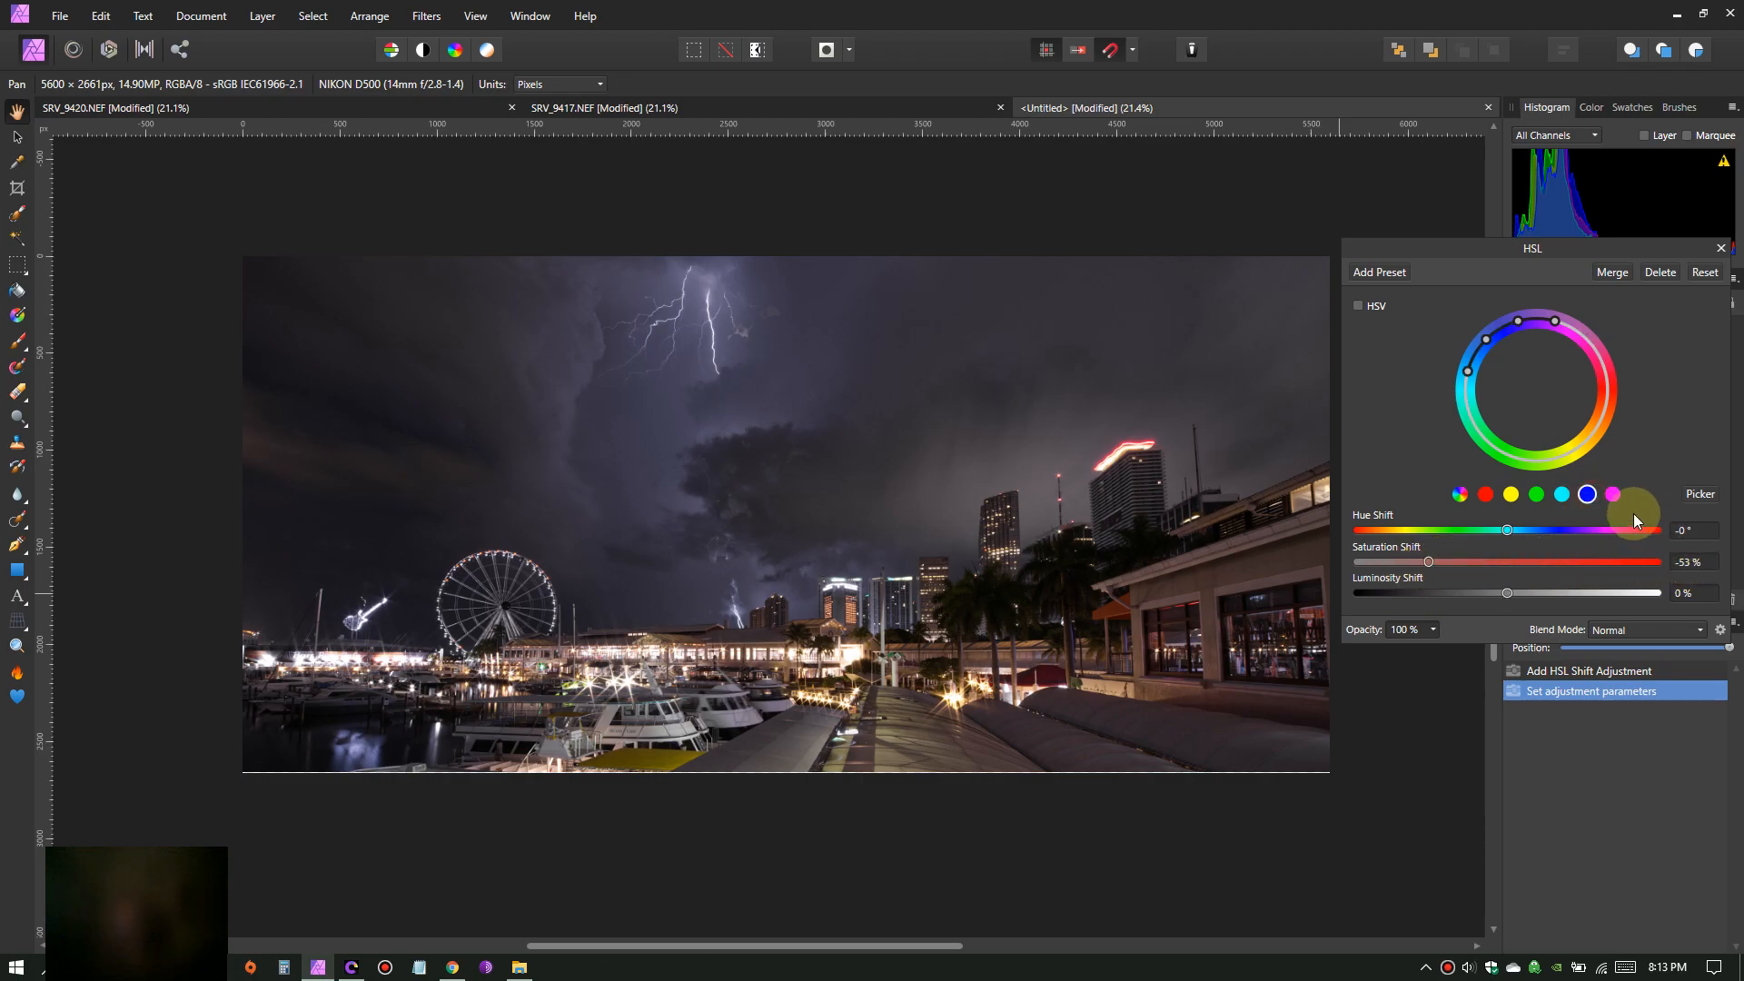
click(1612, 493)
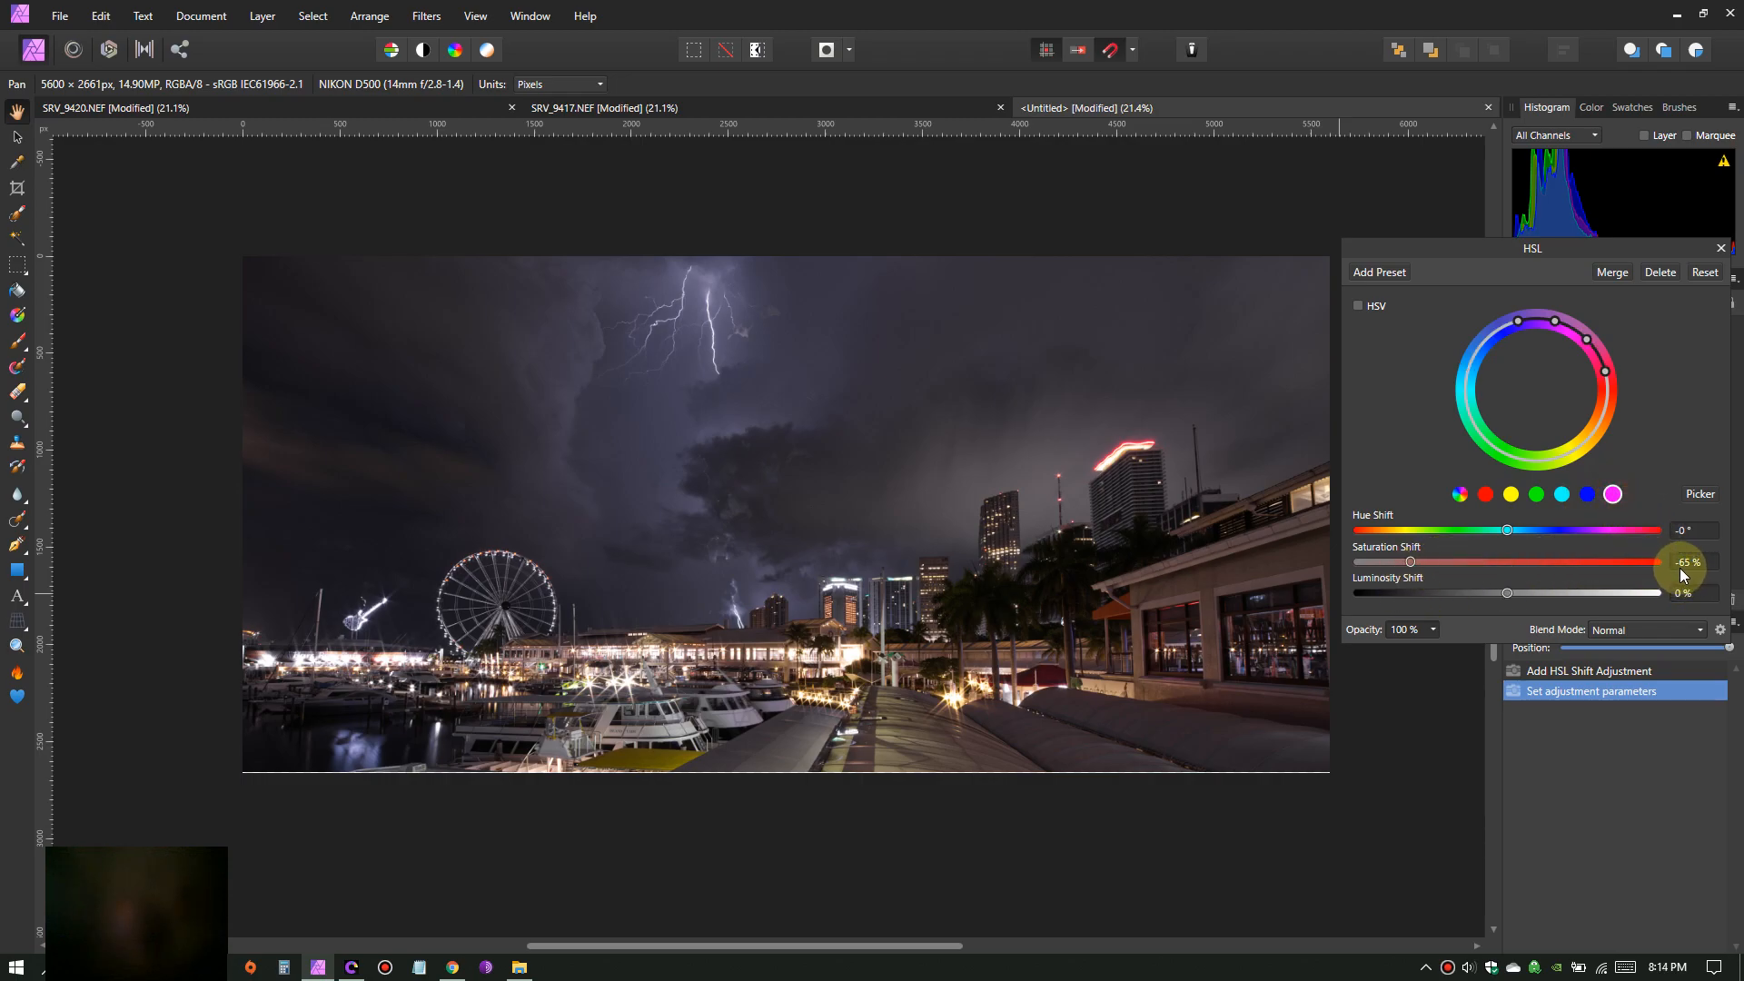
Zoom and pan to inspect the lightning, city towers, marina boats and Ferris wheel.
scroll(576, 552, up, 1)
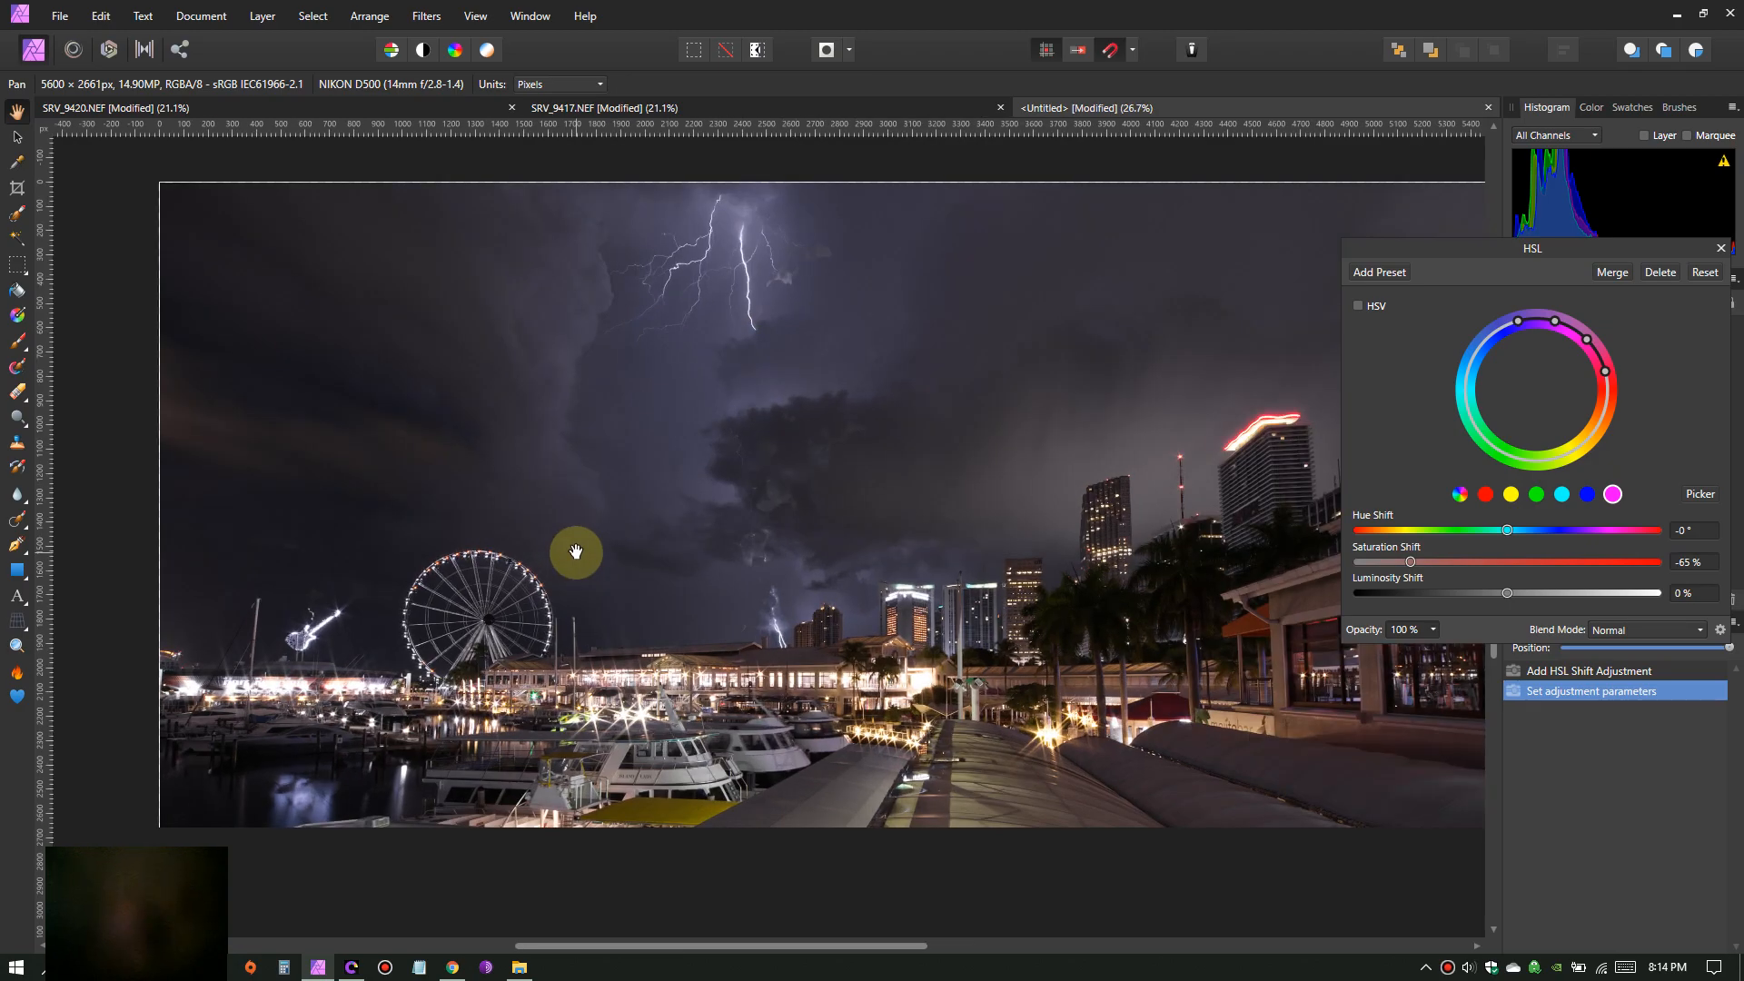
scroll(576, 551, up, 3)
drag(739, 409, 817, 615)
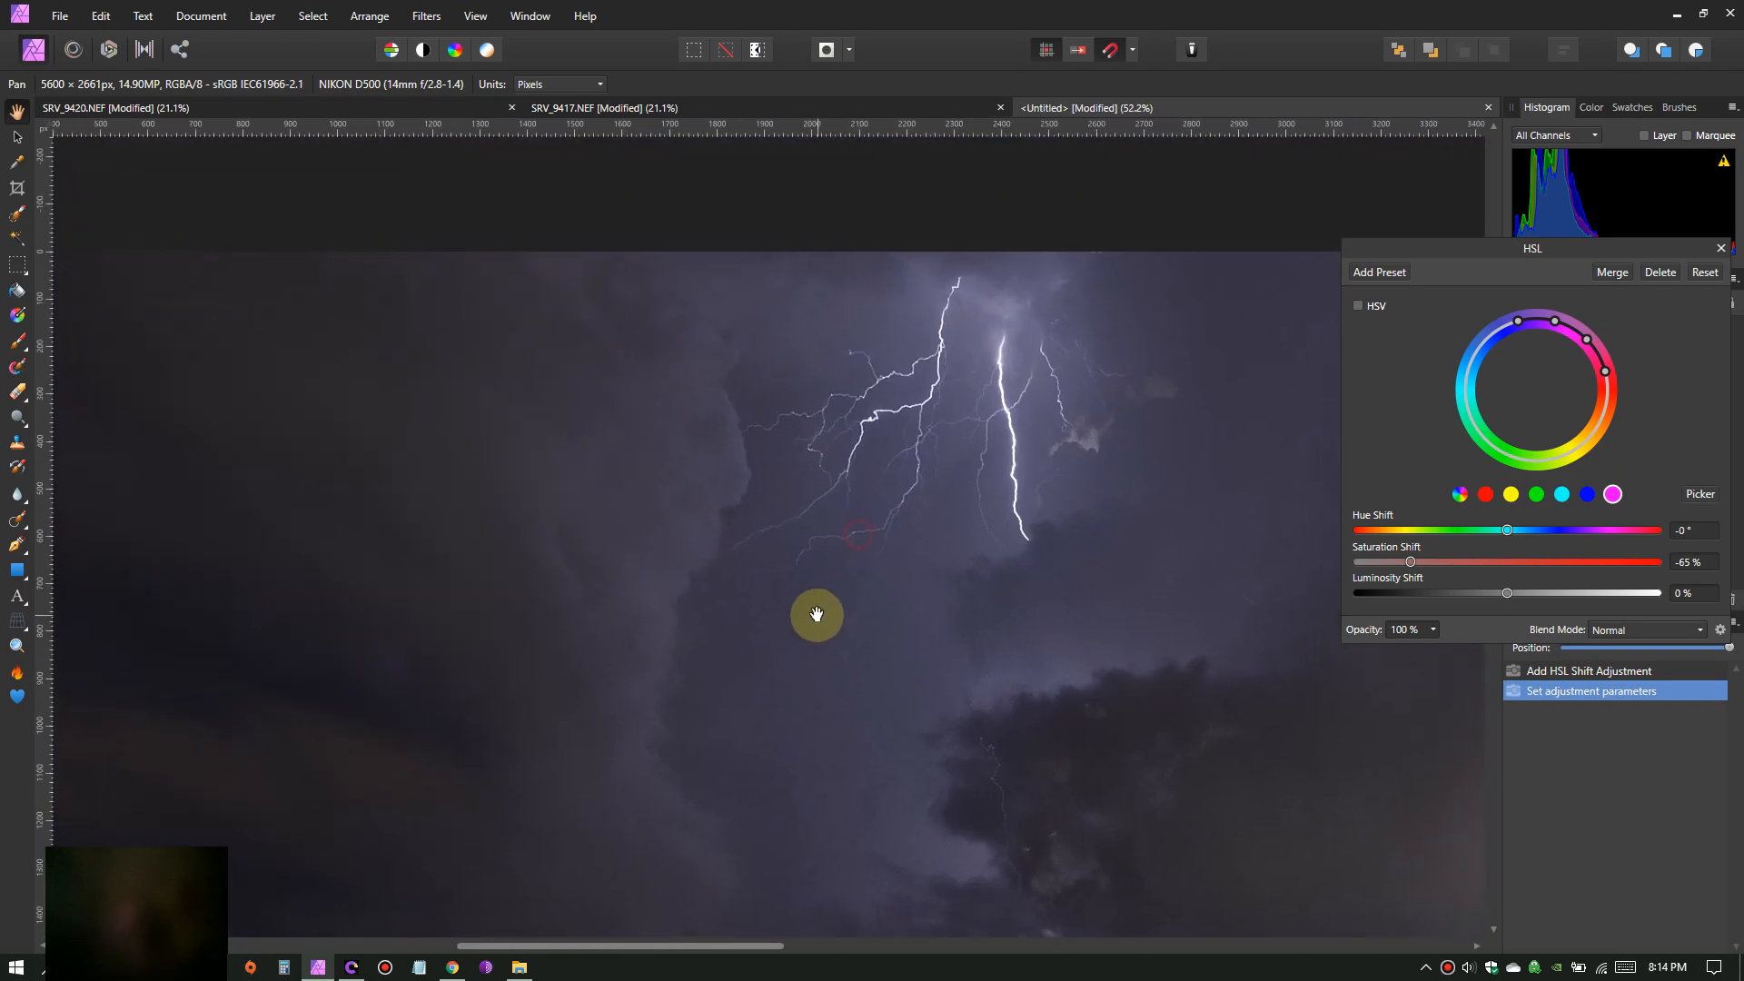
drag(984, 580, 506, 519)
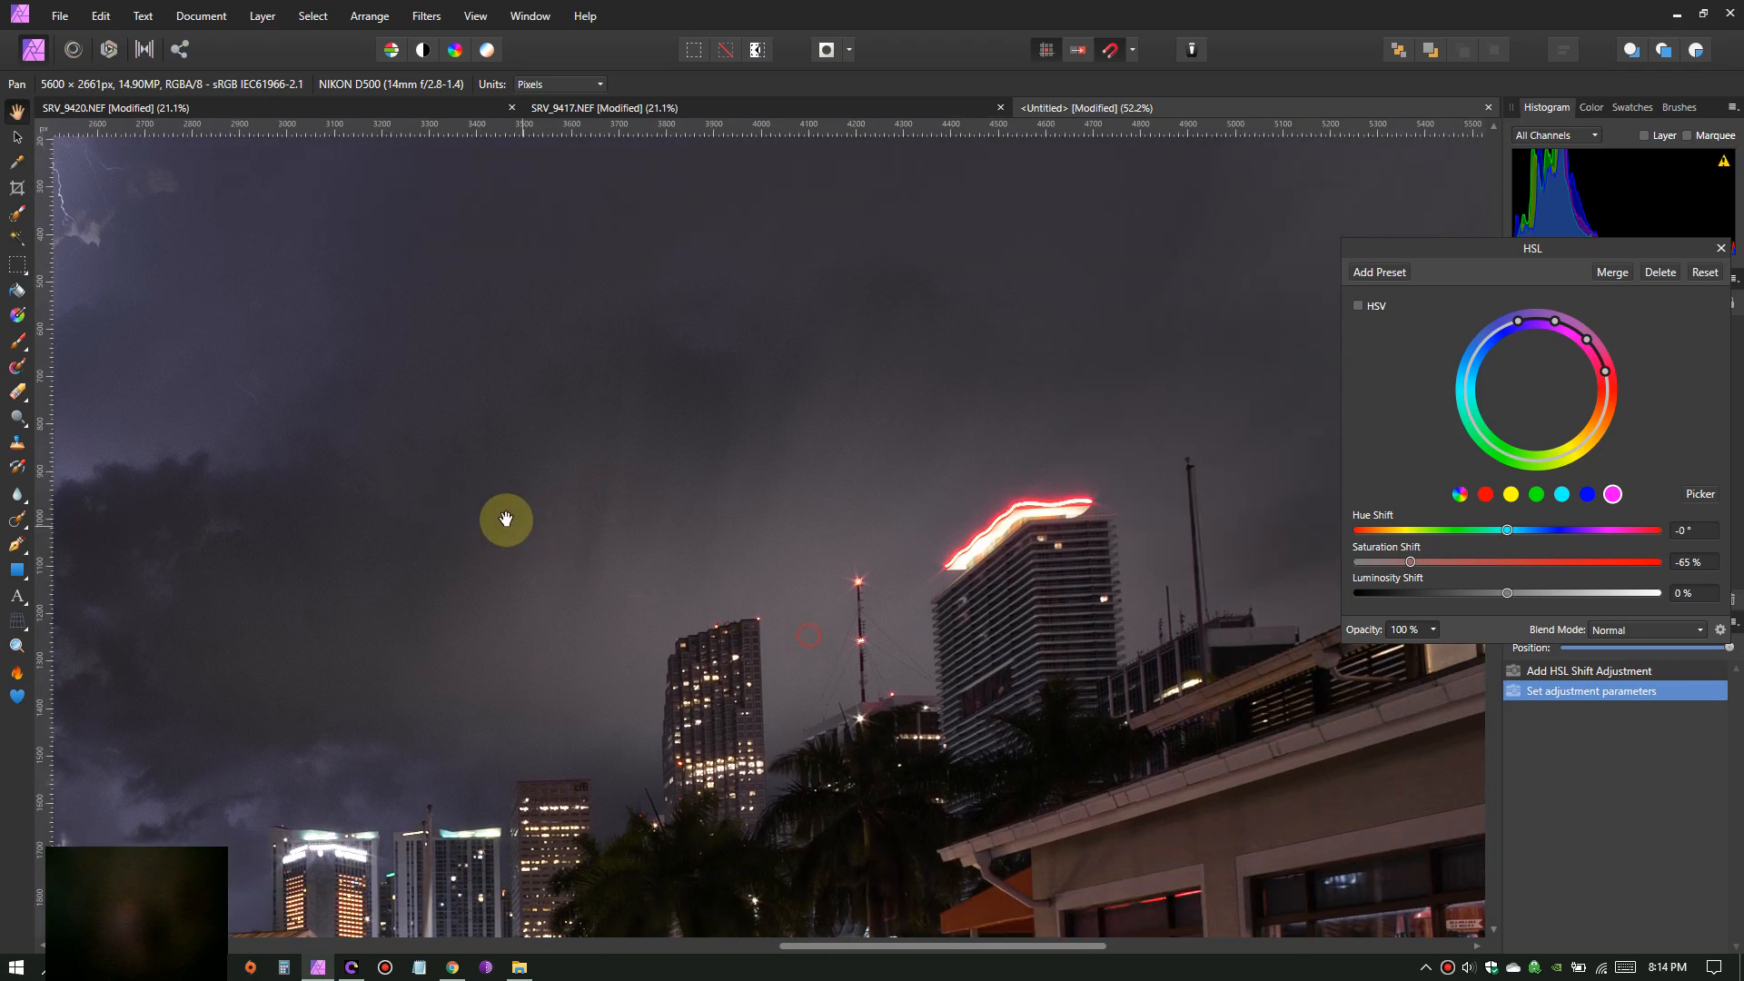
drag(720, 669, 731, 522)
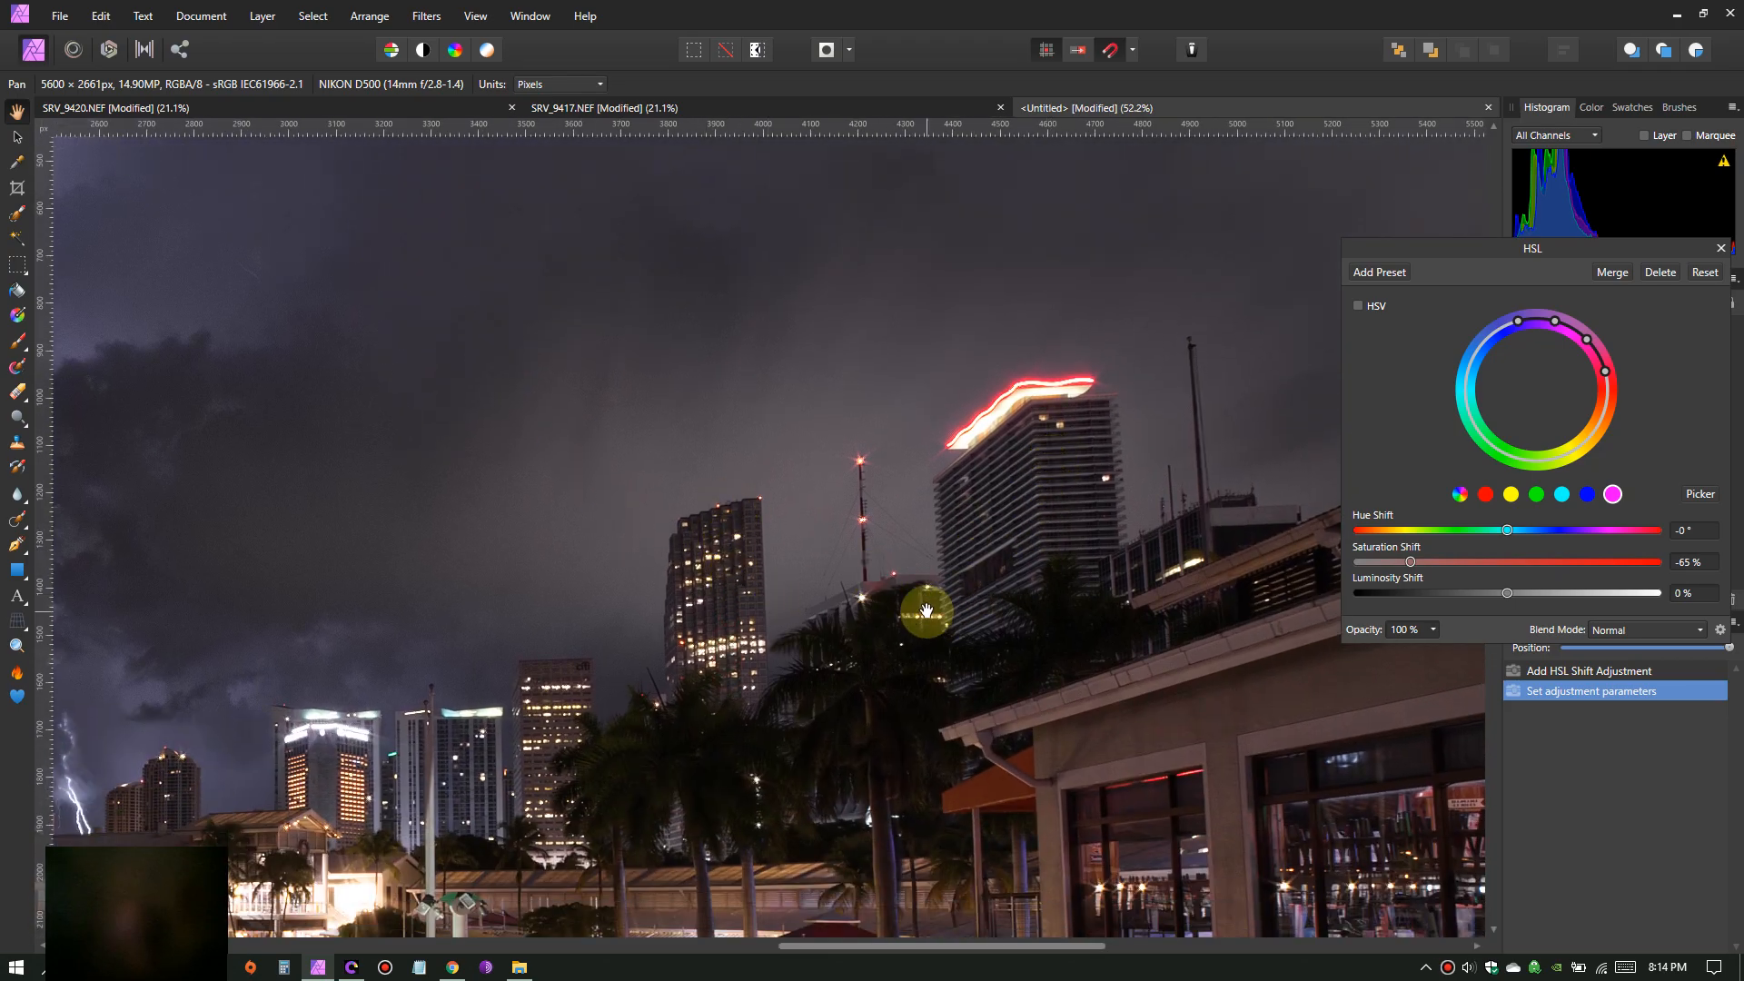
drag(735, 591, 704, 427)
drag(717, 712, 936, 689)
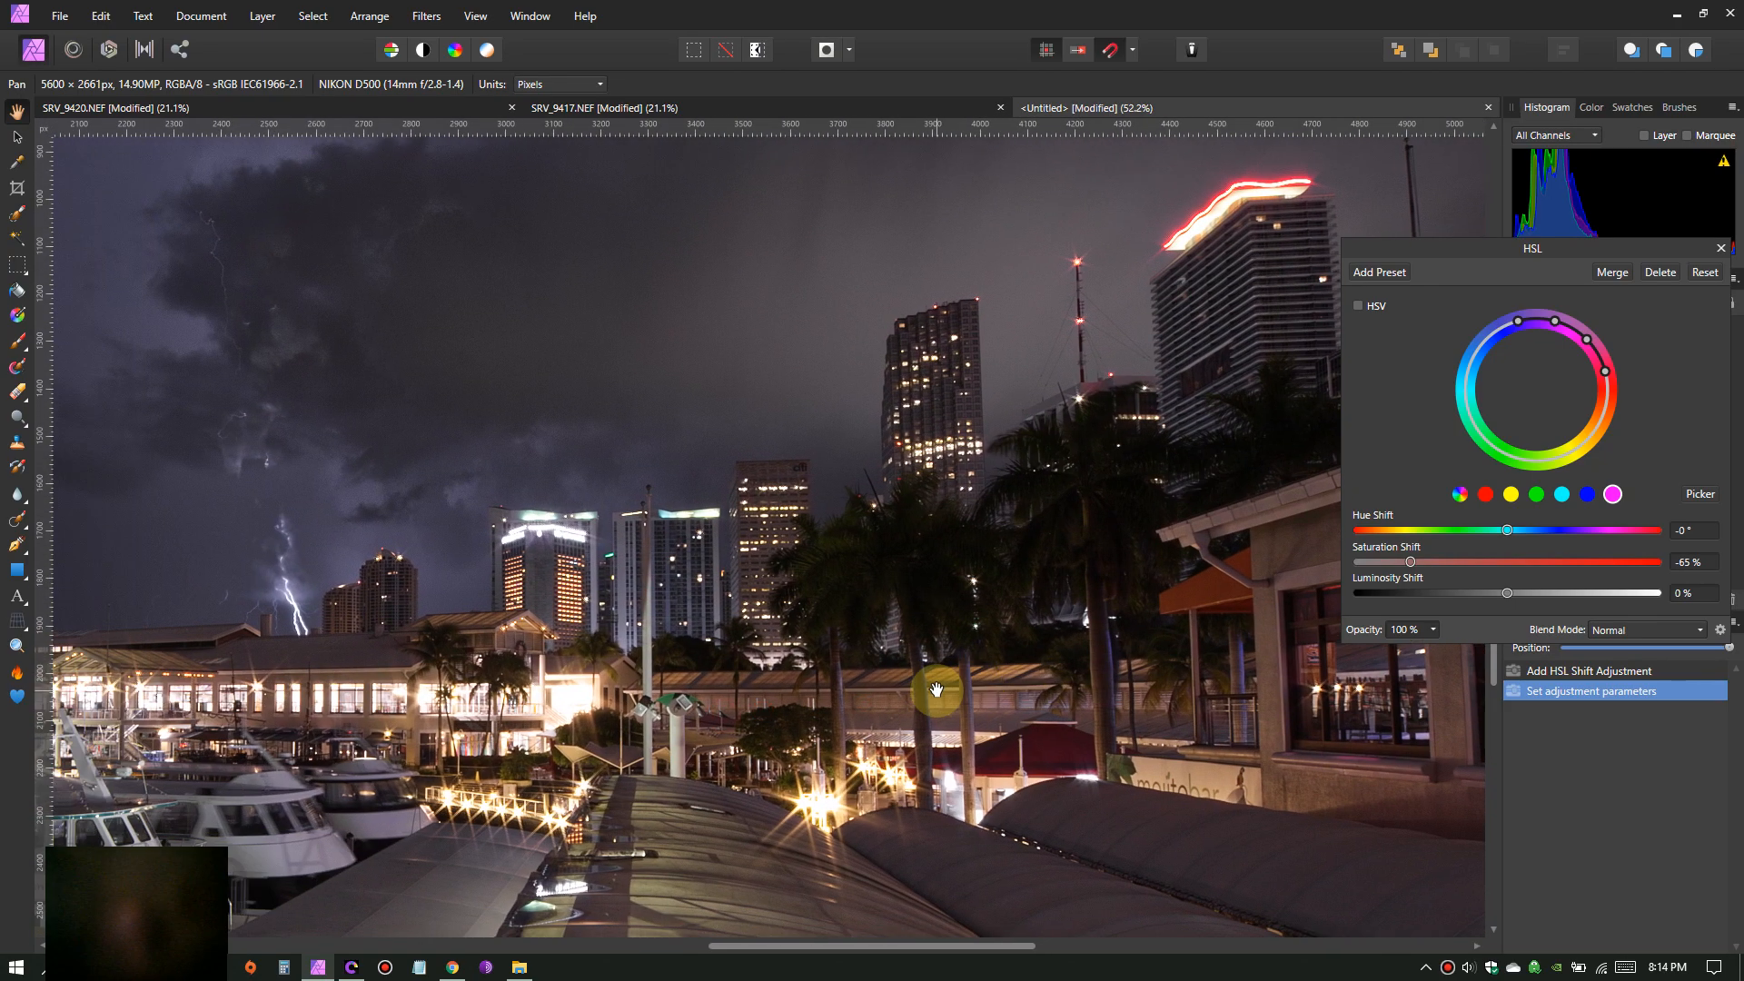
drag(604, 708, 895, 657)
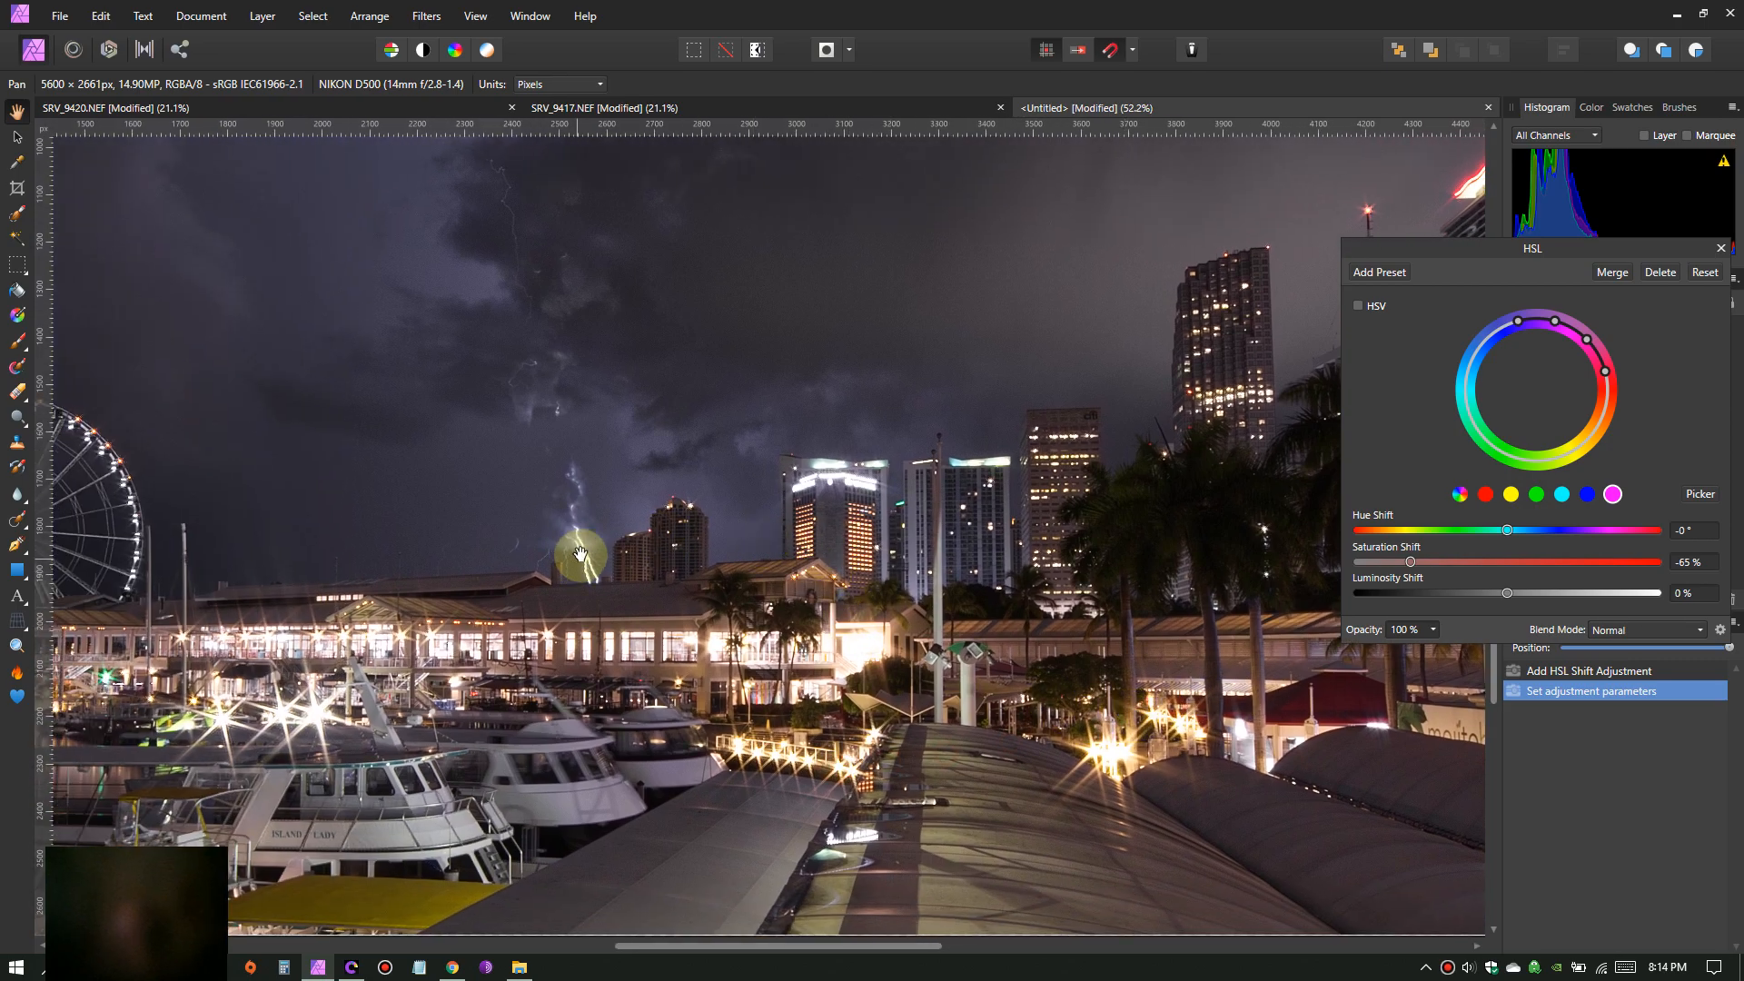
drag(567, 339, 598, 573)
drag(565, 271, 608, 569)
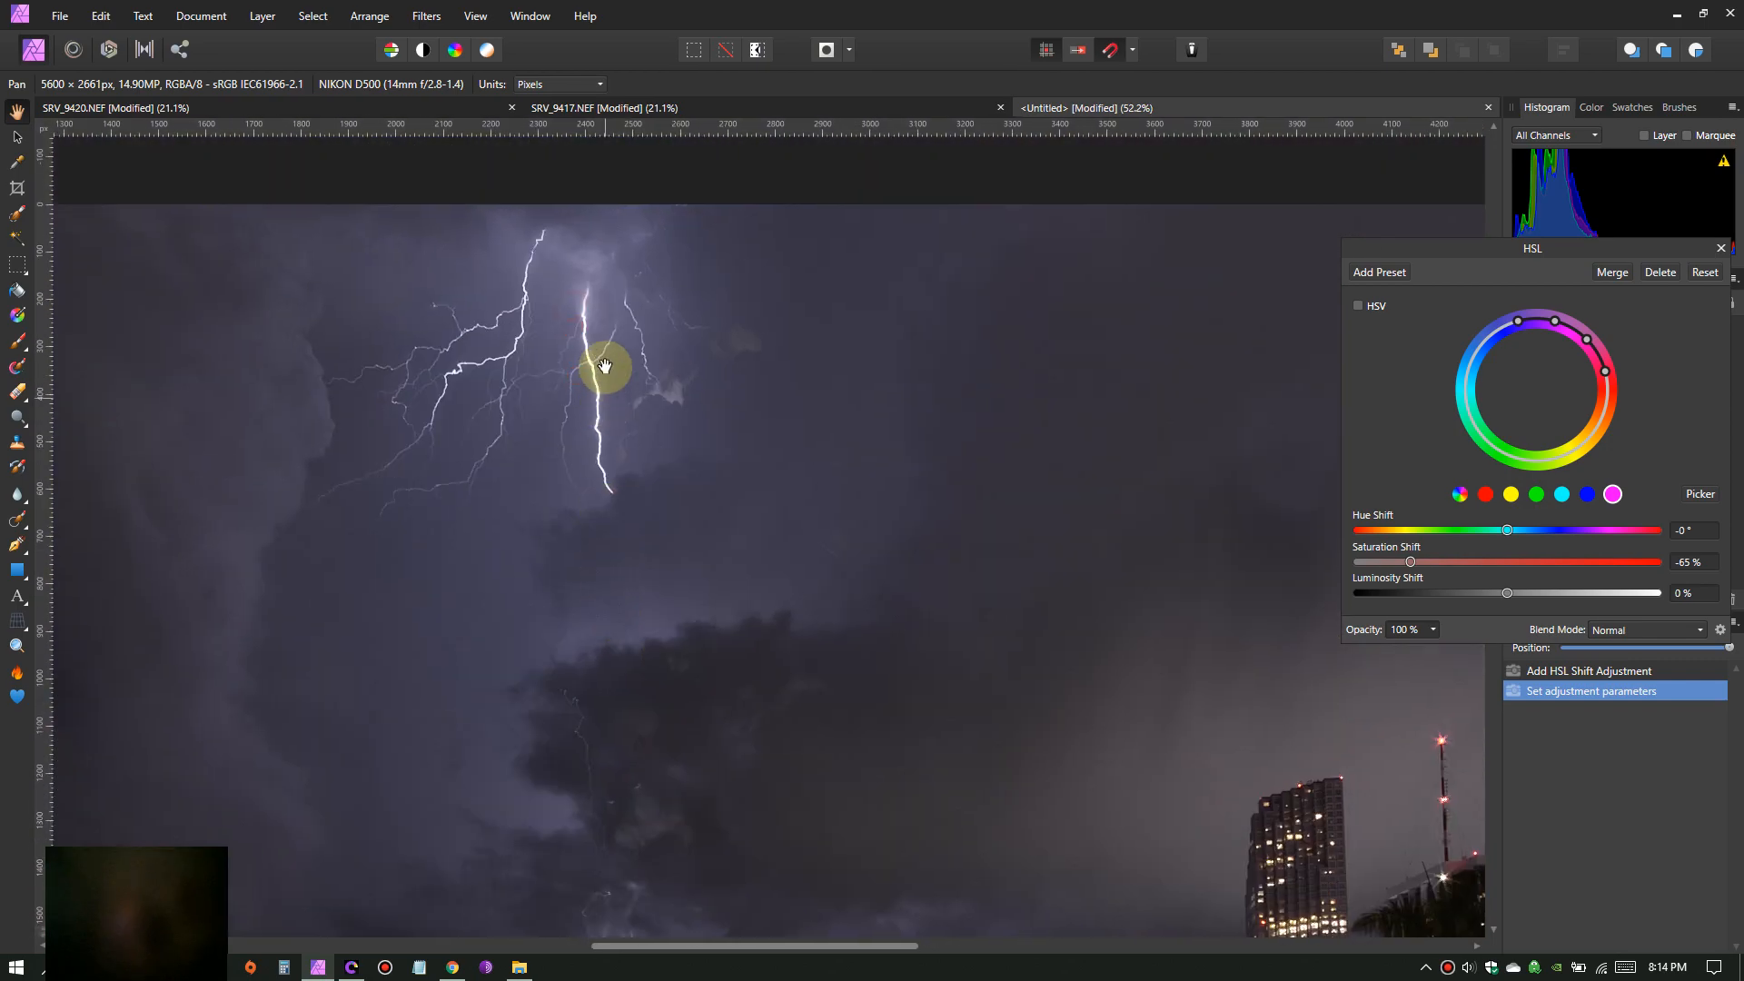
scroll(704, 704, up, 6)
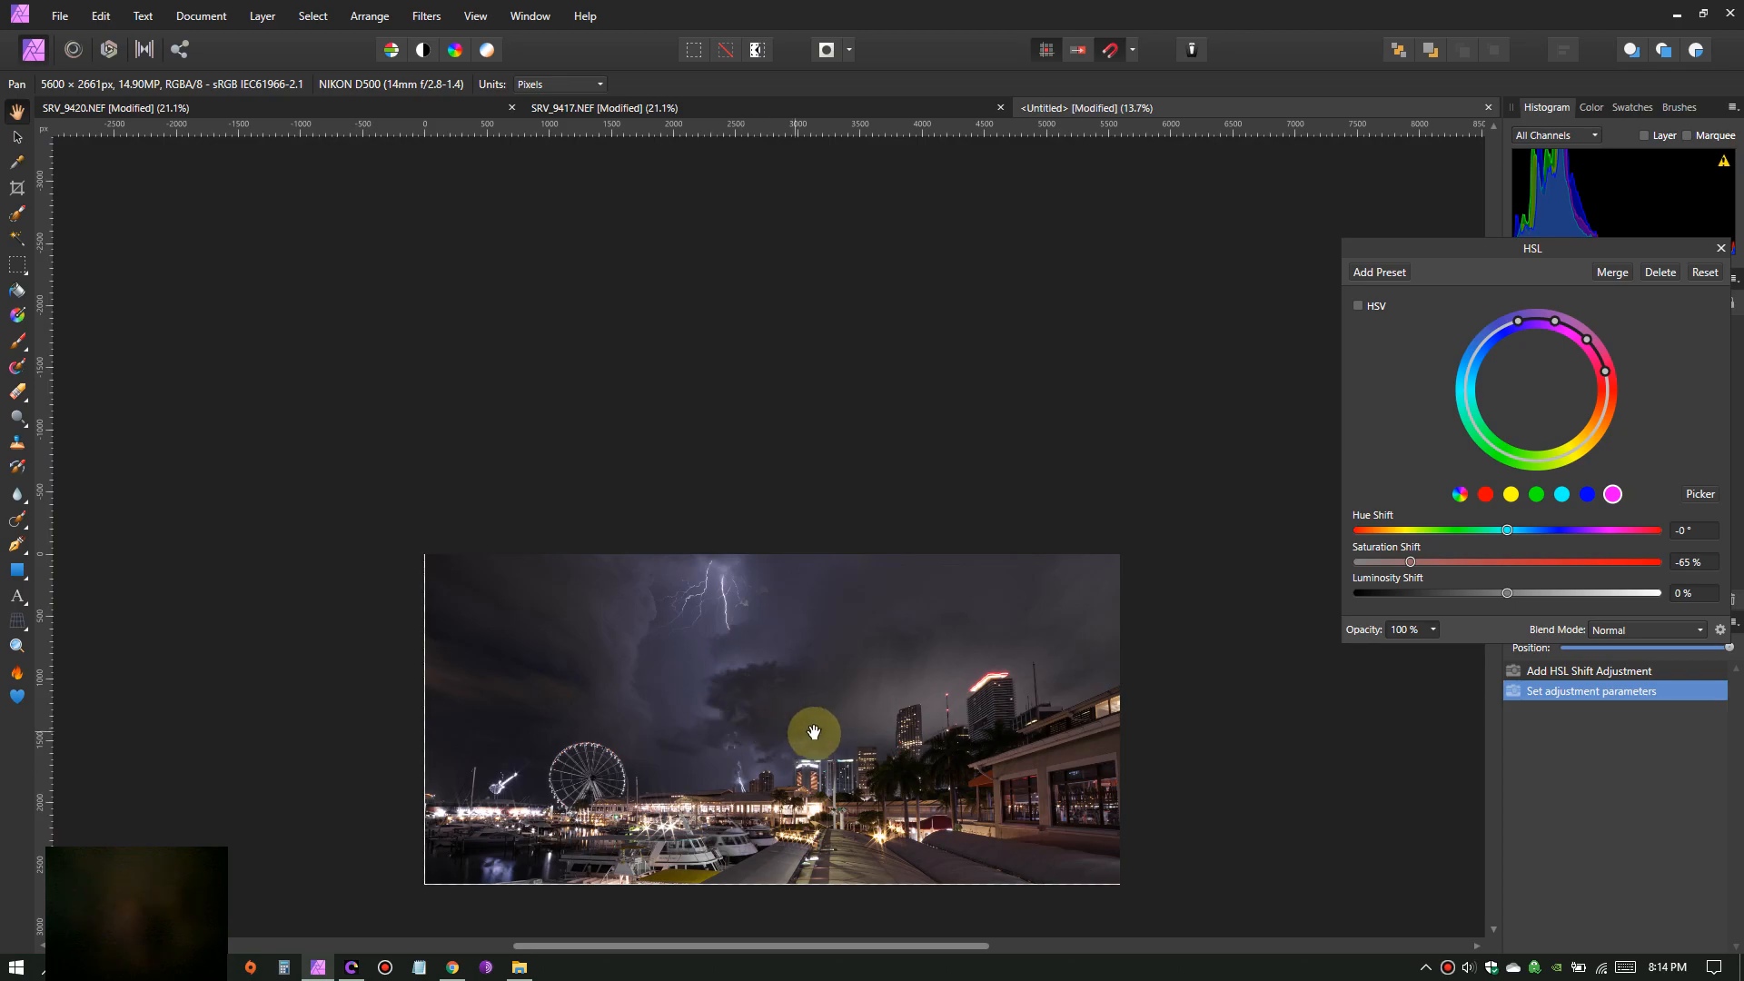
scroll(793, 602, up, 3)
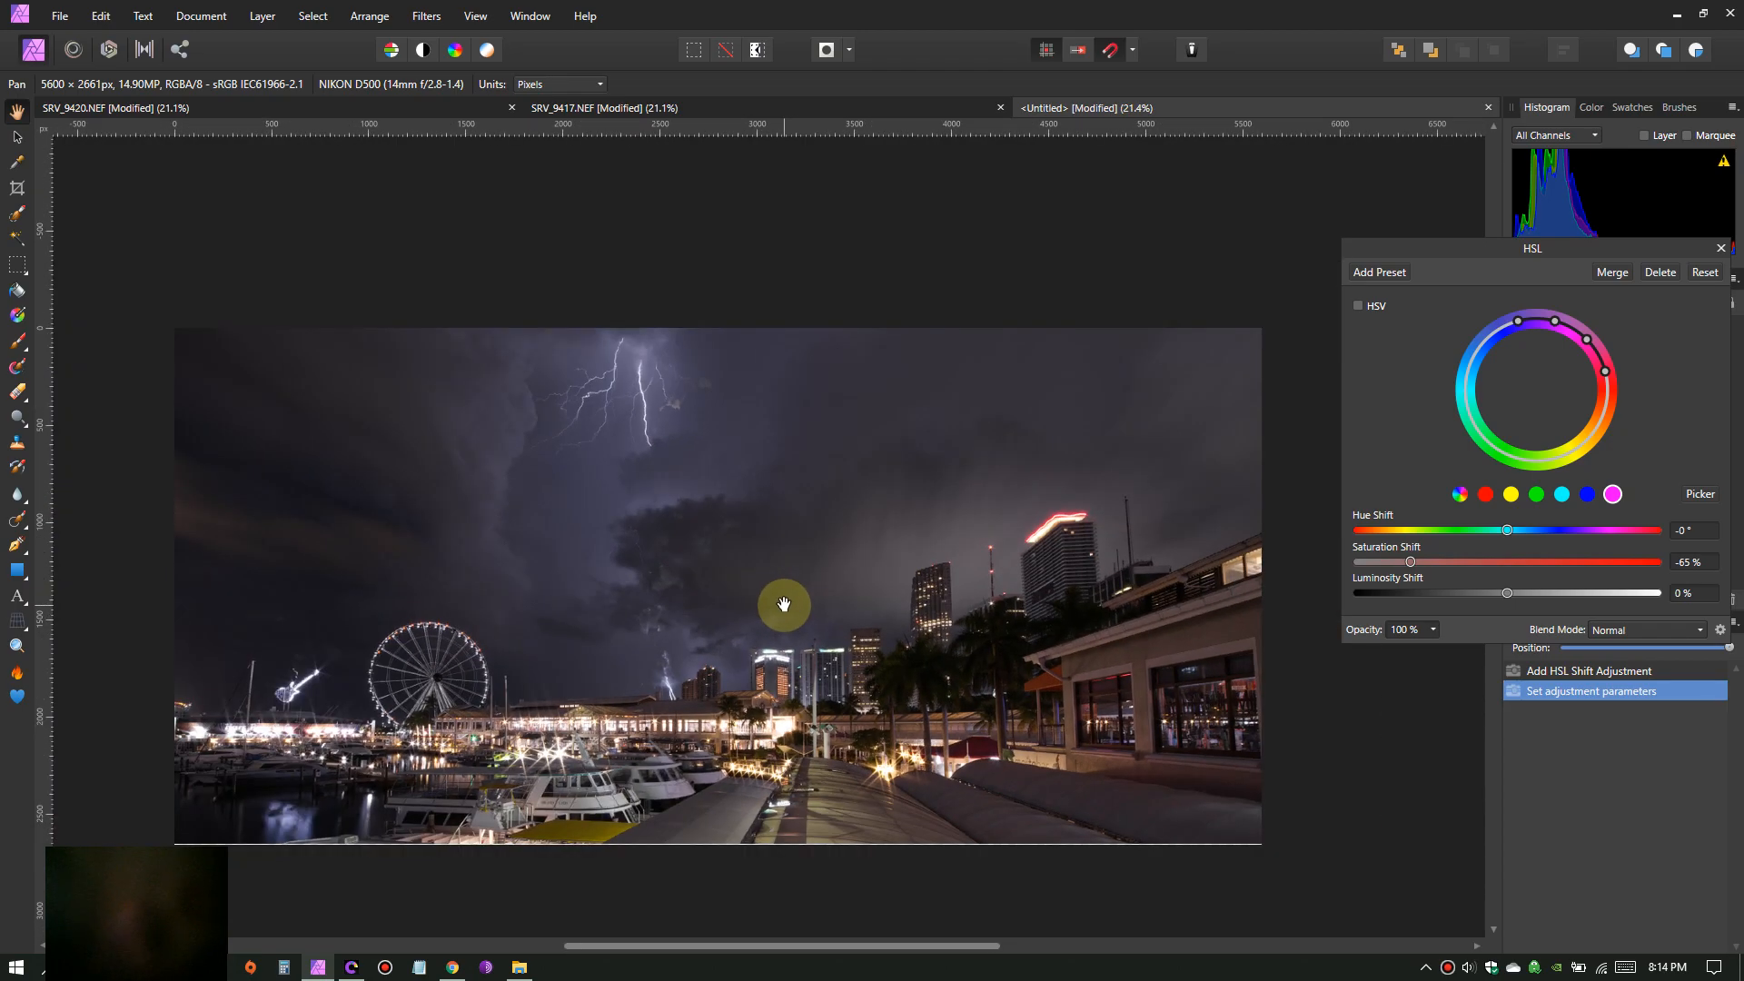
Recentre the whole panorama in view and close the HSL adjustment settings.
drag(805, 572, 875, 529)
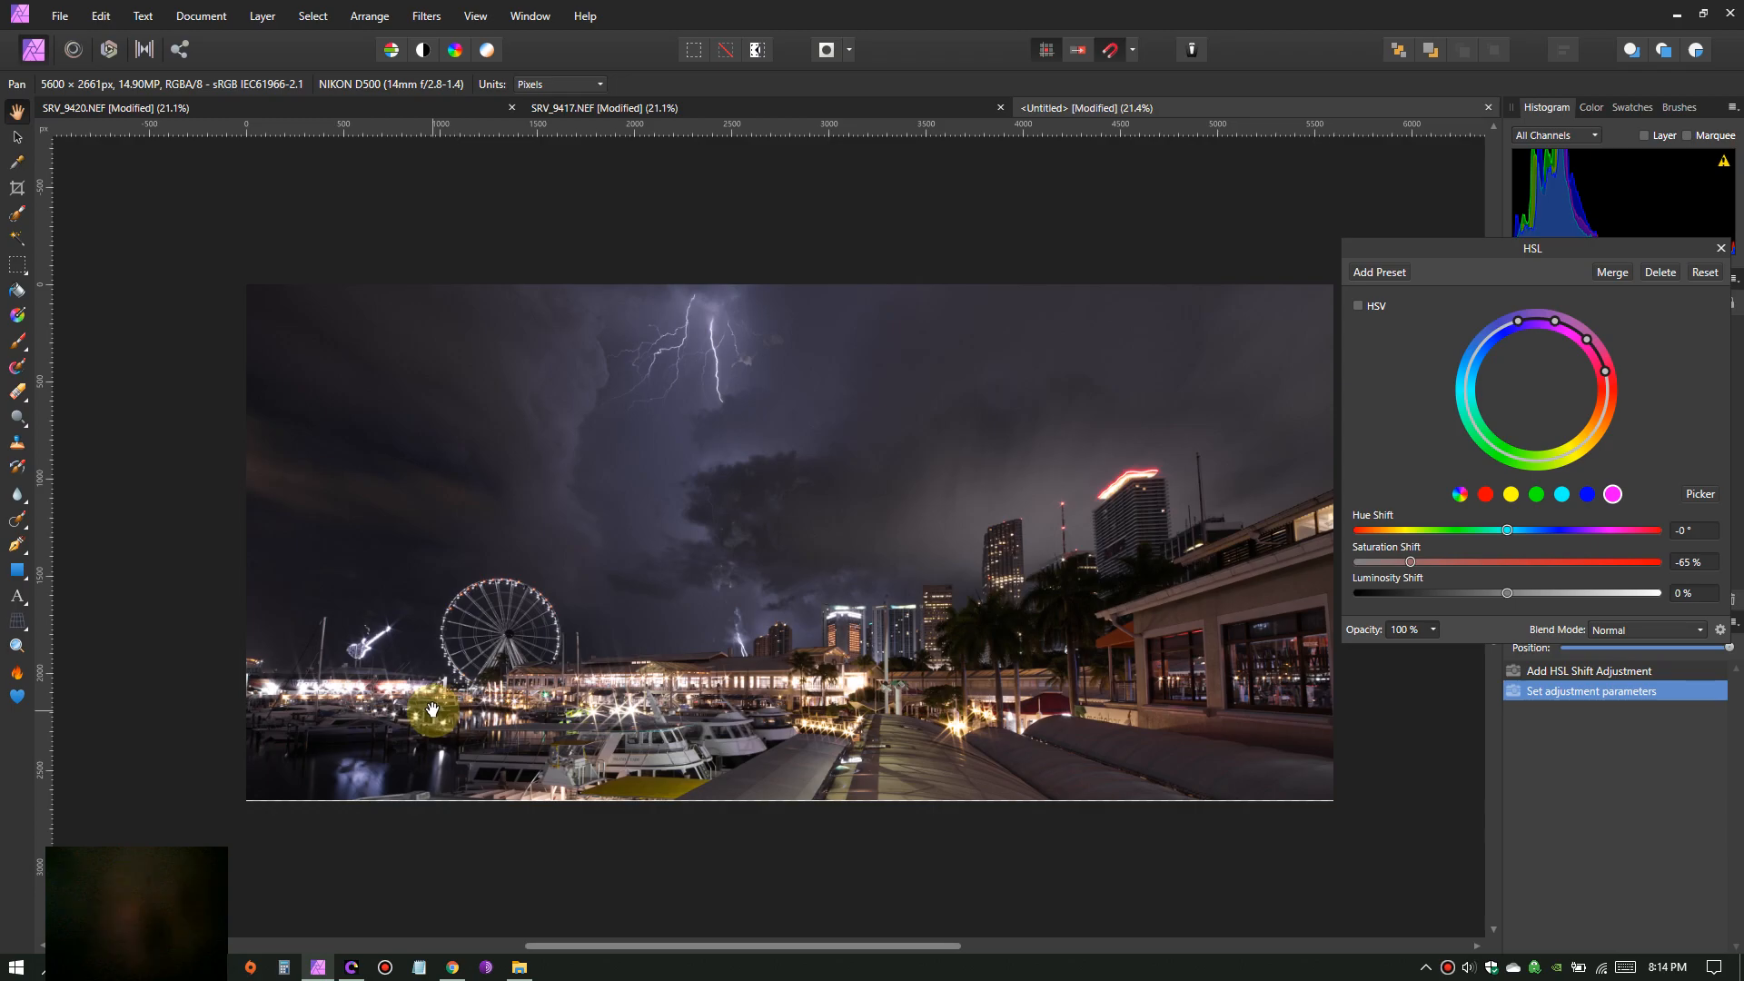
scroll(434, 709, up, 2)
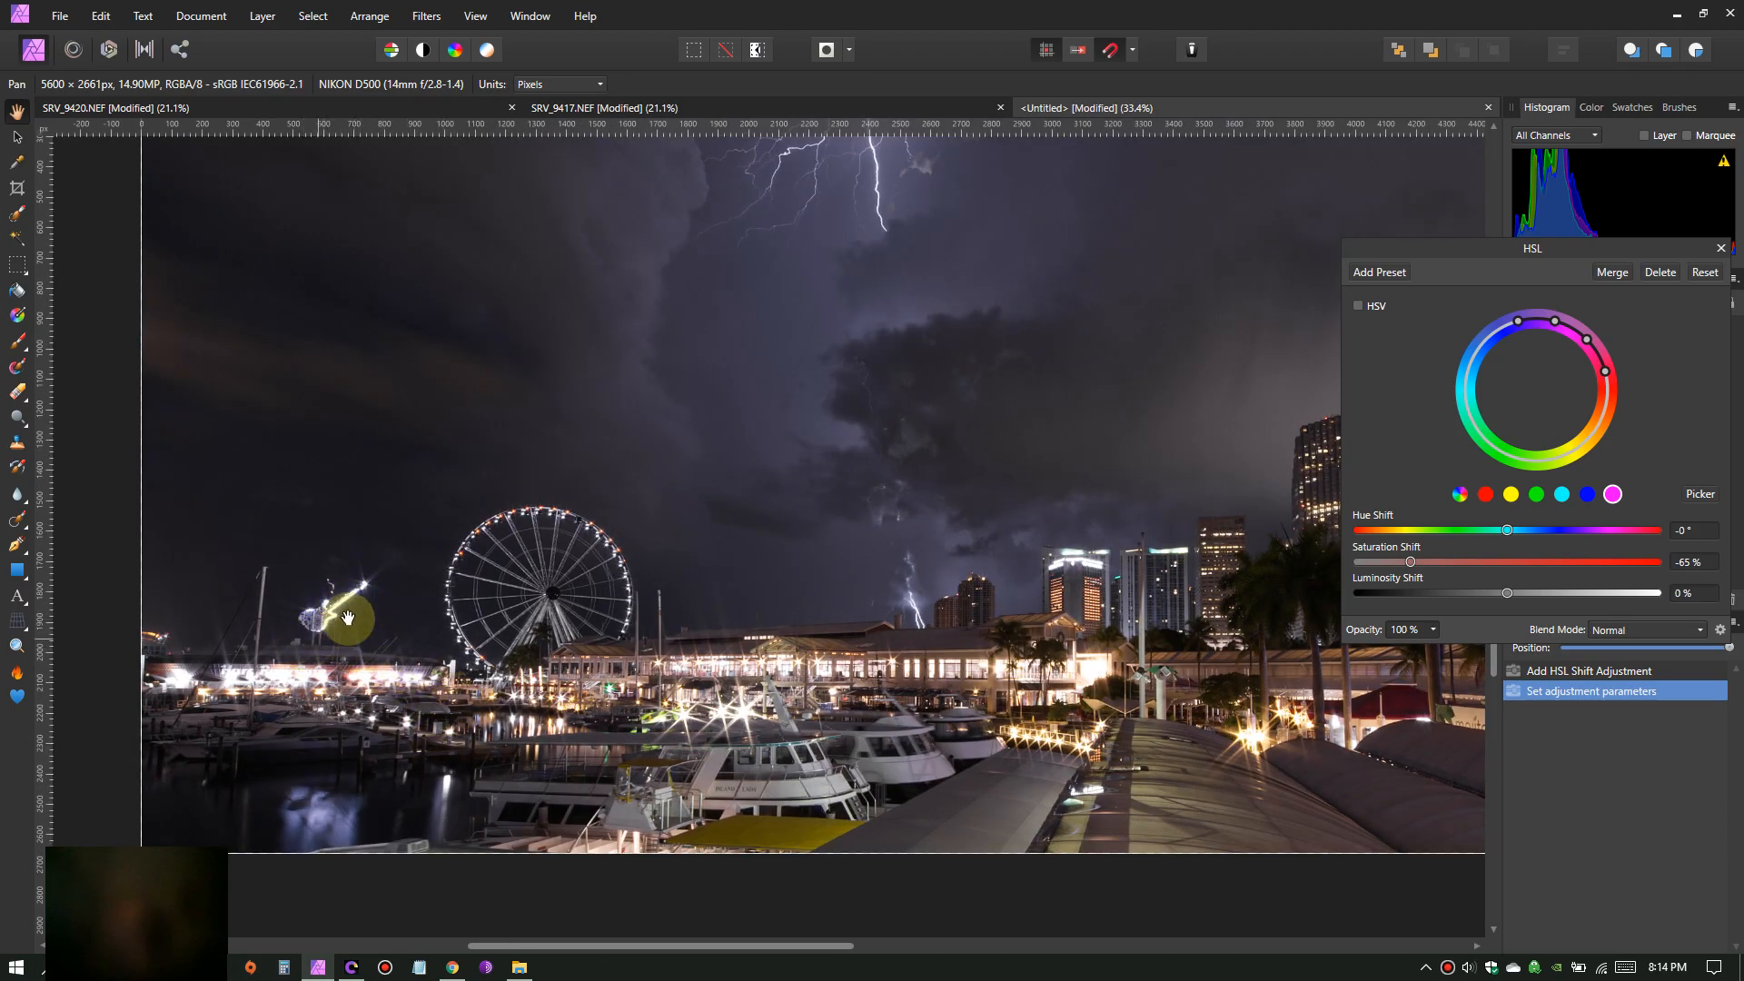
scroll(667, 643, down, 2)
drag(797, 554, 732, 585)
drag(826, 545, 857, 529)
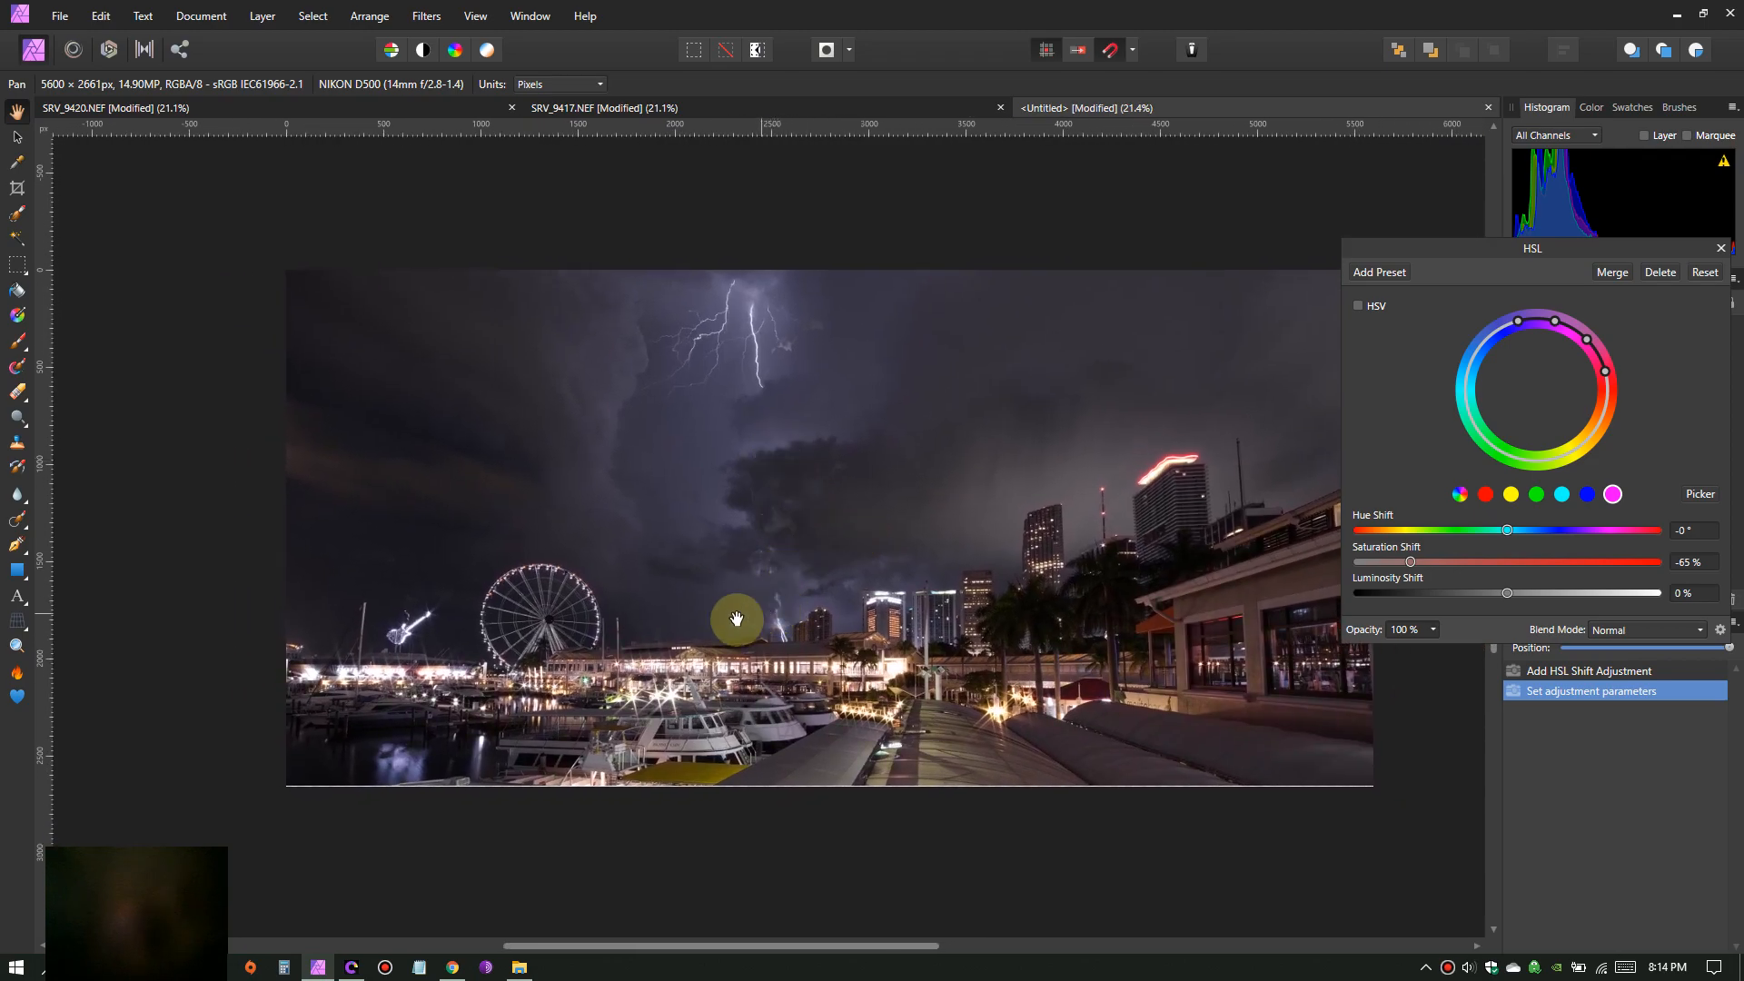
click(1719, 248)
Select the Live Stack Group layer and open the Filters menu.
click(1539, 363)
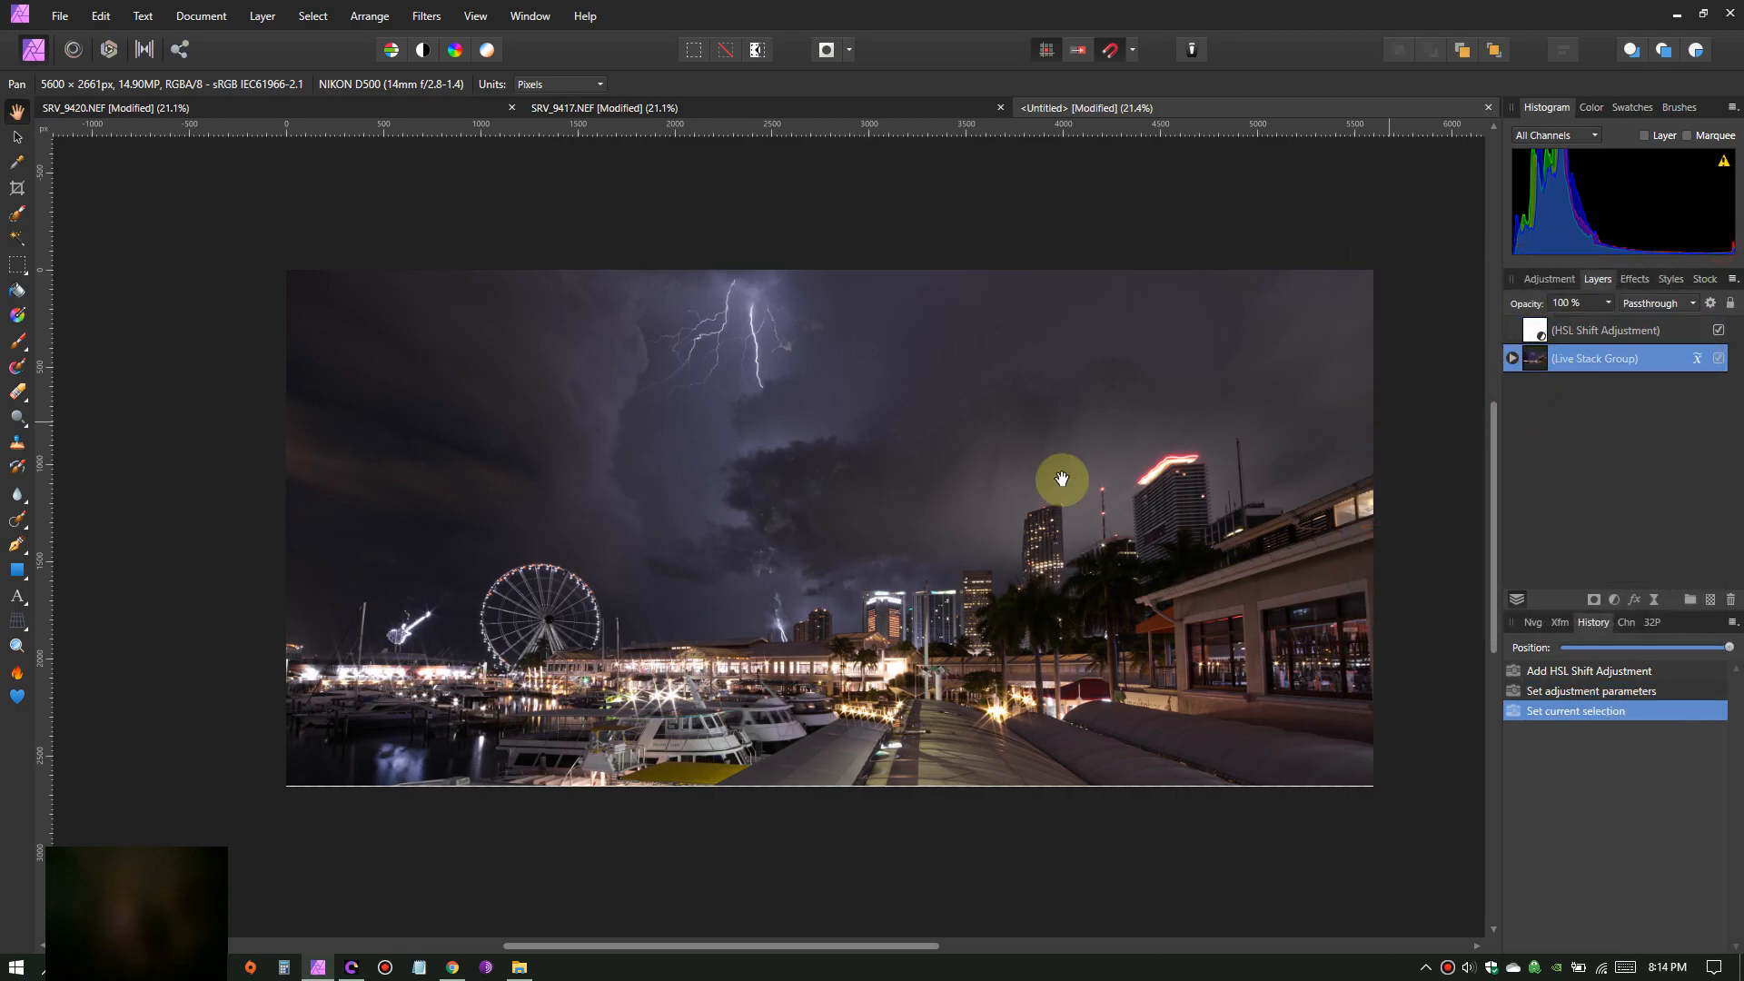
drag(921, 567, 890, 598)
scroll(936, 597, up, 2)
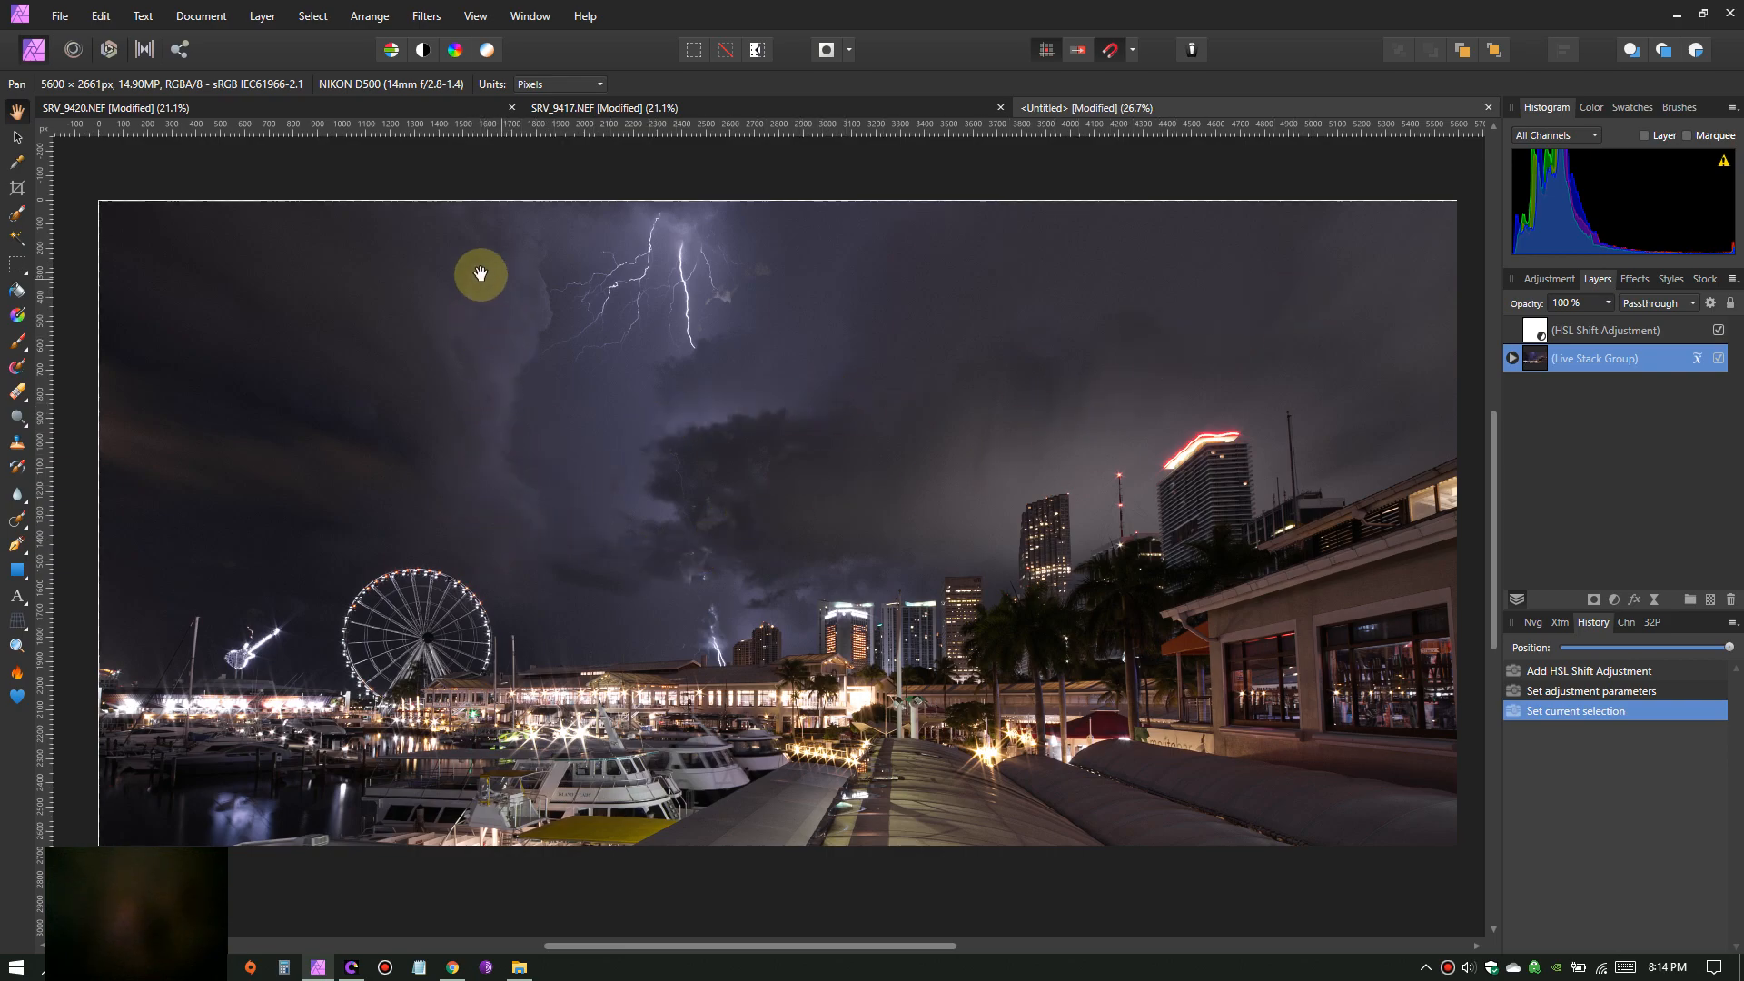
click(428, 17)
Start the Sharpen > Clarity filter, rasterizing the stack into a pixel layer.
mouse_move(557, 50)
click(623, 73)
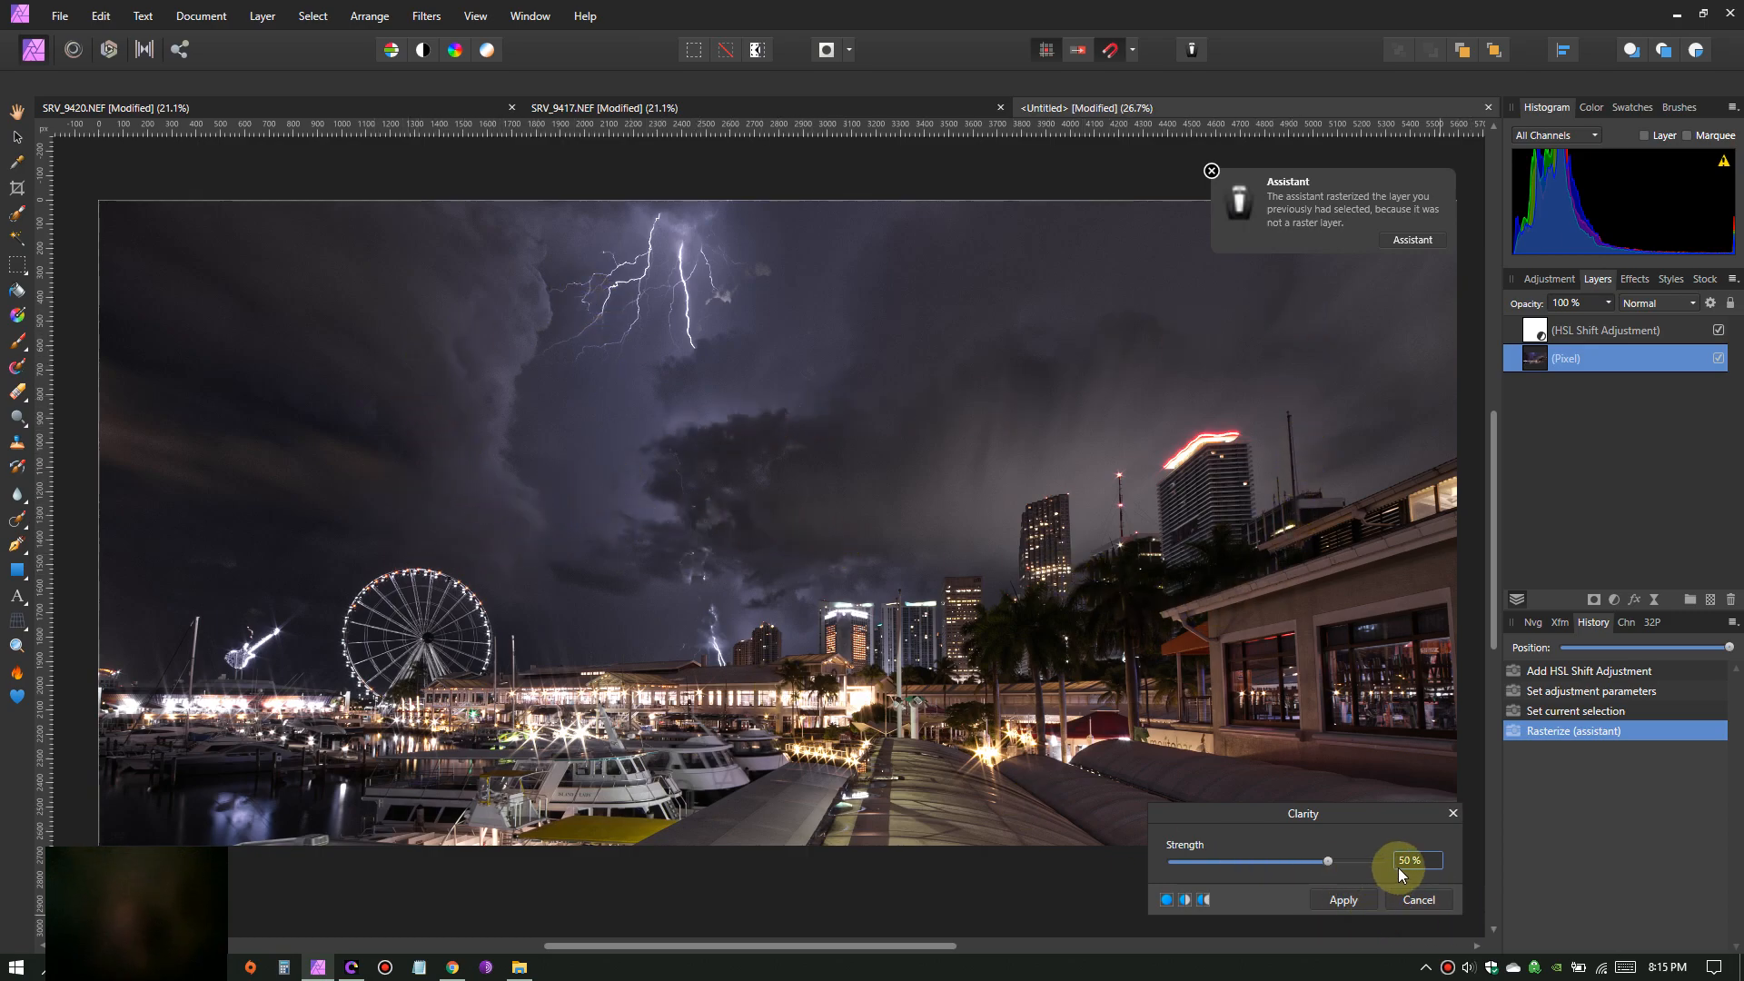
scroll(1224, 734, down, 1)
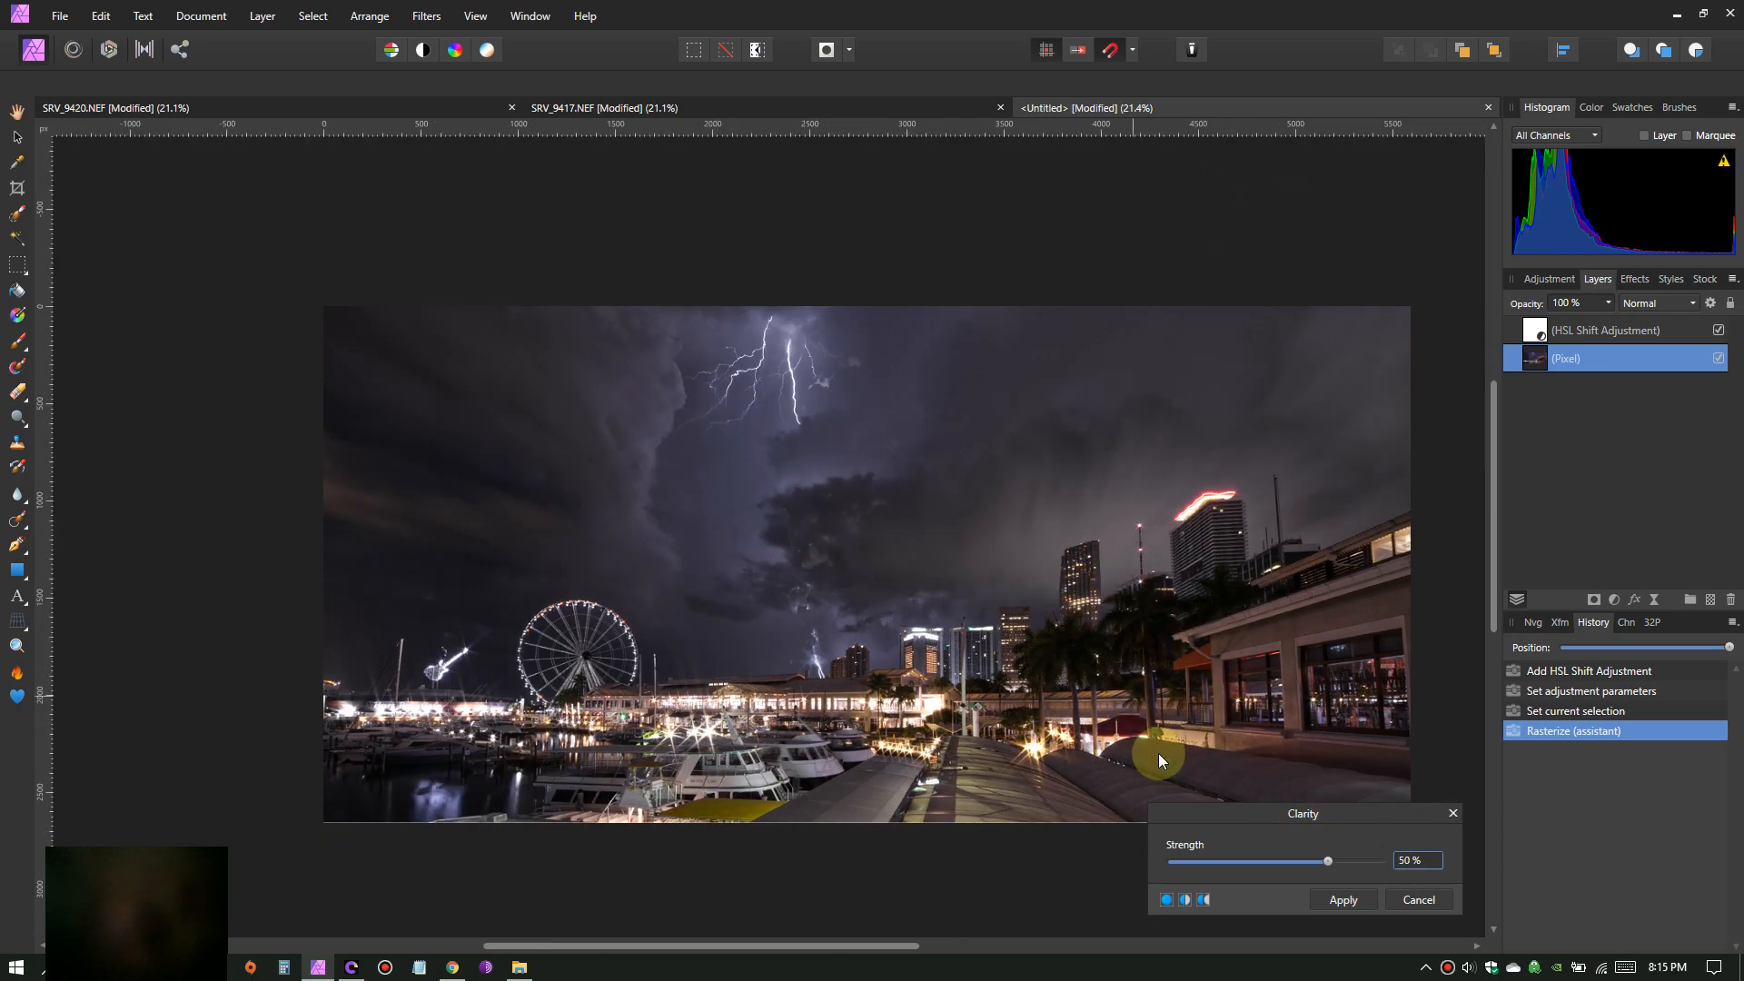
Preview 50% Clarity in split Before/After view, sweeping the divider across the image.
click(1185, 901)
drag(760, 577, 1371, 627)
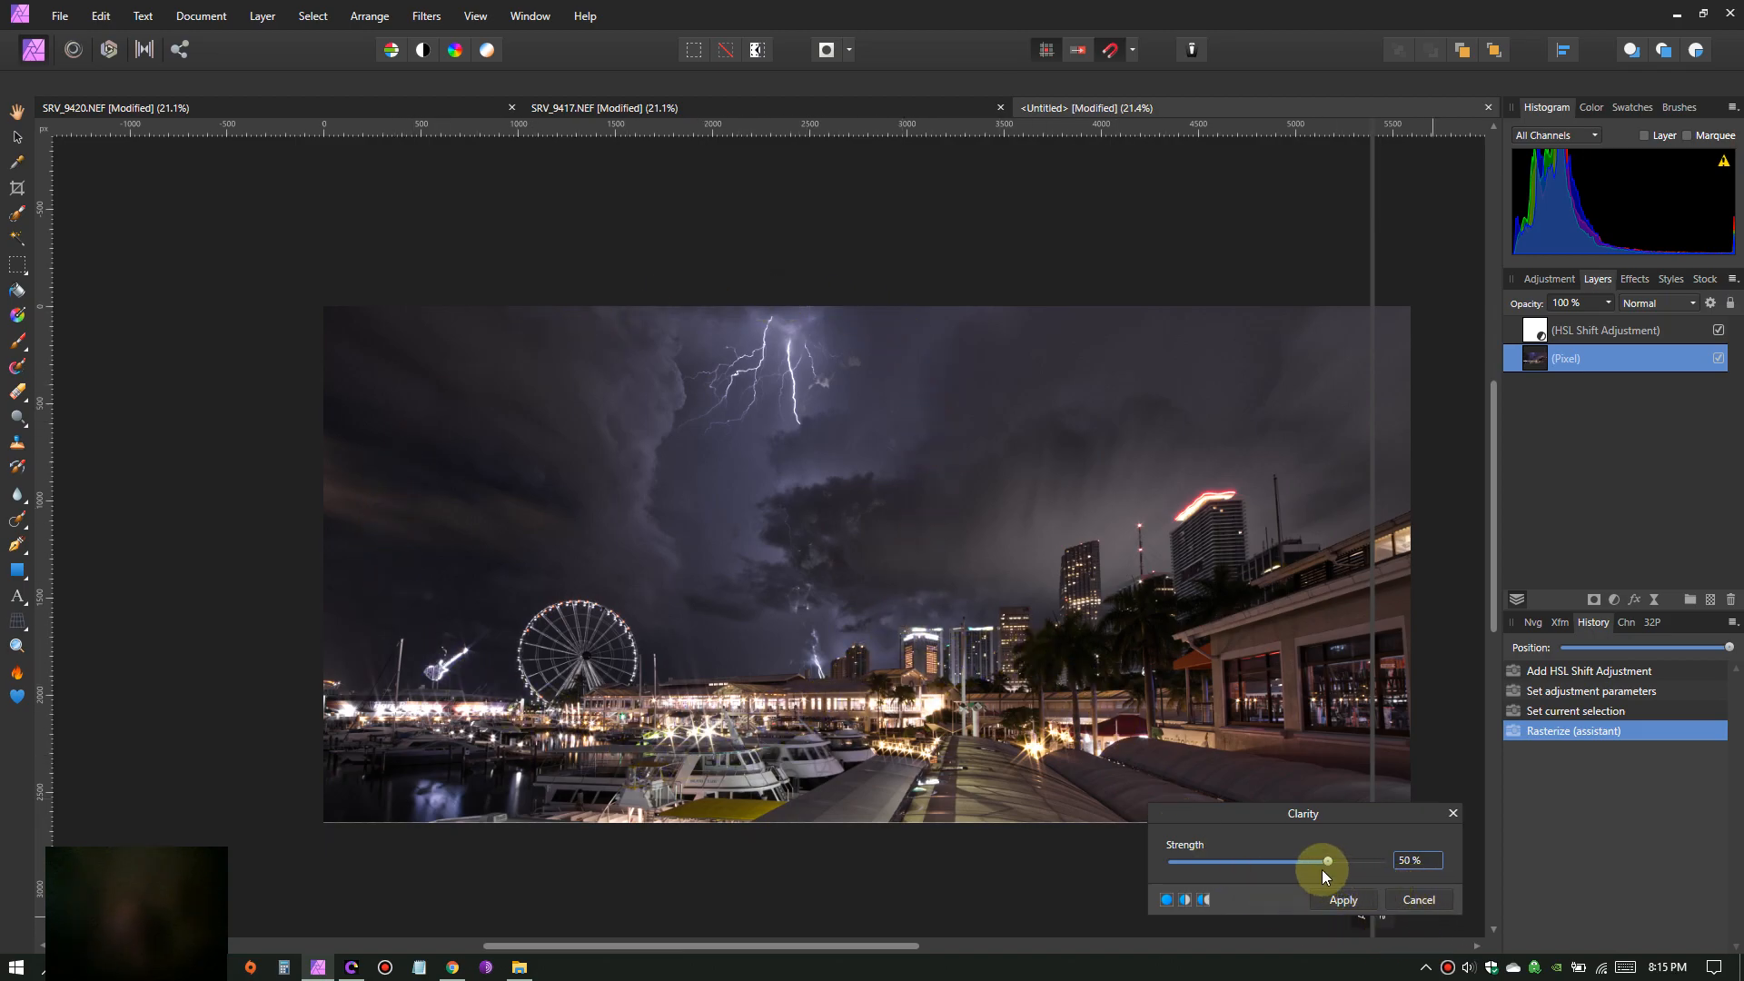
scroll(672, 646, up, 3)
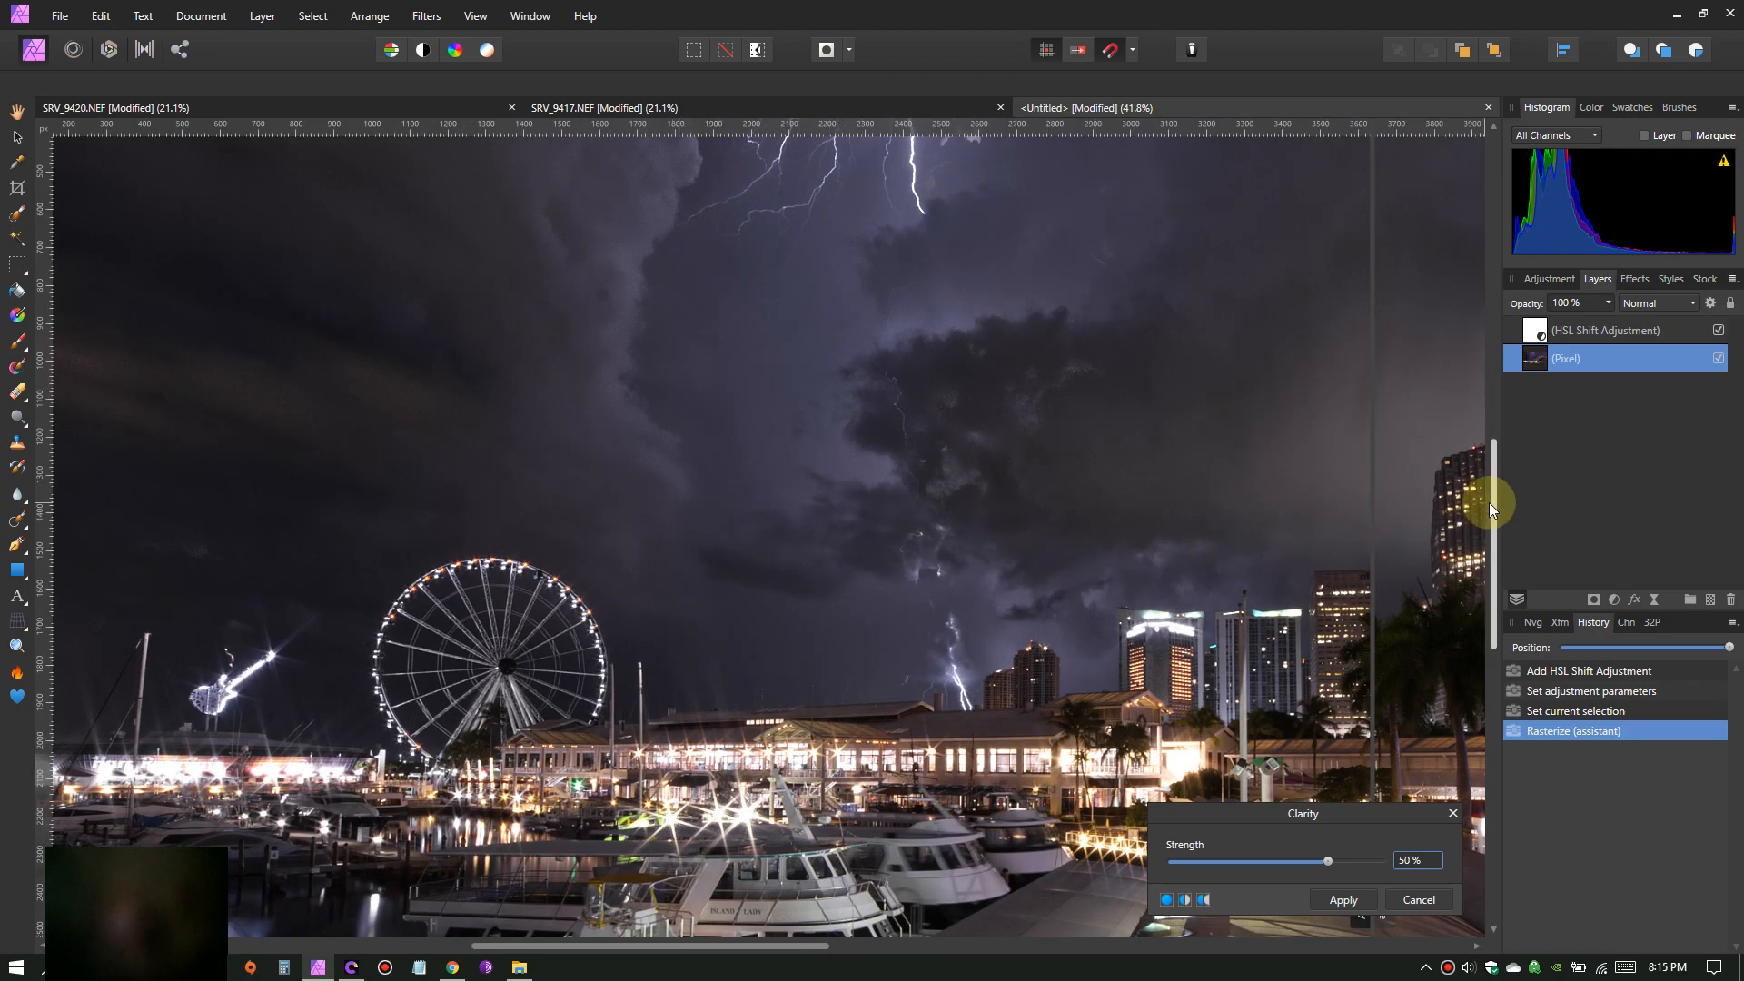
drag(1494, 505, 1496, 396)
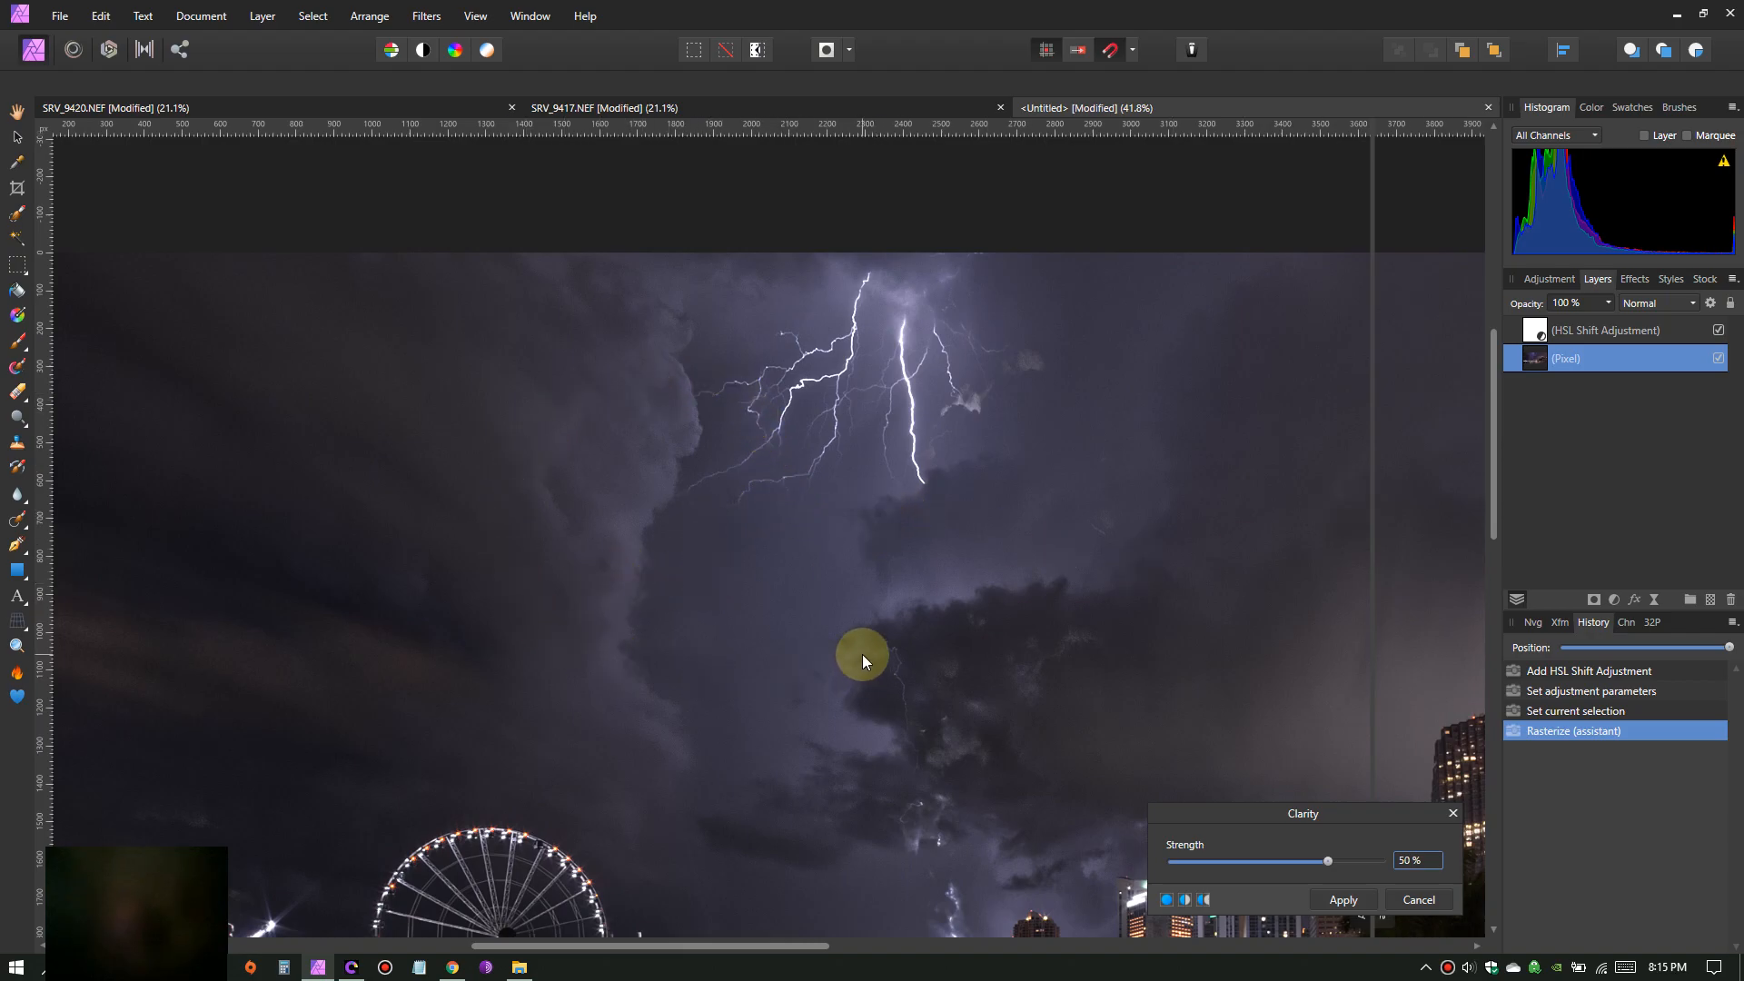
scroll(863, 659, down, 2)
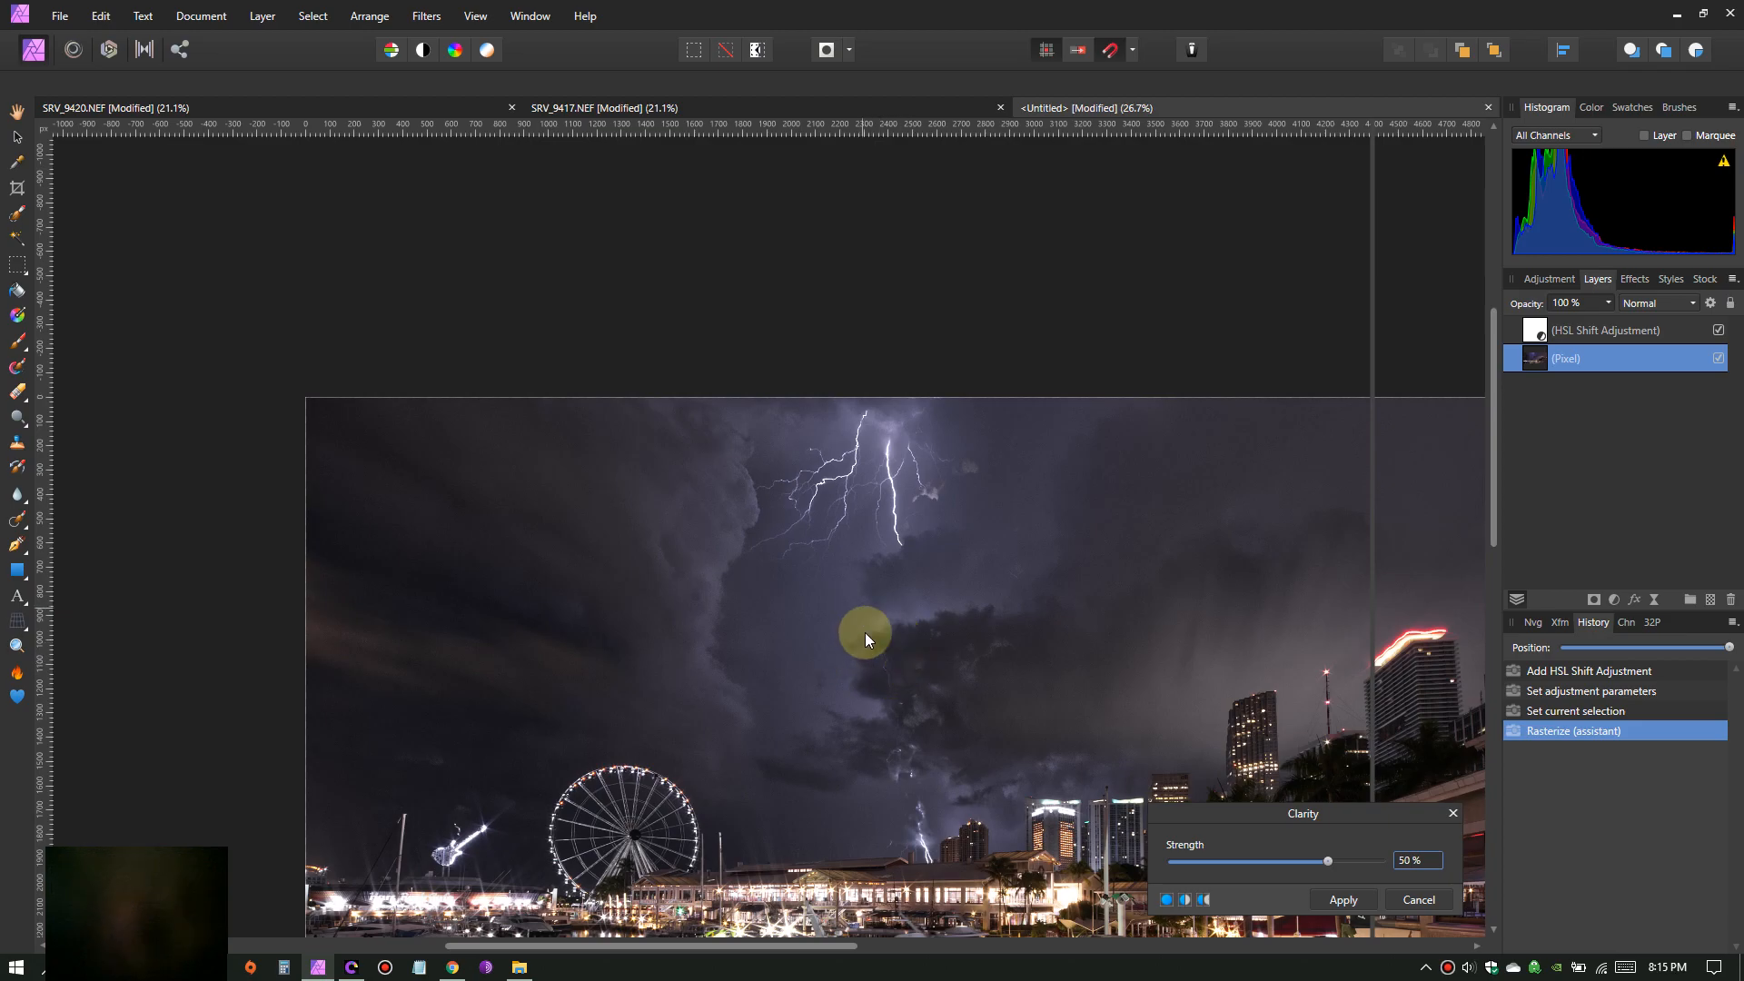
Compare stronger and gentler Clarity strengths, then apply Clarity to the panorama at 50%.
drag(1329, 861, 1382, 861)
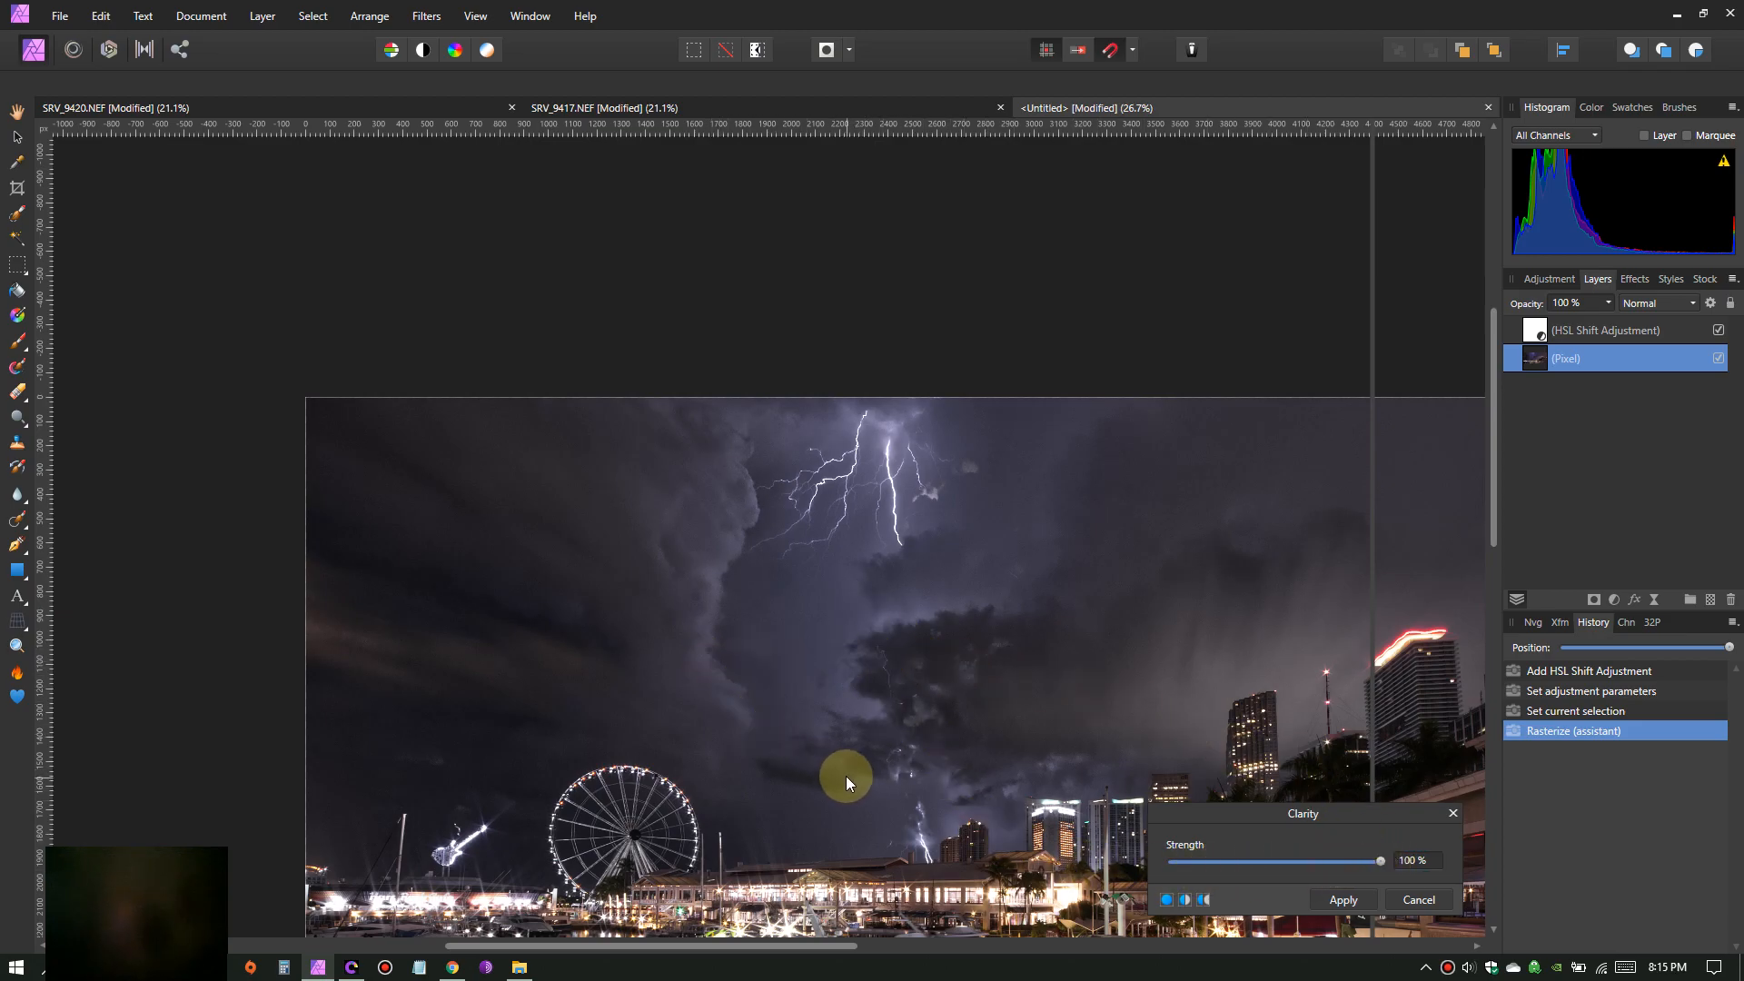
scroll(845, 776, down, 2)
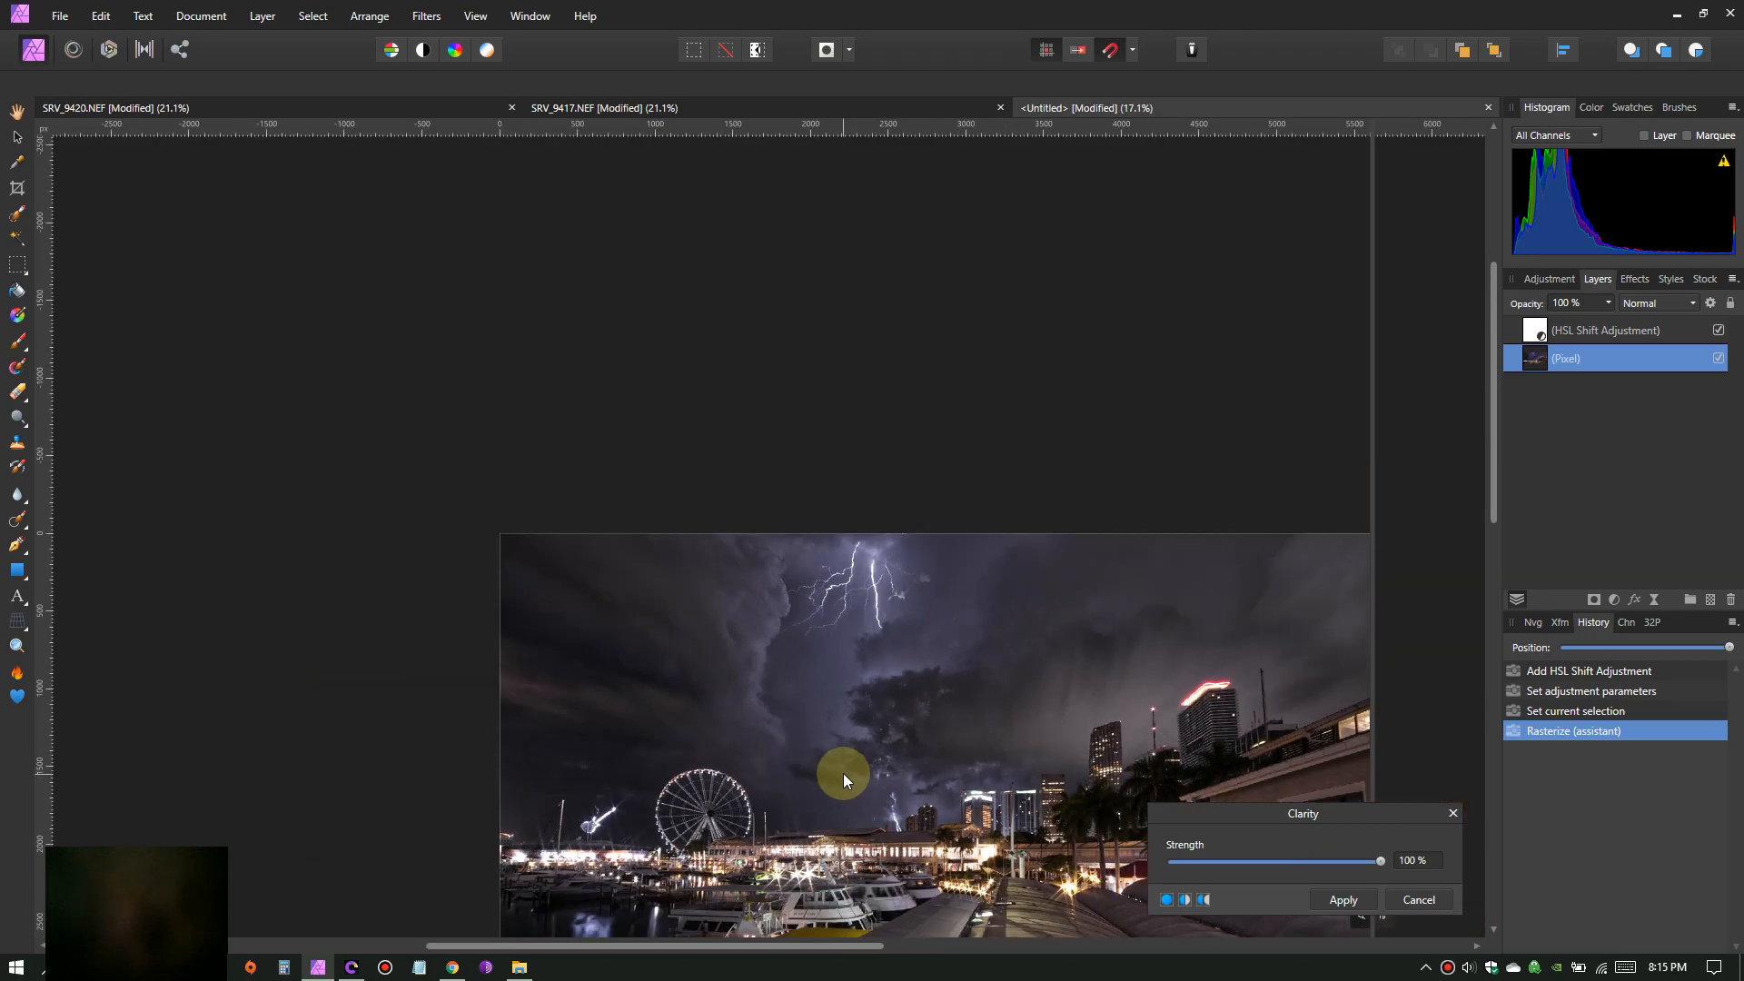
scroll(1136, 738, up, 3)
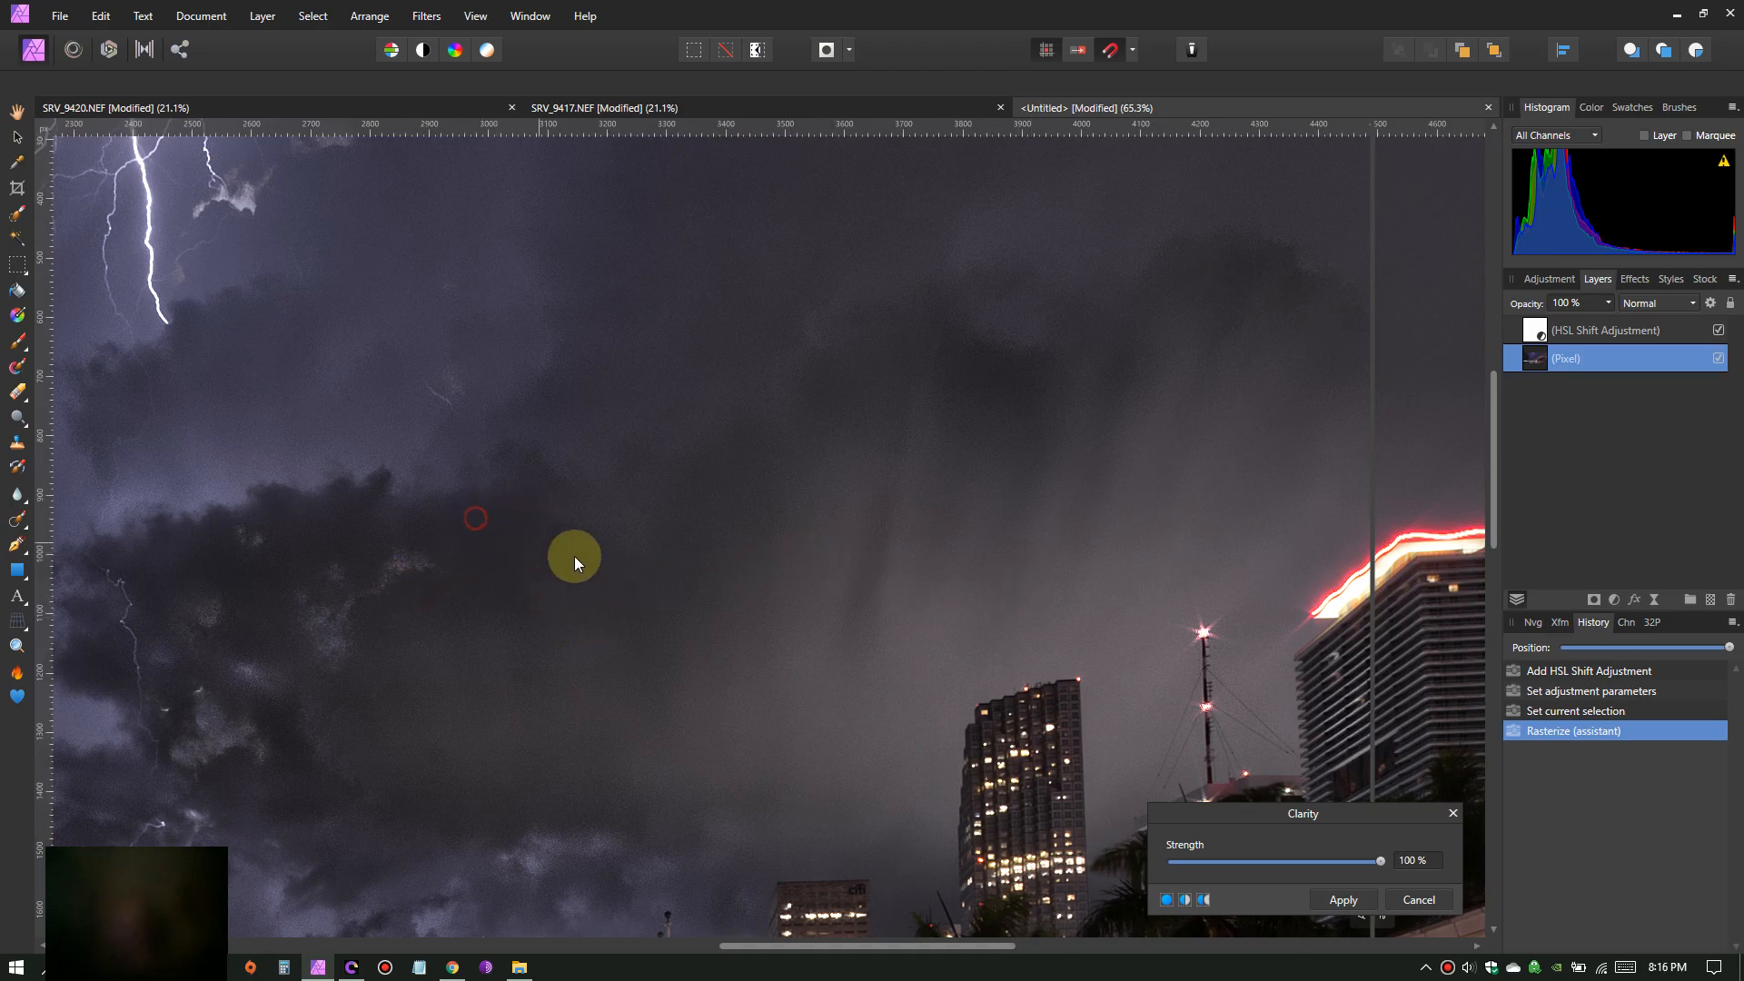
drag(817, 945, 500, 873)
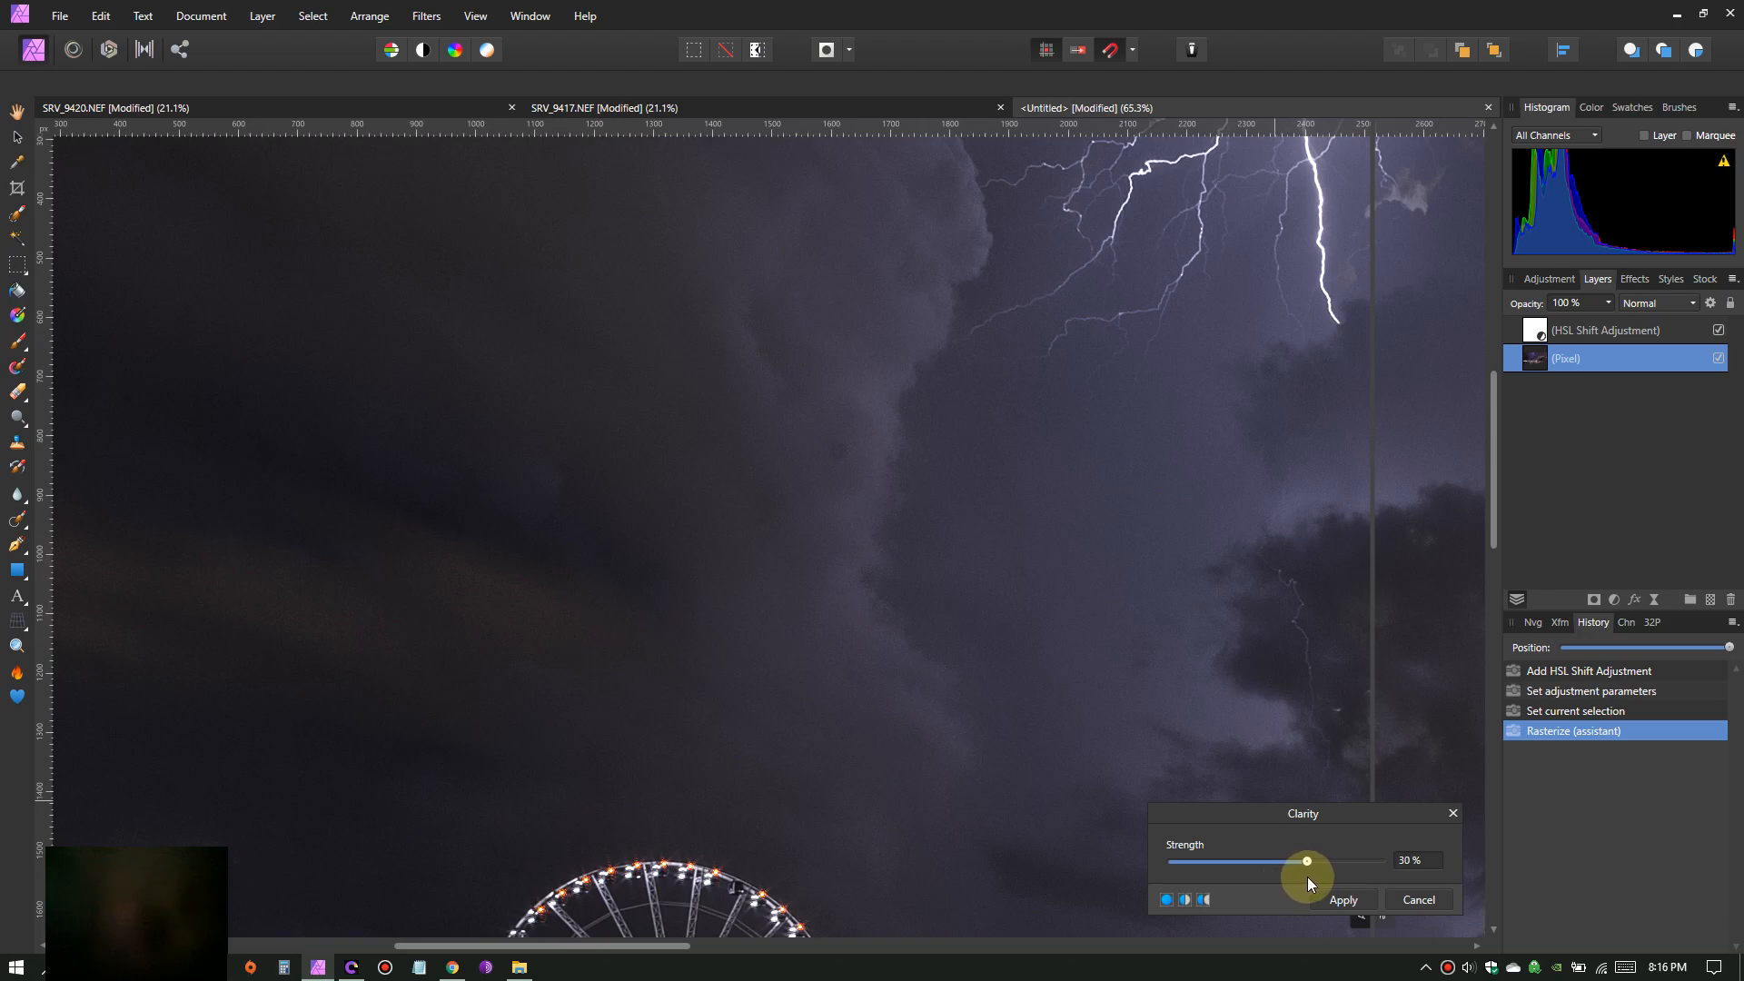
drag(1315, 875, 1326, 877)
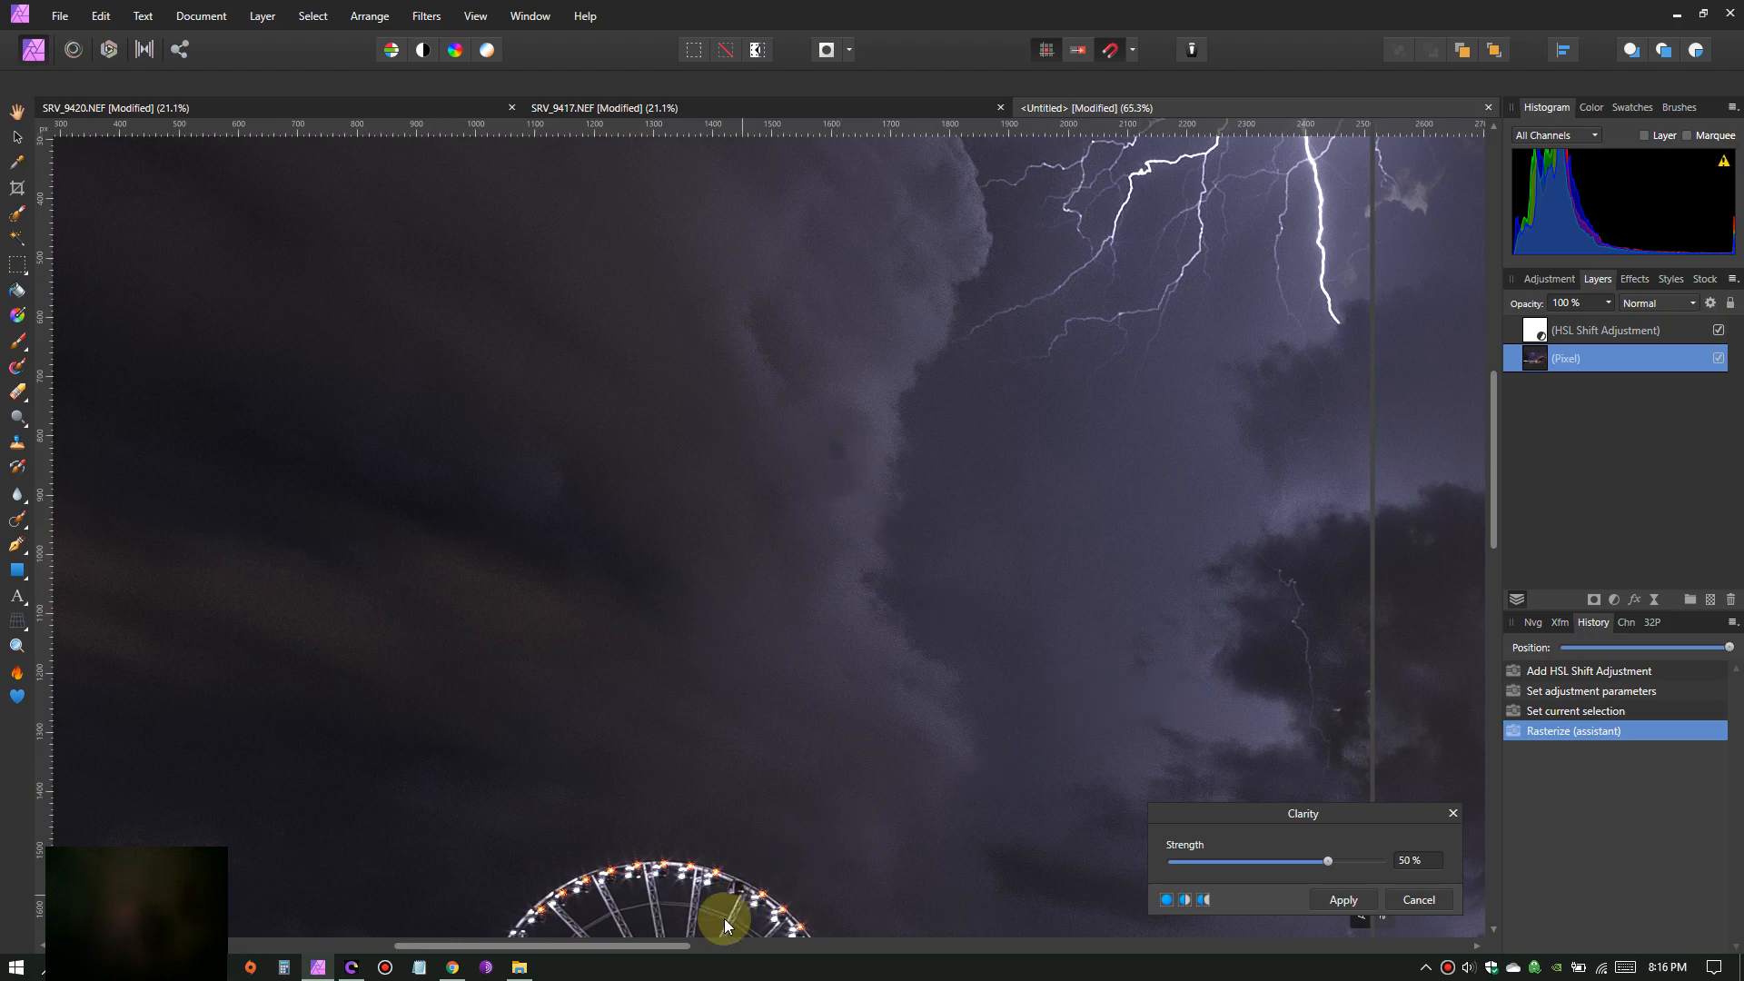
mouse_move(669, 946)
mouse_down()
mouse_move(863, 970)
mouse_move(690, 967)
mouse_up()
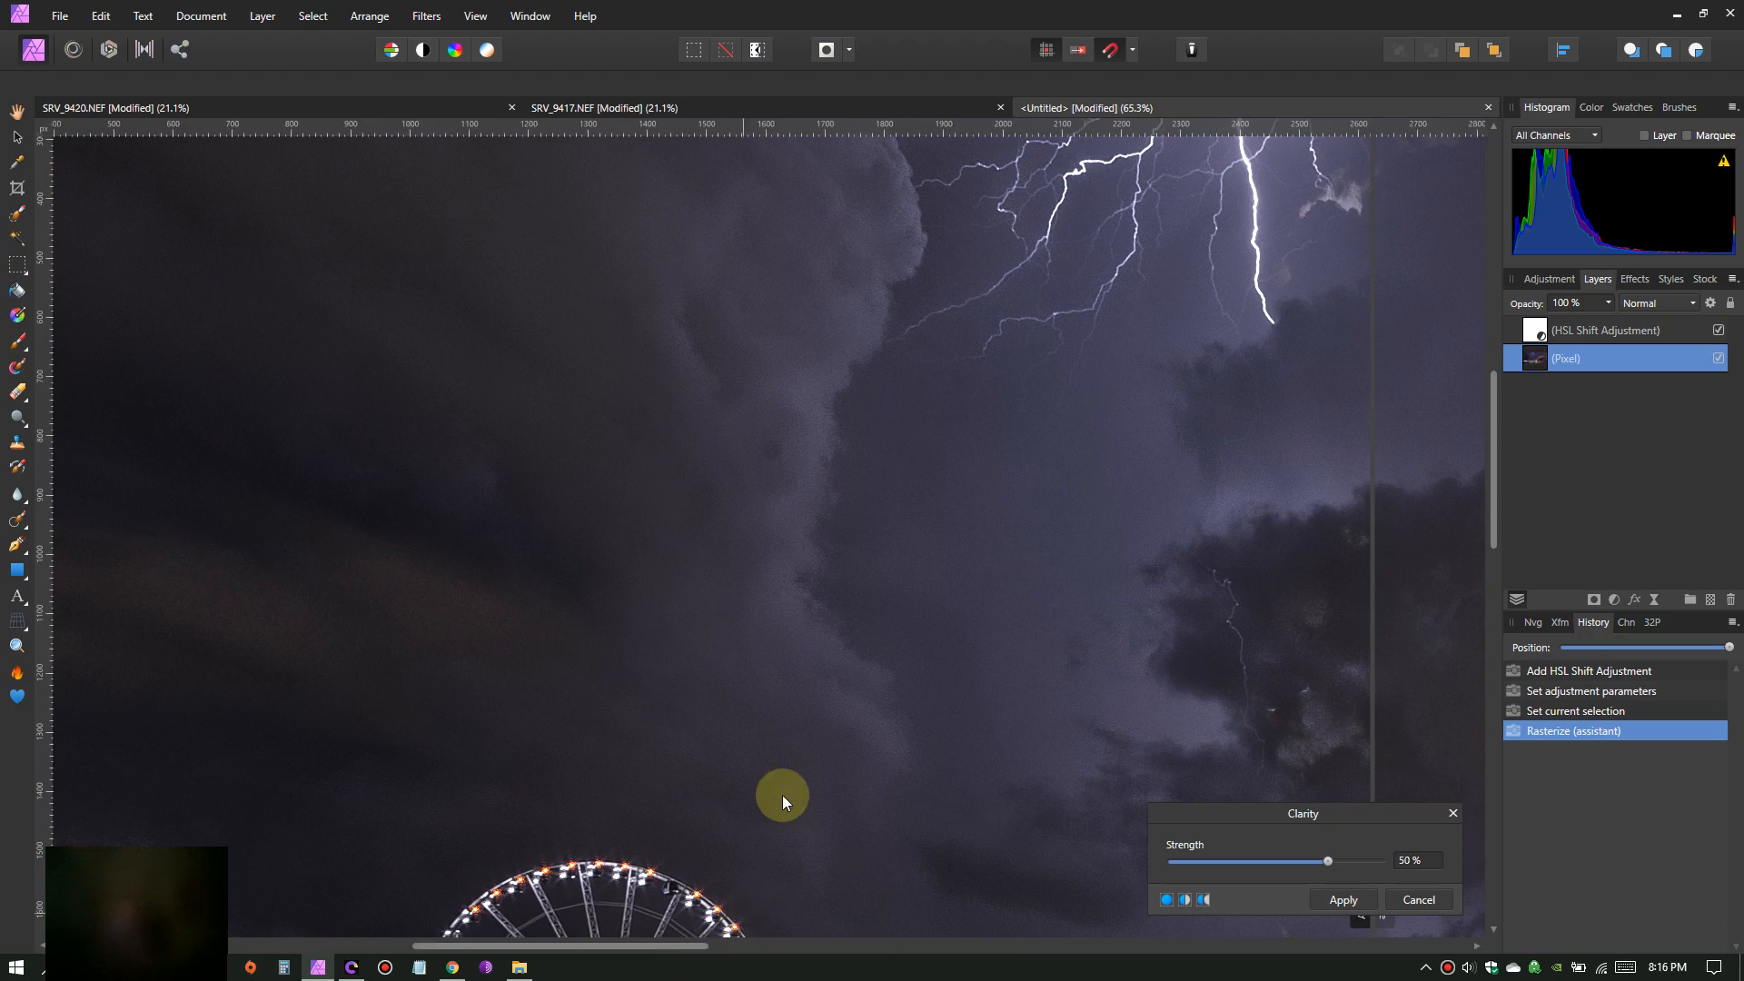
drag(1495, 481, 1500, 383)
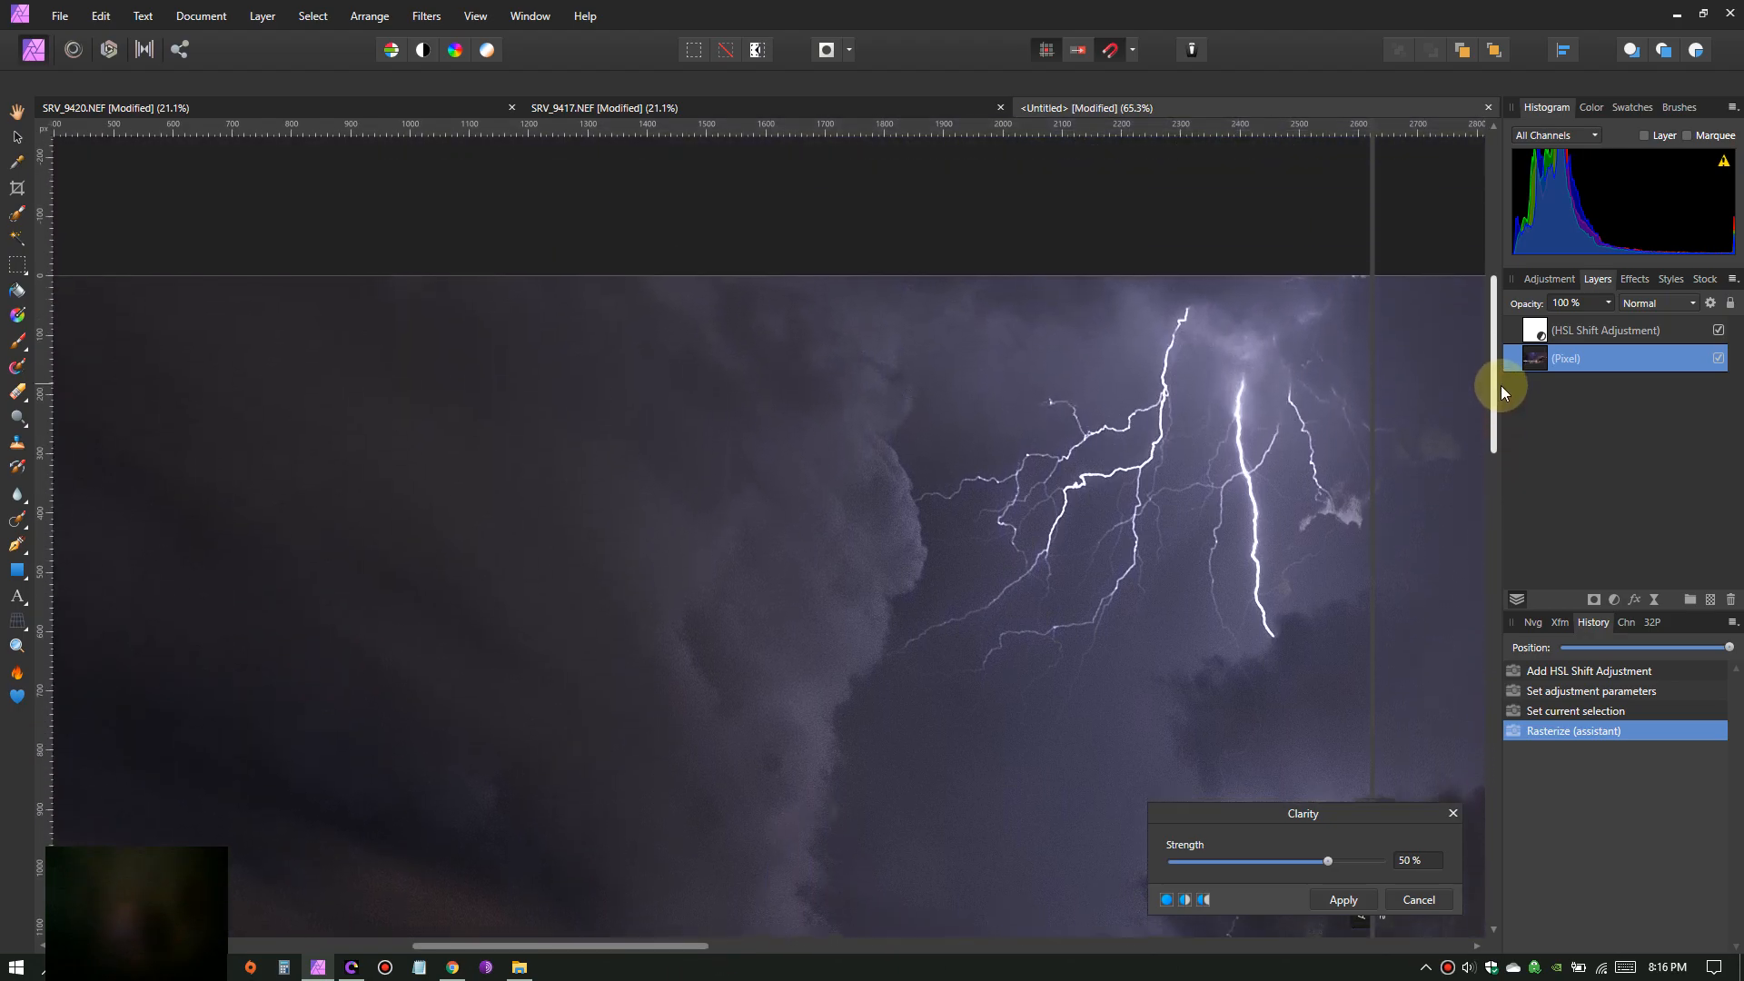
scroll(1264, 358, down, 2)
scroll(712, 660, down, 4)
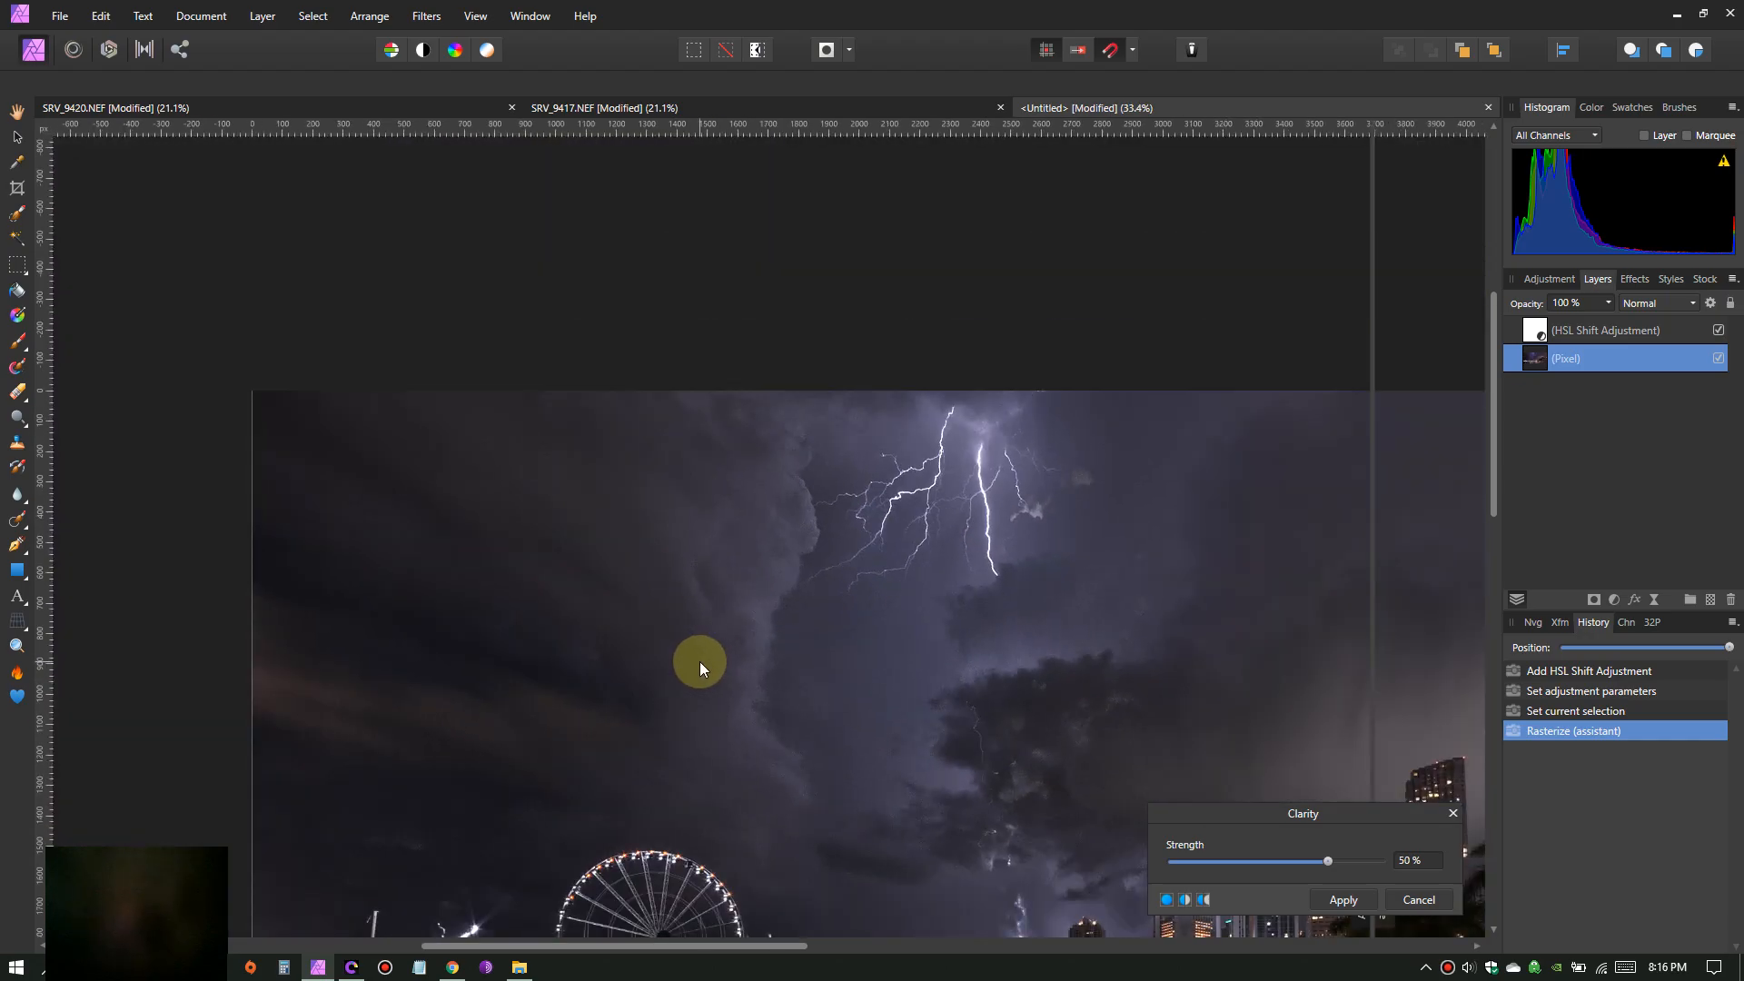
click(1342, 899)
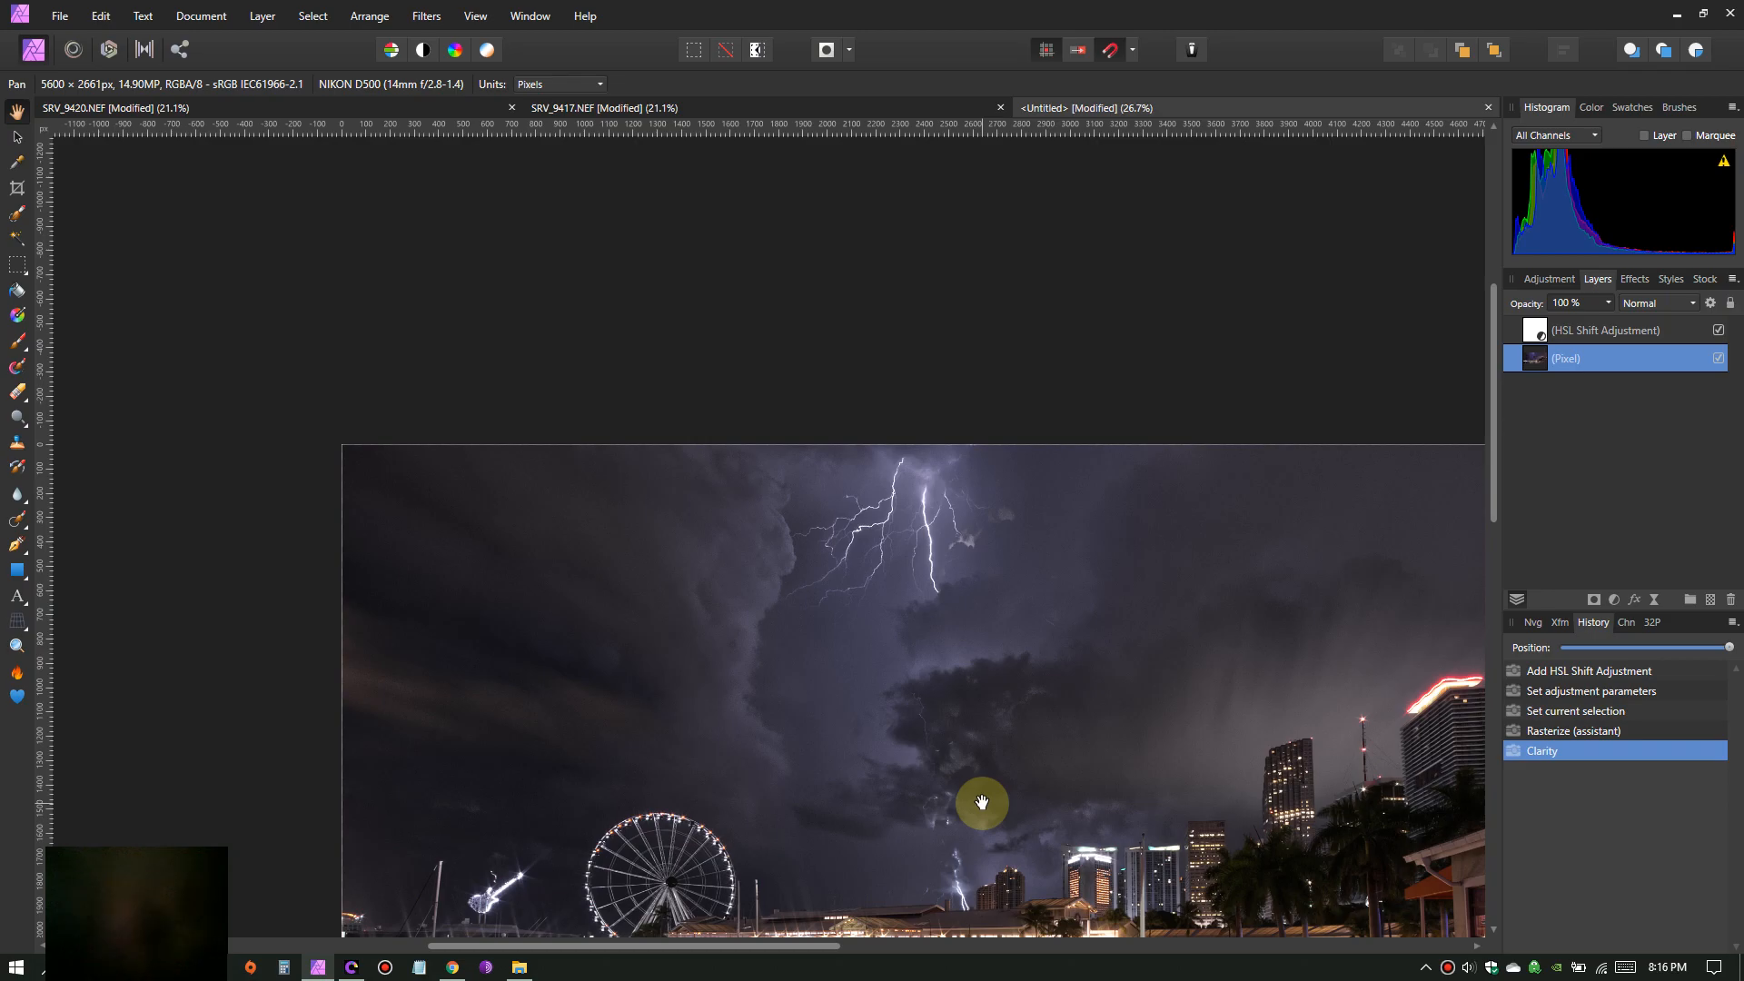
Remove the spot in the clouds above the lower lightning bolt with the Inpainting Brush.
drag(1126, 799, 968, 570)
scroll(968, 570, down, 1)
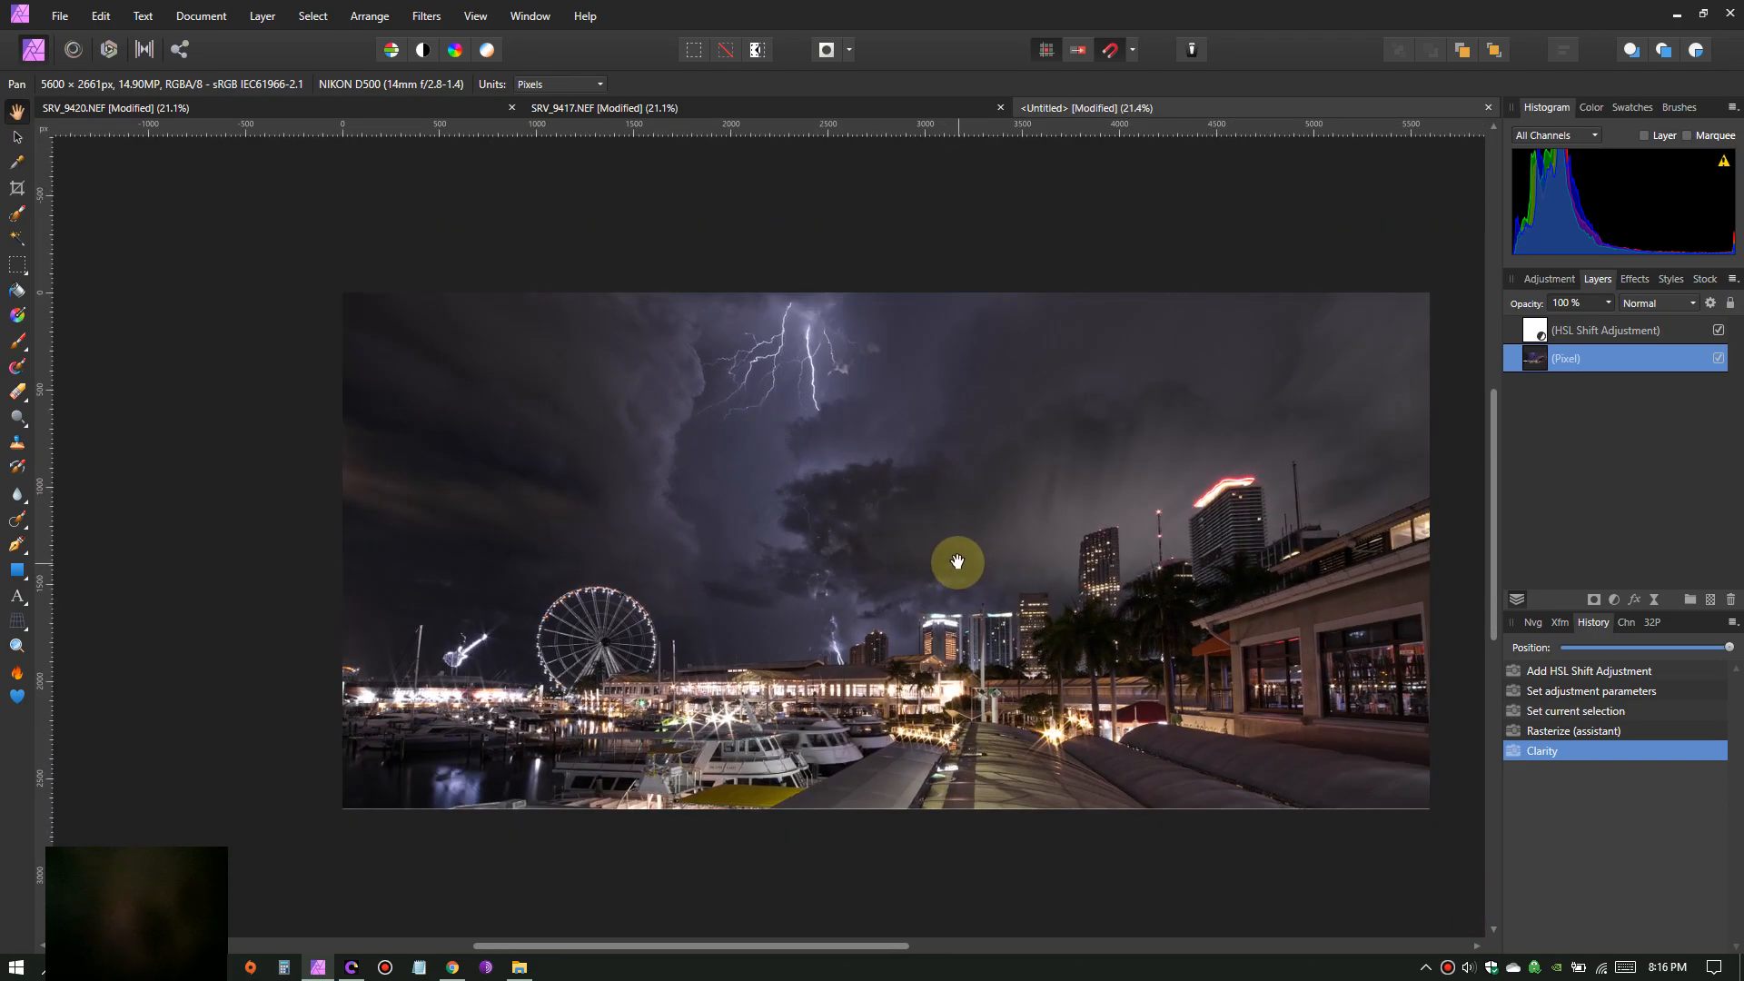
scroll(957, 561, up, 2)
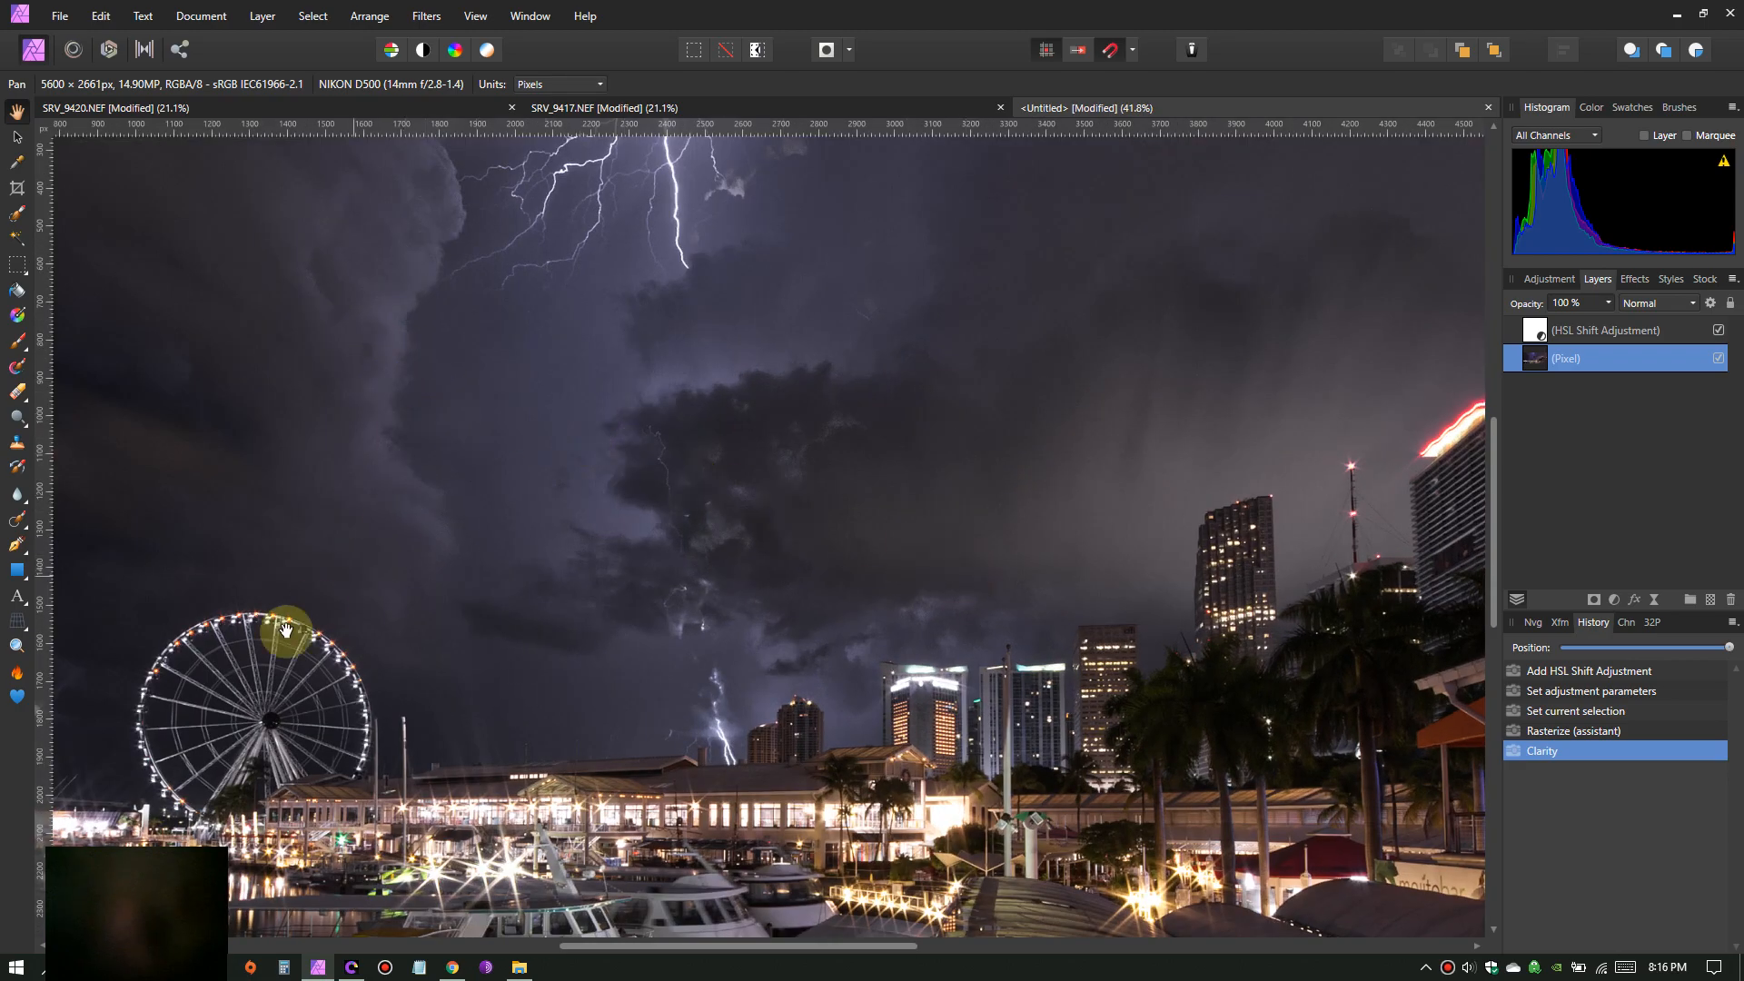
click(17, 521)
click(91, 591)
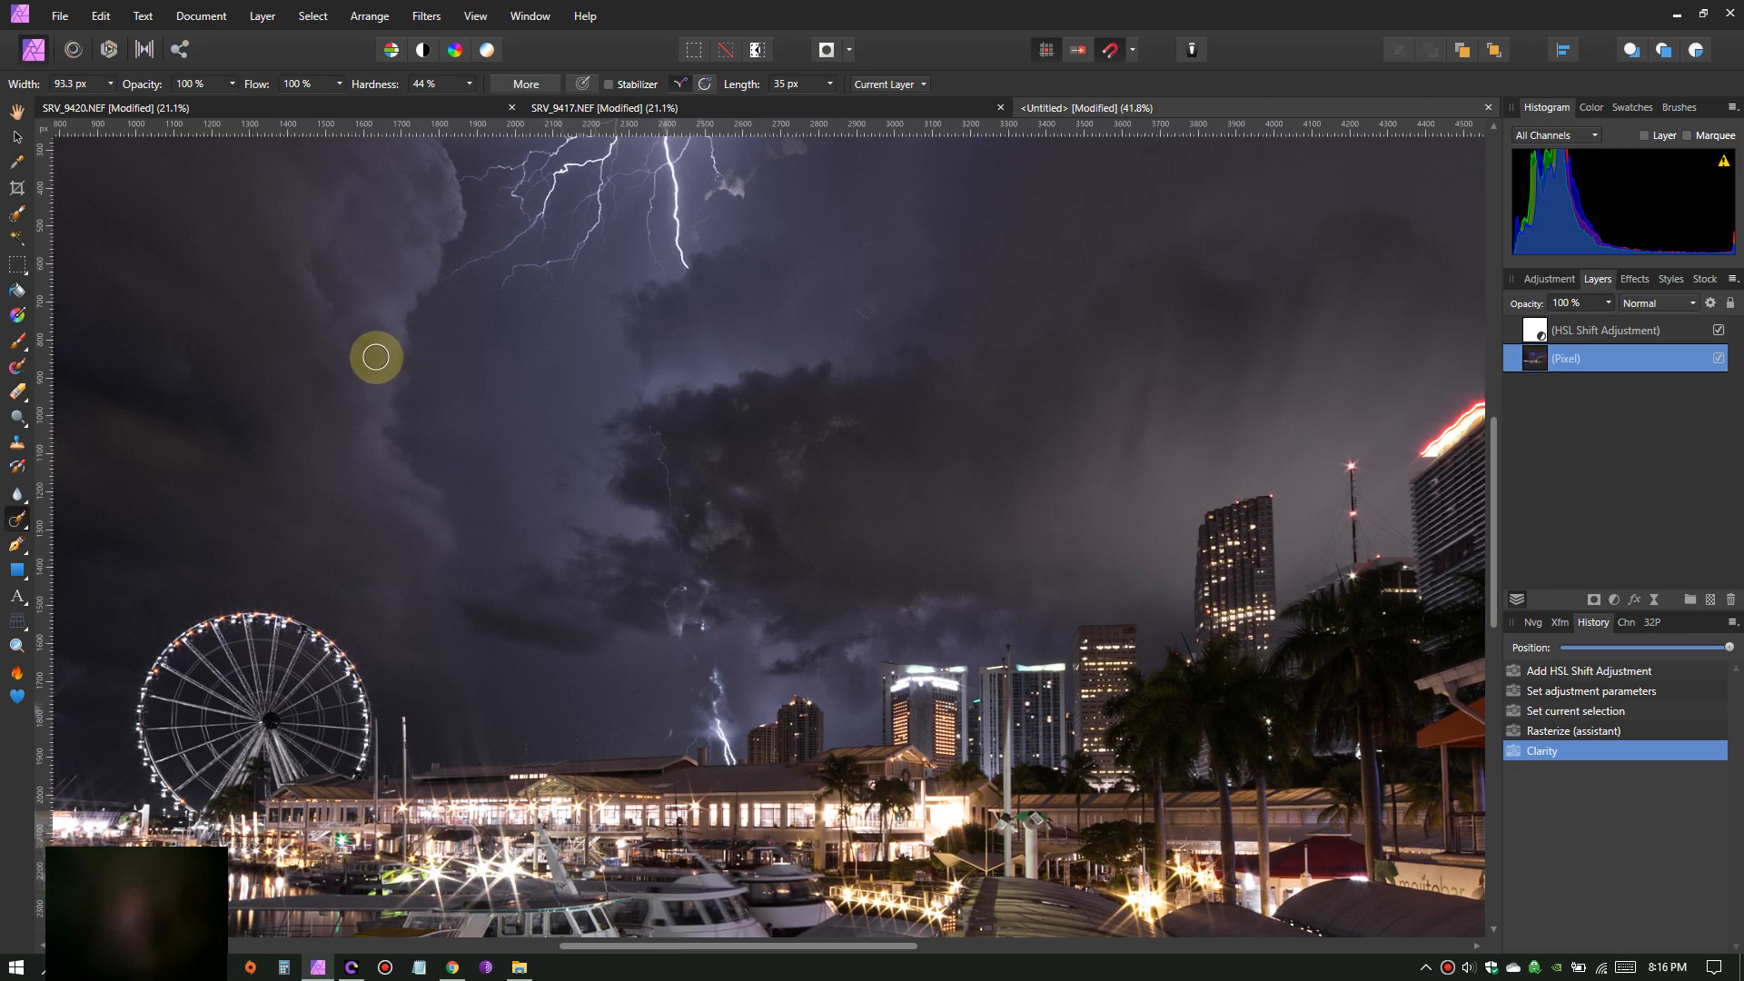
click(366, 345)
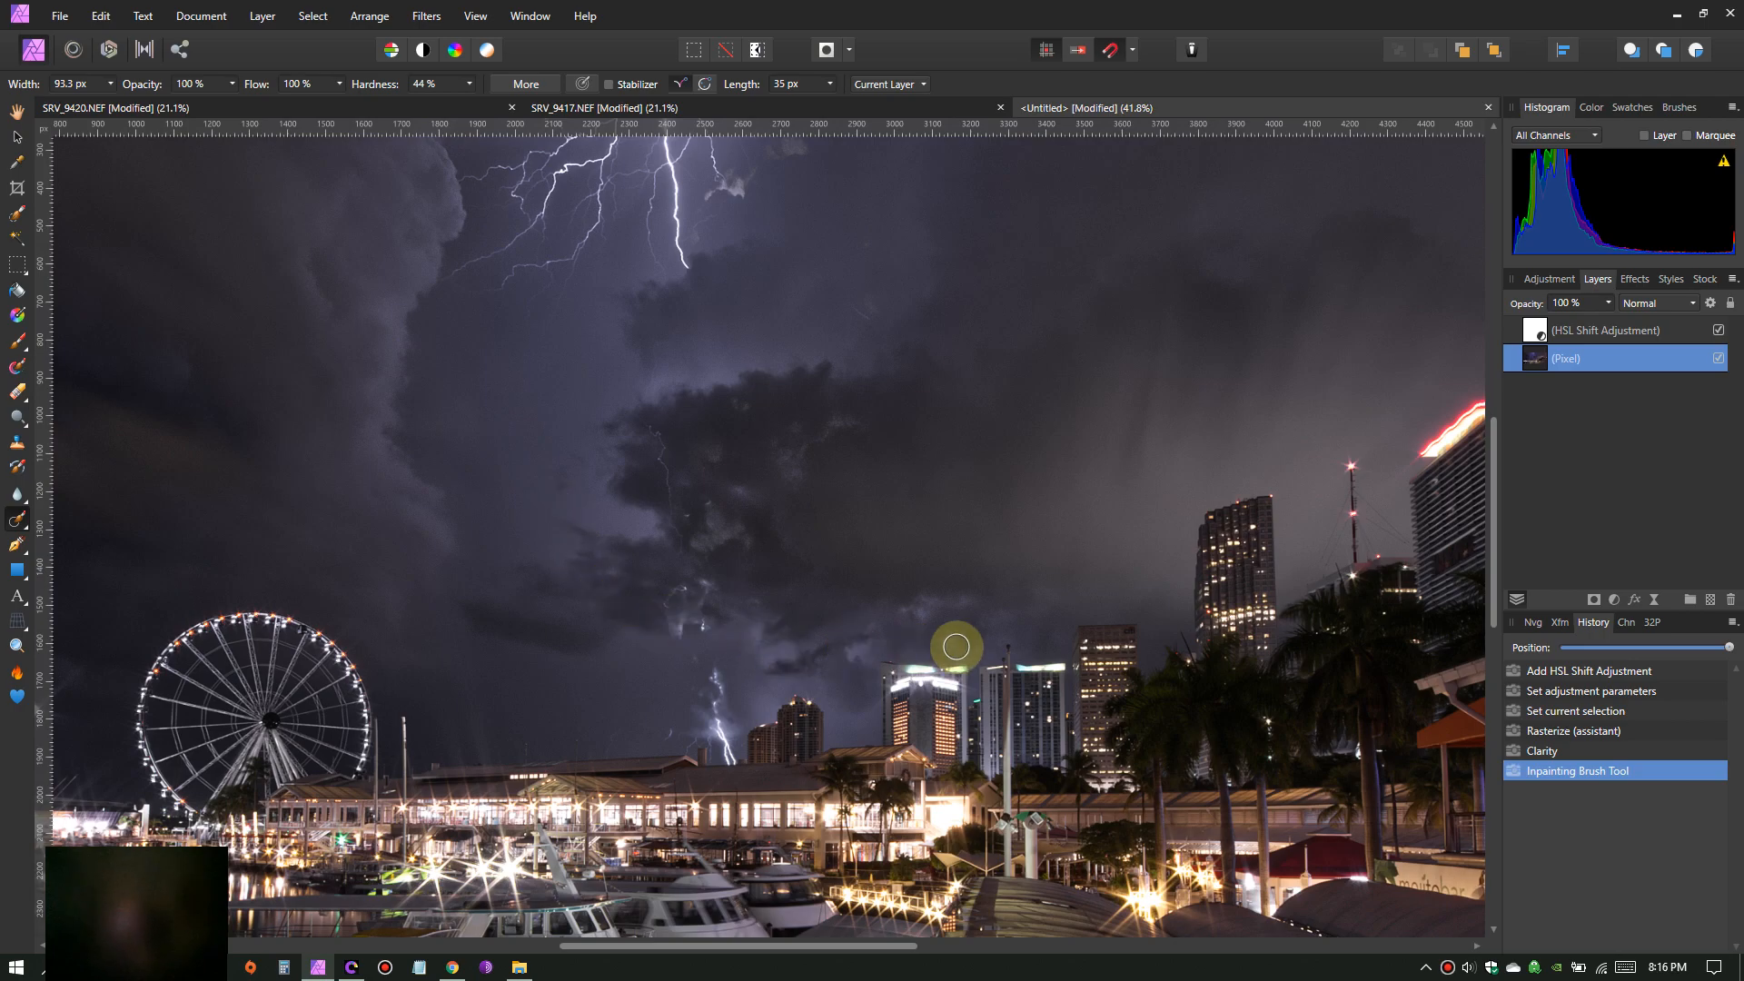
scroll(870, 650, down, 2)
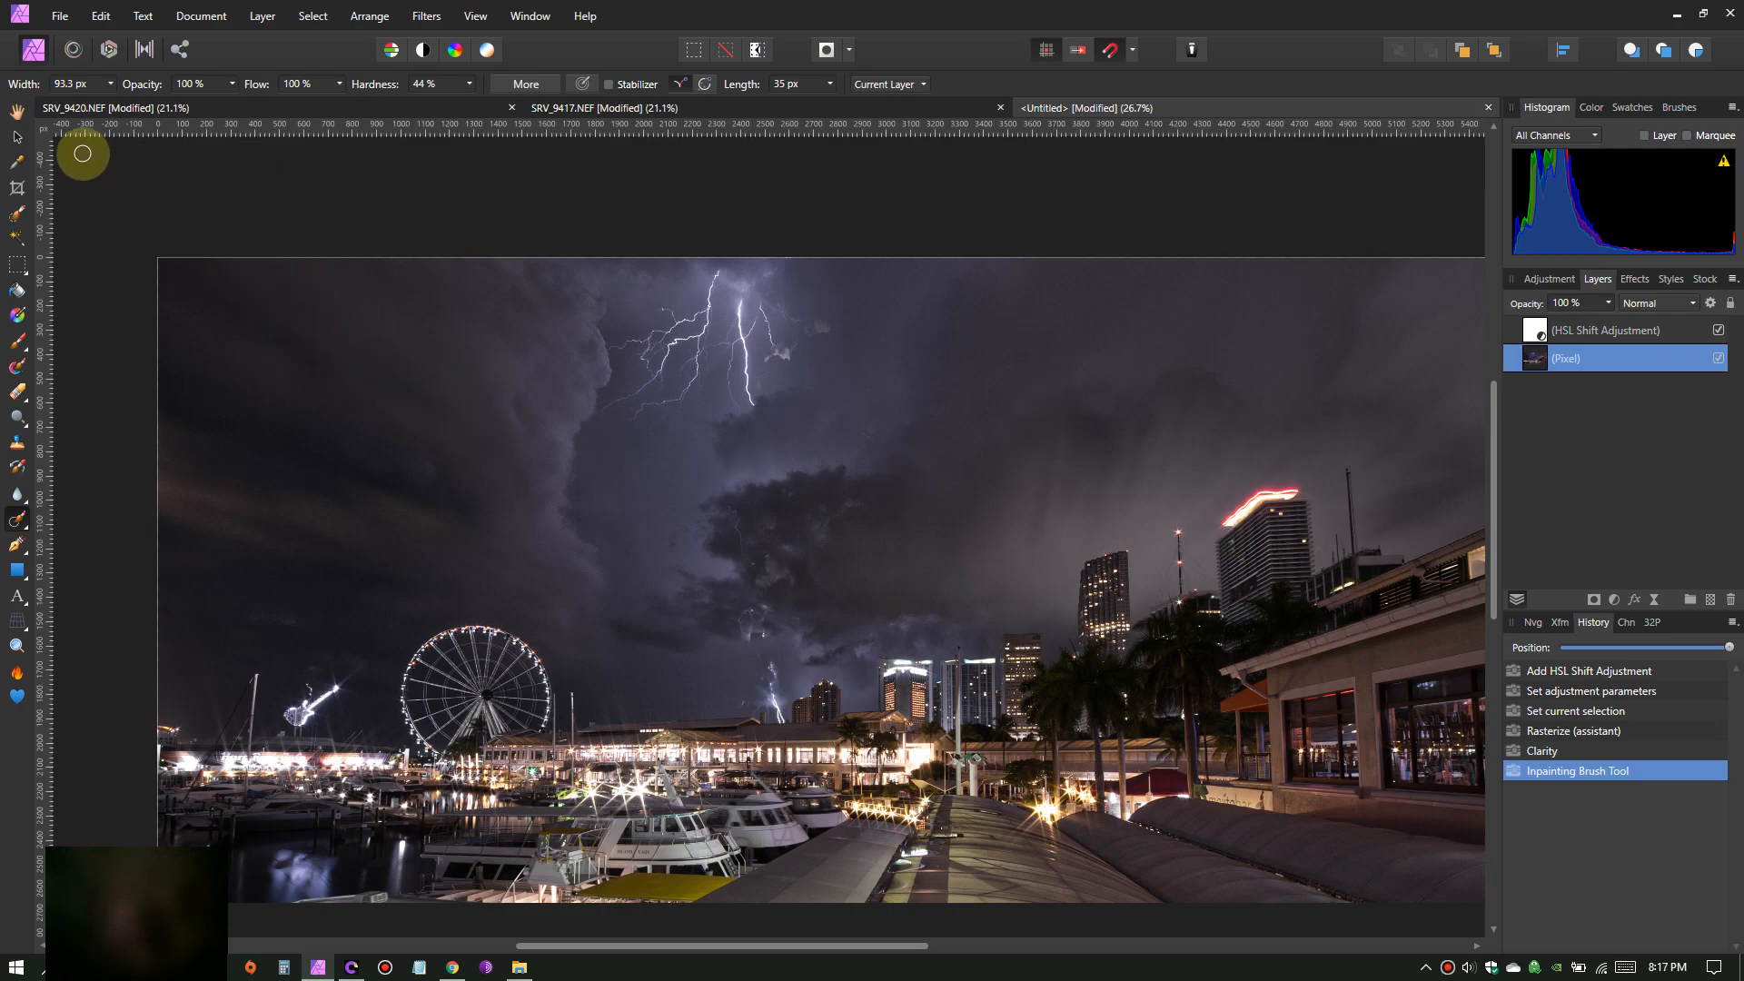
click(18, 109)
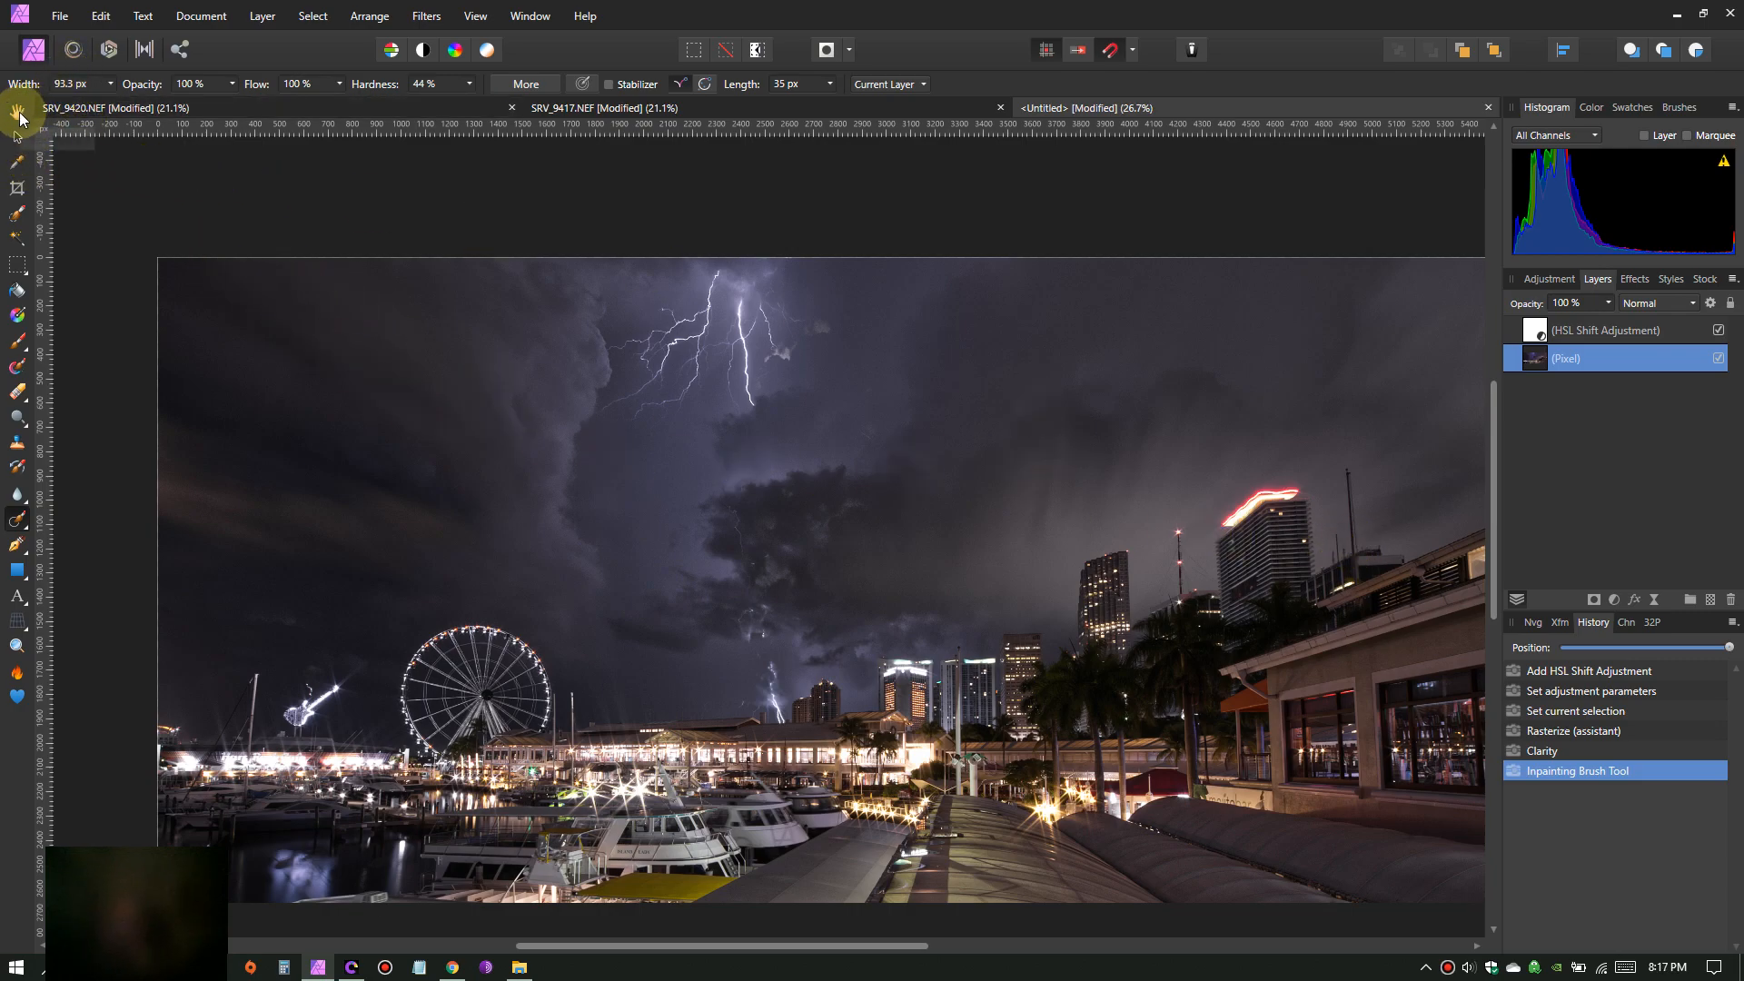
drag(1035, 594, 925, 535)
scroll(925, 535, down, 2)
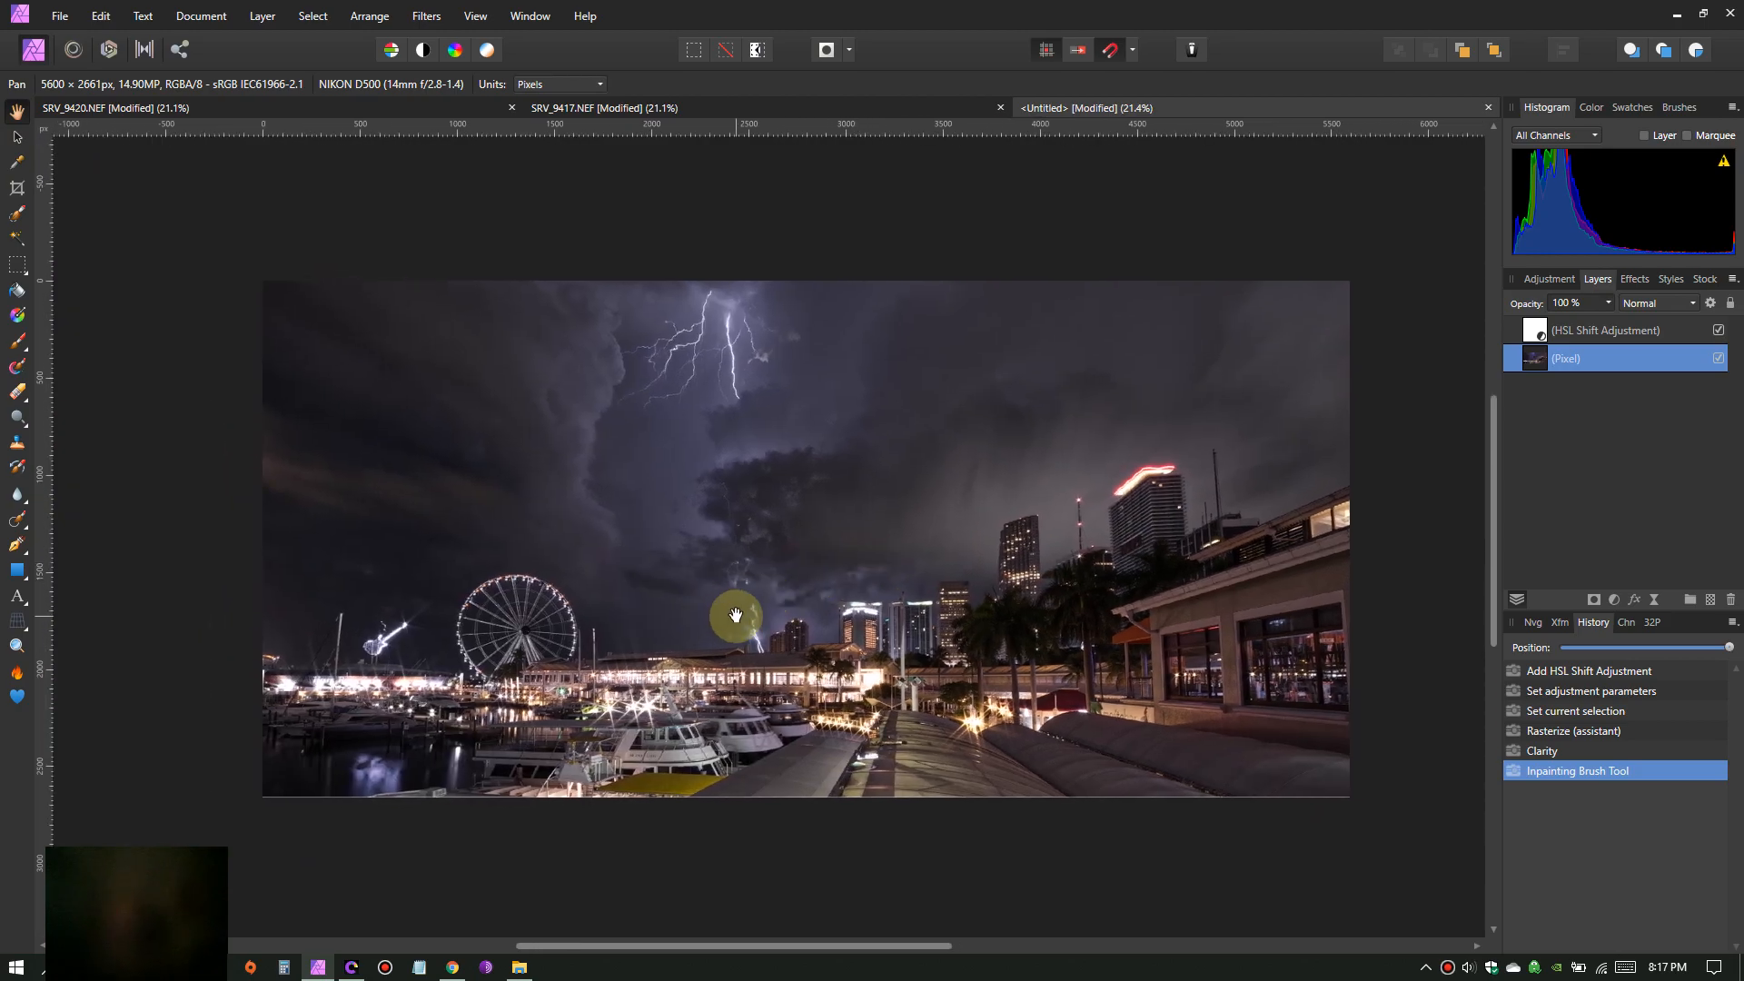
scroll(736, 615, up, 2)
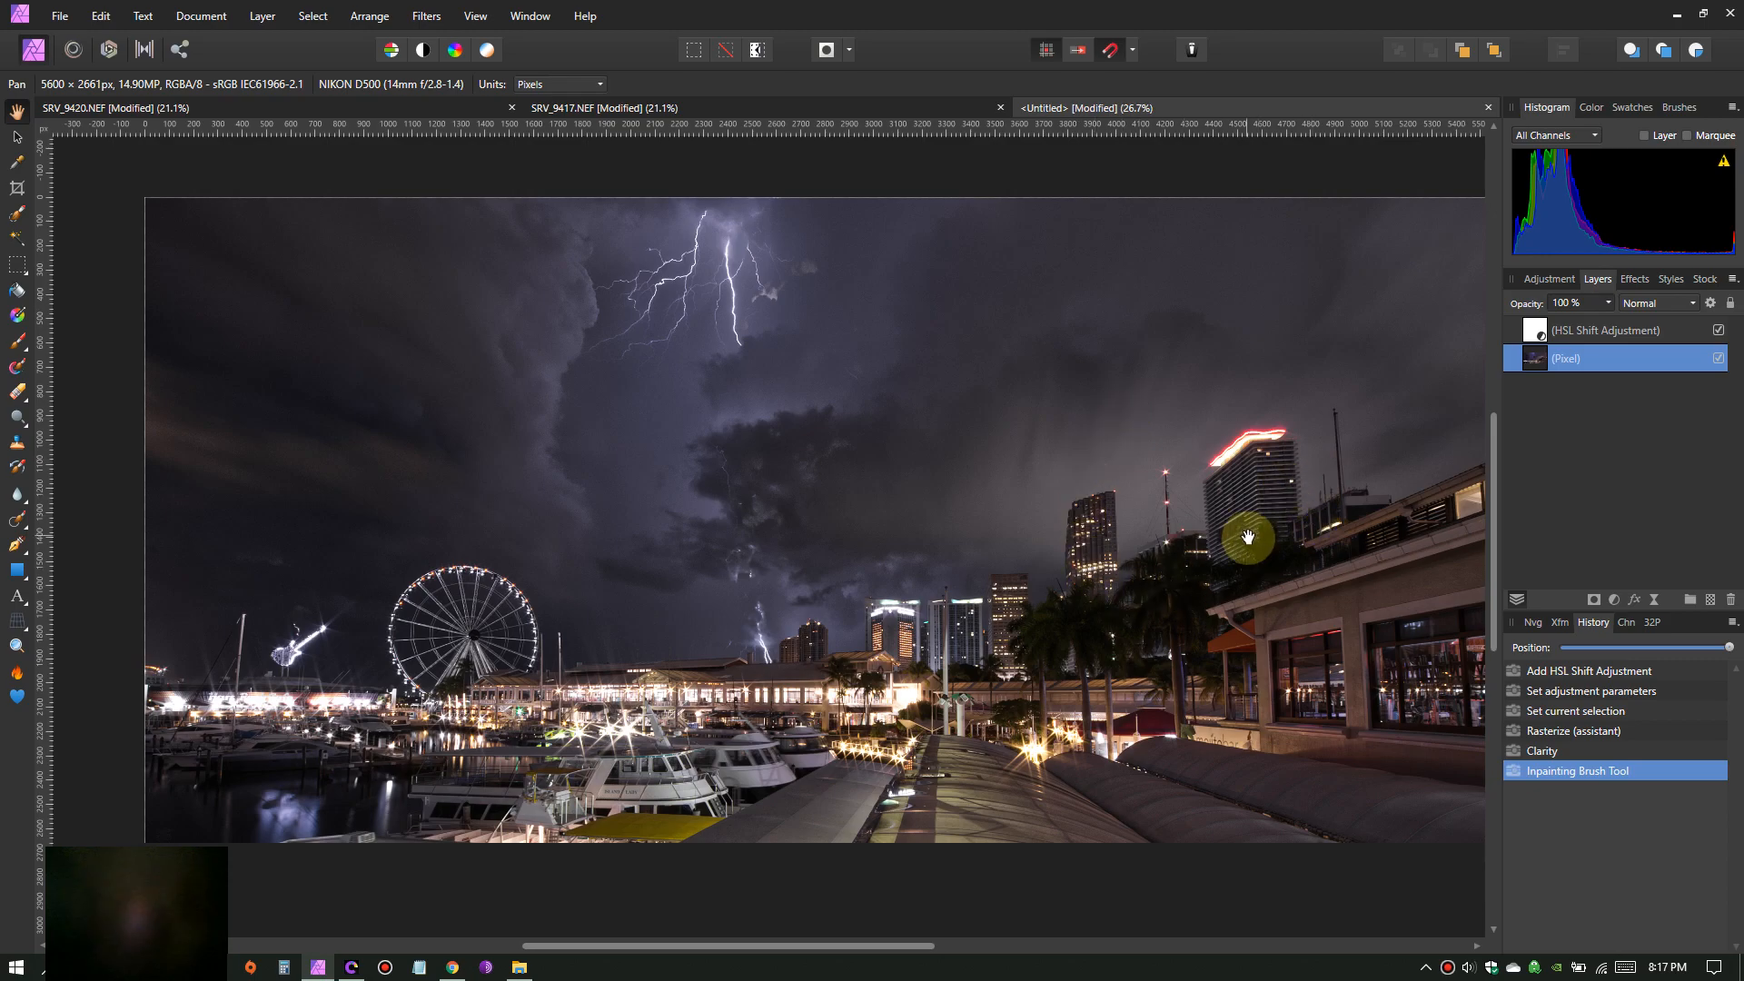
scroll(1225, 472, up, 2)
scroll(1225, 472, up, 1)
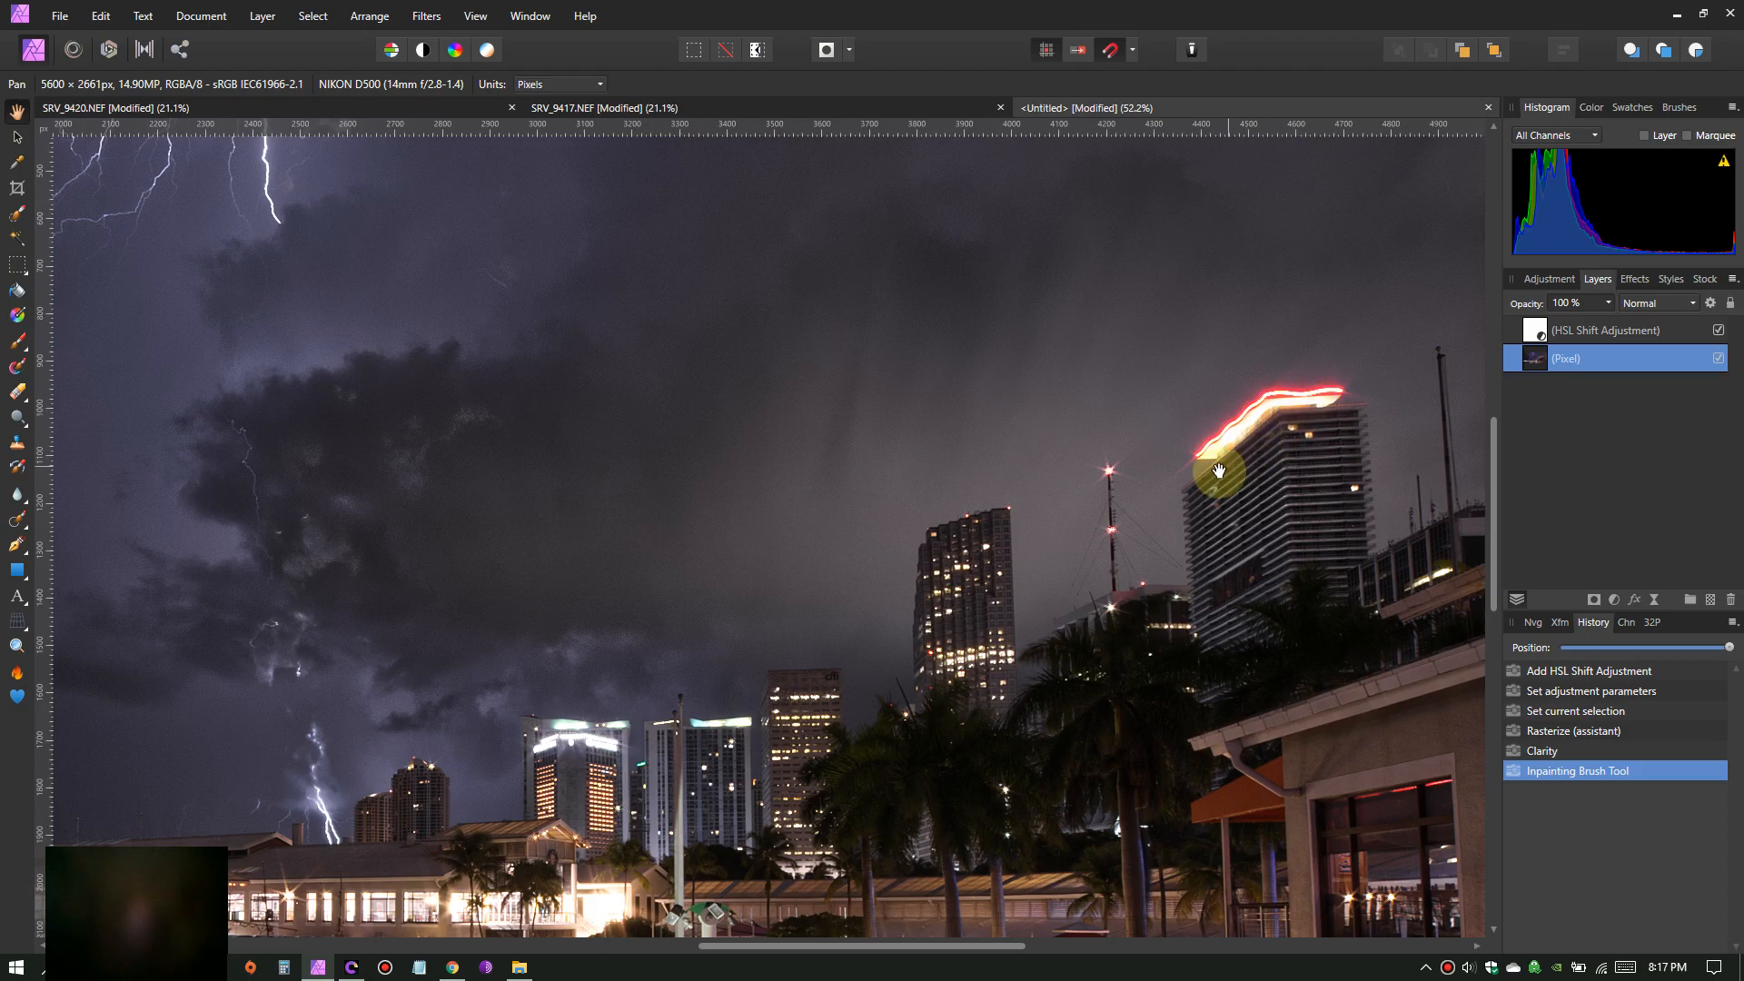
scroll(1240, 457, up, 2)
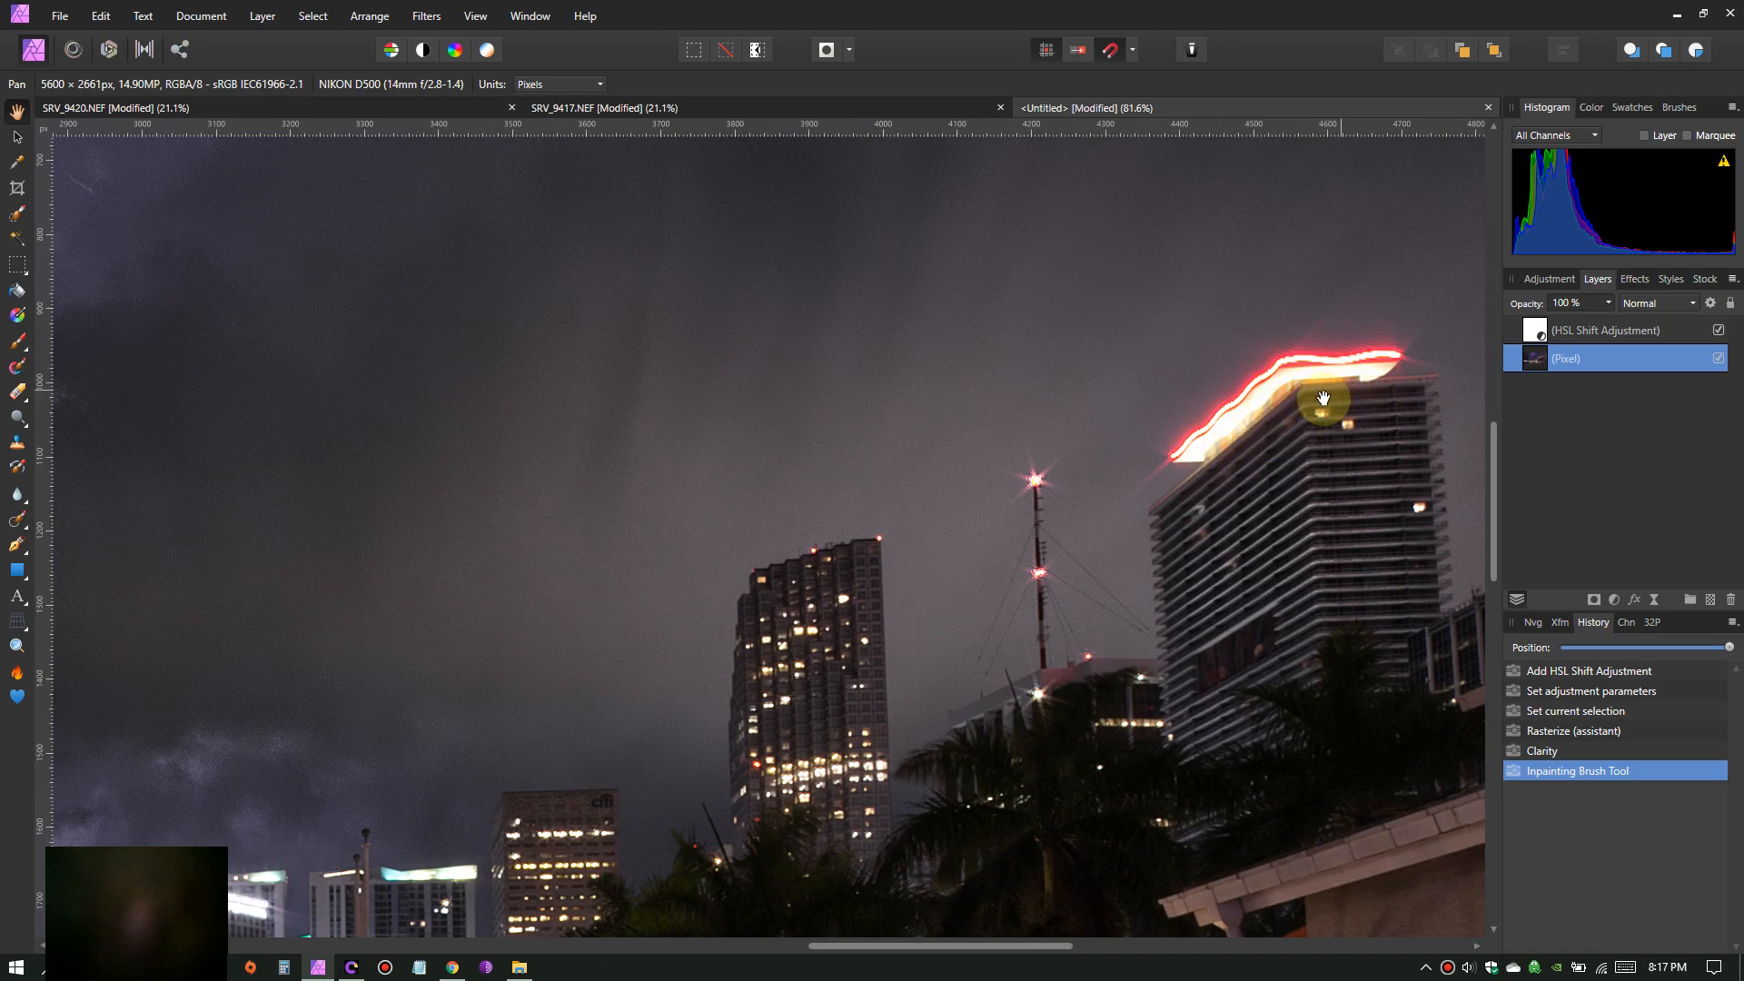
scroll(1252, 419, down, 3)
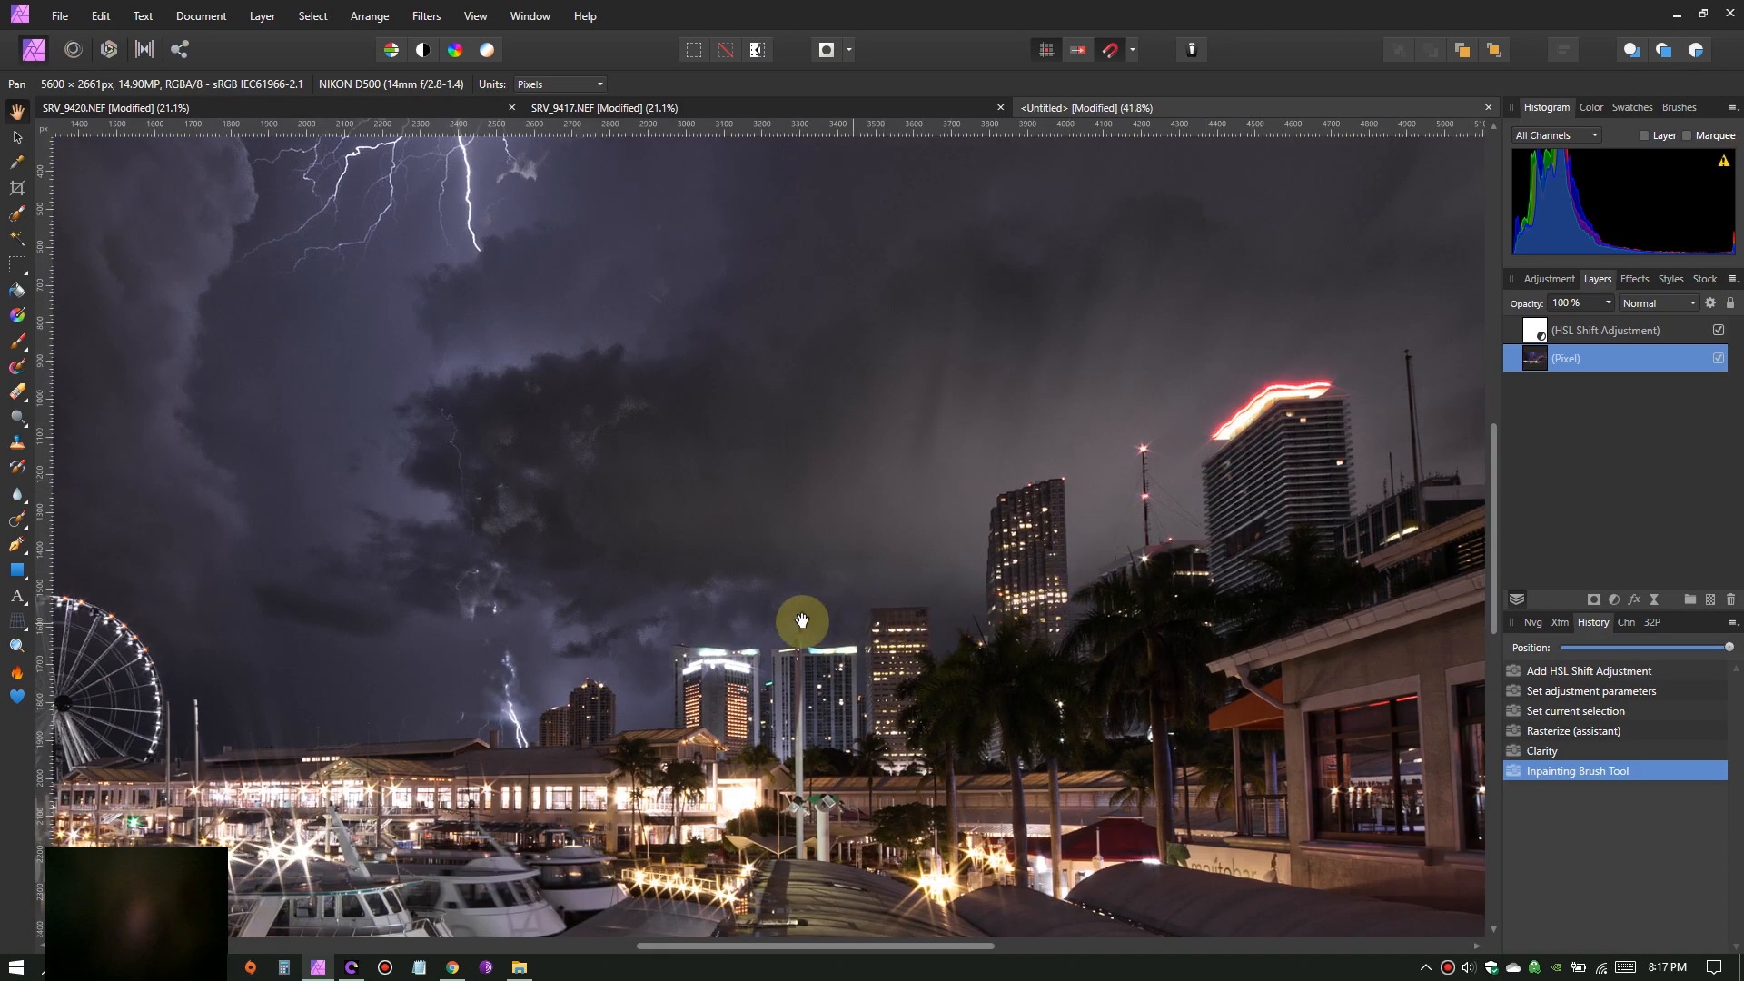
scroll(826, 640, down, 3)
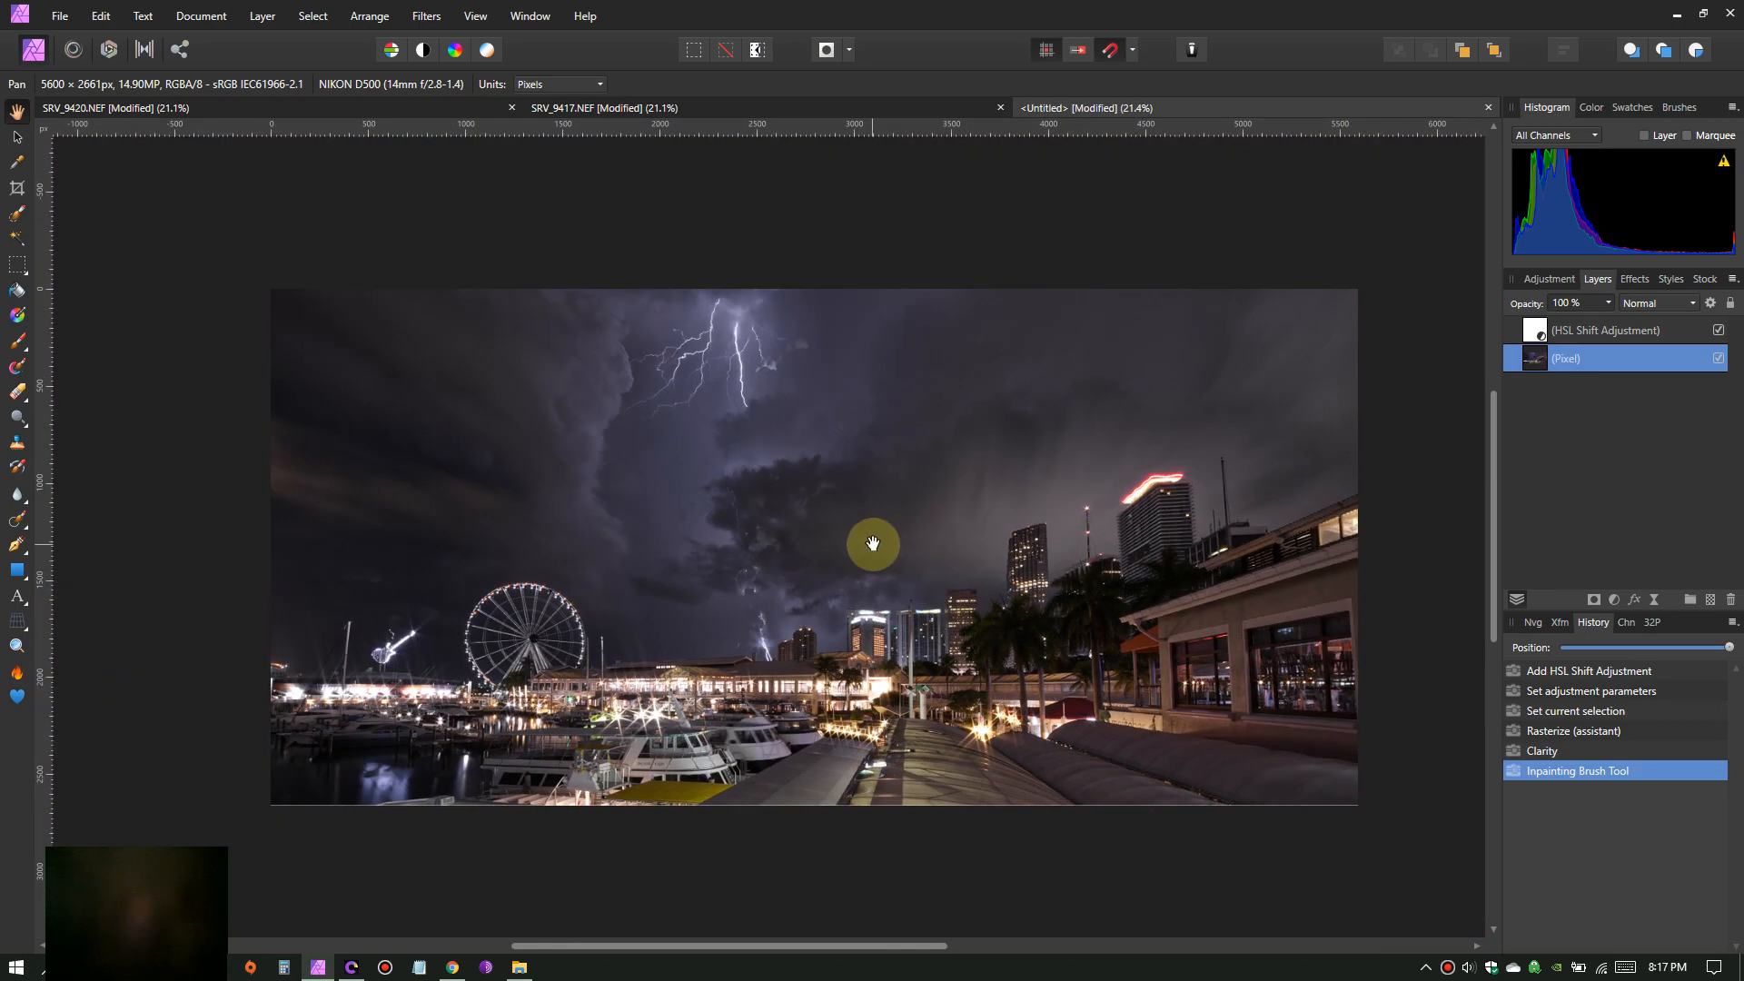
drag(872, 541, 906, 518)
scroll(416, 683, up, 2)
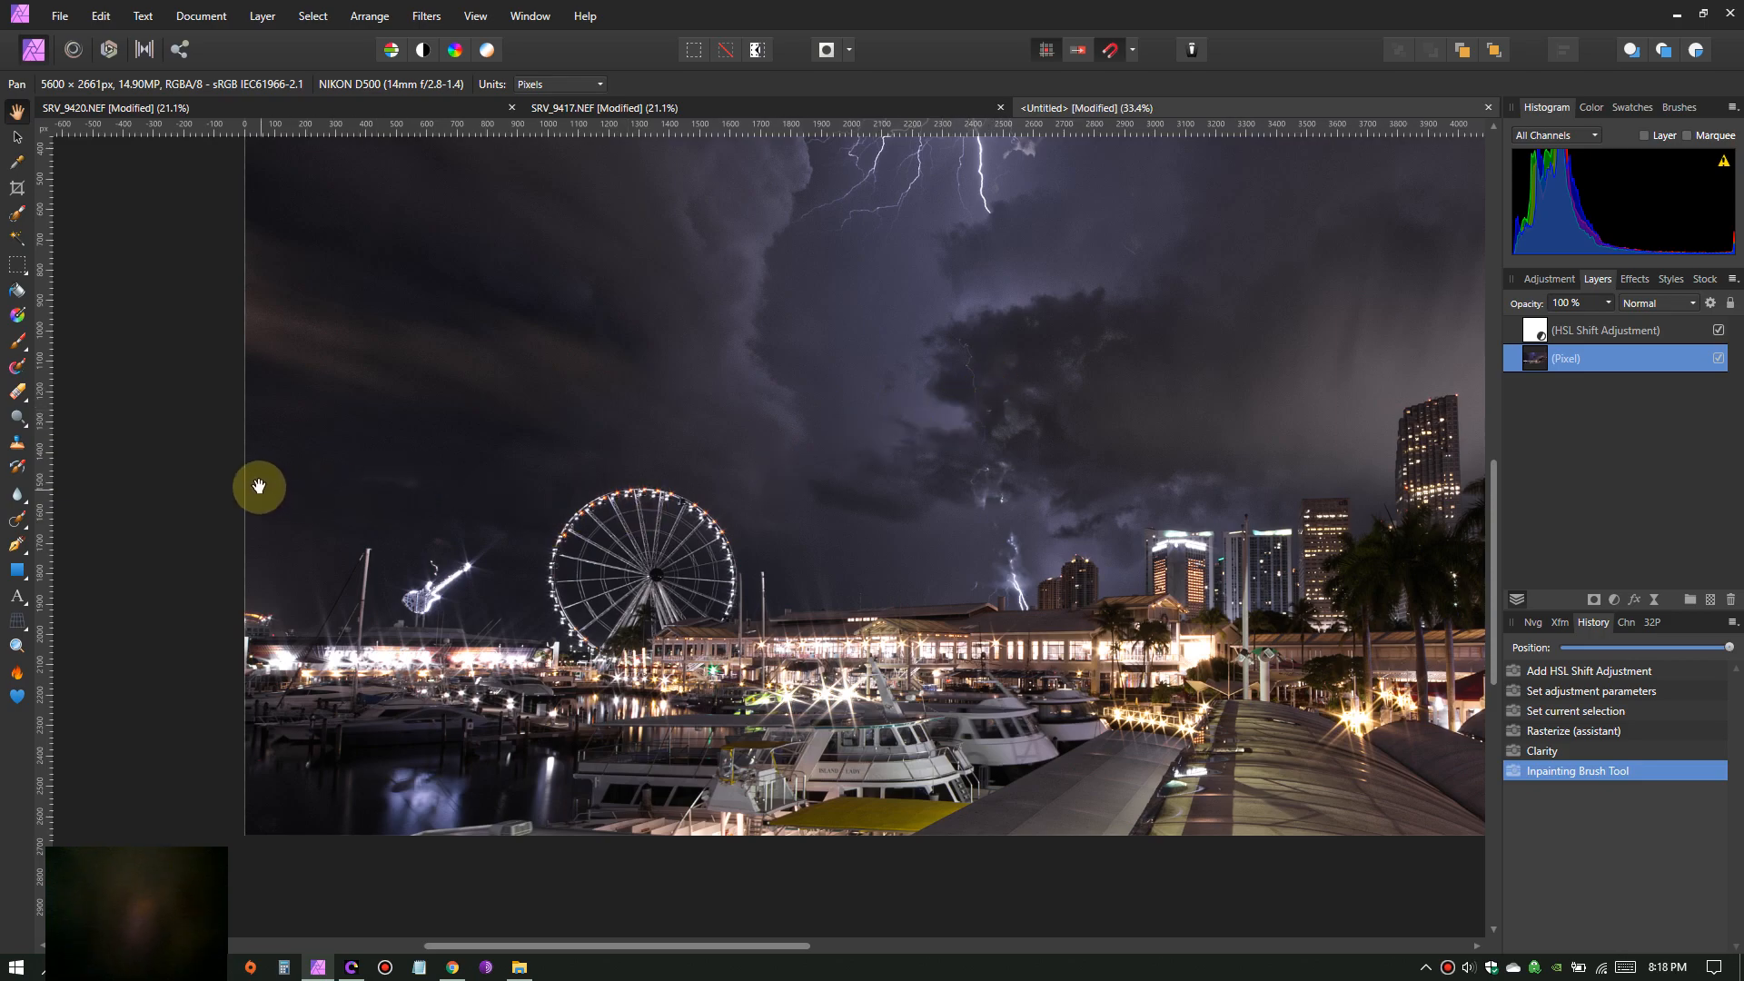
Remove the spot in the dark left sky near the masts with the Inpainting Brush.
click(27, 534)
click(100, 592)
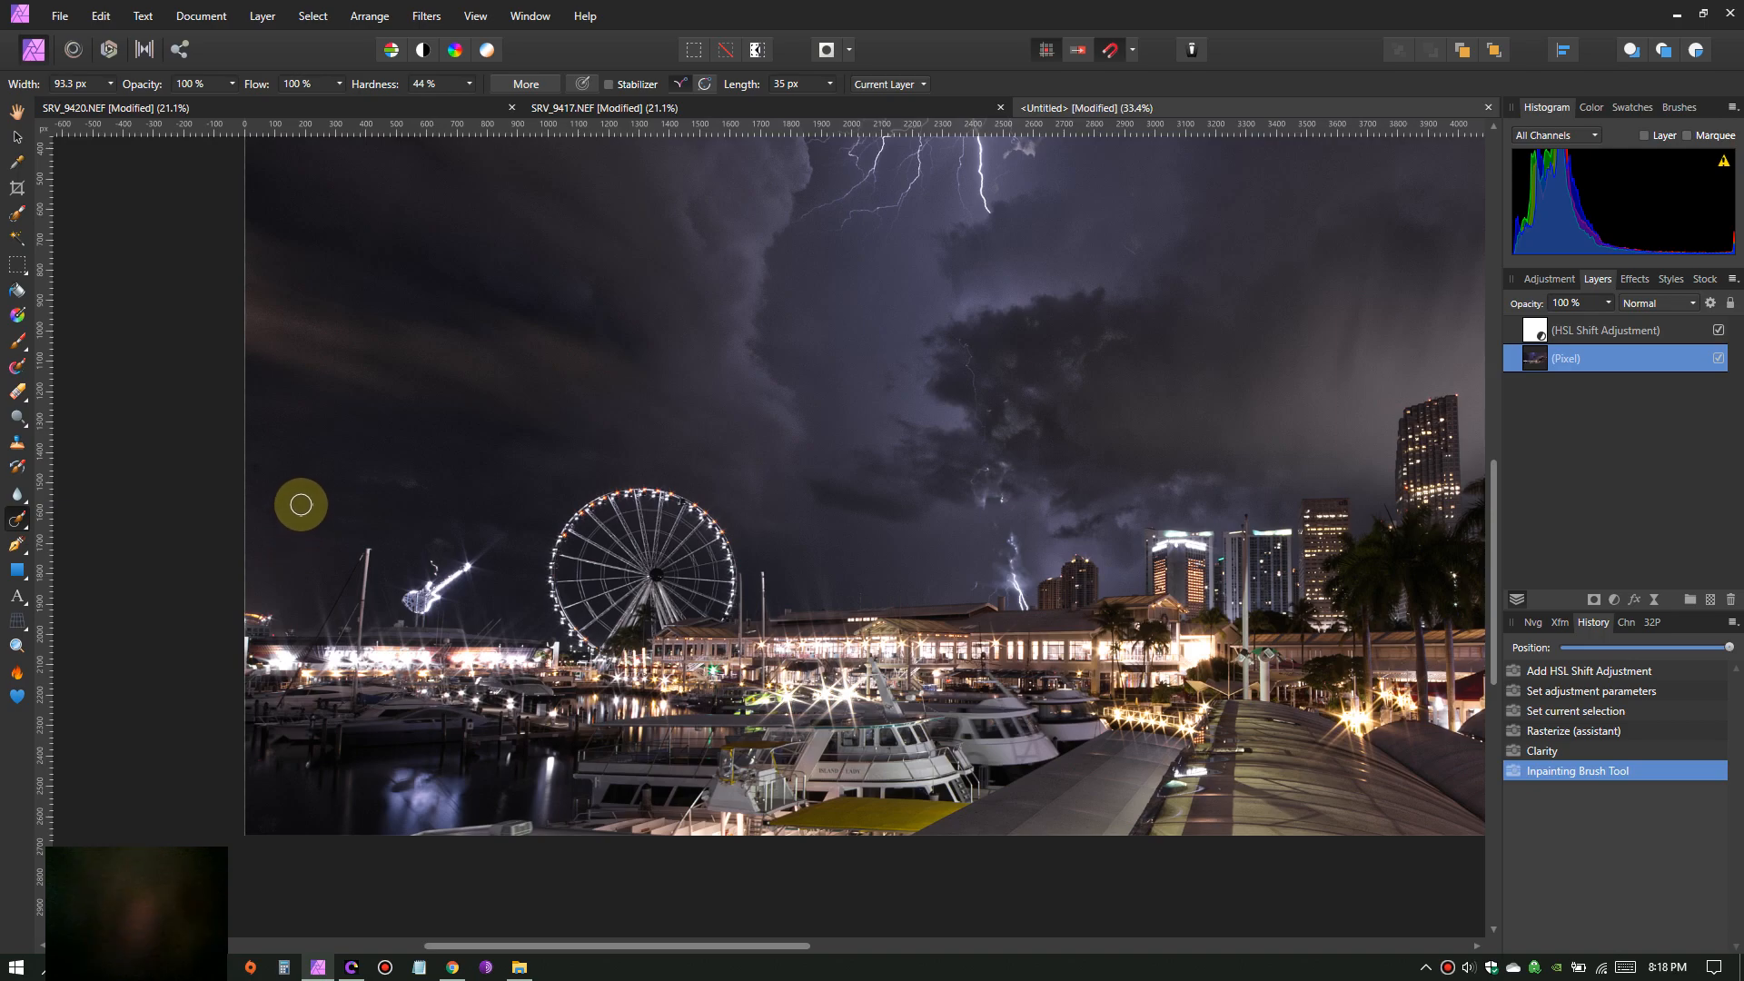
click(254, 470)
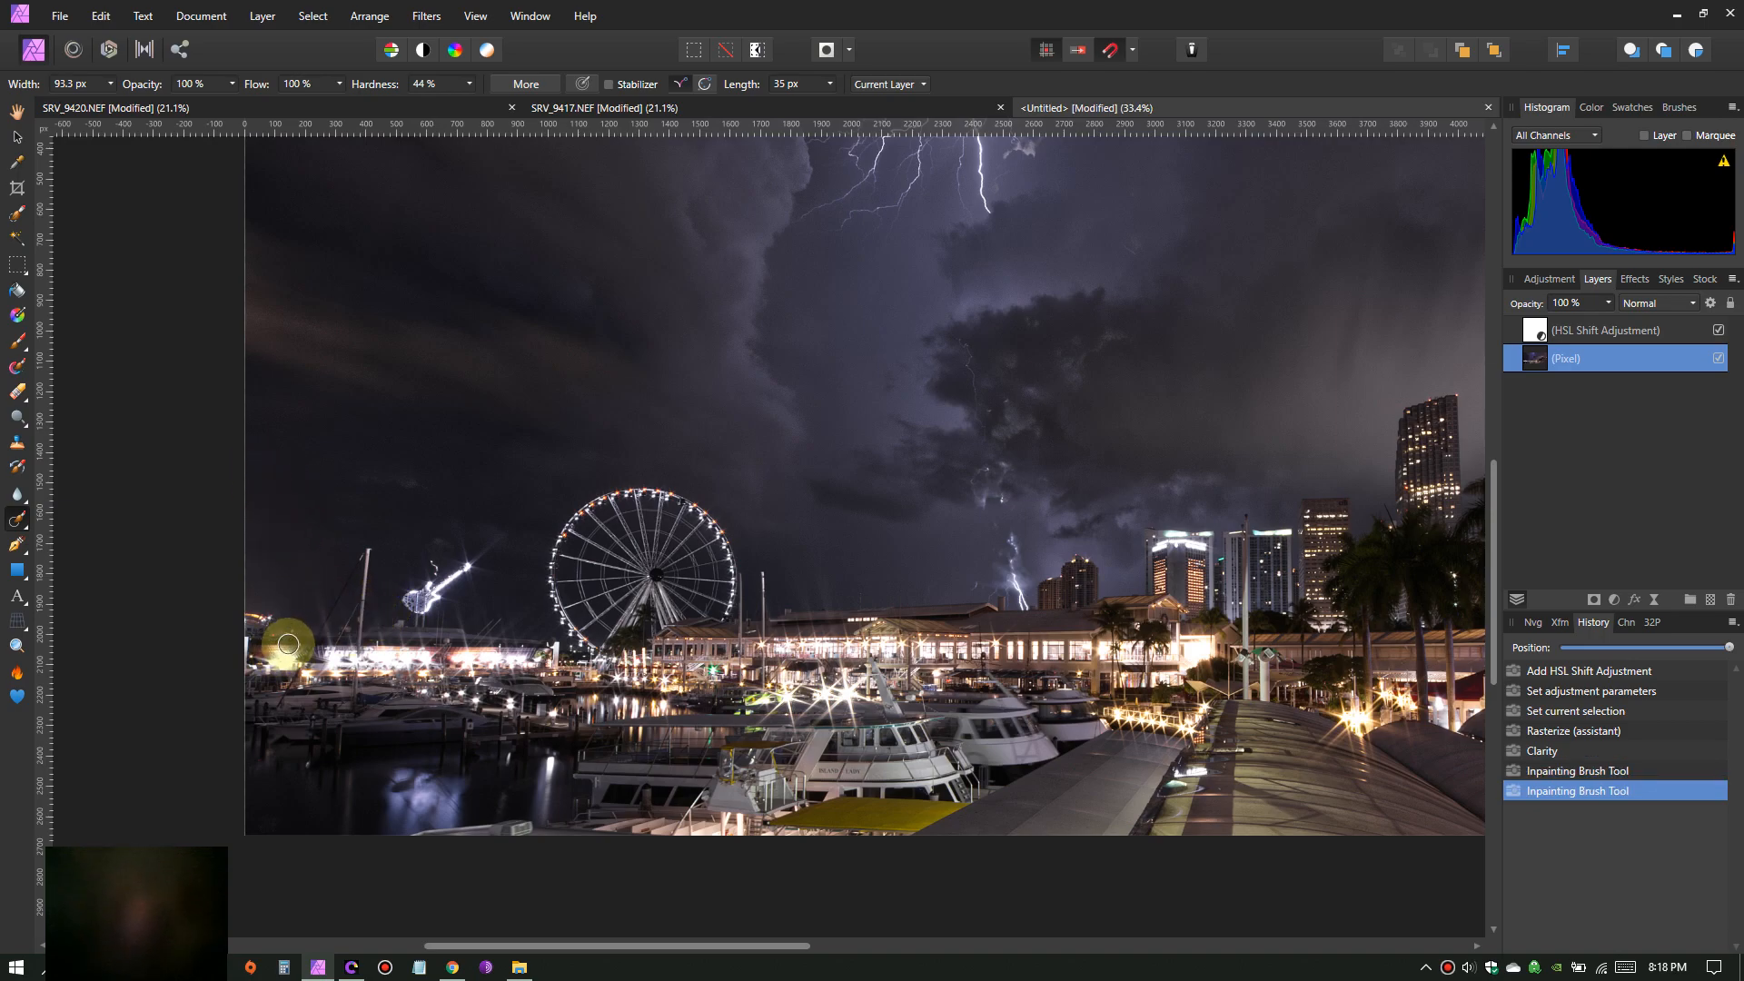
click(16, 110)
scroll(1045, 407, down, 2)
drag(1133, 394, 849, 524)
scroll(955, 511, up, 1)
mouse_move(833, 608)
mouse_down()
mouse_move(883, 555)
mouse_move(849, 589)
mouse_up()
scroll(876, 556, down, 1)
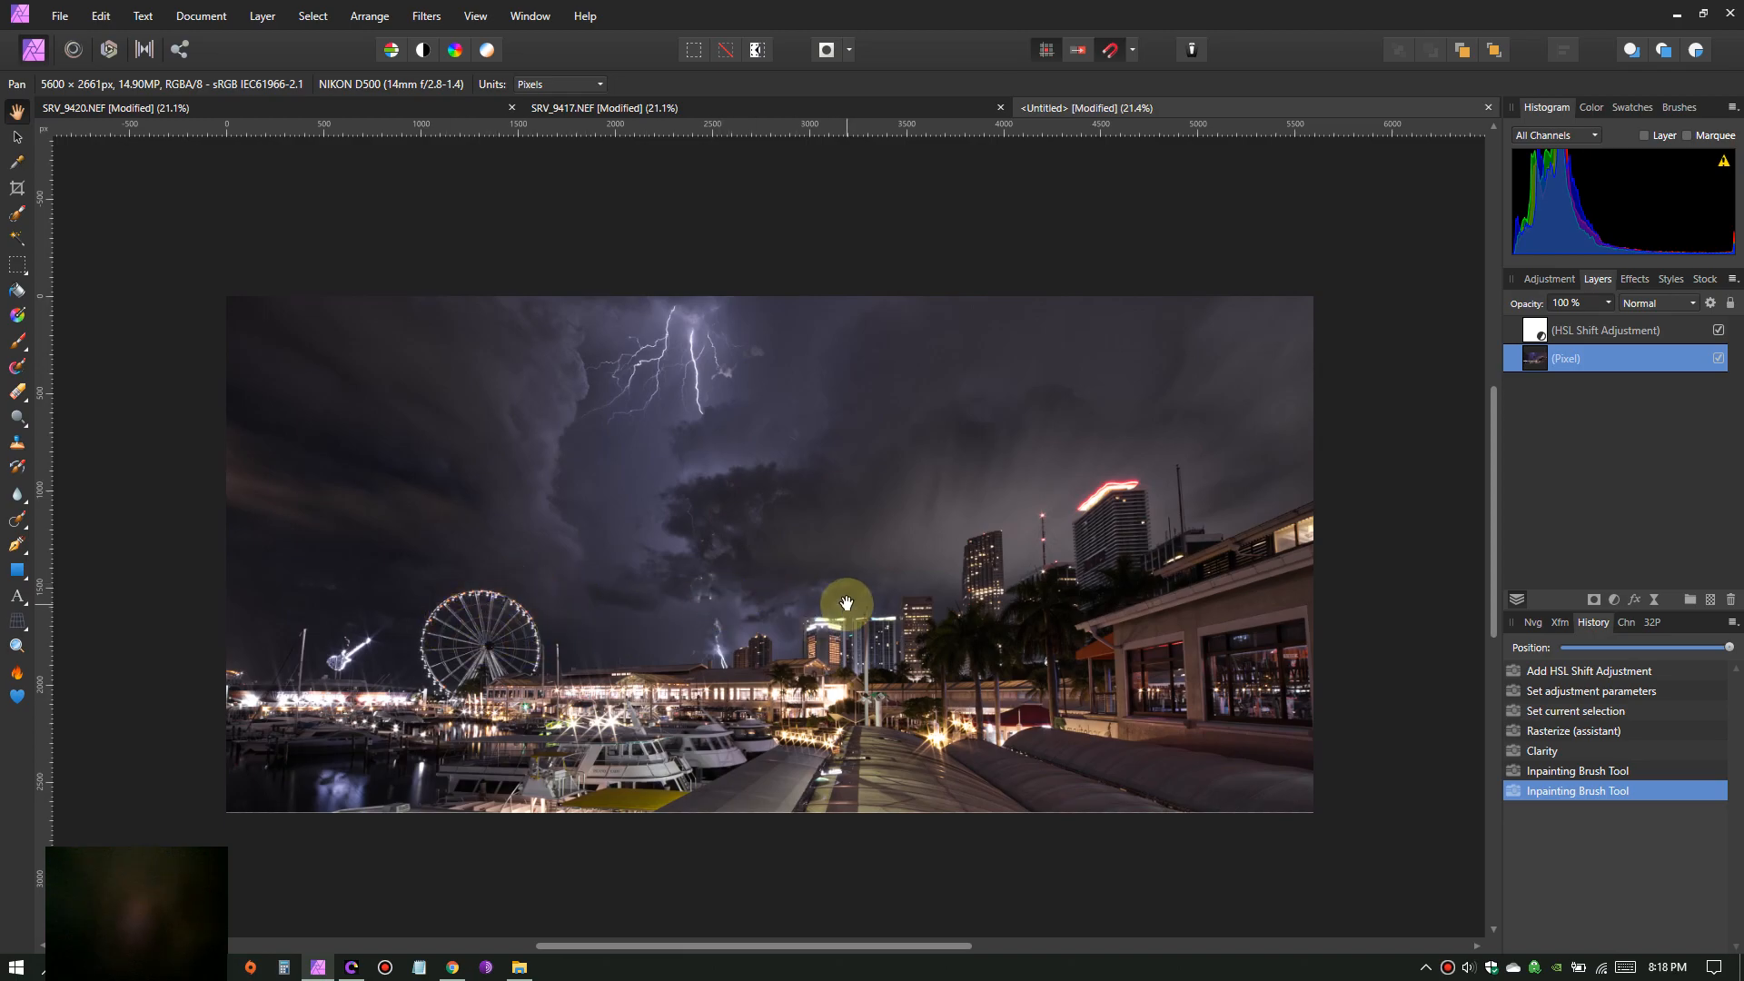
Add a Brightness / Contrast adjustment and try darker brightness and softer contrast settings.
click(1615, 601)
click(1660, 252)
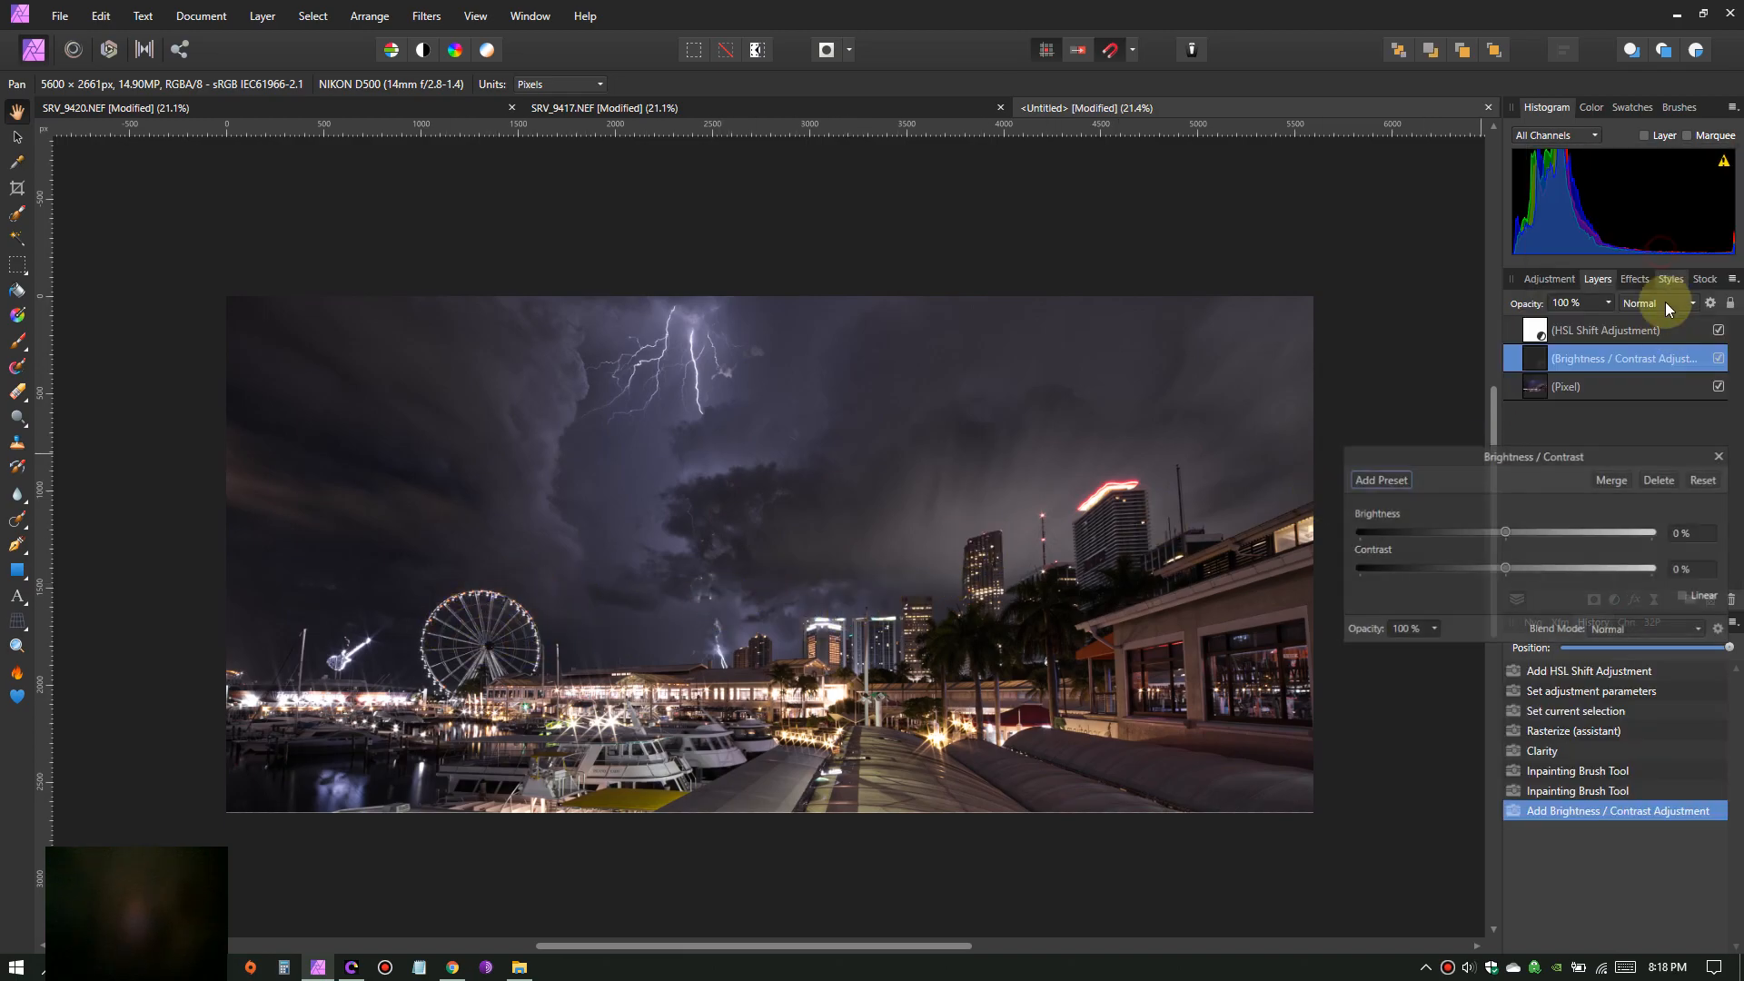
drag(1506, 532, 1589, 581)
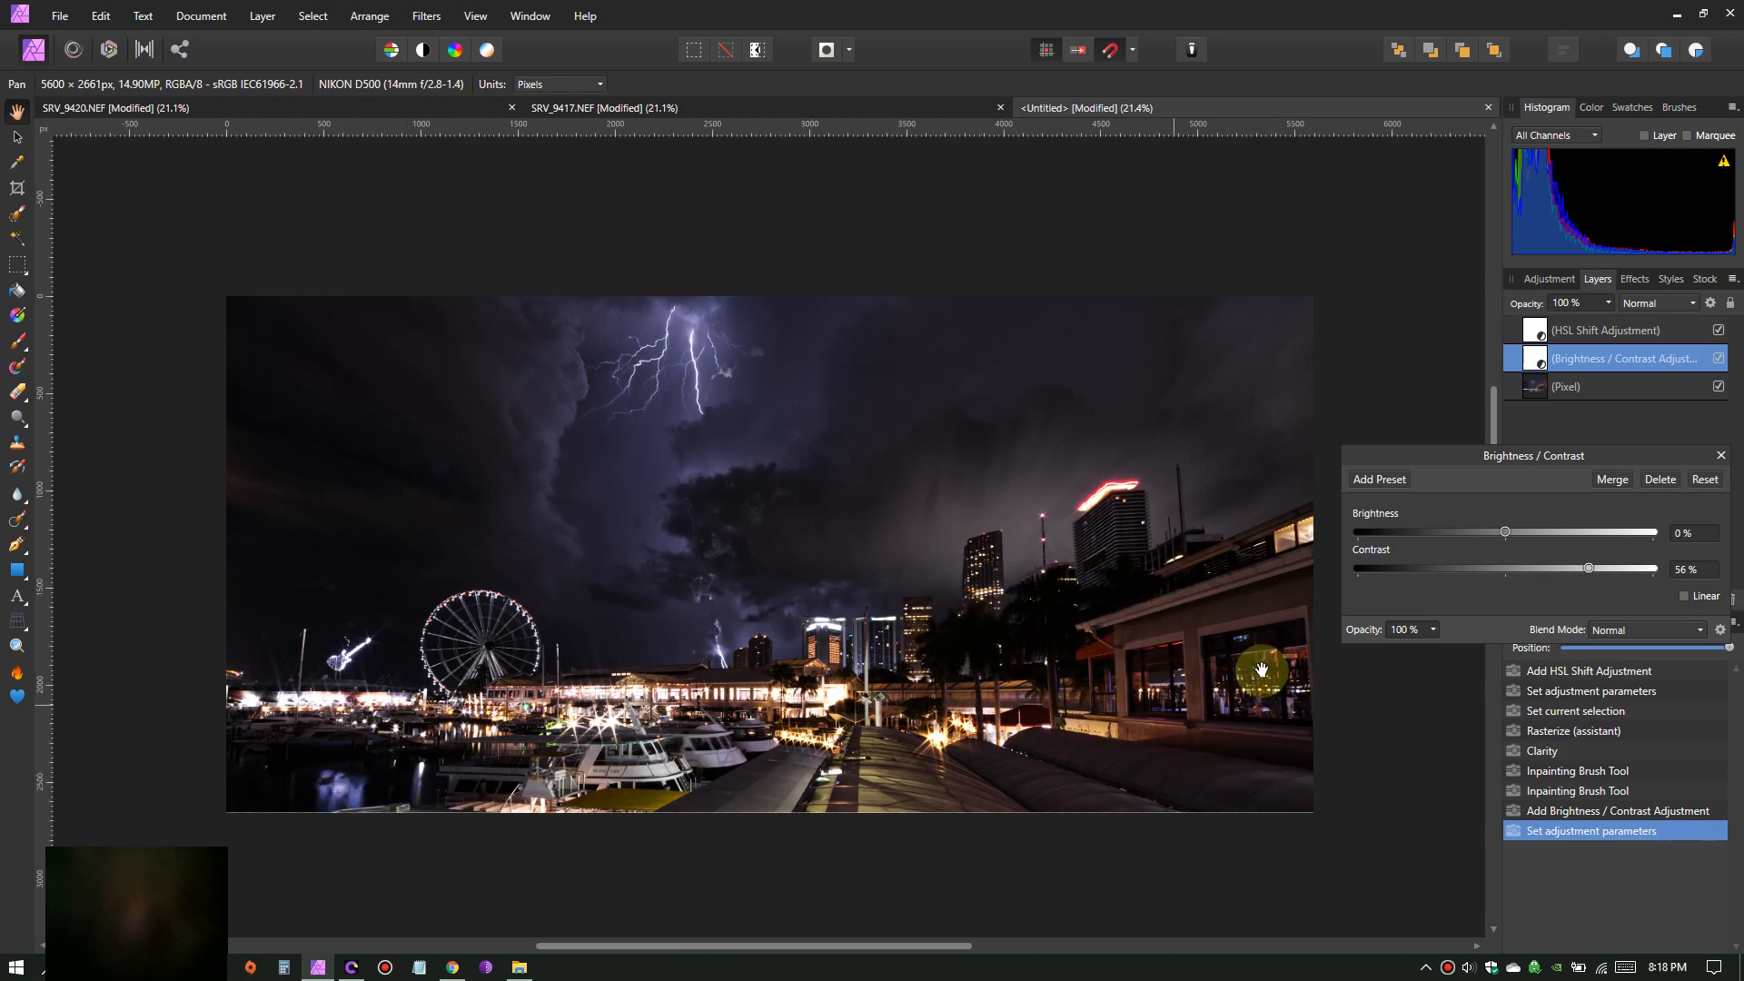
drag(1589, 571, 1505, 574)
scroll(984, 679, up, 4)
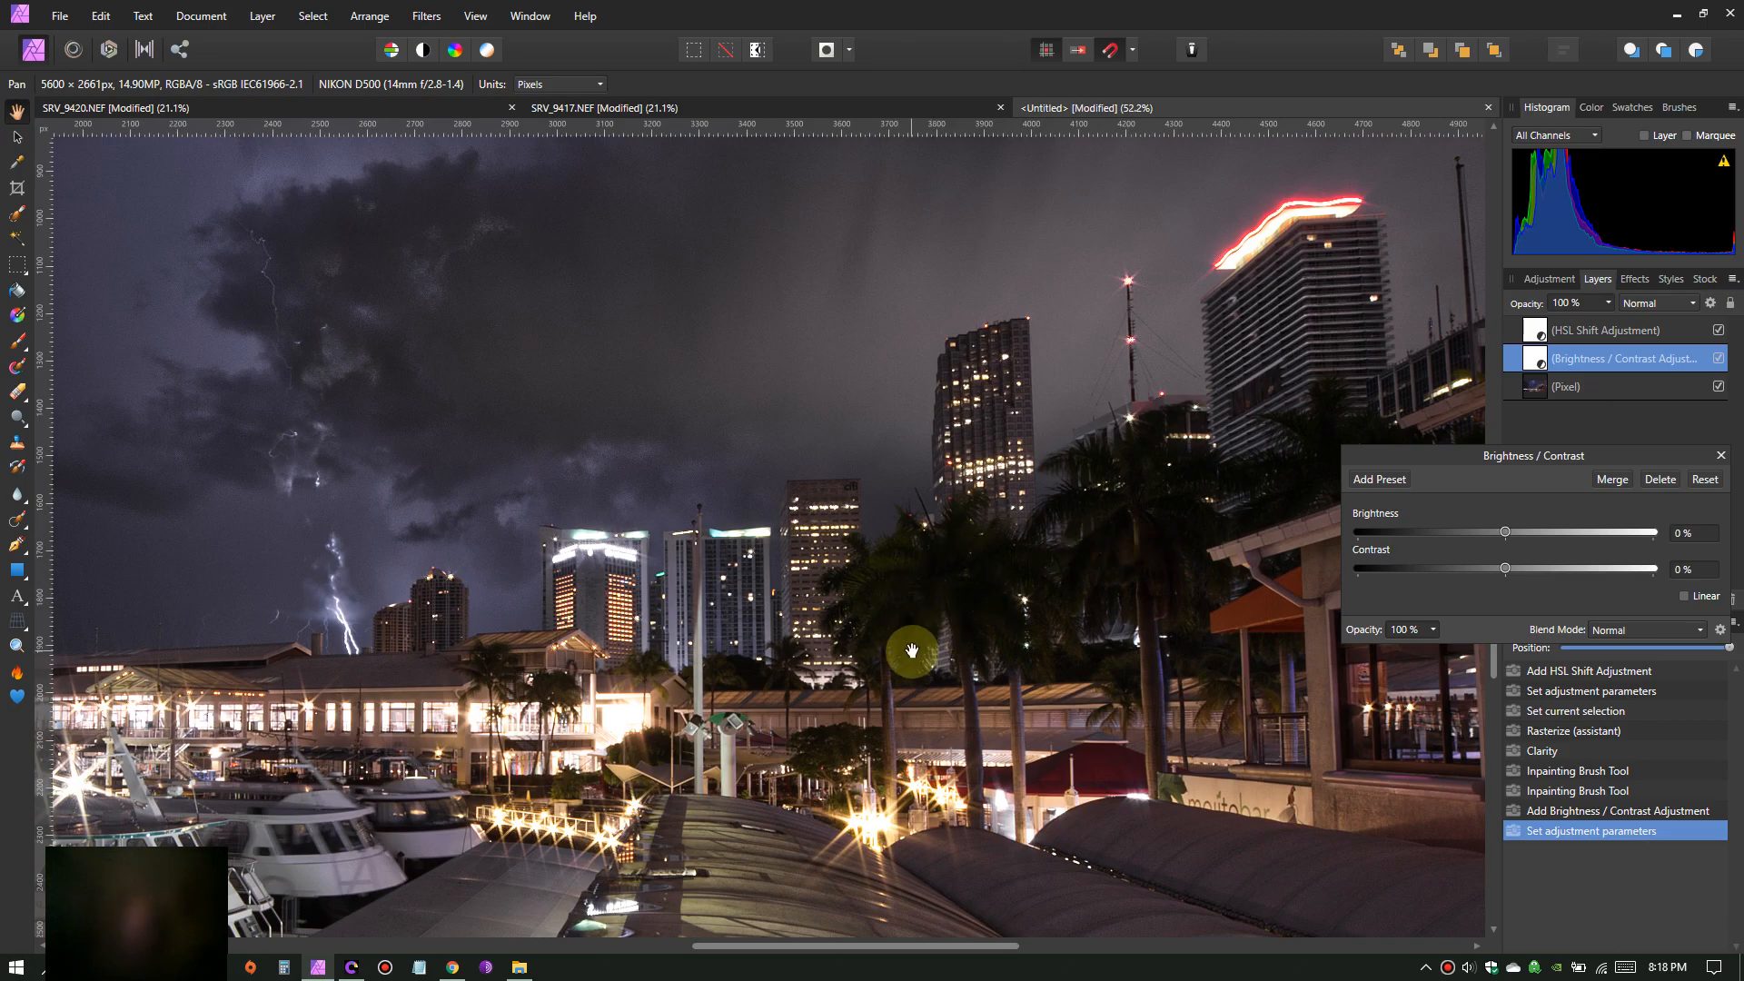
scroll(912, 650, down, 4)
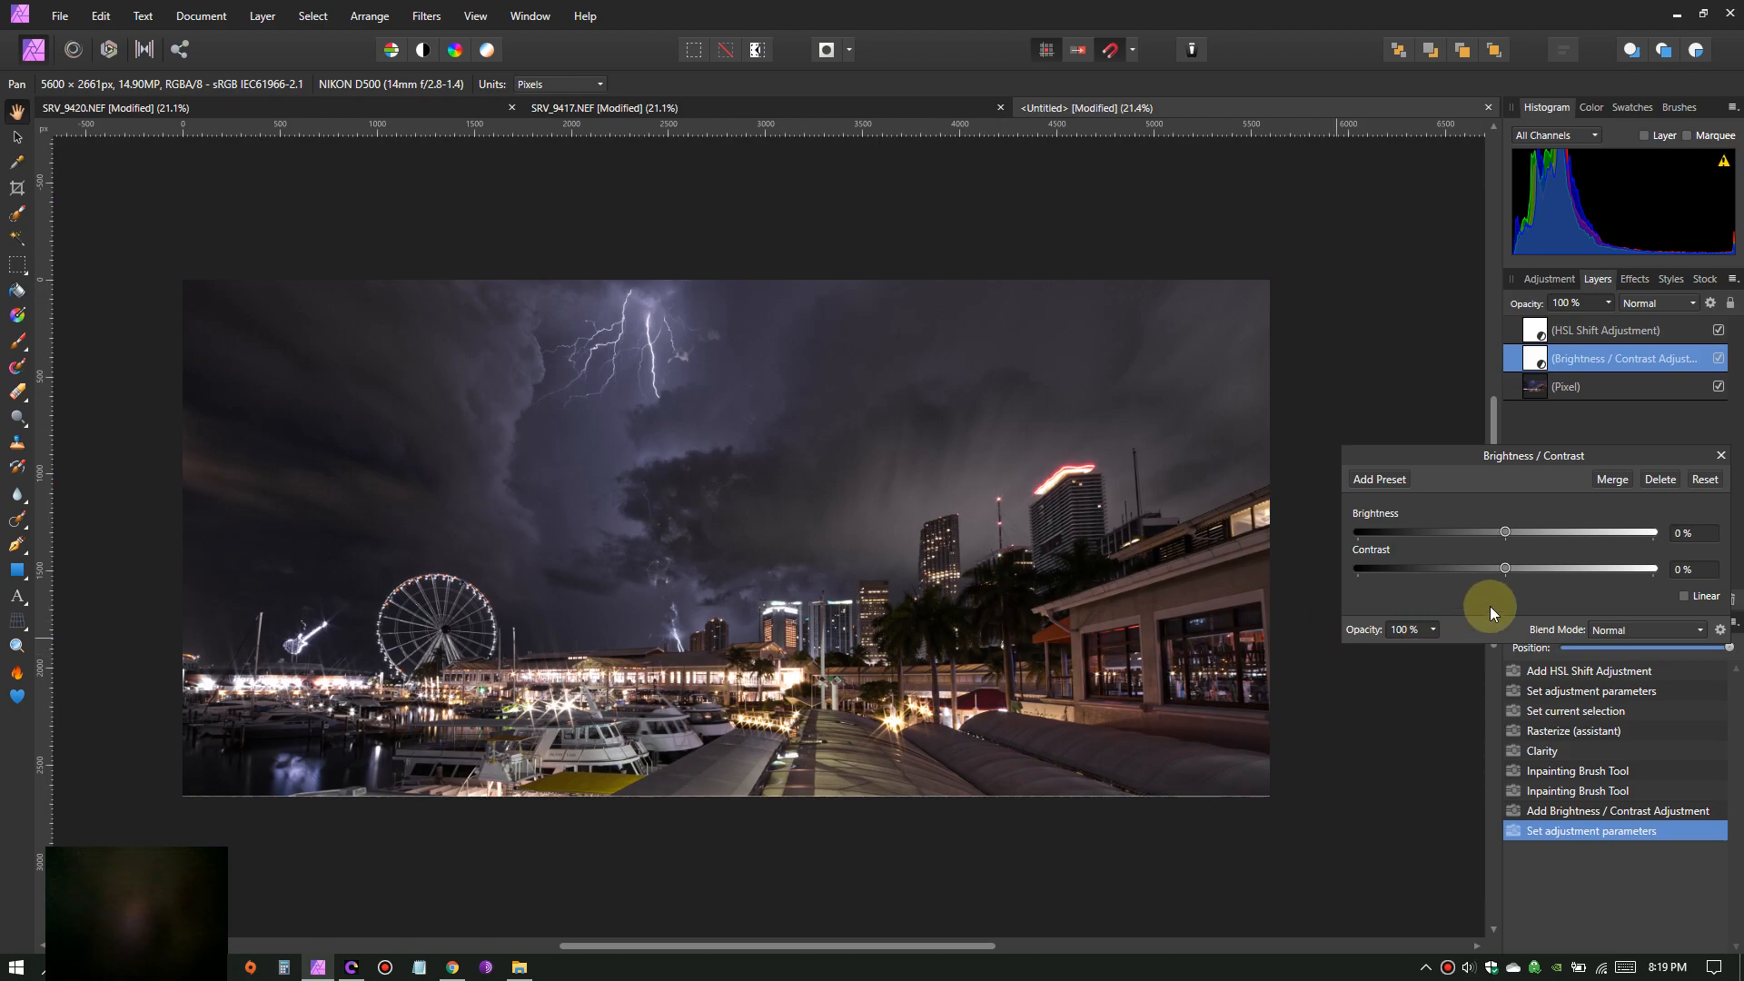
drag(1506, 534, 1493, 534)
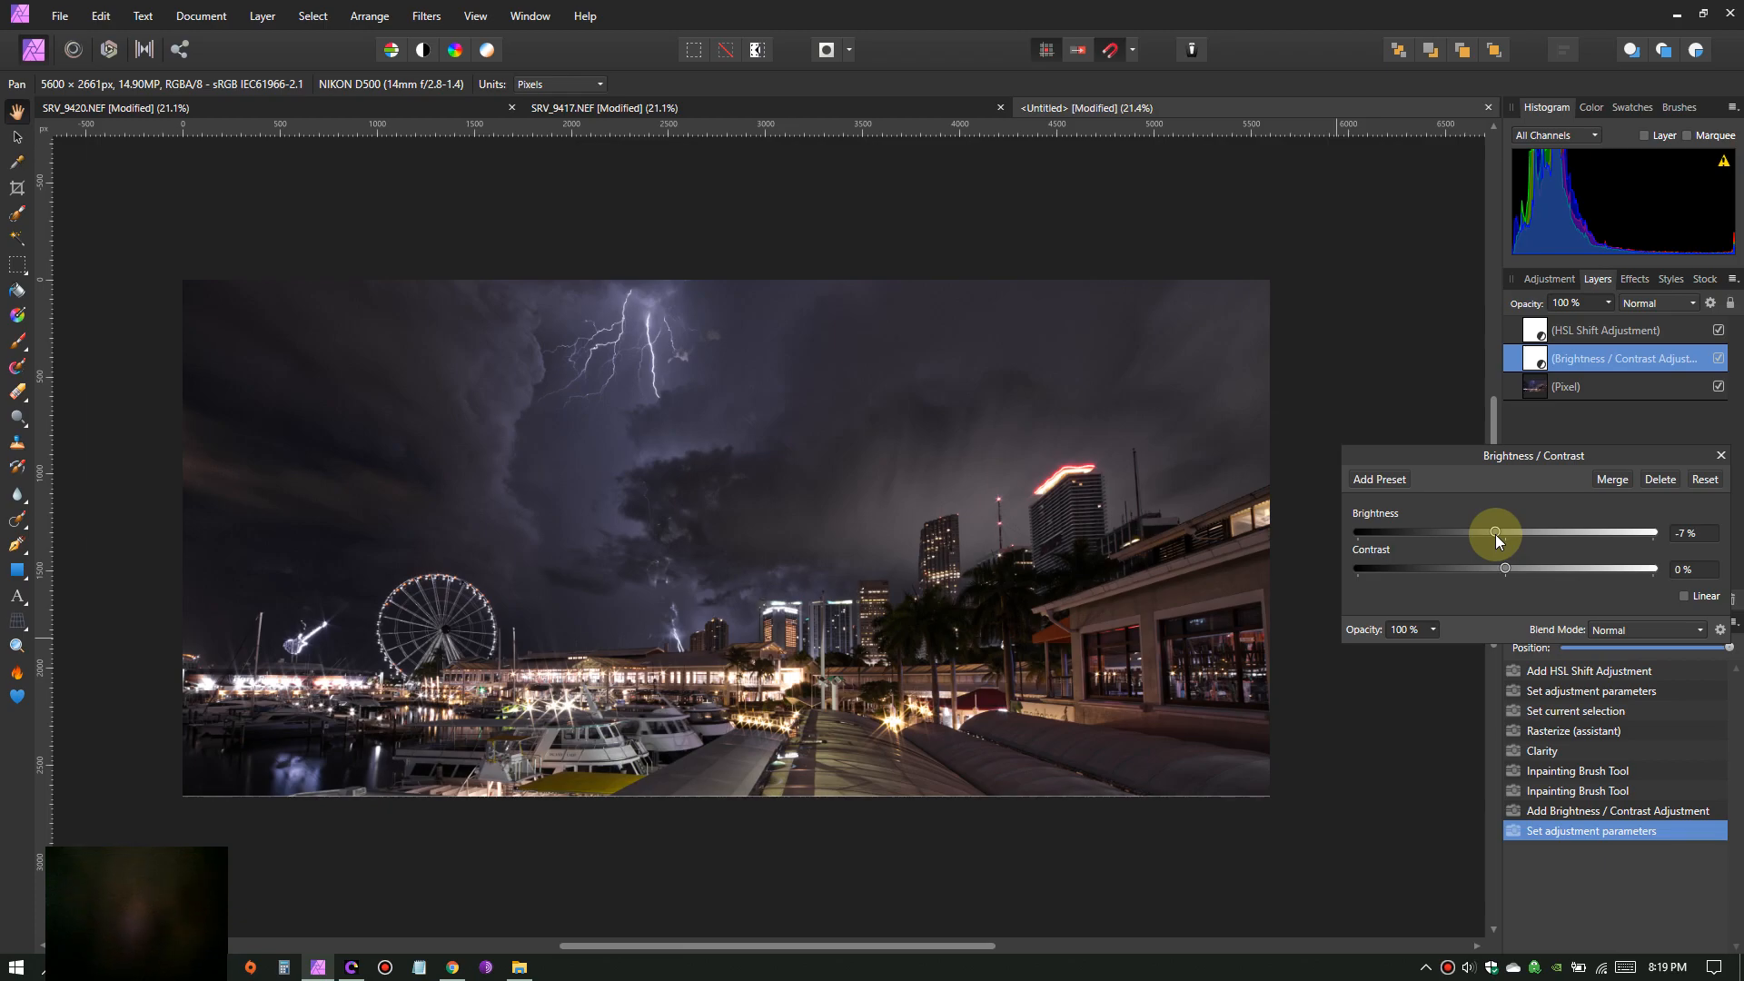
scroll(994, 628, up, 1)
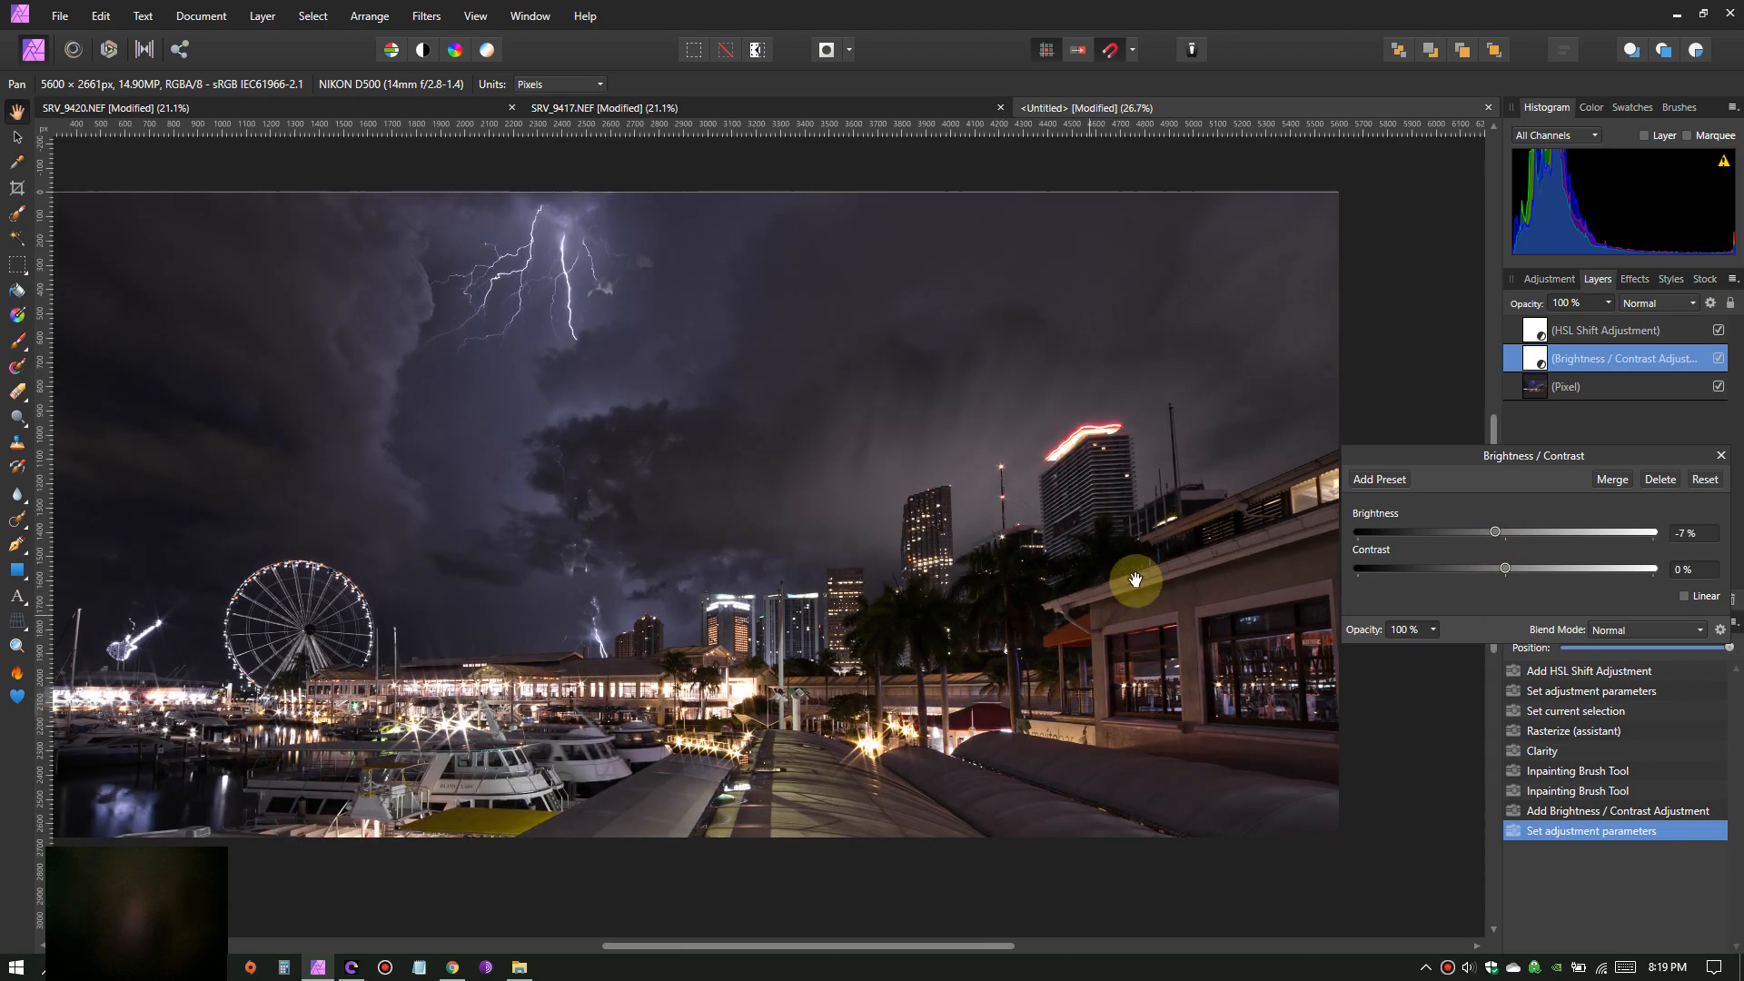
scroll(906, 661, down, 1)
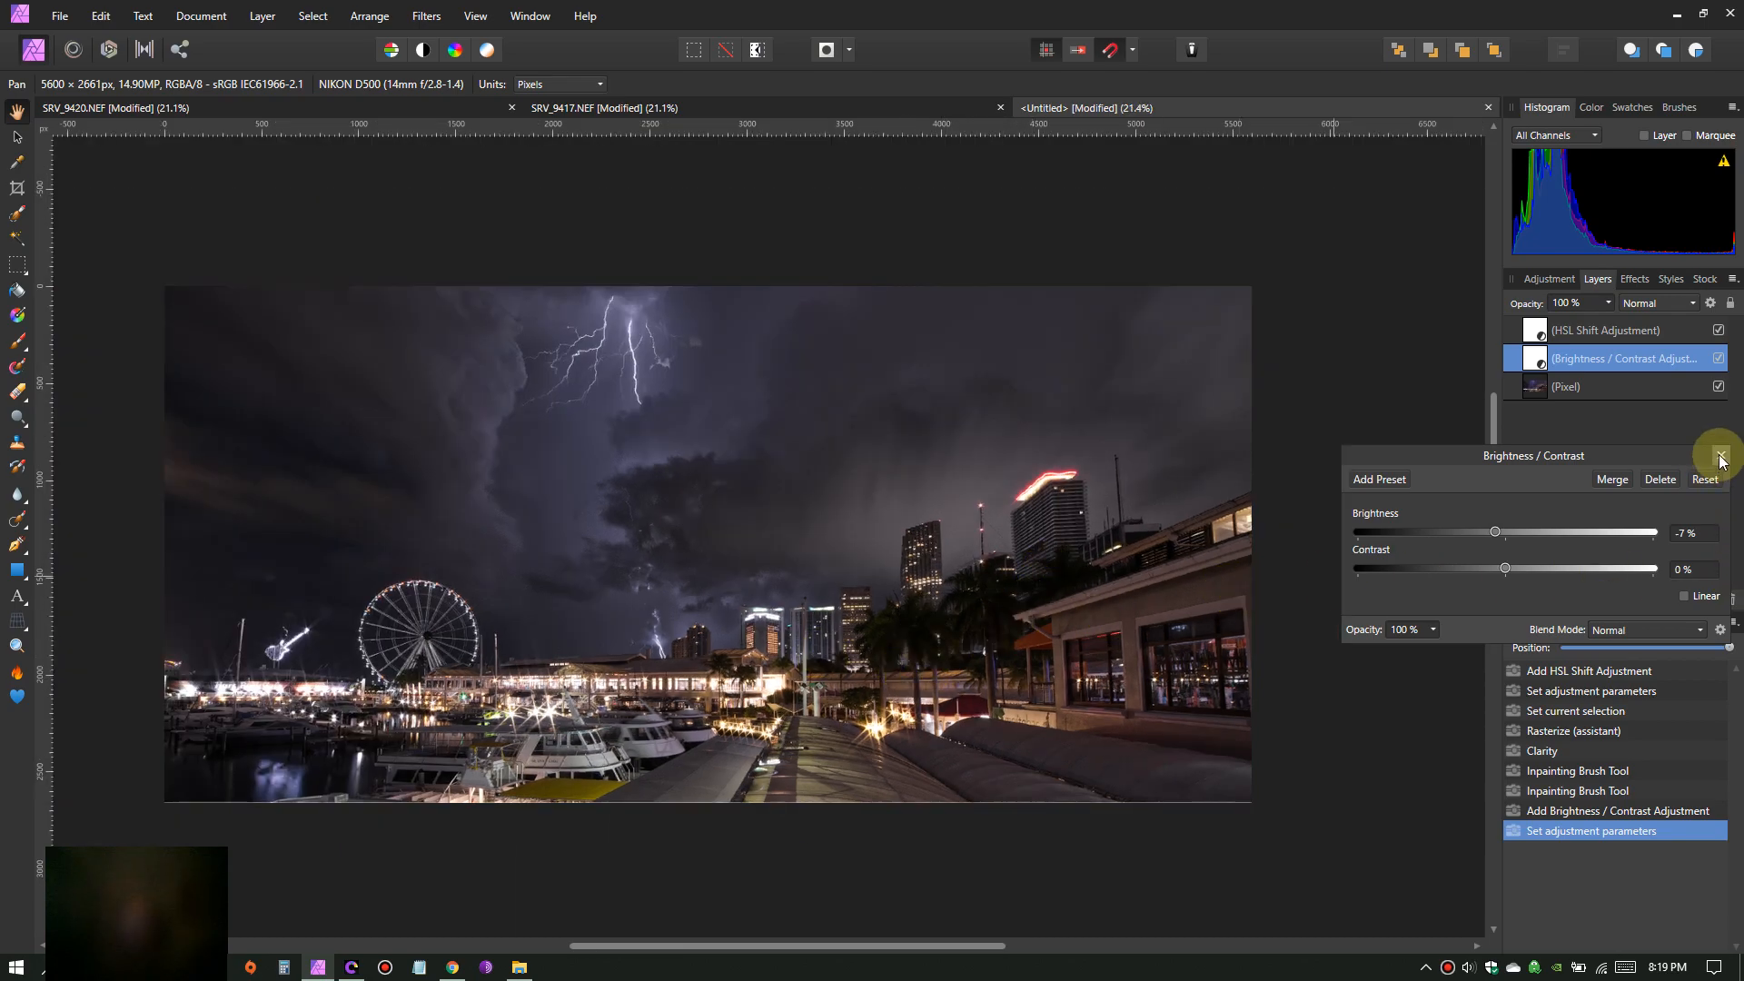
Reset Brightness / Contrast to 0%, close its settings and select the Pixel layer.
click(1691, 490)
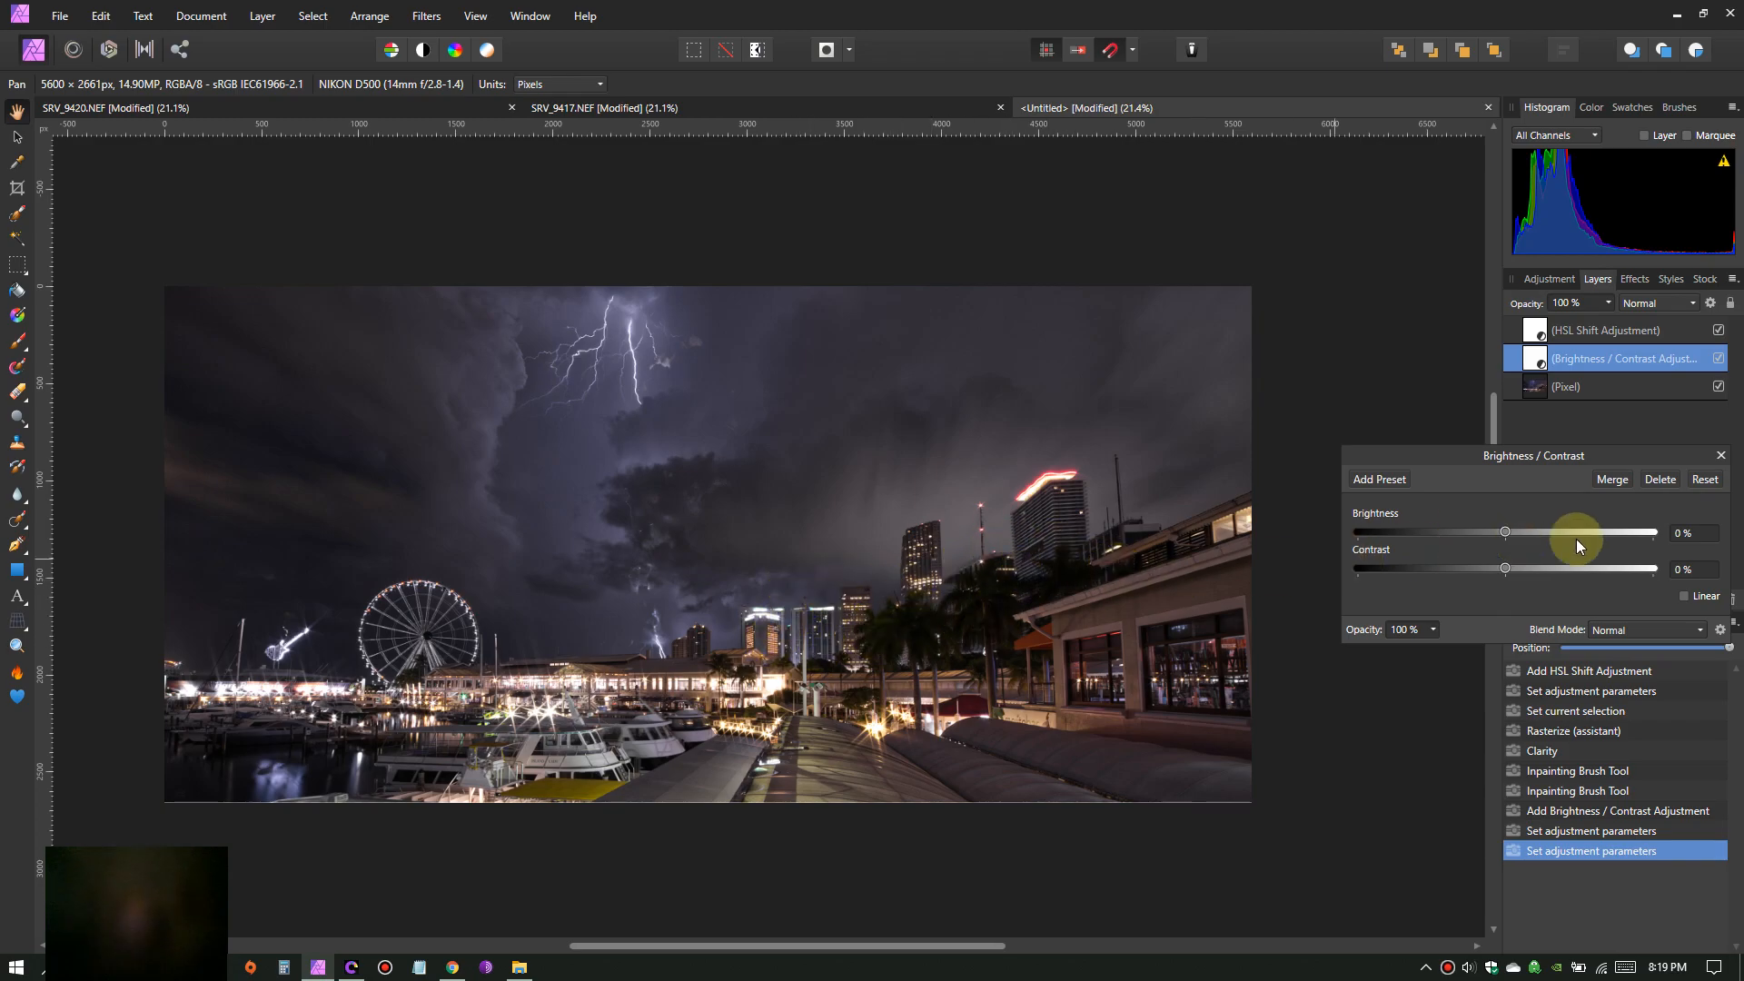
click(1721, 457)
click(1540, 387)
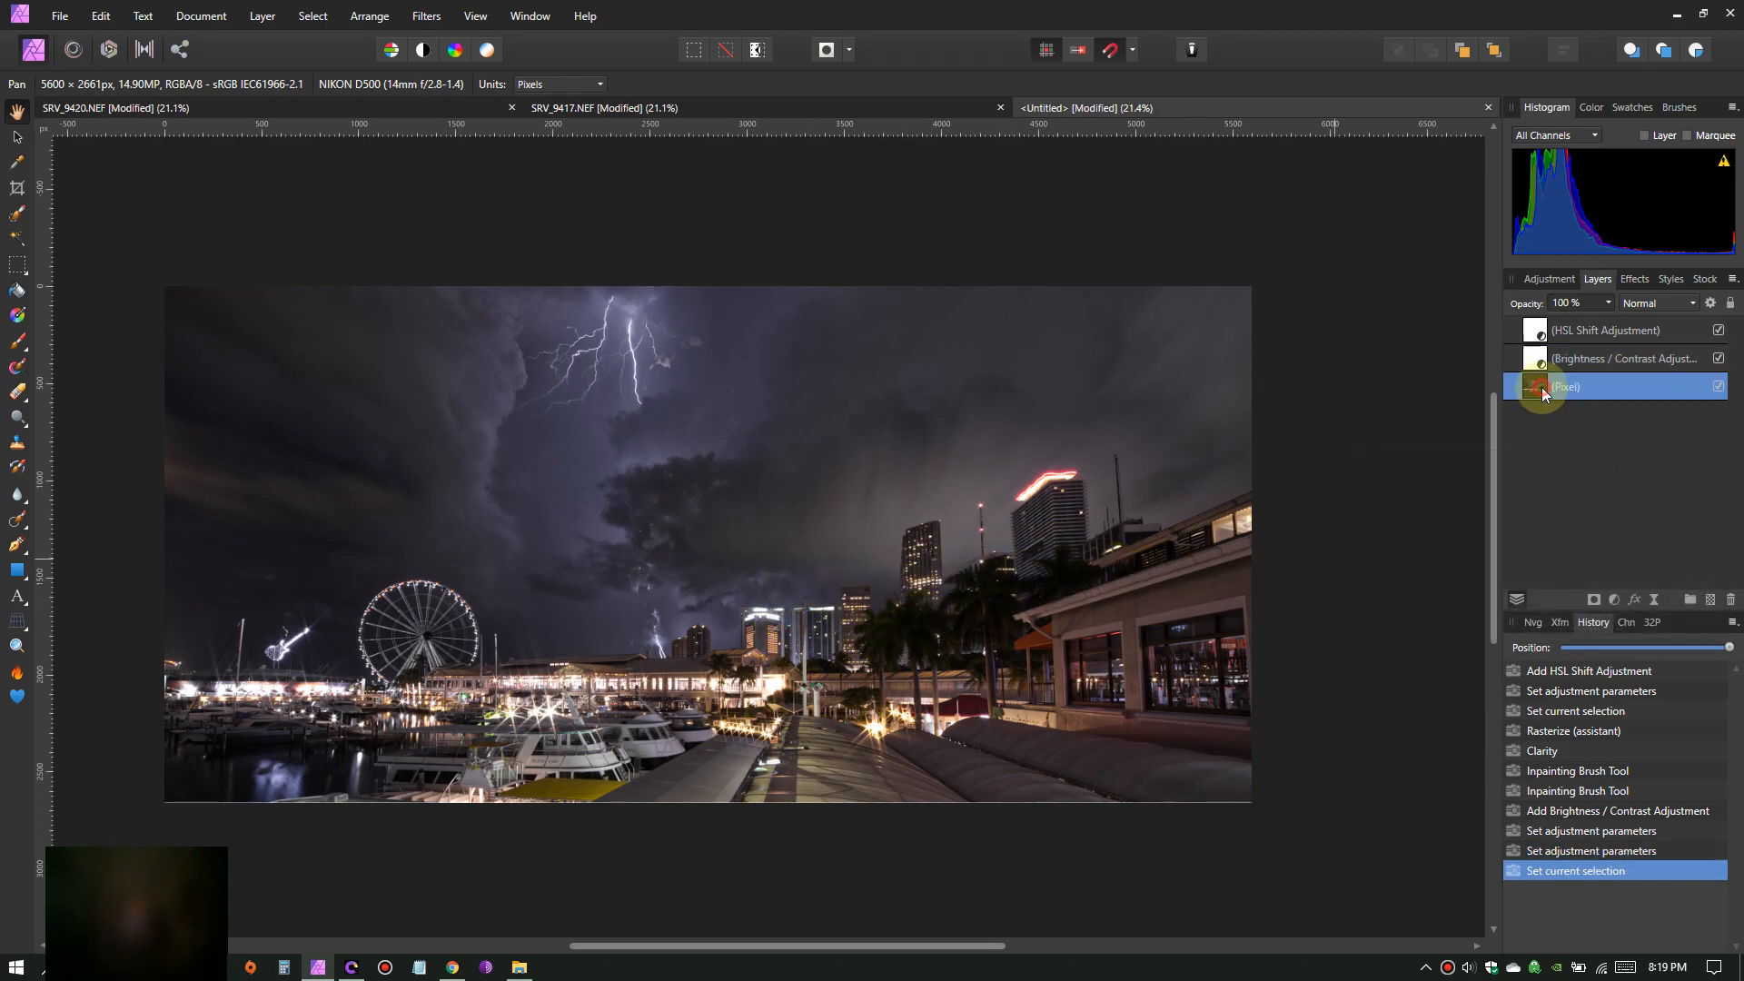
drag(800, 546, 849, 541)
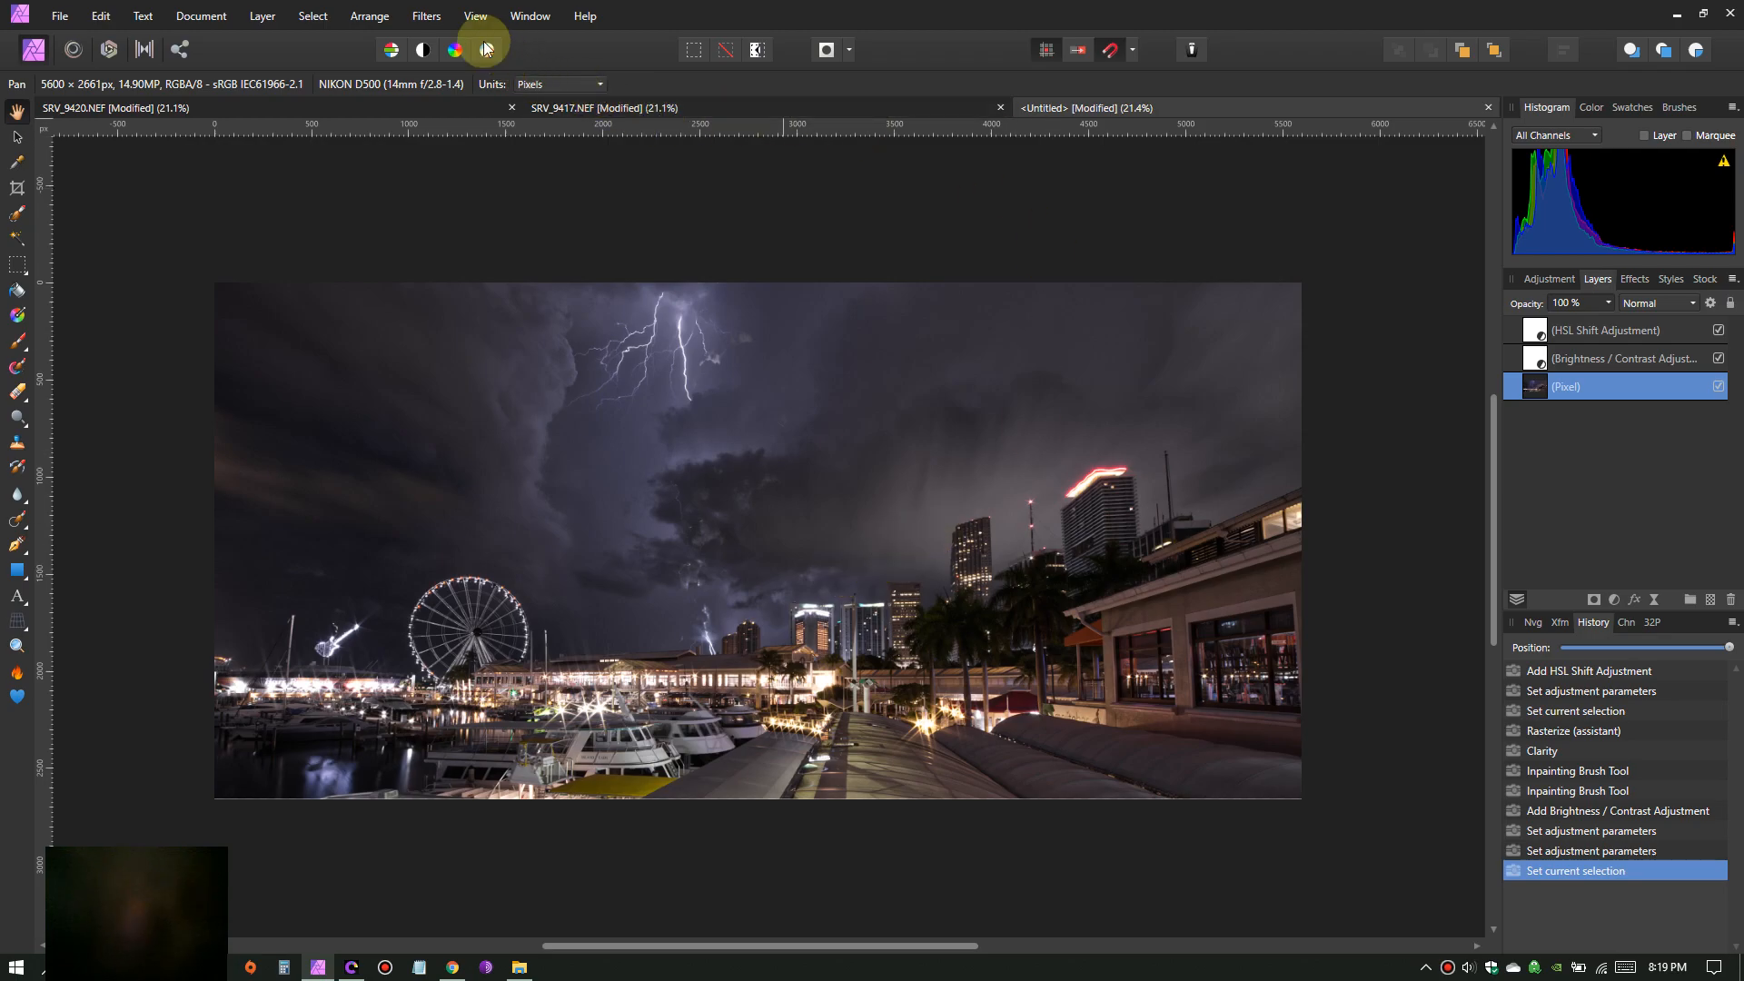
Start a Depth Of Field Blur with wide elliptical focus areas and a 5.7 px radius.
click(426, 16)
mouse_move(456, 58)
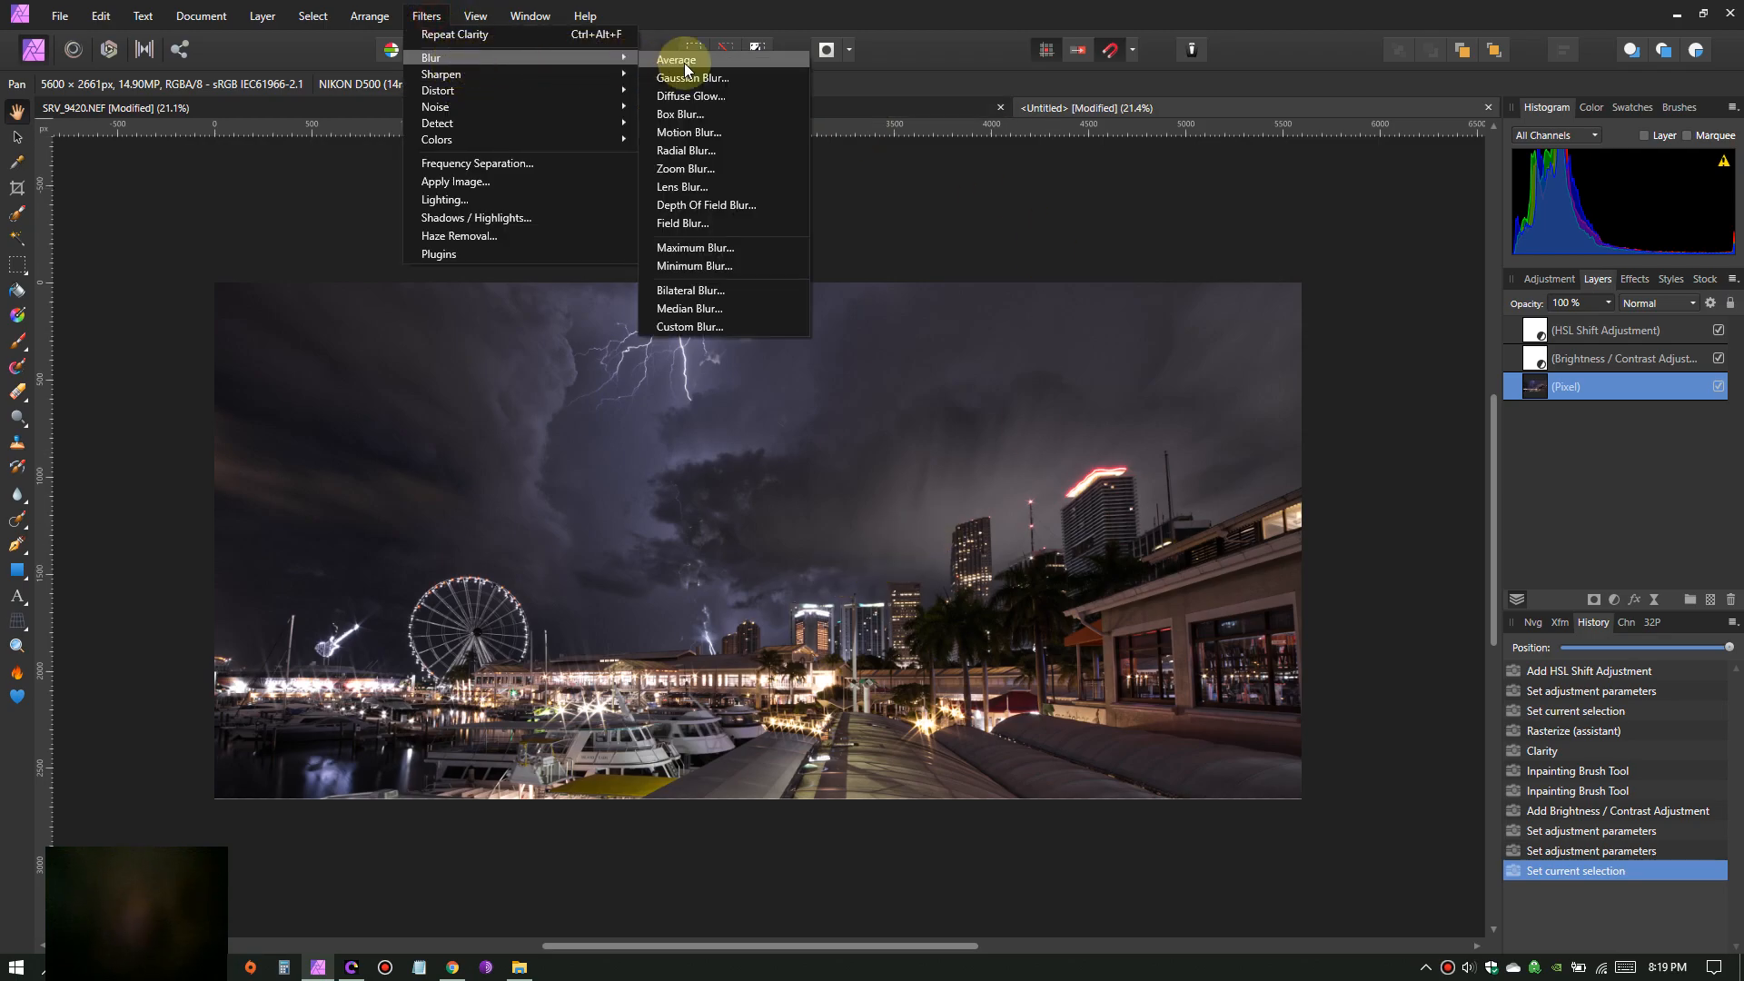
click(710, 203)
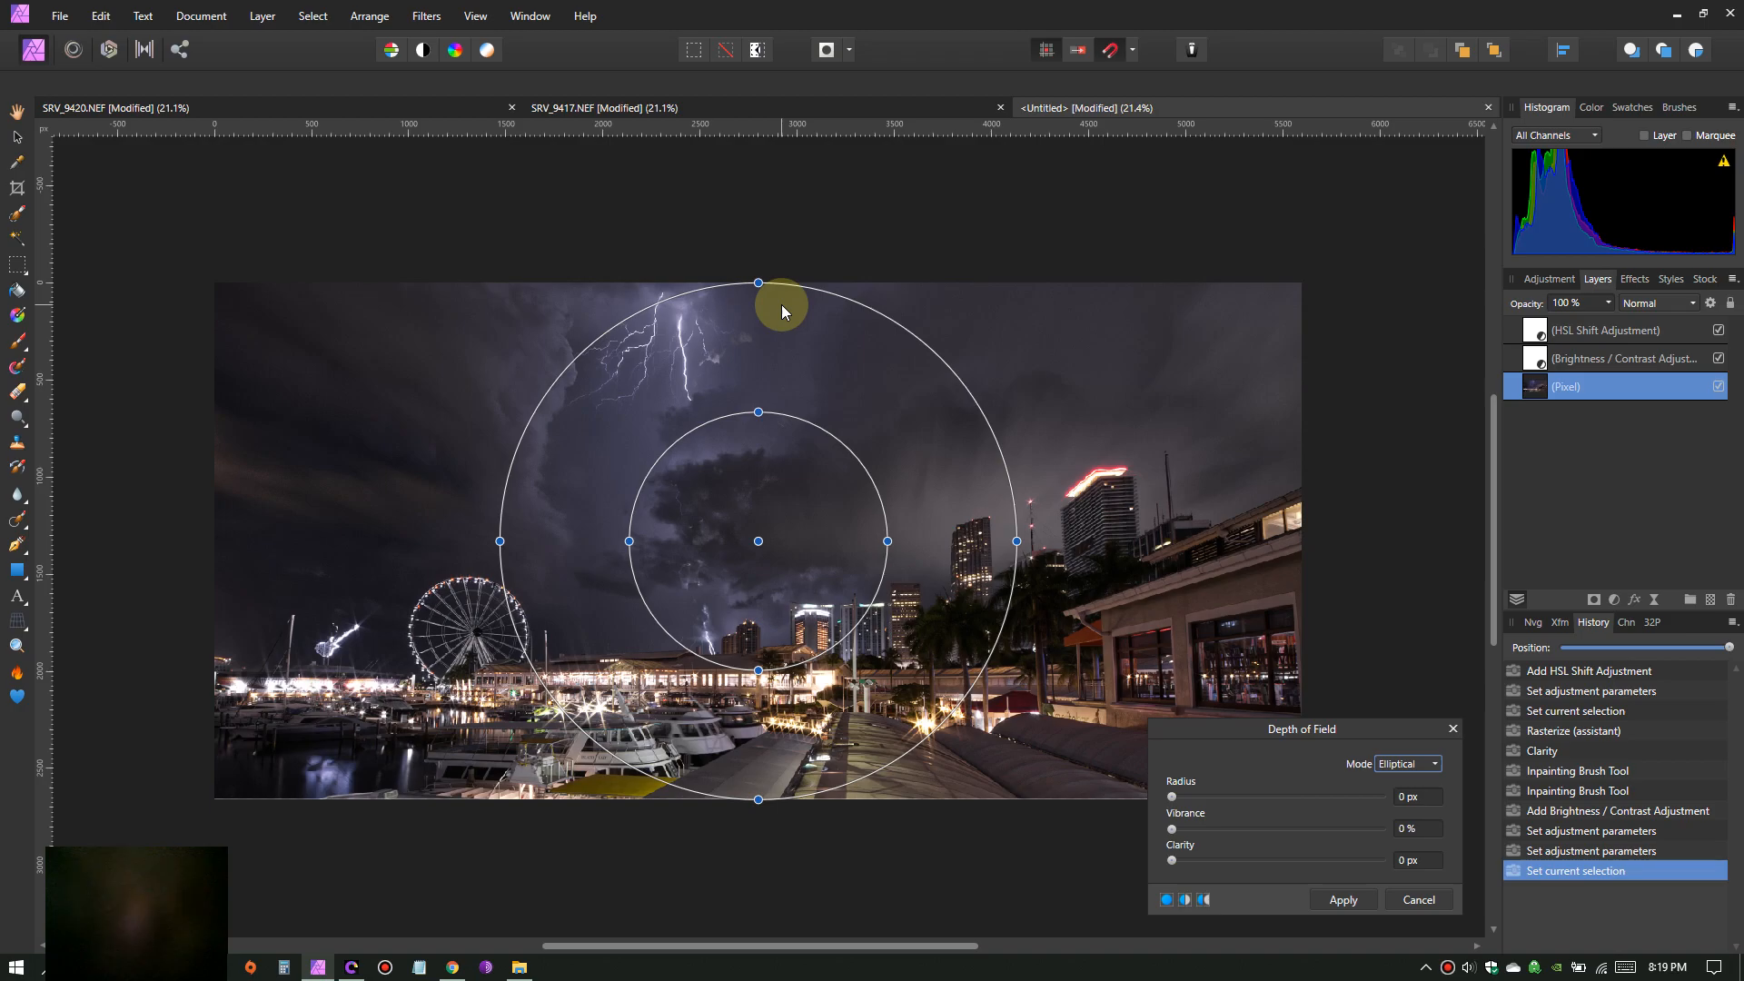
drag(1019, 545, 1304, 541)
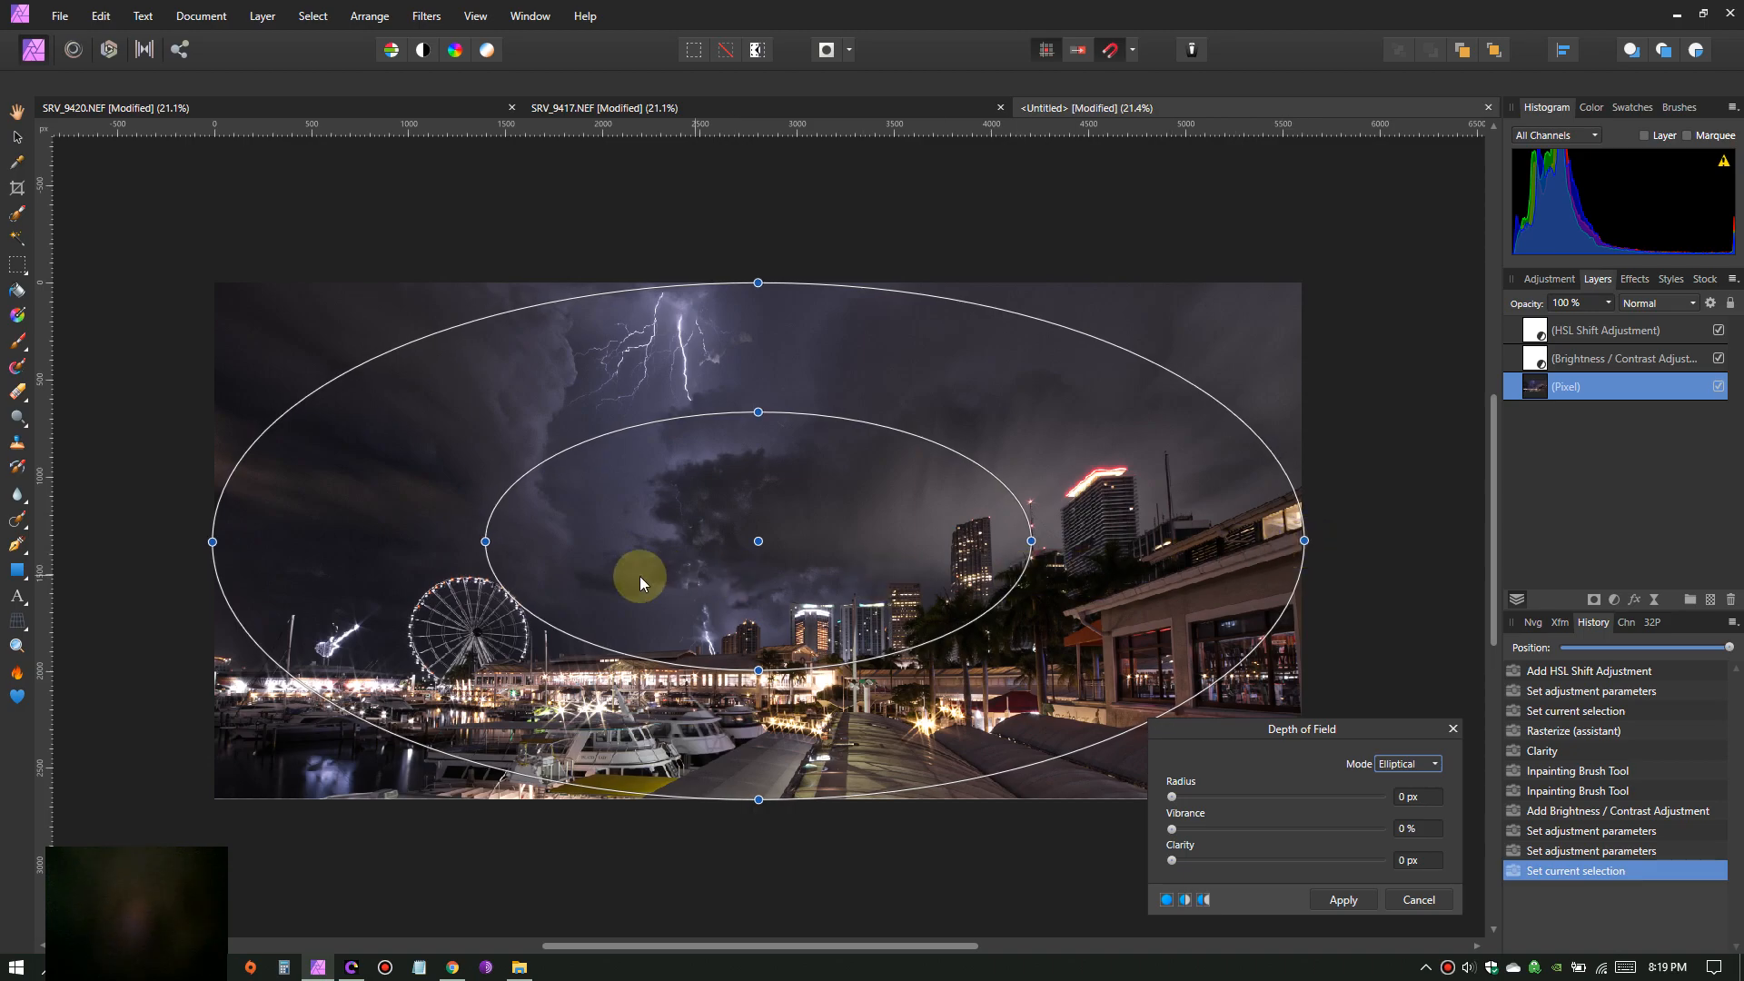
drag(484, 542, 391, 542)
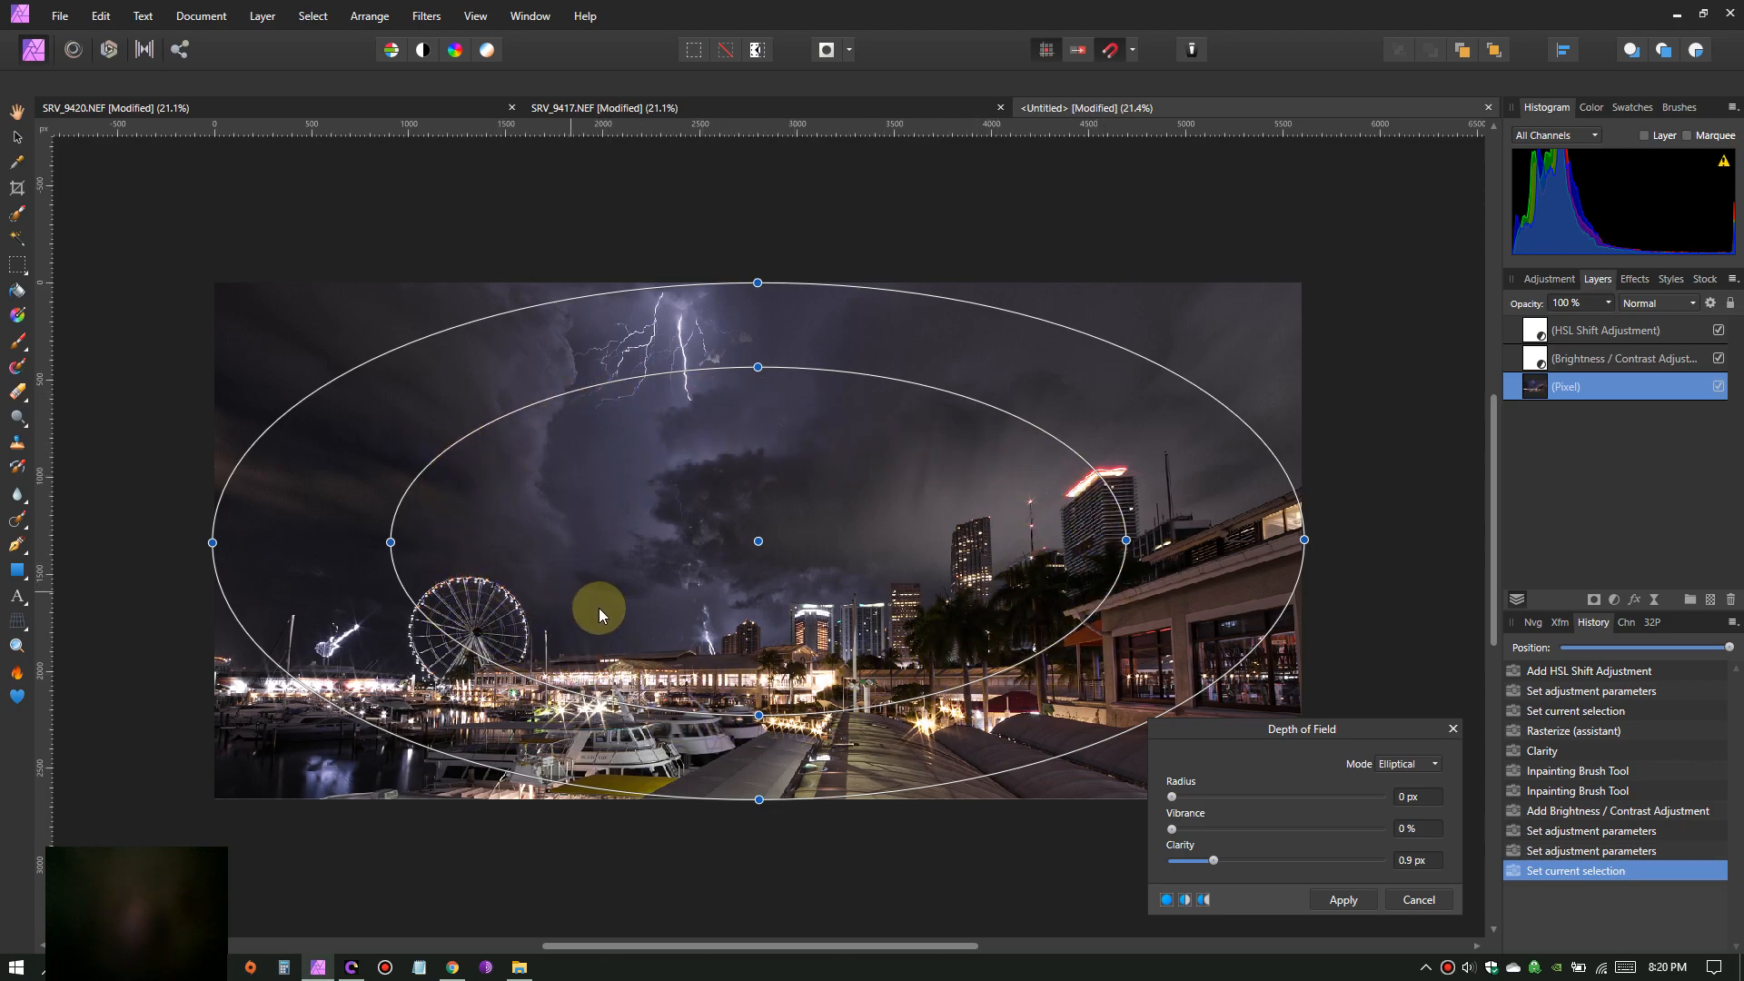
drag(1377, 726, 1516, 674)
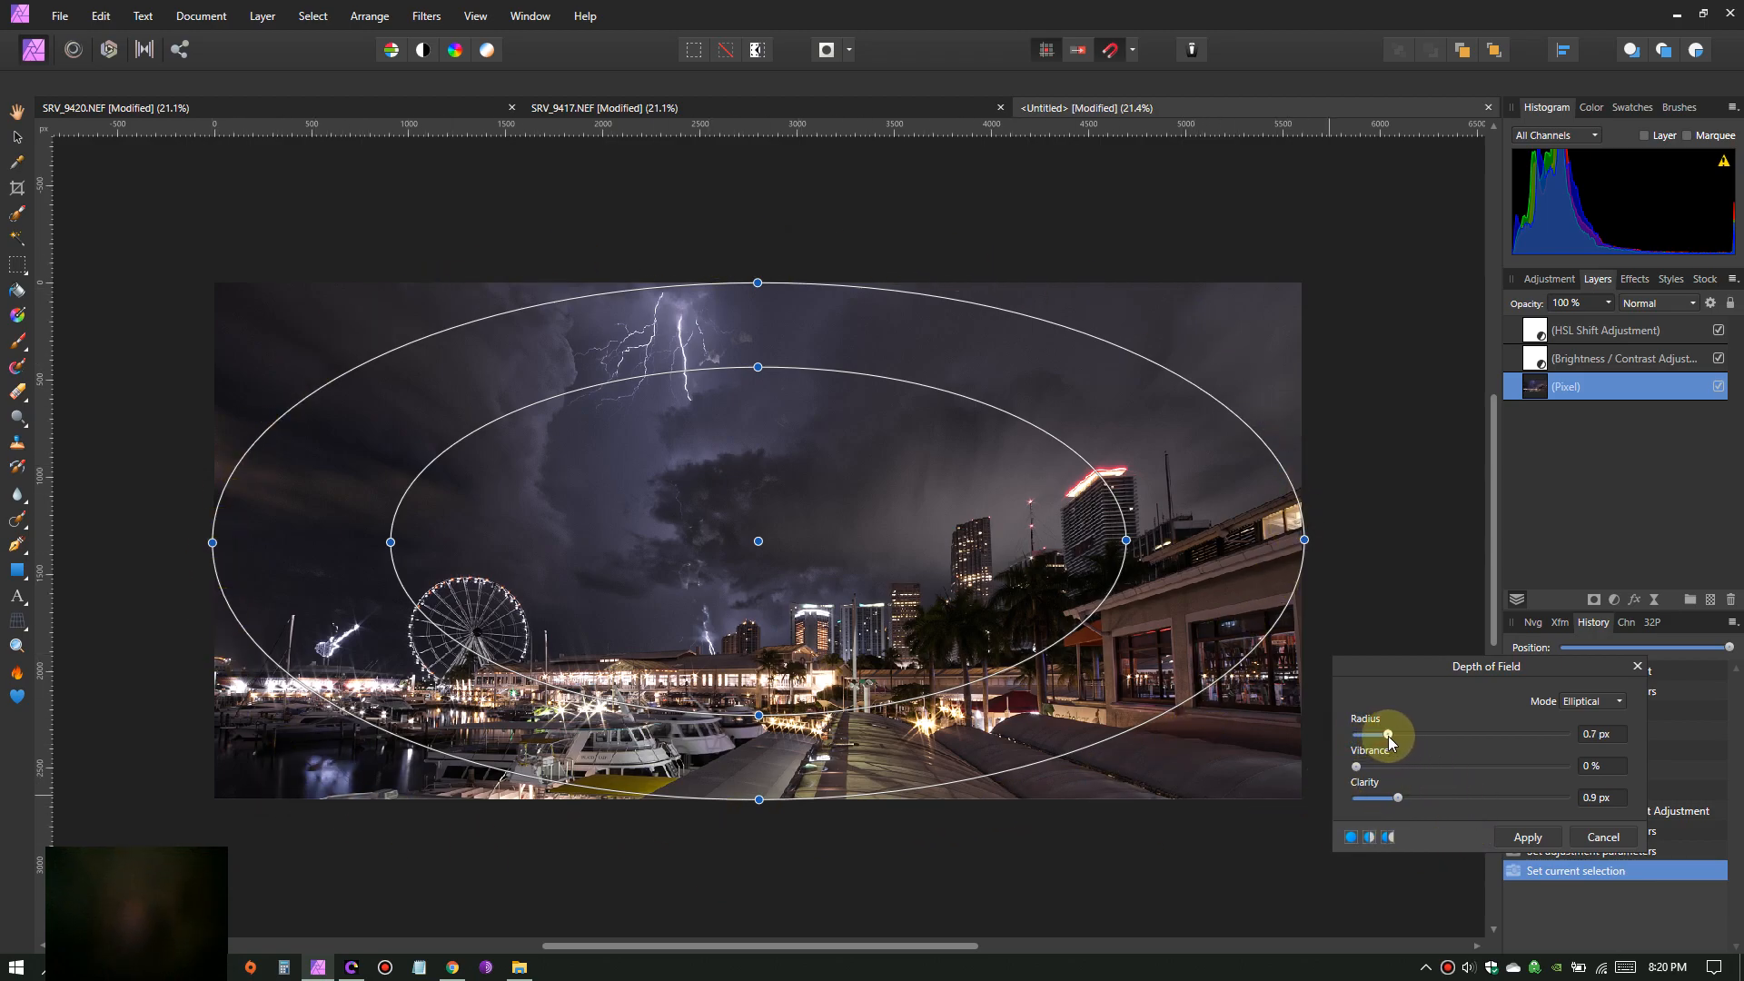
drag(1419, 735, 1427, 734)
Split-preview the blur against the original, raise radius to 30.5 px and tilt the outer ellipse.
click(1370, 841)
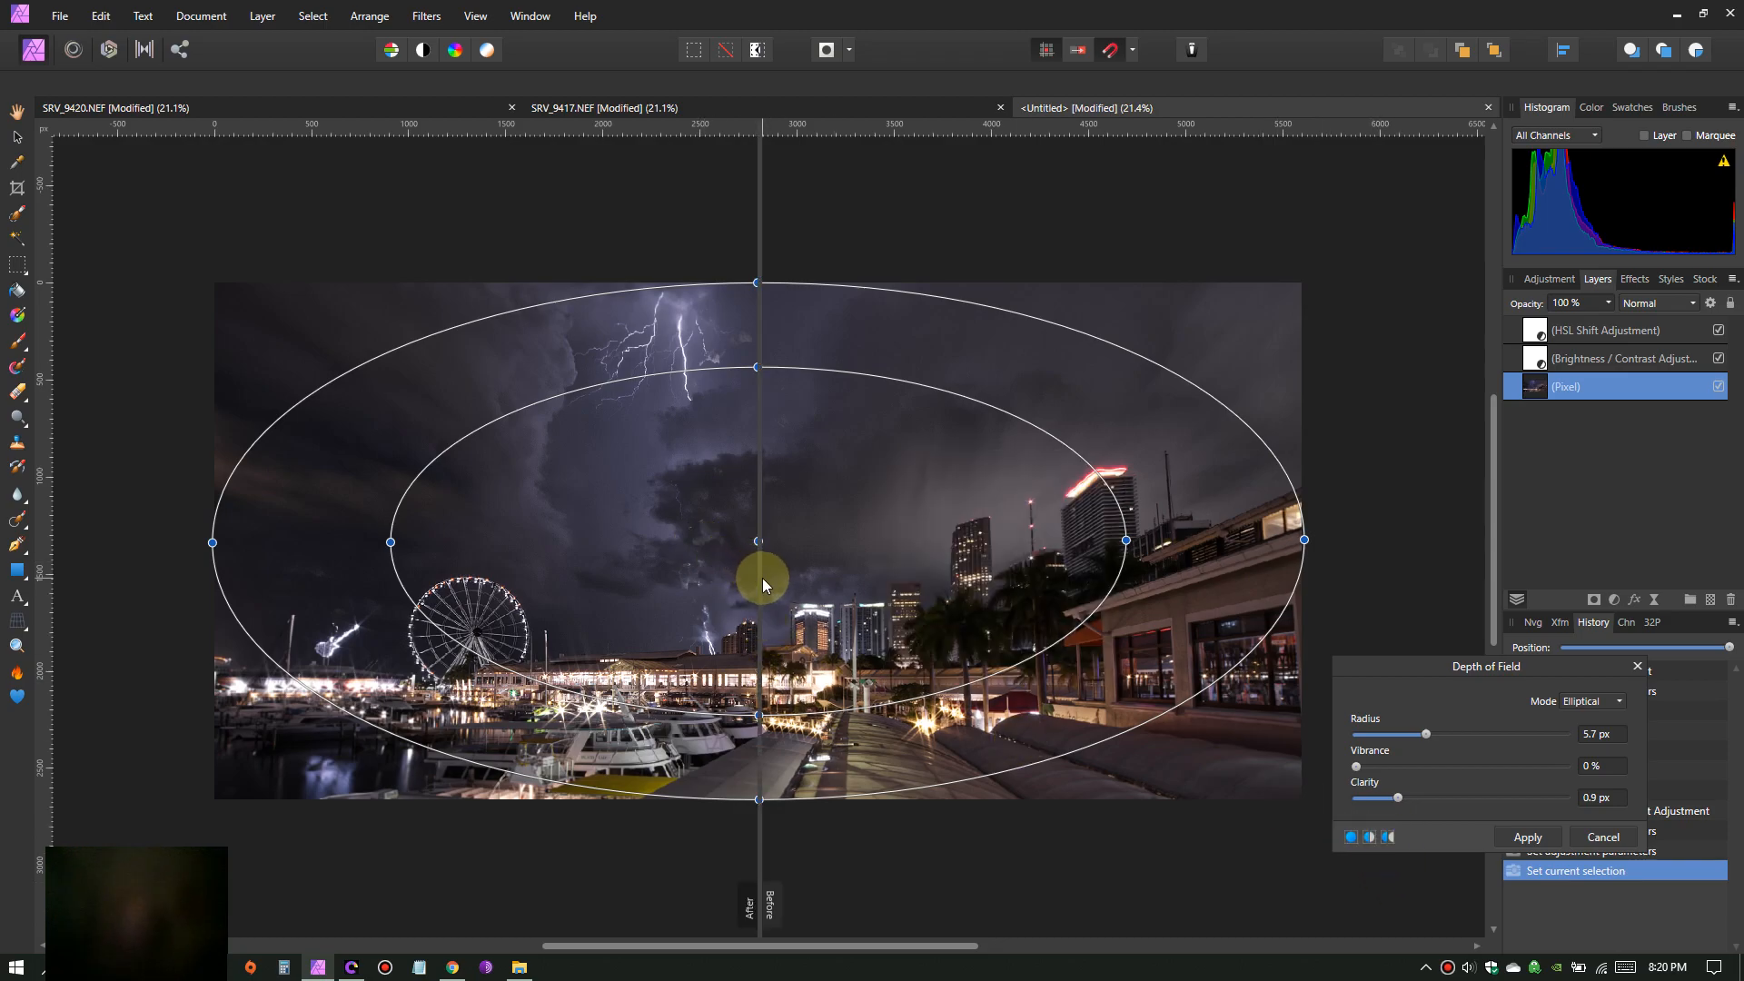
drag(761, 582, 716, 599)
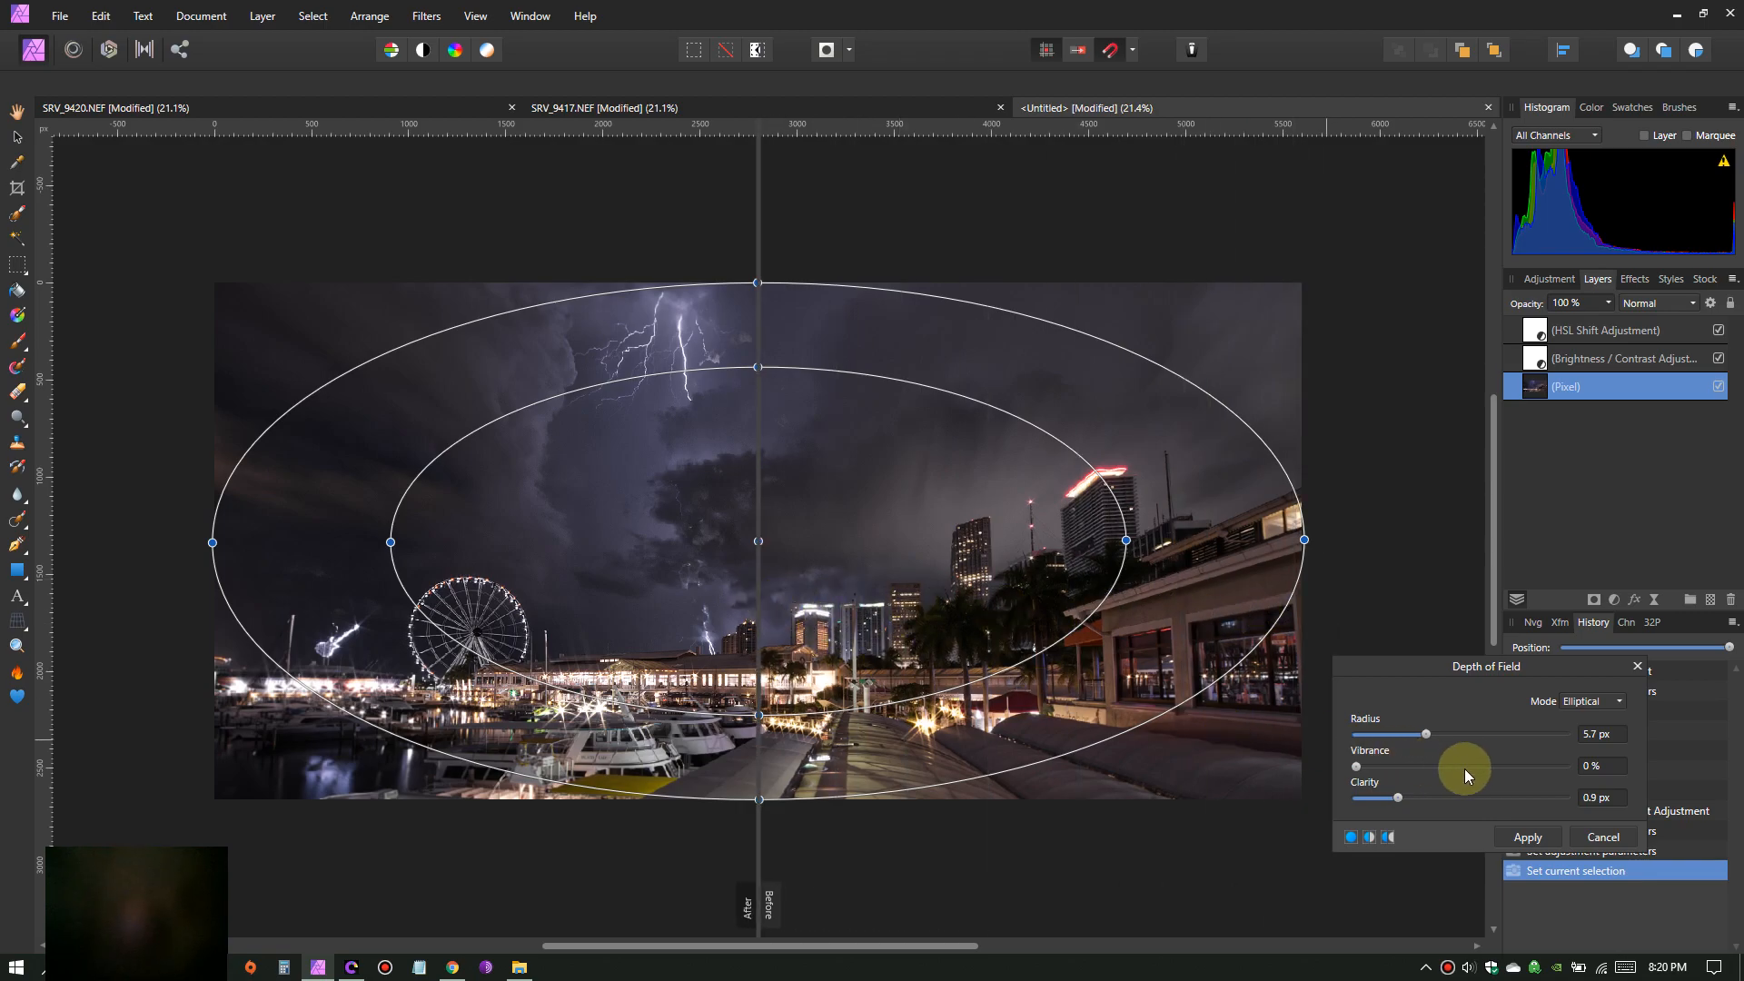
drag(1432, 732, 1441, 732)
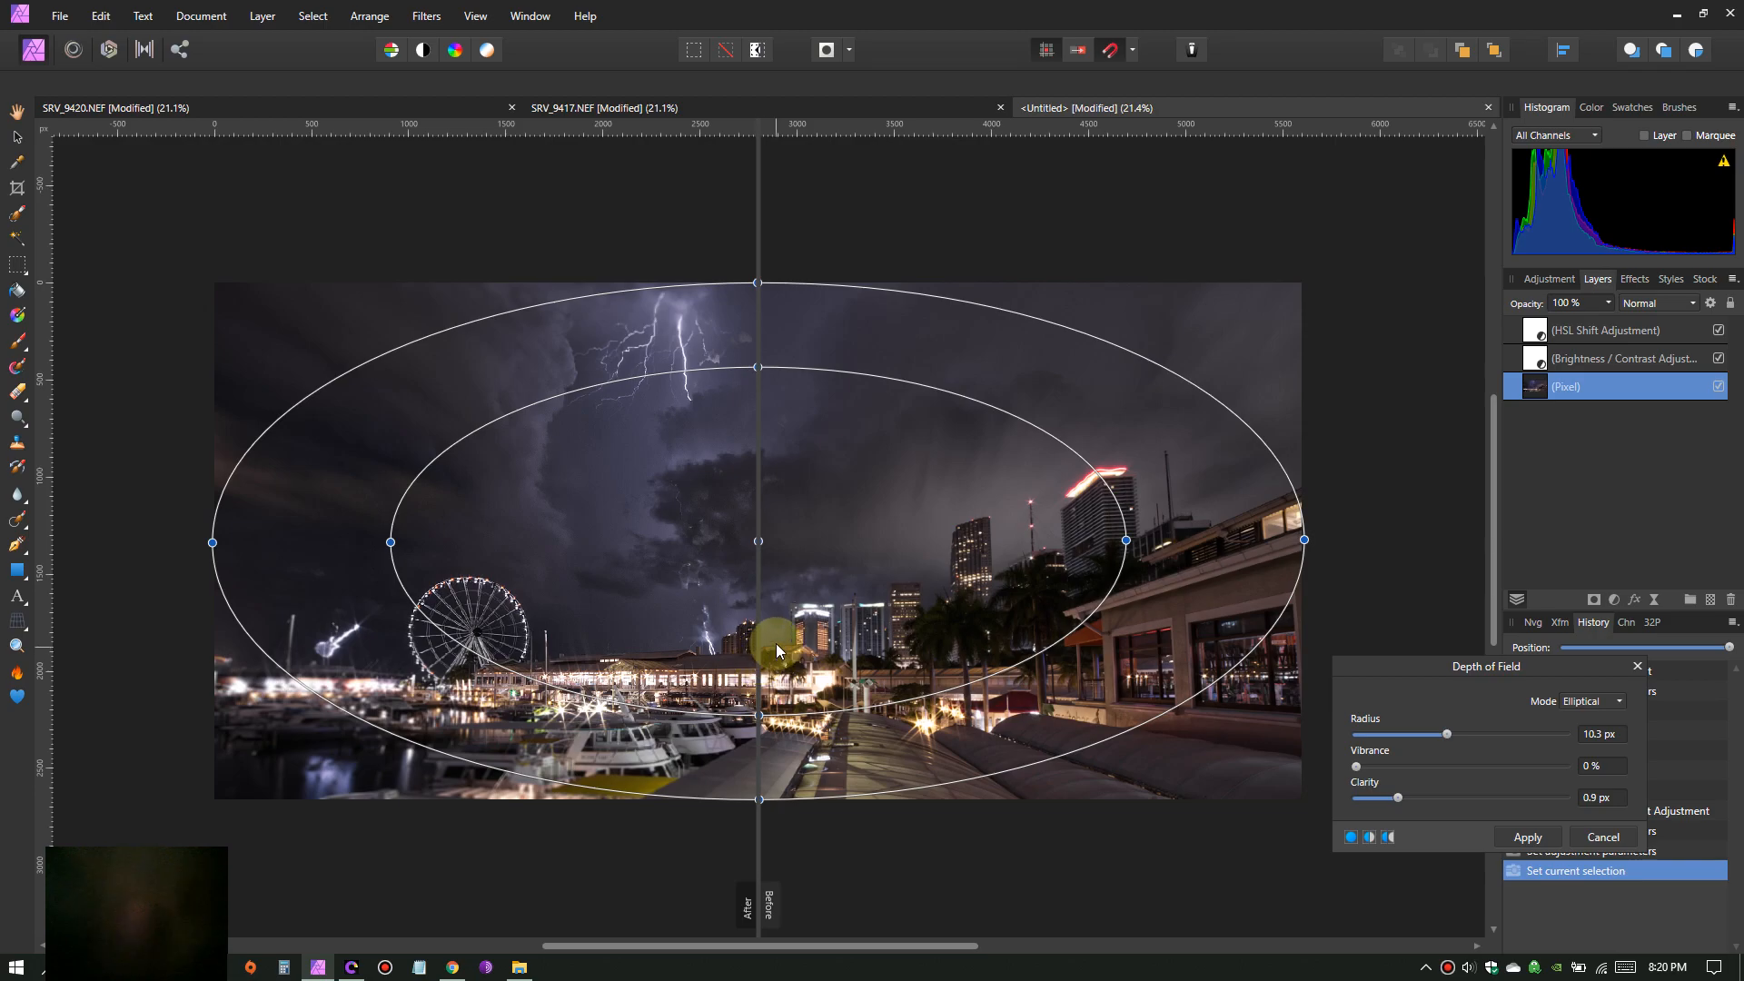
drag(758, 633, 636, 751)
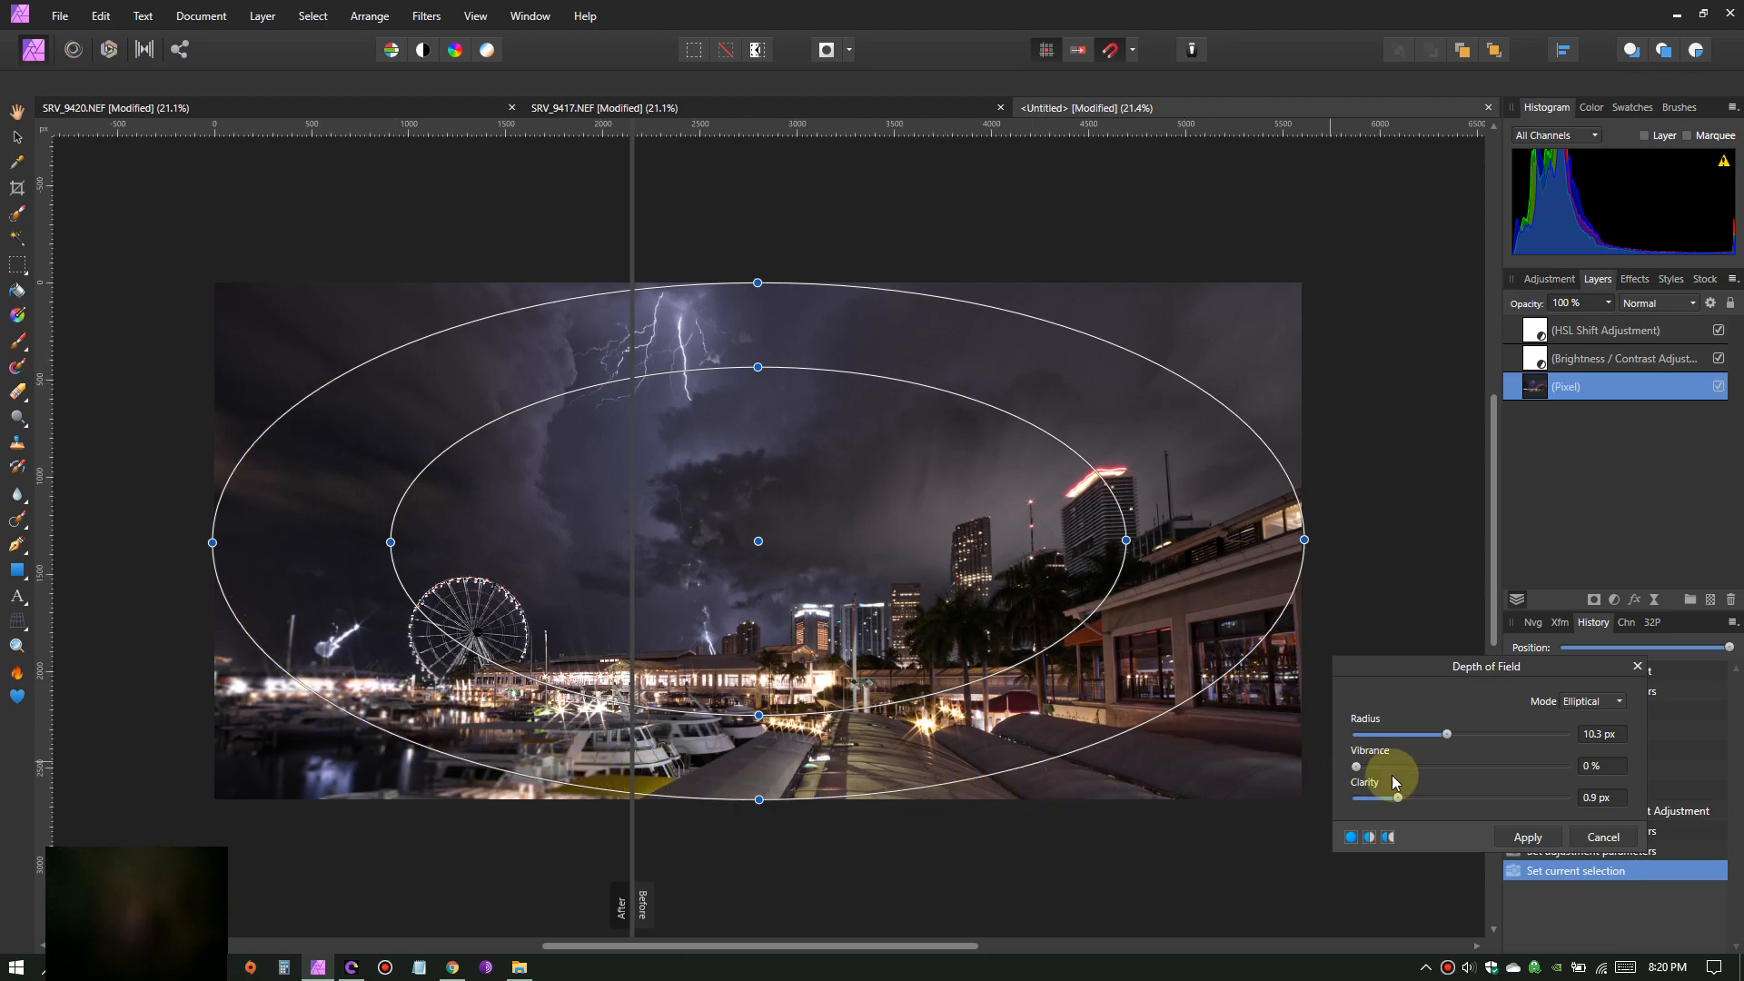
drag(1447, 734, 1495, 734)
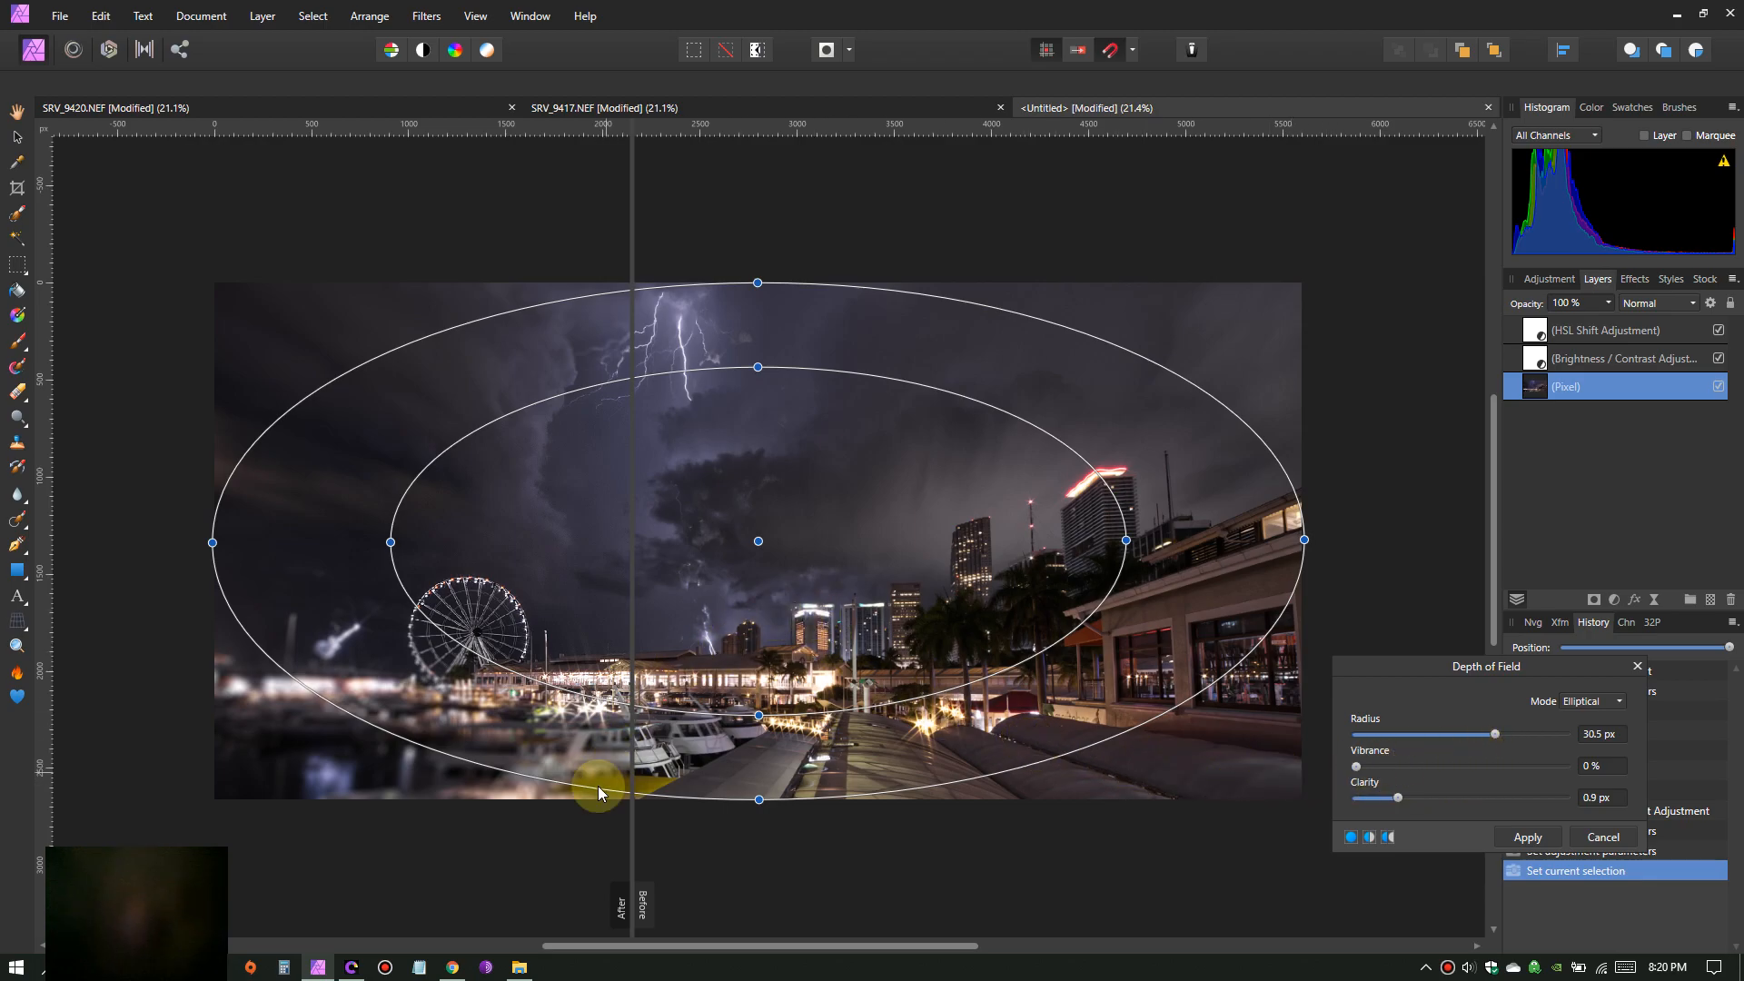
drag(211, 543, 214, 542)
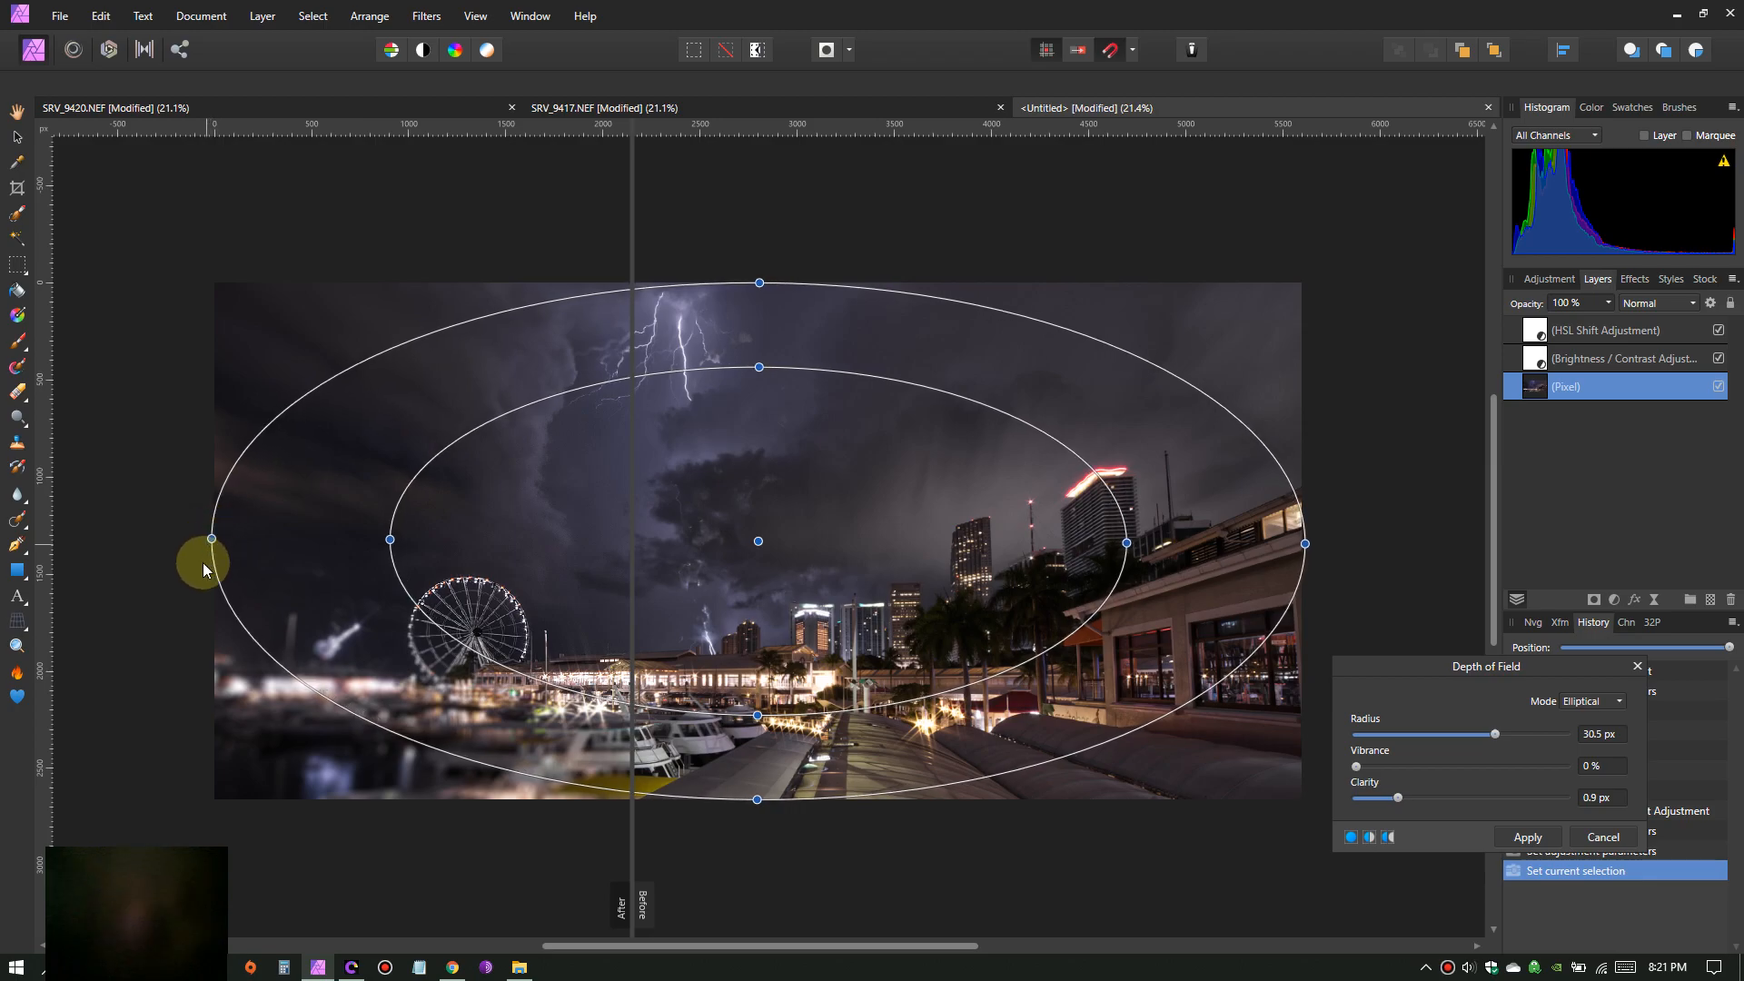
drag(632, 721, 791, 753)
Apply the Depth of Field Blur and inspect the blurred panorama.
click(1528, 837)
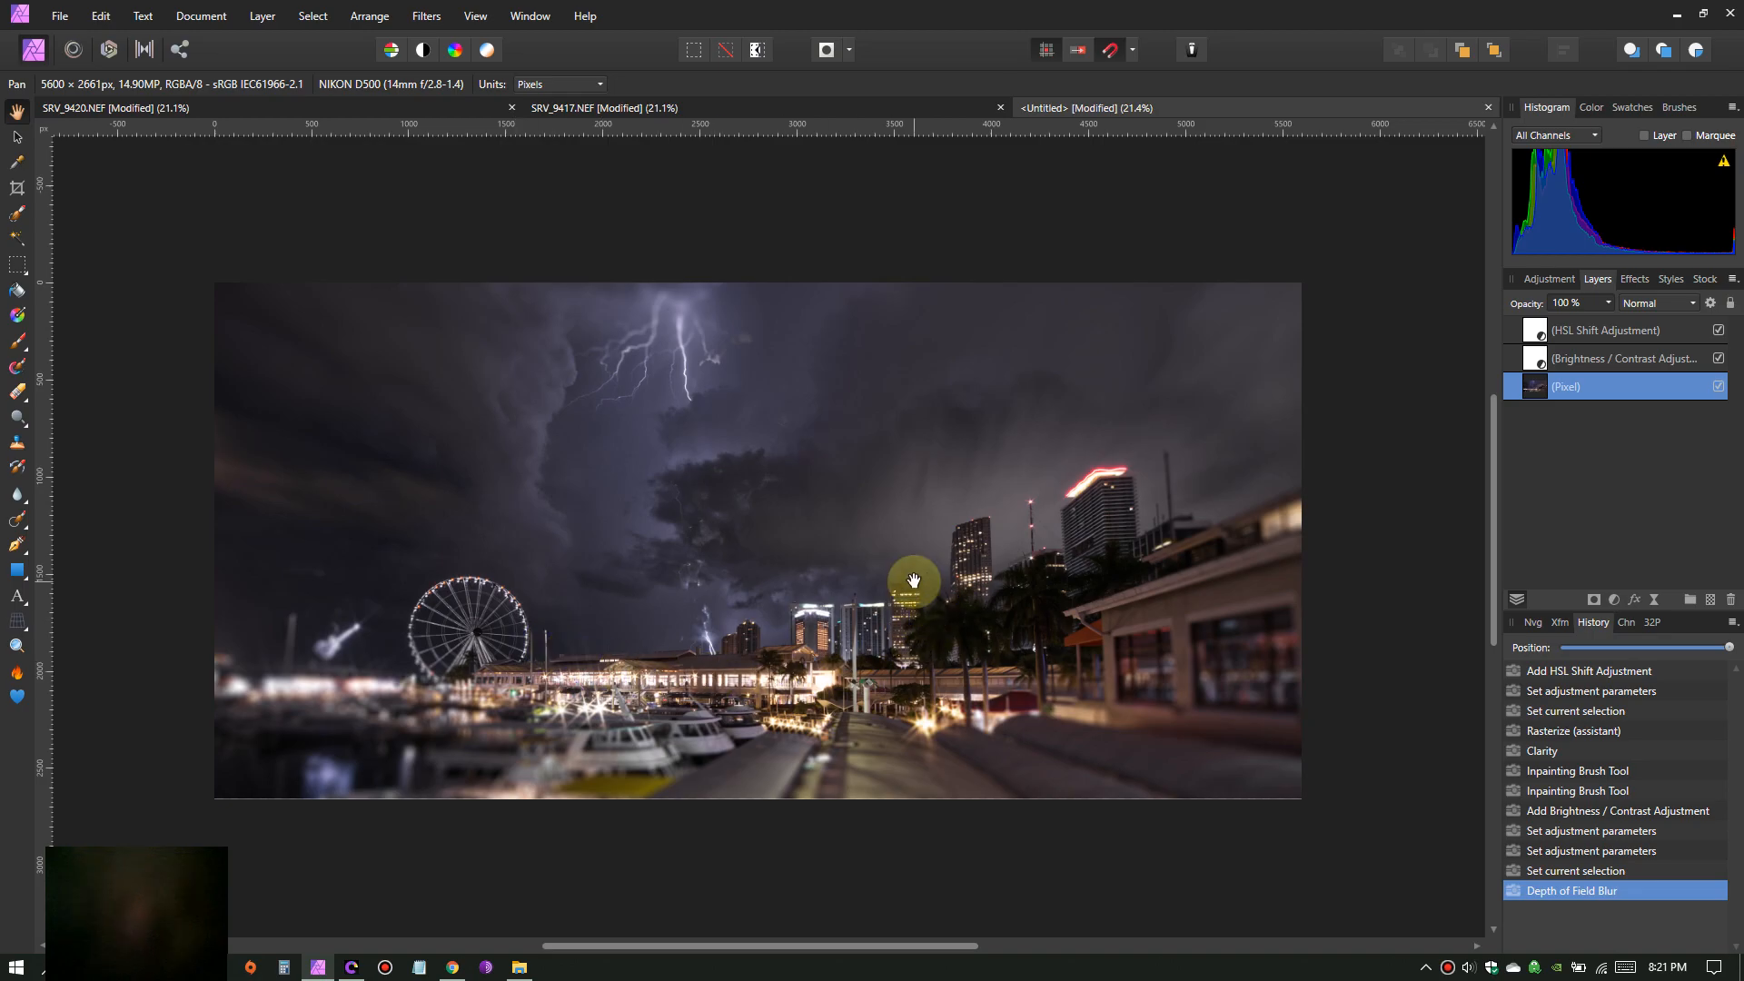
scroll(897, 568, up, 3)
drag(670, 556, 872, 548)
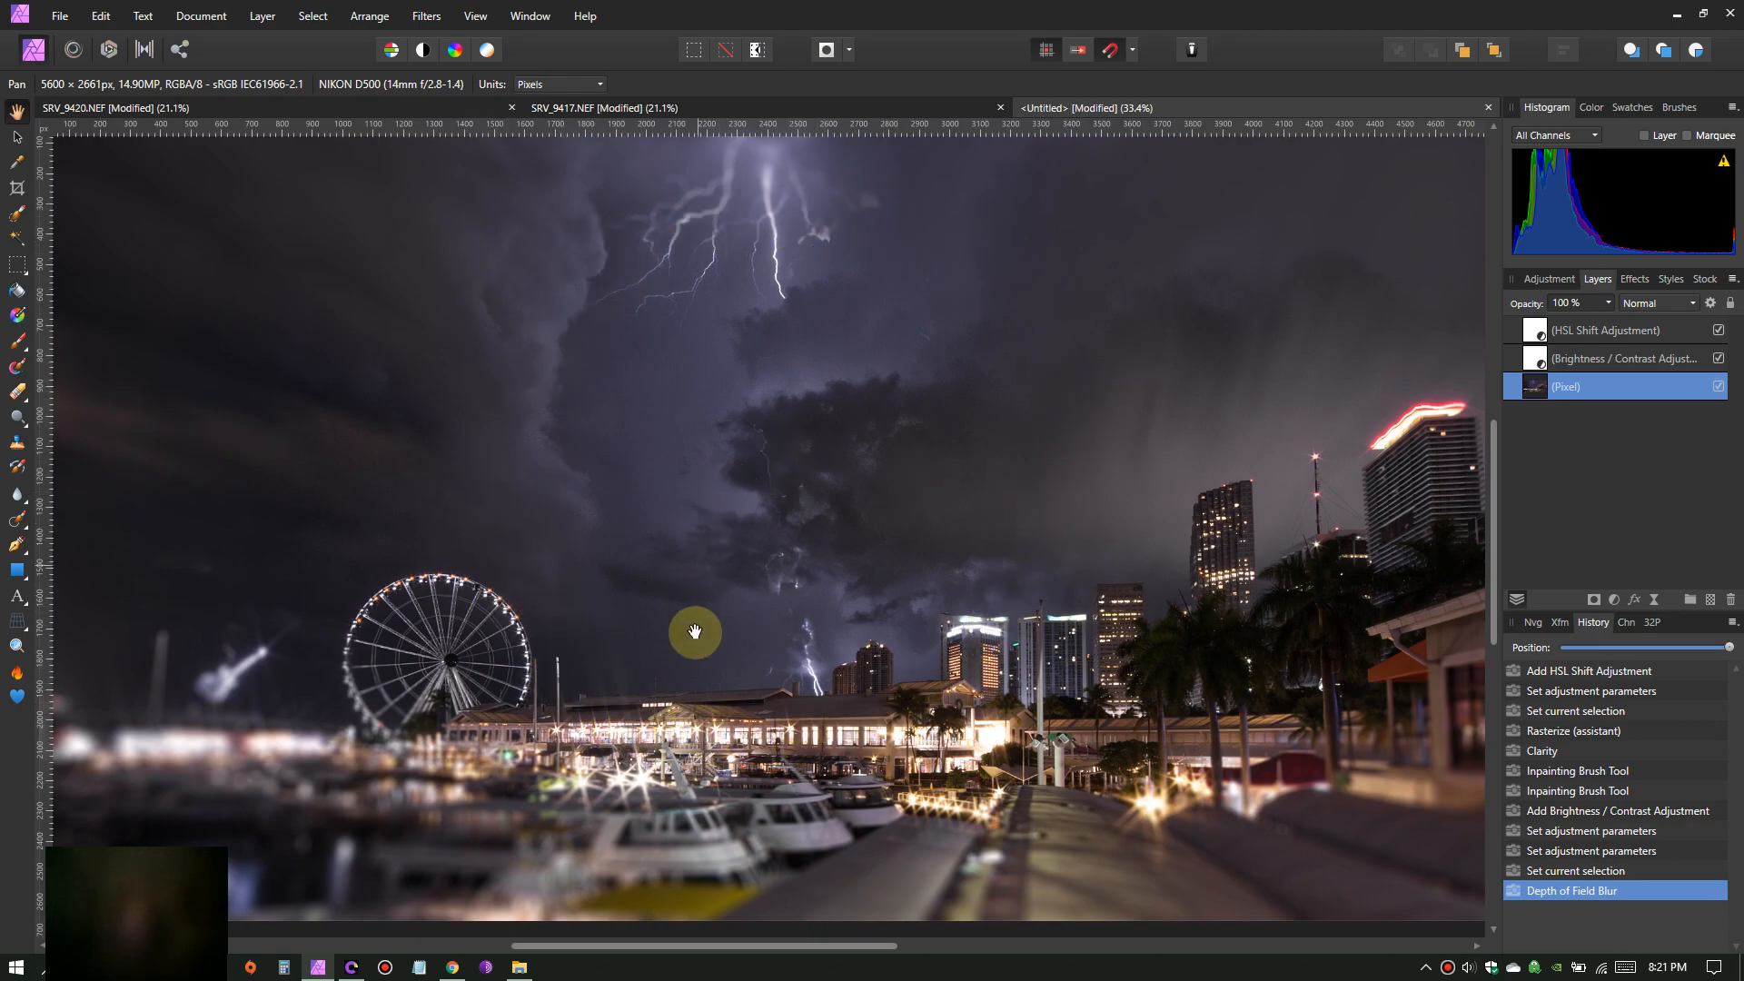
scroll(718, 673, down, 3)
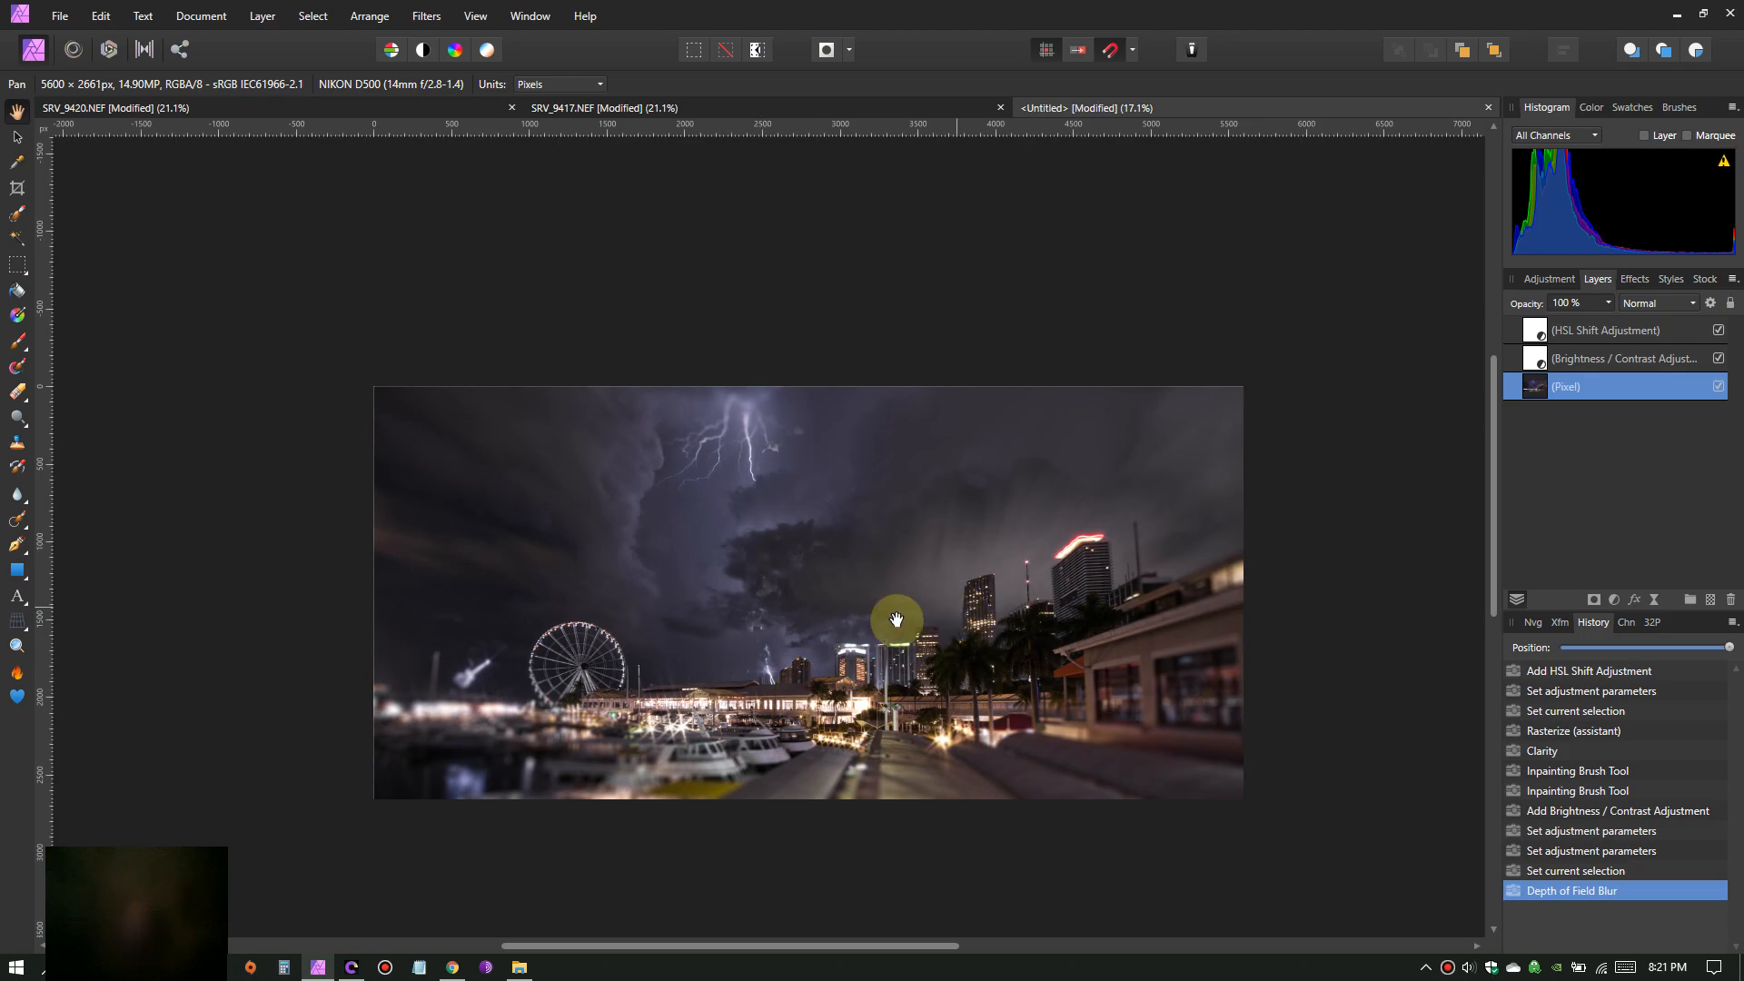
scroll(803, 614, up, 1)
drag(824, 580, 792, 552)
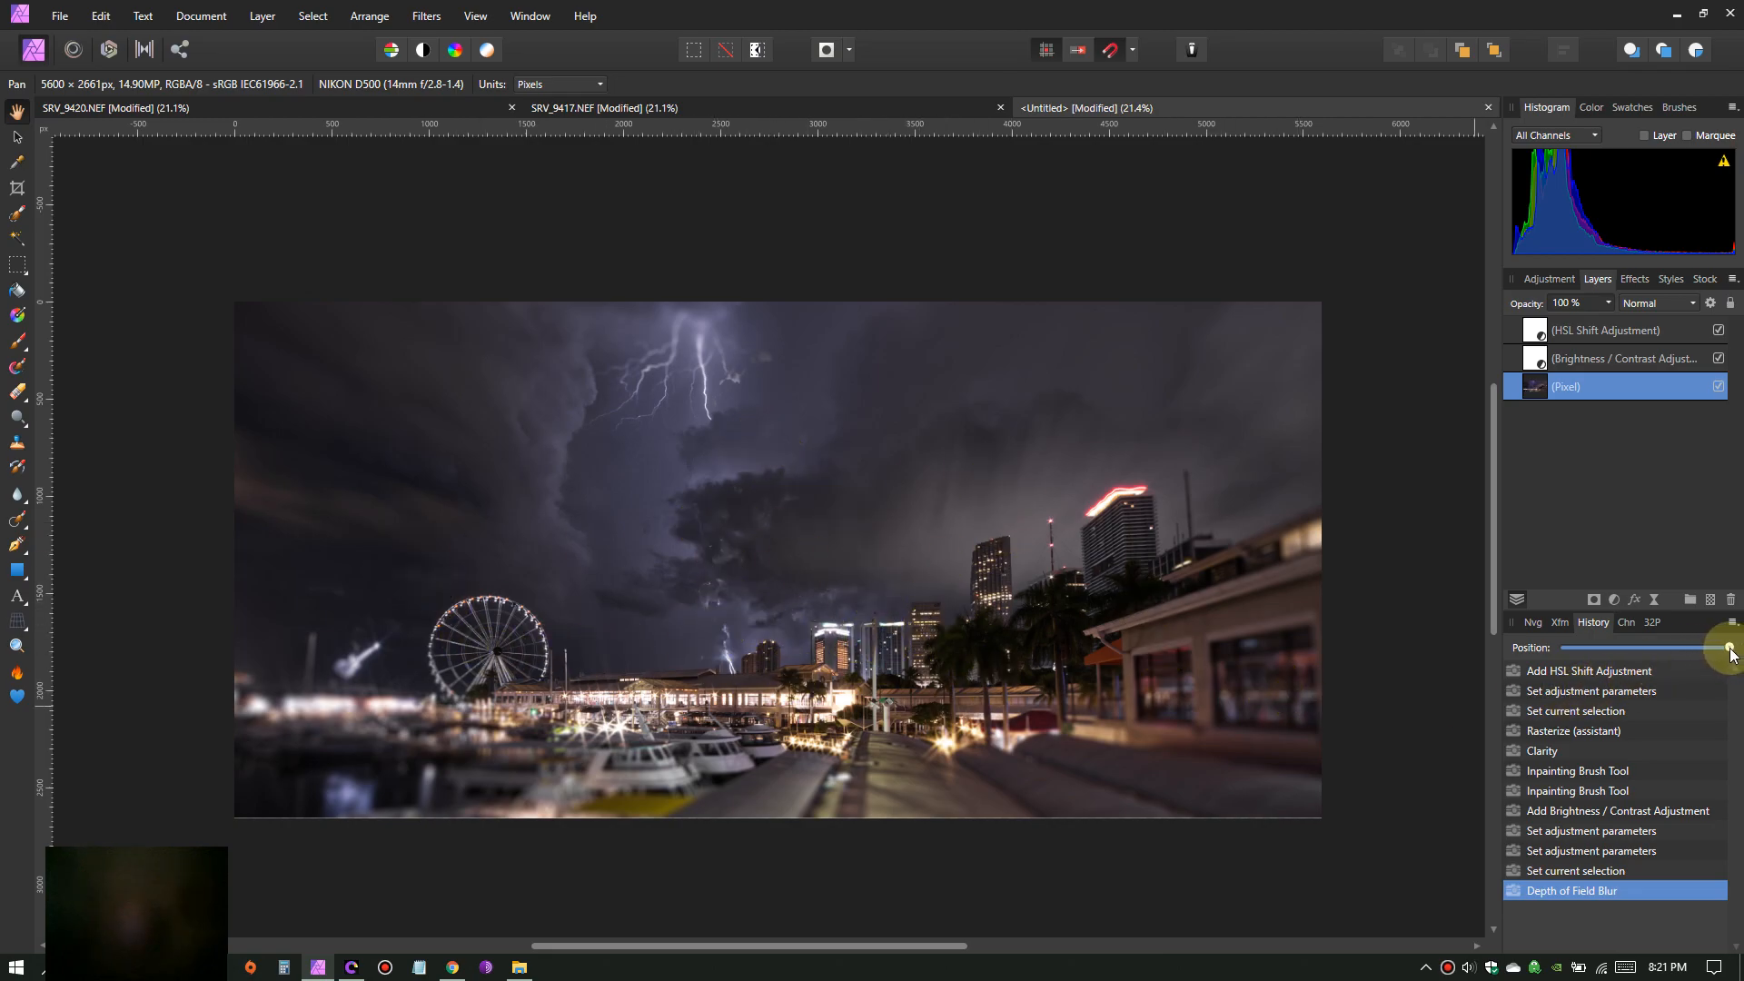
Step back in History, redo, then undo the Depth of Field Blur, leaving it removed.
drag(1724, 650, 1718, 654)
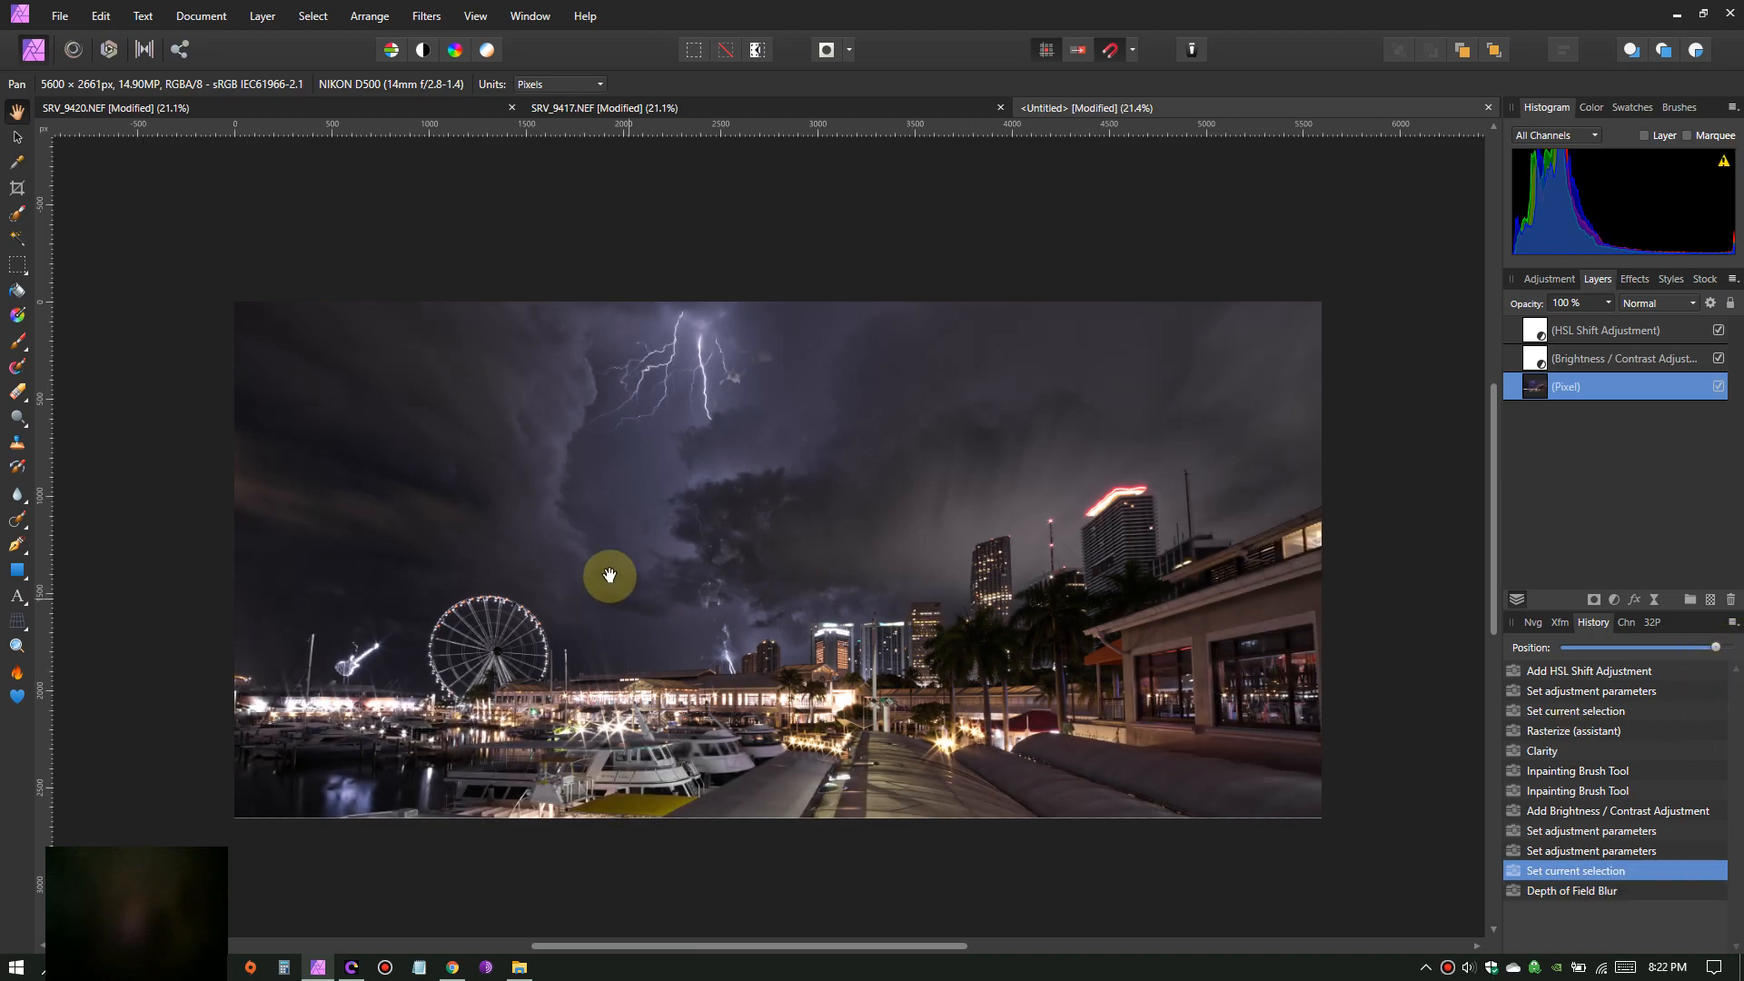
click(99, 17)
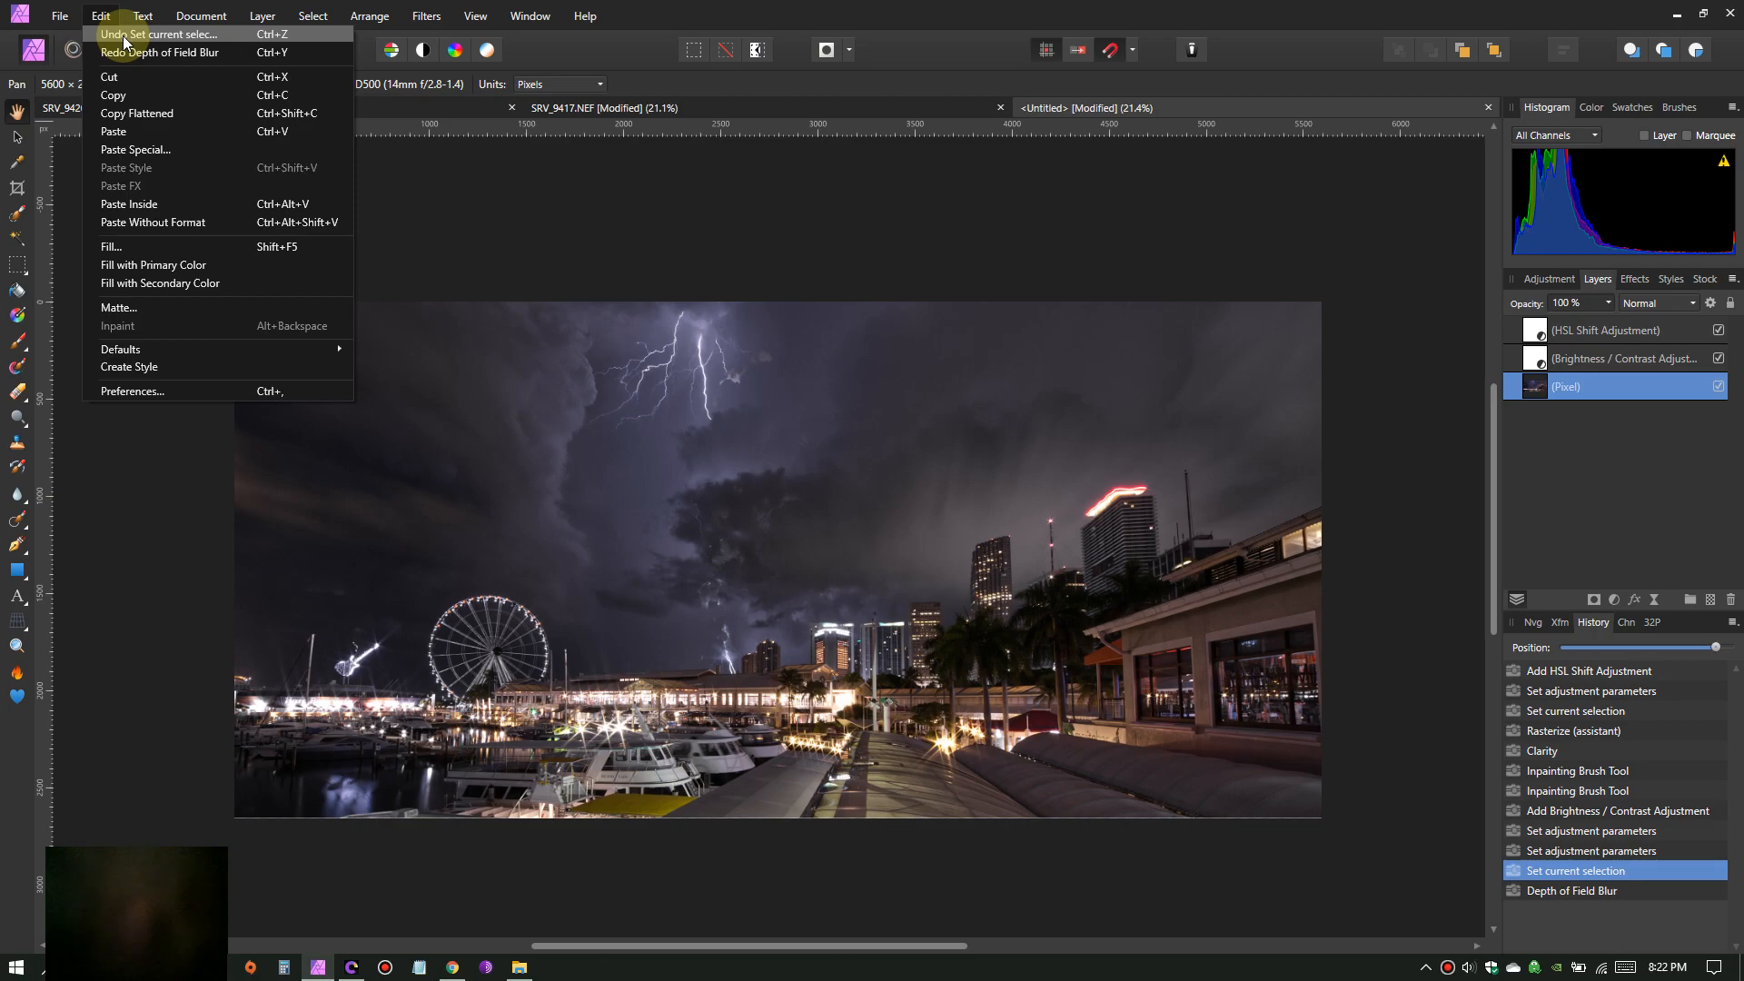
click(194, 52)
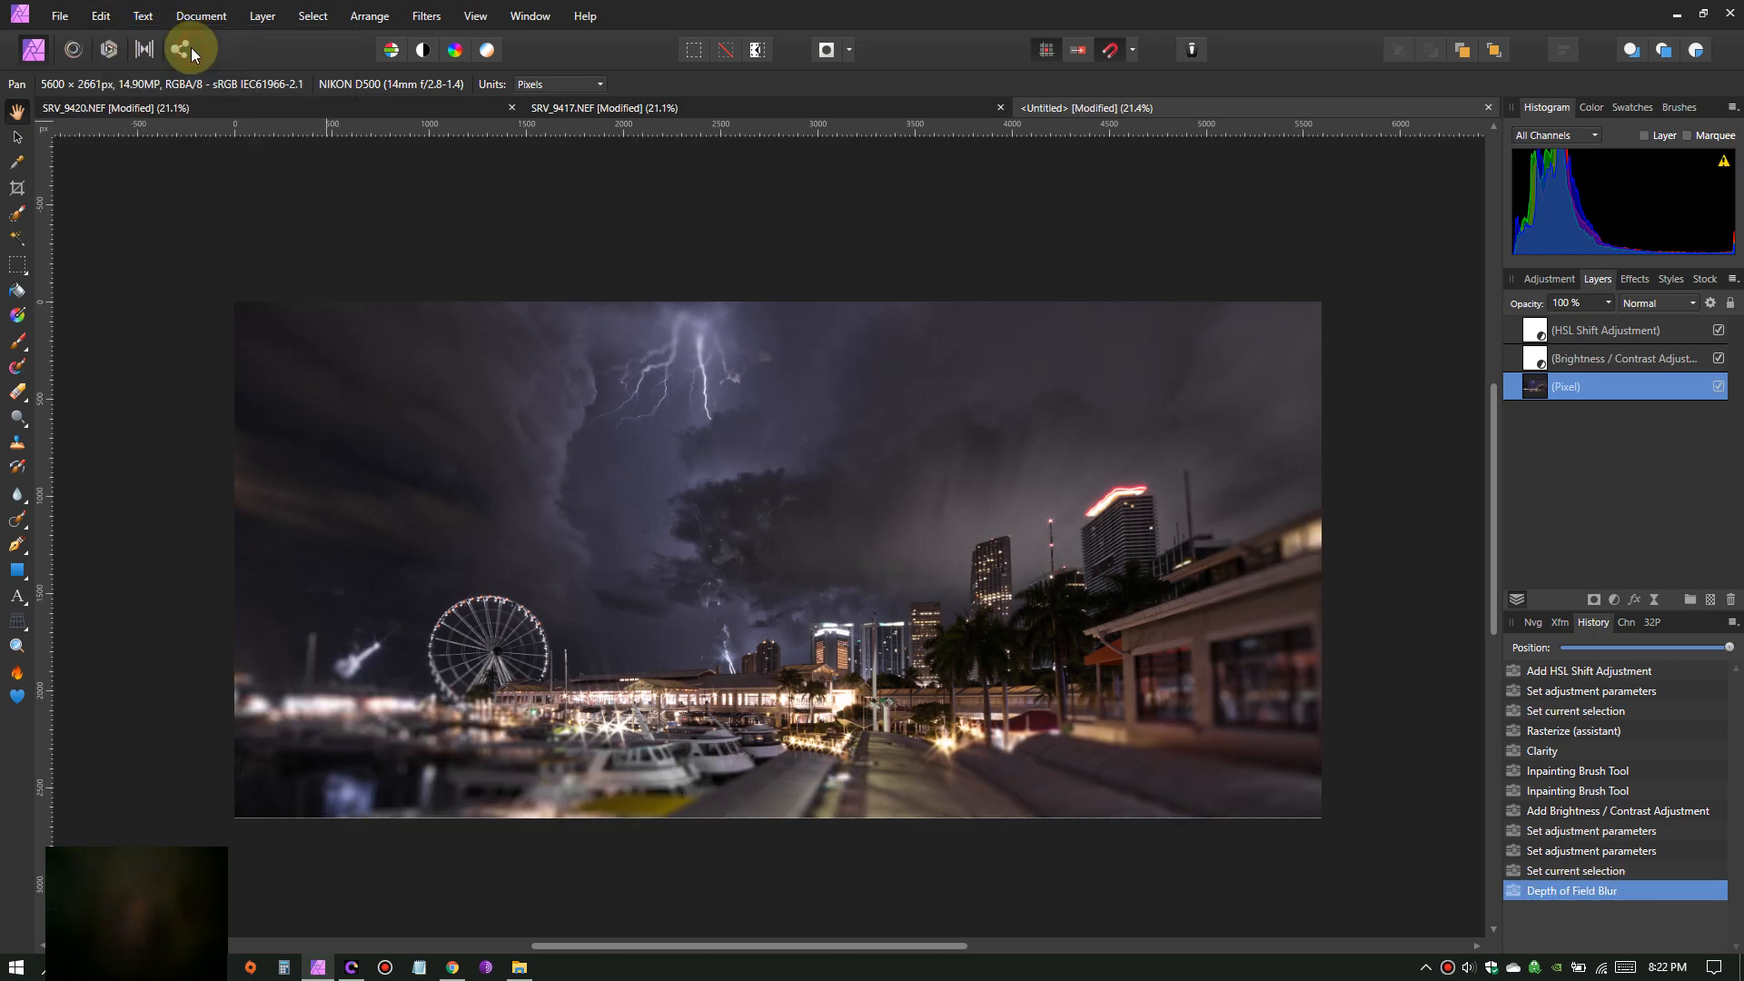
click(101, 18)
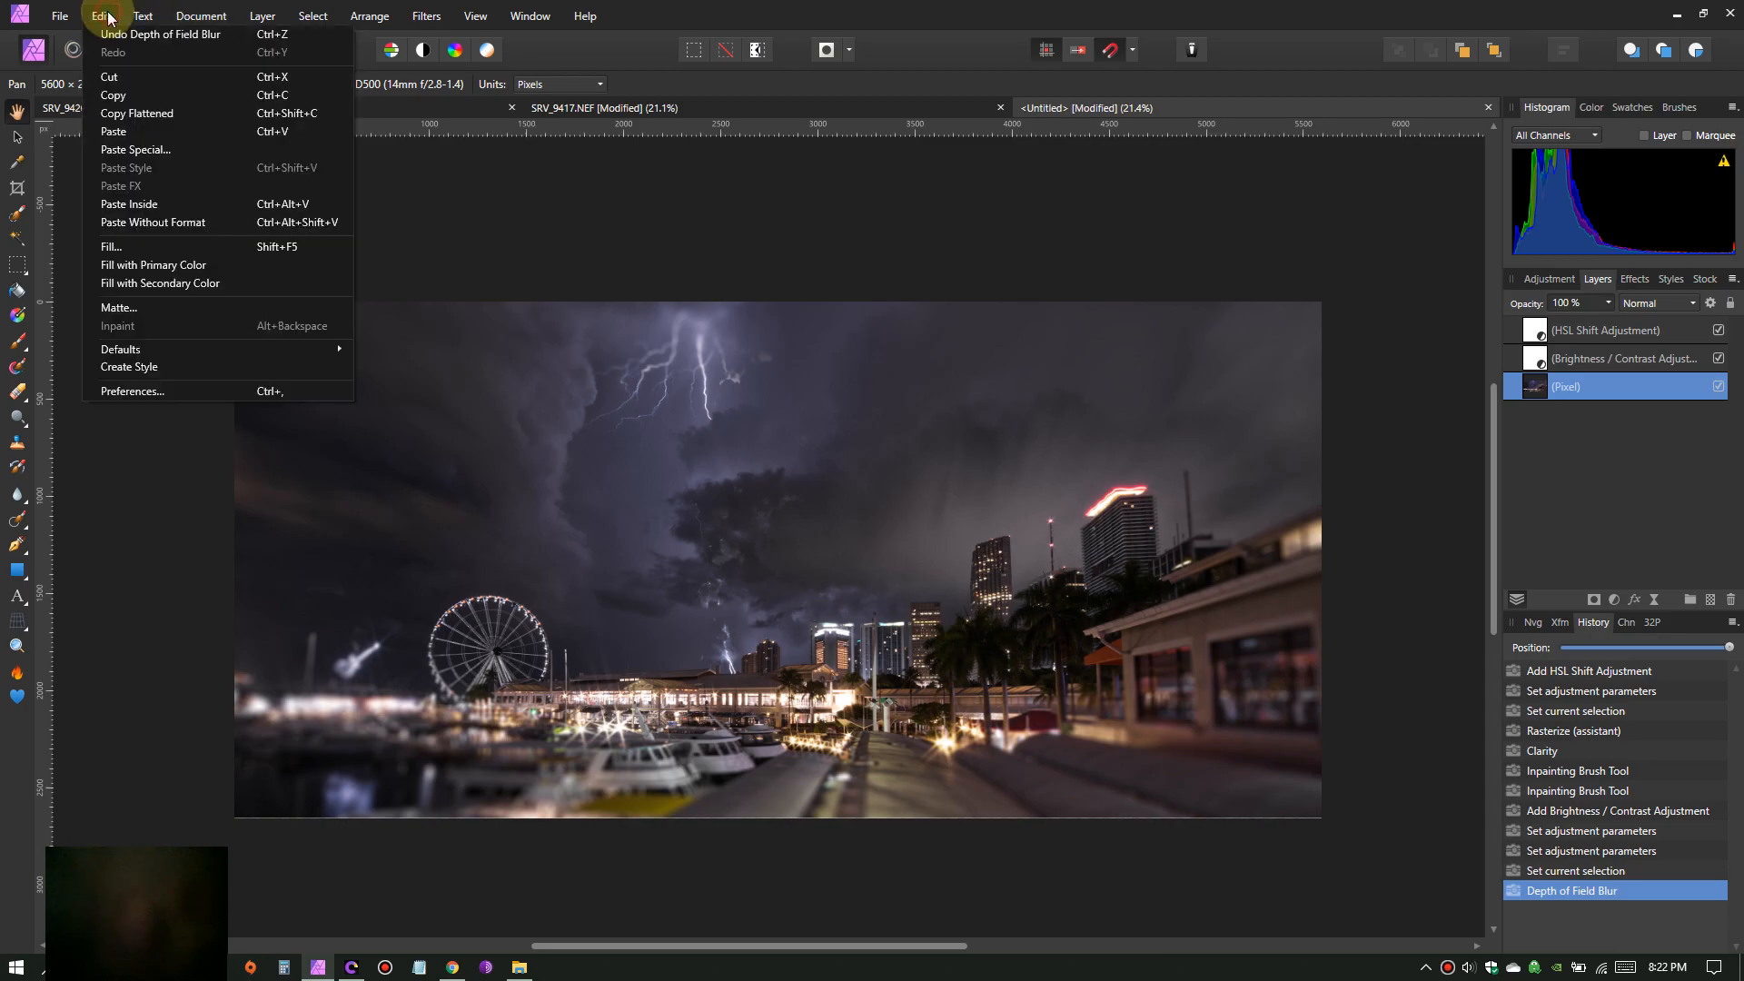
click(124, 36)
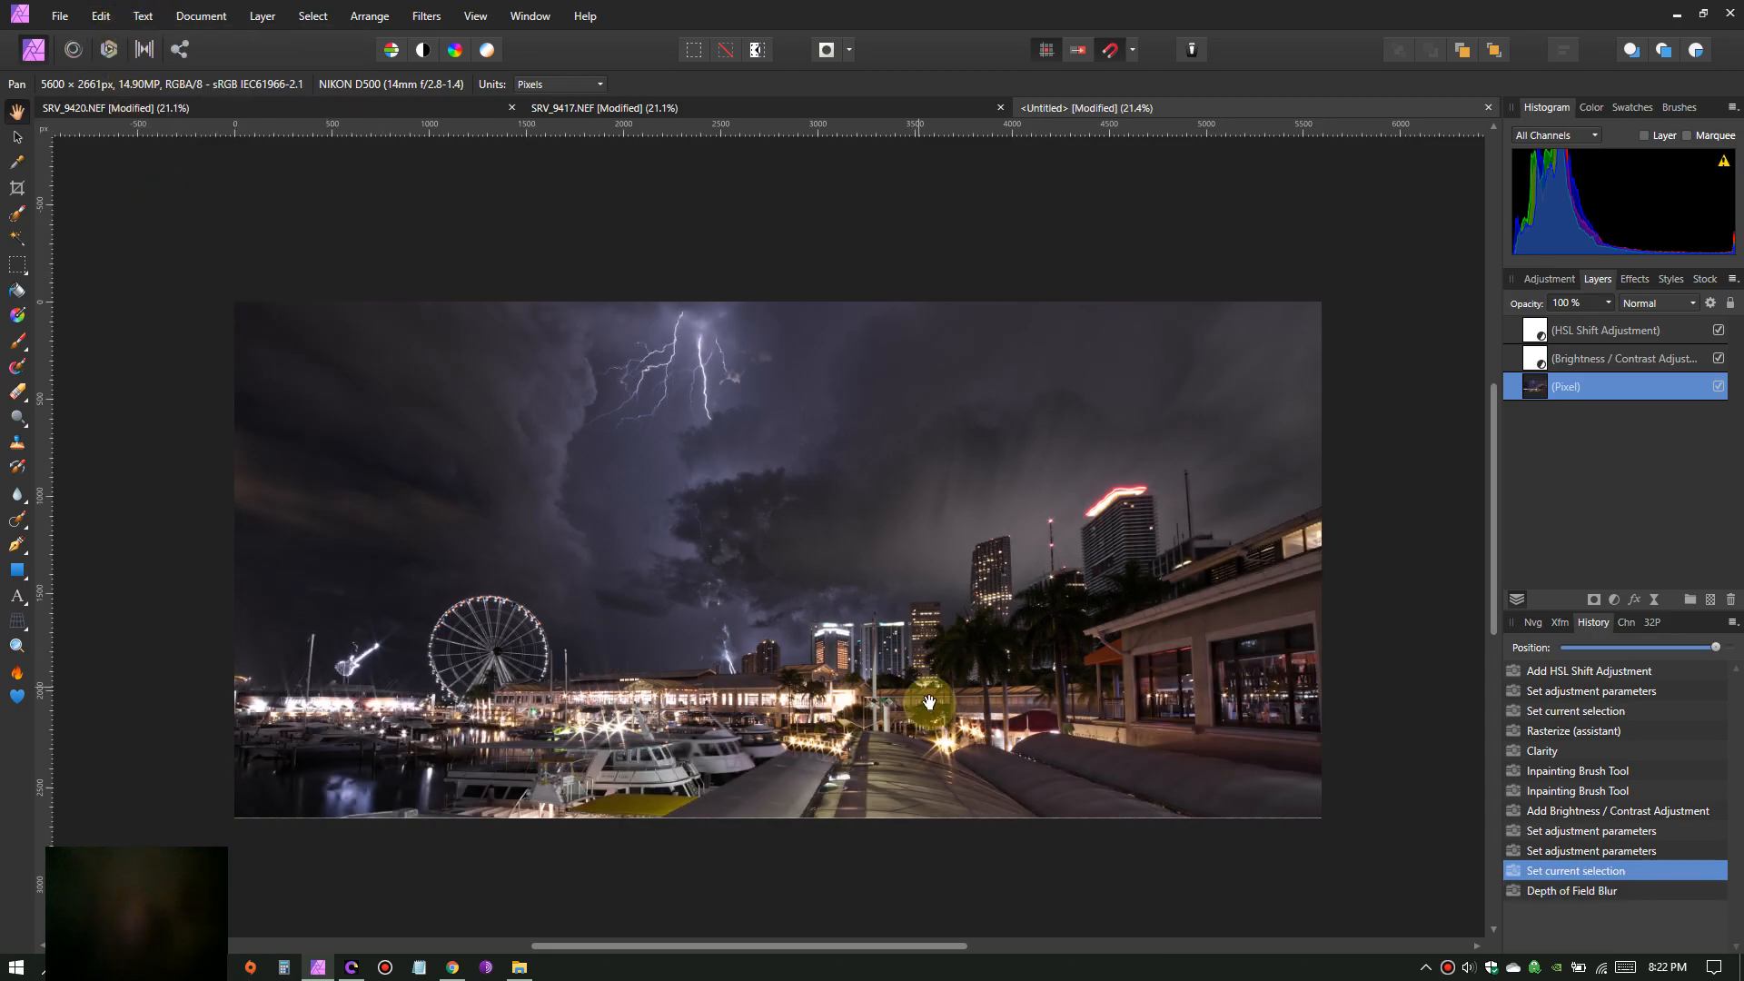
drag(826, 565, 818, 545)
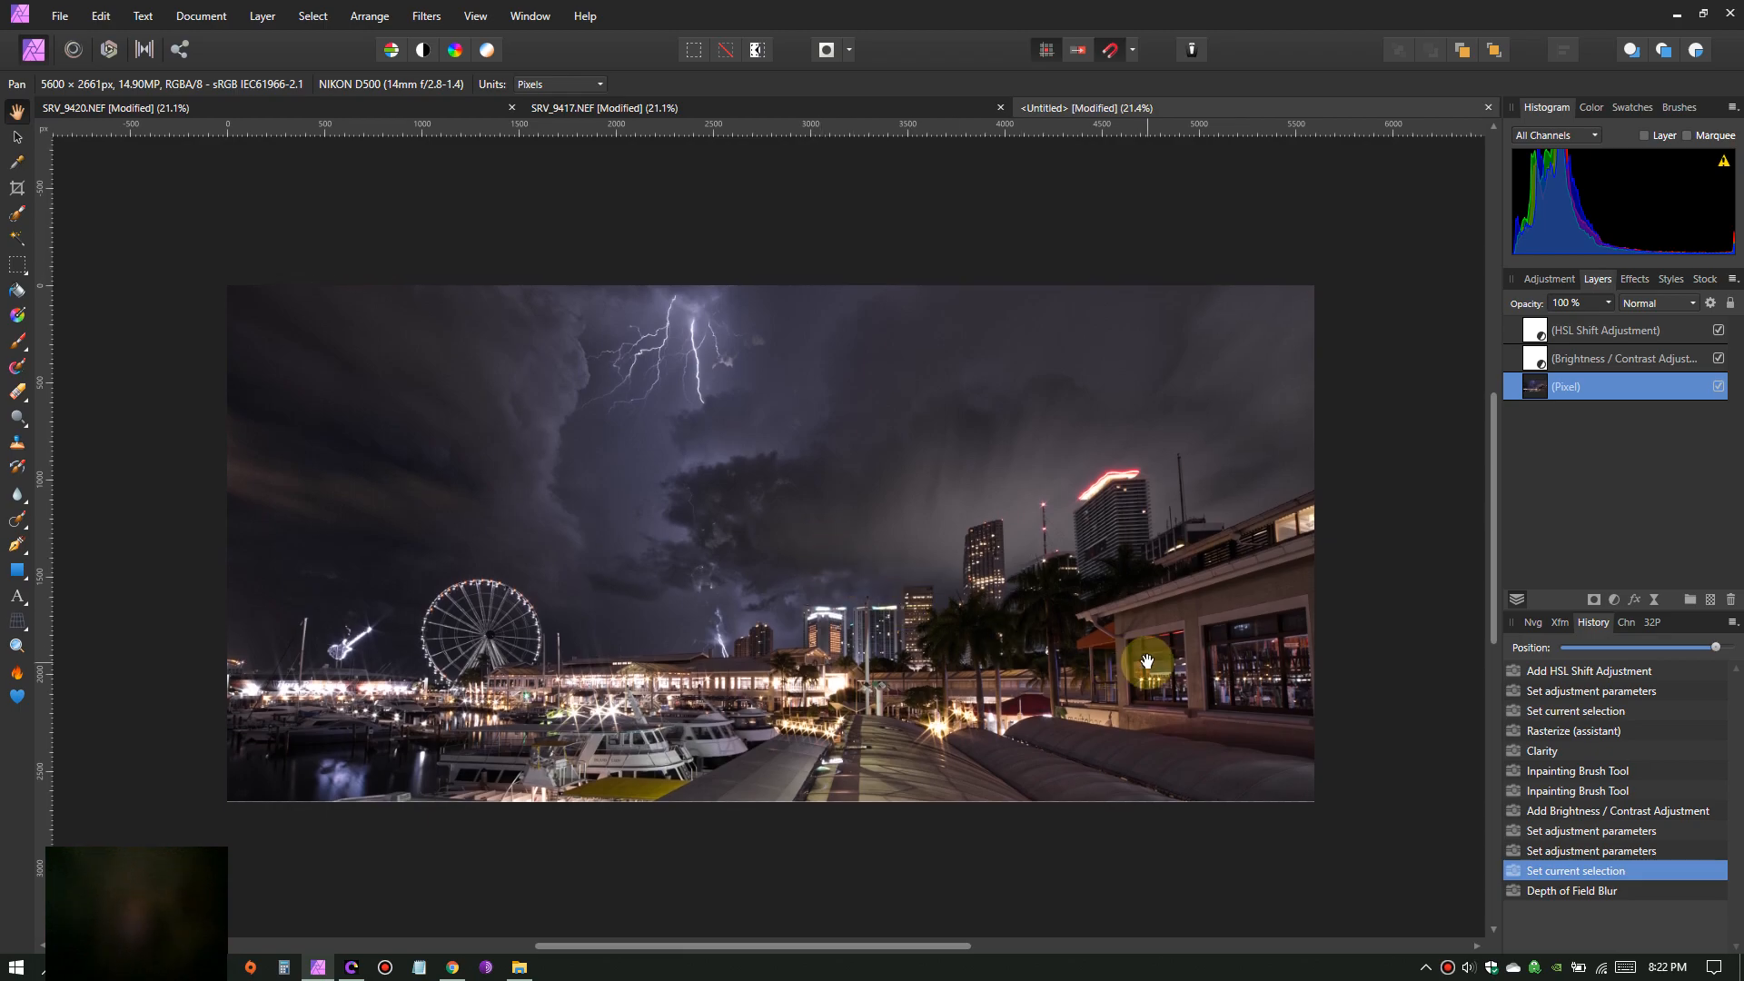
scroll(872, 558, up, 1)
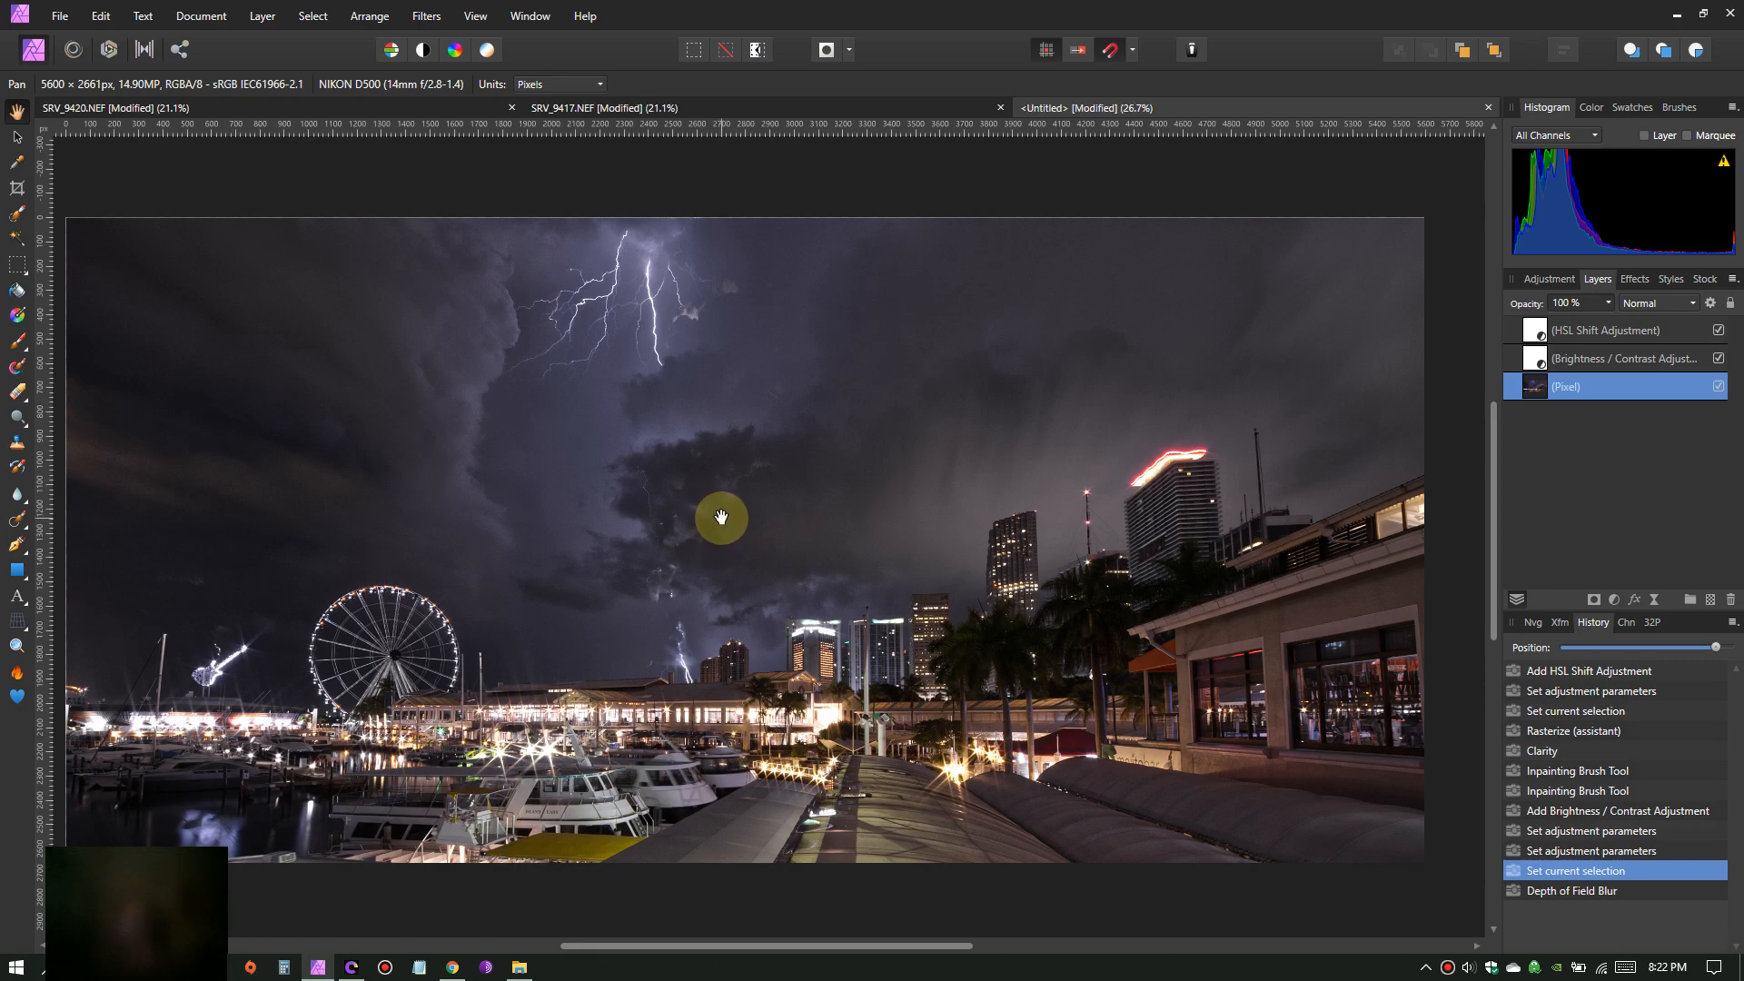
drag(786, 510, 806, 482)
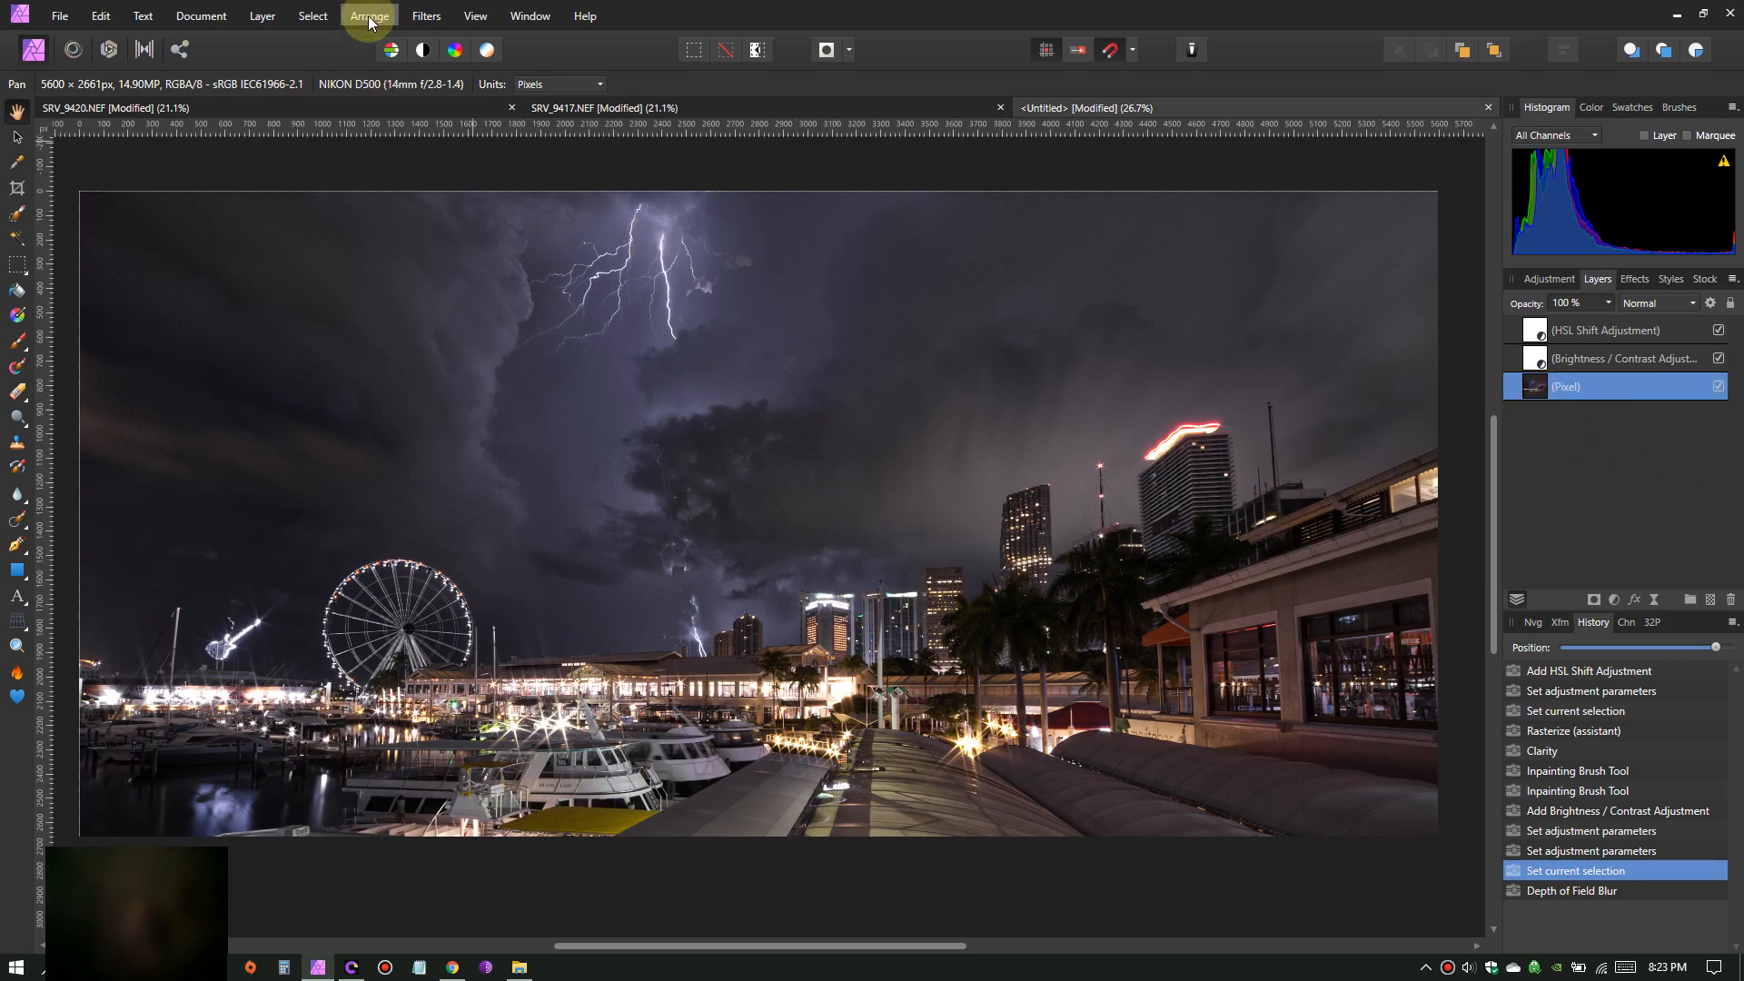
Flatten all layers into one pixel layer with Document > Flatten, then recentre the panorama.
click(198, 18)
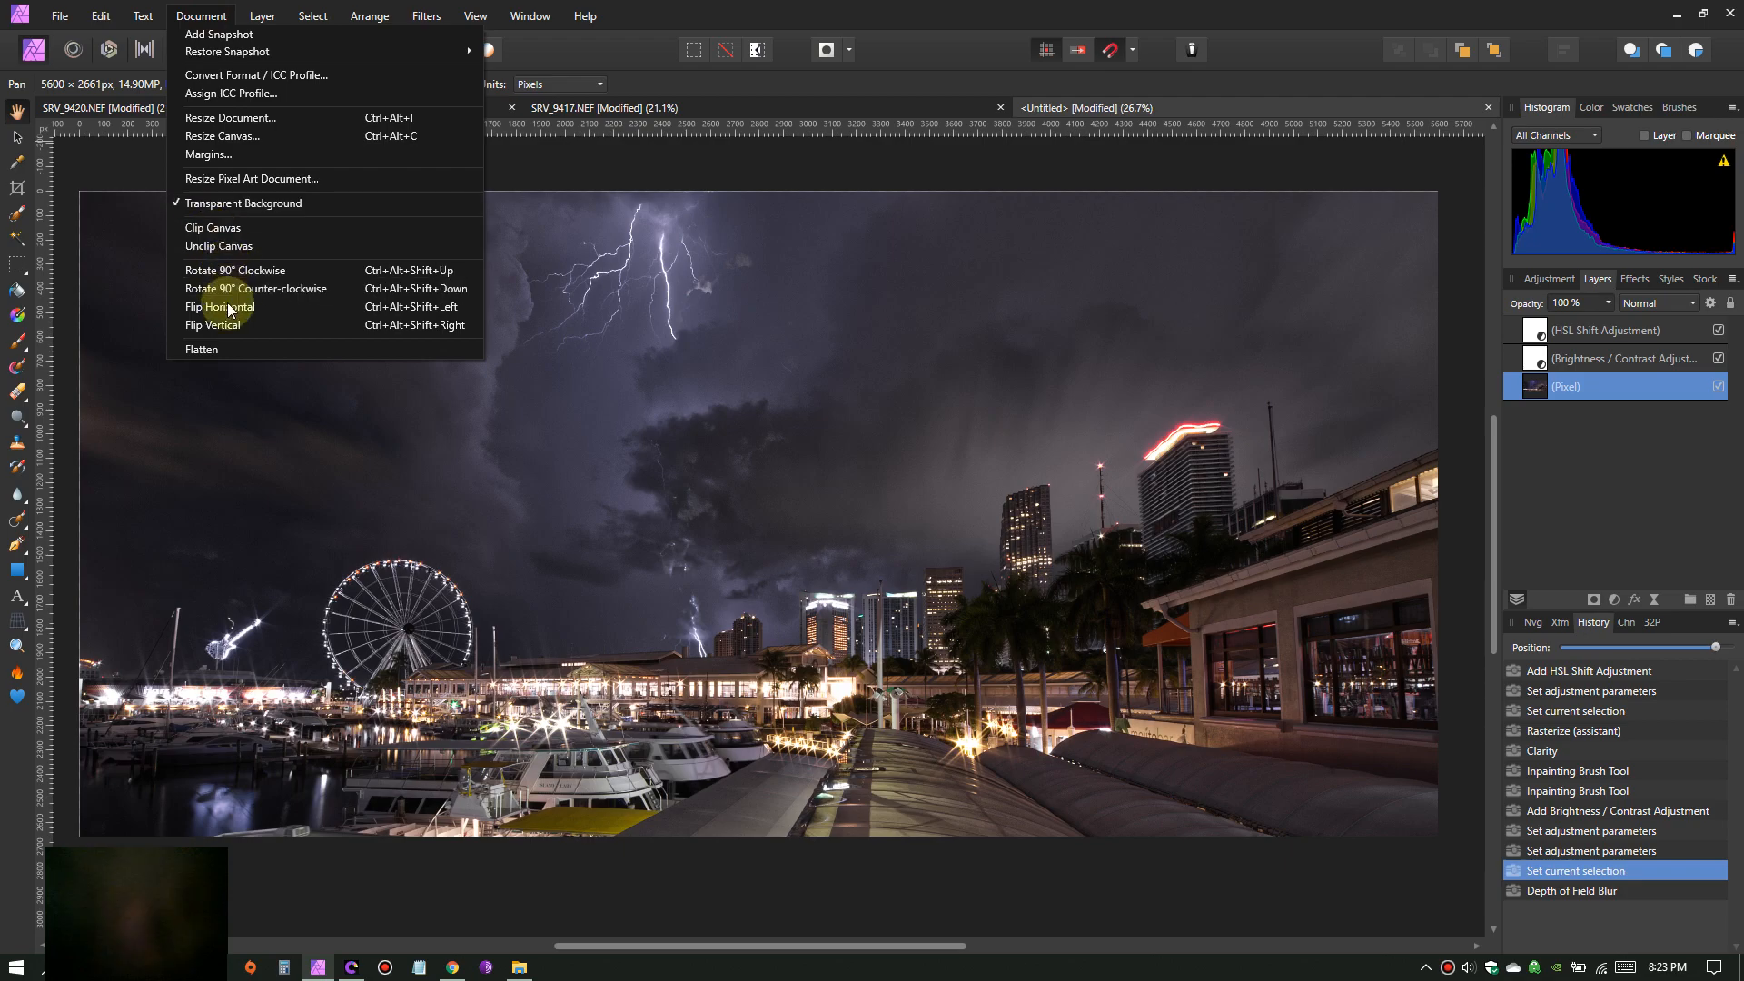
click(231, 350)
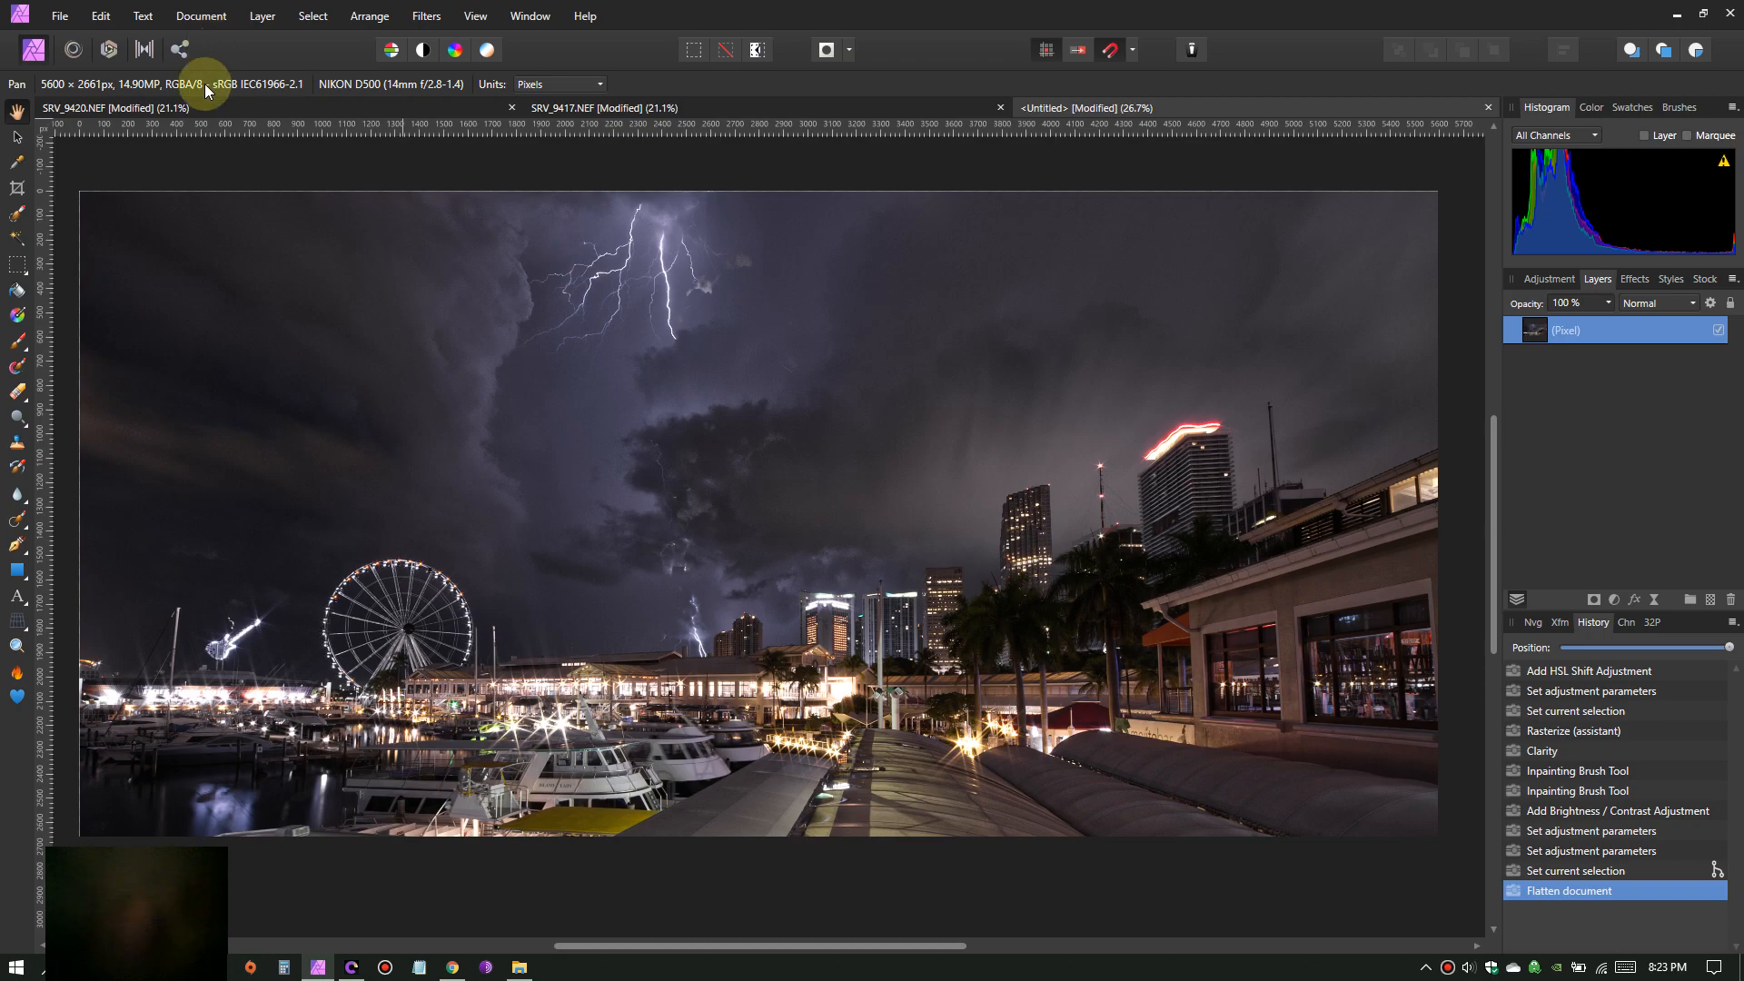
click(61, 18)
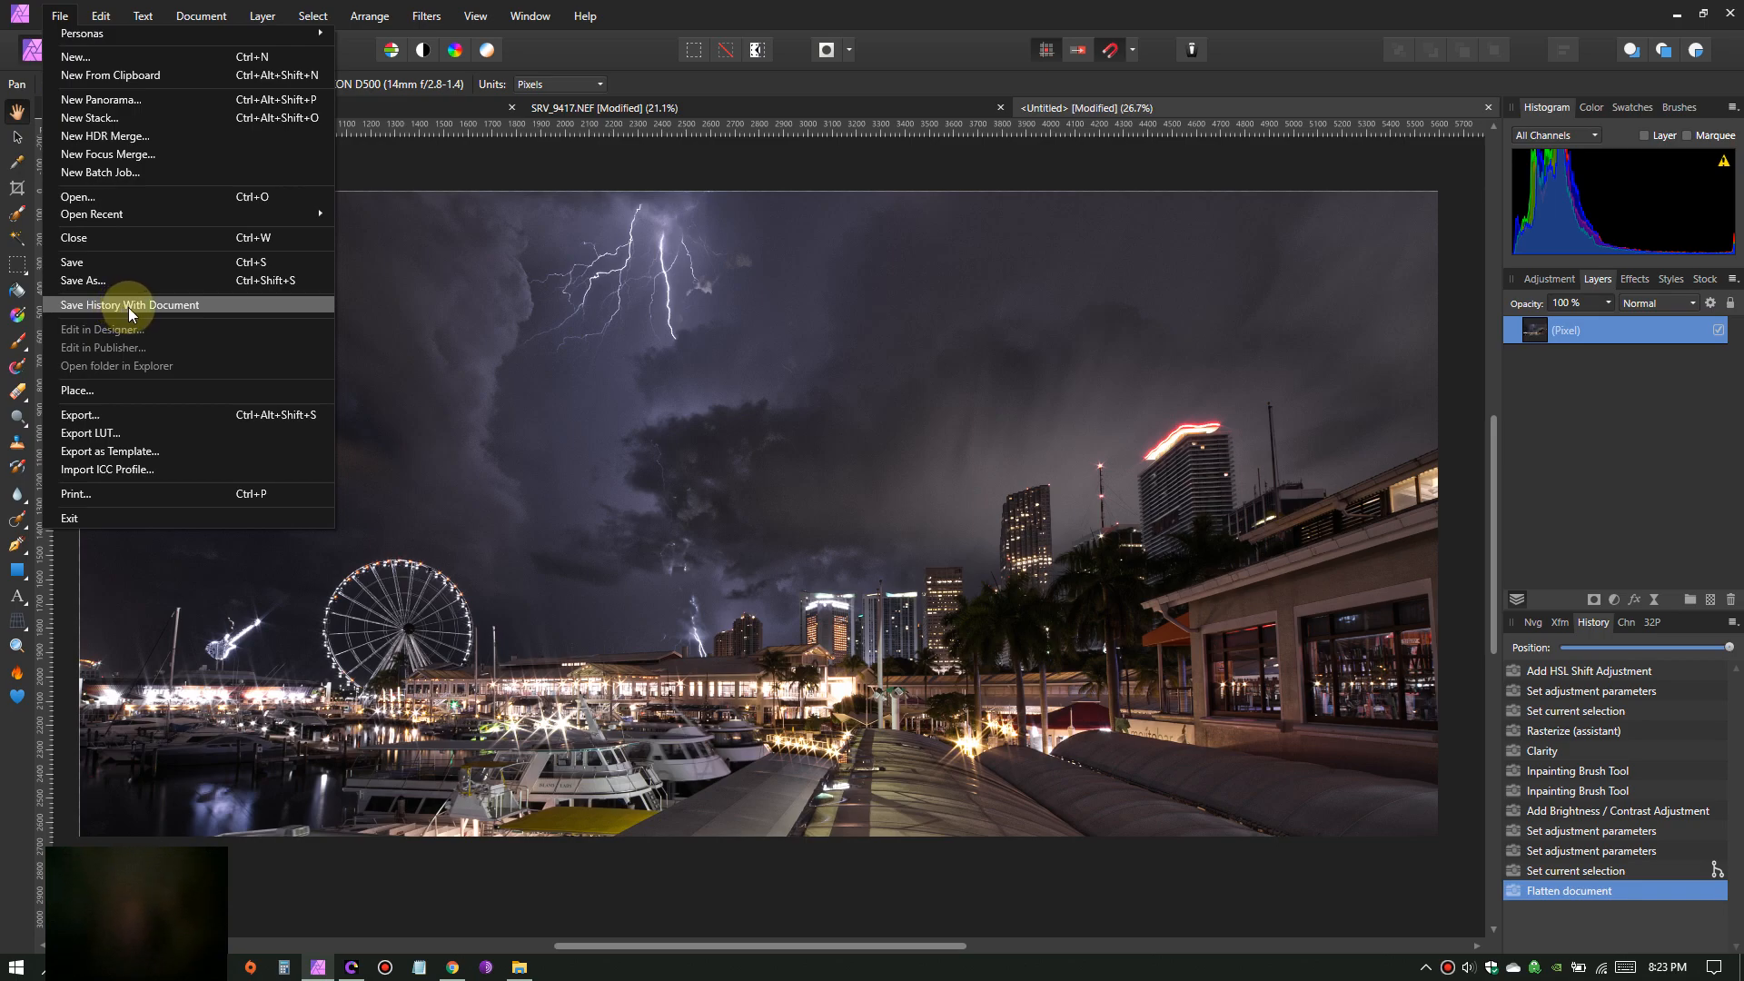
click(1019, 16)
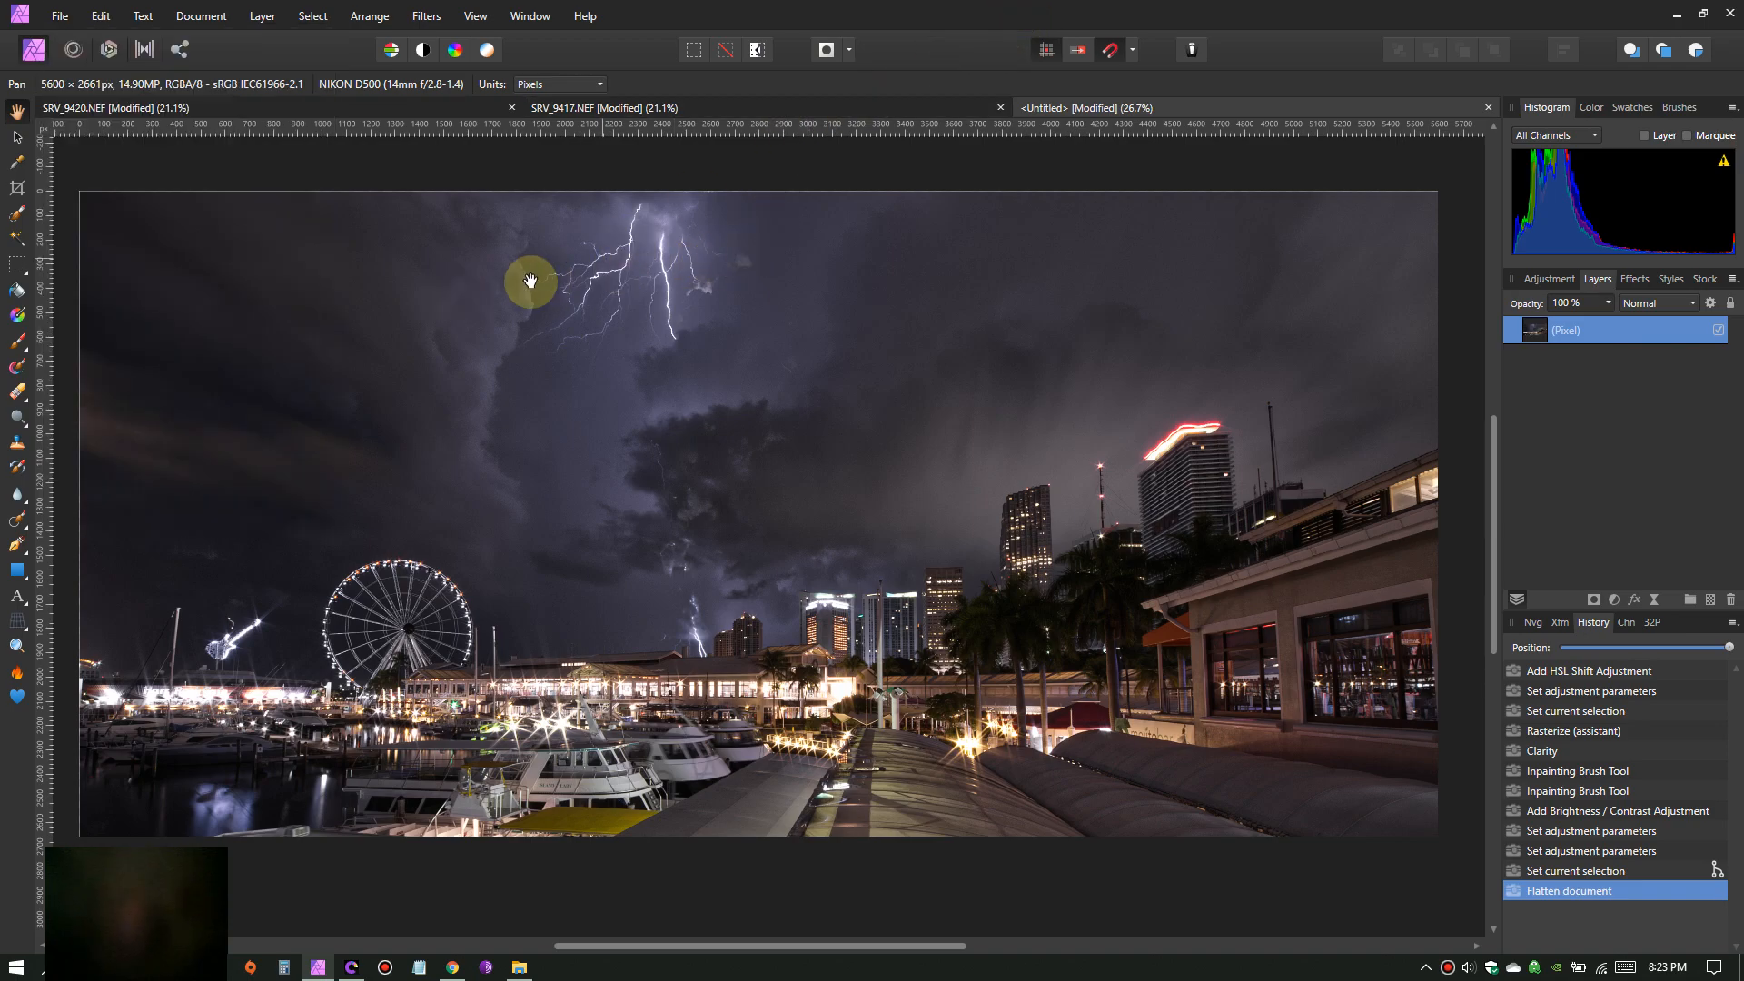
scroll(786, 427, down, 2)
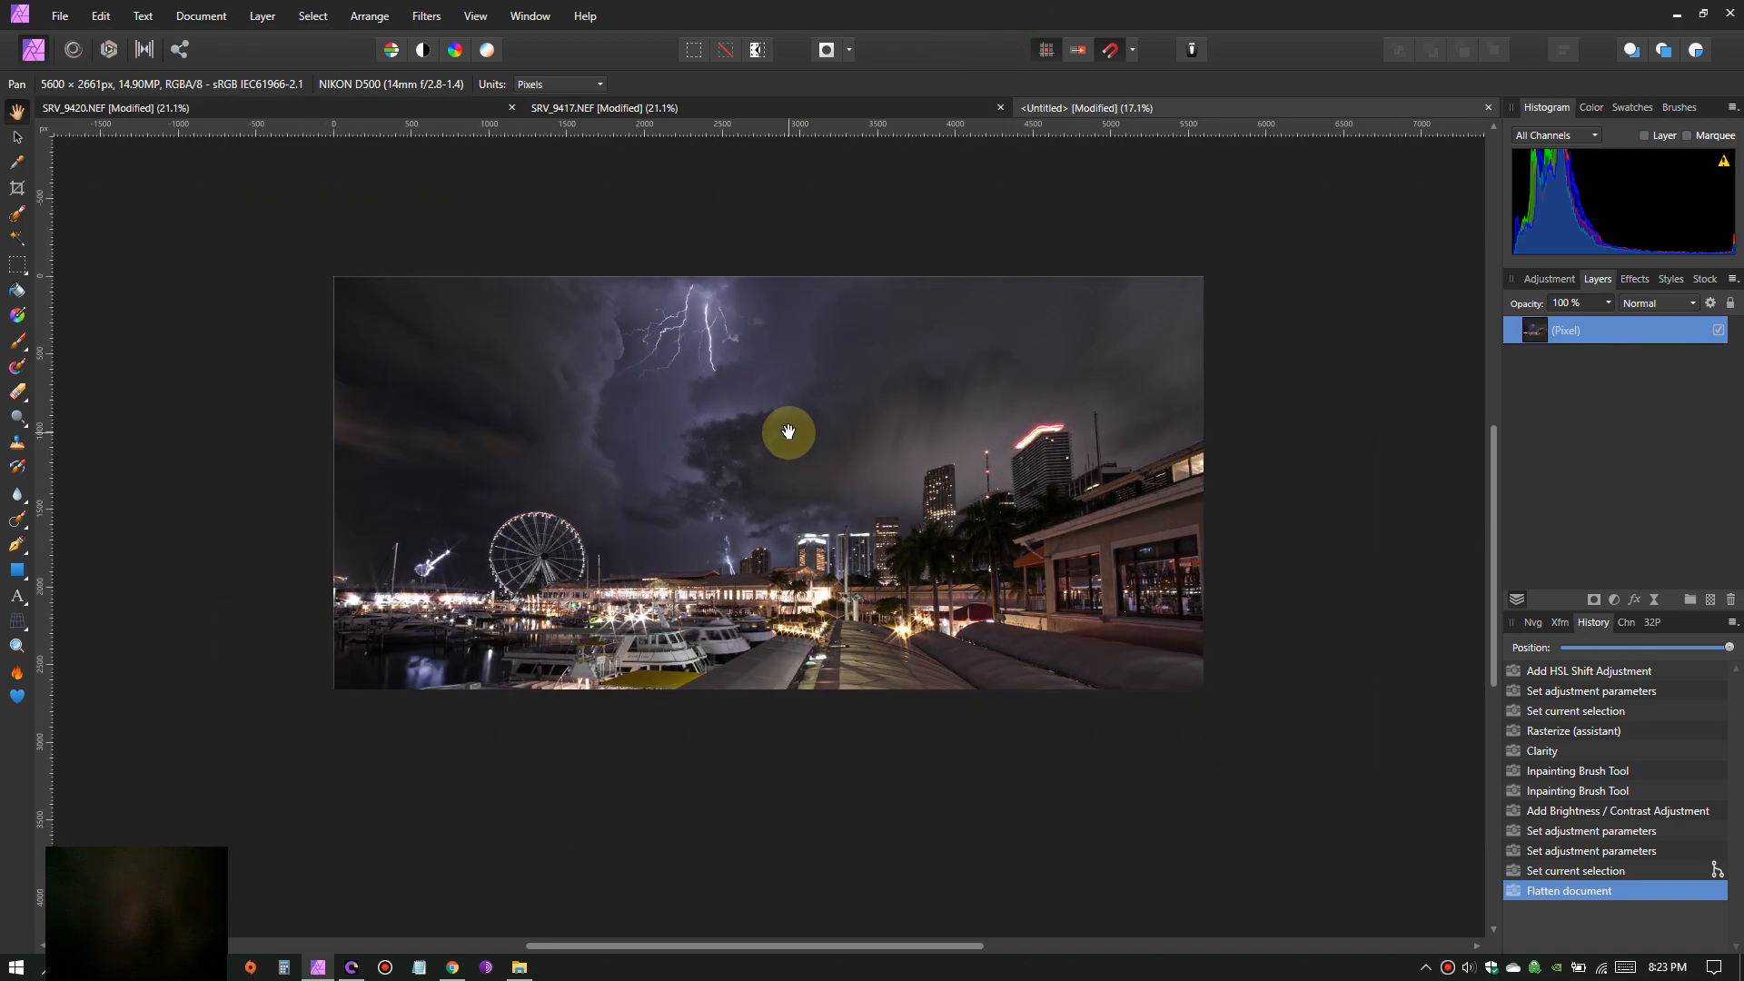
drag(786, 427, 786, 489)
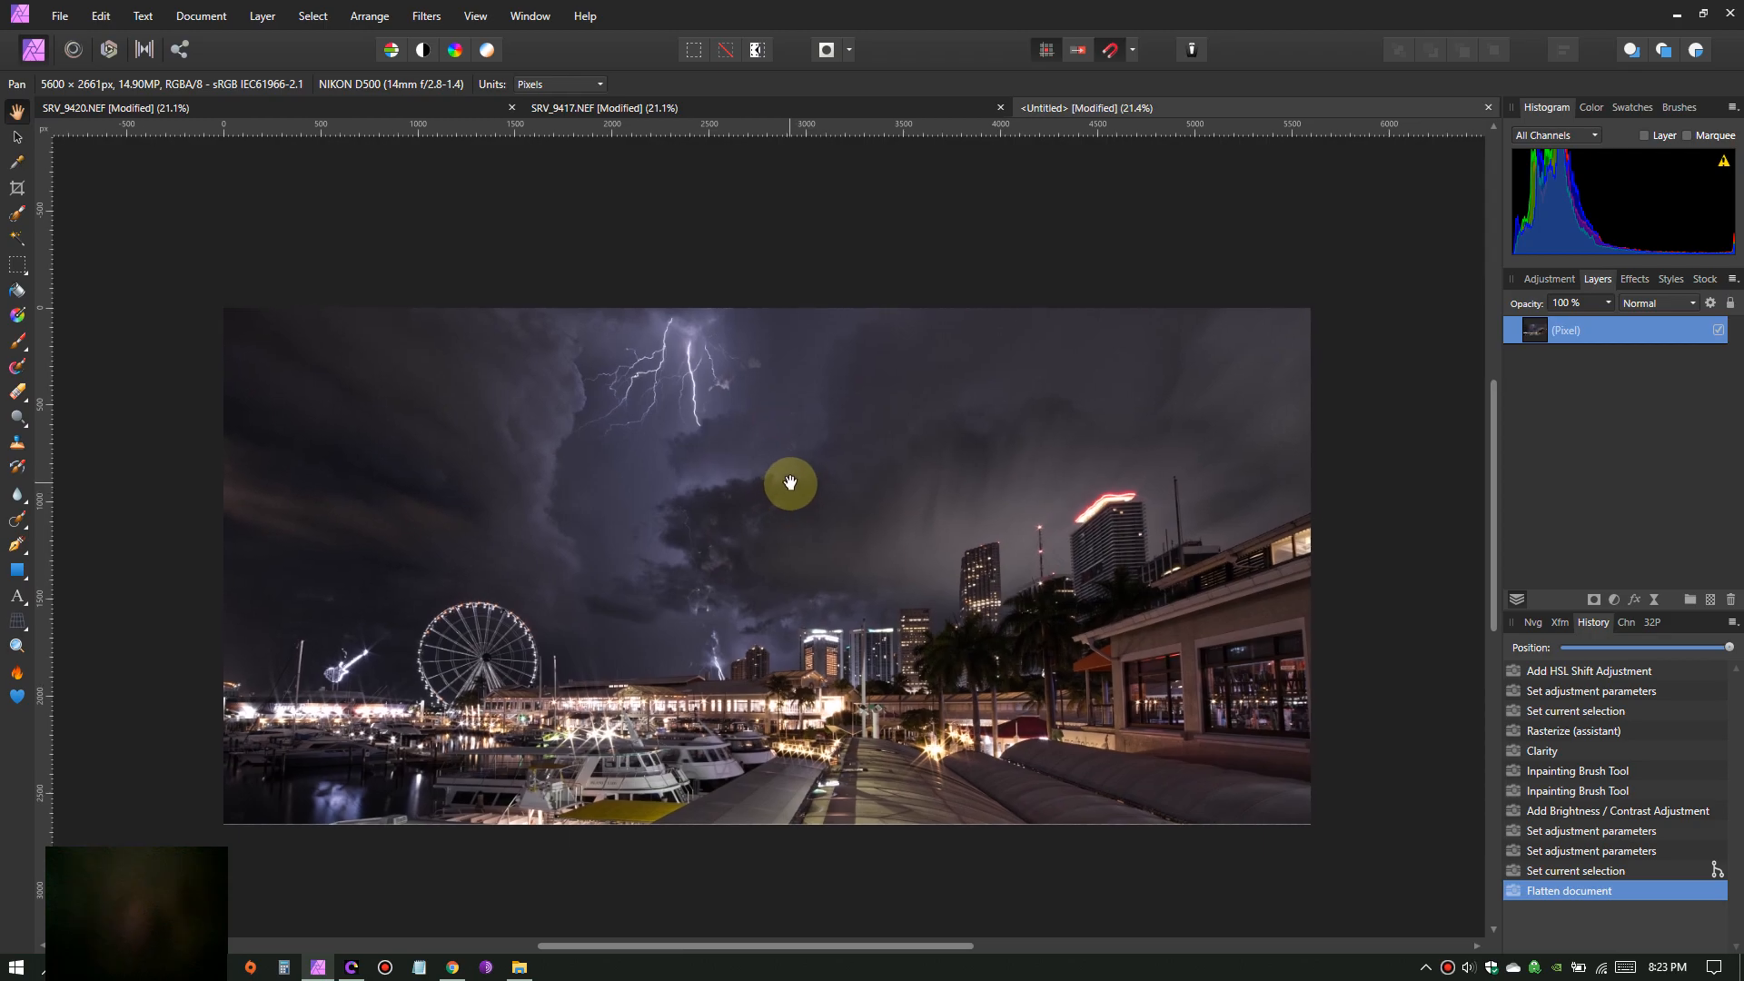
scroll(789, 482, up, 2)
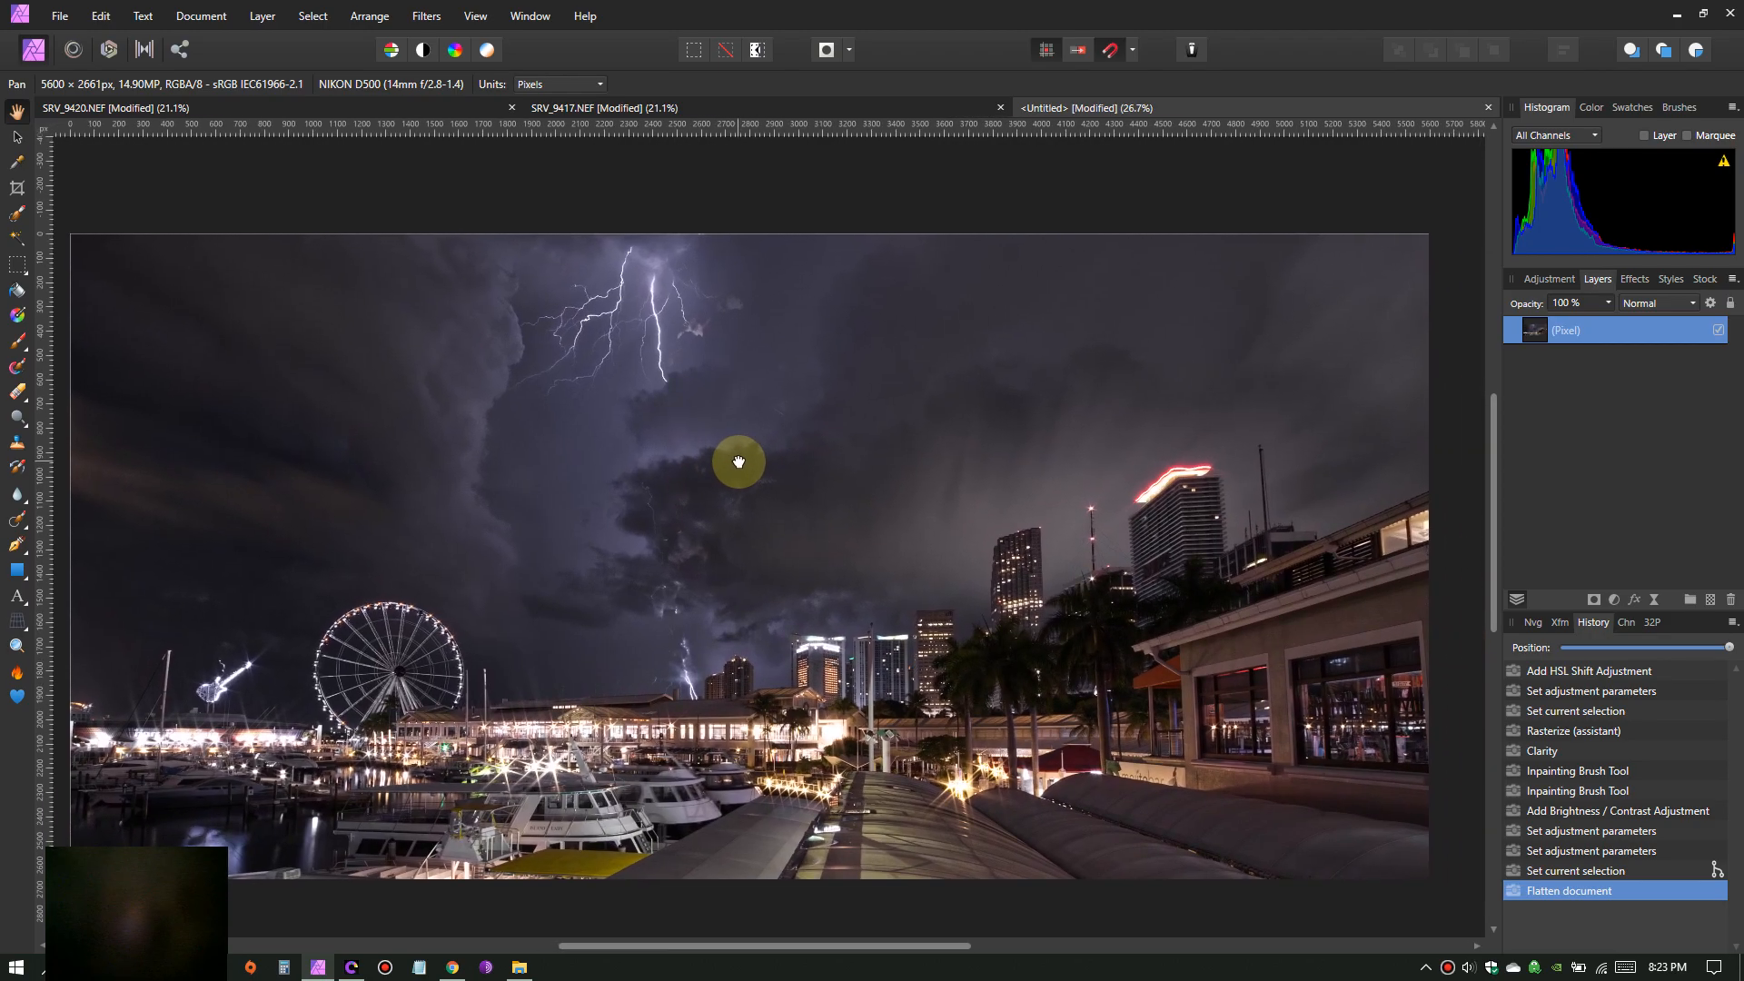
click(809, 107)
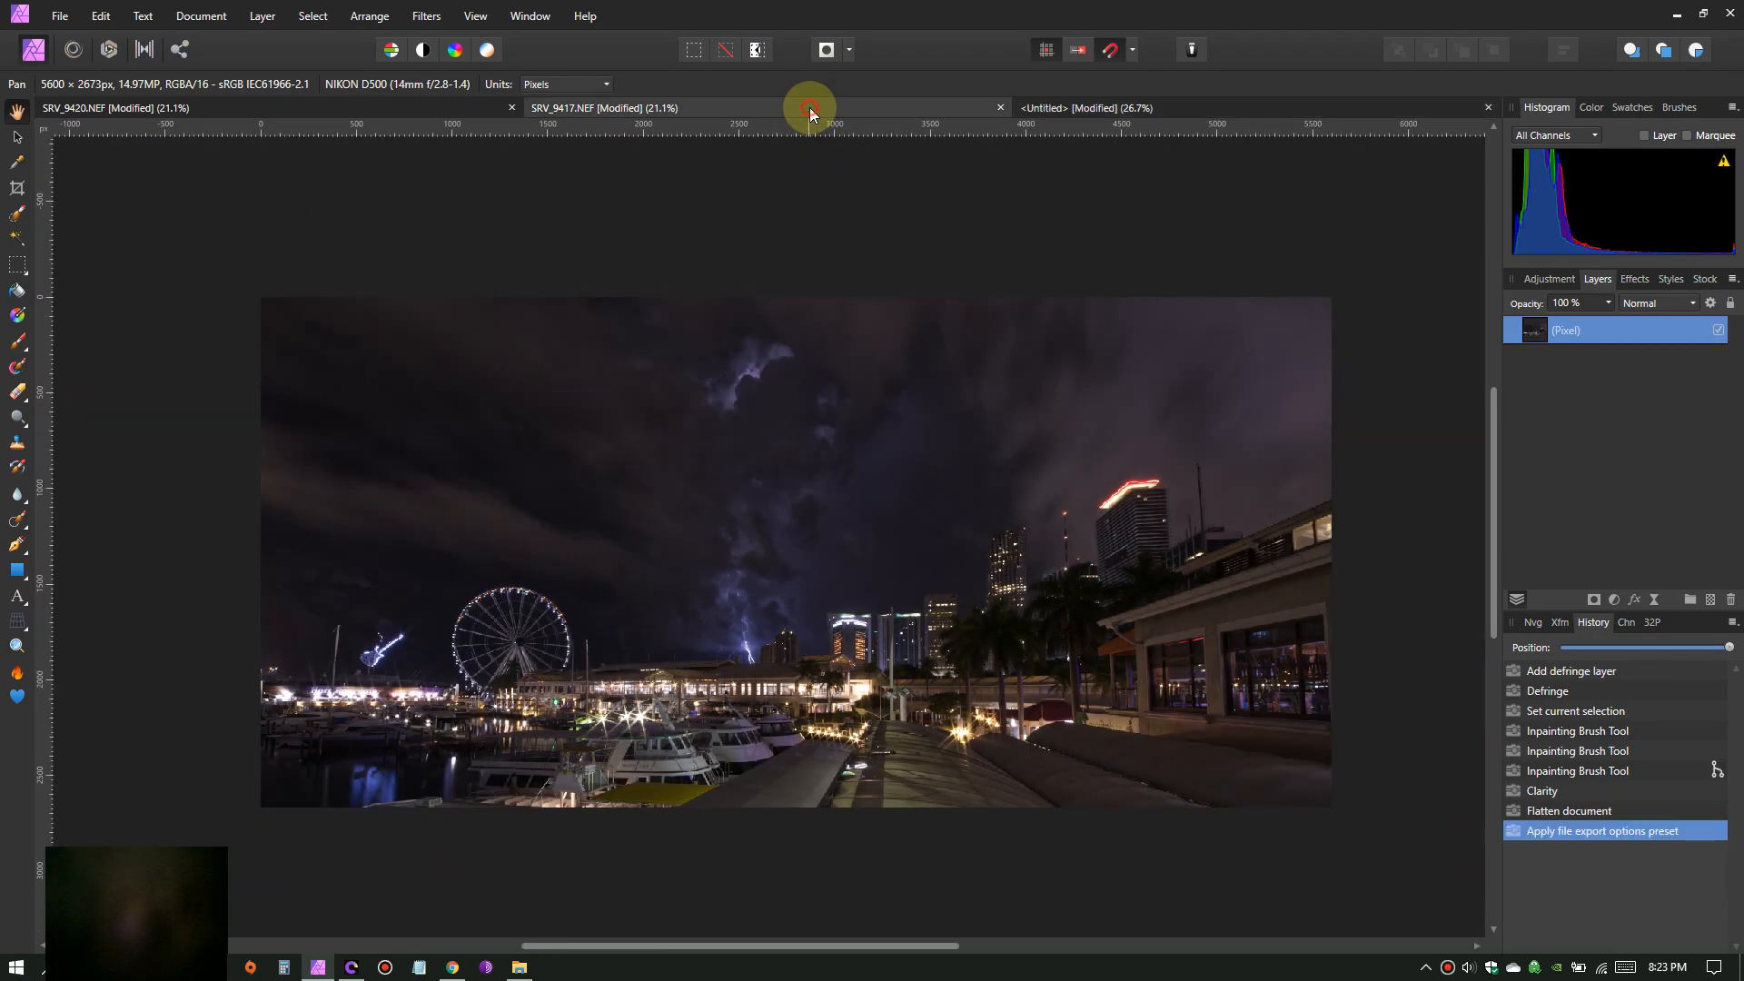
drag(851, 582, 749, 516)
click(376, 107)
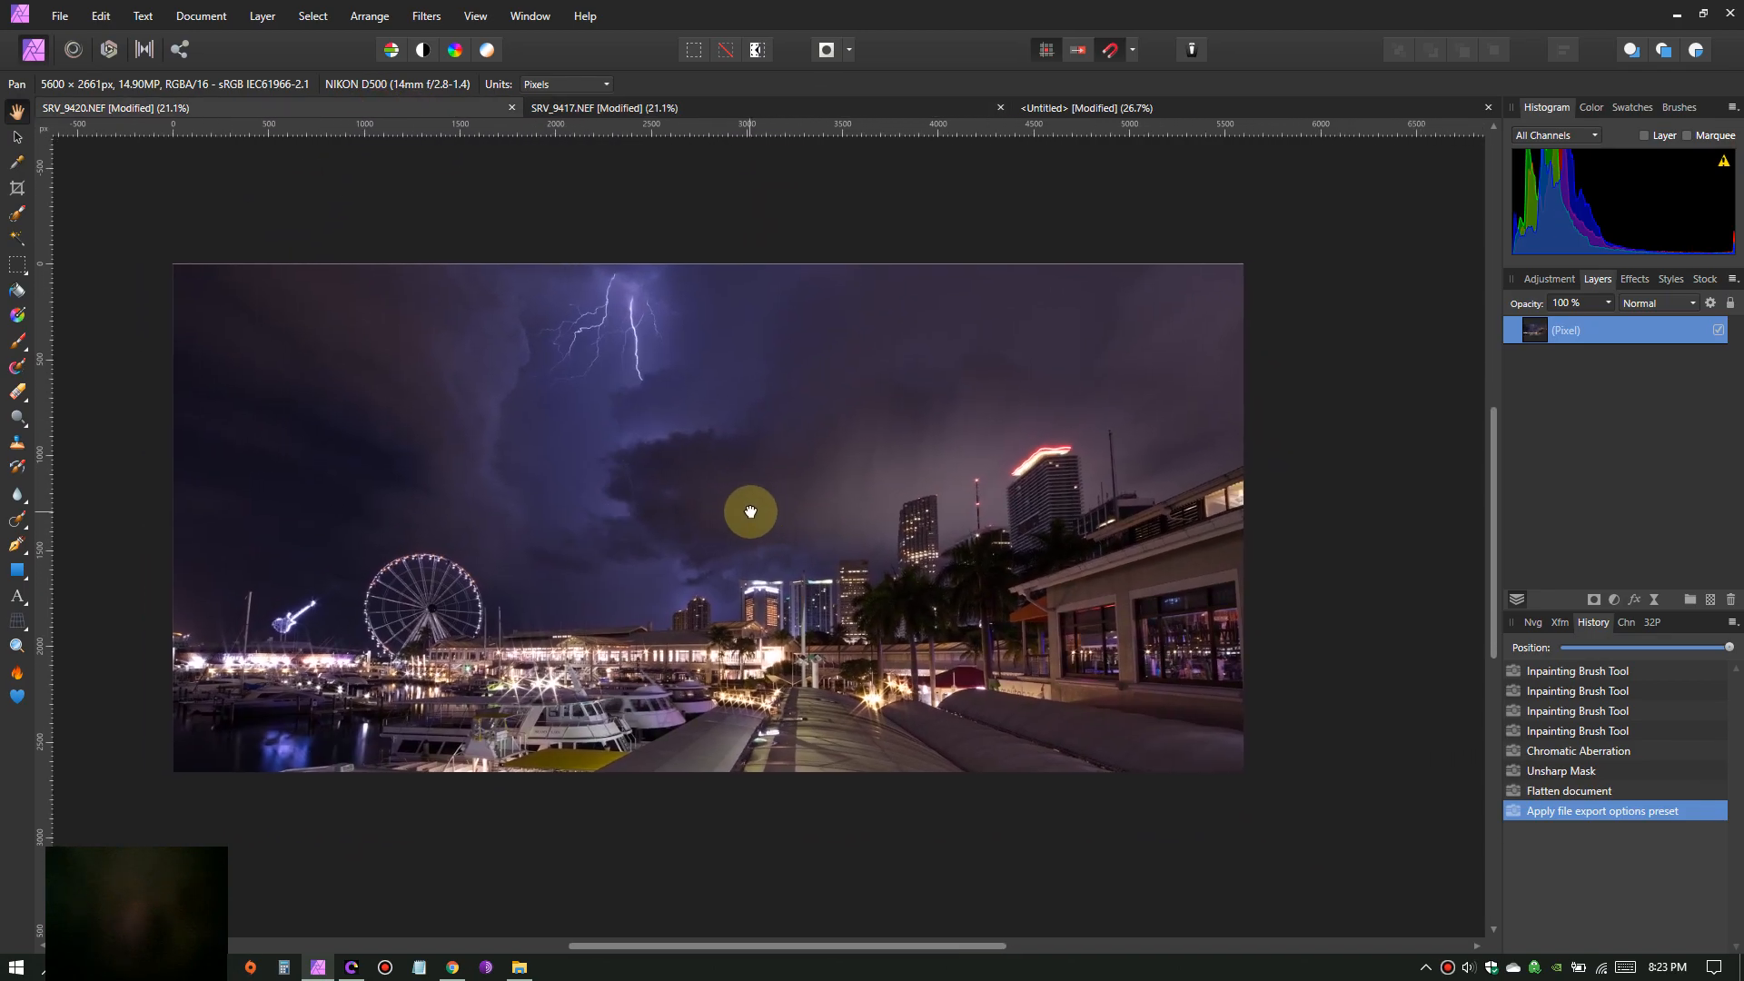
click(1261, 107)
drag(814, 487, 832, 493)
scroll(823, 477, down, 1)
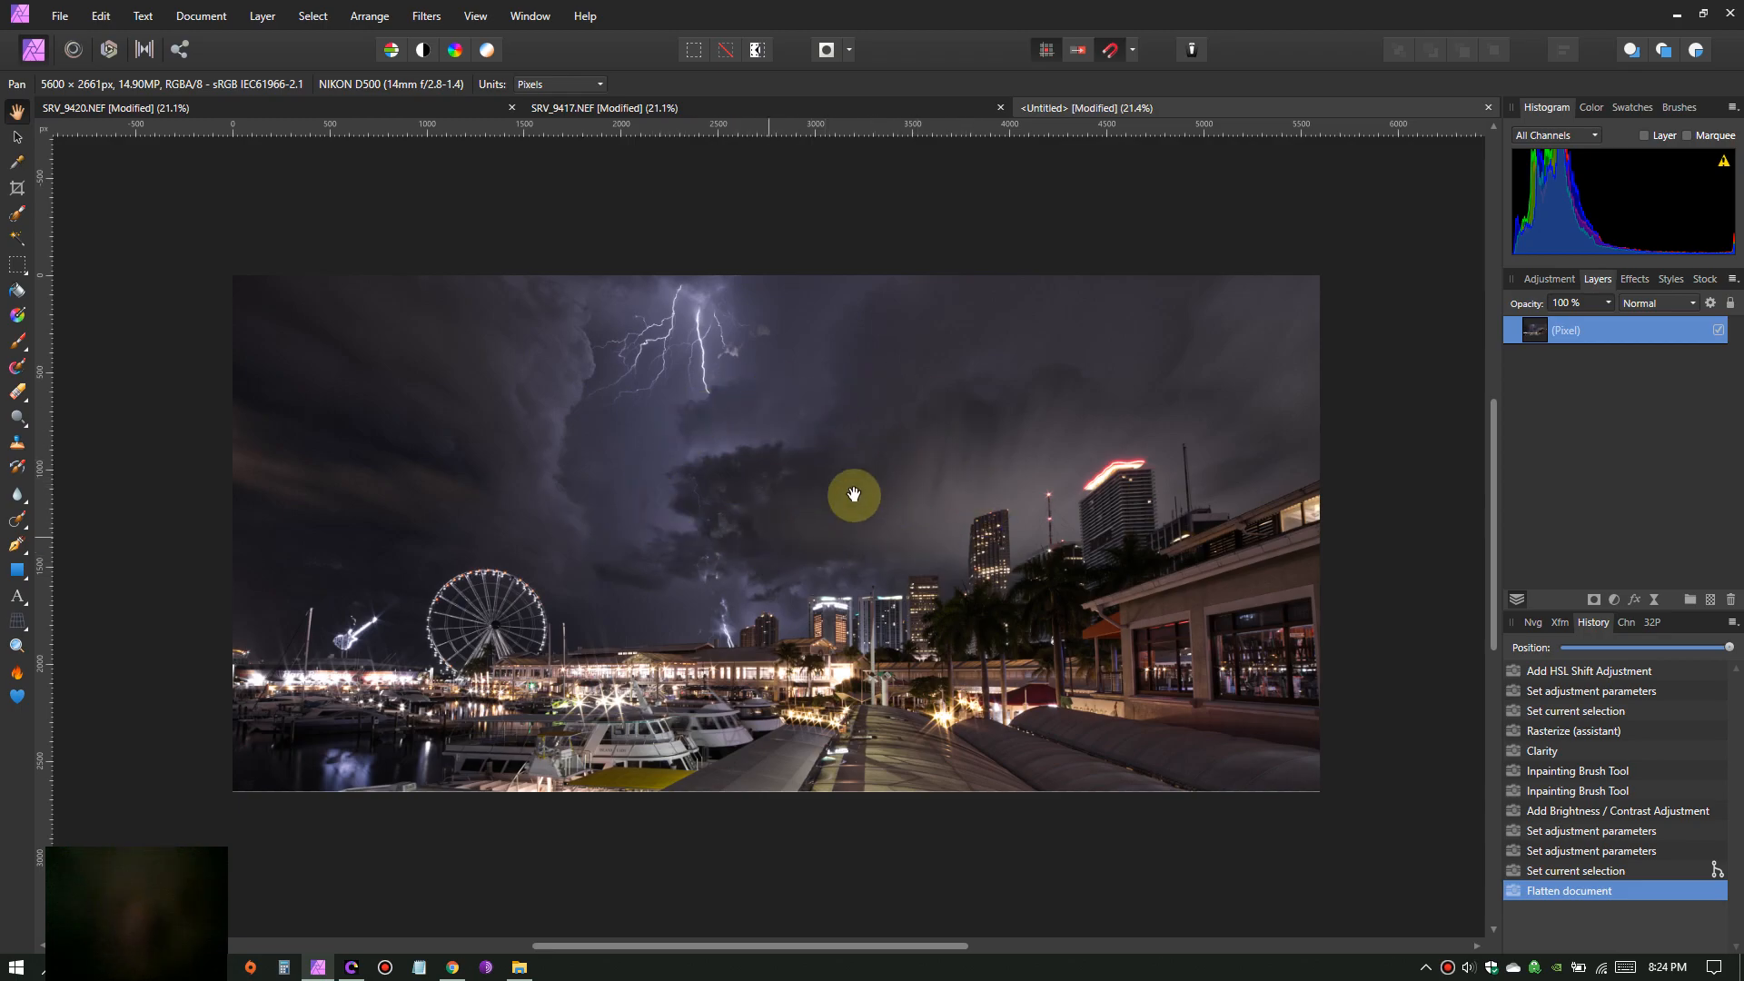
scroll(757, 546, up, 1)
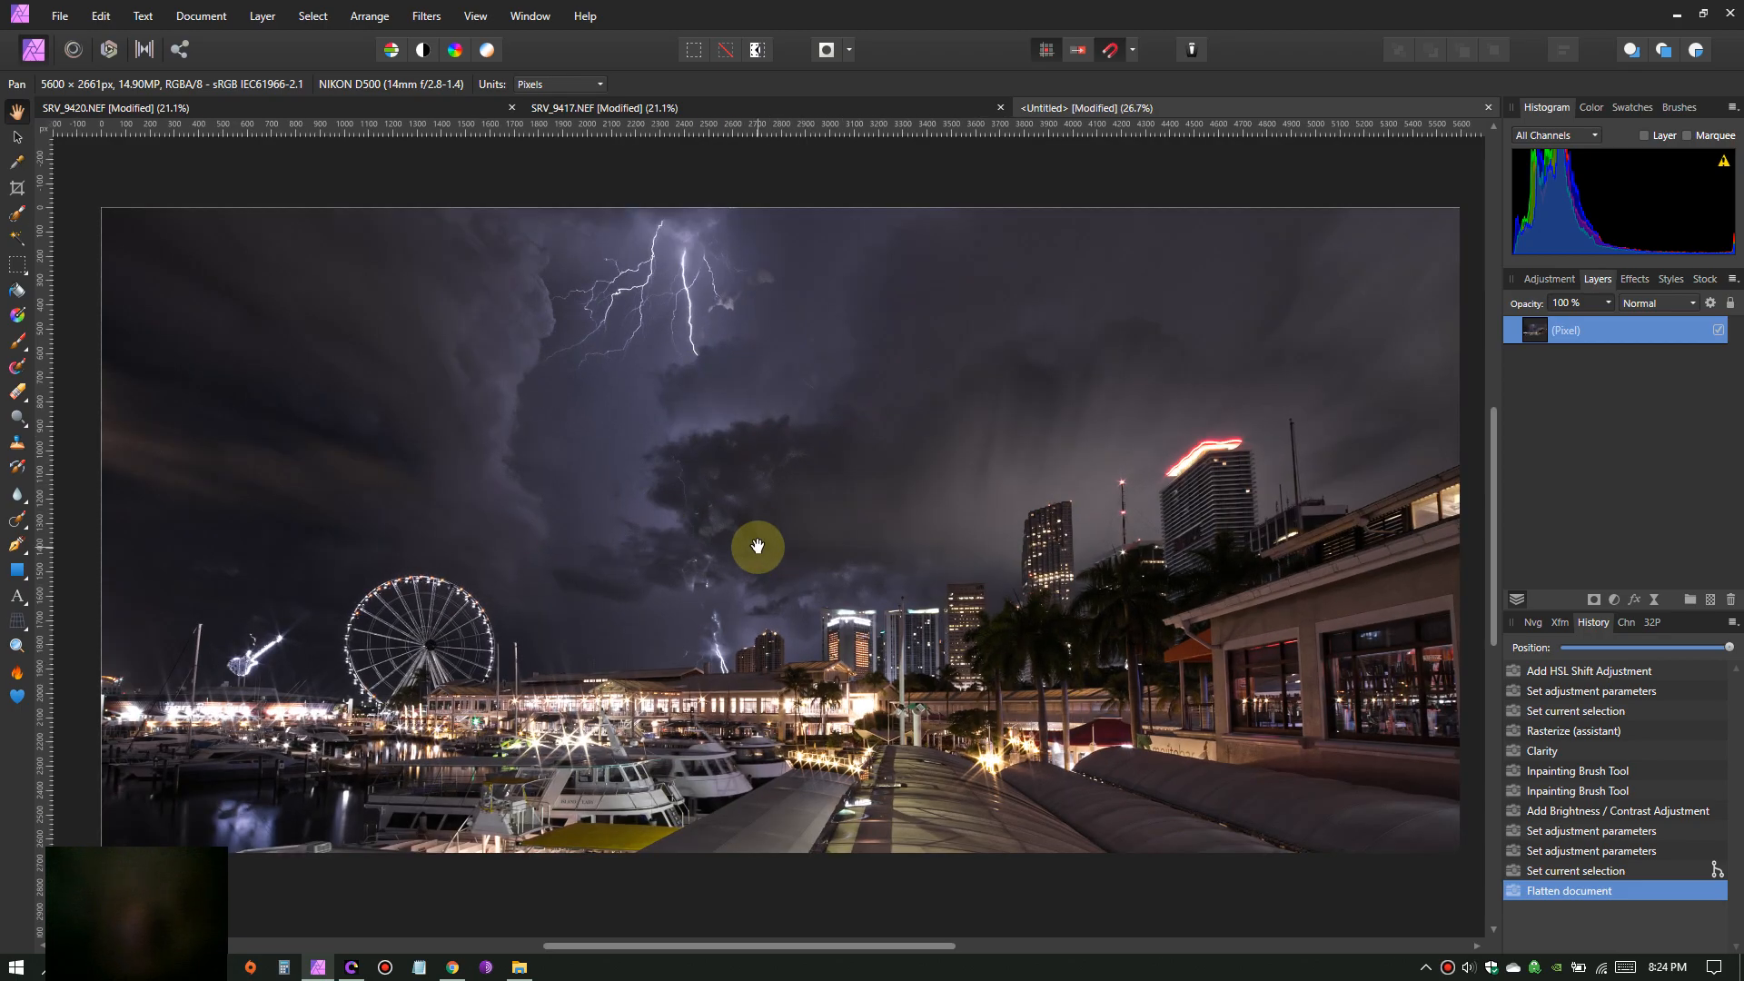
scroll(758, 545, down, 1)
mouse_move(762, 539)
mouse_down()
mouse_move(801, 528)
mouse_move(790, 554)
mouse_up()
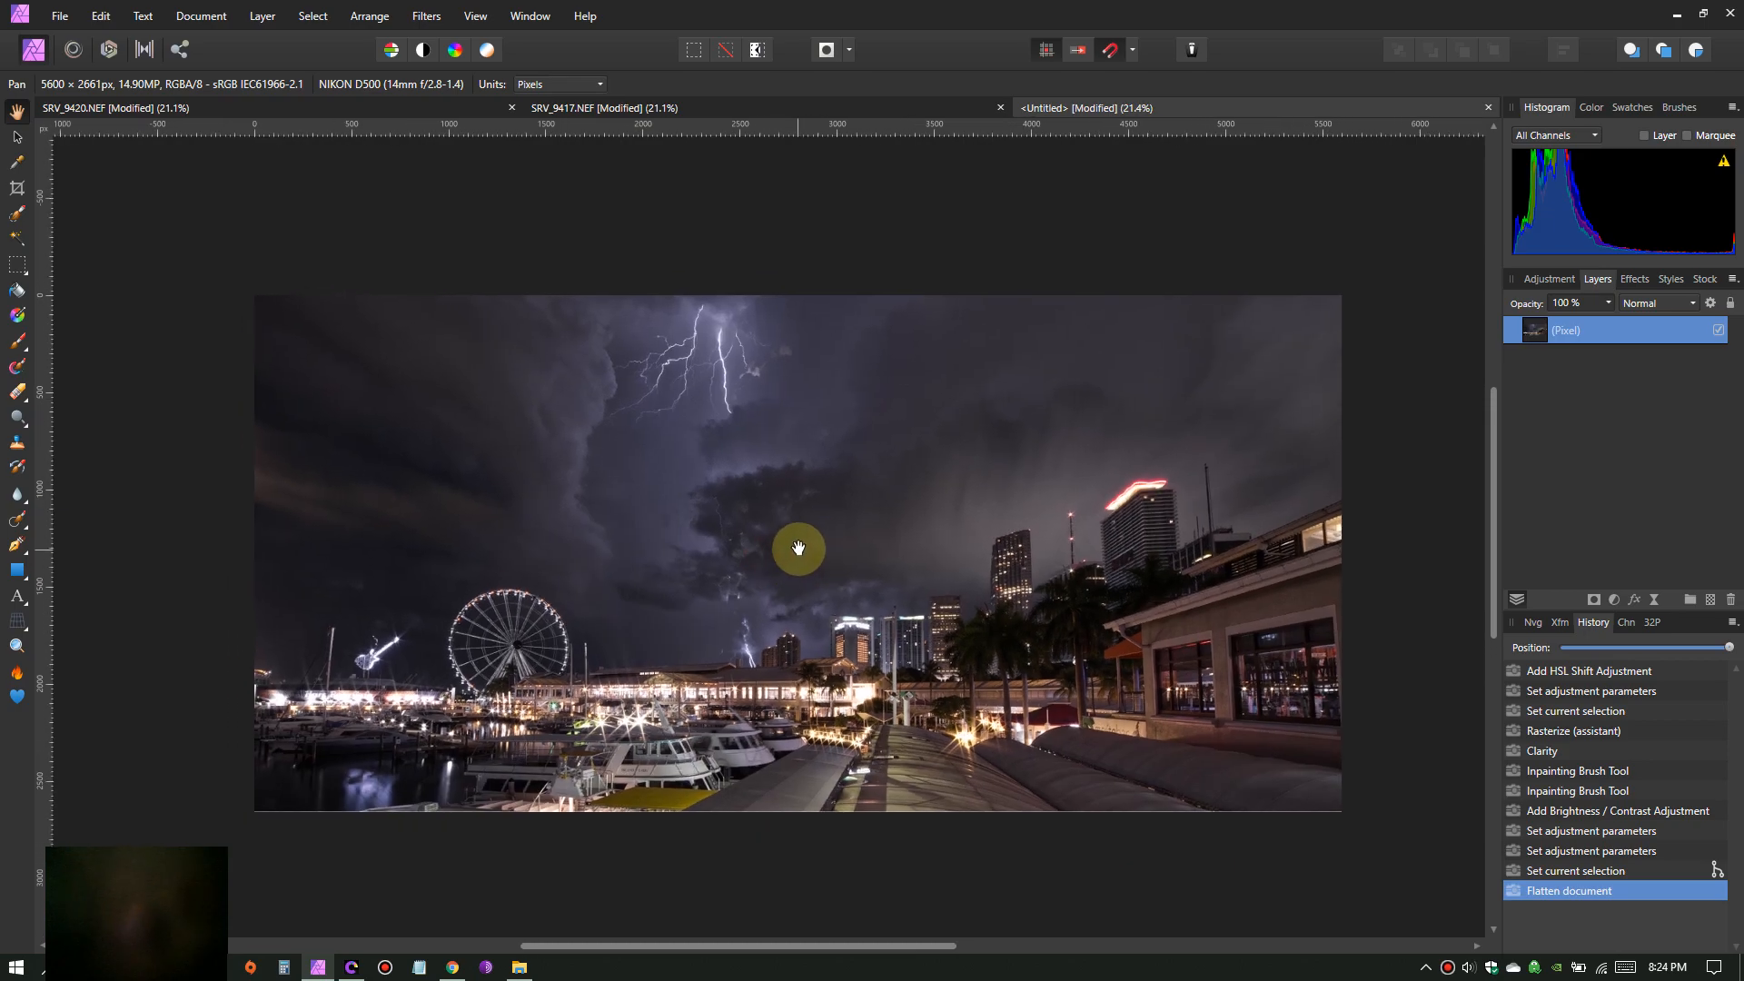
click(1613, 600)
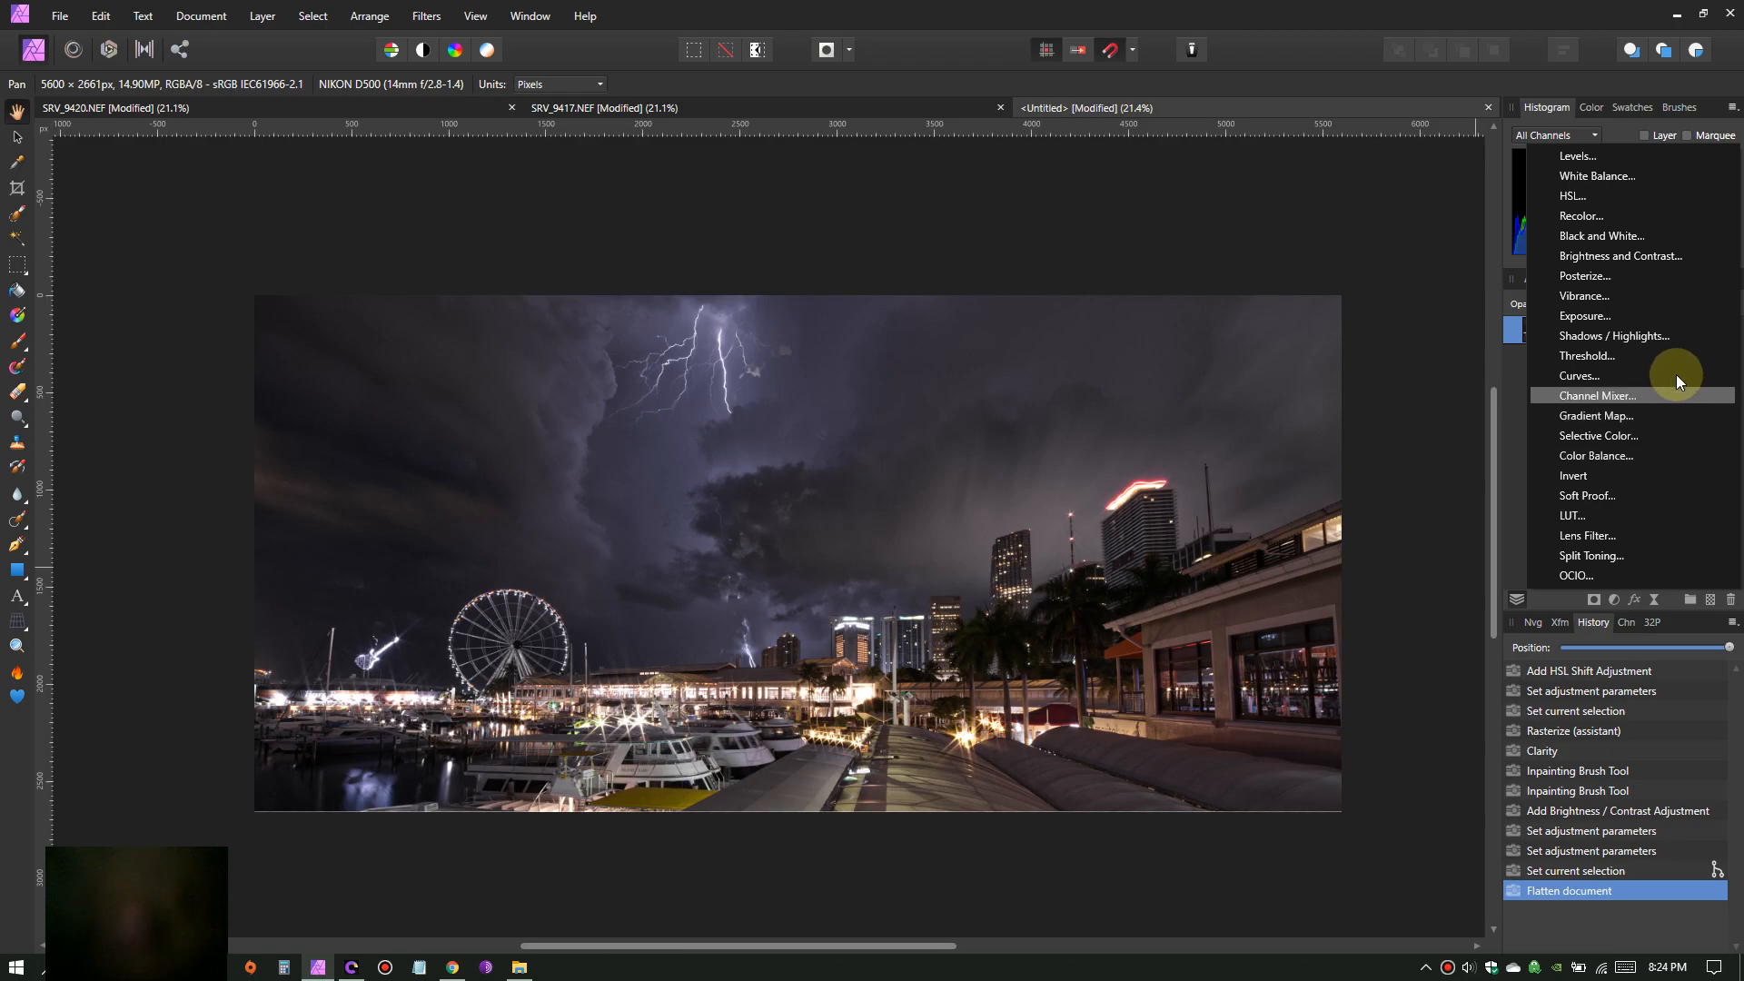
click(1621, 236)
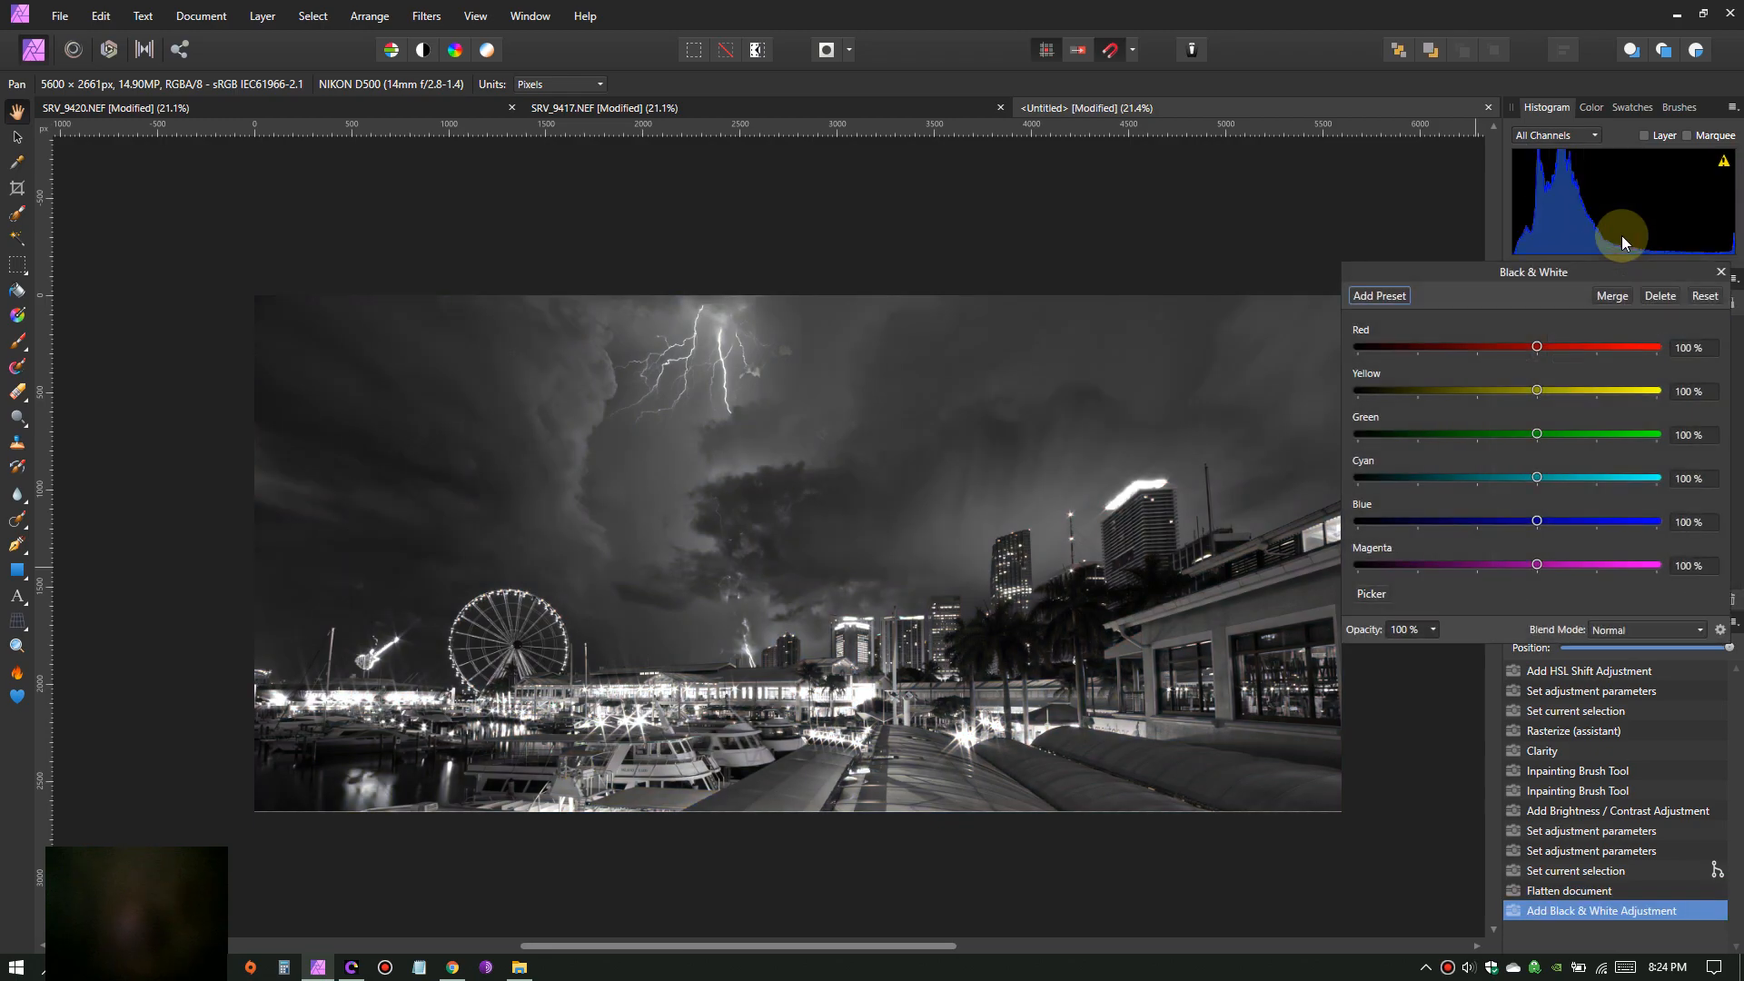
click(1720, 271)
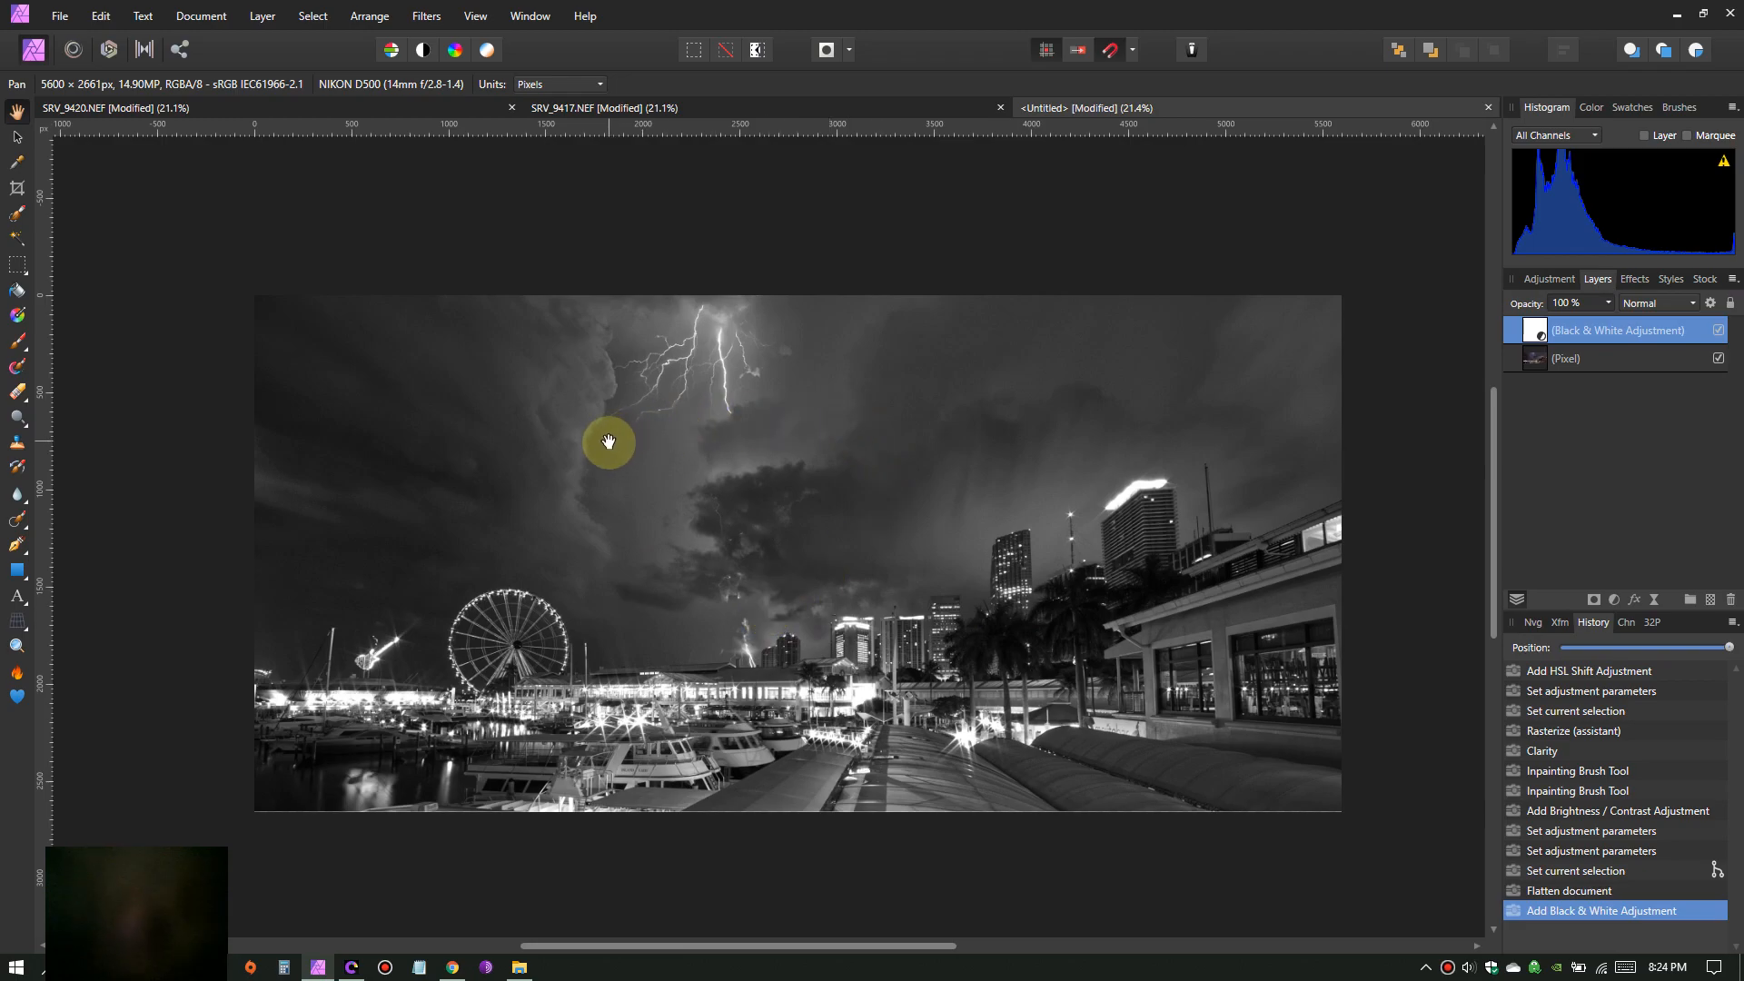
scroll(887, 629, up, 4)
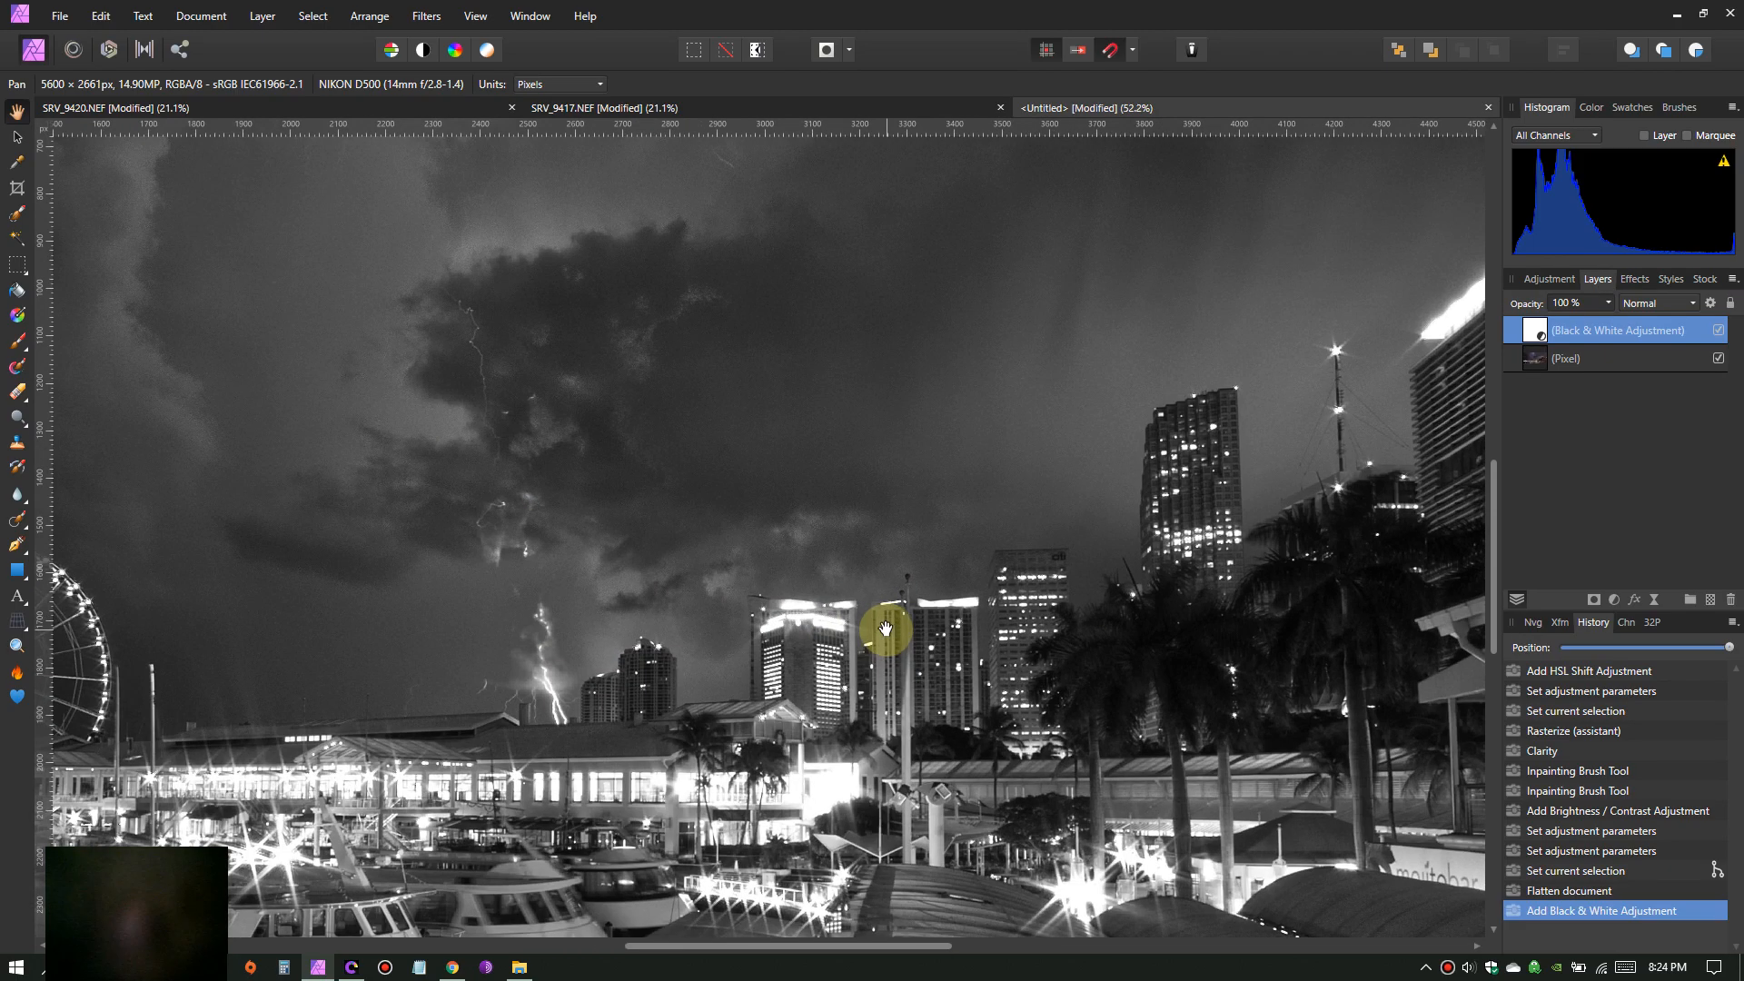
drag(705, 526, 1115, 505)
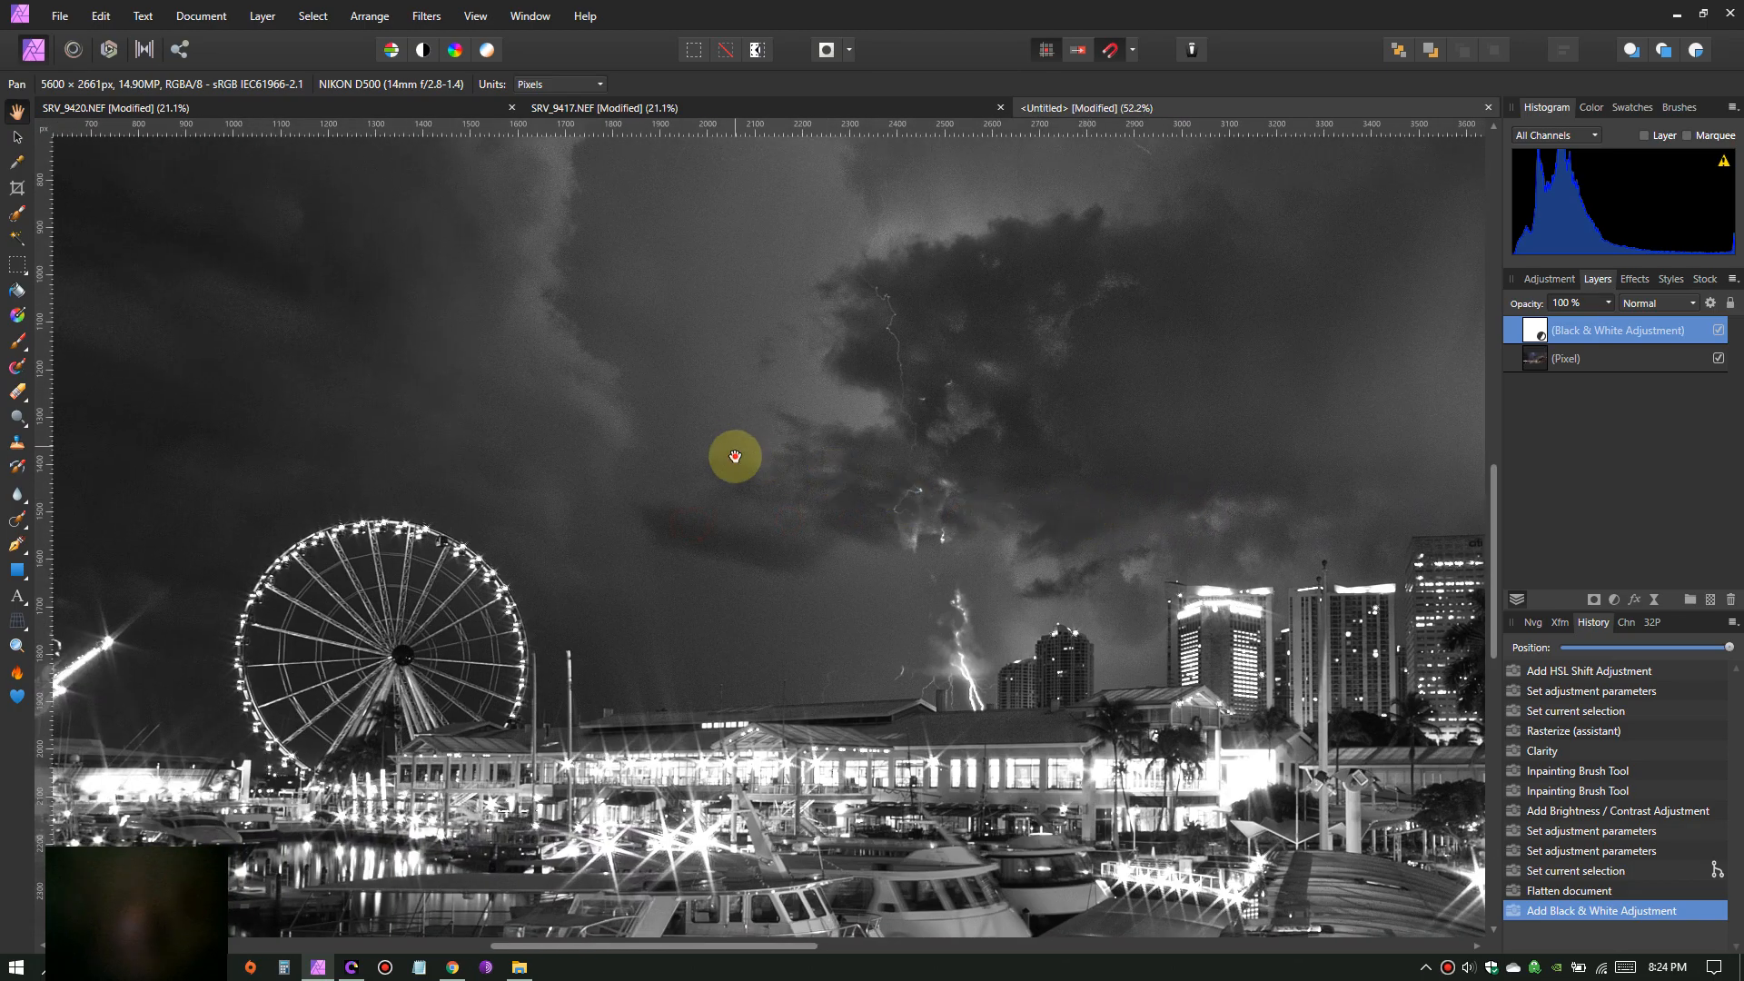
drag(735, 446, 837, 687)
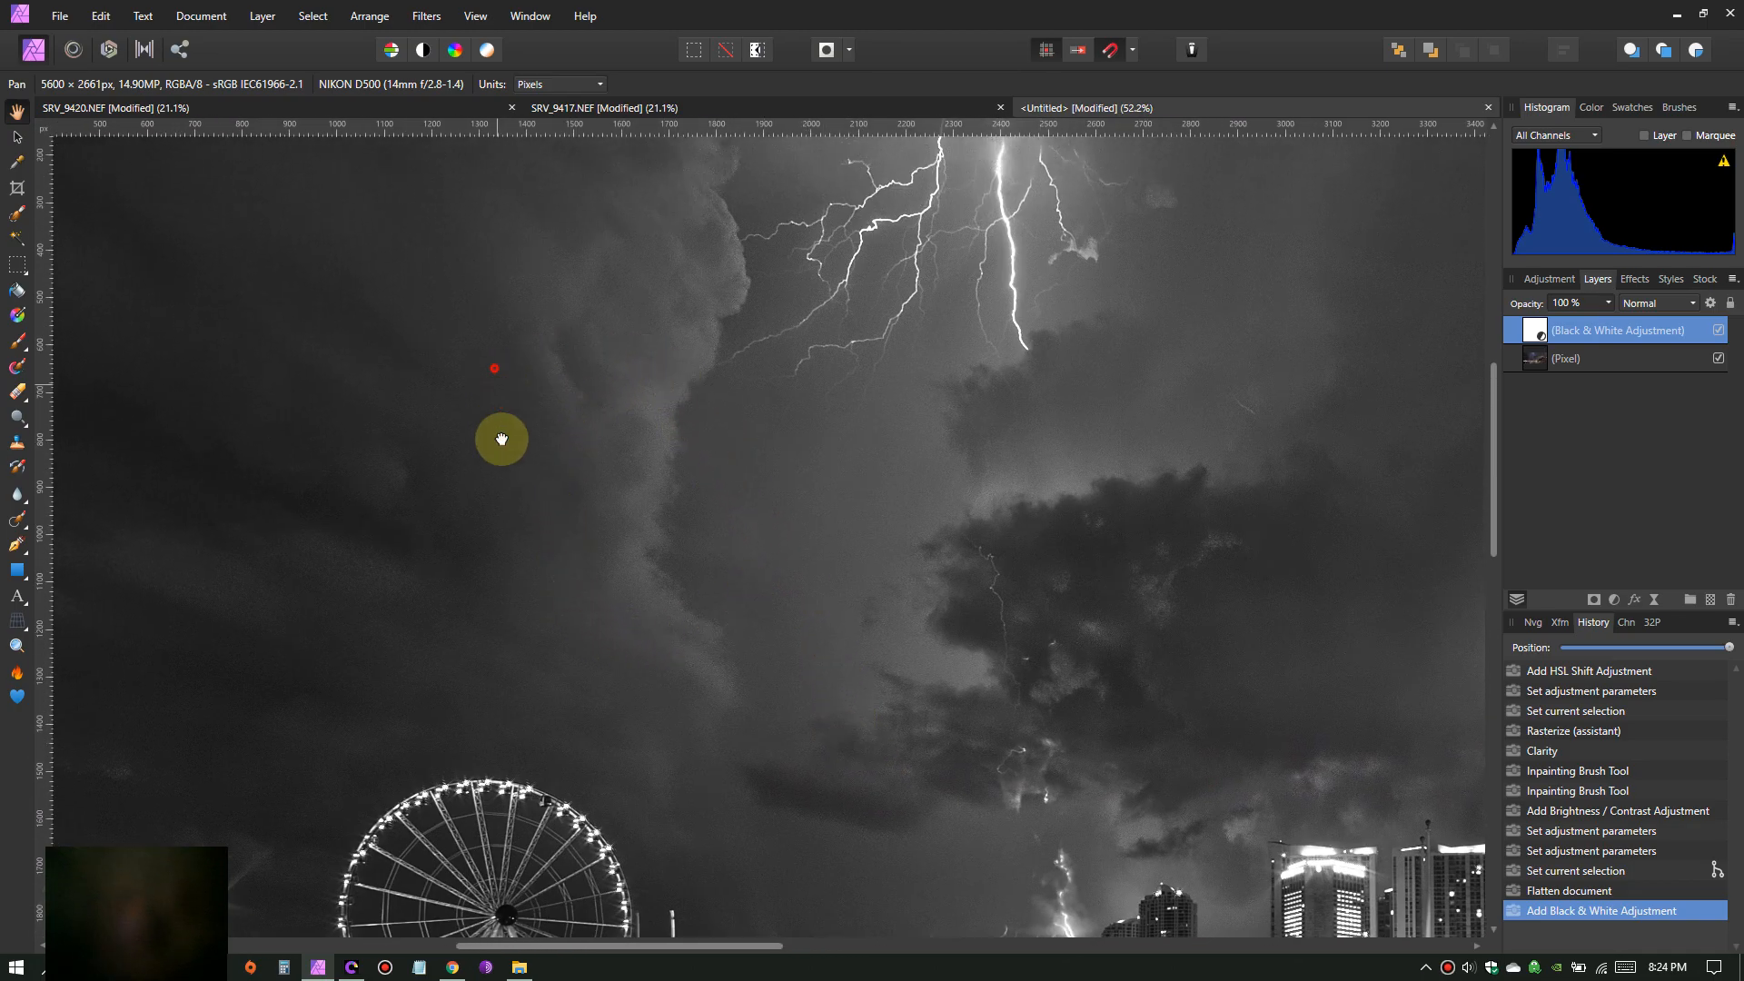
drag(498, 403, 527, 627)
drag(975, 594, 577, 458)
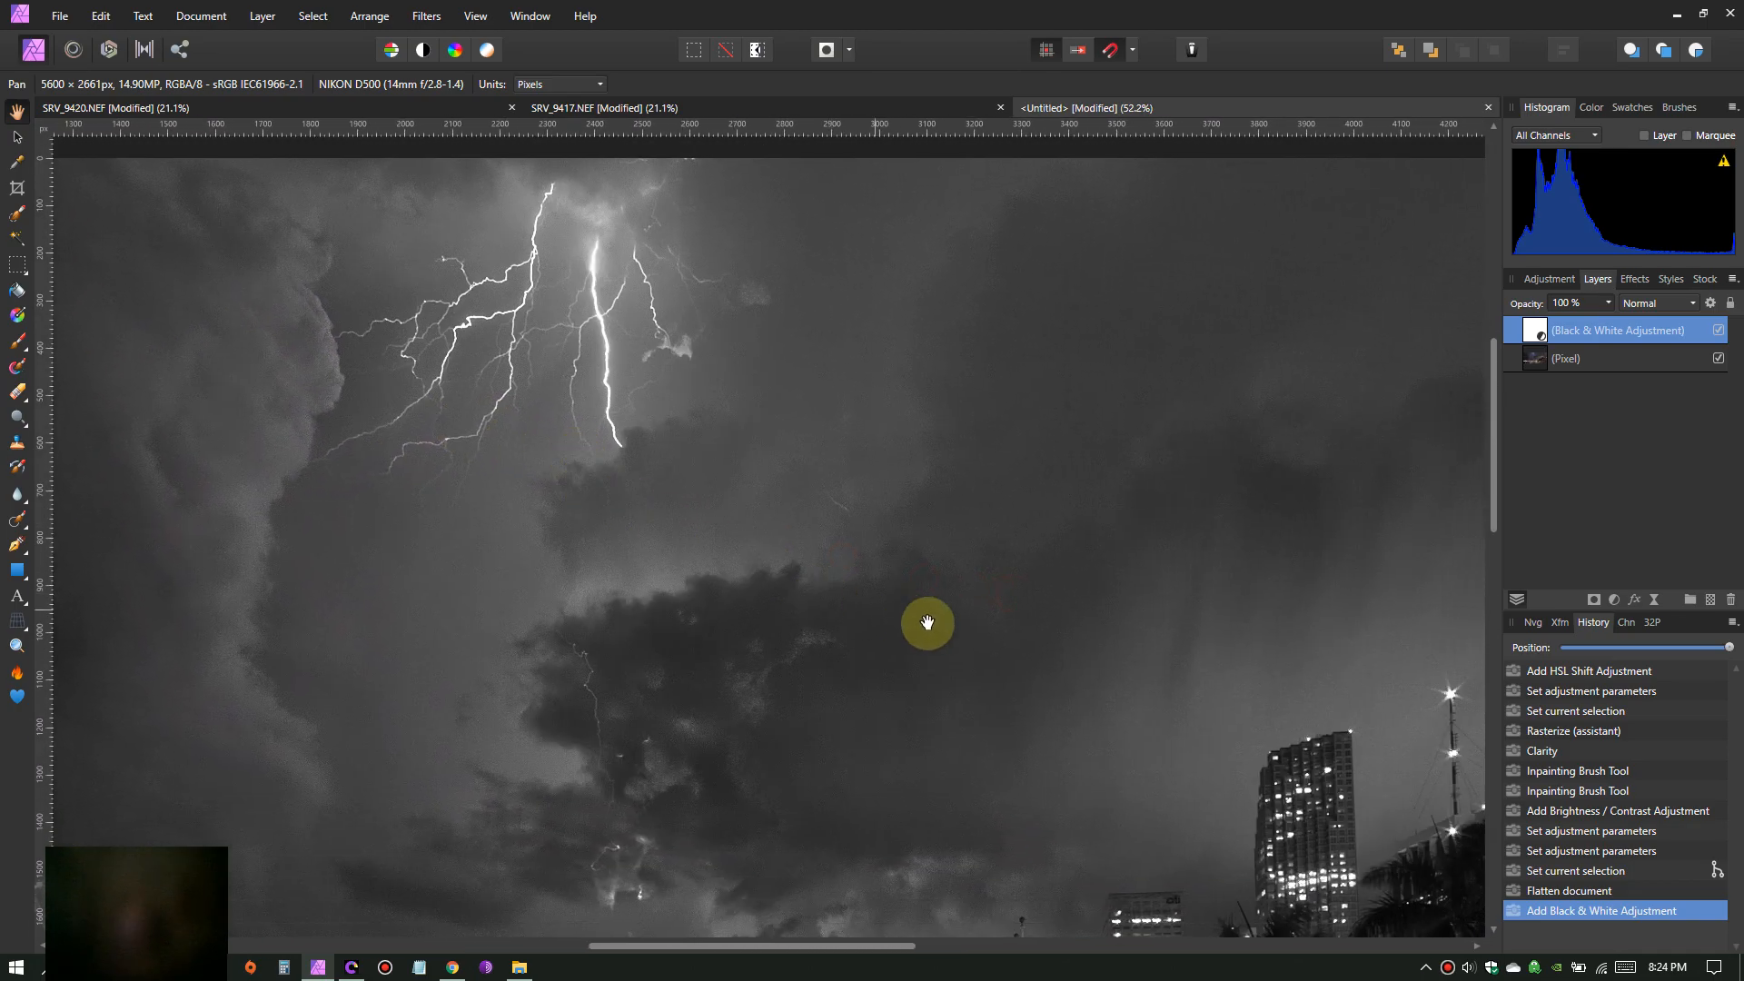
drag(904, 618, 784, 571)
drag(962, 639, 662, 526)
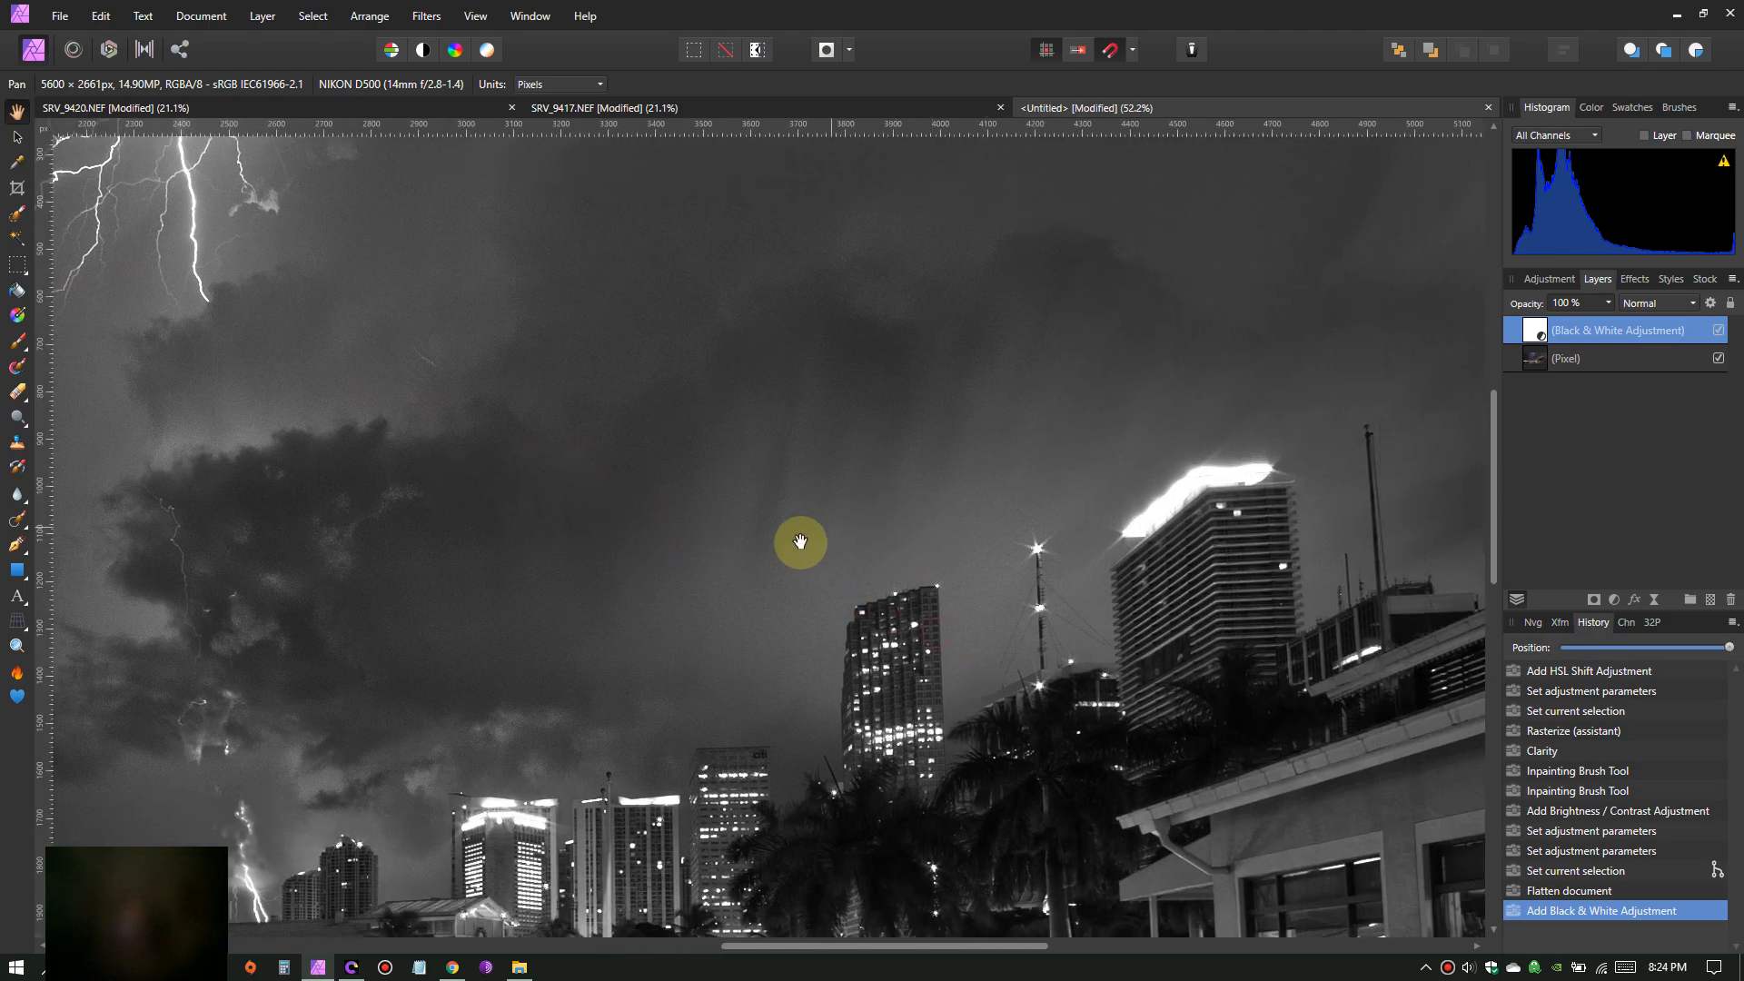
drag(596, 611, 771, 557)
drag(681, 615, 867, 498)
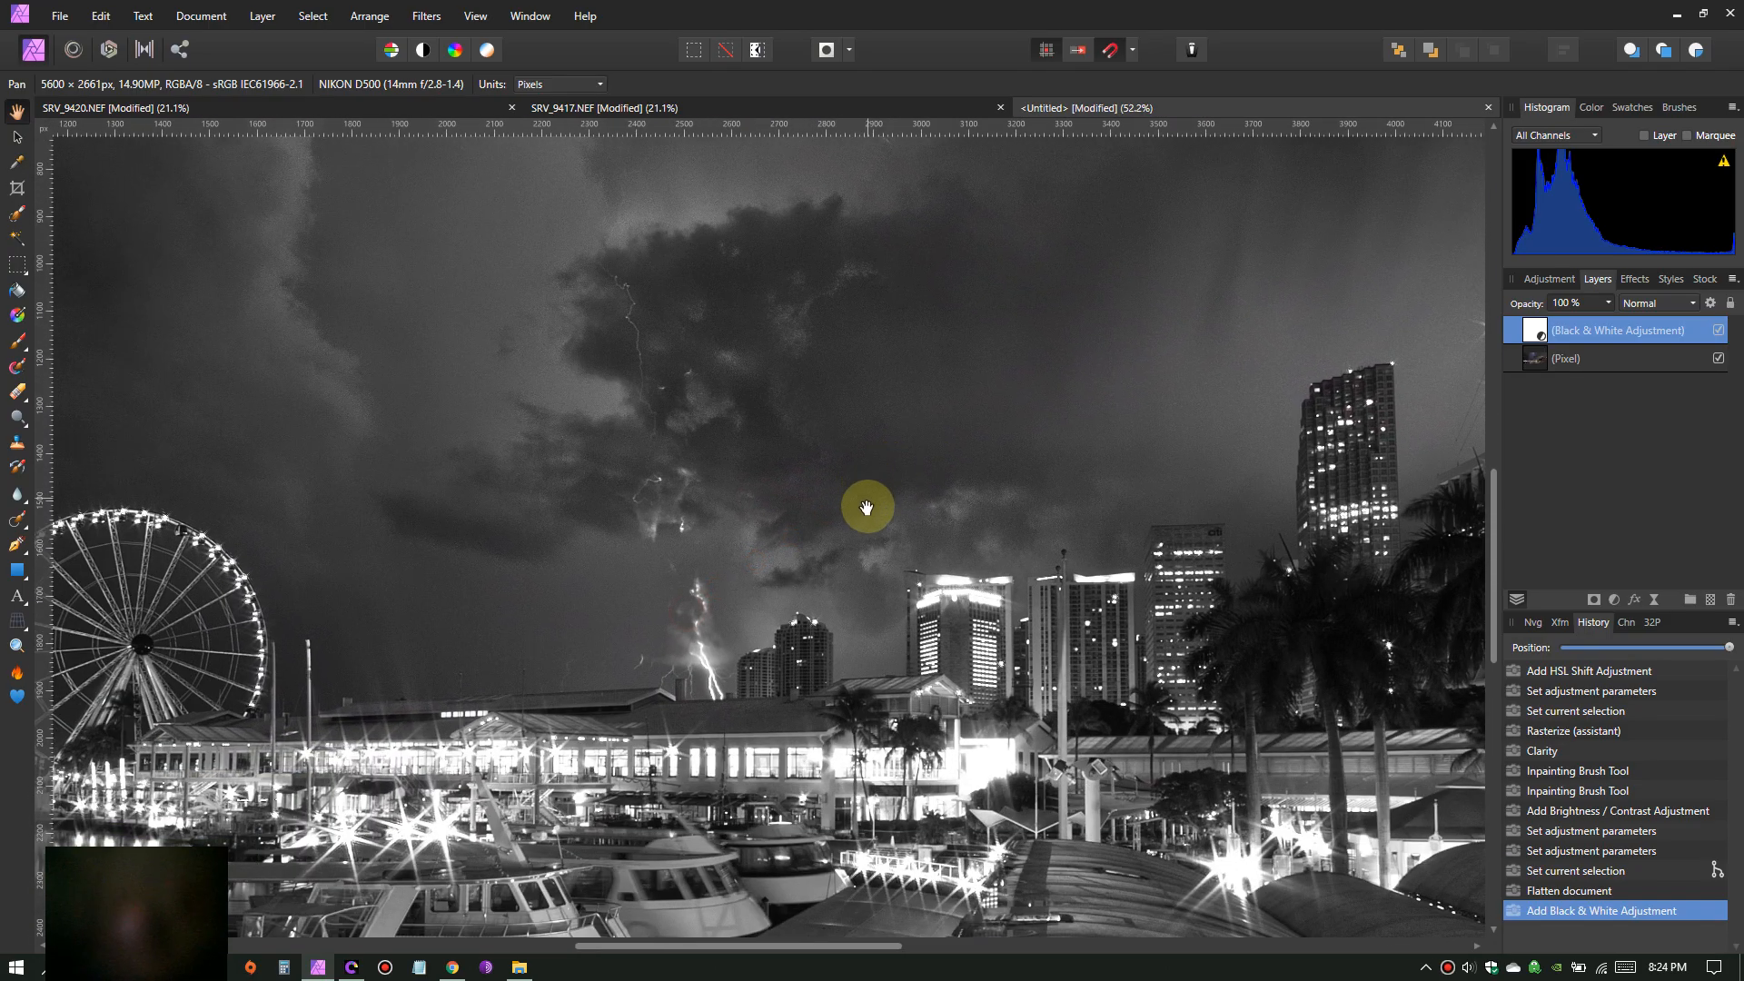
drag(670, 545, 773, 449)
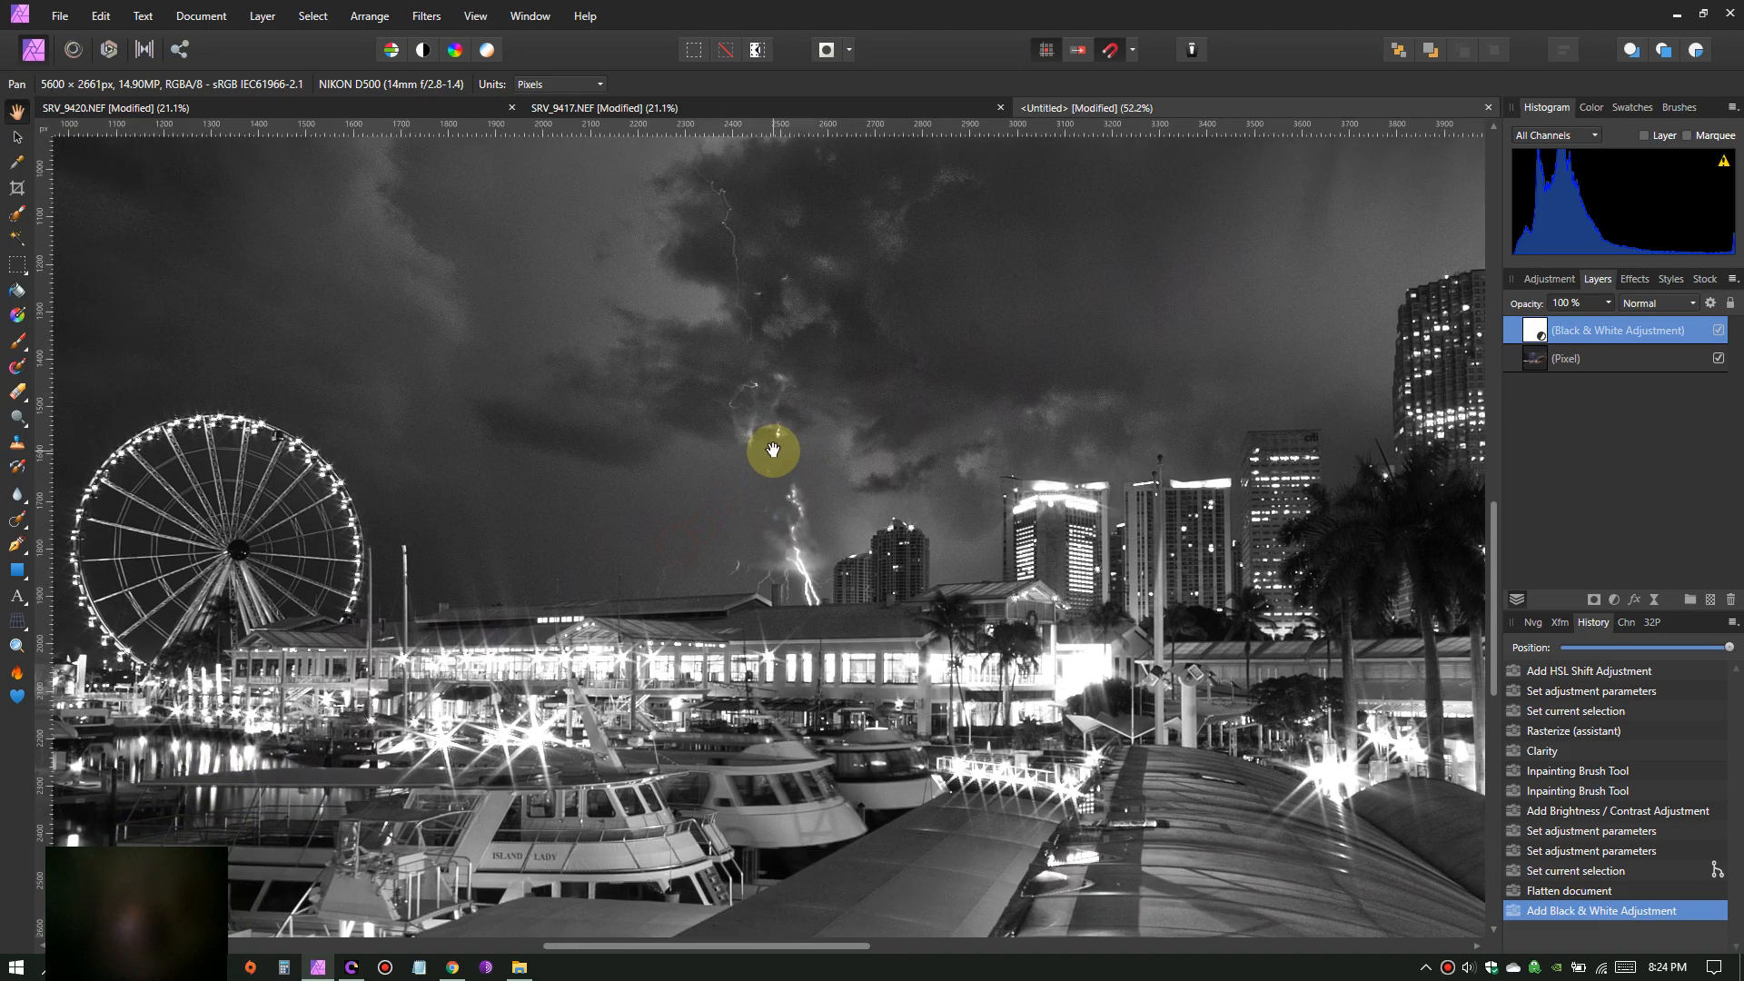
scroll(781, 504, down, 3)
scroll(900, 334, down, 2)
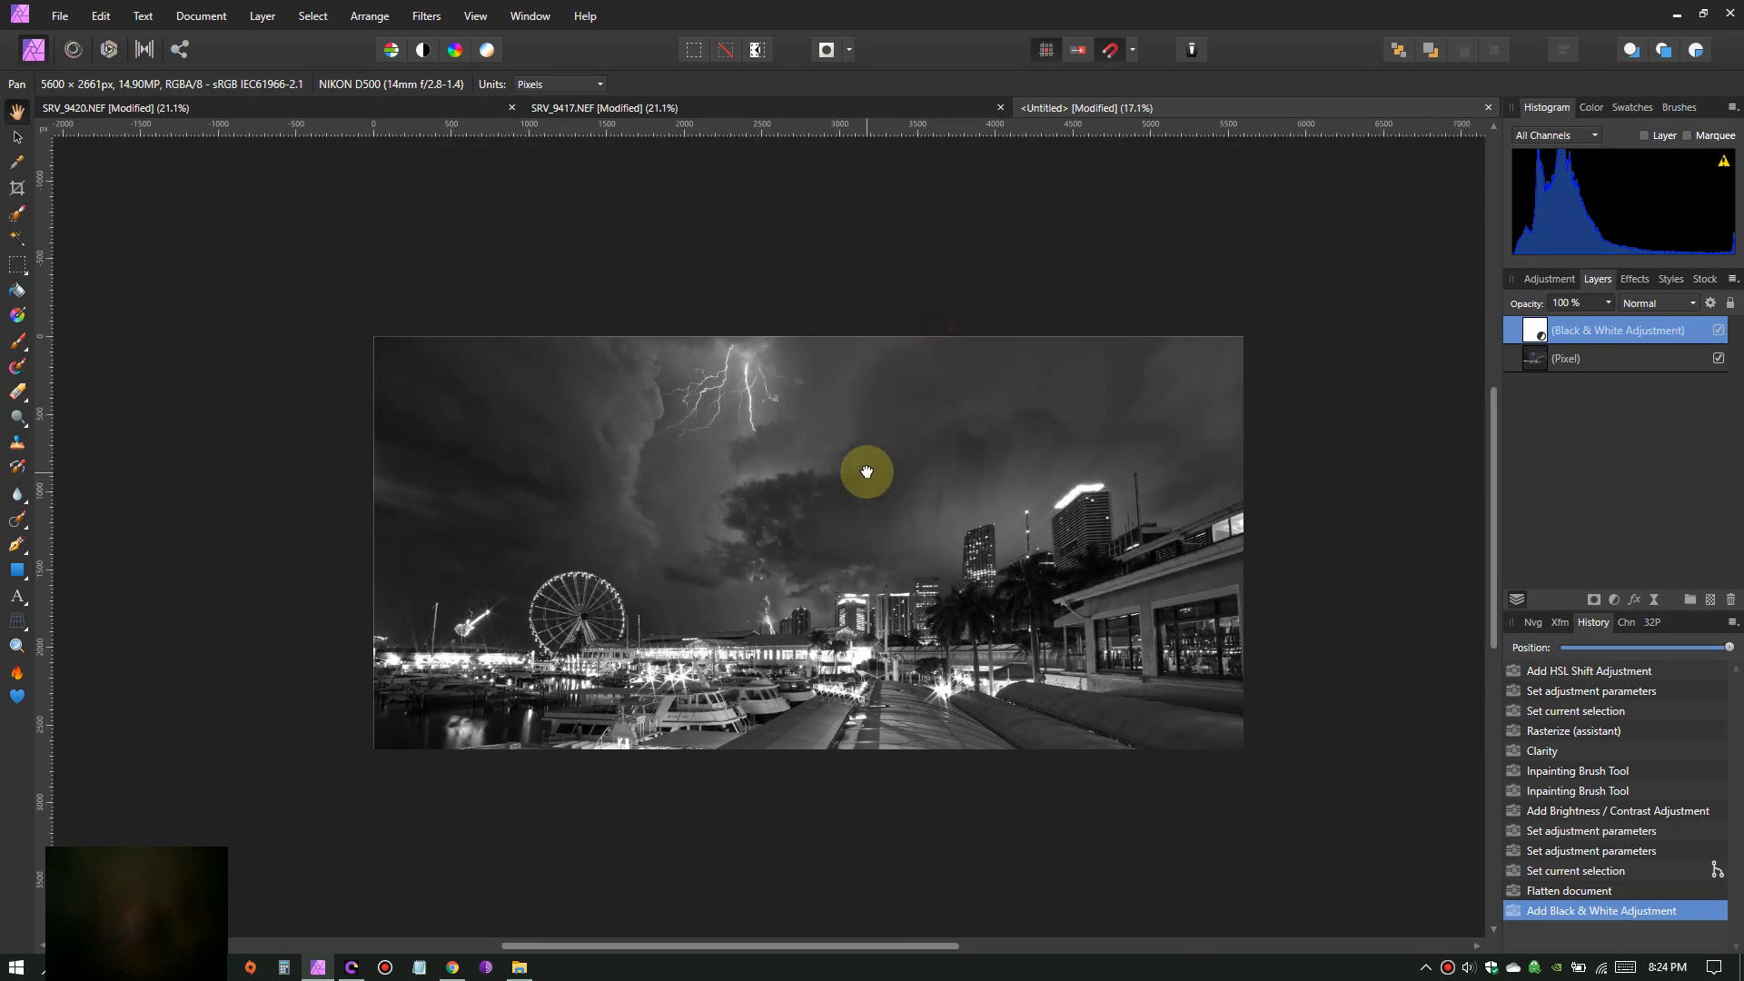
scroll(863, 471, up, 1)
drag(962, 443, 973, 421)
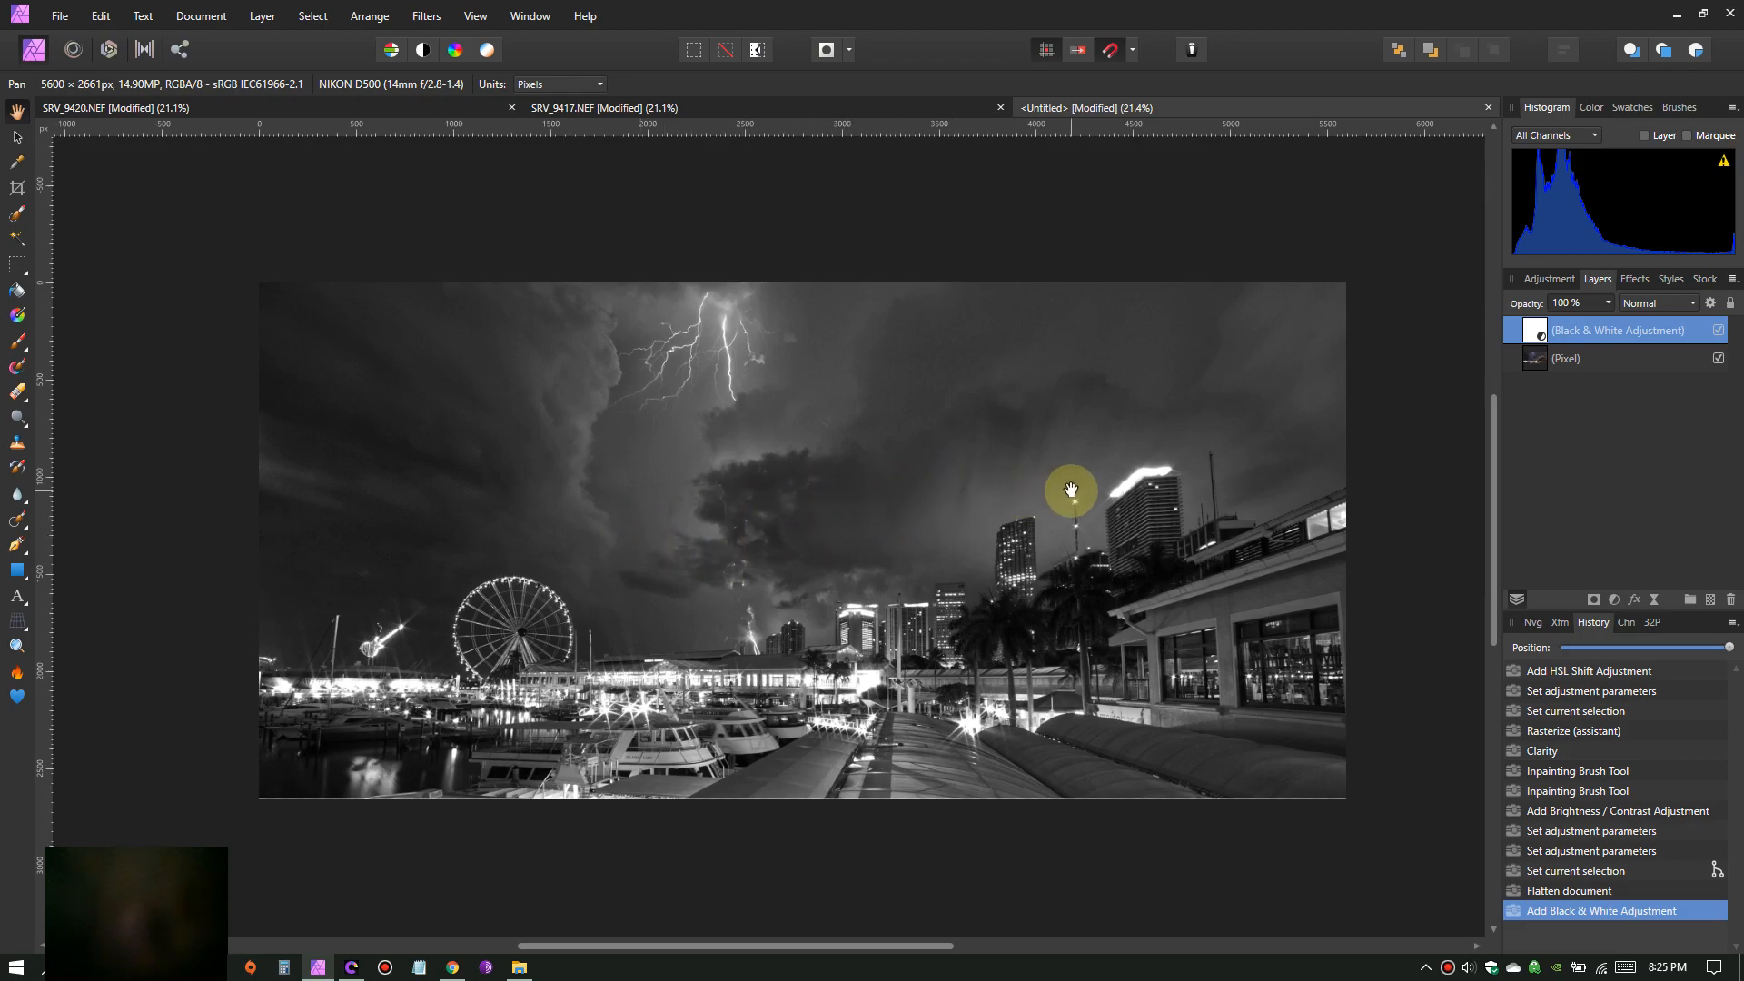
scroll(1051, 488, up, 2)
scroll(1052, 487, up, 2)
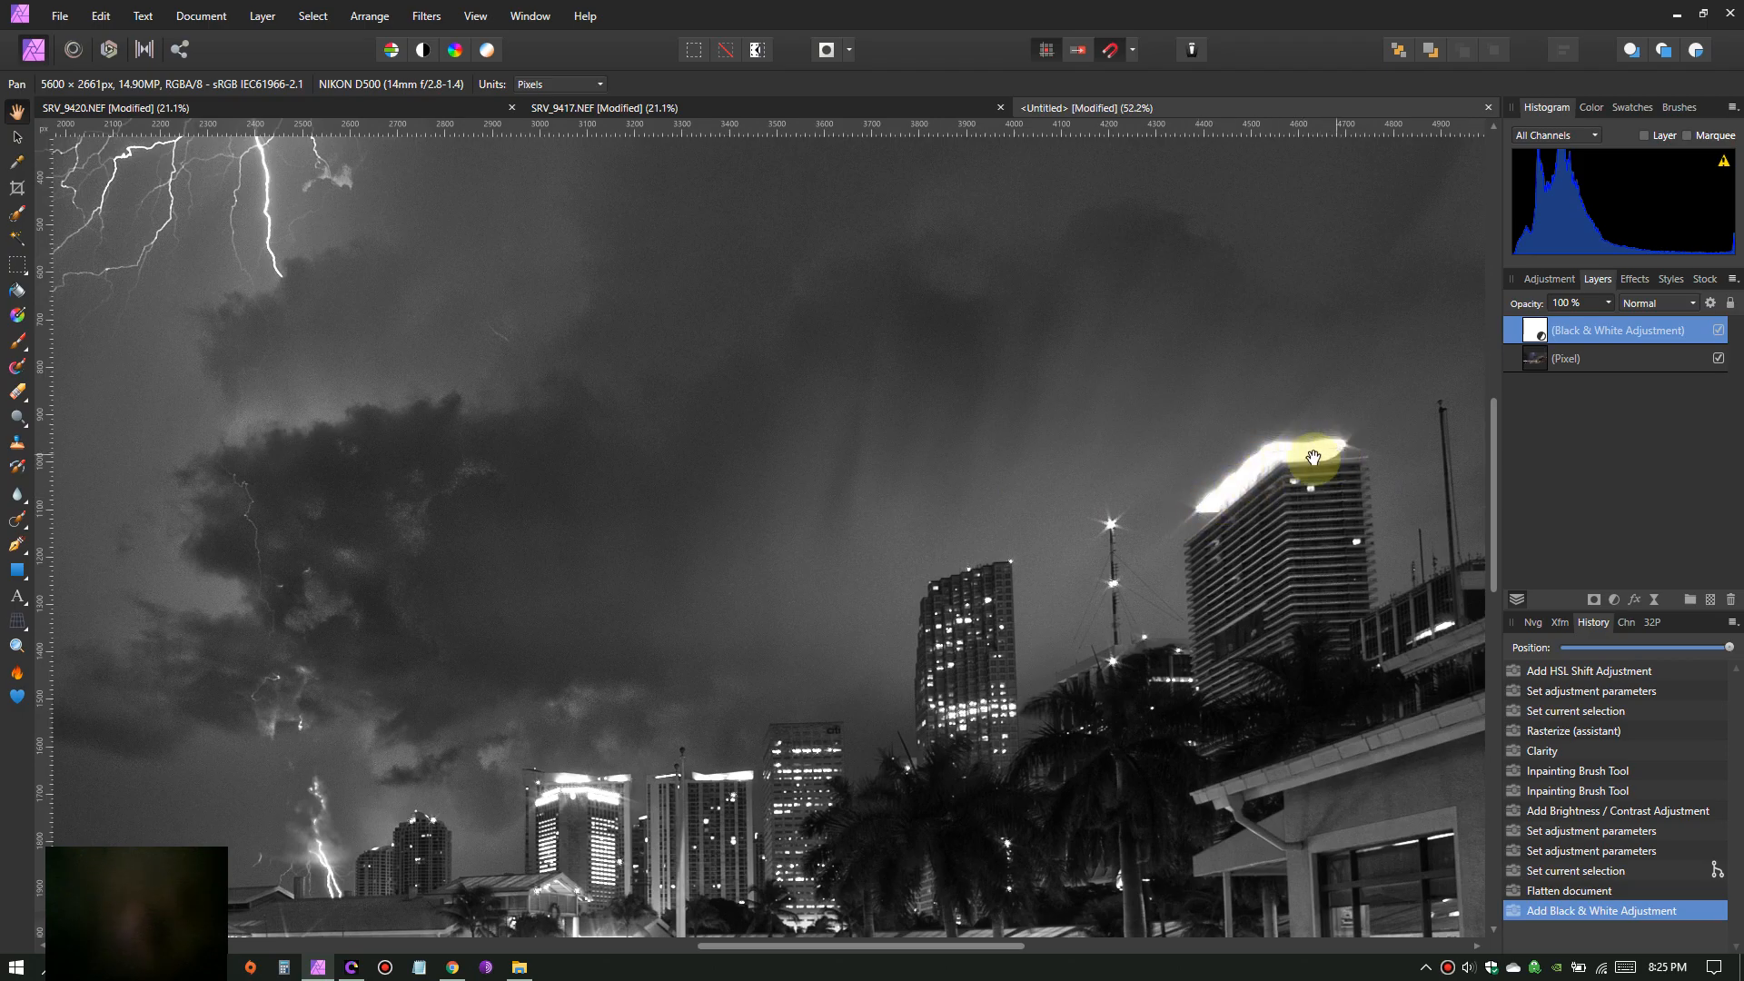
scroll(981, 618, down, 5)
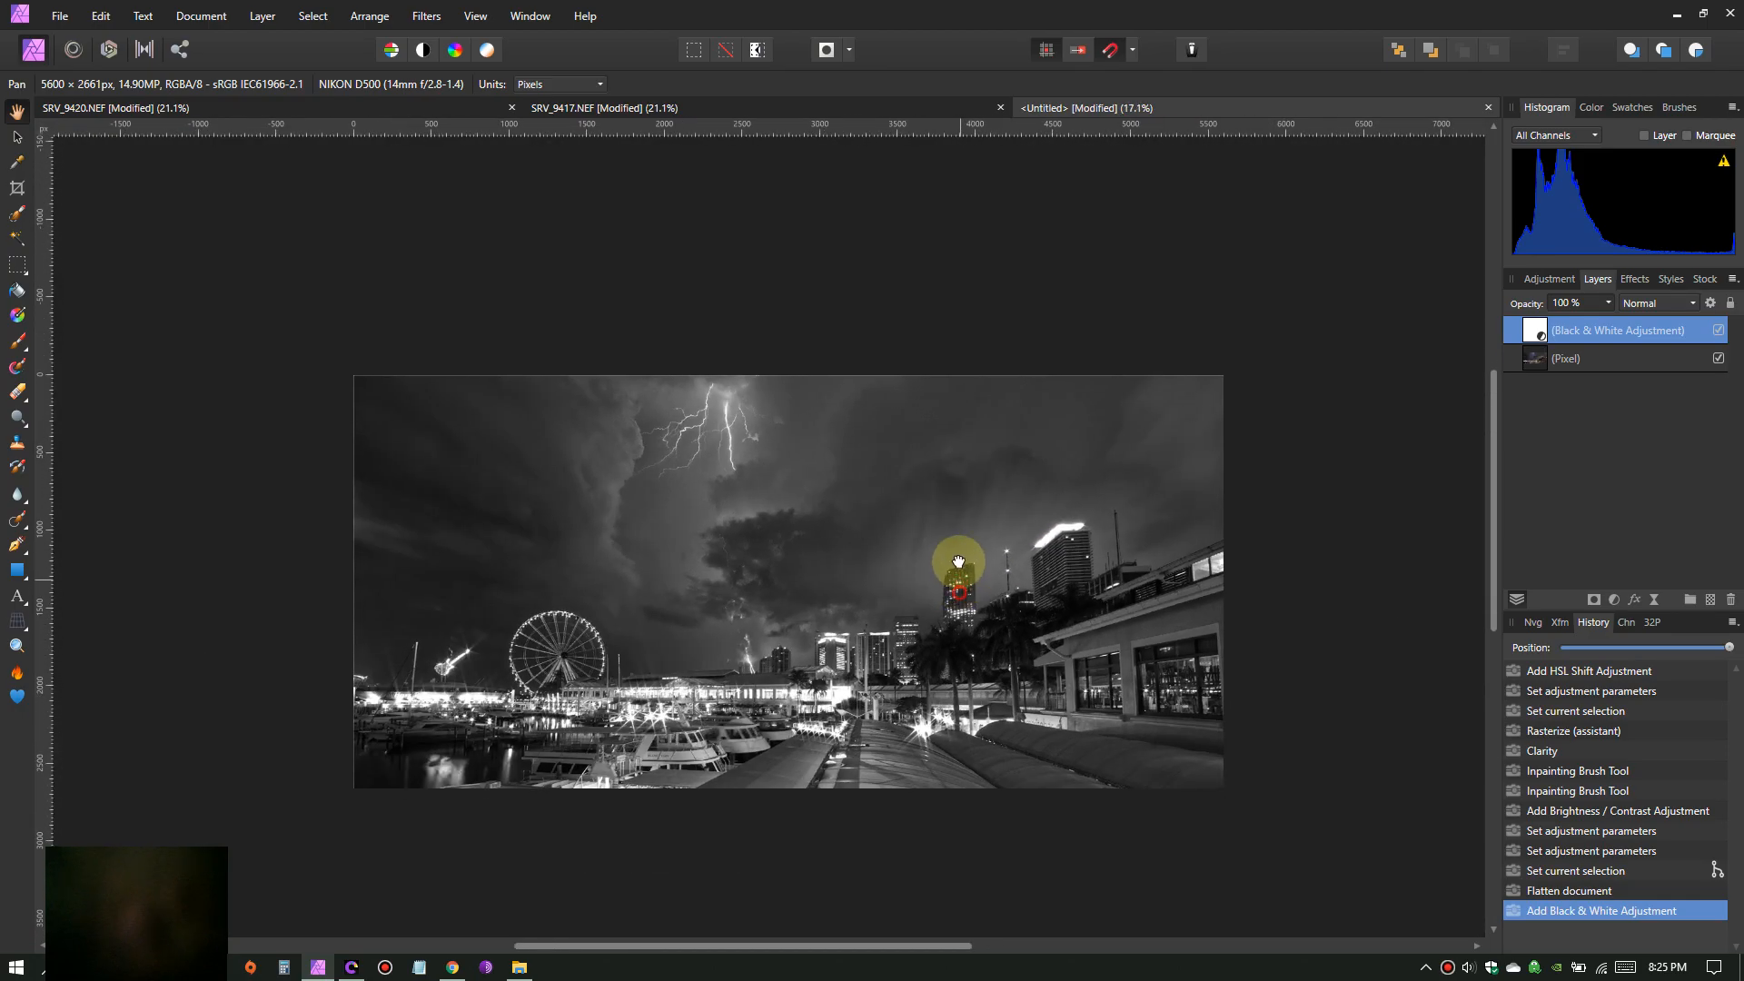
drag(958, 561, 934, 522)
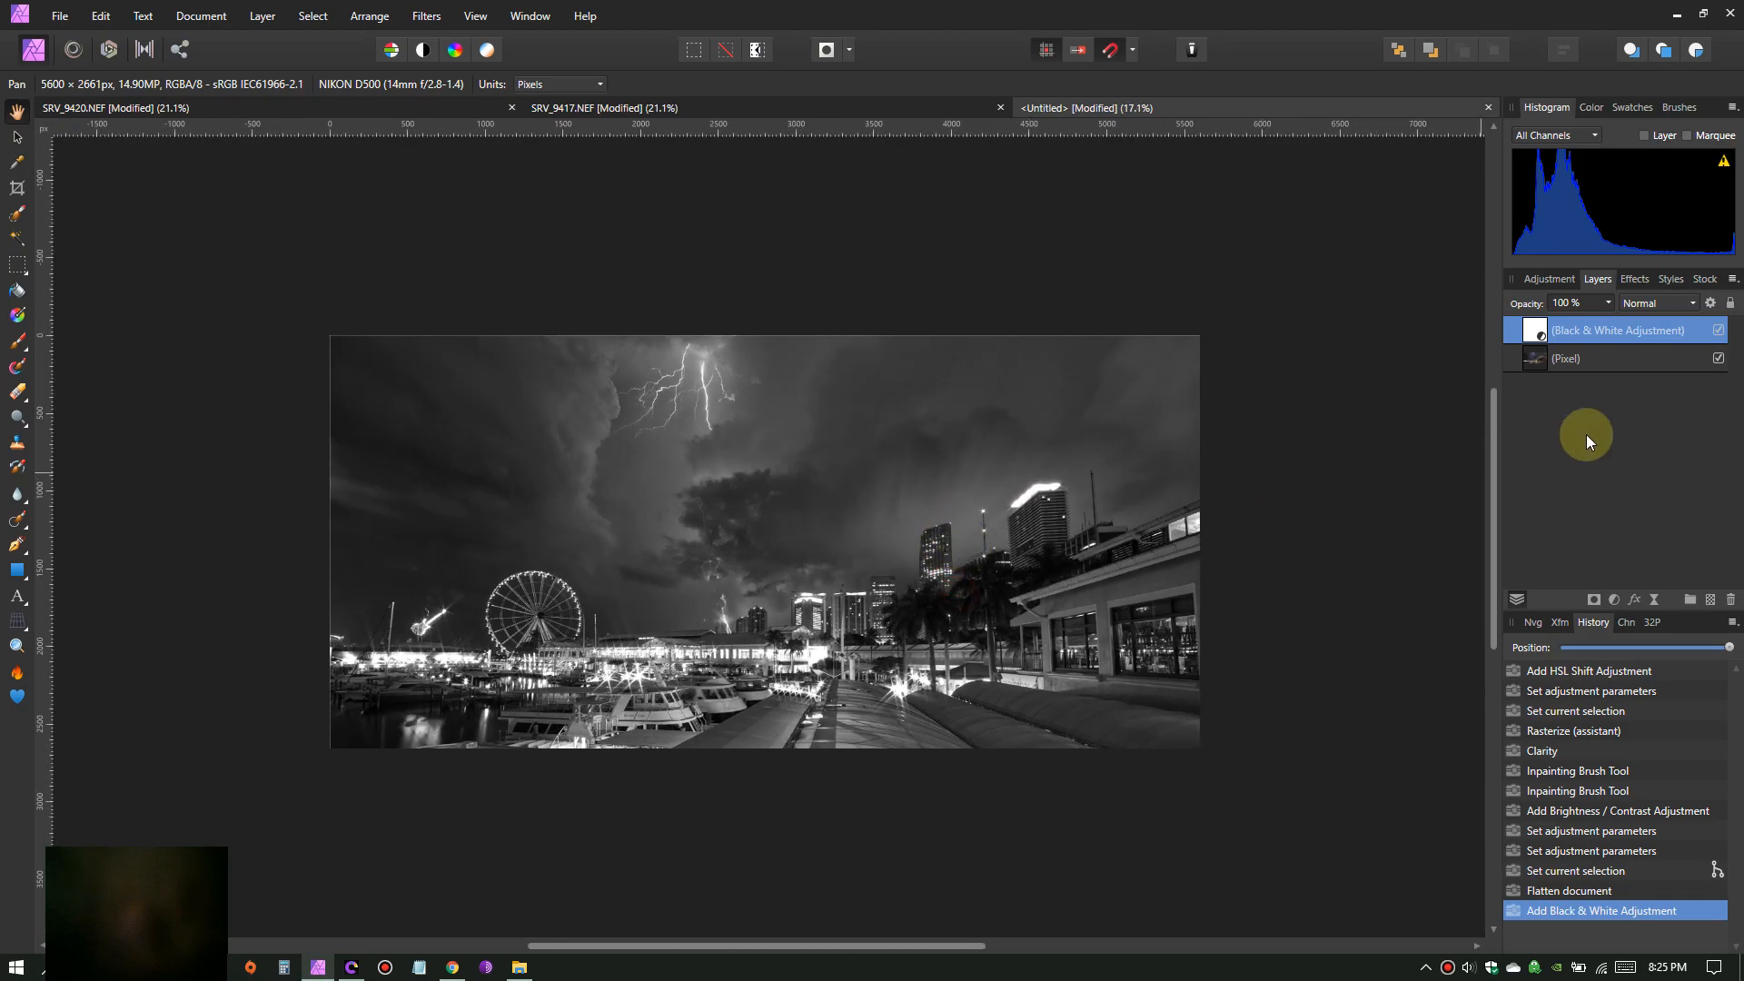
Toggle the Black & White adjustment's visibility back and forth, ending with it hidden.
click(1716, 332)
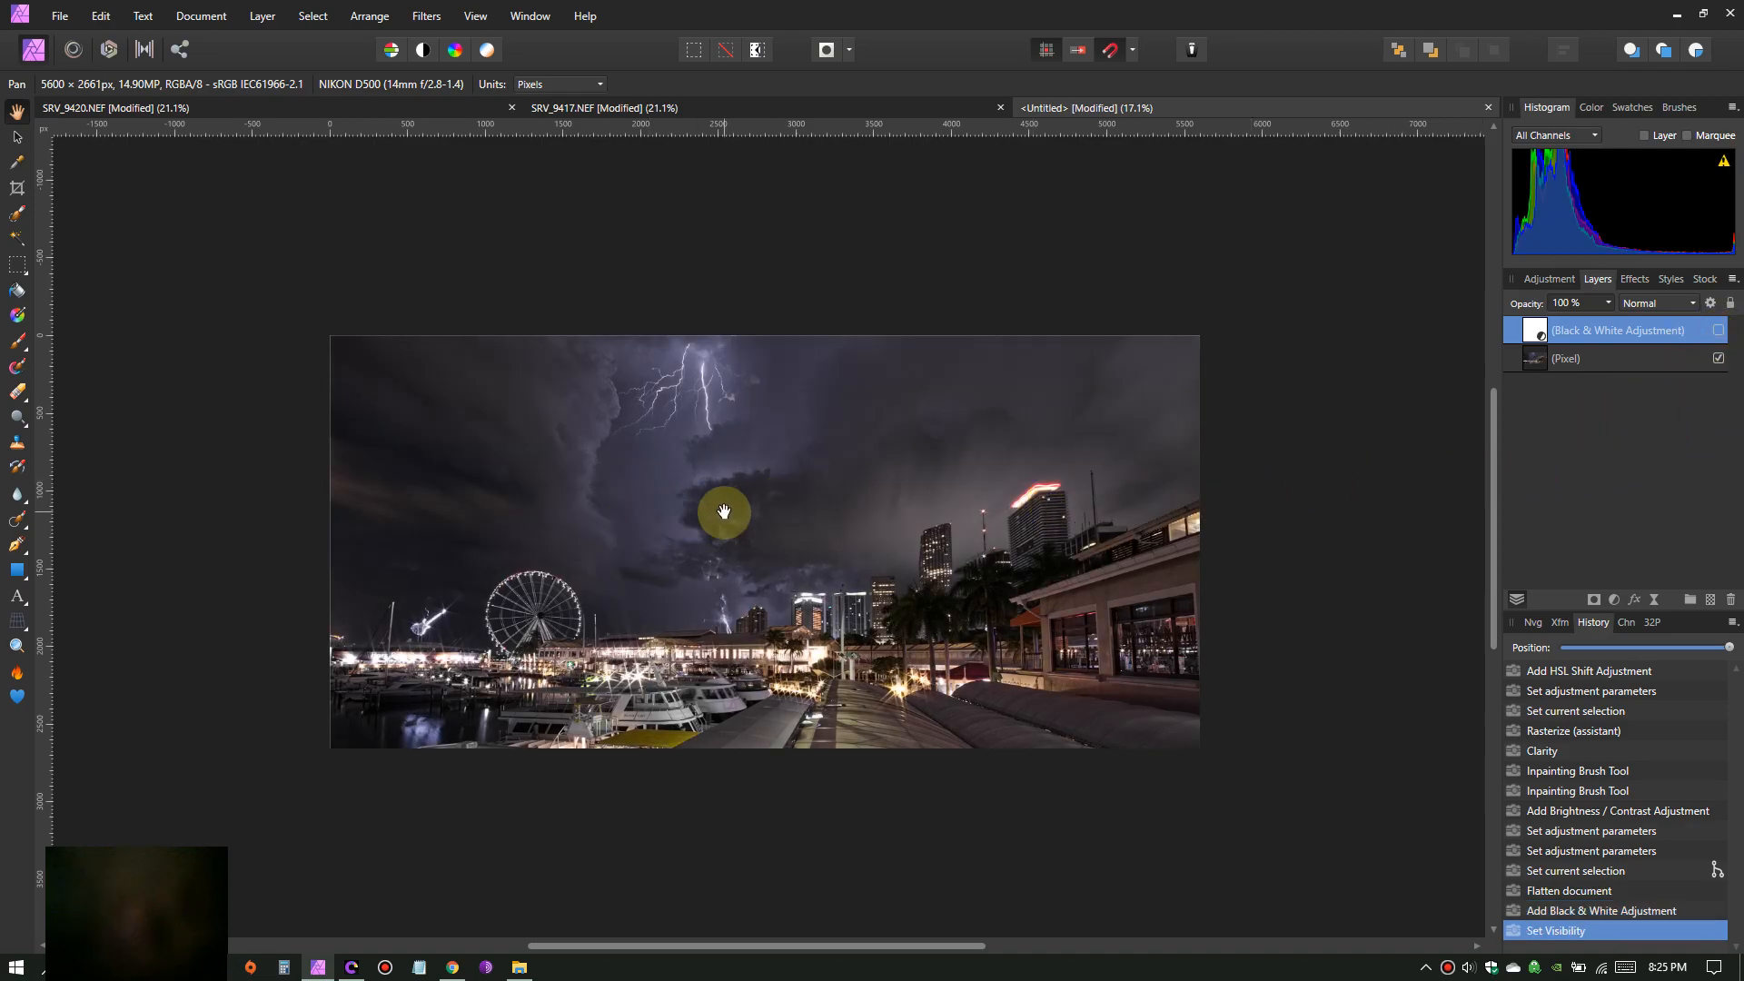
drag(720, 506, 737, 536)
scroll(737, 536, up, 1)
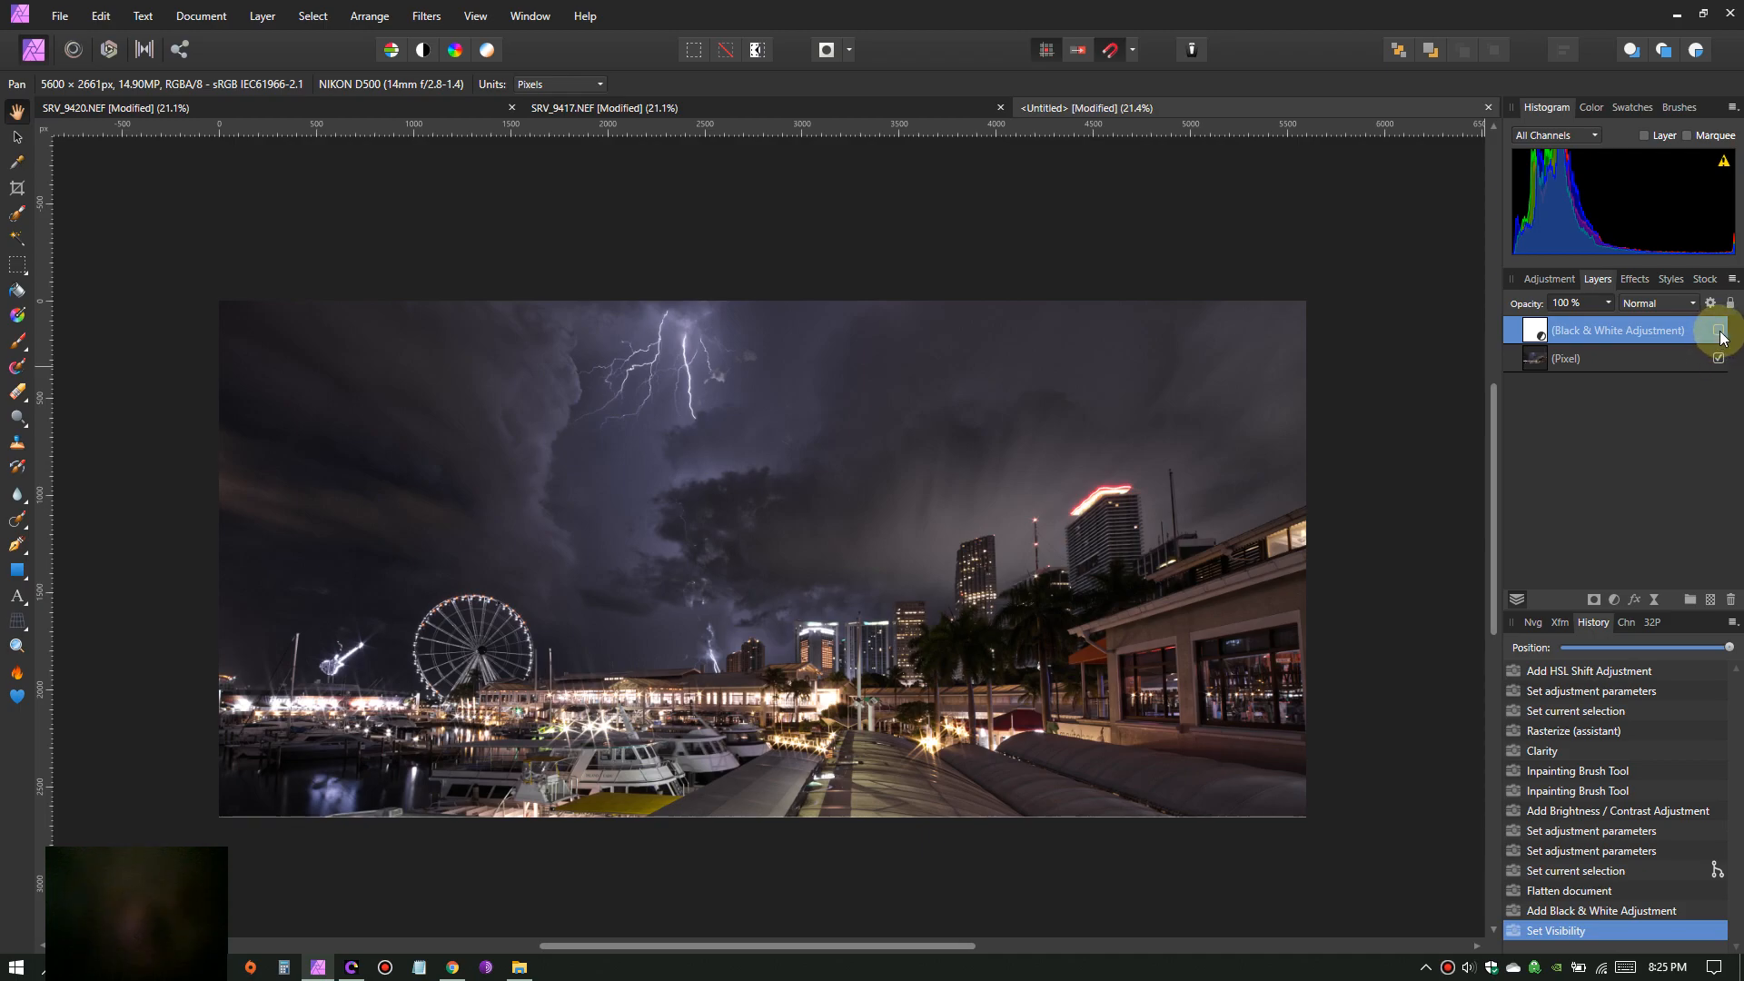
click(1718, 332)
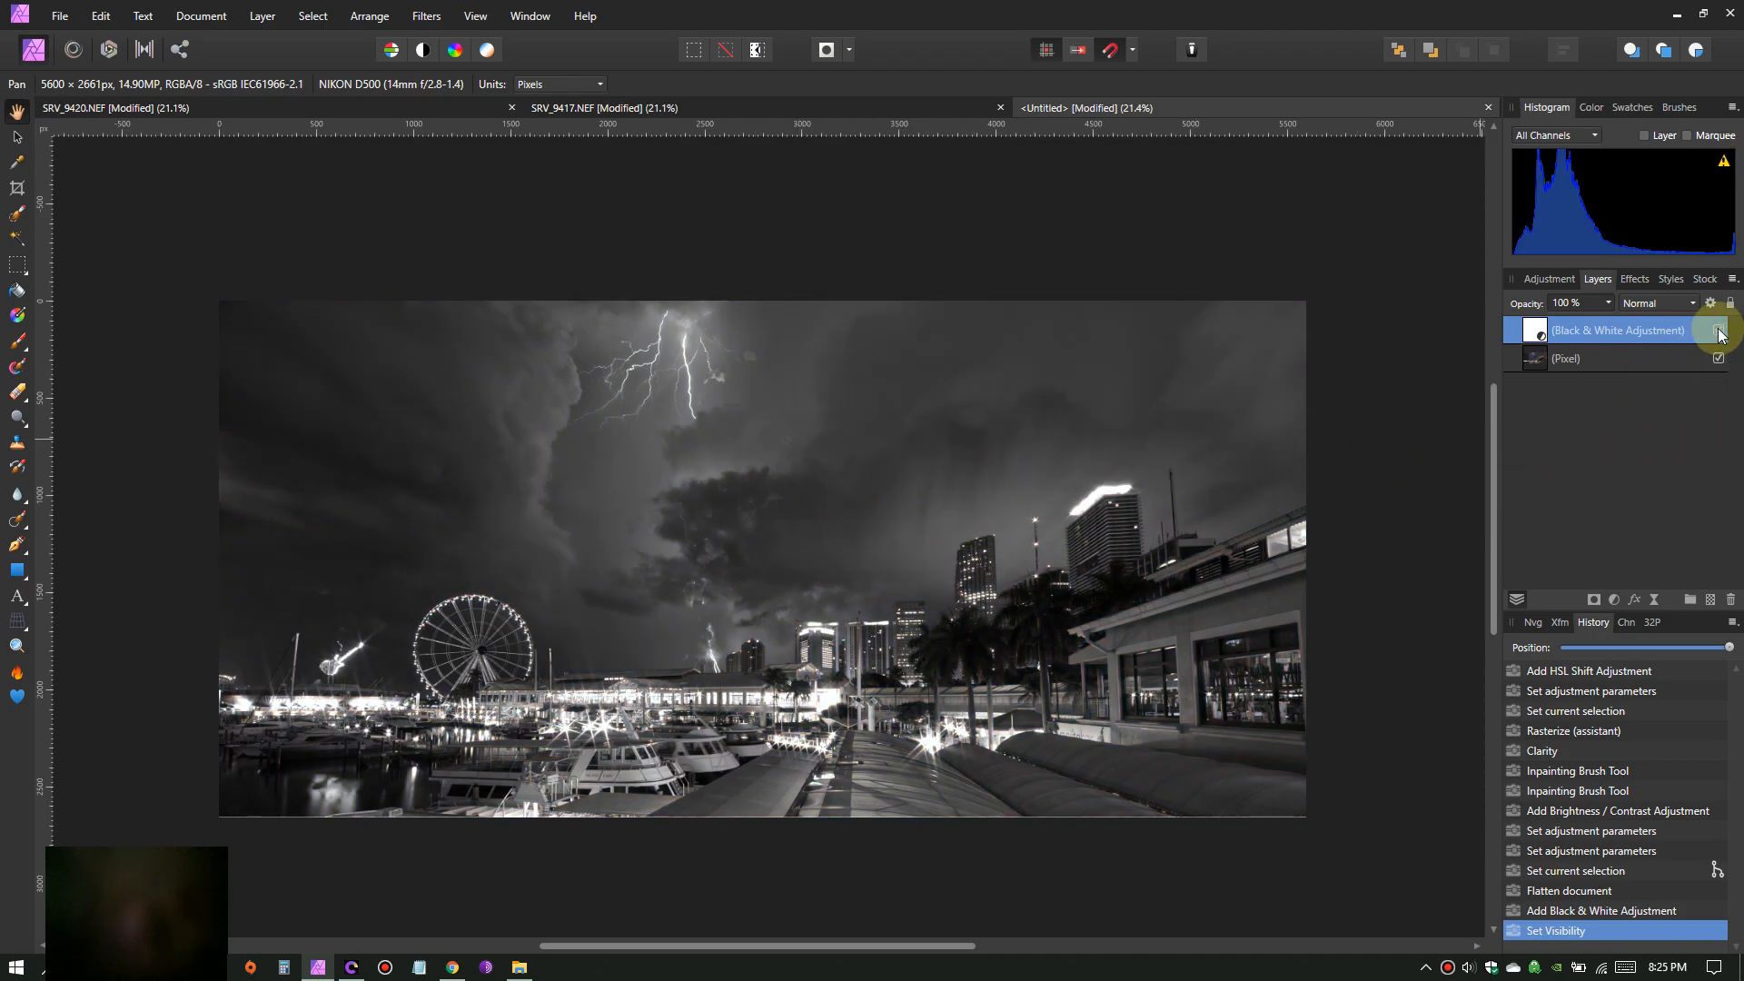
click(1718, 331)
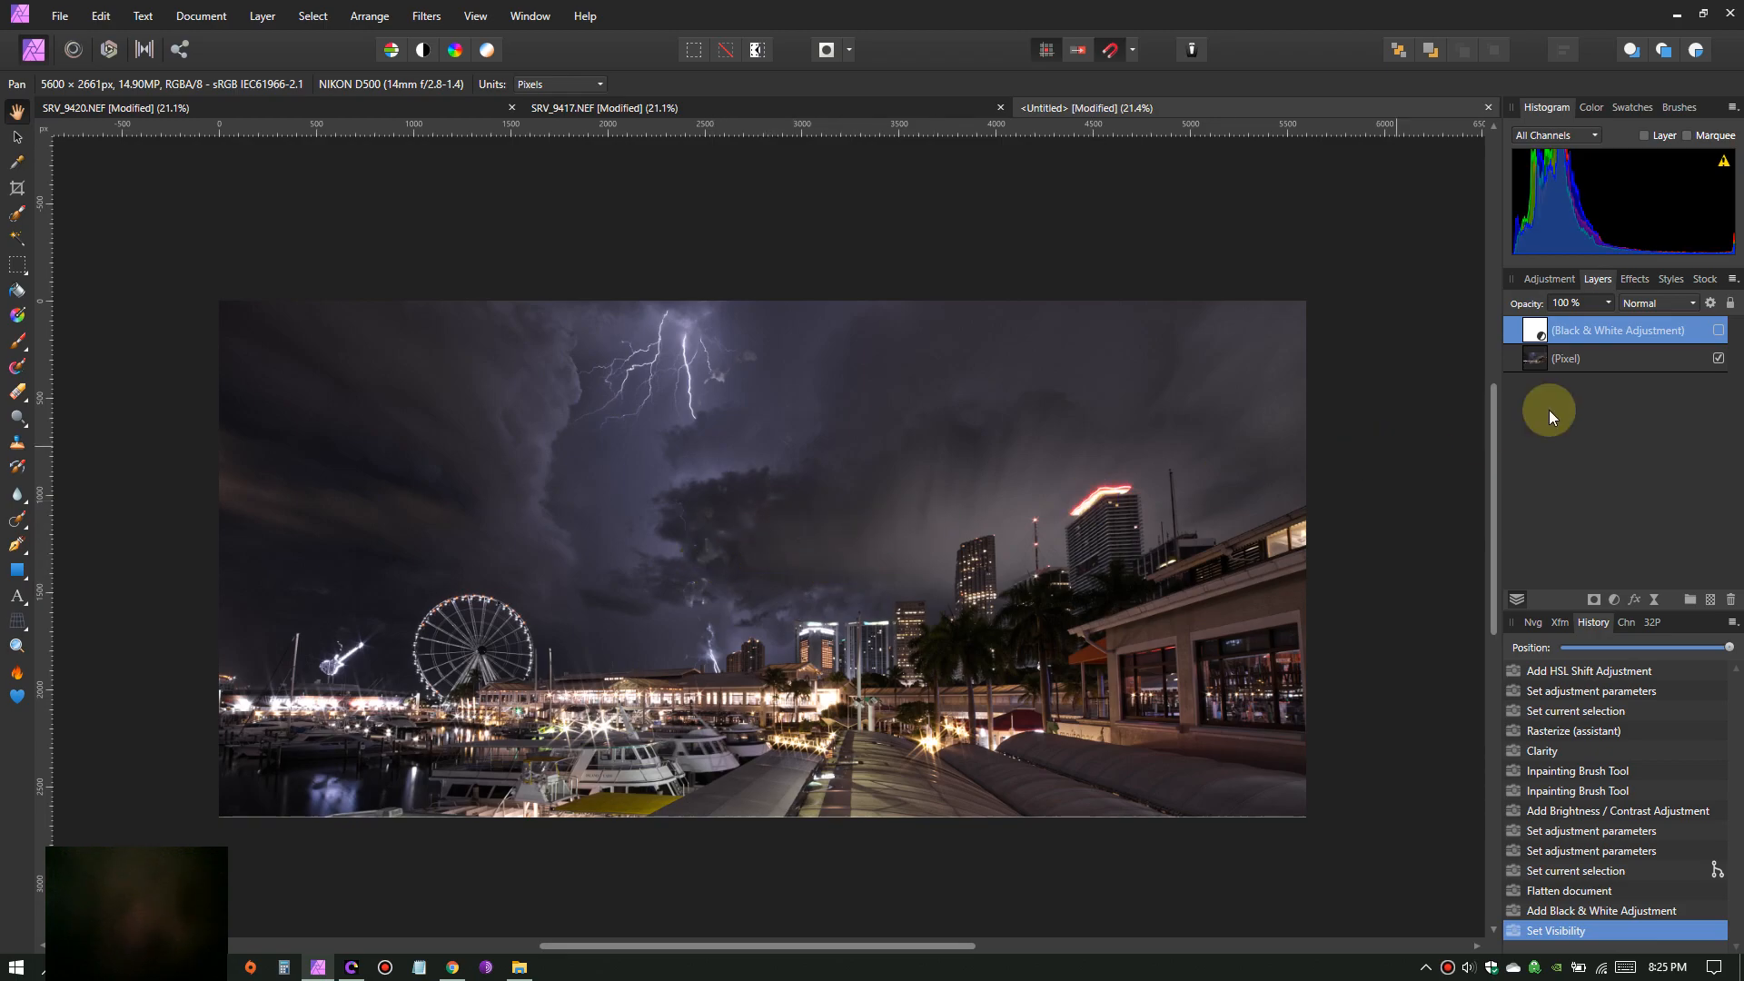
click(1718, 332)
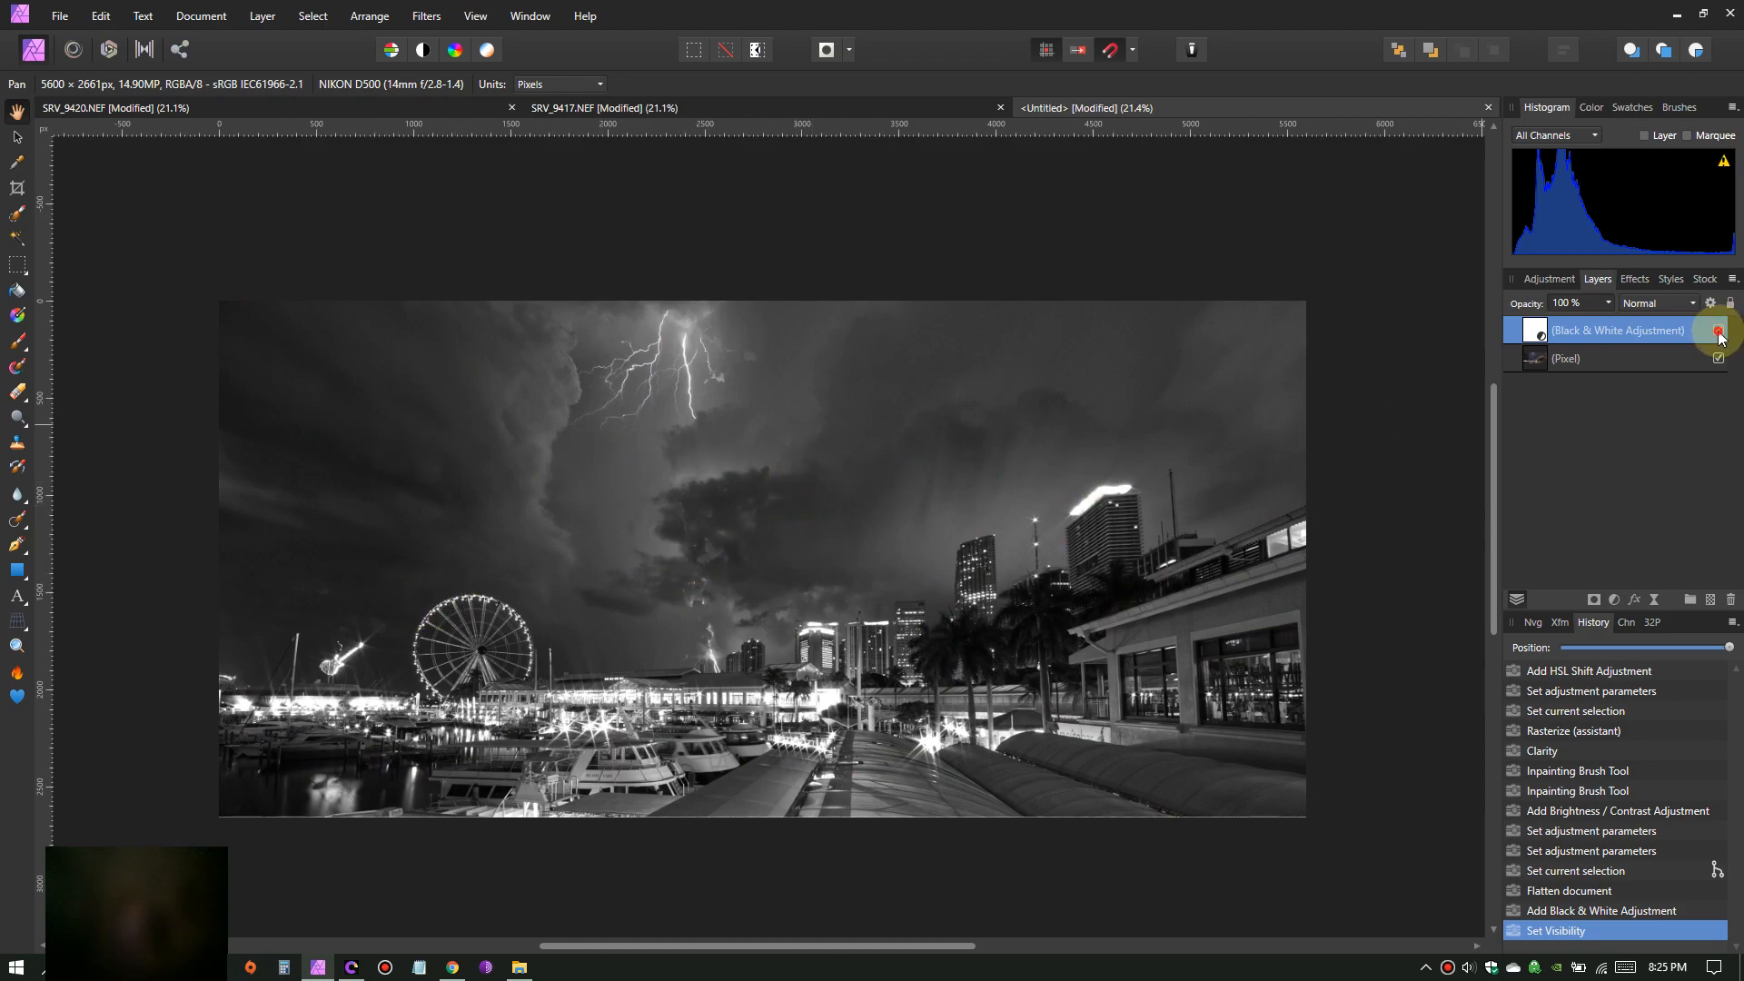
click(1718, 332)
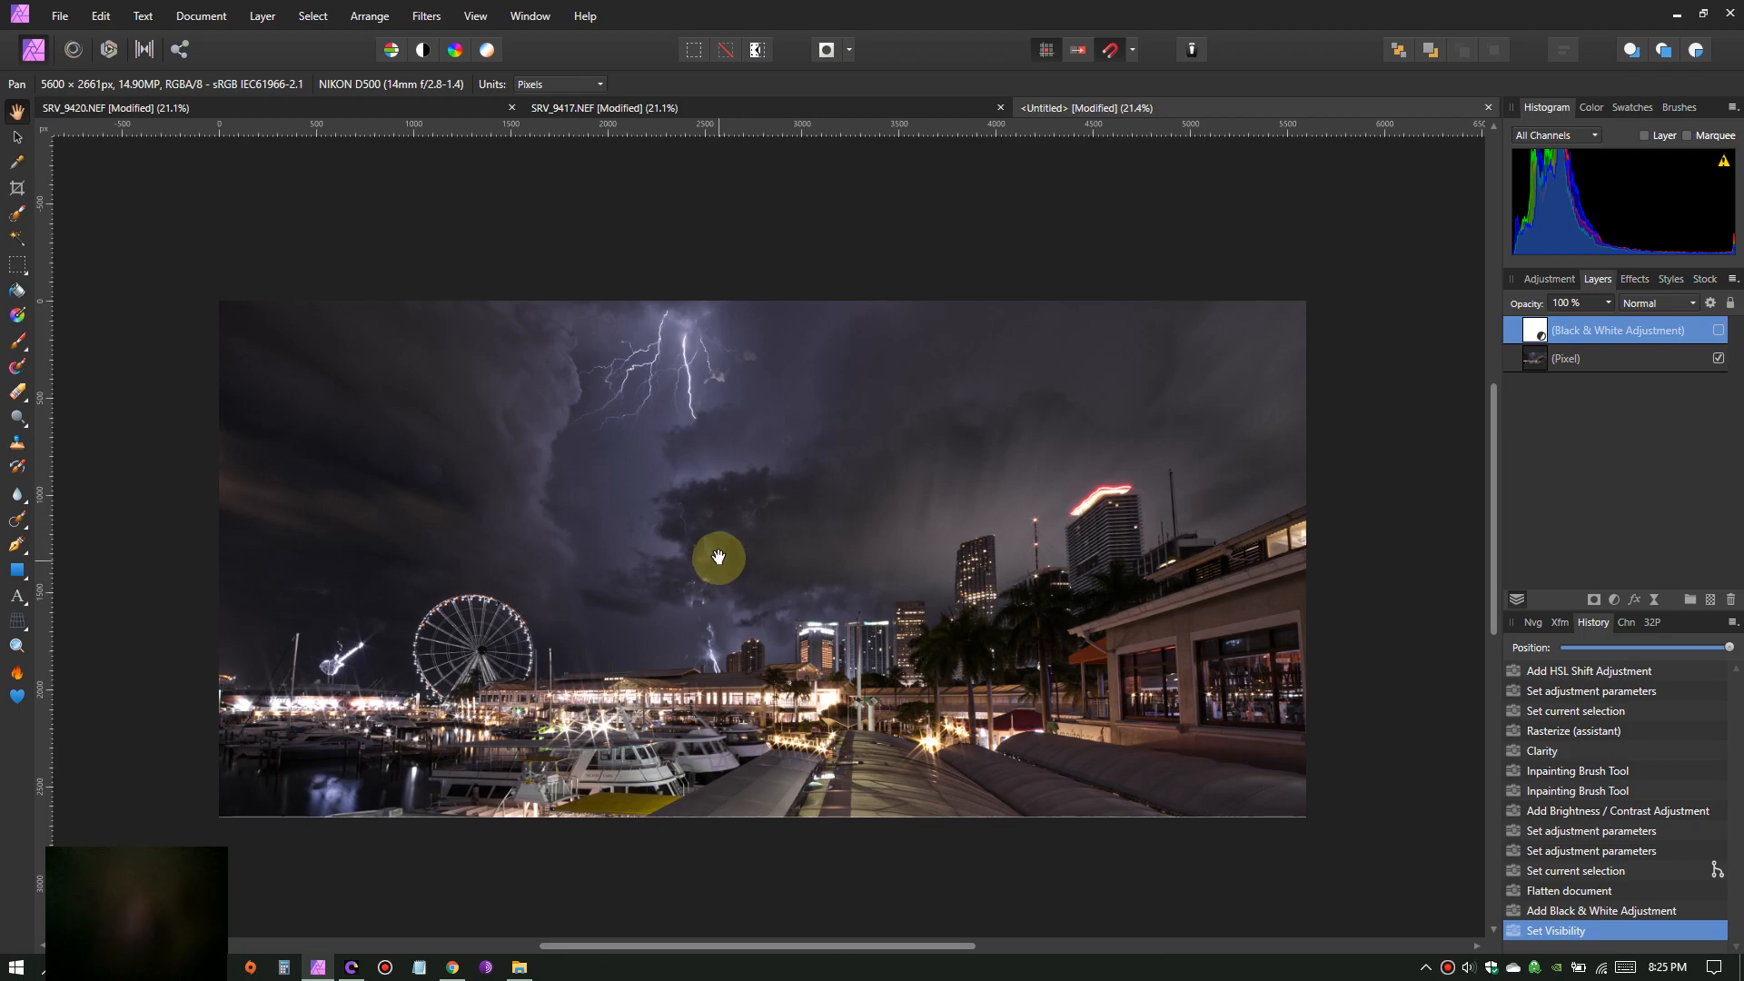
Zoom and pan across the lit towers to the waterfront building's lit windows.
scroll(717, 559, up, 2)
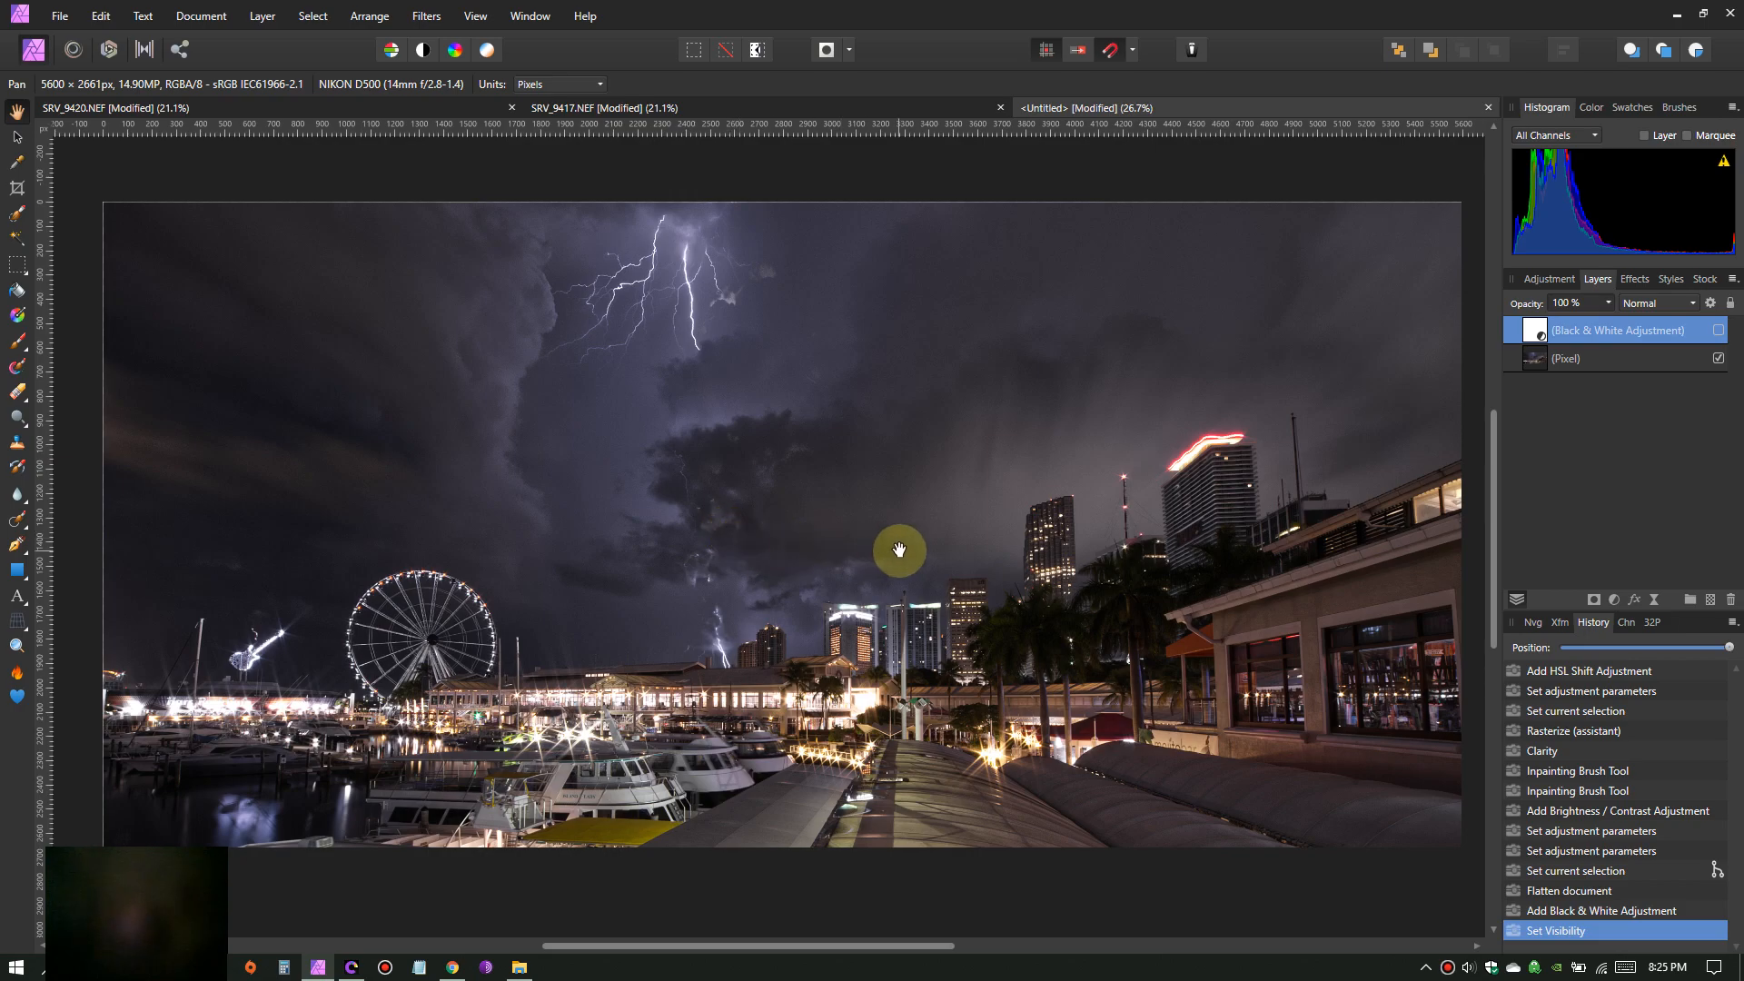
scroll(899, 548, down, 2)
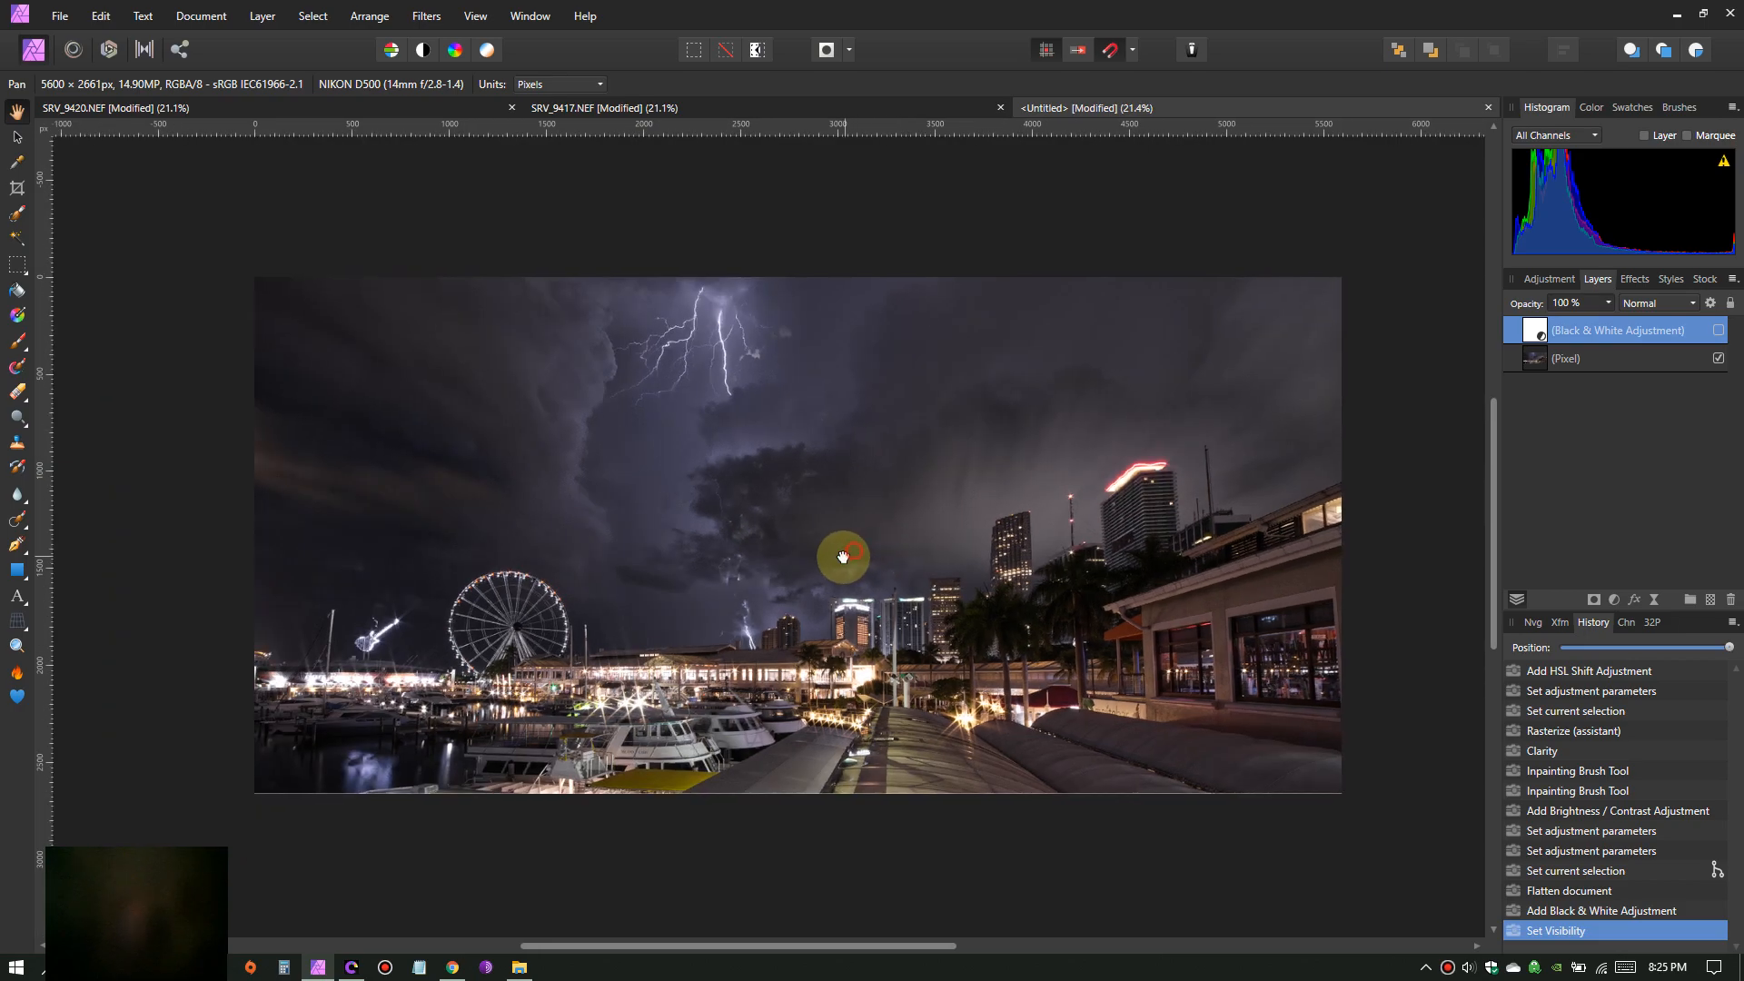
scroll(433, 678, up, 2)
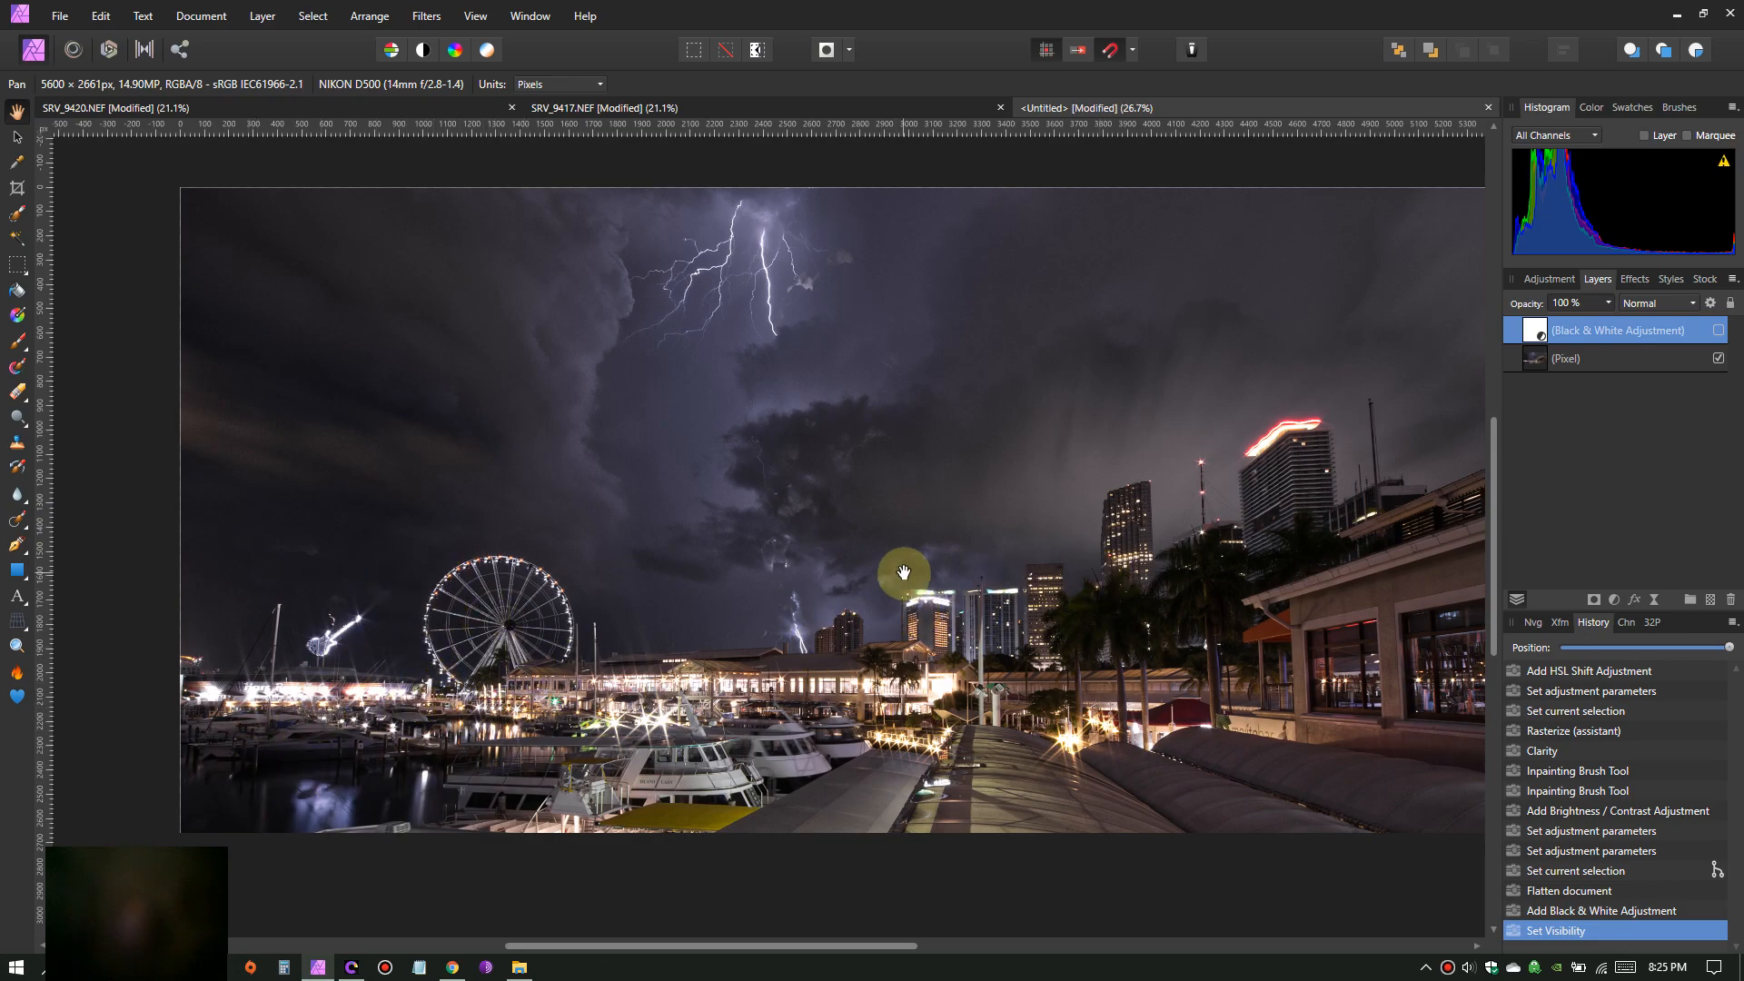
scroll(908, 576, down, 2)
drag(980, 532, 894, 540)
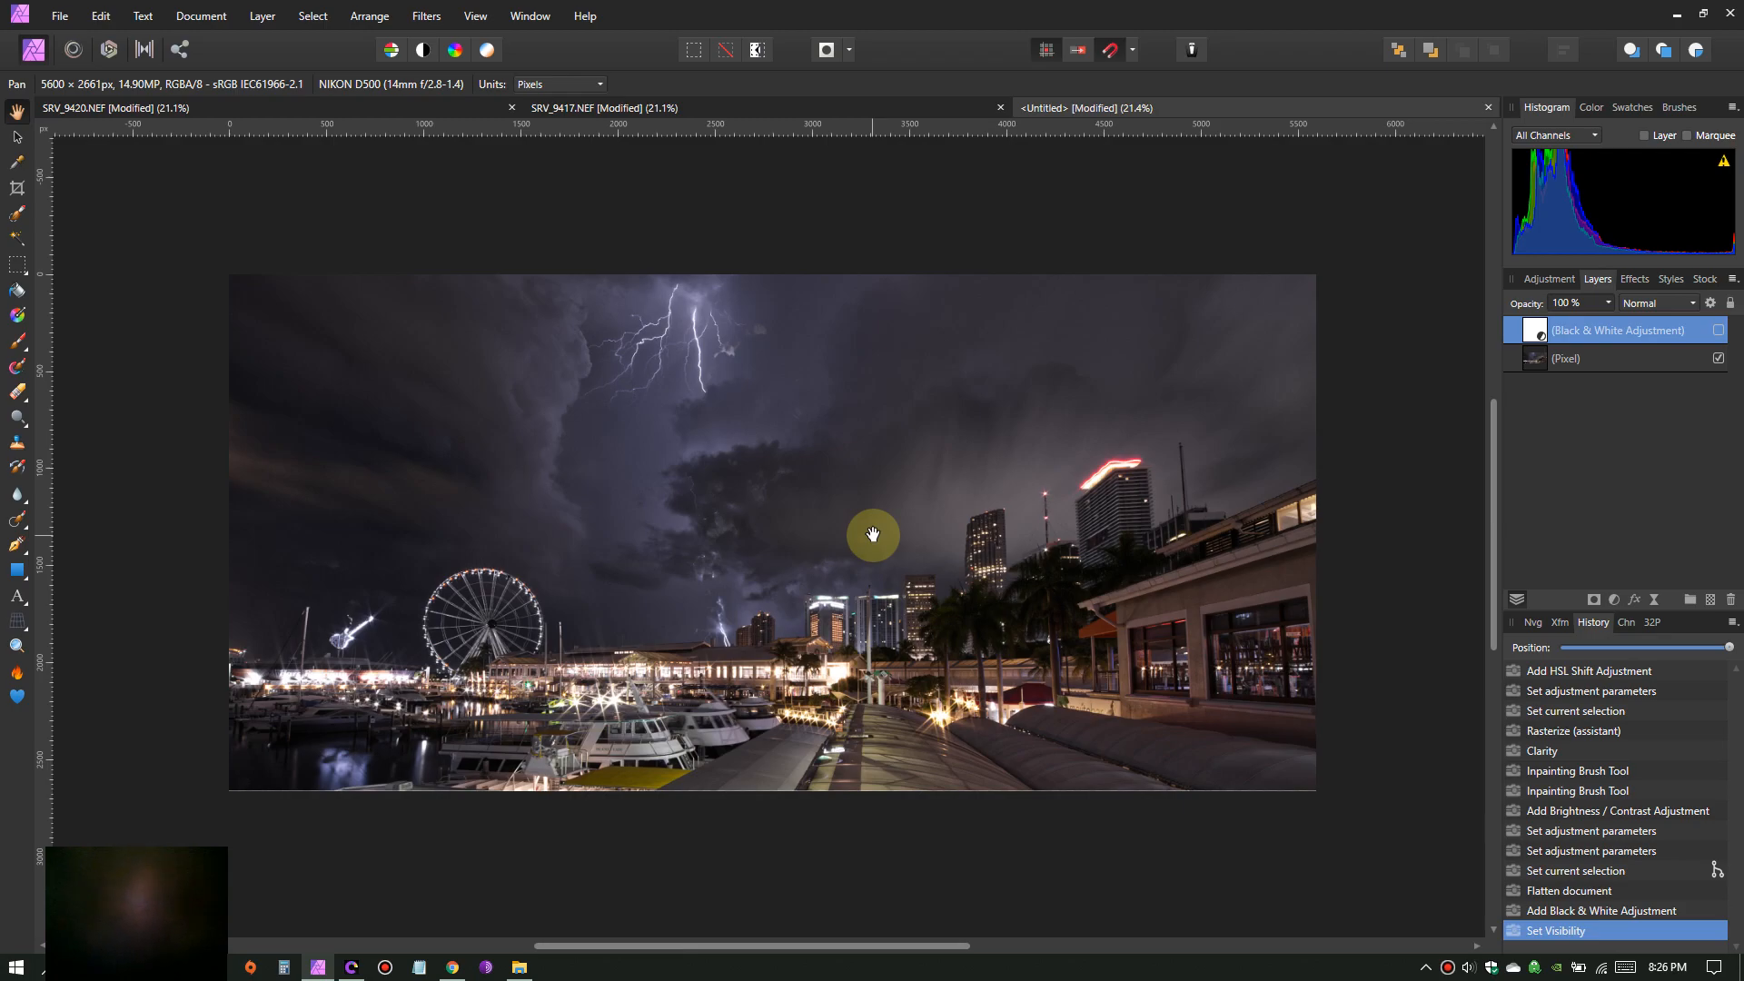
scroll(765, 520, up, 2)
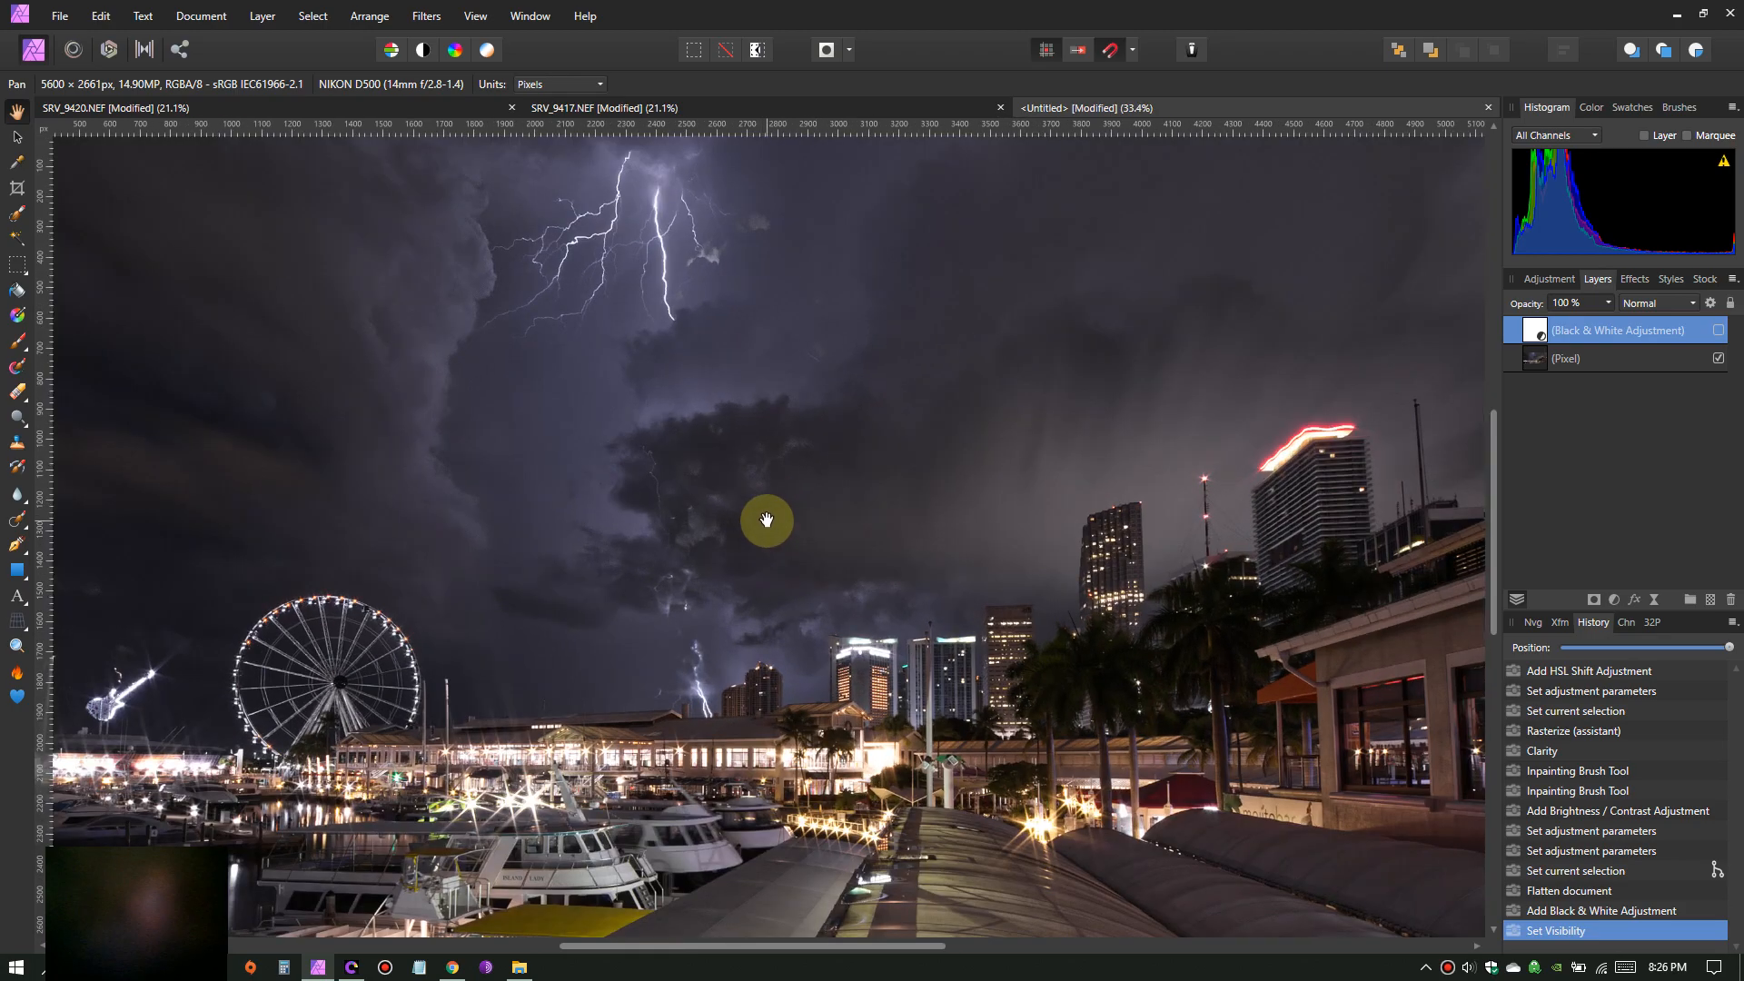
scroll(766, 520, down, 1)
drag(794, 509, 801, 487)
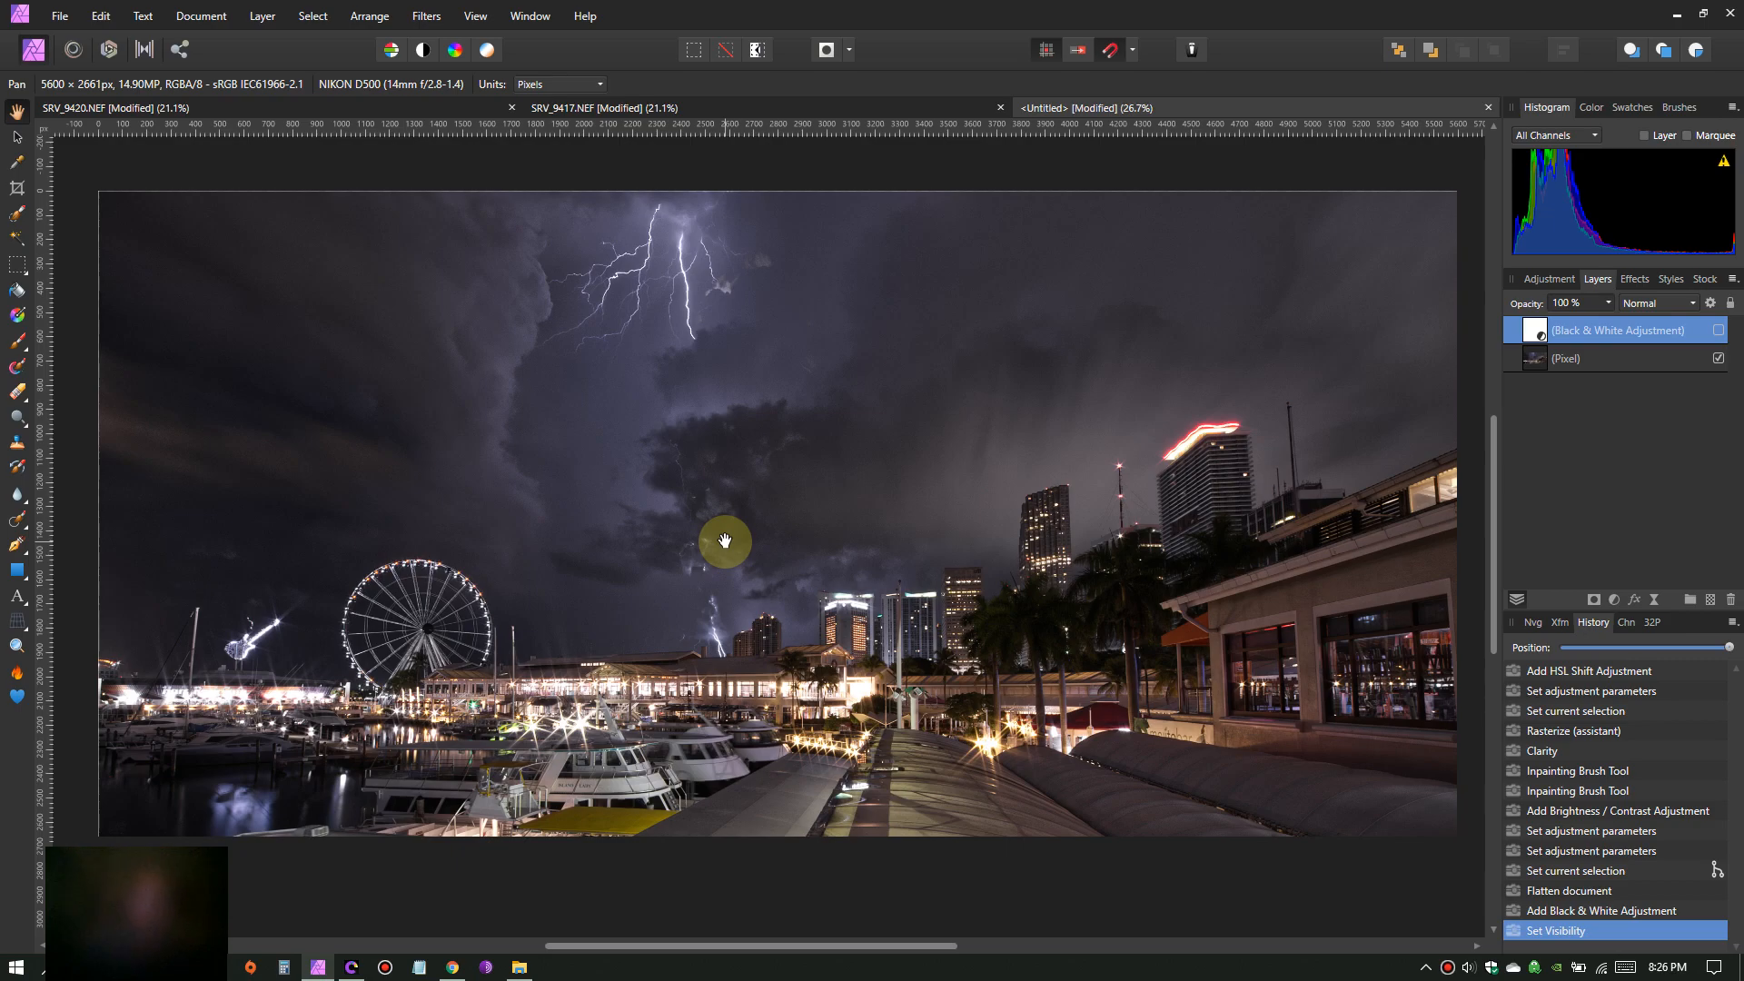
scroll(725, 542, up, 4)
drag(984, 575, 529, 507)
drag(1003, 536, 596, 560)
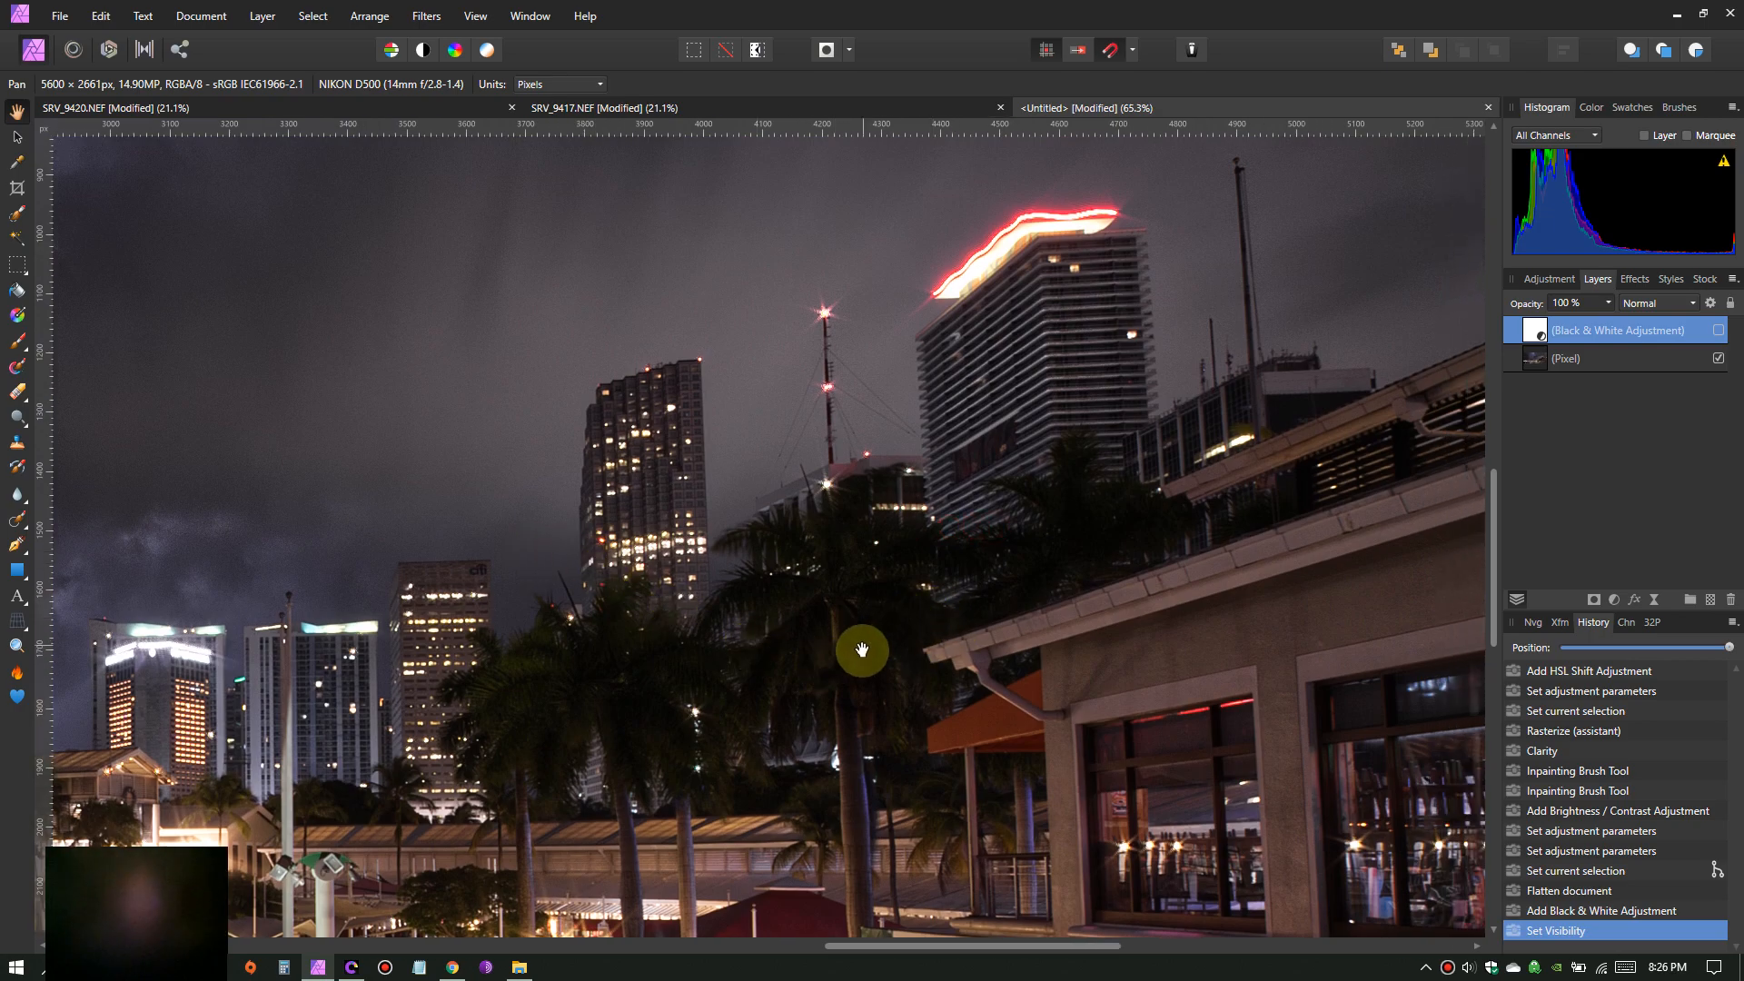
drag(869, 611, 548, 557)
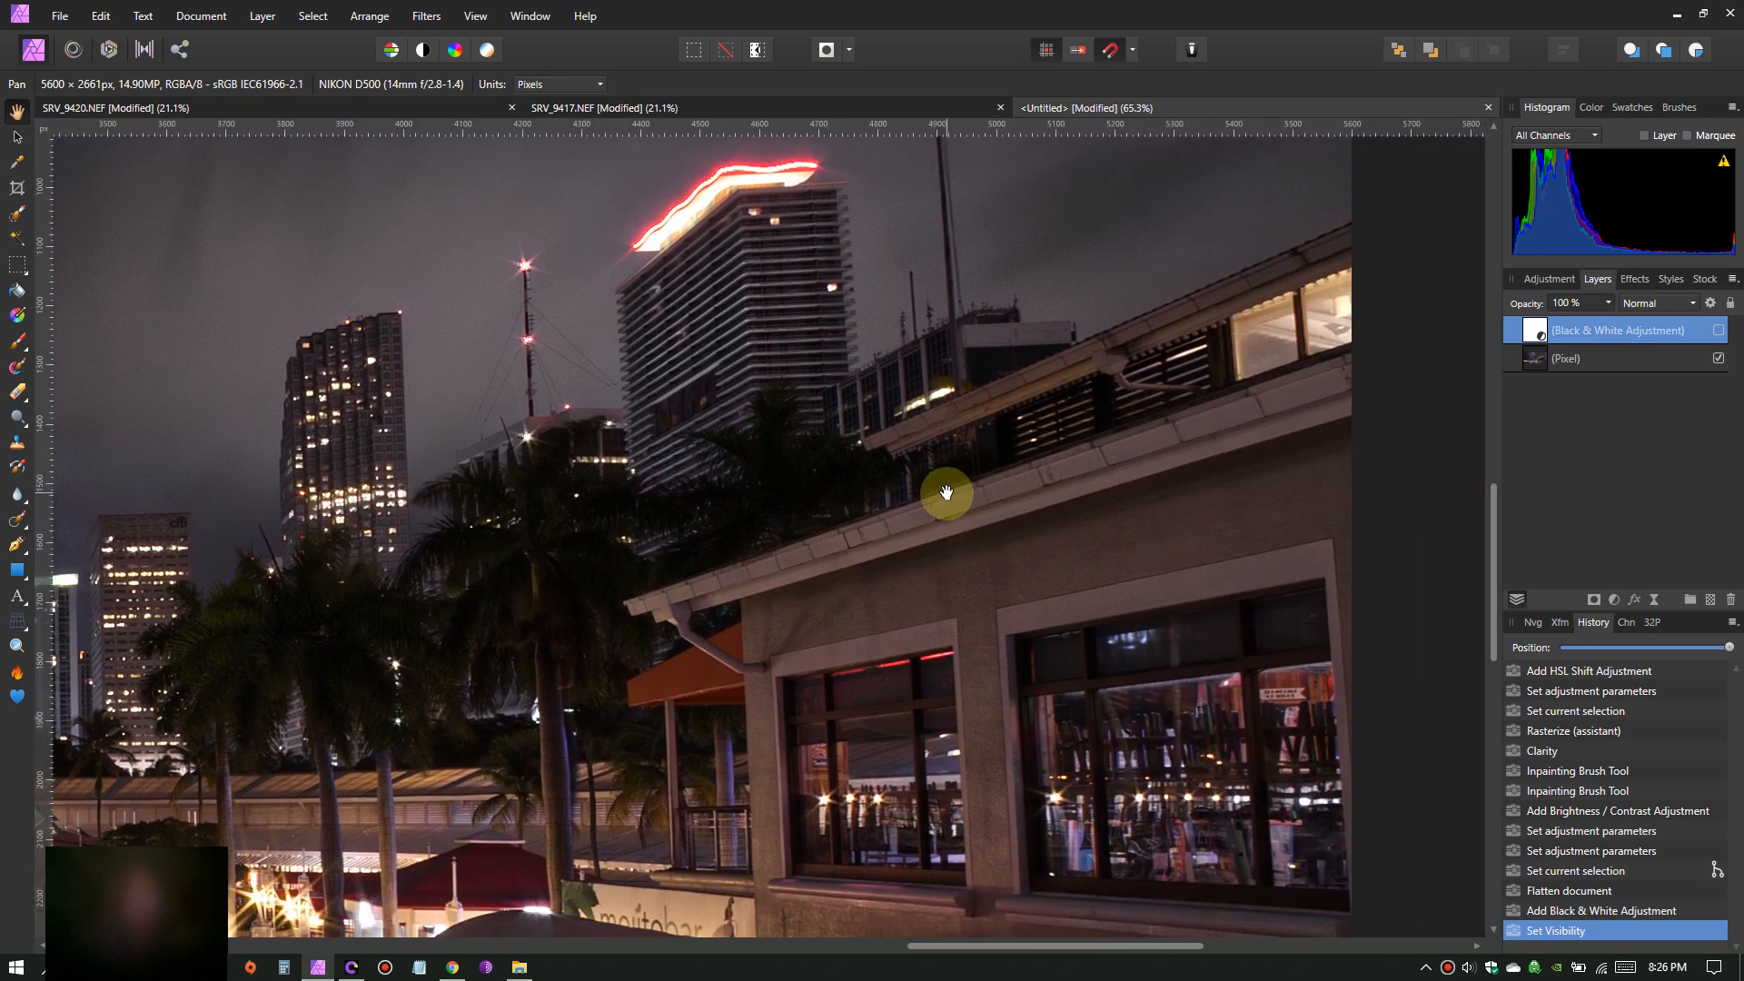
drag(872, 428, 679, 494)
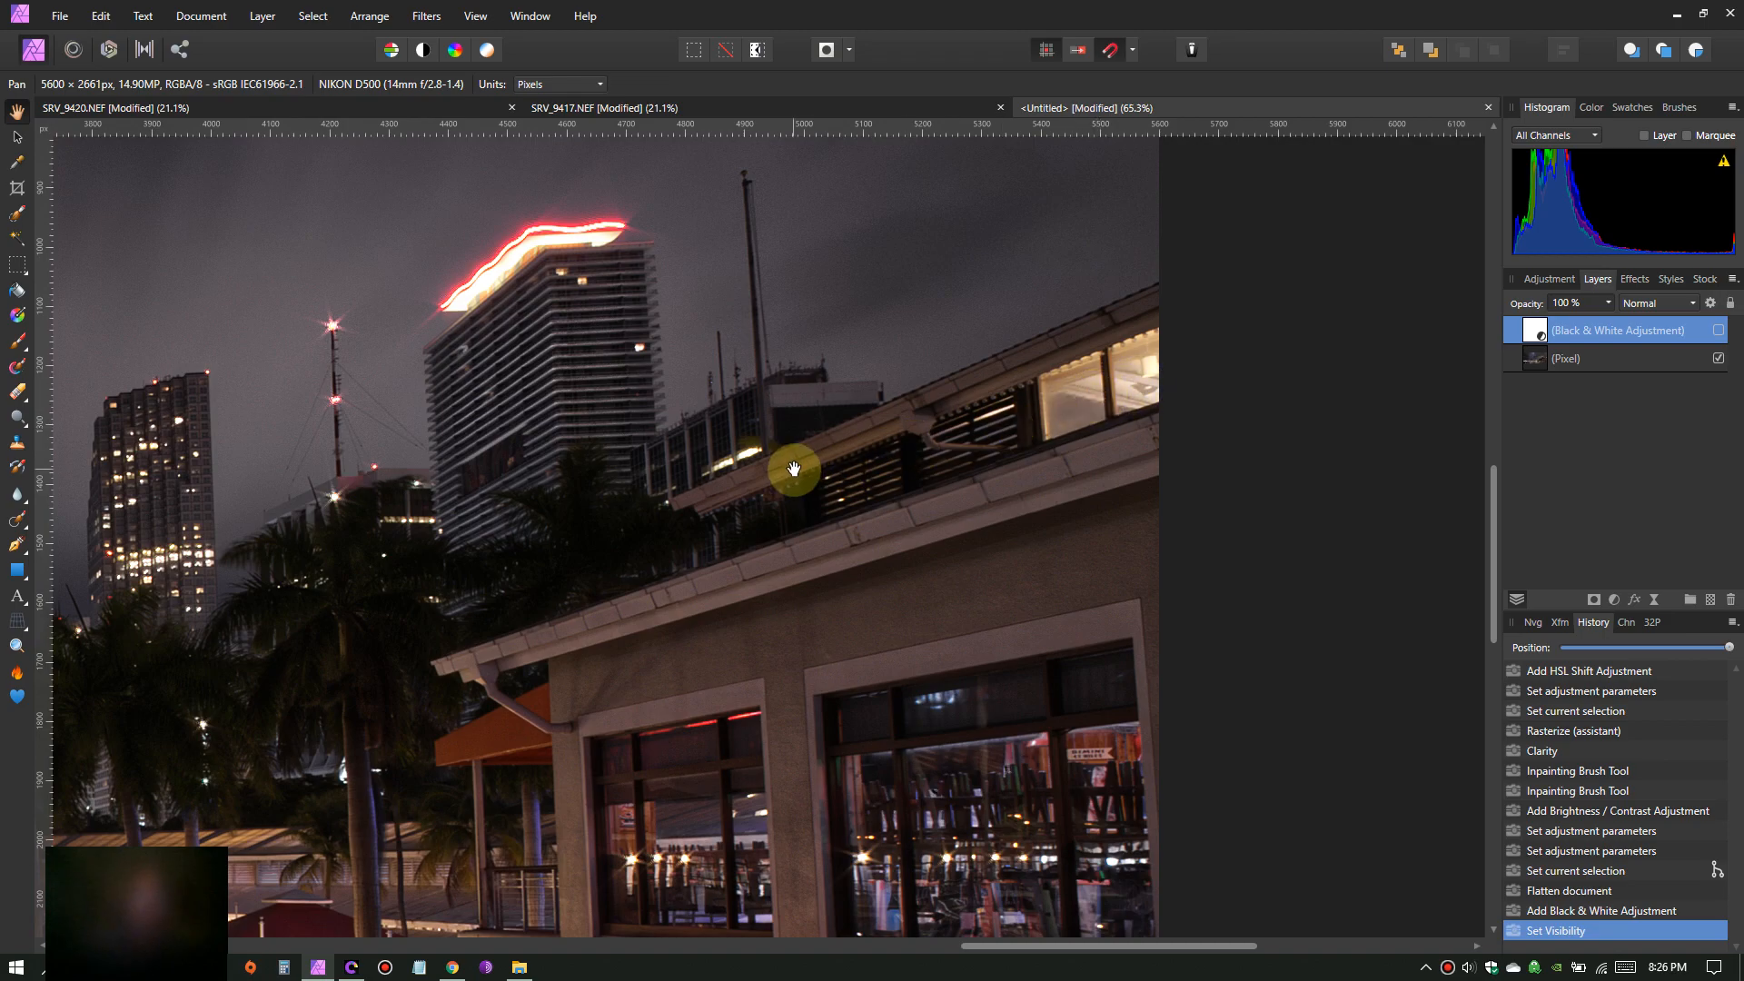
Zoom back out and recentre the whole marina panorama in view.
scroll(794, 468, down, 1)
scroll(815, 632, up, 1)
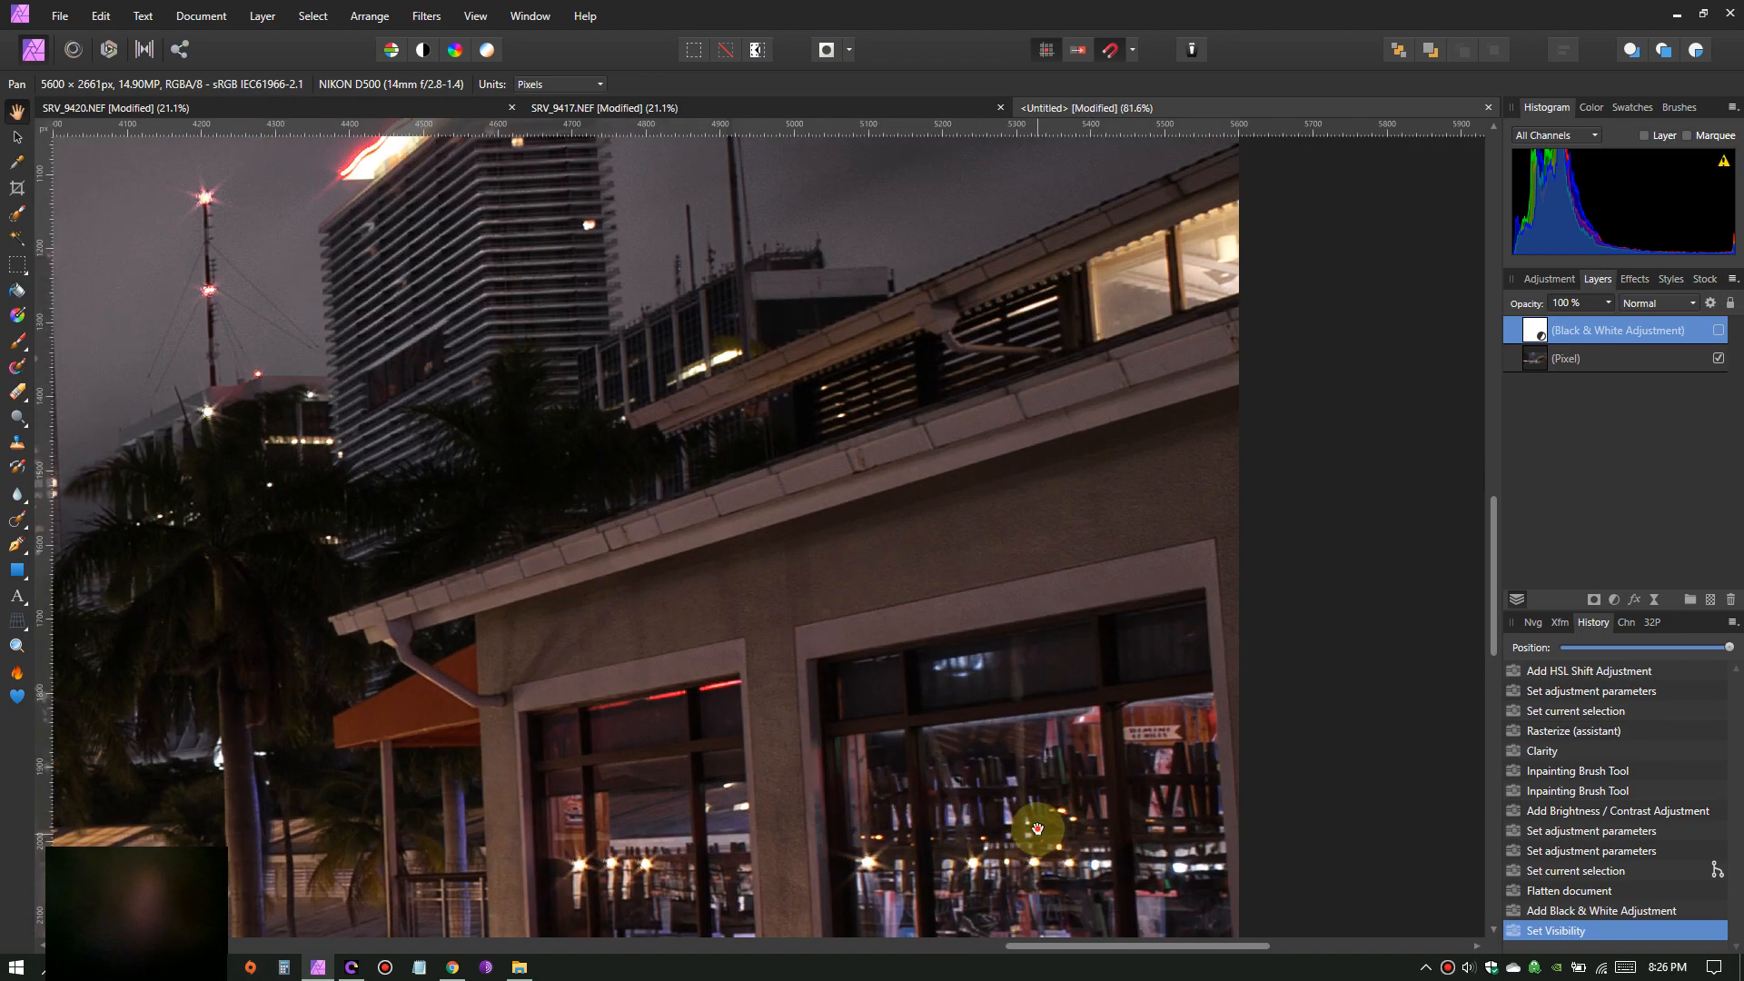
scroll(1038, 833, up, 1)
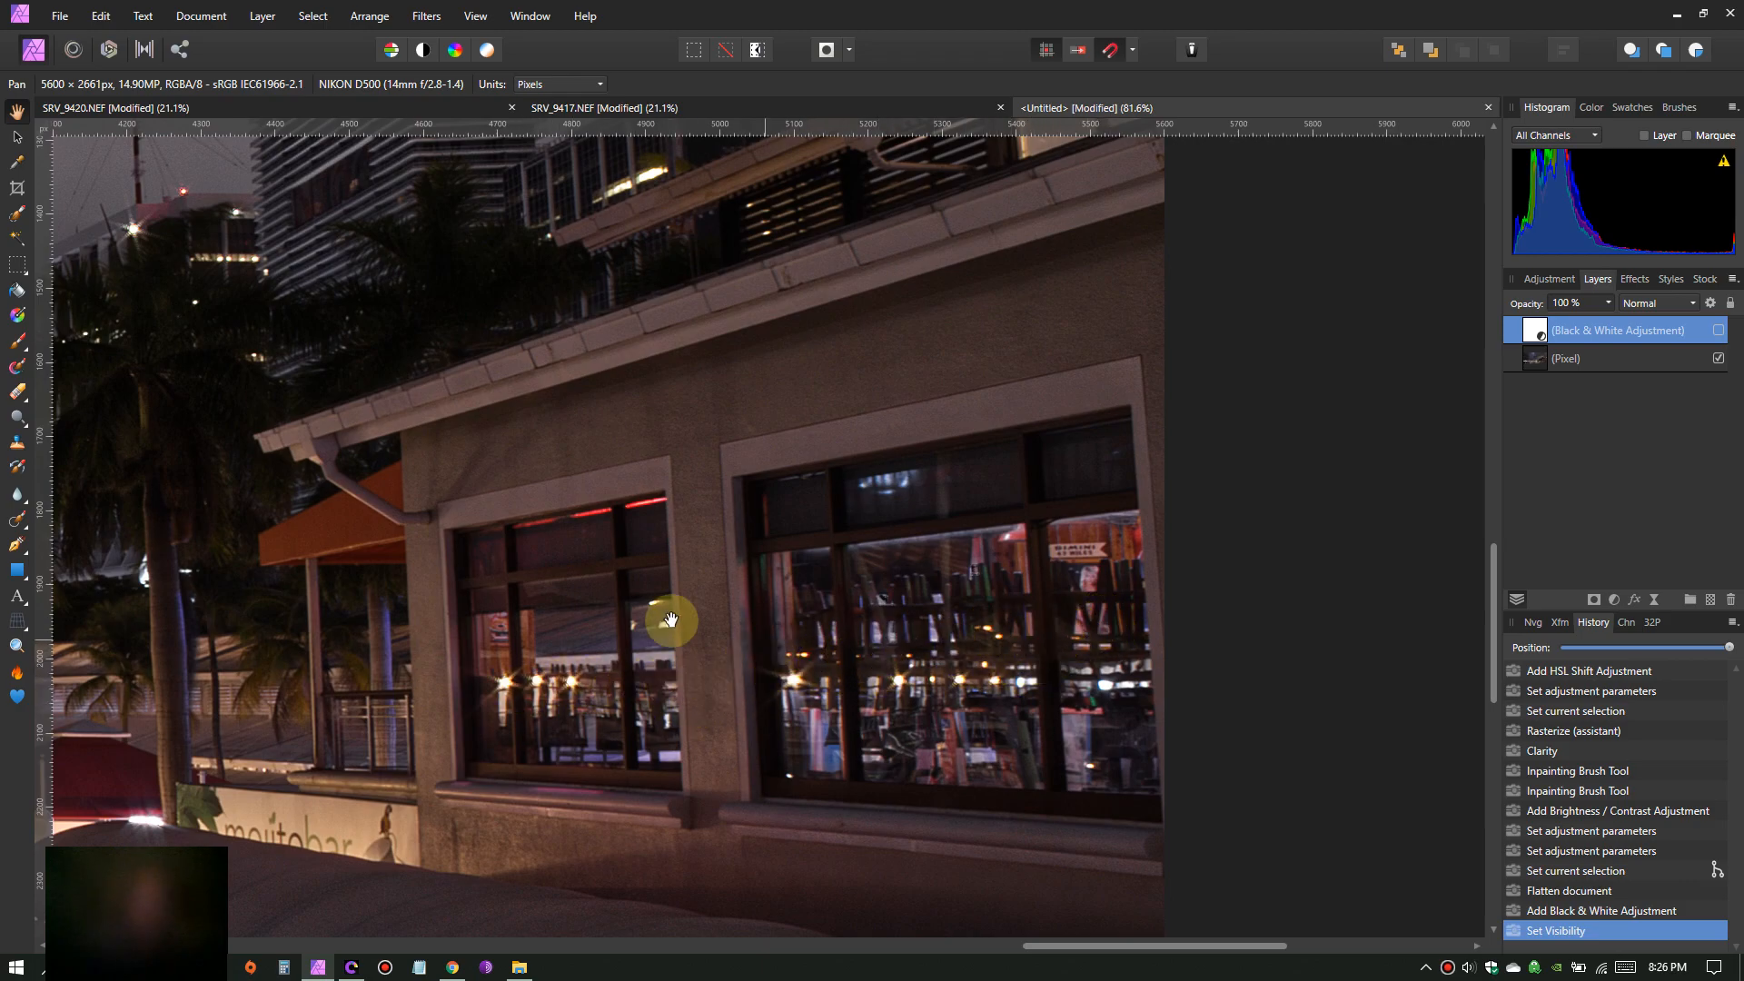
scroll(589, 584, down, 3)
scroll(484, 563, down, 4)
drag(483, 563, 987, 544)
scroll(986, 545, up, 1)
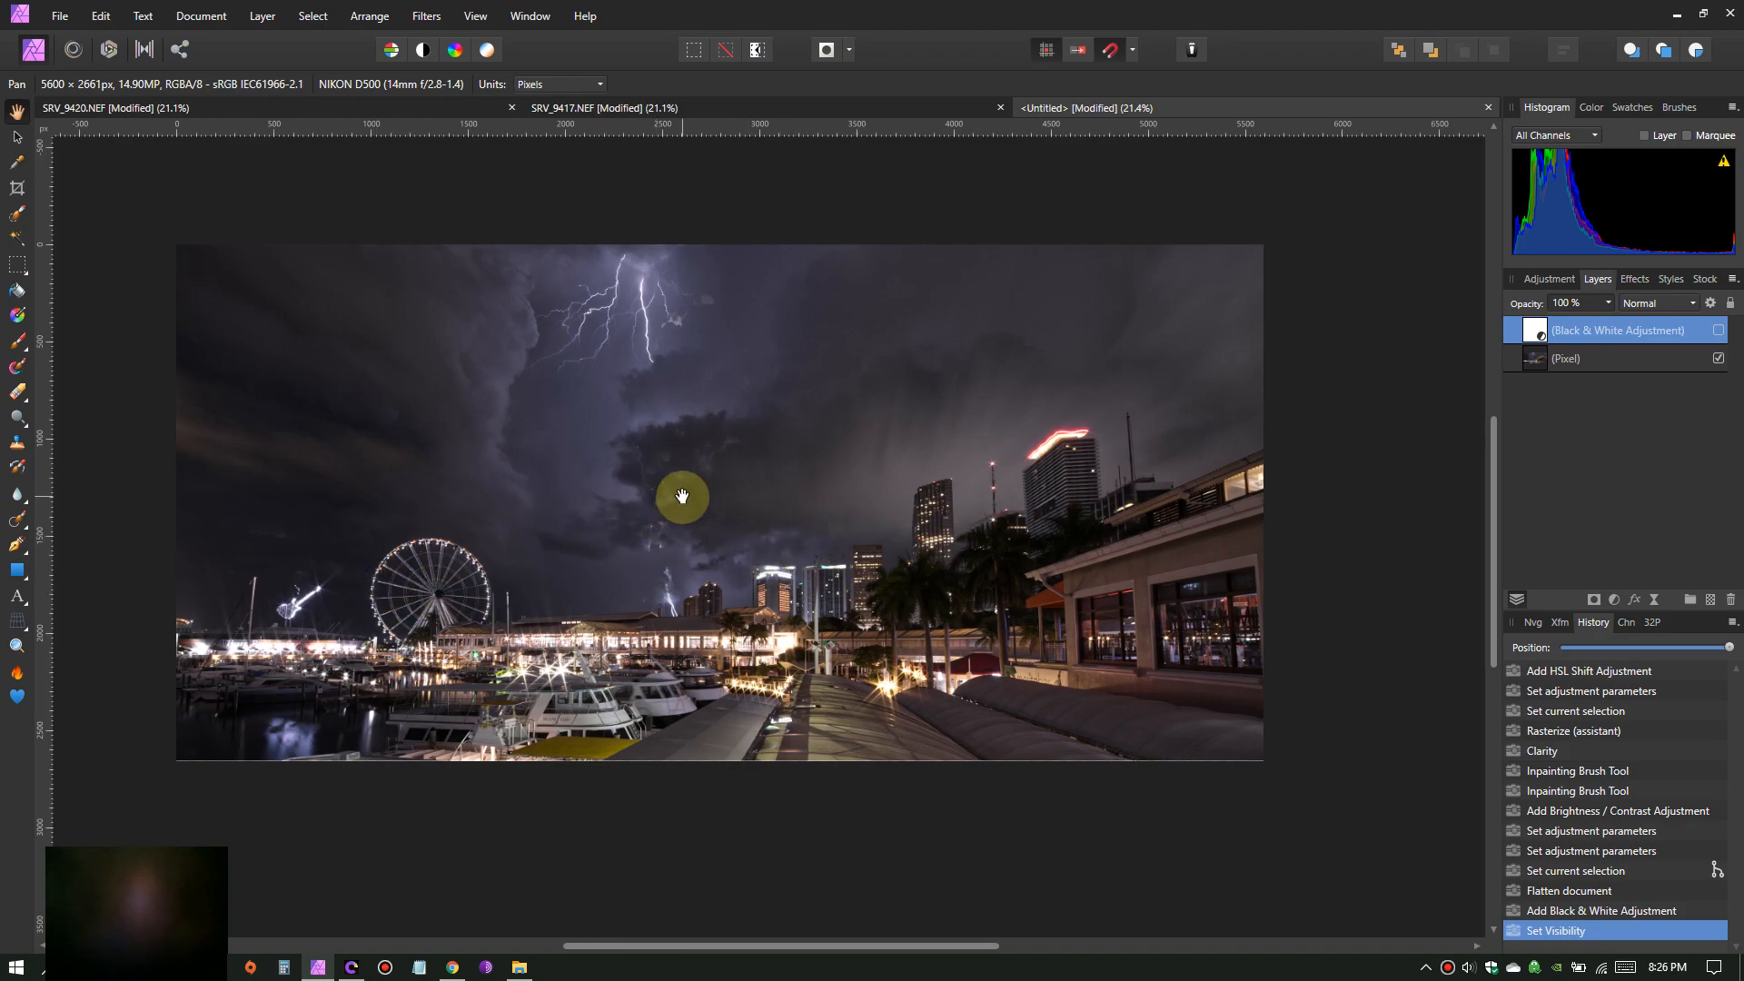
scroll(682, 496, down, 1)
scroll(682, 496, up, 1)
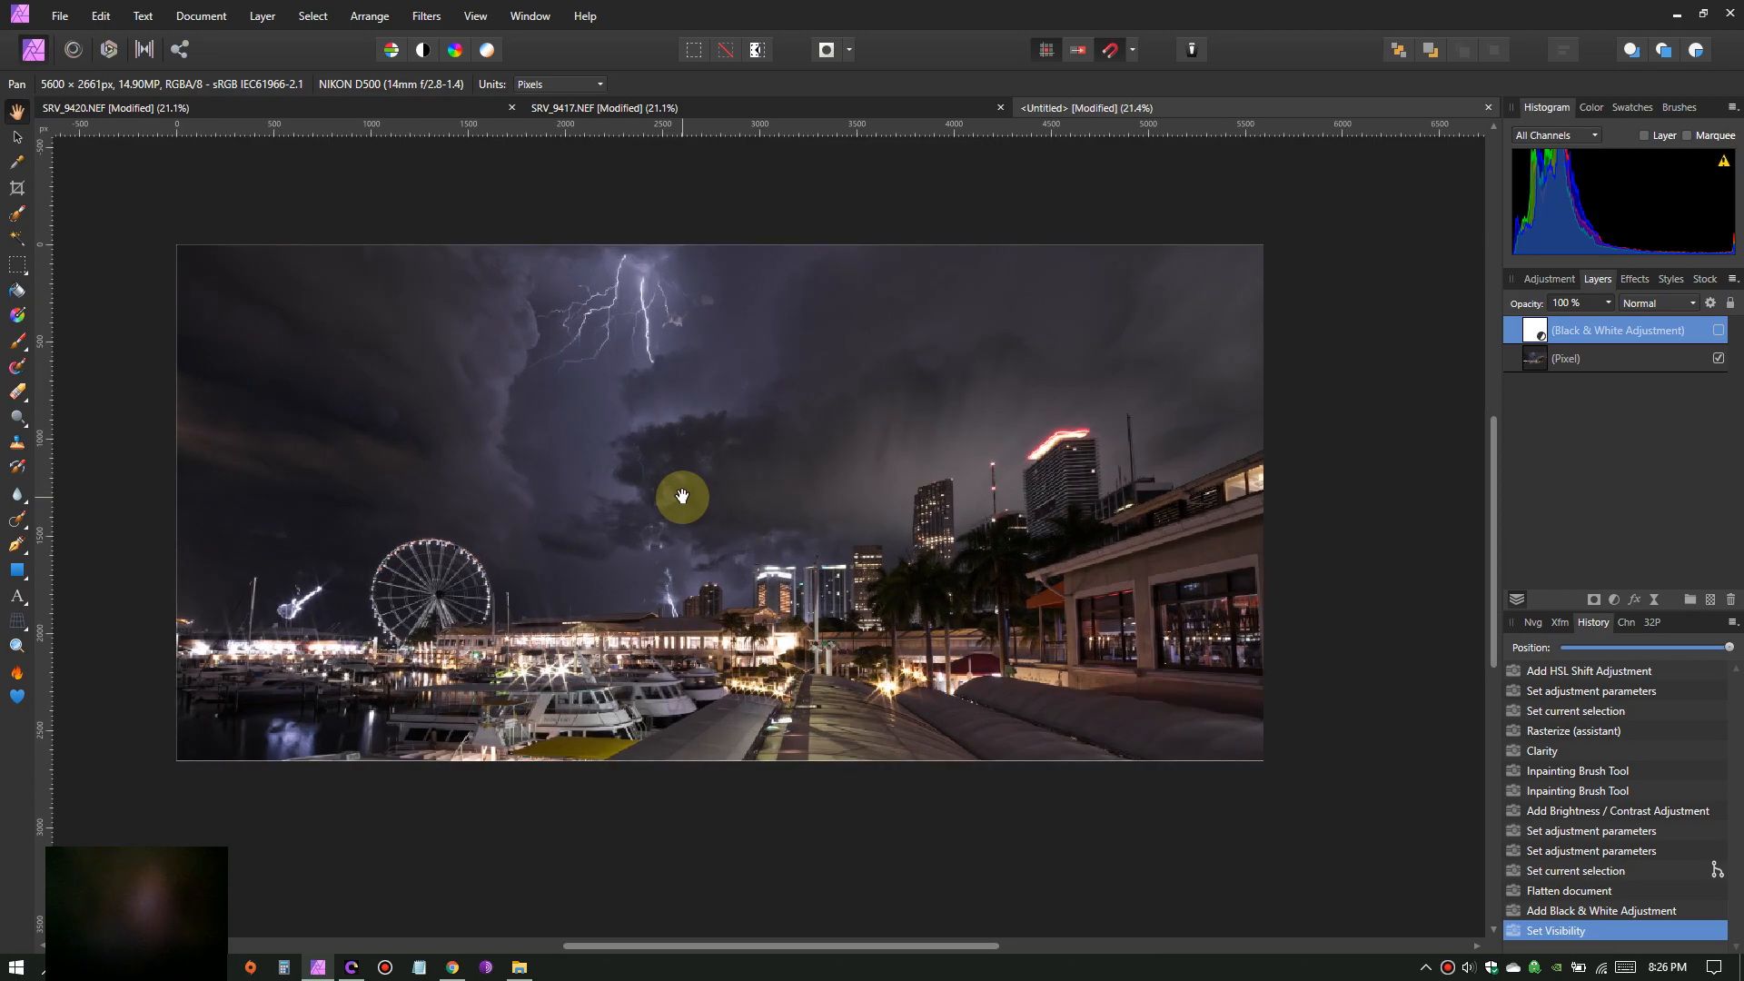
scroll(727, 467, up, 1)
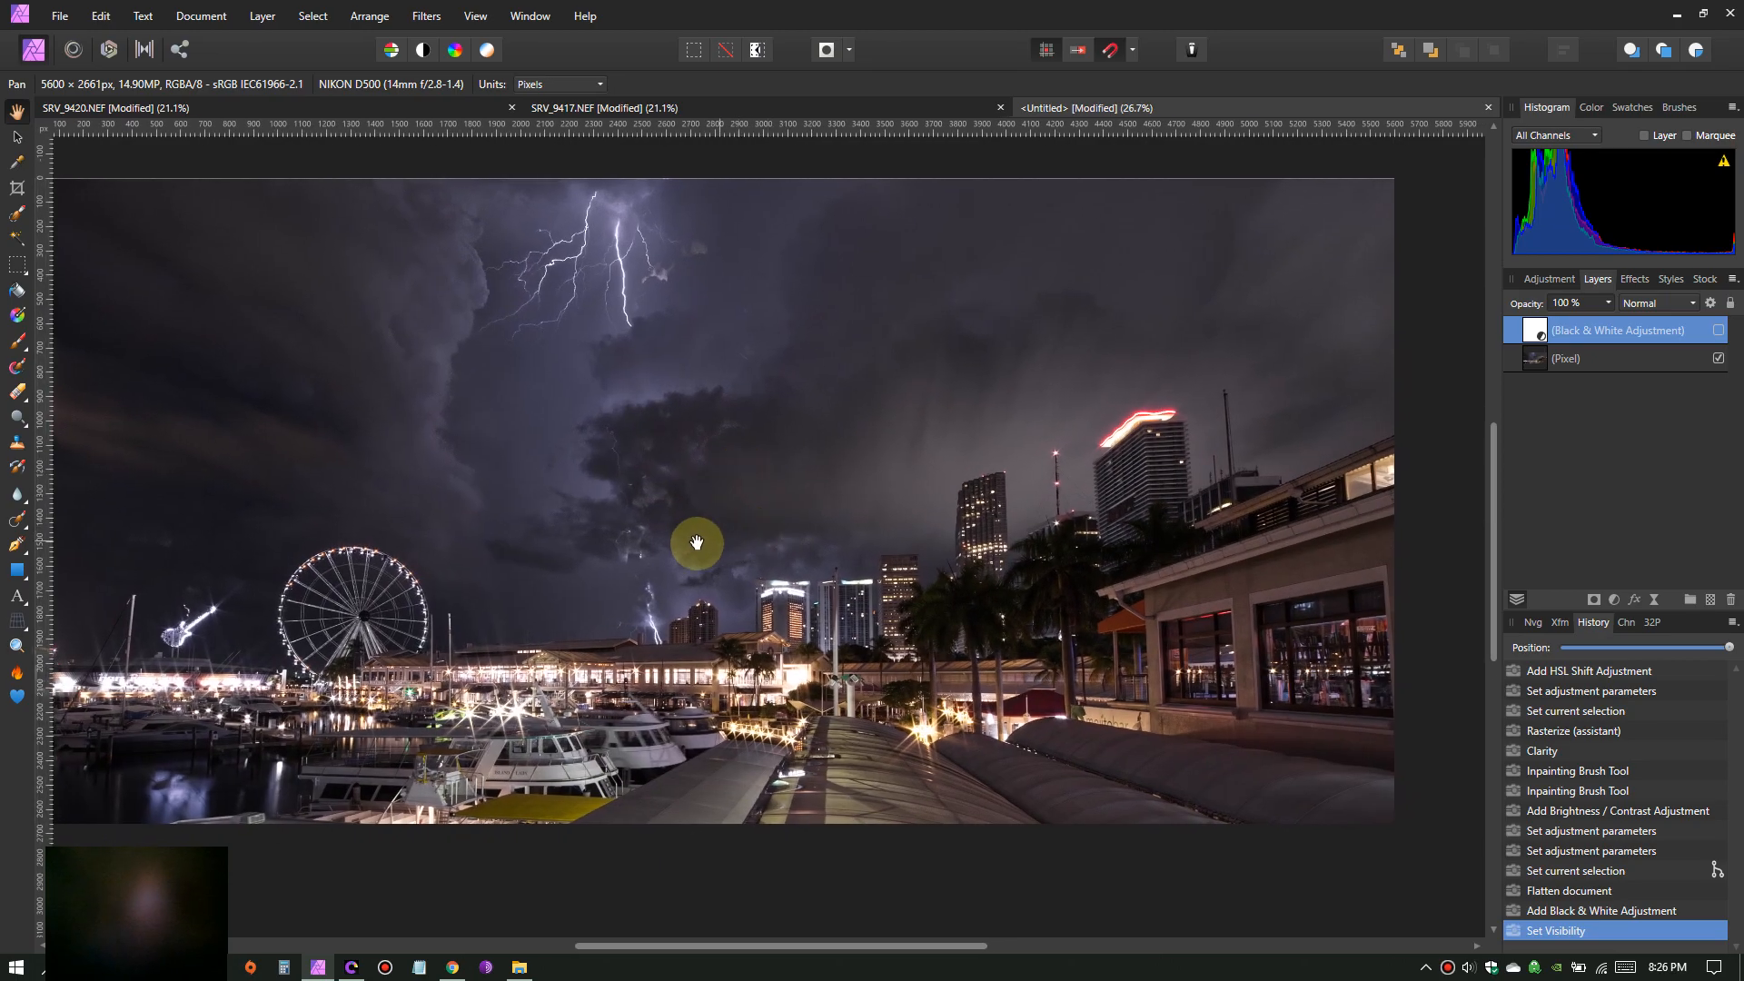
scroll(672, 511, down, 1)
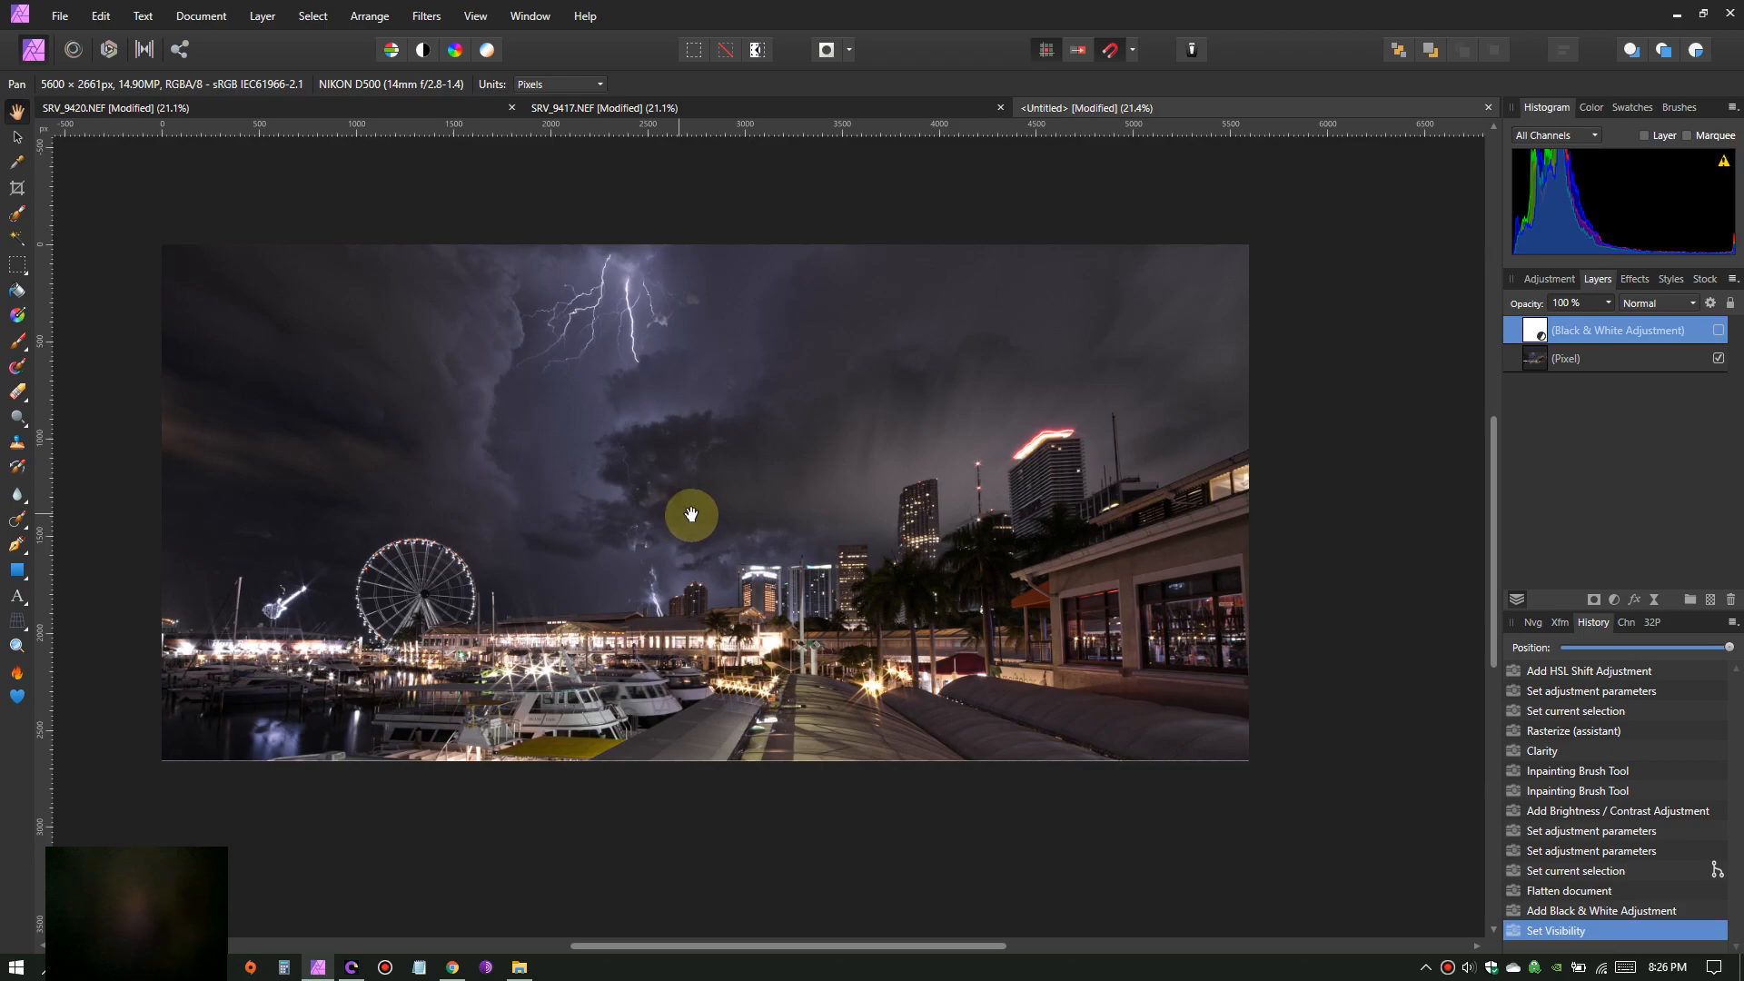
drag(724, 490, 808, 530)
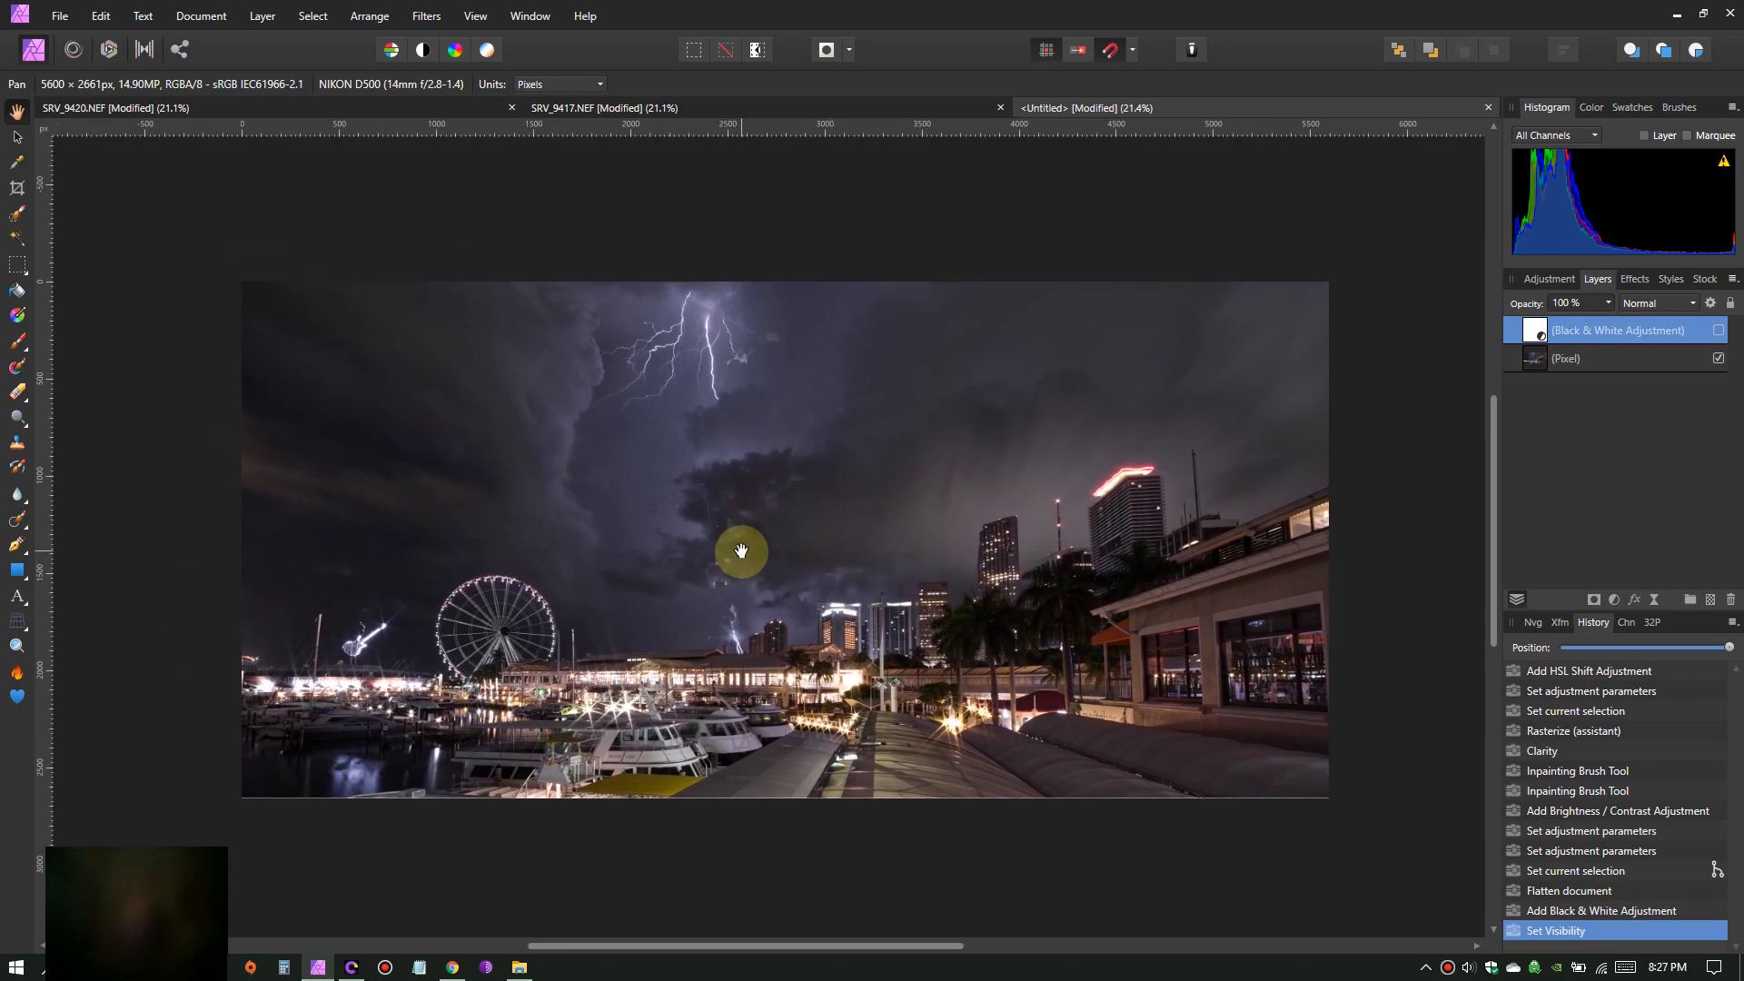
scroll(741, 551, up, 1)
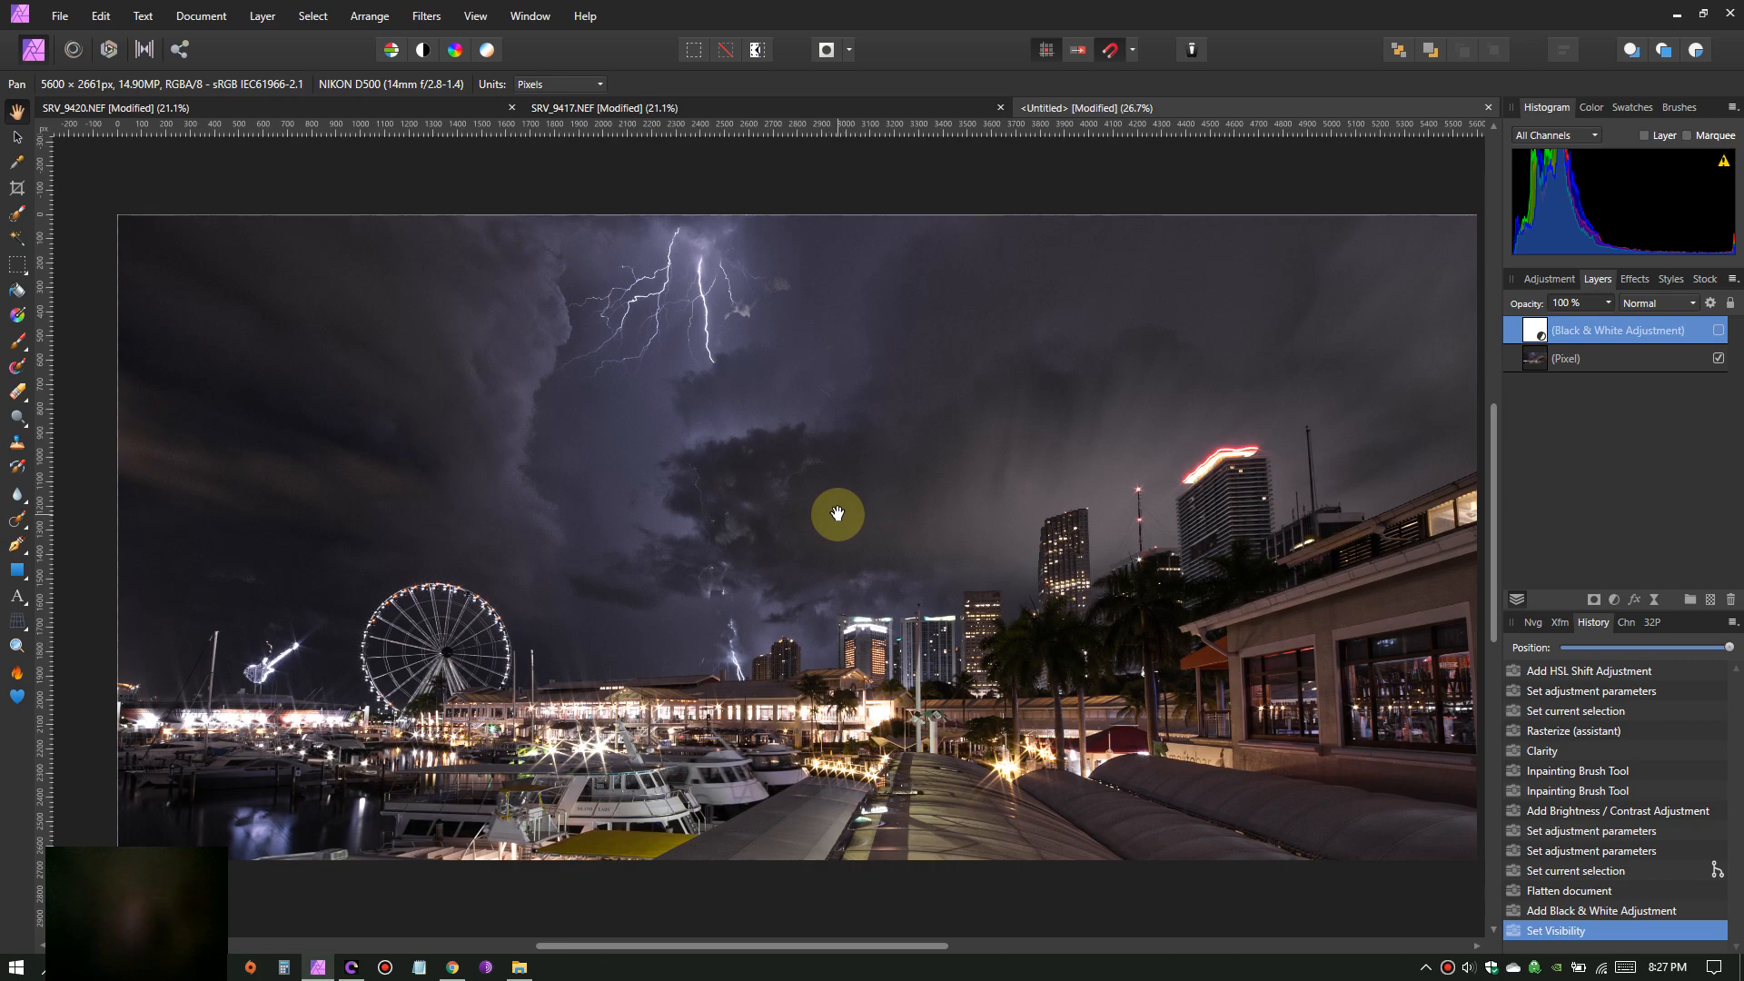
scroll(836, 513, down, 1)
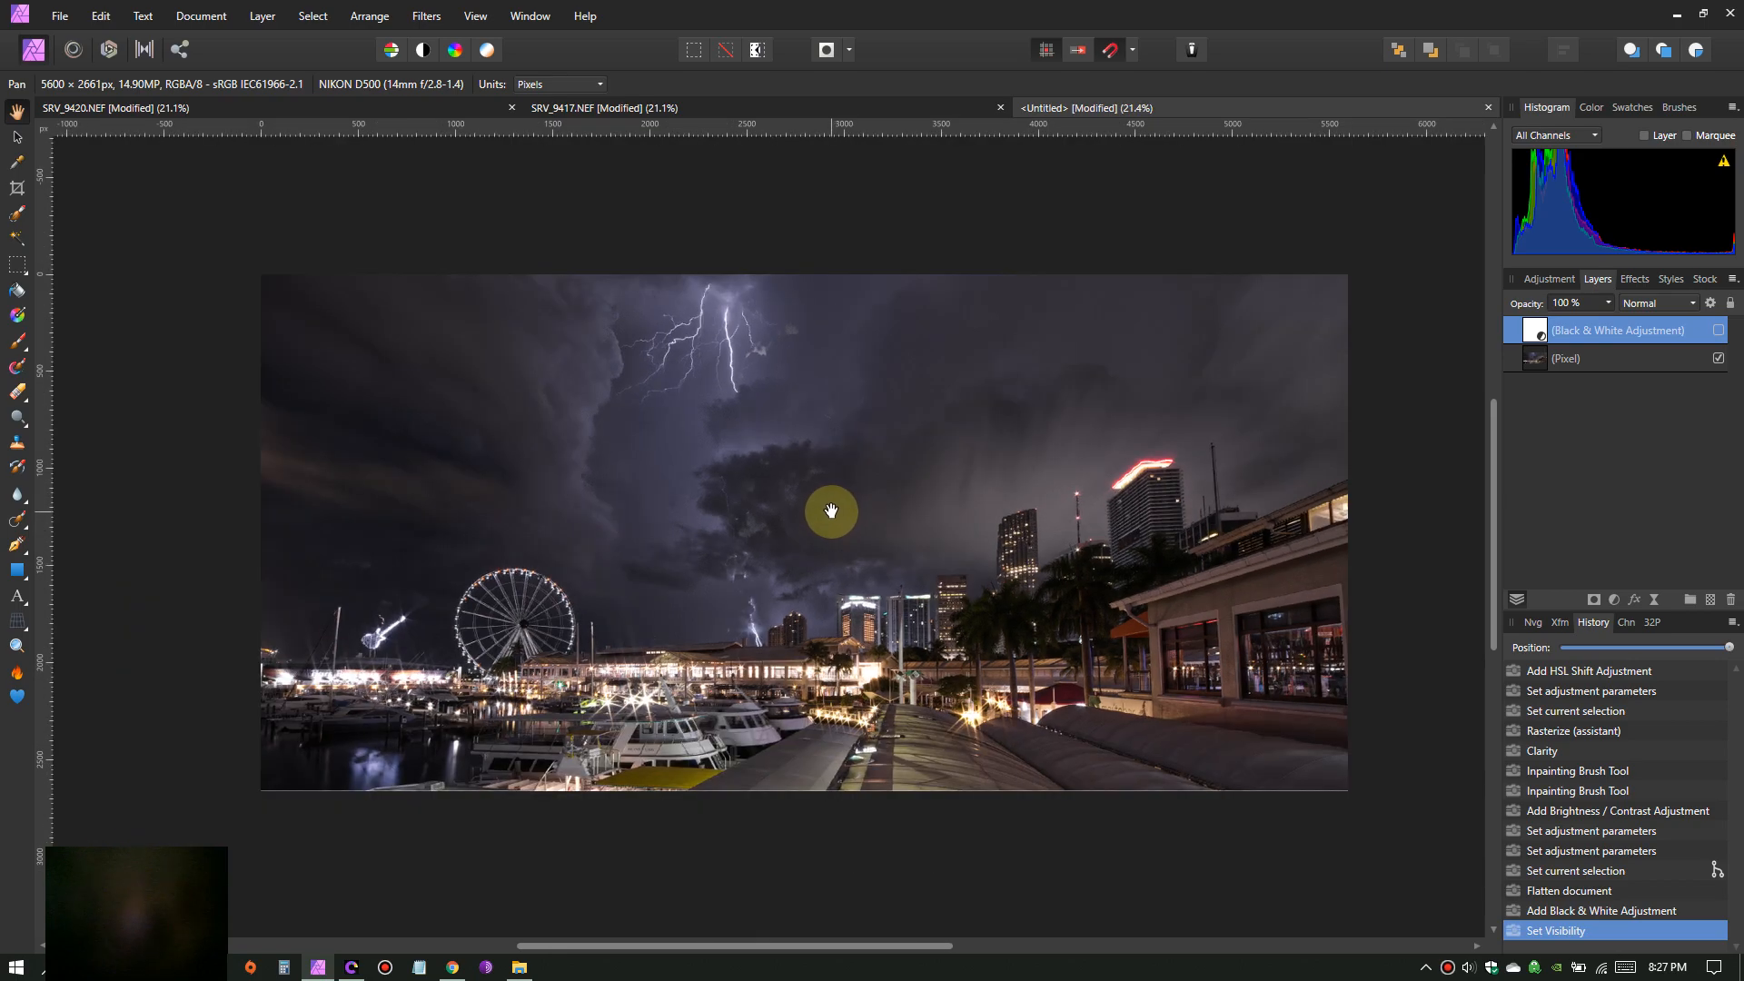
scroll(828, 507, up, 1)
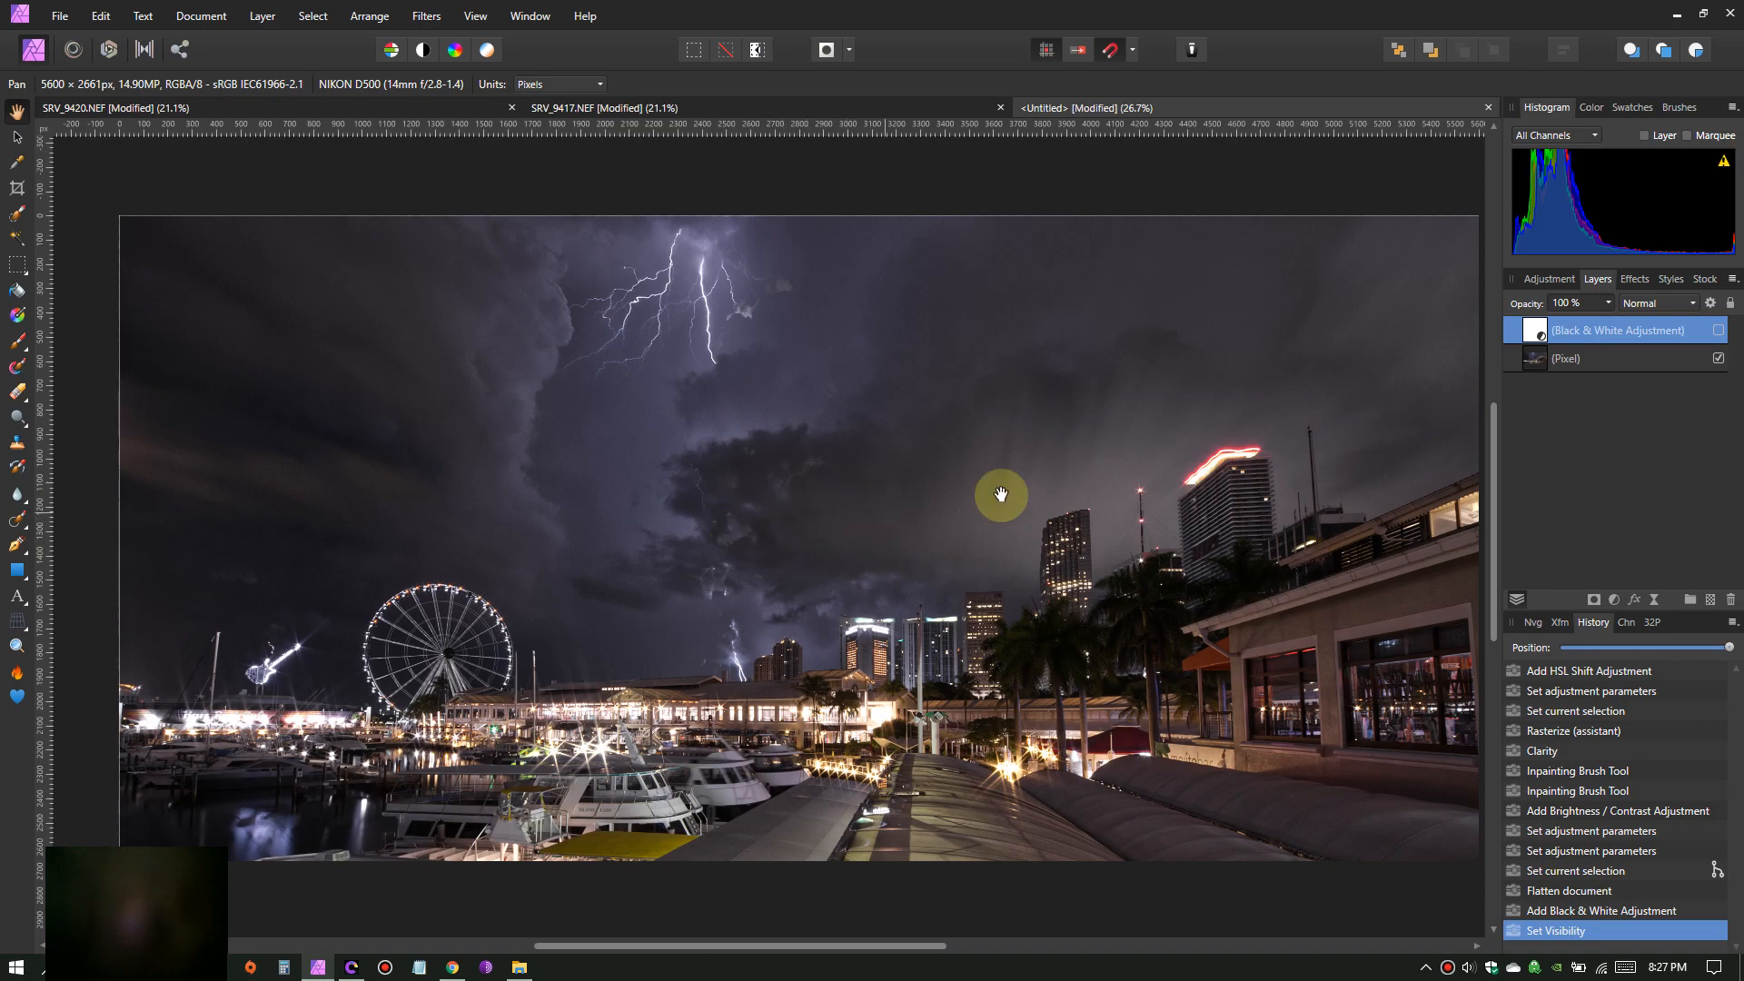
Select the Pixel layer, flatten the document, and zoom out to see the whole panorama.
click(1537, 368)
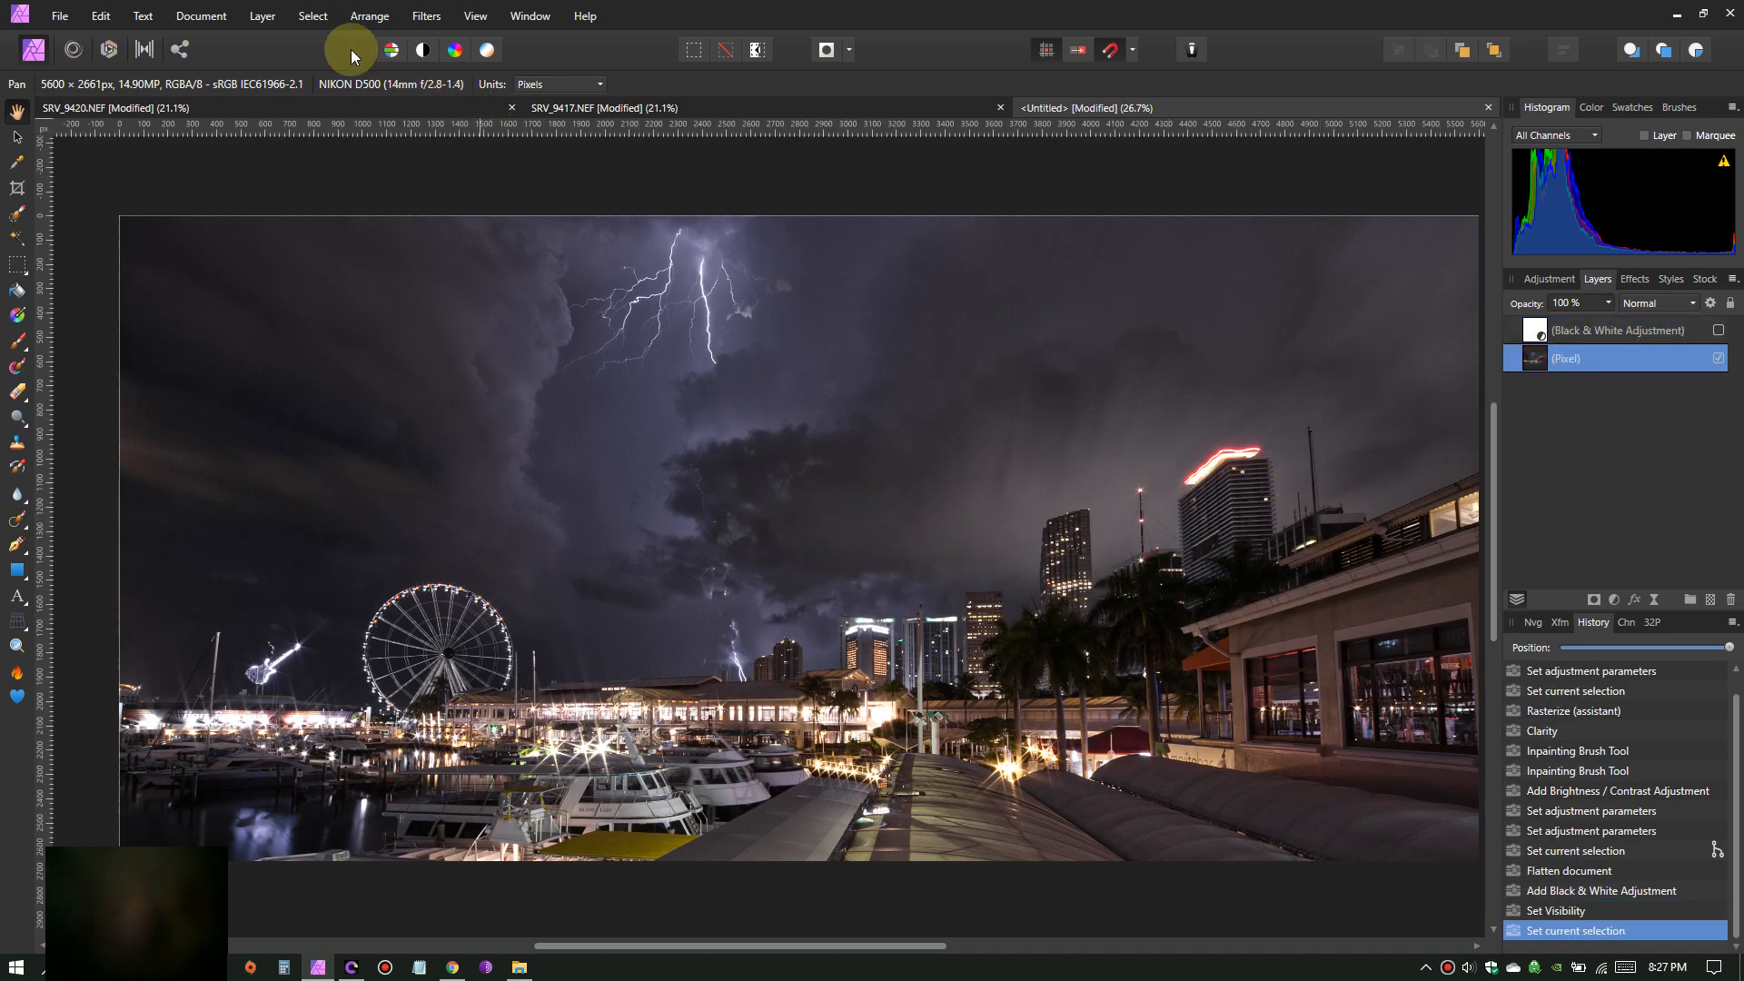
click(202, 16)
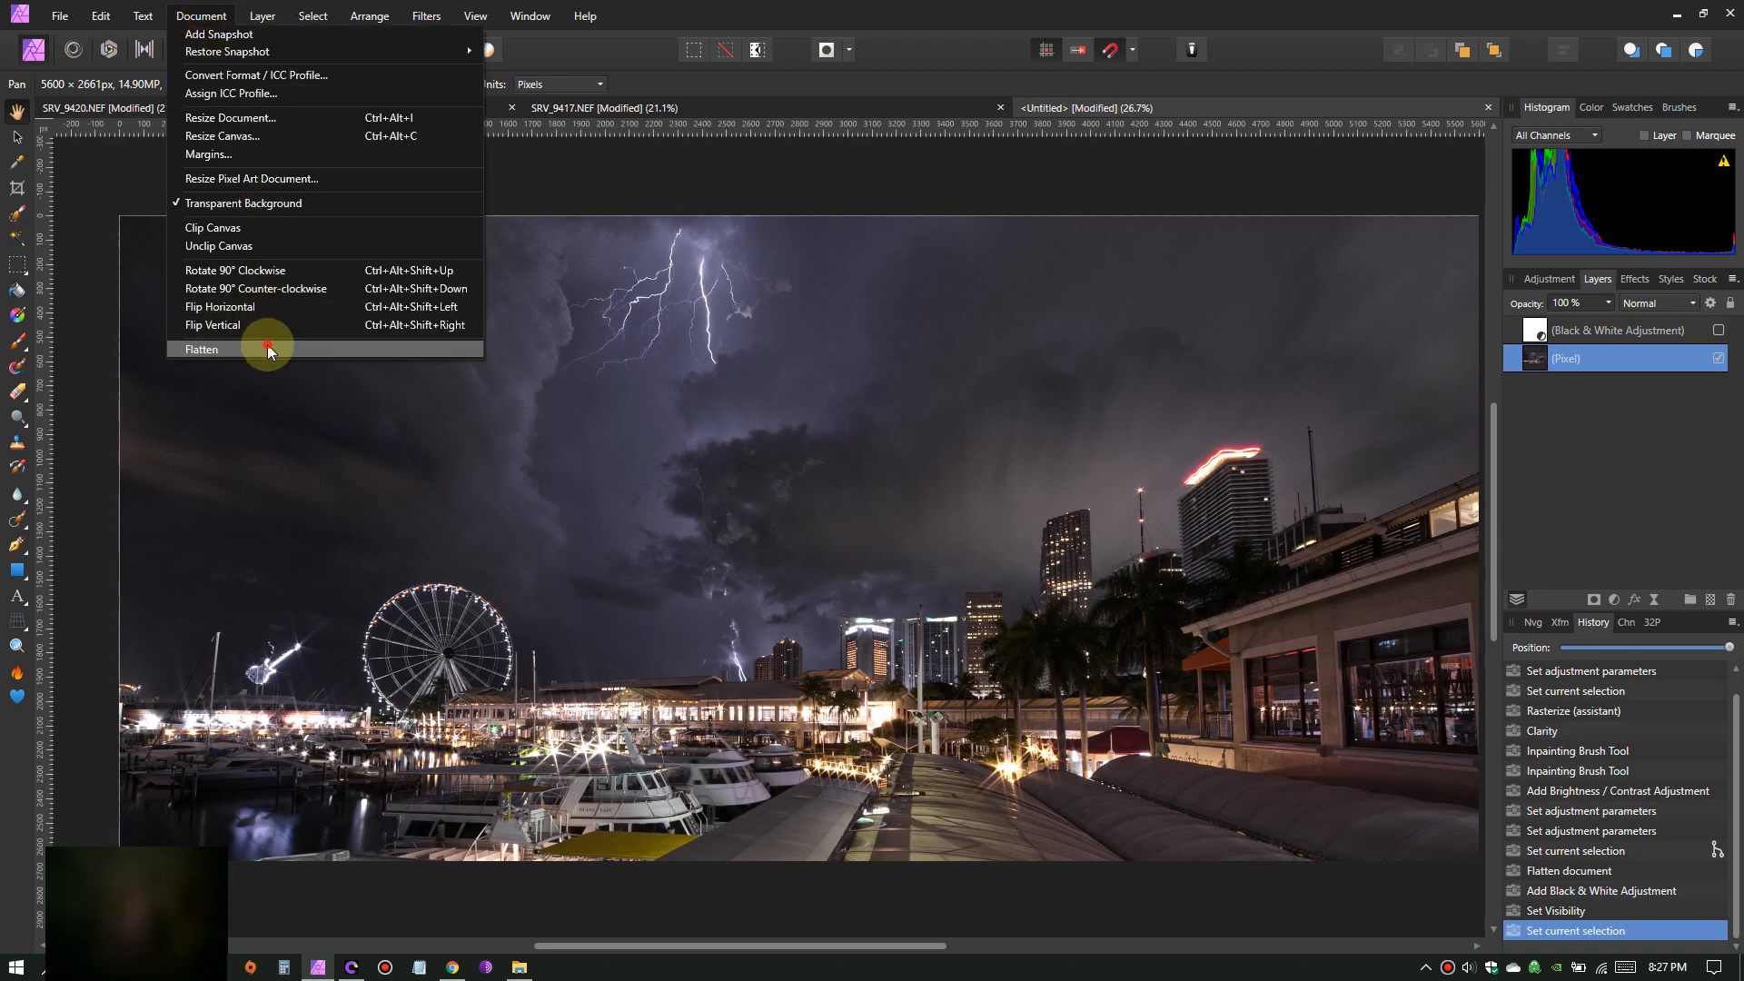
click(270, 349)
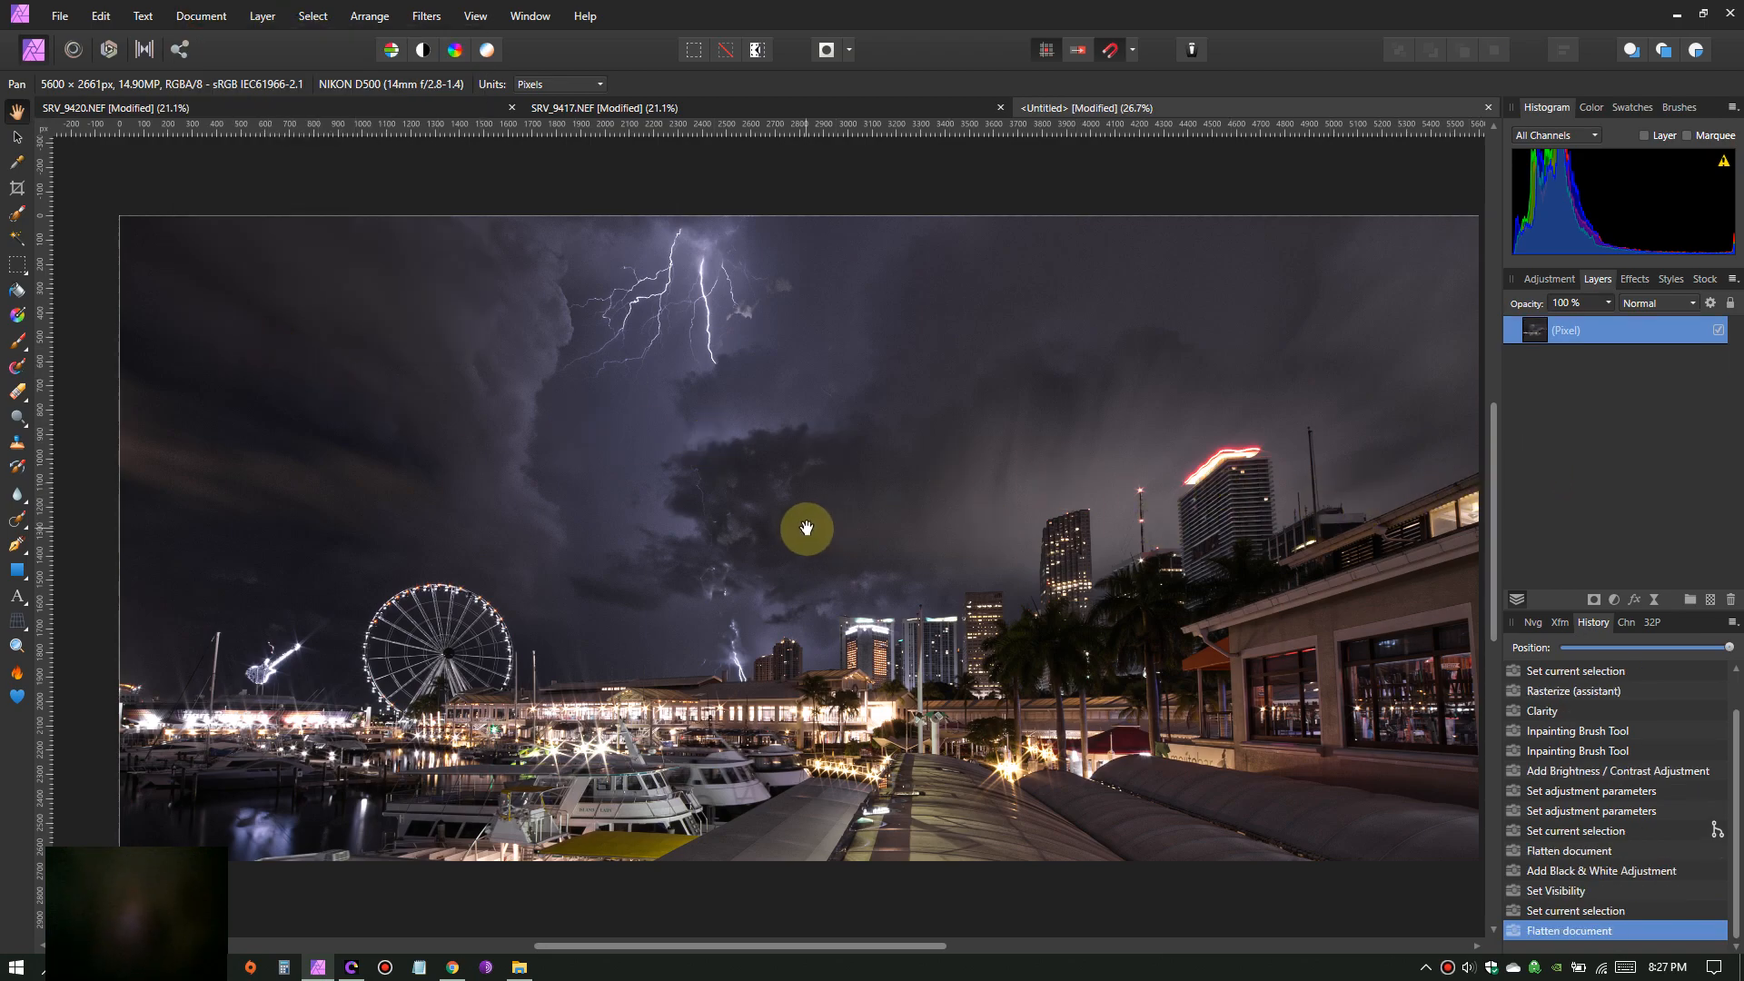
scroll(802, 522, down, 2)
drag(798, 522, 772, 537)
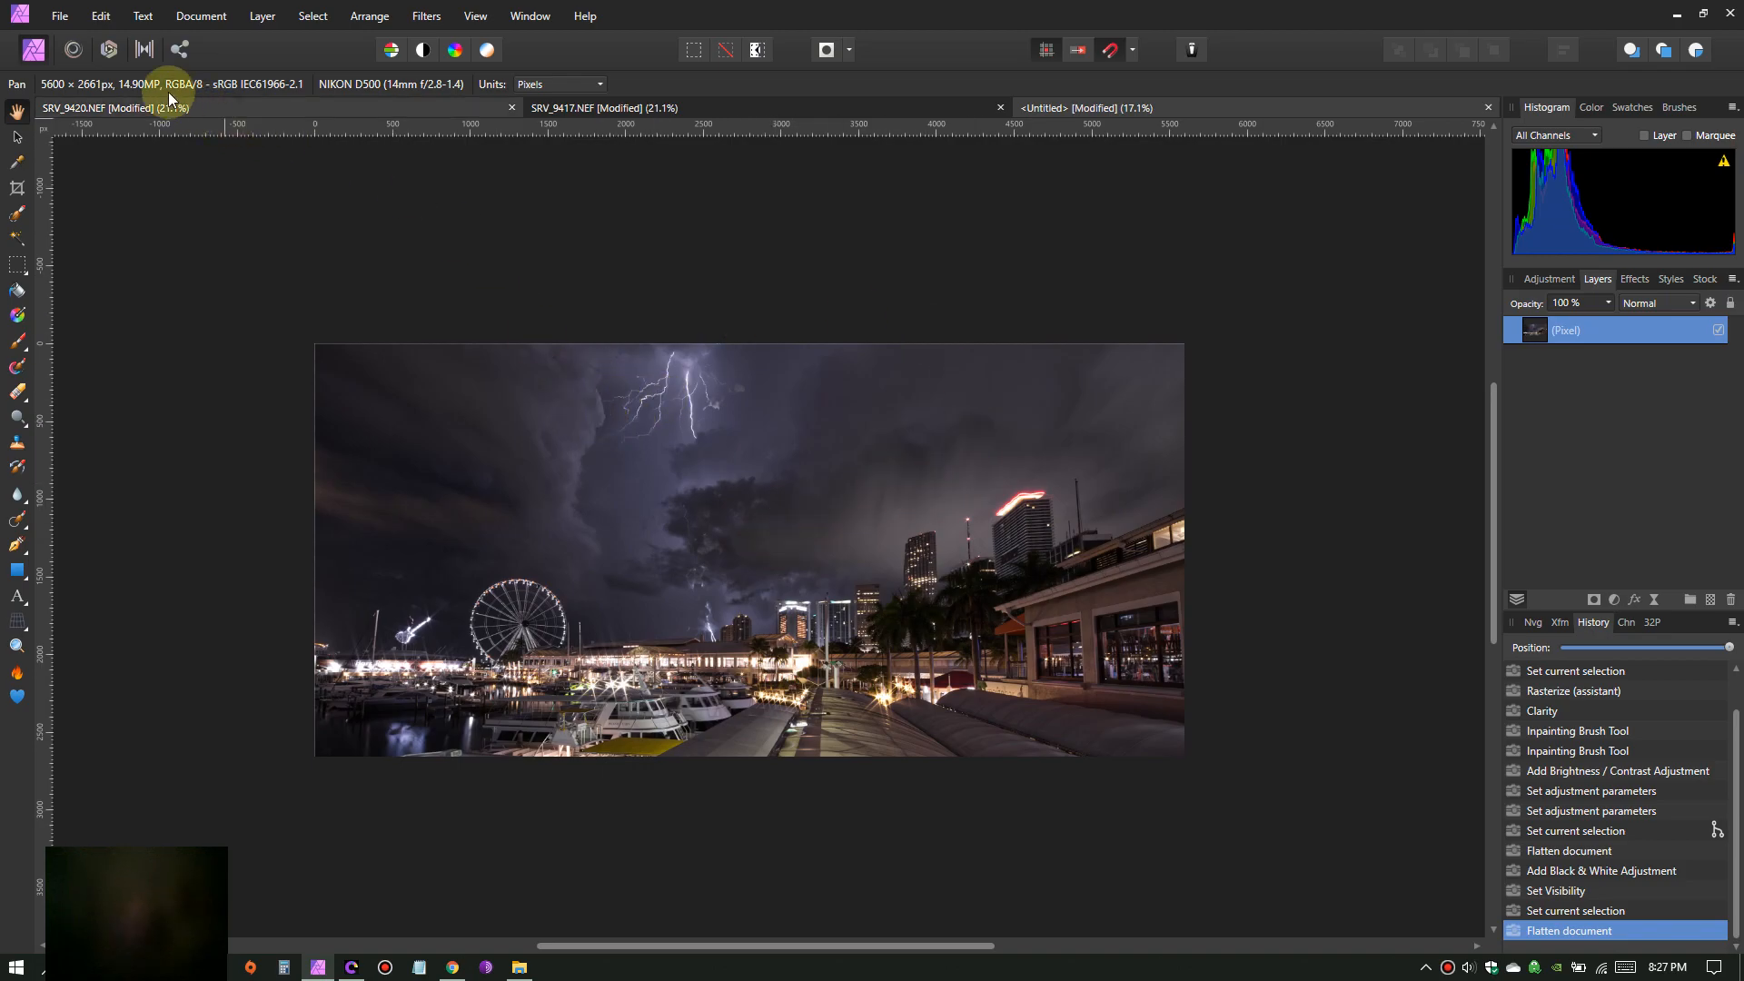
Export the panorama as a best-quality 5600 × 2661 JPEG named Untitled1 in lightningJPEG.
click(59, 15)
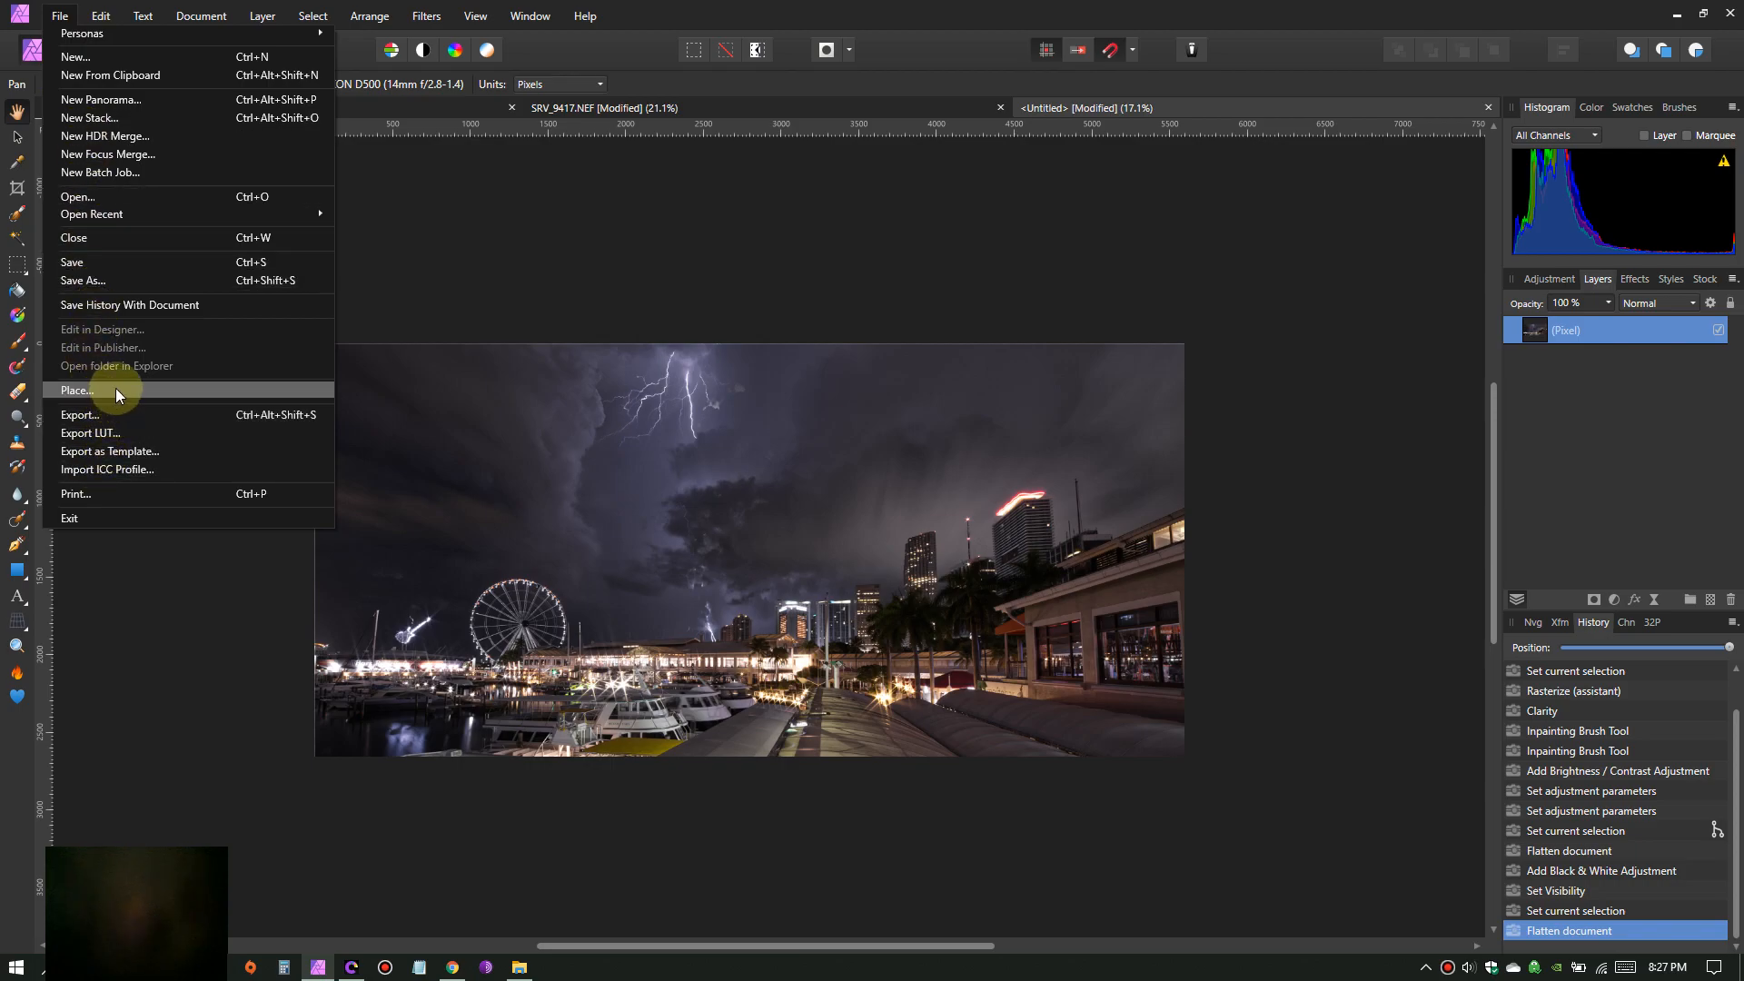
click(123, 415)
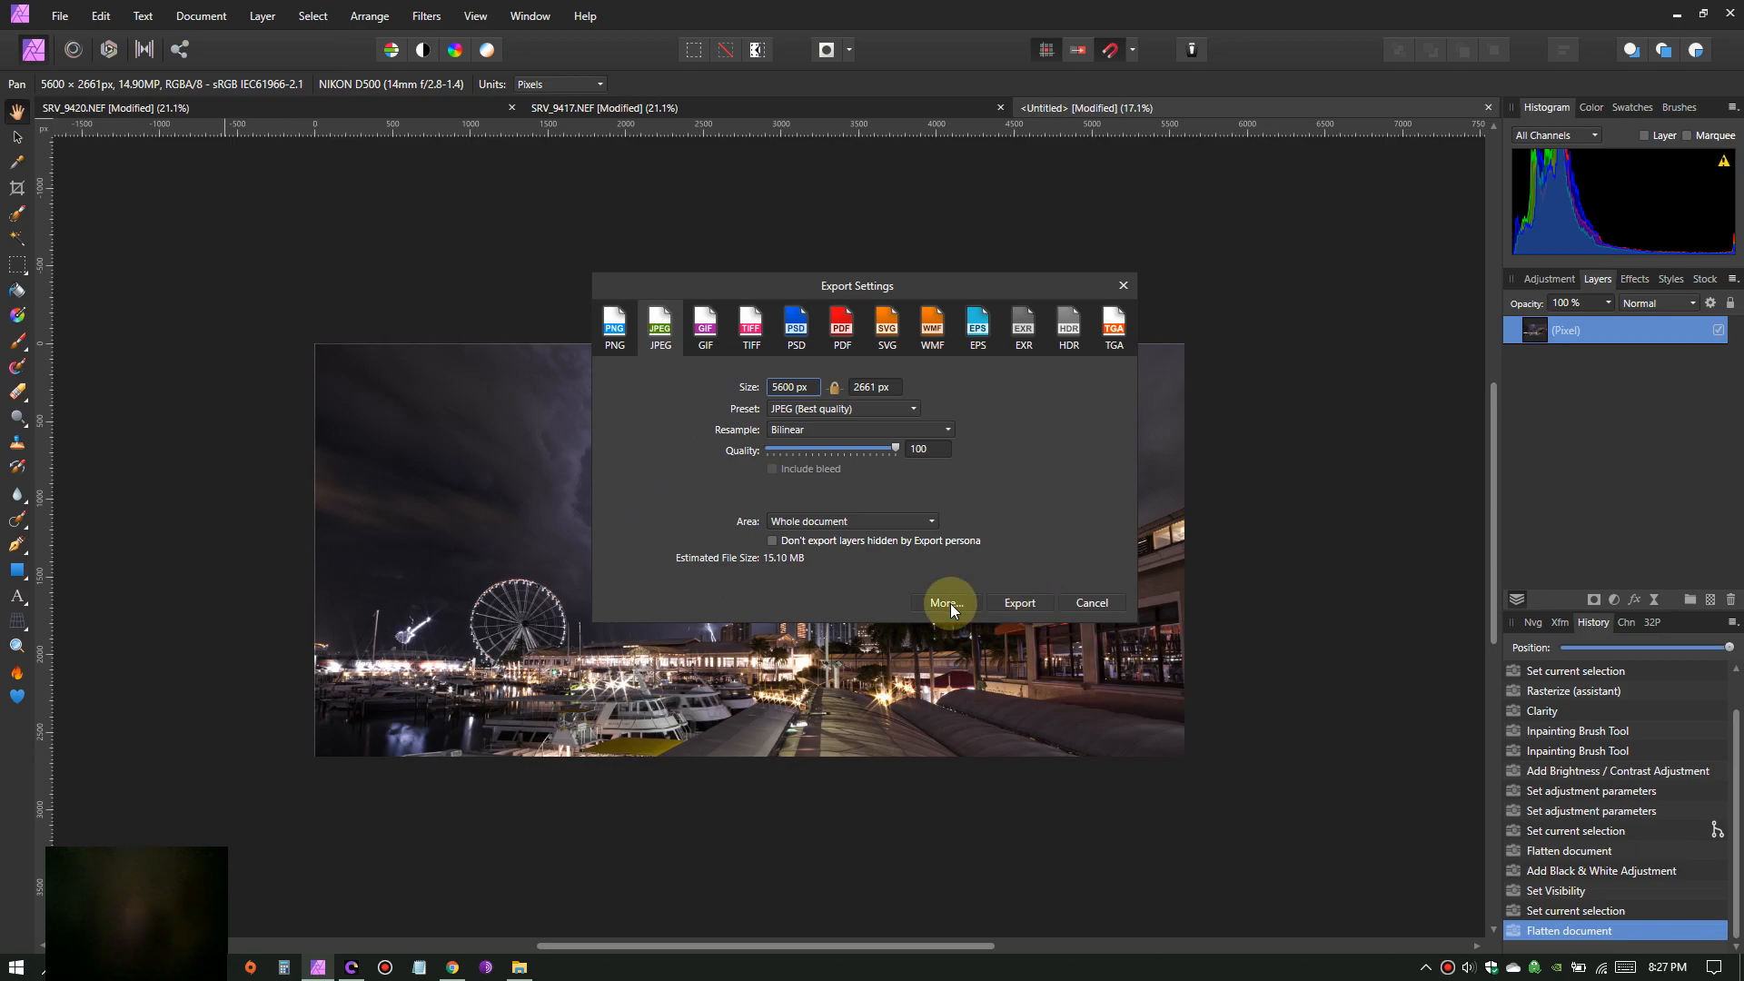
click(1032, 605)
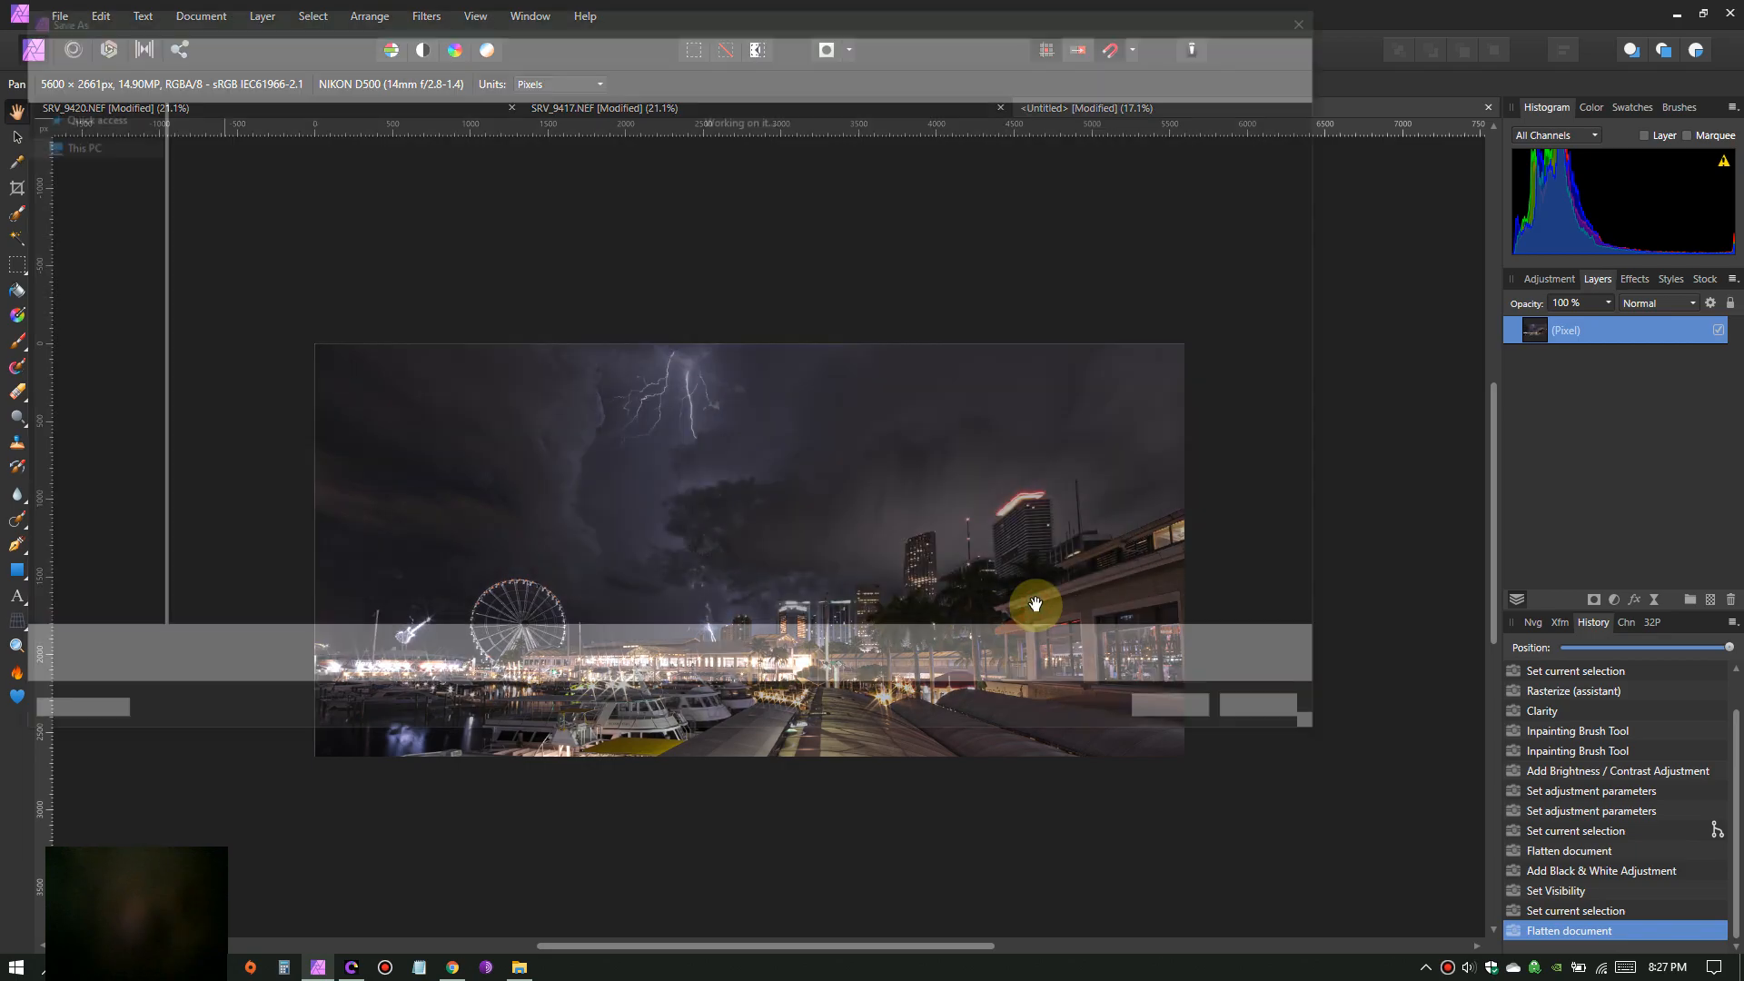
click(214, 655)
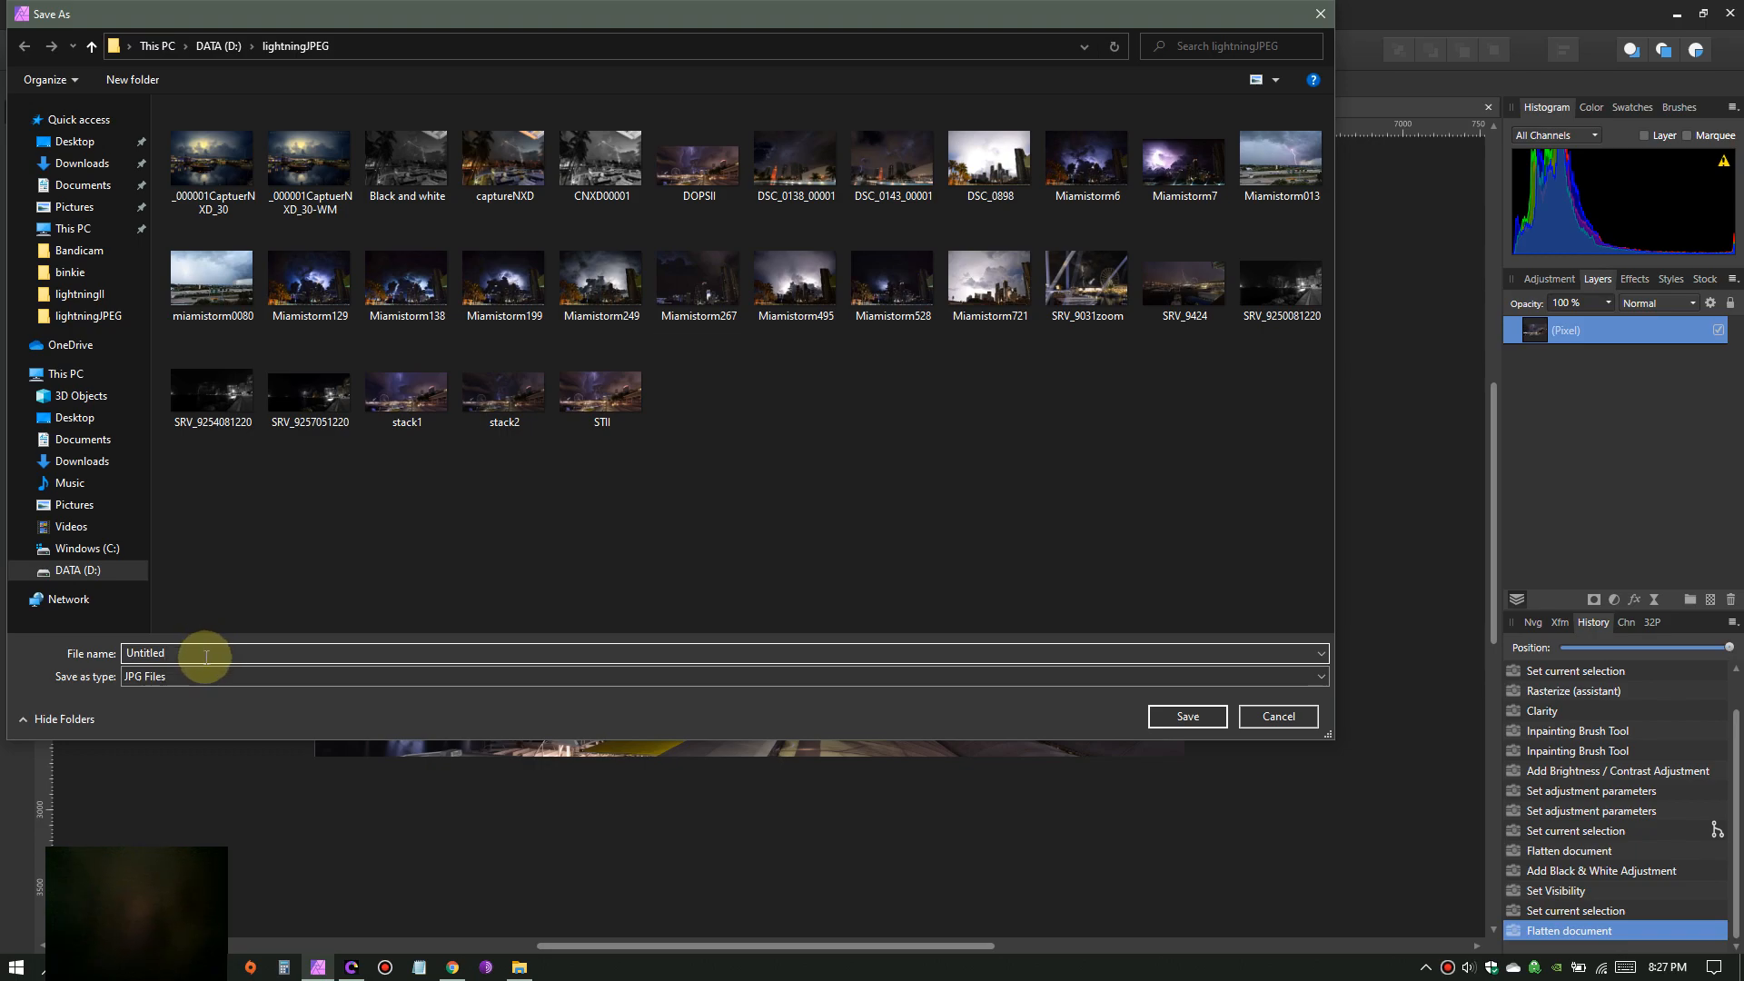
text(1)
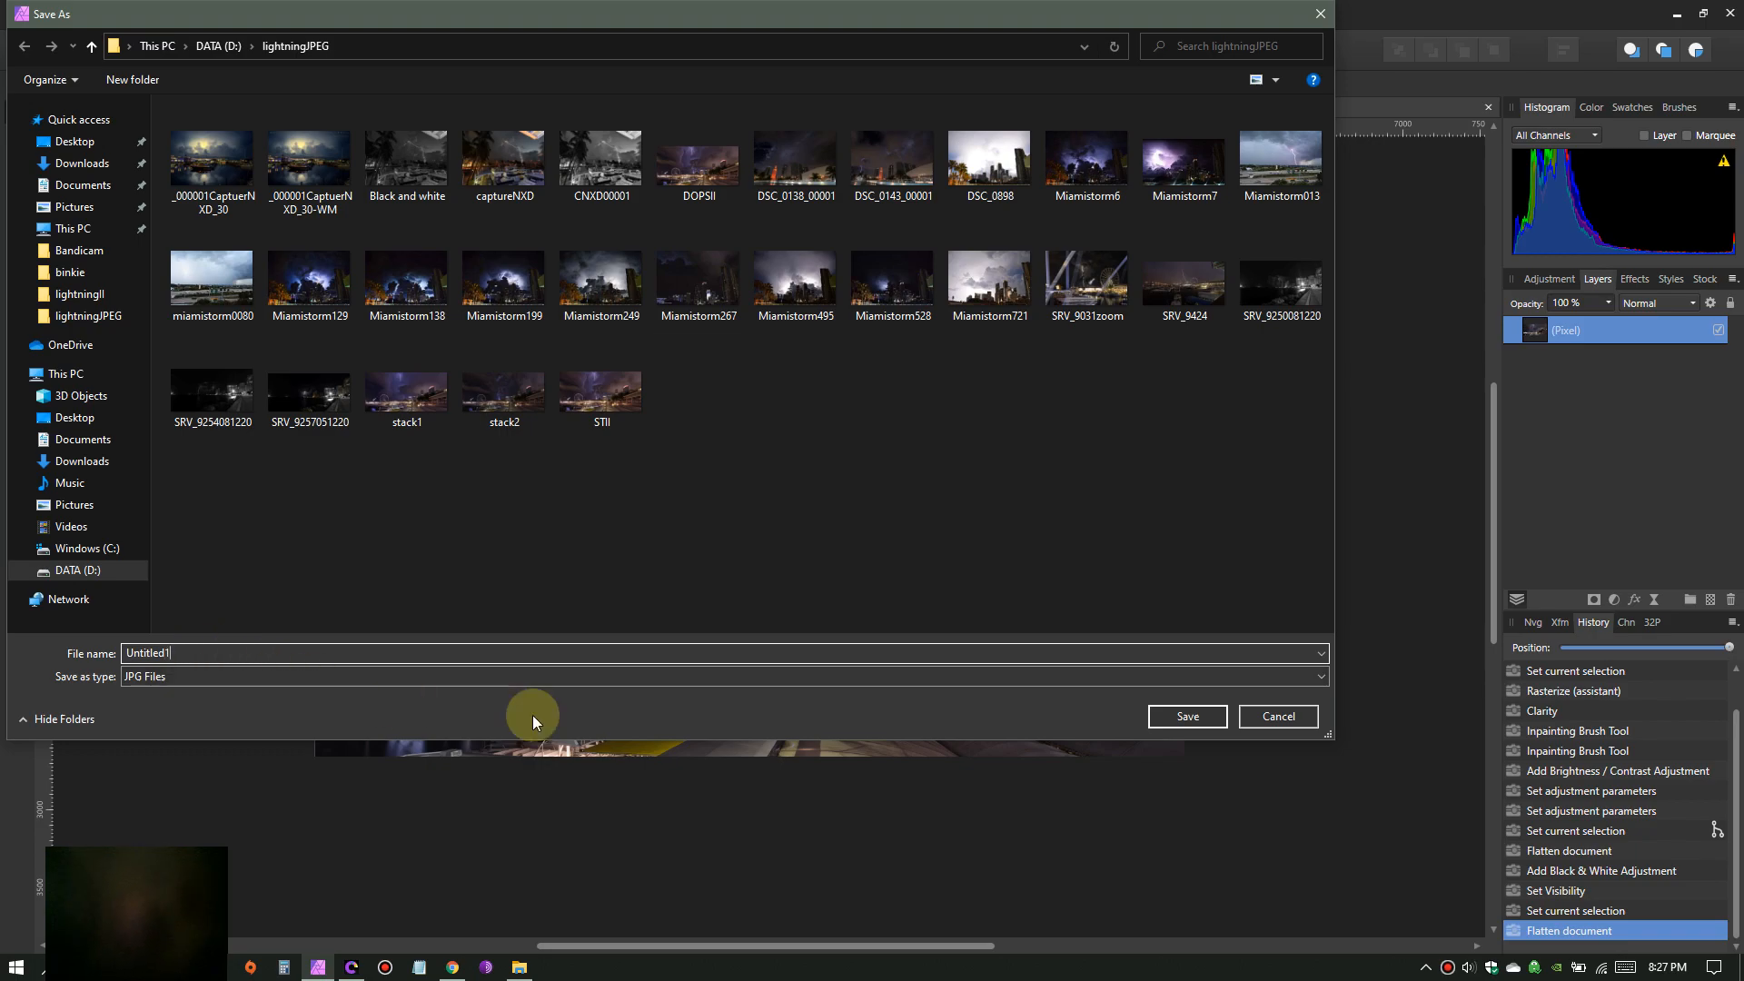
click(1187, 716)
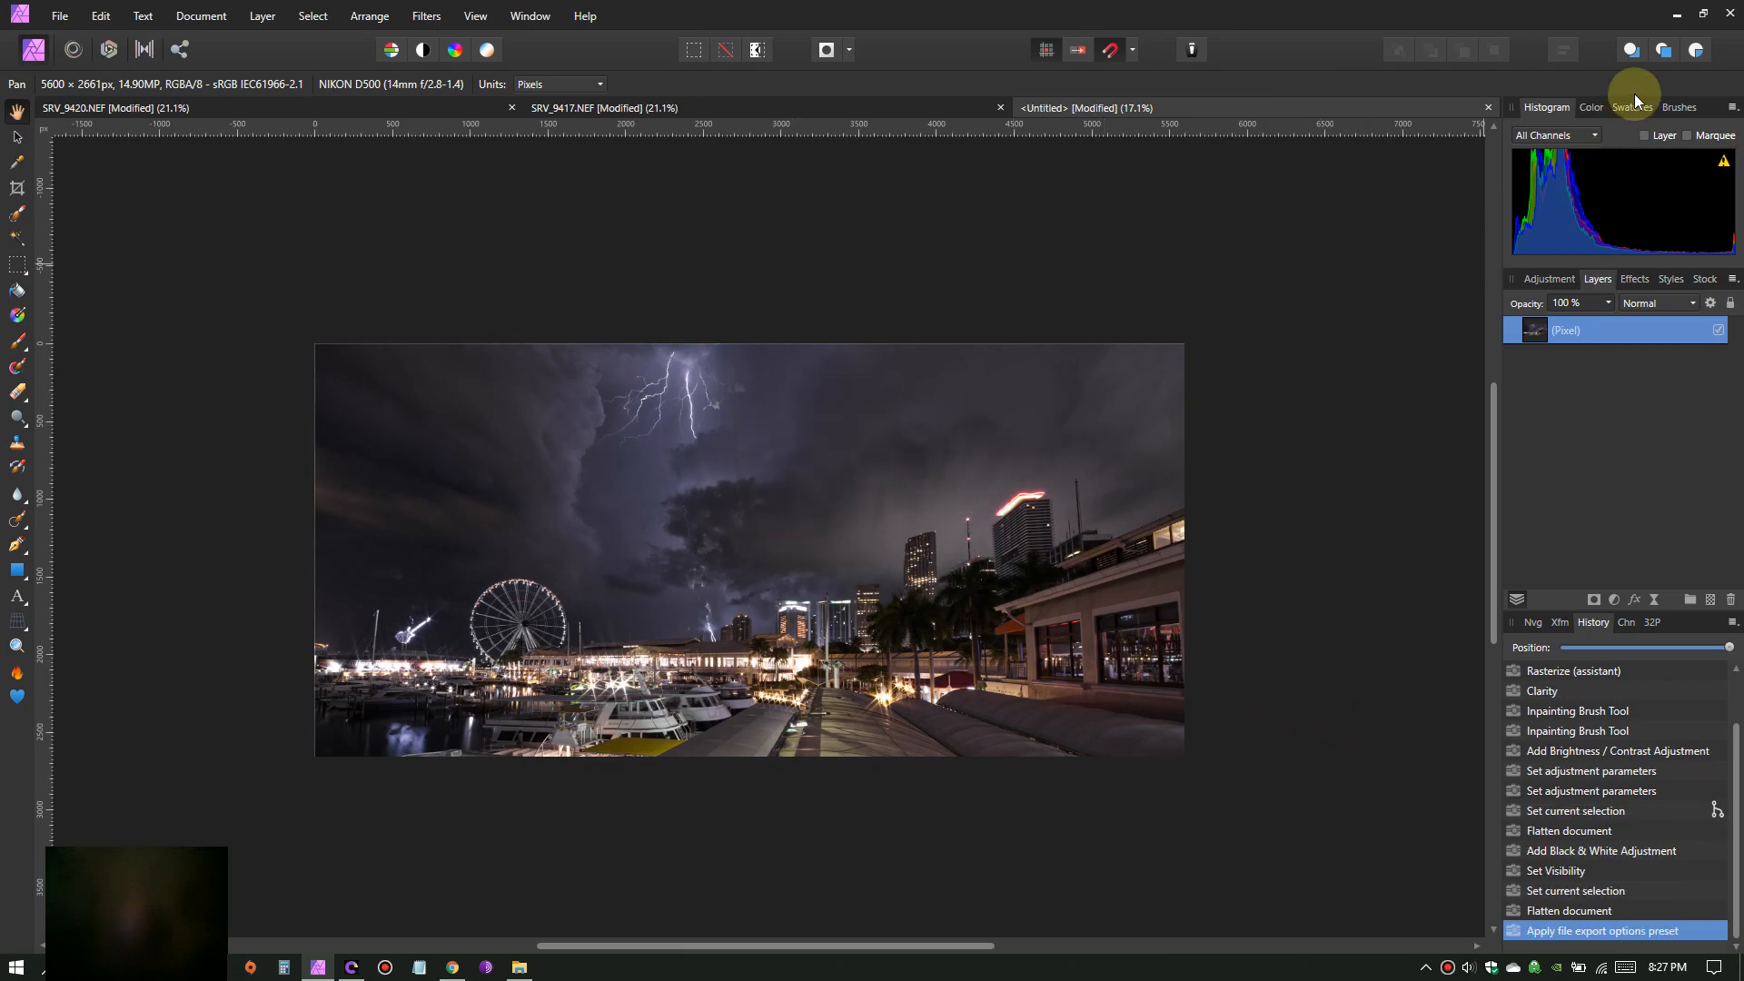
Restore down and then minimize the Affinity Photo window to reveal the desktop.
click(1703, 14)
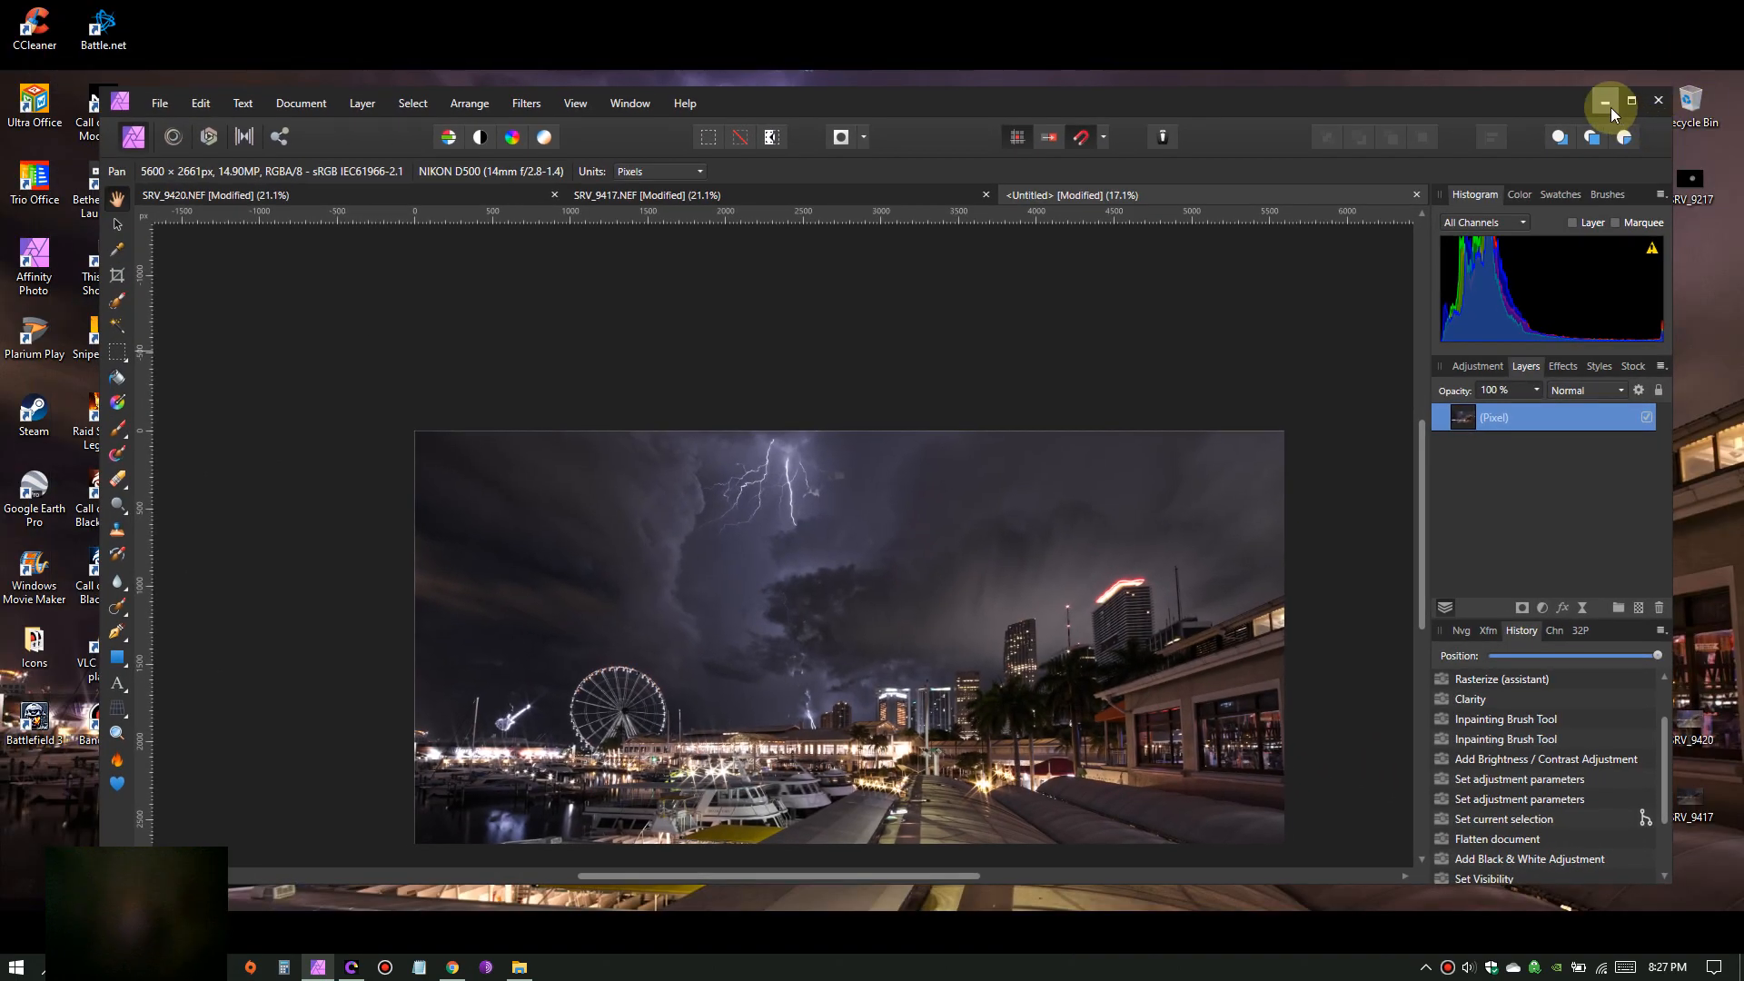
click(1602, 101)
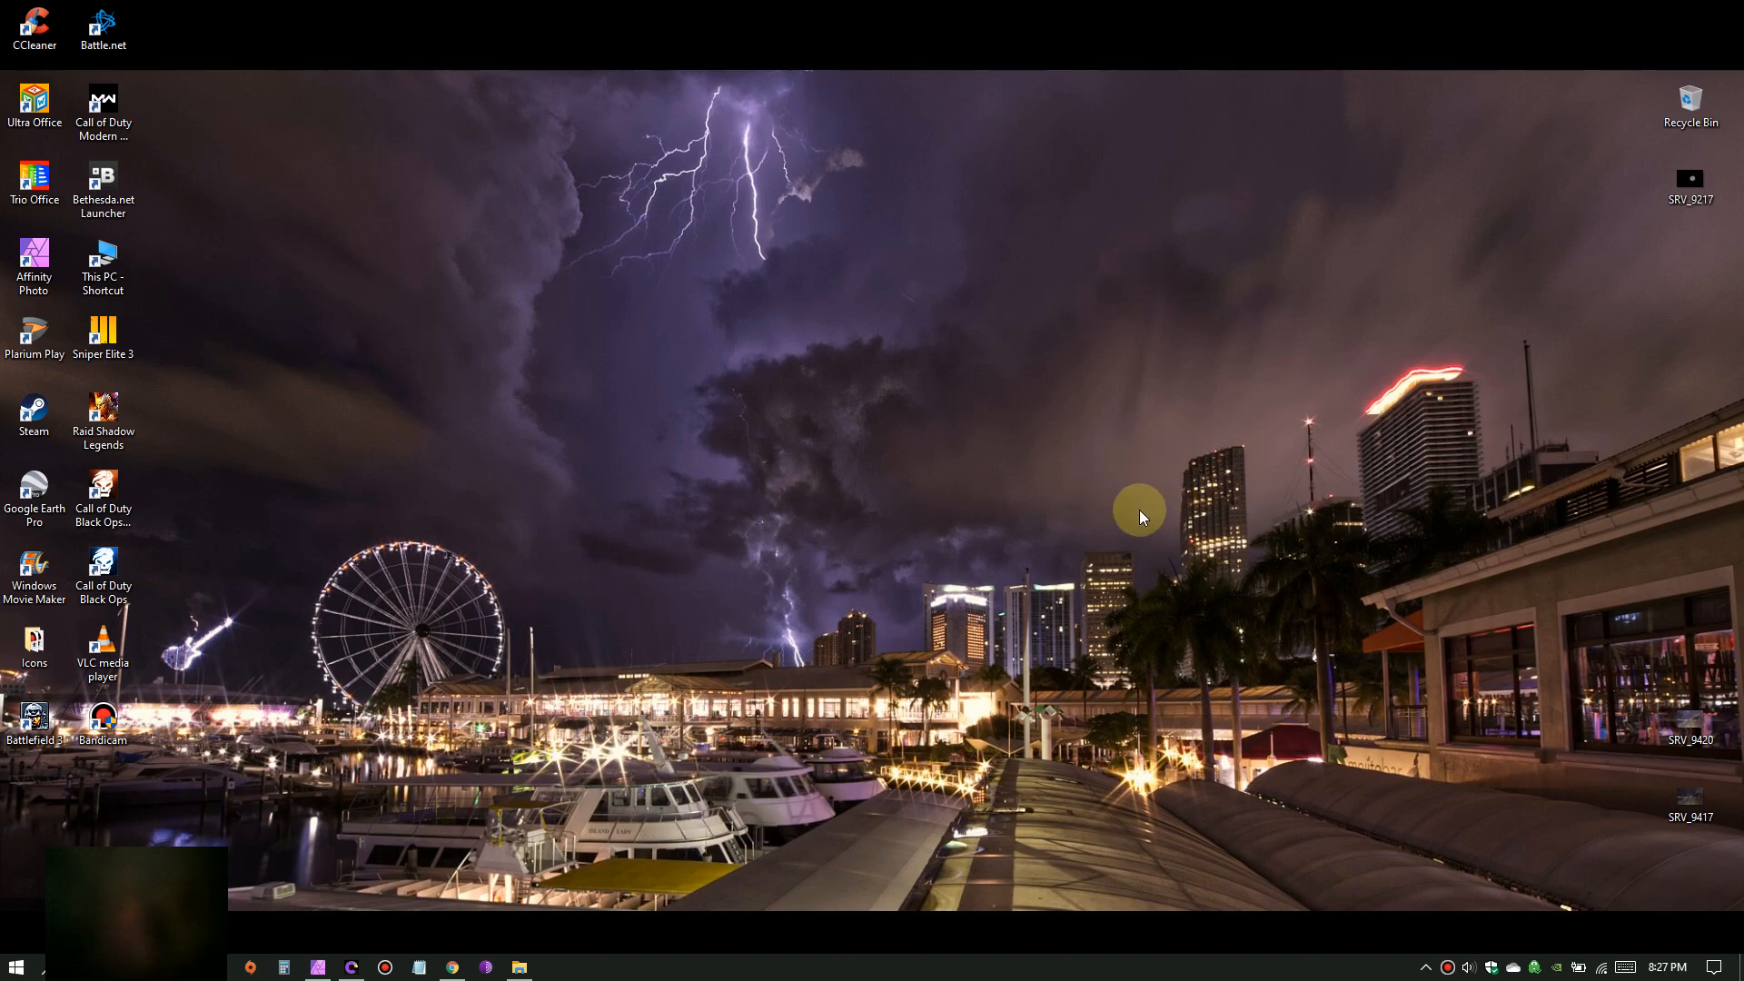
Set Untitled1 from the lightningJPEG folder as the desktop background.
click(516, 968)
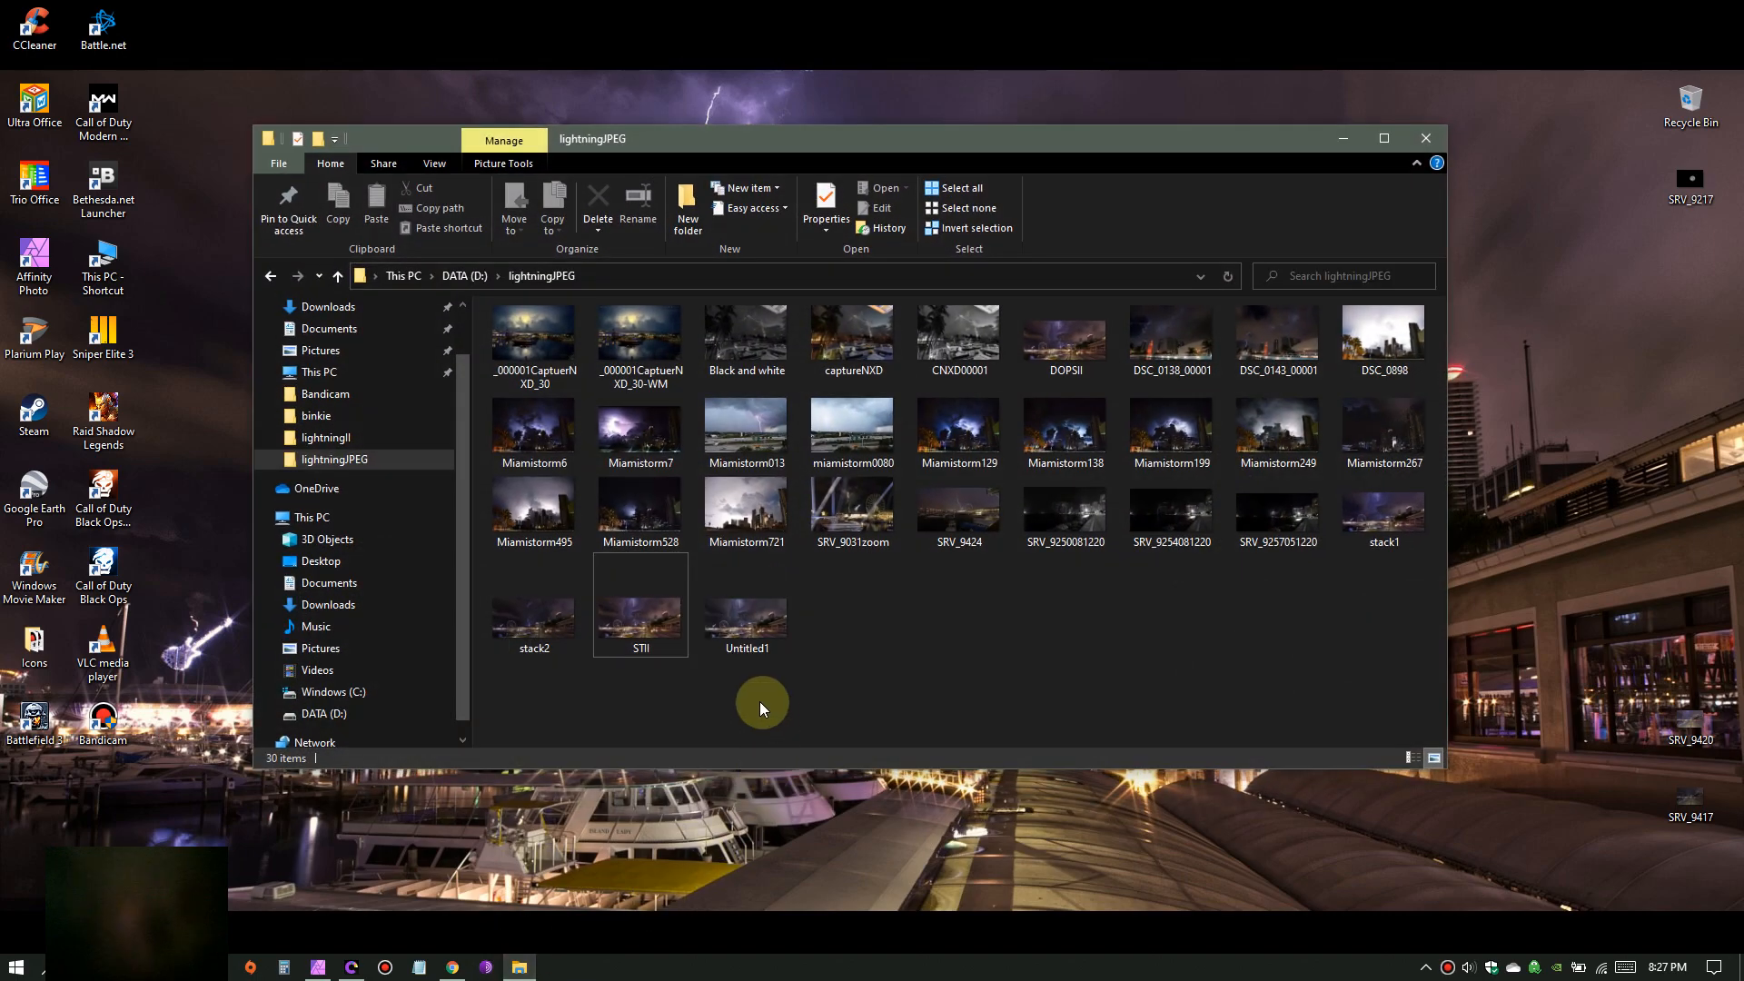
click(759, 626)
right_click(762, 630)
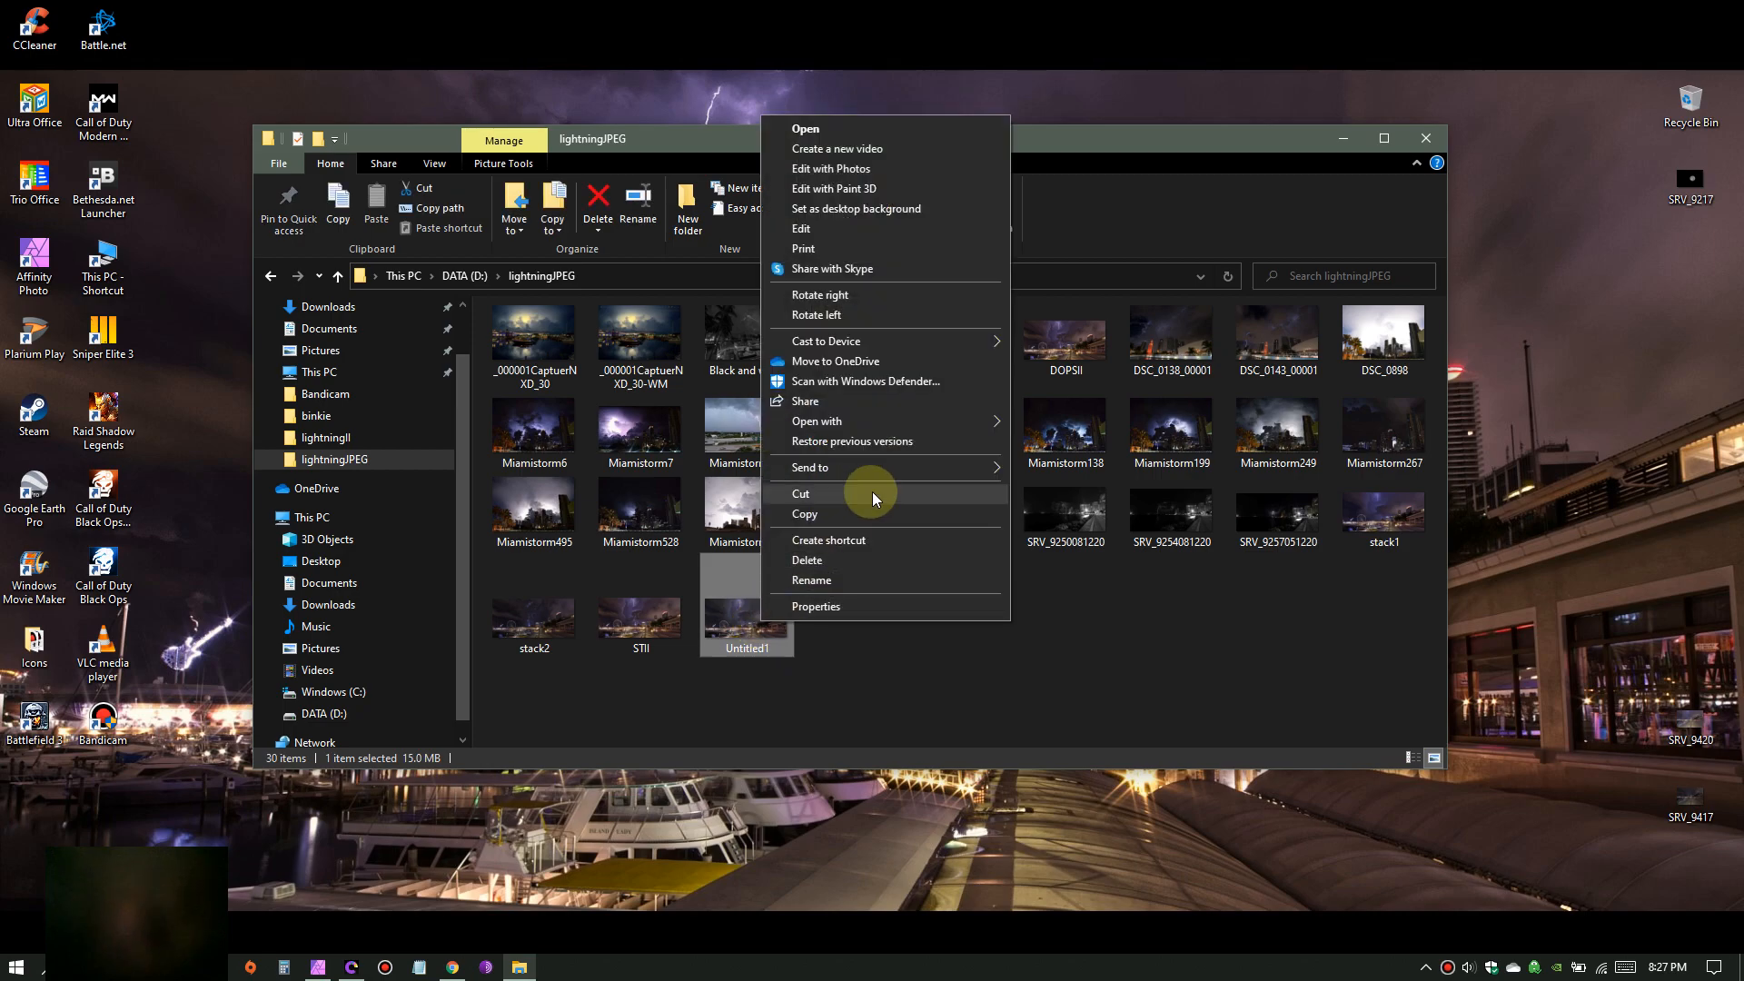
click(898, 207)
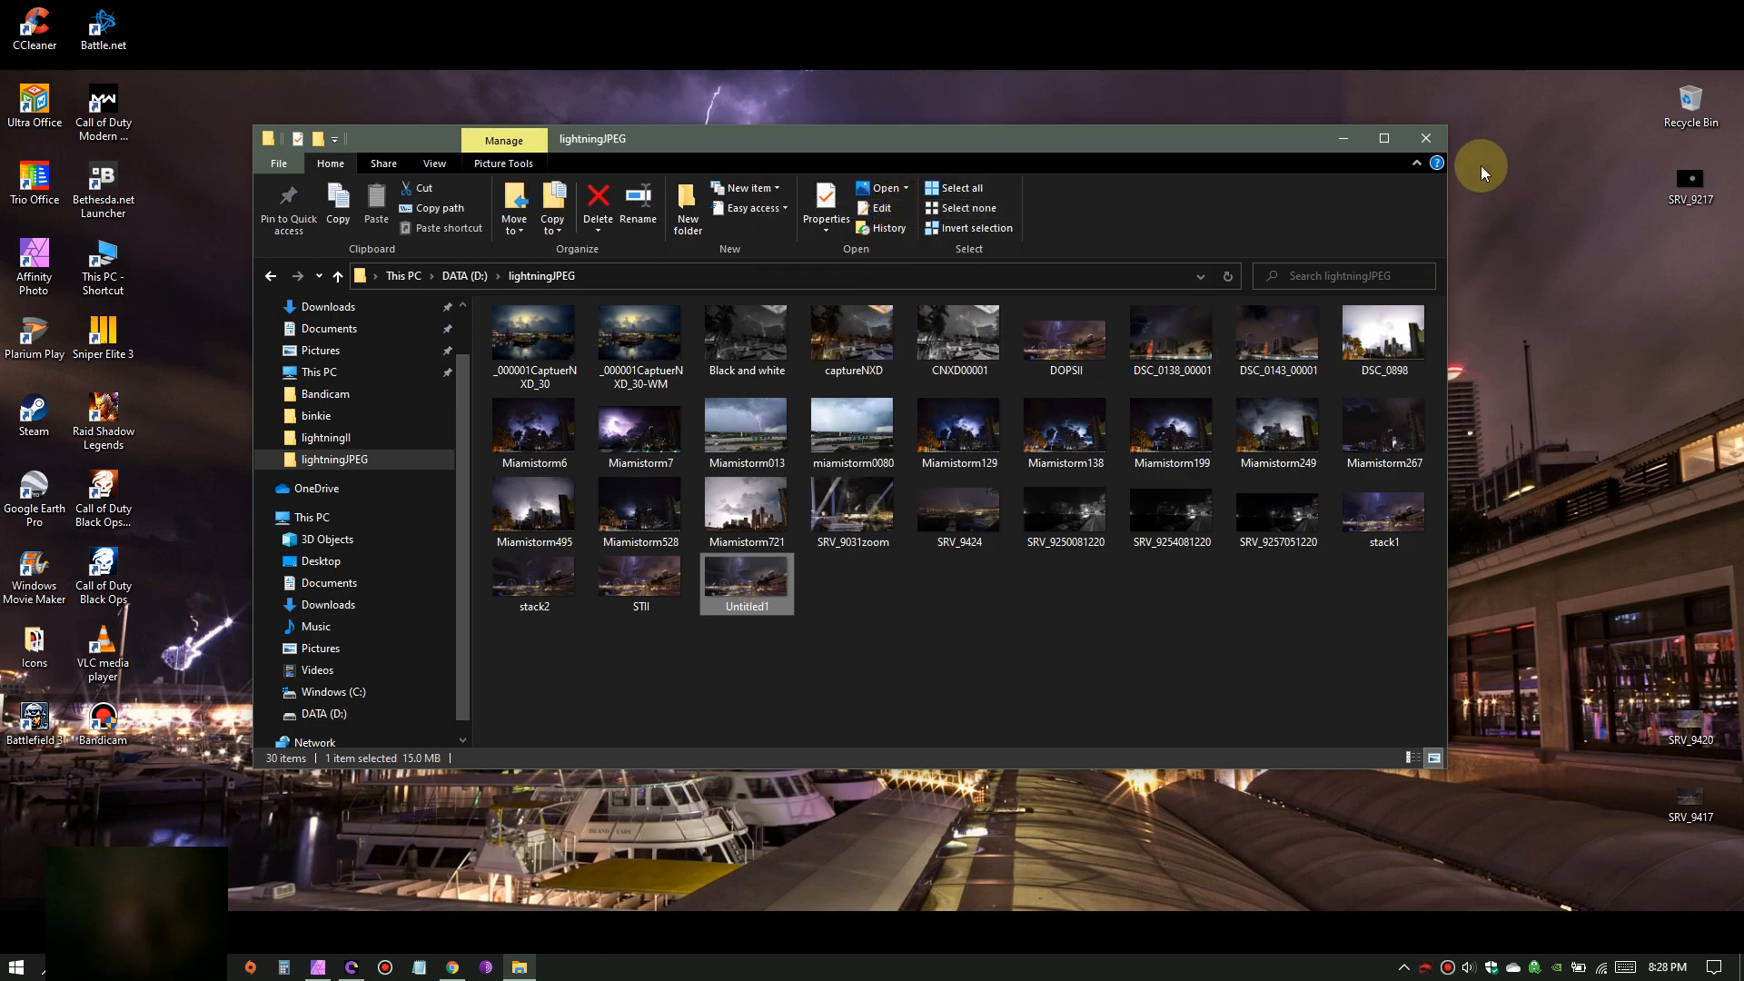
Minimize Explorer to view the new wallpaper, then reopen the lightningJPEG folder.
click(1341, 139)
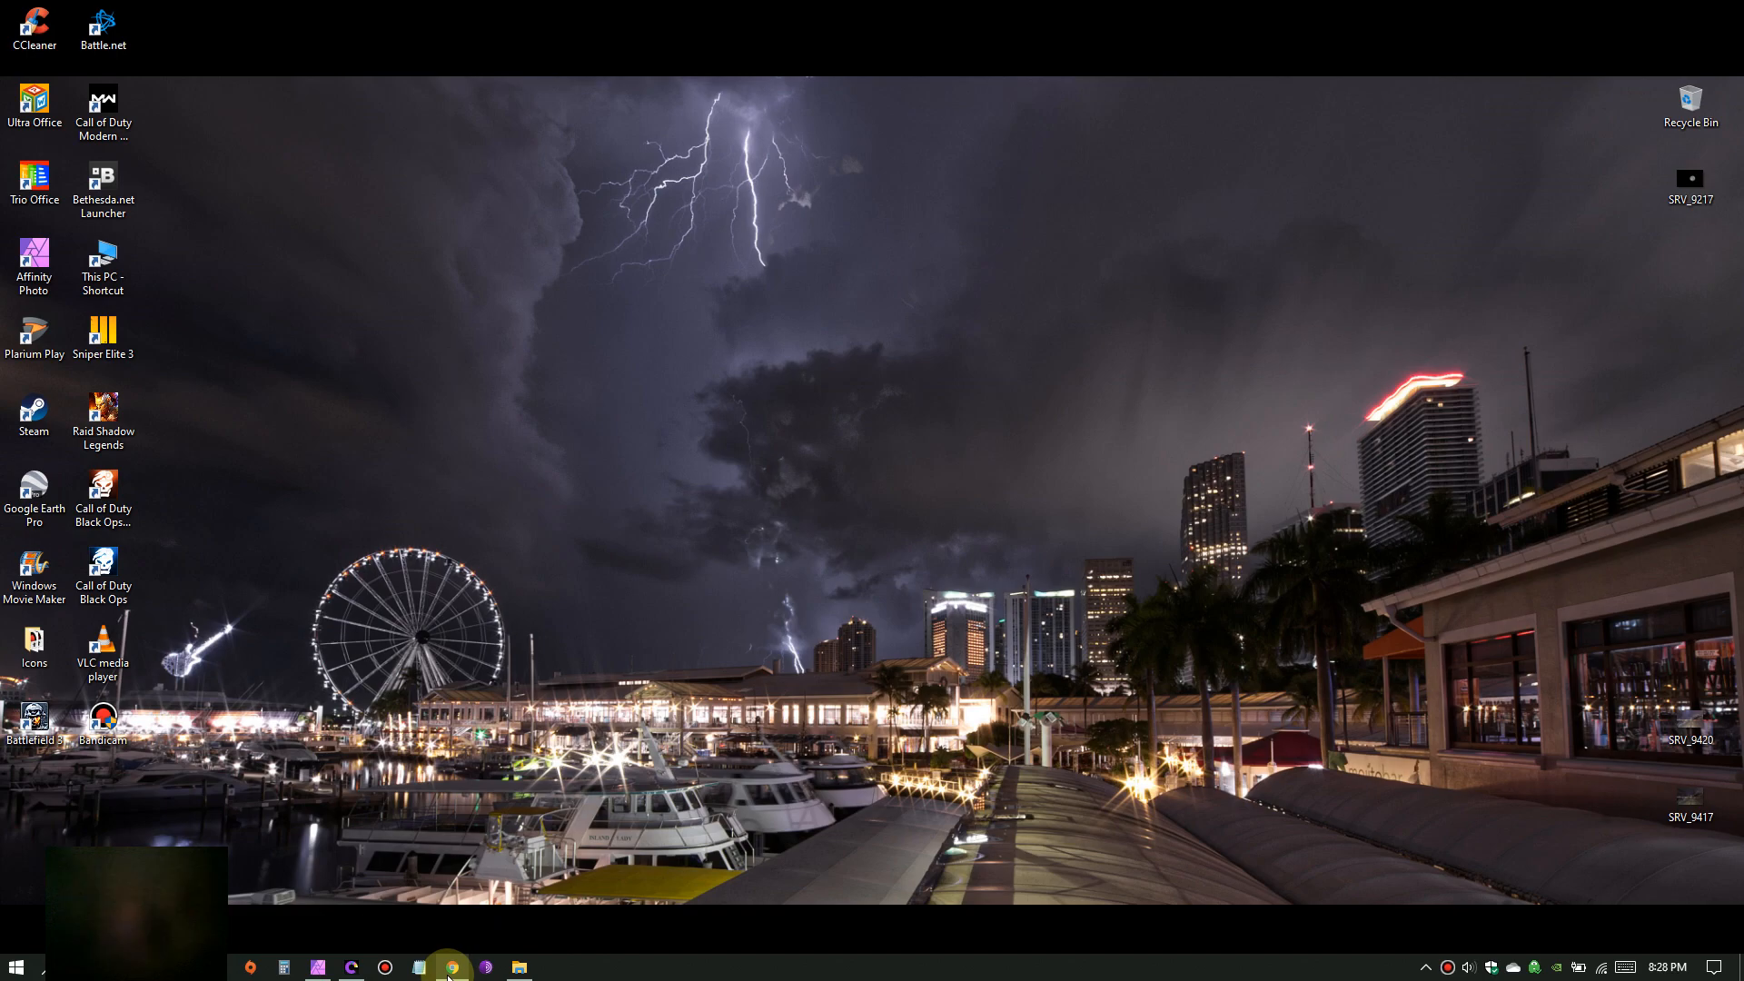
click(519, 966)
click(957, 667)
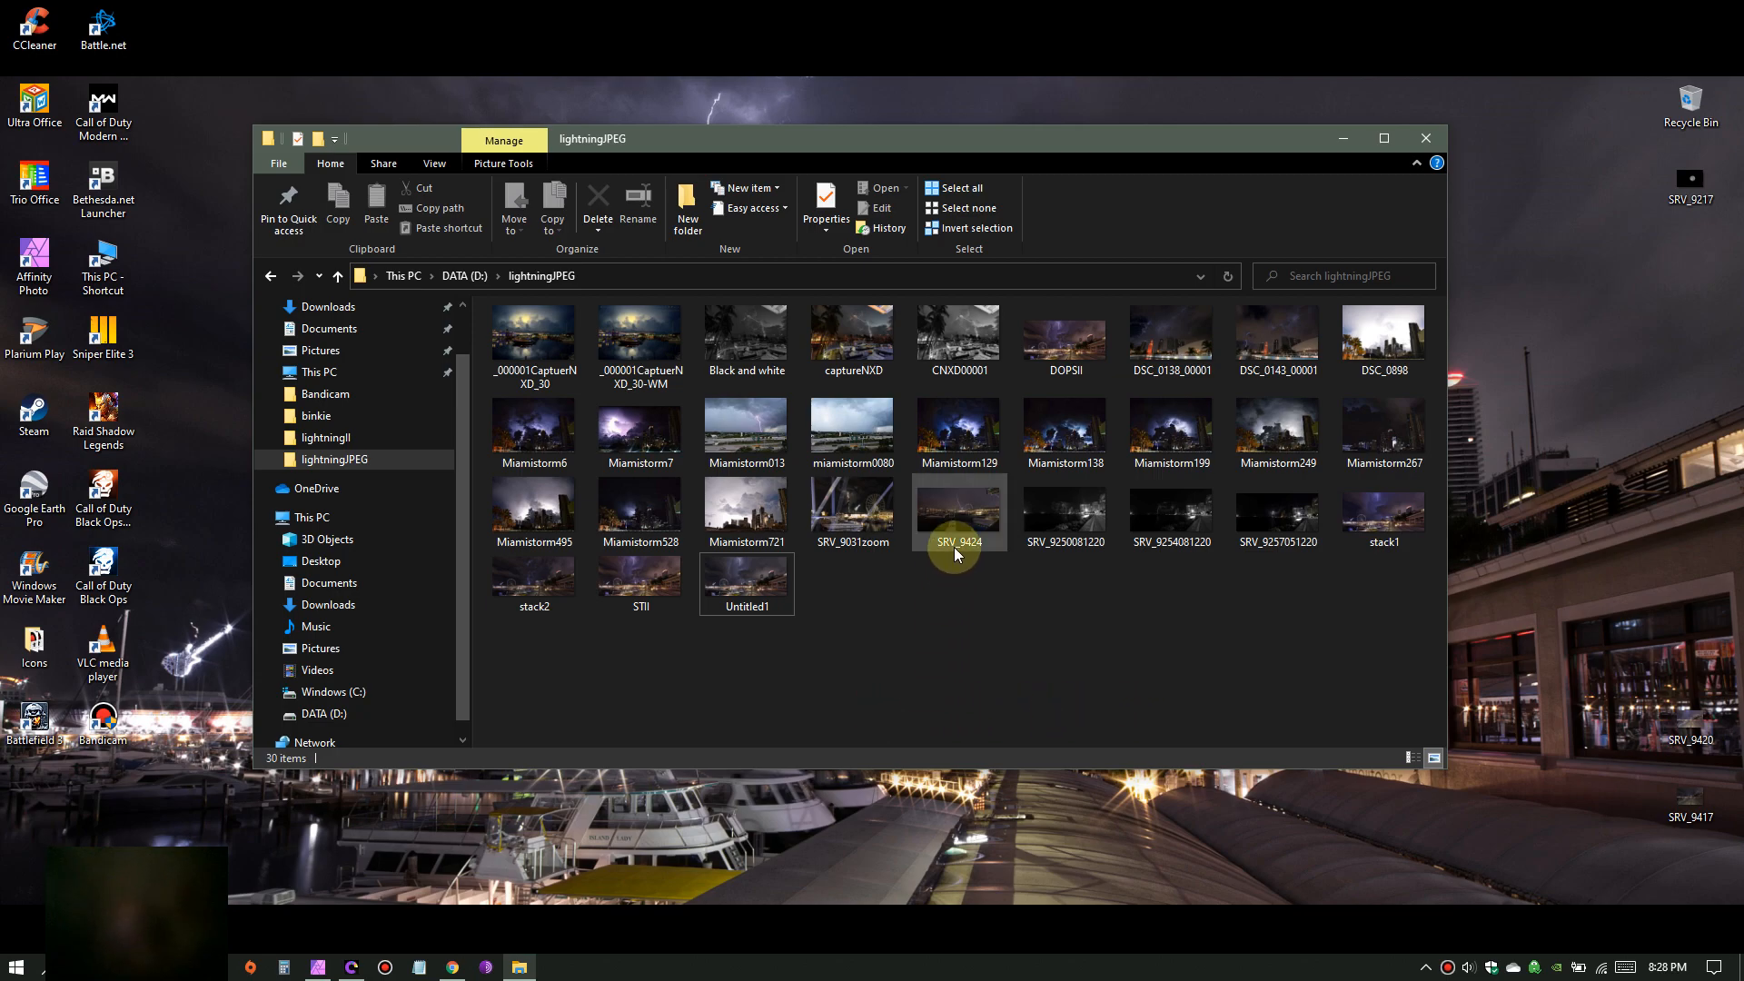
Open Black and white.jpg full-screen in Photos and advance through captureNXD to CNXD00001.
click(758, 341)
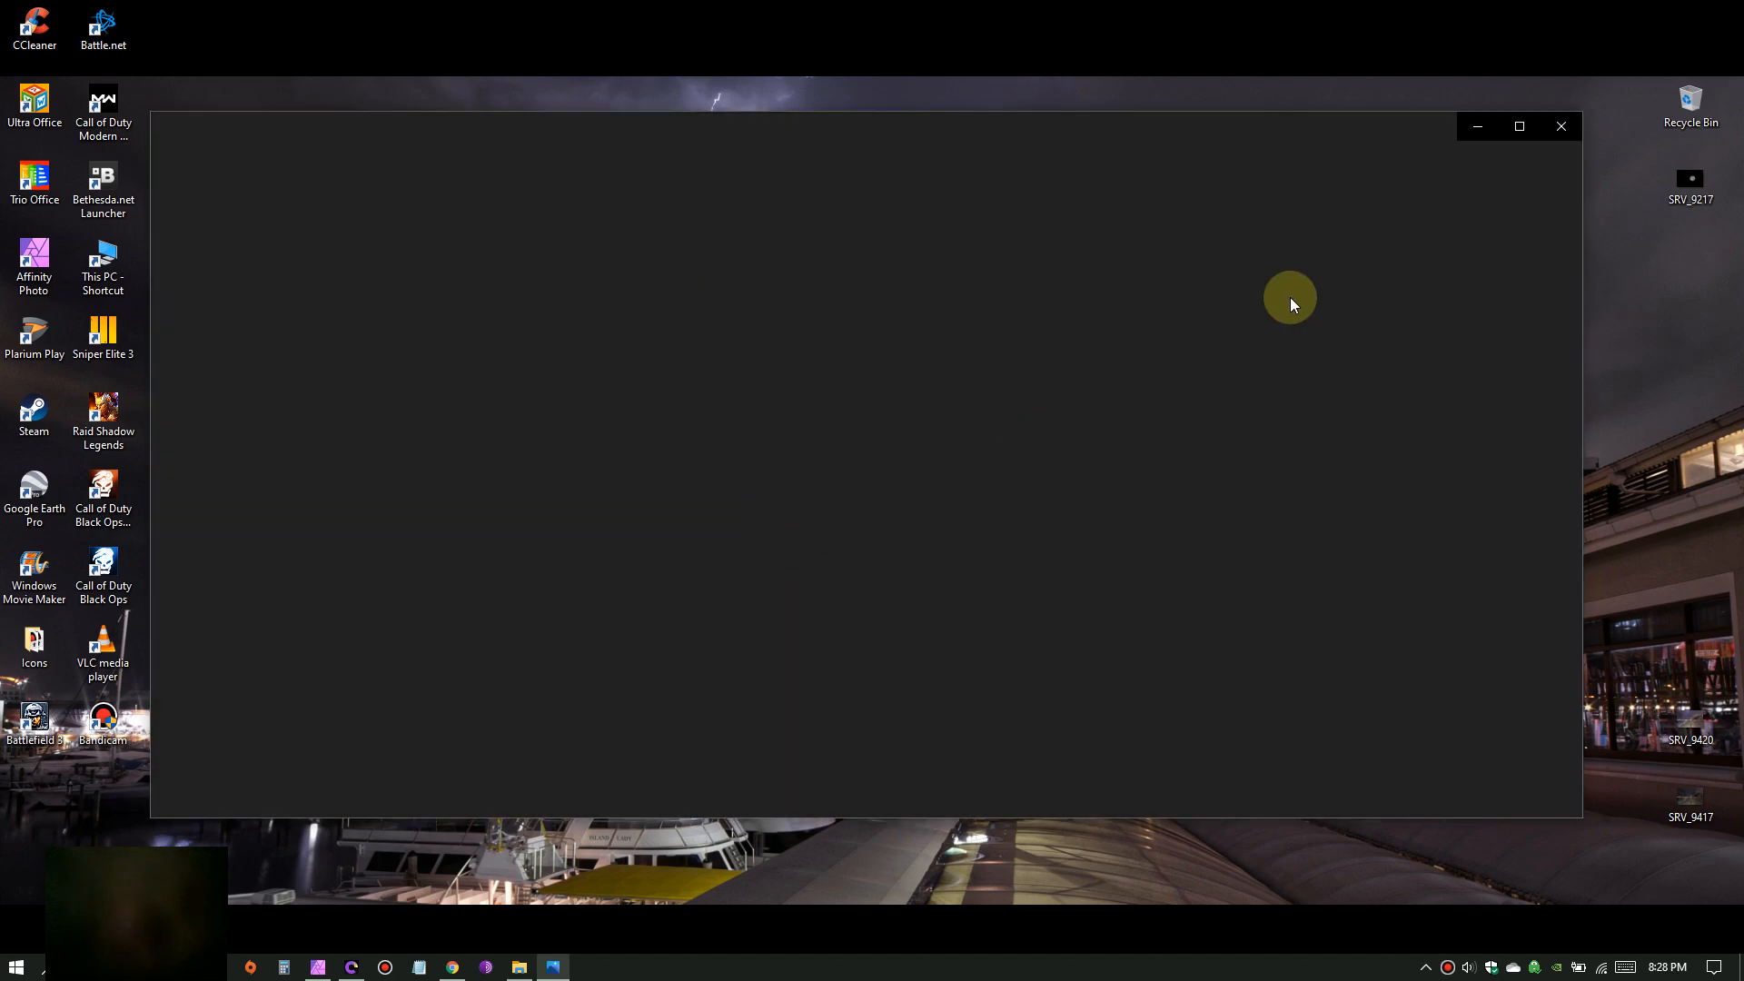
click(1515, 122)
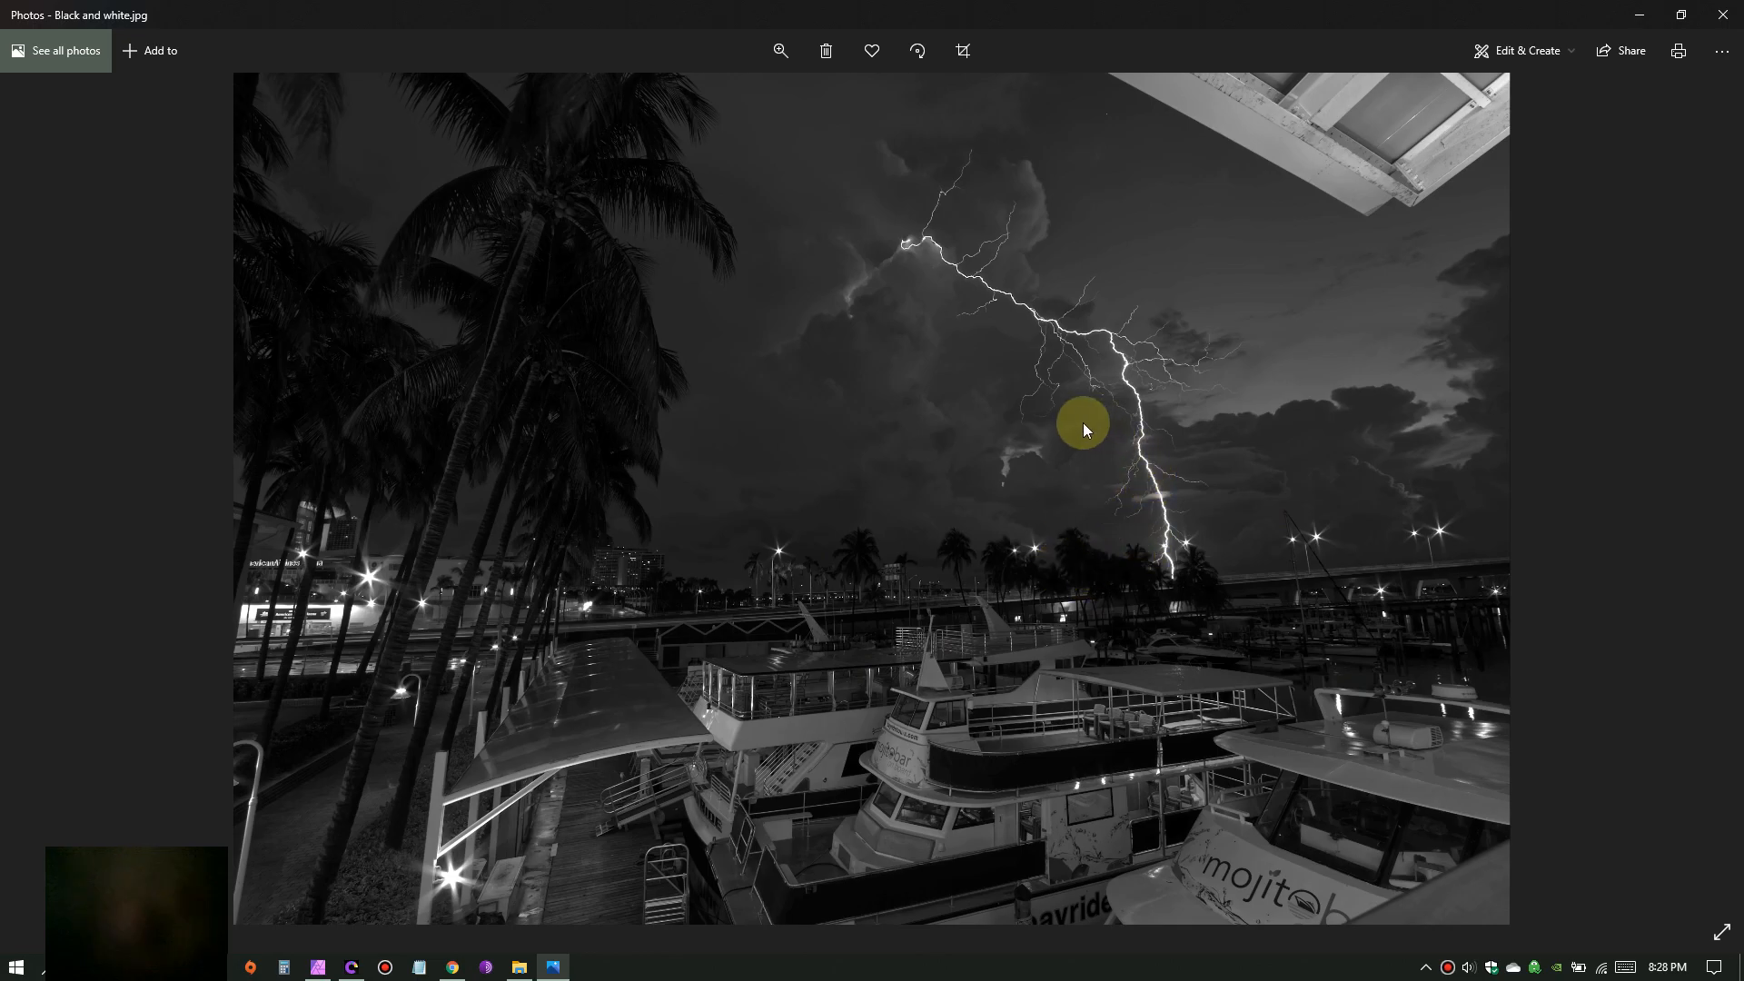
click(1694, 508)
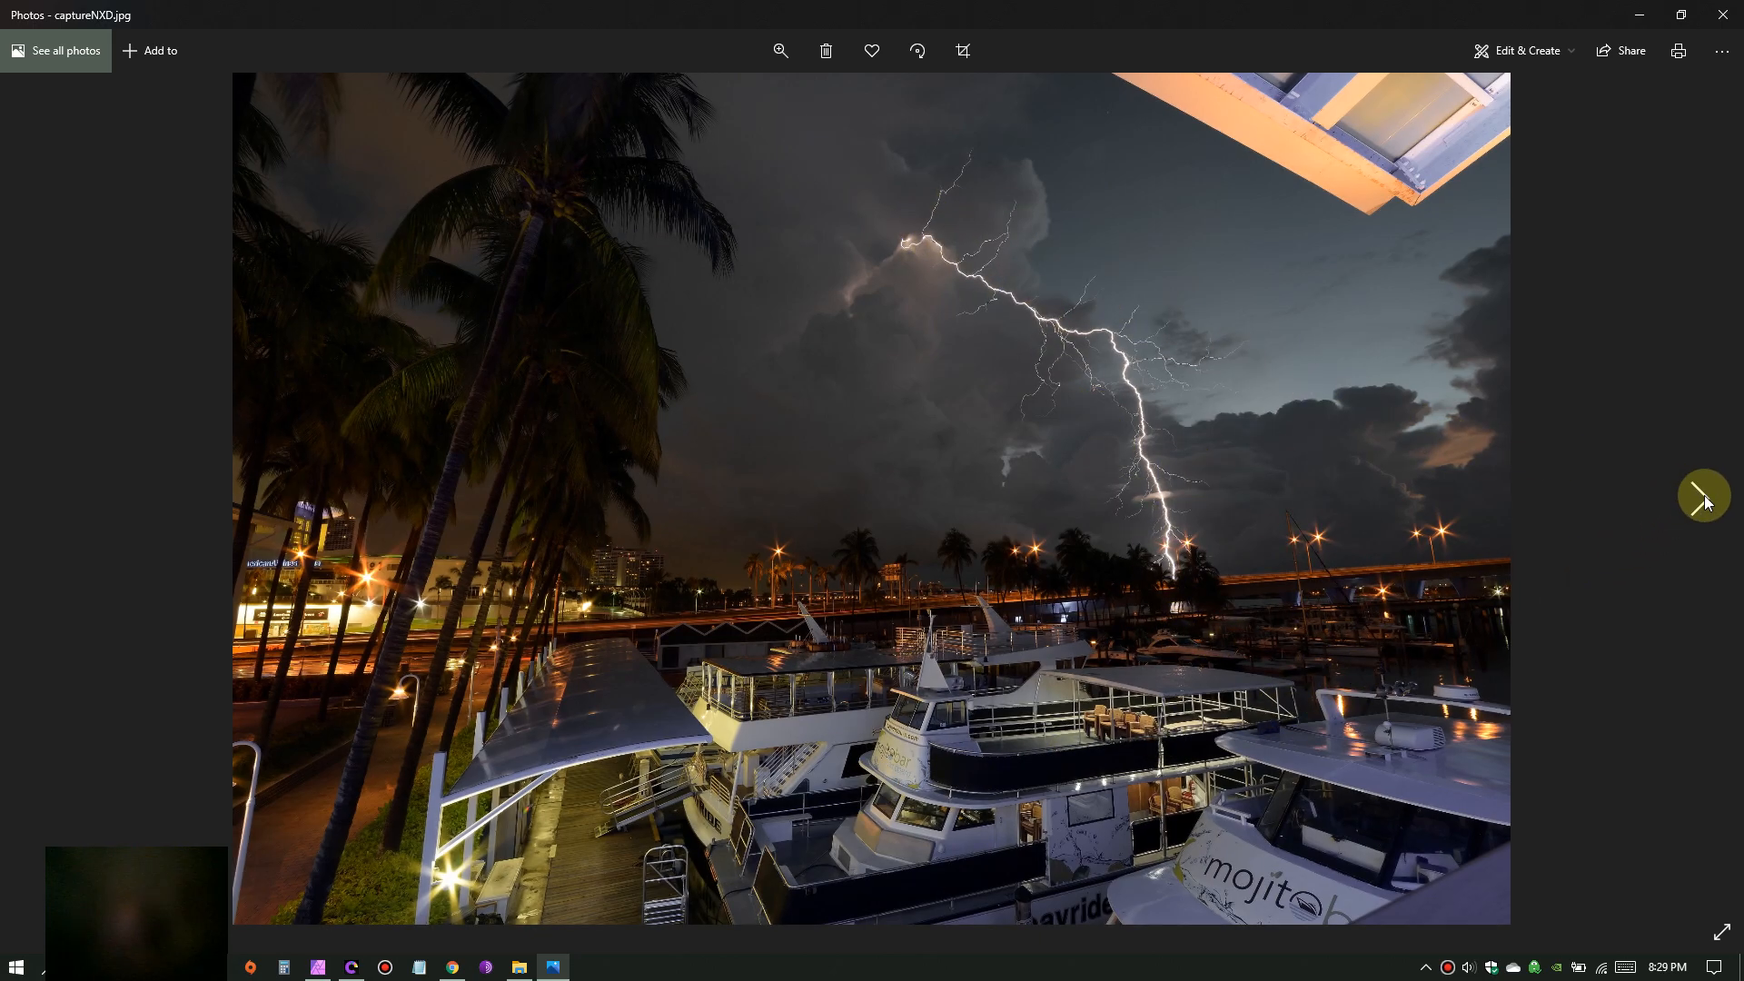
click(1703, 499)
Step on through DOPSII to DSC_0138_00001, then shrink Photos to a smaller window.
click(1703, 499)
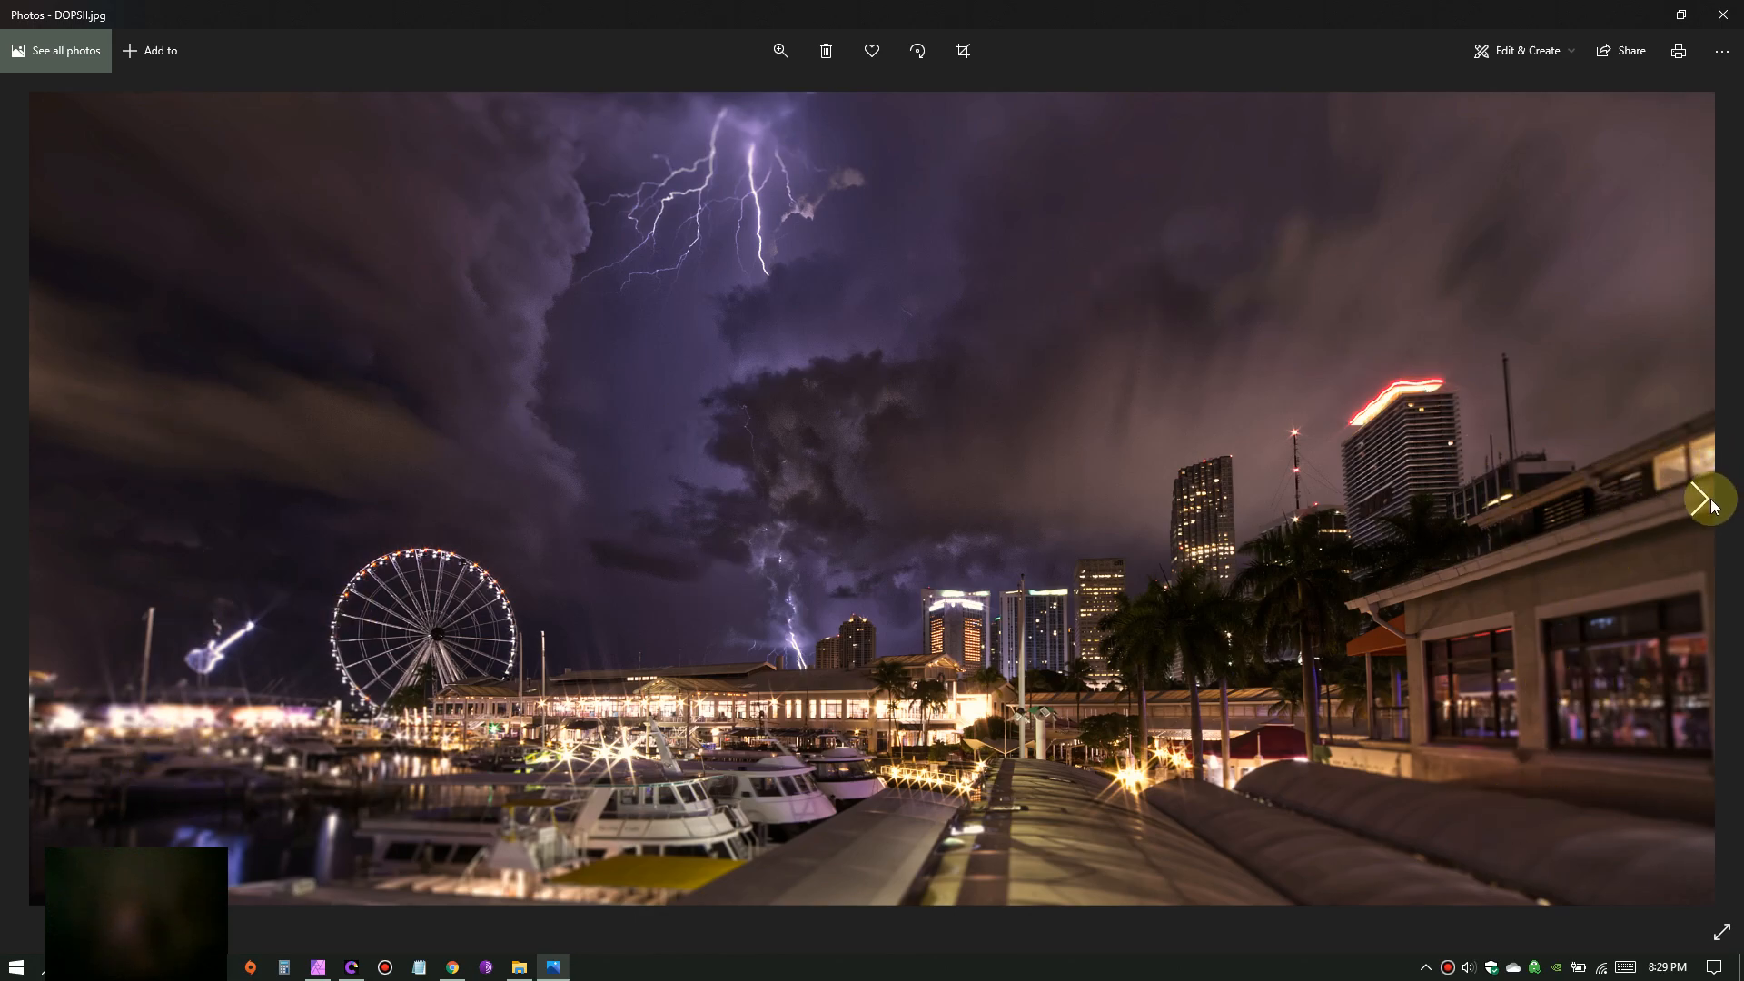
click(1701, 499)
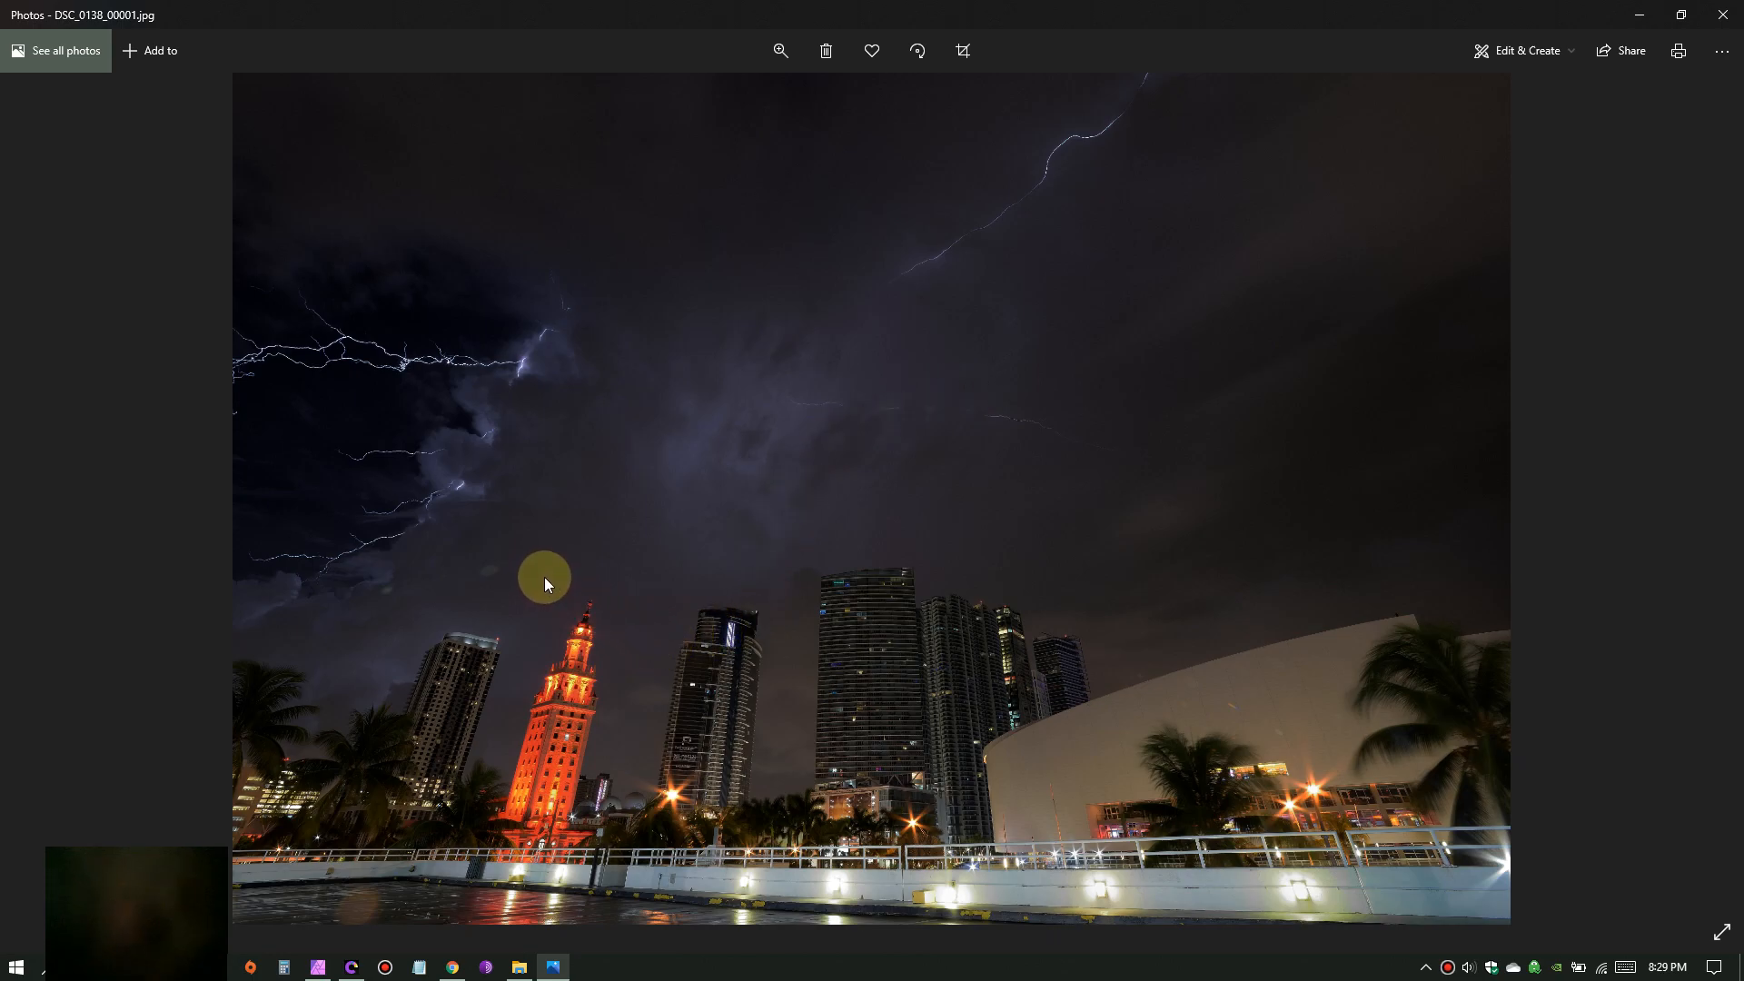
click(1679, 17)
drag(1055, 134, 1079, 144)
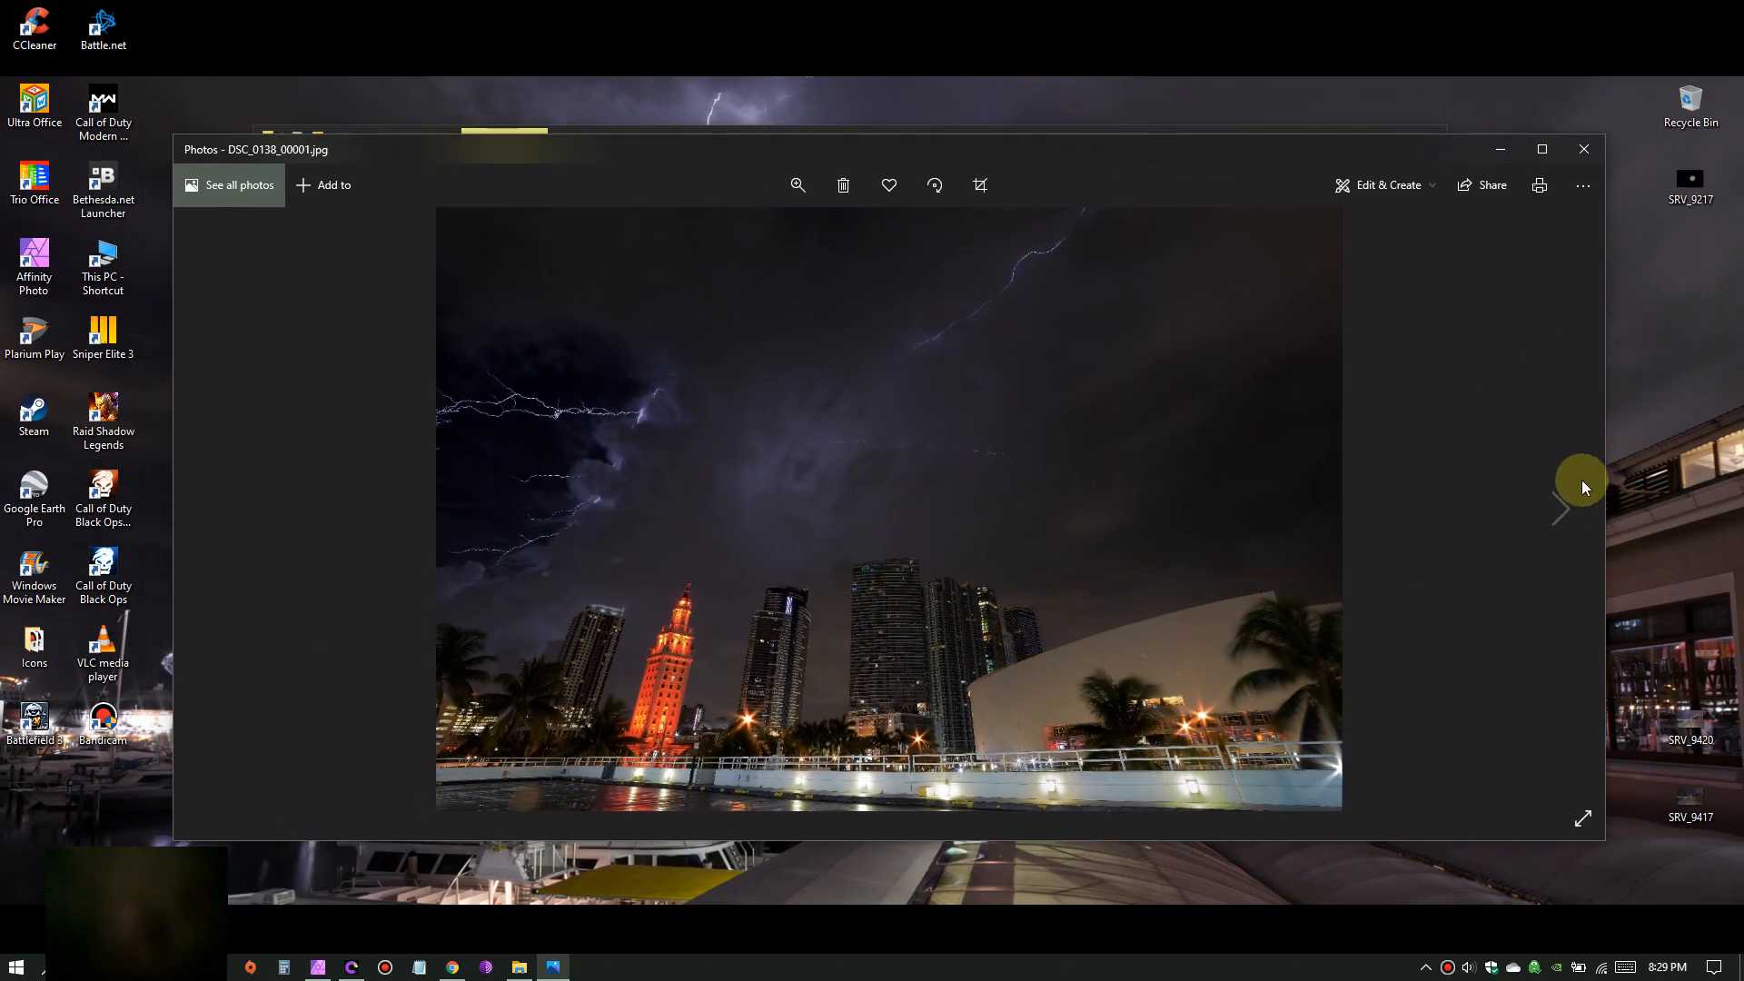
Browse forward from DSC_0143_00001 through Miamistorm6.jpg to Miamistorm7.jpg.
click(1564, 509)
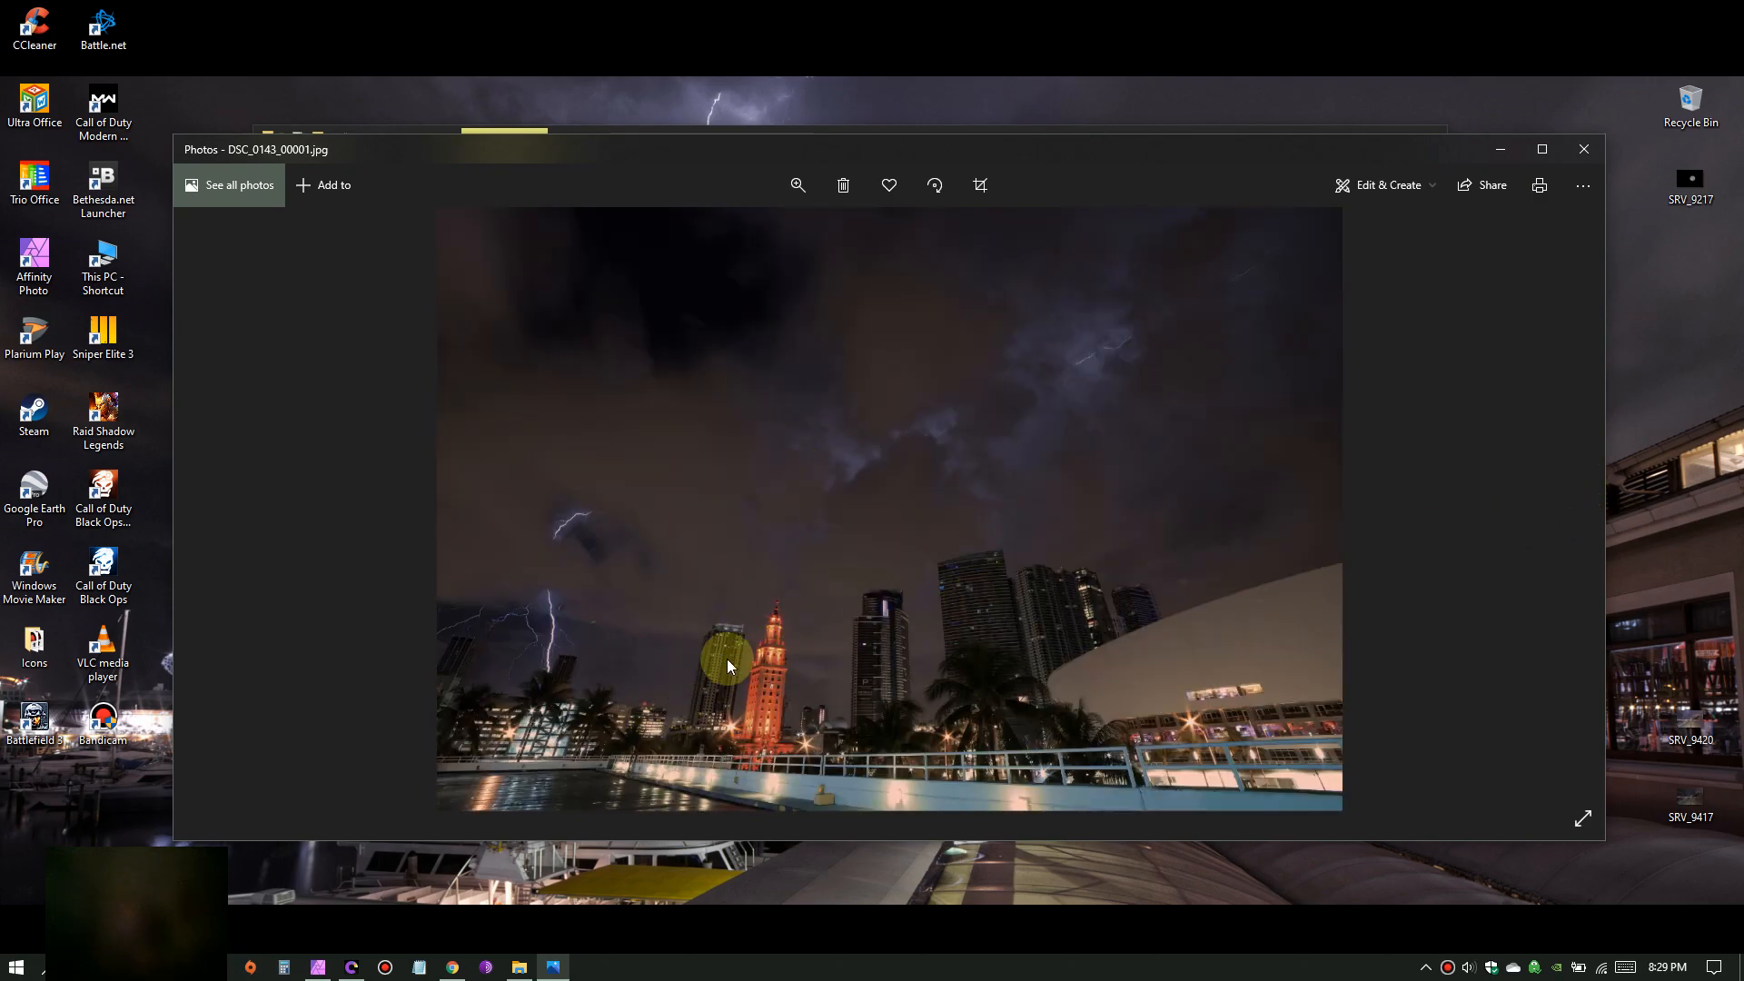
scroll(667, 630, up, 3)
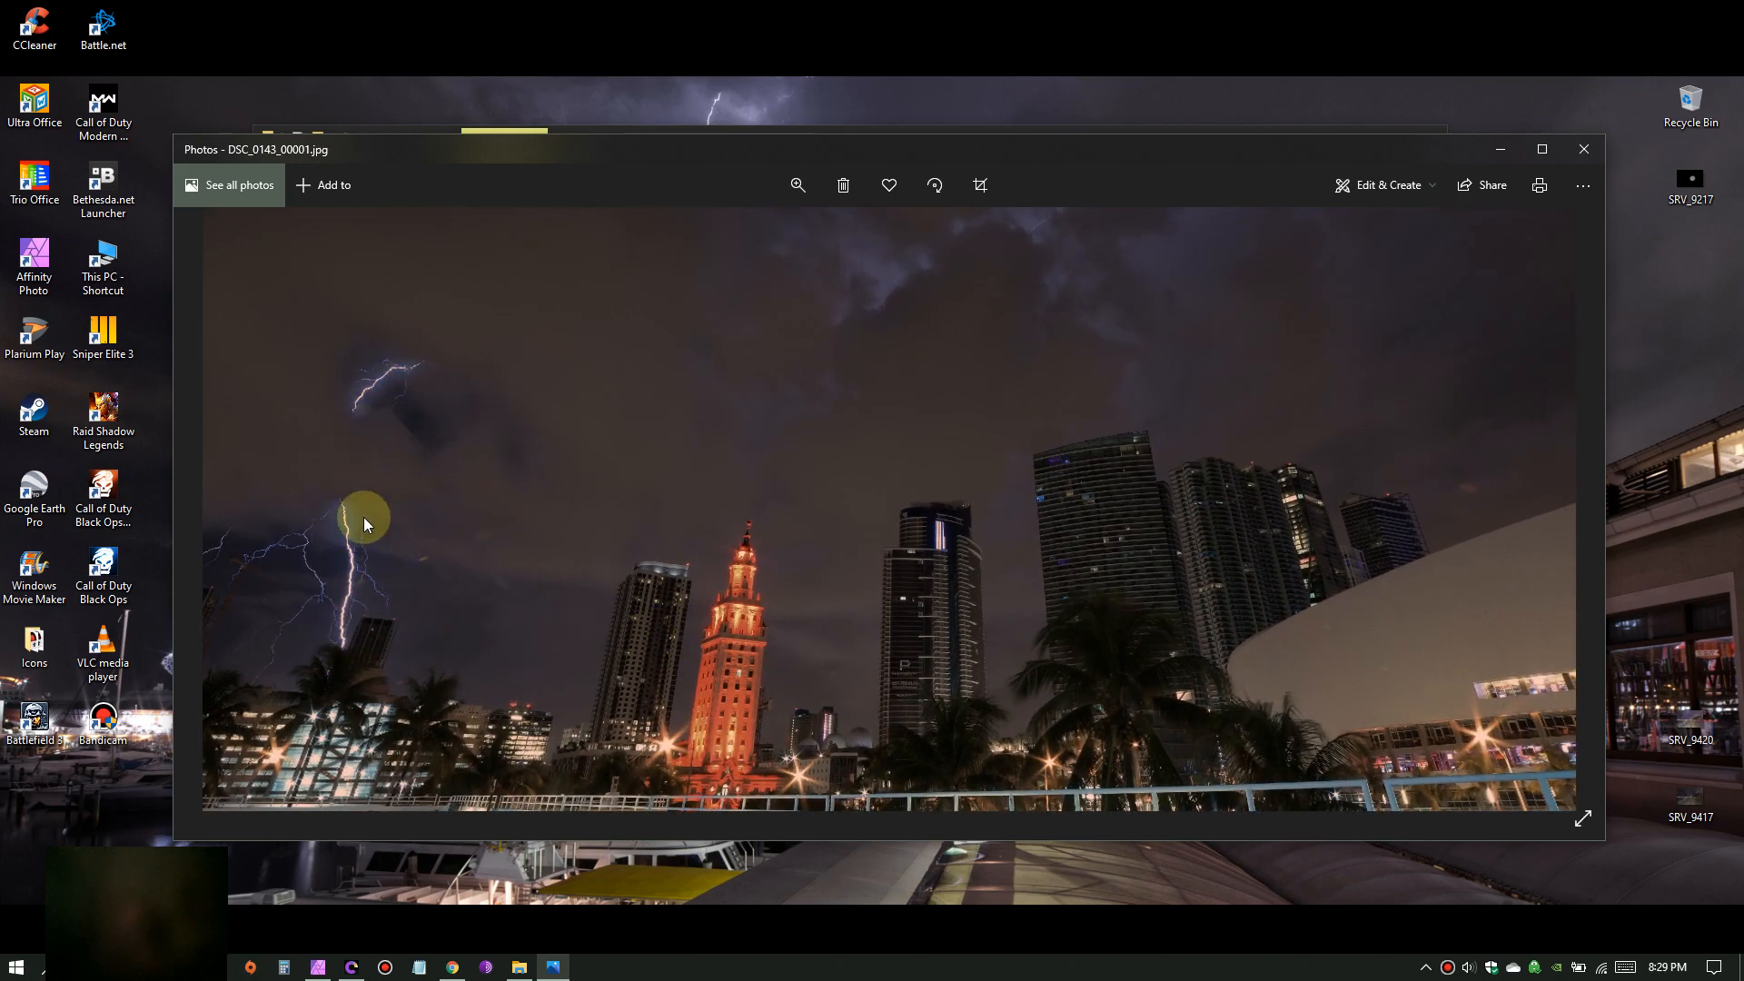
scroll(914, 543, down, 3)
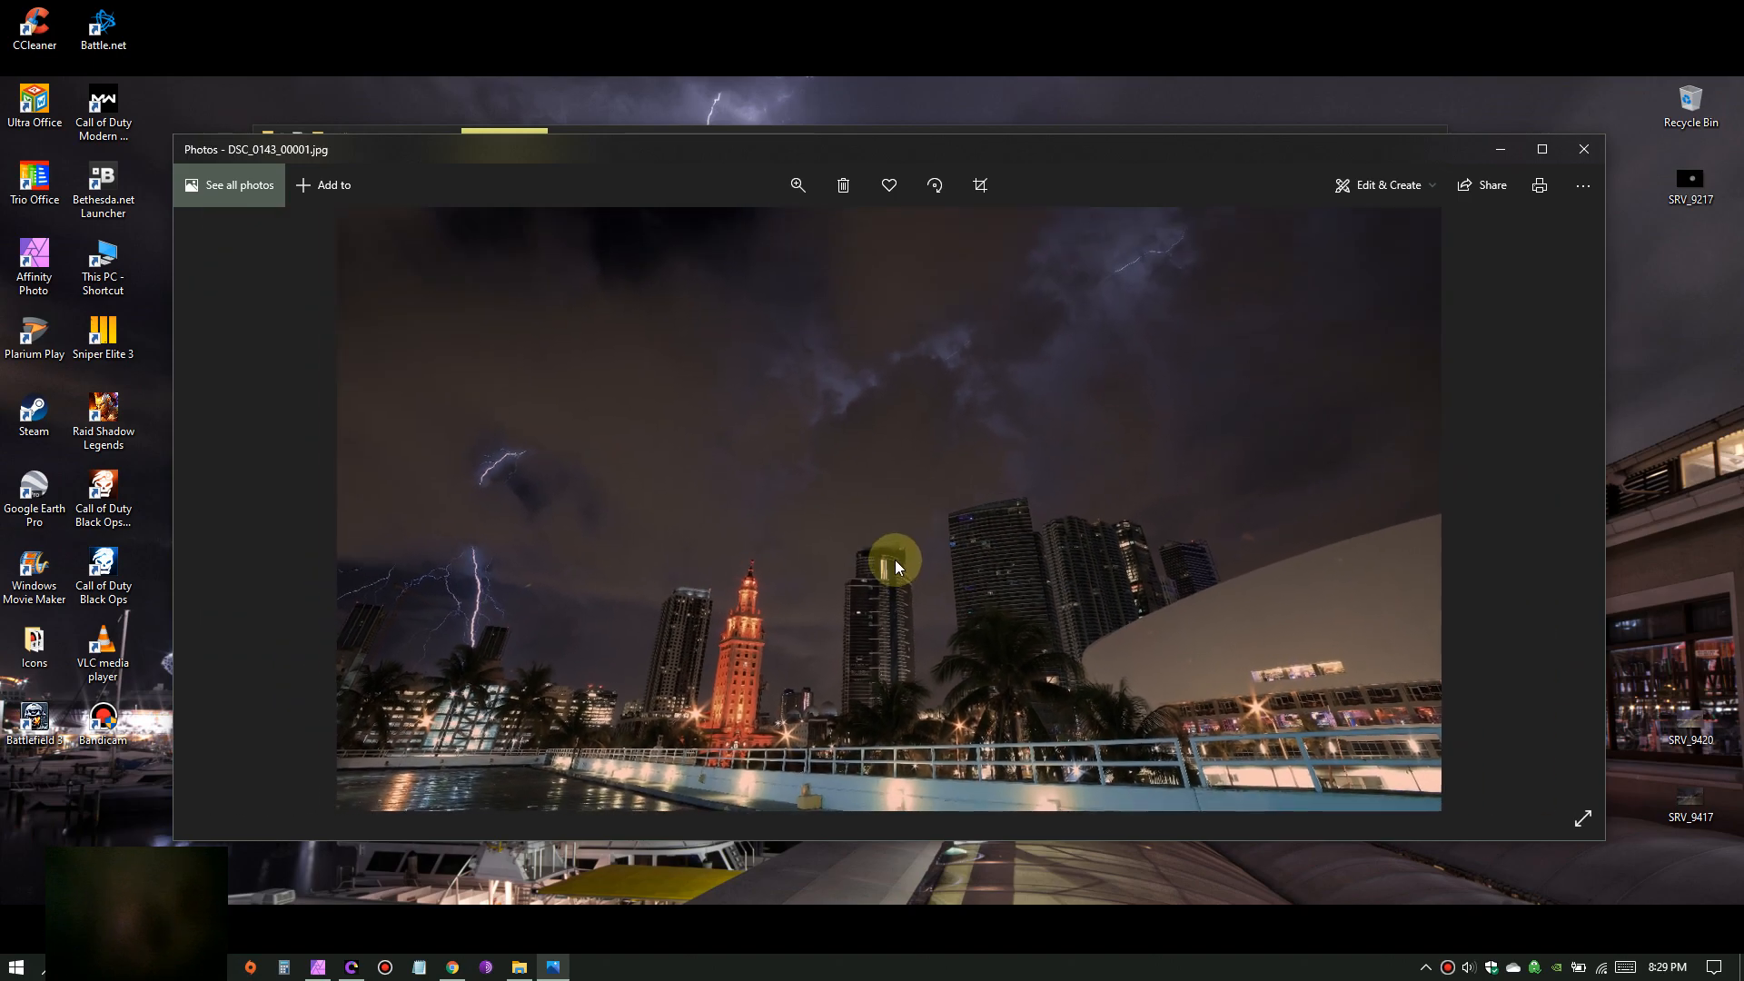
scroll(917, 537, down, 2)
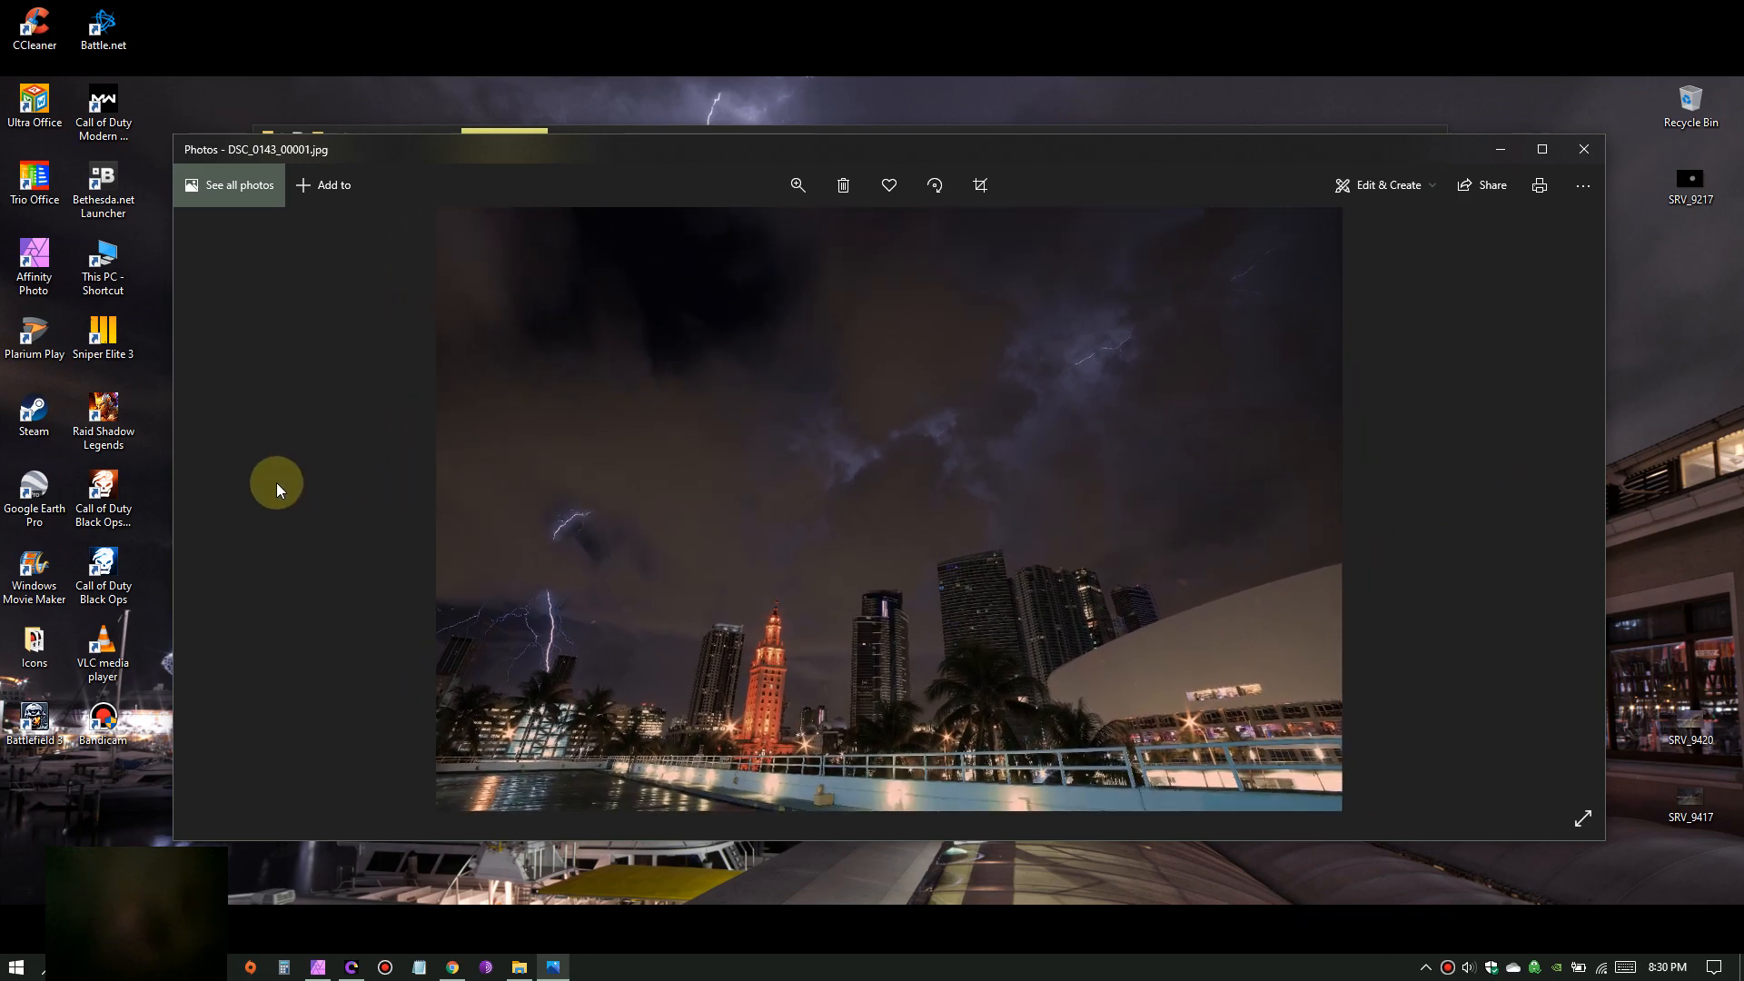
click(218, 507)
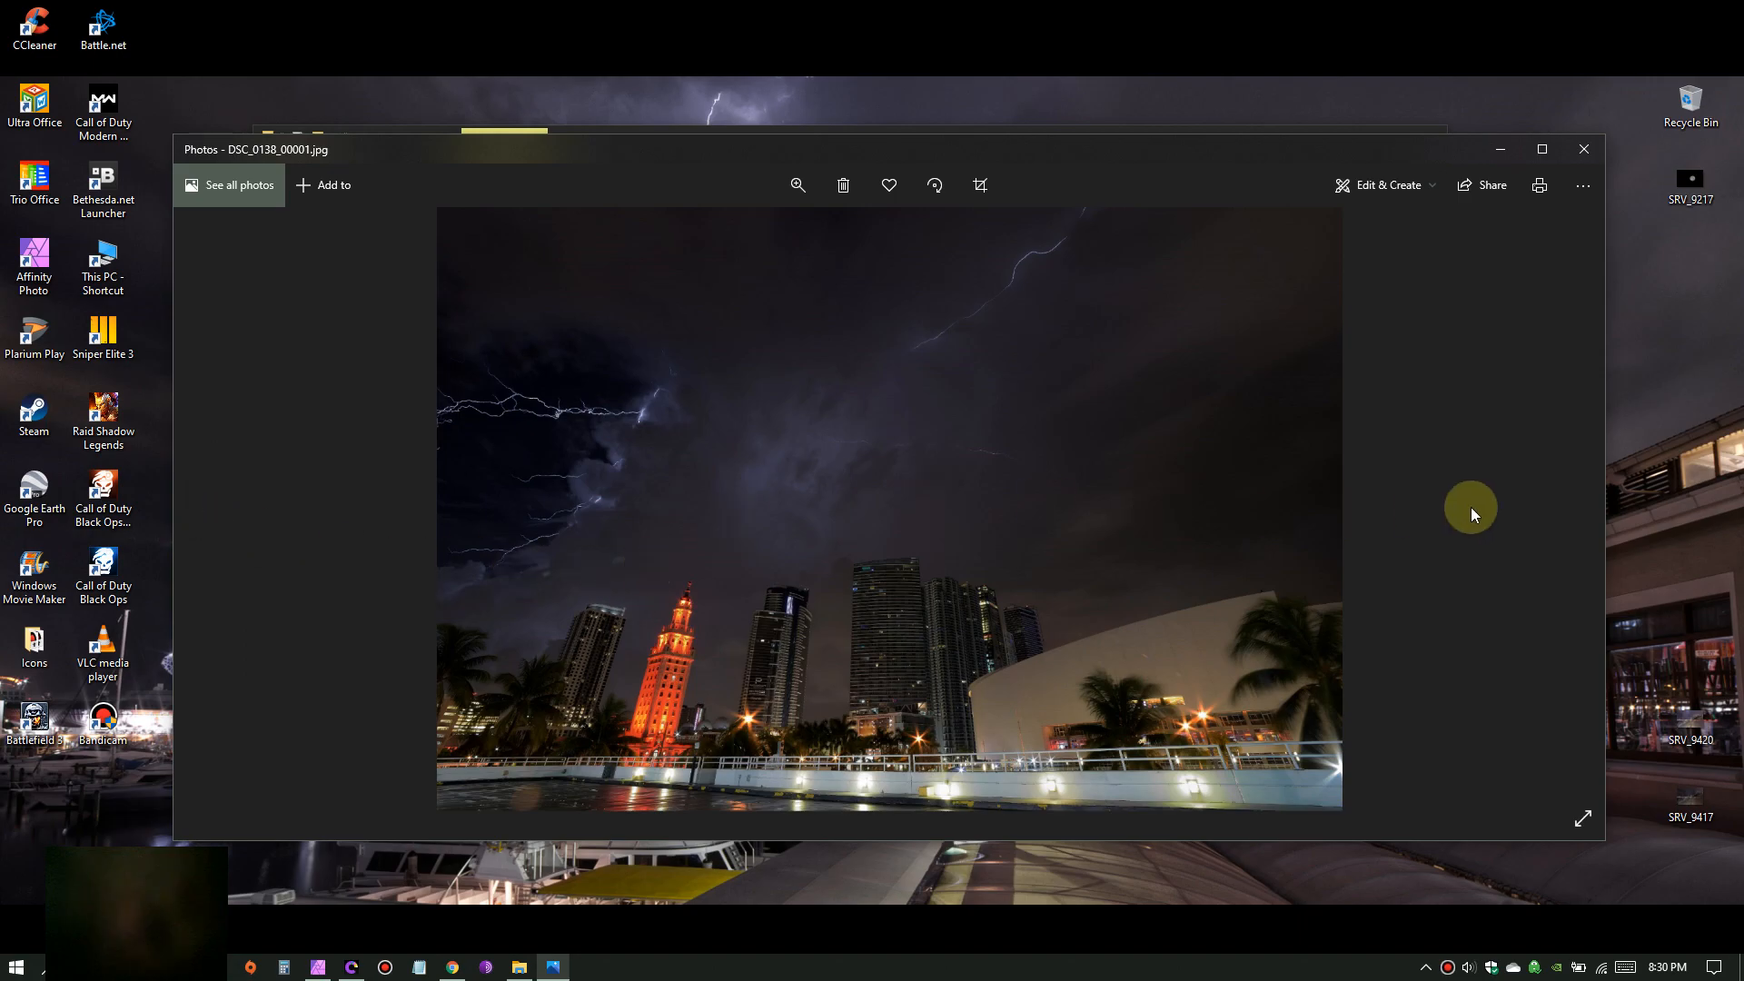
click(1563, 507)
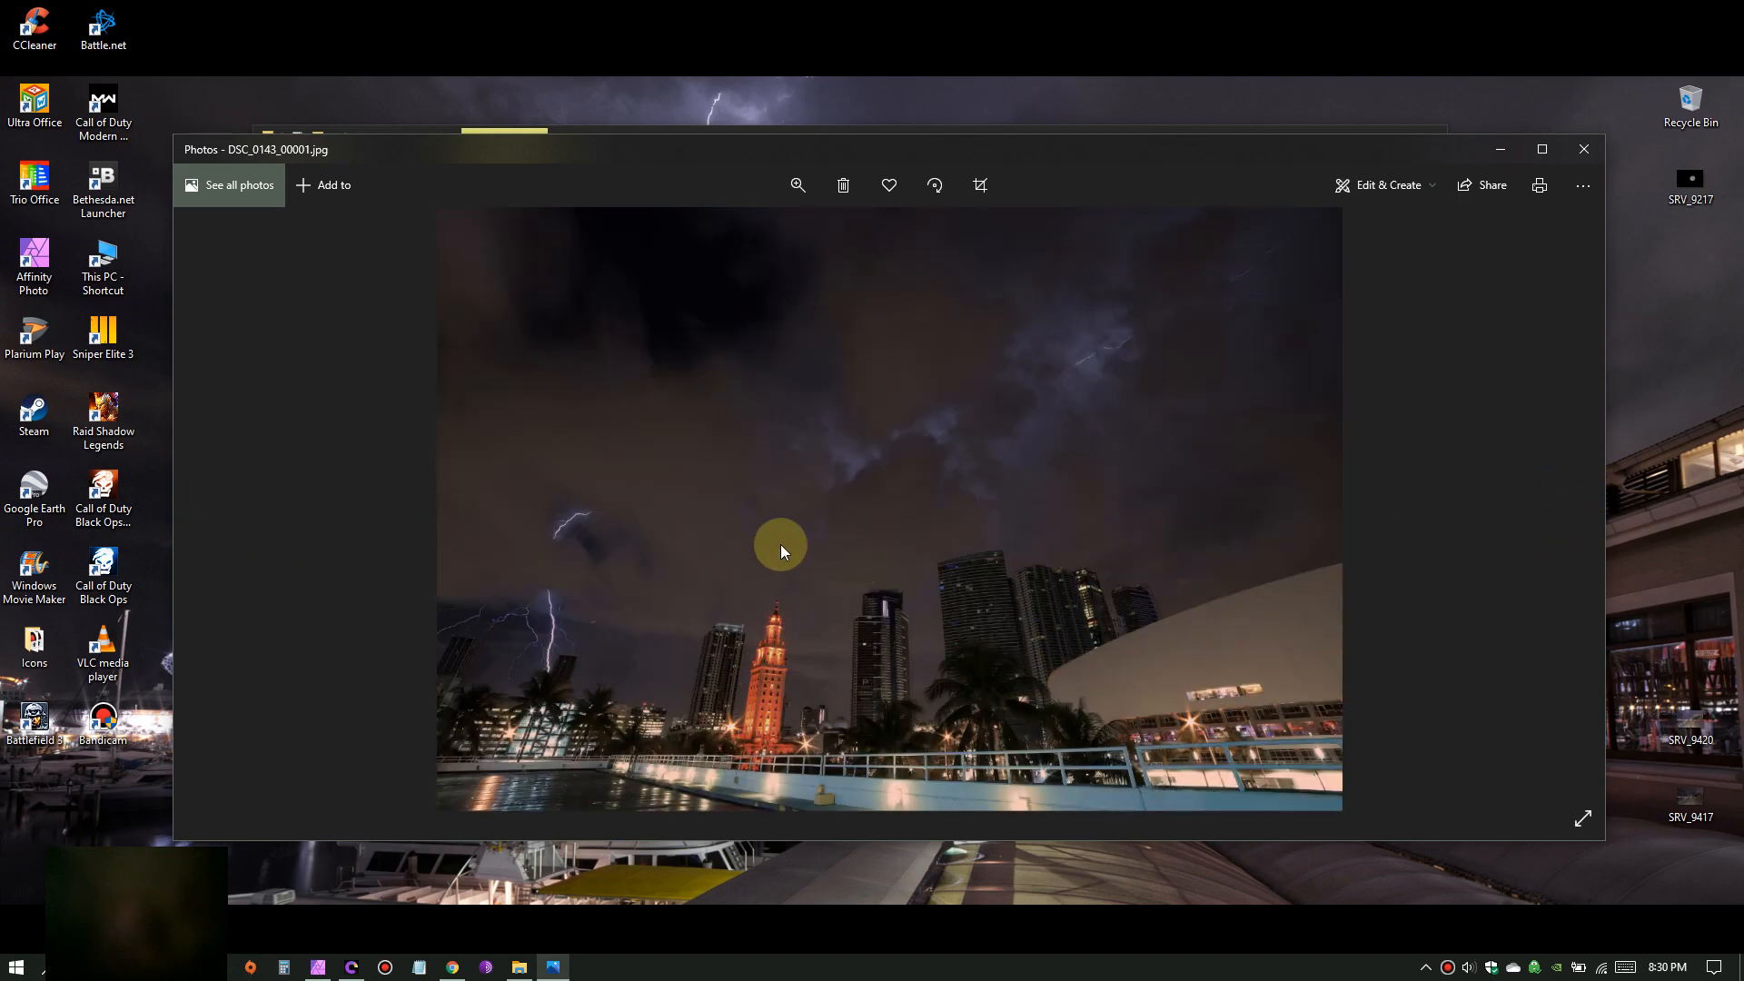
click(1558, 508)
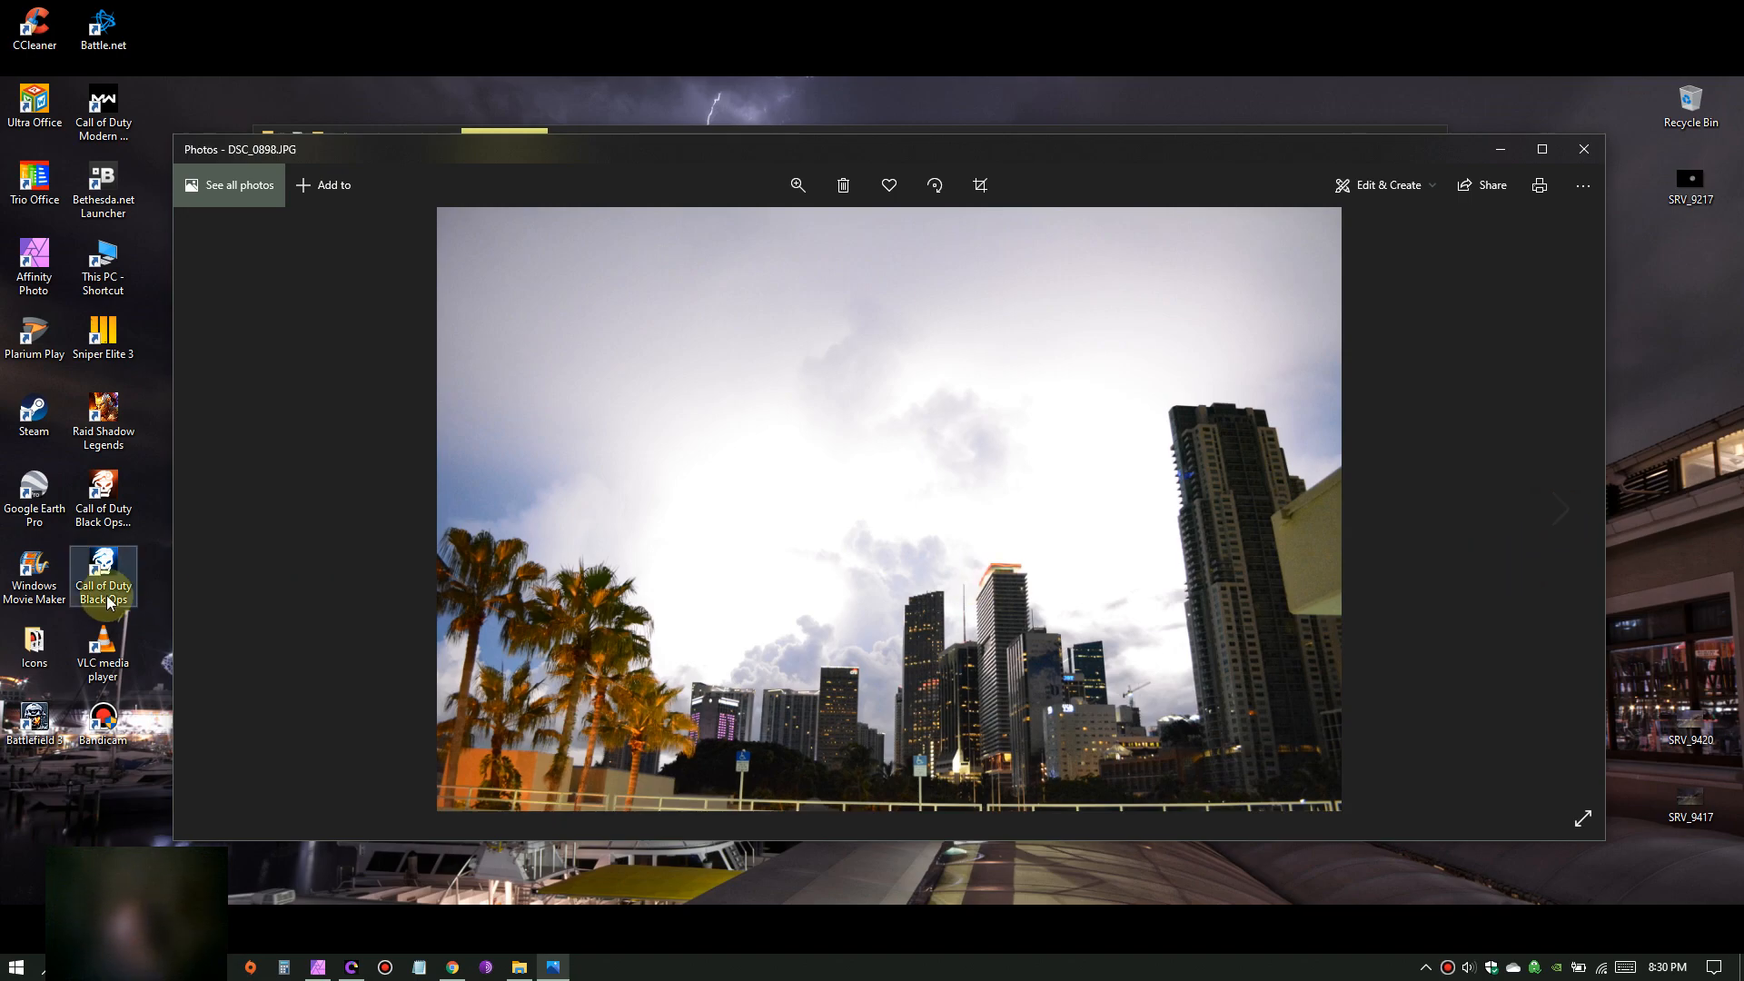
click(1566, 507)
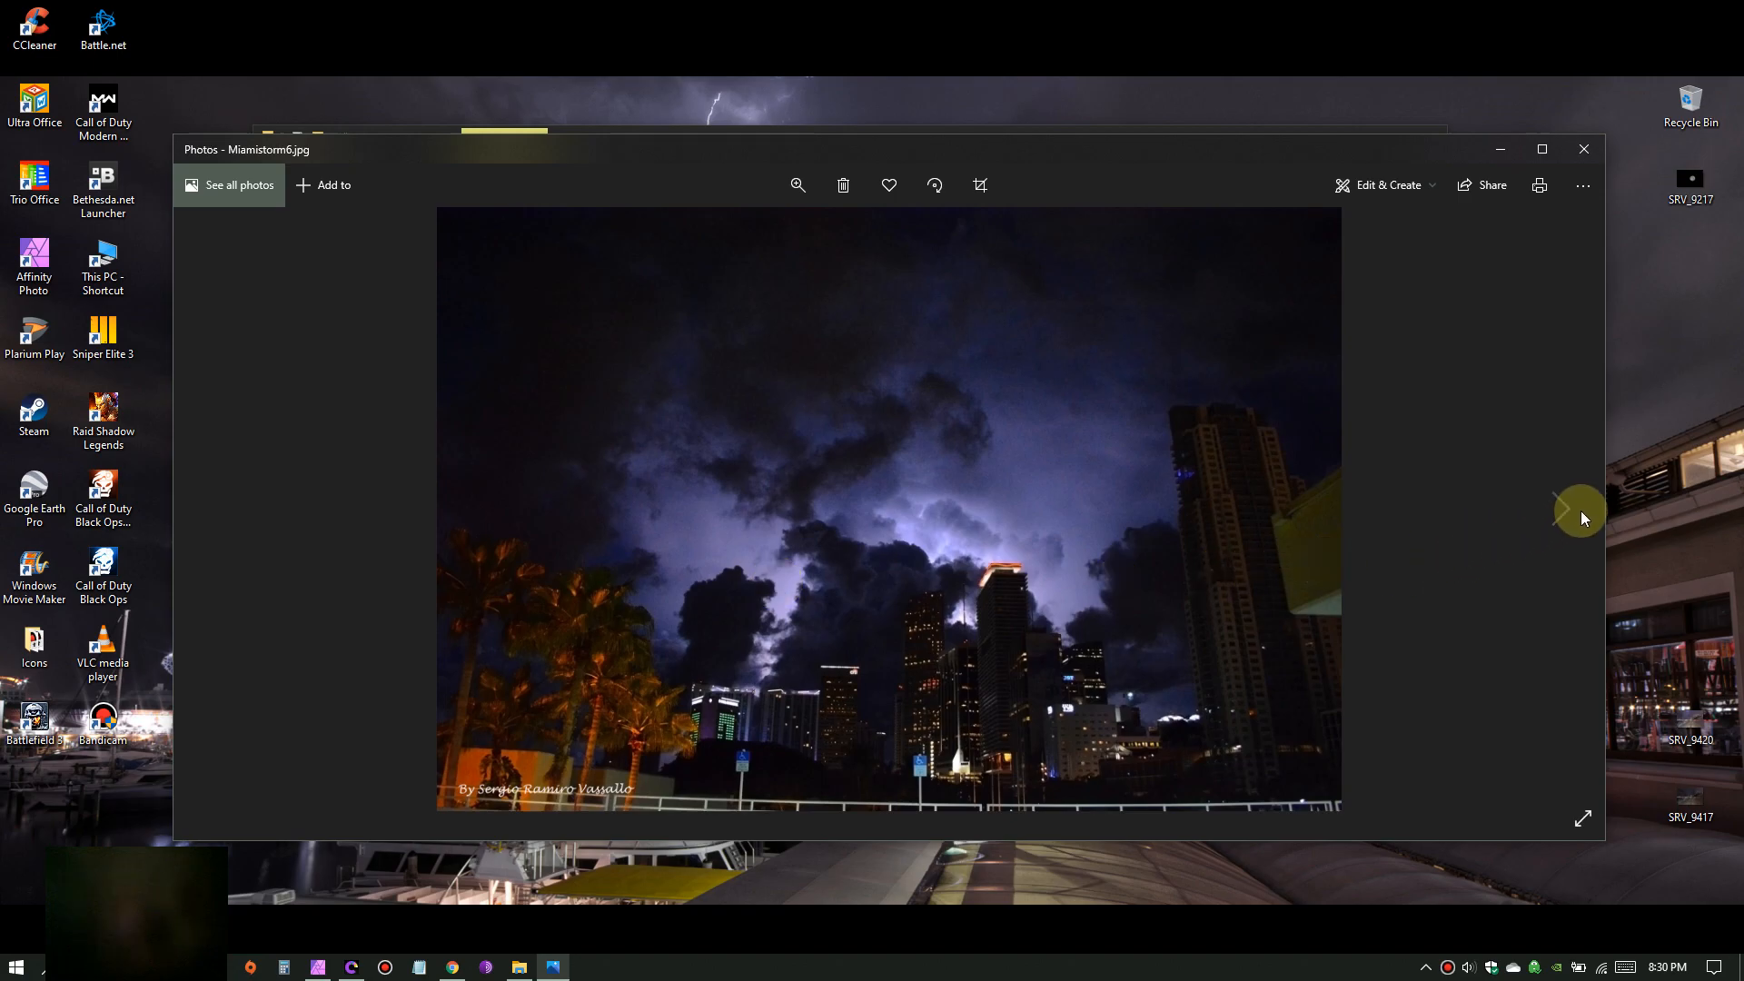
click(1558, 511)
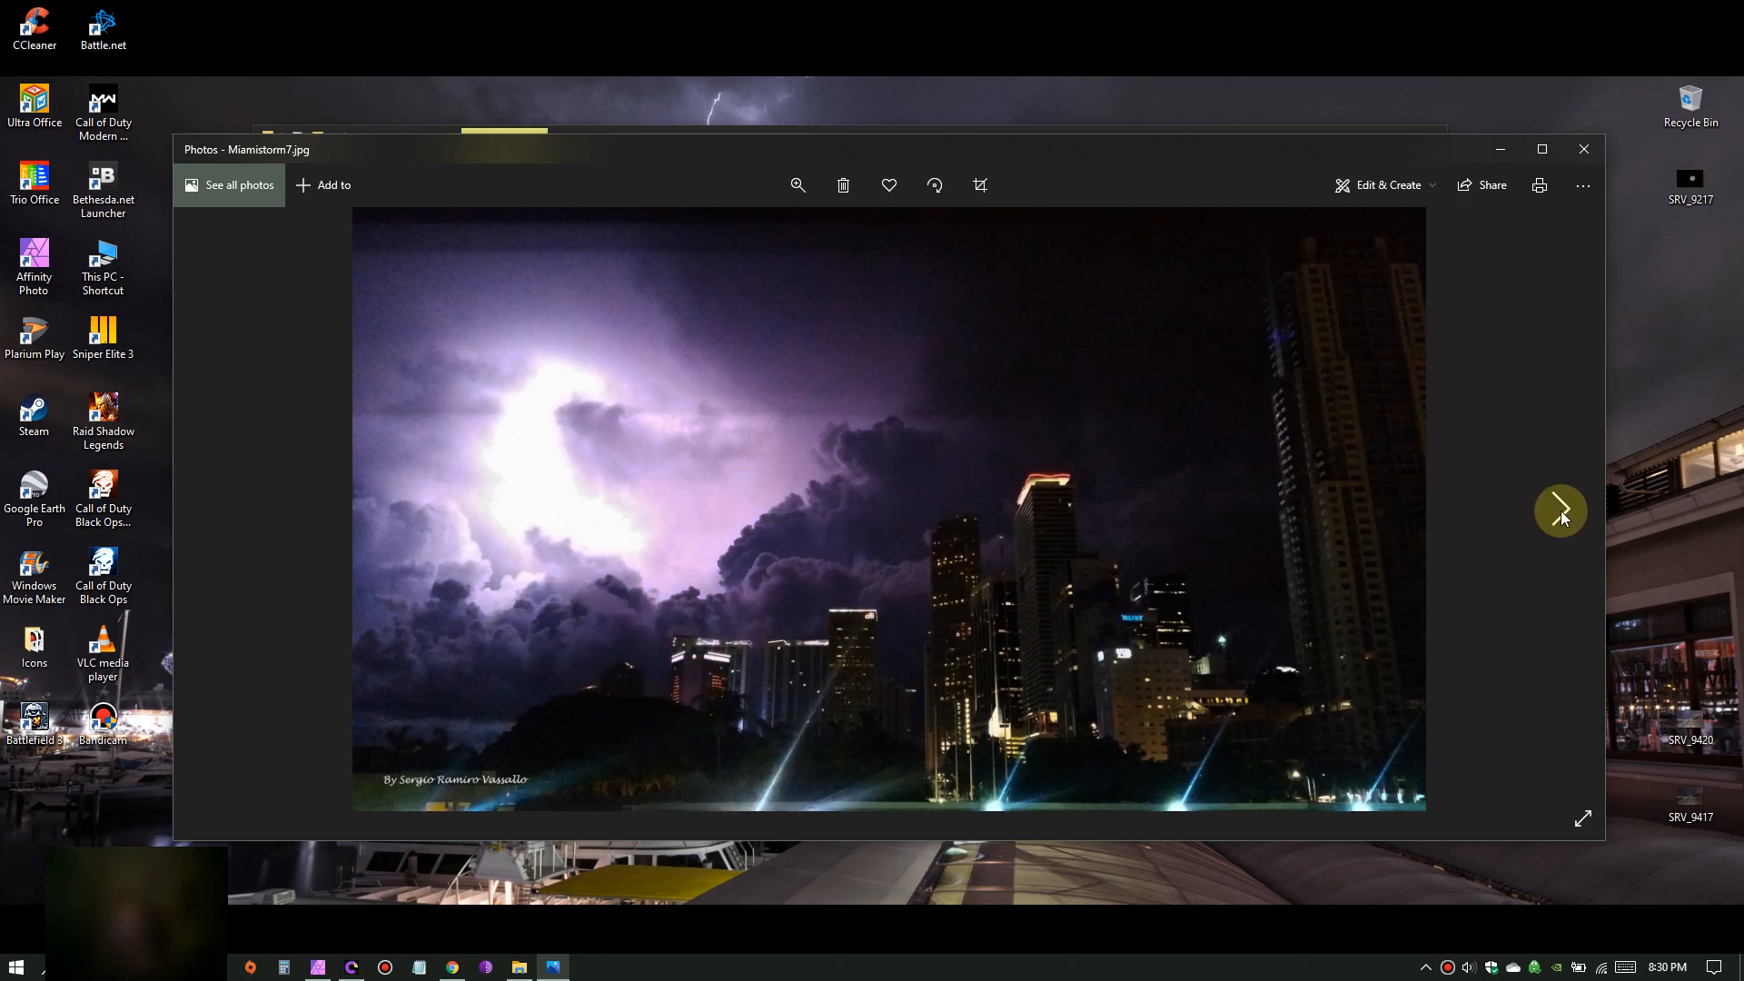
Browse the Miami storm photos past Miamistorm129 to Miamistorm199, then back to Miamistorm138.
click(1561, 508)
click(1560, 509)
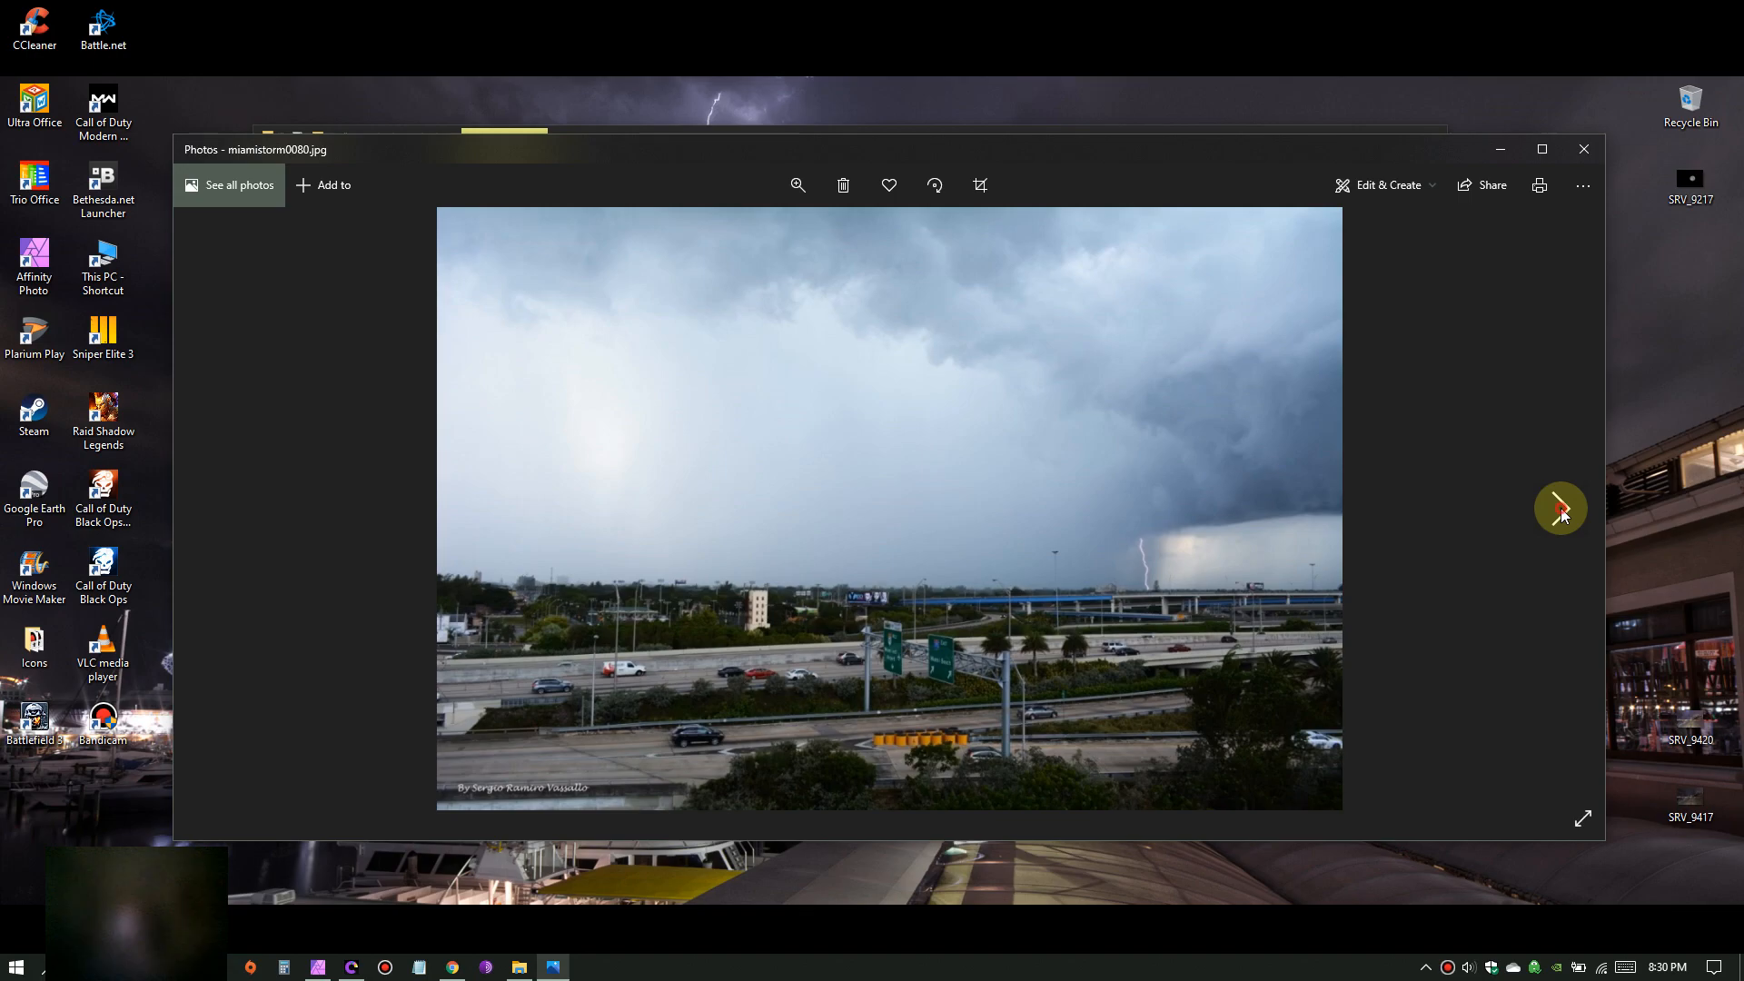
click(1560, 509)
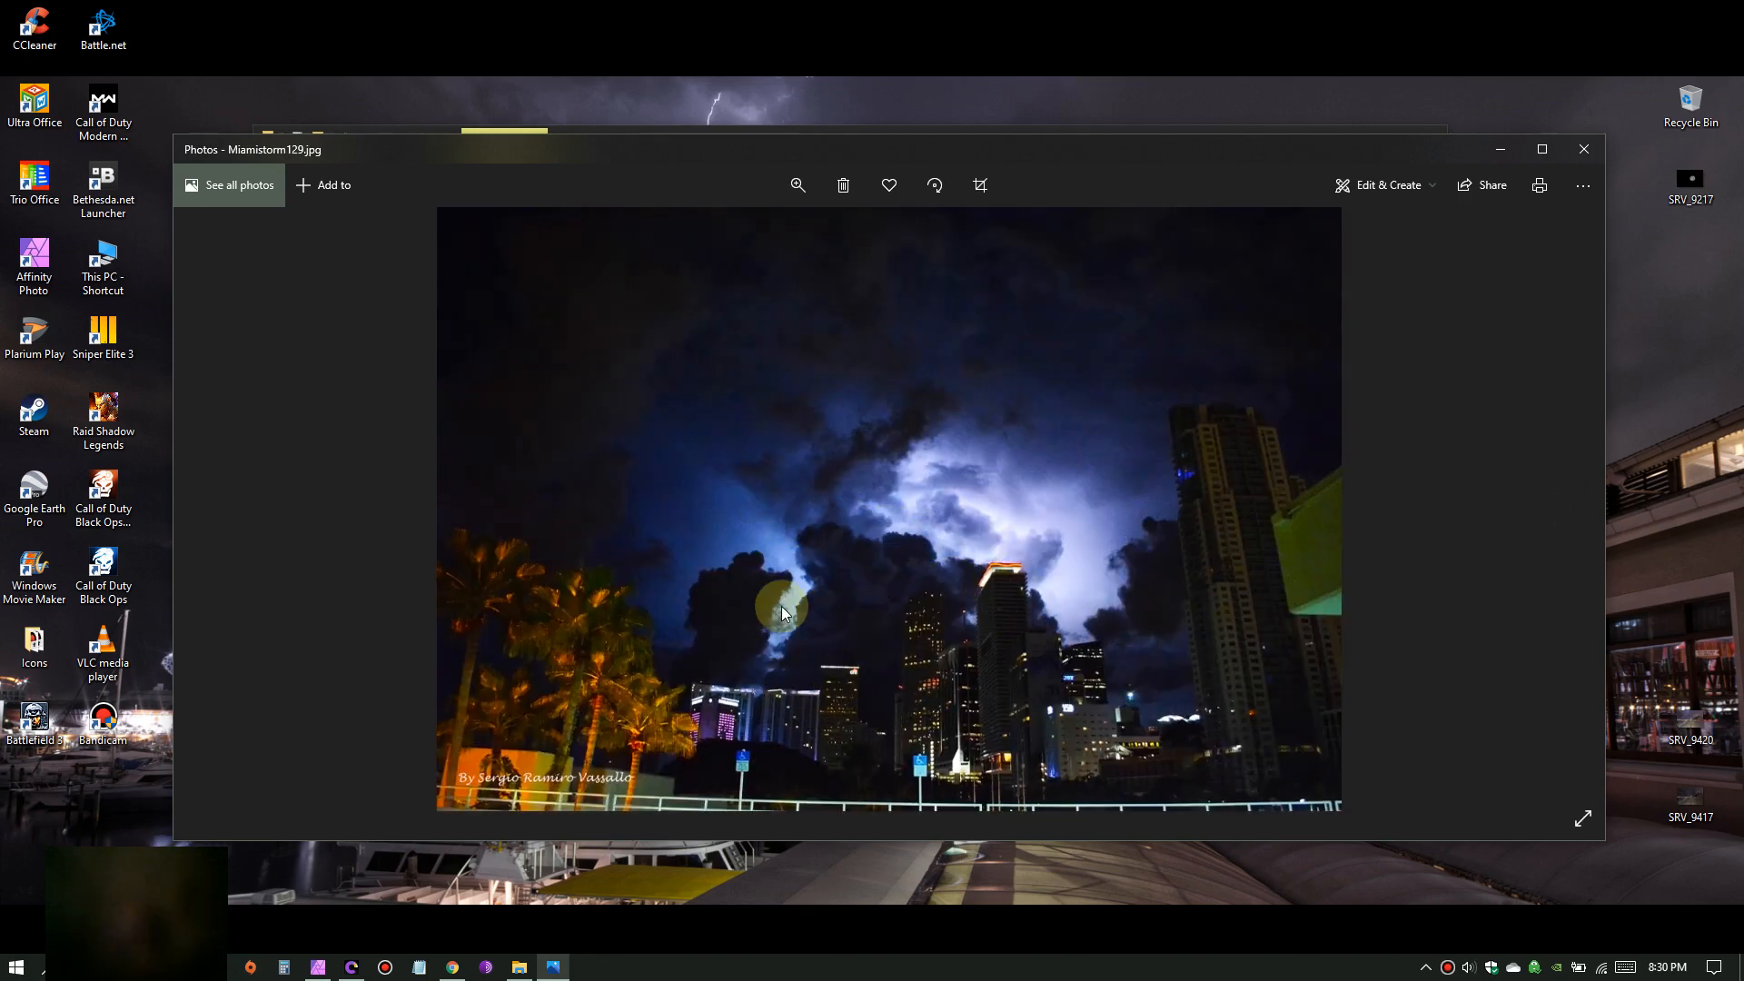
click(1554, 509)
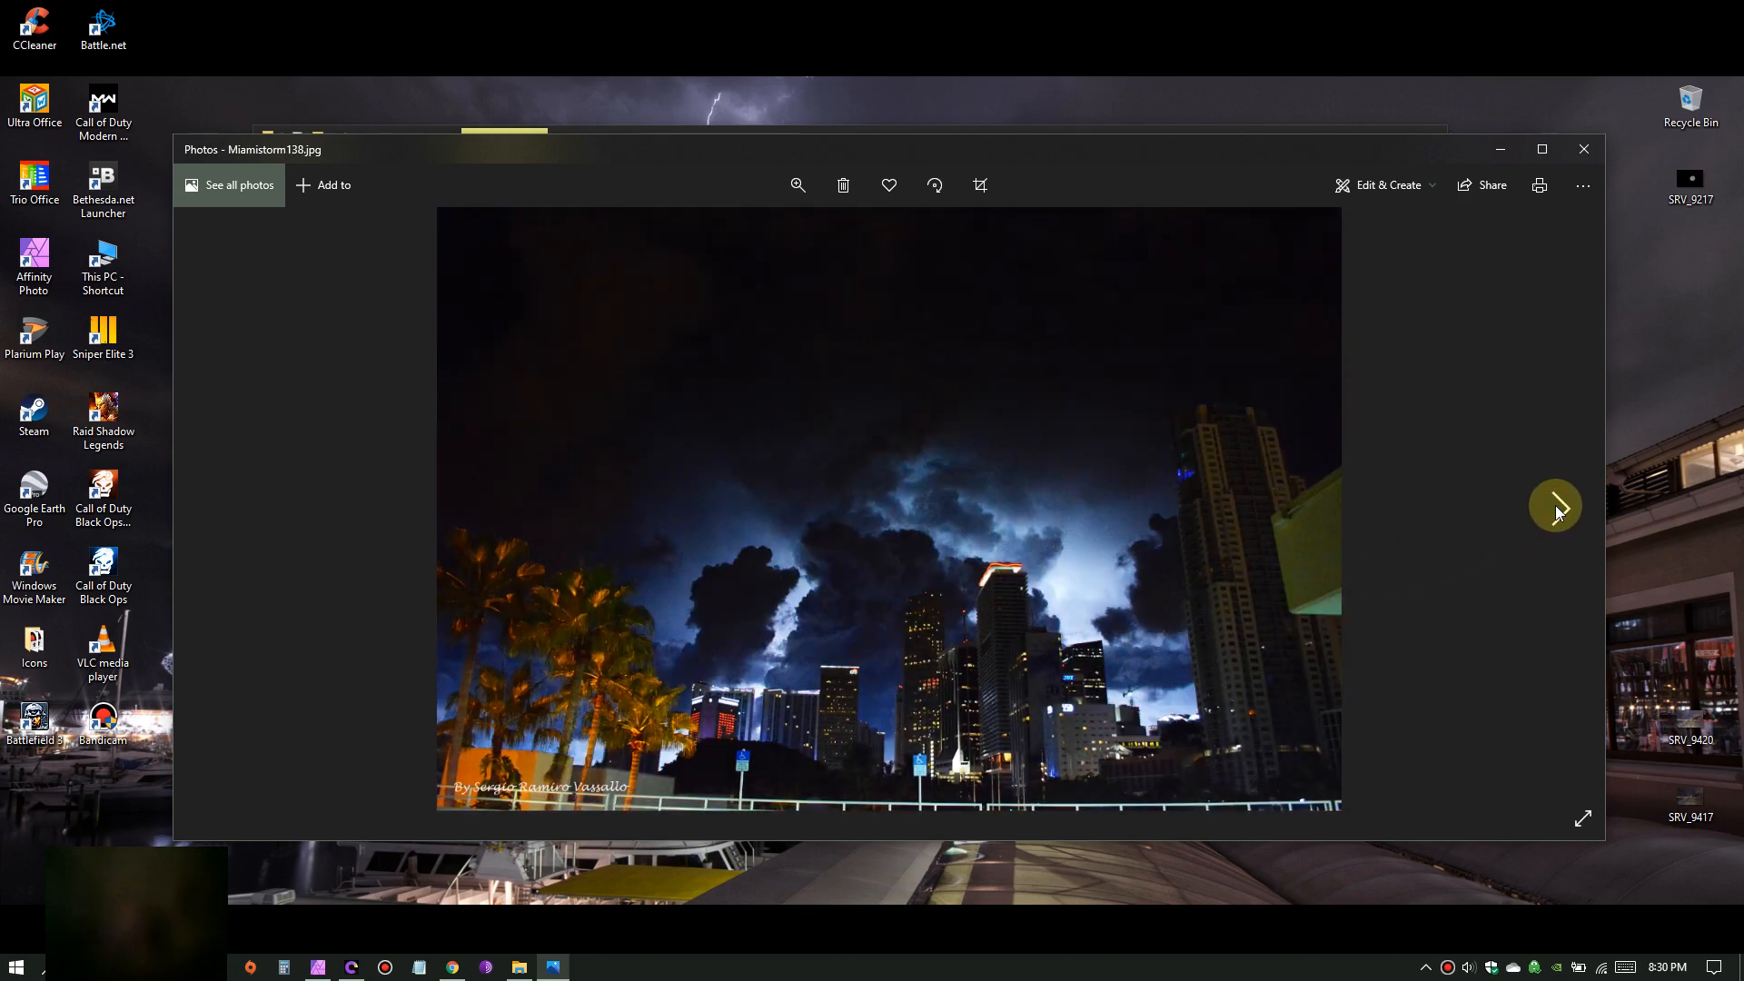
click(1555, 509)
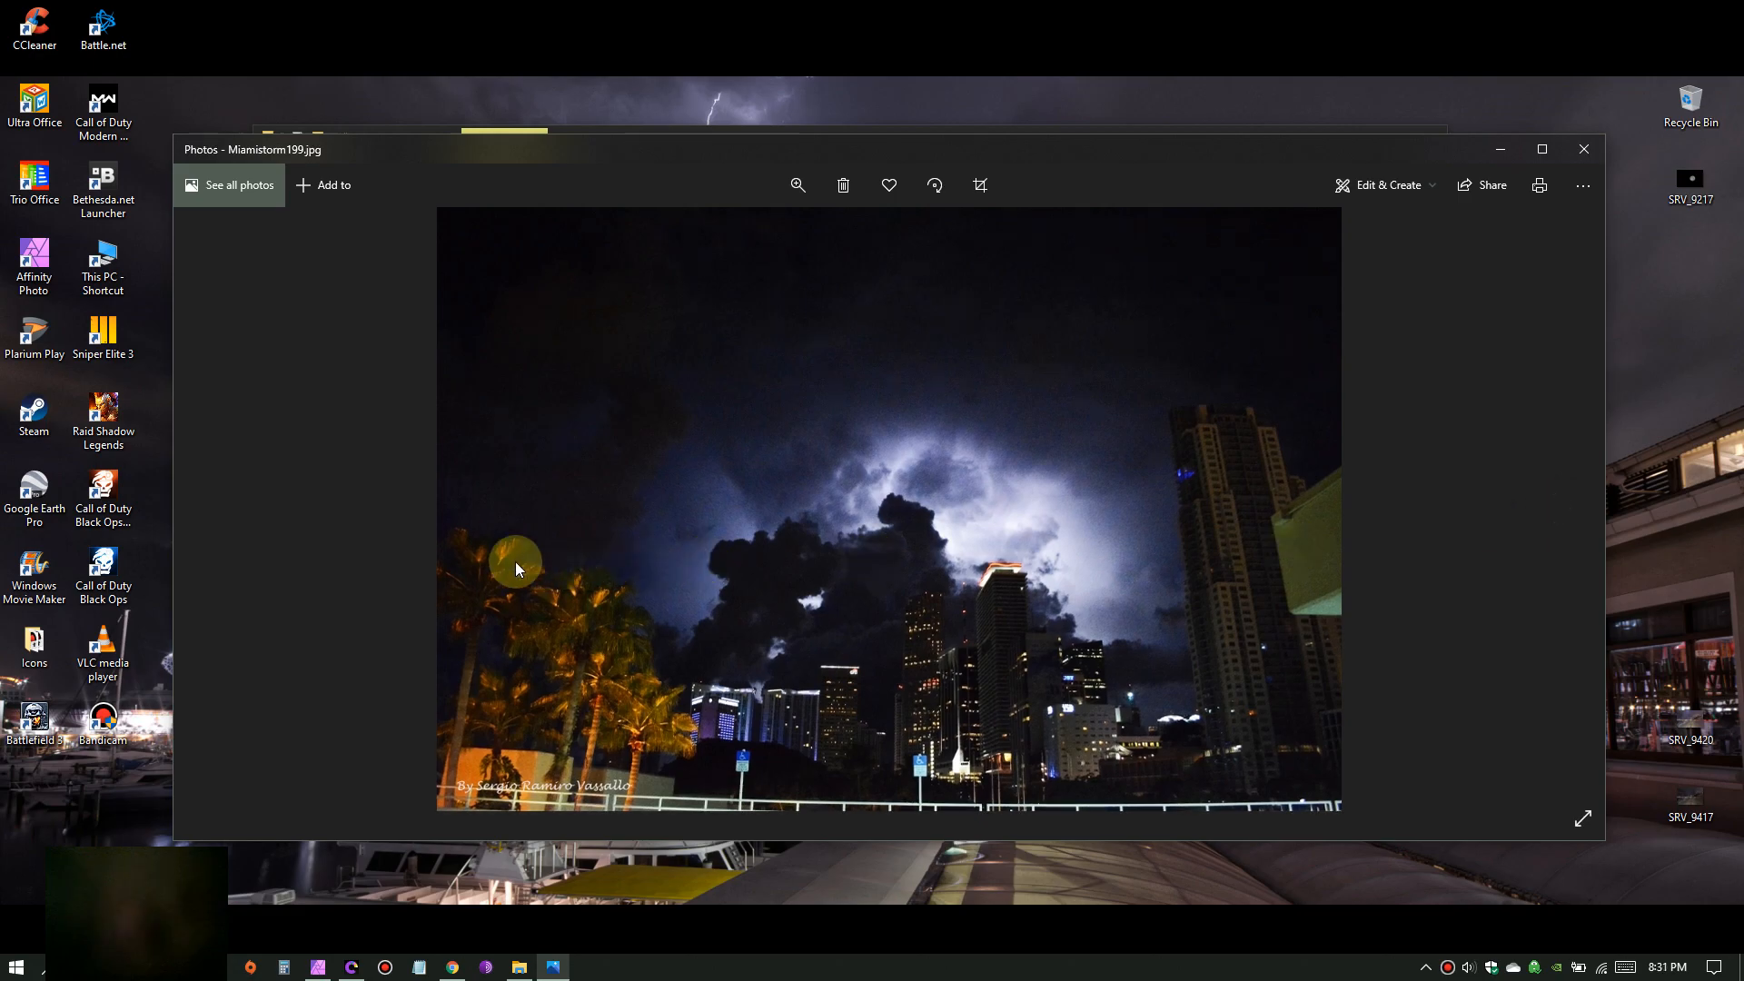
click(211, 513)
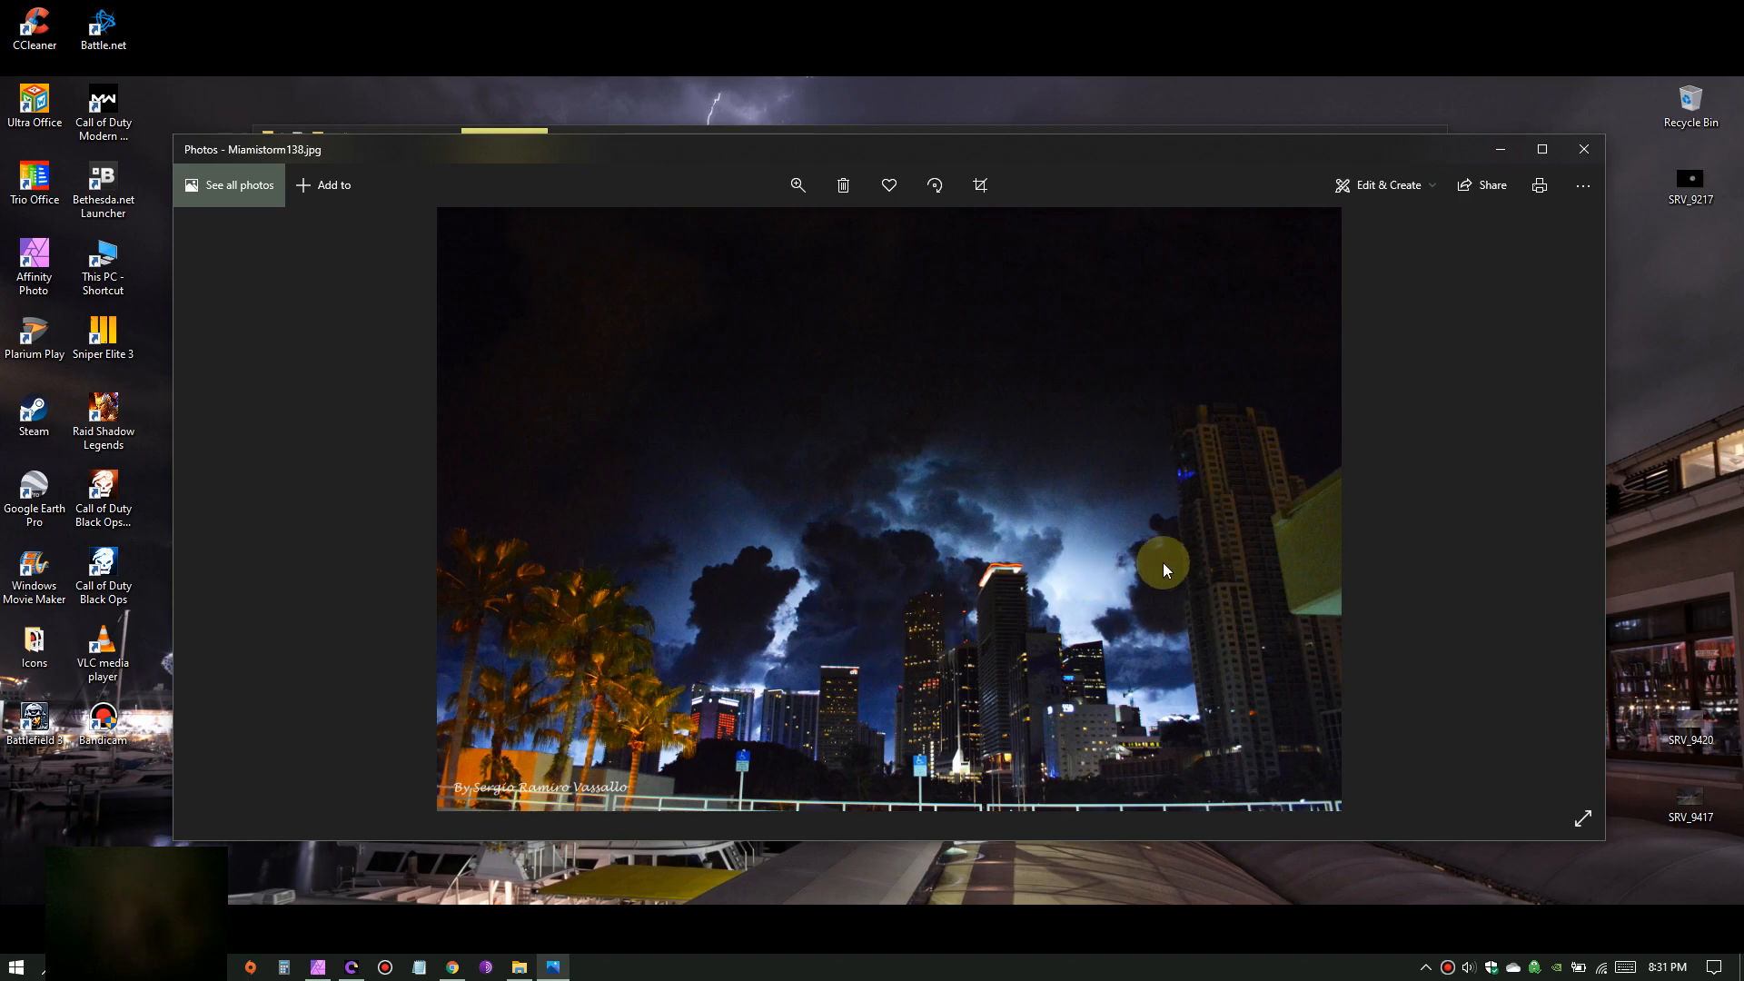
Advance through Miamistorm249 and Miamistorm495 to Miamistorm721, then back to Miamistorm528.
click(1561, 510)
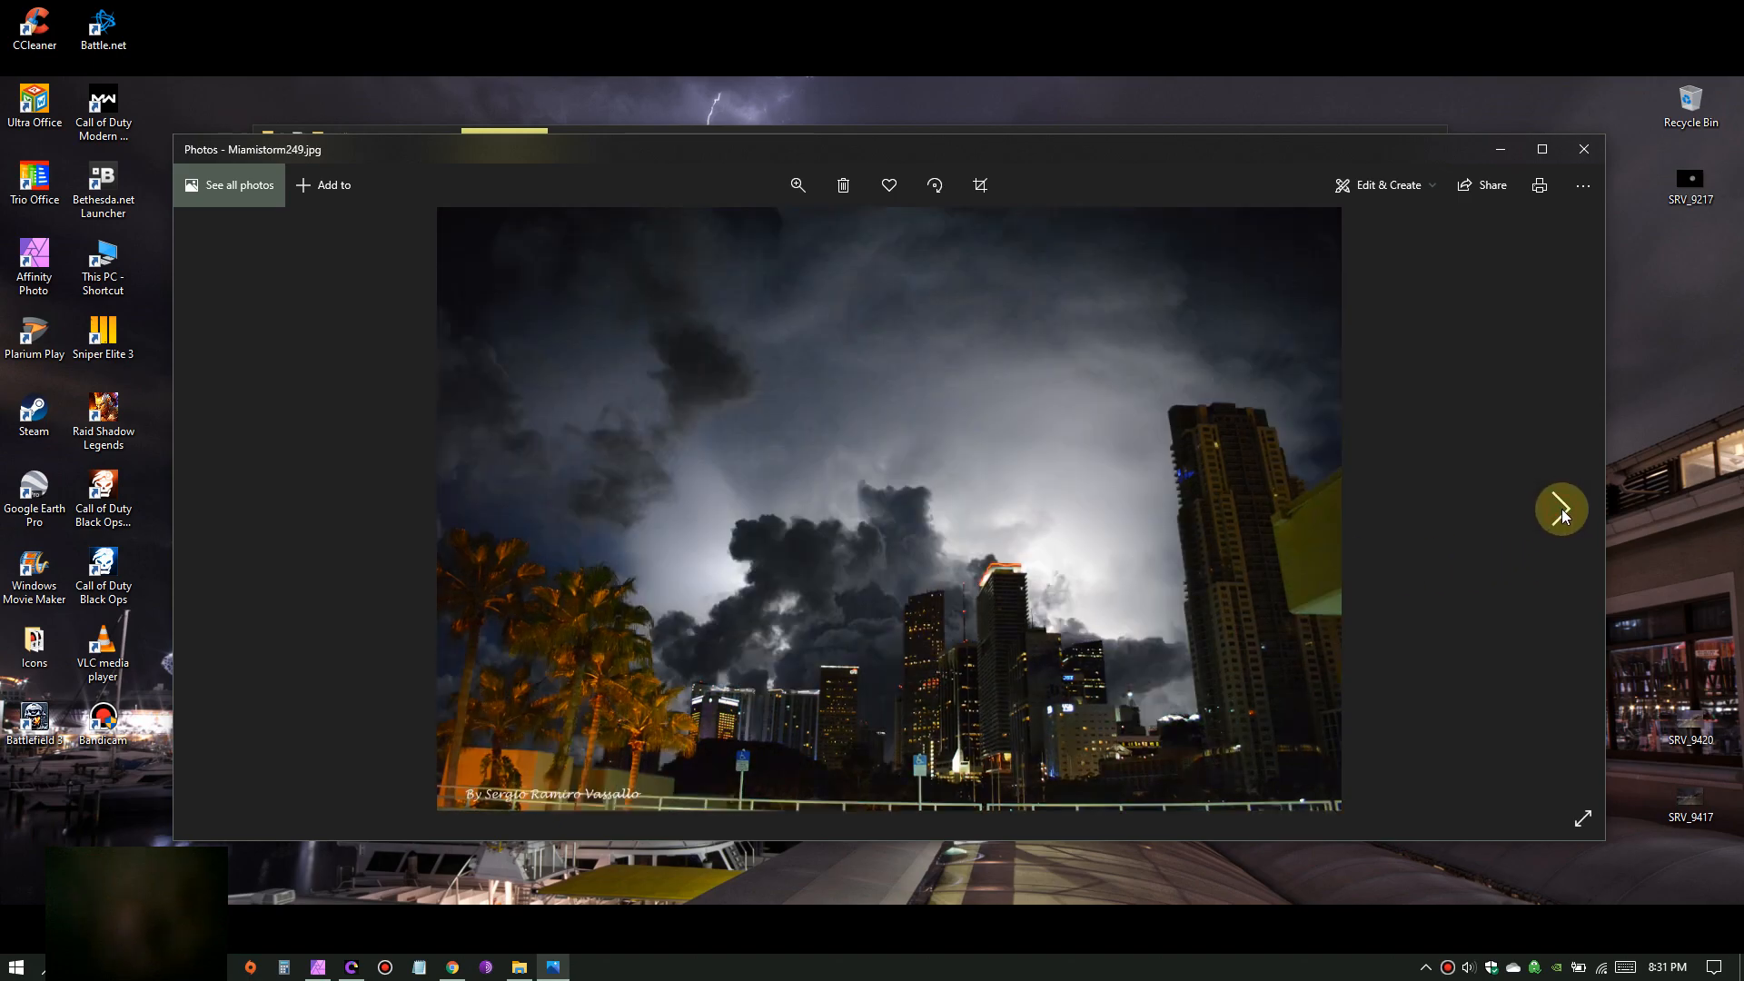
click(1561, 508)
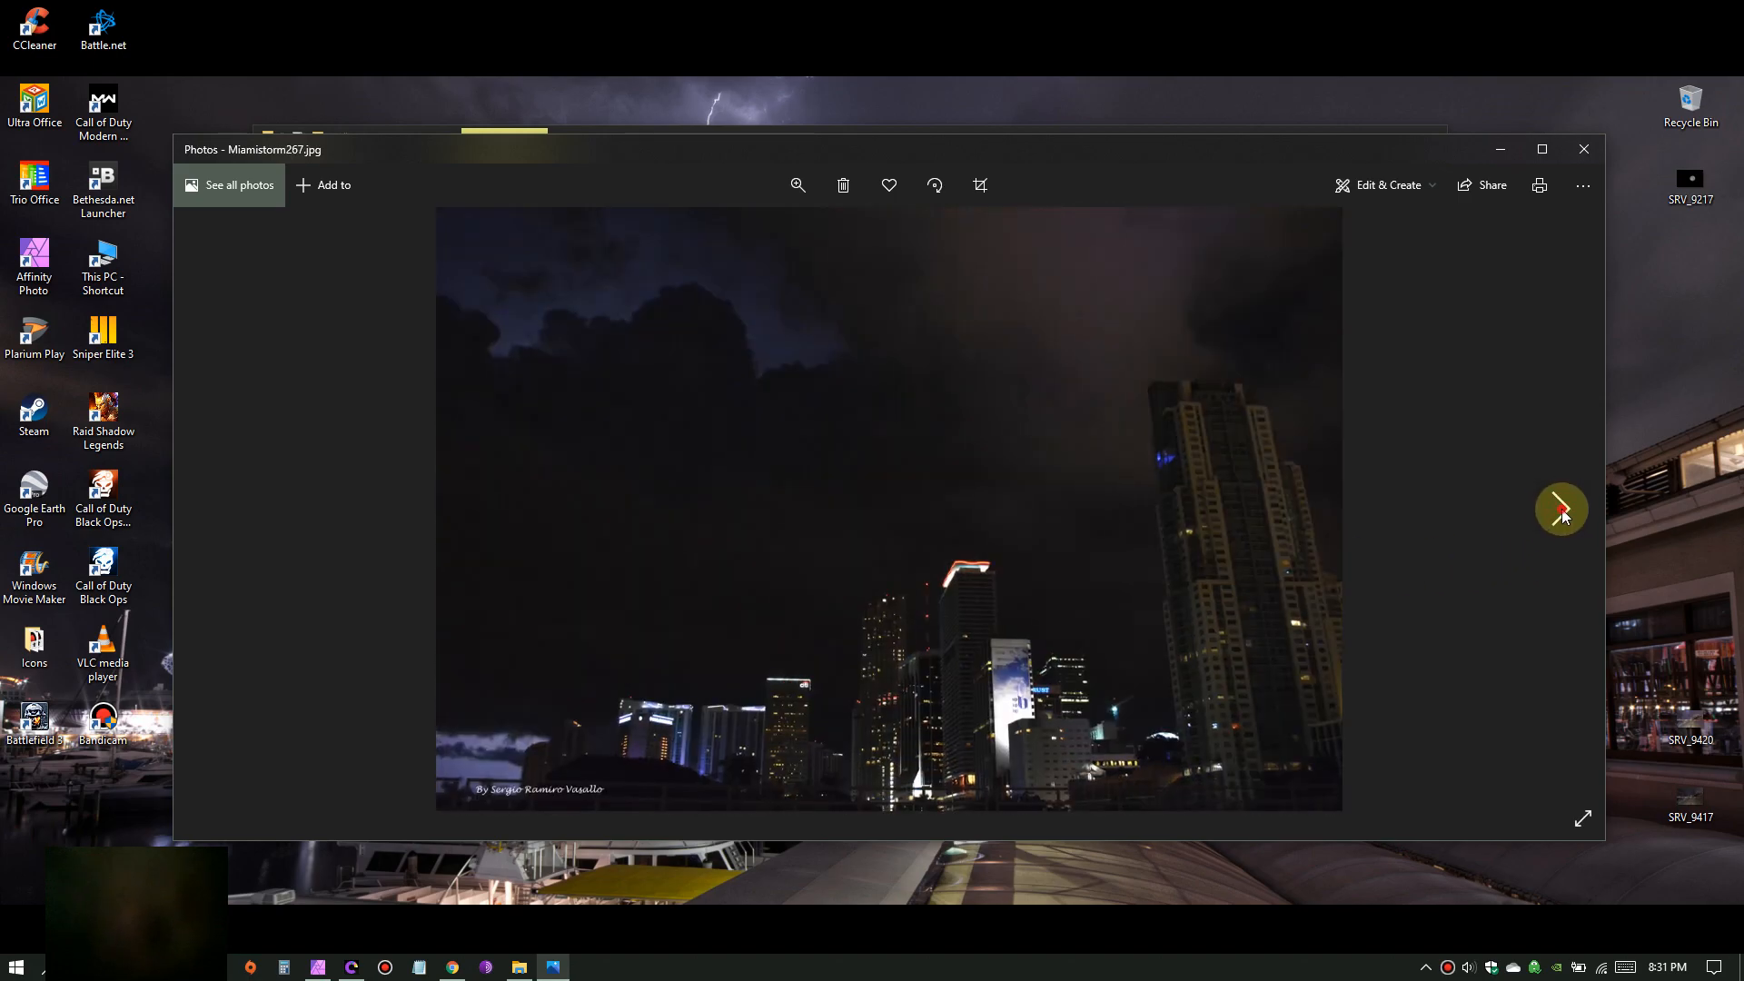
click(1561, 509)
click(1561, 508)
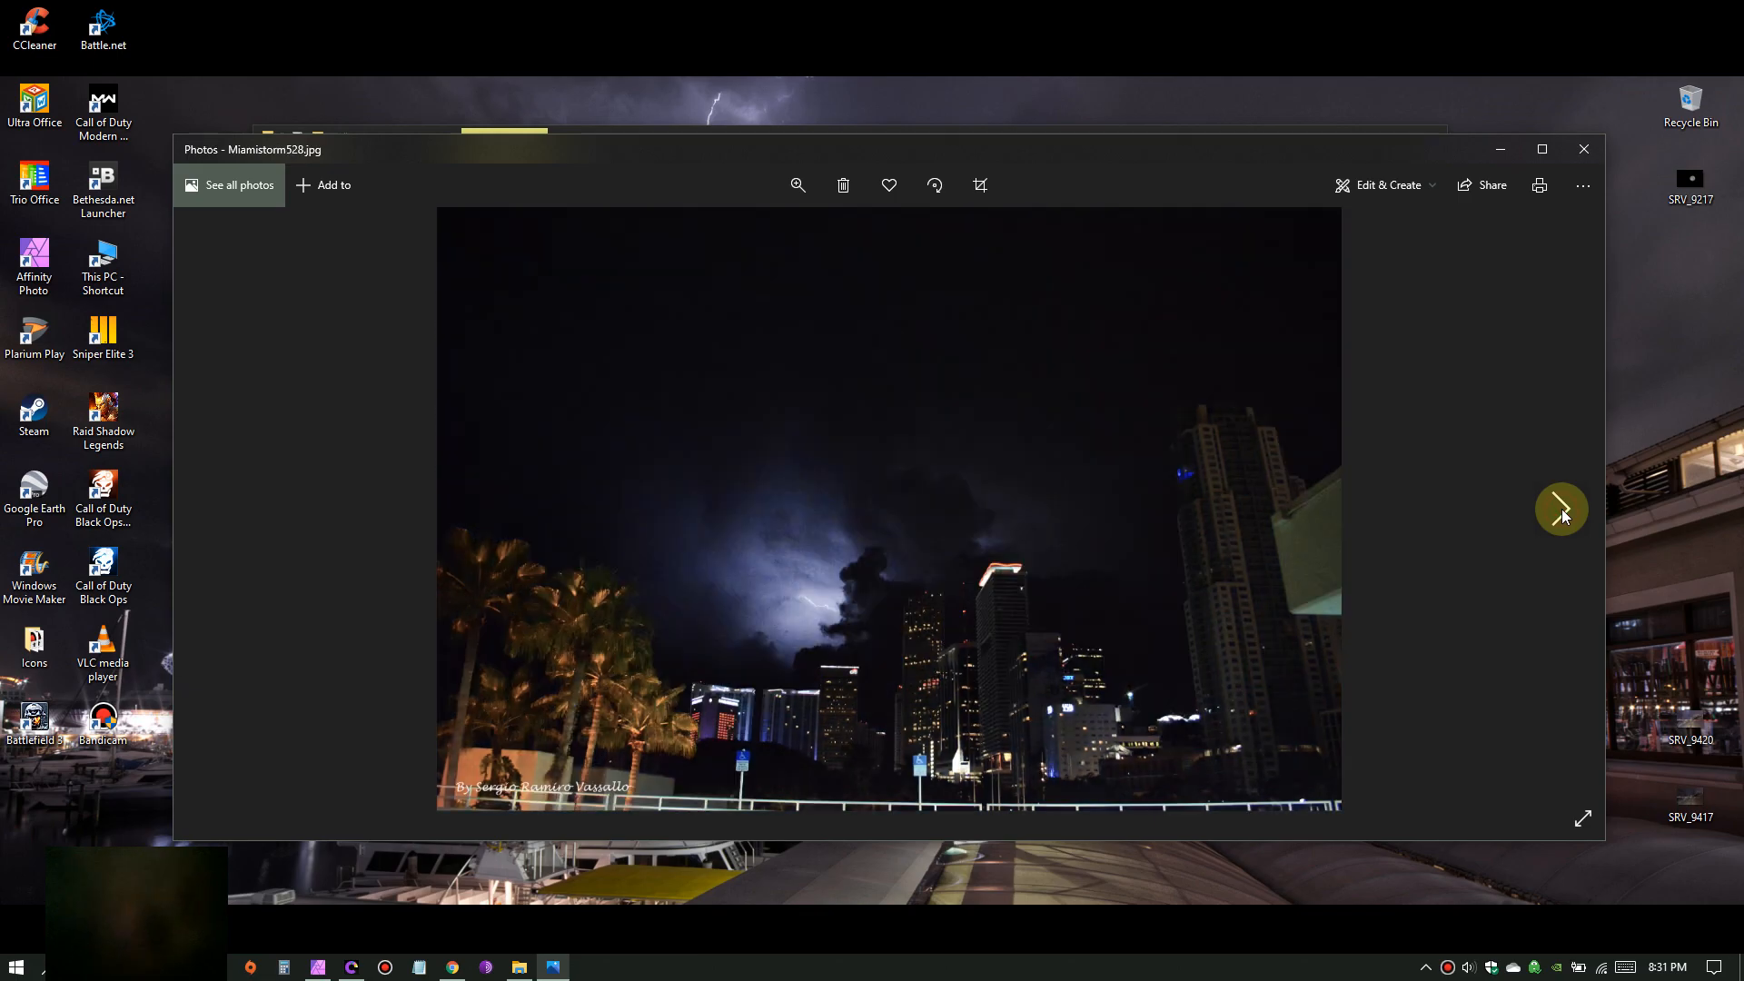
click(1561, 509)
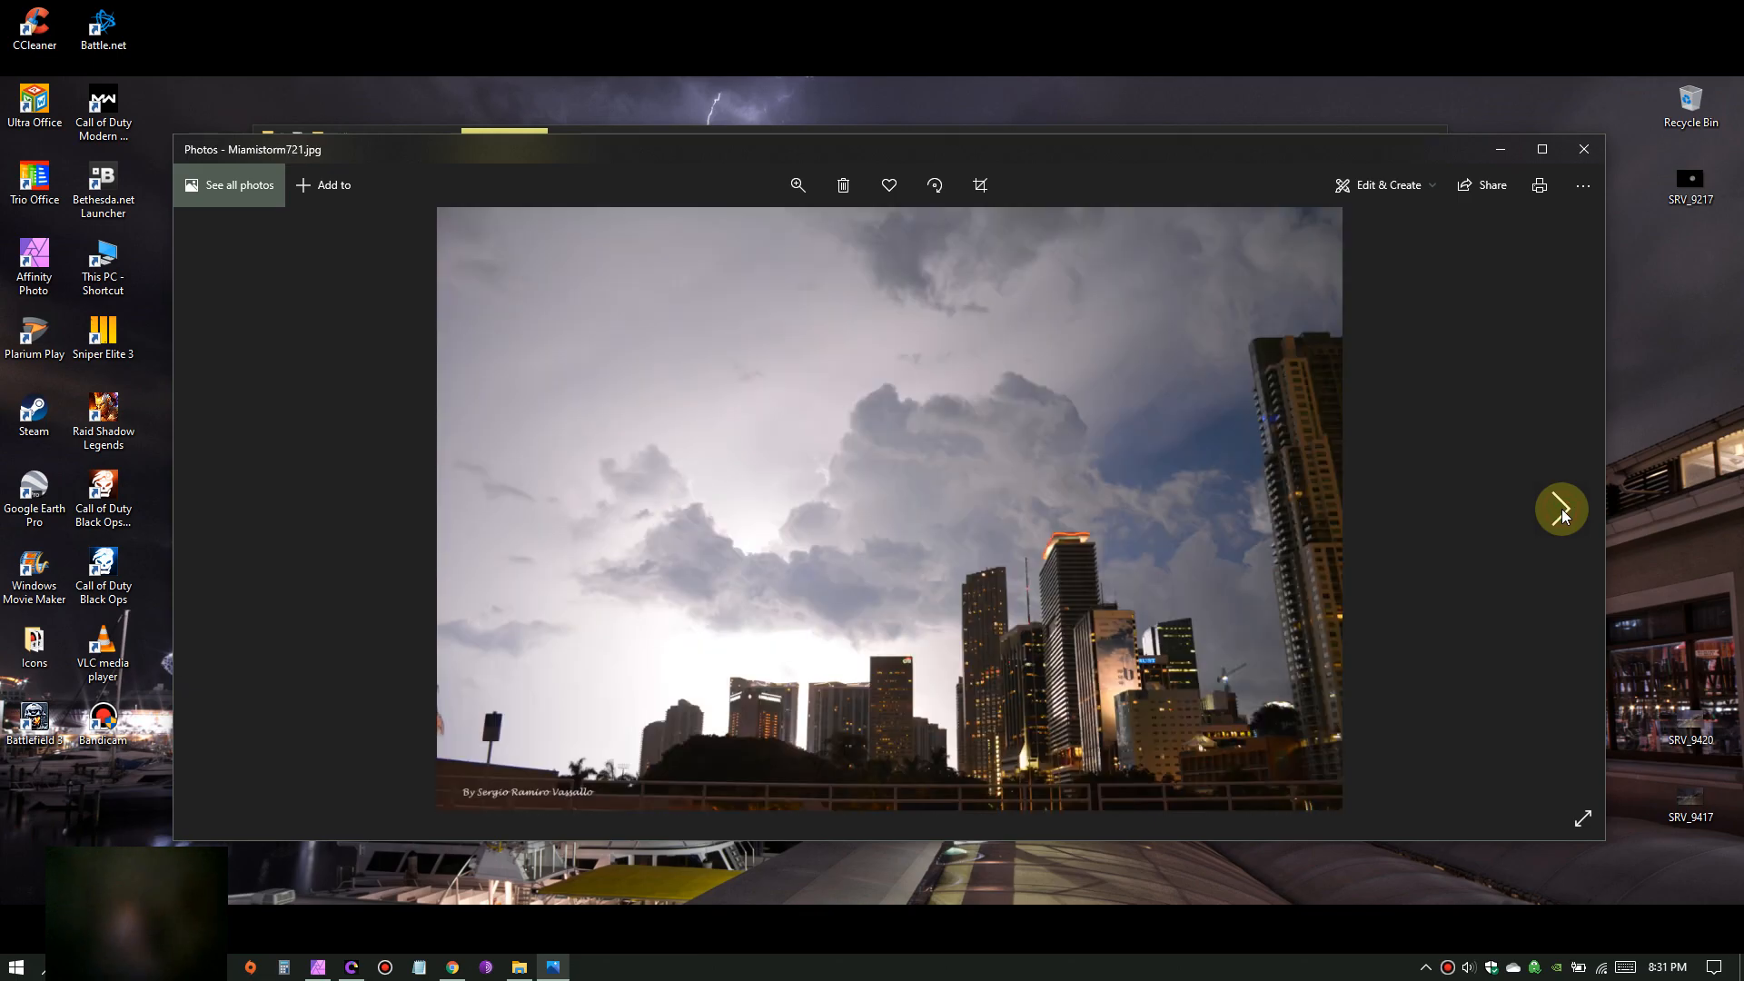
click(210, 510)
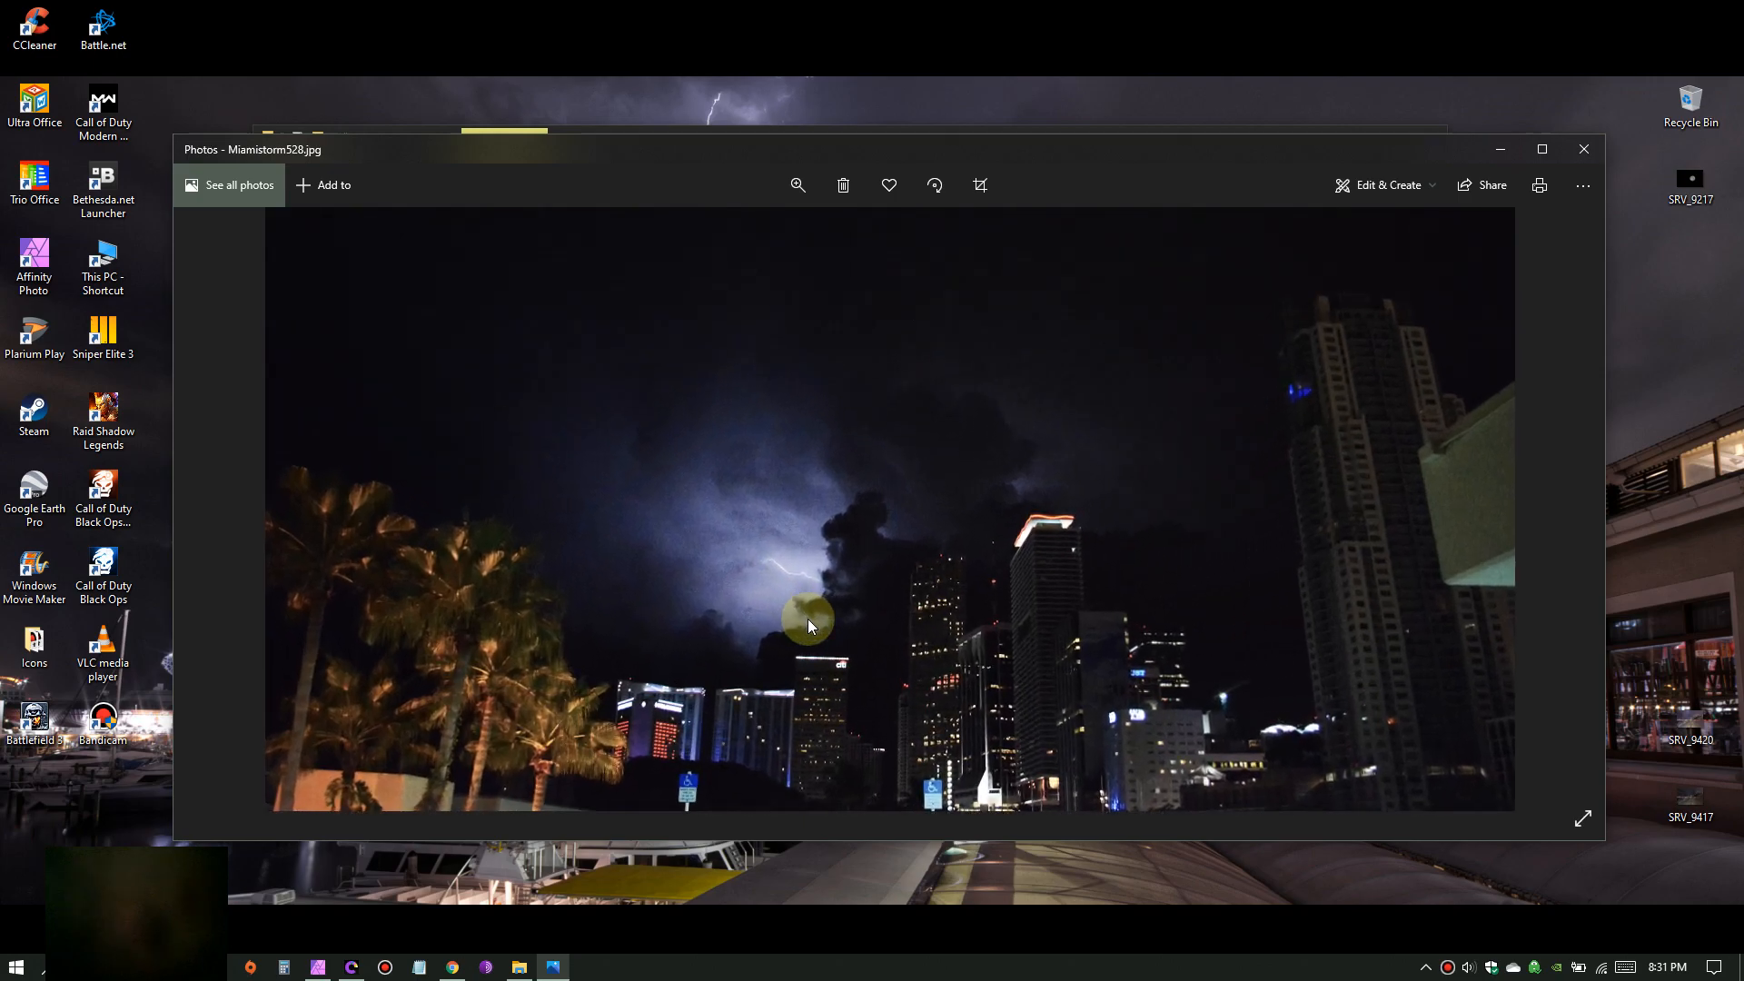
Zoom in on the lightning in Miamistorm528.jpg, then close the Photos viewer.
scroll(809, 619, up, 1)
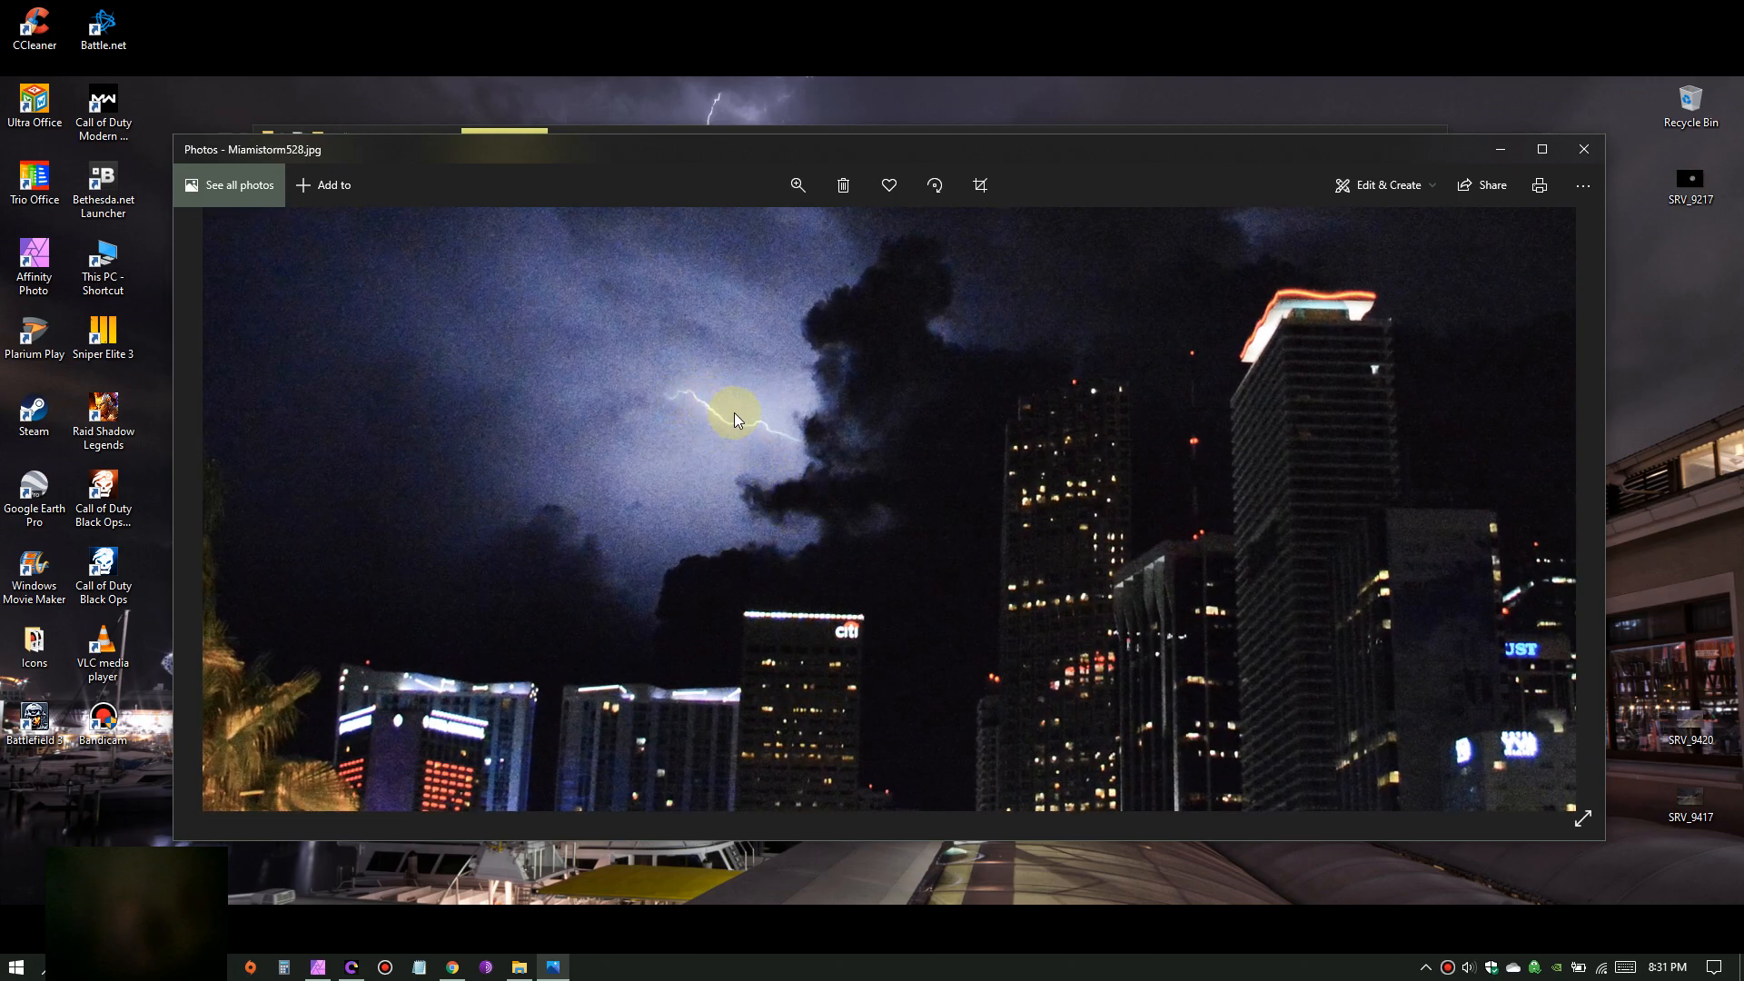
scroll(709, 428, down, 4)
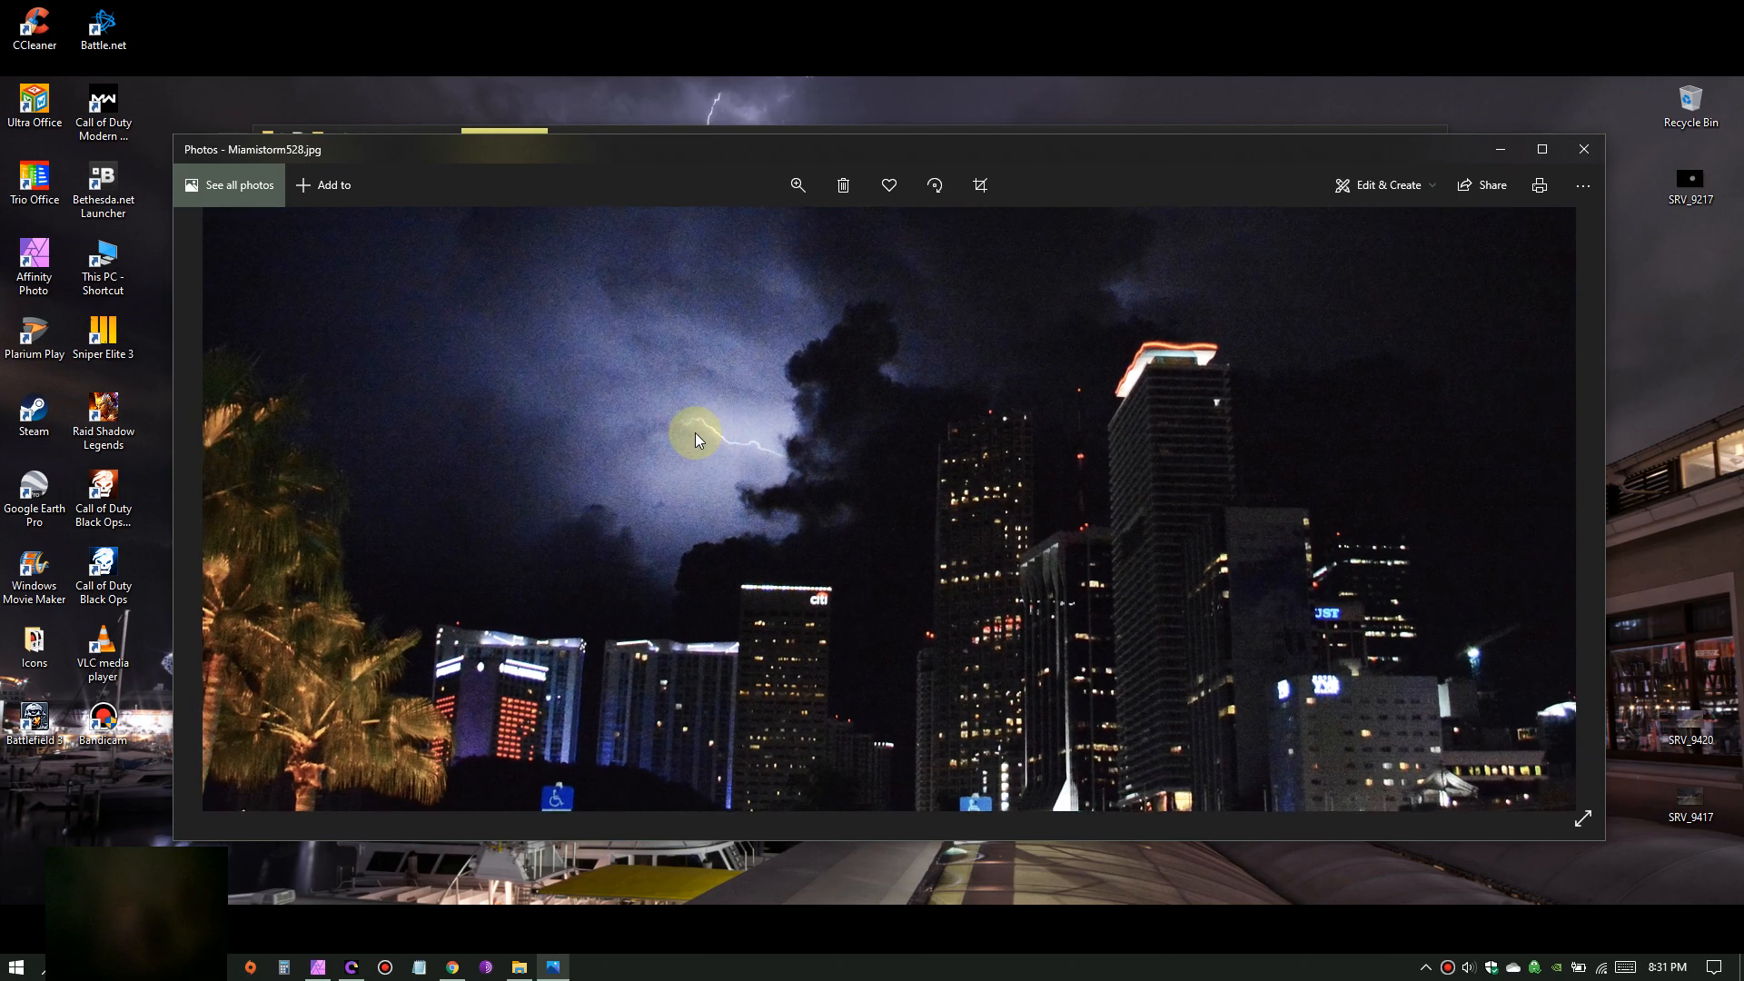
scroll(670, 451, down, 1)
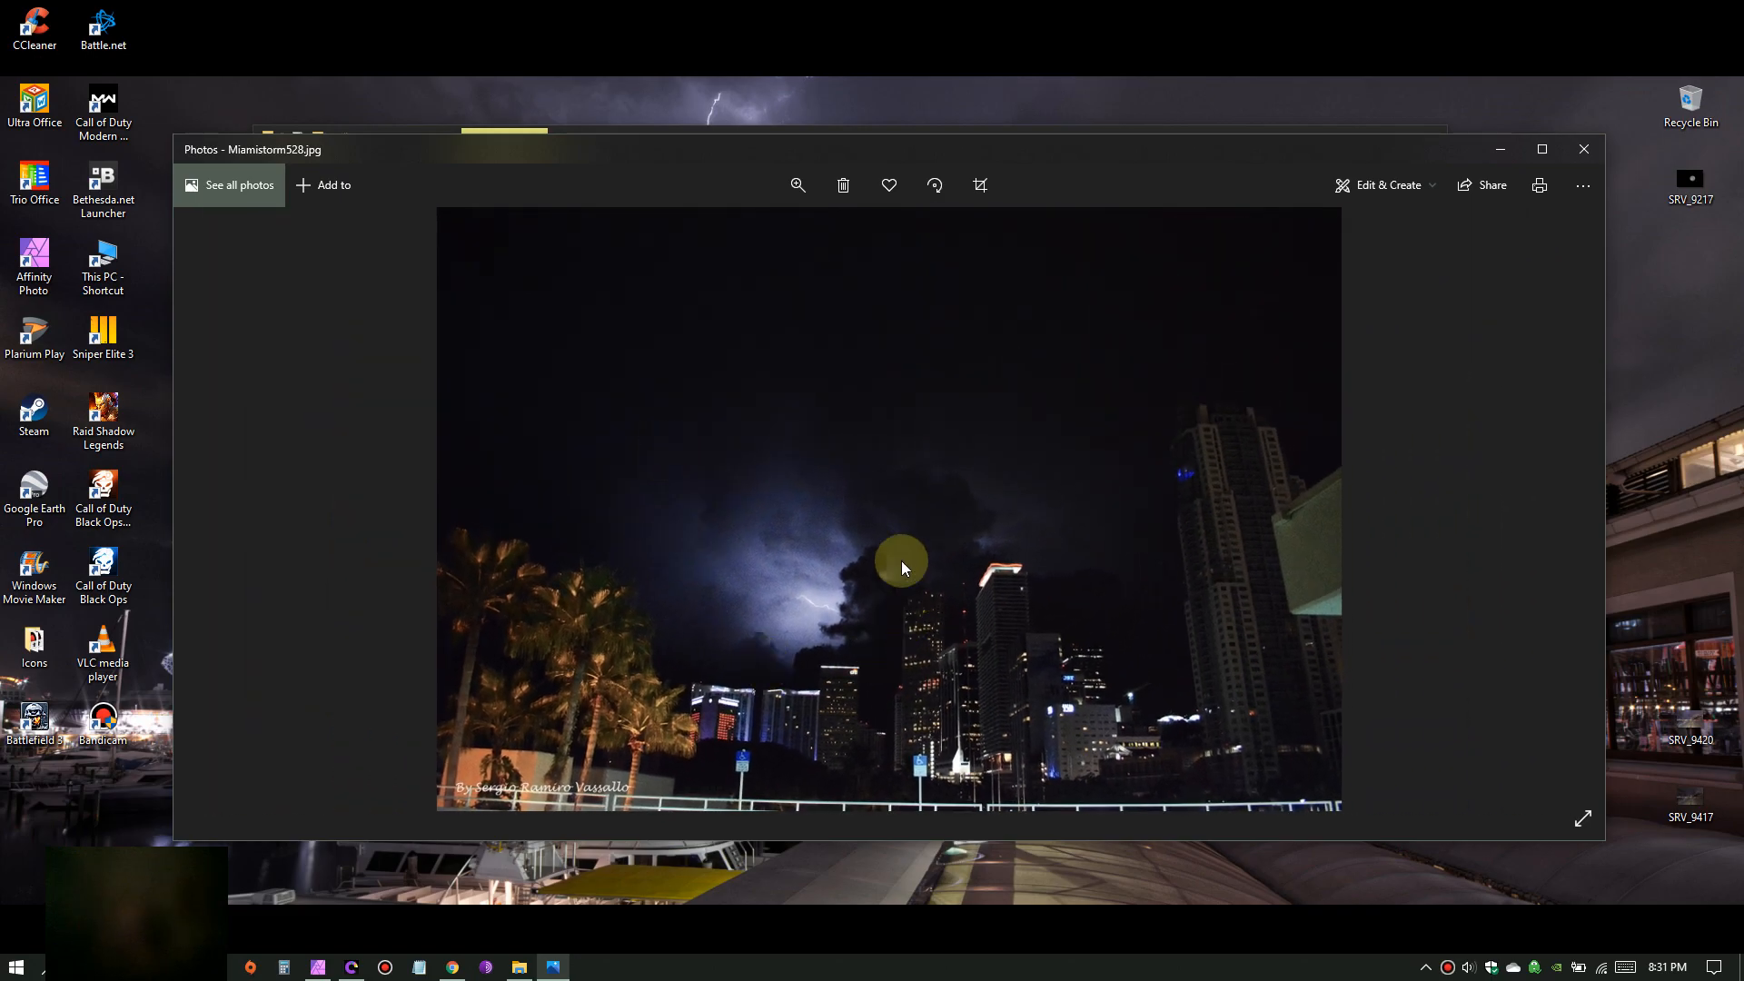
click(1583, 149)
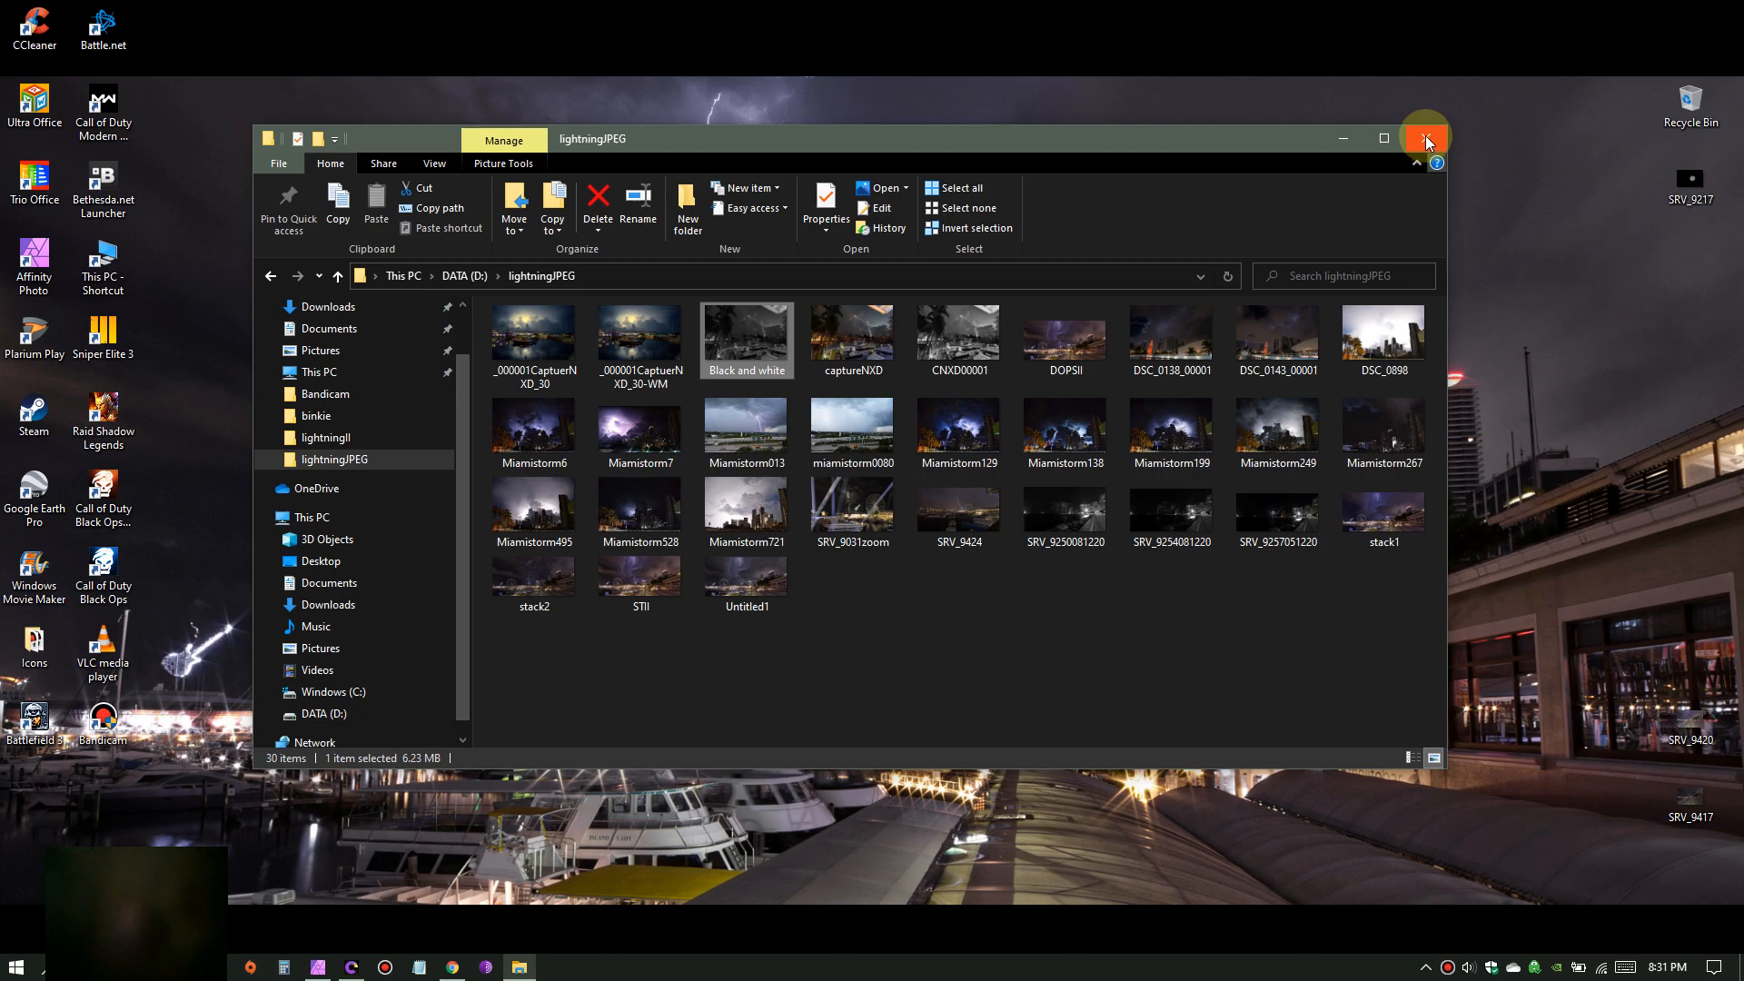
Bring Affinity Photo forward, pan the panorama with the Hand tool, then switch to Capture NX-D.
click(318, 967)
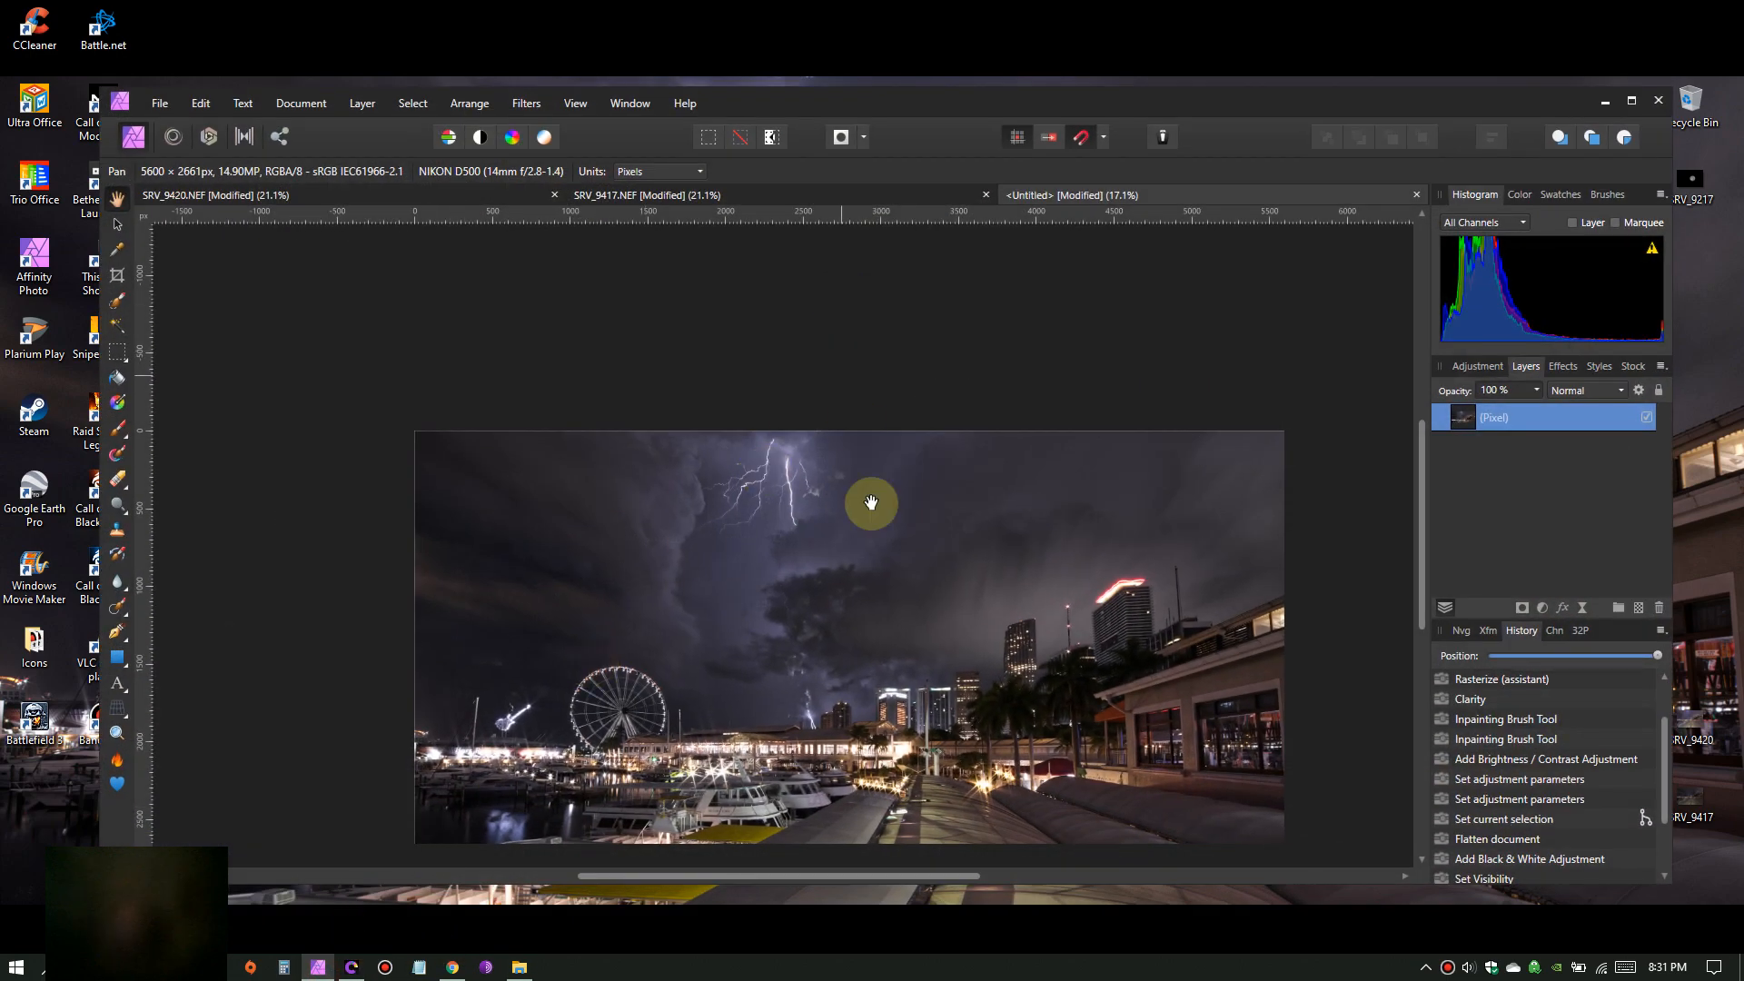
drag(883, 630, 837, 518)
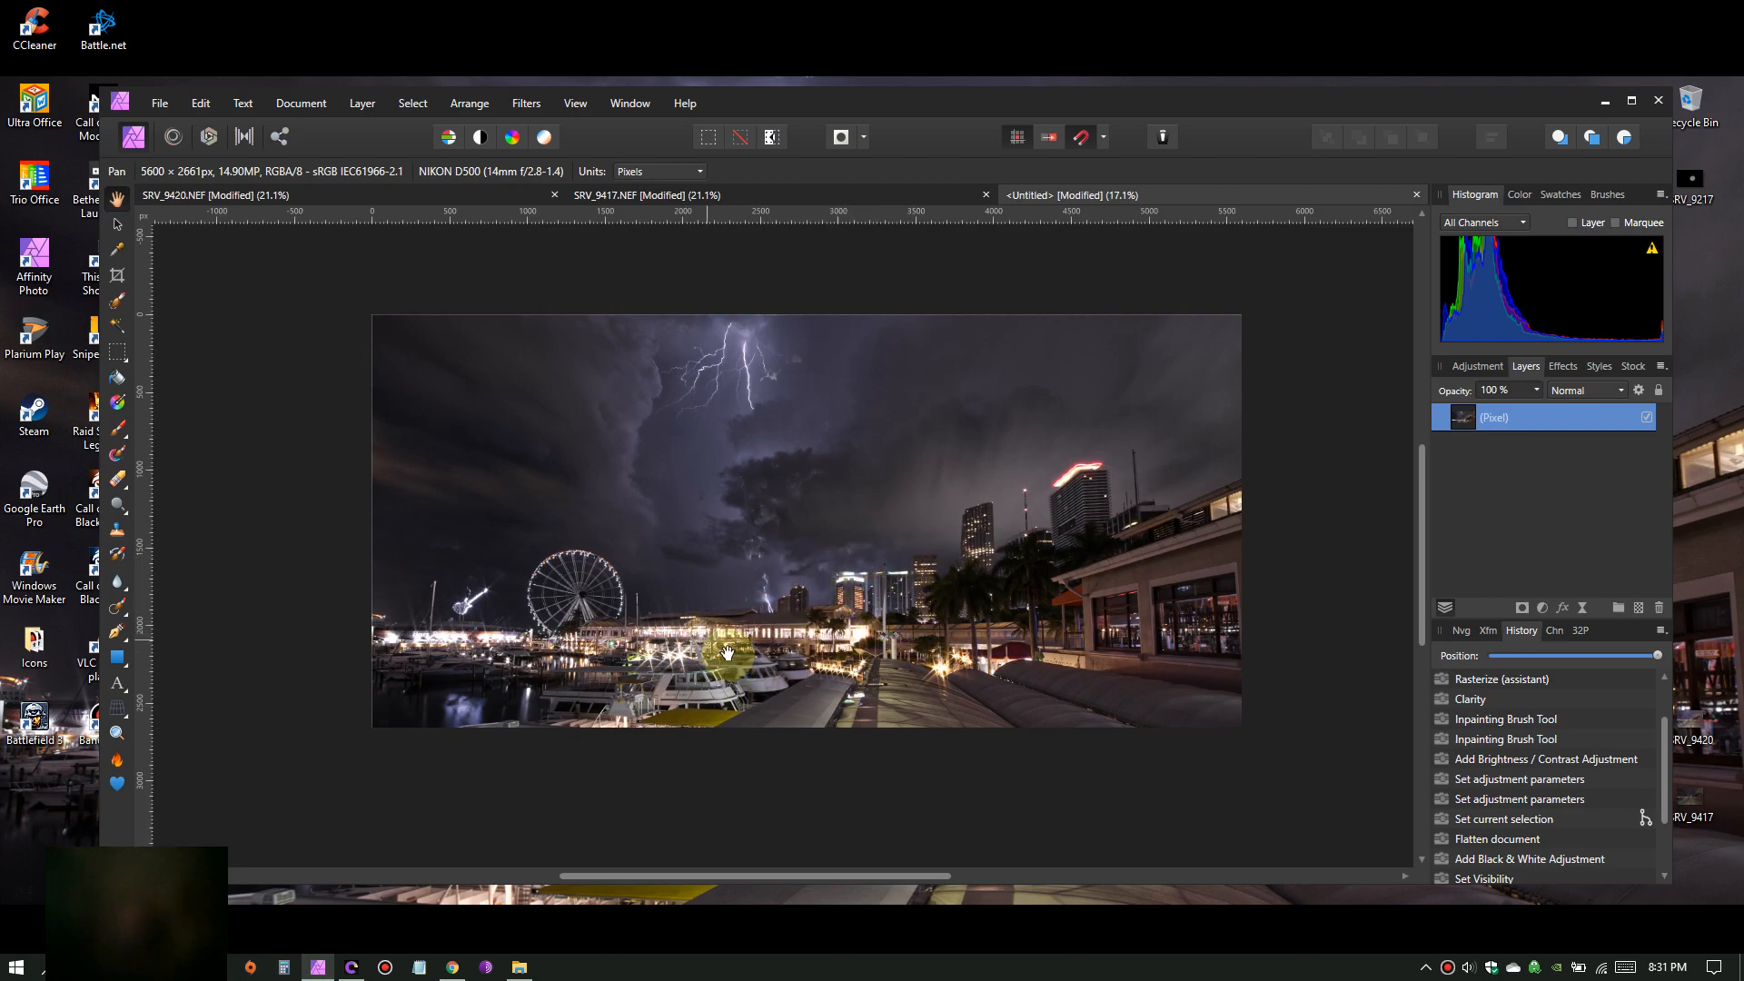
click(351, 967)
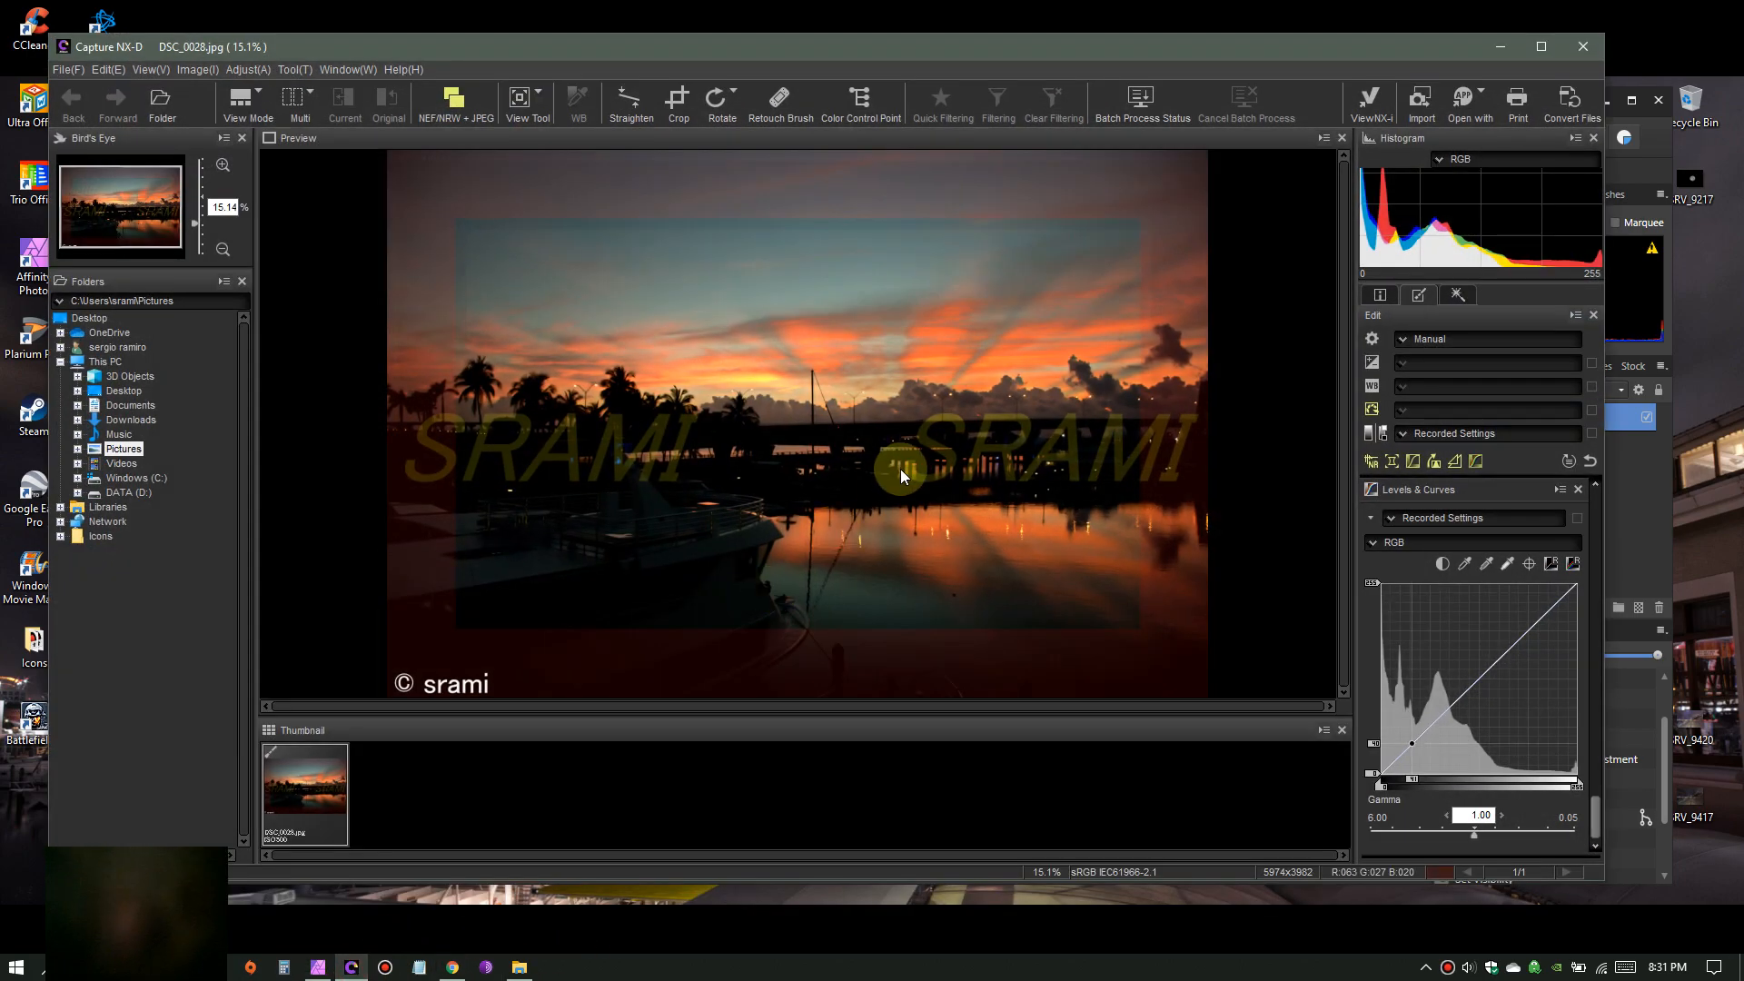
Browse to DATA (D:) > lightningJPEG in Capture NX-D and show Untitled1.jpg maximized.
drag(1344, 44, 1437, 54)
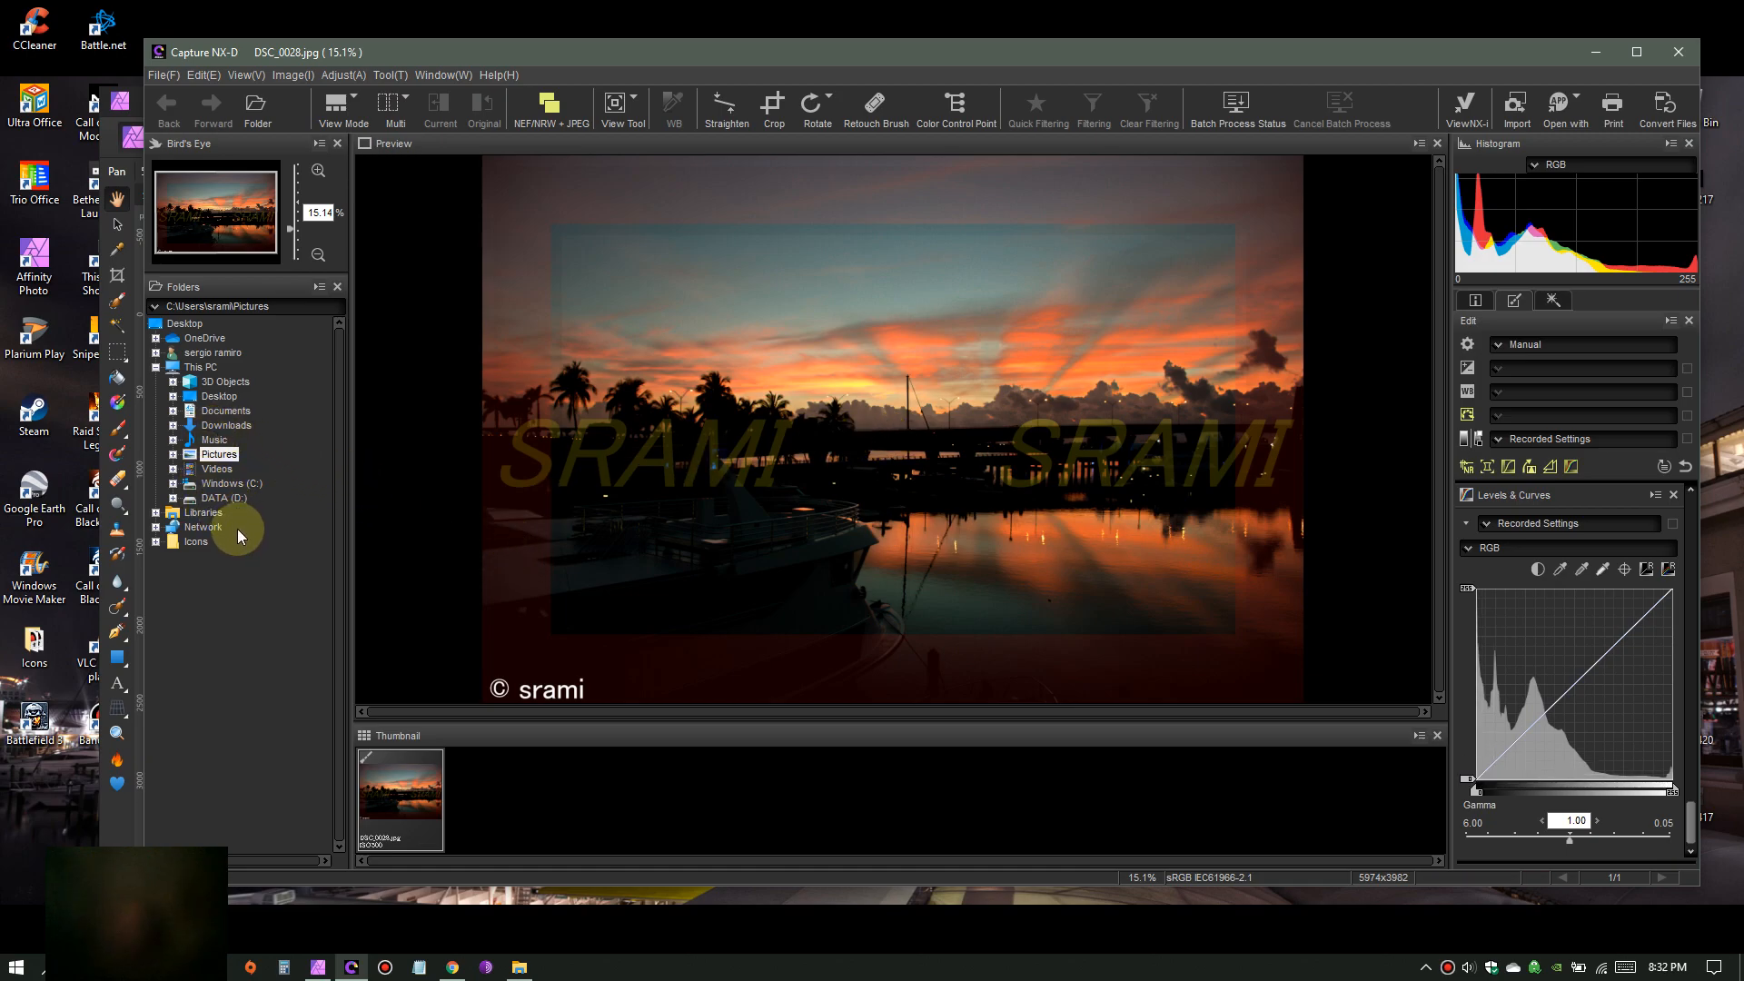
click(172, 498)
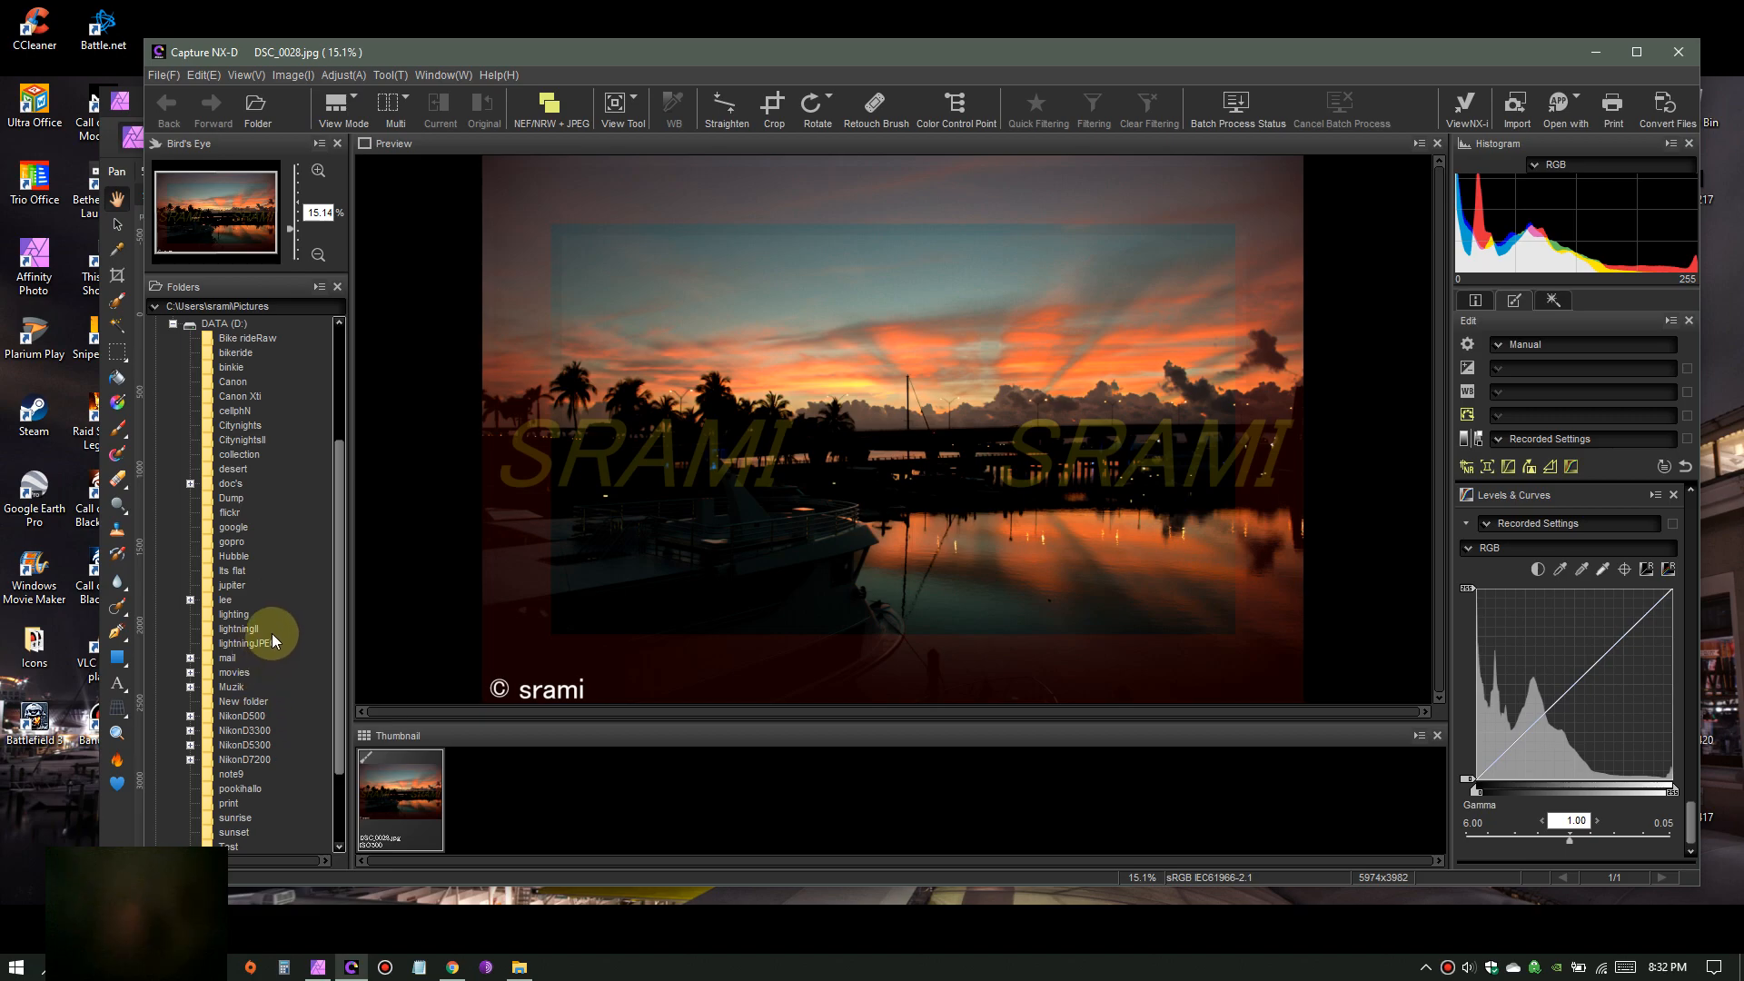
click(250, 642)
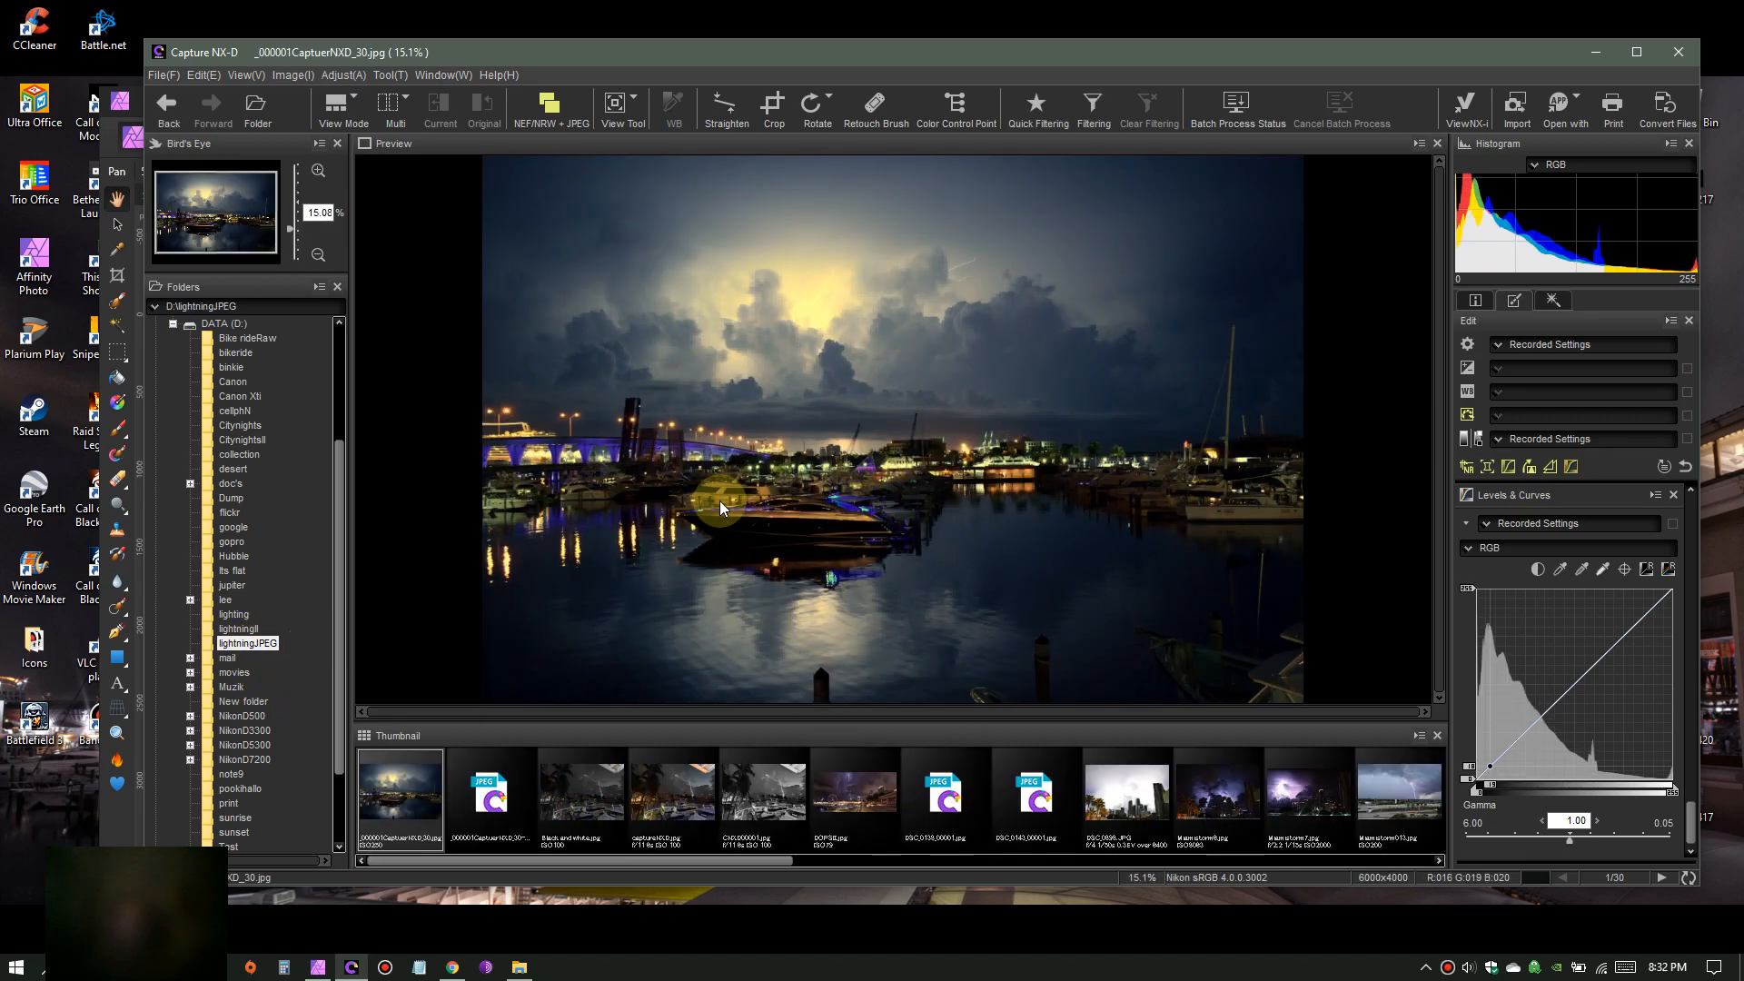
drag(613, 859, 1274, 856)
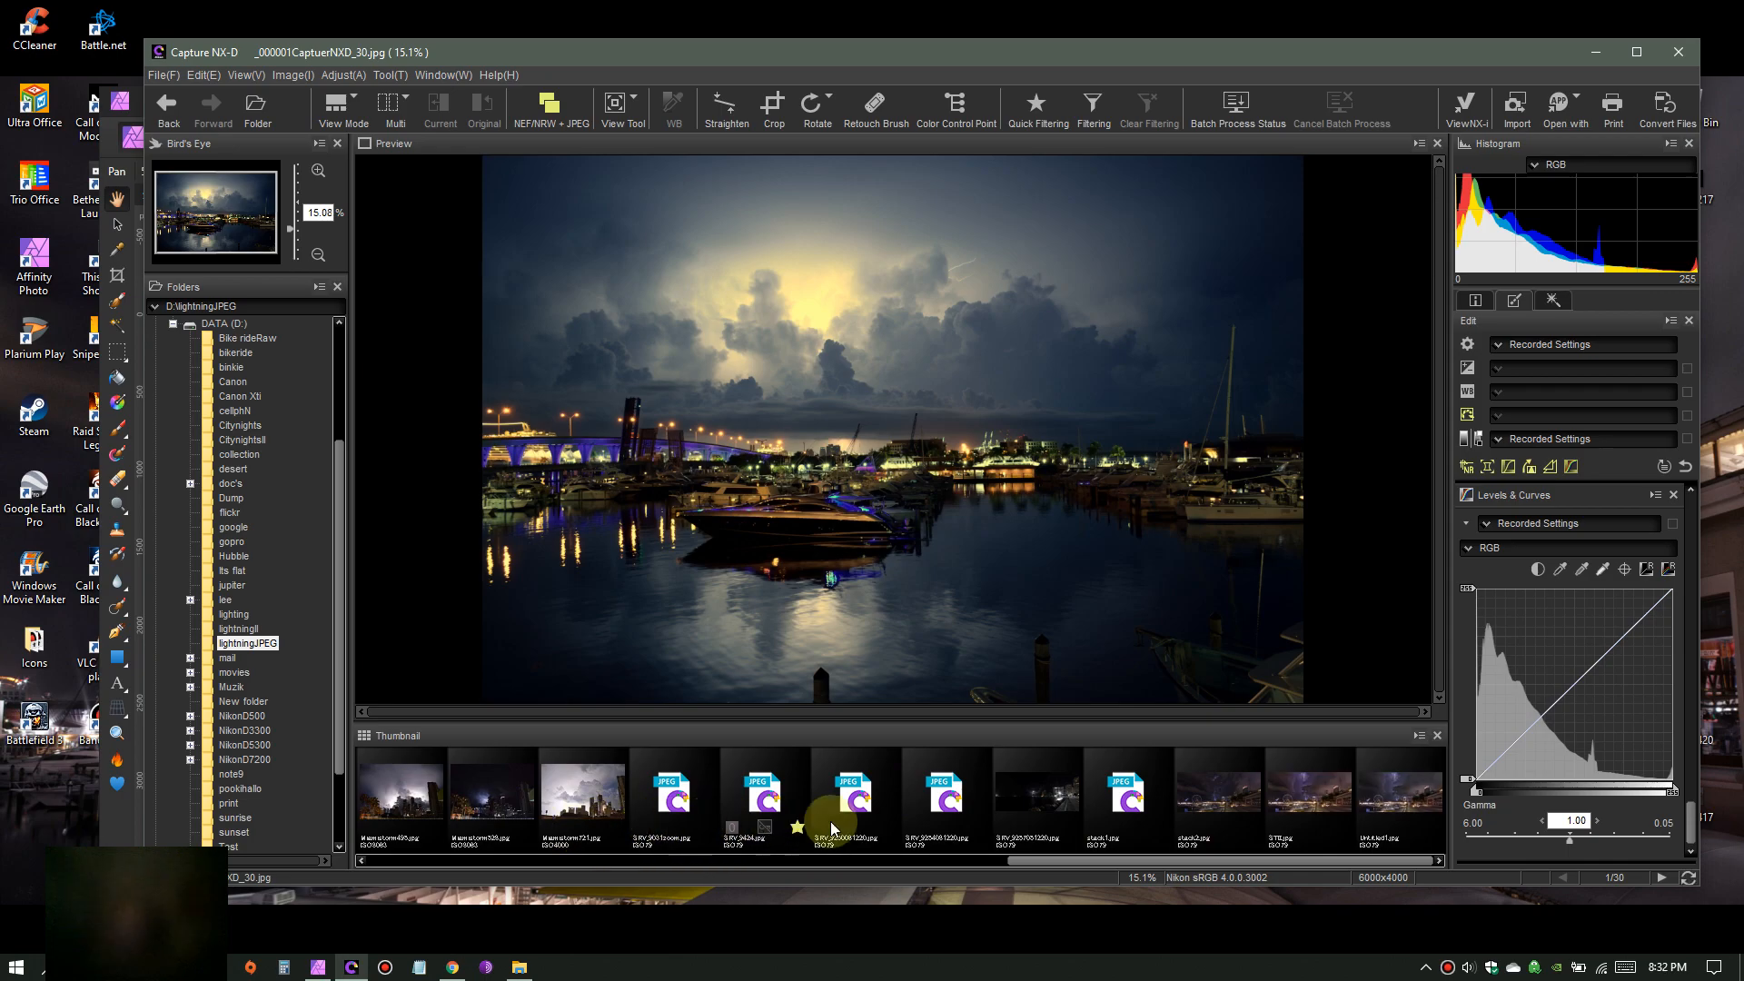
click(1403, 804)
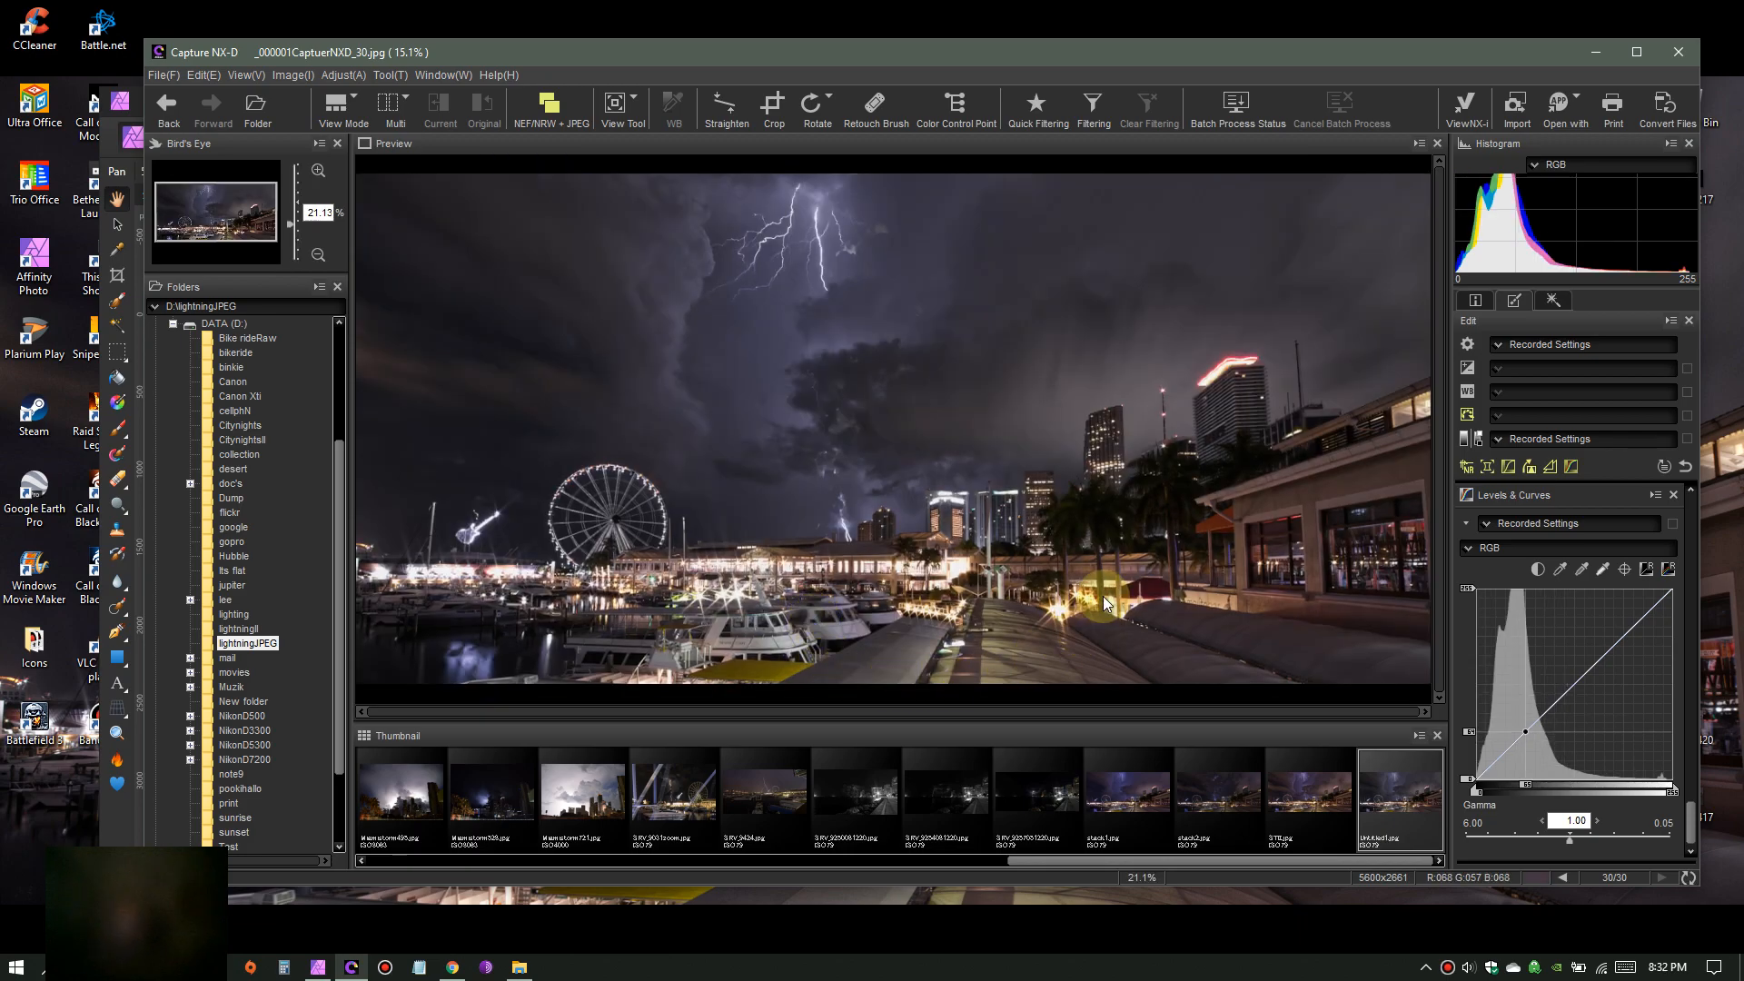
click(1636, 52)
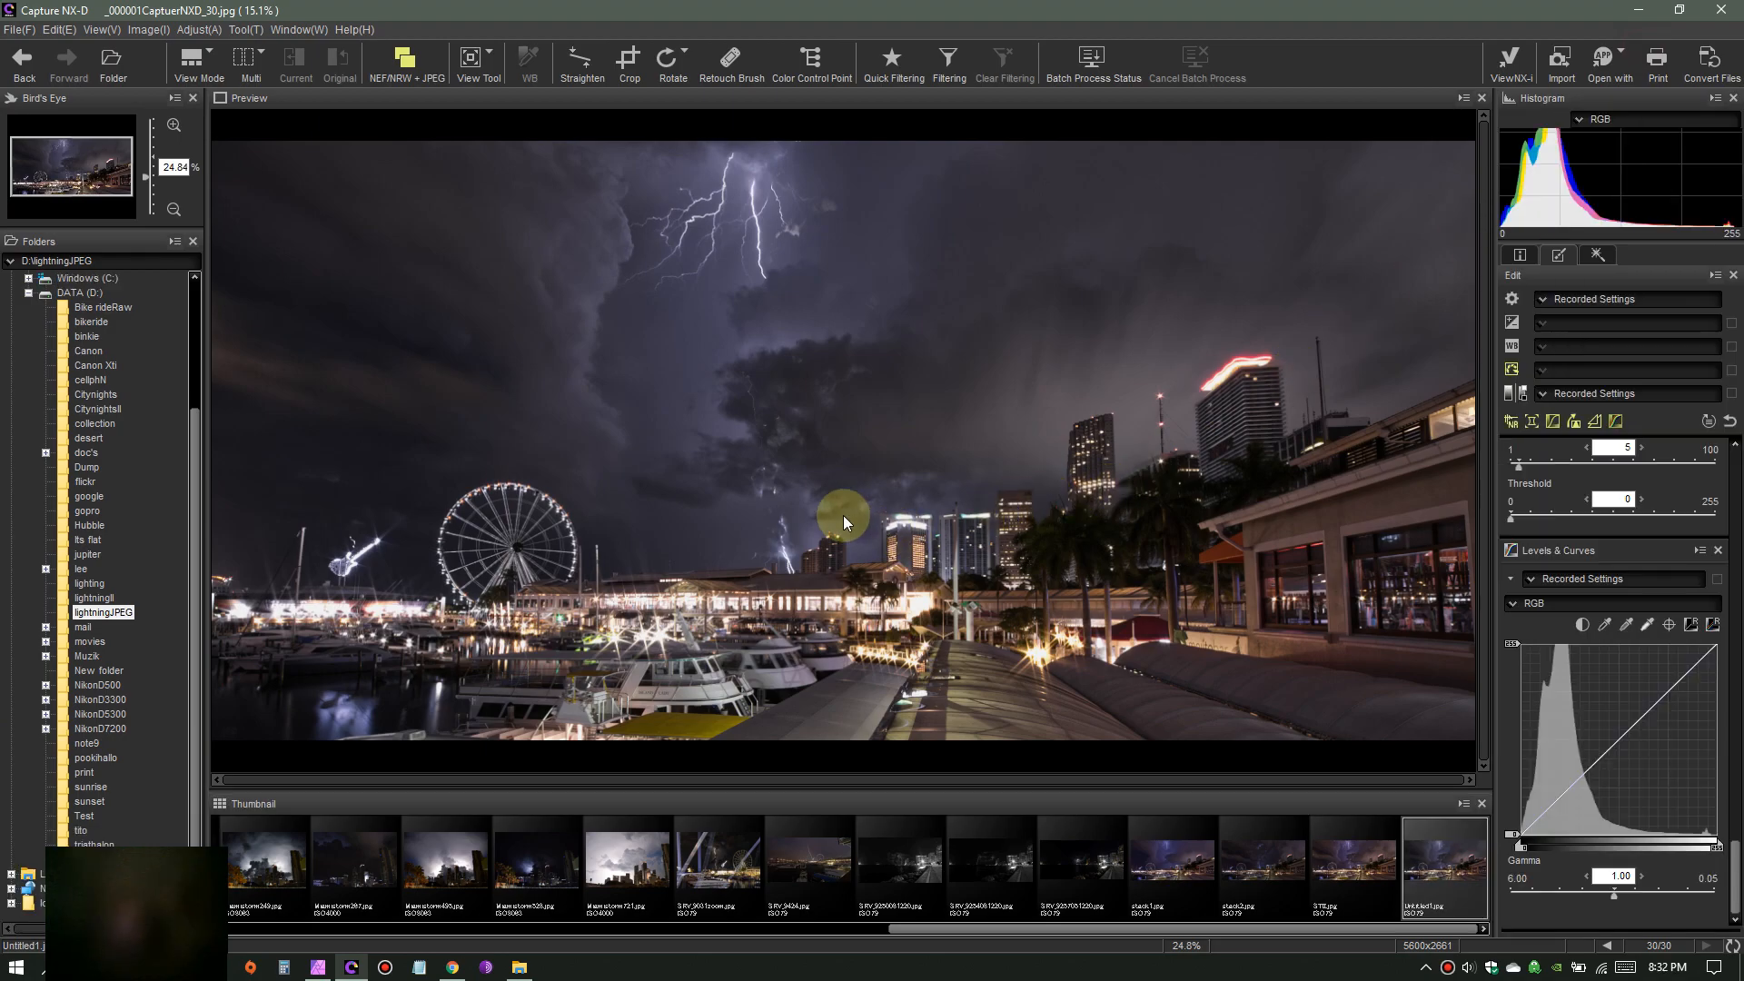
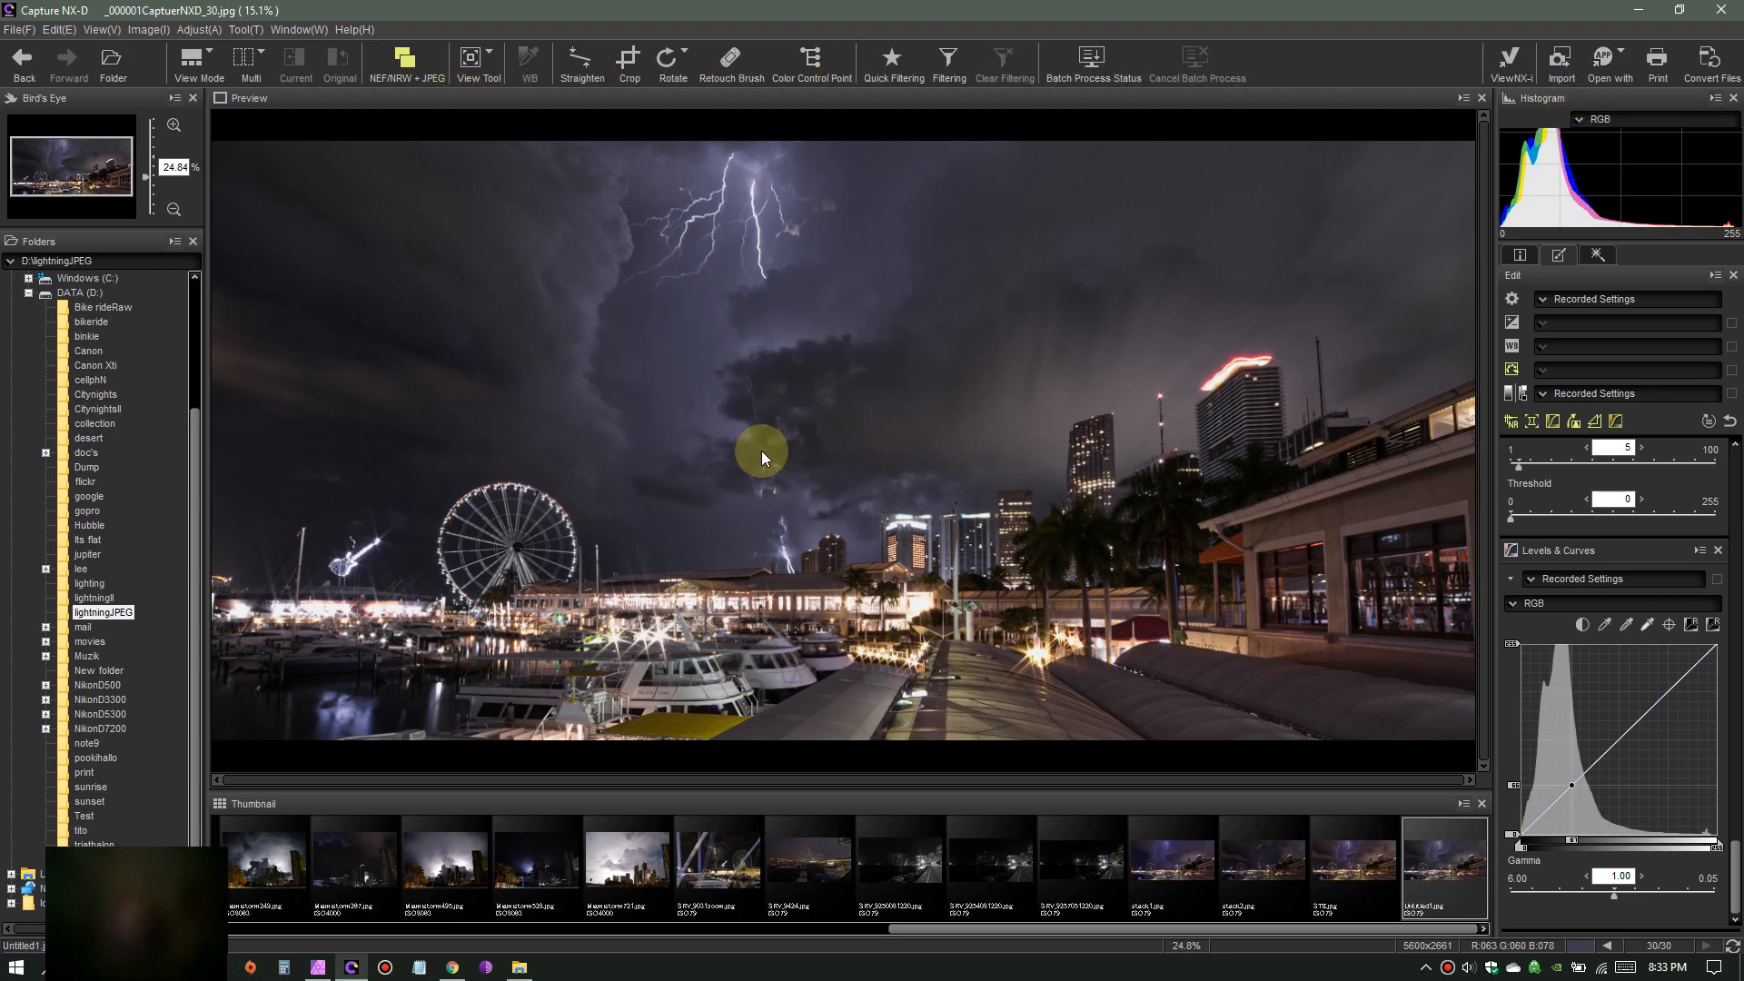
Zoom the Capture NX-D preview to 200% and scroll to centre the lit guitar sign.
click(174, 125)
click(174, 125)
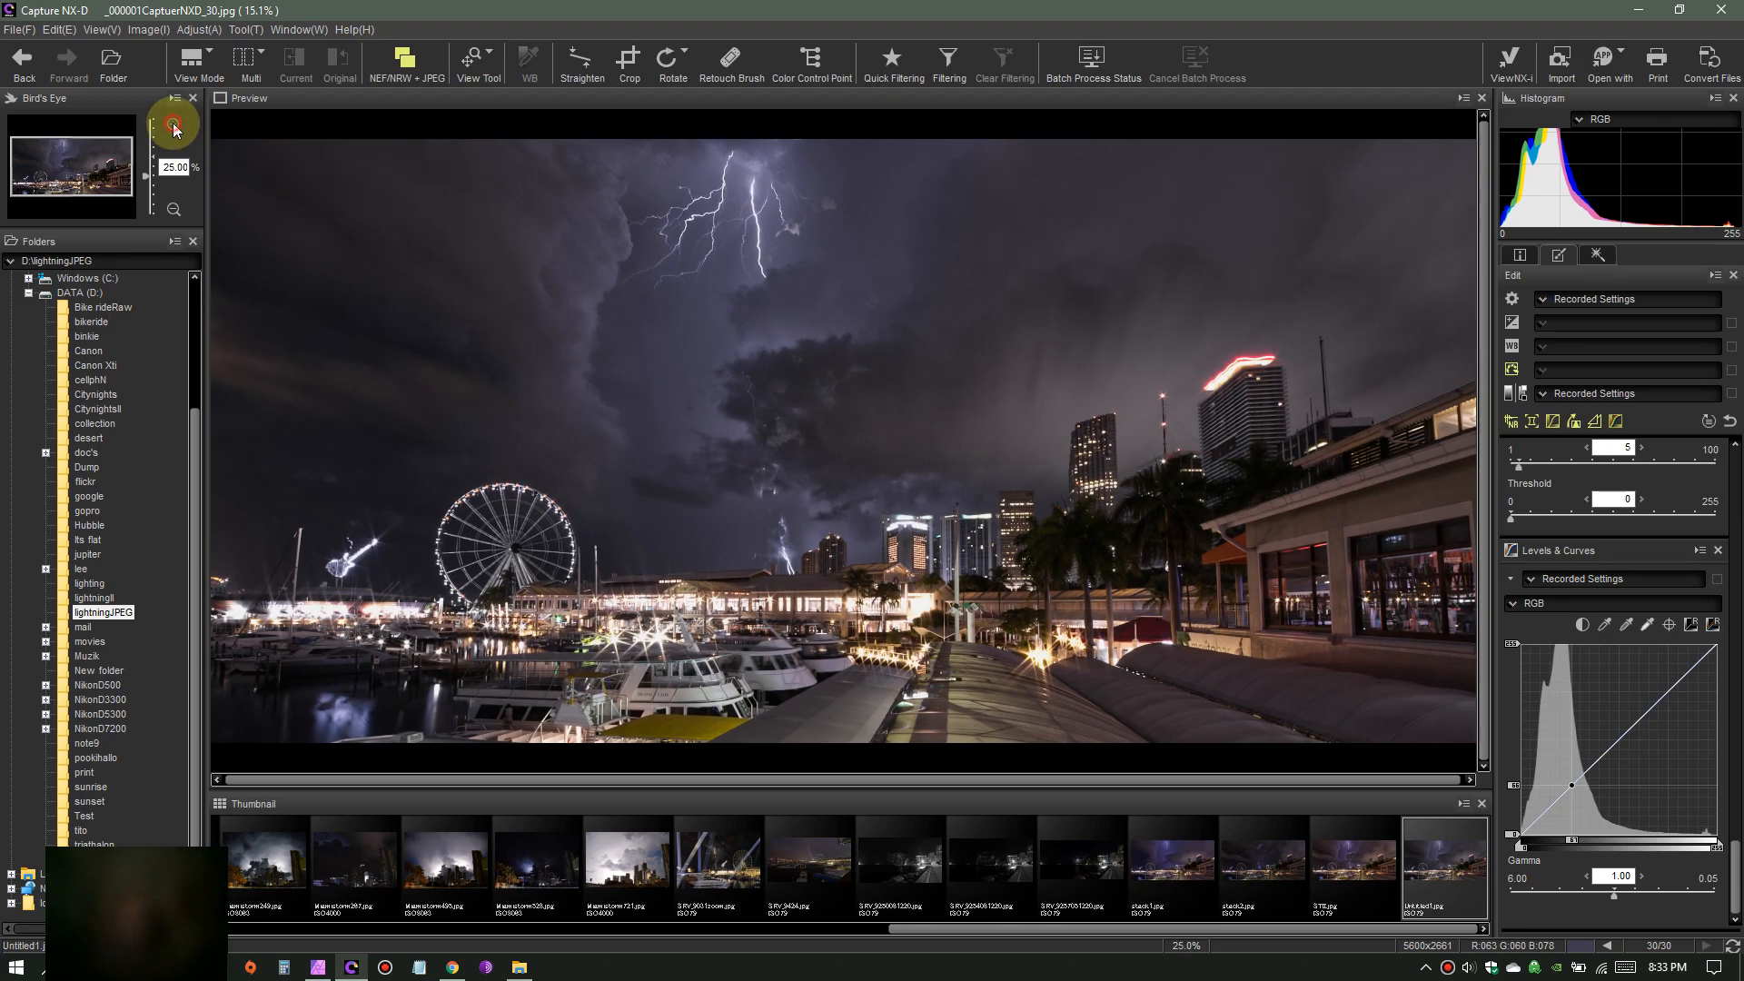
click(173, 125)
click(173, 126)
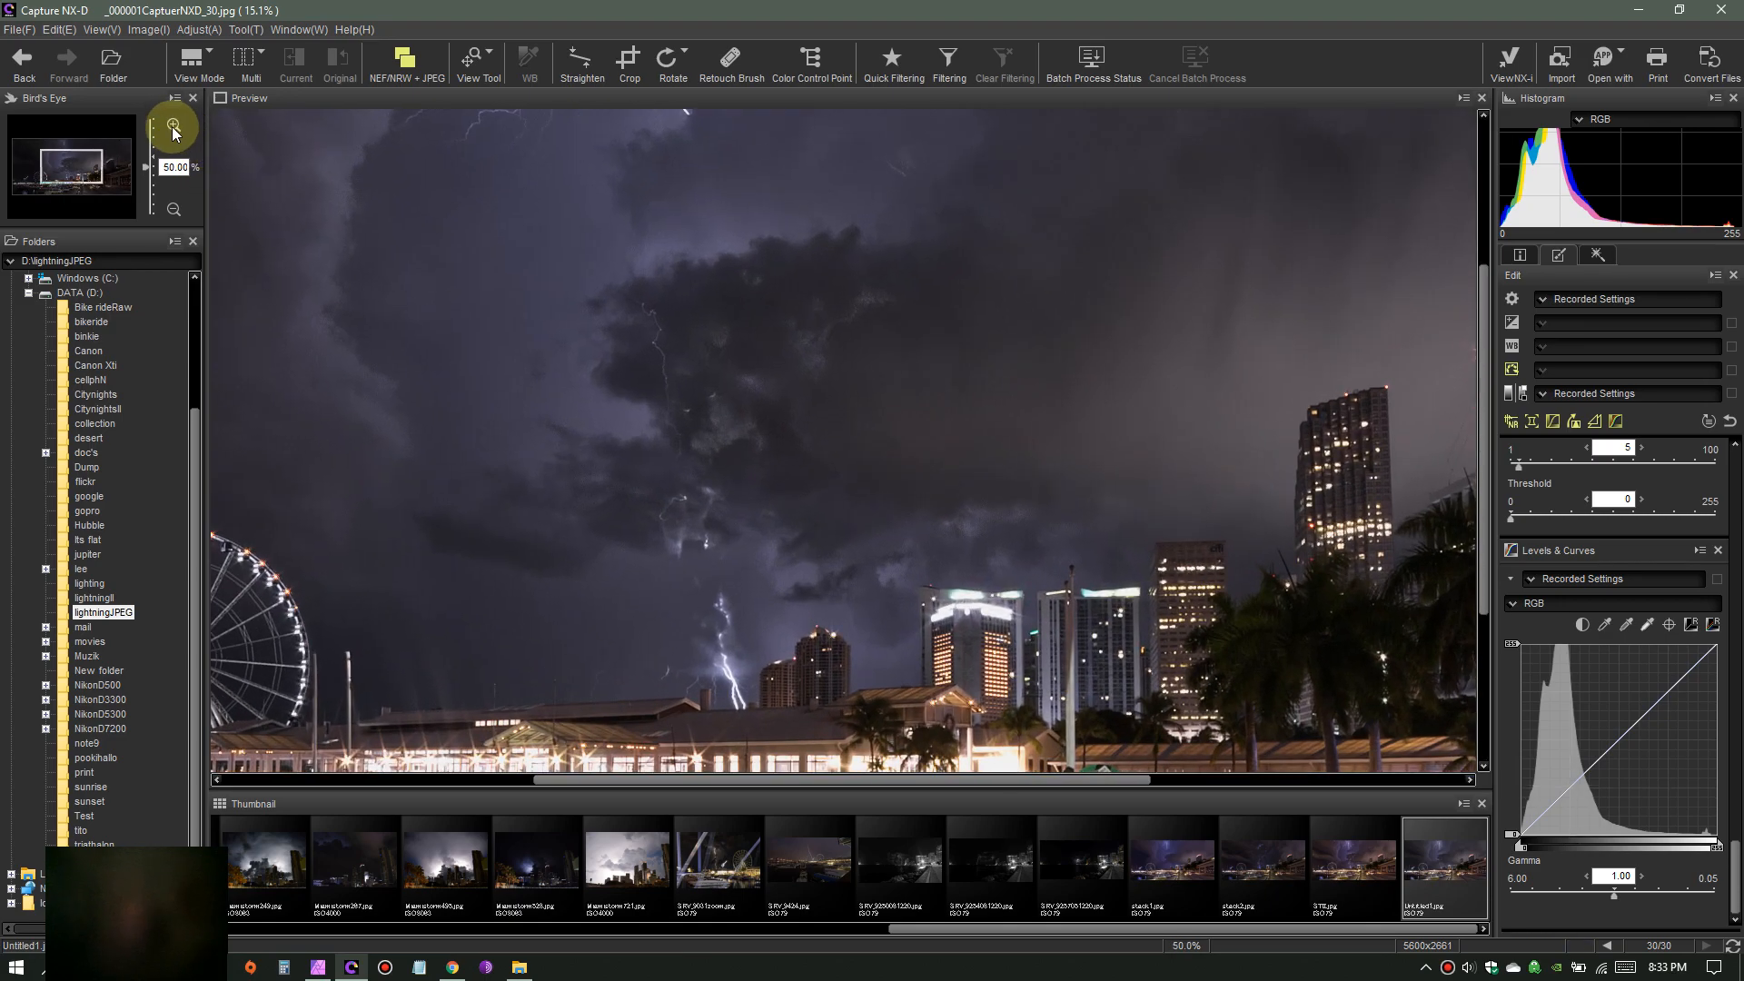
click(174, 126)
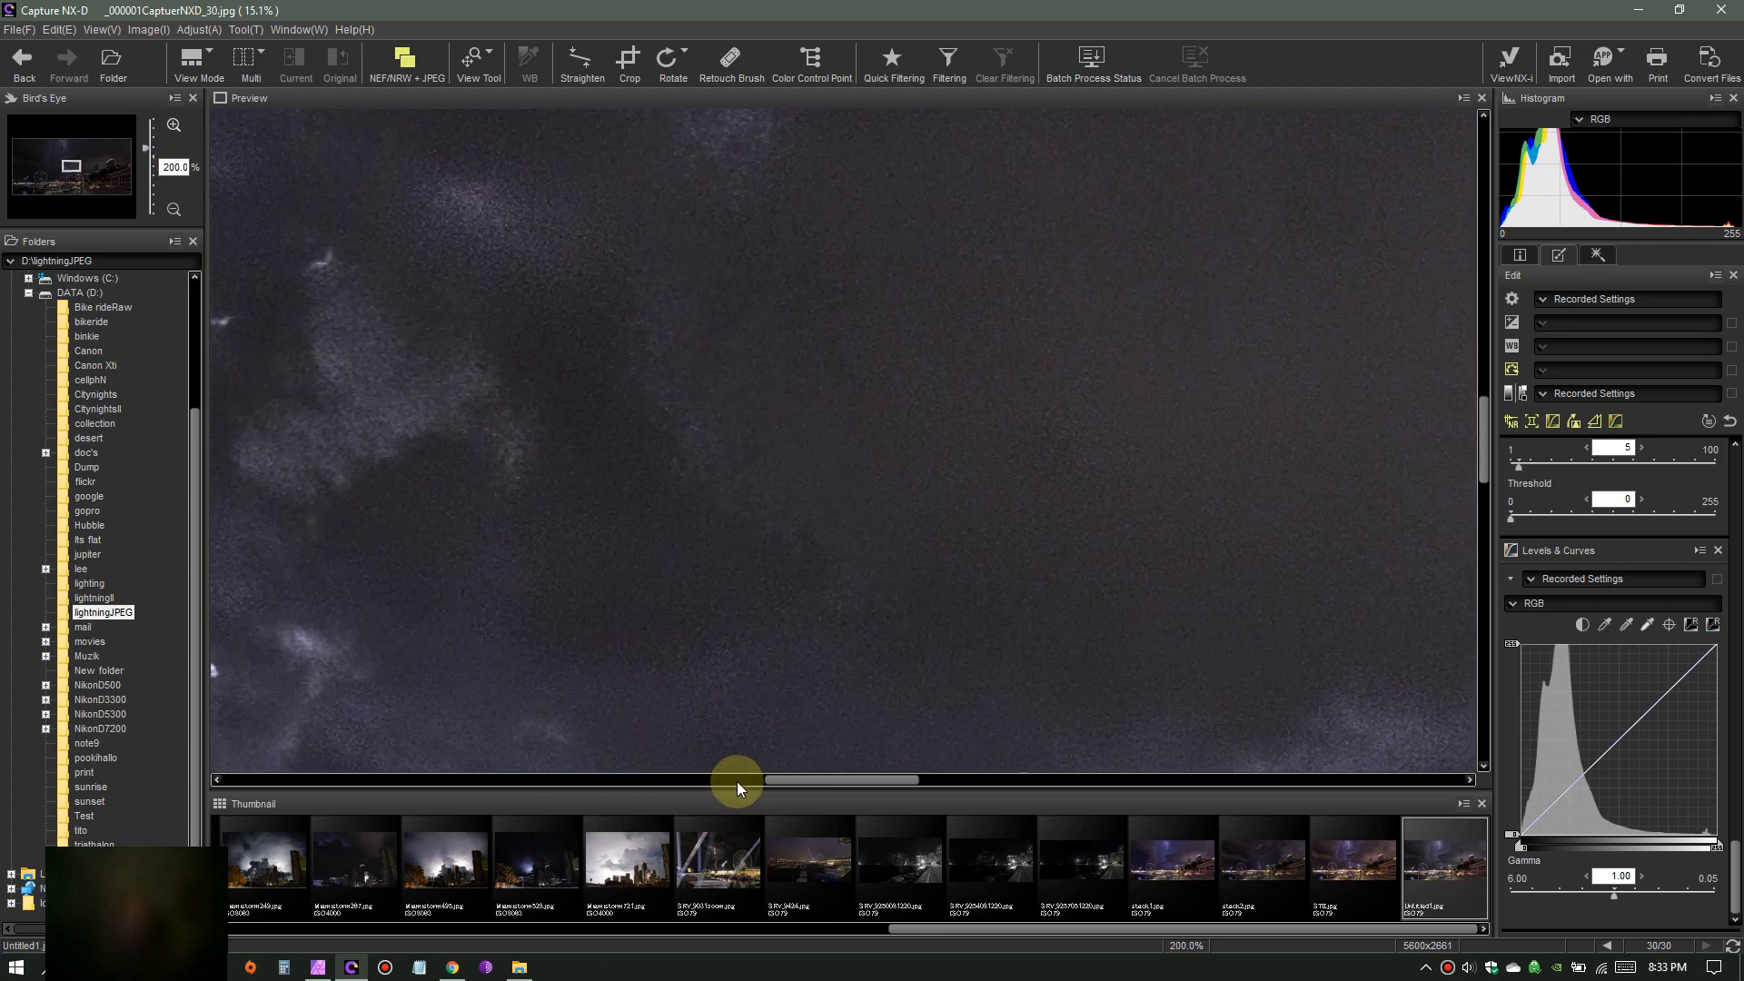
drag(828, 780, 336, 788)
drag(310, 787, 302, 782)
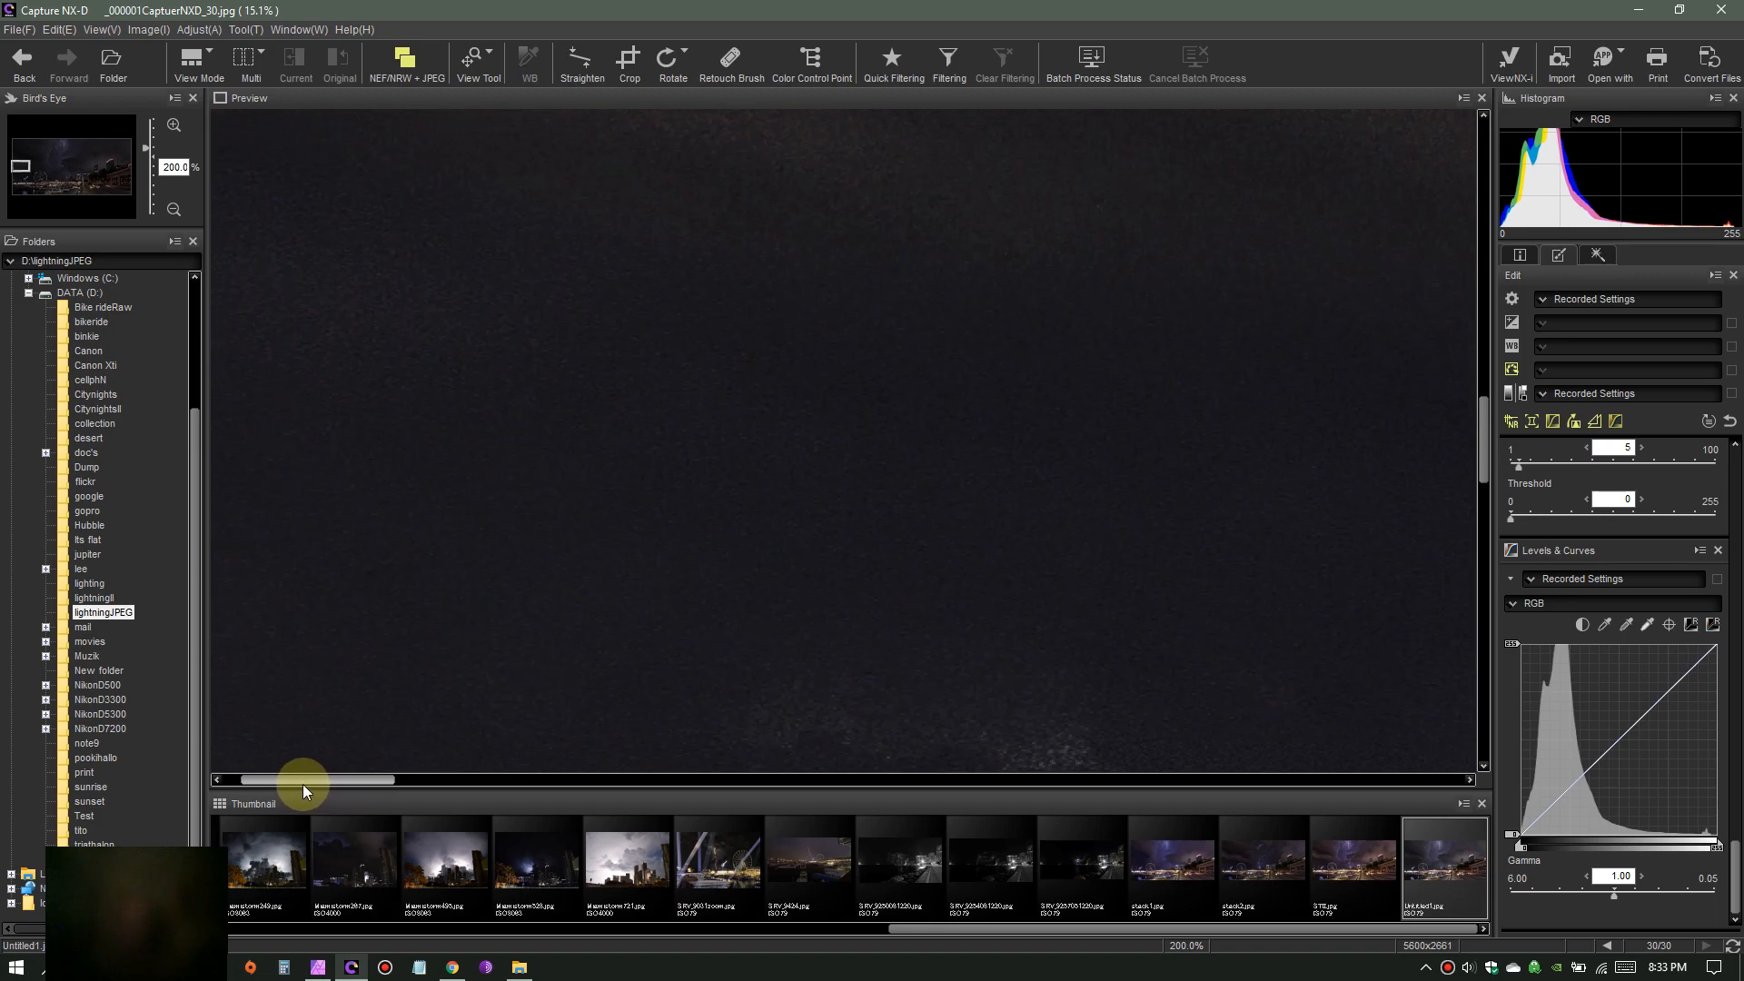
drag(1480, 449, 1474, 576)
drag(383, 779, 428, 777)
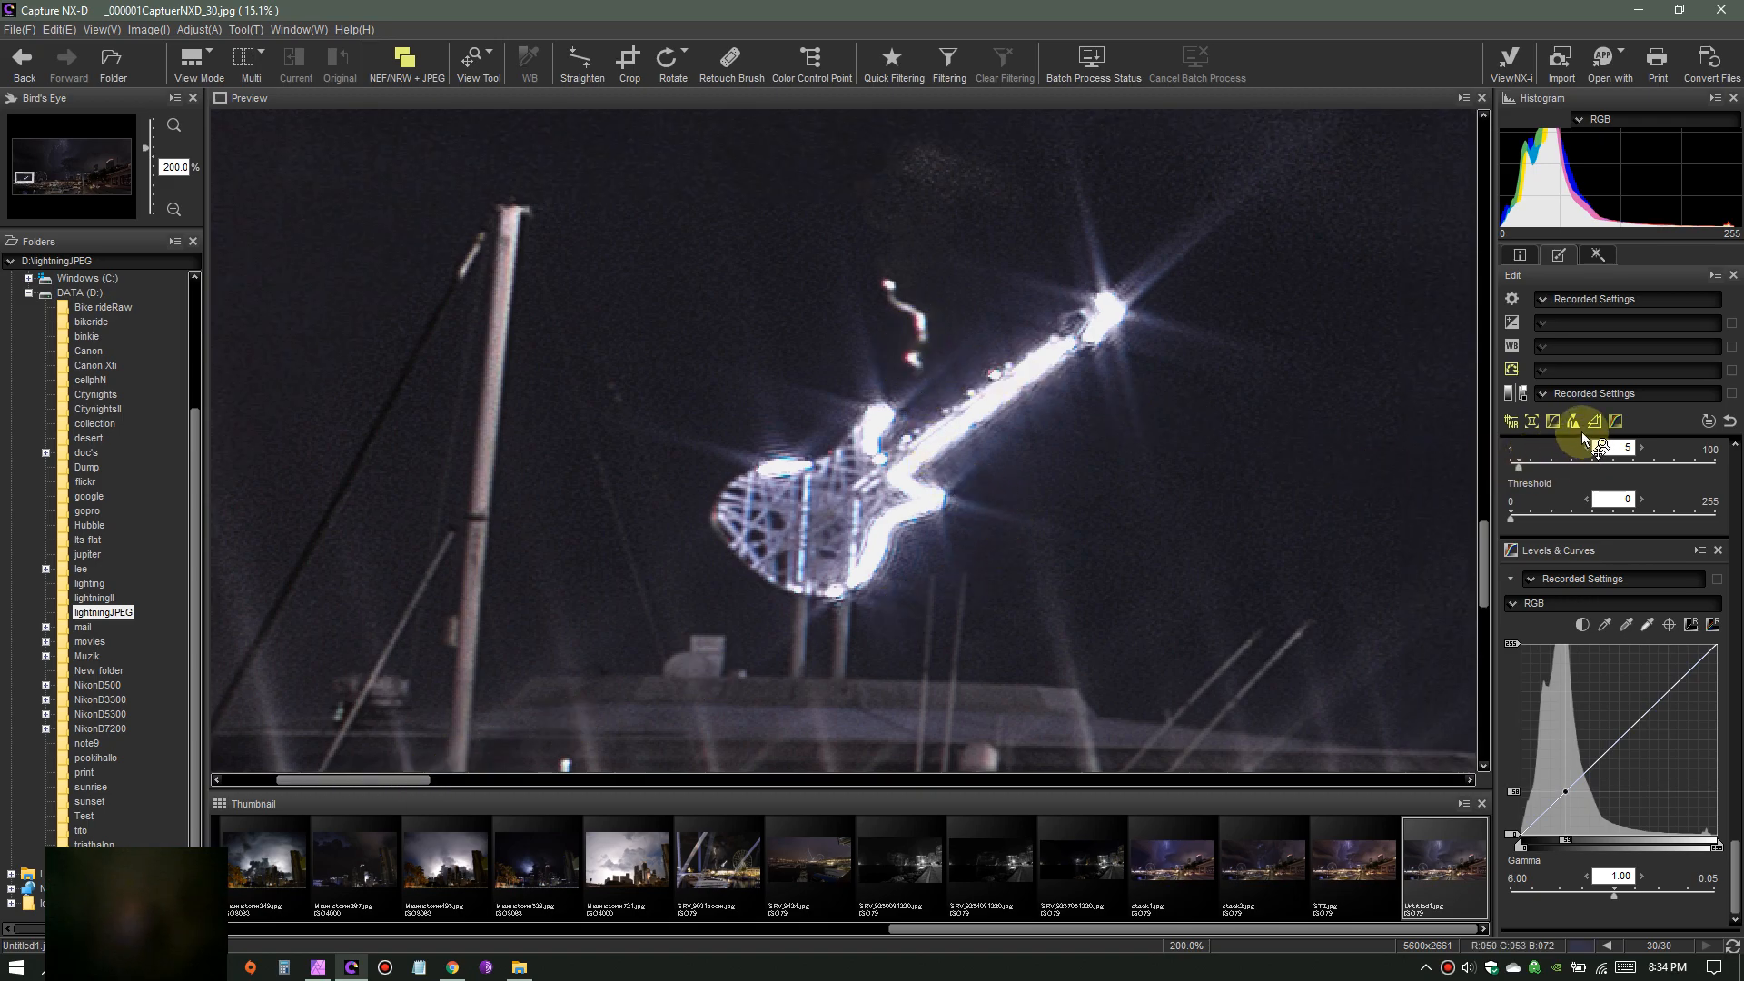
Enable Lateral and Axial Color Aberration in Camera and Lens Corrections, then check the preview at 100%.
click(1535, 419)
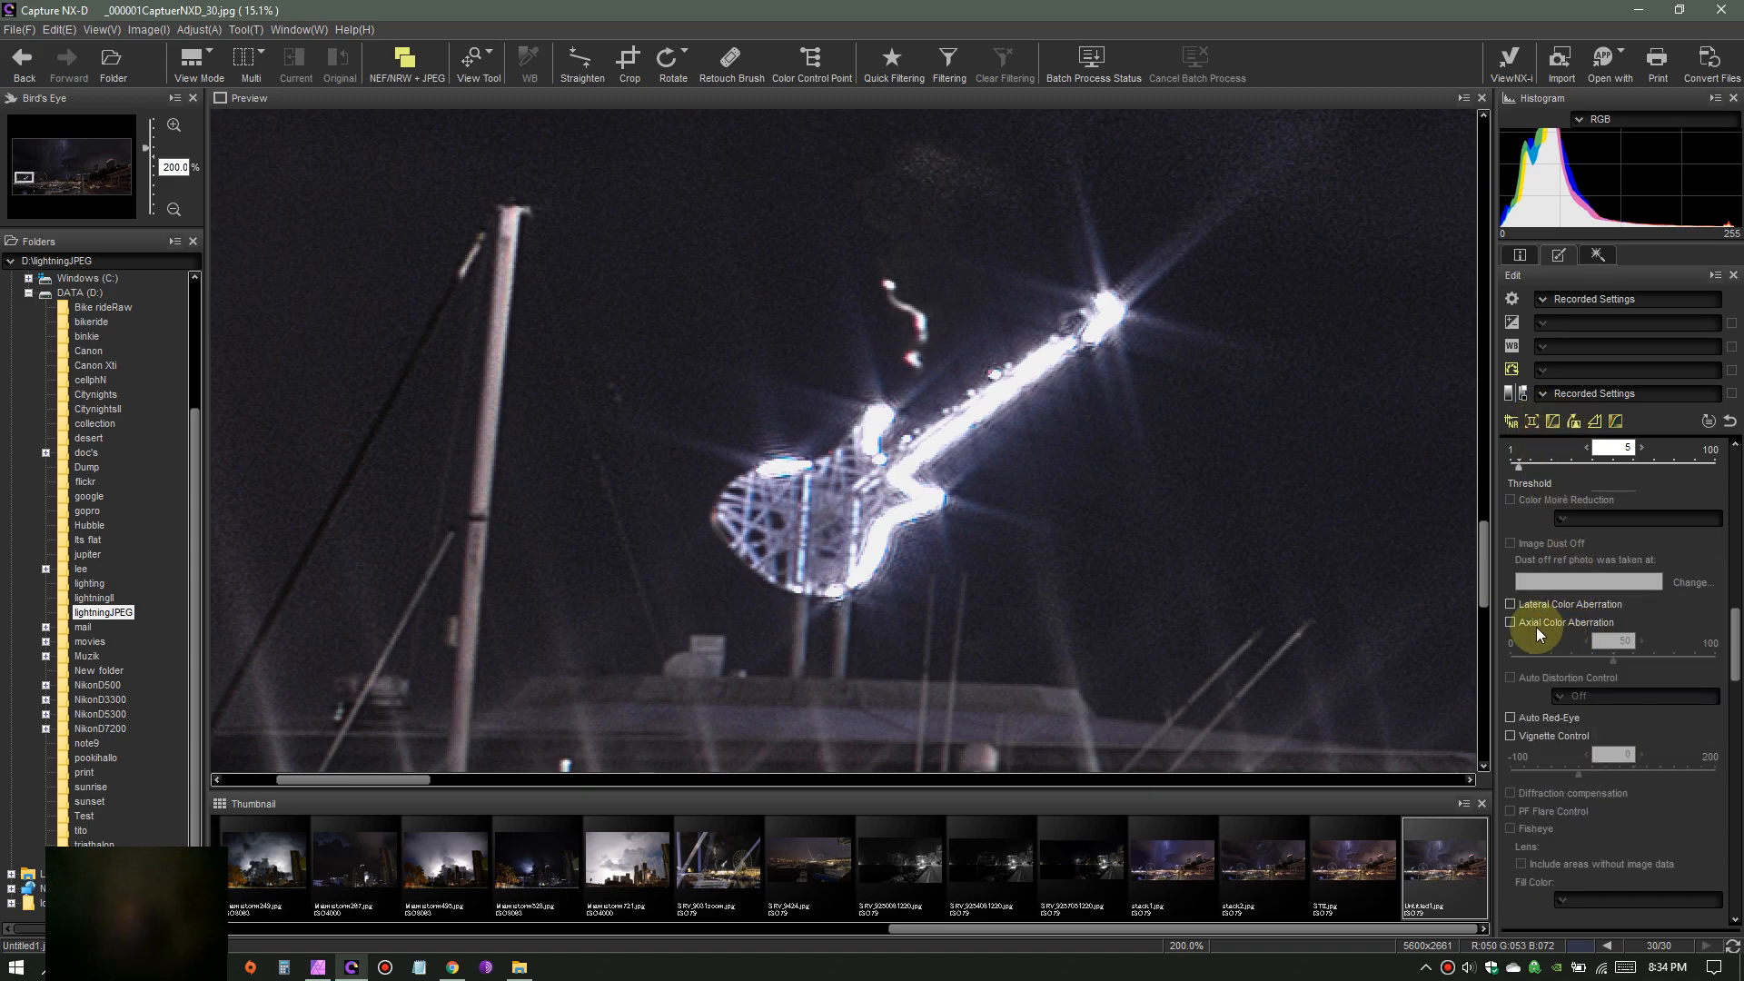
click(1511, 603)
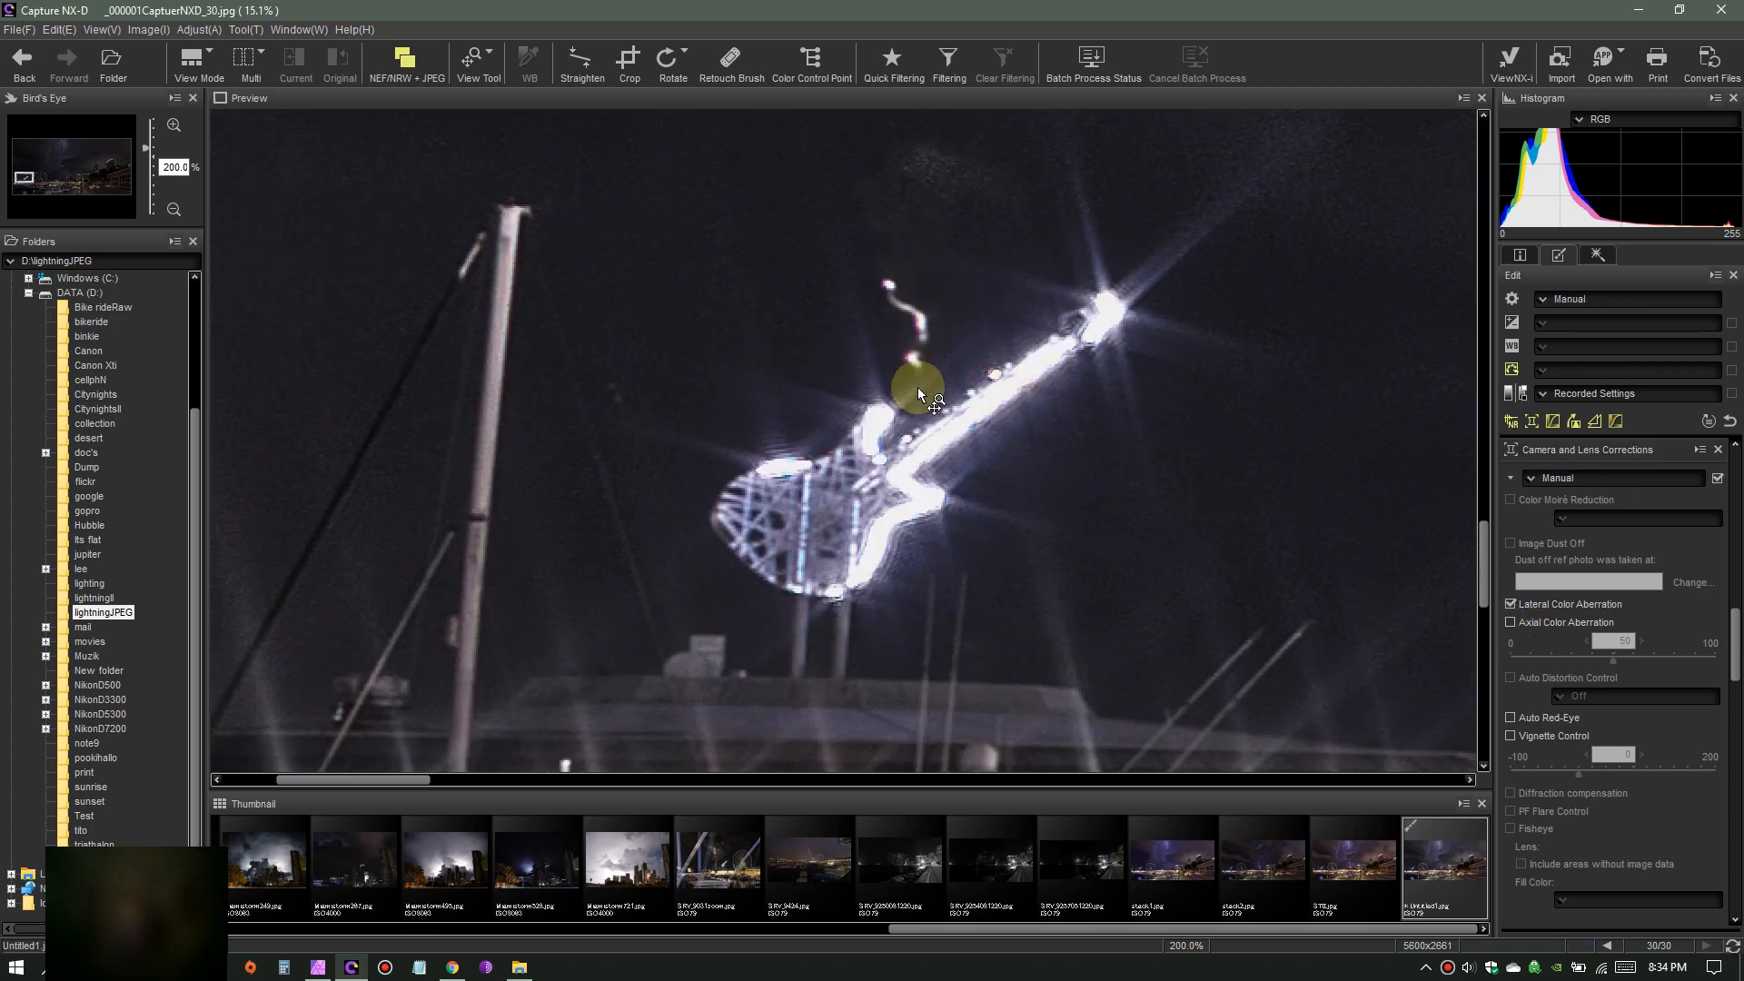
click(1511, 623)
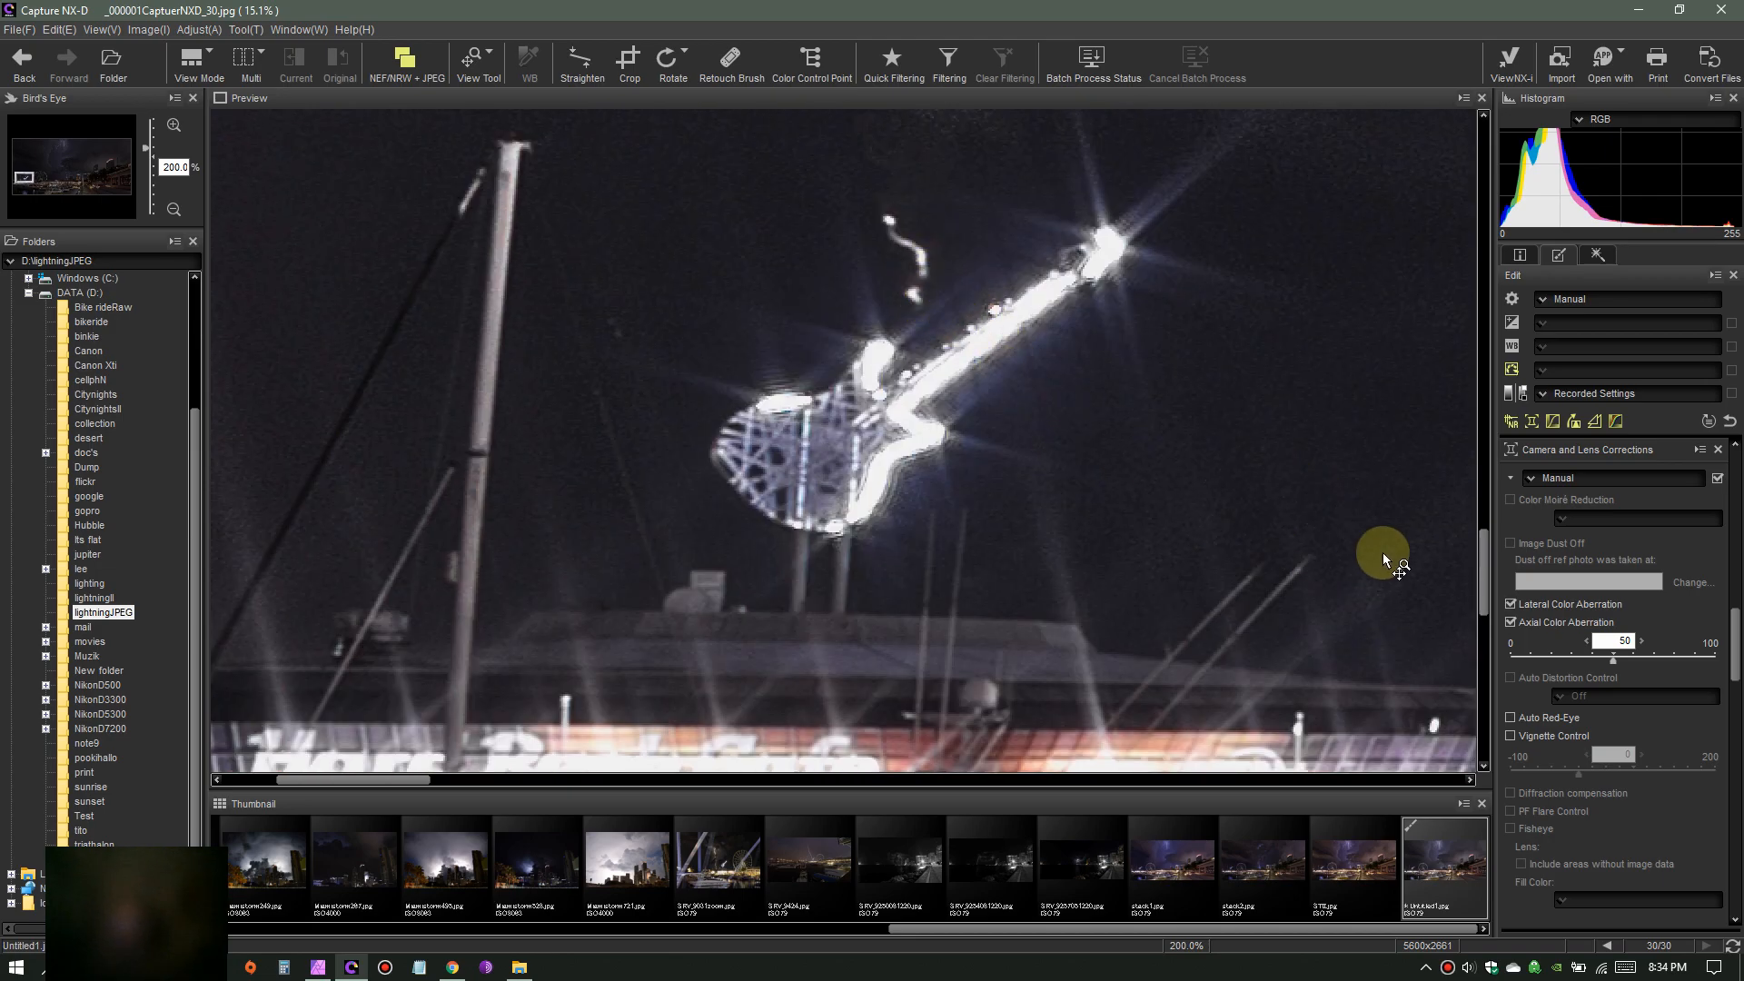
drag(1485, 581, 1483, 558)
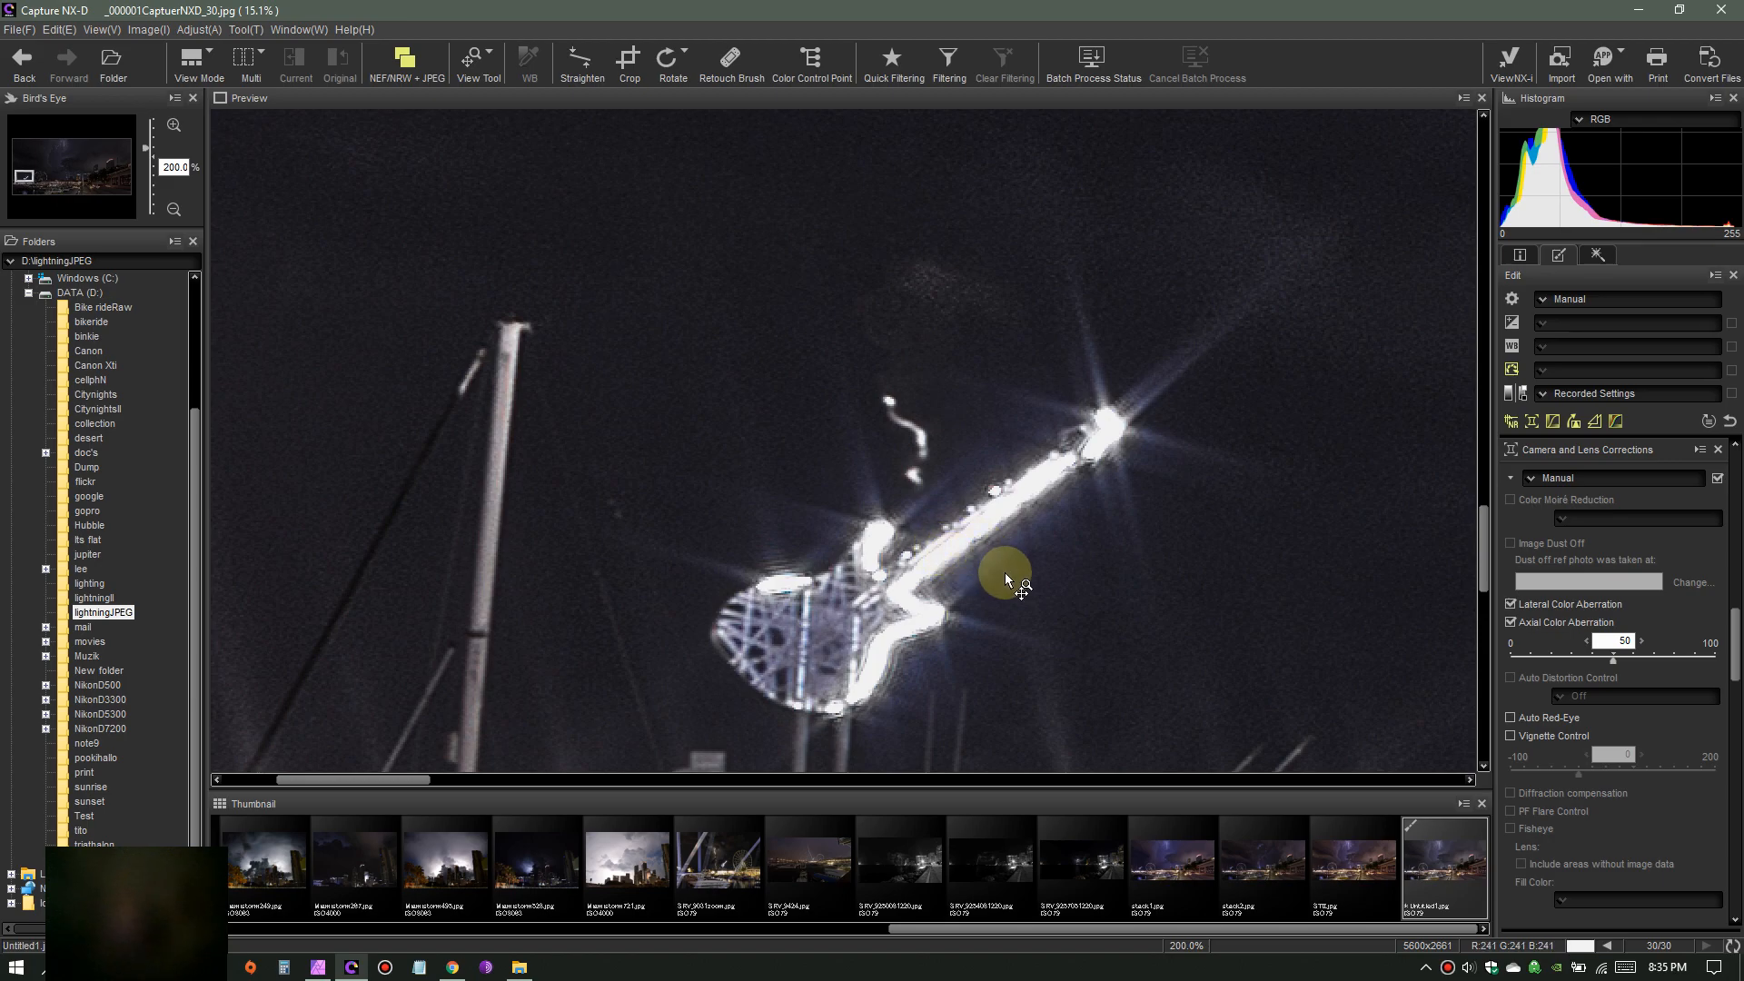
click(174, 210)
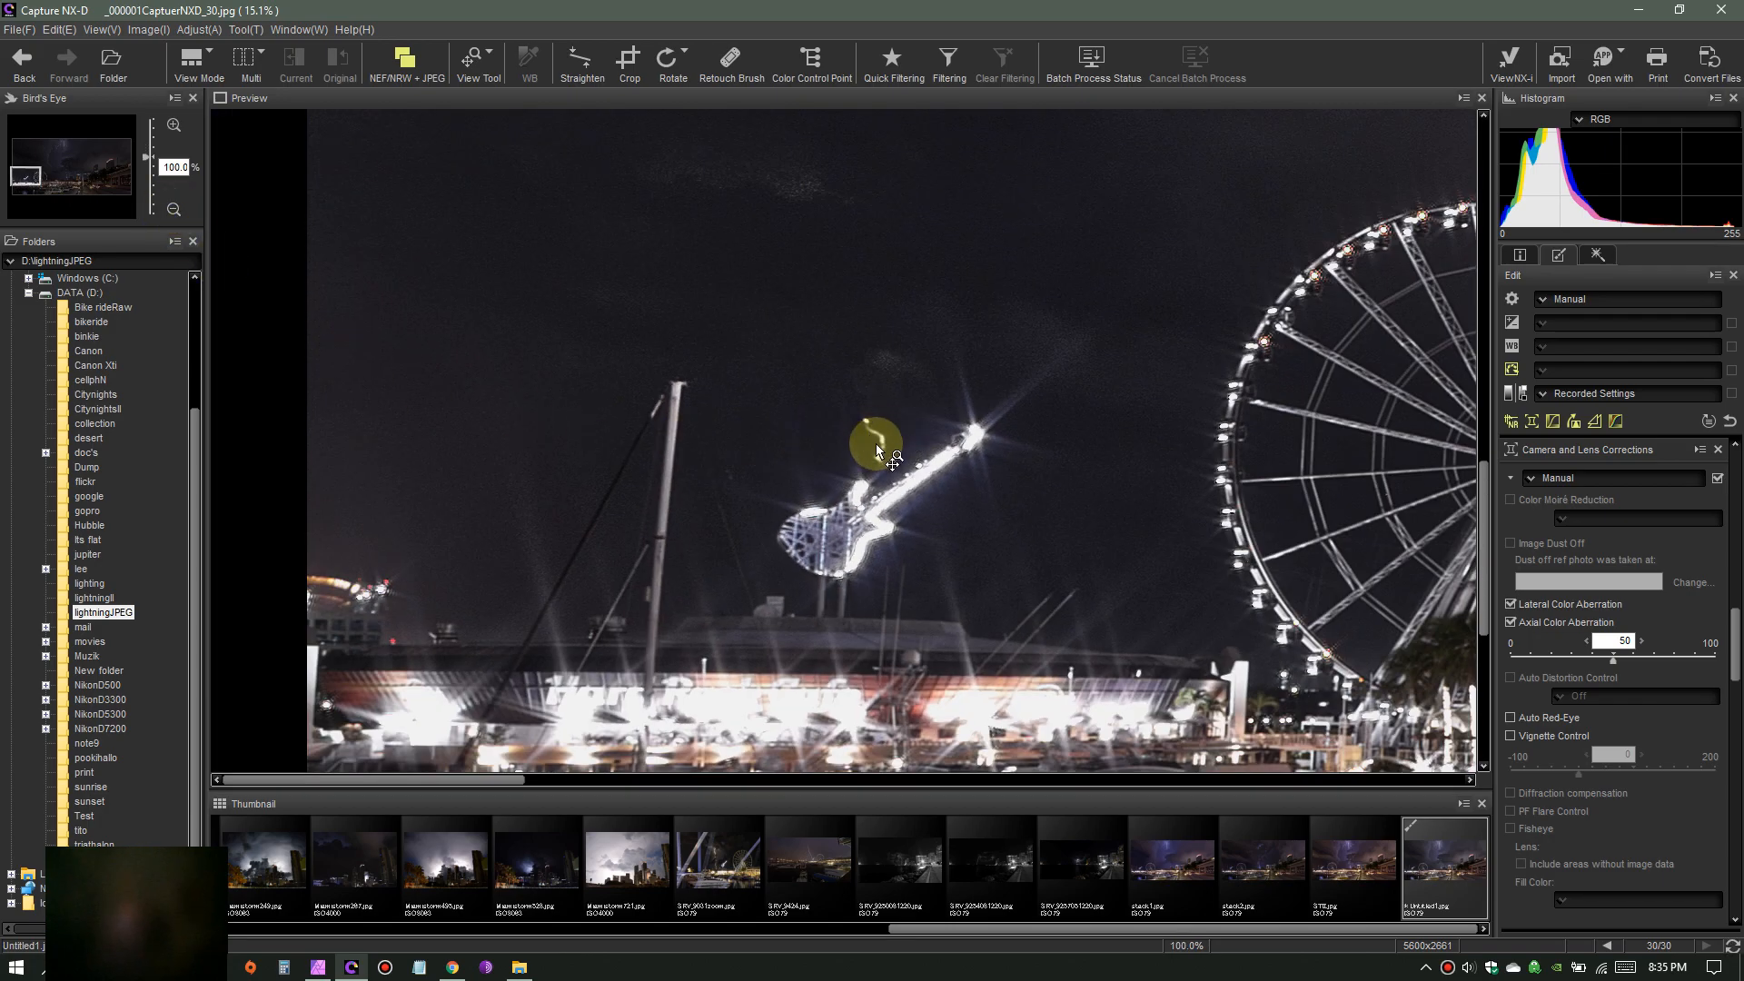
Zoom the preview out step by step to 16.67% so the entire marina panorama fits.
click(172, 210)
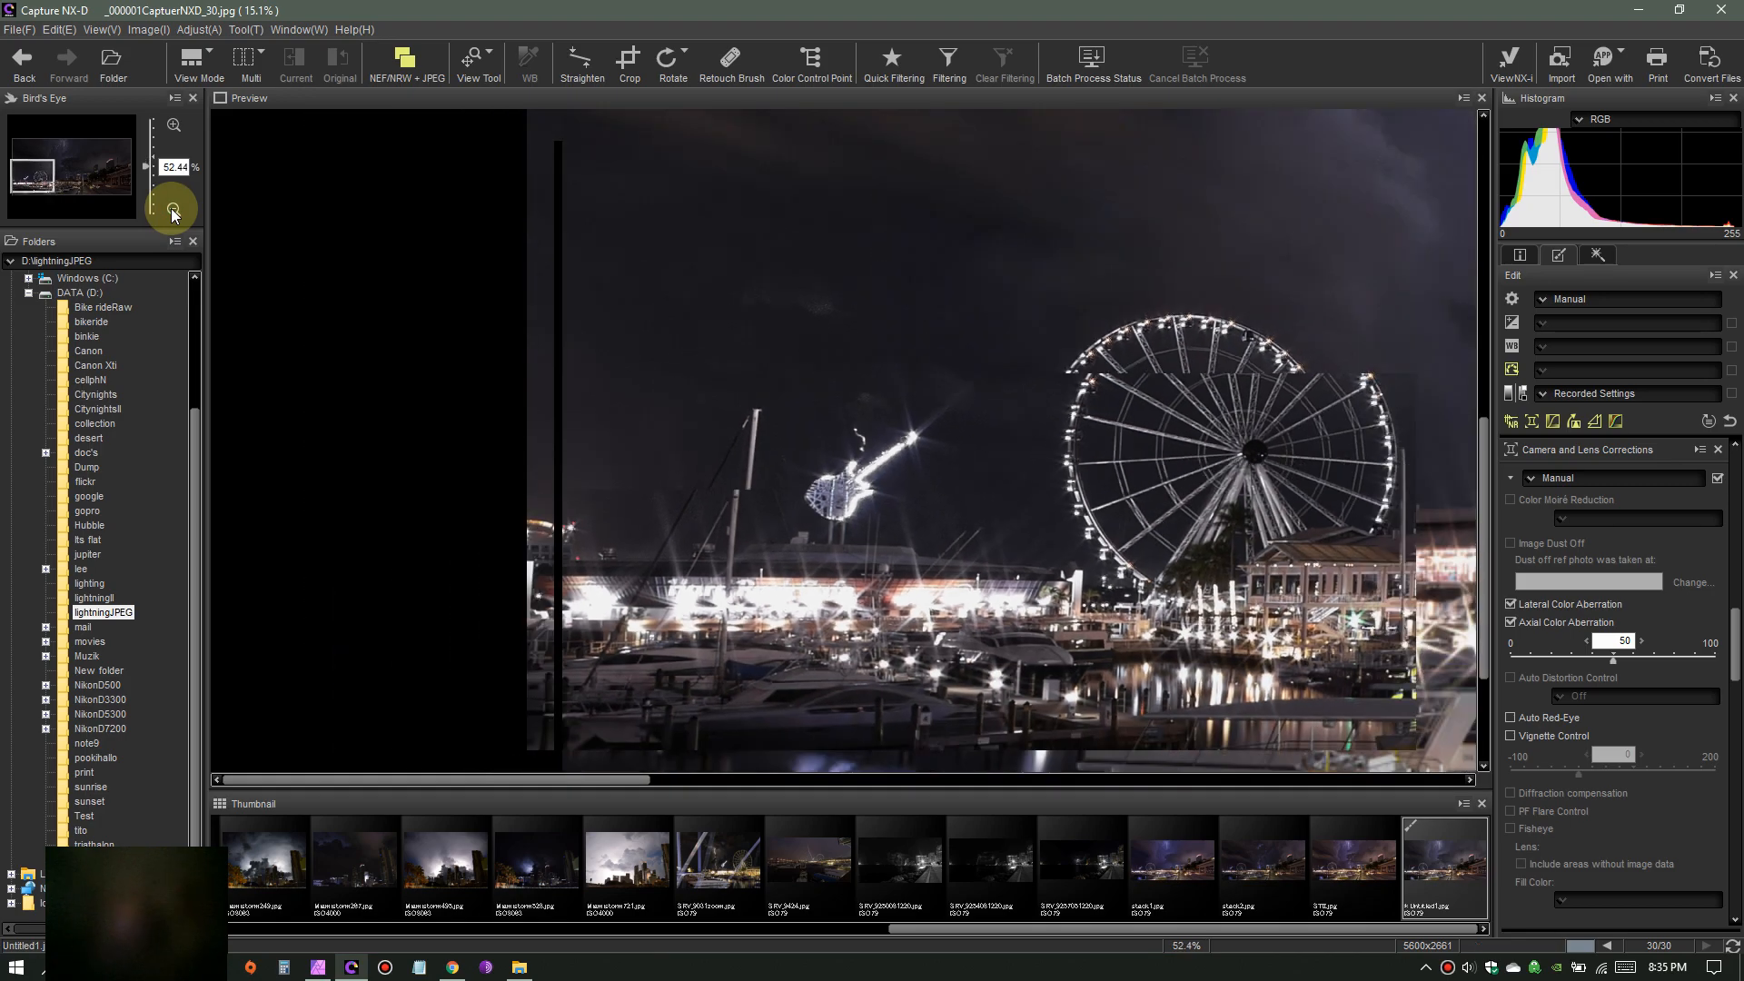
click(172, 210)
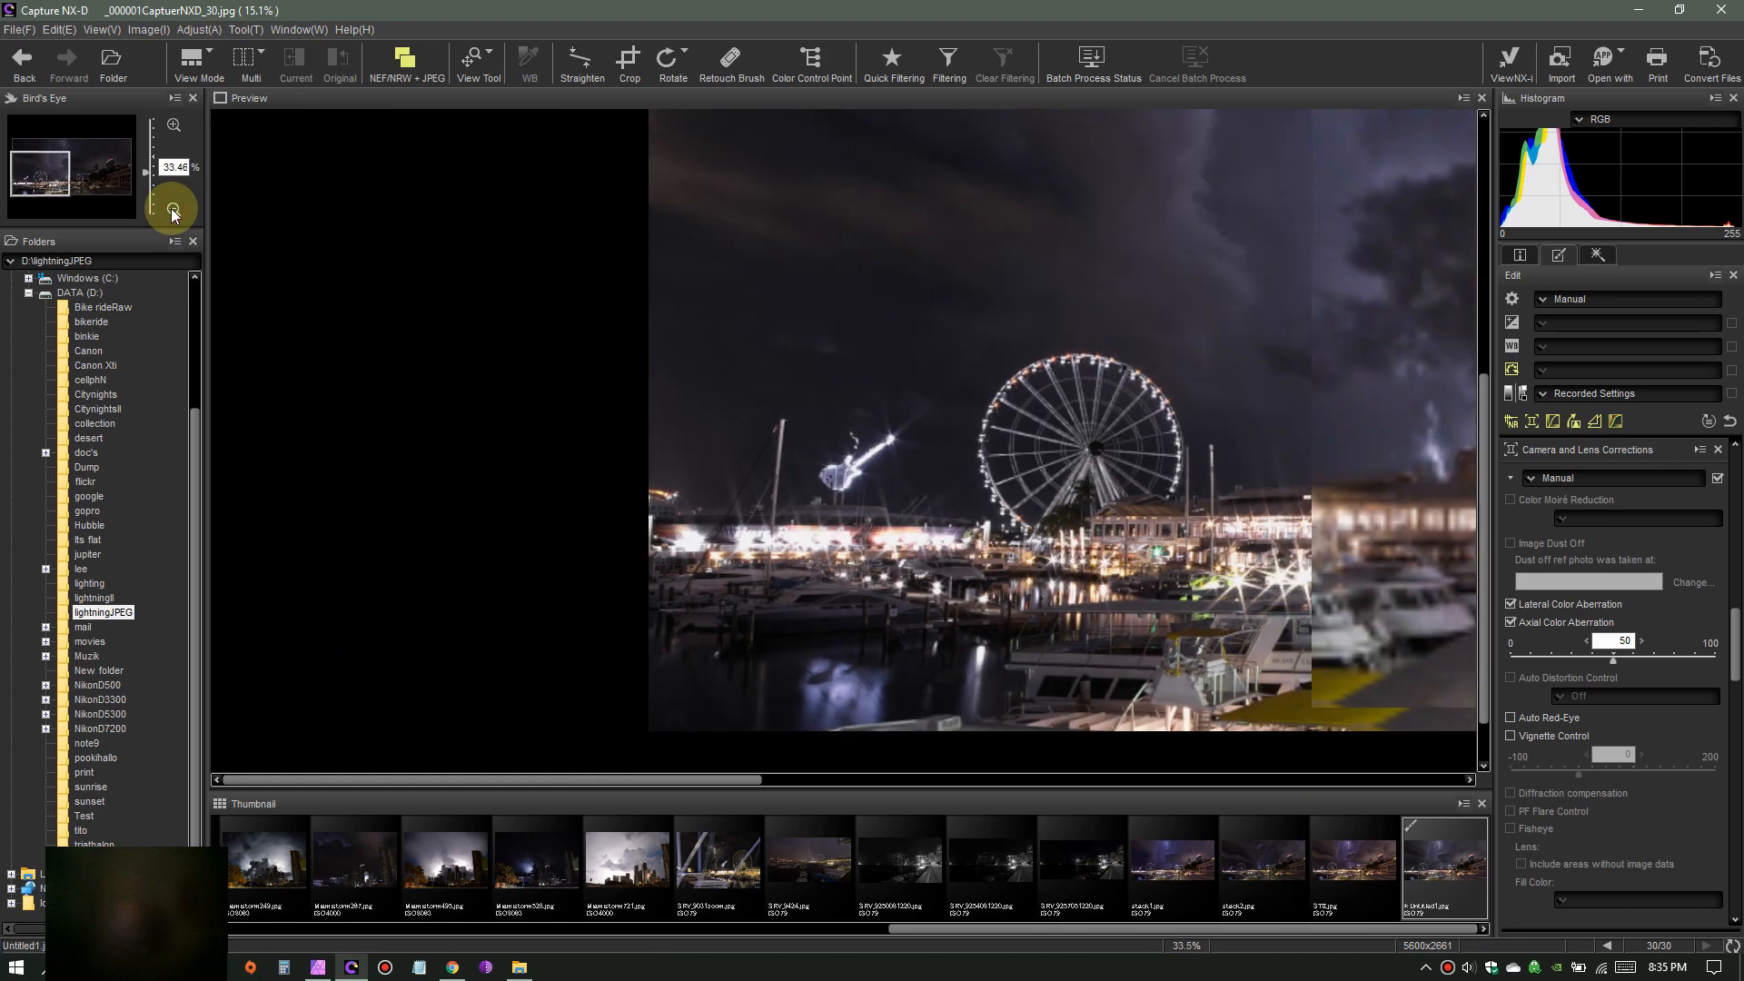
click(172, 209)
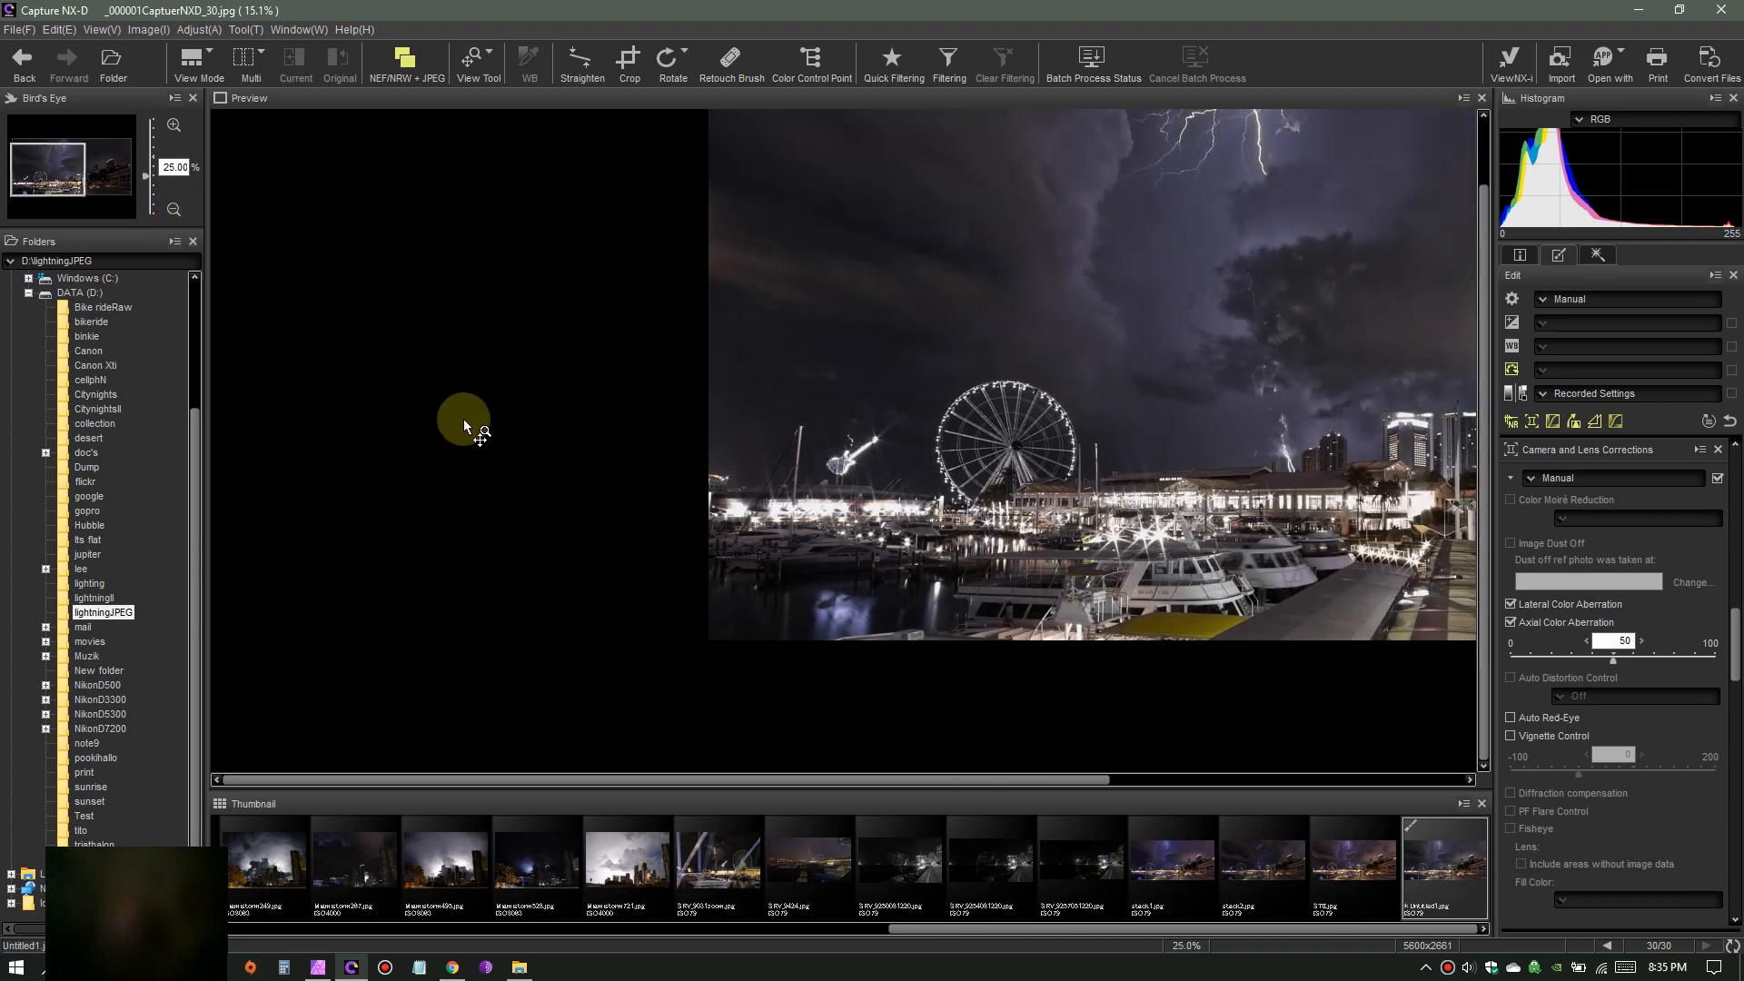
drag(1068, 781, 1217, 789)
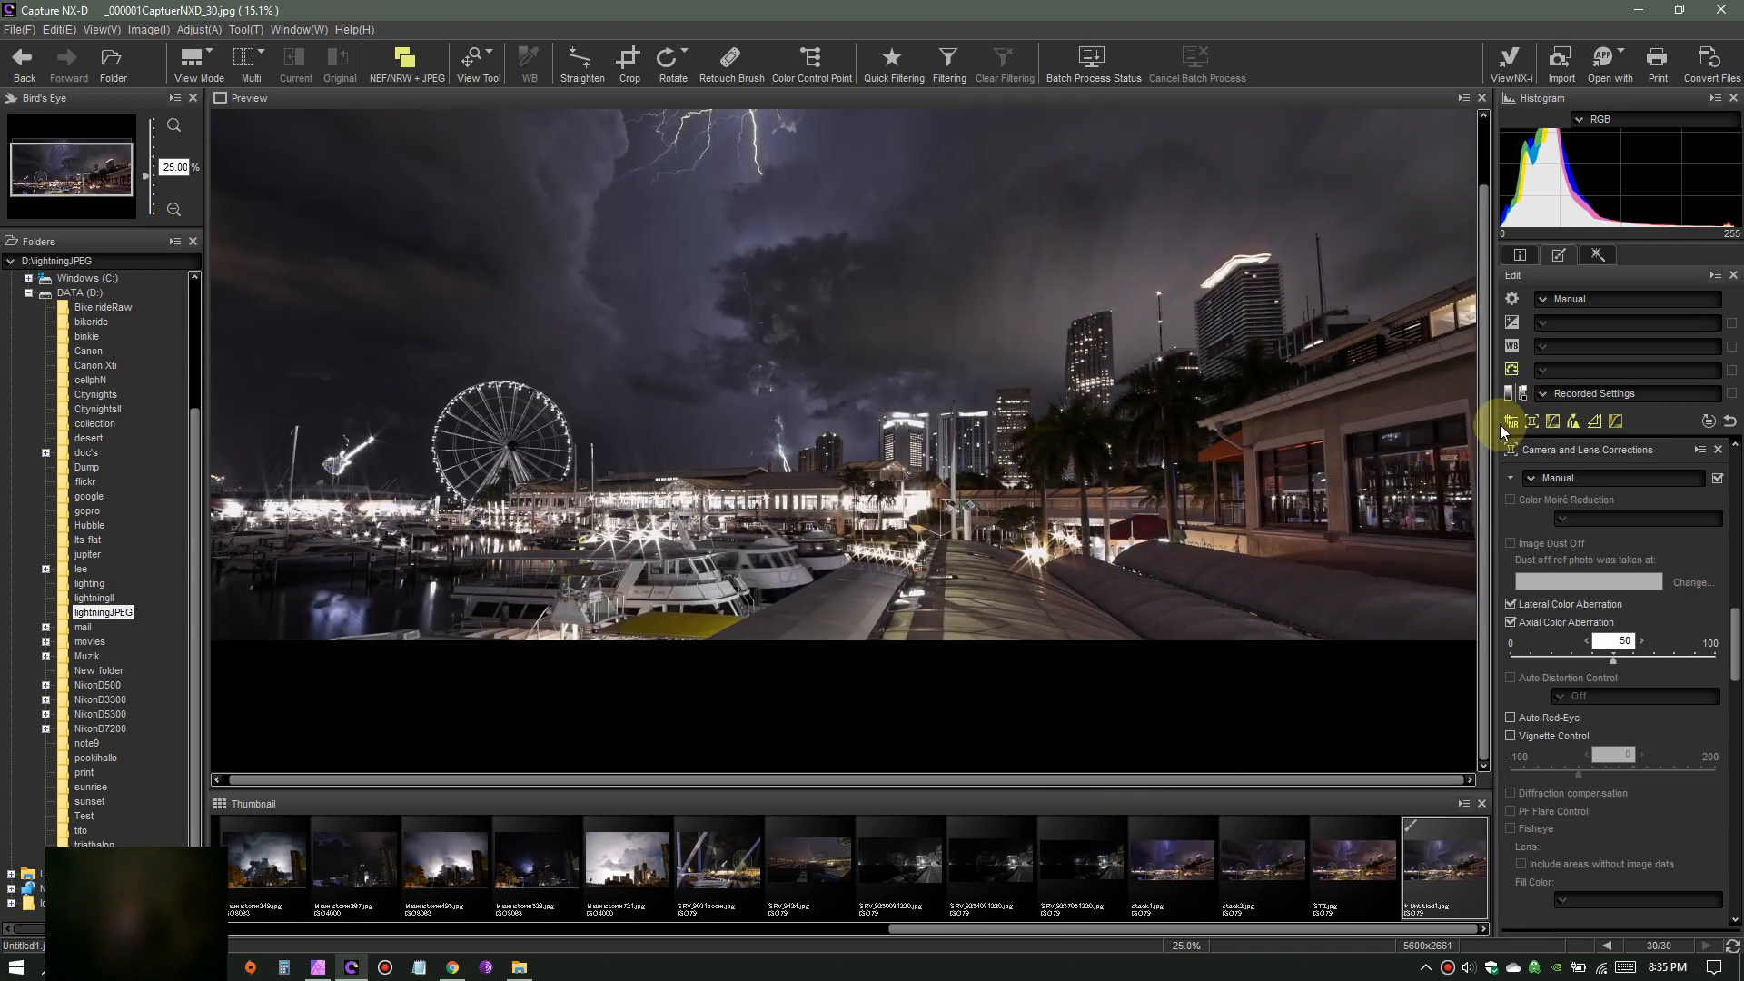
drag(1484, 431, 1484, 358)
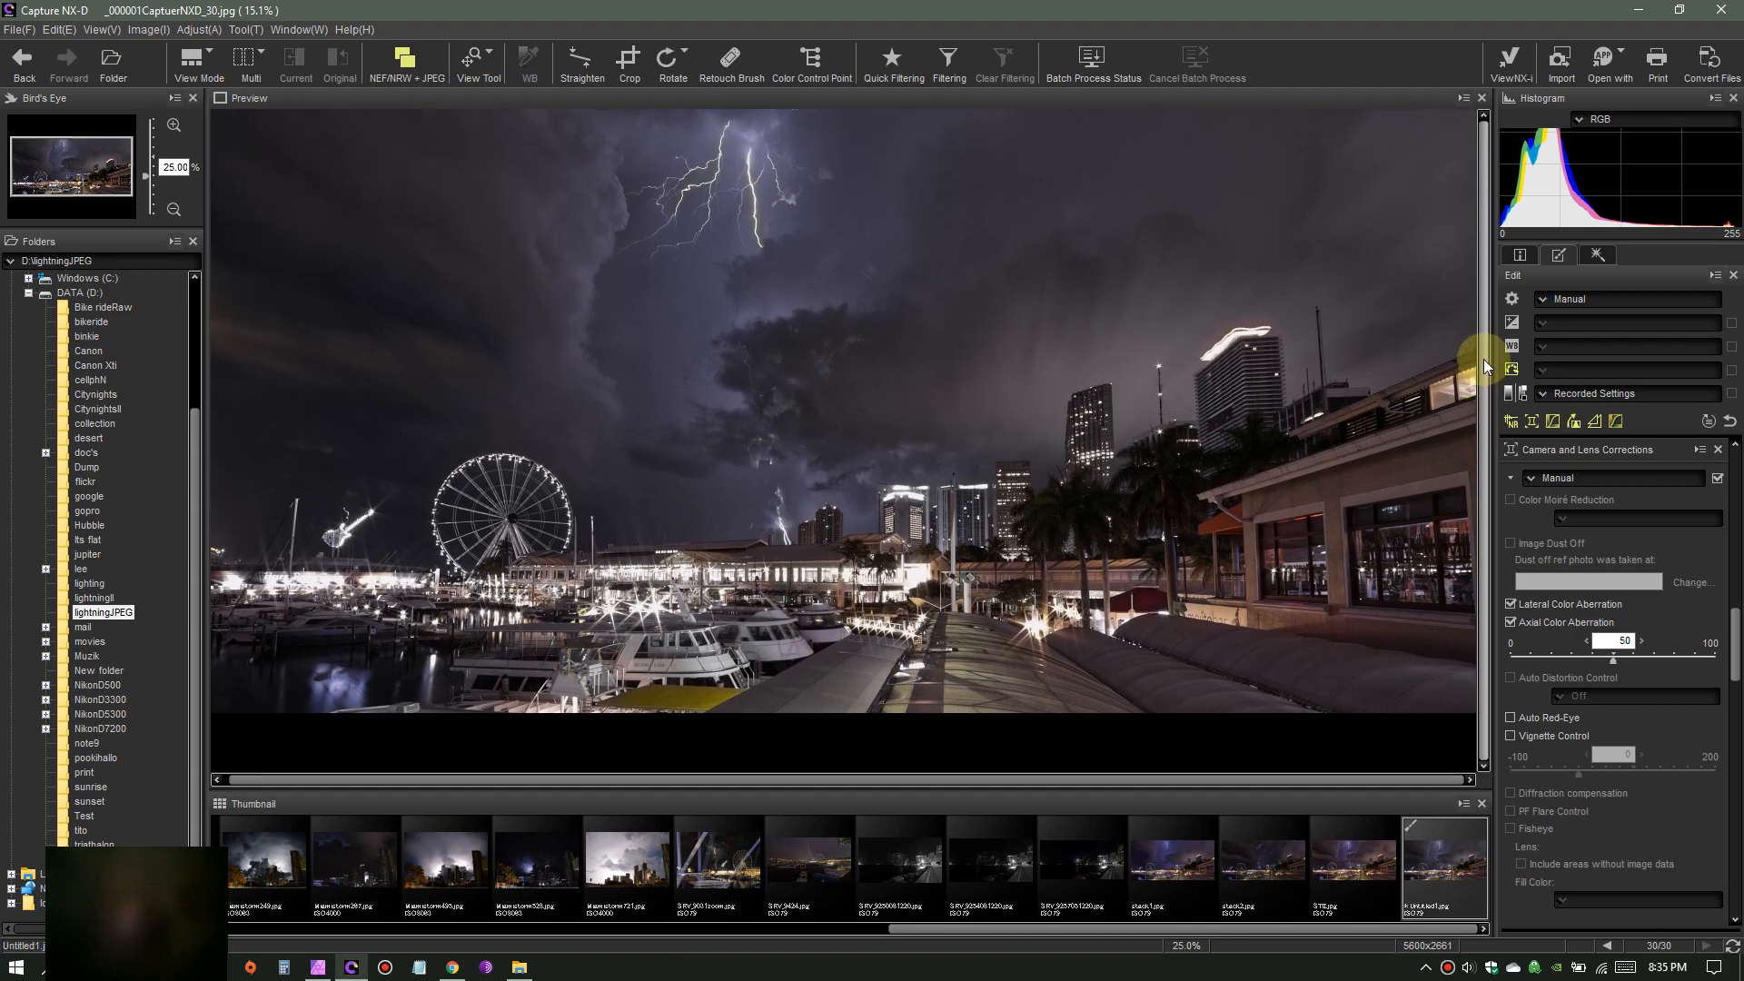
click(184, 209)
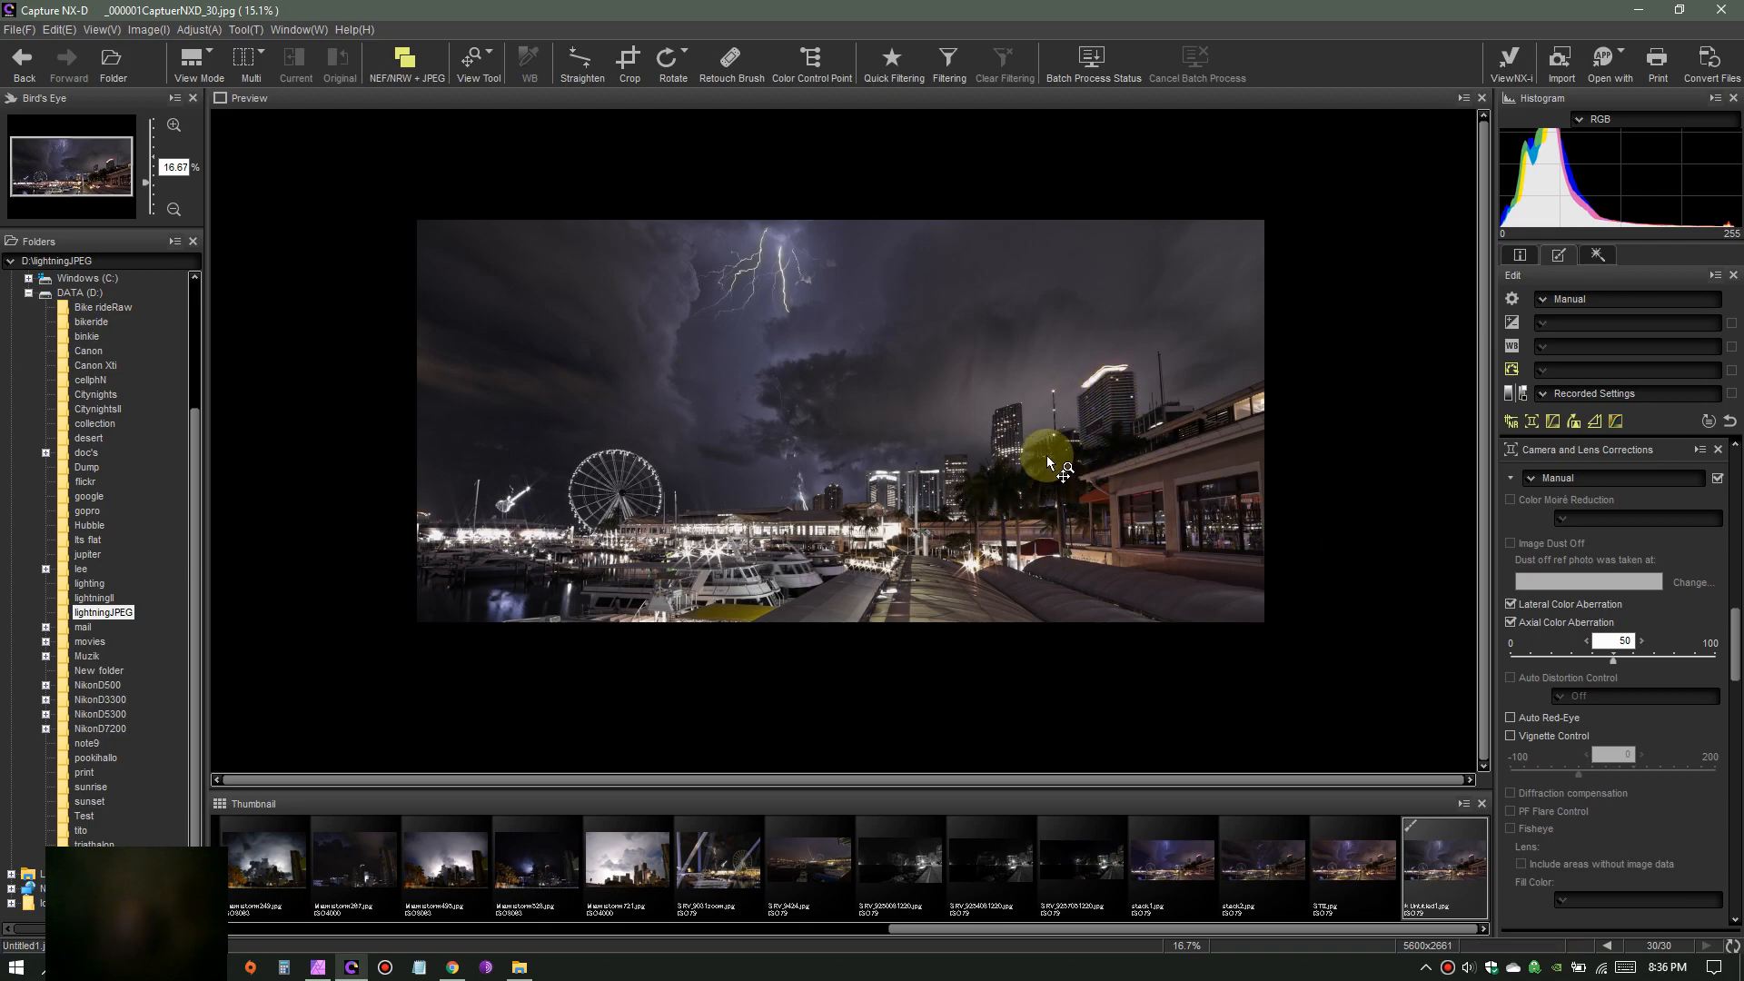
Uncheck Lateral Color Aberration, keeping axial correction at 50, and restore the Capture NX-D window size.
click(1068, 415)
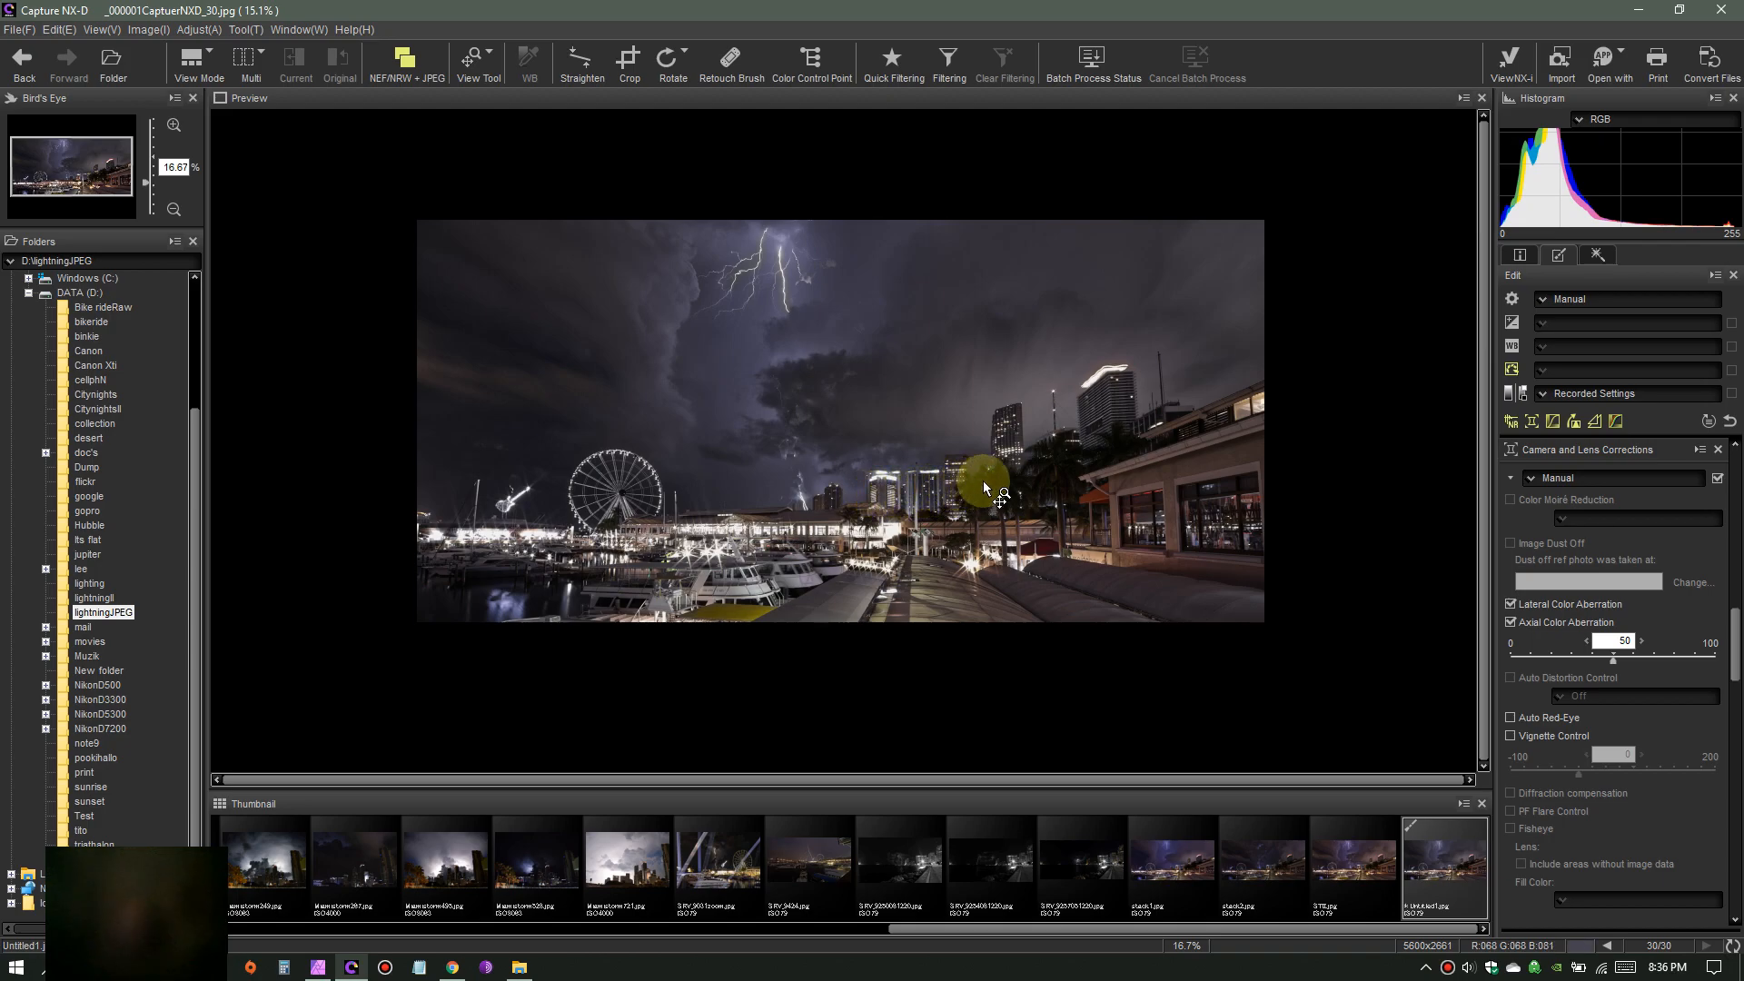
click(1511, 603)
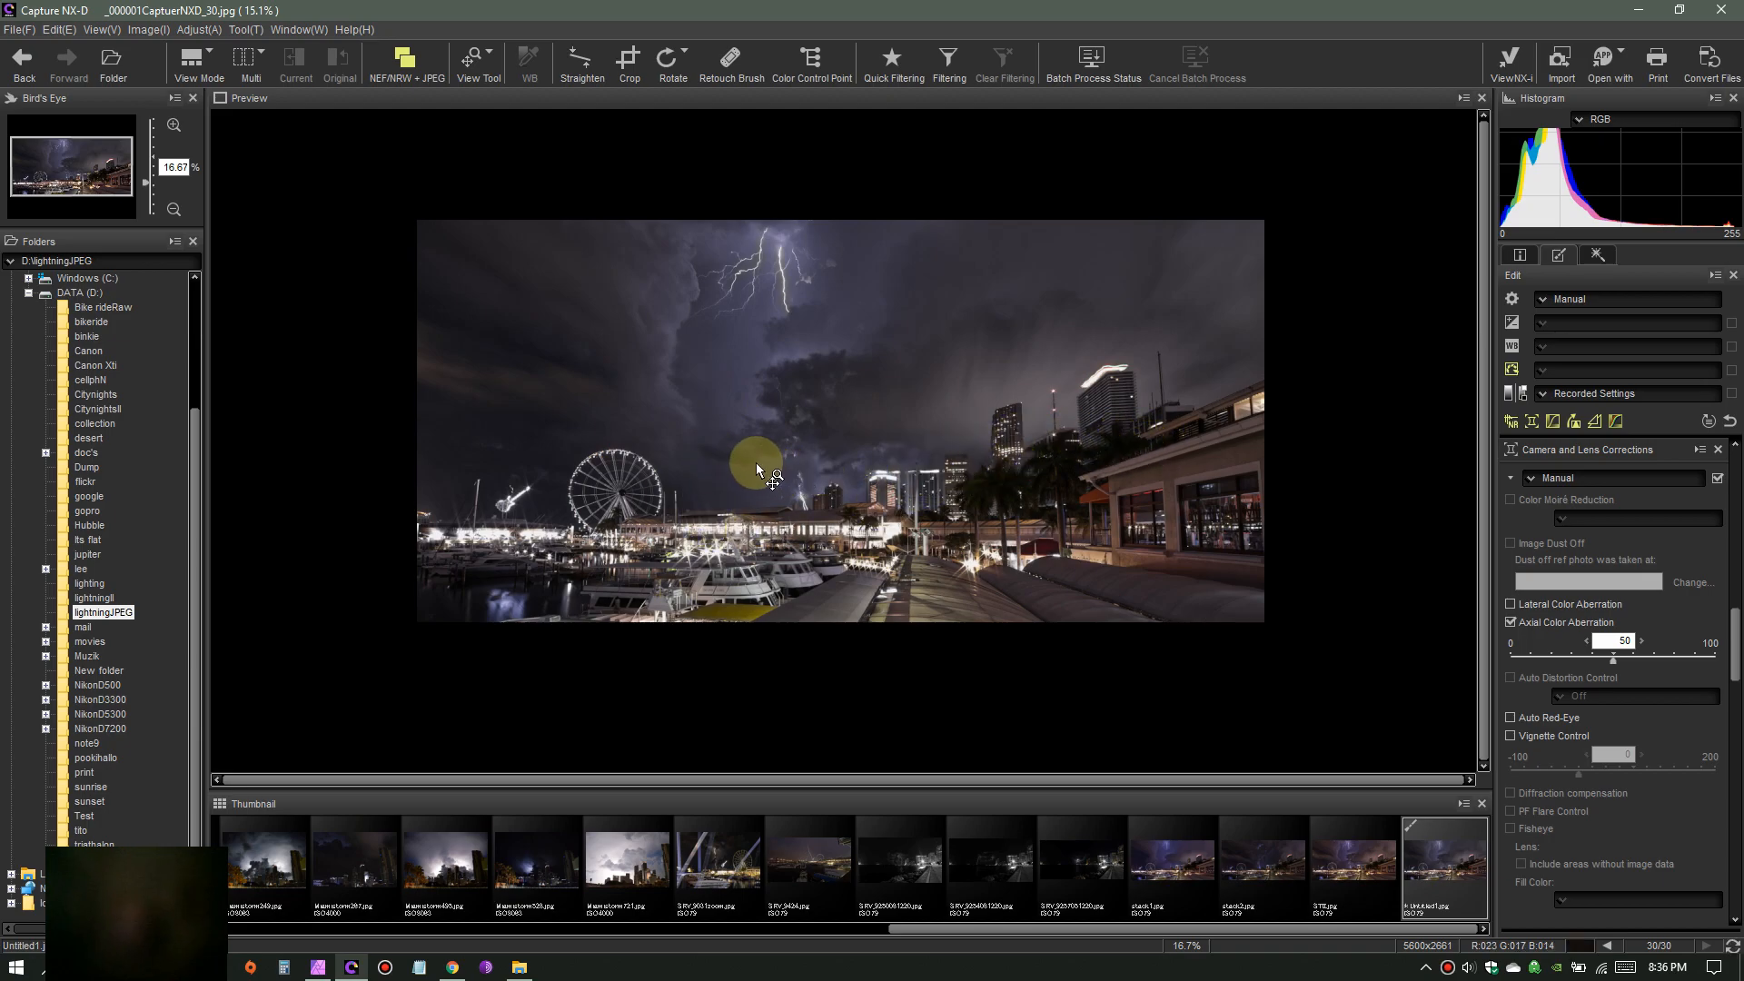
click(1679, 10)
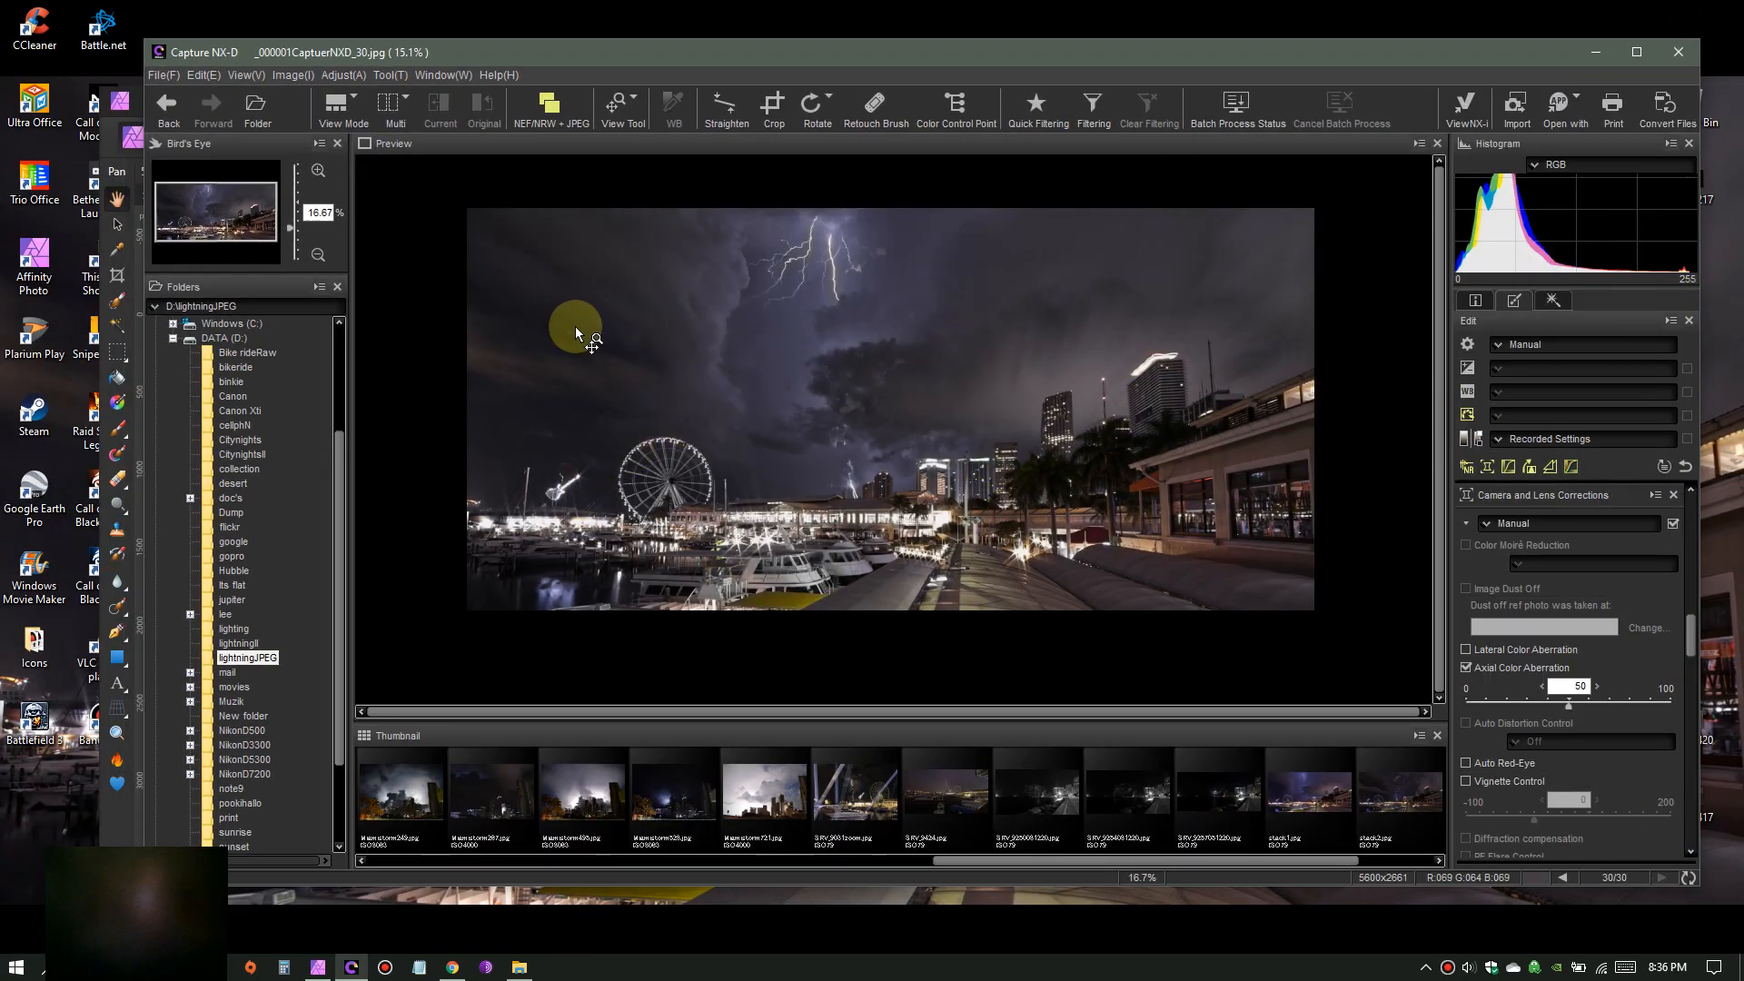
Minimize Capture NX-D and review the Untitled panorama maximized in Affinity Photo, zooming and panning before restoring the window.
click(1596, 52)
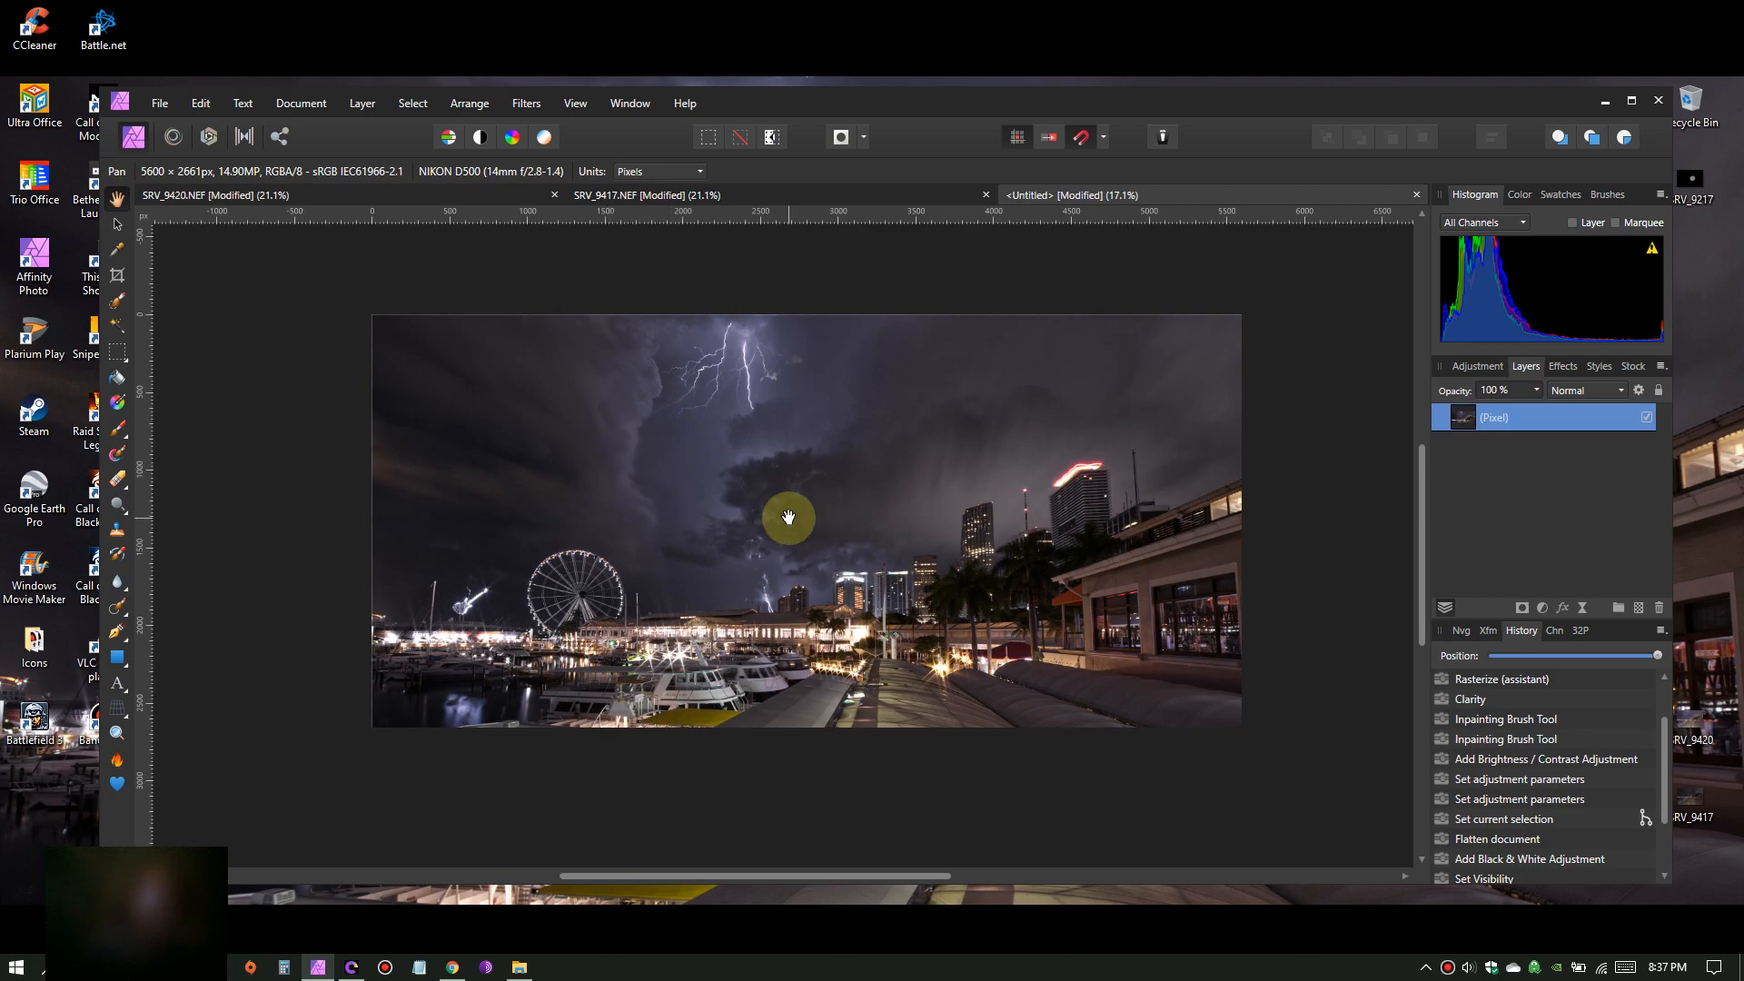
scroll(787, 517, up, 1)
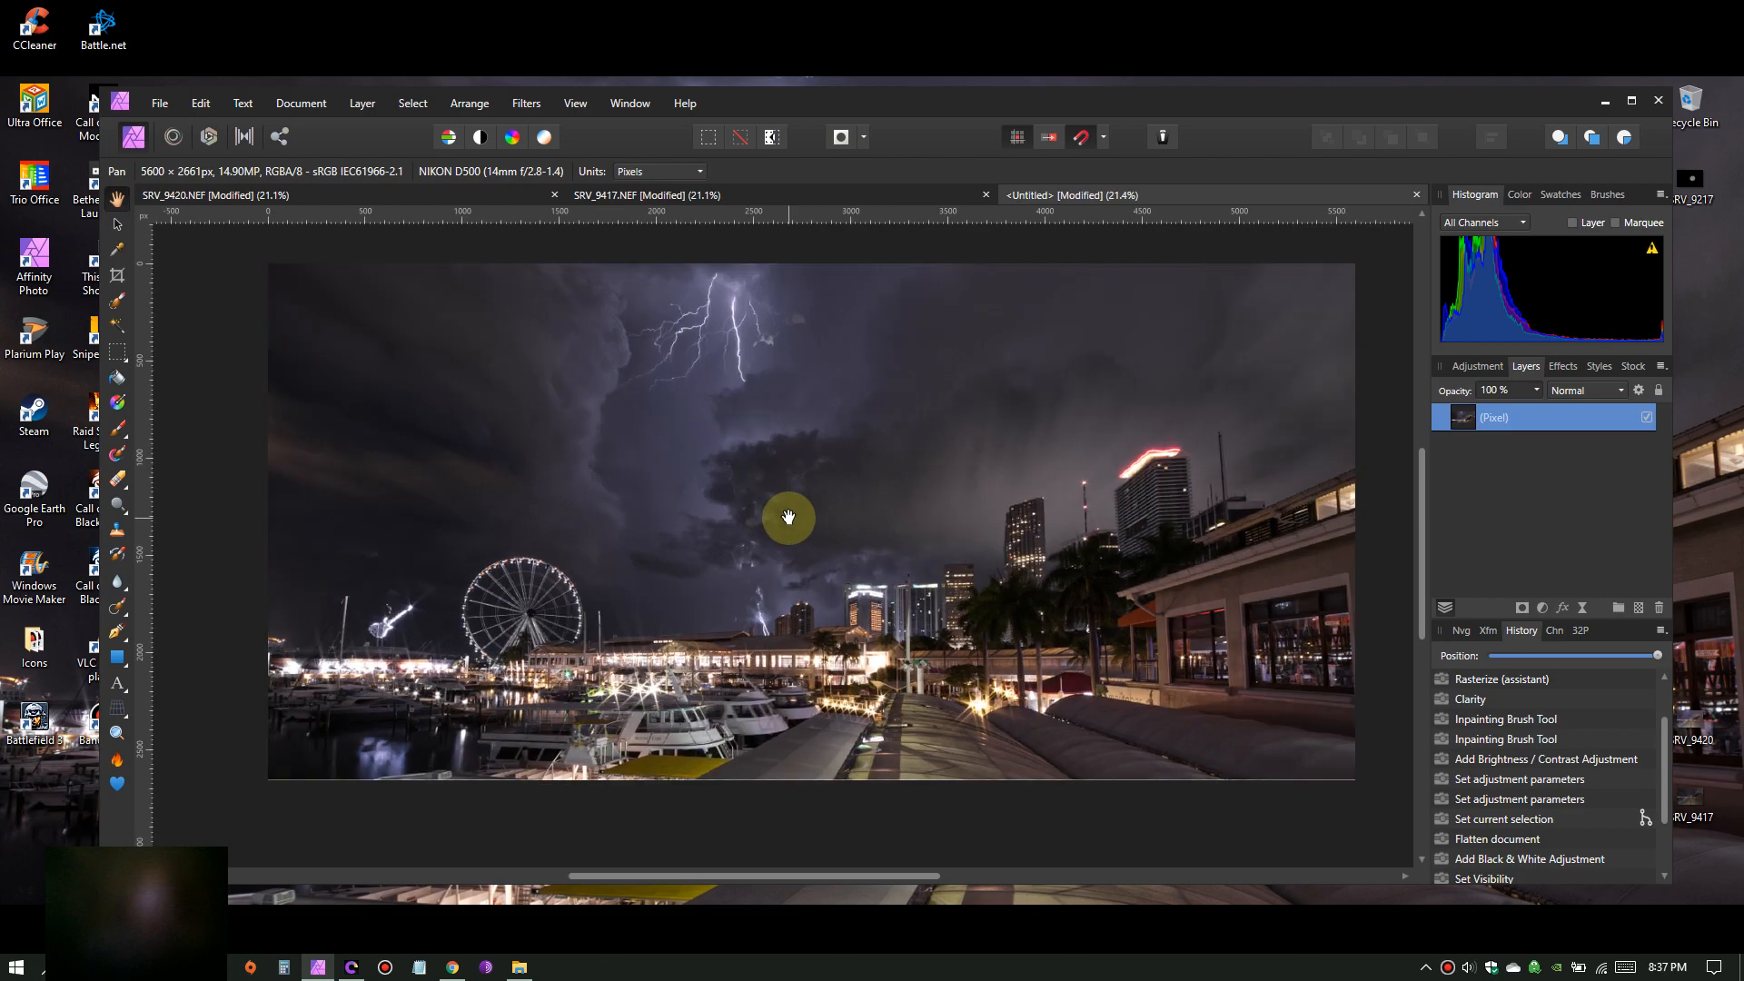
click(1631, 103)
drag(1090, 350, 1199, 468)
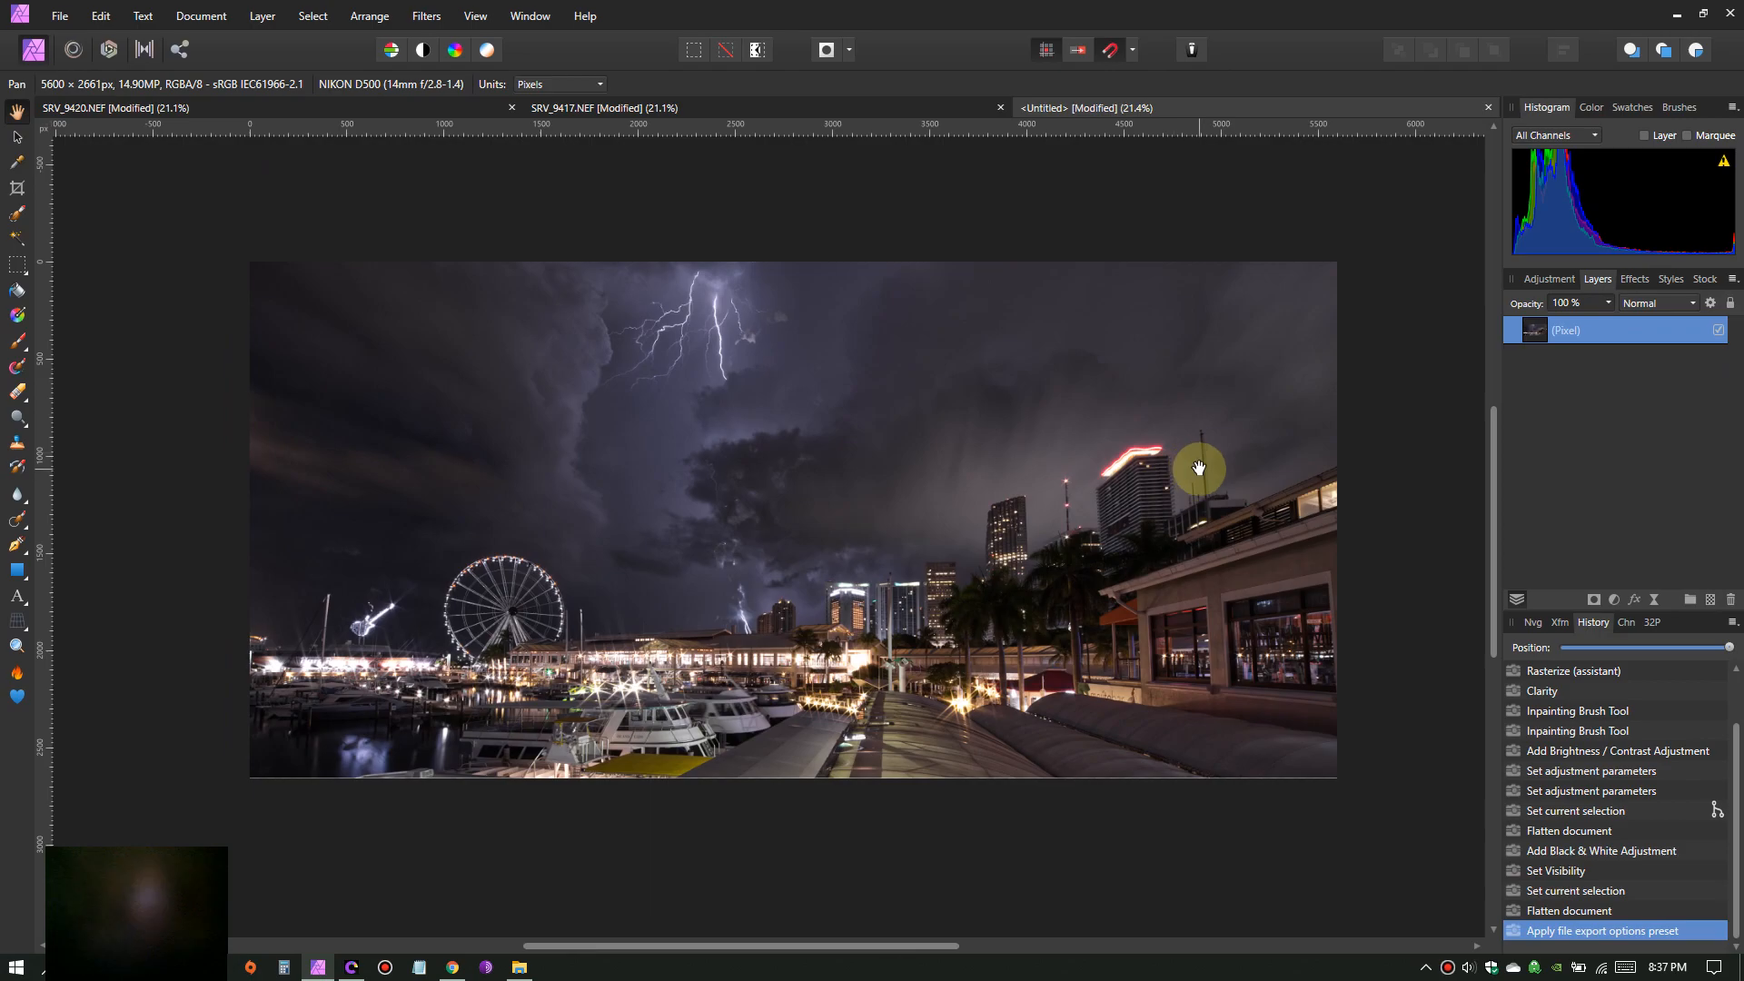
scroll(1032, 451, up, 2)
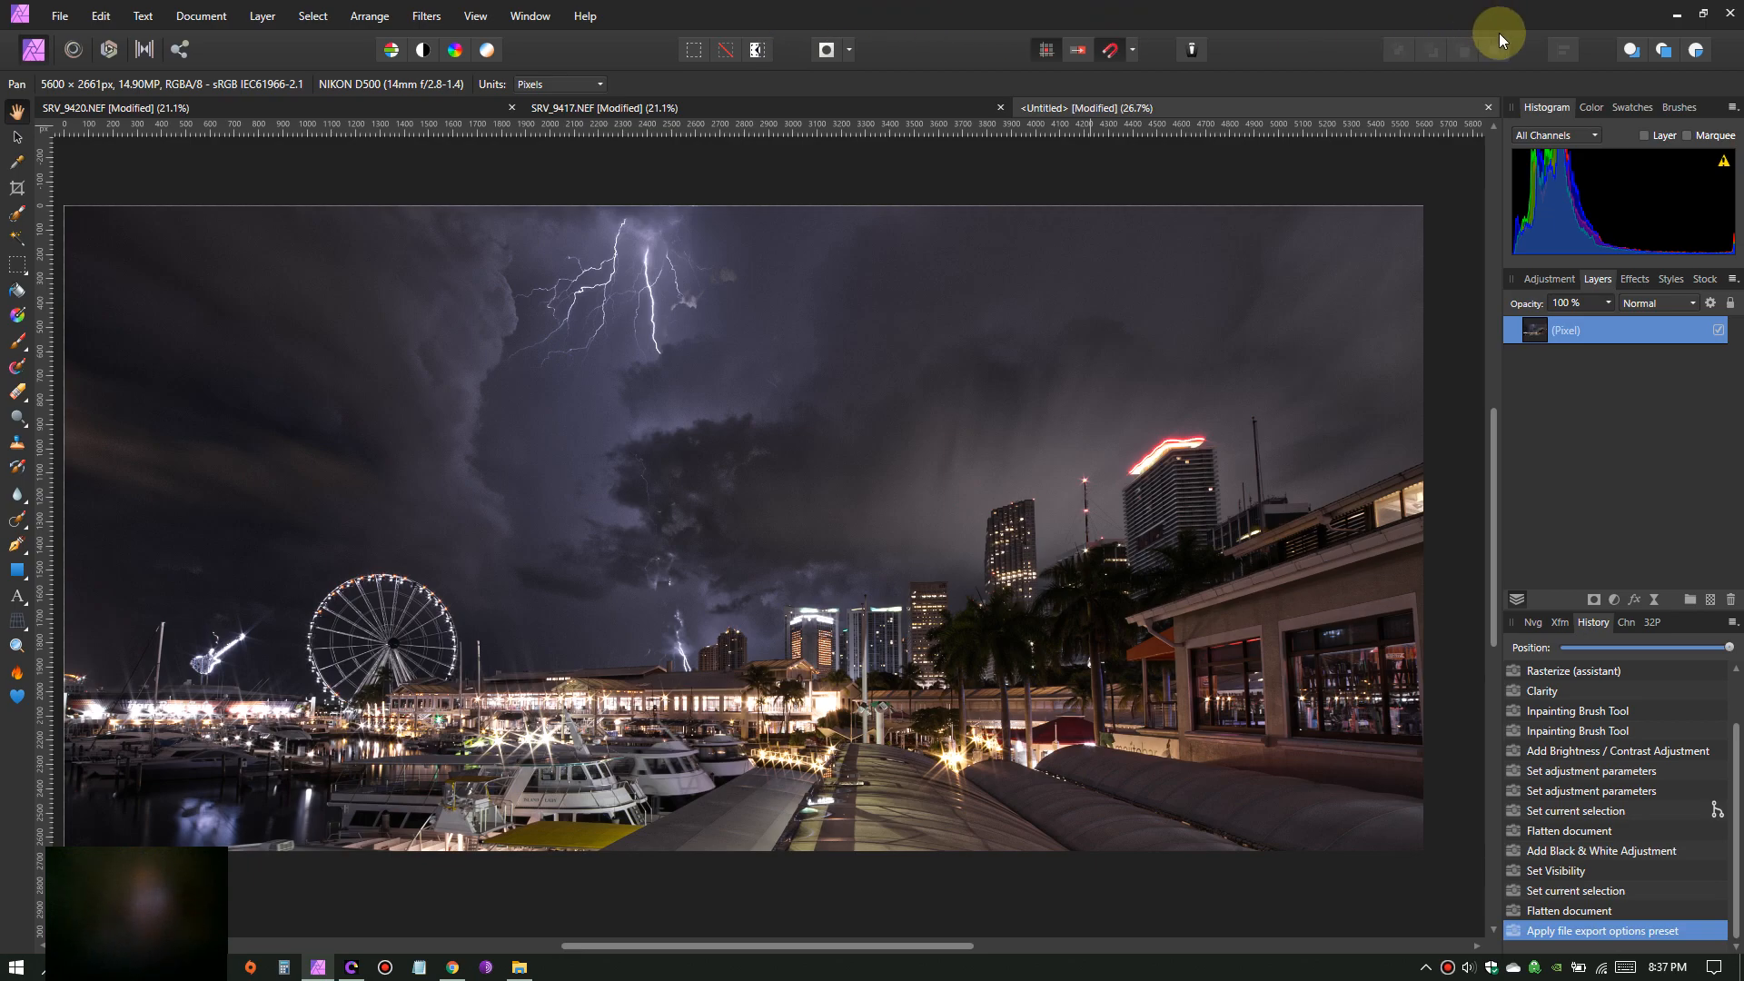
click(1702, 14)
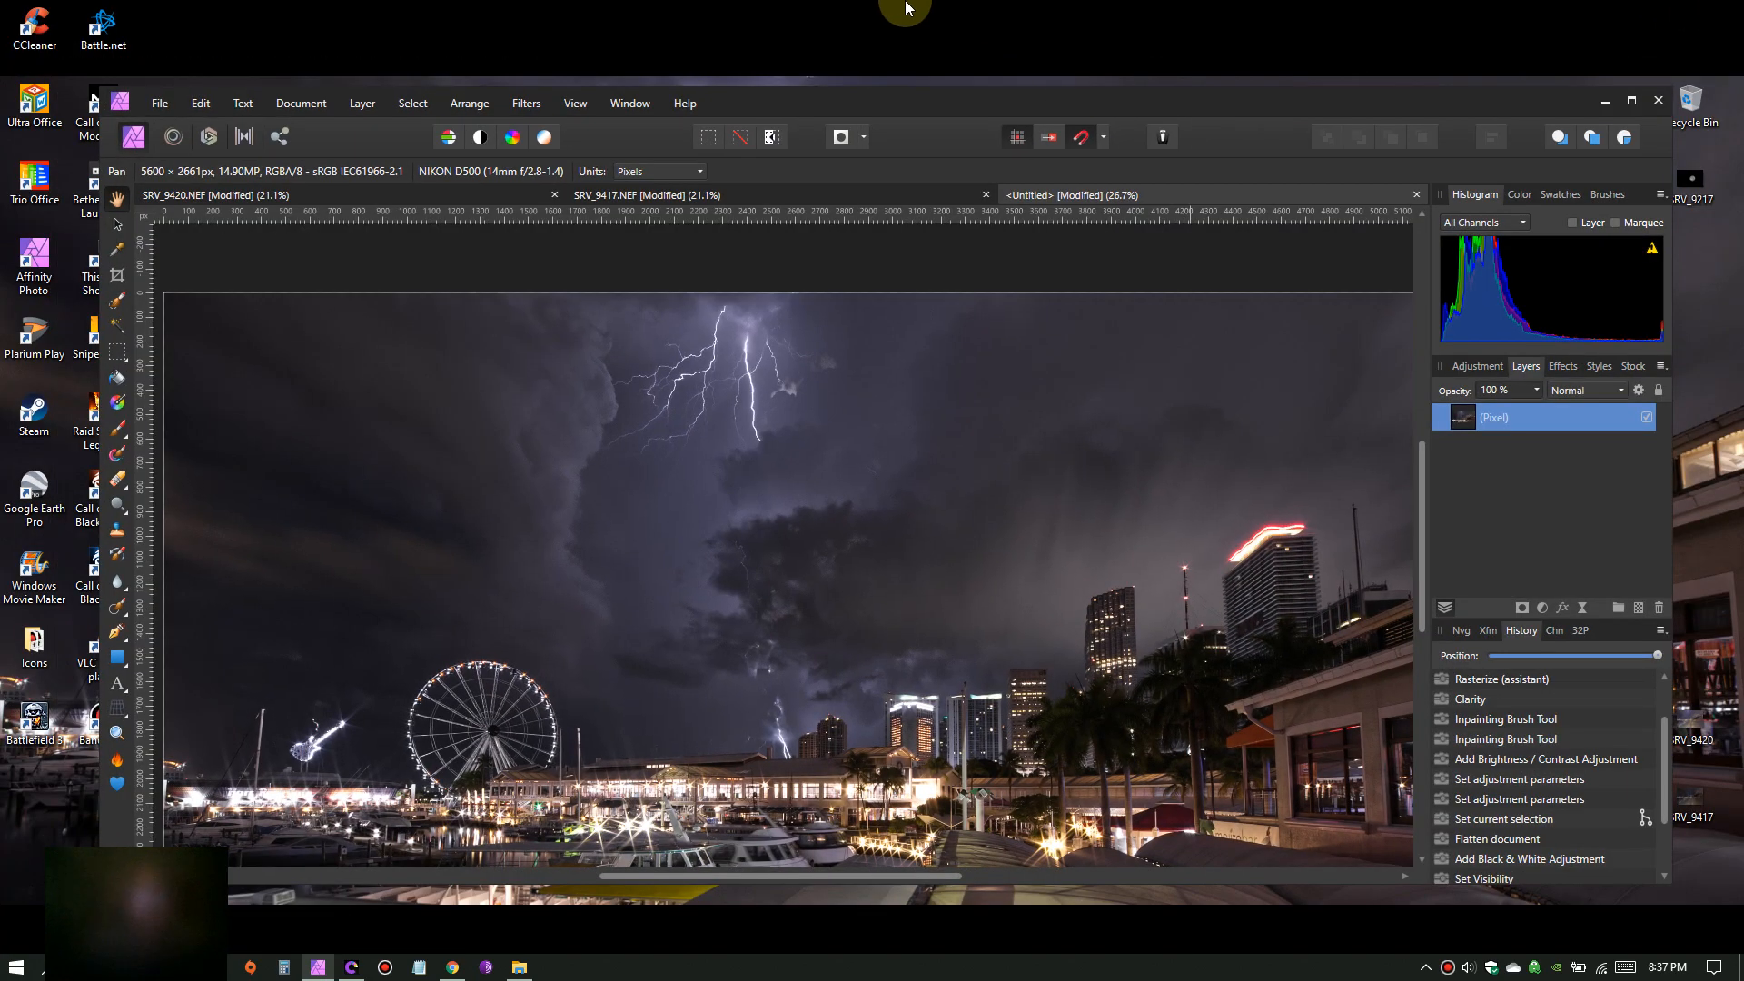